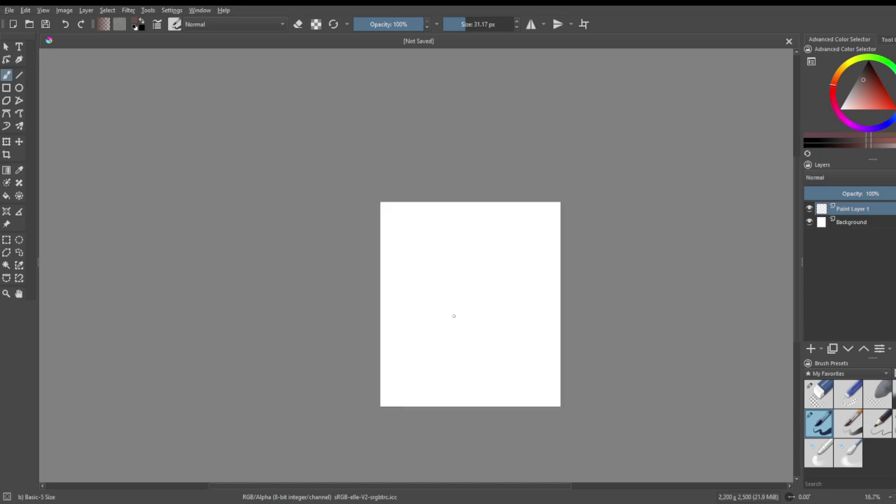
- Sketch a large thin circle in the upper part of the canvas for the head's cranium
scroll(456, 282, up, 1)
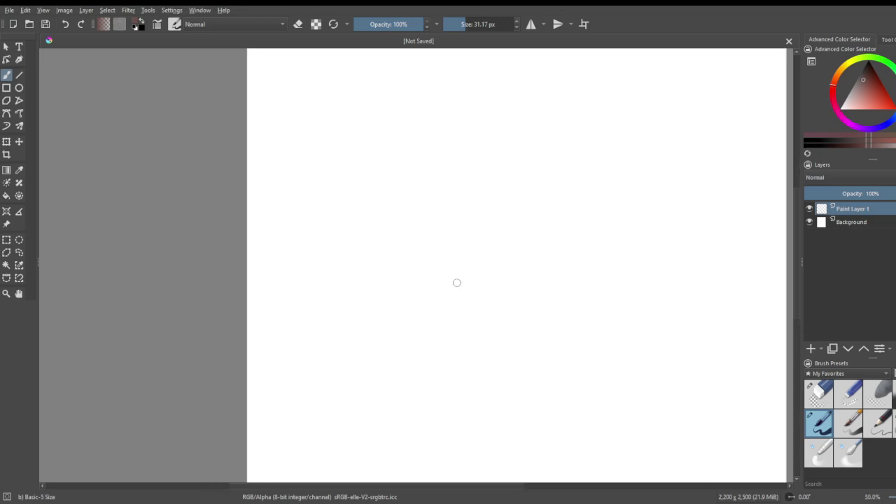
mouse_move(520, 125)
mouse_down()
mouse_move(633, 296)
mouse_move(601, 145)
mouse_up()
mouse_move(382, 190)
mouse_down()
mouse_move(539, 315)
mouse_move(659, 132)
mouse_move(441, 120)
mouse_move(512, 126)
mouse_up()
key(ctrl+z)
mouse_move(393, 238)
mouse_down()
mouse_move(578, 102)
mouse_move(483, 95)
mouse_up()
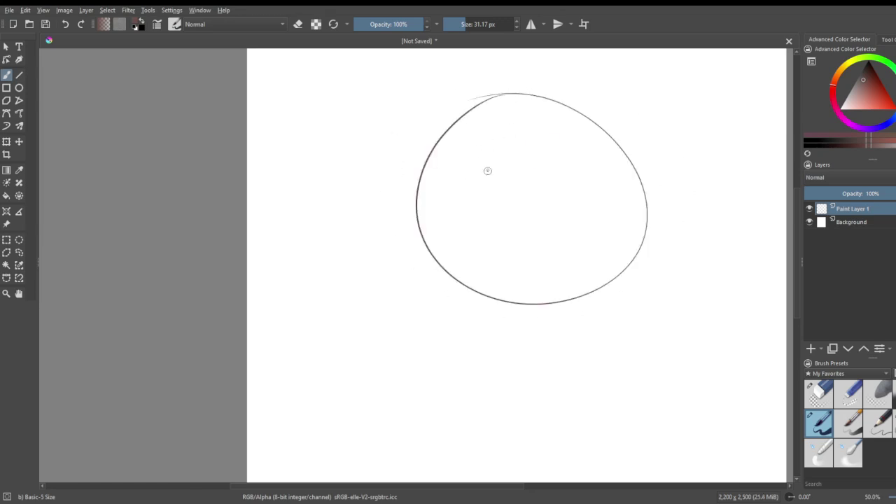
- Add a vertical centre line running below the head circle and two curved horizontal guide lines across its middle
drag(516, 148, 534, 374)
key(ctrl+z)
drag(518, 170, 534, 395)
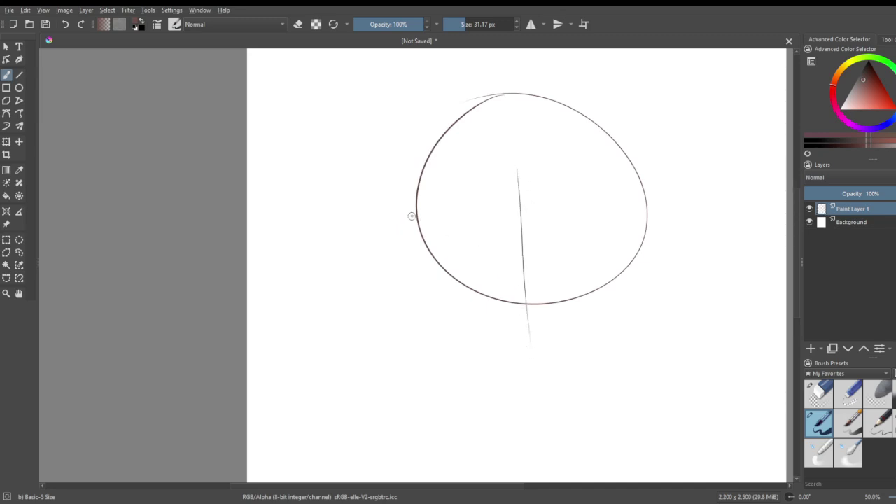
drag(406, 211, 669, 212)
mouse_move(403, 194)
mouse_down()
mouse_move(602, 205)
mouse_move(677, 198)
mouse_up()
key(ctrl+z)
drag(396, 191, 699, 180)
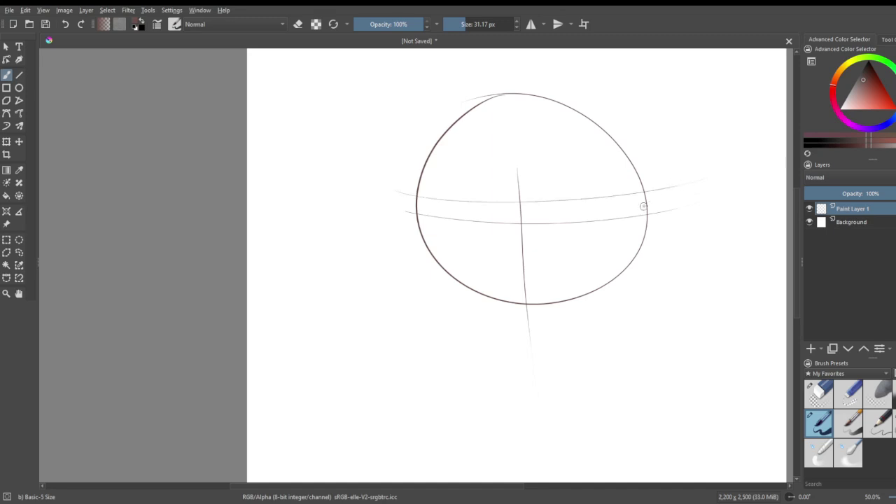
- Sketch both sides of the face down from the circle and taper the jaw lines into the chin
drag(410, 196, 427, 279)
key(ctrl+z)
mouse_move(412, 210)
mouse_down()
mouse_move(427, 282)
mouse_move(422, 312)
mouse_move(439, 349)
mouse_up()
drag(651, 215, 653, 319)
drag(654, 249, 654, 323)
key(ctrl+z)
key(ctrl+z)
mouse_move(656, 220)
mouse_down()
mouse_move(657, 350)
mouse_move(645, 365)
mouse_up()
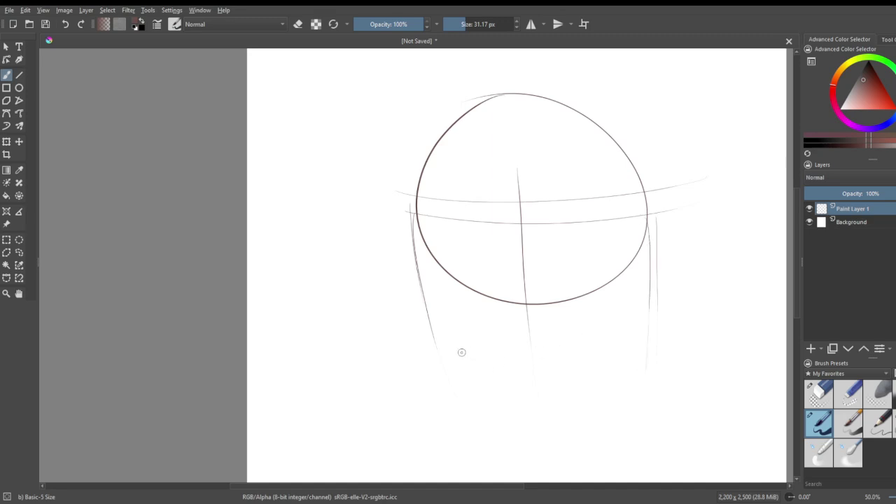
mouse_move(440, 366)
mouse_down()
mouse_move(514, 452)
mouse_move(542, 465)
mouse_move(615, 408)
mouse_up()
drag(651, 350, 648, 320)
- Sketch two eyebrows slanting down toward the centre line and two curved eye guide lines beneath them
scroll(592, 222, down, 3)
scroll(572, 220, up, 4)
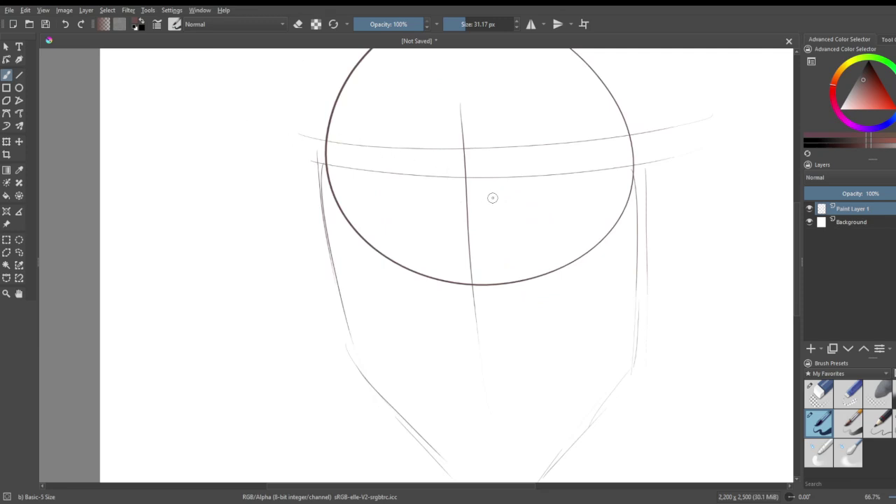
mouse_move(494, 183)
mouse_down()
mouse_move(555, 148)
mouse_move(527, 166)
mouse_move(615, 140)
mouse_up()
drag(456, 182, 396, 160)
mouse_move(440, 183)
mouse_down()
mouse_move(347, 142)
mouse_move(389, 161)
mouse_move(330, 165)
mouse_up()
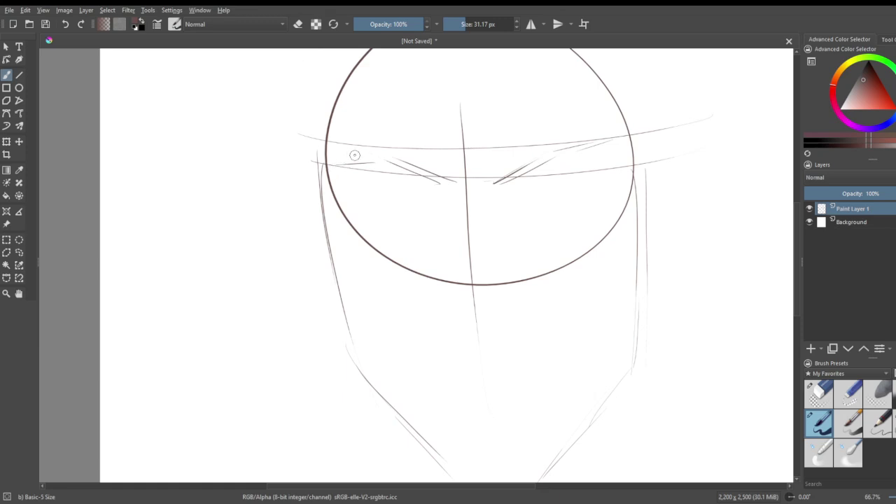
key(ctrl+z)
drag(331, 152, 393, 156)
drag(313, 210, 615, 208)
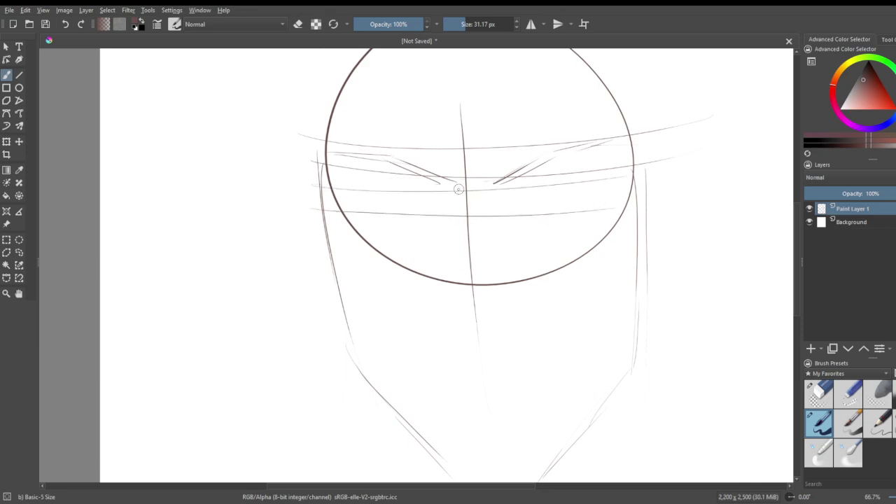
- Transform the sketch layer by mirroring it horizontally, rotating it slightly clockwise and repositioning it on the canvas, keeping its size
scroll(467, 179, down, 3)
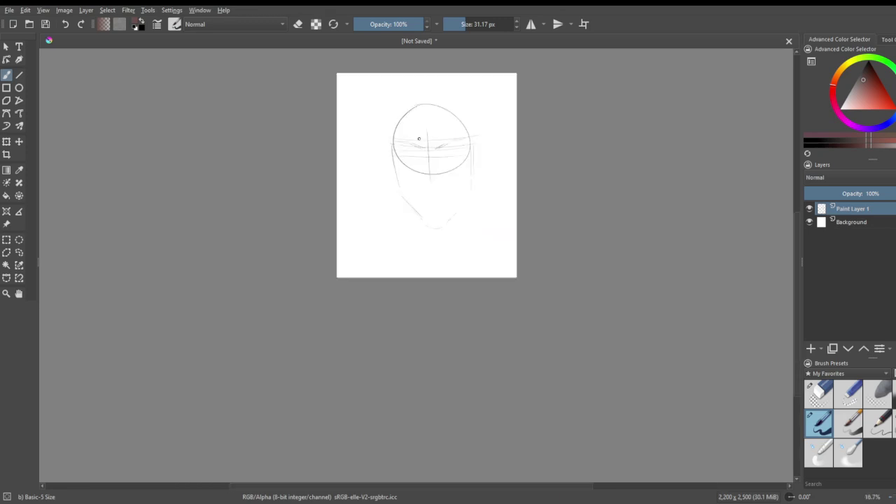
scroll(373, 223, up, 1)
scroll(379, 224, down, 1)
scroll(374, 221, up, 1)
scroll(373, 206, down, 1)
scroll(311, 214, up, 1)
scroll(102, 148, down, 1)
click(7, 142)
drag(412, 343, 411, 326)
drag(534, 329, 521, 355)
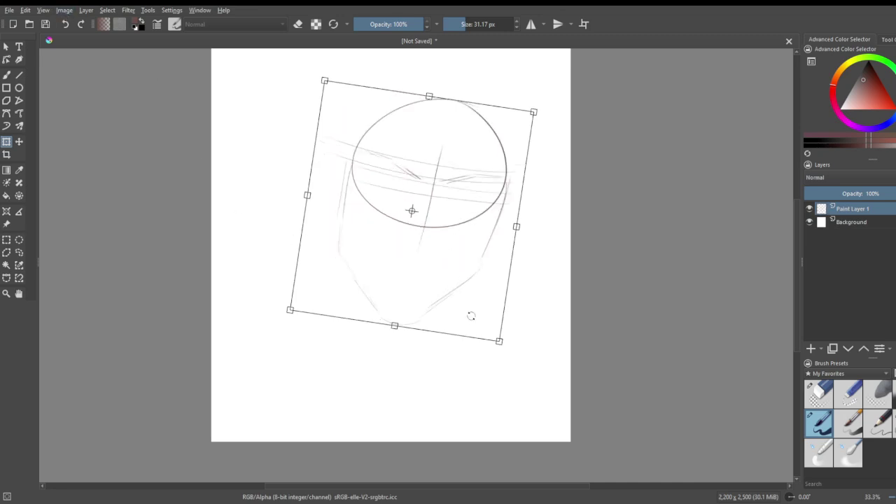
drag(499, 355, 544, 370)
mouse_move(397, 306)
mouse_down()
mouse_move(392, 276)
mouse_move(387, 302)
mouse_up()
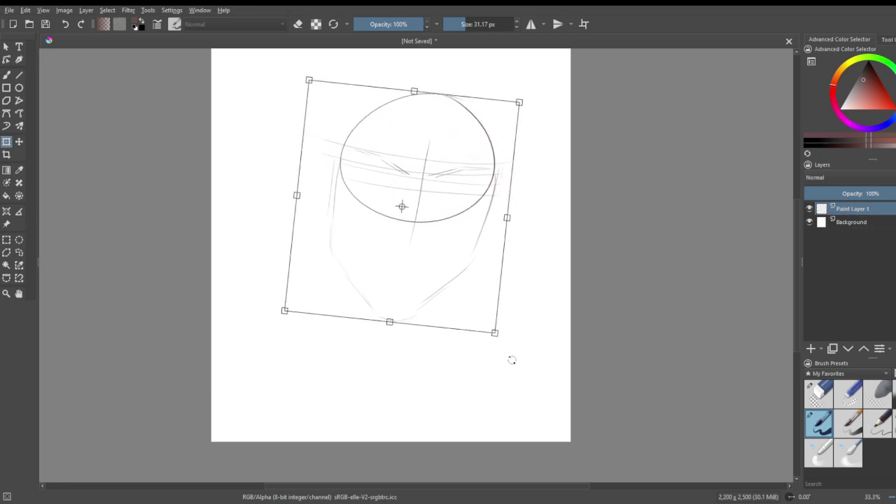
click(6, 75)
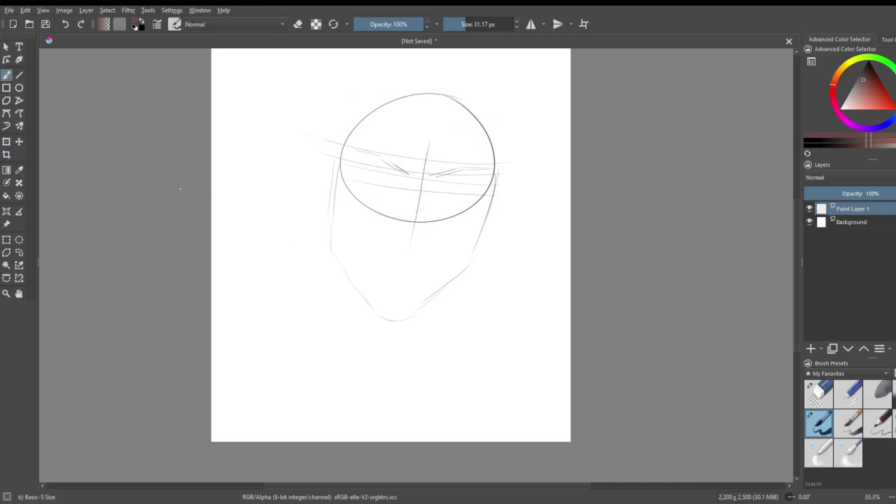
- Sketch the narrow upper and lower eyelid lines of both eyes along the eye guide lines
scroll(266, 164, up, 1)
scroll(483, 159, up, 1)
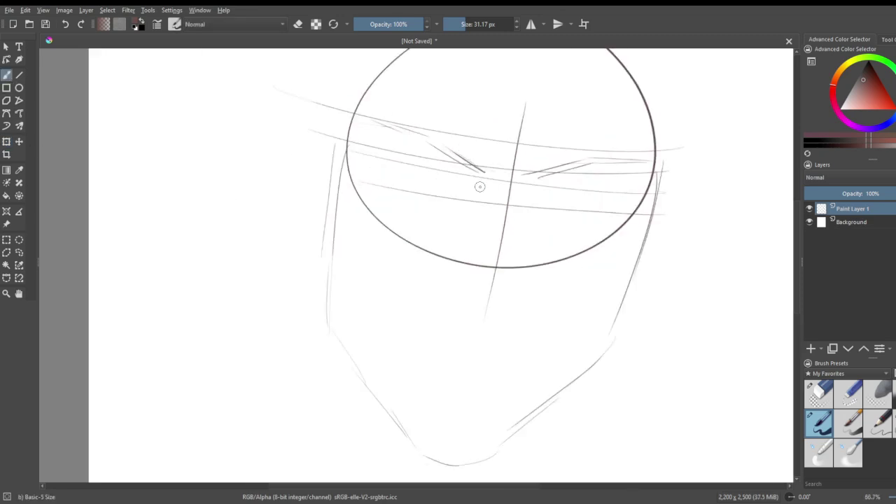
mouse_move(384, 172)
mouse_down()
mouse_move(441, 170)
mouse_move(445, 182)
mouse_move(435, 178)
mouse_move(453, 190)
mouse_move(431, 172)
mouse_move(442, 170)
mouse_move(466, 191)
mouse_up()
drag(386, 184, 466, 199)
drag(535, 205, 568, 196)
mouse_move(622, 195)
mouse_down()
mouse_move(588, 198)
mouse_move(618, 193)
mouse_move(602, 214)
mouse_move(549, 214)
mouse_up()
- Sketch the nose bridge along the centre line, with the nose tip and both nostrils below the circle
drag(494, 189, 485, 236)
drag(495, 187, 494, 264)
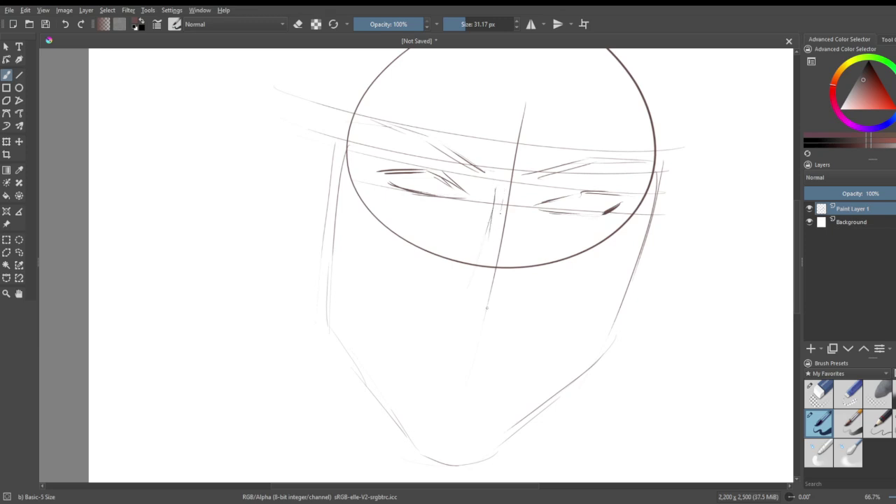
drag(504, 190, 495, 263)
drag(519, 186, 510, 248)
drag(522, 214, 518, 249)
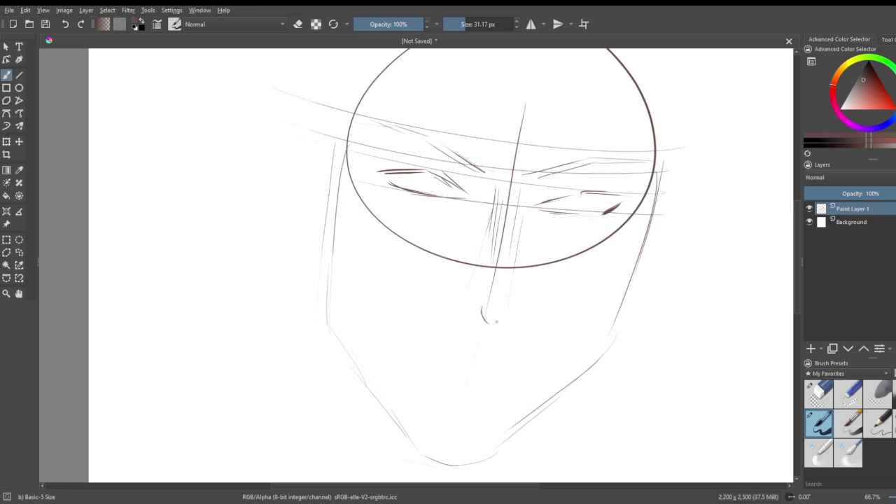
drag(483, 315, 498, 316)
drag(467, 281, 468, 300)
drag(514, 313, 459, 294)
drag(502, 294, 491, 303)
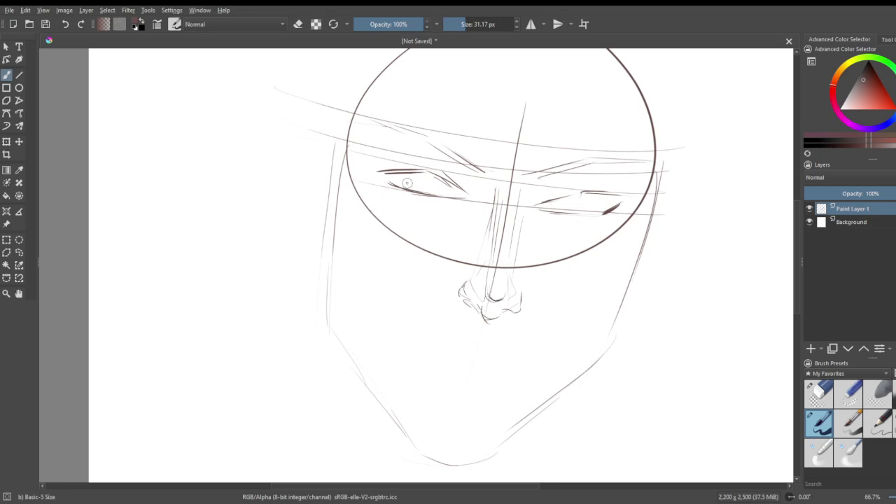
- Draw the irises, eyelid creases and under-eye wrinkles of both eyes, and reinforce the inner end of the eyebrow
mouse_move(422, 178)
mouse_down()
mouse_move(449, 173)
mouse_move(452, 189)
mouse_up()
mouse_move(572, 198)
mouse_down()
mouse_move(596, 209)
mouse_move(602, 195)
mouse_move(586, 199)
mouse_up()
drag(381, 161, 406, 157)
drag(385, 159, 430, 156)
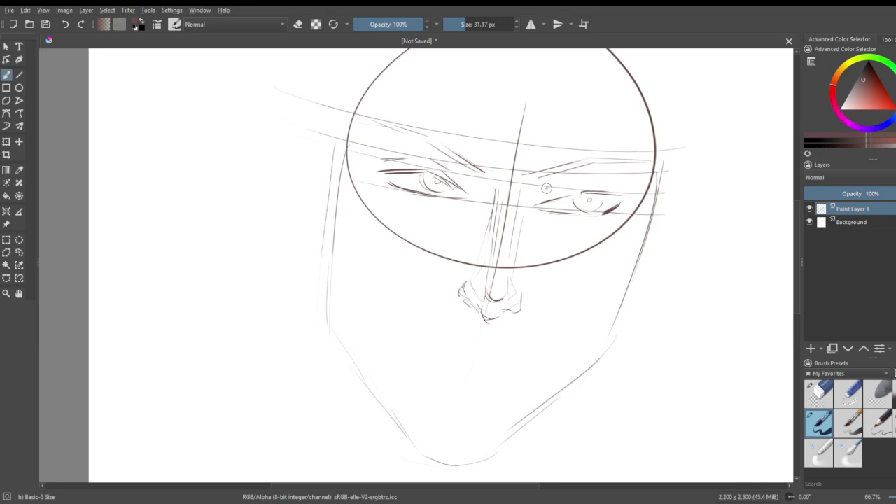
drag(582, 189, 625, 194)
drag(471, 205, 420, 218)
drag(526, 207, 547, 227)
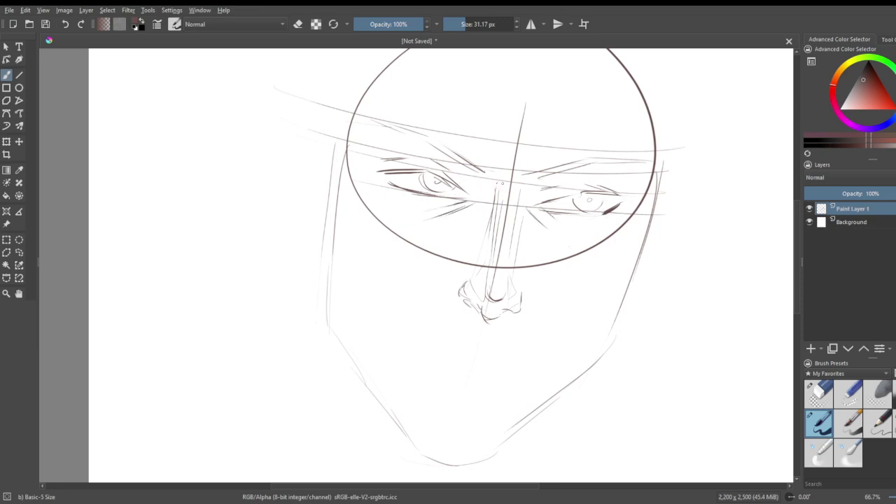
mouse_move(544, 181)
mouse_down()
mouse_move(534, 178)
mouse_move(580, 170)
mouse_up()
drag(397, 307, 514, 336)
key(ctrl+z)
key(ctrl+z)
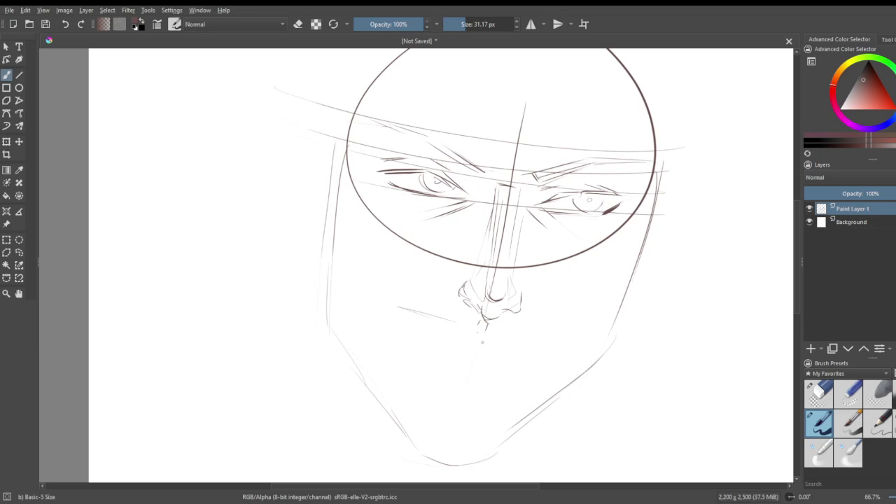
click(818, 396)
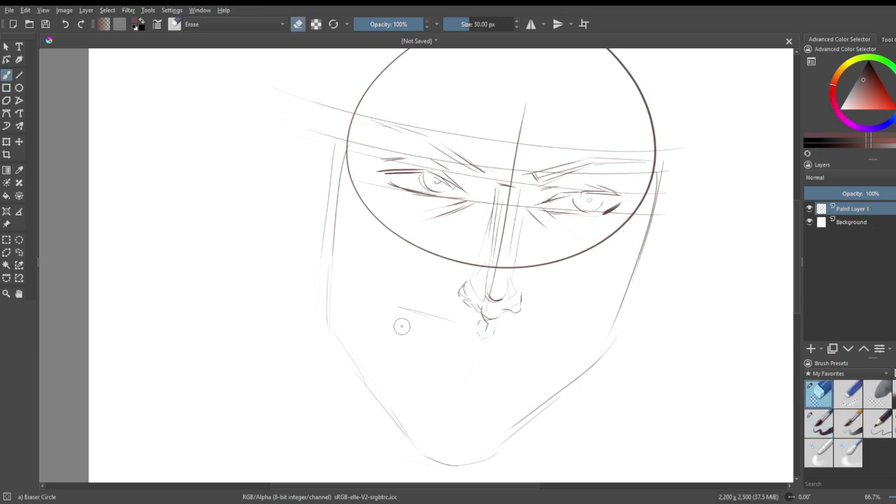
drag(440, 318, 381, 303)
- Reinforce one side of the jaw and the chin contour with additional brush strokes
key(e)
mouse_move(611, 338)
mouse_down()
mouse_move(580, 381)
mouse_move(502, 439)
mouse_move(493, 461)
mouse_up()
mouse_move(501, 447)
mouse_down()
mouse_move(482, 467)
mouse_move(443, 459)
mouse_up()
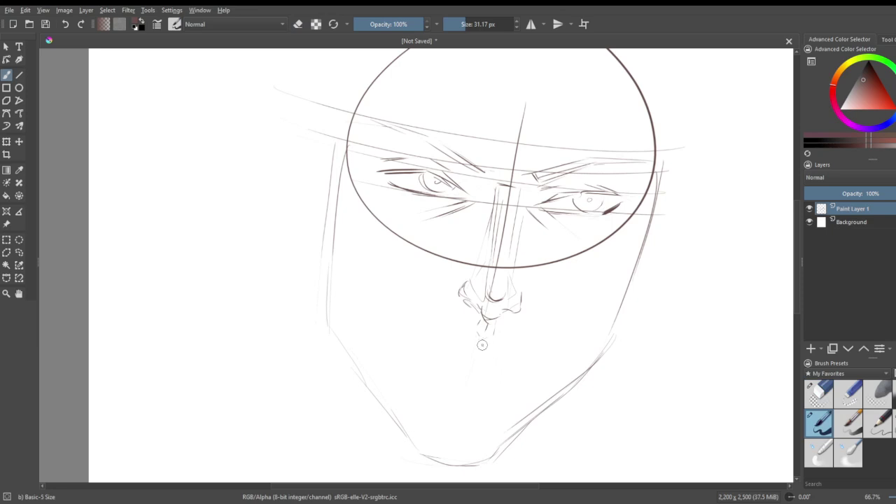
- Sketch a wide open grin below the nose with raised, creased corners and a curved lower edge for the teeth
drag(471, 339, 472, 341)
mouse_move(540, 344)
mouse_down()
mouse_move(585, 343)
mouse_move(473, 376)
mouse_up()
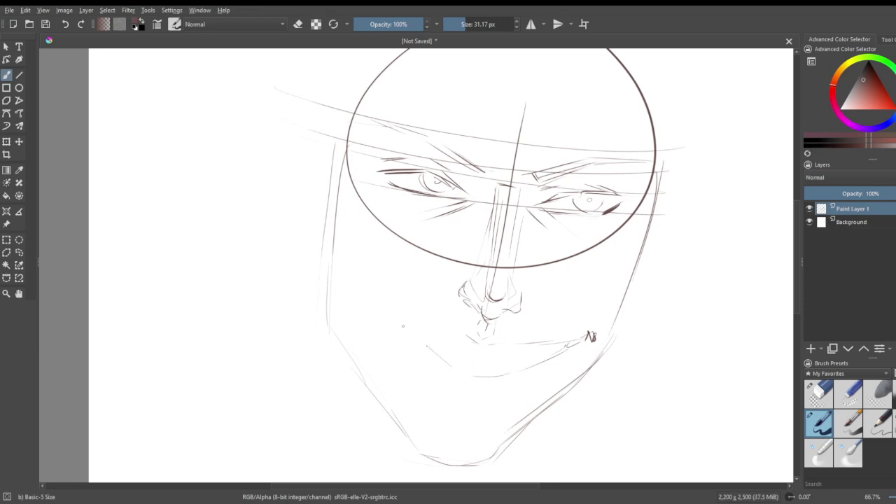
drag(381, 294, 474, 339)
drag(387, 303, 410, 323)
mouse_move(420, 325)
mouse_down()
mouse_move(464, 352)
mouse_move(480, 354)
mouse_move(450, 346)
mouse_move(499, 362)
mouse_move(544, 354)
mouse_up()
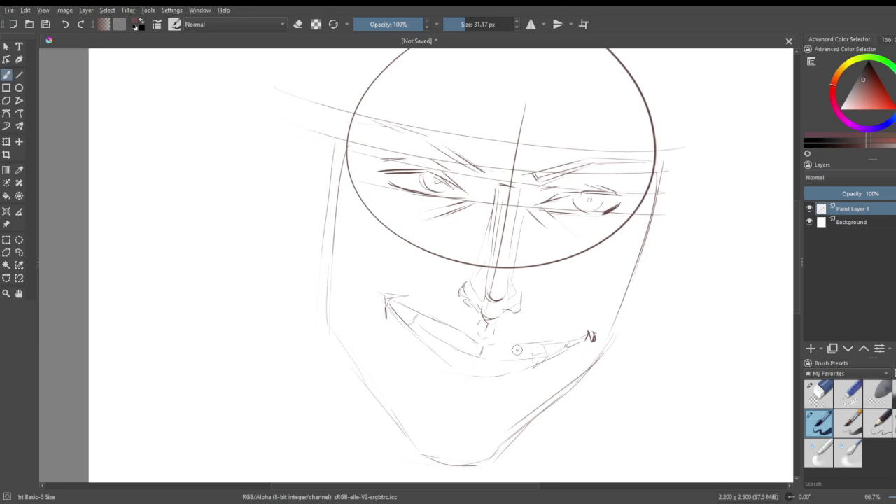
- Draw short dividing strokes inside the grin to separate the individual teeth
drag(445, 343, 441, 353)
drag(435, 322, 434, 338)
drag(534, 350, 534, 368)
drag(527, 348, 525, 366)
- Strengthen the lower edge of the grin and sketch the lower lip line beneath it
click(818, 392)
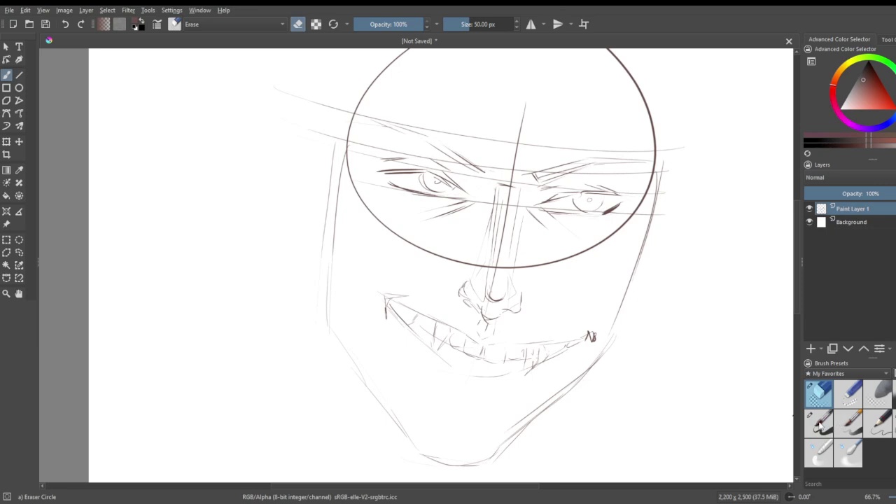
click(820, 424)
mouse_move(438, 355)
mouse_down()
mouse_move(465, 366)
mouse_move(493, 367)
mouse_up()
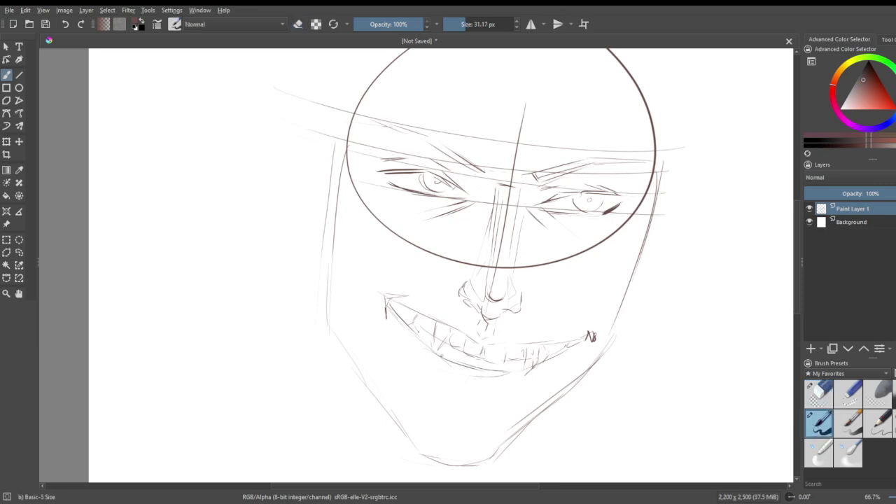
drag(398, 309, 430, 346)
drag(446, 383, 493, 392)
drag(496, 396, 520, 387)
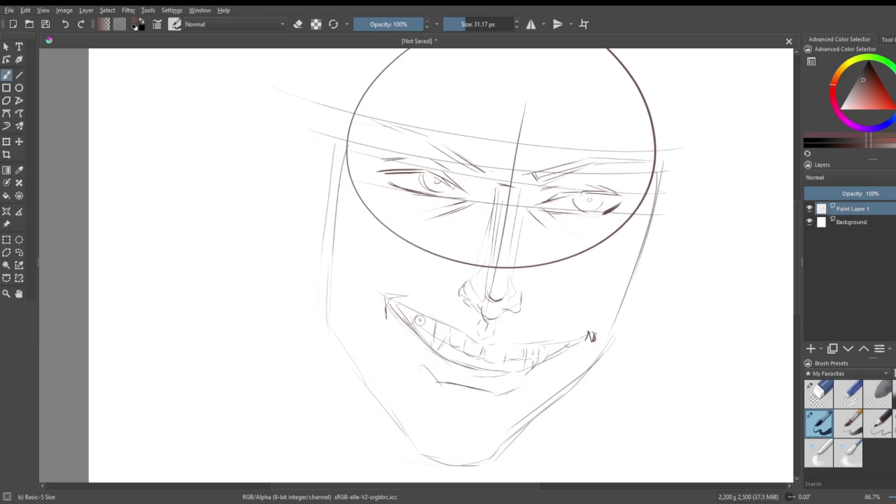
- Touch up the grin's upper edge, restore a dark brown brush colour and redraw the tooth divisions
drag(405, 305, 449, 316)
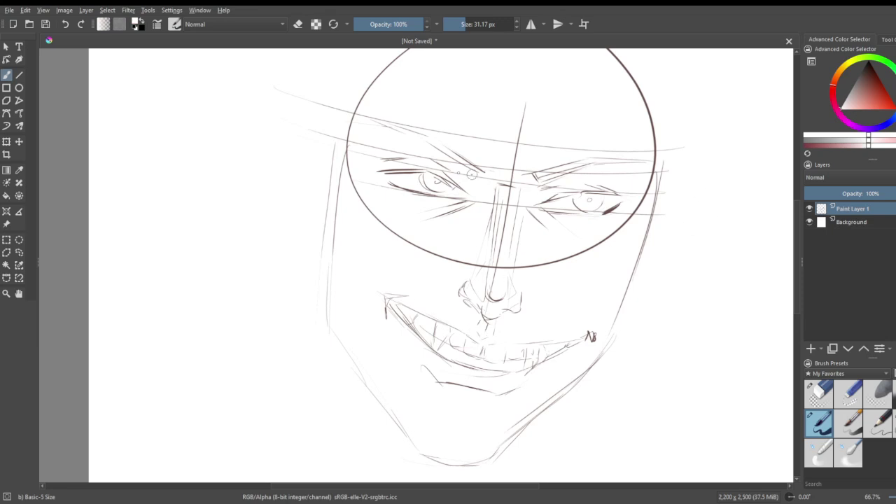
click(863, 75)
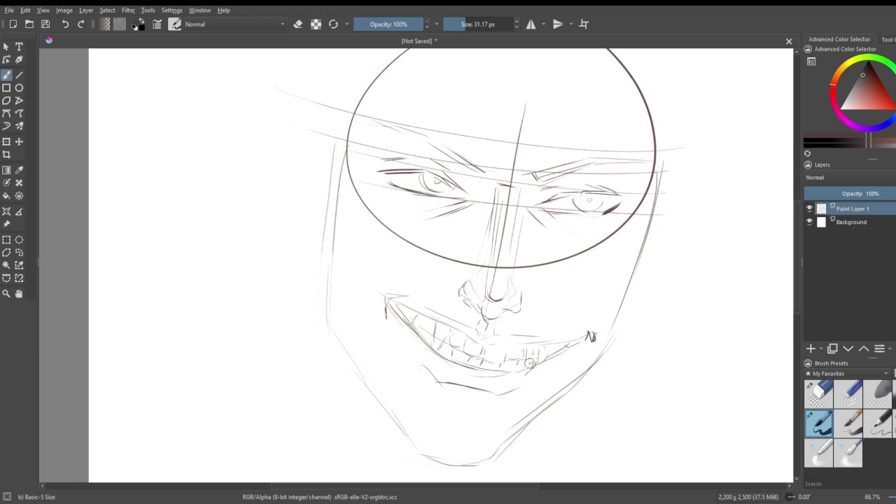
mouse_move(532, 349)
mouse_down()
mouse_move(532, 368)
mouse_move(539, 372)
mouse_move(544, 360)
mouse_up()
- Fill the gaps at both corners of the mouth with dark brown next to the teeth
mouse_move(404, 301)
mouse_down()
mouse_move(413, 315)
mouse_move(386, 293)
mouse_move(414, 316)
mouse_up()
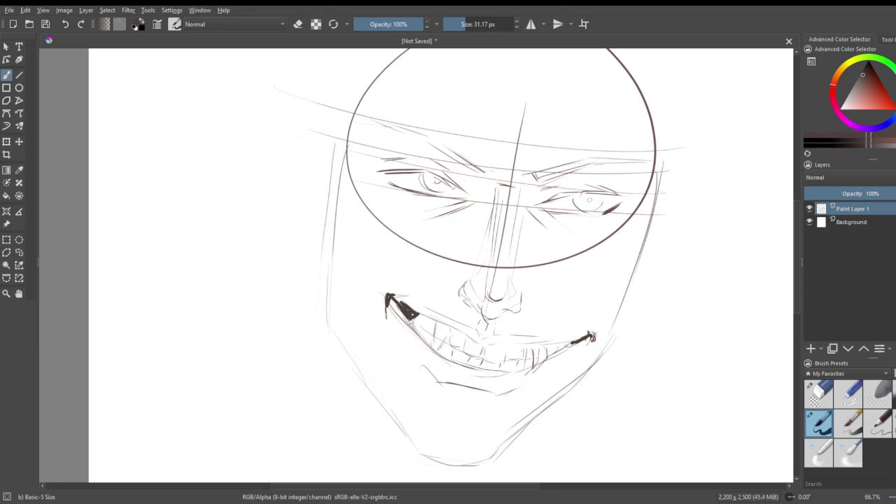
drag(418, 325, 429, 336)
drag(555, 355, 573, 347)
drag(427, 319, 424, 329)
- Erase the irises from both eyes using the Eraser Circle brush
scroll(436, 244, down, 5)
scroll(450, 262, up, 8)
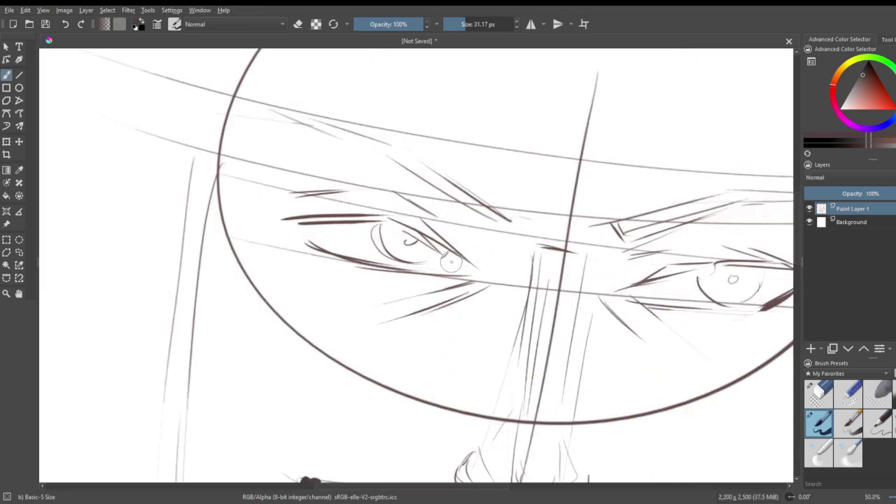
click(819, 393)
drag(382, 241, 425, 261)
mouse_move(743, 287)
mouse_down()
mouse_move(690, 288)
mouse_move(756, 286)
mouse_move(719, 287)
mouse_up()
- Redraw both irises with the Basic-5 Size brush as rounded arcs with small pupils in the centre
click(817, 423)
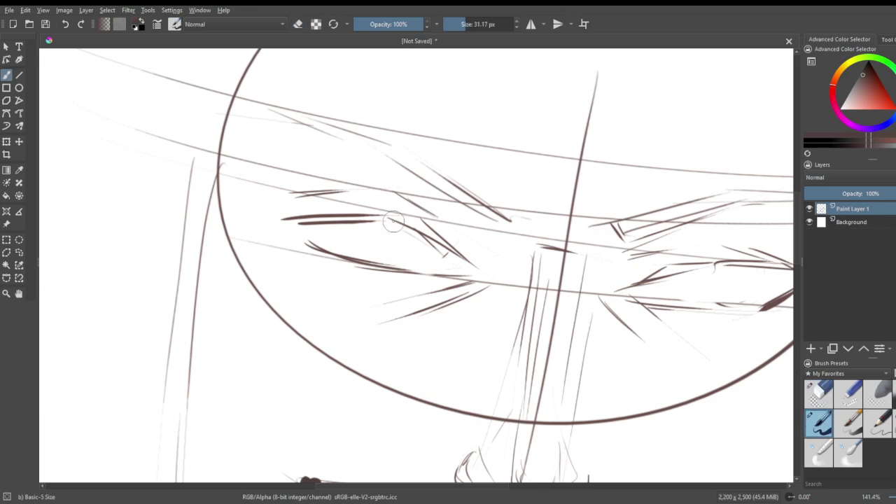
mouse_move(335, 242)
mouse_down()
mouse_move(399, 265)
mouse_move(393, 273)
mouse_up()
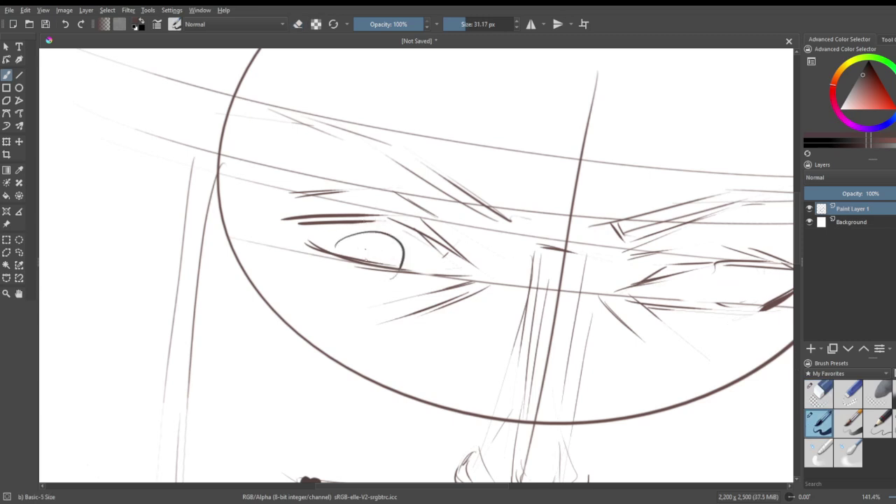
mouse_move(666, 292)
mouse_down()
mouse_move(718, 287)
mouse_move(729, 298)
mouse_move(672, 303)
mouse_move(729, 309)
mouse_up()
drag(703, 276, 668, 291)
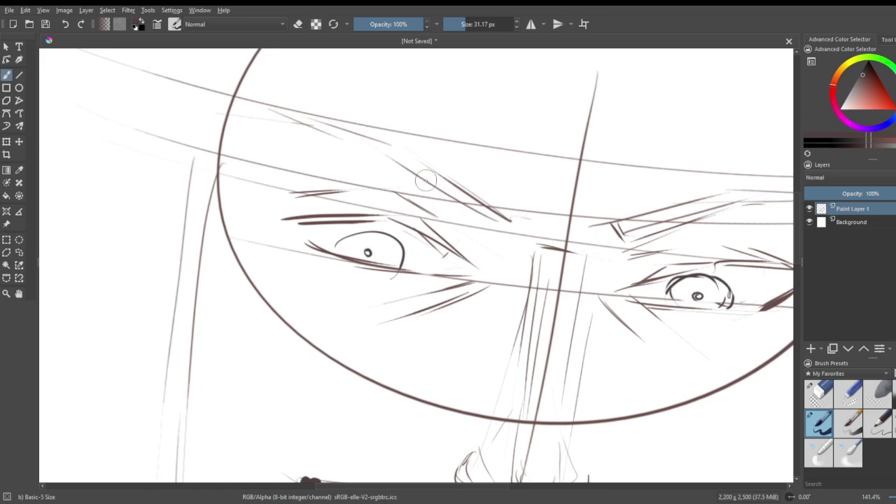
scroll(310, 196, down, 5)
scroll(279, 199, down, 1)
scroll(276, 193, up, 3)
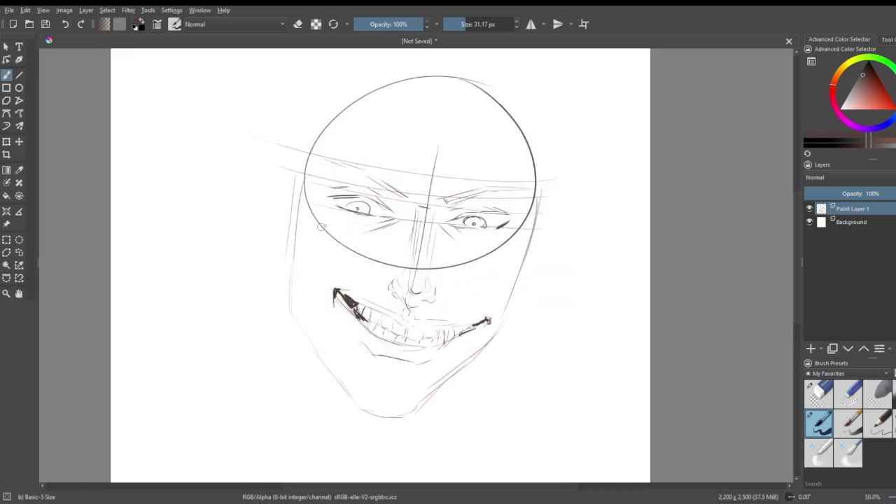
key(minus)
key(plus)
key(minus)
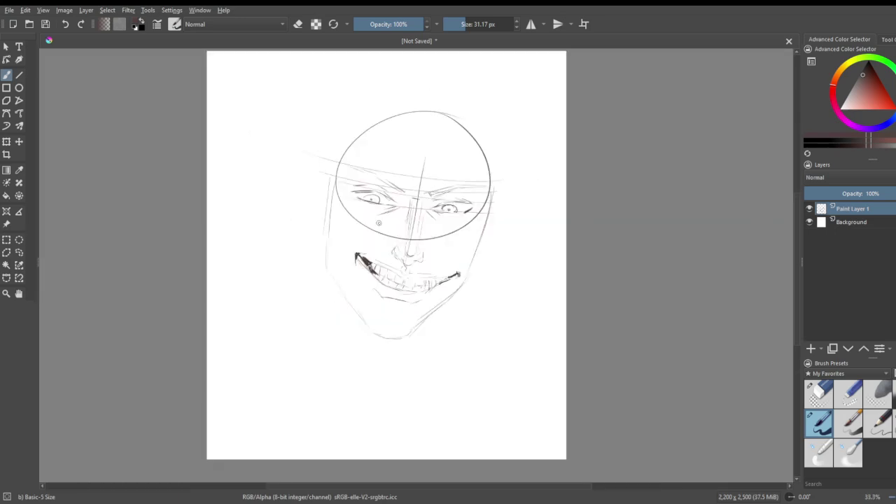
- Redraw the face's right side and jaw down to the chin, erasing the doubled contour lines with the Eraser Circle brush
key(plus)
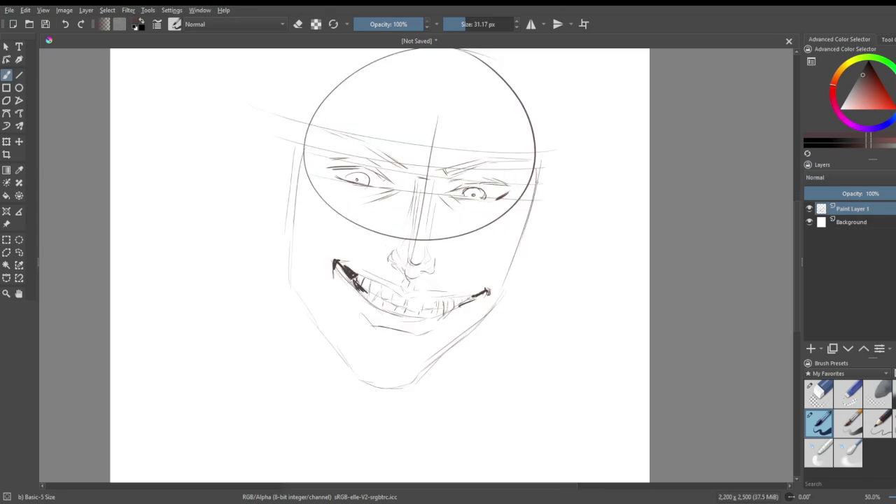
mouse_move(540, 176)
mouse_down()
mouse_move(529, 276)
mouse_move(479, 338)
mouse_move(416, 389)
mouse_move(377, 387)
mouse_up()
click(818, 392)
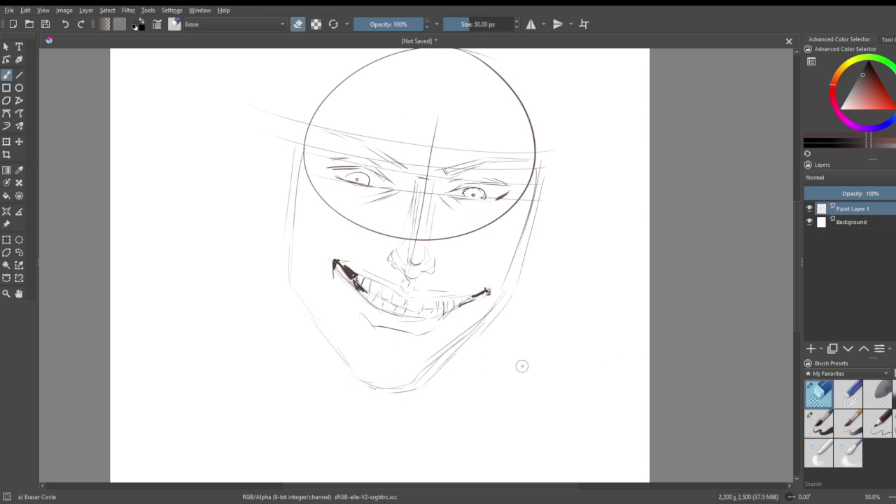
mouse_move(444, 356)
mouse_down()
mouse_move(466, 331)
mouse_move(409, 378)
mouse_up()
drag(500, 290, 532, 203)
- Draw long crease lines down the forehead between the brows and beside the nose with the Basic-5 Size brush
click(820, 422)
mouse_move(410, 81)
mouse_down()
mouse_move(420, 175)
mouse_move(467, 241)
mouse_up()
drag(453, 139, 456, 195)
drag(385, 112, 402, 165)
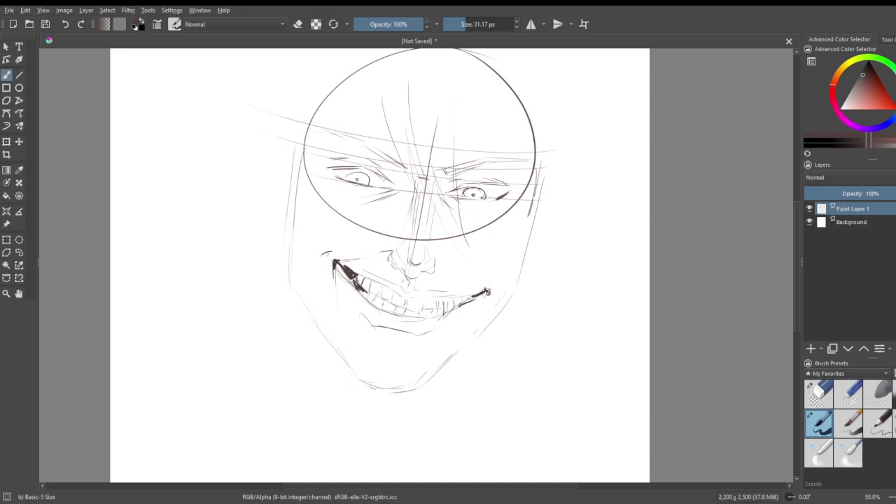
- Clean up the grin's right corner with the eraser and paint a thick dark shadow beneath the lower lip
click(810, 387)
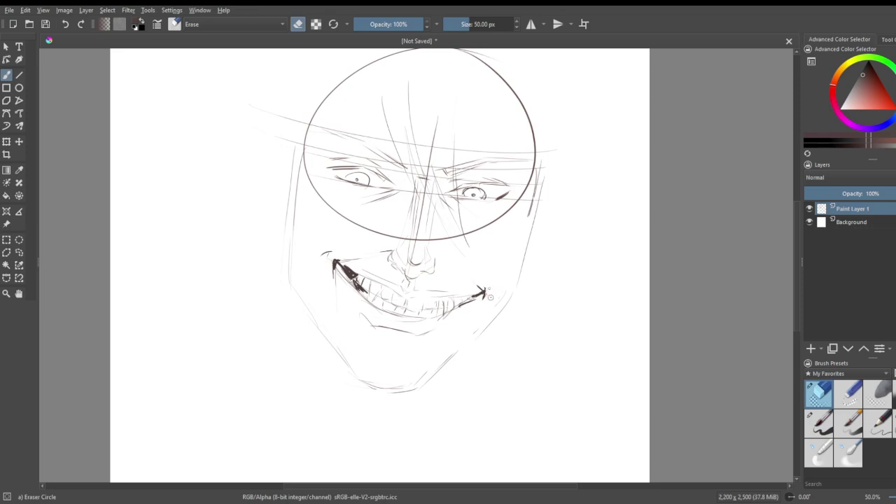
click(819, 423)
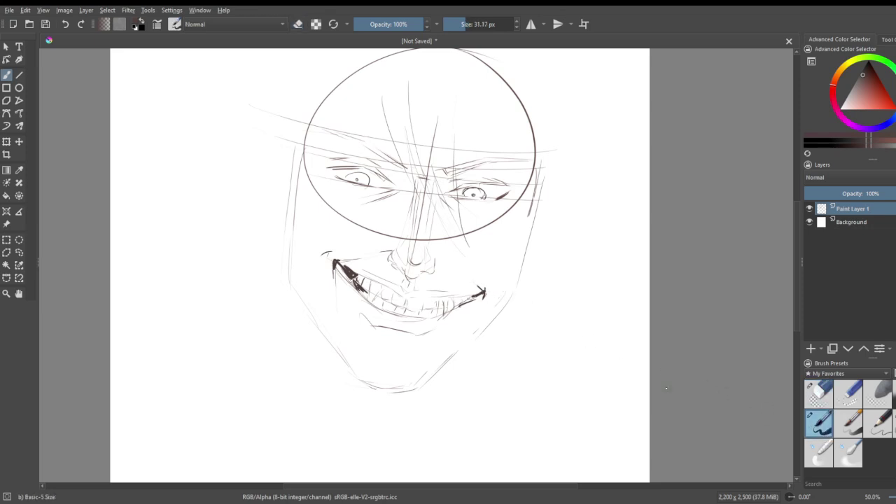
drag(376, 327, 412, 338)
- Darken the upper and lower lids and the outer corners of both eyes
drag(329, 175, 361, 190)
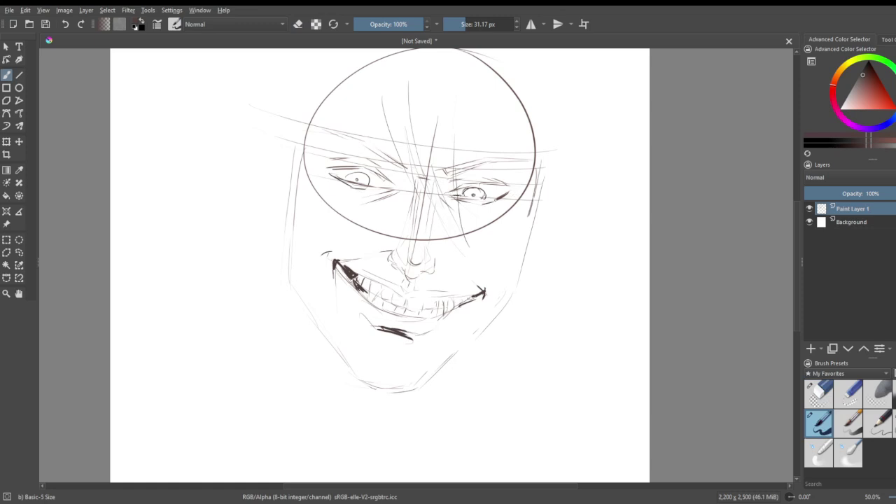
drag(345, 181, 372, 186)
drag(327, 168, 365, 166)
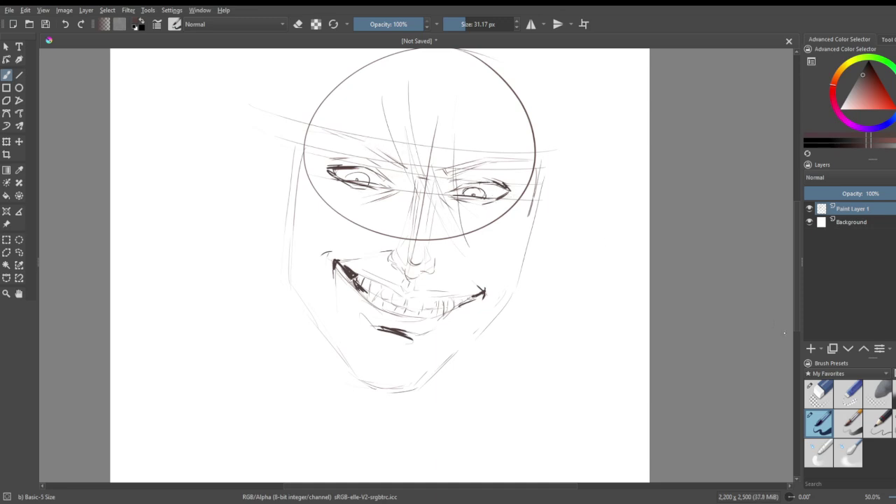
- Erase both existing eyebrows with the Eraser Circle brush
click(819, 394)
drag(444, 168, 519, 159)
drag(346, 132, 391, 165)
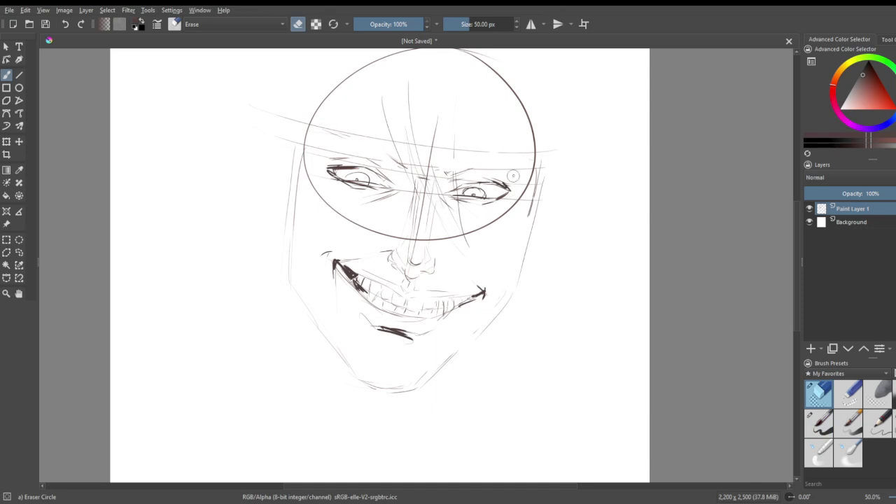
click(797, 418)
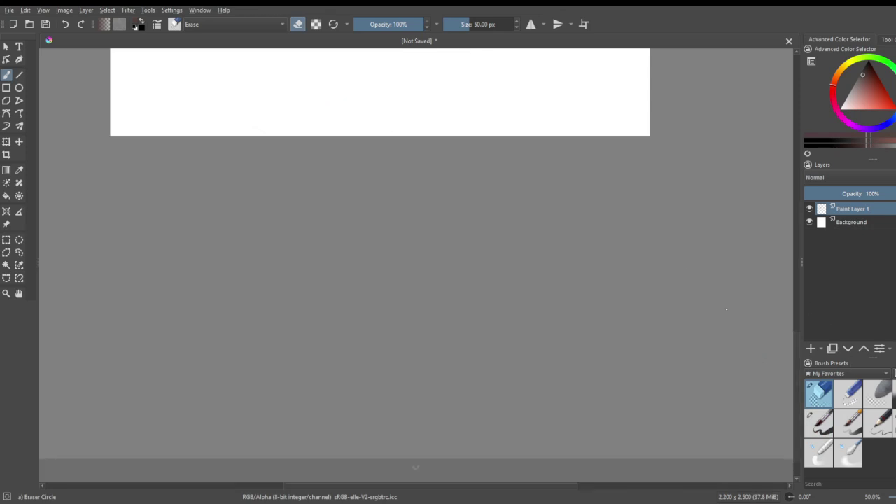
- Redraw both eyebrows with the Basic-5 Size brush as thick, angry strokes slanting down toward the nose
click(819, 422)
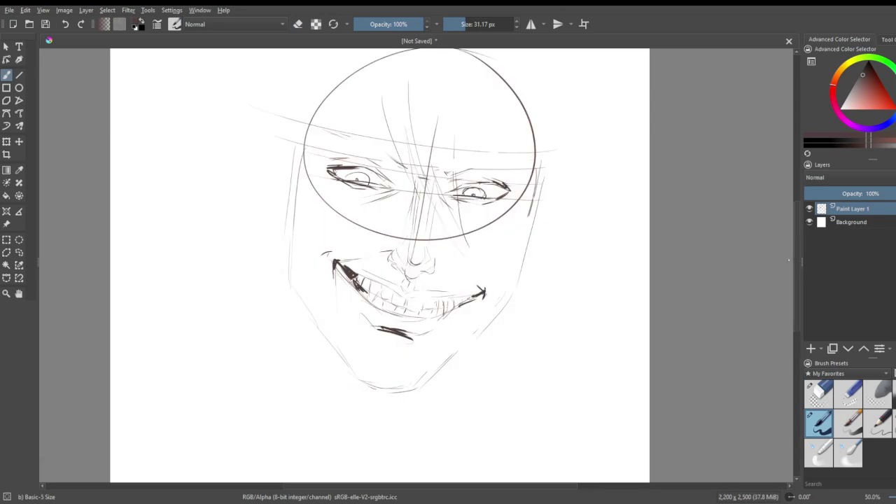
mouse_move(396, 173)
mouse_down()
mouse_move(322, 116)
mouse_move(366, 144)
mouse_move(340, 129)
mouse_move(394, 176)
mouse_move(342, 122)
mouse_up()
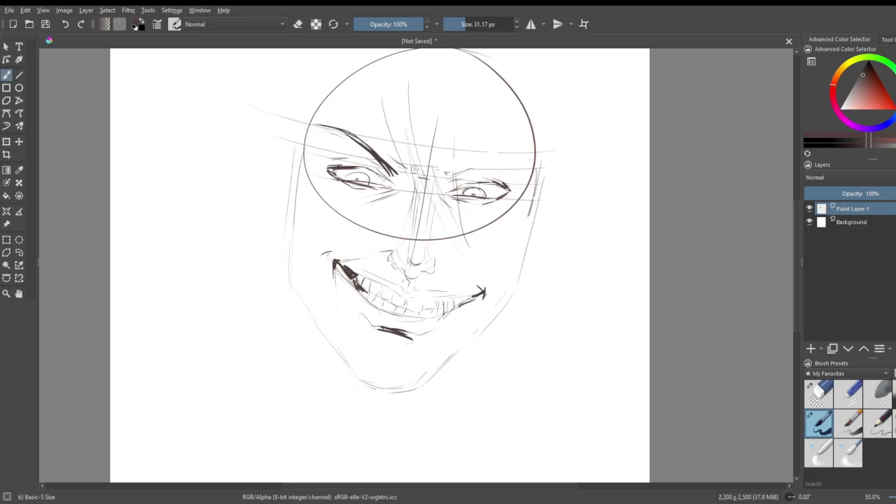
key(ctrl+z)
mouse_move(438, 173)
mouse_down()
mouse_move(453, 179)
mouse_move(526, 160)
mouse_up()
drag(461, 171, 524, 159)
- Darken both nostrils beneath the nose with short thick strokes
scroll(384, 267, up, 5)
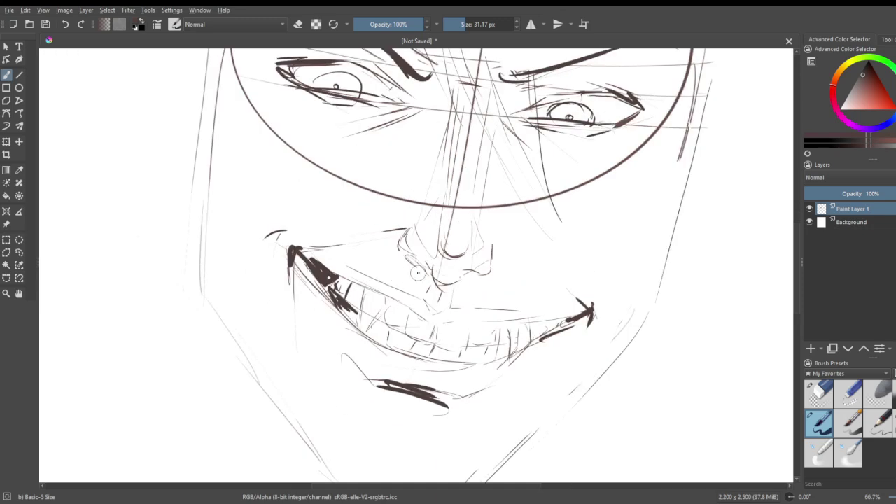
drag(397, 242, 451, 278)
drag(386, 240, 403, 247)
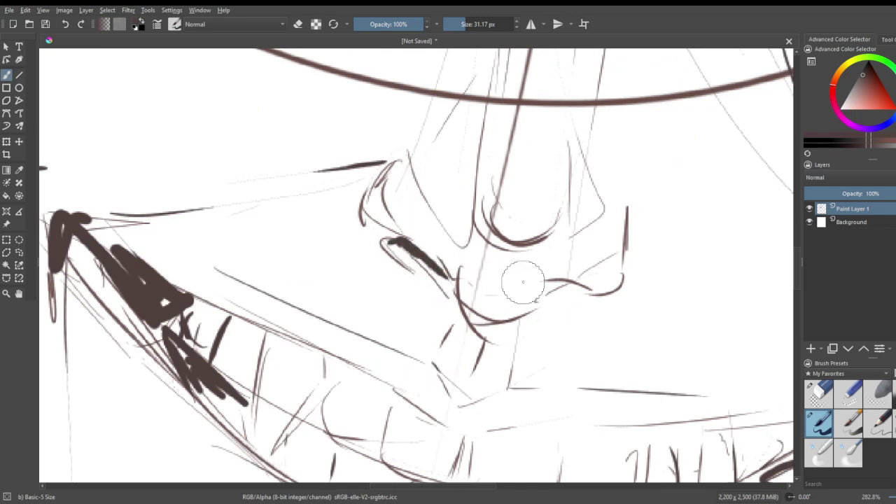
mouse_move(592, 292)
mouse_down()
mouse_move(560, 286)
mouse_move(535, 301)
mouse_up()
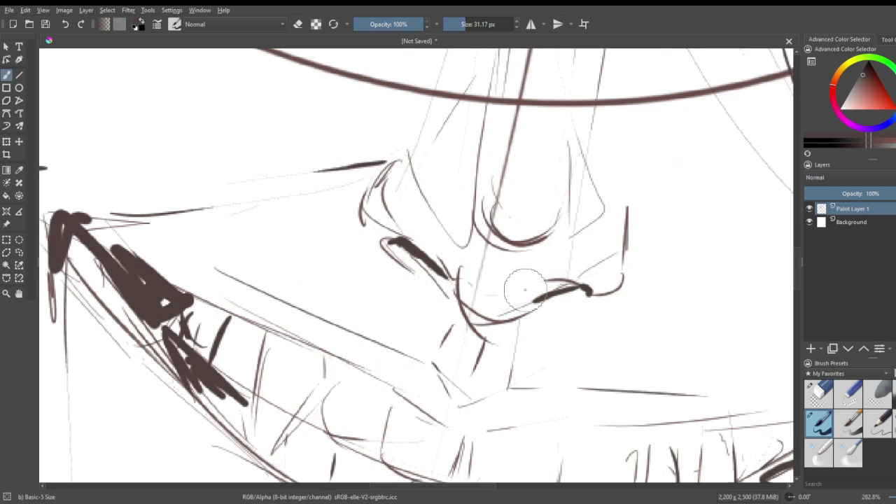
- Reinforce the biting line between the upper and lower teeth with dark marks where the teeth meet
scroll(519, 279, down, 4)
scroll(442, 325, up, 3)
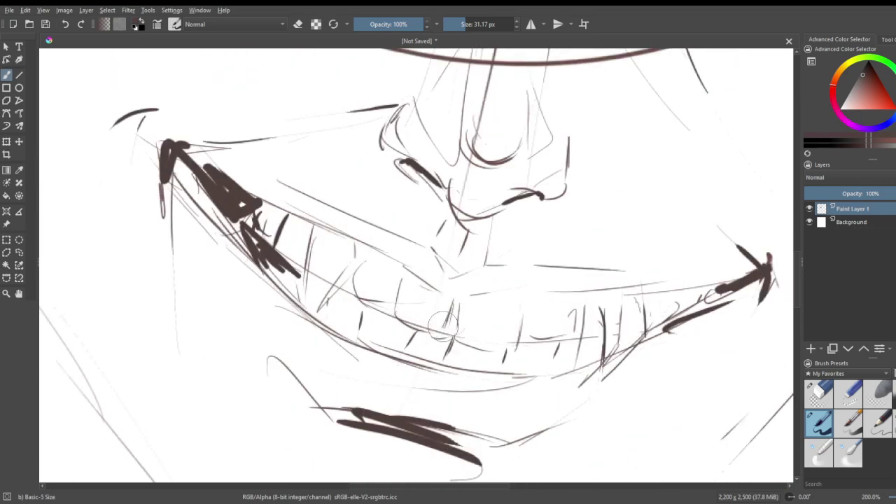
click(302, 268)
mouse_move(343, 289)
mouse_down()
mouse_move(425, 328)
mouse_move(417, 327)
mouse_move(508, 354)
mouse_move(501, 349)
mouse_move(543, 345)
mouse_up()
drag(551, 345, 588, 339)
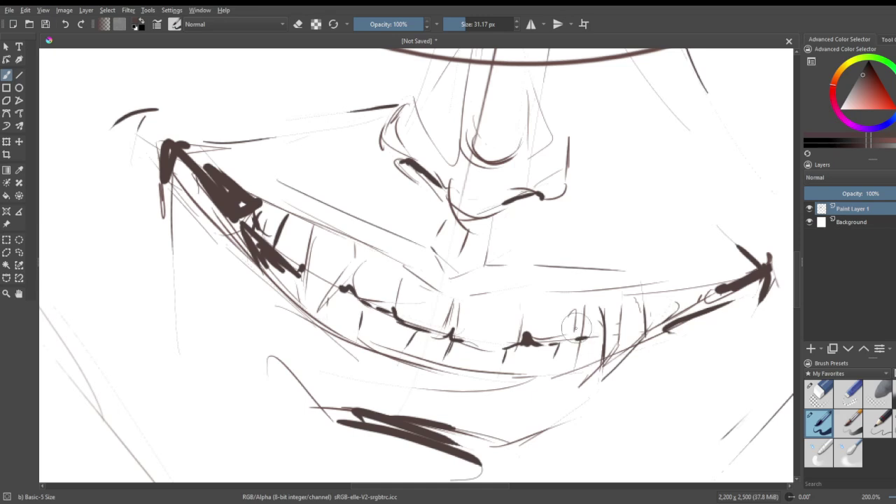
- Add small dark gum marks at the tops of the gaps between the upper teeth
drag(521, 294, 534, 298)
drag(456, 293, 467, 300)
drag(396, 265, 404, 273)
drag(356, 247, 367, 249)
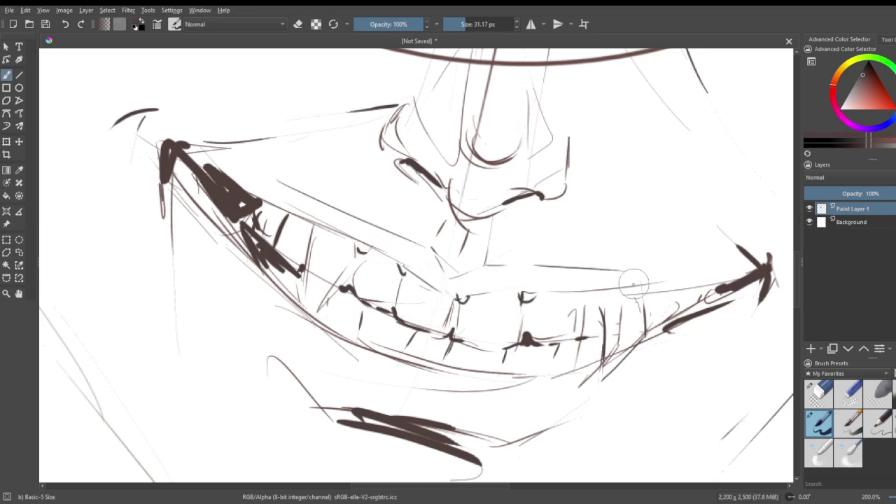
mouse_move(587, 293)
mouse_down()
mouse_move(603, 353)
mouse_move(616, 350)
mouse_move(609, 374)
mouse_up()
- Erase the excess tooth lines near the grin's right end and fill that corner with dark brown
click(818, 394)
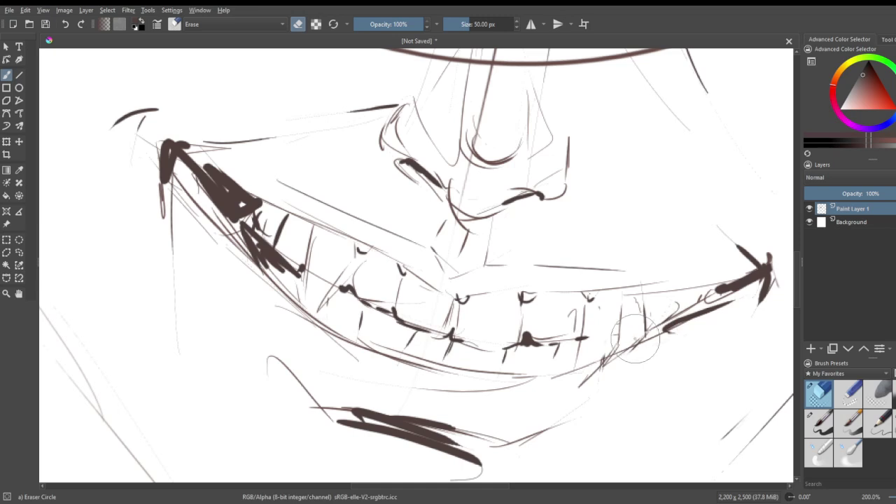
key(slash)
mouse_move(621, 329)
mouse_down()
mouse_move(666, 320)
mouse_move(636, 329)
mouse_move(663, 313)
mouse_move(657, 293)
mouse_move(669, 309)
mouse_move(622, 331)
mouse_move(664, 330)
mouse_move(691, 314)
mouse_move(686, 293)
mouse_move(729, 288)
mouse_up()
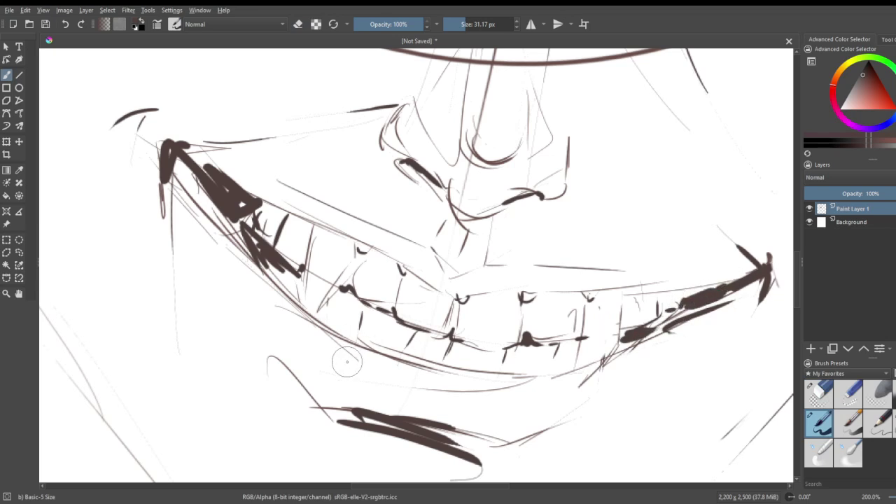
- Outline small oval highlights on the lower lip and strengthen both sides of the upper lip's edge
mouse_move(332, 371)
mouse_down()
mouse_move(356, 363)
mouse_move(372, 365)
mouse_move(325, 372)
mouse_move(392, 379)
mouse_move(359, 362)
mouse_move(419, 392)
mouse_up()
drag(228, 169, 355, 212)
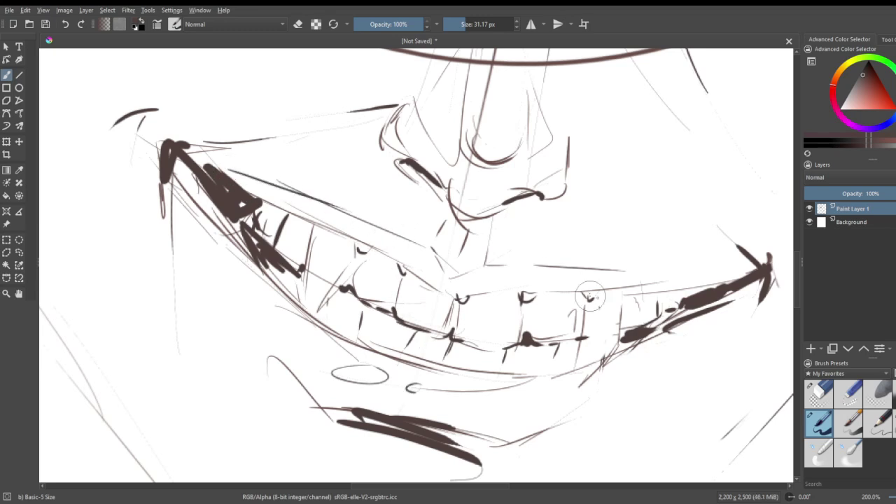
mouse_move(608, 270)
mouse_down()
mouse_move(697, 284)
mouse_move(586, 291)
mouse_up()
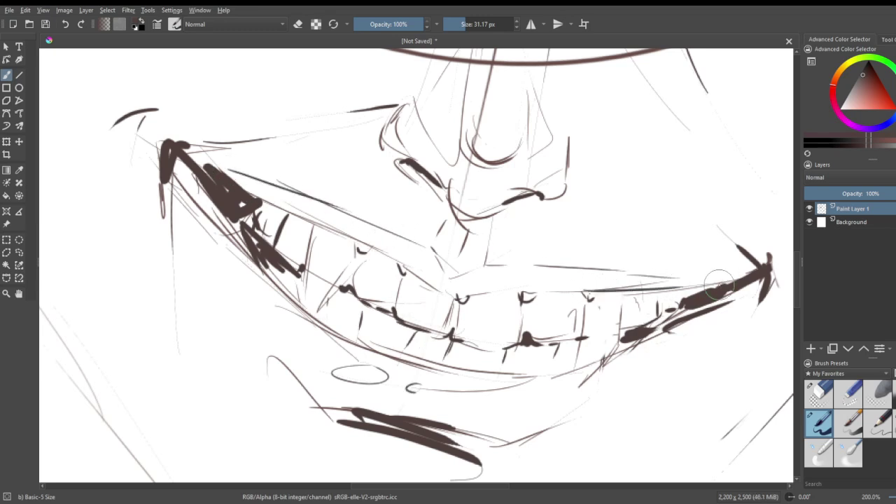
- Draw smile folds on the cheeks around both corners of the mouth
scroll(620, 292, down, 5)
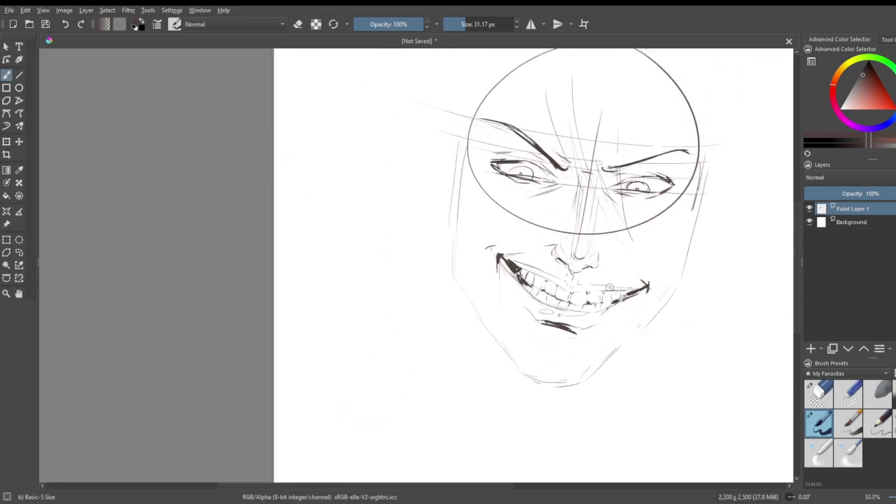
scroll(626, 263, up, 2)
scroll(566, 263, up, 1)
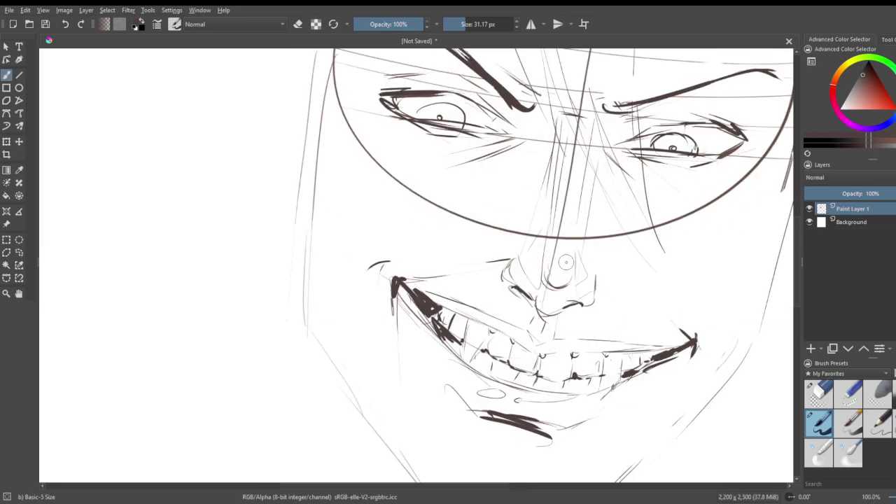
scroll(566, 262, down, 3)
scroll(585, 284, up, 3)
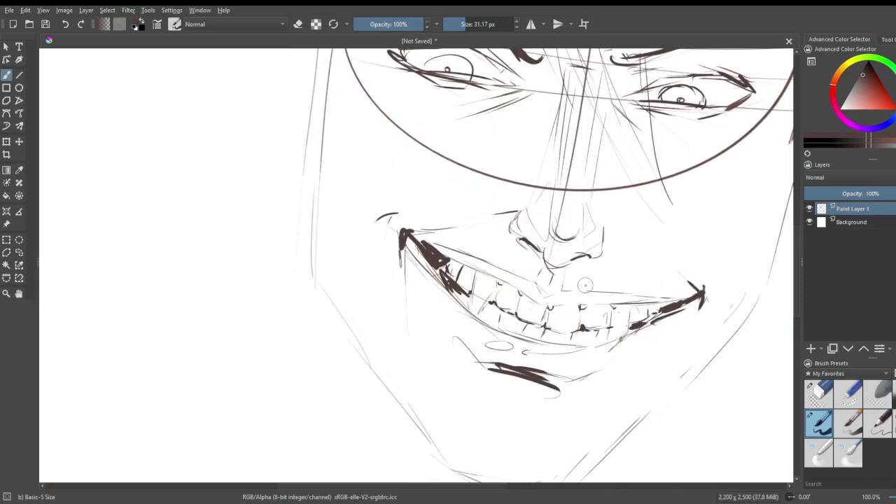
drag(384, 236, 400, 315)
drag(707, 306, 681, 343)
mouse_move(710, 273)
mouse_down()
mouse_move(722, 302)
mouse_move(712, 310)
mouse_up()
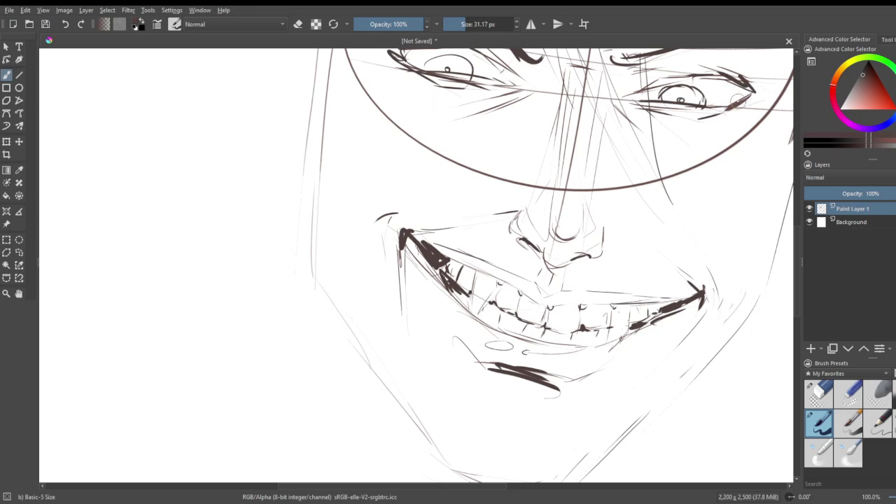
- Add wrinkle strokes beneath the eyes and beside the nose, plus a vertical crease above the right brow
drag(611, 94, 703, 154)
mouse_move(529, 85)
mouse_down()
mouse_move(485, 108)
mouse_move(510, 81)
mouse_up()
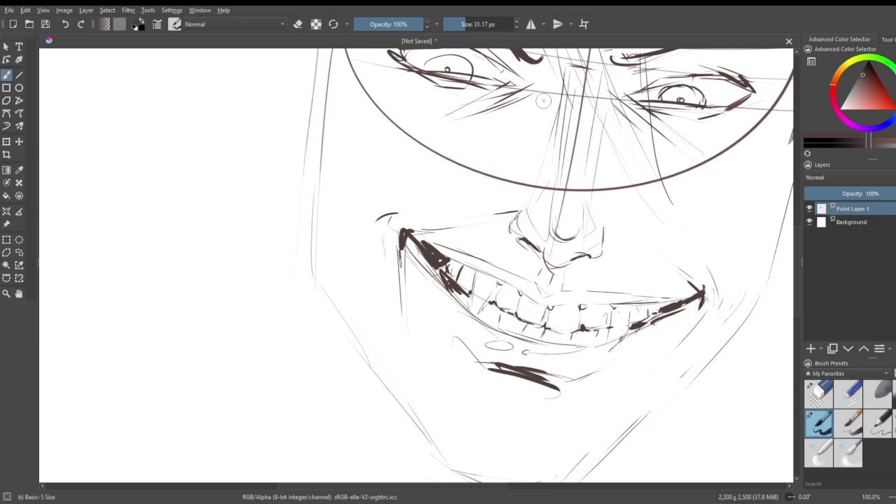
drag(522, 112, 521, 130)
drag(642, 152, 630, 166)
scroll(613, 194, down, 4)
scroll(652, 105, up, 1)
scroll(651, 105, down, 1)
scroll(665, 95, up, 3)
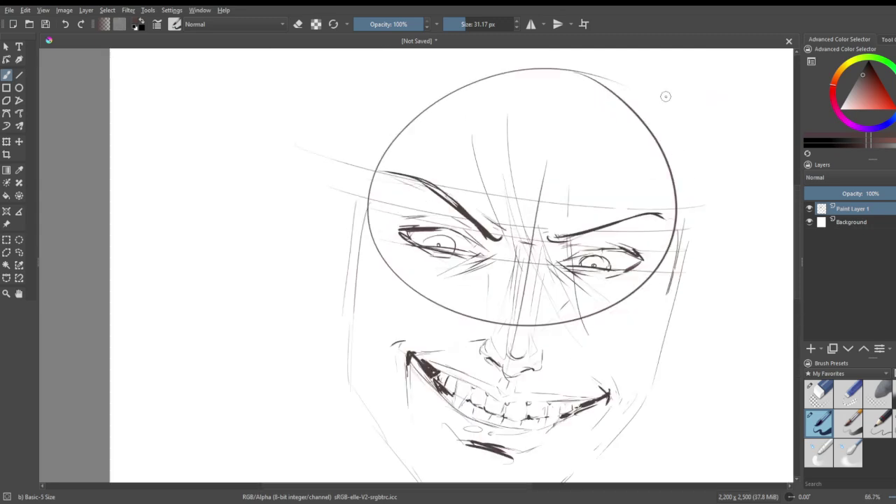
drag(575, 234, 571, 185)
- Draw a round spectacle lens beneath each eye, undoing the misplaced attempts
drag(578, 260, 588, 257)
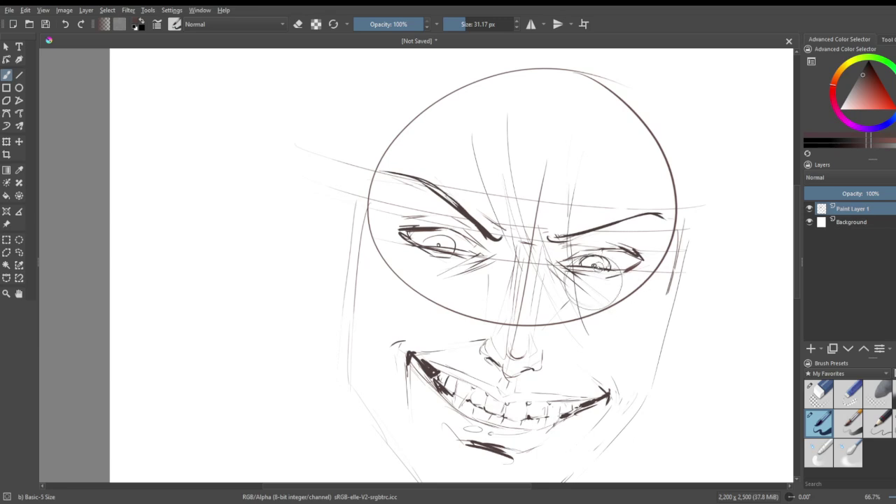
key(ctrl+z)
mouse_move(584, 246)
mouse_down()
mouse_move(630, 304)
mouse_move(574, 249)
mouse_up()
mouse_move(455, 225)
mouse_down()
mouse_move(490, 283)
mouse_move(462, 224)
mouse_move(409, 259)
mouse_move(448, 222)
mouse_up()
key(ctrl+z)
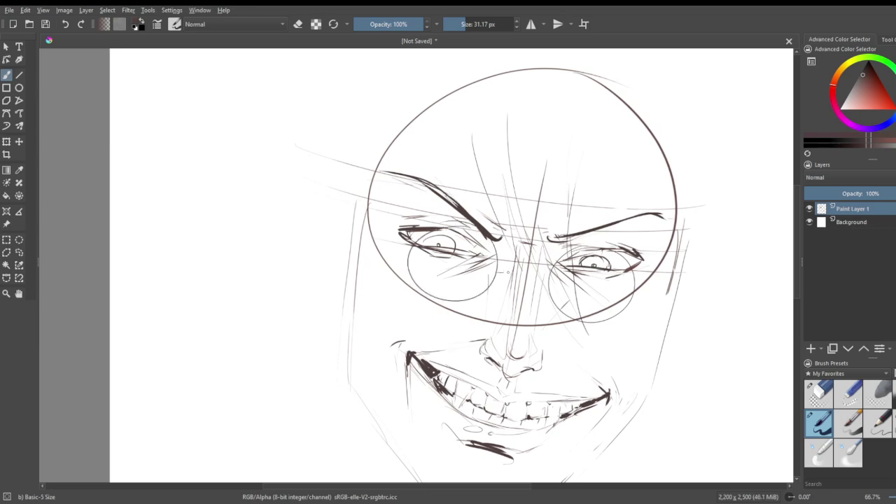
- Add small looped marks for the glasses' bridge and for the outer hinge of each lens
mouse_move(506, 271)
mouse_down()
mouse_move(497, 272)
mouse_move(551, 282)
mouse_up()
drag(640, 291, 638, 295)
drag(411, 253, 403, 256)
- Draw long curved strands from the forehead past the left eye and two curved lines across the right cheek
drag(483, 133, 449, 174)
mouse_move(499, 143)
mouse_down()
mouse_move(439, 230)
mouse_move(399, 332)
mouse_up()
mouse_move(419, 197)
mouse_down()
mouse_move(395, 239)
mouse_move(384, 312)
mouse_up()
drag(382, 245, 379, 279)
mouse_move(552, 287)
mouse_down()
mouse_move(568, 324)
mouse_move(606, 344)
mouse_move(655, 341)
mouse_up()
drag(549, 280, 615, 350)
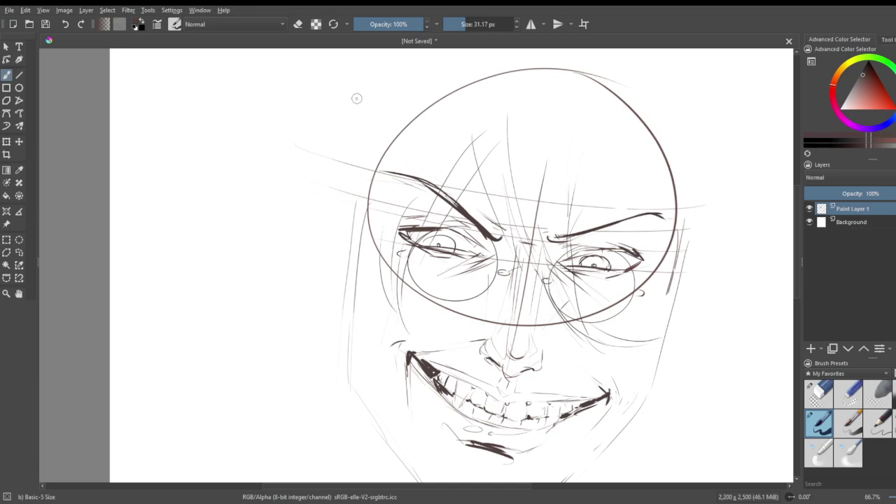
- Sweep one long curved line across the forehead above the brows, extending past both sides of the head
drag(301, 84, 655, 186)
key(ctrl+z)
mouse_move(285, 105)
mouse_down()
mouse_move(408, 149)
mouse_move(728, 184)
mouse_up()
- Move the whole sketch nearer the canvas centre and rotate it slightly clockwise with the Transform tool, then return to the Freehand Brush
scroll(650, 131, down, 5)
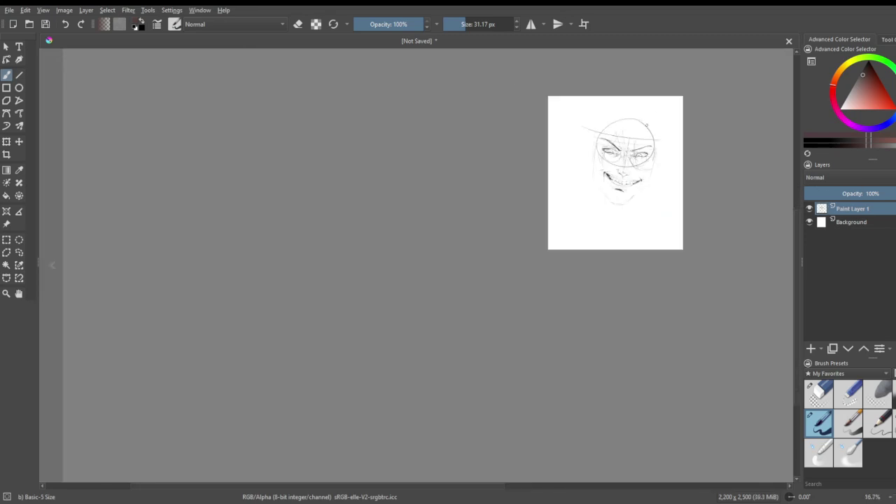
scroll(686, 114, up, 3)
drag(485, 264, 503, 253)
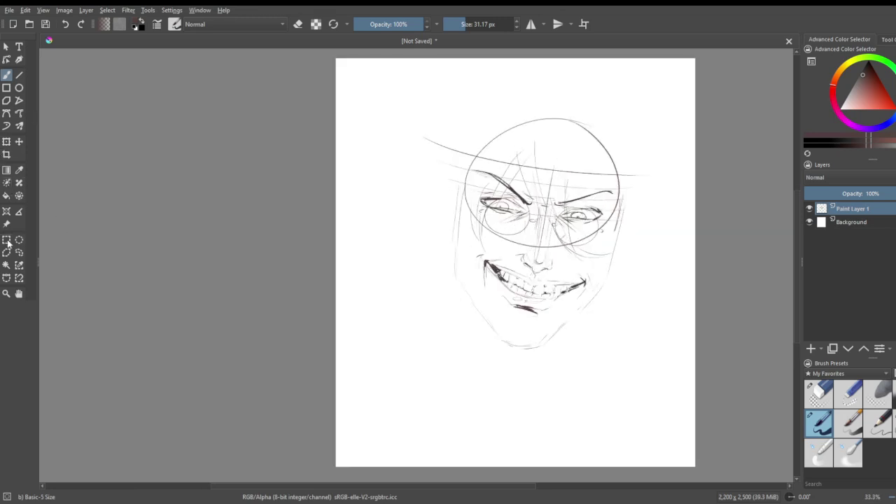
click(9, 142)
drag(454, 223, 450, 255)
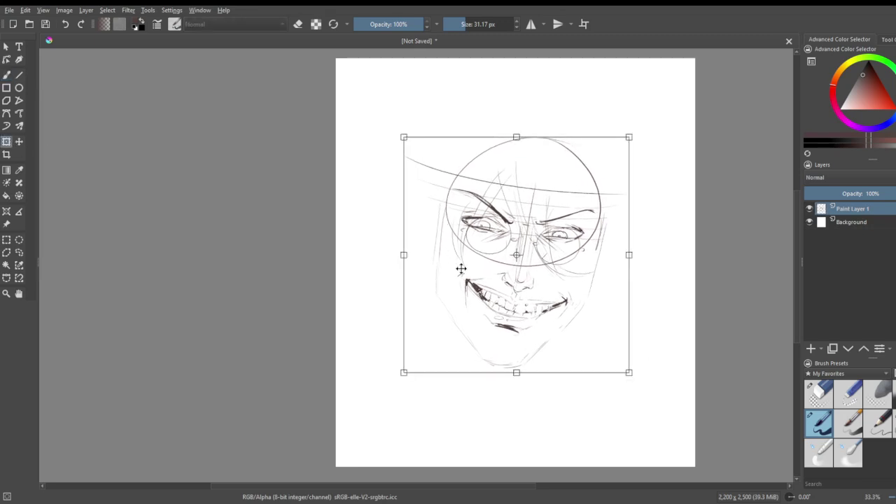
drag(493, 292, 505, 277)
drag(663, 368, 655, 373)
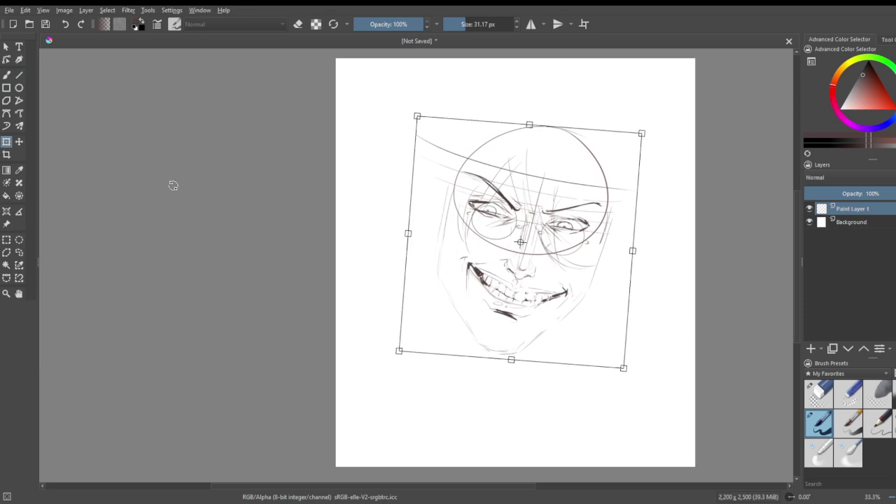
click(7, 75)
scroll(442, 315, up, 1)
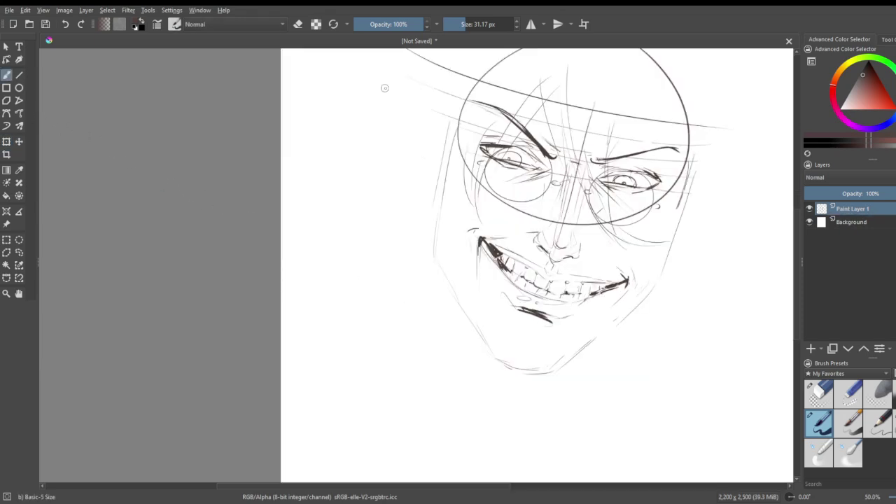
- Reinforce the cheek and jaw contour and sketch swept hair strands flaring outward from the right temple
mouse_move(432, 192)
mouse_down()
mouse_move(434, 253)
mouse_move(448, 281)
mouse_move(437, 233)
mouse_move(476, 331)
mouse_move(482, 326)
mouse_move(452, 299)
mouse_move(500, 361)
mouse_move(489, 349)
mouse_move(557, 364)
mouse_move(501, 367)
mouse_move(568, 368)
mouse_move(620, 344)
mouse_up()
mouse_move(704, 165)
mouse_down()
mouse_move(666, 242)
mouse_move(642, 259)
mouse_up()
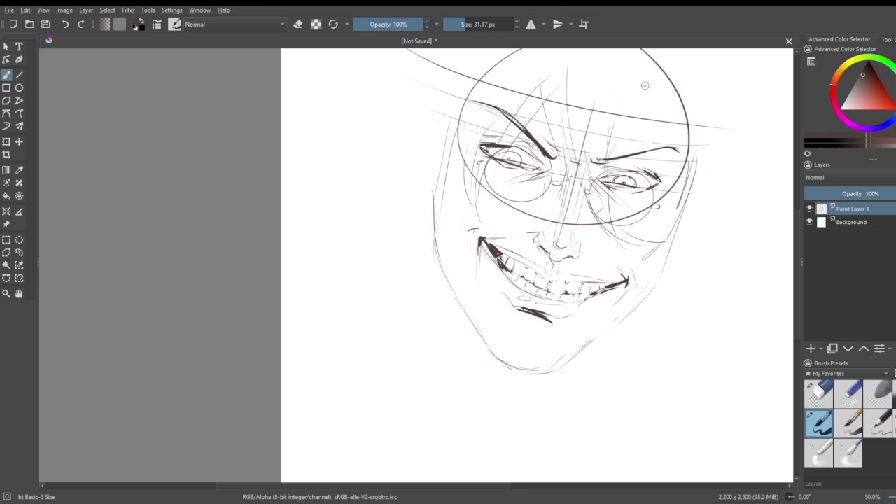
drag(630, 102, 669, 211)
key(ctrl+z)
mouse_move(621, 123)
mouse_down()
mouse_move(613, 157)
mouse_move(663, 224)
mouse_move(733, 250)
mouse_up()
drag(704, 215, 753, 246)
drag(666, 149, 690, 195)
key(ctrl+z)
mouse_move(668, 145)
mouse_down()
mouse_move(689, 229)
mouse_move(753, 238)
mouse_up()
drag(709, 143, 714, 183)
drag(719, 146, 759, 213)
drag(740, 170, 764, 216)
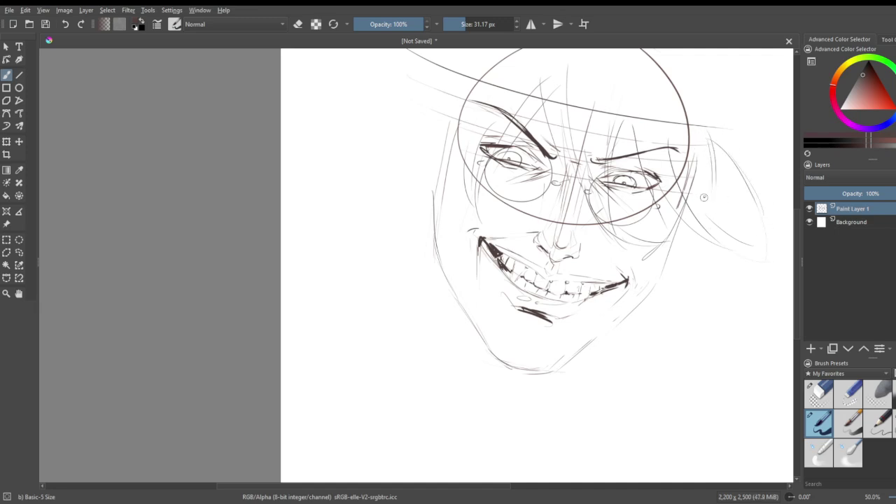
- Sketch long curved hair strands down the right side of the face, running past the jaw toward the neck
drag(699, 270, 658, 324)
mouse_move(694, 240)
mouse_down()
mouse_move(597, 356)
mouse_move(617, 338)
mouse_up()
drag(676, 269, 647, 312)
mouse_move(683, 228)
mouse_down()
mouse_move(666, 273)
mouse_move(622, 305)
mouse_move(678, 268)
mouse_up()
drag(655, 328, 580, 392)
drag(687, 301, 562, 403)
mouse_move(700, 286)
mouse_down()
mouse_move(682, 309)
mouse_move(679, 360)
mouse_move(693, 396)
mouse_up()
drag(690, 317, 677, 368)
drag(702, 293, 697, 373)
drag(713, 258, 734, 336)
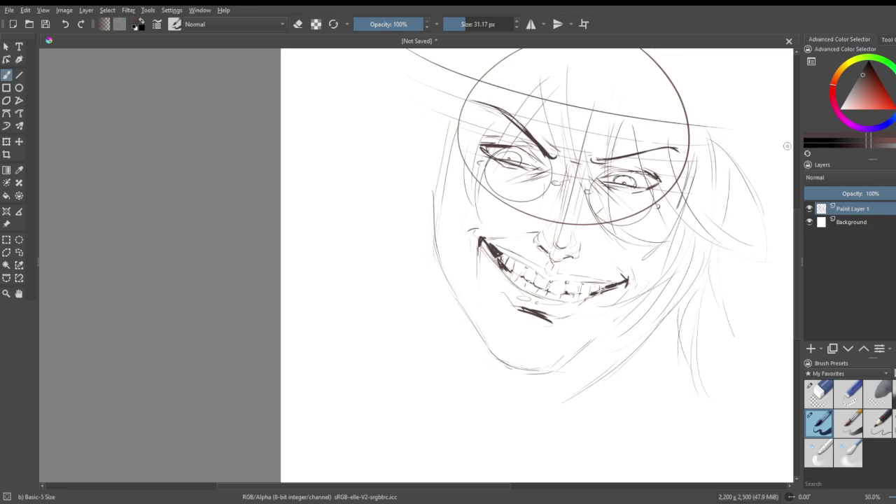
- Add hair strands below the right side of the jaw and long lines running down the left side of the face
scroll(673, 213, down, 1)
scroll(665, 228, down, 1)
scroll(676, 231, up, 2)
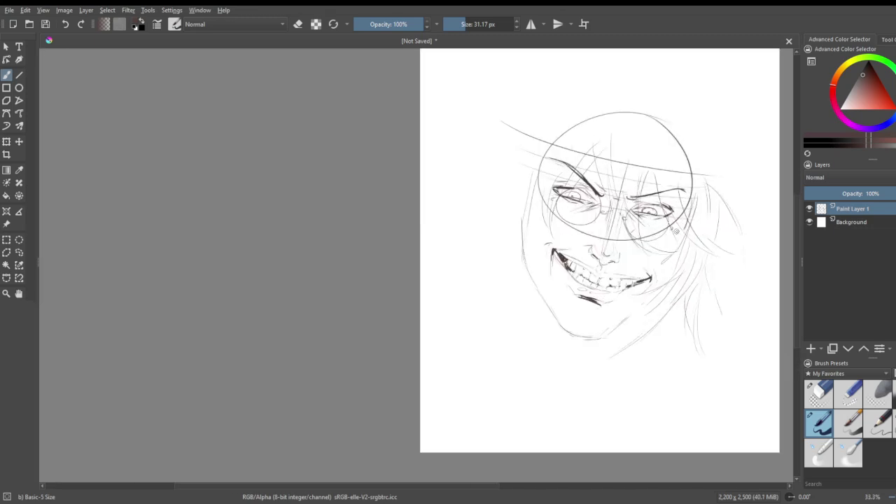
mouse_move(662, 308)
mouse_down()
mouse_move(667, 389)
mouse_move(661, 367)
mouse_up()
drag(667, 326, 660, 356)
drag(527, 265, 536, 343)
drag(534, 302, 543, 362)
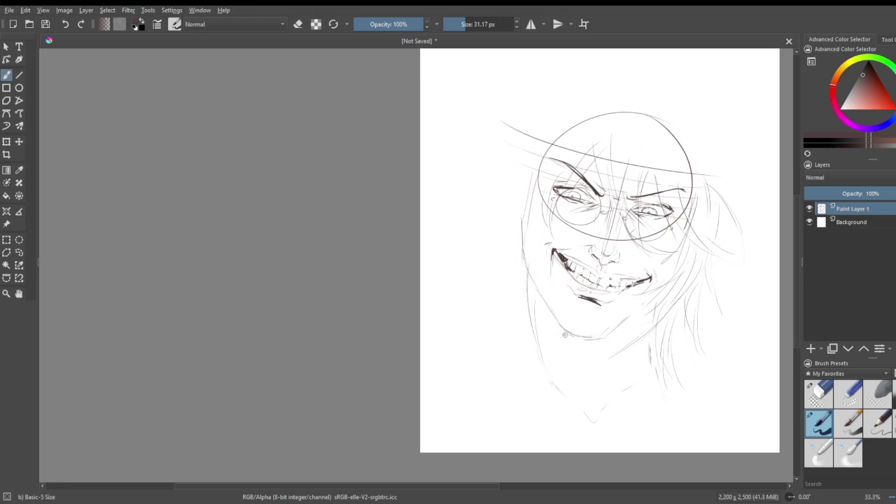
- Sketch the neck lines and the pointed left flap of the shirt collar, redrawing misplaced strokes
drag(561, 339, 579, 373)
drag(612, 378, 603, 399)
mouse_move(528, 303)
mouse_down()
mouse_move(523, 339)
mouse_move(540, 372)
mouse_up()
key(ctrl+z)
key(ctrl+z)
drag(526, 329, 571, 379)
key(ctrl+z)
mouse_move(563, 411)
mouse_down()
mouse_move(534, 431)
mouse_move(529, 381)
mouse_up()
drag(525, 354, 515, 333)
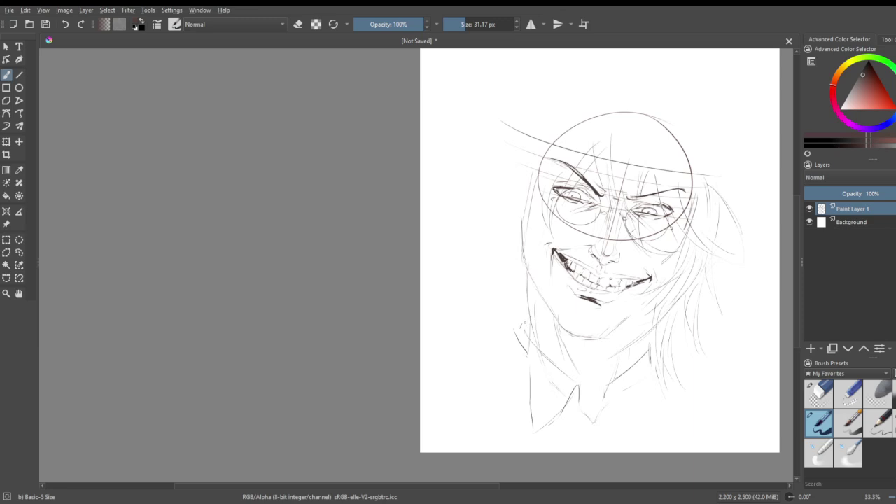
- Sketch the right collar flap and a necktie with its knot between the two flaps
drag(527, 325, 533, 337)
drag(615, 383, 672, 415)
drag(574, 404, 605, 408)
drag(575, 424, 586, 442)
mouse_move(616, 414)
mouse_down()
mouse_move(600, 405)
mouse_move(640, 406)
mouse_up()
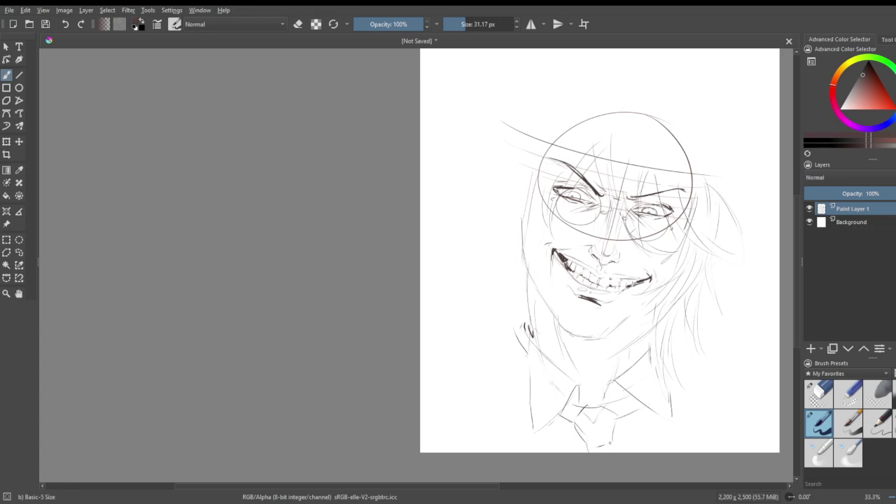
drag(617, 438, 654, 452)
- Draw curved hair strands along the left side of the face, from the temple down to the jaw
mouse_move(550, 194)
mouse_down()
mouse_move(535, 250)
mouse_move(547, 276)
mouse_up()
drag(522, 229, 530, 257)
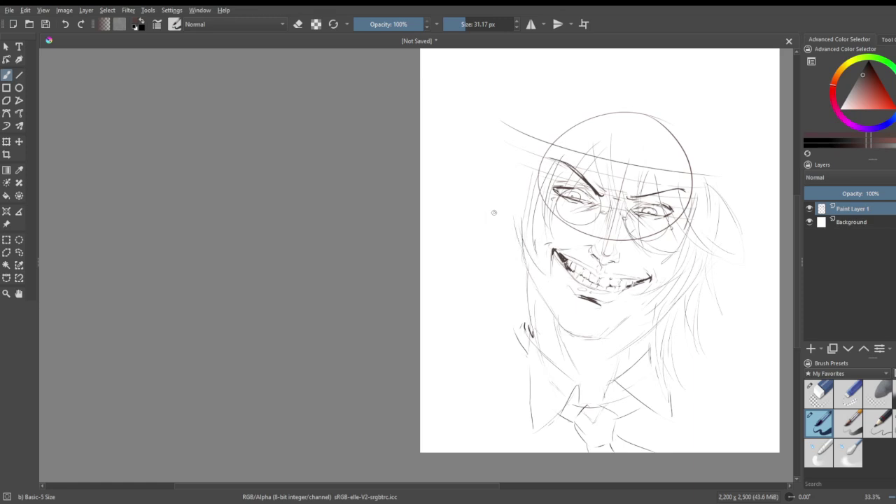
drag(496, 214, 508, 239)
drag(536, 166, 508, 269)
drag(522, 222, 509, 283)
drag(510, 252, 526, 305)
drag(541, 323, 524, 259)
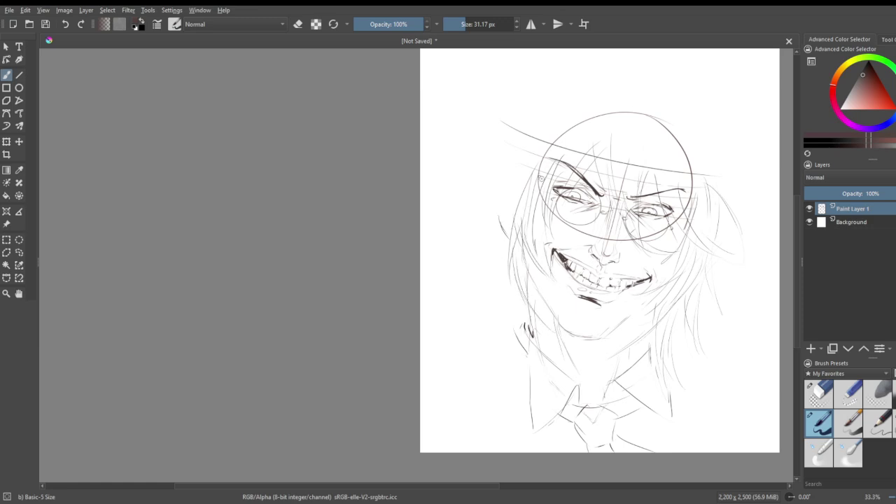
- Add the outer layer of hair flaring away from the left temple, with strands hanging down beside it
mouse_move(535, 163)
mouse_down()
mouse_move(483, 253)
mouse_move(498, 203)
mouse_move(526, 176)
mouse_up()
mouse_move(535, 135)
mouse_down()
mouse_move(470, 256)
mouse_move(488, 292)
mouse_move(460, 189)
mouse_move(463, 214)
mouse_up()
key(ctrl+z)
mouse_move(490, 185)
mouse_down()
mouse_move(459, 236)
mouse_move(515, 165)
mouse_up()
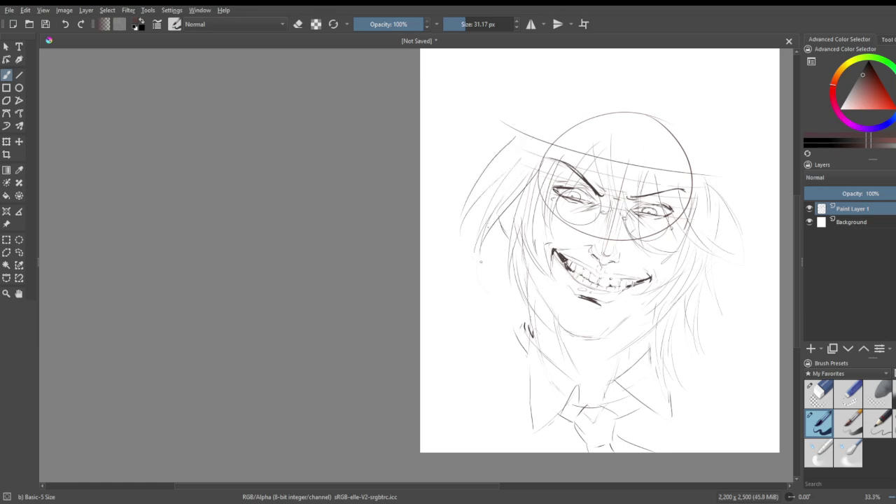
mouse_move(494, 225)
mouse_down()
mouse_move(485, 288)
mouse_move(499, 273)
mouse_move(509, 311)
mouse_up()
- Sketch the slanting coat outlines on both sides of the neck and the lapel lines beside the shirt collar
drag(519, 305, 487, 363)
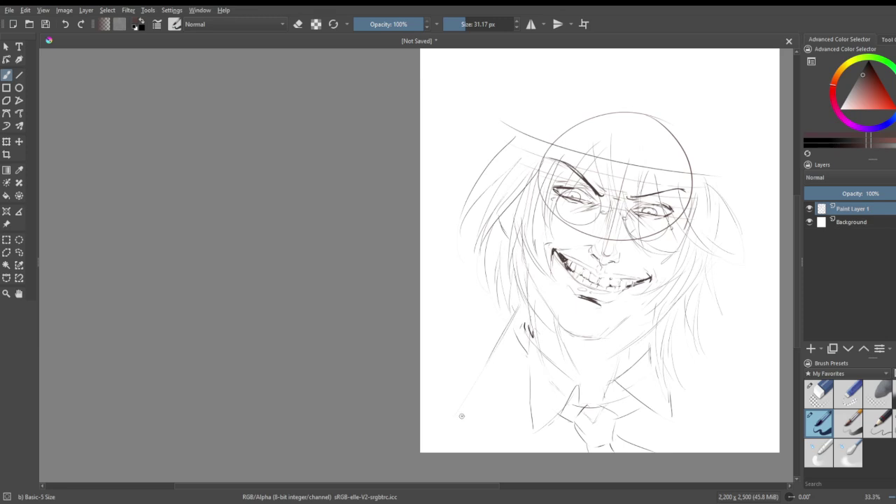
drag(680, 332, 762, 432)
drag(482, 379, 448, 435)
drag(525, 404, 521, 447)
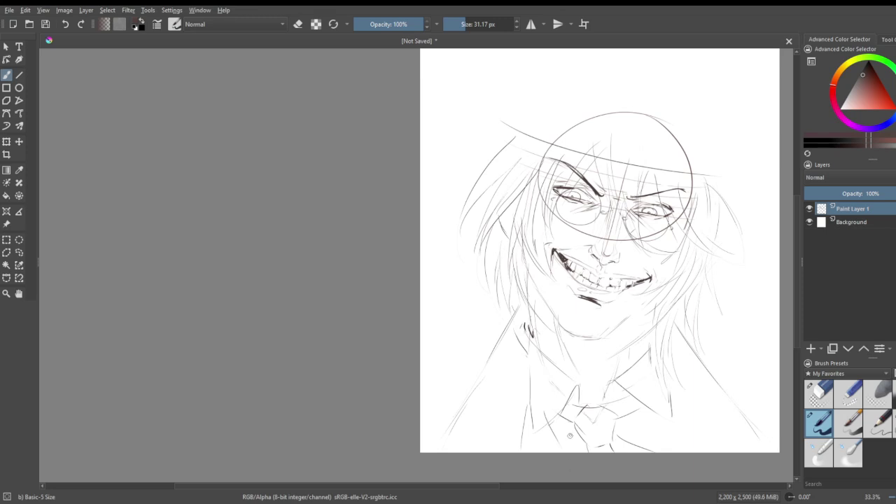
mouse_move(665, 415)
mouse_down()
mouse_move(668, 451)
mouse_move(684, 403)
mouse_up()
- Erase the top of the head circle and the old curved forehead line with Eraser Circle, returning to the Basic-5 Size brush
click(819, 392)
mouse_move(558, 133)
mouse_down()
mouse_move(687, 160)
mouse_move(663, 128)
mouse_move(673, 137)
mouse_move(633, 114)
mouse_move(566, 132)
mouse_up()
scroll(726, 137, down, 3)
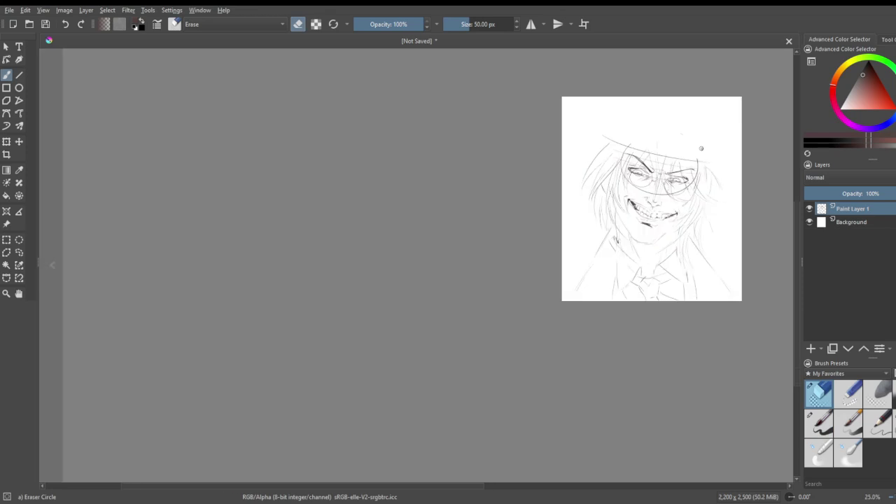
scroll(699, 71, up, 3)
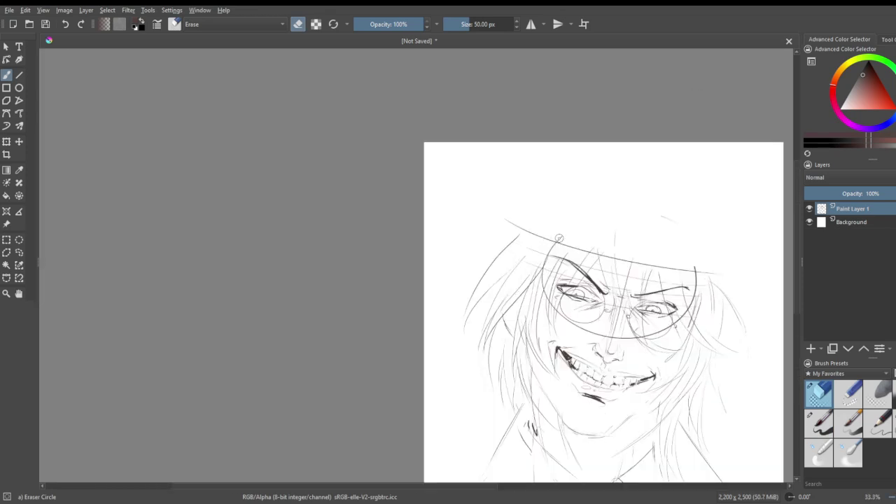
drag(647, 266, 711, 274)
mouse_move(559, 245)
mouse_down()
mouse_move(695, 271)
mouse_move(513, 232)
mouse_move(776, 291)
mouse_up()
click(817, 421)
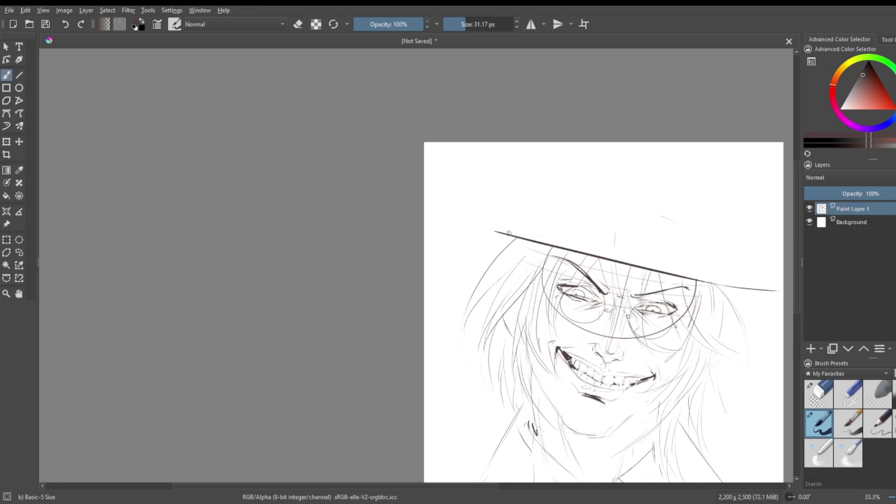
drag(495, 231, 391, 203)
mouse_move(484, 206)
mouse_down()
mouse_move(478, 236)
mouse_move(503, 243)
mouse_up()
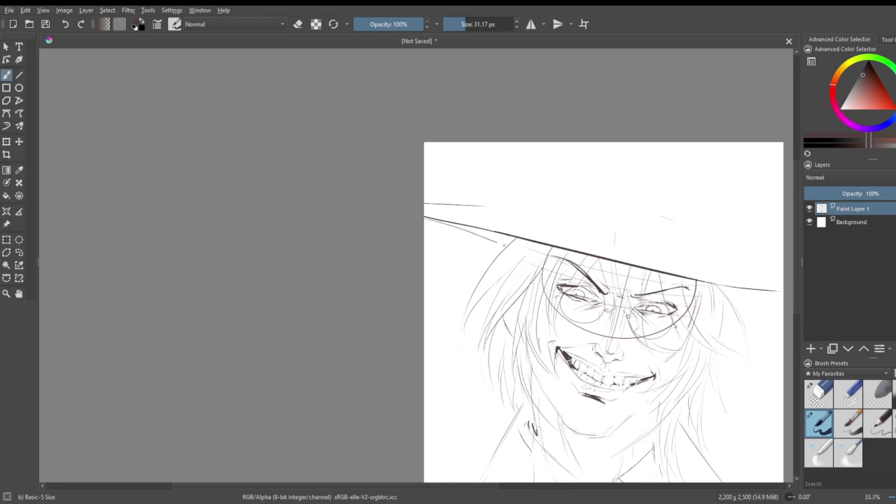
key(ctrl+z)
key(ctrl+z)
key(ctrl+z)
key(ctrl+z)
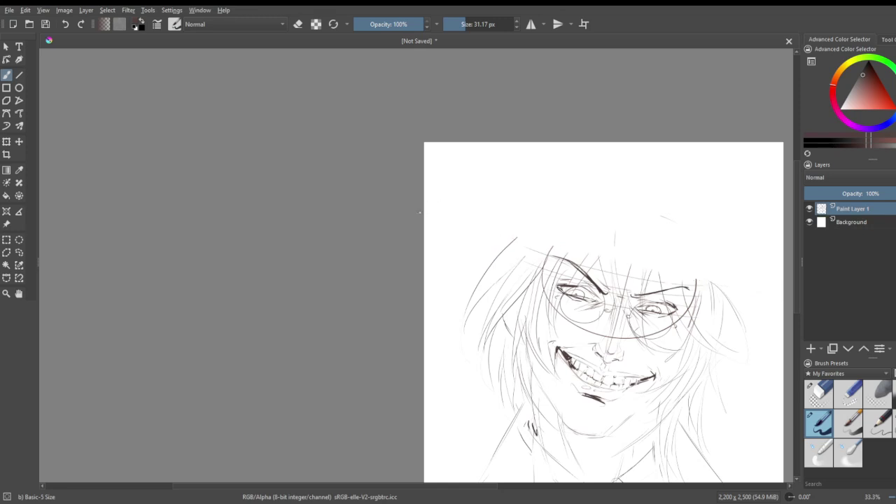
- Draw a wide curved hat brim across the forehead to both canvas edges, plus its upper edge on the left
key(ctrl+shift+z)
key(ctrl+z)
key(ctrl+shift+z)
scroll(762, 283, up, 2)
scroll(770, 231, down, 2)
drag(420, 211, 501, 211)
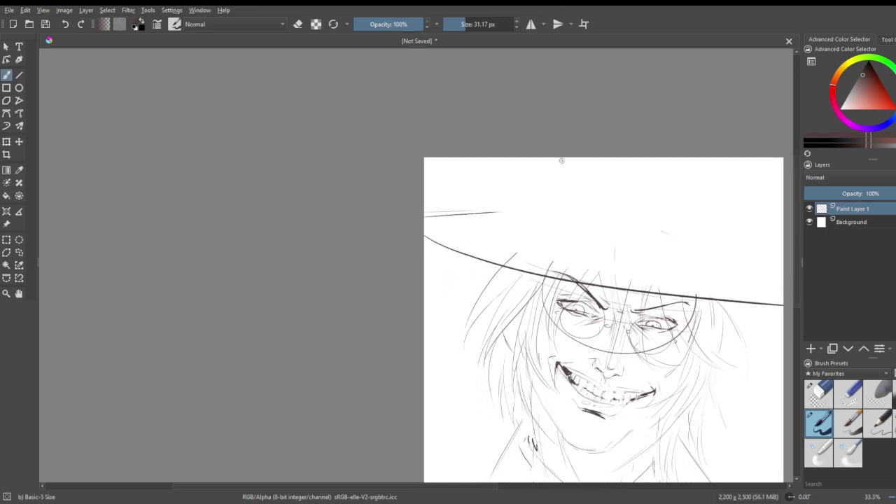
- Sketch the hat's crown with slanted sides, a curved base line and a creased top edge
mouse_move(549, 158)
mouse_down()
mouse_move(542, 203)
mouse_move(553, 197)
mouse_move(546, 178)
mouse_up()
mouse_move(542, 218)
mouse_down()
mouse_move(543, 237)
mouse_move(694, 263)
mouse_up()
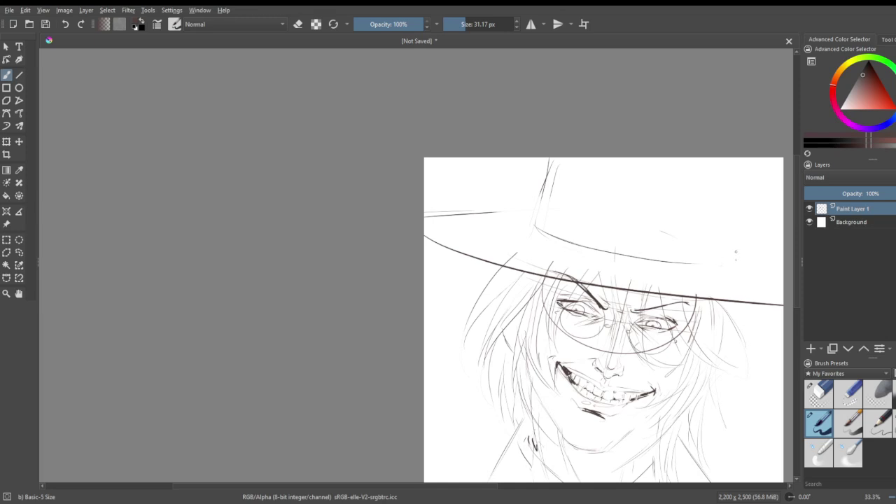
drag(736, 216, 735, 257)
drag(741, 186, 736, 239)
mouse_move(608, 160)
mouse_down()
mouse_move(739, 190)
mouse_move(749, 203)
mouse_move(737, 236)
mouse_up()
mouse_move(734, 189)
mouse_down()
mouse_move(706, 166)
mouse_move(718, 170)
mouse_move(742, 197)
mouse_move(674, 162)
mouse_move(696, 175)
mouse_move(655, 163)
mouse_up()
key(ctrl+z)
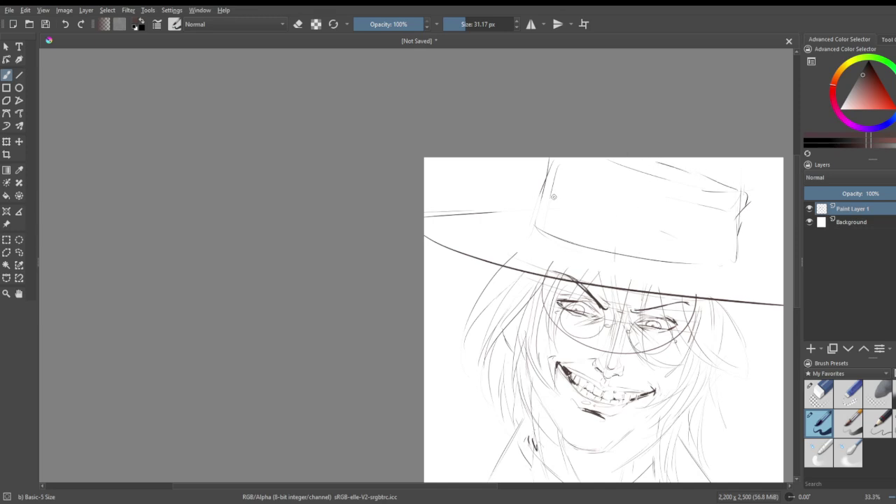
- Draw the hat band around the crown with overlapping rounded strap ends and small studs
drag(553, 199, 739, 233)
drag(537, 210, 677, 251)
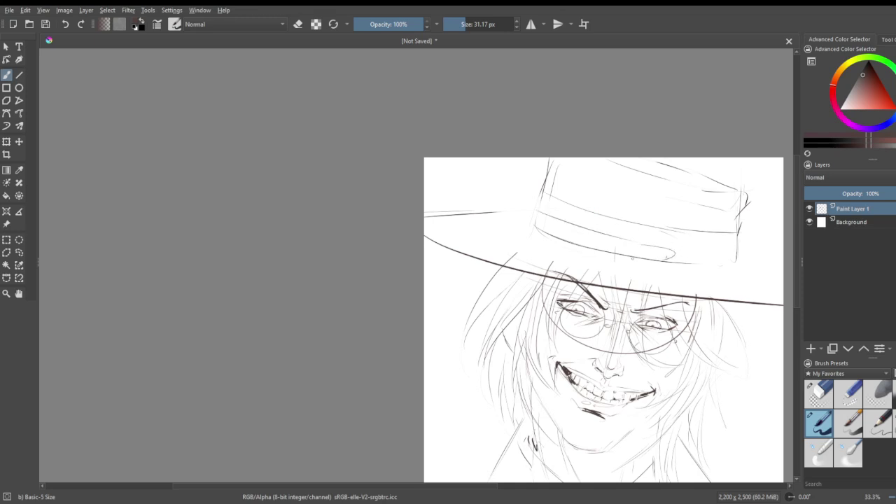
mouse_move(730, 244)
mouse_down()
mouse_move(700, 249)
mouse_move(613, 233)
mouse_up()
drag(581, 223, 712, 238)
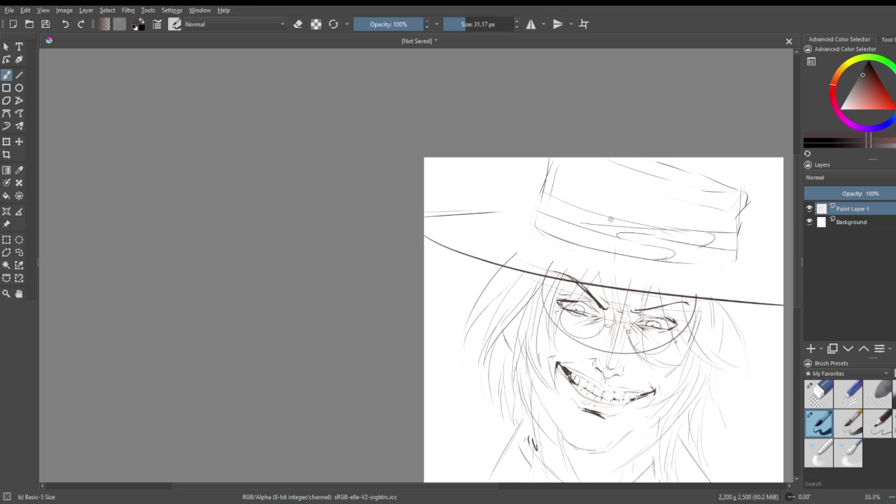
drag(557, 201, 587, 218)
scroll(636, 239, down, 3)
scroll(655, 320, up, 4)
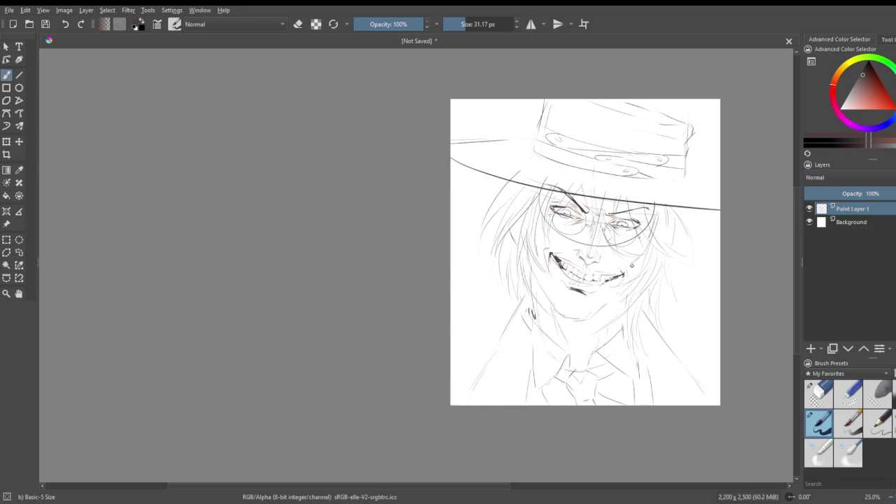
scroll(568, 206, down, 2)
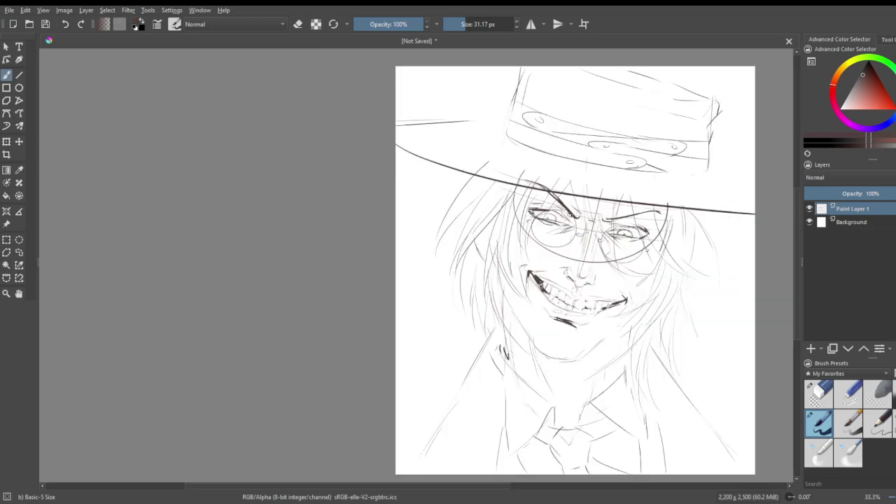
scroll(579, 295, down, 3)
scroll(572, 315, up, 4)
scroll(569, 312, down, 2)
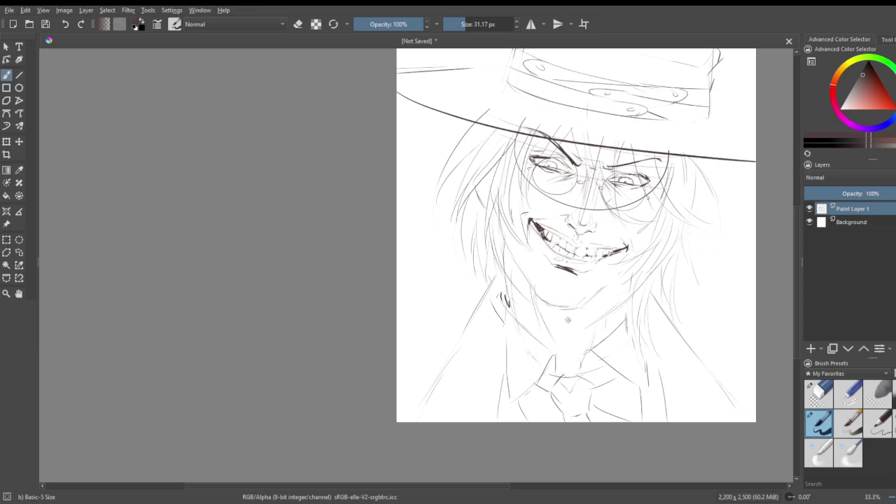
scroll(568, 320, down, 1)
scroll(569, 328, up, 1)
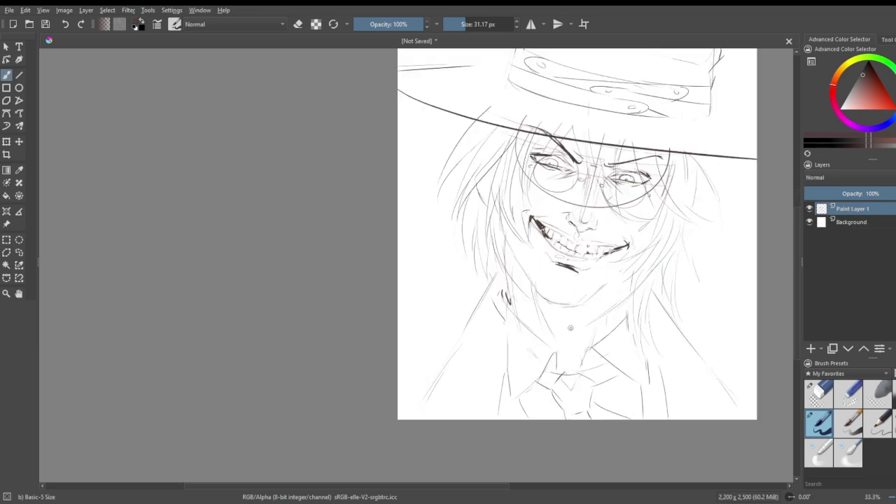
- Draw the shoulder lines from the coat out toward both edges of the canvas
mouse_move(427, 345)
mouse_down()
mouse_move(467, 319)
mouse_move(397, 363)
mouse_up()
key(ctrl+z)
drag(698, 343, 730, 353)
scroll(647, 266, down, 2)
scroll(675, 228, up, 2)
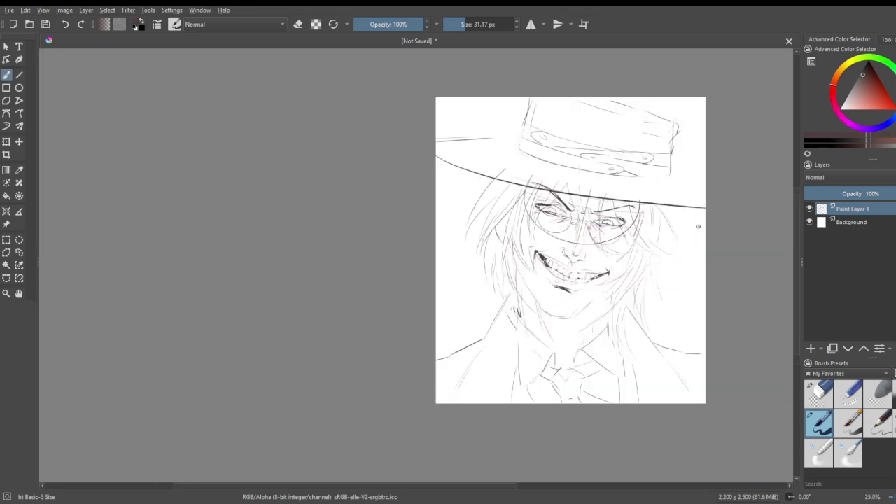
- Lower Paint Layer 1's opacity to 30% and erase the hair and brow strokes overlapping the hat brim
click(838, 191)
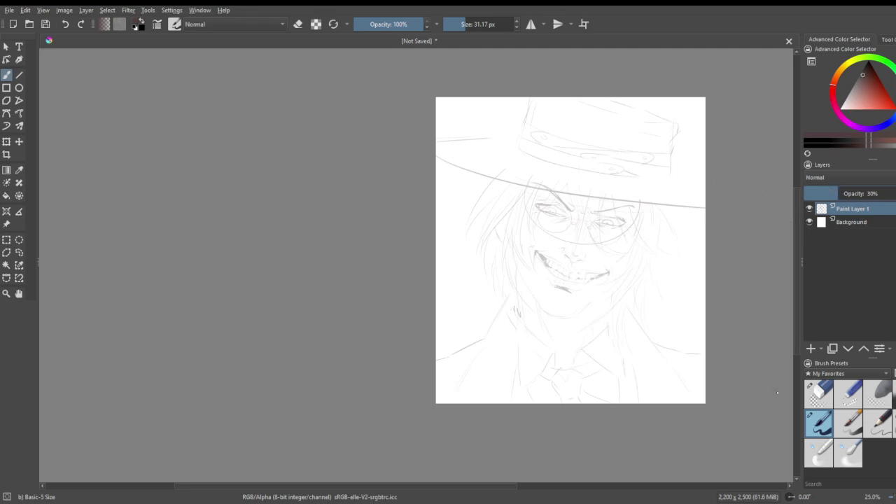
click(817, 395)
scroll(586, 141, up, 1)
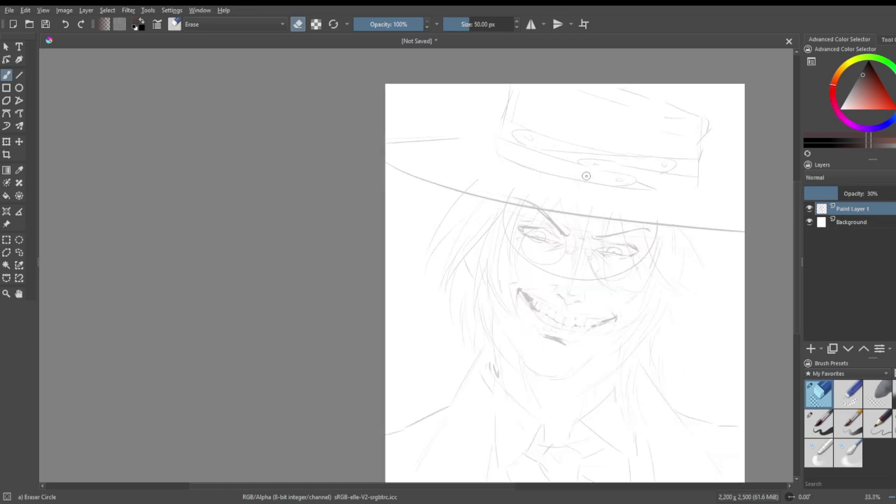
scroll(585, 175, up, 1)
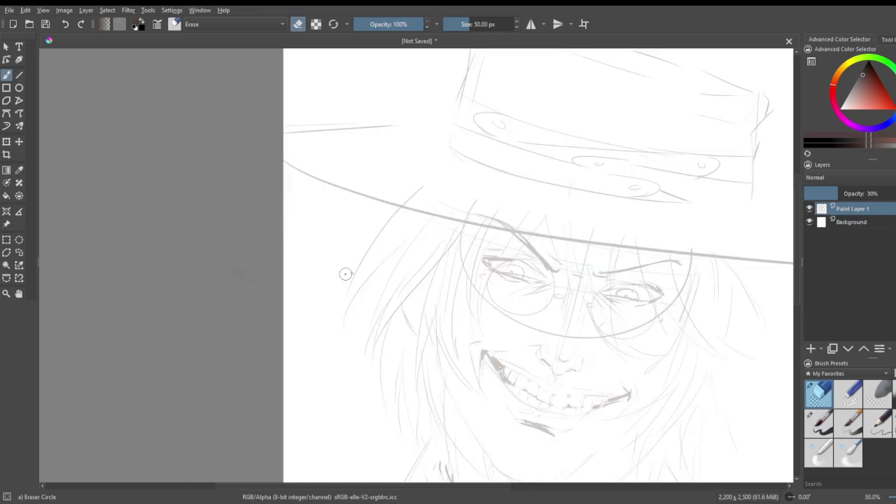
drag(435, 208, 690, 253)
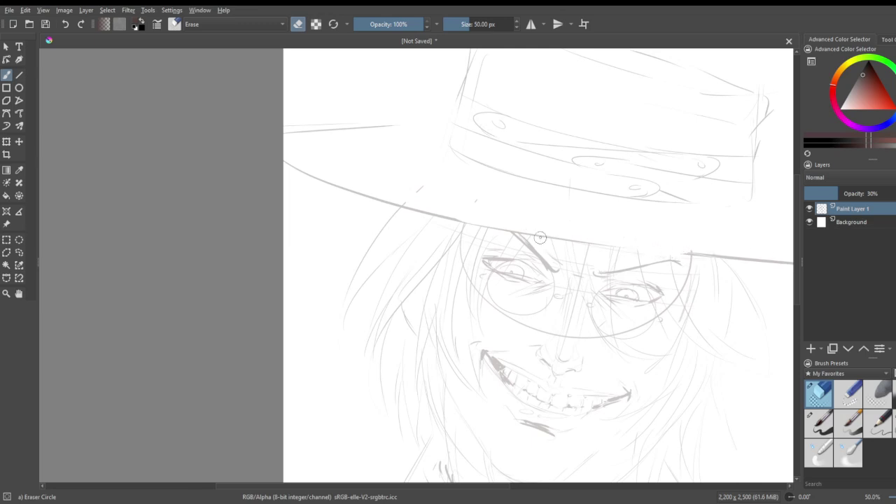
drag(438, 201, 471, 197)
- Set Paint Layer 1's opacity to 33% and draw the brim's upper edge on both sides of the crown with Basic-5 Size
scroll(471, 196, down, 4)
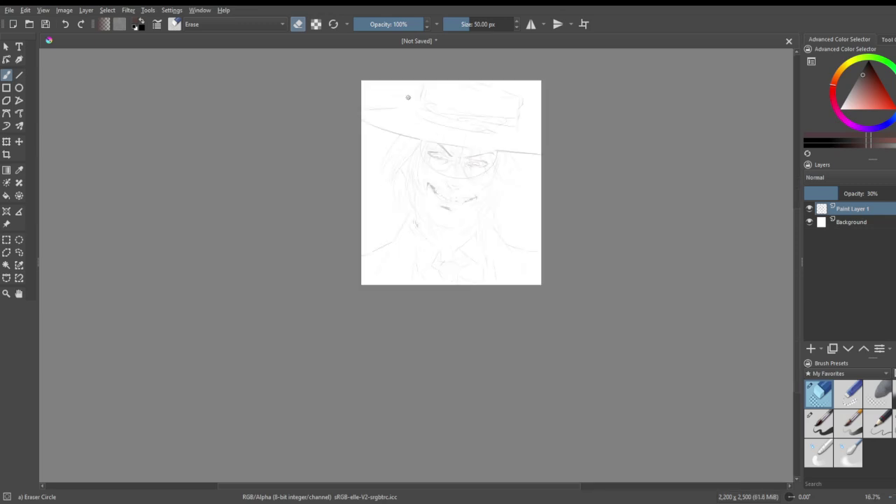
scroll(446, 102, up, 3)
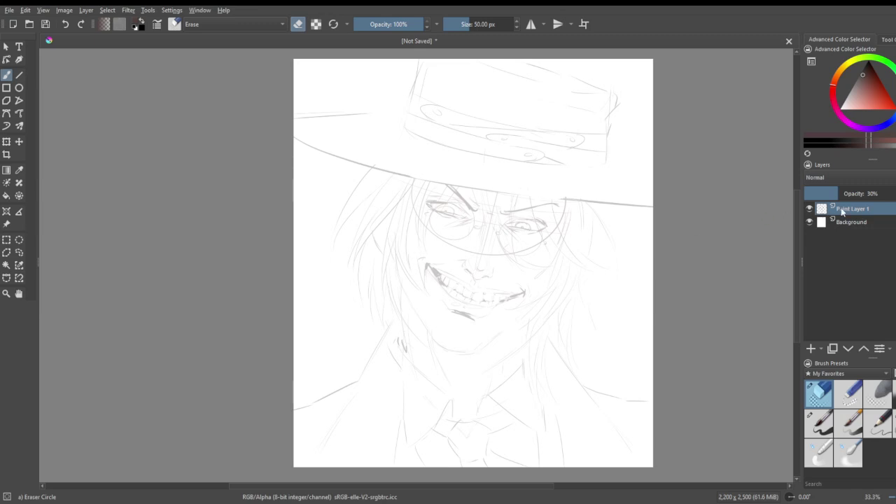
mouse_move(865, 194)
mouse_down()
mouse_move(892, 194)
mouse_move(841, 198)
mouse_up()
click(827, 427)
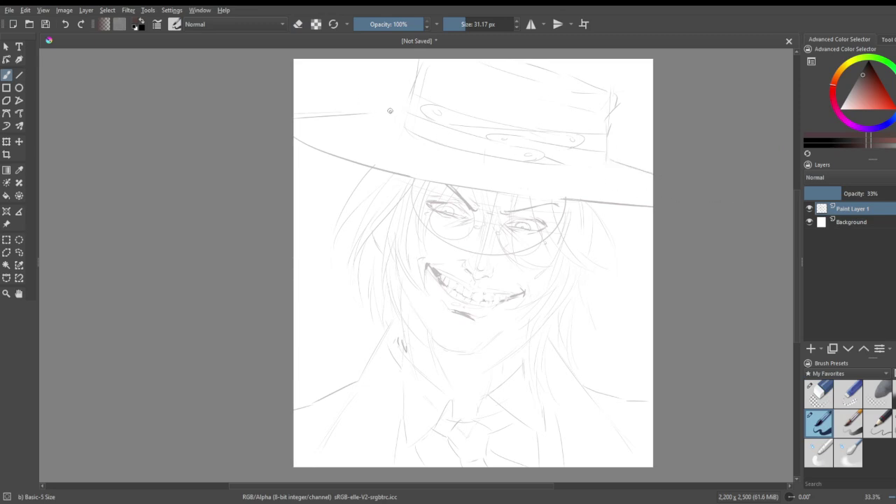
drag(395, 118, 322, 116)
drag(297, 113, 278, 115)
- Erase stray strokes along the brim's upper edge and draw long hair strands beside the face and over the lens
click(818, 392)
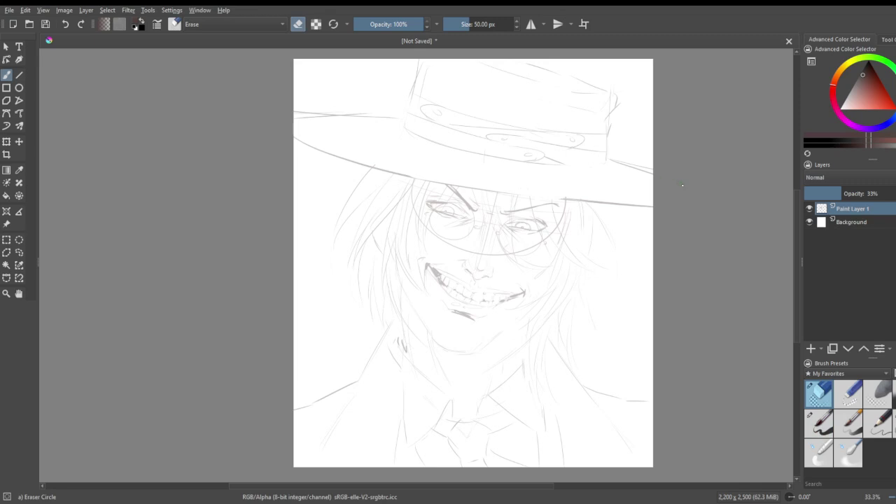
mouse_move(340, 120)
mouse_down()
mouse_move(271, 121)
mouse_move(318, 116)
mouse_move(263, 113)
mouse_up()
click(818, 422)
drag(597, 210, 640, 284)
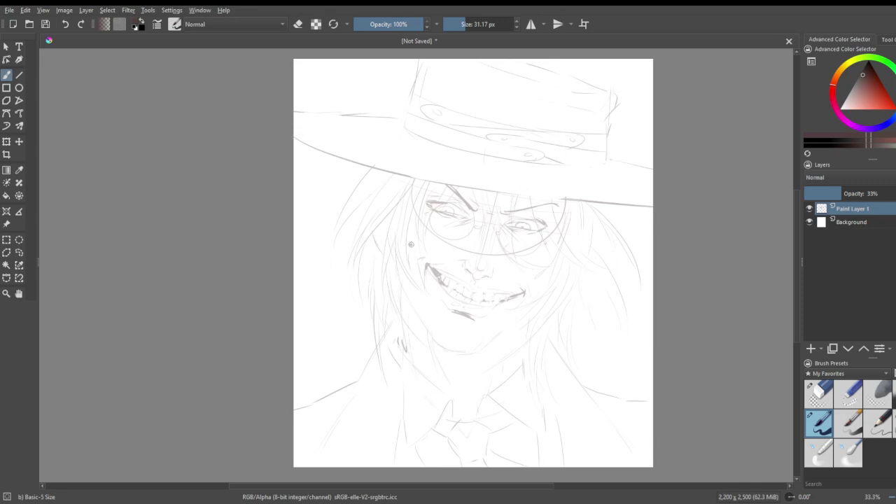
drag(456, 207, 454, 238)
mouse_move(579, 208)
mouse_down()
mouse_move(578, 239)
mouse_move(612, 327)
mouse_up()
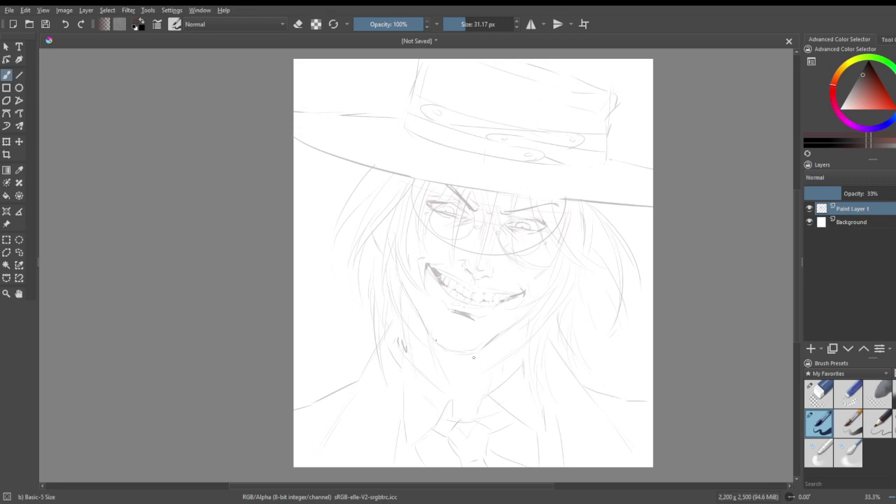
- Set Paint Layer 1's opacity to 76% and draw a hair strand down the left side of the face
click(888, 193)
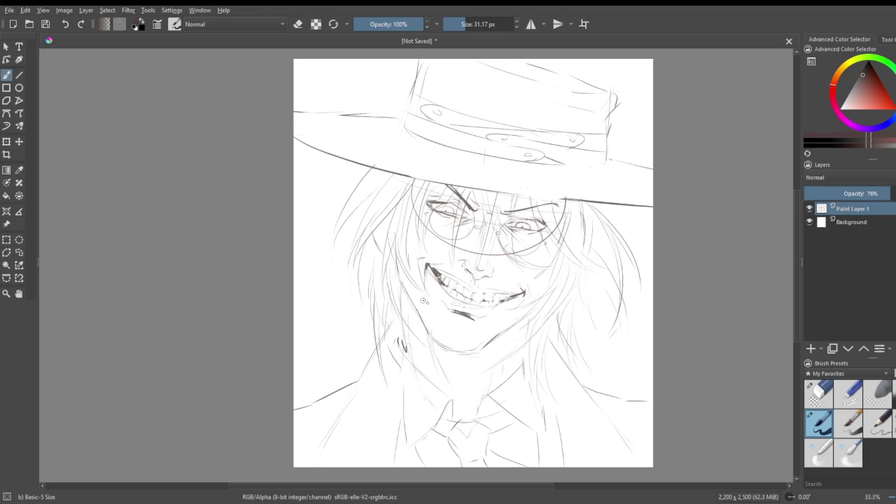
click(820, 394)
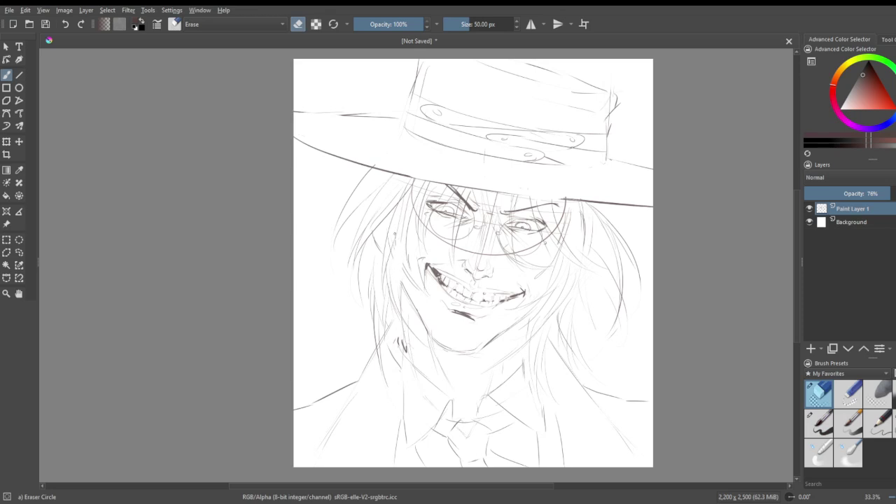
key(slash)
drag(404, 244, 399, 297)
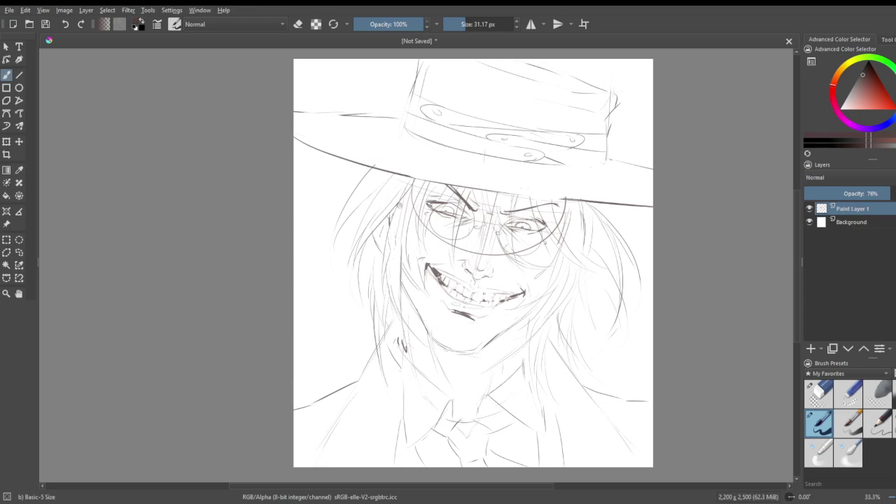
- Draw hair strands along the right cheek and jaw, with pointed locks hanging down to the collar
drag(559, 244, 609, 277)
mouse_move(532, 311)
mouse_down()
mouse_move(510, 323)
mouse_move(556, 306)
mouse_up()
drag(532, 348, 545, 399)
drag(538, 351, 557, 404)
drag(549, 342, 562, 413)
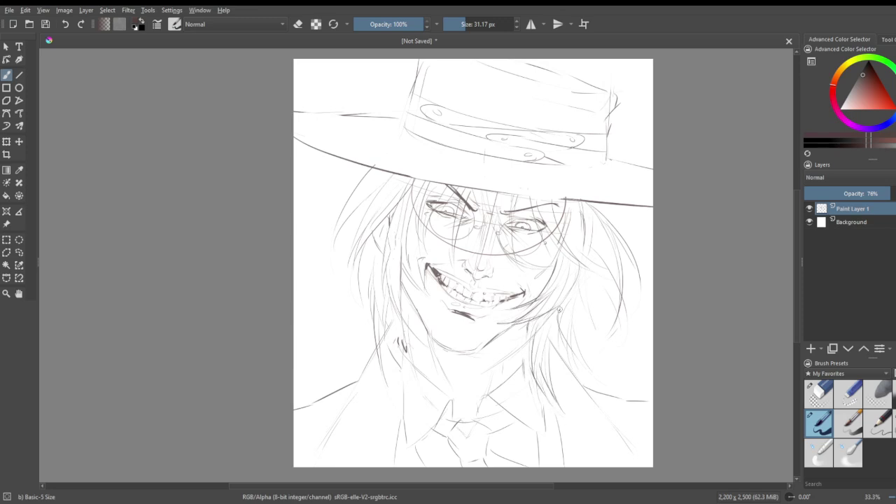
drag(543, 359, 555, 326)
mouse_move(575, 362)
mouse_down()
mouse_move(570, 323)
mouse_move(567, 337)
mouse_up()
drag(582, 306, 588, 319)
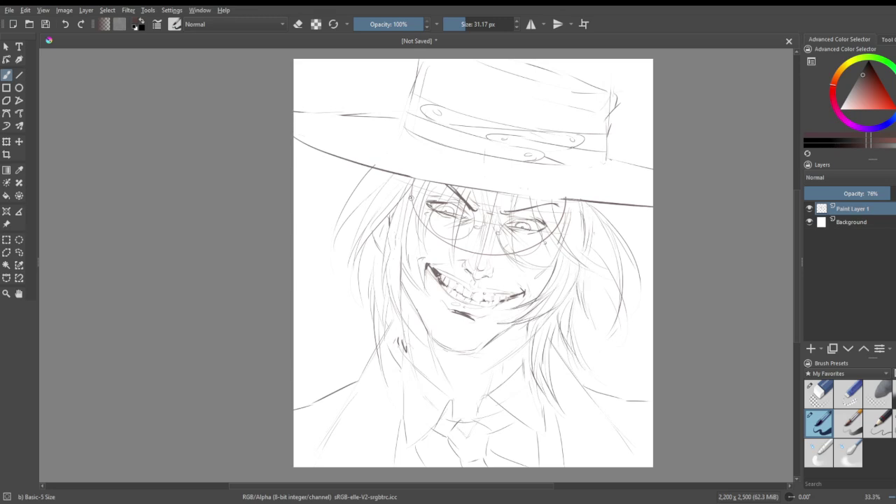
- Erase the outermost left hair strands and redraw them sweeping outward from under the hat brim
mouse_move(401, 184)
mouse_down()
mouse_move(330, 241)
mouse_move(366, 172)
mouse_up()
click(818, 393)
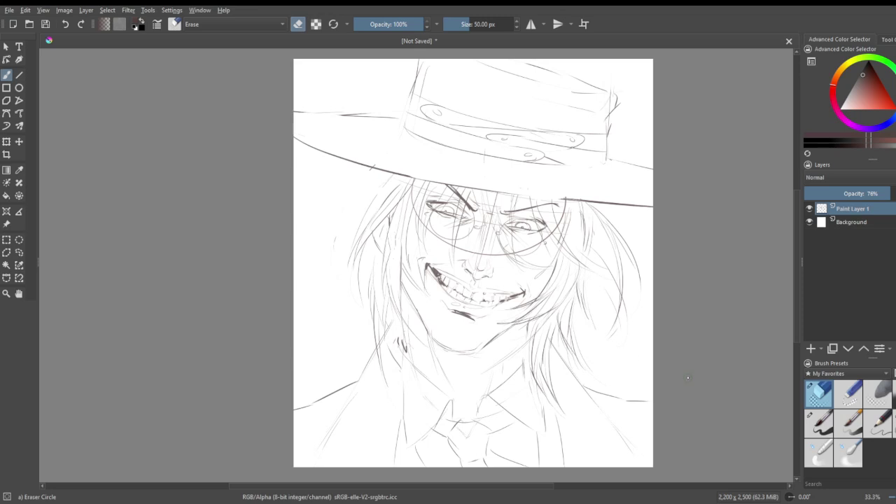
click(819, 423)
drag(376, 195, 330, 232)
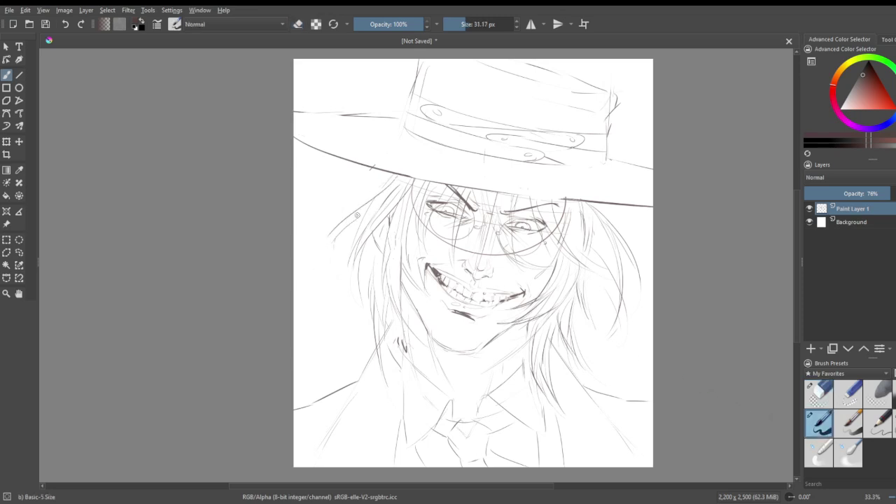
drag(391, 179, 339, 223)
scroll(384, 190, down, 2)
scroll(385, 207, down, 1)
scroll(392, 189, up, 3)
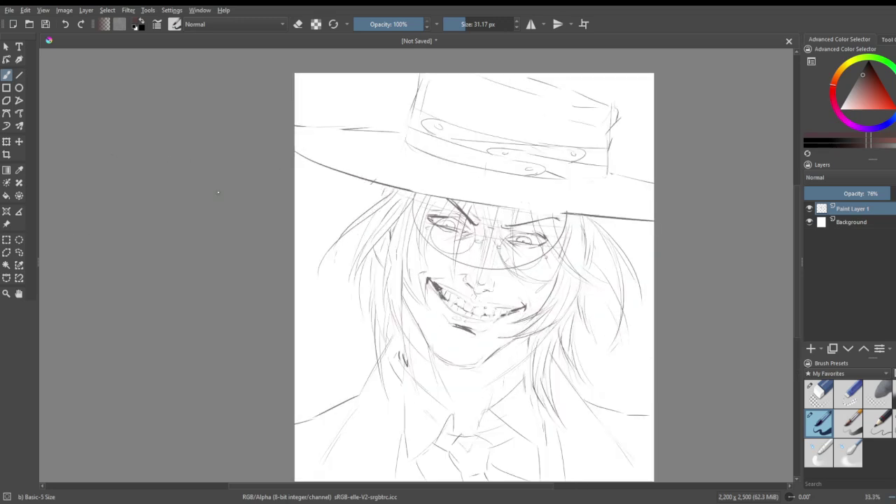
drag(309, 160, 371, 190)
key(ctrl+z)
key(ctrl+z)
drag(318, 169, 377, 199)
key(ctrl+z)
drag(308, 160, 406, 199)
key(ctrl+z)
key(ctrl+z)
- Draw a short curve joining the right base of the hat's crown to the brim
scroll(534, 200, down, 3)
scroll(543, 153, up, 2)
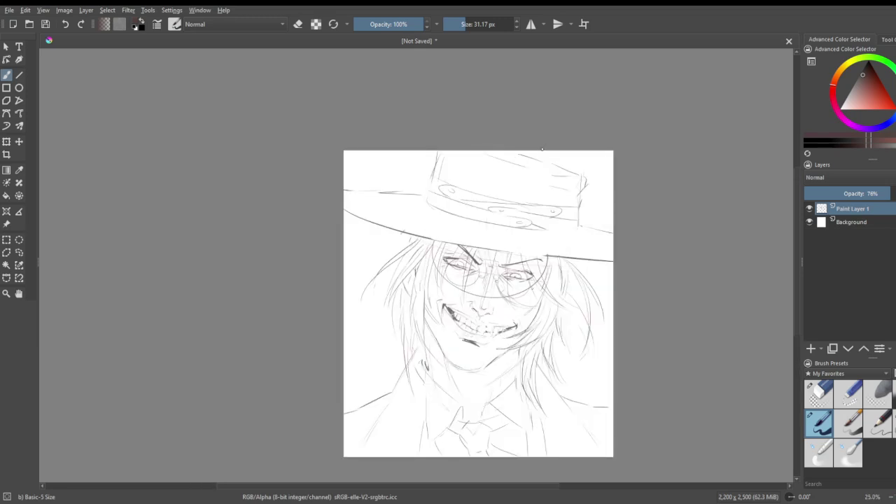
scroll(540, 149, up, 1)
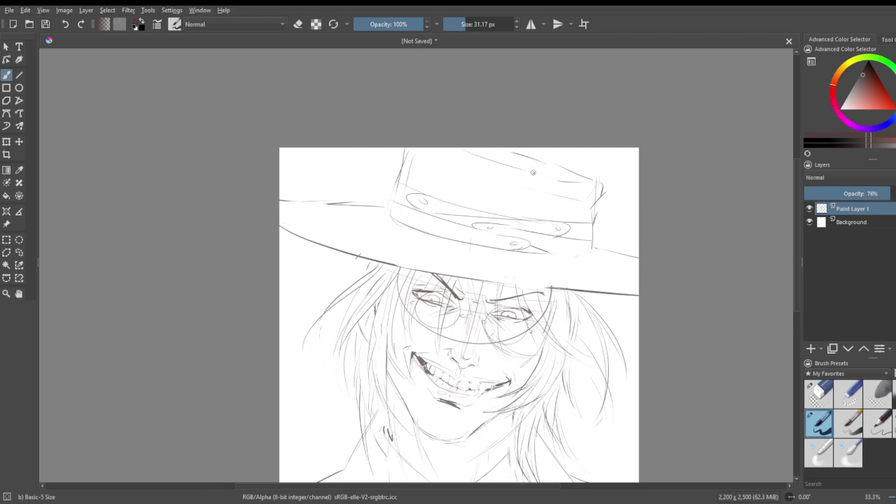
scroll(531, 172, down, 1)
scroll(571, 218, up, 3)
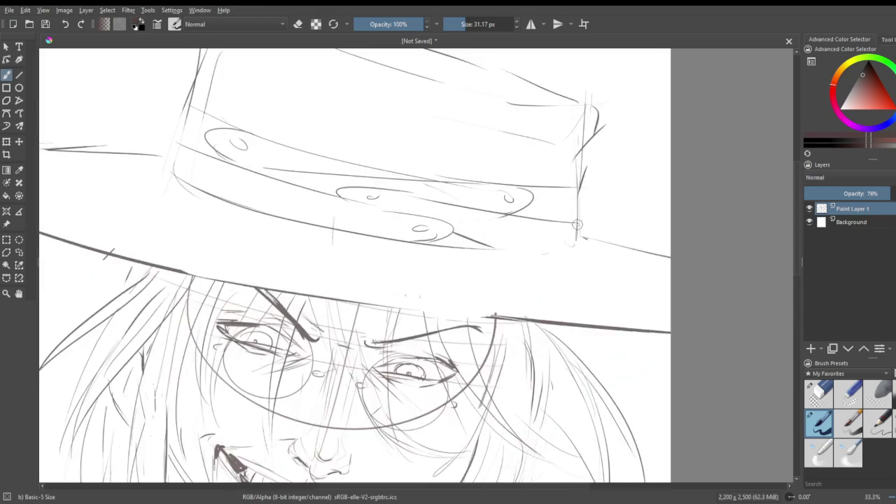
drag(581, 239, 537, 250)
- Lower Paint Layer 1's opacity to 23% and add a new paint layer above it
scroll(456, 281, down, 3)
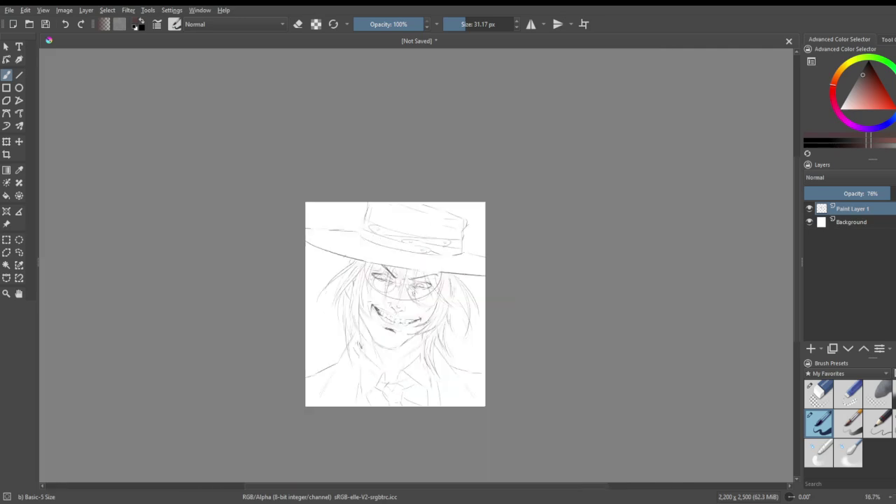
scroll(455, 281, up, 1)
drag(839, 200, 830, 201)
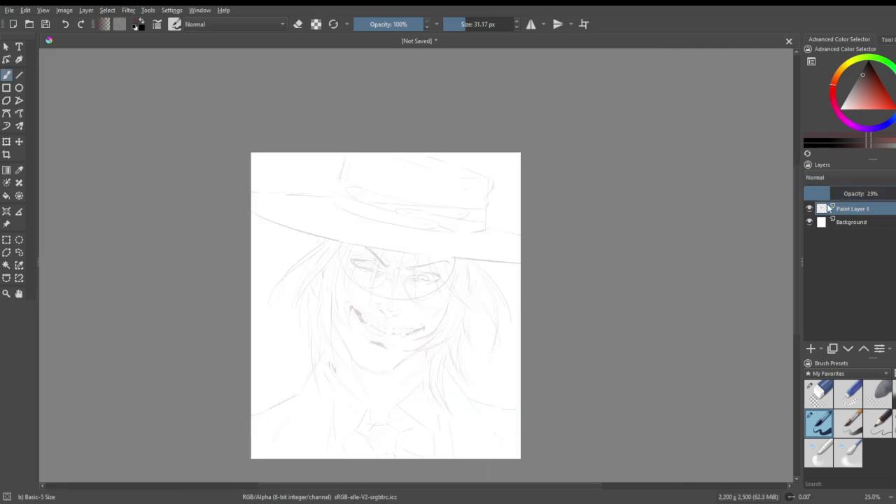
click(811, 349)
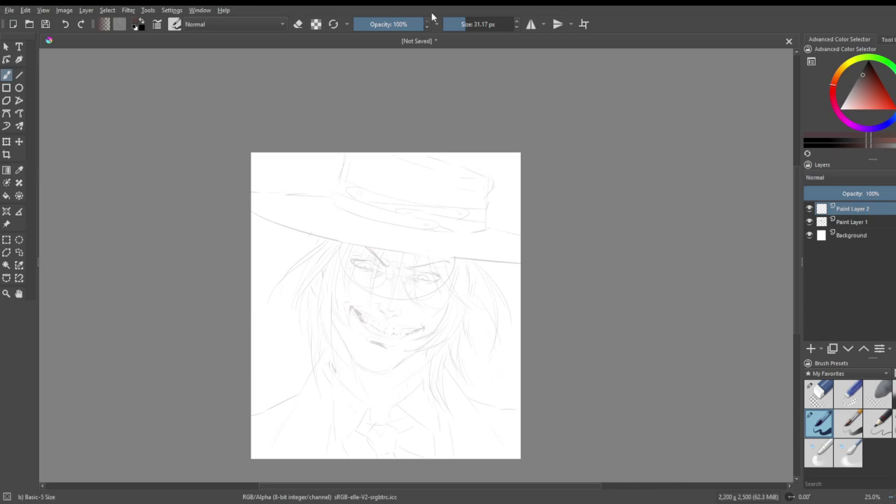
- Set the brush opacity to 64%, fade Paint Layer 1 further and make Paint Layer 2 the active layer
drag(423, 24, 400, 24)
click(848, 222)
drag(832, 188, 814, 191)
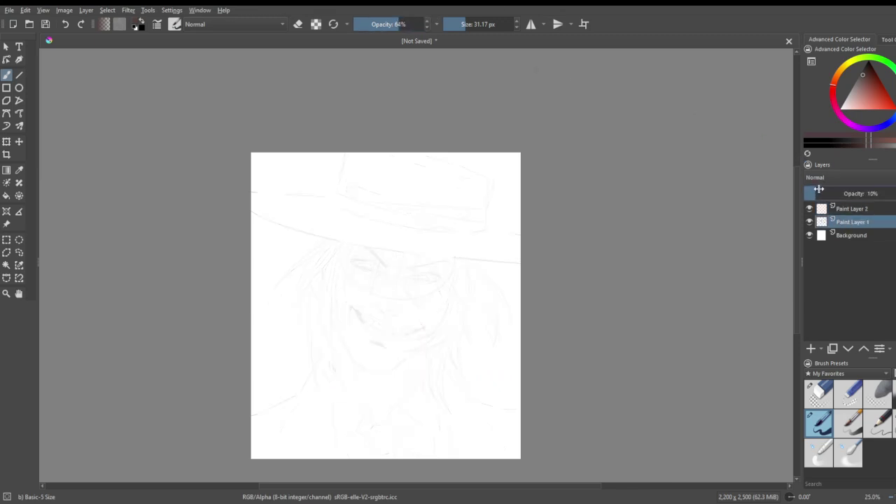
click(848, 209)
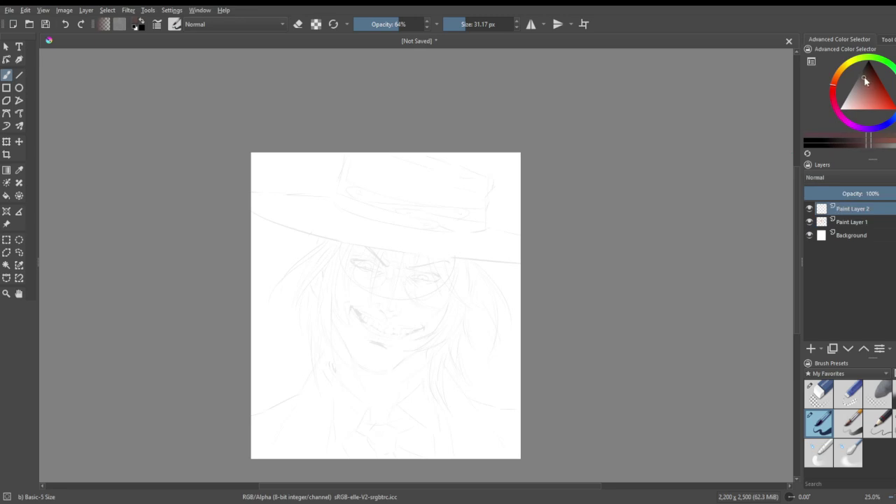
- Draw the left eye on Paint Layer 2 with dark upper and lower lids, a round iris and a small pupil
scroll(368, 258, up, 6)
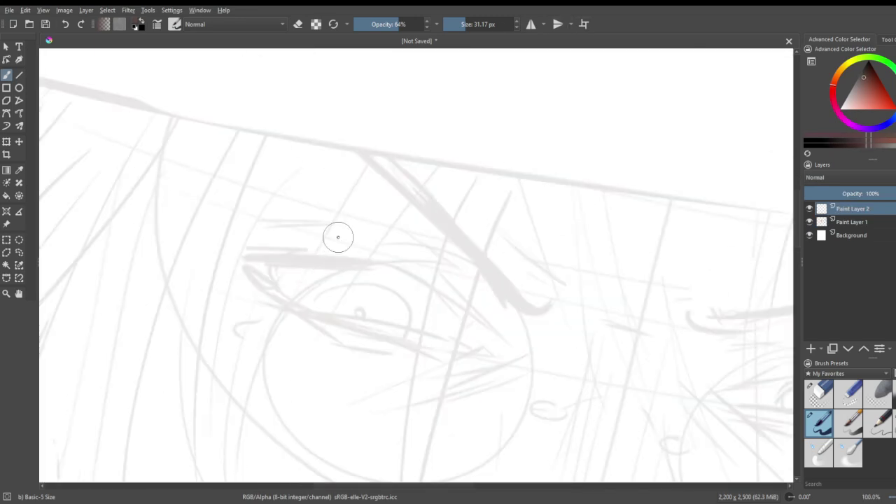
mouse_move(254, 260)
mouse_down()
mouse_move(360, 247)
mouse_move(373, 252)
mouse_move(282, 253)
mouse_move(316, 247)
mouse_move(392, 258)
mouse_move(347, 247)
mouse_move(406, 262)
mouse_move(443, 290)
mouse_up()
mouse_move(367, 249)
mouse_down()
mouse_move(457, 304)
mouse_move(490, 356)
mouse_move(480, 354)
mouse_up()
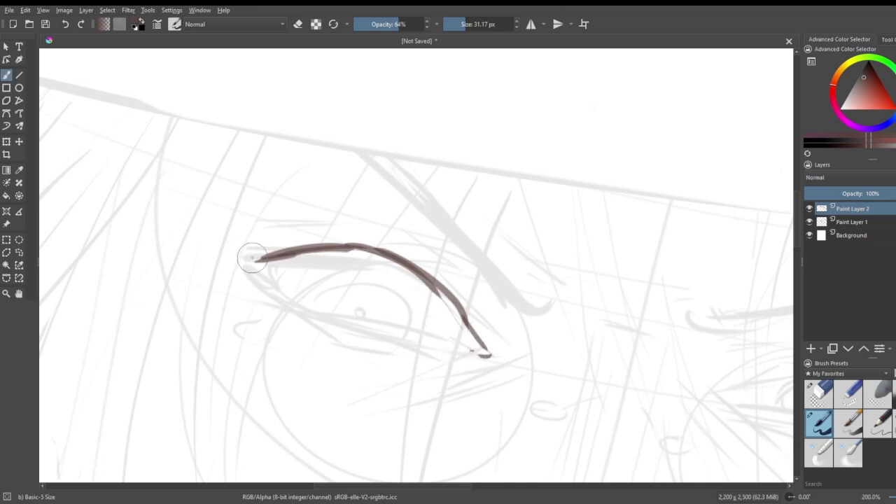
mouse_move(254, 264)
mouse_down()
mouse_move(266, 289)
mouse_move(291, 302)
mouse_move(460, 351)
mouse_up()
mouse_move(410, 329)
mouse_down()
mouse_move(474, 360)
mouse_move(468, 336)
mouse_move(486, 361)
mouse_up()
mouse_move(310, 308)
mouse_down()
mouse_move(373, 277)
mouse_move(406, 316)
mouse_move(358, 308)
mouse_up()
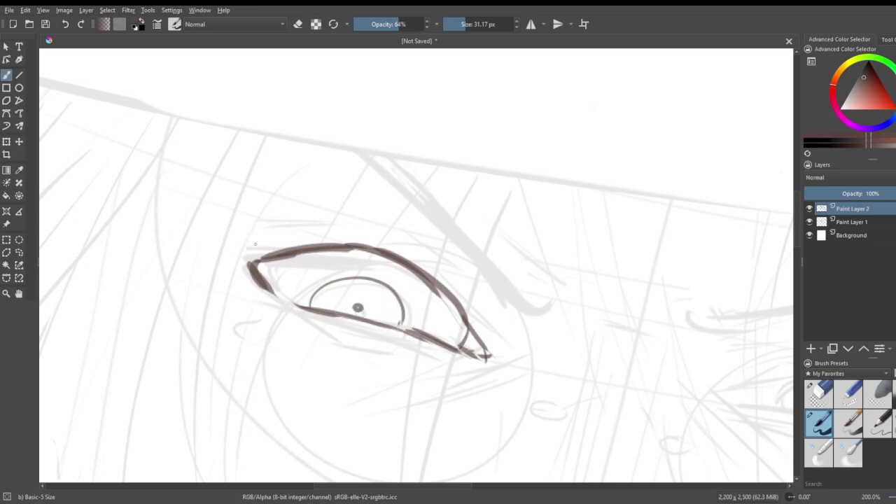
- Draw the left eye's upper crease, the lines beneath its lower lid and dark shading below the inner corner
mouse_move(256, 243)
mouse_down()
mouse_move(340, 221)
mouse_move(376, 224)
mouse_up()
mouse_move(442, 248)
mouse_down()
mouse_move(490, 299)
mouse_move(440, 248)
mouse_move(384, 222)
mouse_up()
mouse_move(248, 298)
mouse_down()
mouse_move(311, 309)
mouse_move(335, 338)
mouse_up()
drag(289, 321, 367, 343)
mouse_move(498, 363)
mouse_down()
mouse_move(373, 379)
mouse_move(495, 368)
mouse_move(422, 389)
mouse_up()
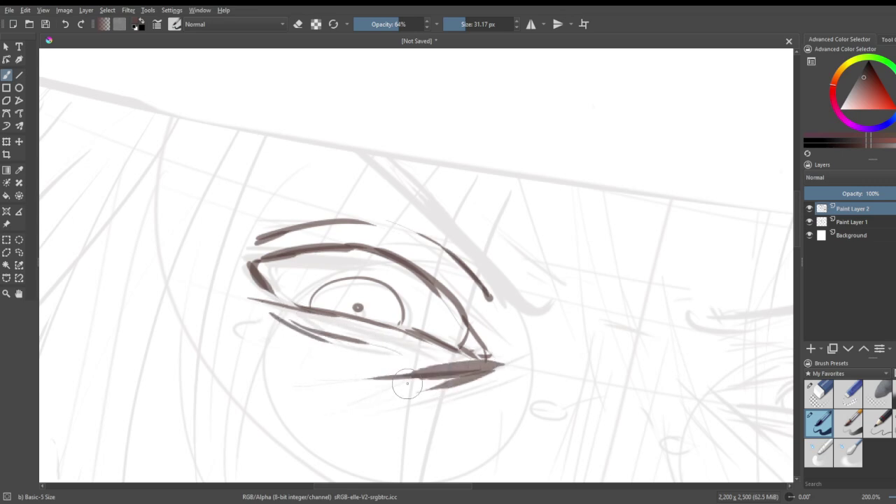
- Draw the nose's outline with the left wing, a dark left nostril, the curved base and the right wing
scroll(424, 290, down, 6)
scroll(436, 305, up, 3)
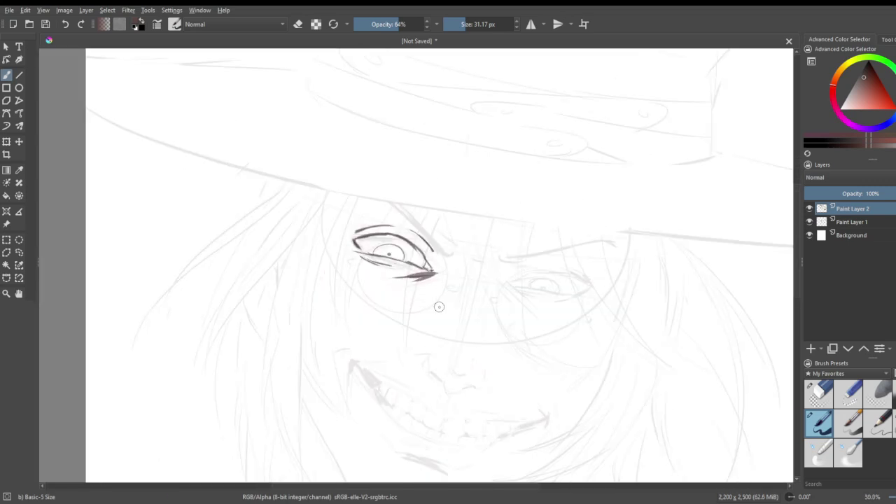
scroll(458, 401, up, 4)
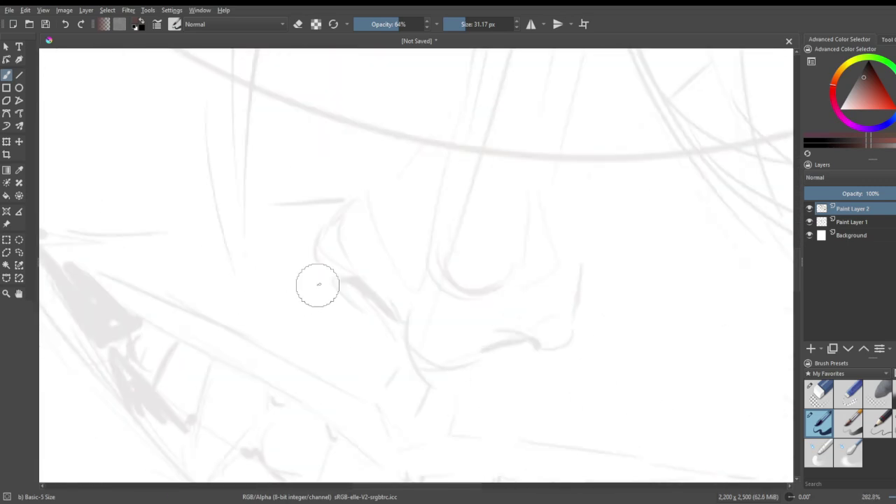
mouse_move(385, 189)
mouse_down()
mouse_move(354, 203)
mouse_move(318, 244)
mouse_move(334, 247)
mouse_move(341, 277)
mouse_move(383, 291)
mouse_move(377, 304)
mouse_move(361, 294)
mouse_move(355, 288)
mouse_move(375, 288)
mouse_move(401, 320)
mouse_up()
drag(369, 287, 401, 321)
drag(356, 281, 363, 308)
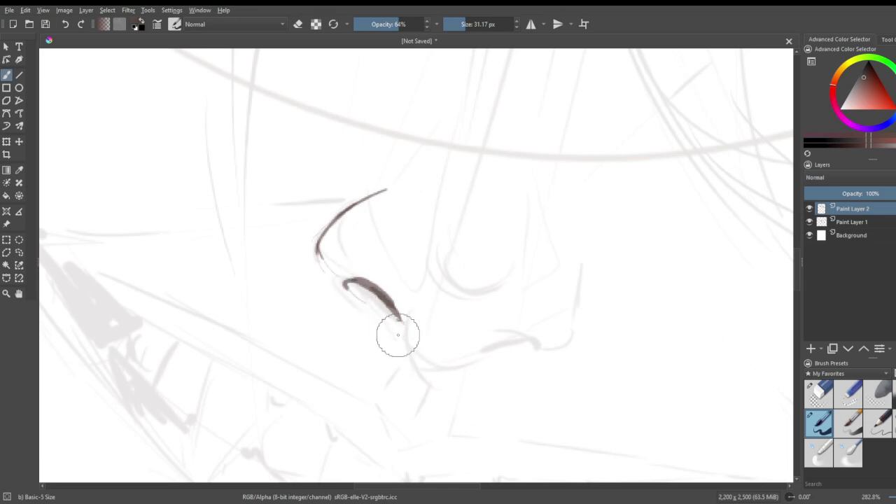
mouse_move(397, 316)
mouse_down()
mouse_move(434, 356)
mouse_move(468, 360)
mouse_move(518, 340)
mouse_move(550, 345)
mouse_up()
mouse_move(561, 339)
mouse_down()
mouse_move(577, 266)
mouse_move(572, 309)
mouse_move(578, 277)
mouse_move(570, 243)
mouse_up()
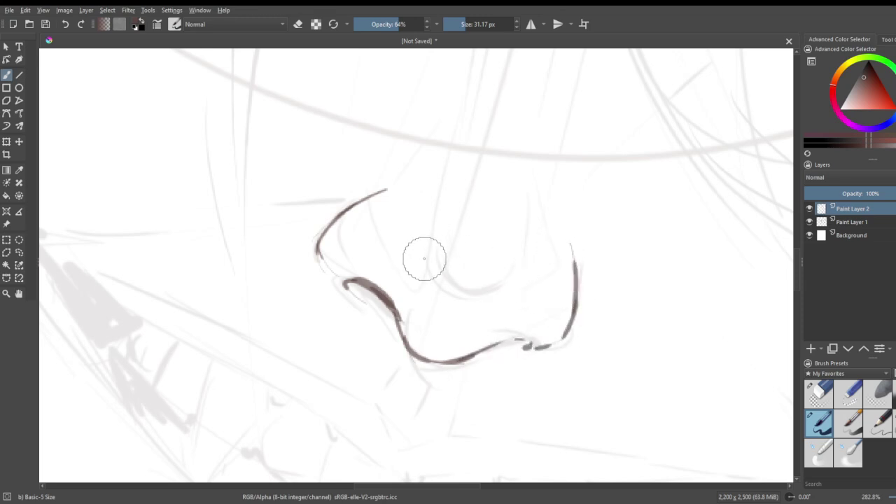
- Draw the rounded tip of the nose as a thick tapering curve above the base
drag(426, 275, 502, 302)
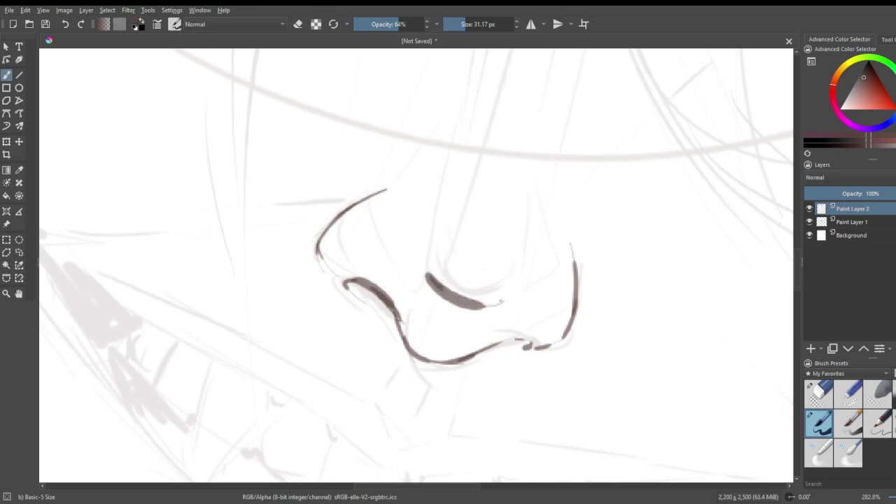
drag(428, 275, 530, 263)
drag(424, 270, 439, 236)
- Draw hair strands falling from the hat brim between the eyes and curving toward the right cheek
scroll(449, 227, down, 6)
scroll(478, 154, up, 3)
scroll(414, 231, up, 1)
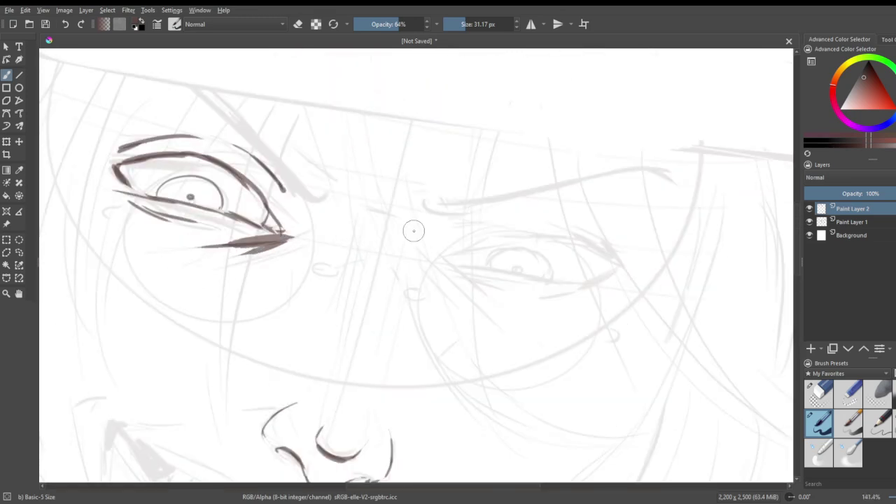
mouse_move(303, 107)
mouse_down()
mouse_move(334, 241)
mouse_move(365, 294)
mouse_up()
mouse_move(347, 264)
mouse_down()
mouse_move(382, 323)
mouse_move(373, 270)
mouse_up()
mouse_move(384, 325)
mouse_down()
mouse_move(365, 214)
mouse_move(389, 293)
mouse_move(552, 435)
mouse_up()
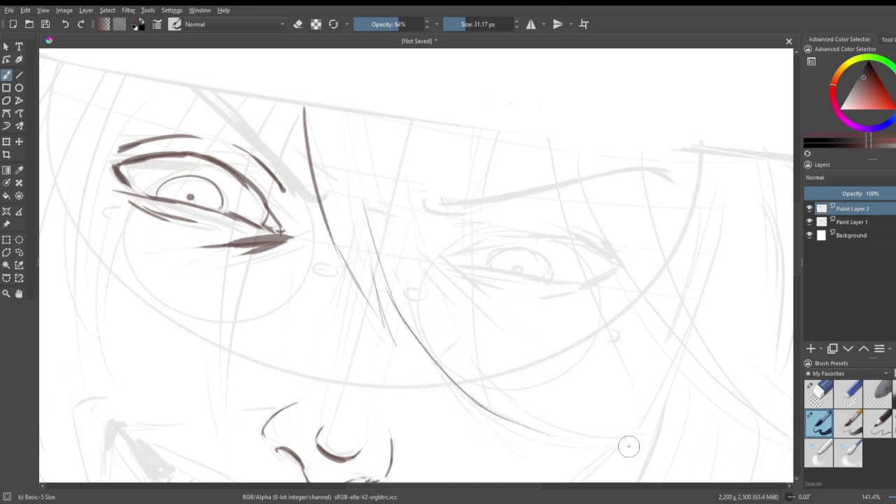
- Add curved hair strands across the inner side of the right eye, tapering together on the cheek
drag(445, 310, 543, 427)
drag(472, 351, 428, 227)
mouse_move(464, 138)
mouse_down()
mouse_move(440, 230)
mouse_move(462, 332)
mouse_move(518, 370)
mouse_up()
drag(469, 334, 515, 371)
drag(389, 301, 455, 411)
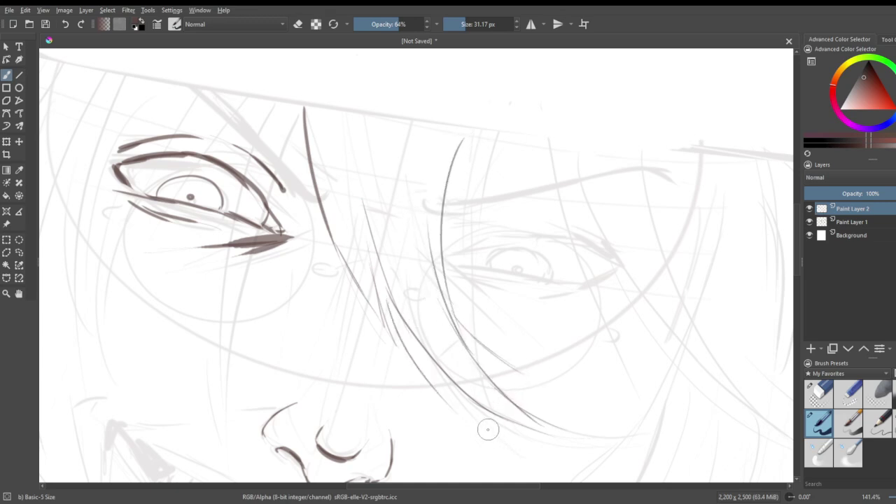
drag(410, 140, 404, 197)
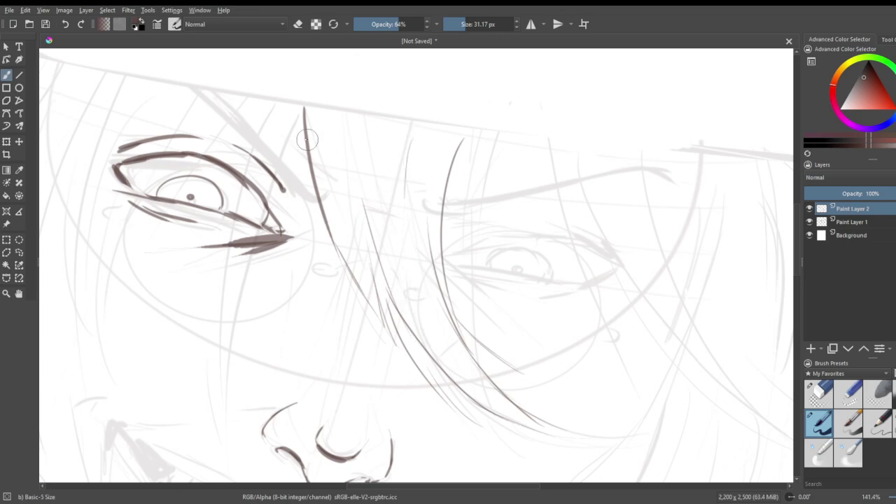
- Draw two long thin hair strands from the hat brim down across the left eye to the cheek
drag(301, 106, 249, 365)
key(ctrl+z)
mouse_move(304, 109)
mouse_down()
mouse_move(278, 161)
mouse_move(218, 377)
mouse_up()
drag(274, 102, 223, 379)
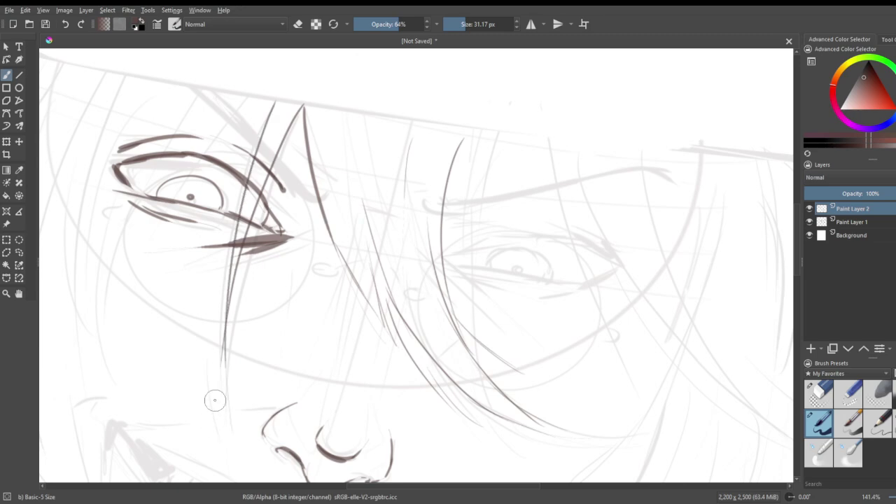
scroll(365, 288, down, 4)
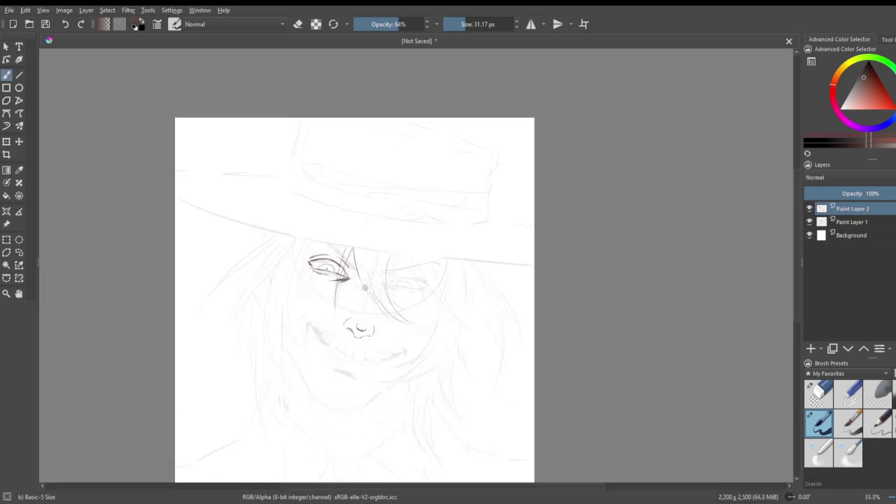
scroll(361, 320, up, 4)
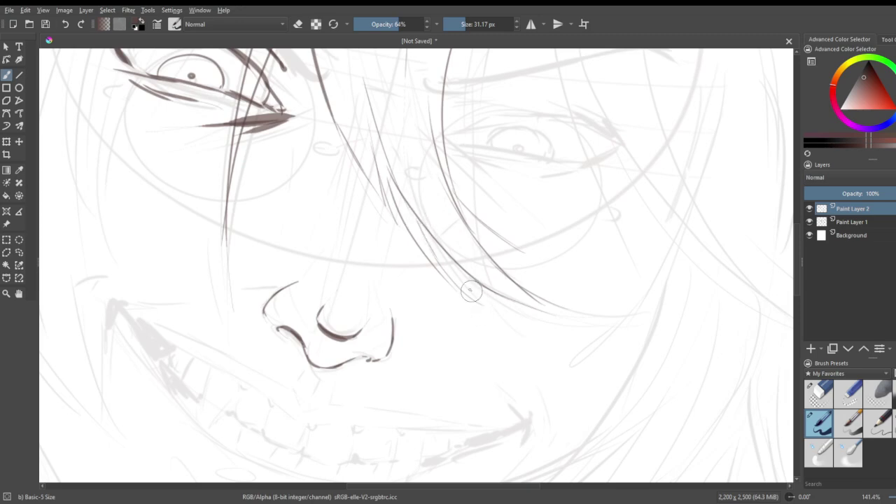
- Add one more thin hair strand curving down across the right cheek
drag(466, 255, 531, 348)
- Outline the left mouth corner with two tapering strokes meeting in a point, and add accent strokes beside both nose wings
scroll(507, 327, down, 4)
scroll(414, 366, up, 5)
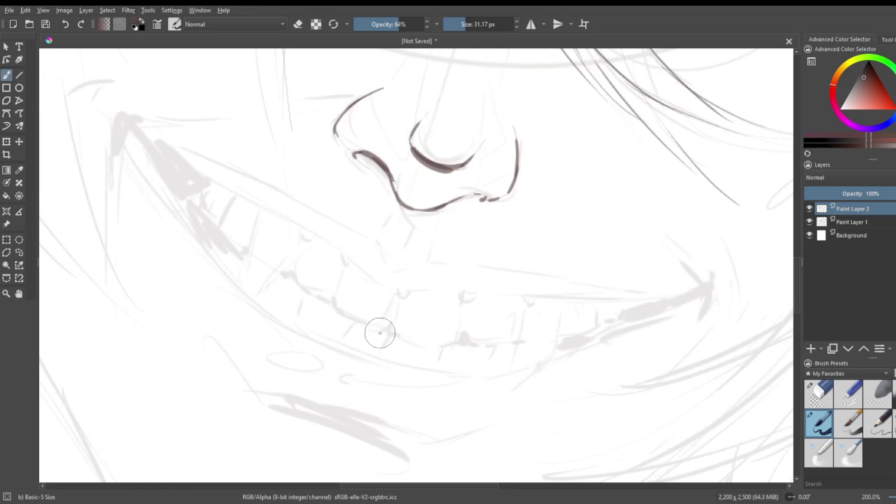
scroll(384, 333, down, 2)
scroll(322, 318, up, 2)
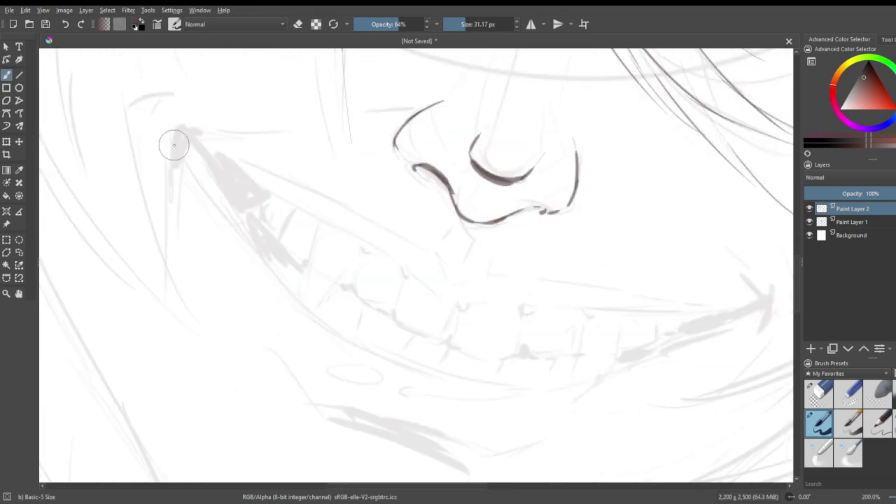
drag(183, 132, 169, 175)
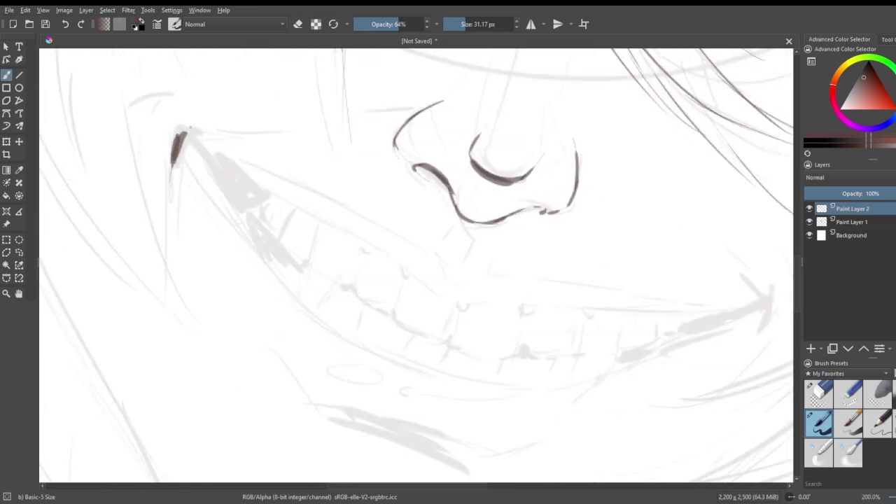
drag(181, 128, 291, 124)
drag(375, 110, 440, 99)
drag(575, 133, 631, 191)
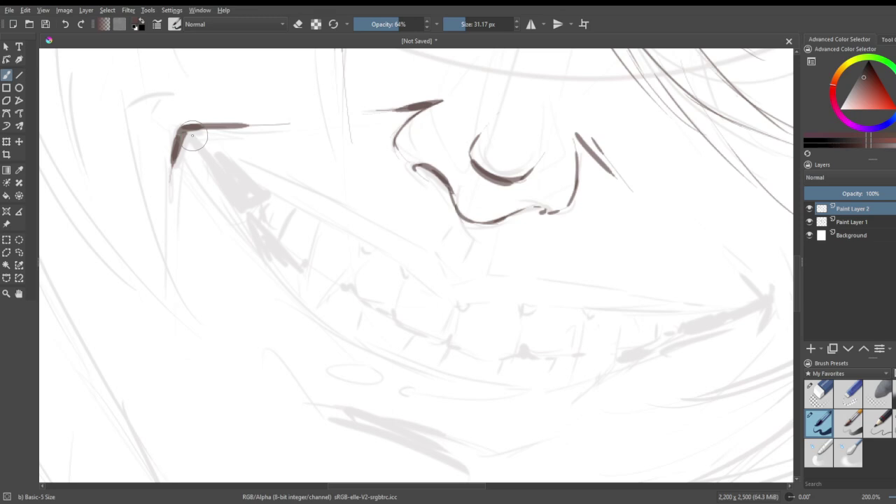
drag(192, 137, 238, 183)
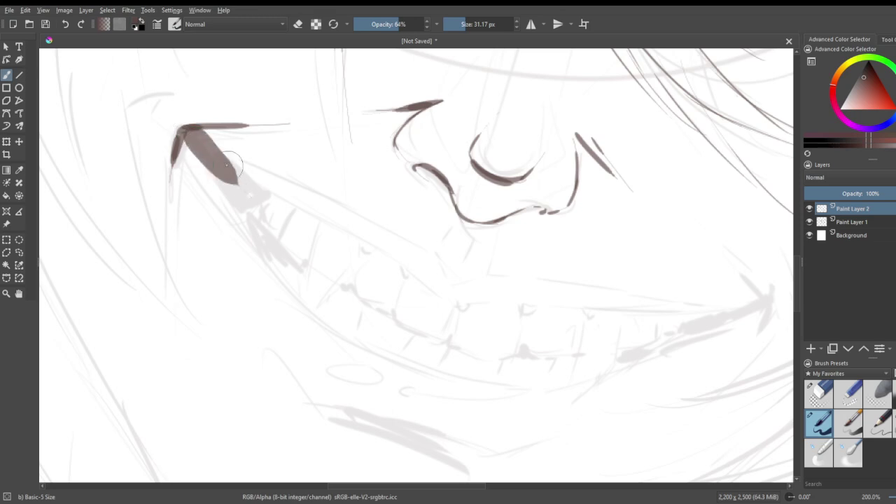
key(ctrl+z)
mouse_move(188, 128)
mouse_down()
mouse_move(225, 190)
mouse_move(251, 207)
mouse_up()
key(ctrl+z)
- Fill the left mouth corner with a widening dark wedge, and draw the right corner as a narrow dark wedge with a hooked end
mouse_move(184, 131)
mouse_down()
mouse_move(241, 216)
mouse_move(266, 192)
mouse_move(195, 131)
mouse_move(244, 205)
mouse_move(219, 165)
mouse_move(253, 210)
mouse_up()
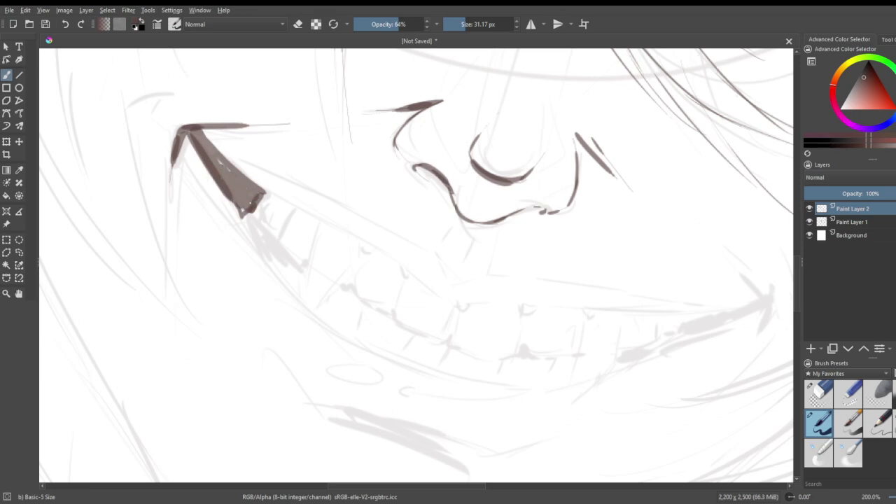
scroll(229, 185, down, 5)
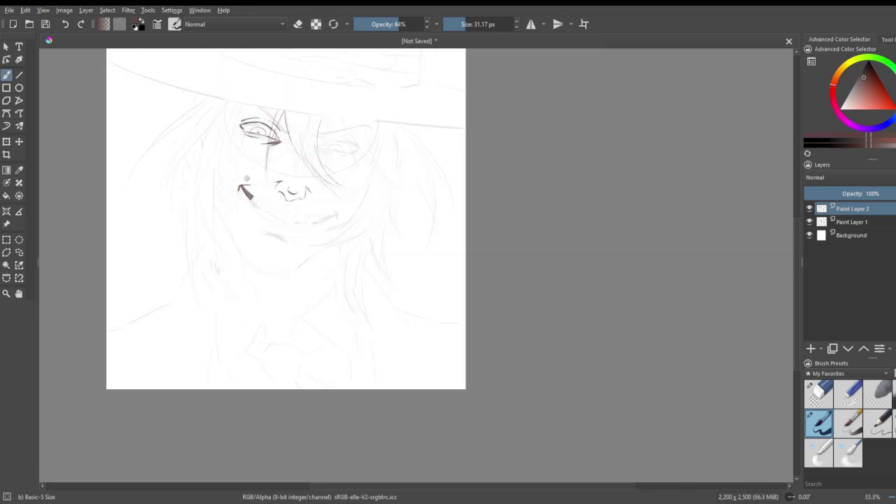
scroll(266, 203, up, 3)
scroll(371, 280, up, 2)
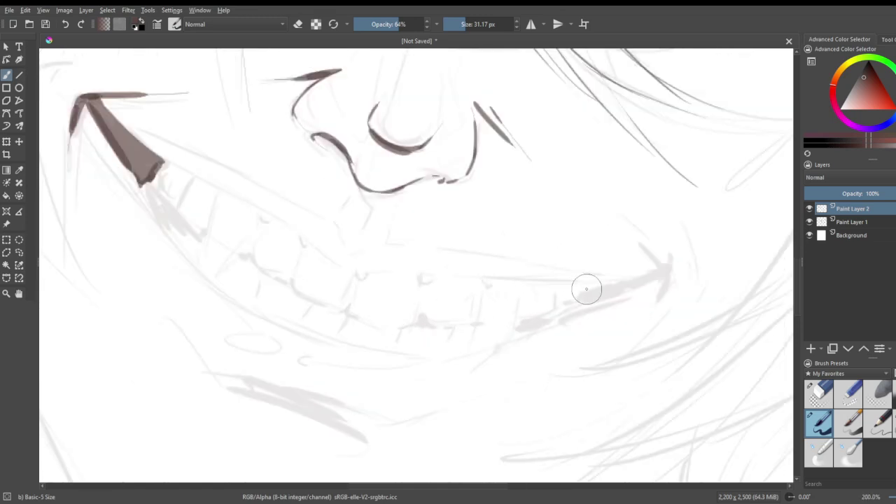
mouse_move(590, 285)
mouse_down()
mouse_move(630, 279)
mouse_move(589, 296)
mouse_move(664, 273)
mouse_move(647, 254)
mouse_move(664, 295)
mouse_up()
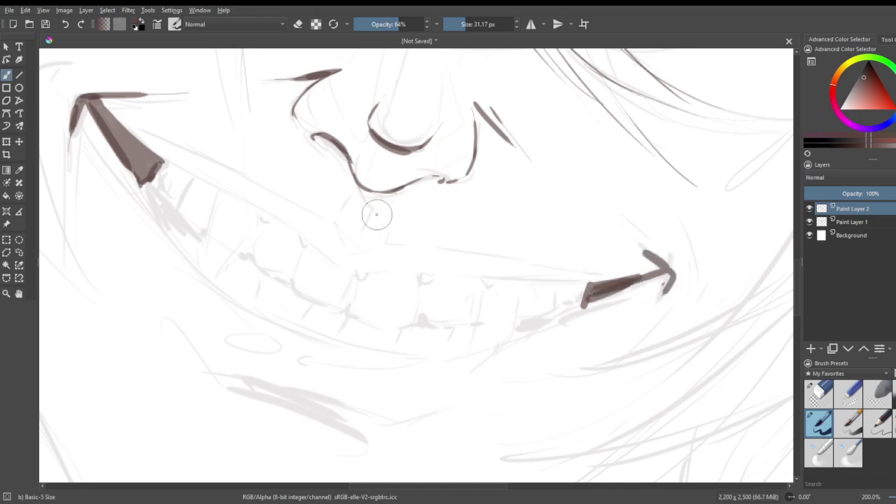
- Draw the two philtrum lines below the nose and the upper contour of the upper lip toward both mouth corners
drag(373, 210, 364, 235)
drag(388, 232, 355, 248)
drag(119, 121, 272, 192)
mouse_move(326, 221)
mouse_down()
mouse_move(354, 251)
mouse_move(417, 244)
mouse_move(386, 240)
mouse_move(526, 263)
mouse_up()
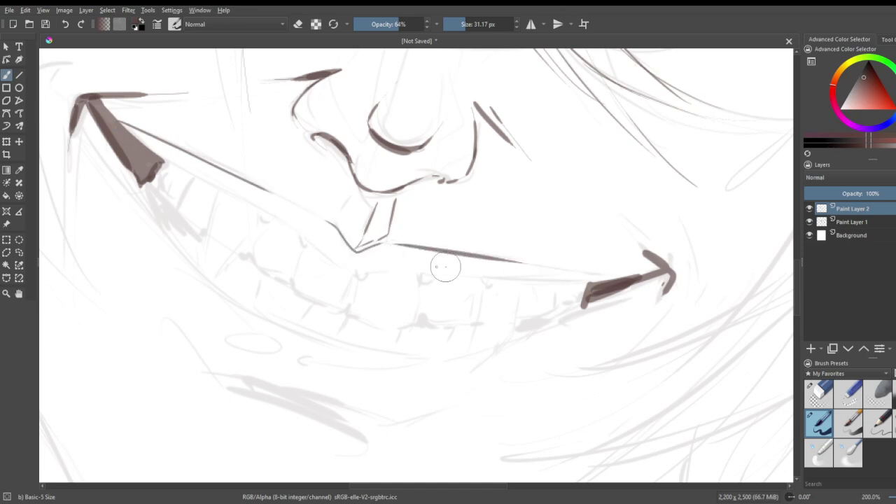
- Draw the lower edge of the upper lip between both dark corners, dipping below the philtrum
mouse_move(161, 164)
mouse_down()
mouse_move(368, 271)
mouse_move(393, 270)
mouse_up()
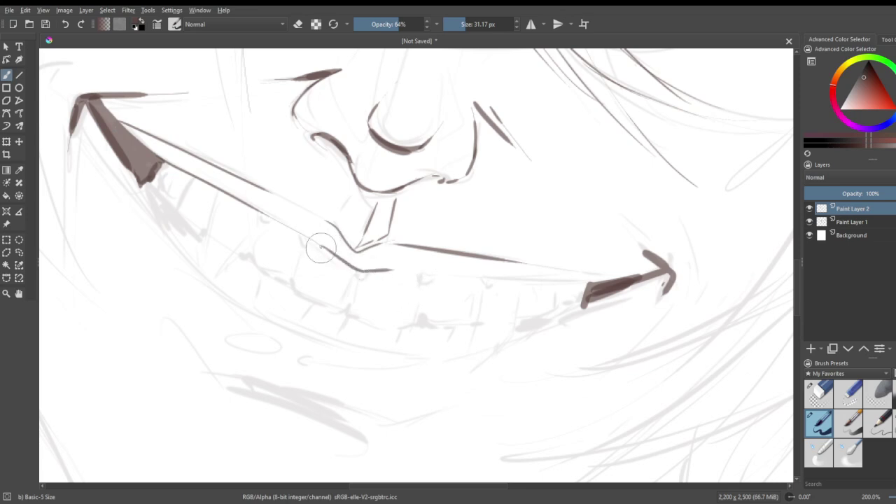
key(ctrl+z)
key(ctrl+z)
mouse_move(332, 250)
mouse_down()
mouse_move(351, 268)
mouse_move(419, 260)
mouse_move(383, 271)
mouse_move(583, 274)
mouse_up()
key(ctrl+z)
drag(385, 264, 585, 279)
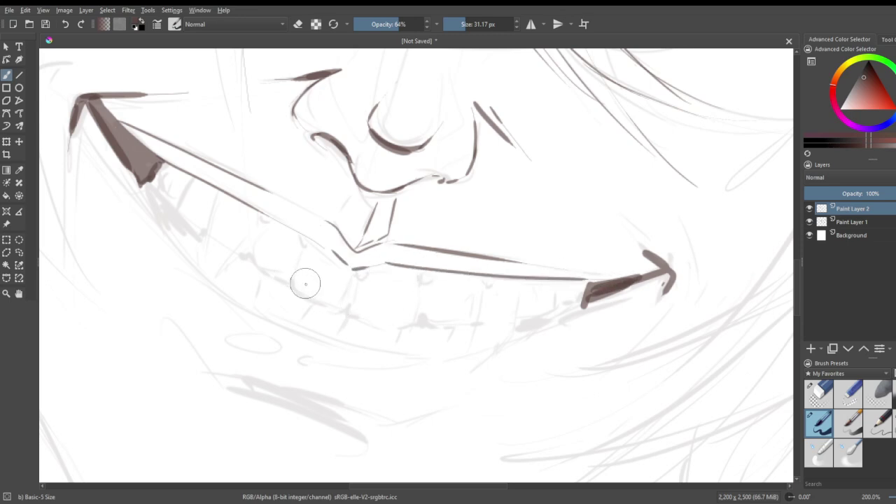
- Draw the lower left edge of the open mouth and a long pointed fang on each side of the grin
mouse_move(143, 183)
mouse_down()
mouse_move(178, 246)
mouse_move(197, 266)
mouse_up()
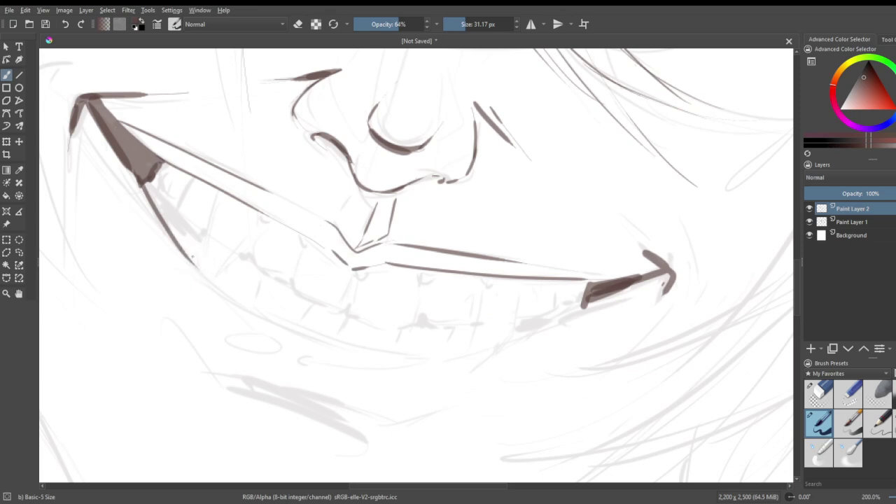
mouse_move(214, 193)
mouse_down()
mouse_move(206, 306)
mouse_move(206, 287)
mouse_move(261, 223)
mouse_up()
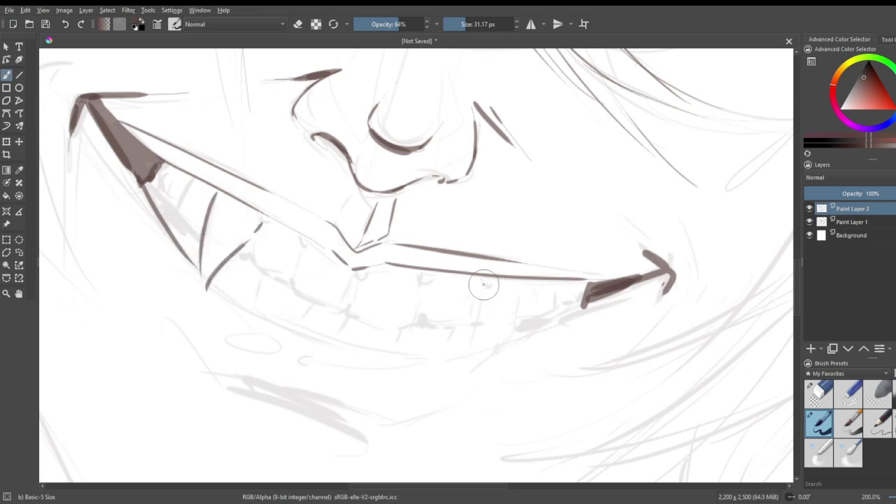
mouse_move(485, 295)
mouse_down()
mouse_move(474, 358)
mouse_move(530, 284)
mouse_up()
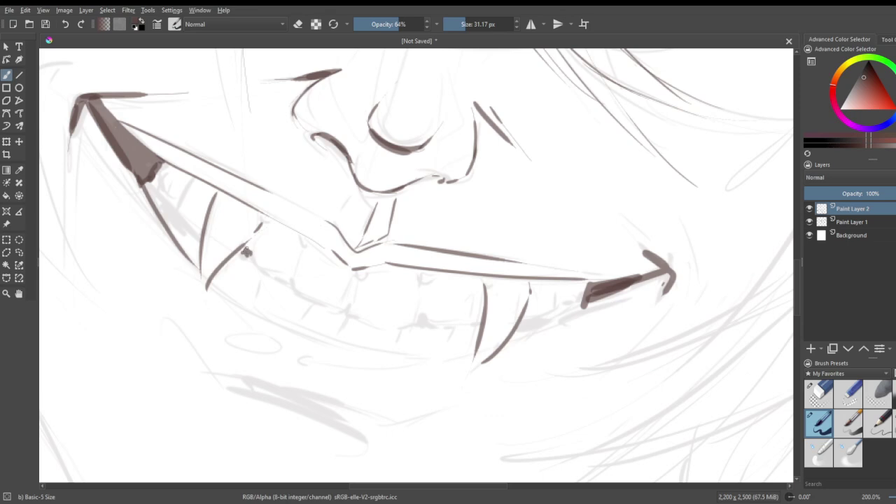
- Mark the gaps at the lower tips of the upper front teeth and the right back teeth with small dark dabs
drag(282, 278, 291, 282)
drag(346, 311, 345, 307)
drag(527, 318, 551, 314)
mouse_move(568, 307)
mouse_down()
mouse_move(577, 305)
mouse_move(562, 308)
mouse_up()
- Define the small left back teeth and shade the dark gaps beneath the back teeth at both mouth corners
drag(174, 201, 166, 192)
mouse_move(177, 226)
mouse_down()
mouse_move(201, 227)
mouse_move(176, 229)
mouse_move(149, 195)
mouse_move(180, 220)
mouse_up()
drag(147, 182, 193, 224)
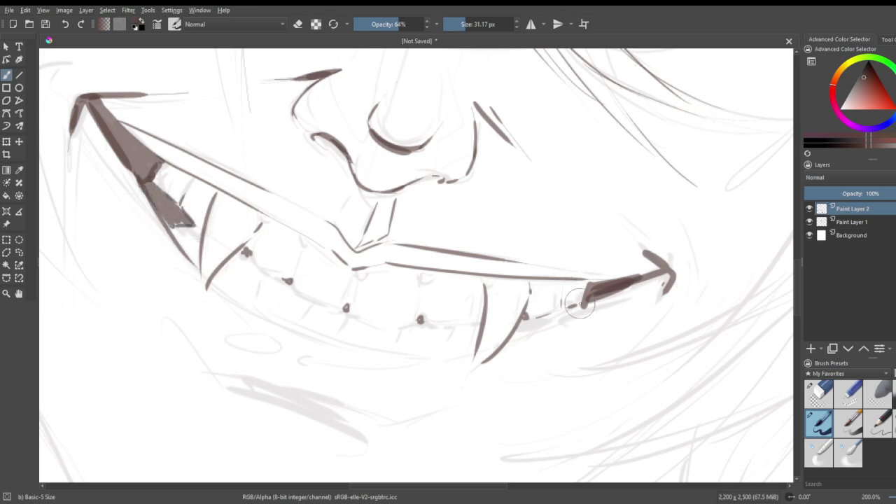
mouse_move(570, 311)
mouse_down()
mouse_move(524, 315)
mouse_move(545, 321)
mouse_move(591, 305)
mouse_up()
- Add small dark notches along the upper lip line where the upper teeth meet
mouse_move(355, 269)
mouse_down()
mouse_move(369, 272)
mouse_move(357, 270)
mouse_up()
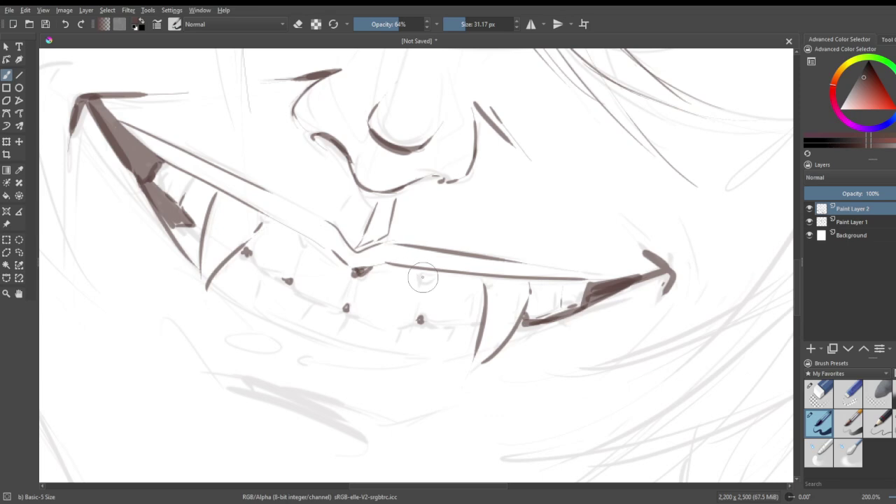
drag(423, 277, 420, 274)
click(487, 280)
drag(530, 285, 534, 284)
drag(566, 282, 566, 282)
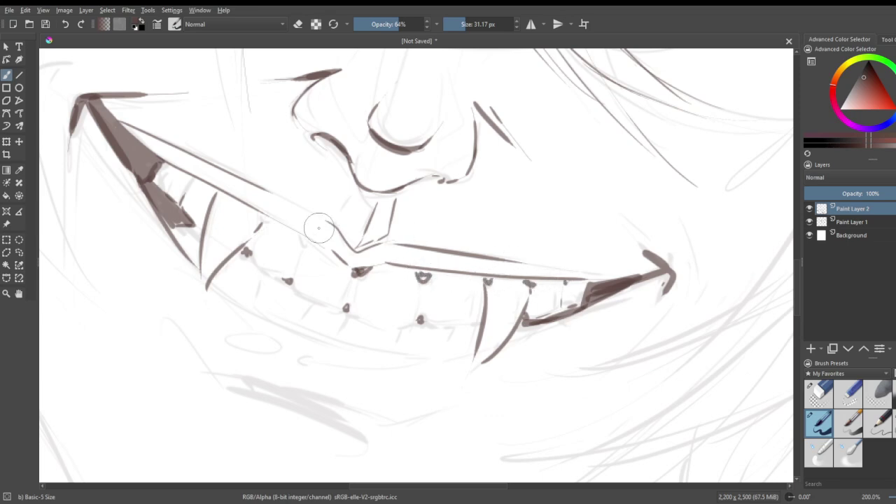
drag(303, 237, 306, 242)
click(263, 219)
click(189, 179)
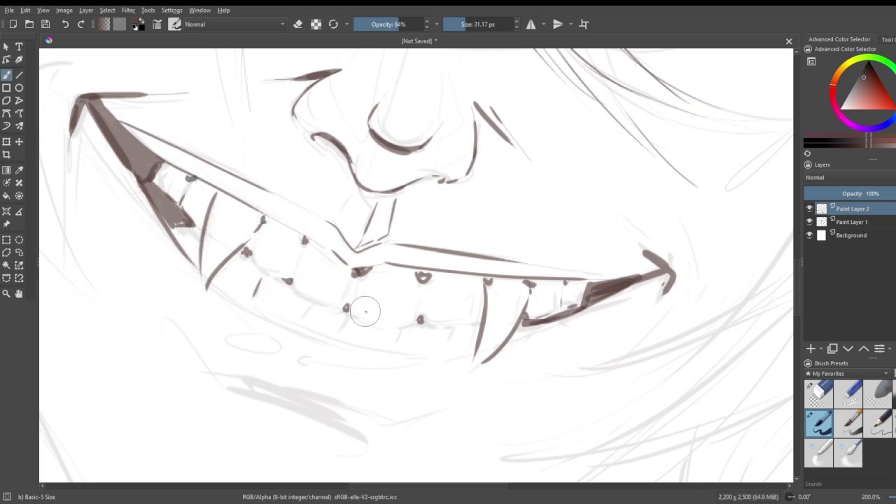
- Draw short tapering separator strokes between the lower teeth and touch up the shading at the back teeth
mouse_move(347, 318)
mouse_down()
mouse_move(344, 331)
mouse_move(385, 342)
mouse_up()
drag(304, 303, 302, 314)
drag(261, 277, 251, 308)
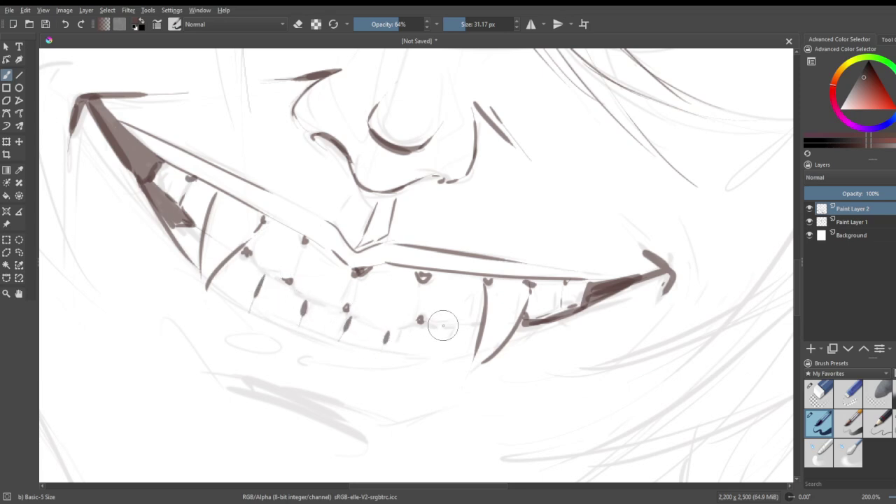
drag(450, 333, 443, 352)
drag(522, 324, 548, 322)
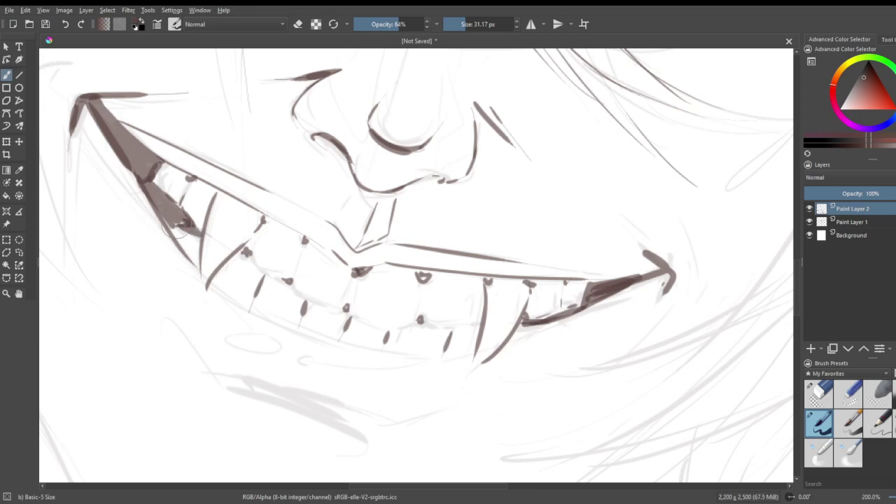
- Draw a slanted cross hanging from the teeth beside the right fang, and erase the tooth line overlapping its shaft
scroll(259, 217, down, 5)
scroll(225, 209, up, 3)
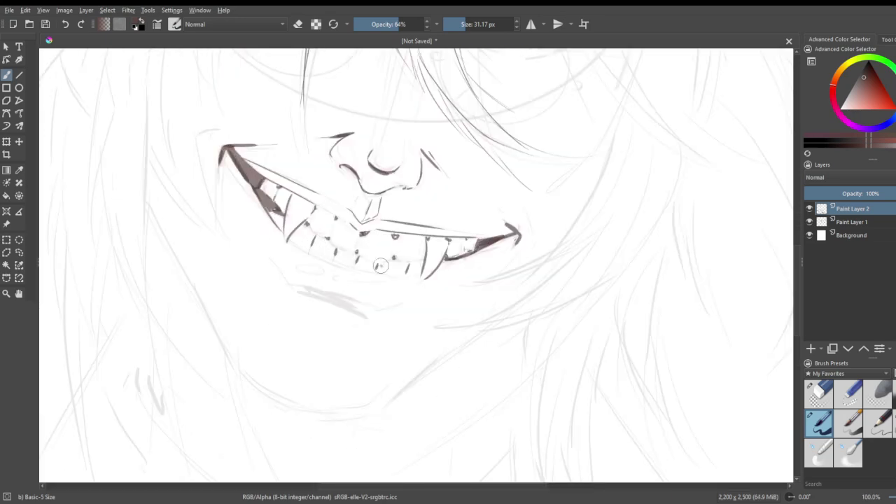
scroll(362, 257, up, 1)
drag(408, 258, 468, 338)
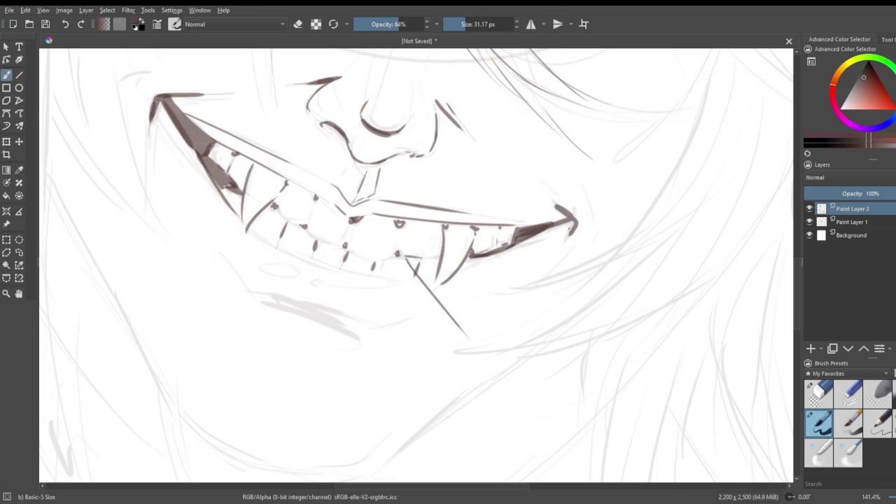
drag(452, 280, 475, 334)
mouse_move(441, 363)
mouse_down()
mouse_move(478, 357)
mouse_move(518, 378)
mouse_move(507, 353)
mouse_move(527, 338)
mouse_move(495, 334)
mouse_move(537, 345)
mouse_up()
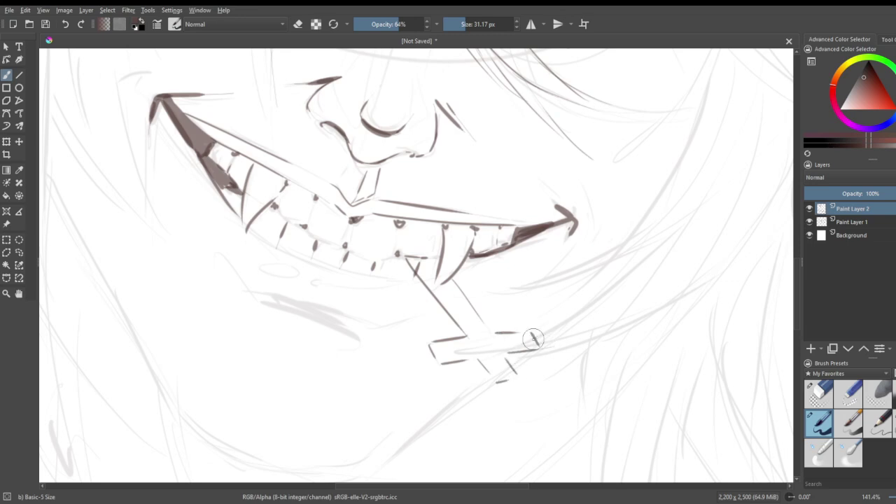
click(818, 393)
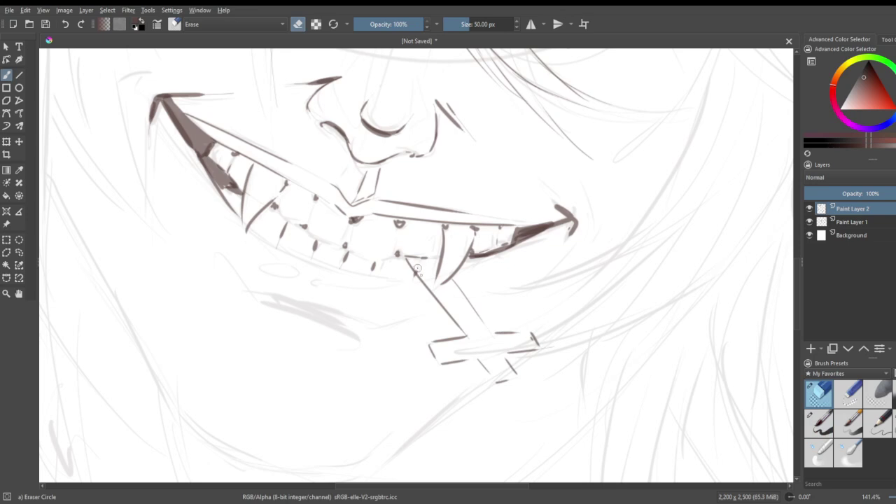
- Draw the lower lip's underside with a thick tapering shadow, and the curved mouth edge below the lower teeth
click(821, 423)
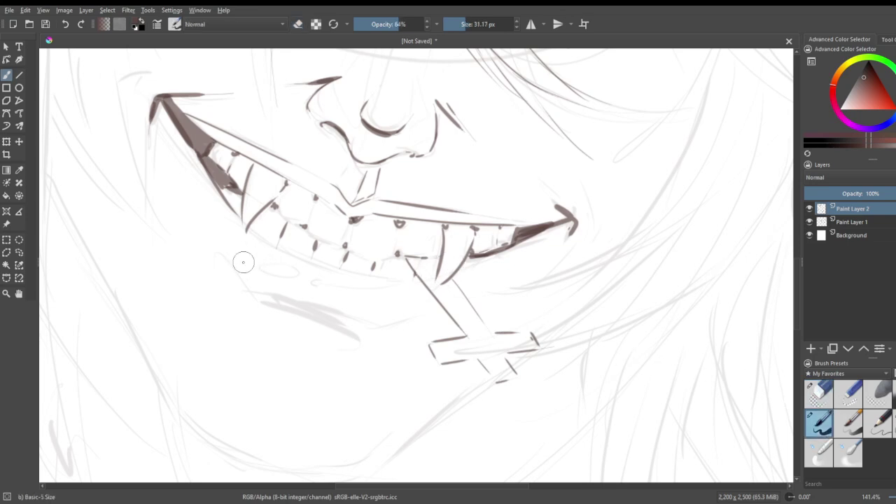
mouse_move(232, 262)
mouse_down()
mouse_move(263, 292)
mouse_move(343, 318)
mouse_up()
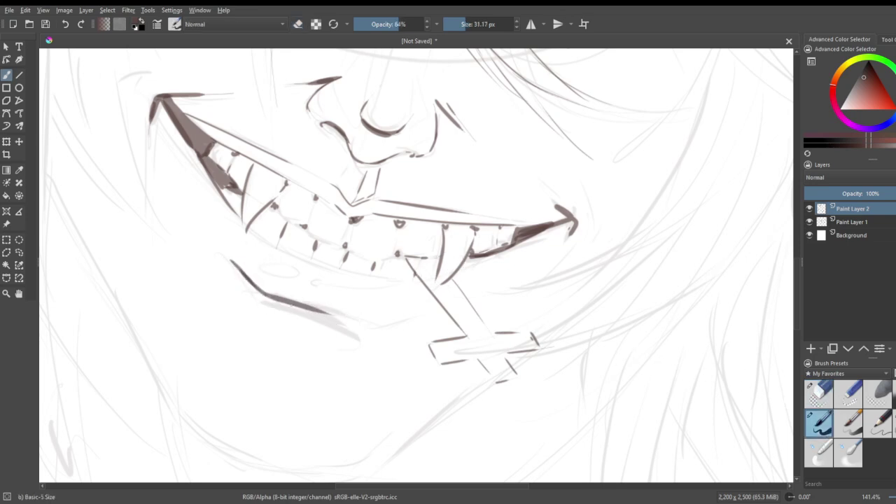
drag(266, 296, 354, 320)
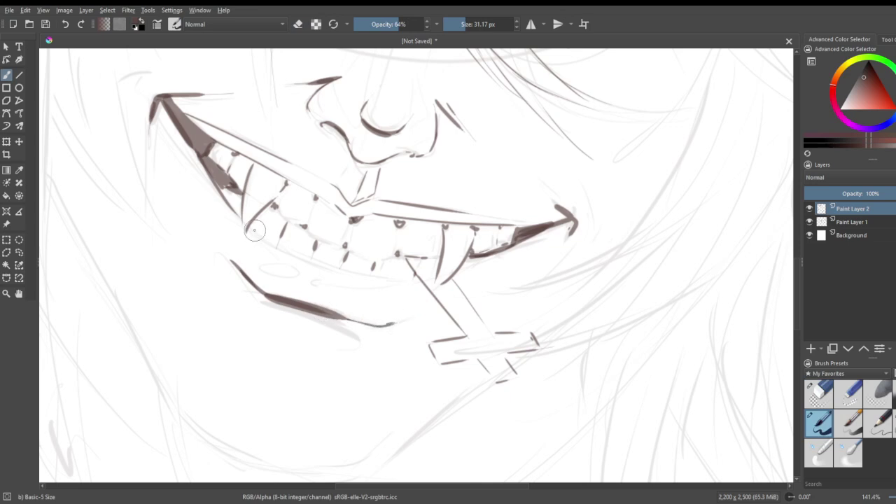
drag(280, 247, 338, 267)
drag(417, 282, 400, 280)
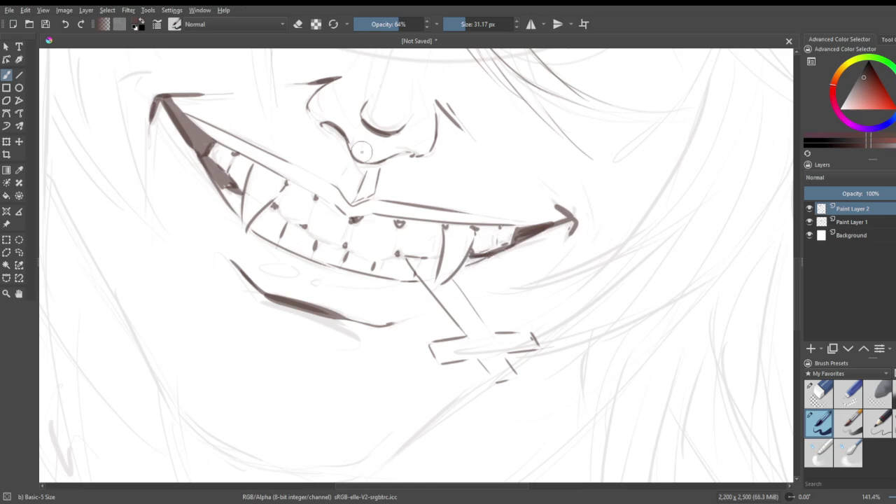
- Add short curved cheek creases just outside both mouth corners
scroll(302, 185, down, 4)
scroll(260, 144, up, 3)
scroll(286, 161, up, 3)
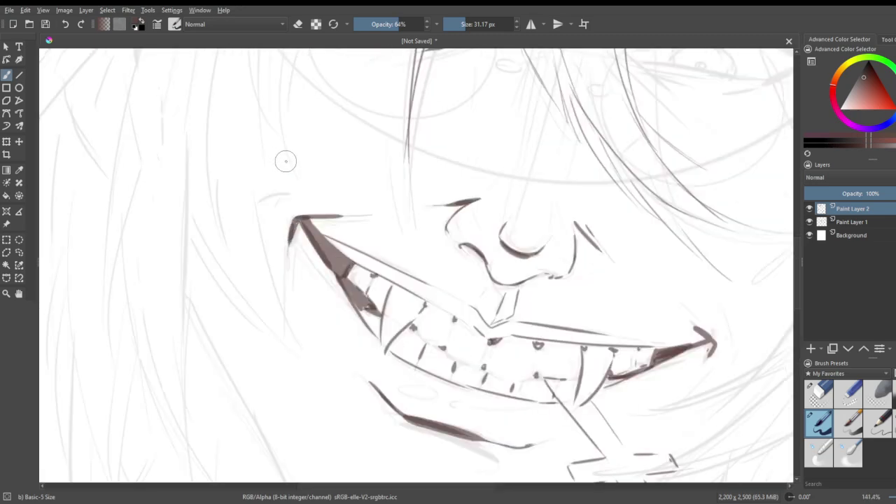
drag(289, 188, 263, 210)
drag(721, 318, 735, 334)
scroll(648, 314, down, 4)
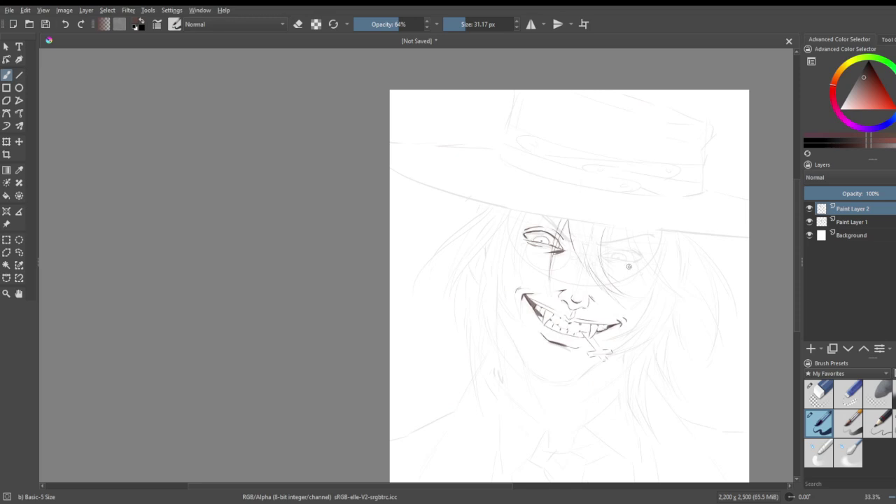
scroll(629, 265, up, 3)
scroll(616, 229, up, 2)
scroll(625, 220, down, 2)
scroll(630, 224, up, 1)
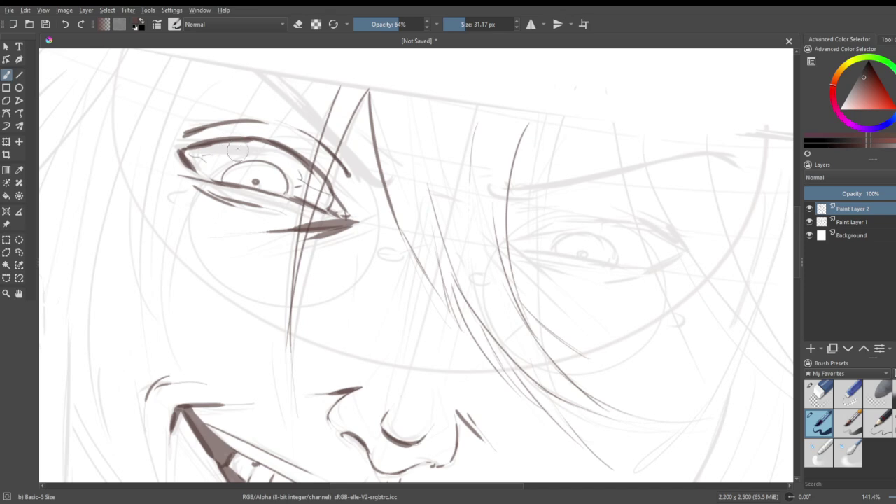
click(263, 169)
click(278, 173)
key(ctrl+z)
key(ctrl+z)
key(ctrl+z)
key(ctrl+z)
key(ctrl+z)
- Outline the right eye with a tapering upper lid, a thick outer corner, a pointed inner corner and a thin lower lid
mouse_move(549, 225)
mouse_down()
mouse_move(516, 238)
mouse_move(579, 209)
mouse_move(627, 217)
mouse_up()
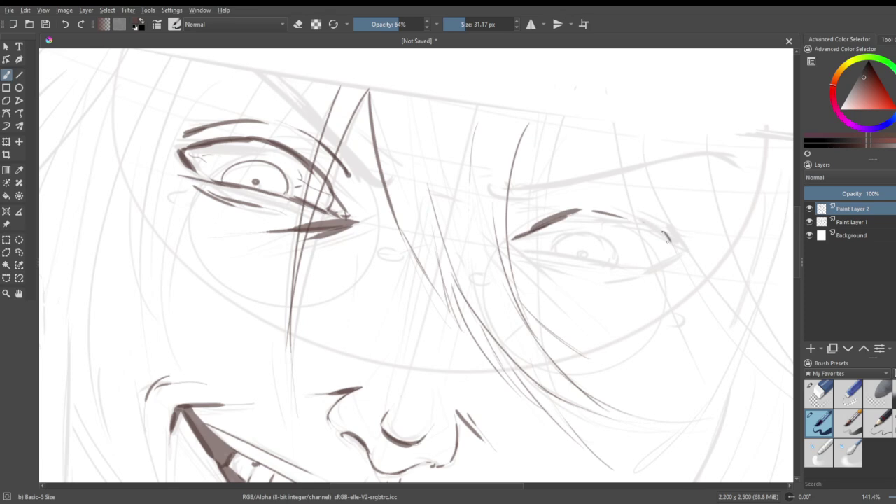
drag(664, 237, 623, 217)
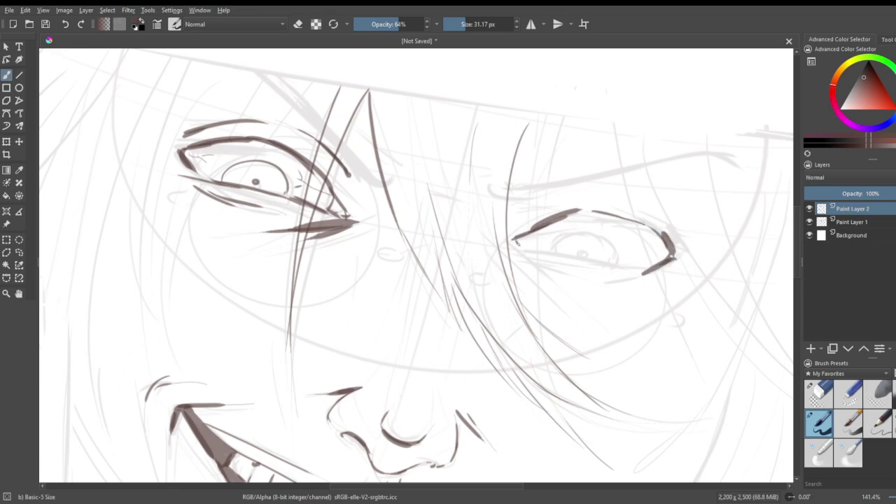
drag(532, 253, 592, 256)
drag(529, 249, 644, 270)
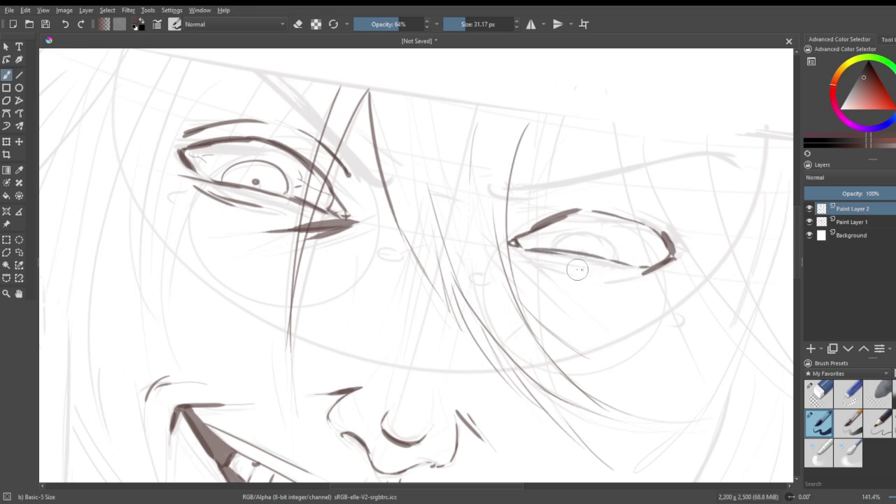
- Add a fold and thick inner-corner shadow strokes beneath the right eye, and draw its round iris with a small pupil
mouse_move(616, 281)
mouse_down()
mouse_move(532, 255)
mouse_move(553, 293)
mouse_up()
drag(510, 245, 567, 301)
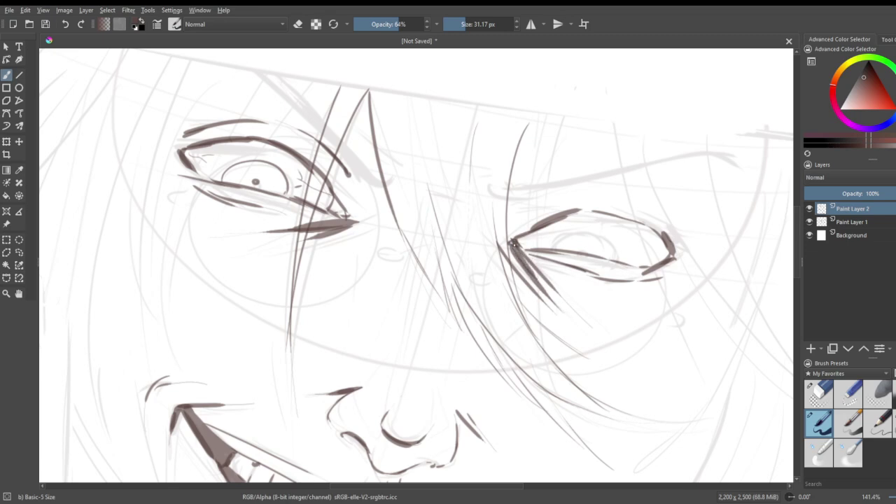
drag(562, 244, 616, 247)
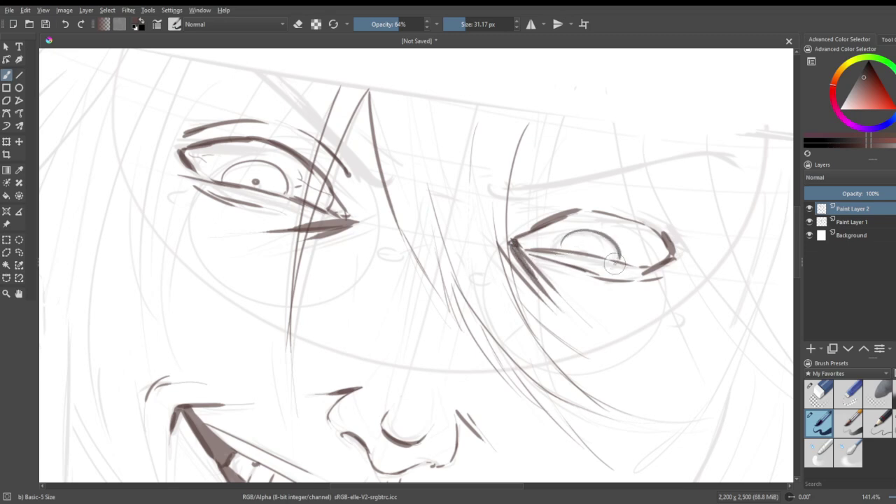
key(ctrl+z)
drag(620, 234, 625, 260)
key(ctrl+z)
mouse_move(567, 248)
mouse_down()
mouse_move(616, 238)
mouse_move(615, 263)
mouse_up()
key(ctrl+z)
mouse_move(568, 247)
mouse_down()
mouse_move(618, 245)
mouse_move(621, 264)
mouse_up()
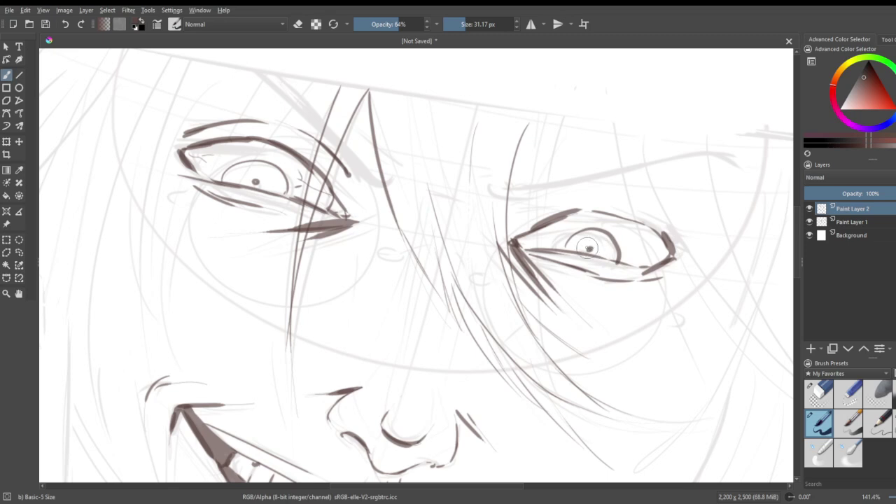
- Thicken the right eye's upper lid and add short pointed lashes at the outer corners of both eyes
drag(568, 214, 645, 226)
drag(589, 213, 696, 238)
drag(187, 143, 165, 138)
drag(670, 236, 700, 245)
- Trace the jawline from the left cheek around the chin to the hanging cross, continuing with a short stroke on the right jaw
scroll(595, 171, down, 4)
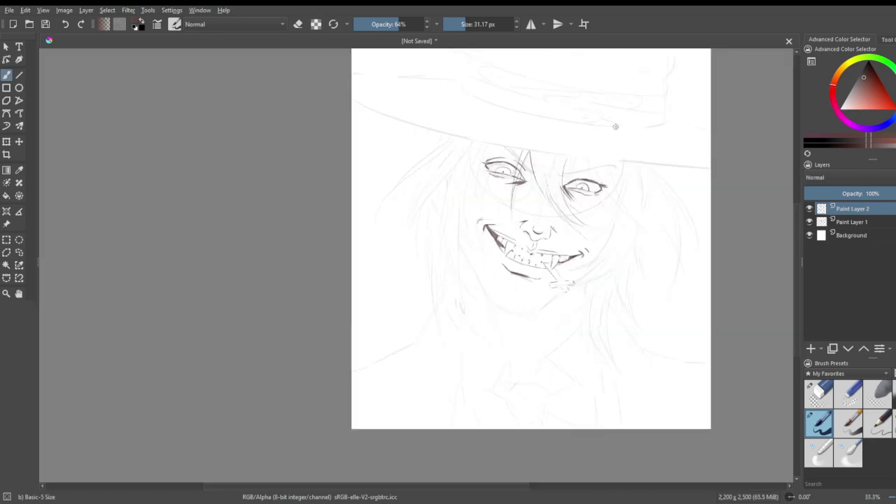
scroll(539, 280, up, 4)
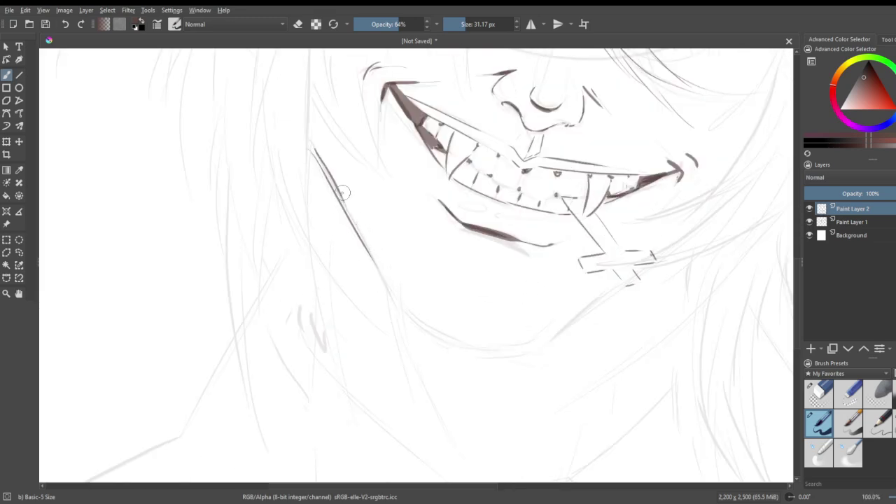
mouse_move(312, 145)
mouse_down()
mouse_move(396, 305)
mouse_move(380, 282)
mouse_up()
key(ctrl+z)
mouse_move(310, 140)
mouse_down()
mouse_move(417, 341)
mouse_move(516, 352)
mouse_move(496, 359)
mouse_move(479, 341)
mouse_move(464, 352)
mouse_move(541, 346)
mouse_move(507, 348)
mouse_move(518, 351)
mouse_move(560, 333)
mouse_move(552, 343)
mouse_move(525, 349)
mouse_move(606, 296)
mouse_up()
drag(558, 332, 619, 288)
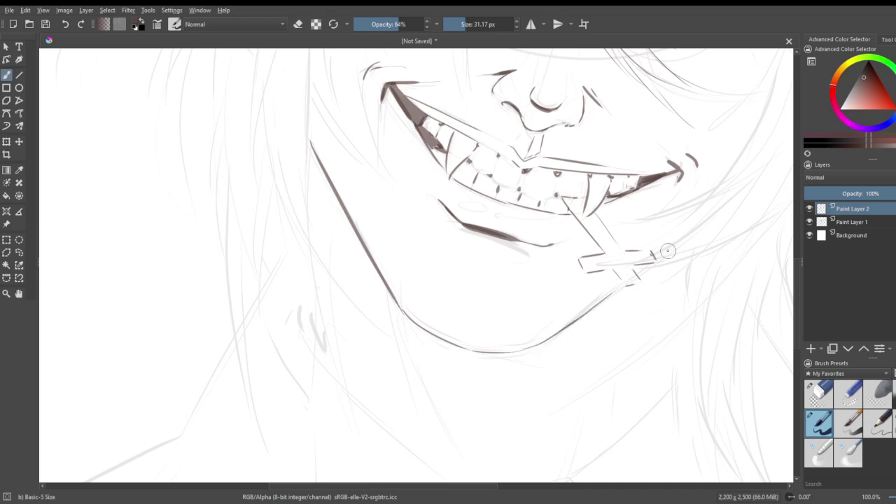
drag(718, 208, 679, 239)
- Extend and thicken the right jaw edge, and add a heavier tapering line under the chin
scroll(575, 293, down, 4)
scroll(605, 252, up, 3)
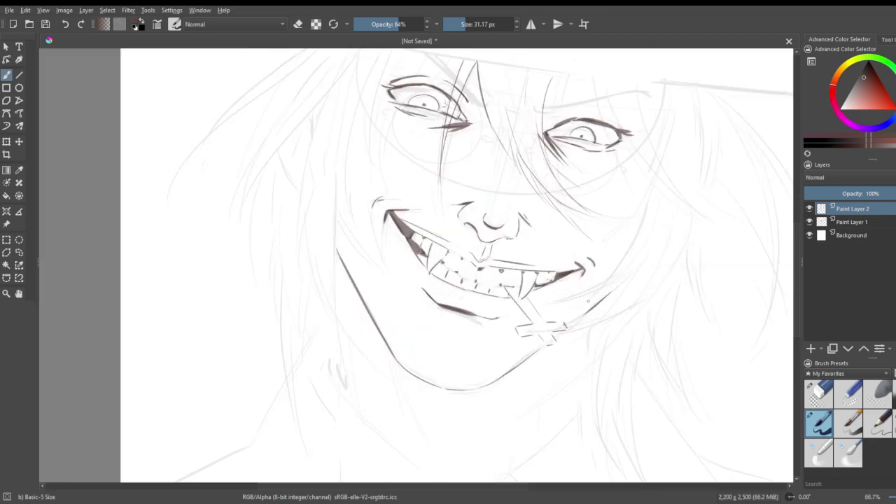
drag(595, 316, 606, 301)
drag(637, 273, 593, 324)
mouse_move(408, 373)
mouse_down()
mouse_move(439, 392)
mouse_move(470, 387)
mouse_up()
drag(417, 375, 483, 384)
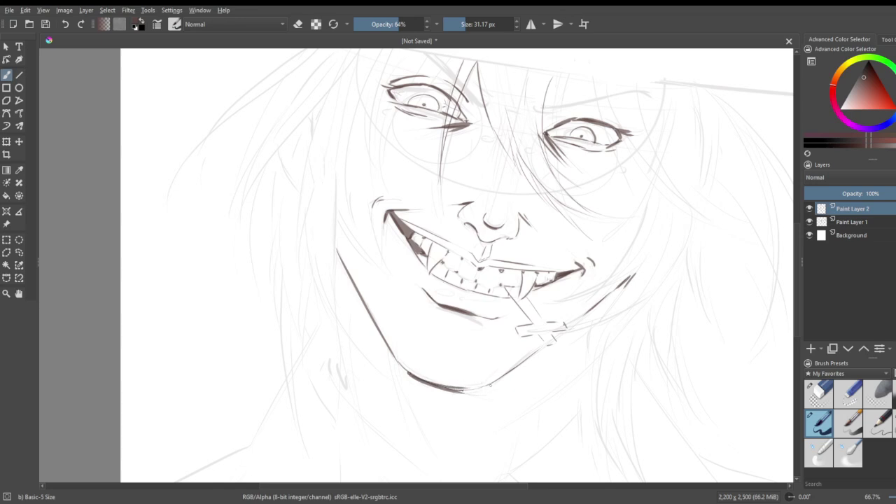
- Finish the chin shadow, and draw short neck lines below both sides of the jaw and a diagonal stroke at the throat
mouse_move(427, 385)
mouse_down()
mouse_move(483, 391)
mouse_move(533, 363)
mouse_move(515, 410)
mouse_up()
drag(388, 350, 390, 383)
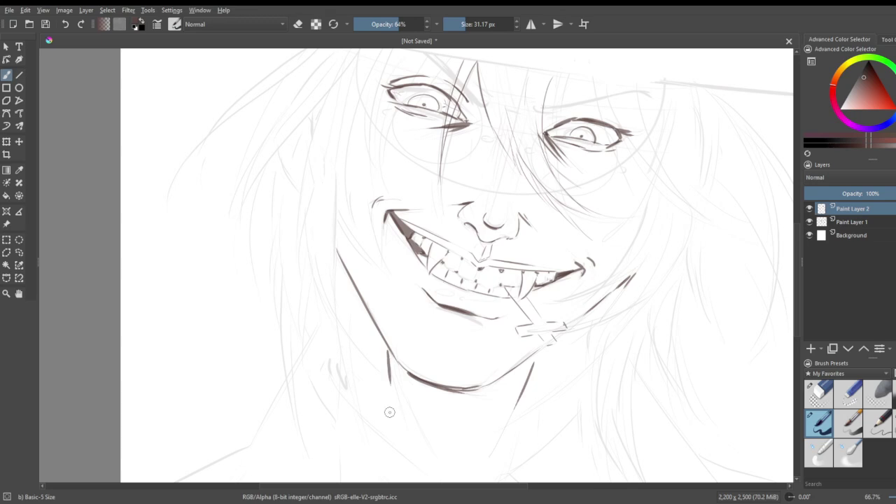
drag(422, 426, 442, 454)
- Draw thin hair strands falling across the left eye and longer curved strands framing the left cheek
key(minus)
key(minus)
key(minus)
key(plus)
key(plus)
key(plus)
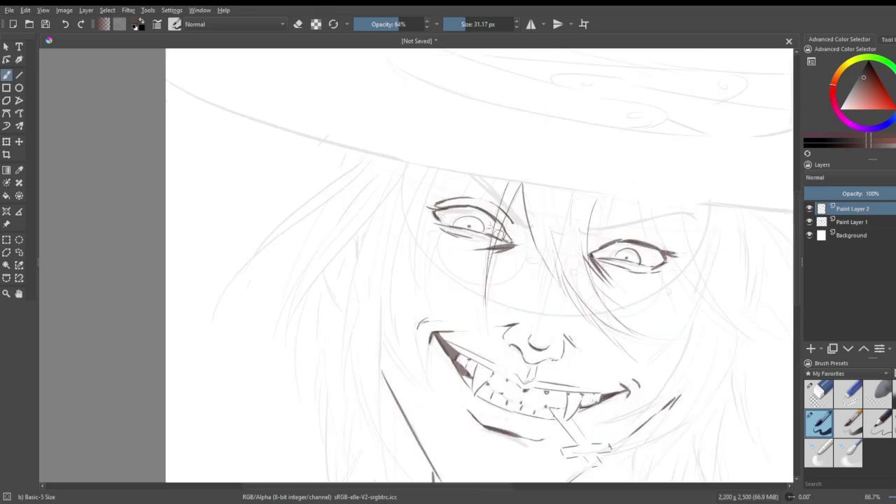
drag(470, 181, 431, 294)
drag(500, 181, 494, 186)
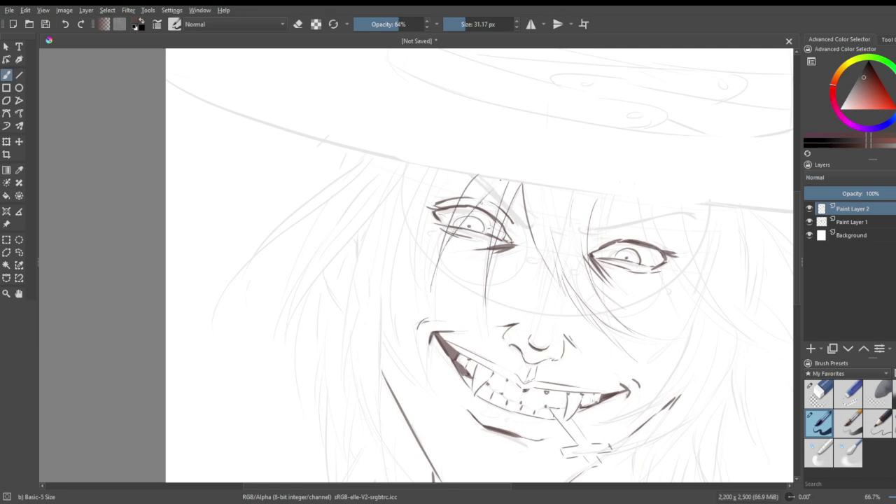
drag(406, 216, 419, 283)
drag(402, 233, 389, 356)
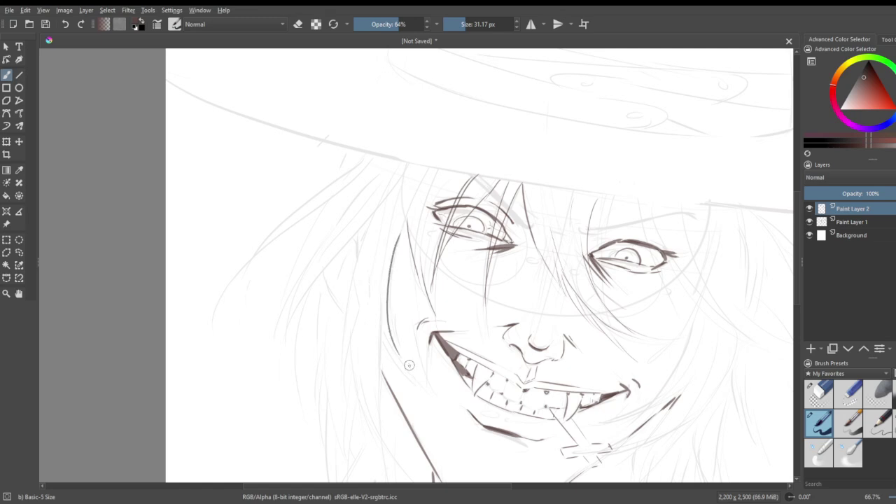
- Draw the outer hair lock left of the face with a short inner curve and a long tapering strand
mouse_move(335, 256)
mouse_down()
mouse_move(334, 291)
mouse_move(347, 310)
mouse_up()
key(ctrl+z)
key(ctrl+z)
drag(332, 258, 339, 299)
mouse_move(373, 219)
mouse_down()
mouse_move(349, 305)
mouse_move(343, 381)
mouse_up()
key(ctrl+z)
mouse_move(376, 217)
mouse_down()
mouse_move(308, 278)
mouse_move(321, 284)
mouse_up()
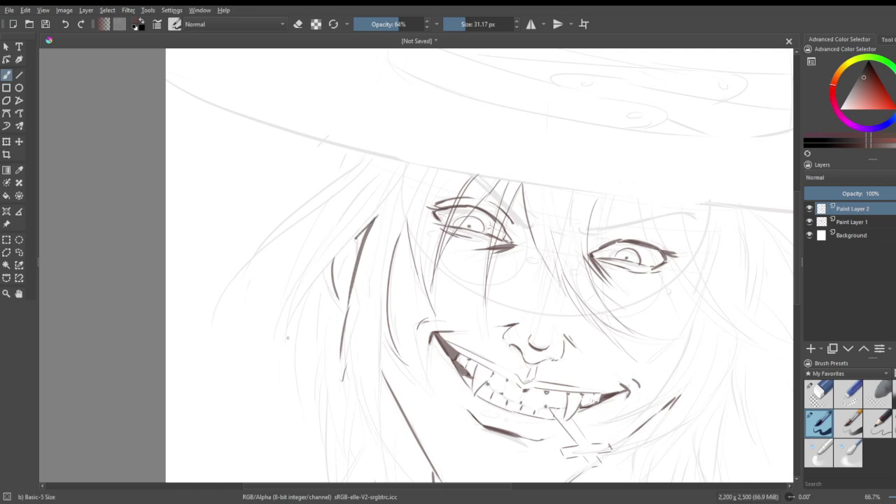
- Add fine hair strands hanging from the hat brim over the left eye's outer corner and temple
mouse_move(376, 216)
mouse_down()
mouse_move(407, 174)
mouse_move(404, 215)
mouse_move(416, 250)
mouse_up()
key(ctrl+z)
drag(448, 174, 429, 316)
key(ctrl+z)
key(ctrl+z)
mouse_move(450, 173)
mouse_down()
mouse_move(429, 241)
mouse_move(431, 301)
mouse_move(413, 247)
mouse_up()
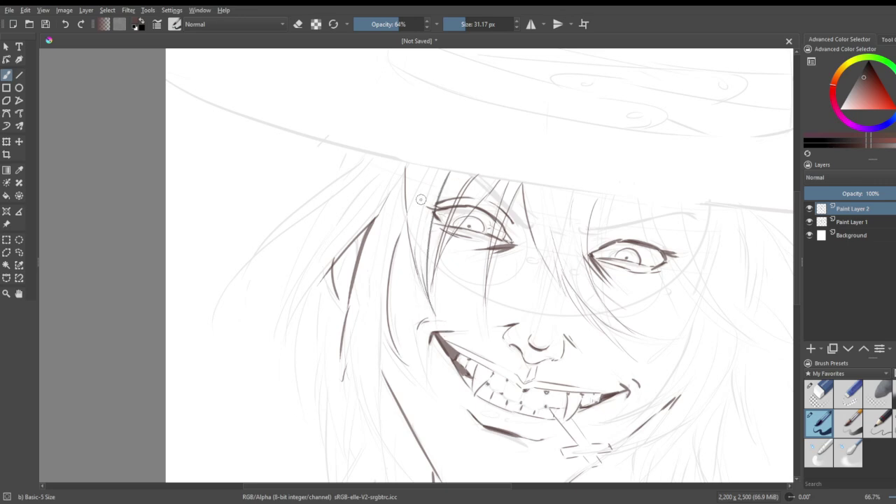
mouse_move(429, 169)
mouse_down()
mouse_move(405, 223)
mouse_move(418, 305)
mouse_up()
- Draw the two round glasses lenses, one encircling each eye
key(minus)
key(minus)
key(minus)
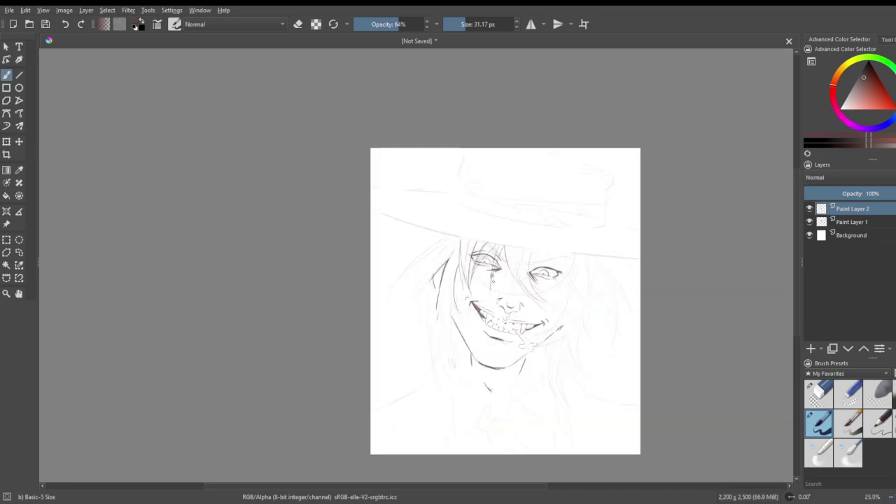
key(plus)
key(plus)
key(plus)
key(plus)
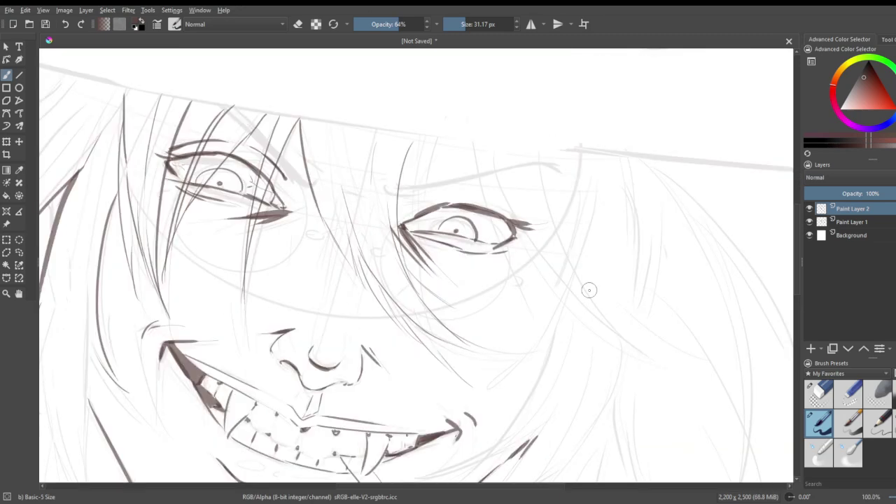
mouse_move(172, 162)
mouse_down()
mouse_move(206, 280)
mouse_move(303, 232)
mouse_up()
key(ctrl+z)
mouse_move(177, 183)
mouse_down()
mouse_move(224, 267)
mouse_move(304, 218)
mouse_up()
mouse_move(225, 142)
mouse_down()
mouse_move(262, 138)
mouse_move(278, 149)
mouse_move(304, 198)
mouse_move(302, 184)
mouse_move(303, 210)
mouse_up()
mouse_move(445, 188)
mouse_down()
mouse_move(459, 320)
mouse_move(526, 236)
mouse_move(443, 182)
mouse_move(498, 200)
mouse_up()
- Add small curled fittings at the lens edges and connect the two lenses with a curved bridge
drag(310, 225, 311, 236)
drag(524, 273, 527, 281)
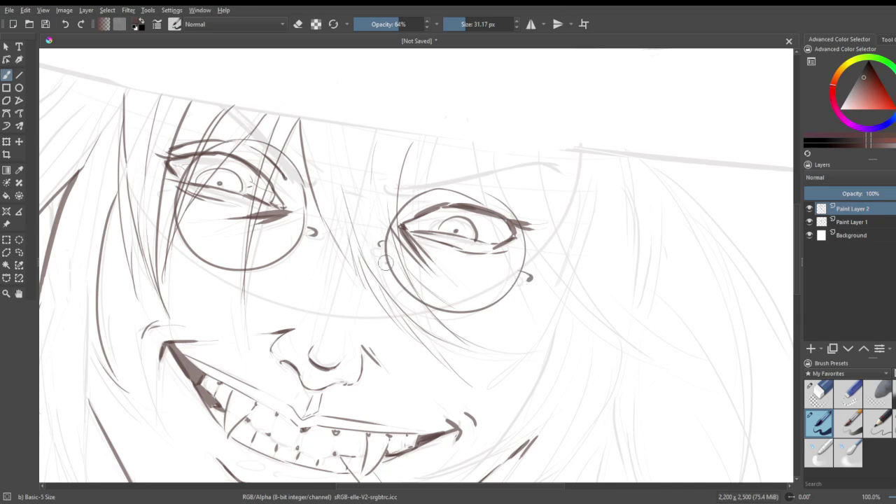
mouse_move(320, 229)
mouse_down()
mouse_move(386, 241)
mouse_move(379, 241)
mouse_up()
key(ctrl+z)
key(ctrl+z)
drag(320, 233, 376, 243)
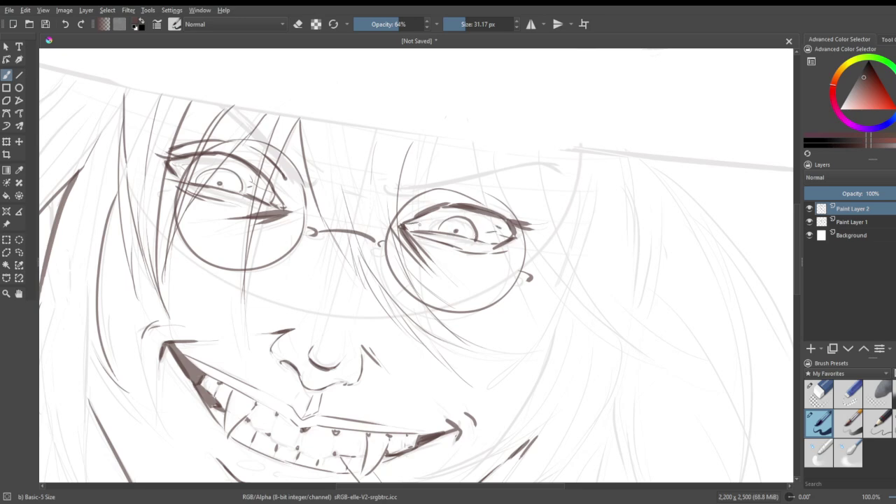
- Thicken the hanging cross's shaft edges, lower end and crossbar underside with heavier shadow lines
scroll(456, 217, down, 4)
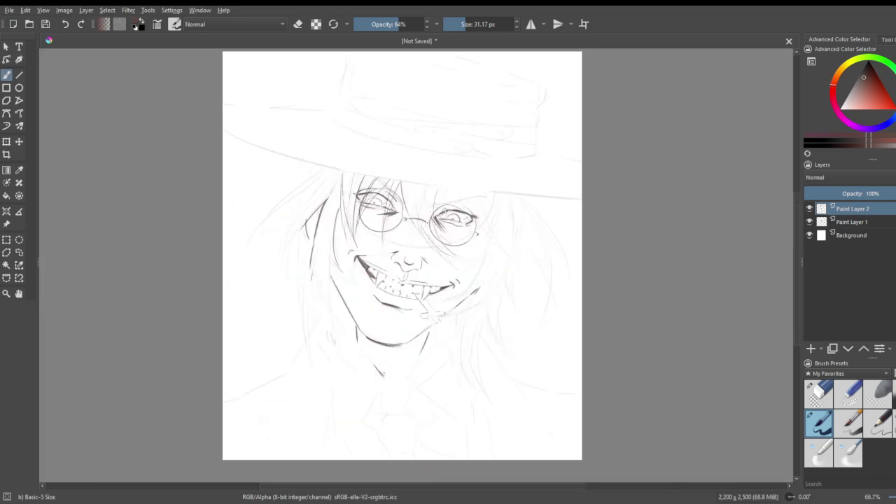
scroll(388, 277, up, 1)
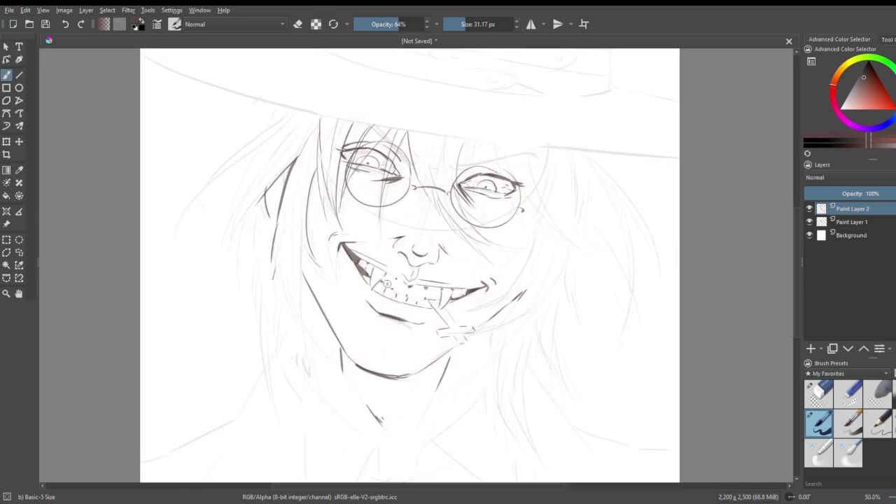
scroll(433, 325, up, 4)
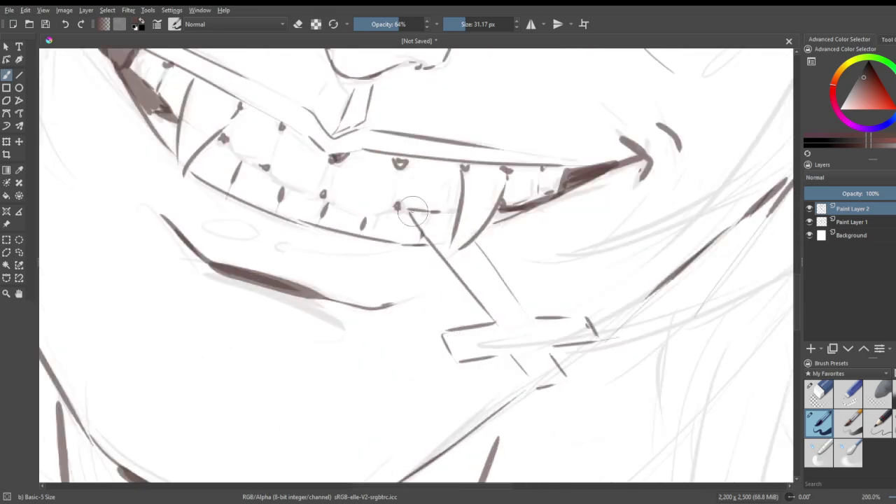
drag(414, 215, 478, 310)
mouse_move(444, 264)
mouse_down()
mouse_move(473, 304)
mouse_move(482, 349)
mouse_move(444, 336)
mouse_move(460, 367)
mouse_move(508, 360)
mouse_move(529, 387)
mouse_up()
drag(536, 390, 575, 386)
drag(555, 347, 591, 343)
- Draw long tapering hair strands down the left side of the face, running past the jaw
scroll(589, 343, down, 5)
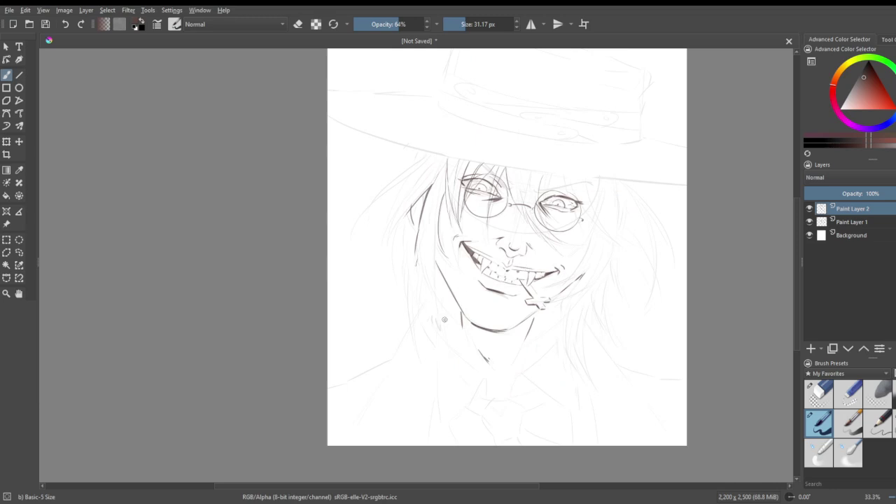
scroll(452, 303, up, 2)
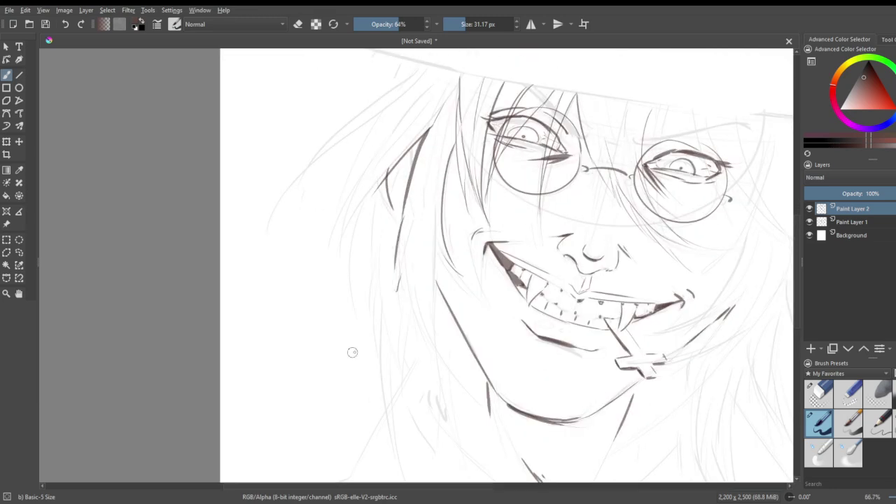
drag(410, 244, 401, 311)
mouse_move(396, 274)
mouse_down()
mouse_move(438, 400)
mouse_move(461, 440)
mouse_move(438, 337)
mouse_up()
mouse_move(435, 210)
mouse_down()
mouse_move(441, 363)
mouse_move(460, 376)
mouse_move(442, 352)
mouse_move(465, 379)
mouse_up()
drag(427, 319, 435, 347)
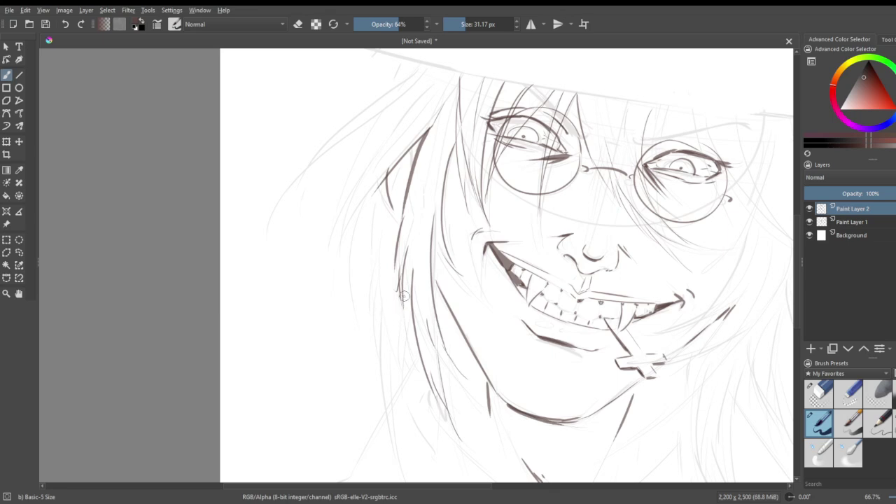
drag(352, 207, 349, 331)
drag(353, 323, 357, 353)
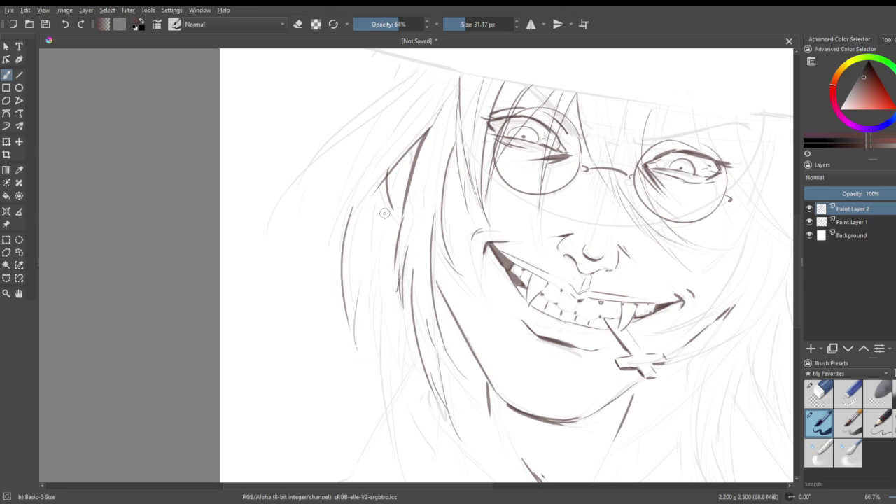
mouse_move(363, 246)
mouse_down()
mouse_move(352, 305)
mouse_move(383, 397)
mouse_up()
drag(373, 300, 385, 381)
scroll(384, 312, down, 4)
scroll(376, 316, up, 4)
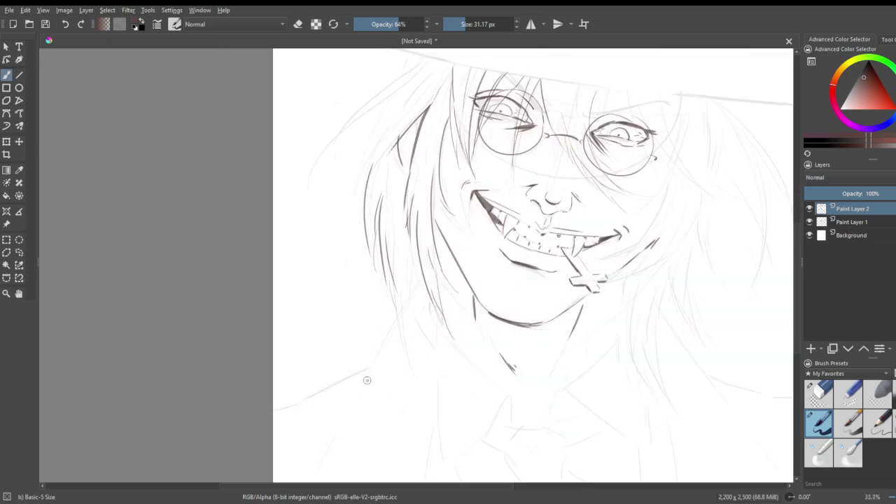
scroll(371, 378, down, 5)
key(ctrl+z)
key(ctrl+z)
key(ctrl+z)
key(ctrl+z)
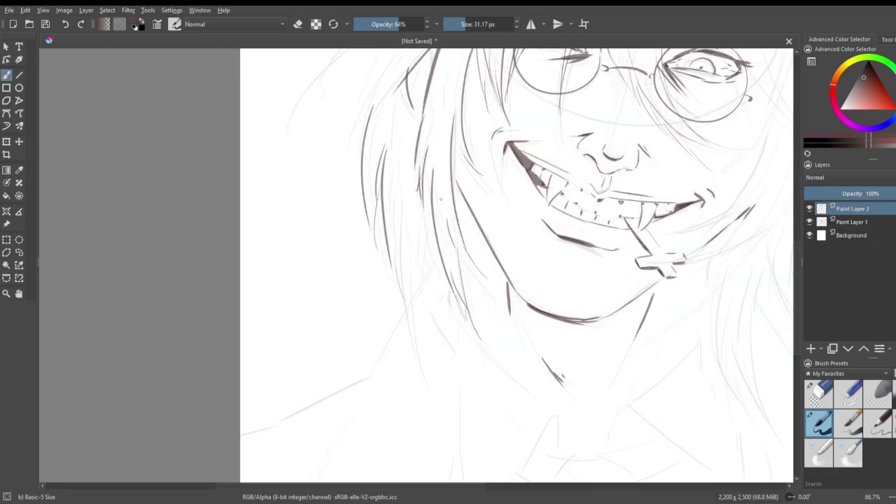
key(ctrl+z)
key(ctrl+z)
- Draw the outer left hair with long overlapping strands closer to the face and a lock flicking outward at its tip
mouse_move(383, 104)
mouse_down()
mouse_move(390, 244)
mouse_move(390, 172)
mouse_up()
mouse_move(401, 138)
mouse_down()
mouse_move(403, 277)
mouse_move(421, 307)
mouse_up()
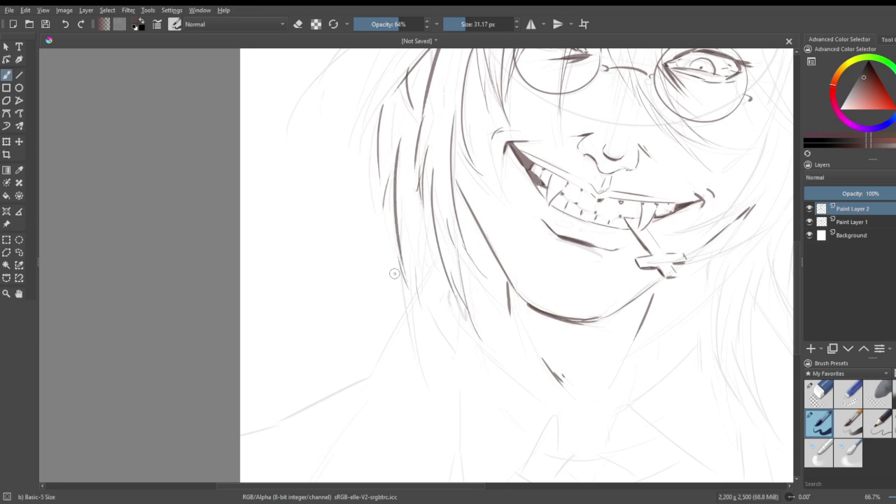
mouse_move(403, 268)
mouse_down()
mouse_move(458, 389)
mouse_move(429, 296)
mouse_up()
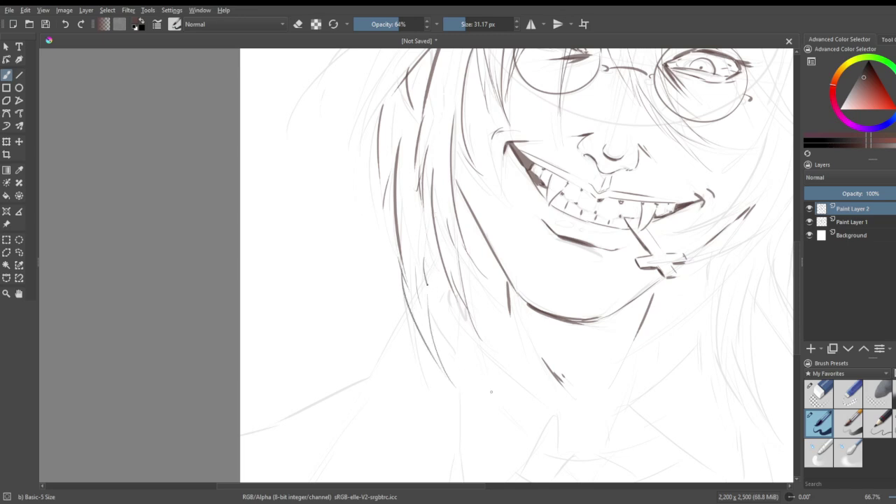
mouse_move(382, 164)
mouse_down()
mouse_move(378, 204)
mouse_move(361, 236)
mouse_move(389, 182)
mouse_up()
drag(391, 290, 384, 191)
drag(392, 304, 390, 256)
- Extend the left hair's lower ends toward the shoulder with overlapping curved strands and a thin outer strand
scroll(456, 205, down, 5)
scroll(459, 205, up, 4)
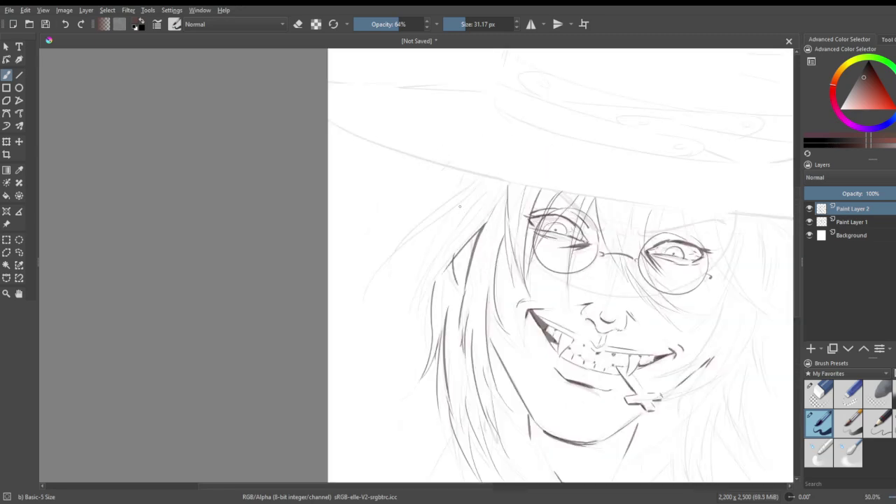
scroll(466, 197, down, 4)
scroll(455, 352, up, 5)
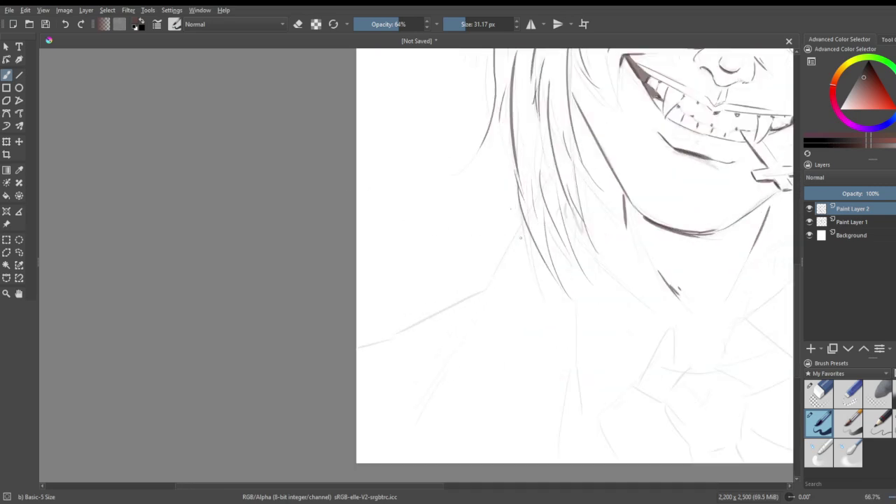
mouse_move(522, 217)
mouse_down()
mouse_move(569, 324)
mouse_move(549, 253)
mouse_up()
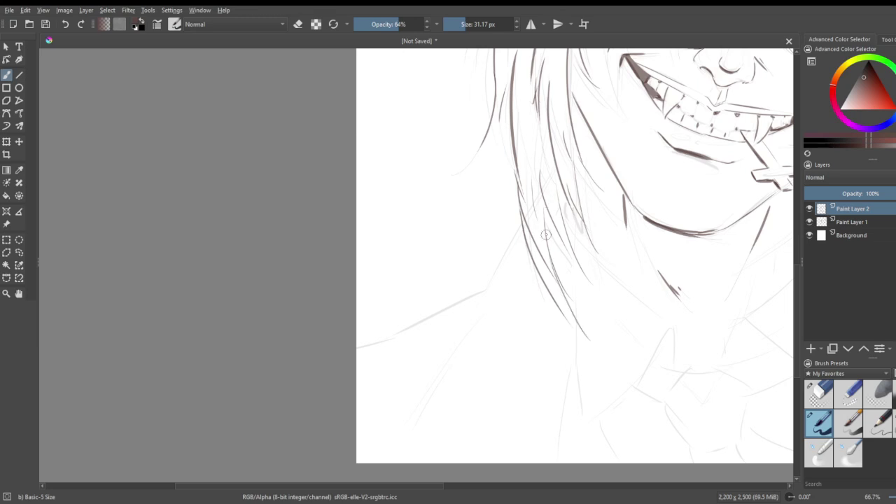
mouse_move(557, 302)
mouse_down()
mouse_move(587, 337)
mouse_move(568, 305)
mouse_up()
drag(508, 152, 497, 242)
- Draw sweeping outer hair strands from beneath the hat brim down and away from the left side of the face
scroll(532, 211, down, 4)
scroll(543, 115, up, 3)
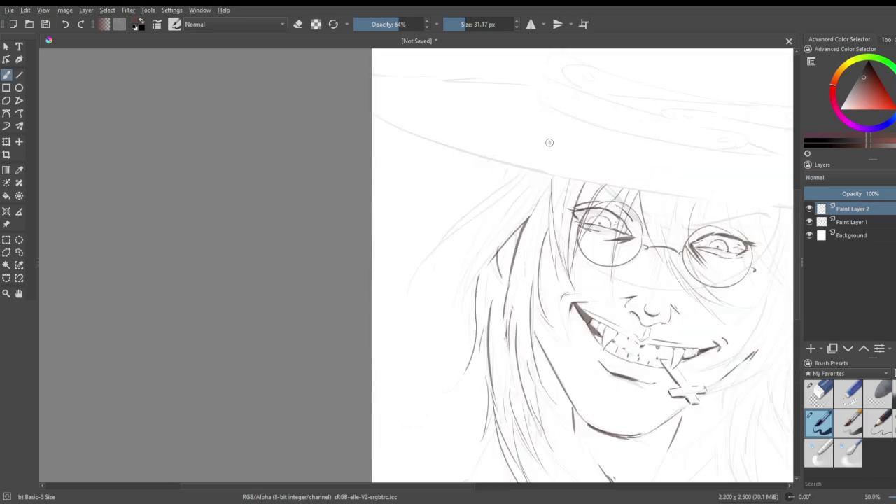
drag(528, 219, 459, 301)
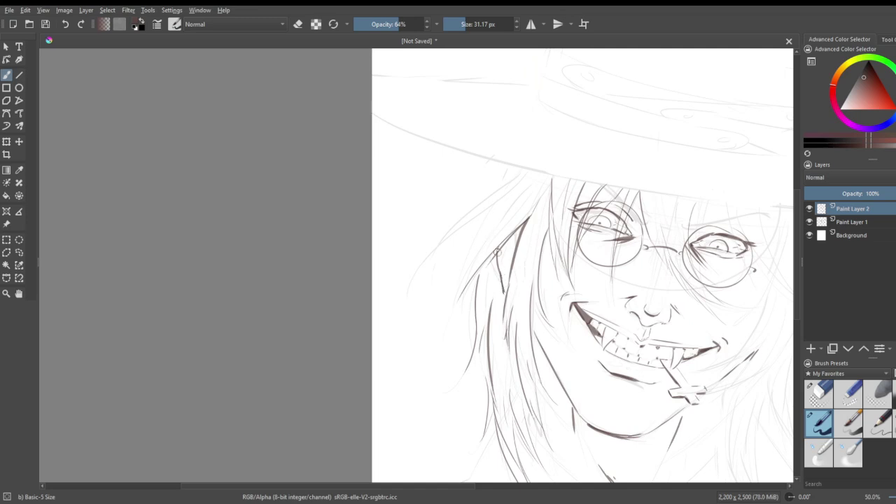
drag(521, 190, 462, 287)
drag(490, 222, 442, 301)
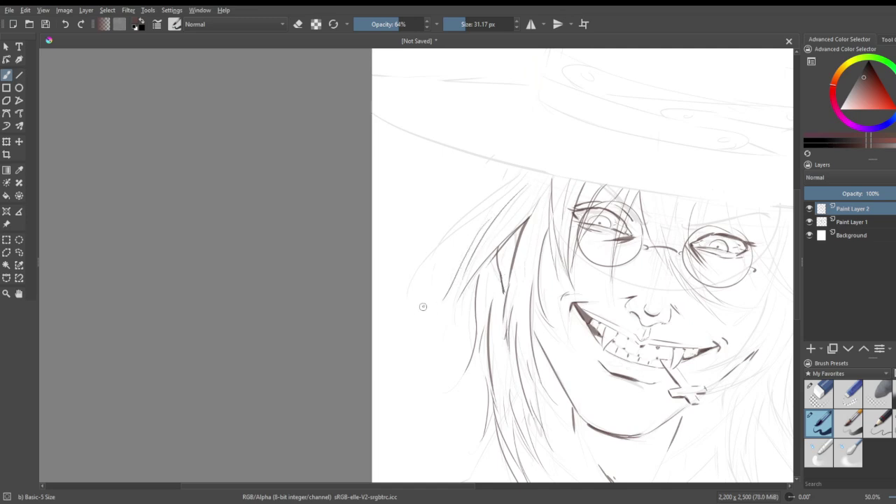
- Draw the outermost left hair lock with long curved strands sweeping from beneath the hat brim to a pointed tip
drag(533, 172, 413, 282)
drag(523, 171, 455, 218)
key(ctrl+z)
mouse_move(518, 172)
mouse_down()
mouse_move(465, 219)
mouse_move(421, 278)
mouse_up()
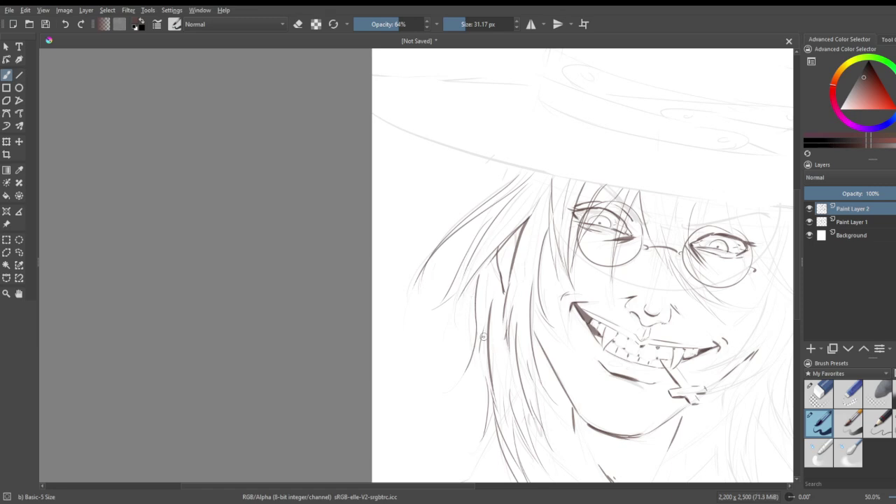
- Extend the outer left hair downward with thin curved strands beside the jaw, ending in an outward-flicking tip
drag(482, 350, 455, 386)
drag(470, 203, 422, 324)
key(ctrl+z)
drag(502, 172, 447, 359)
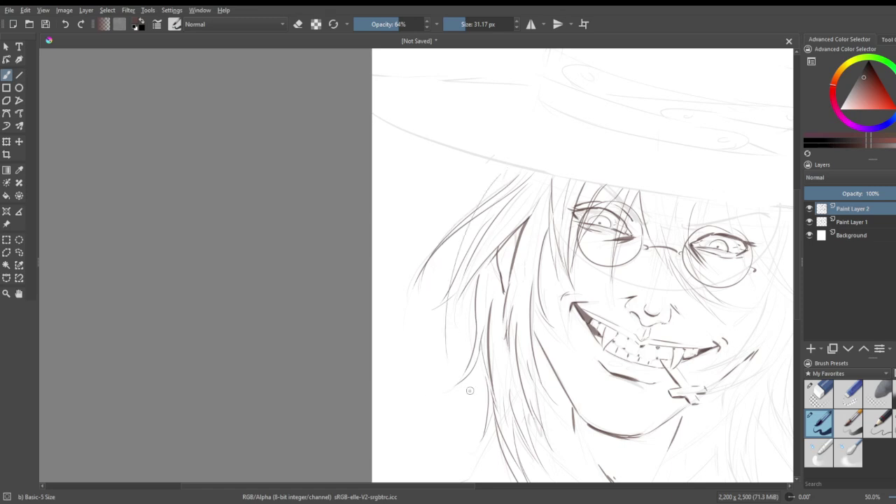
mouse_move(464, 259)
mouse_down()
mouse_move(449, 377)
mouse_move(464, 404)
mouse_up()
mouse_move(469, 289)
mouse_down()
mouse_move(462, 363)
mouse_move(482, 397)
mouse_up()
- Darken the line along the upper left jaw, then trim and redraw the tip of the short lock beside the left cheek
scroll(501, 316, down, 2)
scroll(607, 320, up, 2)
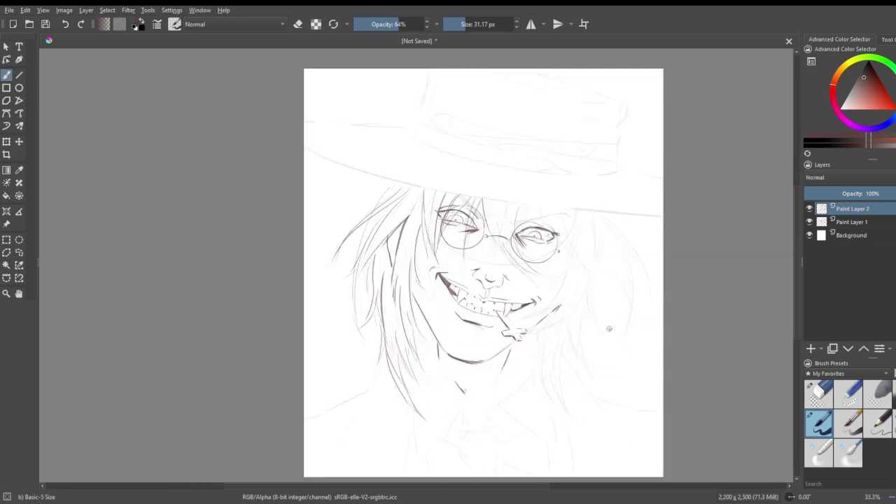
scroll(469, 299, up, 2)
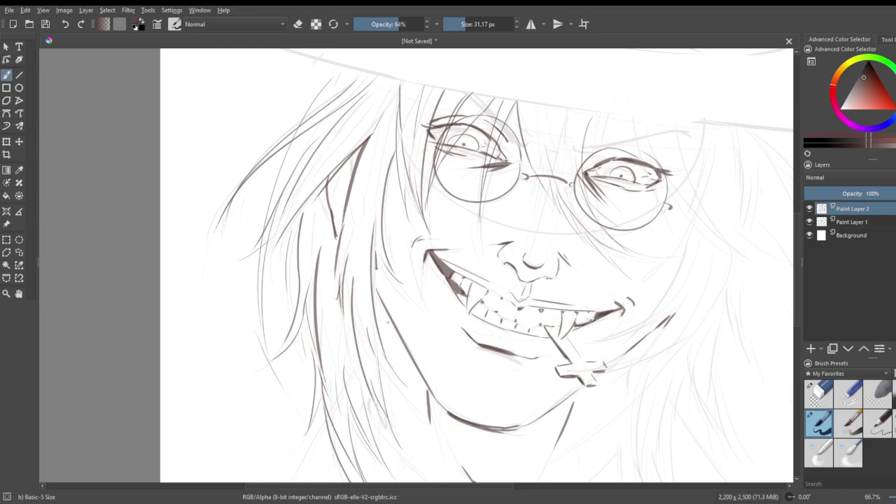
drag(372, 257, 382, 305)
click(819, 394)
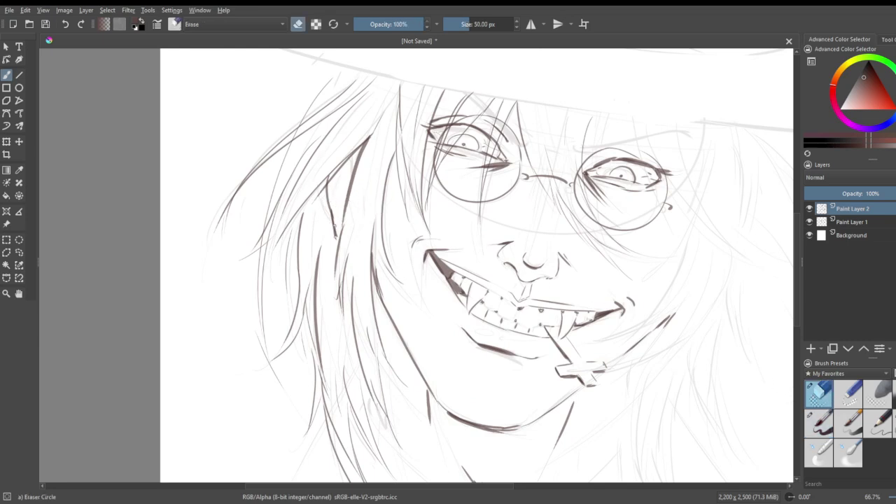
click(819, 423)
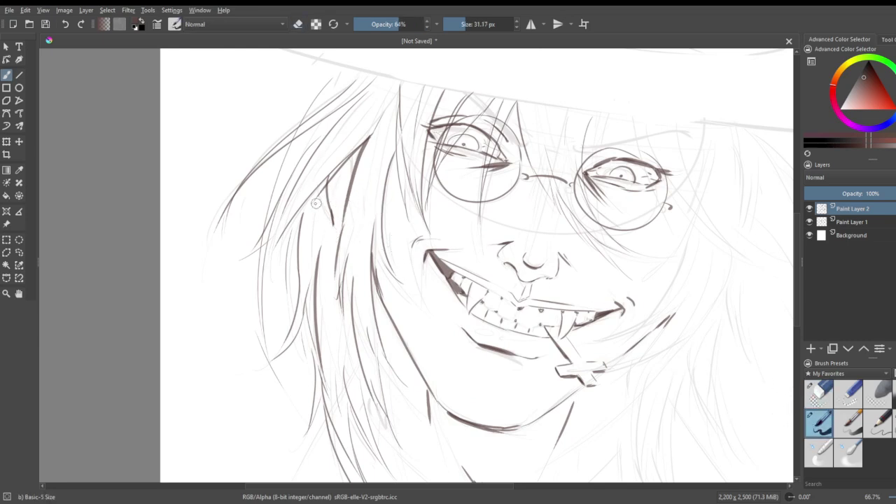
drag(332, 212, 344, 223)
key(minus)
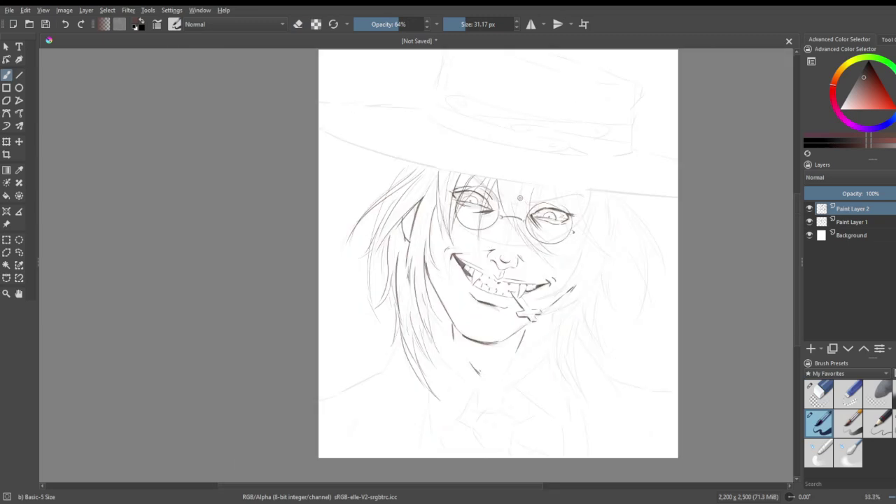
- Add crease lines around the corners of the grin and a short shading line beneath the lower lip
scroll(489, 198, up, 1)
scroll(510, 271, up, 1)
scroll(490, 329, down, 1)
scroll(464, 389, up, 2)
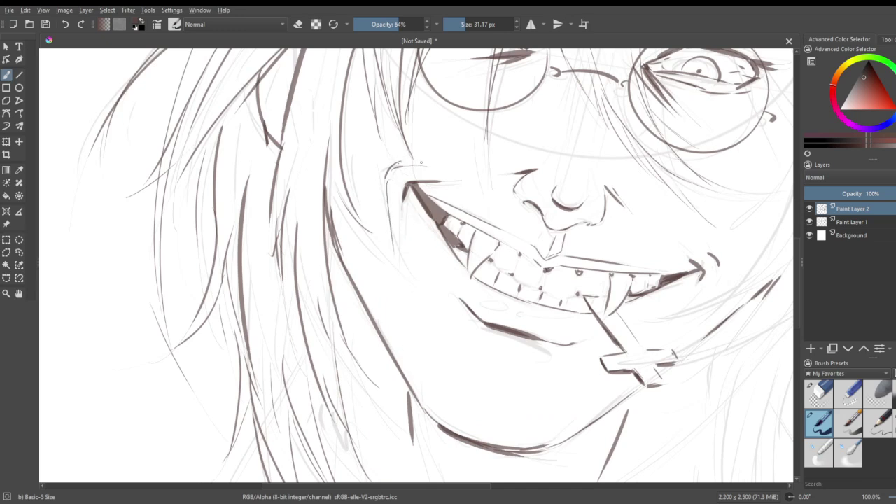
drag(720, 270, 713, 287)
drag(485, 341, 539, 355)
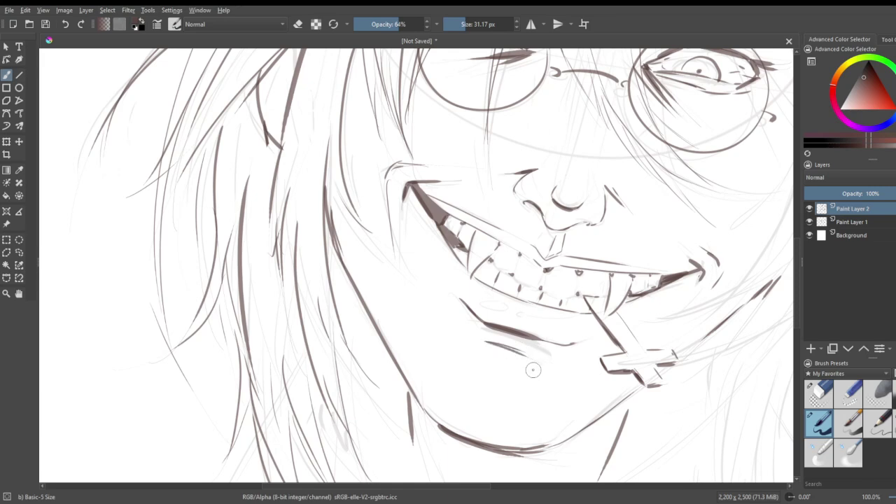
- Draw a short strand above the right lens and two long strands falling from the brim across the right eye
key(2)
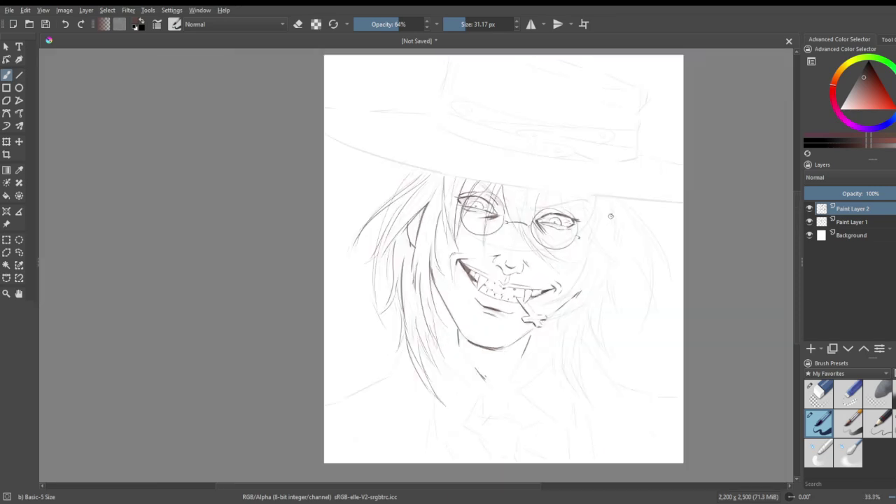
key(1)
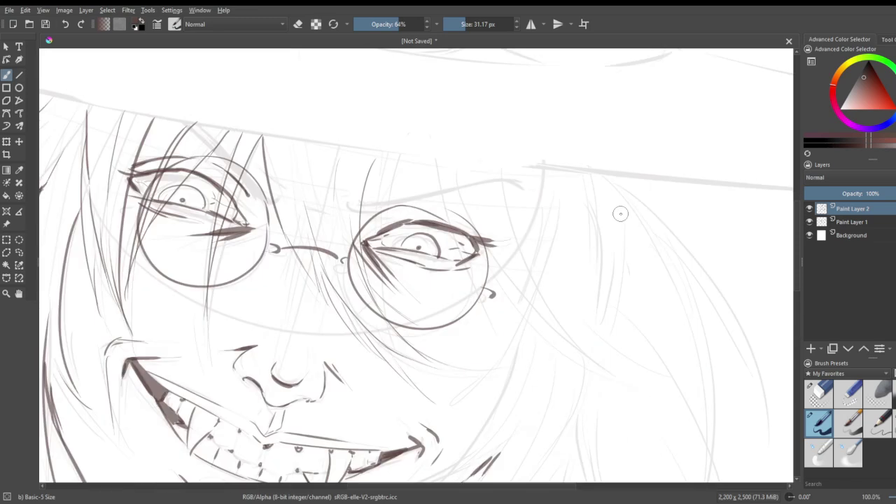
drag(390, 155, 362, 200)
drag(432, 160, 517, 348)
mouse_move(450, 169)
mouse_down()
mouse_move(531, 360)
mouse_move(489, 294)
mouse_move(509, 337)
mouse_move(564, 355)
mouse_up()
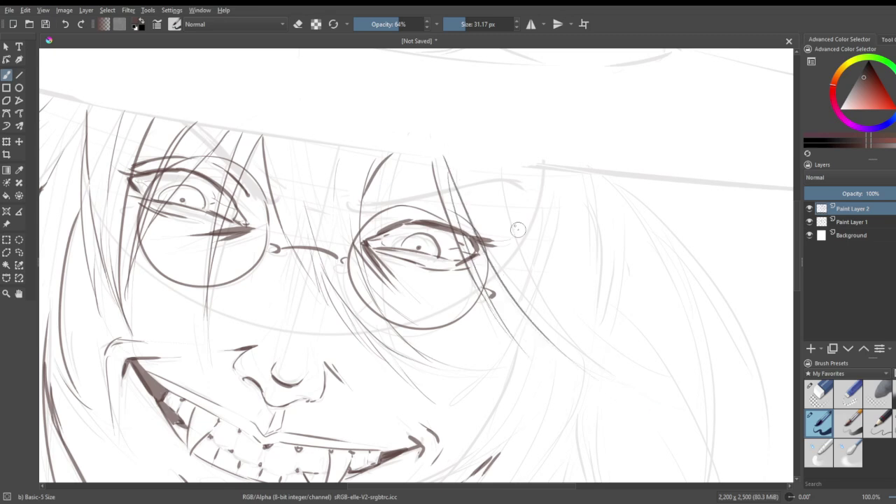
- Draw a long lock curving from the brim past the right lens, merging its strands into an outward-pointing tip
mouse_move(504, 164)
mouse_down()
mouse_move(521, 228)
mouse_move(673, 410)
mouse_move(647, 387)
mouse_up()
key(ctrl+z)
mouse_move(488, 159)
mouse_down()
mouse_move(577, 350)
mouse_move(636, 392)
mouse_up()
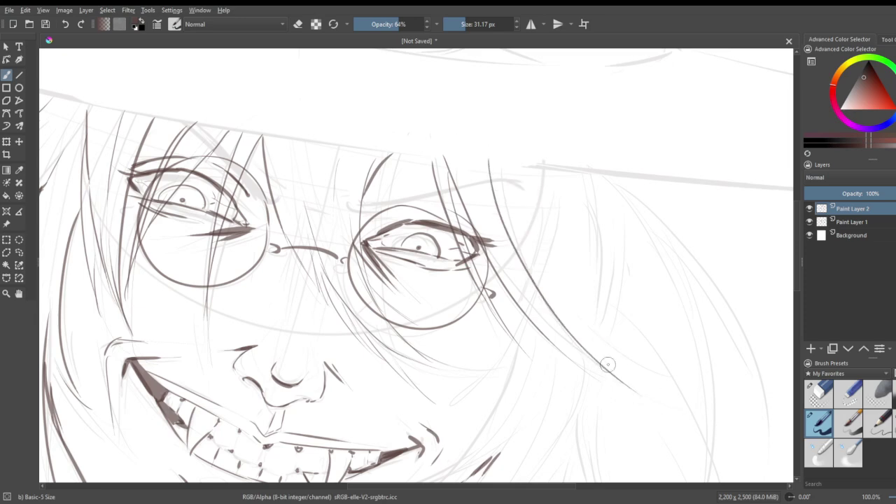
drag(563, 350, 671, 405)
drag(612, 378, 672, 406)
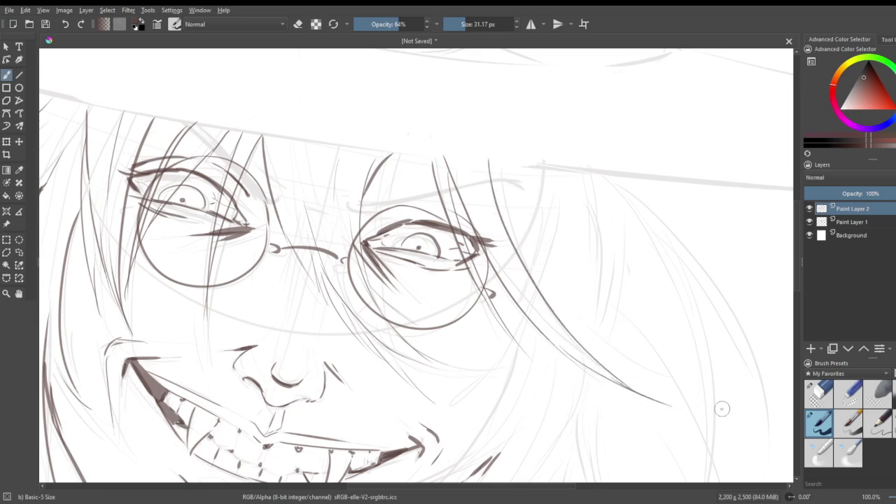
scroll(391, 130, down, 3)
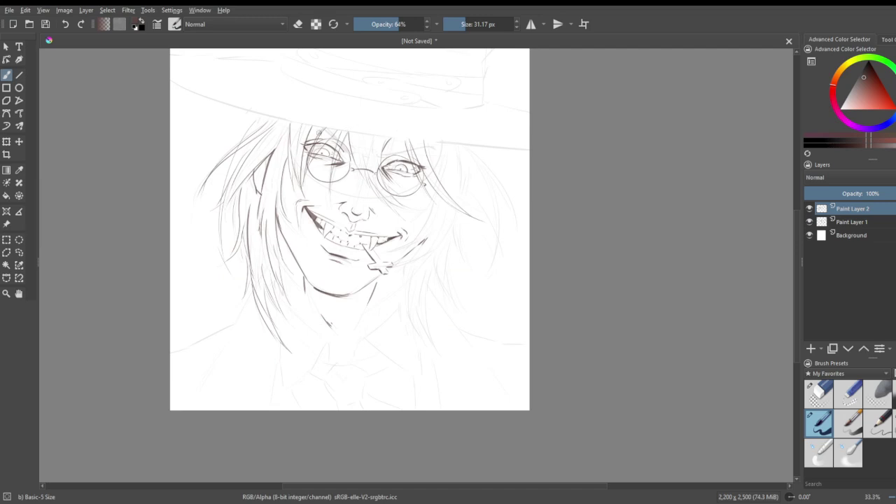
- Draw a long curved hair strand falling along the left cheek between the left lens and the existing side locks
key(plus)
key(plus)
key(plus)
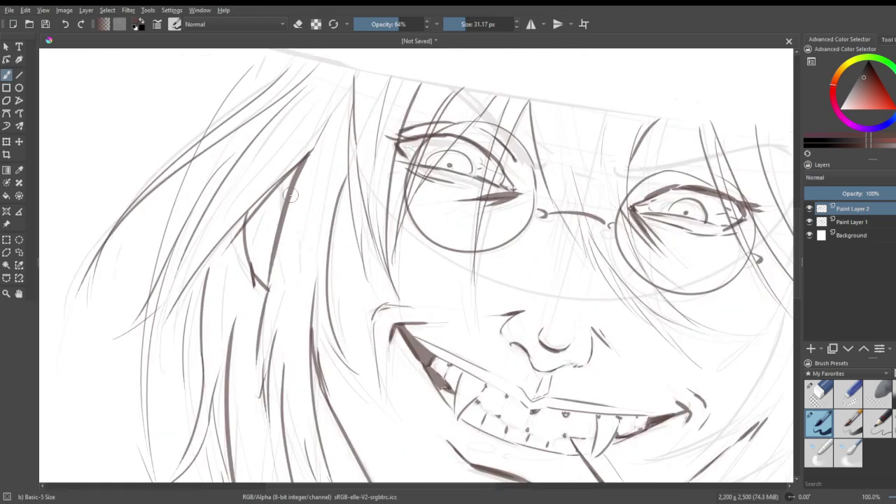
drag(324, 128, 317, 327)
key(ctrl+z)
drag(337, 114, 296, 369)
key(ctrl+z)
mouse_move(337, 132)
mouse_down()
mouse_move(315, 175)
mouse_move(367, 411)
mouse_up()
key(ctrl+z)
mouse_move(349, 117)
mouse_down()
mouse_move(316, 181)
mouse_move(350, 359)
mouse_up()
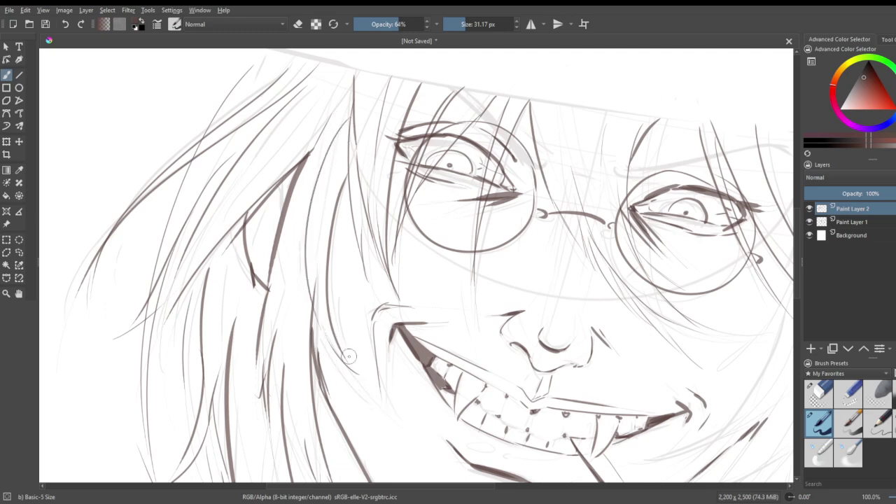
- Draw the curved outline of the right cheek below the lens, with a thin strand meeting its lower end
scroll(491, 147, down, 4)
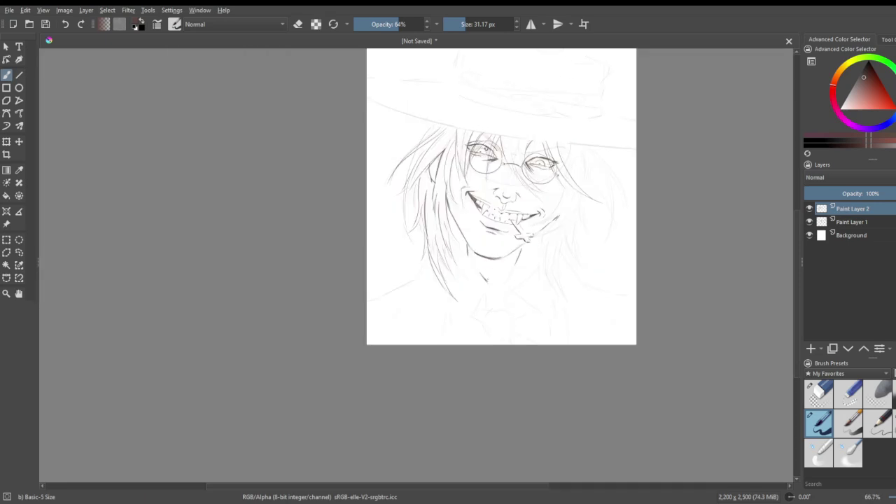
key(plus)
key(plus)
key(plus)
key(plus)
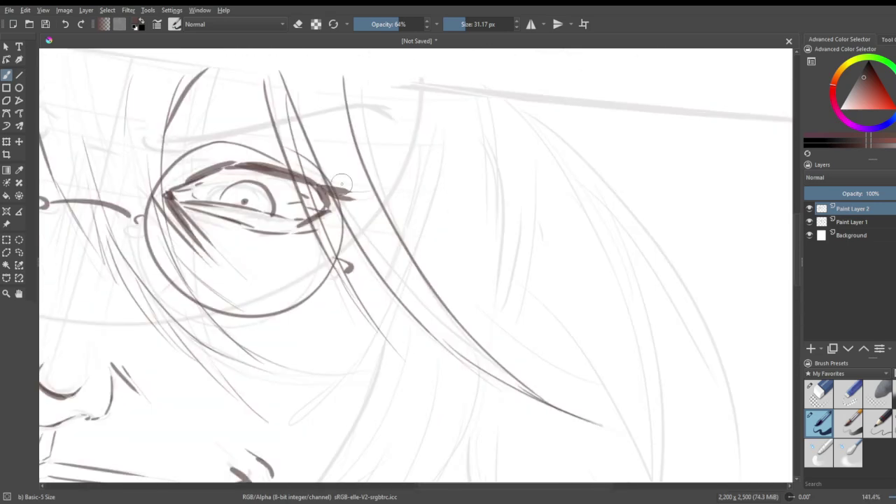
mouse_move(406, 94)
mouse_down()
mouse_move(408, 133)
mouse_move(393, 188)
mouse_up()
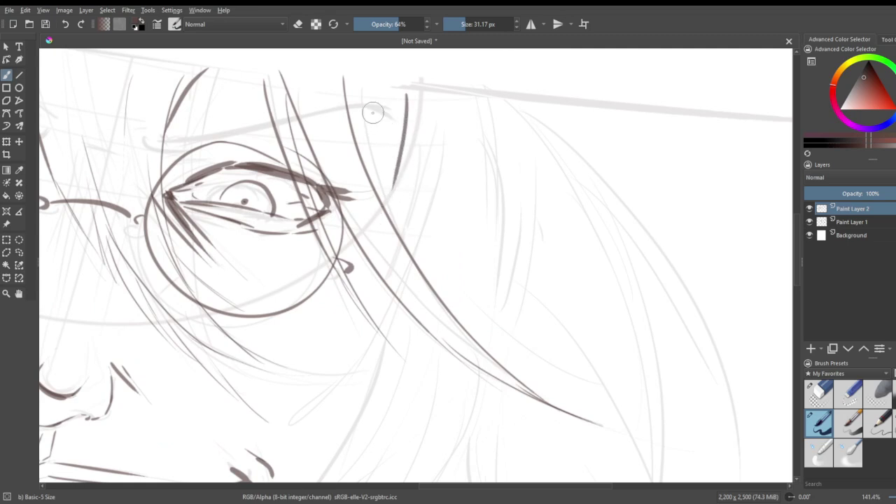
key(ctrl+z)
mouse_move(379, 287)
mouse_down()
mouse_move(289, 423)
mouse_move(365, 393)
mouse_up()
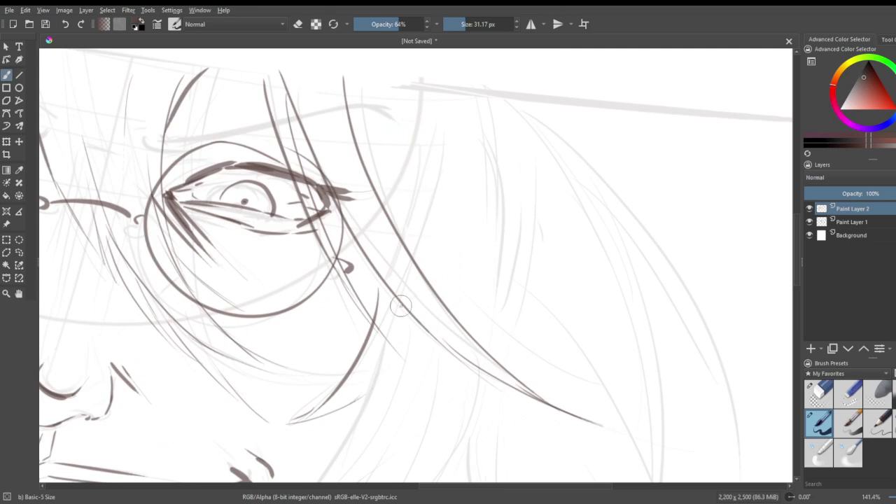
- Draw a short hair strand beside the right temple and a thin hat brim edge above it
drag(393, 204, 391, 100)
drag(341, 86, 422, 100)
key(ctrl+z)
drag(344, 81, 471, 108)
key(ctrl+z)
drag(343, 82, 479, 102)
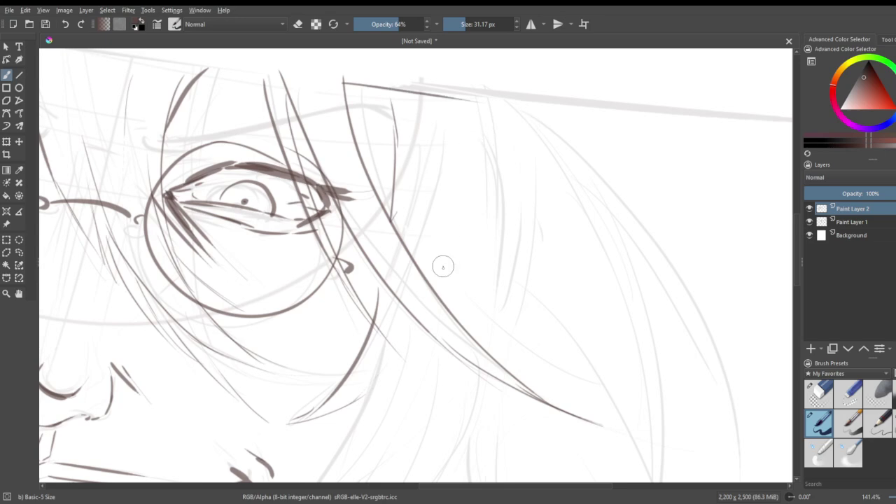
- Draw curved hair strands along the right cheek and jaw, plus strands above and below the long right lock
scroll(441, 260, down, 5)
scroll(388, 356, up, 2)
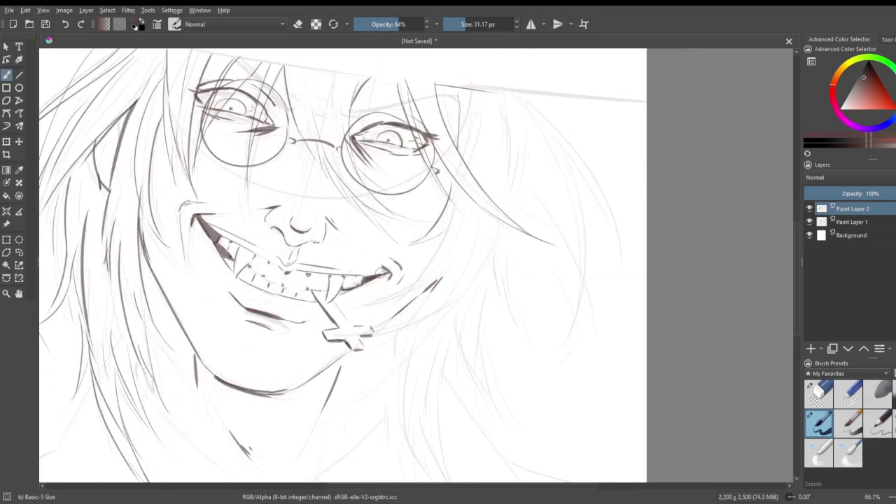
mouse_move(444, 224)
mouse_down()
mouse_move(423, 294)
mouse_move(372, 304)
mouse_up()
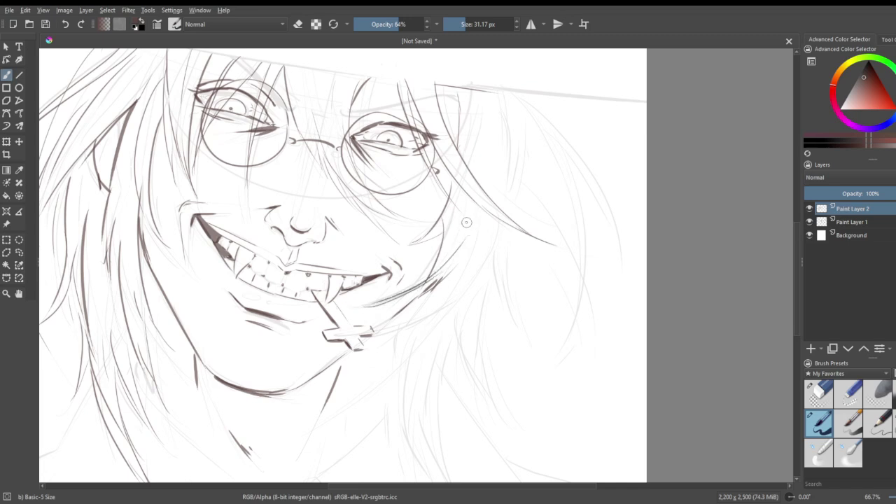
mouse_move(493, 179)
mouse_down()
mouse_move(512, 91)
mouse_move(510, 184)
mouse_up()
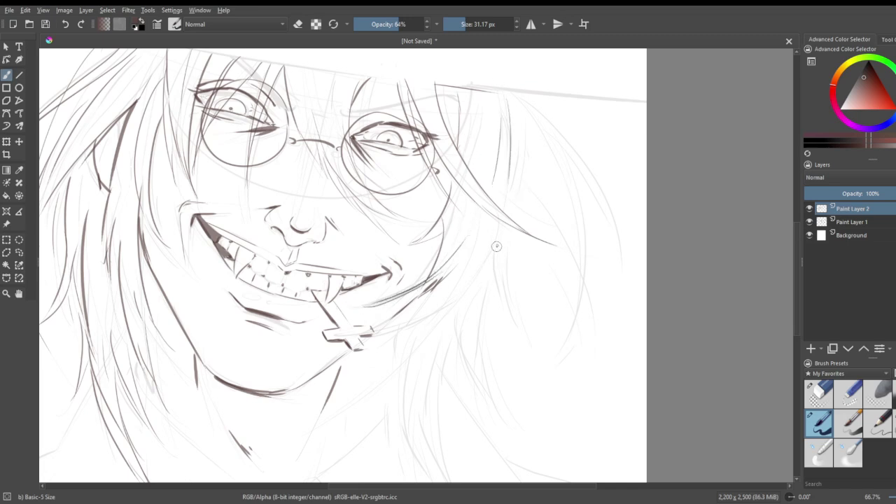
drag(502, 239, 525, 337)
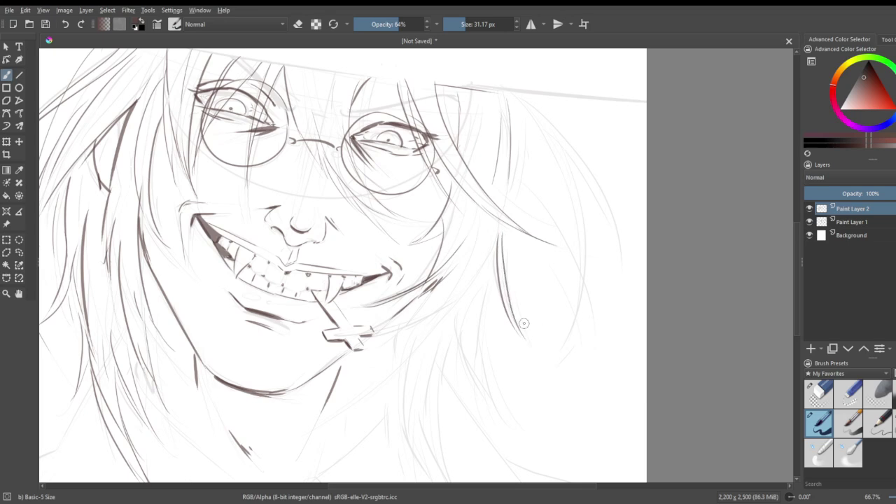
drag(423, 298, 365, 319)
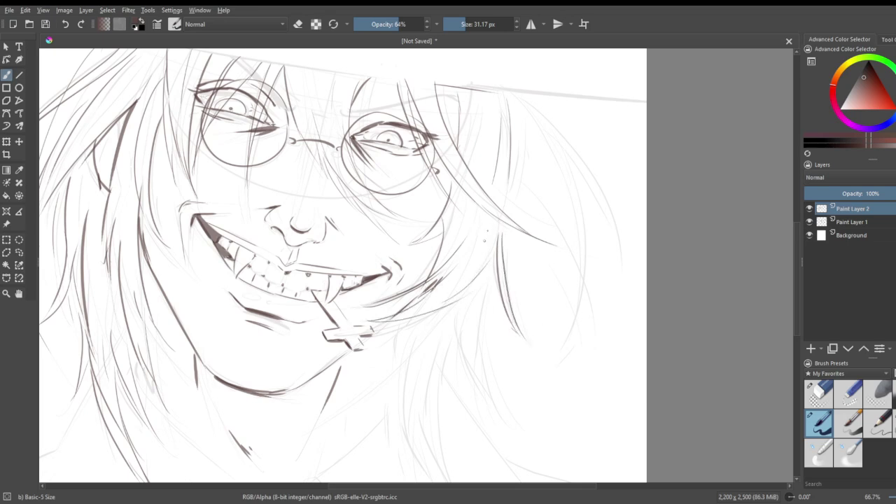
- Add short strands beneath the right brim and long tapering strands falling below the right jaw toward the shoulder
drag(479, 94, 484, 151)
drag(522, 107, 518, 190)
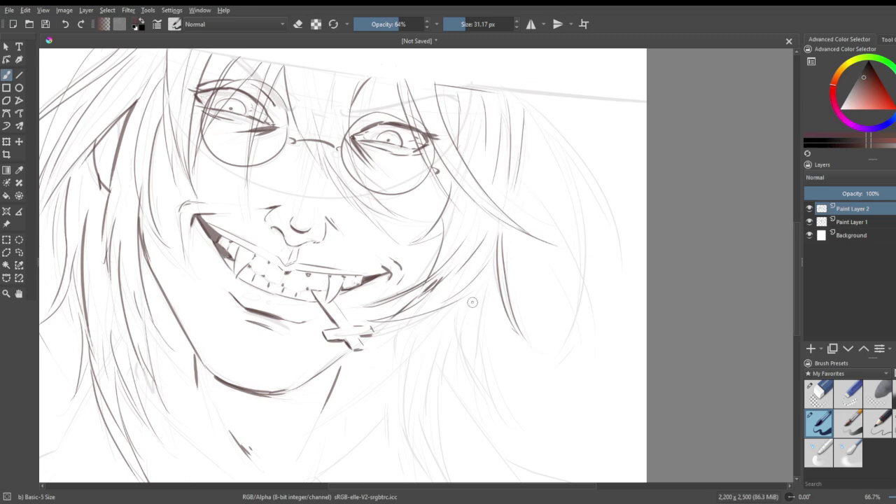
mouse_move(460, 302)
mouse_down()
mouse_move(498, 402)
mouse_move(533, 432)
mouse_up()
drag(491, 340, 526, 428)
drag(487, 348, 491, 289)
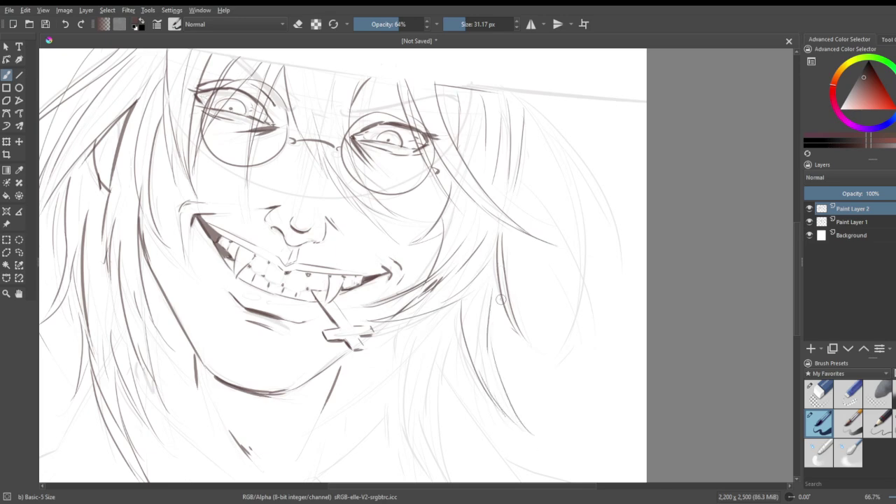
- Add light strokes on the nose bridge and draw the right eyebrow with a dark inner end and short outer end
scroll(467, 322, down, 3)
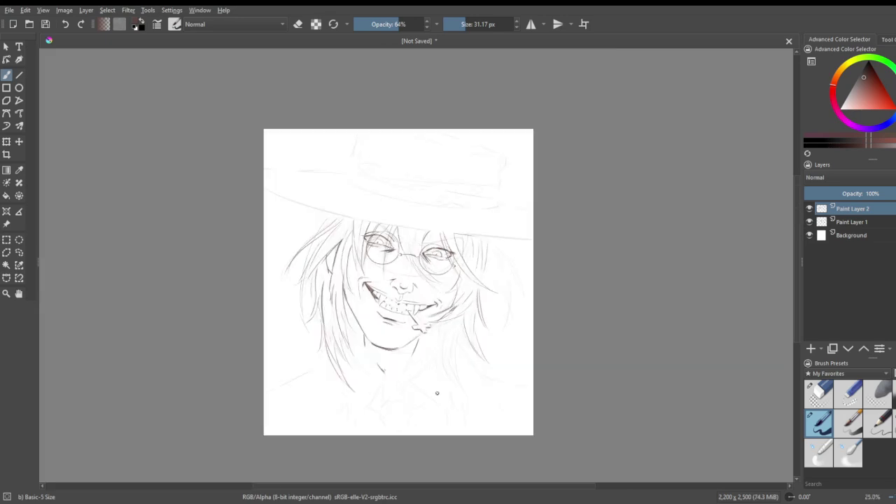
scroll(435, 396, up, 1)
scroll(429, 398, up, 3)
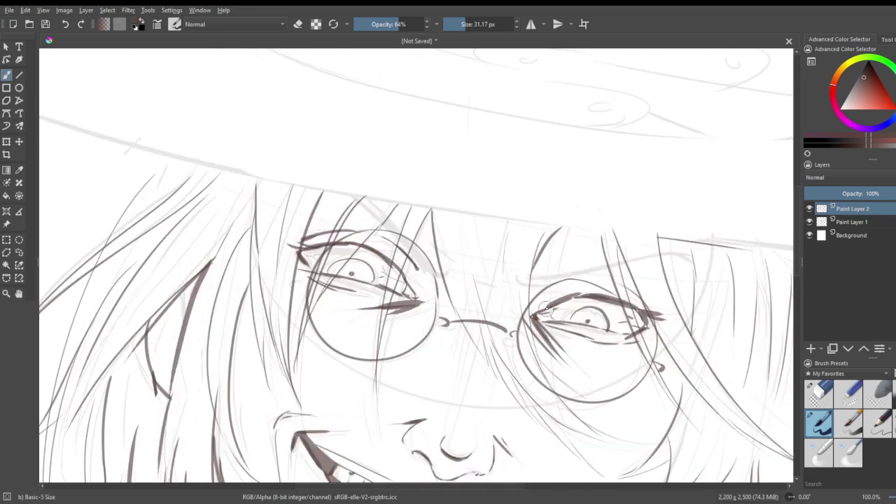
drag(458, 405, 466, 324)
drag(538, 280, 588, 266)
drag(539, 283, 679, 253)
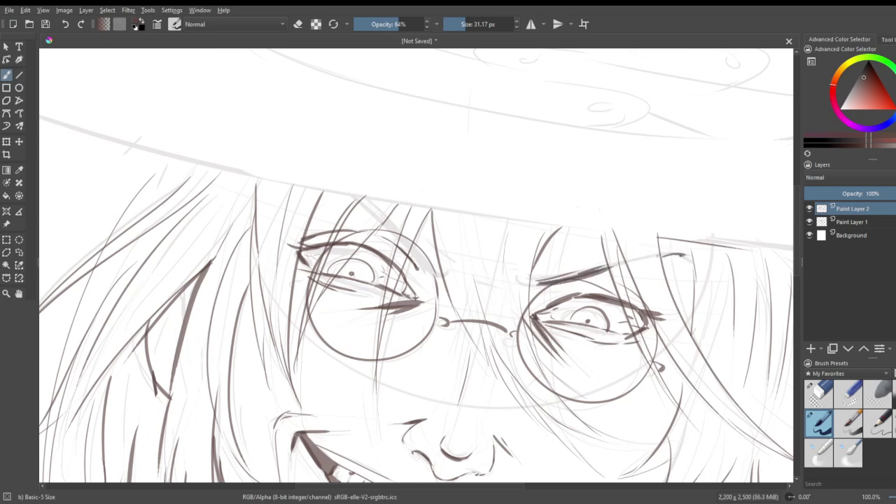
drag(529, 281, 576, 248)
drag(674, 260, 683, 261)
- Draw the steeply slanted left eyebrow up to the brim and add small frown creases between the brows
drag(410, 251, 435, 279)
drag(390, 231, 394, 237)
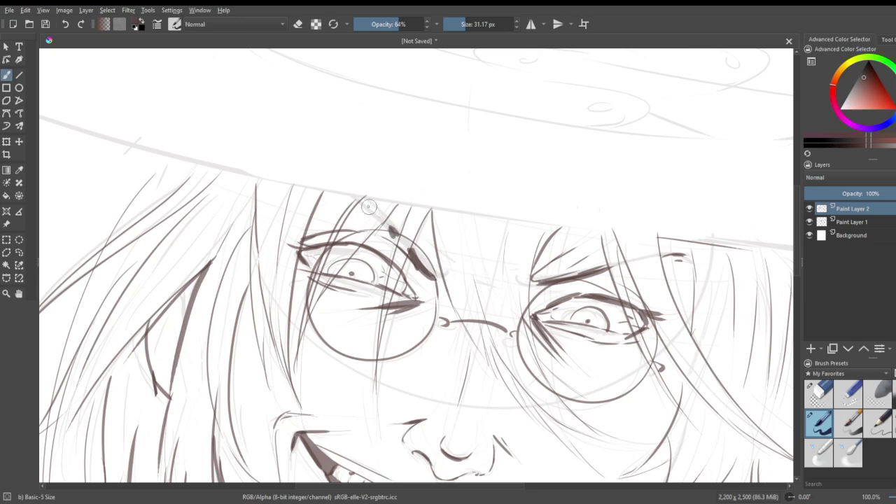
mouse_move(330, 192)
mouse_down()
mouse_move(360, 206)
mouse_move(428, 270)
mouse_move(465, 249)
mouse_up()
mouse_move(490, 286)
mouse_down()
mouse_move(502, 290)
mouse_move(496, 274)
mouse_up()
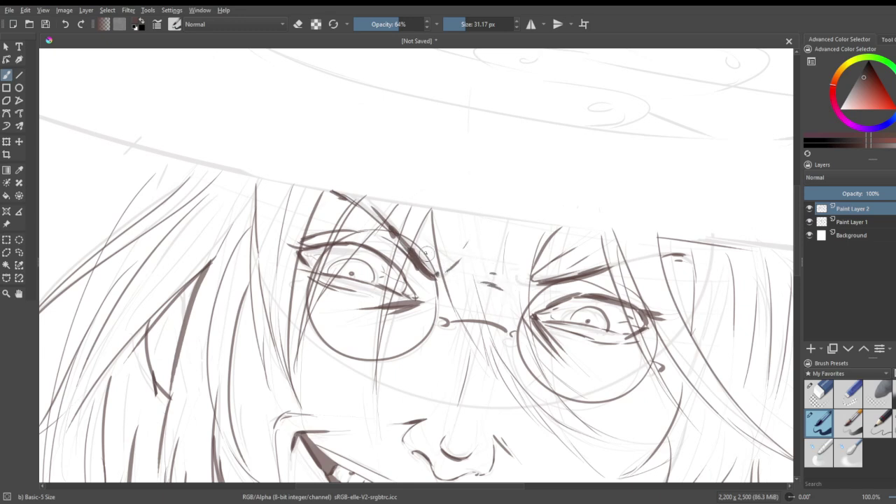
- Thicken and darken both eyebrows with overlapping strokes along their length
mouse_move(371, 210)
mouse_down()
mouse_move(410, 259)
mouse_move(399, 231)
mouse_up()
drag(357, 189, 410, 241)
drag(532, 279, 608, 266)
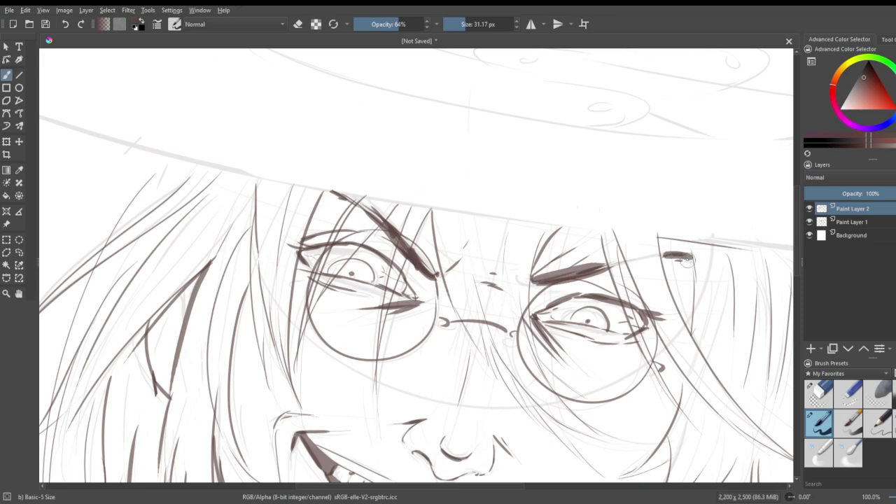
- Draw the left shirt collar flap with a curved pointed tip, a round button near the tip and a short upper back edge
scroll(597, 248, down, 4)
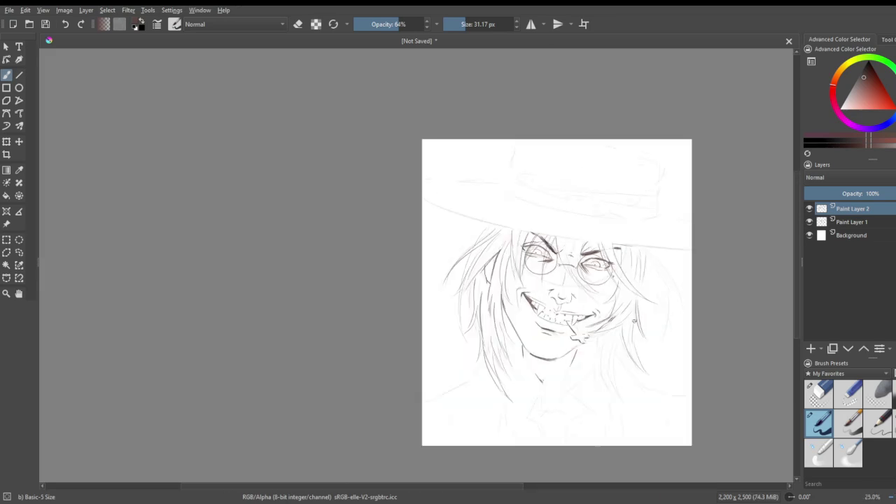
scroll(614, 393, up, 4)
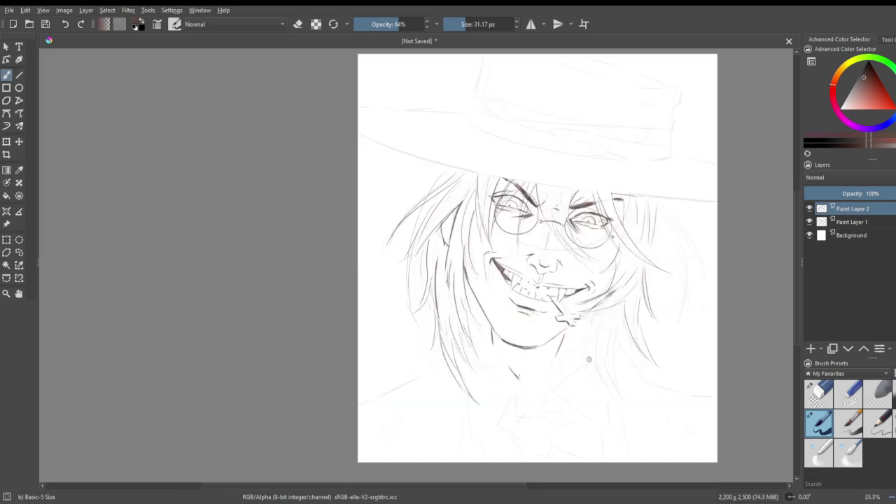
scroll(525, 296, down, 2)
scroll(536, 318, down, 3)
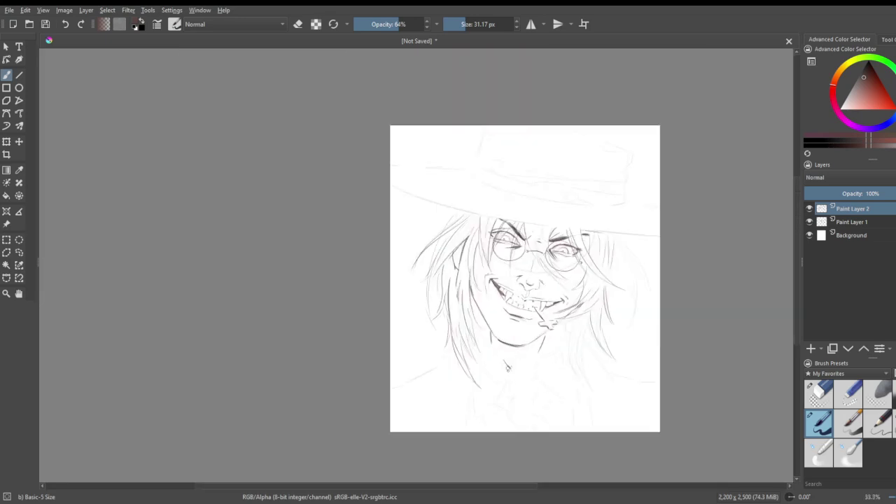
scroll(604, 345, up, 4)
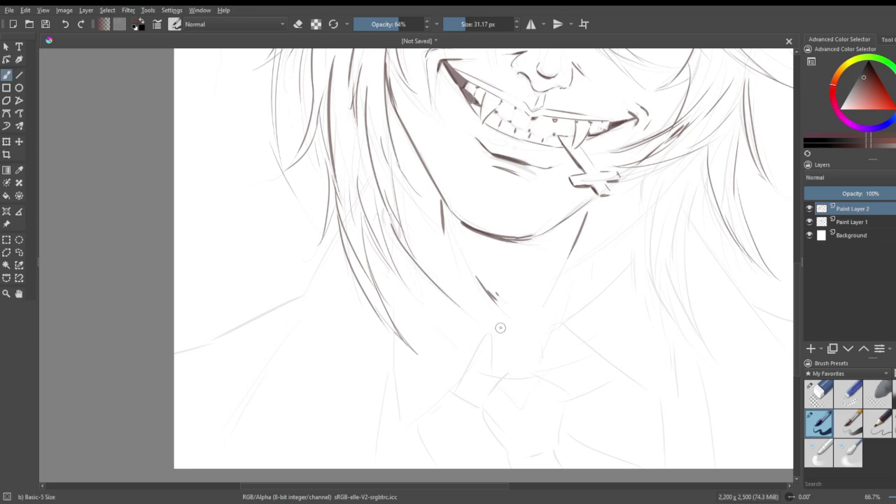
mouse_move(489, 332)
mouse_down()
mouse_move(493, 368)
mouse_move(401, 427)
mouse_up()
key(ctrl+z)
drag(393, 376, 395, 422)
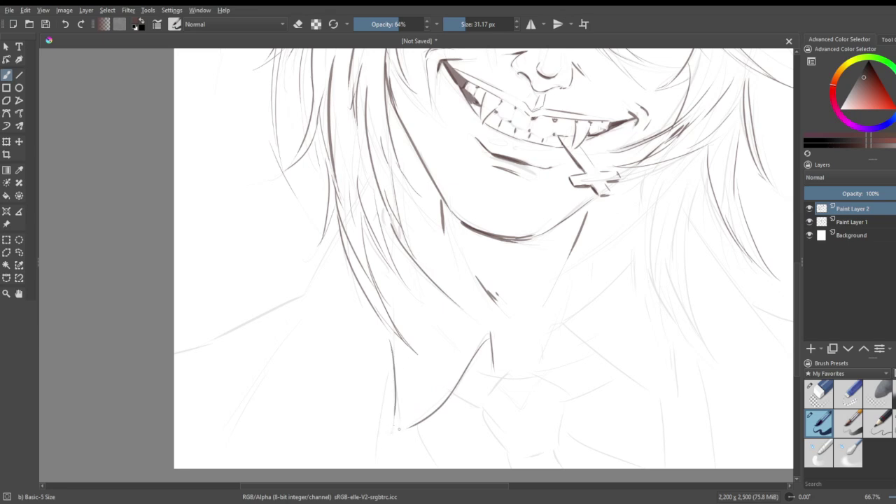
drag(416, 379, 418, 385)
drag(392, 276, 393, 308)
- Draw the right shirt collar flap with its inner neck edge, round button, tip and upper fold line rising toward the hair
drag(538, 373, 551, 326)
key(ctrl+z)
mouse_move(536, 370)
mouse_down()
mouse_move(550, 324)
mouse_move(593, 350)
mouse_up()
mouse_move(662, 407)
mouse_down()
mouse_move(690, 382)
mouse_move(674, 343)
mouse_move(657, 378)
mouse_move(676, 381)
mouse_up()
key(ctrl+z)
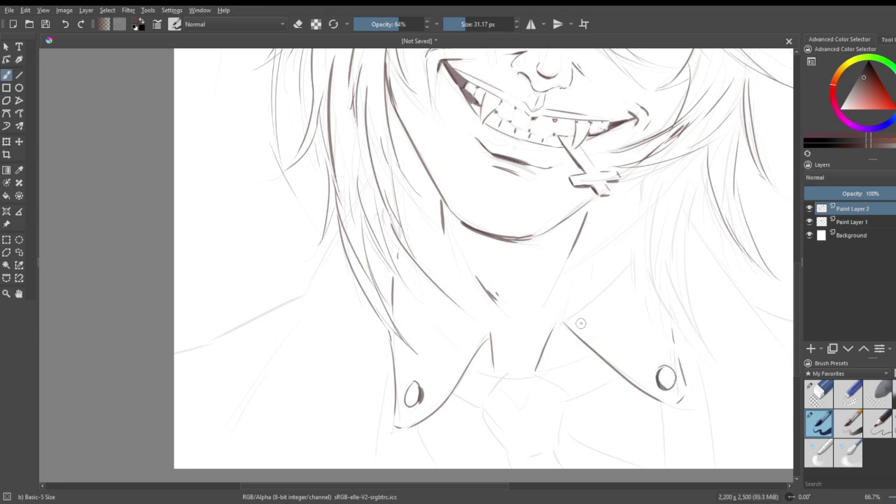
drag(564, 319, 625, 270)
- Draw long curved hair strands falling from below the right jaw and tapering over the right collar
drag(659, 167, 633, 285)
drag(656, 186, 638, 283)
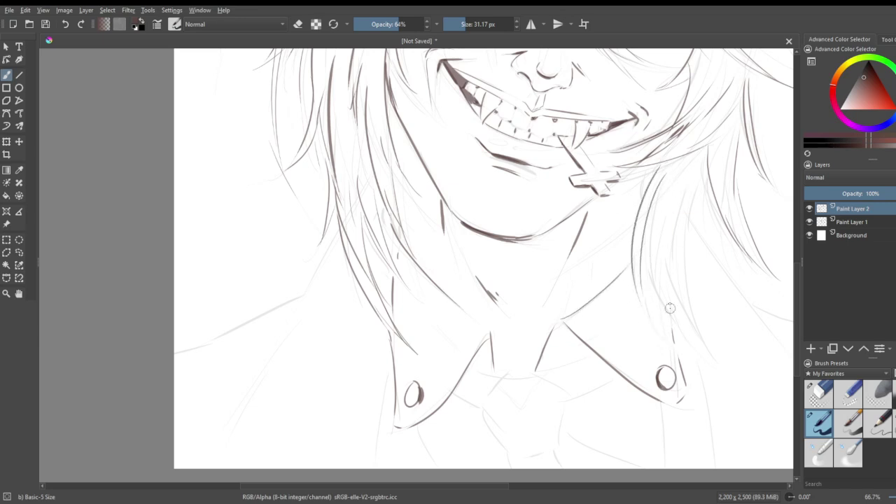
drag(647, 237, 691, 357)
drag(664, 297, 702, 363)
mouse_move(692, 327)
mouse_down()
mouse_move(724, 371)
mouse_move(677, 253)
mouse_up()
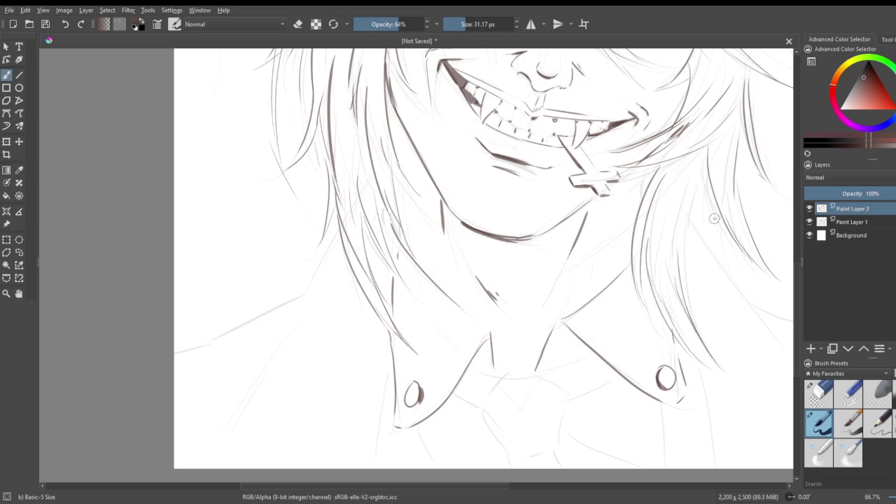
- Fill the lock above the right collar with more long strands on its outer side and short curved ones beside the neck
drag(697, 218, 708, 319)
mouse_move(712, 261)
mouse_down()
mouse_move(698, 182)
mouse_move(685, 283)
mouse_up()
key(ctrl+z)
drag(710, 181, 691, 293)
drag(633, 175, 616, 262)
drag(646, 174, 620, 250)
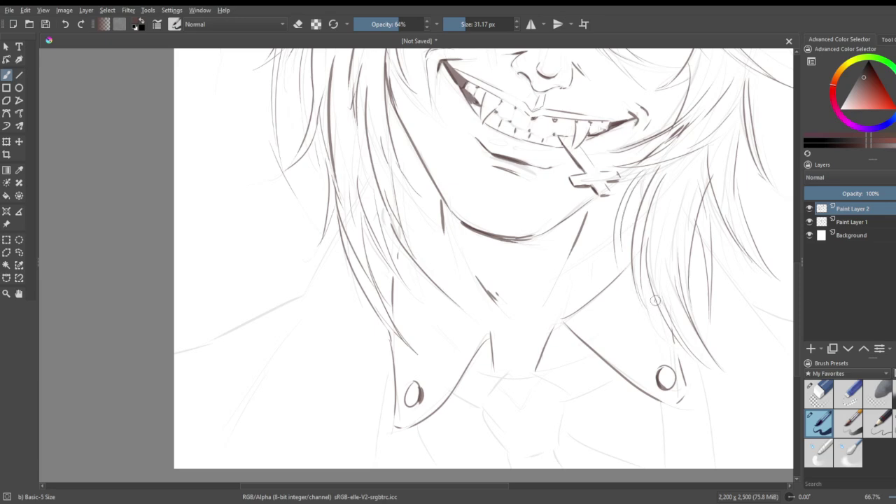
key(ctrl+z)
drag(653, 172, 615, 270)
- Draw the long outer hair strands arching from under the right brim and curving back inward beside the cheek
scroll(614, 145, down, 4)
key(plus)
key(plus)
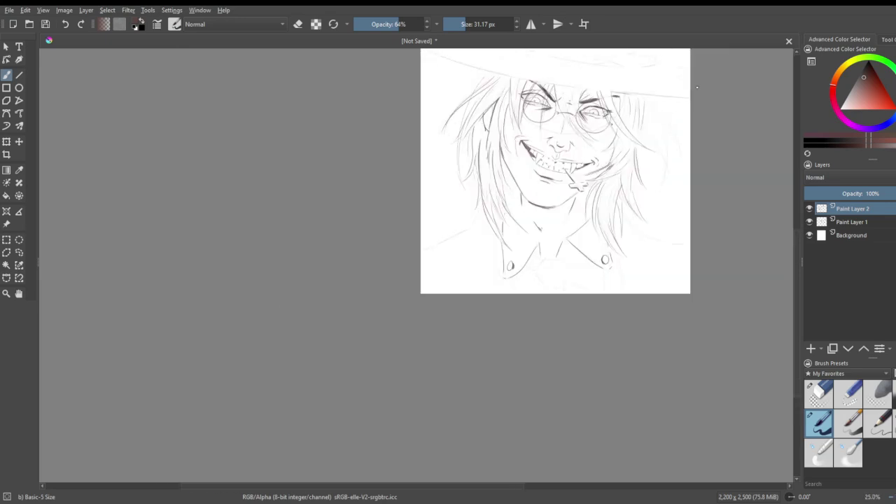
key(plus)
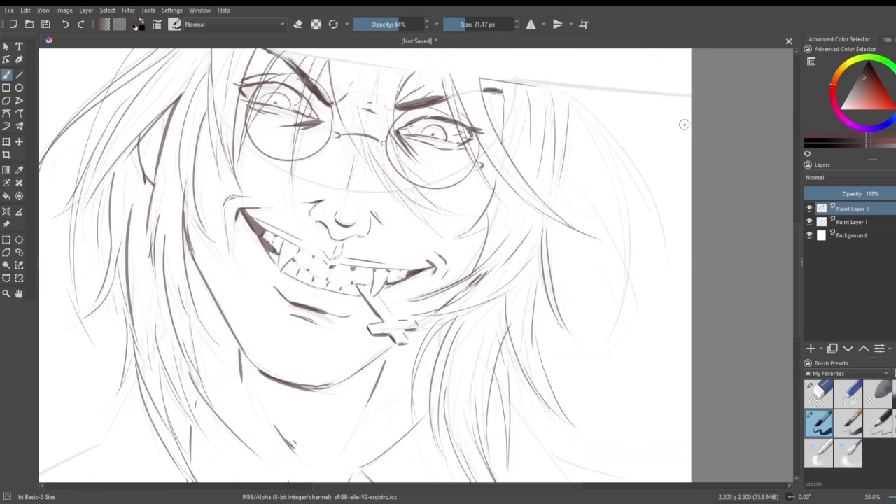
mouse_move(578, 114)
mouse_down()
mouse_move(582, 242)
mouse_move(553, 330)
mouse_up()
drag(619, 250, 608, 327)
key(ctrl+z)
drag(569, 103, 610, 325)
drag(578, 98, 614, 306)
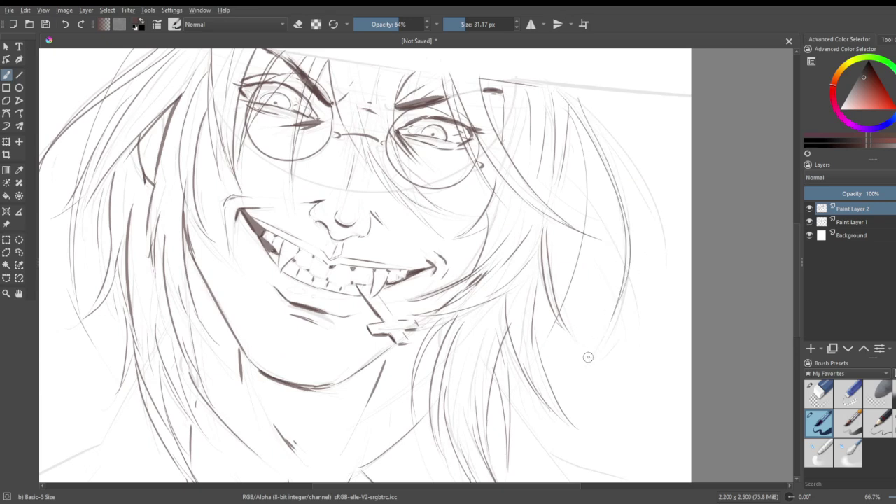
mouse_move(562, 91)
mouse_down()
mouse_move(607, 130)
mouse_move(670, 235)
mouse_move(606, 136)
mouse_move(661, 203)
mouse_up()
key(ctrl+z)
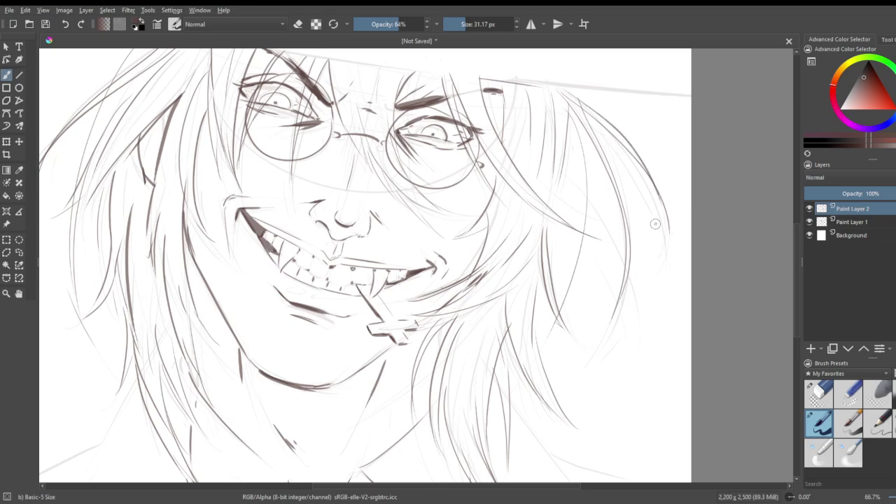
- Draw inner strands under the right brim and sweep thin curved strands across the hair beside the right jaw
drag(576, 118, 582, 241)
key(ctrl+z)
mouse_move(571, 118)
mouse_down()
mouse_move(575, 245)
mouse_move(548, 323)
mouse_up()
key(ctrl+z)
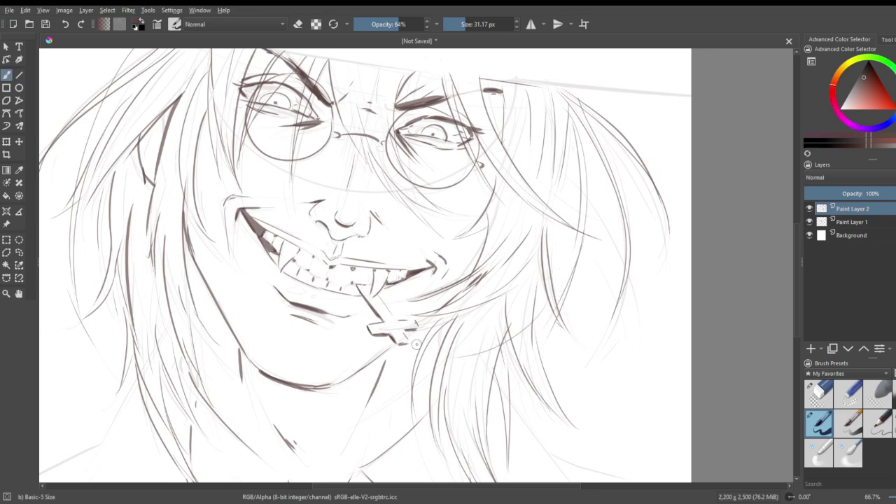
drag(564, 303, 567, 299)
key(ctrl+z)
mouse_move(517, 335)
mouse_down()
mouse_move(424, 350)
mouse_move(504, 340)
mouse_up()
key(ctrl+z)
key(ctrl+z)
drag(445, 356, 533, 315)
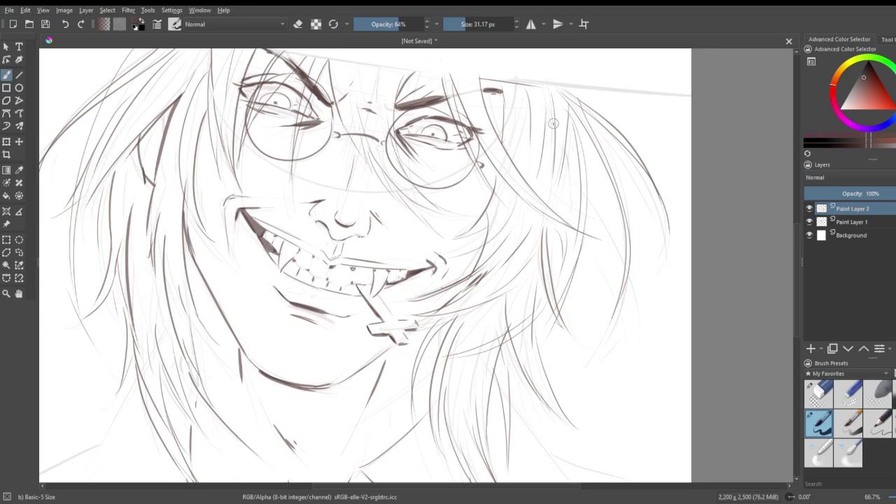
- Add thin filler strands and tapering tips within the hair to the right of the face
mouse_move(545, 303)
mouse_down()
mouse_move(585, 370)
mouse_move(566, 332)
mouse_up()
drag(616, 376, 583, 368)
drag(557, 278, 561, 237)
drag(559, 200, 558, 152)
- Add thin strands curving down and outward across the hair to the left of the jaw
scroll(521, 157, down, 5)
scroll(299, 350, up, 4)
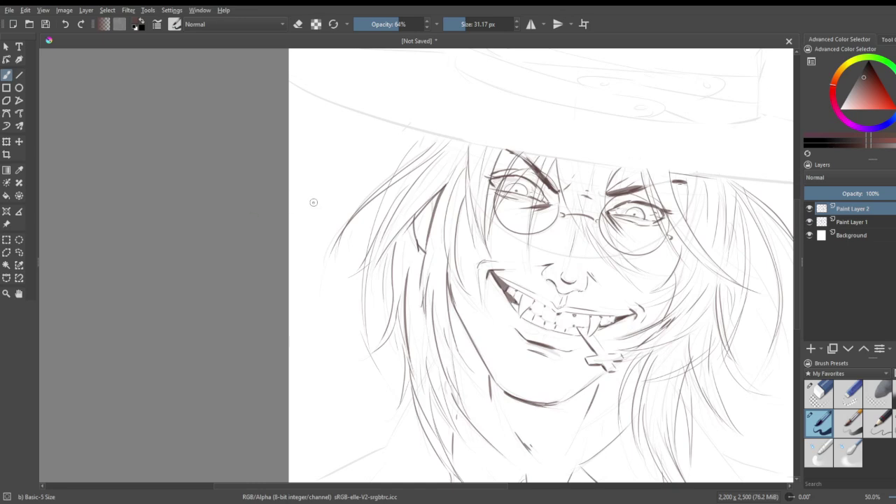
mouse_move(432, 287)
mouse_down()
mouse_move(430, 307)
mouse_move(381, 377)
mouse_up()
mouse_move(431, 304)
mouse_down()
mouse_move(417, 345)
mouse_move(393, 371)
mouse_up()
scroll(477, 326, down, 3)
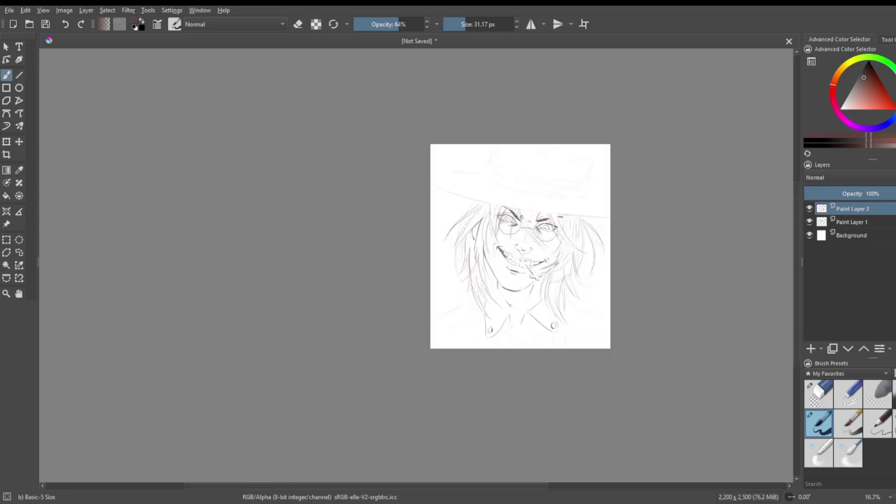
- Outline the angular tie knot between the collar flaps, adding two curved inner creases and the start of the tie below it
scroll(521, 215, up, 5)
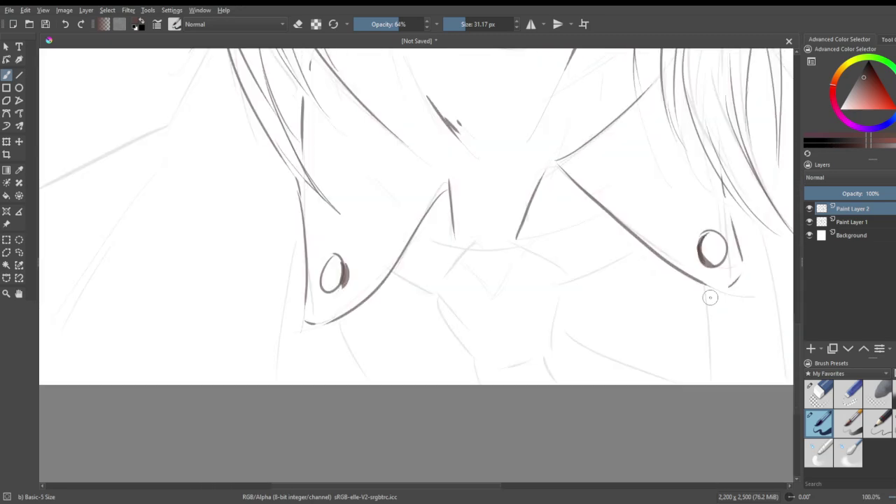
mouse_move(516, 238)
mouse_down()
mouse_move(463, 244)
mouse_move(418, 306)
mouse_move(437, 287)
mouse_move(449, 327)
mouse_move(496, 381)
mouse_move(479, 361)
mouse_move(487, 373)
mouse_move(558, 355)
mouse_move(543, 360)
mouse_move(571, 272)
mouse_move(569, 289)
mouse_move(518, 241)
mouse_up()
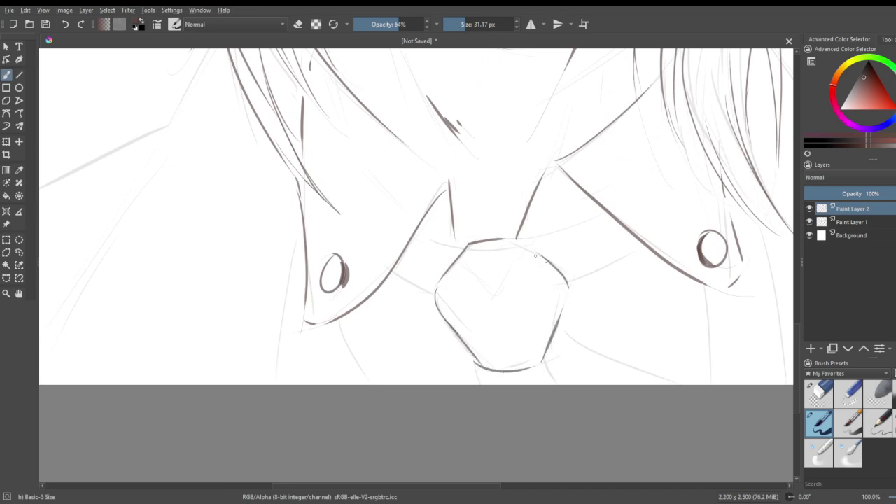
drag(441, 306, 494, 320)
drag(549, 298, 522, 320)
drag(479, 365, 469, 383)
drag(546, 363, 557, 384)
- Draw the tie band running from both sides of the knot under the collar flaps, with small fold lines
mouse_move(425, 221)
mouse_down()
mouse_move(468, 253)
mouse_move(430, 225)
mouse_up()
key(ctrl+z)
drag(395, 274, 429, 298)
drag(519, 242, 582, 216)
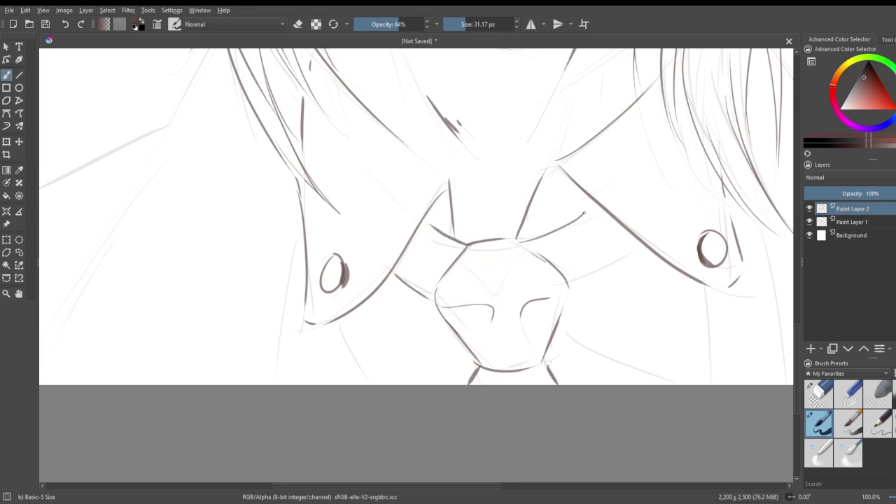
drag(569, 293, 645, 248)
mouse_move(530, 251)
mouse_down()
mouse_move(569, 262)
mouse_move(579, 236)
mouse_up()
drag(572, 267, 586, 267)
mouse_move(466, 245)
mouse_down()
mouse_move(437, 244)
mouse_move(436, 268)
mouse_up()
- Draw the inner and outer clothing edges running down from both collar flaps to the canvas's lower edge
drag(336, 319, 355, 384)
drag(299, 216, 284, 384)
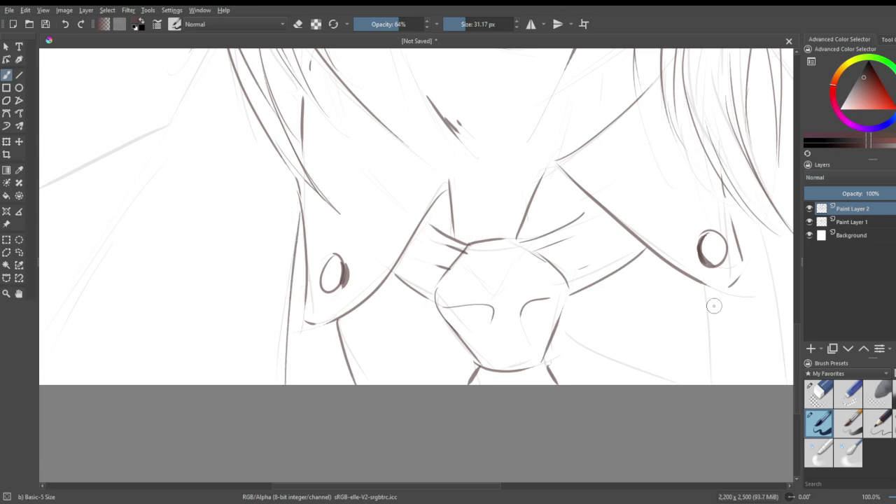
drag(710, 291, 702, 384)
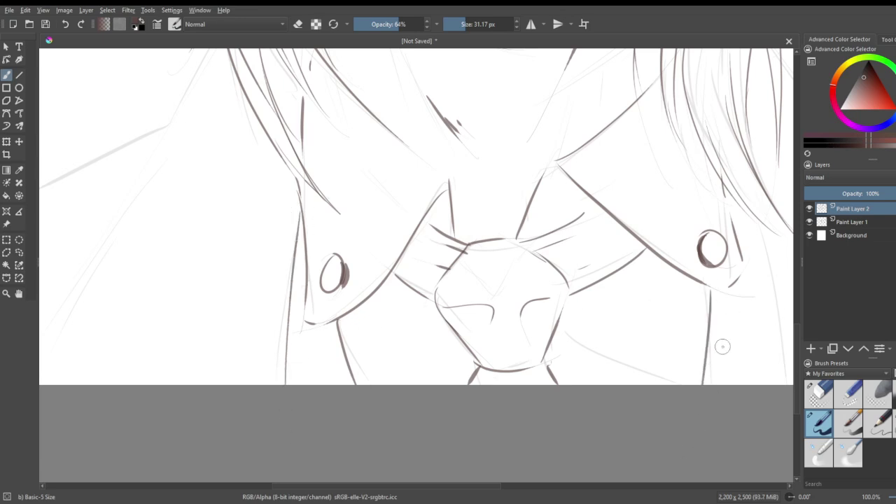
scroll(439, 216, down, 3)
scroll(510, 173, up, 2)
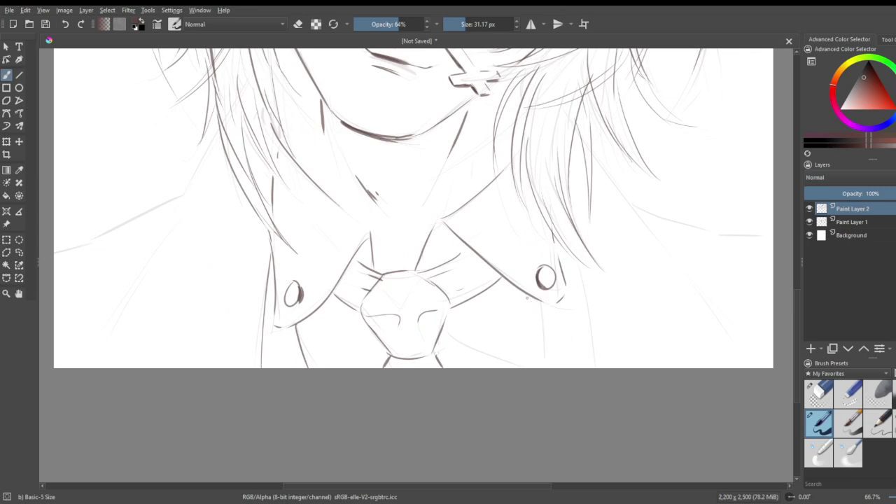
drag(519, 417, 521, 424)
key(ctrl+z)
drag(531, 294, 525, 439)
drag(581, 269, 596, 400)
key(ctrl+z)
drag(582, 262, 599, 394)
- Draw the long diagonal coat lapel edges on both sides and the left shoulder line sloping out to the canvas edge
drag(597, 150, 749, 368)
drag(215, 136, 91, 366)
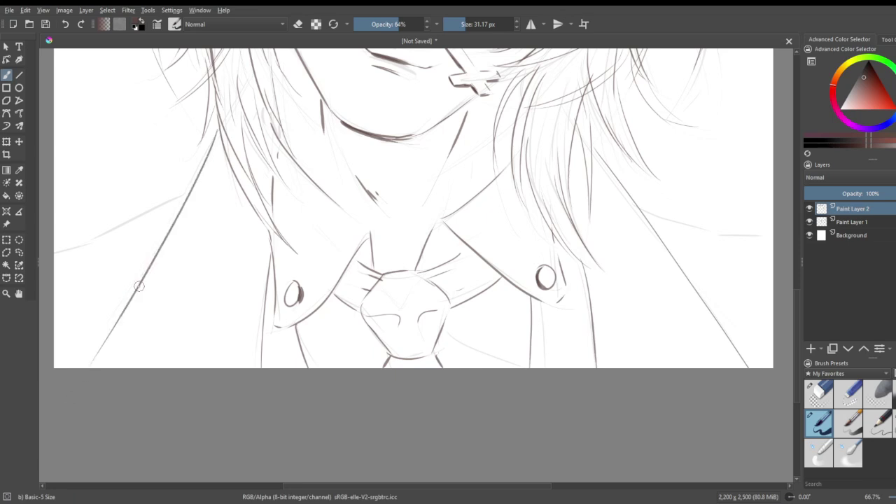
drag(192, 184, 83, 231)
key(ctrl+z)
drag(191, 191, 56, 250)
- Draw the right shoulder line sloping gently from the coat lapel down to the canvas edge, redoing the stroke until it is smooth
mouse_move(647, 212)
mouse_down()
mouse_move(690, 228)
mouse_move(773, 236)
mouse_up()
key(ctrl+z)
mouse_move(638, 209)
mouse_down()
mouse_move(724, 245)
mouse_move(804, 255)
mouse_move(770, 253)
mouse_up()
key(ctrl+z)
drag(637, 209, 729, 236)
drag(793, 238, 755, 239)
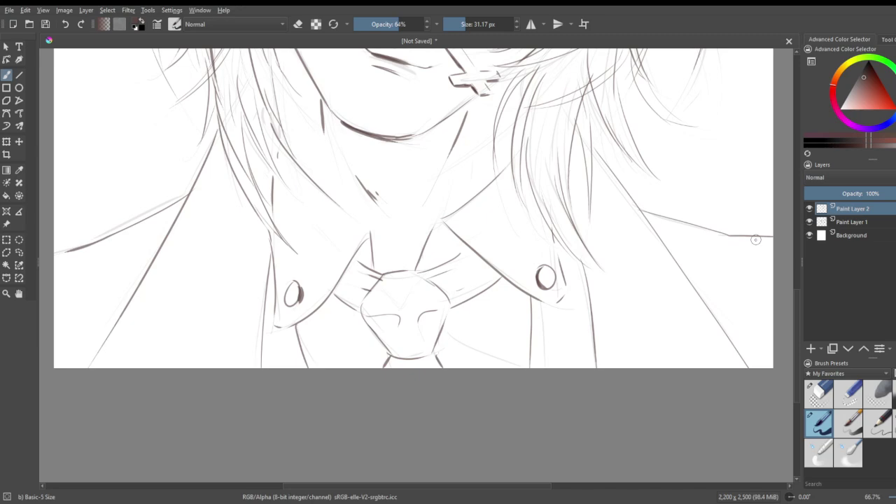
scroll(553, 232, down, 4)
scroll(569, 109, up, 2)
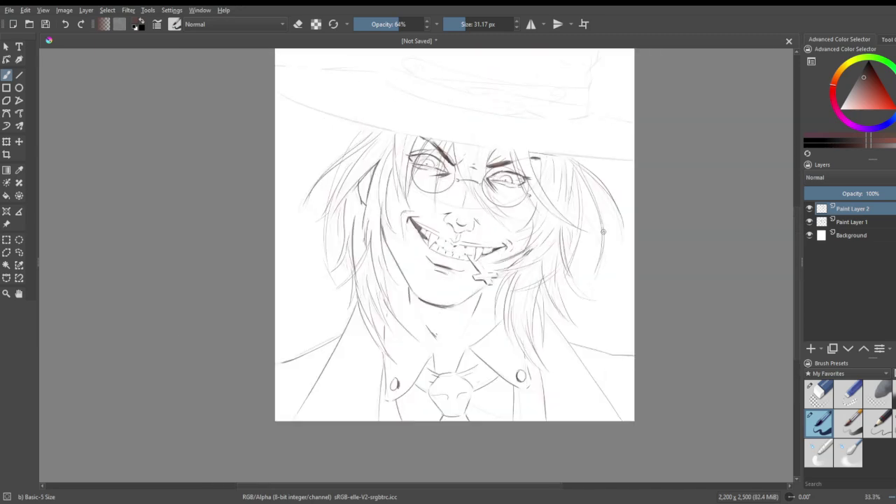
key(equal)
key(equal)
key(ctrl+z)
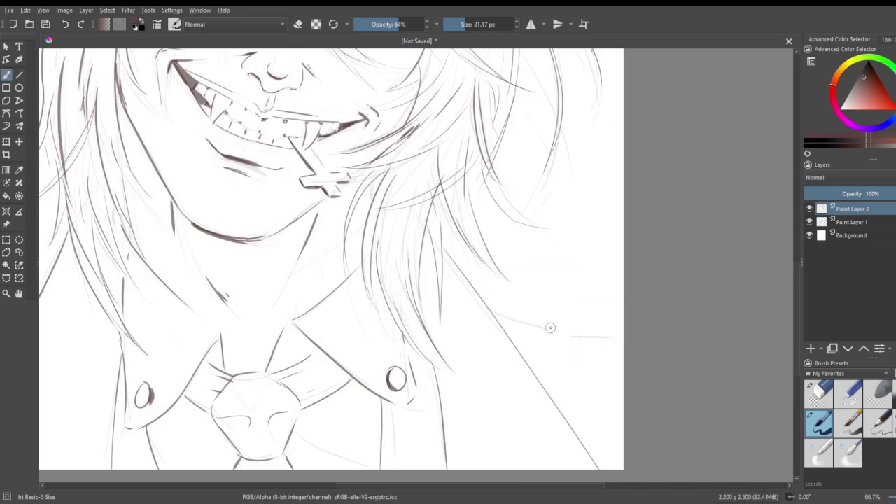
drag(494, 314, 648, 364)
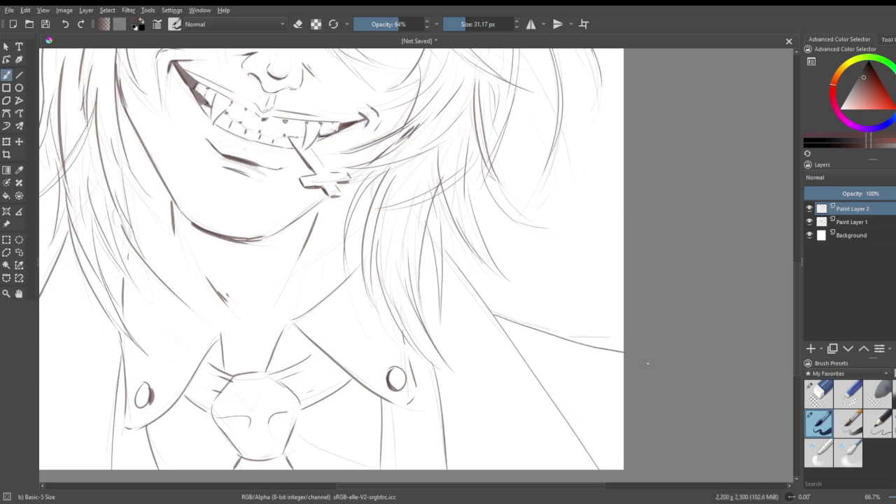
- Trace the hat brim's lower edge as one long clean curve across the full canvas width, redoing the stroke until it fits the sketch
key(minus)
key(minus)
key(minus)
key(minus)
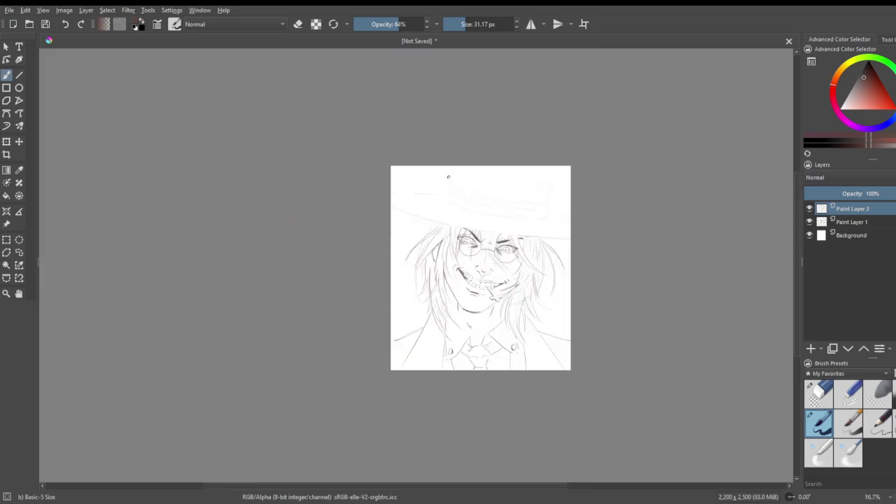
key(plus)
key(plus)
key(plus)
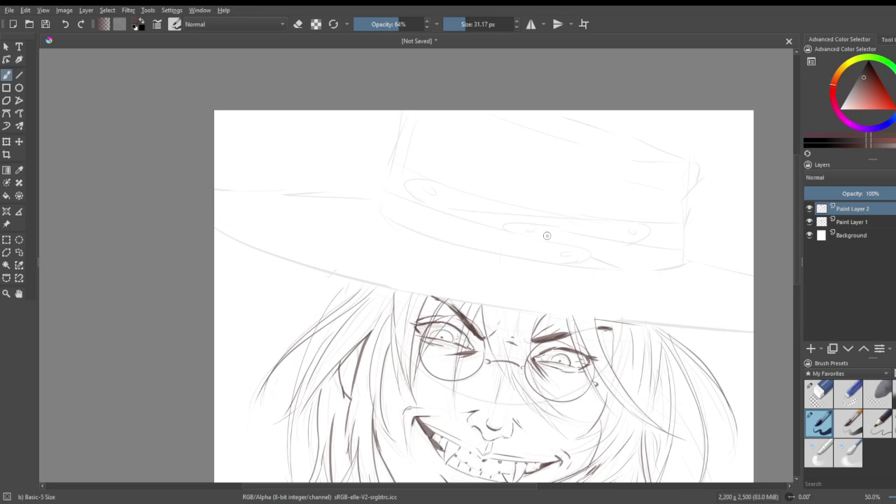
mouse_move(213, 227)
mouse_down()
mouse_move(300, 270)
mouse_move(754, 330)
mouse_up()
key(ctrl+z)
drag(214, 228, 753, 329)
key(ctrl+z)
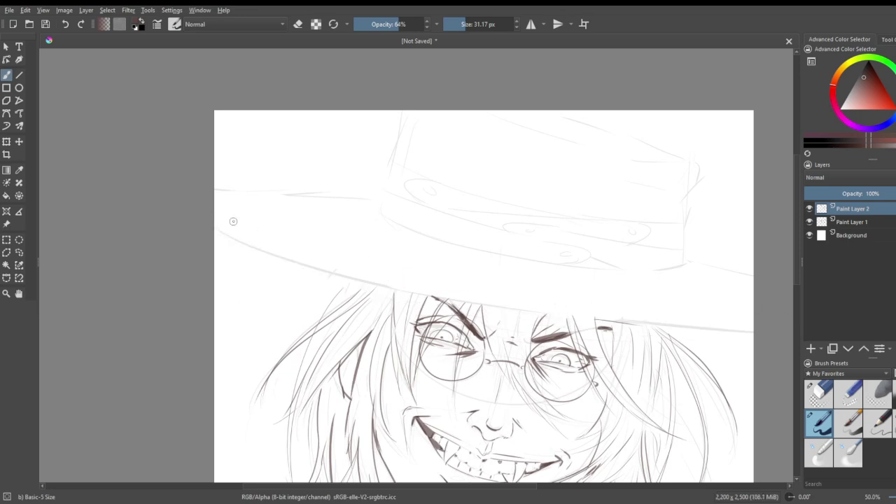
mouse_move(215, 228)
mouse_down()
mouse_move(395, 301)
mouse_move(753, 330)
mouse_up()
key(ctrl+z)
drag(215, 227, 753, 330)
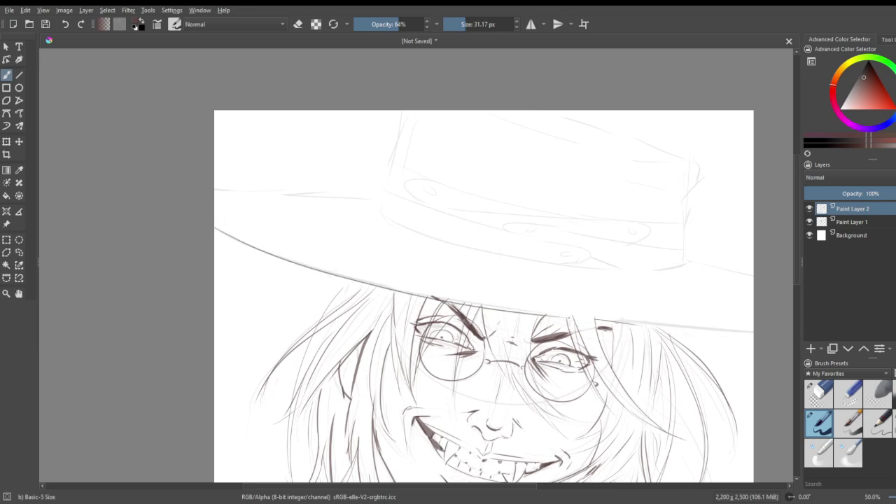
- Trace the brim's upper edge on both sides of the crown, plus the crown's left side and curved base
drag(771, 280, 691, 259)
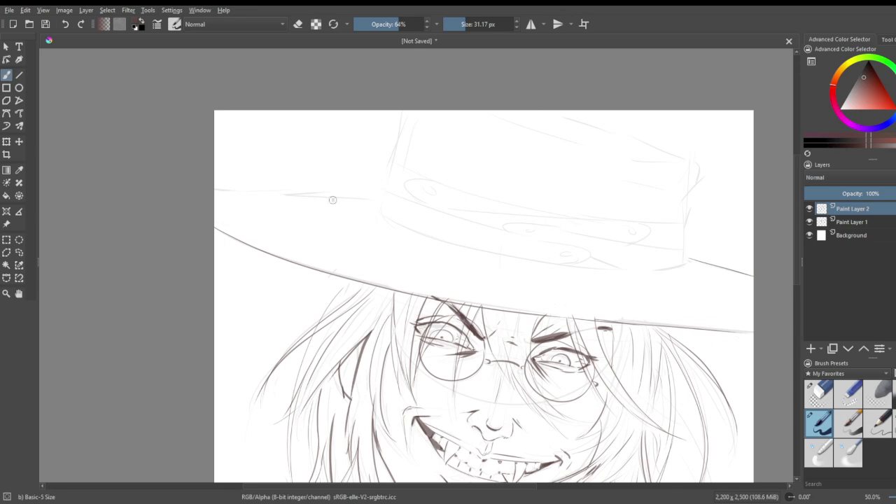
mouse_move(378, 199)
mouse_down()
mouse_move(153, 182)
mouse_move(219, 165)
mouse_move(215, 187)
mouse_up()
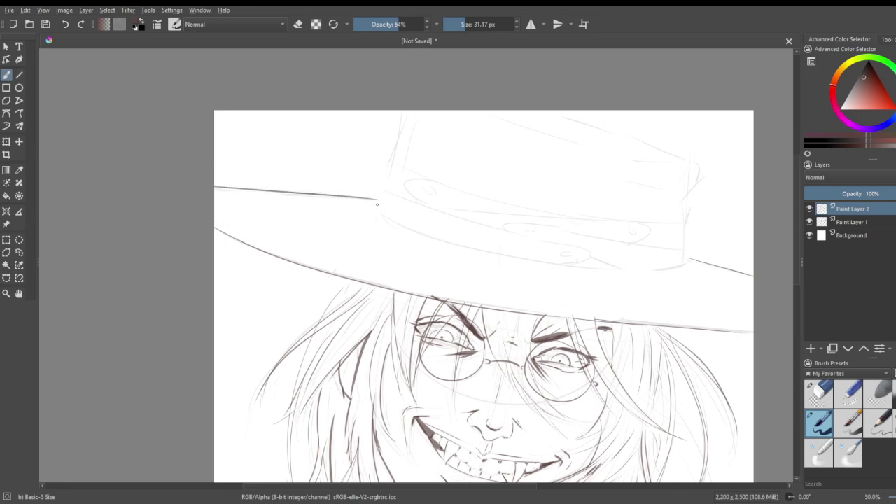
mouse_move(403, 112)
mouse_down()
mouse_move(378, 214)
mouse_move(392, 194)
mouse_move(465, 254)
mouse_move(656, 280)
mouse_up()
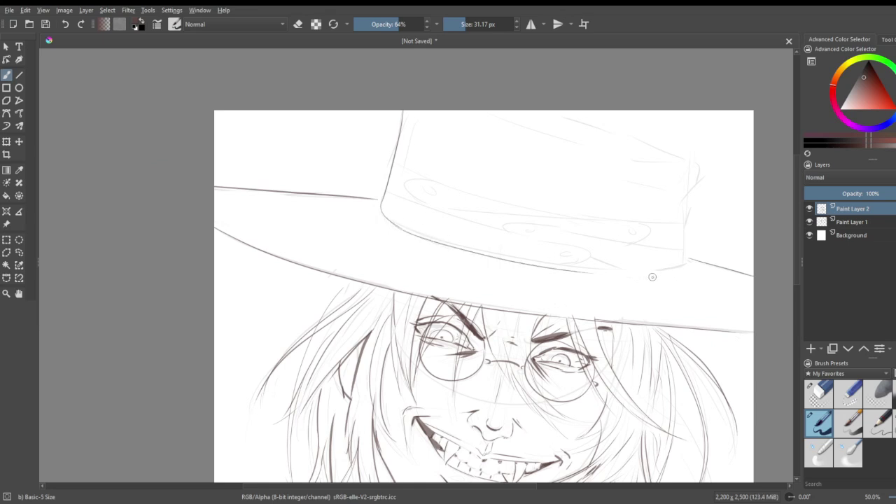
- Trace the hat crown's right side and dented top edge, then its upper outline and inner crease, redoing the outline until it fits the sketch
drag(686, 265, 688, 222)
drag(698, 172, 559, 137)
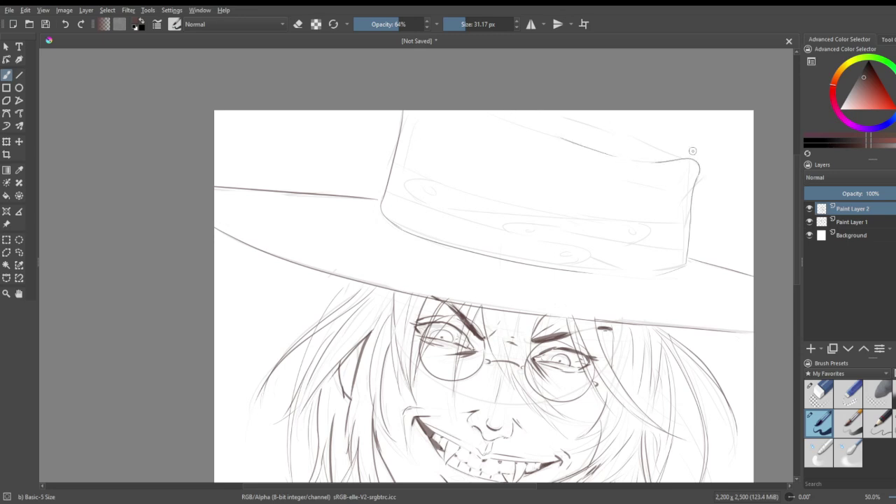
drag(674, 158, 568, 112)
key(ctrl+z)
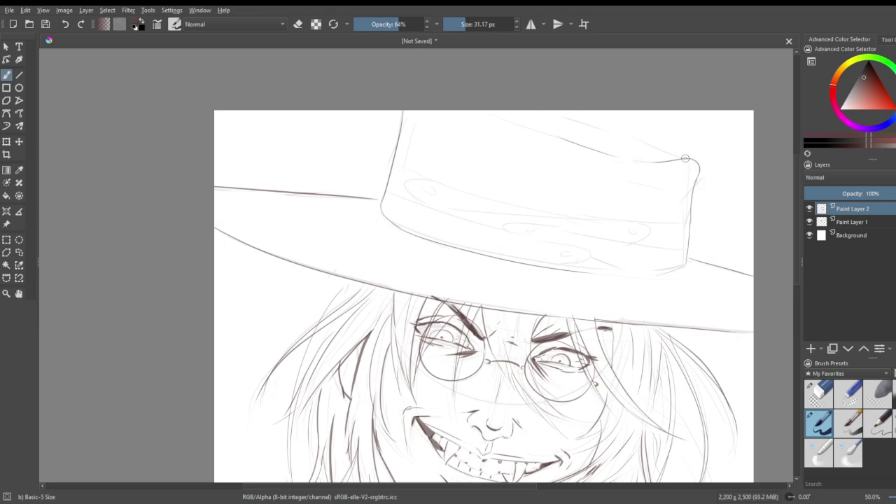
mouse_move(692, 161)
mouse_down()
mouse_move(662, 133)
mouse_move(585, 111)
mouse_up()
key(ctrl+z)
drag(693, 159, 592, 110)
drag(662, 152, 606, 144)
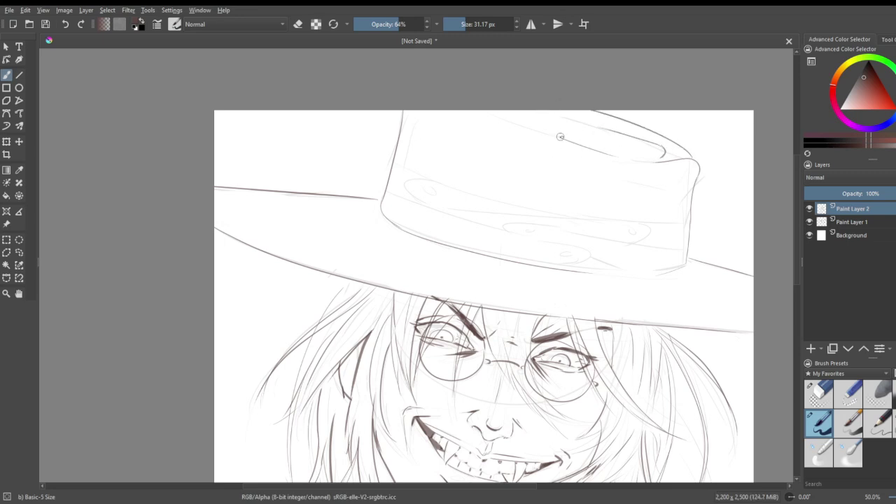
- Trace the hat band's upper edge as a smooth curve across the crown, redoing the stroke until it follows the sketch
mouse_move(394, 164)
mouse_down()
mouse_move(533, 211)
mouse_move(620, 228)
mouse_up()
key(ctrl+z)
drag(403, 166, 624, 222)
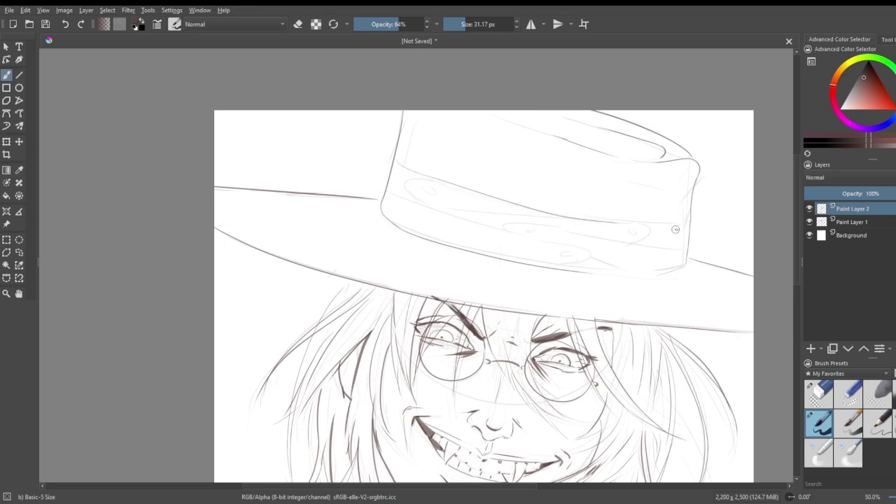
key(ctrl+z)
drag(692, 222, 610, 217)
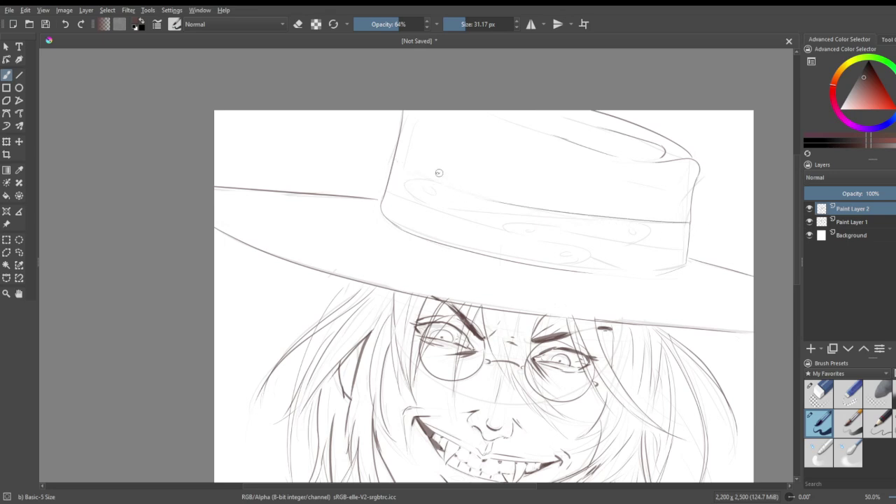
drag(394, 164, 601, 220)
- Trace the hat band's lower edge and its overlapping straps with rounded ends, redoing the strap line toward the crown's right side
mouse_move(388, 193)
mouse_down()
mouse_move(594, 250)
mouse_move(534, 263)
mouse_up()
drag(590, 232, 679, 256)
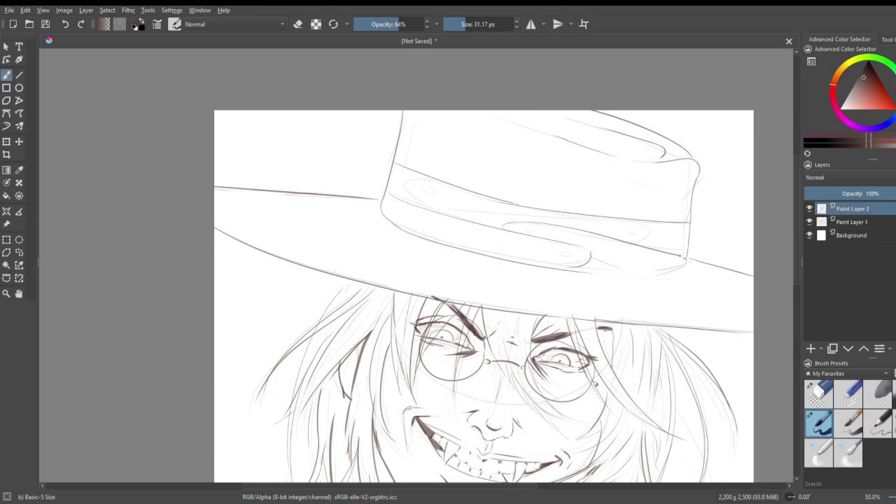
key(ctrl+z)
drag(507, 224, 686, 247)
mouse_move(595, 268)
mouse_down()
mouse_move(679, 271)
mouse_move(574, 268)
mouse_up()
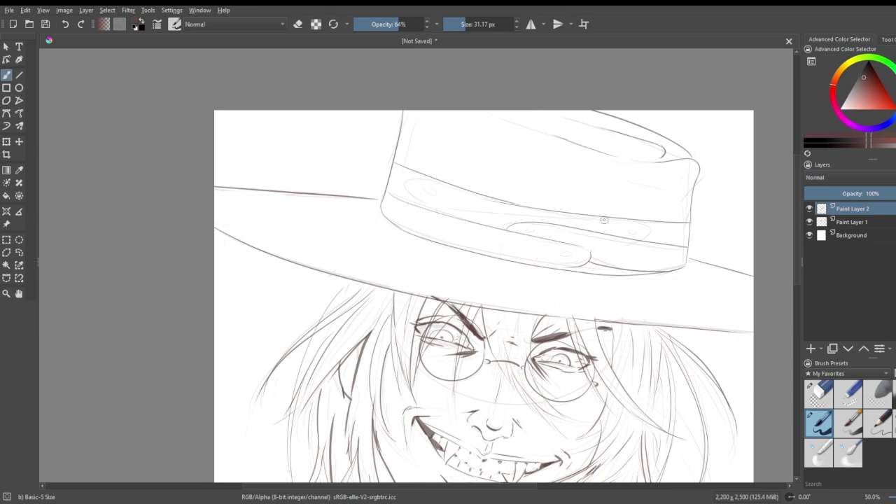
drag(658, 231, 648, 238)
mouse_move(532, 210)
mouse_down()
mouse_move(428, 204)
mouse_move(440, 182)
mouse_up()
- Hide the faded sketch on Paint Layer 1 so only the clean line art shows
scroll(646, 230, down, 1)
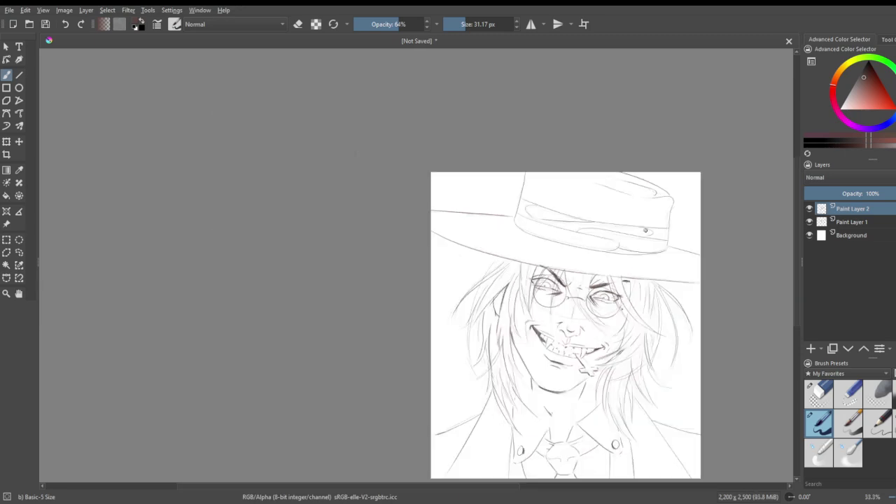
scroll(645, 230, down, 2)
click(809, 222)
scroll(724, 351, up, 2)
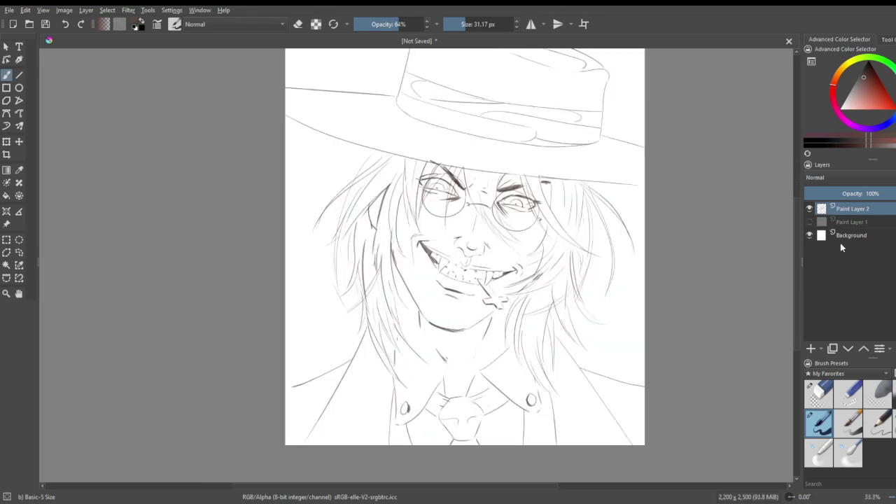
- Fill the Background layer with a neutral grey, then refill it with a muted brownish grey
click(865, 237)
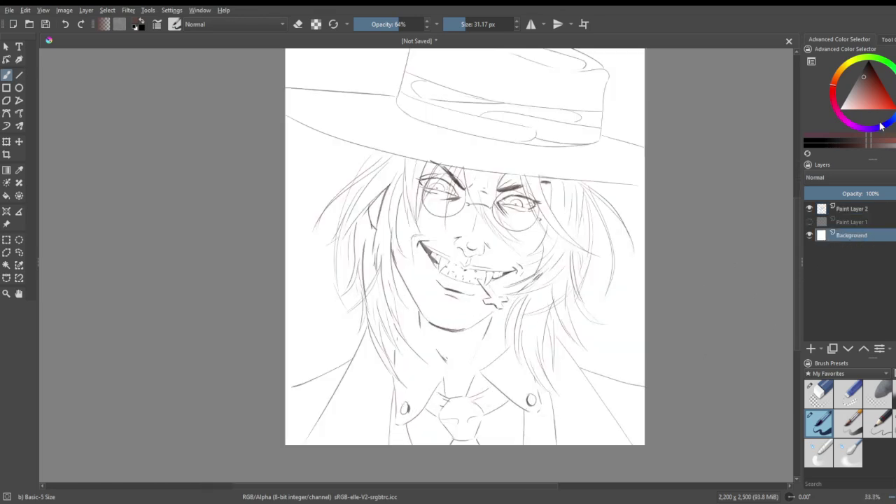
click(850, 92)
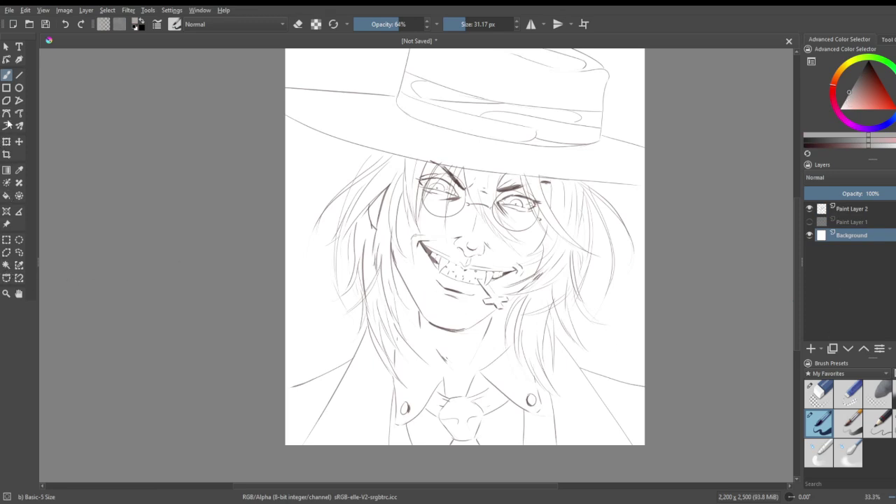
click(8, 197)
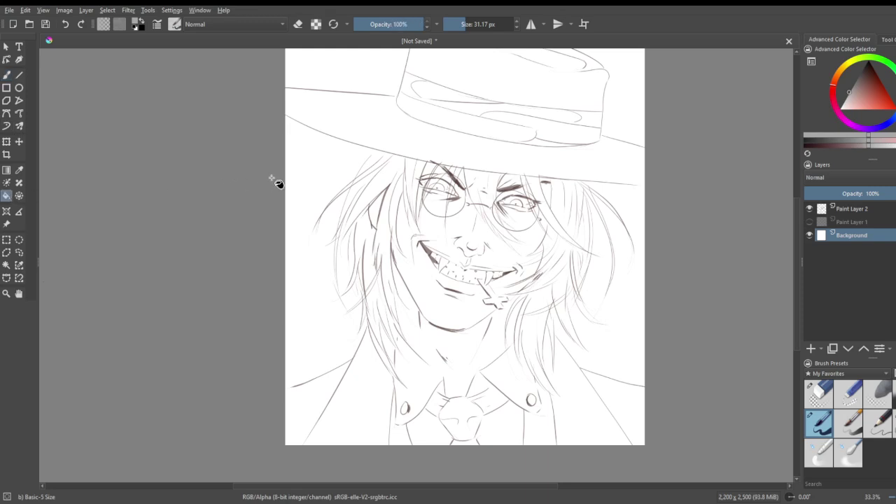
click(326, 167)
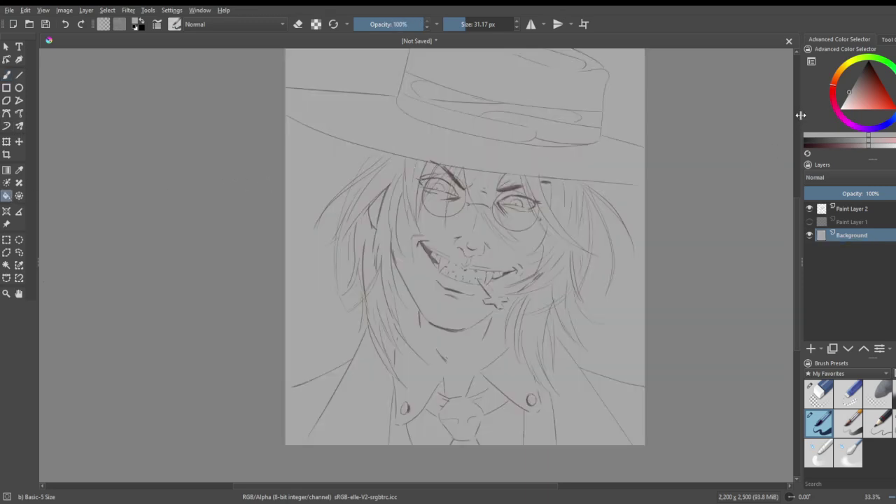
click(854, 89)
click(300, 148)
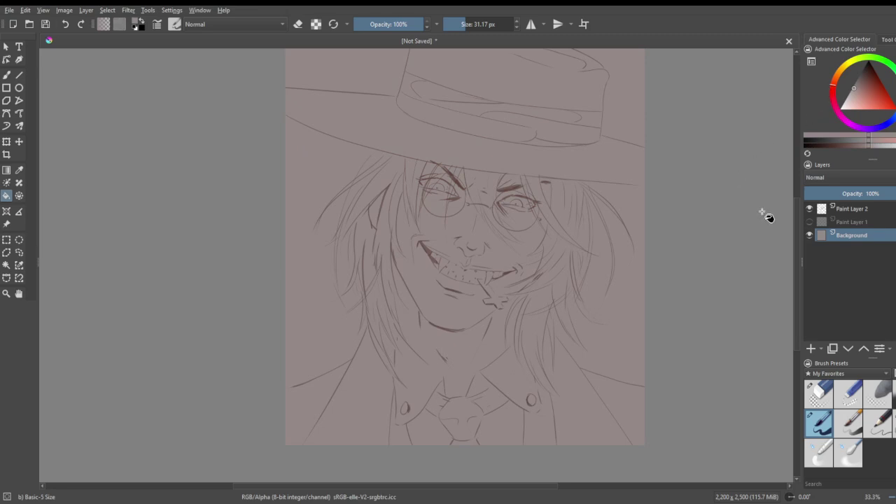
- Add a new paint layer above Paint Layer 1 and name it "skin 1"
click(850, 222)
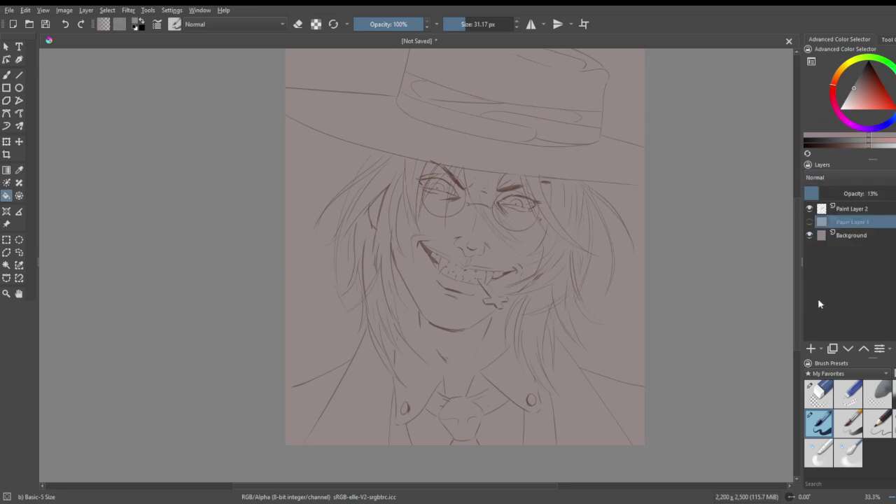
click(811, 348)
double_click(861, 222)
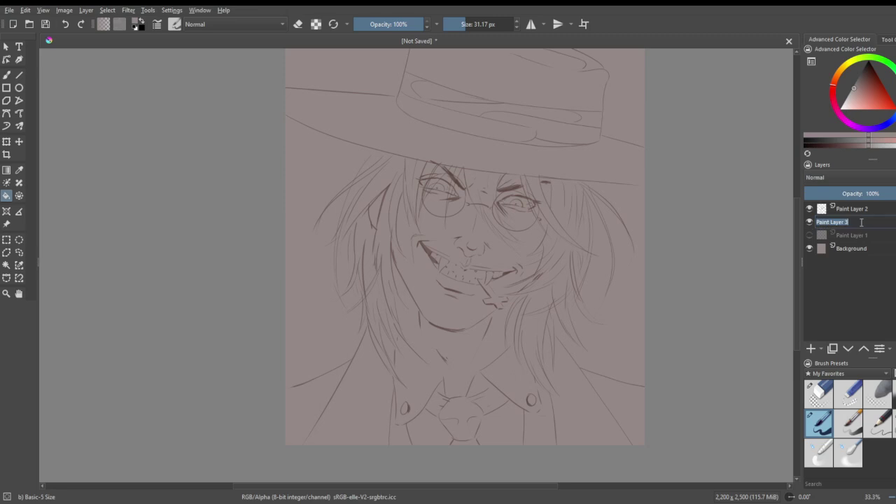
text(sk)
key(Return)
double_click(861, 224)
key(Return)
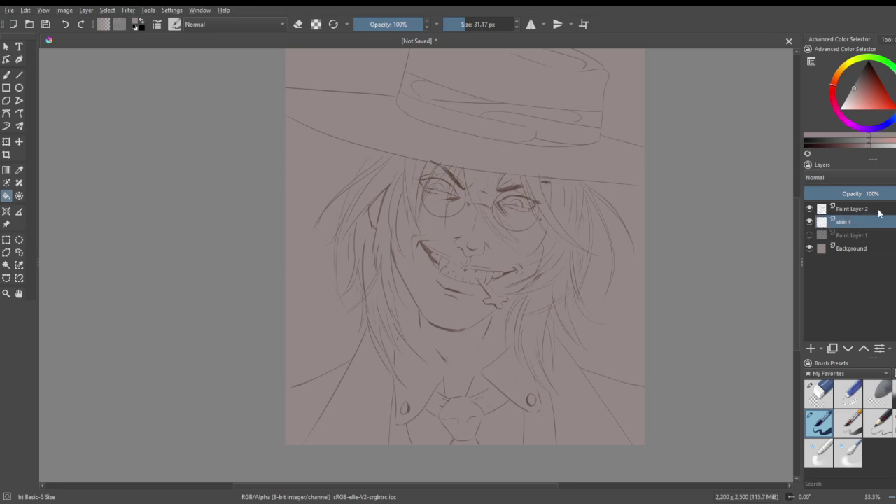
- Rename the line art layer Paint Layer 2 as "inks"
double_click(876, 210)
text(Inks)
key(Return)
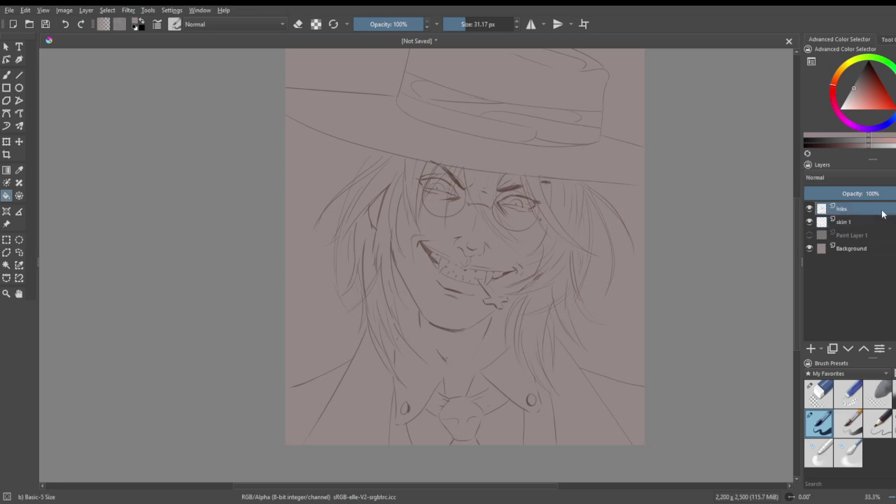
- Paint the left ear on the skin 1 layer in a pale beige skin tone at 100% brush opacity, redoing strokes that miss the outline
click(864, 223)
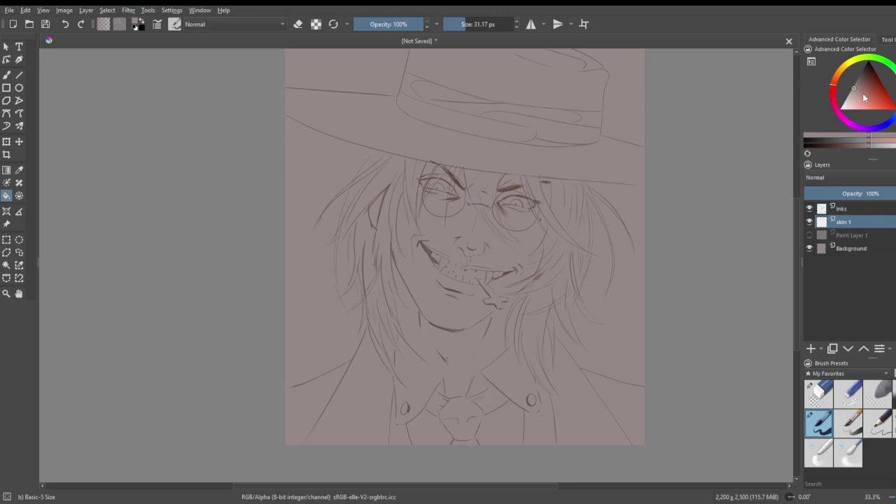
click(833, 77)
click(853, 96)
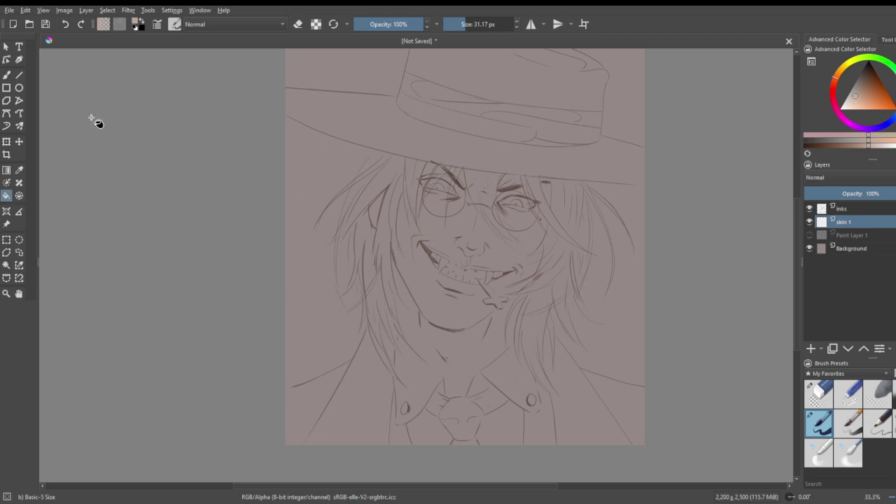
click(6, 75)
scroll(396, 191, up, 3)
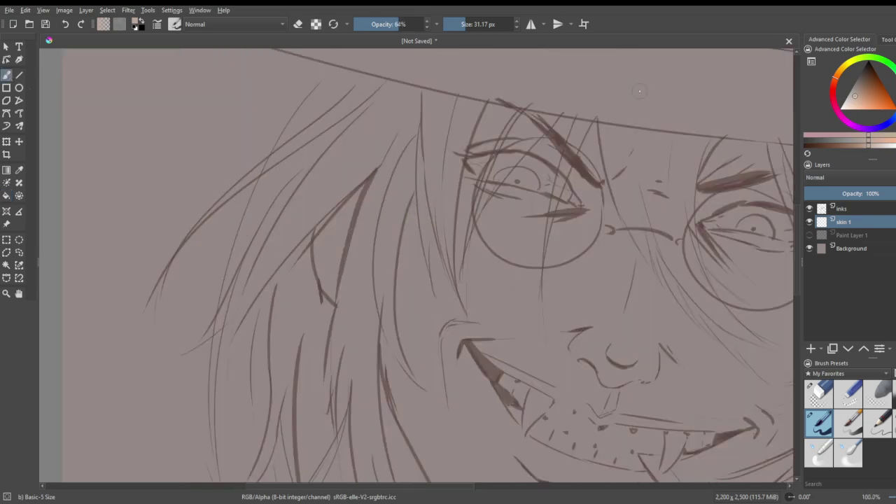
drag(414, 23, 474, 33)
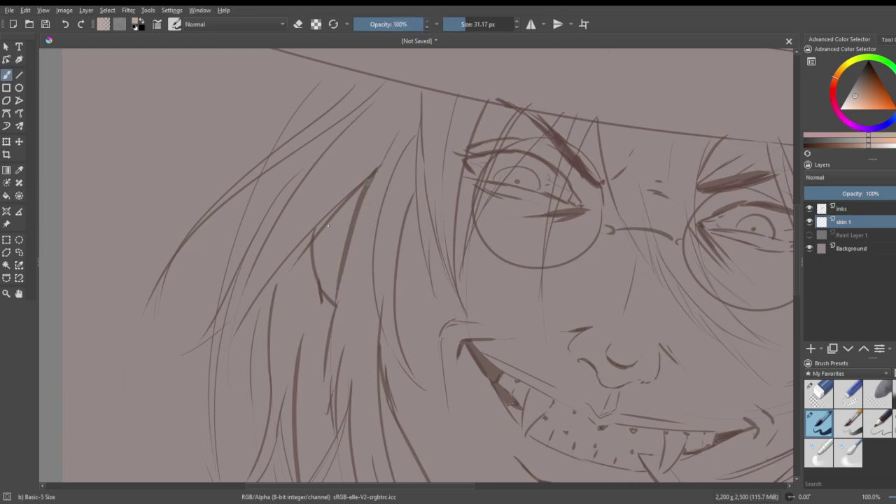
drag(368, 183, 325, 233)
drag(354, 204, 329, 264)
drag(369, 189, 341, 275)
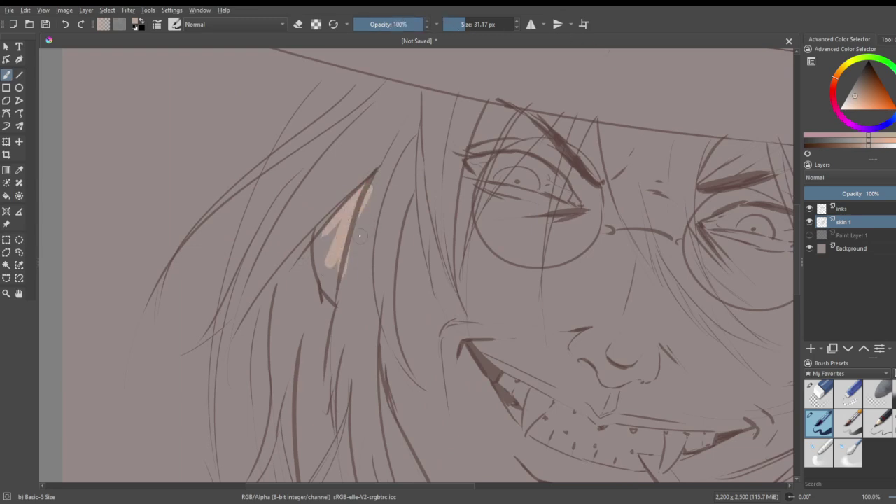
key(ctrl+z)
mouse_move(363, 190)
mouse_down()
mouse_move(333, 281)
mouse_move(320, 283)
mouse_move(312, 244)
mouse_move(350, 201)
mouse_up()
key(ctrl+z)
mouse_move(319, 238)
mouse_down()
mouse_move(321, 289)
mouse_move(332, 291)
mouse_move(334, 230)
mouse_up()
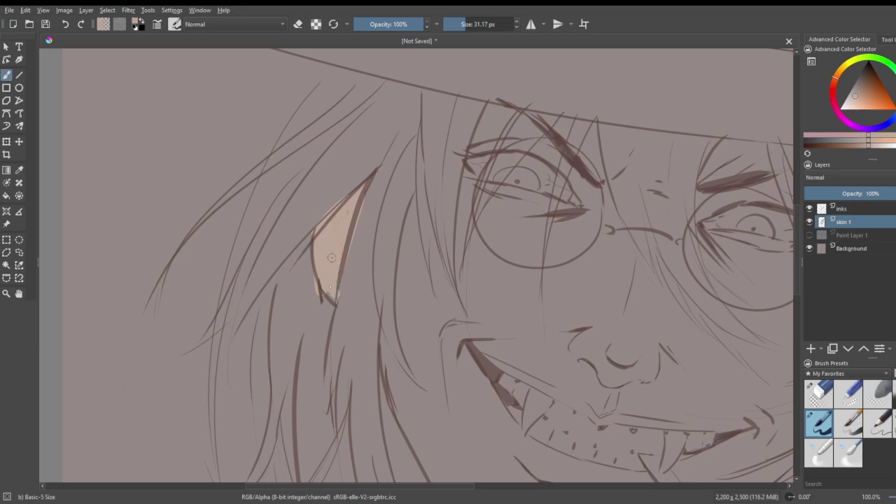
- Block in the face and neck with the skin tone using a 407.30 px brush
scroll(349, 265, down, 3)
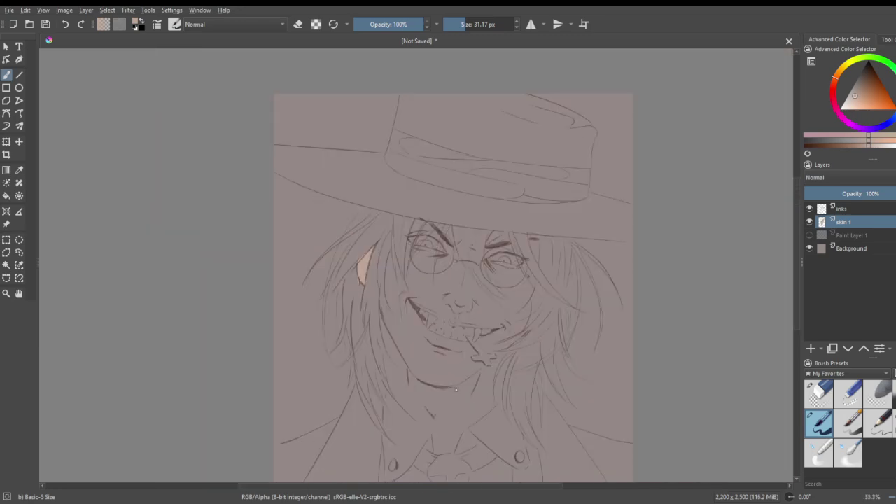
scroll(448, 402, up, 1)
click(495, 25)
drag(460, 218, 458, 329)
mouse_move(508, 229)
mouse_down()
mouse_move(487, 302)
mouse_move(525, 214)
mouse_move(512, 286)
mouse_move(527, 256)
mouse_up()
mouse_move(532, 223)
mouse_down()
mouse_move(543, 184)
mouse_move(560, 175)
mouse_move(470, 177)
mouse_move(417, 166)
mouse_move(396, 211)
mouse_move(381, 283)
mouse_move(383, 196)
mouse_move(387, 337)
mouse_move(378, 224)
mouse_move(392, 349)
mouse_move(425, 400)
mouse_move(453, 407)
mouse_move(516, 348)
mouse_move(494, 396)
mouse_up()
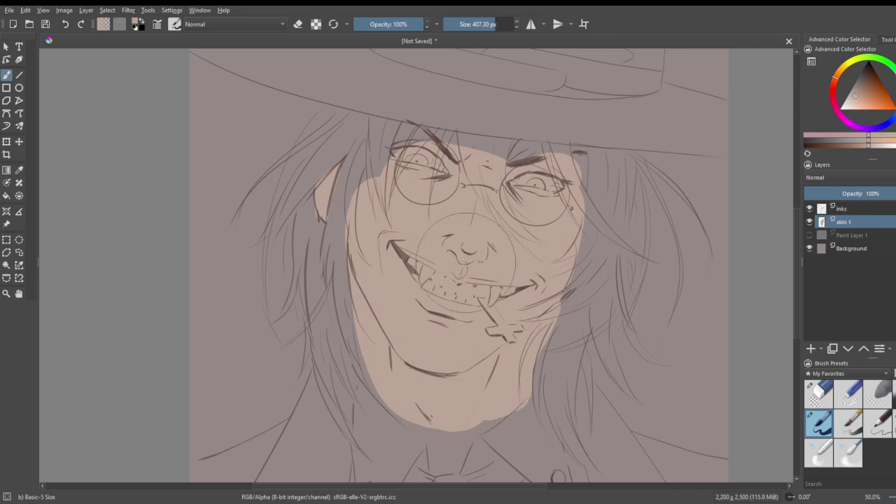
- Extend the skin tone up to the hat brim above the right eye and between the strands at the right temple, enlarging the brush to 138.58 px
drag(461, 28, 464, 25)
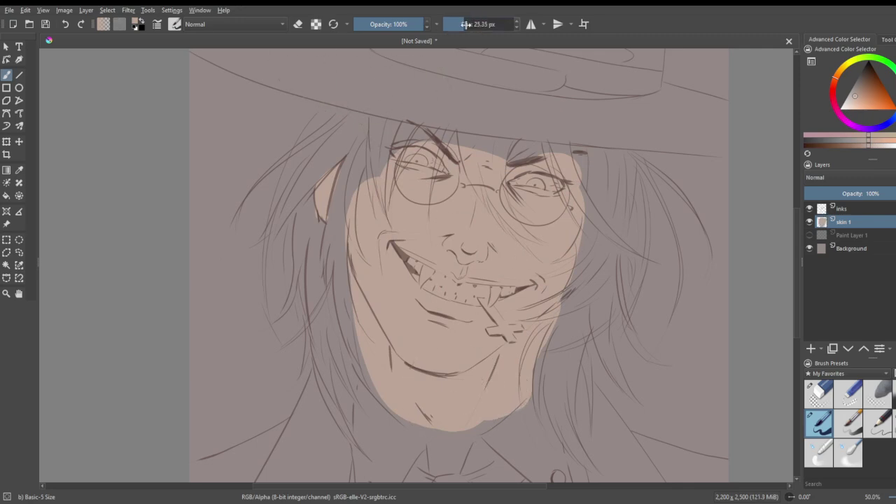
scroll(483, 146, up, 2)
scroll(616, 117, down, 1)
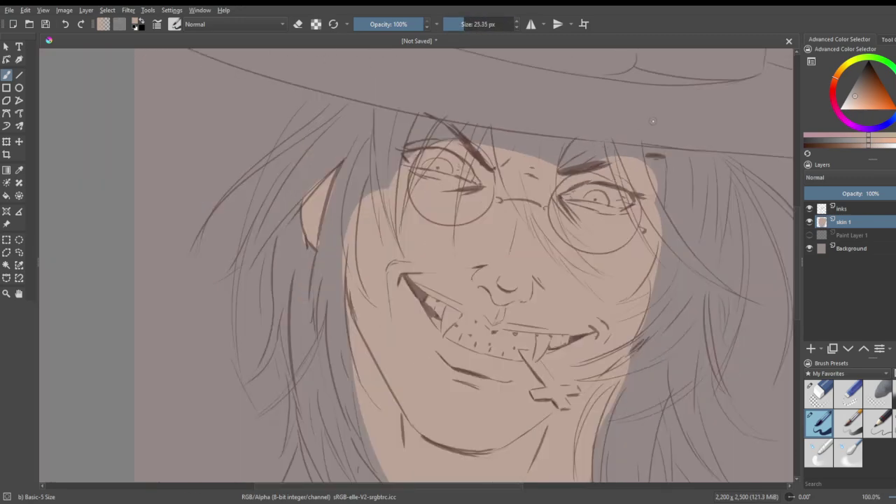
scroll(653, 114, up, 3)
click(470, 24)
drag(423, 202, 395, 261)
click(479, 21)
mouse_move(443, 215)
mouse_down()
mouse_move(387, 282)
mouse_move(412, 211)
mouse_move(378, 287)
mouse_move(402, 233)
mouse_move(434, 205)
mouse_move(416, 196)
mouse_move(492, 206)
mouse_move(501, 280)
mouse_move(483, 208)
mouse_move(426, 275)
mouse_move(508, 284)
mouse_up()
mouse_move(625, 221)
mouse_down()
mouse_move(656, 359)
mouse_move(674, 394)
mouse_move(669, 231)
mouse_move(617, 220)
mouse_move(641, 224)
mouse_up()
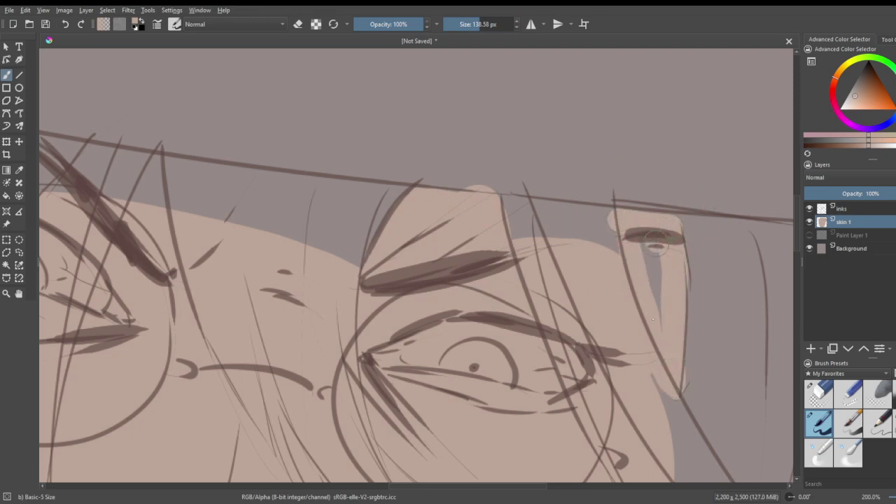
drag(651, 305, 640, 280)
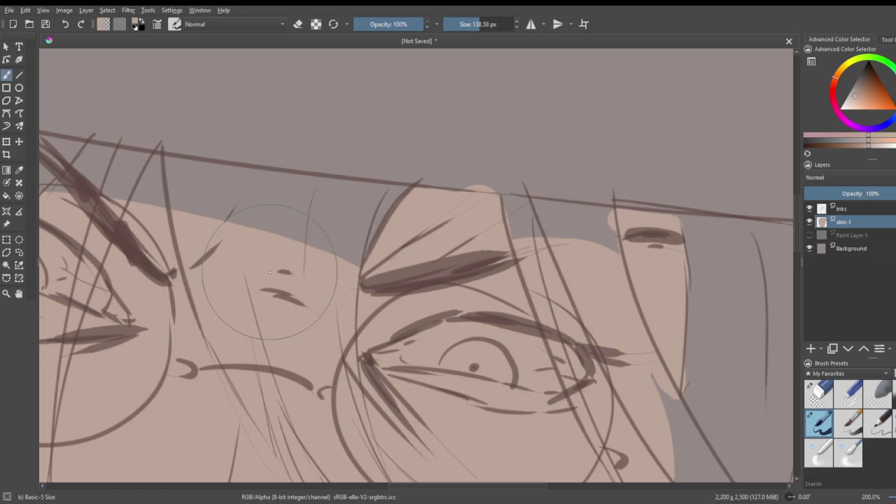
- Paint the skin tone into the gaps between the hair strands above the left eye, up to the hat brim
scroll(269, 271, down, 8)
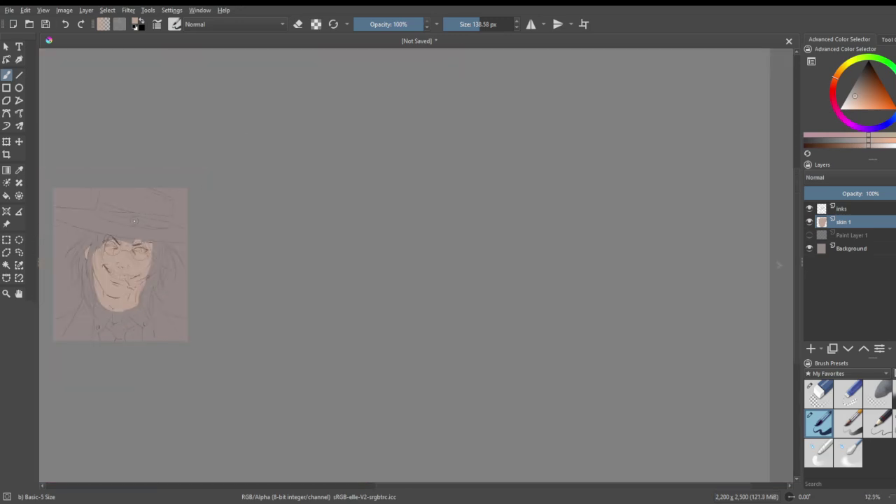
scroll(68, 219, up, 7)
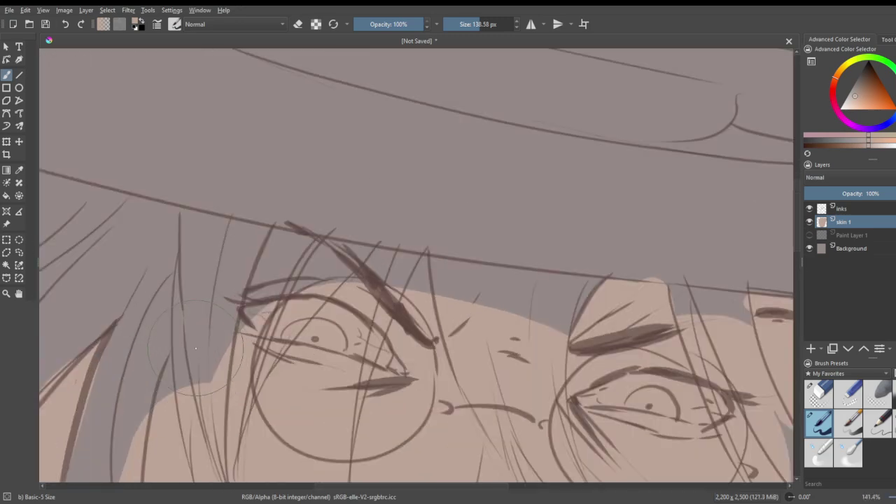
mouse_move(417, 262)
mouse_down()
mouse_move(411, 280)
mouse_move(428, 292)
mouse_up()
mouse_move(379, 253)
mouse_down()
mouse_move(384, 276)
mouse_move(370, 260)
mouse_move(353, 282)
mouse_up()
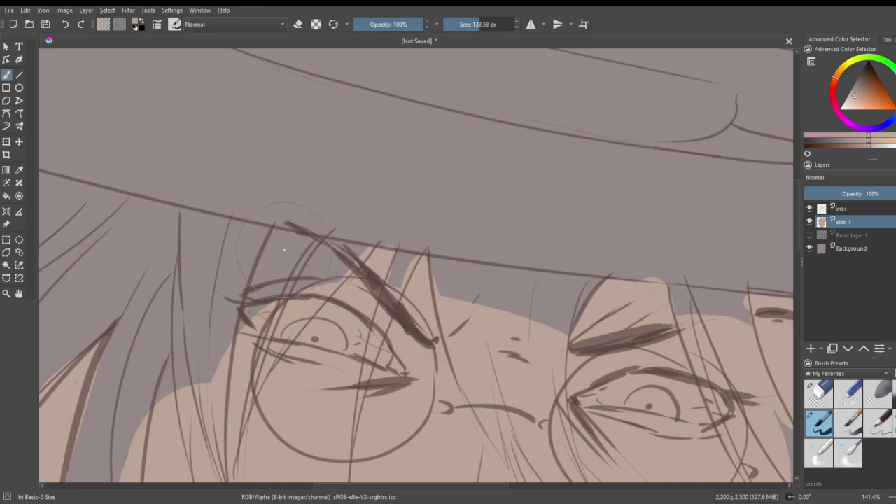
mouse_move(297, 236)
mouse_down()
mouse_move(285, 272)
mouse_move(303, 245)
mouse_move(288, 281)
mouse_up()
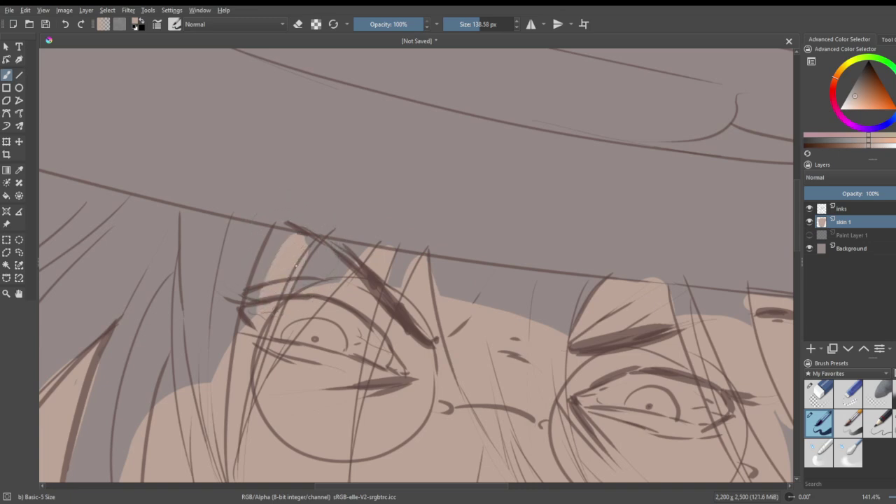
mouse_move(303, 241)
mouse_down()
mouse_move(273, 235)
mouse_move(255, 316)
mouse_up()
drag(259, 265, 242, 341)
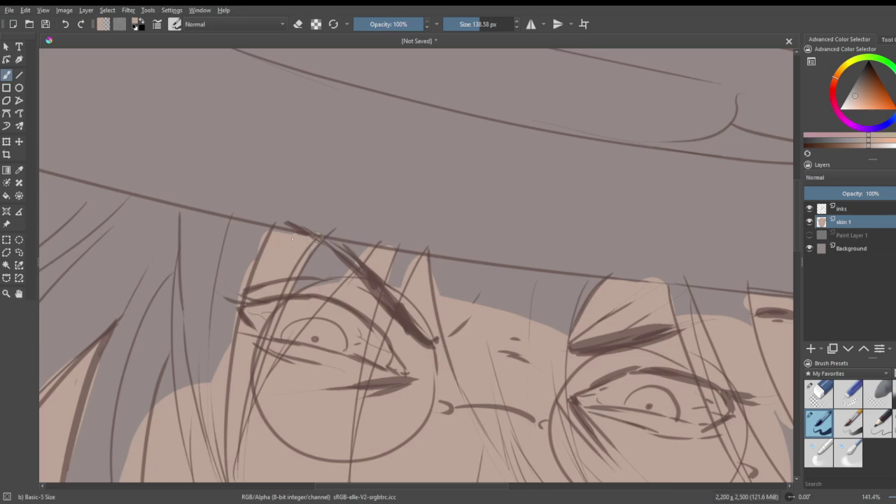
- Extend the skin tone upward between the hair strands at the left temple, between the ear and the glasses
scroll(259, 243, down, 4)
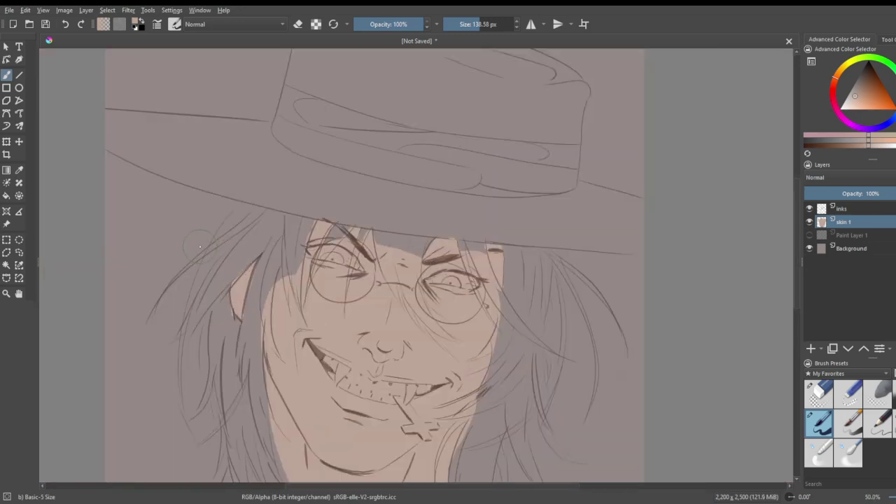
scroll(221, 268, up, 5)
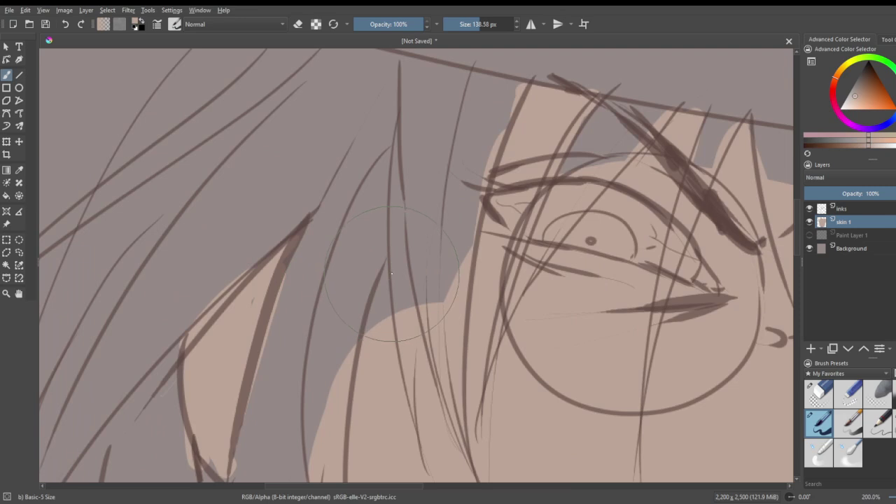
mouse_move(391, 317)
mouse_down()
mouse_move(389, 288)
mouse_move(372, 329)
mouse_up()
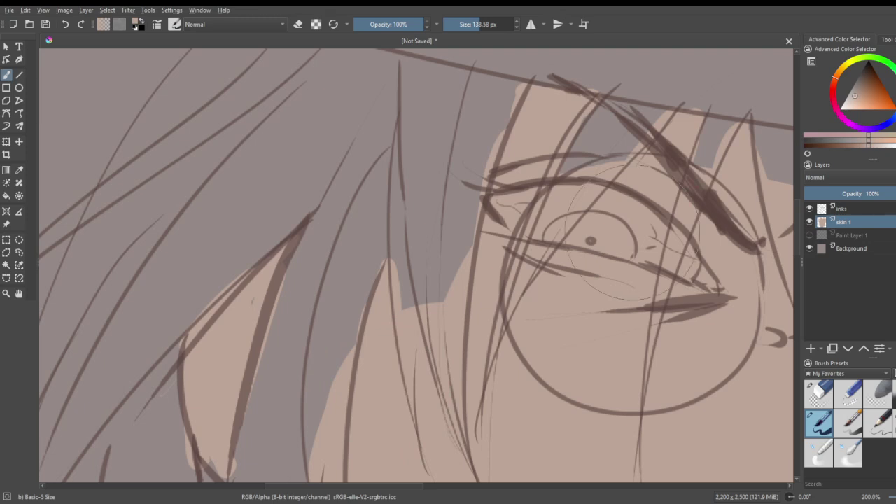
- Paint the skin tone along the left edge of the jaw and neck so it reaches the bordering hair strands
scroll(591, 256, down, 4)
scroll(597, 305, up, 2)
scroll(592, 298, down, 1)
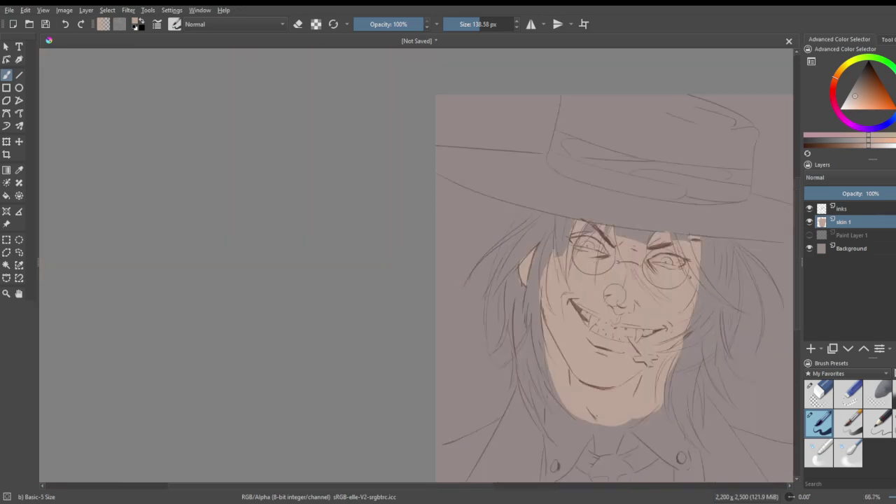
scroll(735, 386, up, 2)
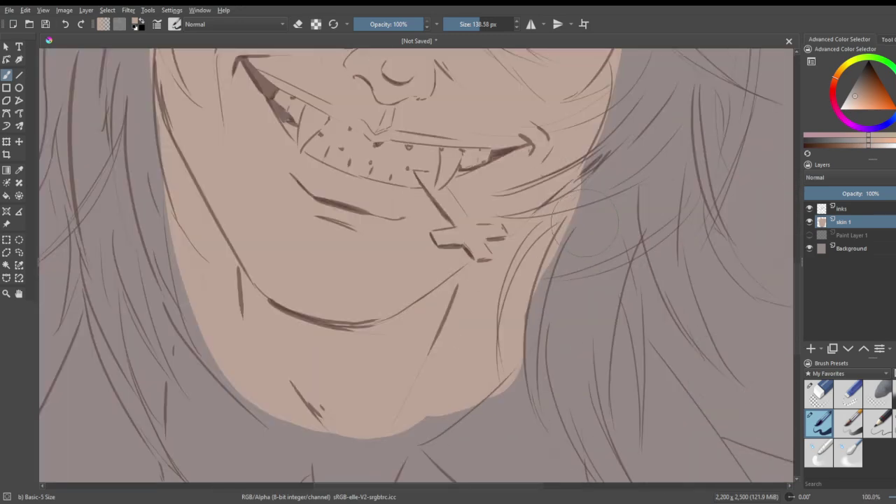
scroll(585, 212, down, 1)
scroll(455, 374, up, 1)
scroll(420, 280, down, 1)
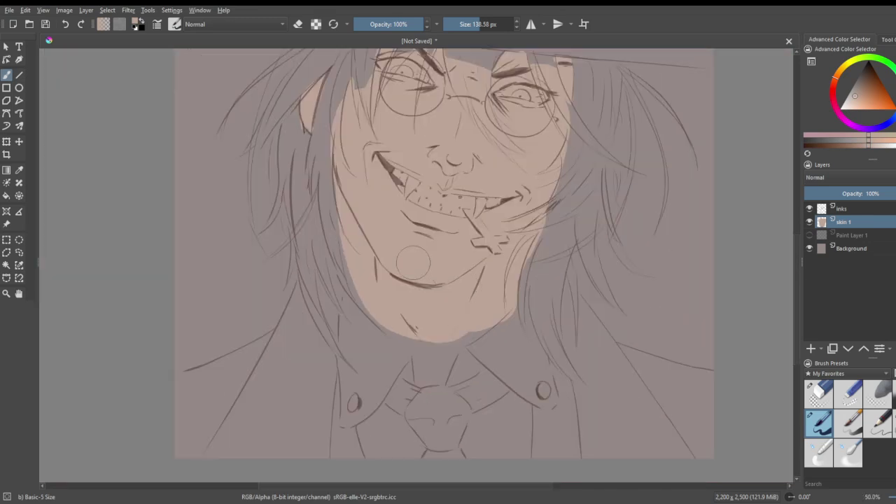
scroll(309, 234, up, 1)
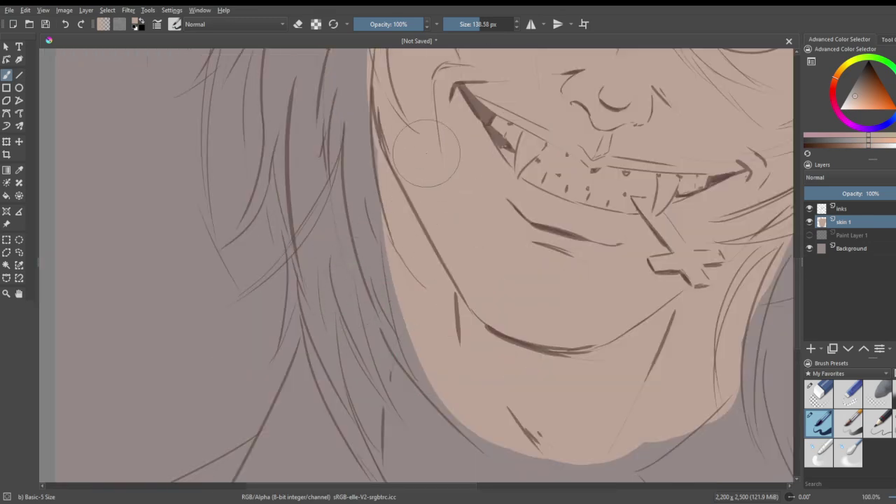
drag(389, 222, 396, 244)
mouse_move(387, 193)
mouse_down()
mouse_move(394, 294)
mouse_move(441, 385)
mouse_up()
drag(393, 277, 400, 317)
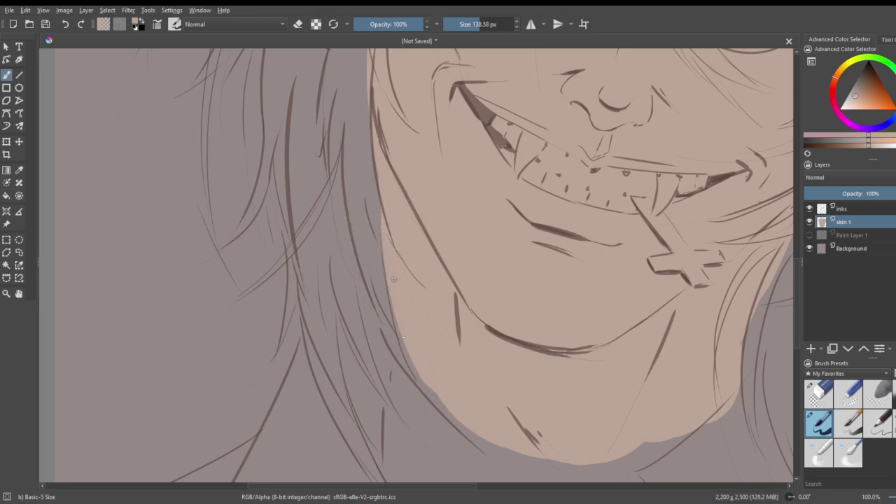
- Extend the skin tone over the lower left side of the neck, past the hair strands toward the collar
mouse_move(390, 359)
mouse_down()
mouse_move(389, 391)
mouse_move(389, 355)
mouse_move(406, 405)
mouse_move(435, 425)
mouse_move(398, 380)
mouse_move(417, 424)
mouse_move(454, 421)
mouse_move(395, 366)
mouse_move(500, 455)
mouse_up()
drag(425, 367, 395, 295)
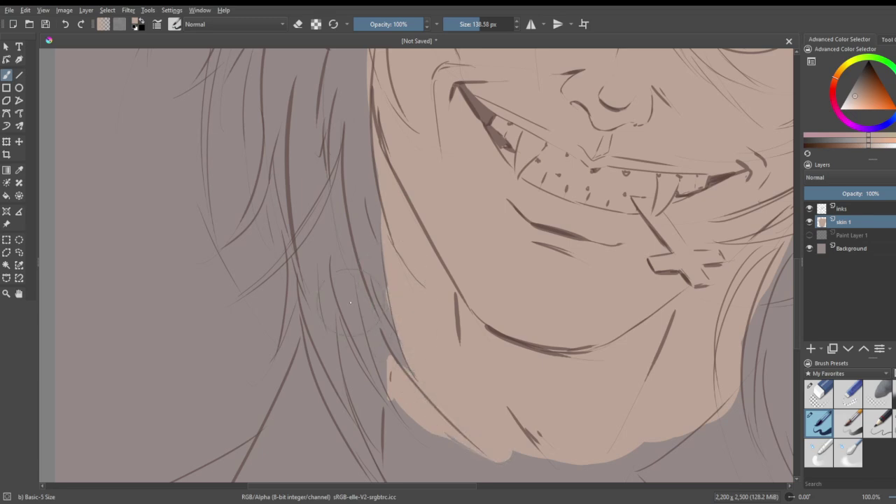
scroll(356, 305, down, 4)
scroll(371, 350, up, 2)
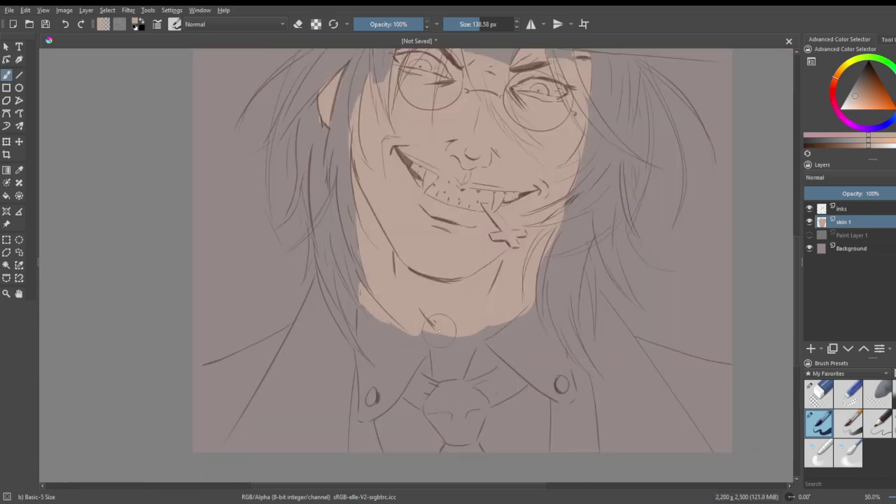
- Fill the neck down to the shirt collar opening with the flat skin colour on the skin 1 layer, following the inked lines
scroll(441, 330, up, 2)
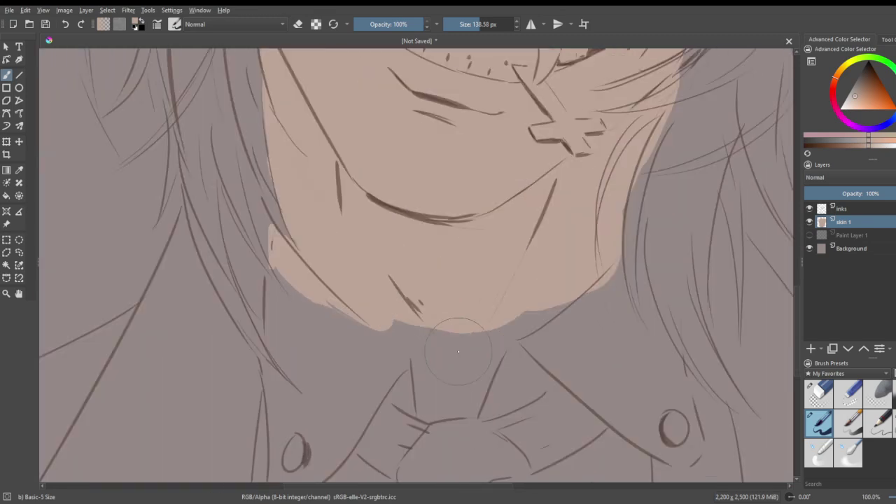
drag(625, 200, 627, 222)
mouse_move(571, 296)
mouse_down()
mouse_move(468, 354)
mouse_move(513, 328)
mouse_move(474, 434)
mouse_move(478, 416)
mouse_move(422, 413)
mouse_move(404, 339)
mouse_up()
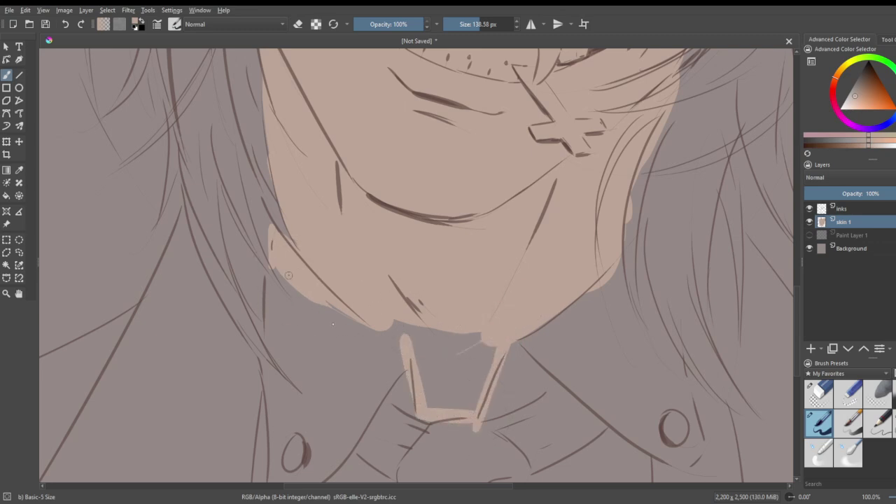
drag(301, 290, 395, 348)
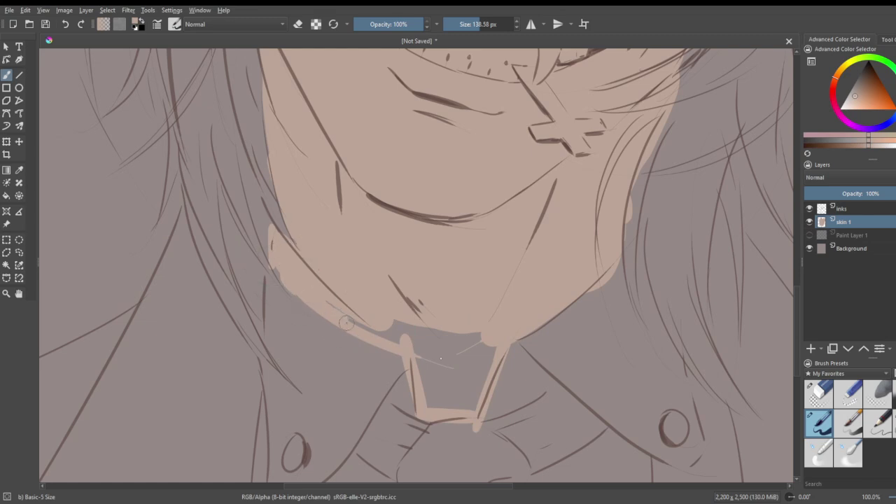
key(ctrl+z)
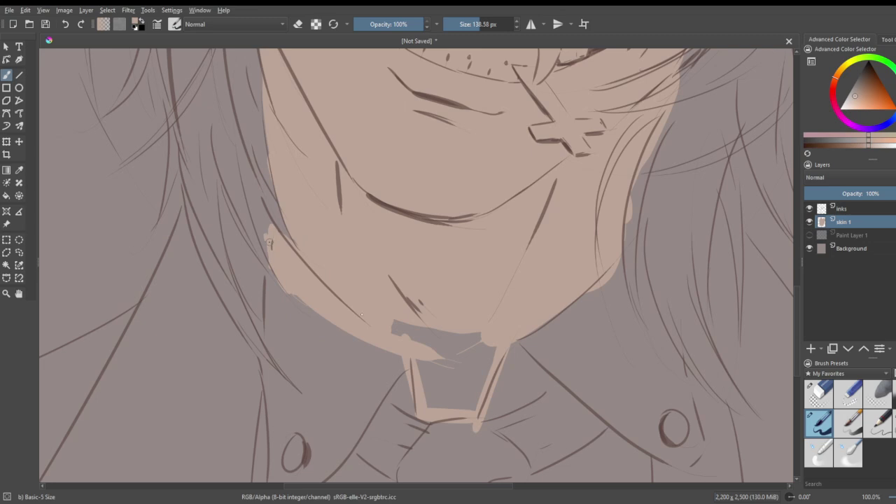
mouse_move(381, 312)
mouse_down()
mouse_move(469, 346)
mouse_move(454, 392)
mouse_move(434, 366)
mouse_move(447, 394)
mouse_move(480, 368)
mouse_up()
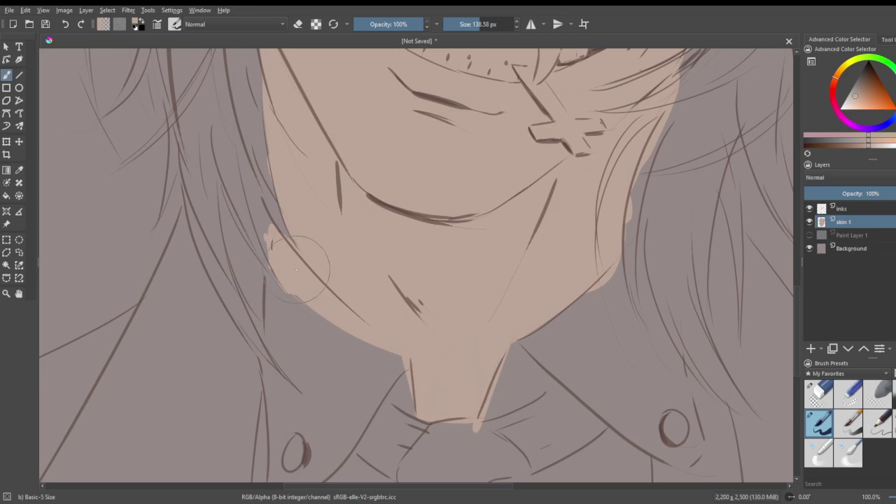
- Choose a light grey and paint the white of the left eye in the drawing on the skin 1 layer
scroll(297, 253, down, 2)
scroll(295, 254, down, 2)
scroll(222, 136, up, 2)
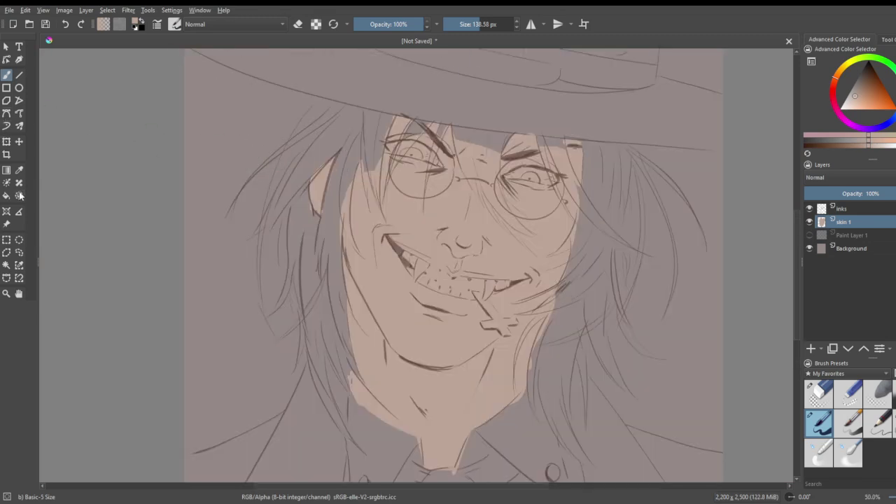
drag(854, 98, 844, 99)
scroll(423, 124, up, 4)
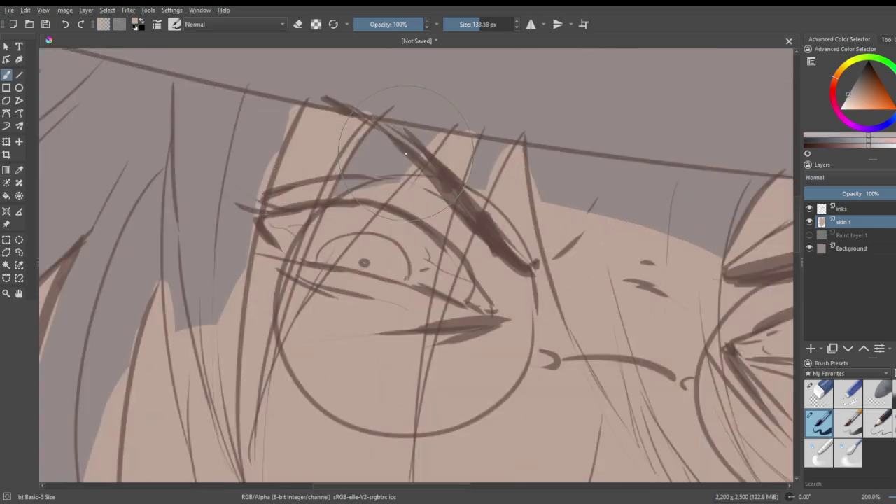
mouse_move(270, 224)
mouse_down()
mouse_move(306, 218)
mouse_move(306, 232)
mouse_move(317, 211)
mouse_move(281, 220)
mouse_move(307, 217)
mouse_move(282, 227)
mouse_move(307, 220)
mouse_move(314, 239)
mouse_move(333, 217)
mouse_move(328, 245)
mouse_move(349, 221)
mouse_move(355, 241)
mouse_move(369, 225)
mouse_move(370, 248)
mouse_move(385, 232)
mouse_move(481, 302)
mouse_up()
click(847, 96)
drag(440, 280, 357, 253)
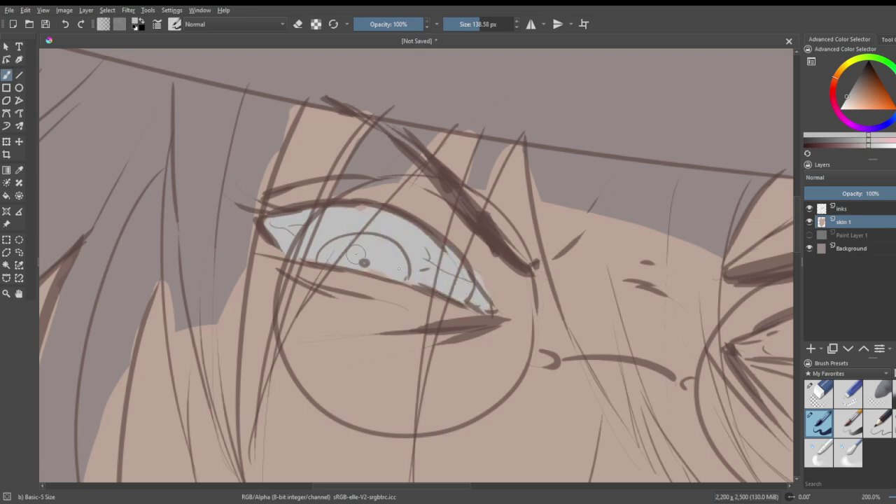
- Fill the white of the right eye in the drawing with the same light grey
scroll(427, 261, down, 4)
scroll(483, 285, up, 3)
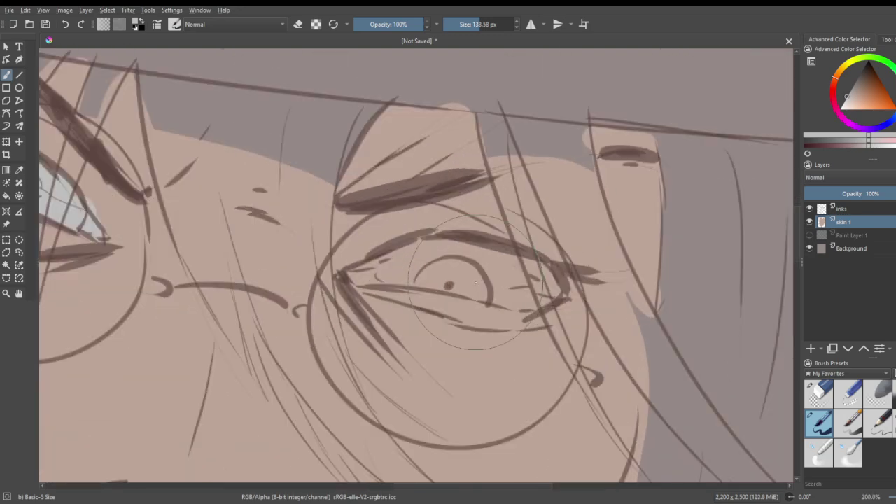
mouse_move(389, 269)
mouse_down()
mouse_move(457, 257)
mouse_move(534, 284)
mouse_move(502, 266)
mouse_move(531, 282)
mouse_move(499, 293)
mouse_move(385, 273)
mouse_up()
scroll(435, 267, down, 4)
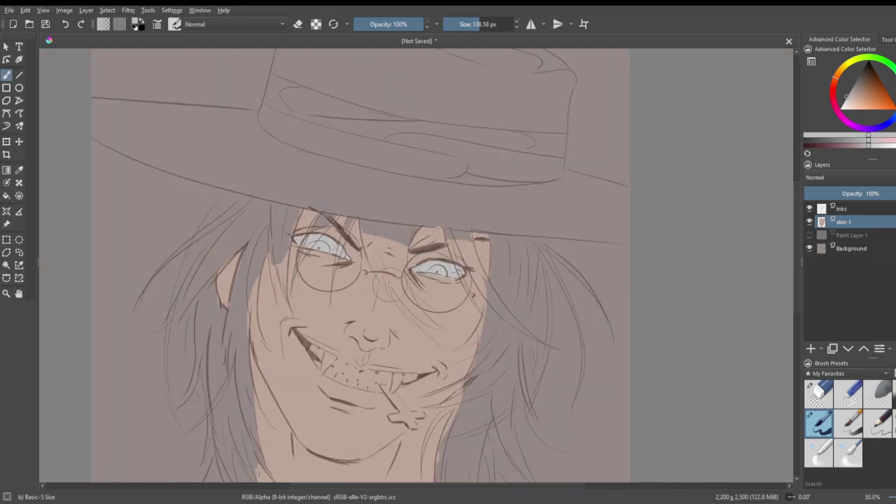
- Paint the teeth and fangs in the grinning mouth light grey, staying within the inked mouth outline
scroll(395, 280, down, 1)
scroll(320, 329, up, 1)
scroll(322, 355, up, 1)
scroll(316, 339, down, 1)
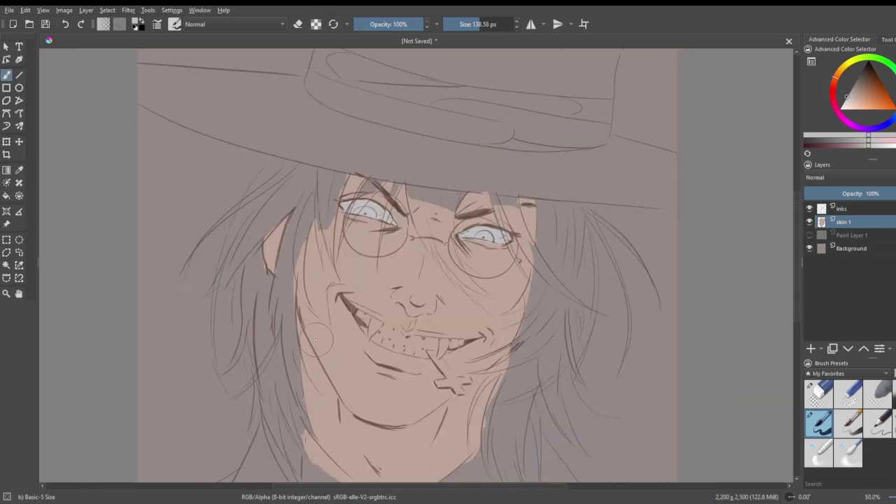
scroll(316, 338, down, 1)
scroll(311, 357, up, 1)
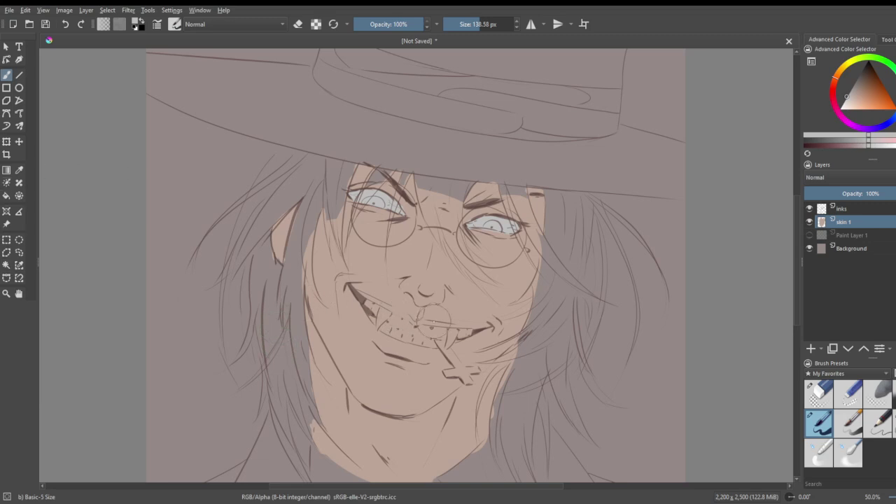
scroll(403, 314, up, 3)
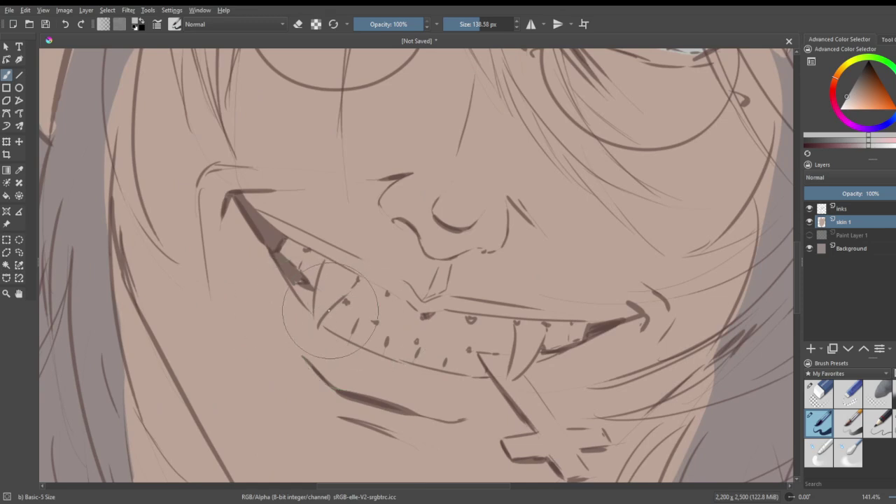
drag(308, 298, 441, 357)
mouse_move(374, 311)
mouse_down()
mouse_move(334, 280)
mouse_move(346, 269)
mouse_move(297, 252)
mouse_move(311, 277)
mouse_move(298, 287)
mouse_move(315, 326)
mouse_move(328, 320)
mouse_move(419, 362)
mouse_up()
mouse_move(328, 323)
mouse_down()
mouse_move(353, 340)
mouse_move(397, 357)
mouse_move(479, 362)
mouse_move(445, 364)
mouse_move(483, 373)
mouse_move(468, 349)
mouse_move(474, 366)
mouse_move(425, 343)
mouse_move(456, 341)
mouse_move(435, 339)
mouse_move(441, 325)
mouse_move(422, 329)
mouse_move(440, 324)
mouse_move(391, 320)
mouse_move(369, 299)
mouse_move(406, 321)
mouse_move(349, 282)
mouse_move(382, 291)
mouse_up()
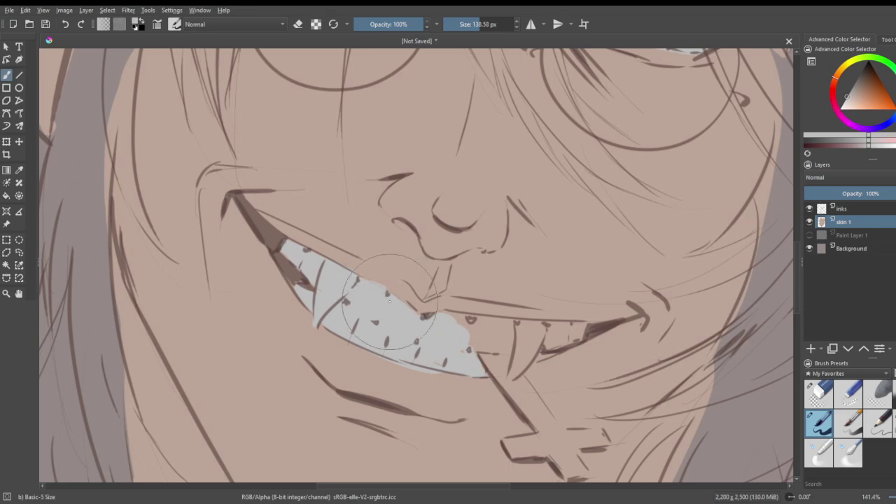
mouse_move(436, 320)
mouse_down()
mouse_move(577, 331)
mouse_move(466, 341)
mouse_move(509, 335)
mouse_move(494, 331)
mouse_move(523, 347)
mouse_move(513, 375)
mouse_move(531, 356)
mouse_up()
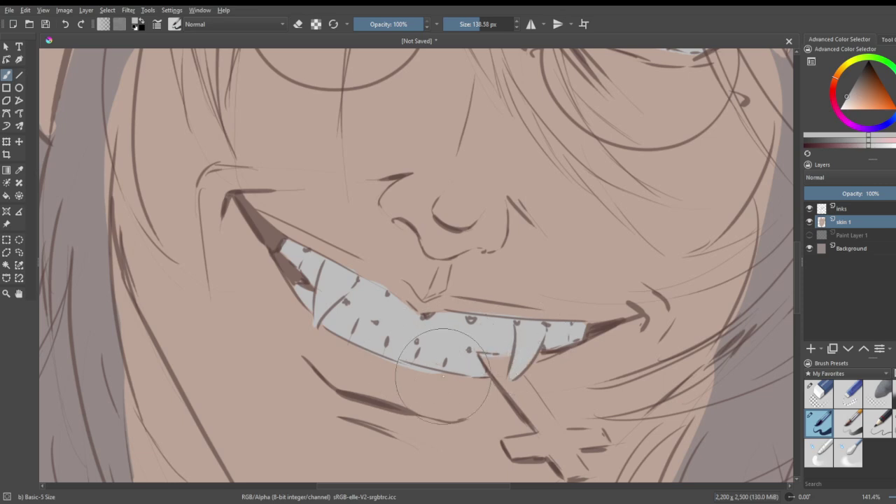
- Save the drawing as art.kra
scroll(443, 375, down, 5)
scroll(361, 401, up, 2)
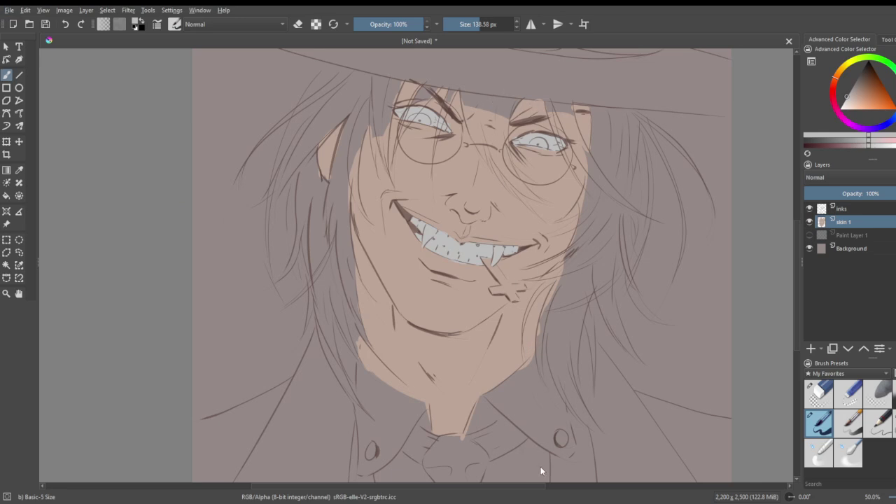
key(ctrl+s)
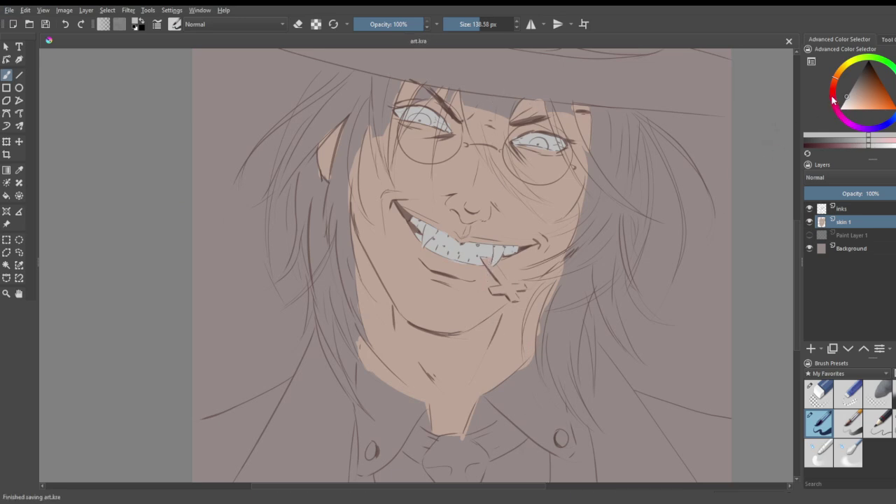
- Choose a muted red and fill the left eye's iris with a 70.24 px brush, keeping within its inked outline
drag(878, 98, 871, 95)
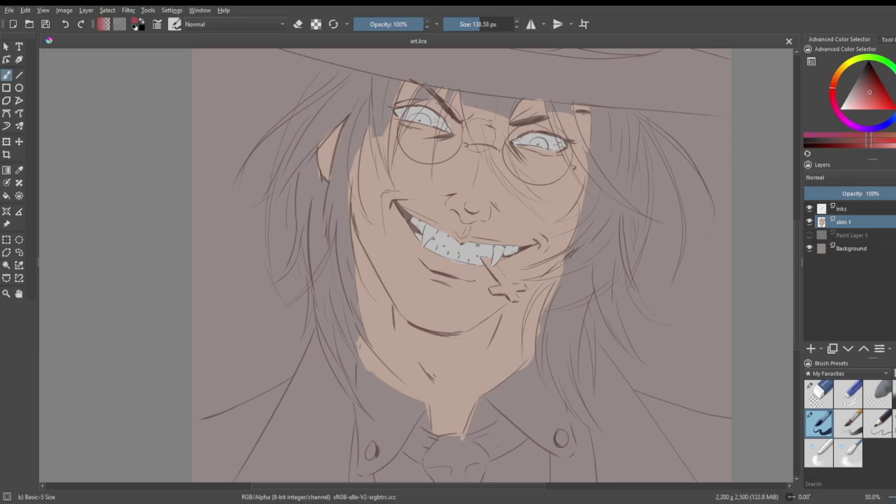
scroll(414, 151, down, 1)
scroll(413, 116, up, 7)
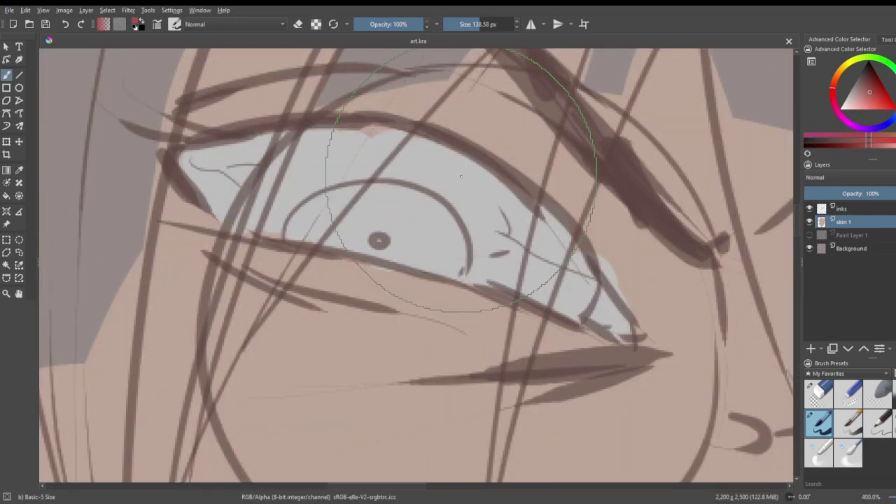
click(354, 202)
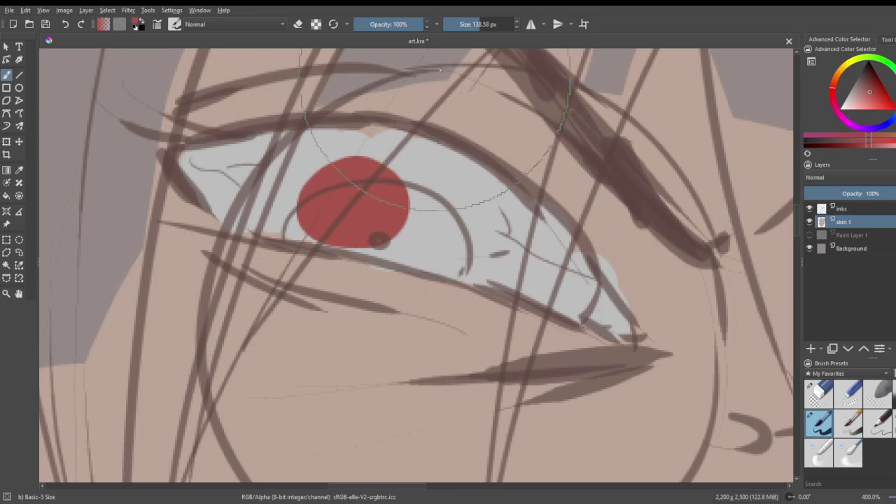
key(ctrl+z)
drag(486, 19, 469, 19)
drag(871, 93, 870, 96)
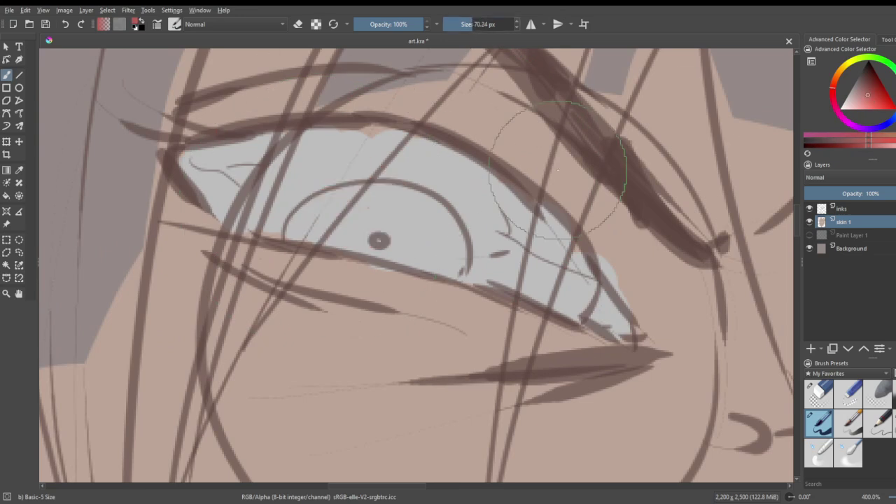
mouse_move(347, 208)
mouse_down()
mouse_move(307, 219)
mouse_move(334, 203)
mouse_move(298, 232)
mouse_move(368, 238)
mouse_move(457, 267)
mouse_move(447, 239)
mouse_move(401, 195)
mouse_move(449, 238)
mouse_move(443, 253)
mouse_move(444, 232)
mouse_move(451, 252)
mouse_move(450, 236)
mouse_move(403, 204)
mouse_move(352, 203)
mouse_move(405, 206)
mouse_move(358, 219)
mouse_move(413, 231)
mouse_up()
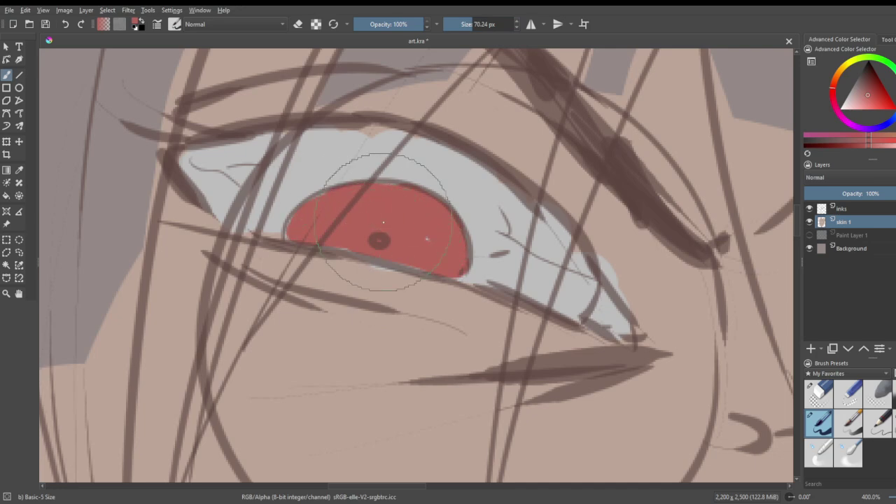
- Fill the right eye's iris with the same muted red
scroll(384, 223, down, 4)
scroll(685, 261, up, 4)
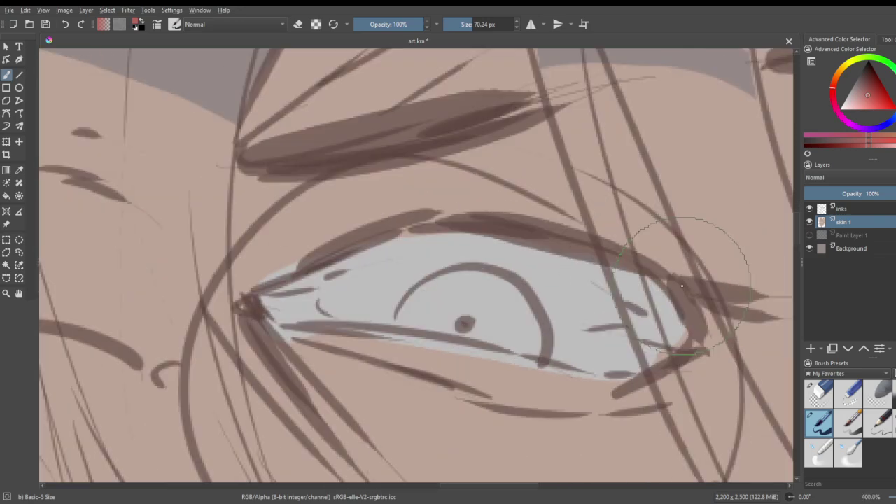
mouse_move(475, 301)
mouse_down()
mouse_move(395, 319)
mouse_move(445, 279)
mouse_move(489, 281)
mouse_move(535, 335)
mouse_move(493, 280)
mouse_move(540, 323)
mouse_move(540, 343)
mouse_move(529, 348)
mouse_move(412, 319)
mouse_move(490, 318)
mouse_move(485, 302)
mouse_move(513, 324)
mouse_up()
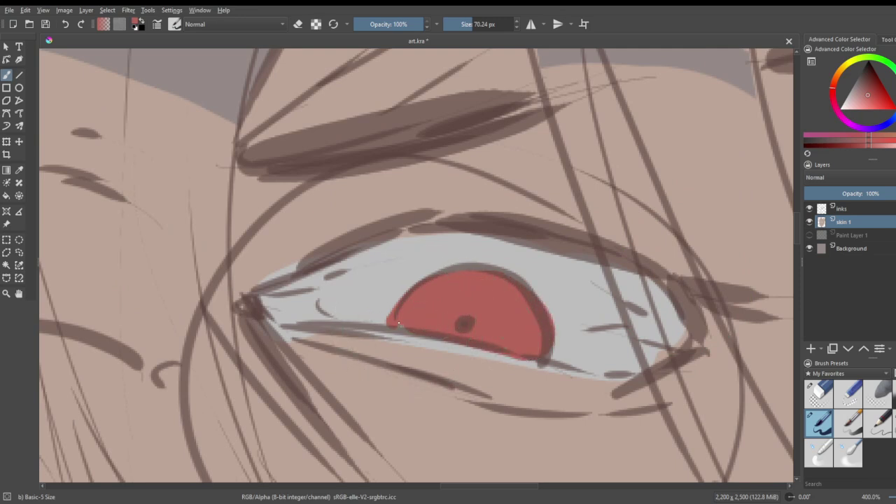
- Save art.kra with the coloured irises
scroll(413, 314, down, 8)
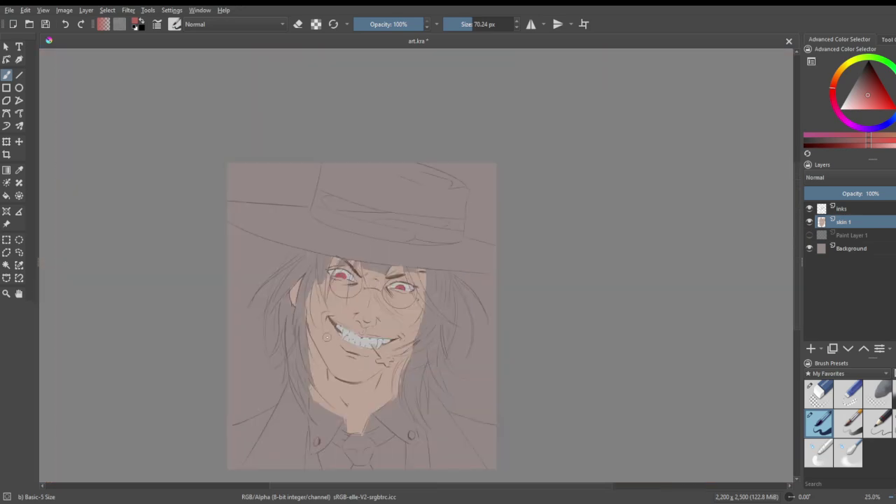
scroll(294, 365, up, 2)
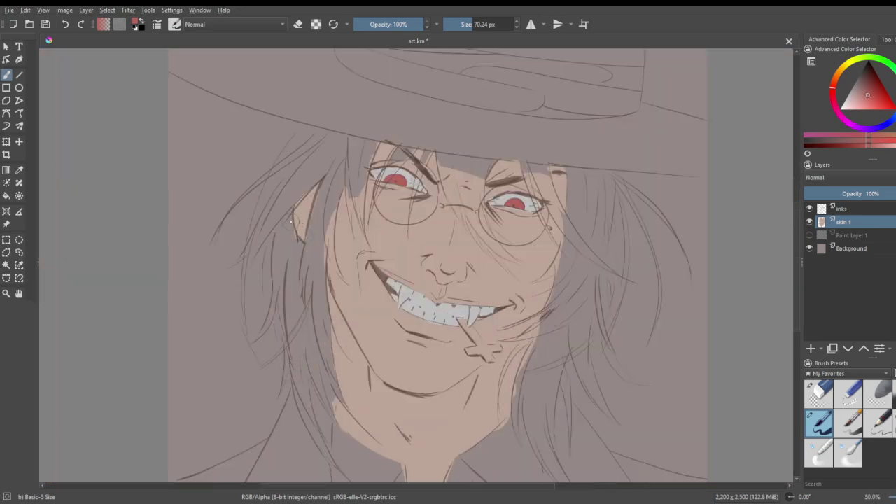
key(ctrl+s)
scroll(334, 156, down, 1)
scroll(301, 156, up, 1)
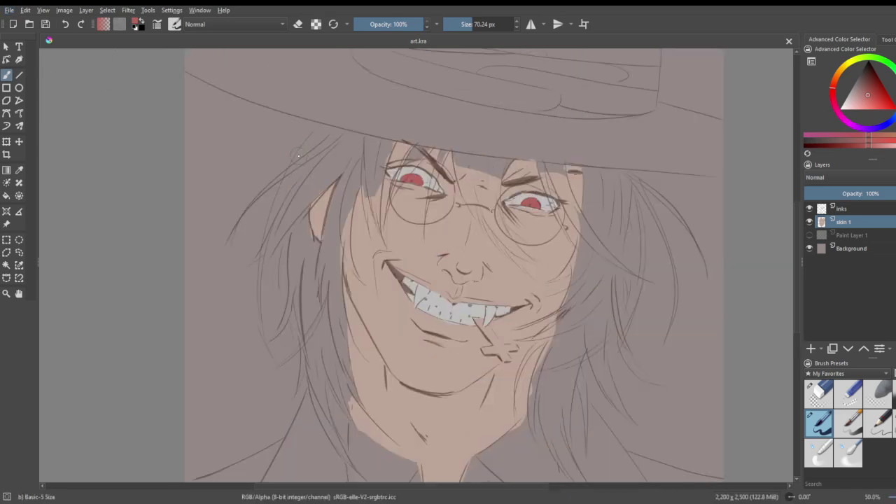
- Select the contiguous face and neck skin area and add a paint layer named "skin 2" above skin 1
click(7, 264)
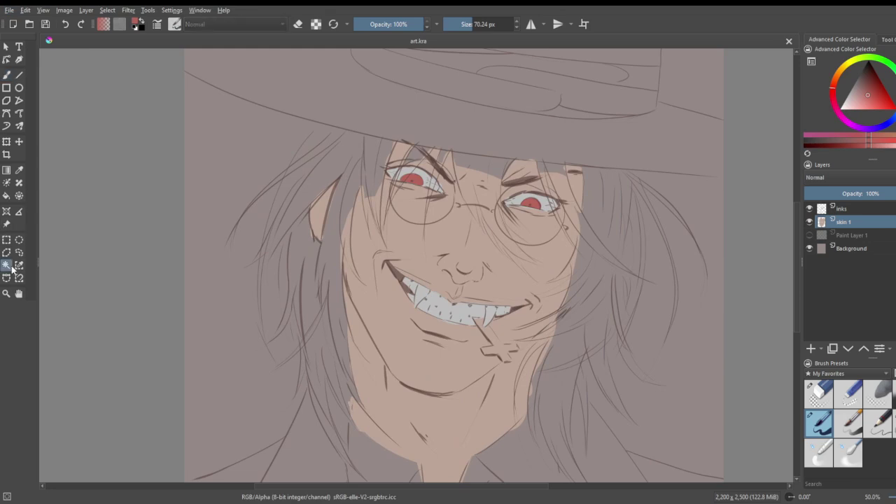
click(418, 231)
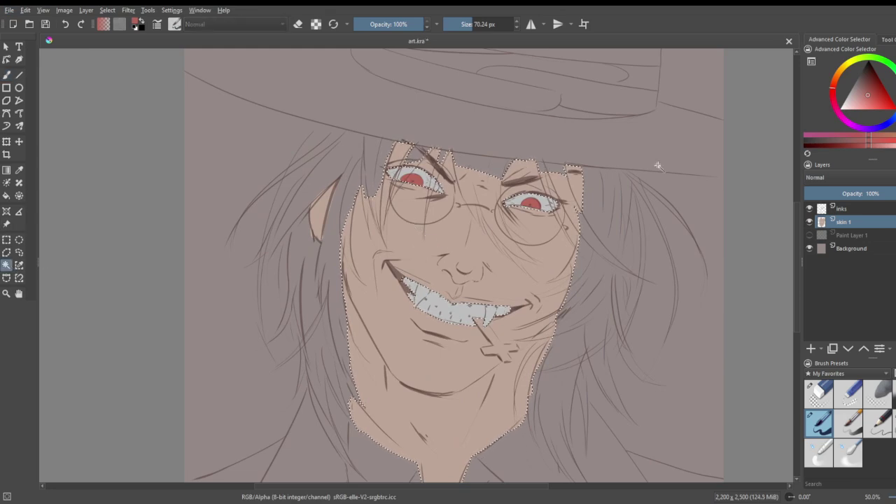
click(810, 348)
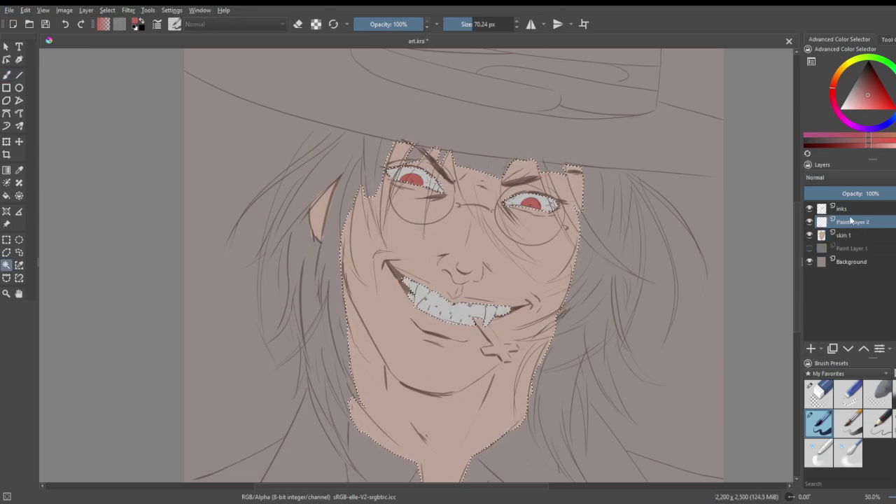
double_click(854, 221)
text(skin 2)
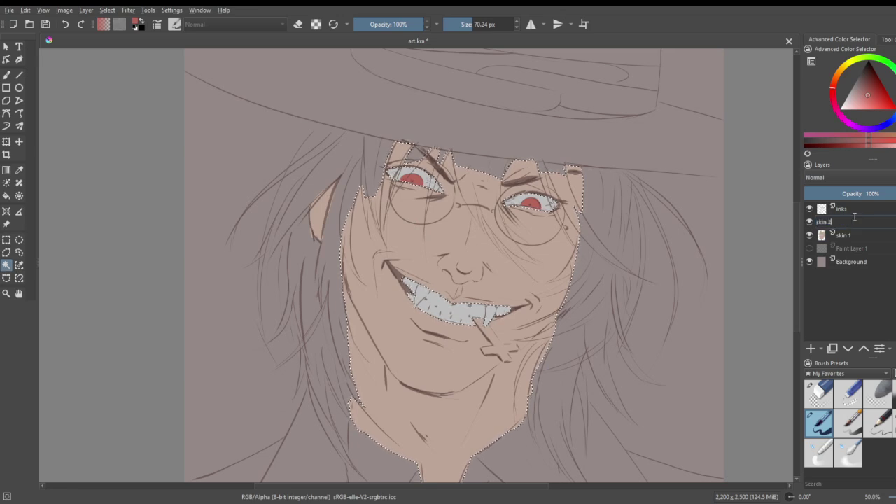
key(Return)
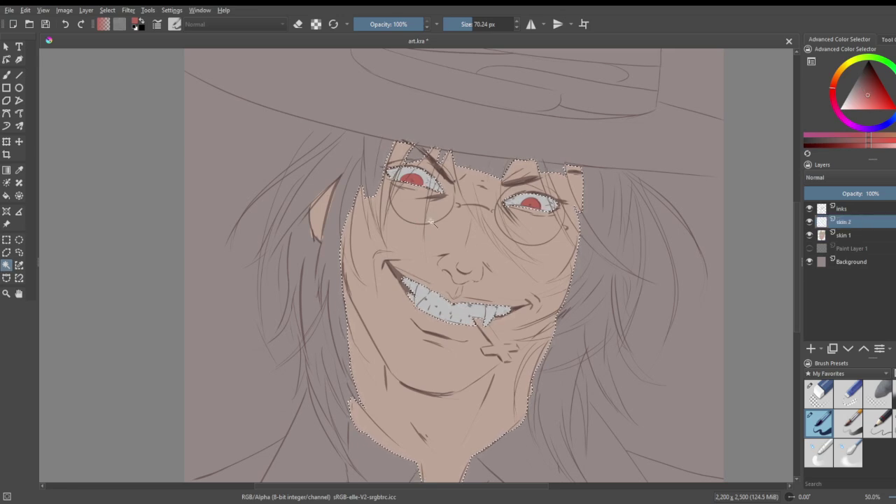
- Choose a pale, muted cyan as the painting colour for the skin highlights
click(19, 170)
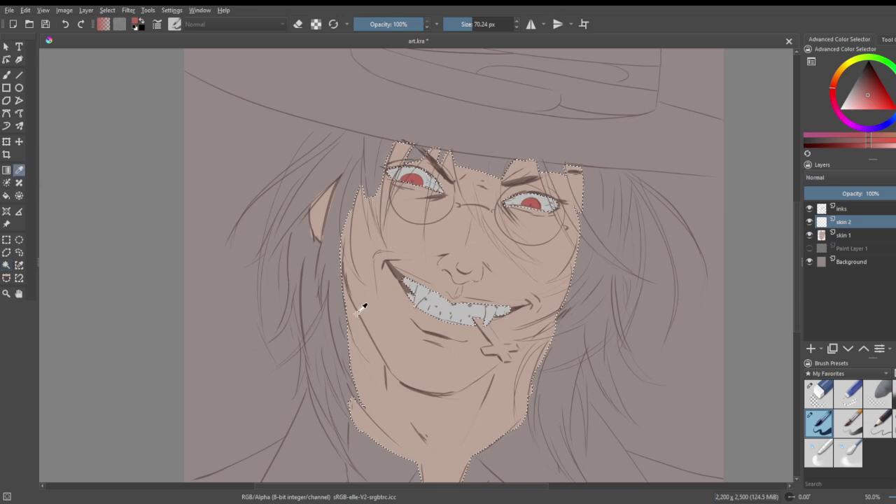
click(394, 329)
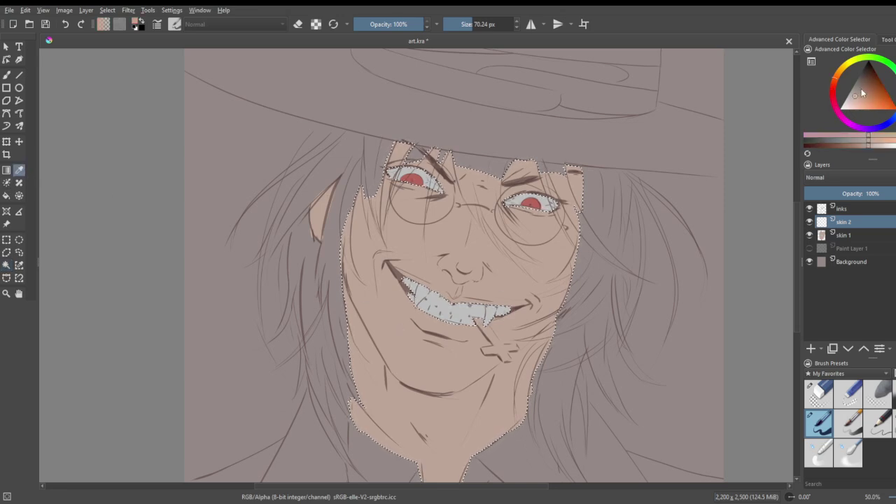
click(835, 83)
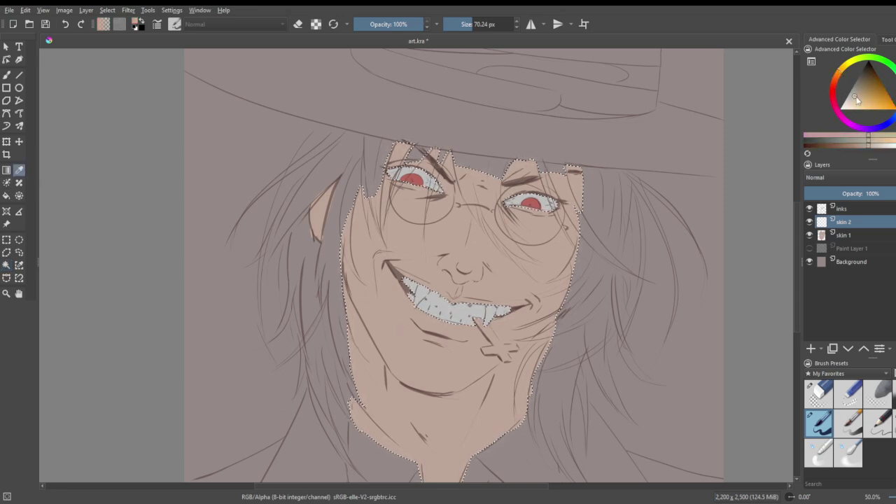
click(853, 104)
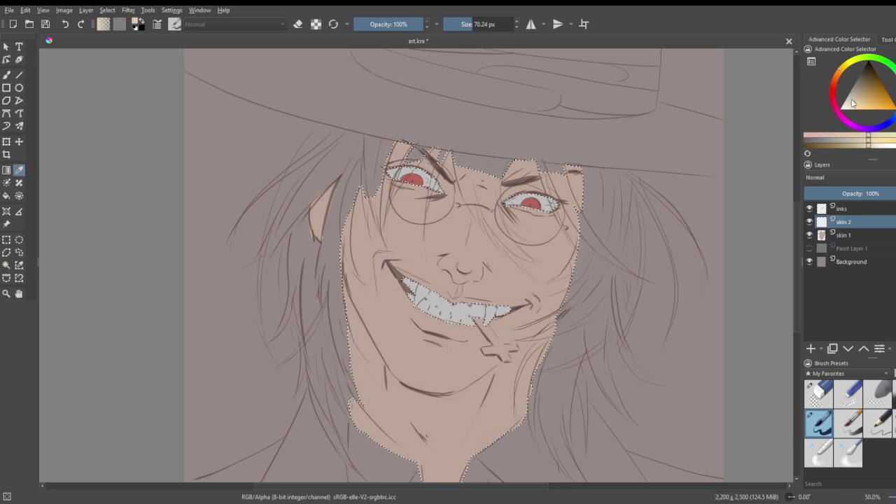
click(891, 103)
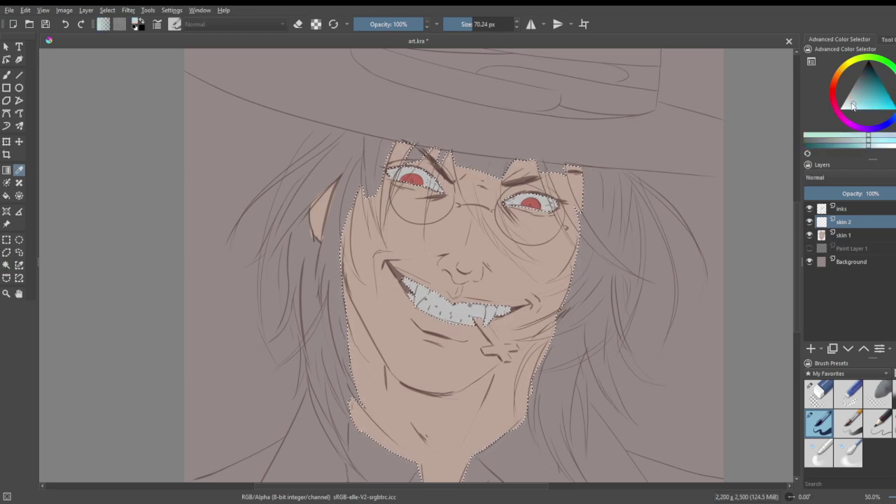
click(853, 101)
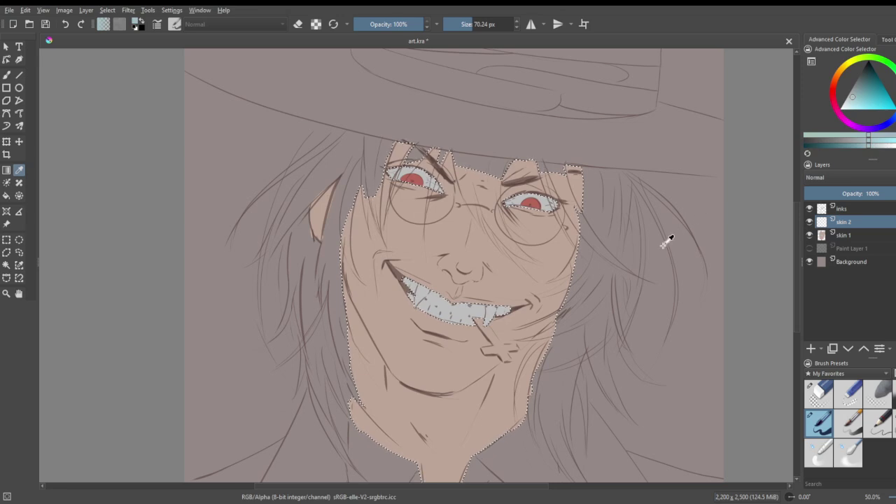
- Paint the nose bridge highlight with the 81.51 px Charcoal Rock Soft brush, building it up with a lighter cyan
scroll(491, 202, up, 1)
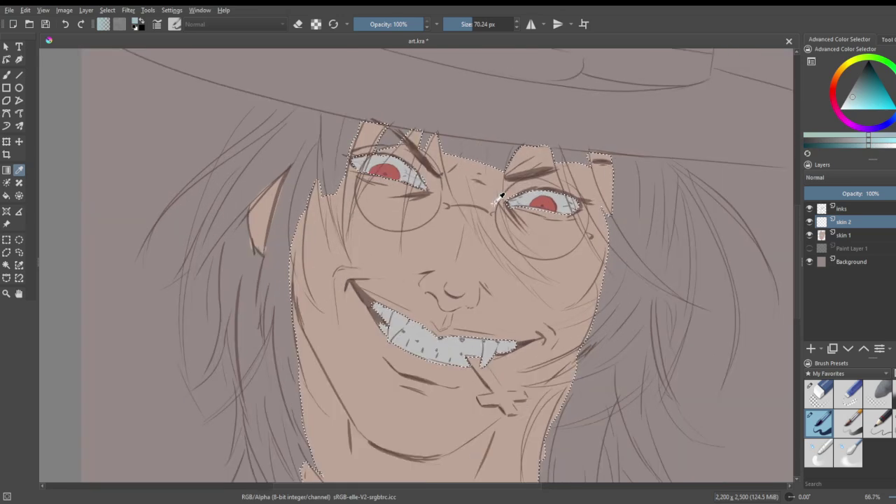
key(slash)
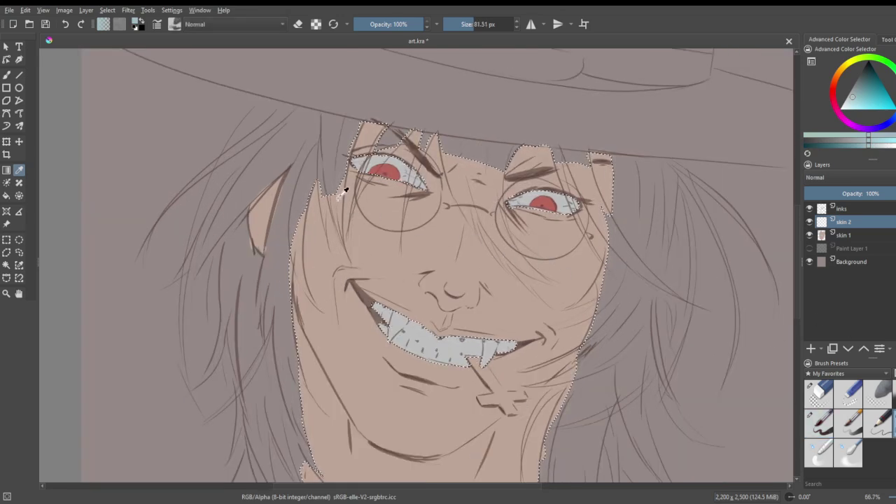
click(6, 75)
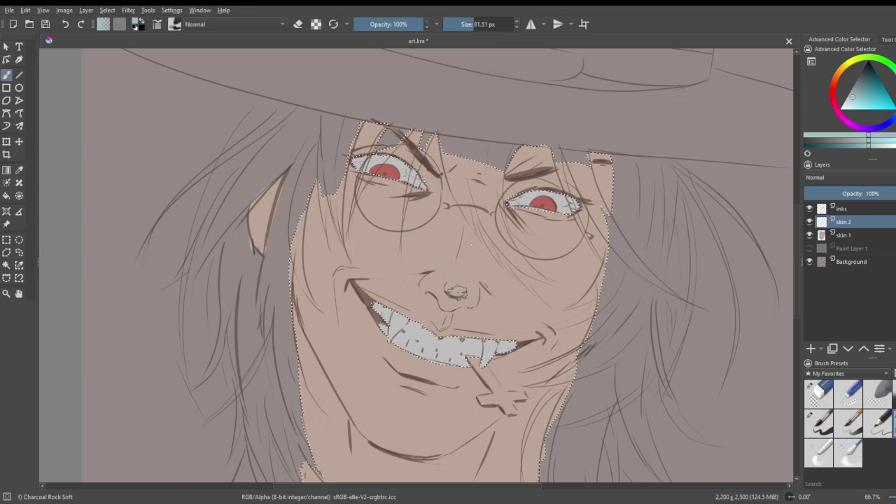
drag(454, 283, 466, 241)
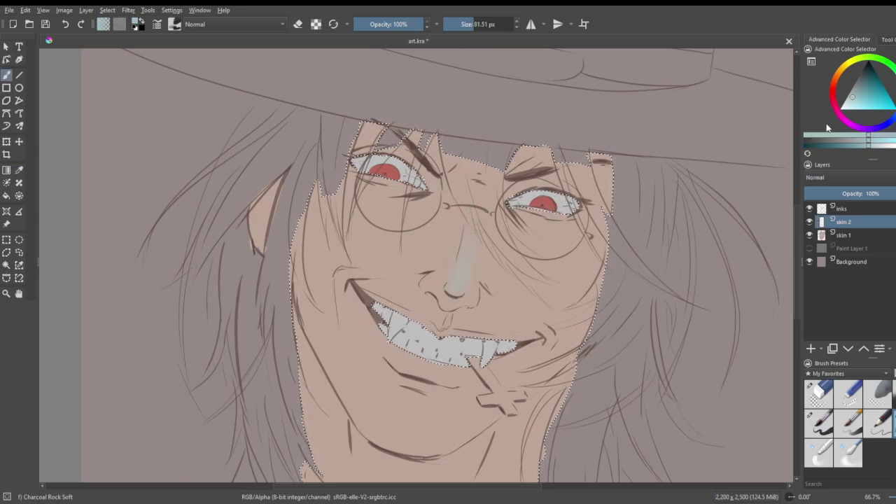
click(852, 105)
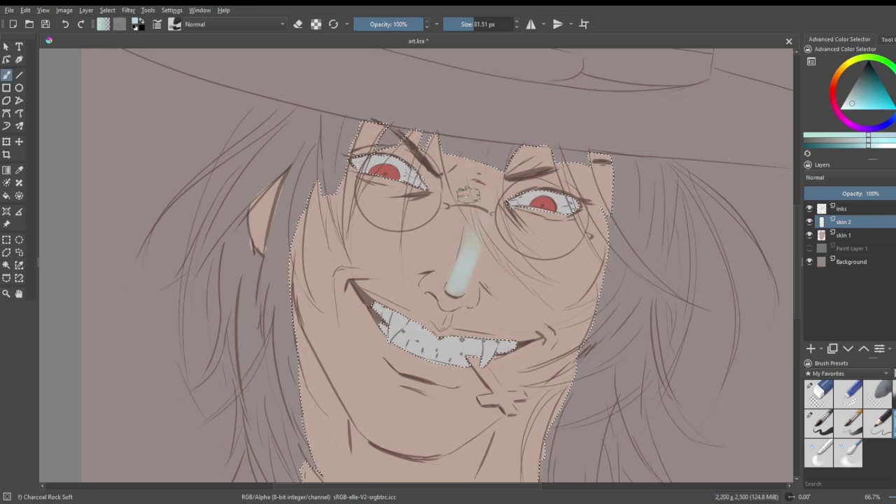
- Paint soft pale cyan highlights on both cheeks, the right side of the neck and the chin
drag(382, 223, 398, 238)
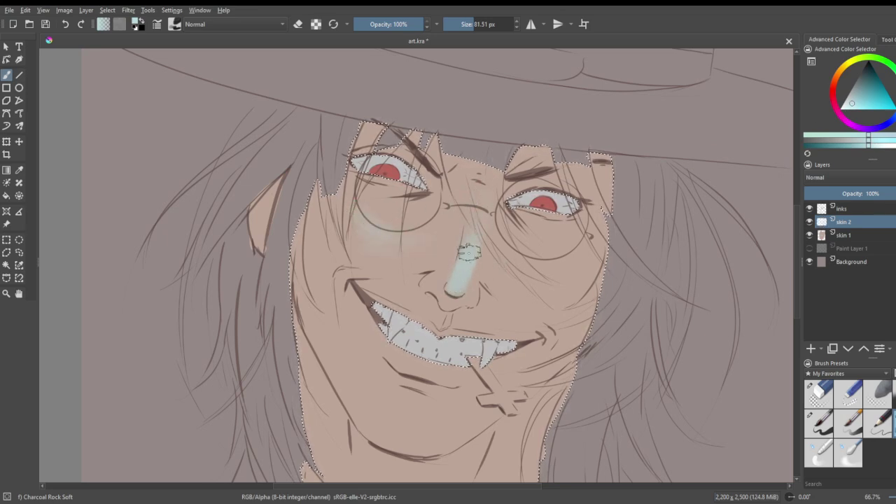
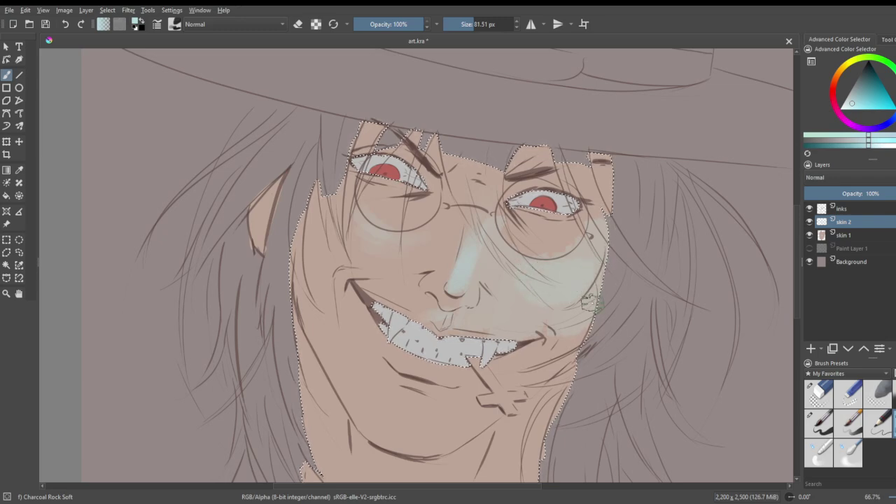
scroll(565, 292, down, 3)
scroll(531, 336, up, 3)
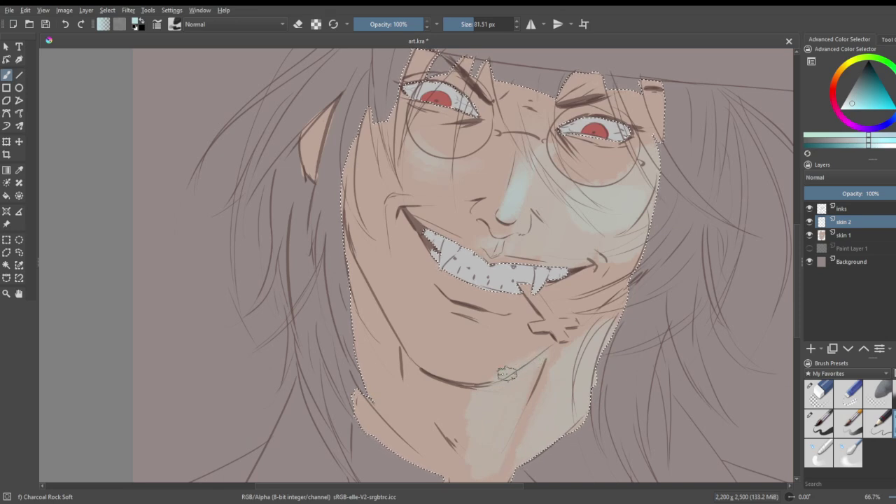
mouse_move(459, 371)
mouse_down()
mouse_move(492, 347)
mouse_move(448, 354)
mouse_move(491, 364)
mouse_move(470, 355)
mouse_move(483, 346)
mouse_move(474, 350)
mouse_move(465, 337)
mouse_move(494, 354)
mouse_up()
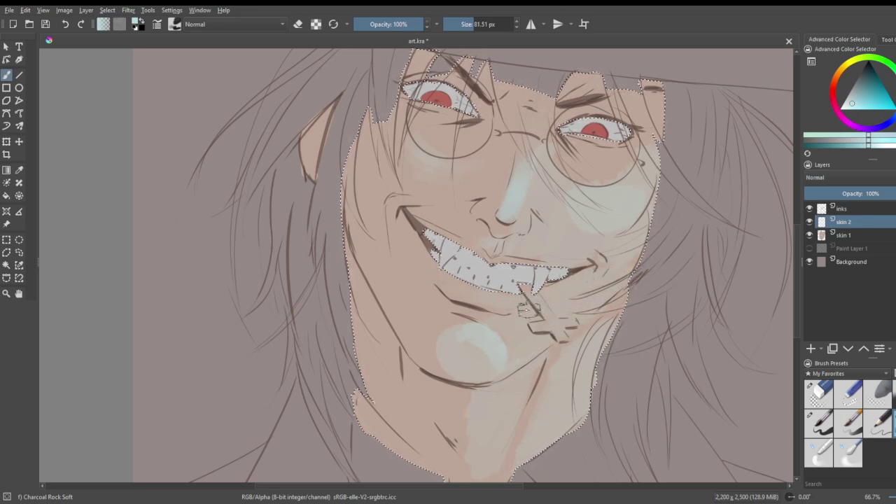
- Add finer cyan highlights around the lips, right mouth corner, chin and neck at 33.30 px, and rework the right cheek at 63.34 px
drag(475, 28, 466, 28)
drag(506, 254, 576, 262)
mouse_move(501, 240)
mouse_down()
mouse_move(497, 254)
mouse_move(485, 252)
mouse_up()
key(ctrl+z)
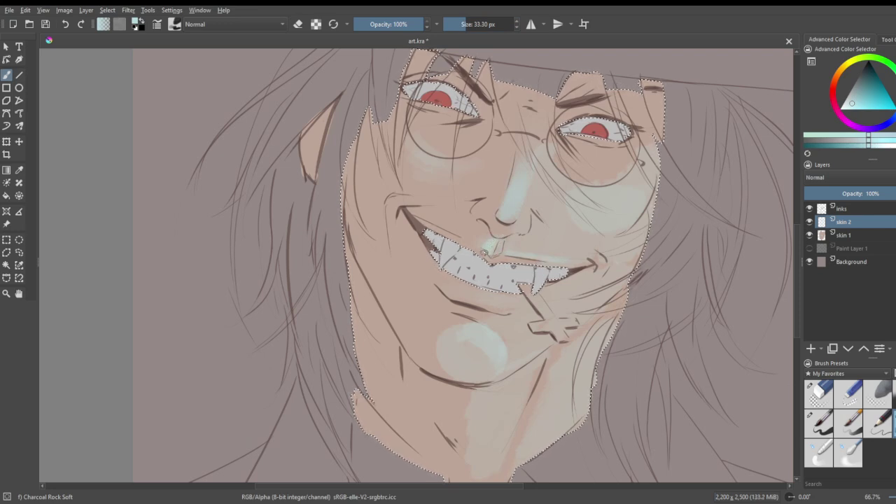
drag(482, 294, 516, 296)
drag(592, 259, 599, 264)
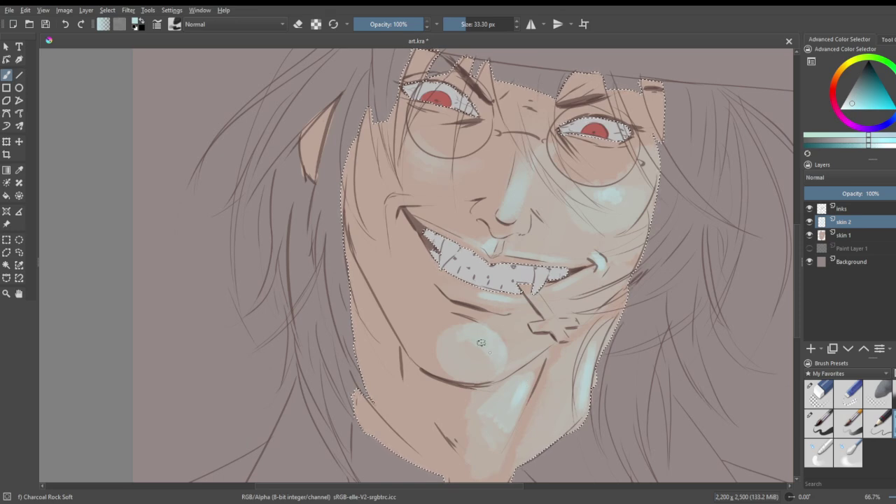
drag(473, 30, 483, 47)
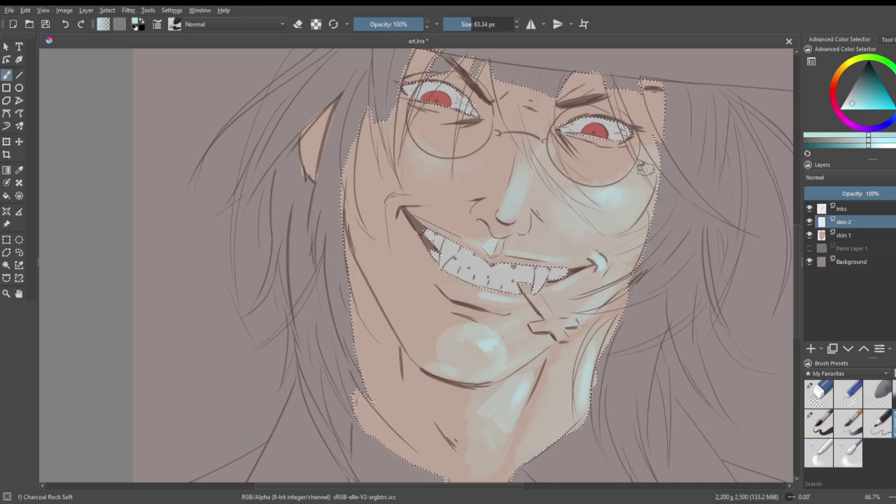
click(613, 189)
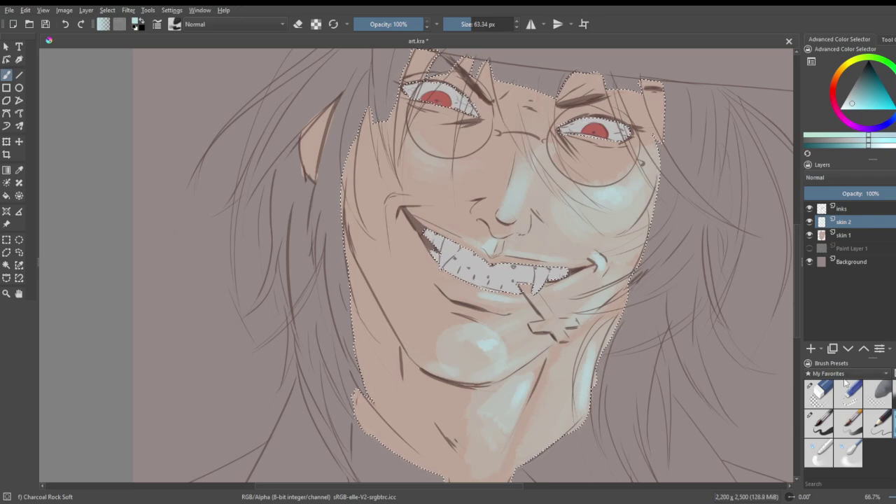
- Choose a dark muted red for the skin shadows, testing it above the right eye and undoing the test stroke
scroll(559, 275, down, 3)
scroll(557, 176, up, 1)
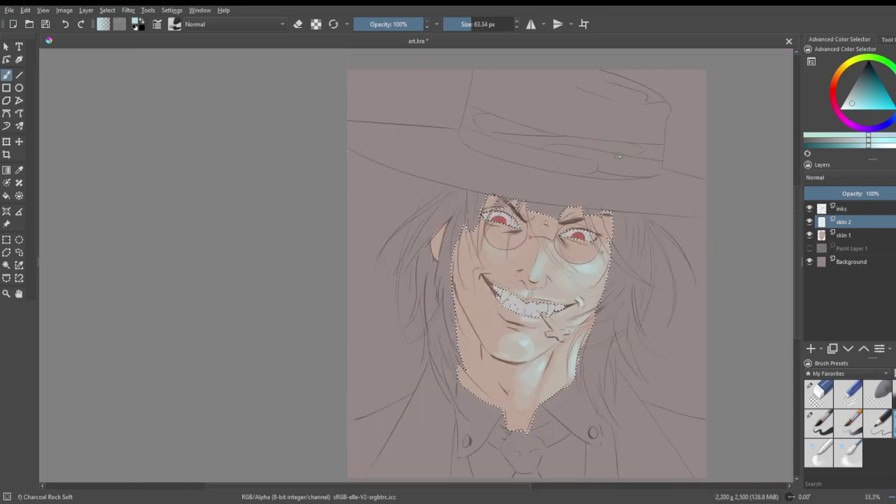
click(832, 89)
click(868, 83)
scroll(608, 214, up, 3)
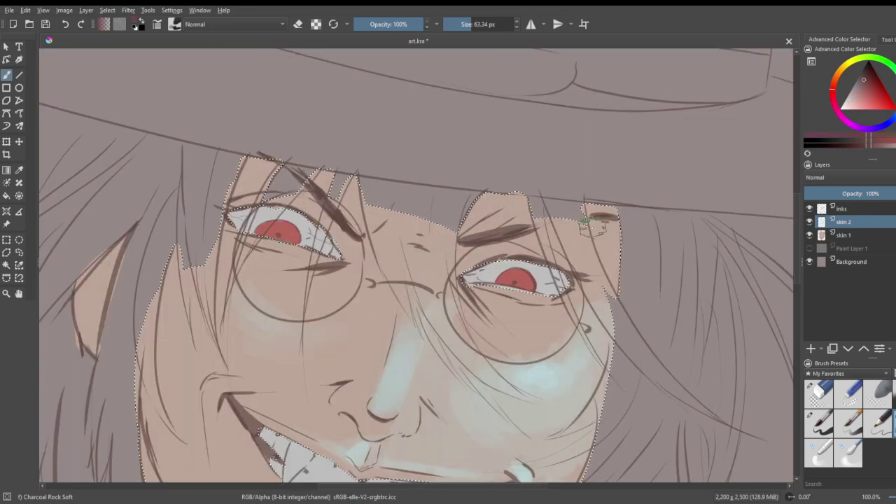
drag(484, 198, 458, 347)
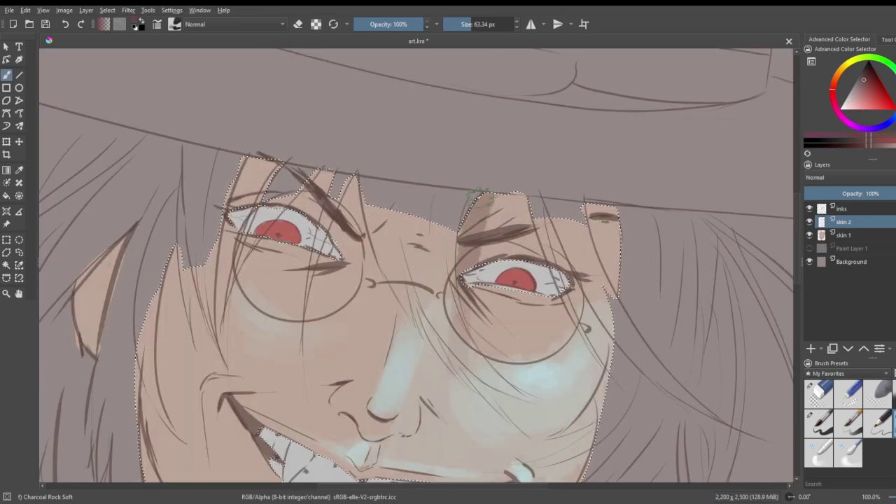
key(ctrl+z)
drag(872, 88, 865, 82)
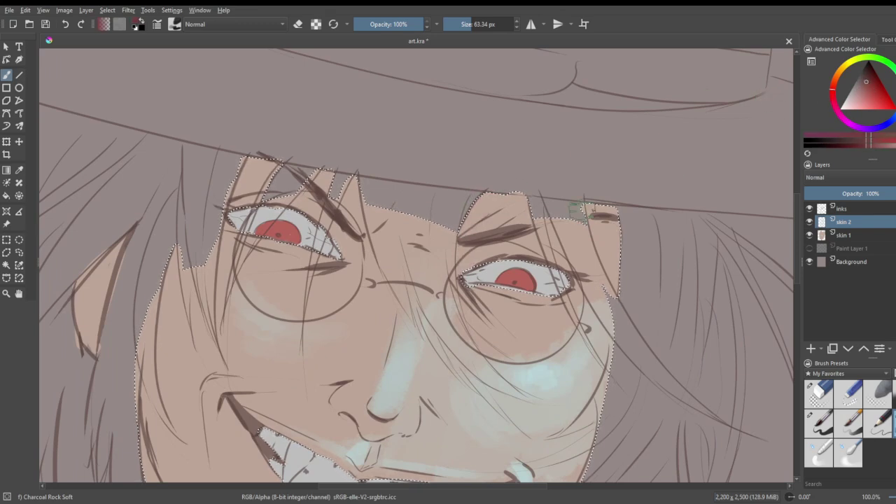
- Shade both eye sockets, the brow areas and the right temple in dark red with the 63.34 px brush
drag(490, 193, 491, 191)
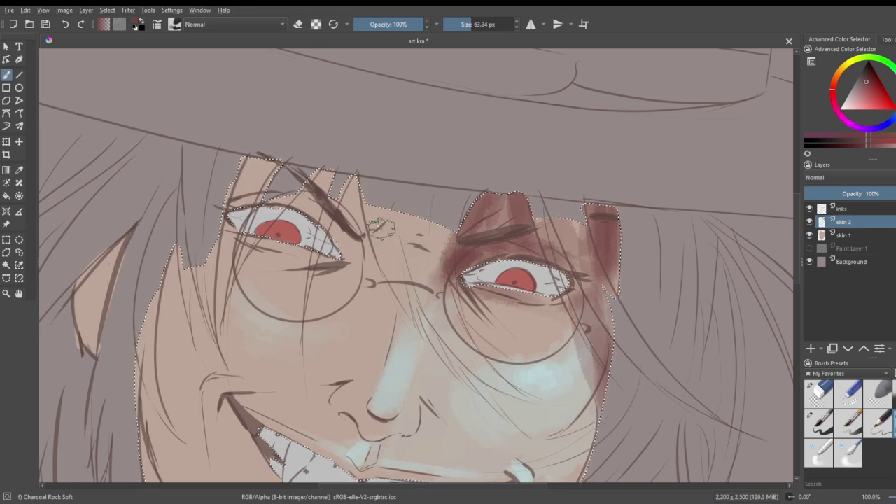
drag(354, 174, 350, 196)
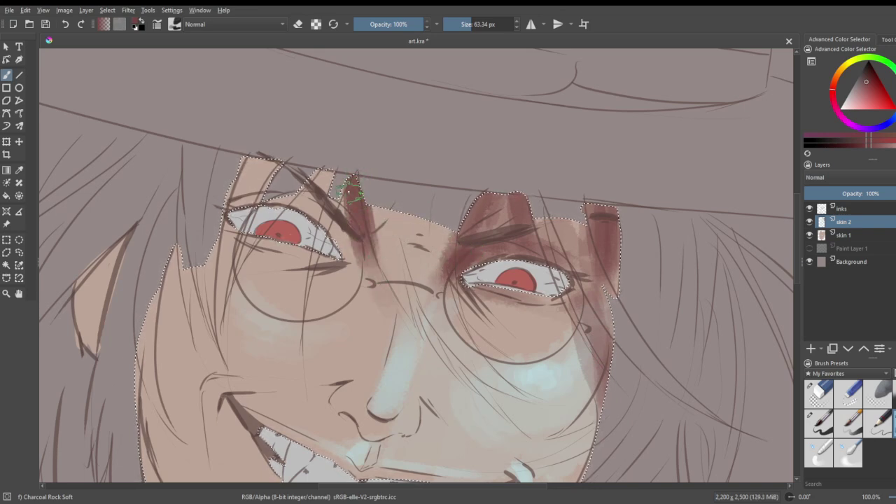
drag(341, 201, 347, 243)
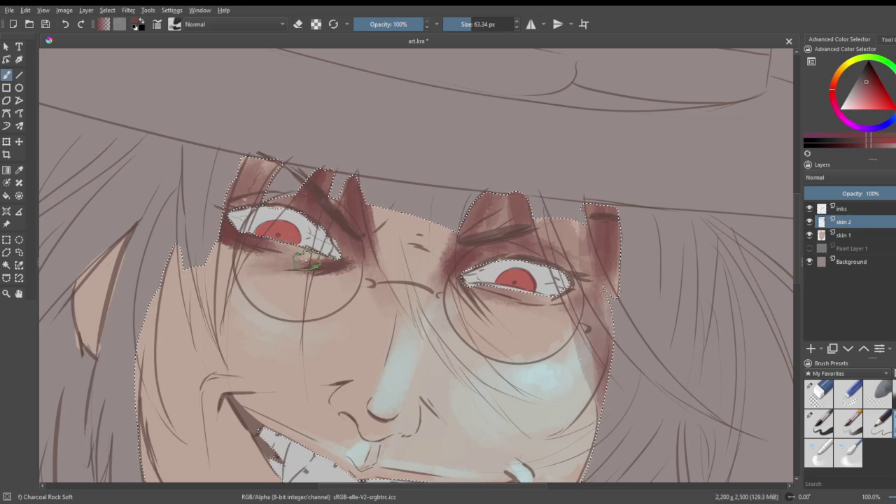
- Shade the left side of the nose bridge and the underside of the nose tip in dark red
key(minus)
key(minus)
scroll(396, 244, down, 1)
drag(279, 300, 298, 293)
scroll(298, 294, up, 1)
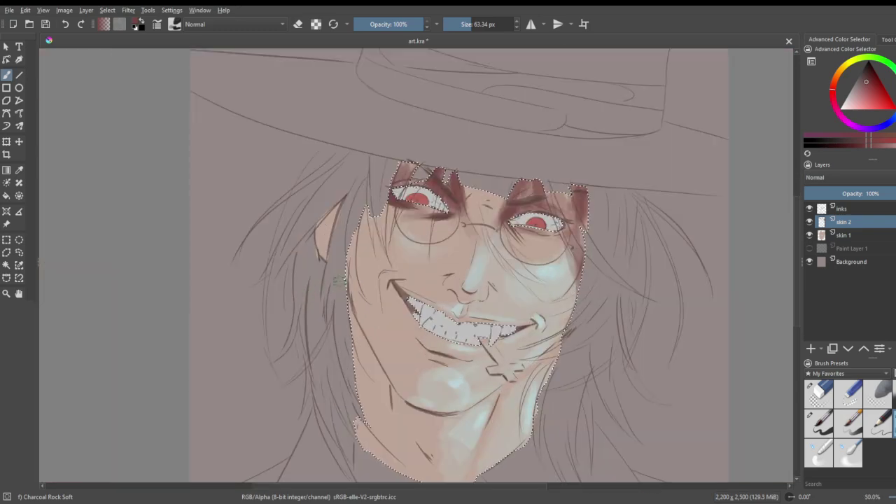
scroll(427, 264, up, 2)
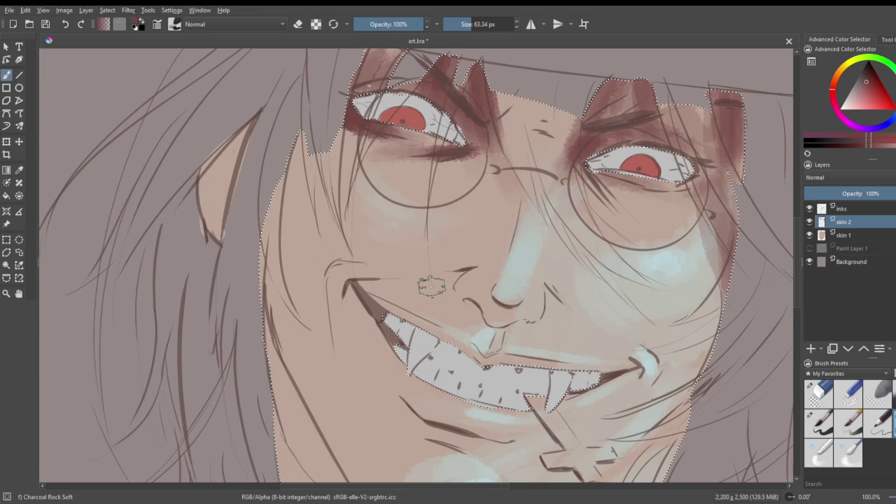
drag(522, 188, 499, 270)
mouse_move(516, 198)
mouse_down()
mouse_move(505, 174)
mouse_move(483, 238)
mouse_move(503, 147)
mouse_move(485, 263)
mouse_up()
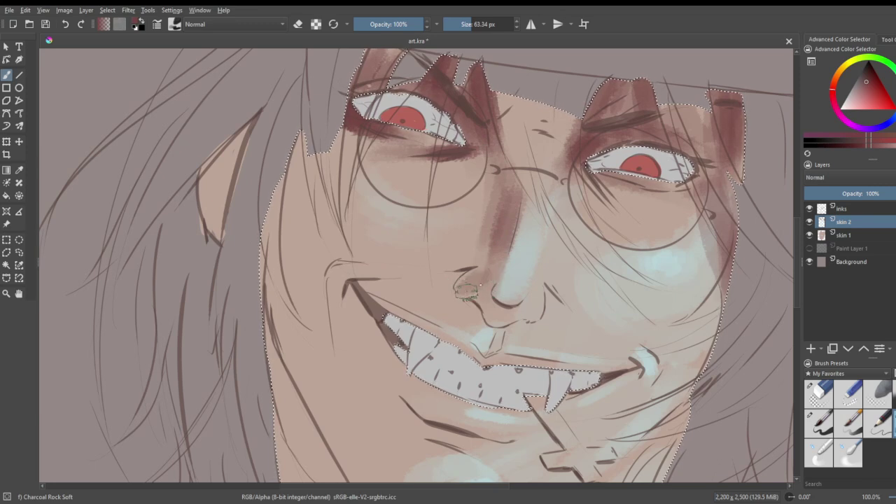
mouse_move(494, 318)
mouse_down()
mouse_move(490, 308)
mouse_move(507, 316)
mouse_up()
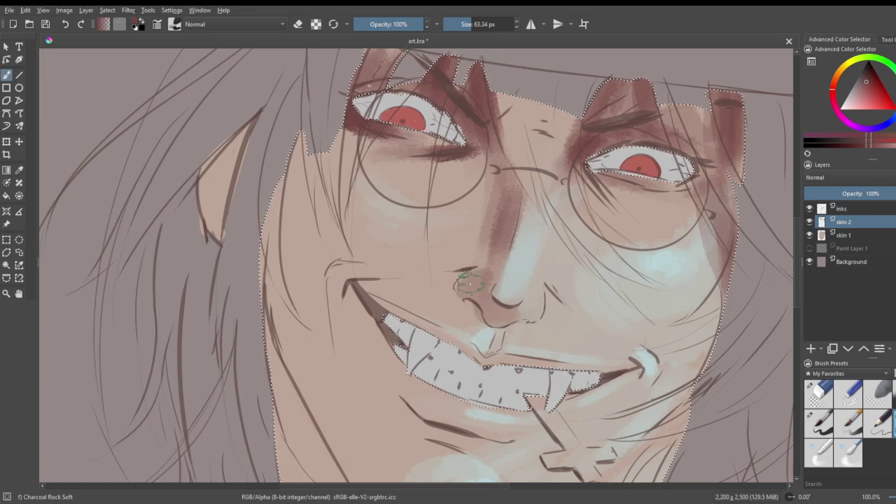
- Shade the skin between the left nostril and upper lip in dark red, and deepen the nostril wing with a 48.09 px brush
mouse_move(498, 322)
mouse_down()
mouse_move(385, 323)
mouse_move(465, 303)
mouse_move(403, 312)
mouse_up()
drag(459, 303, 403, 306)
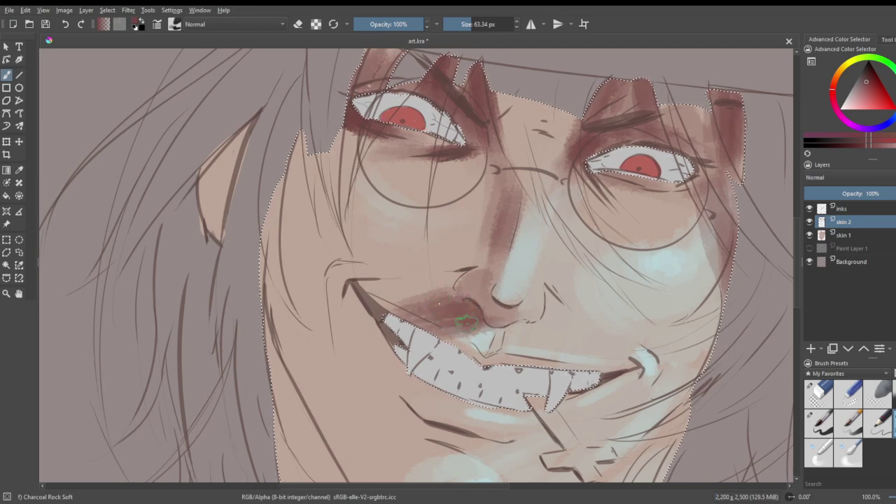
drag(475, 322, 473, 317)
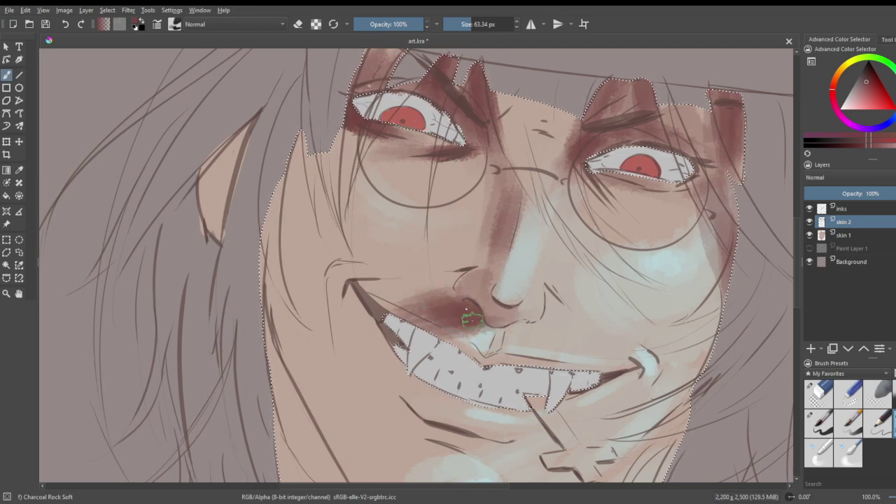
drag(473, 24, 468, 24)
mouse_move(476, 281)
mouse_down()
mouse_move(484, 267)
mouse_move(494, 311)
mouse_up()
mouse_move(484, 276)
mouse_down()
mouse_move(467, 276)
mouse_move(467, 285)
mouse_up()
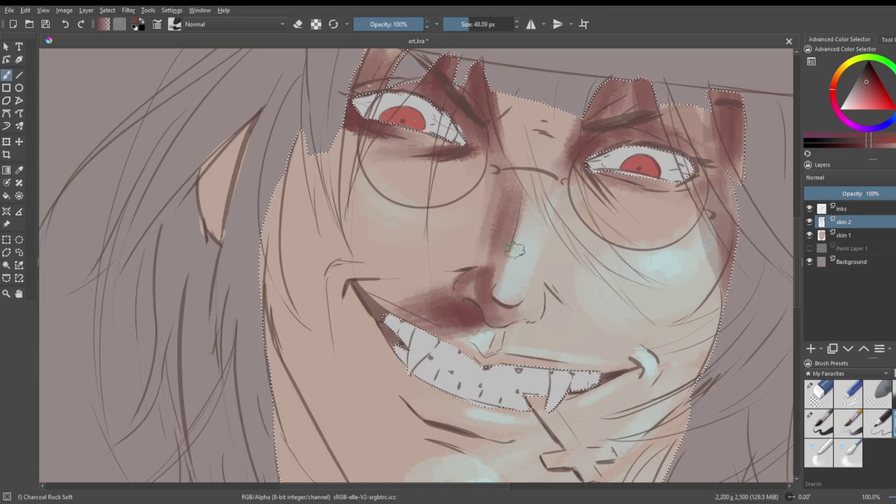
- Shade the left mouth corner and the smile crease running from it toward the nostril in dark red
scroll(344, 200, down, 3)
scroll(341, 199, up, 3)
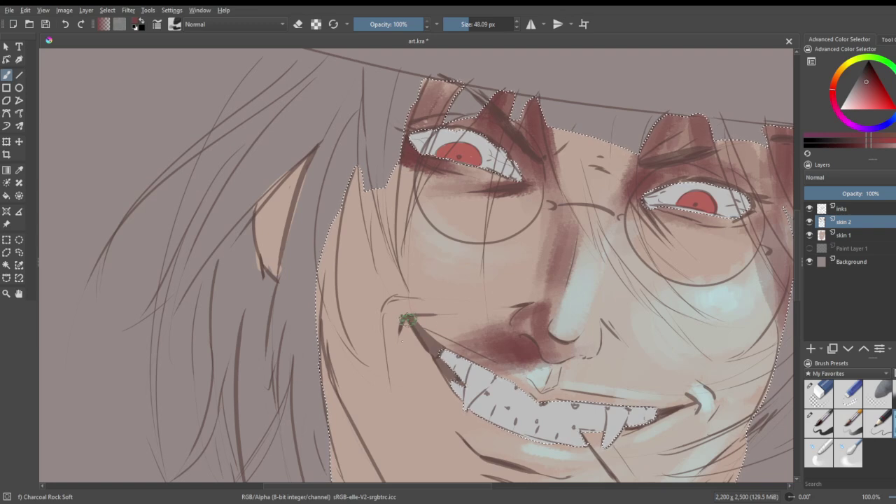
drag(407, 320, 402, 365)
drag(424, 319, 523, 309)
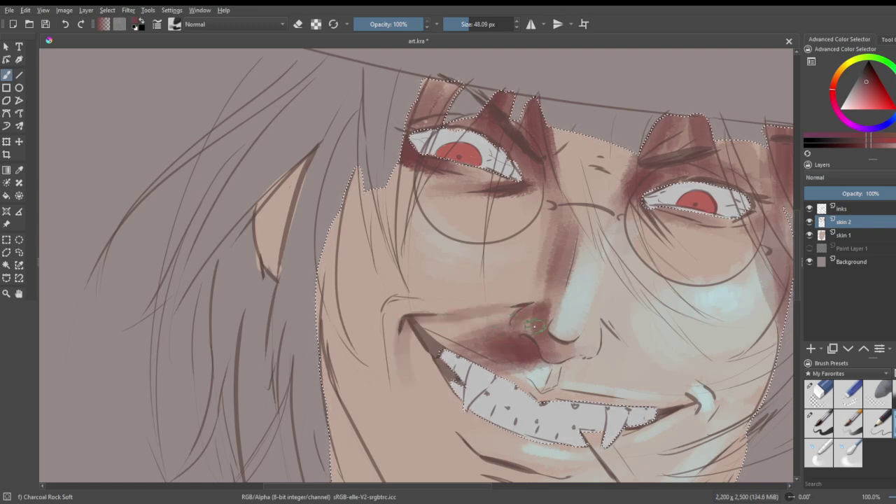
- Shade the right mouth corner and the crease below the lower lip in dark red with the 48.09 px brush
scroll(537, 273, down, 2)
scroll(602, 356, up, 2)
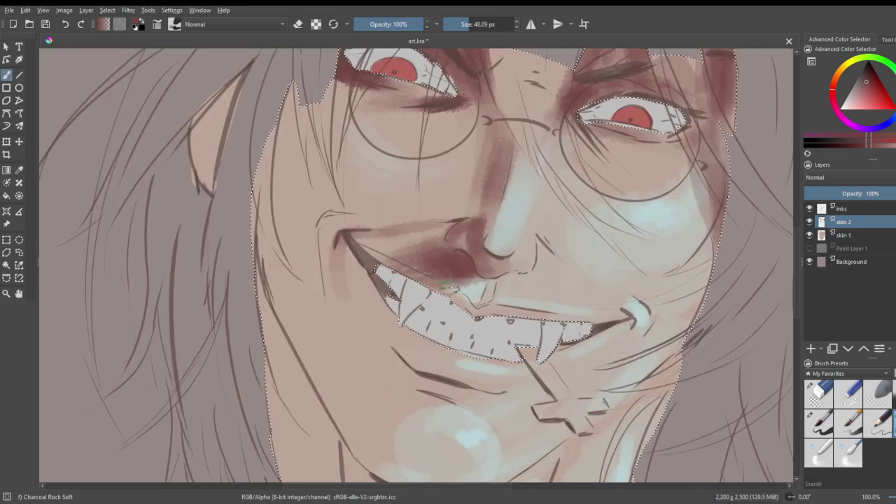
mouse_move(626, 314)
mouse_down()
mouse_move(636, 324)
mouse_move(622, 315)
mouse_up()
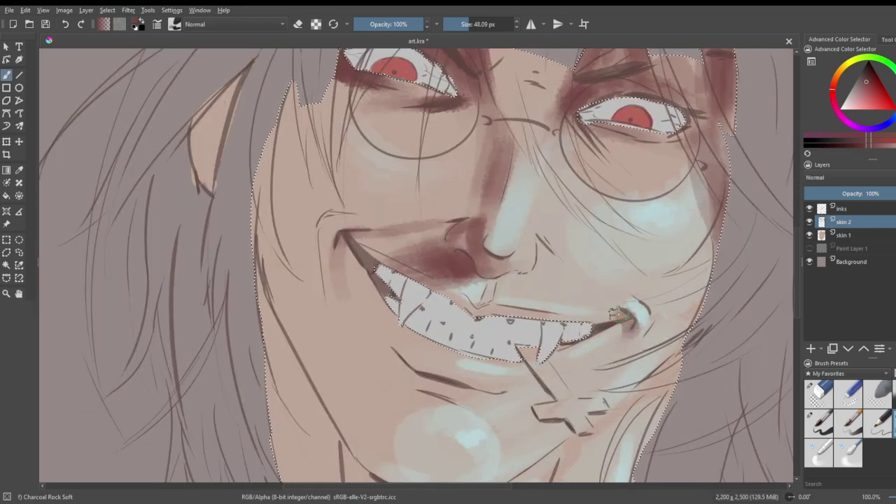
mouse_move(392, 353)
mouse_down()
mouse_move(417, 382)
mouse_move(413, 368)
mouse_move(452, 389)
mouse_up()
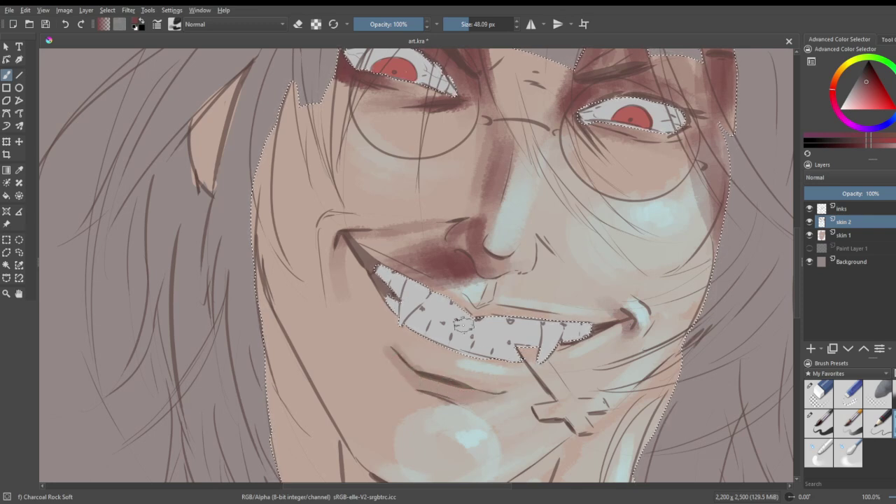
- Shade both lips and the left mouth corner in dark red using 18.77 px and 37.83 px brushes, including the smile crease above it
key(bracketleft)
key(bracketleft)
key(bracketleft)
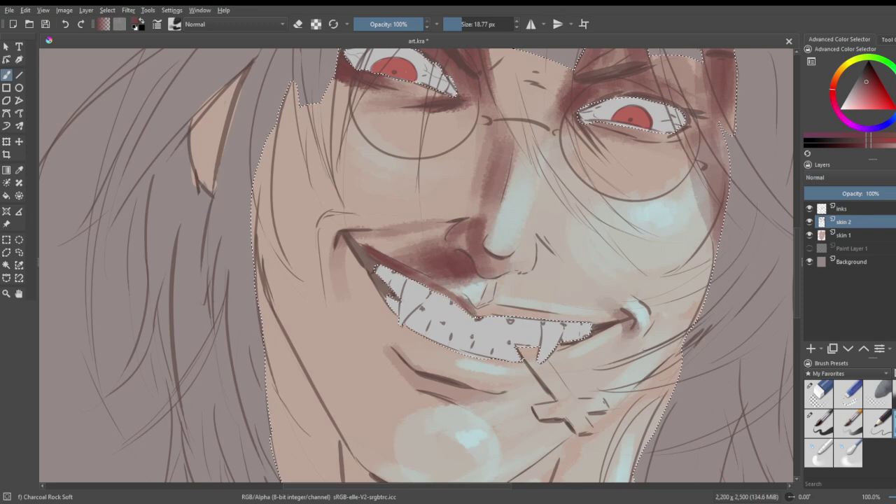
drag(473, 24, 466, 30)
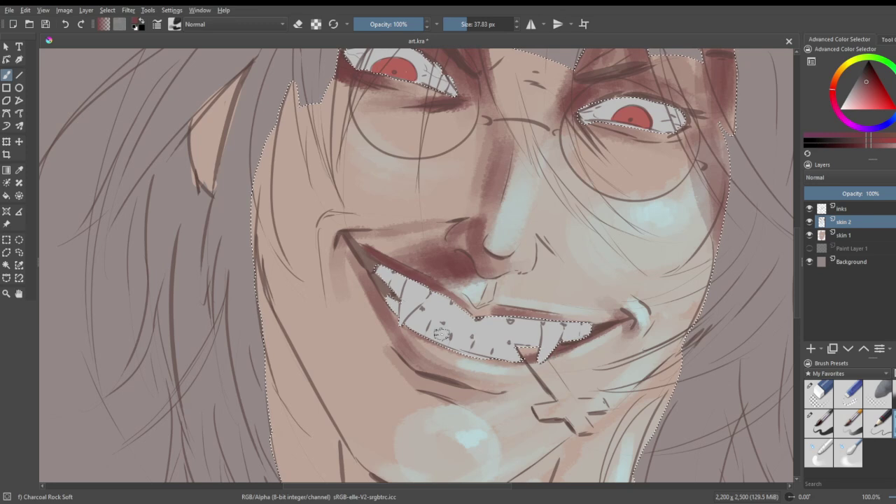
drag(367, 266, 373, 269)
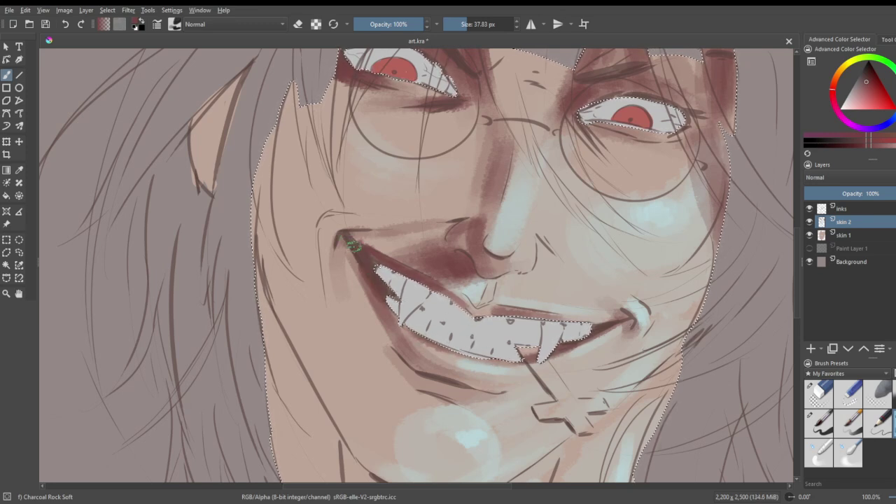
mouse_move(325, 212)
mouse_down()
mouse_move(319, 267)
mouse_move(356, 213)
mouse_up()
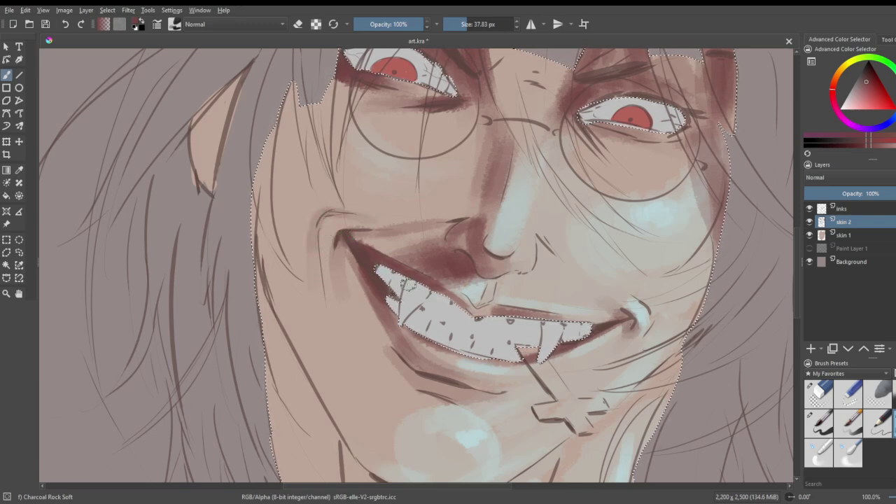
- Shade the right jawline and the tendon line on the right side of the neck in dark red
key(minus)
key(minus)
key(plus)
key(plus)
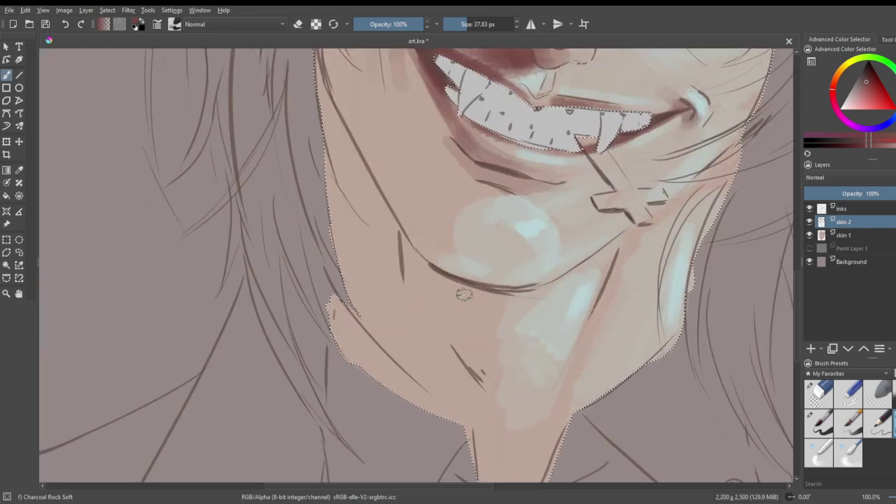
drag(710, 169, 640, 227)
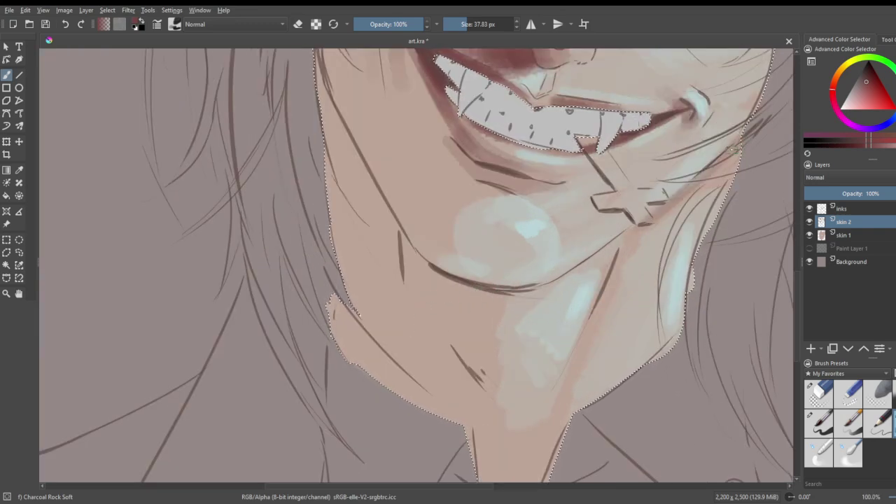
drag(669, 197, 516, 296)
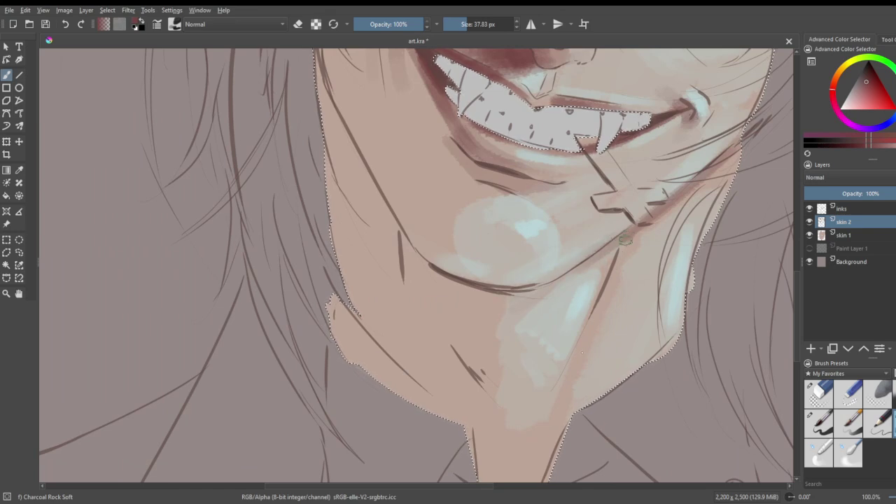
drag(628, 237, 589, 312)
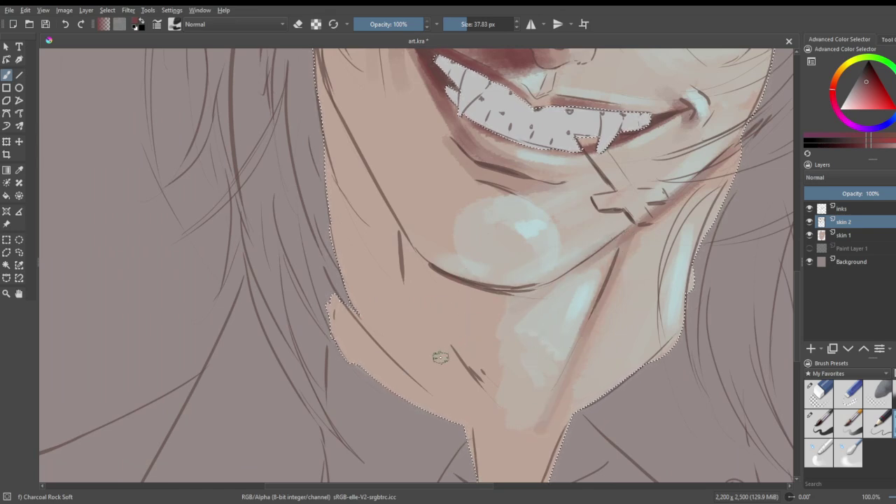
- Shade the middle of the neck below the chin in dark red, along the left edge of the cyan highlight
mouse_move(473, 364)
mouse_down()
mouse_move(495, 394)
mouse_move(483, 343)
mouse_move(508, 297)
mouse_move(498, 385)
mouse_up()
drag(496, 418, 496, 402)
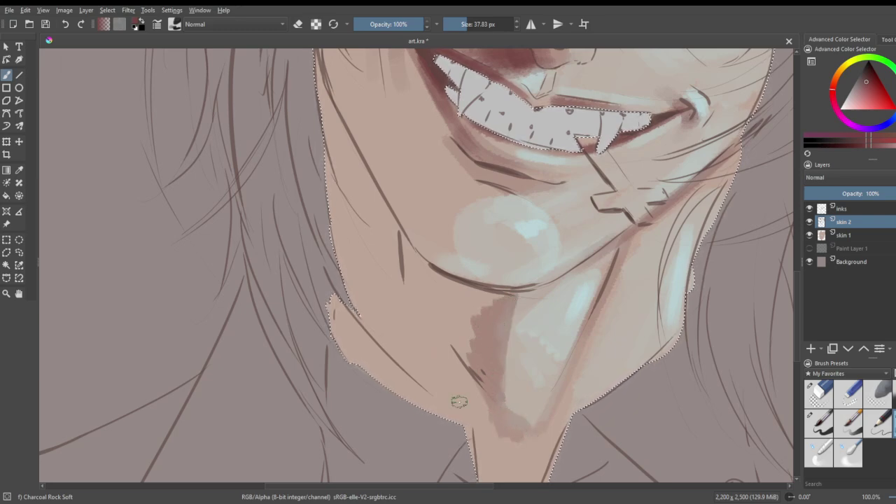
- Shade the base of the neck above the tie and both neck tendons in dark red with an 81.51 px brush
scroll(516, 431, down, 5)
scroll(455, 412, up, 3)
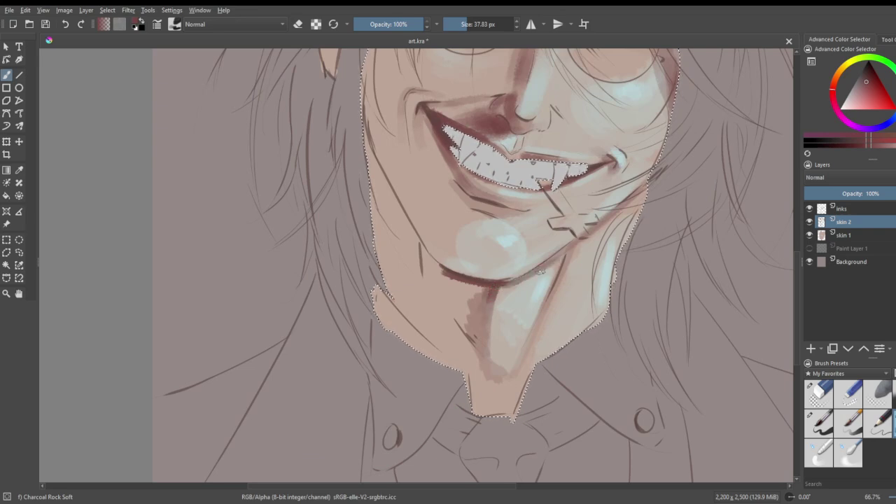
drag(469, 24, 473, 25)
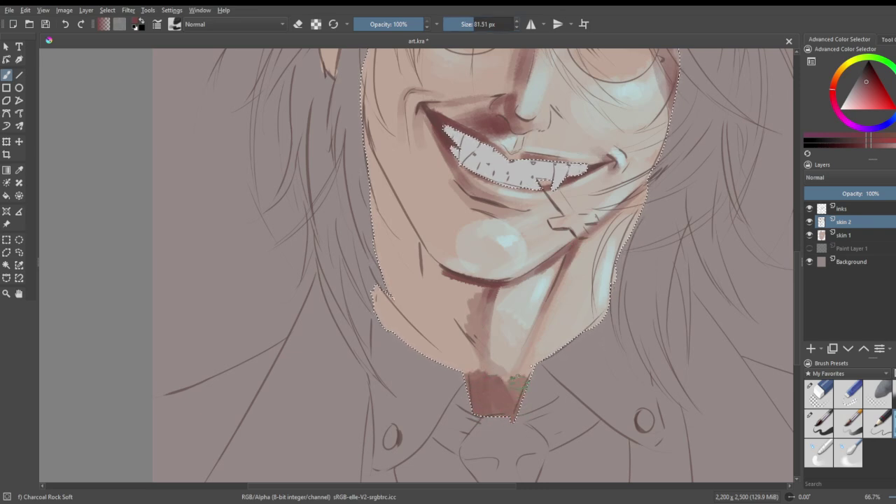
drag(533, 326, 548, 348)
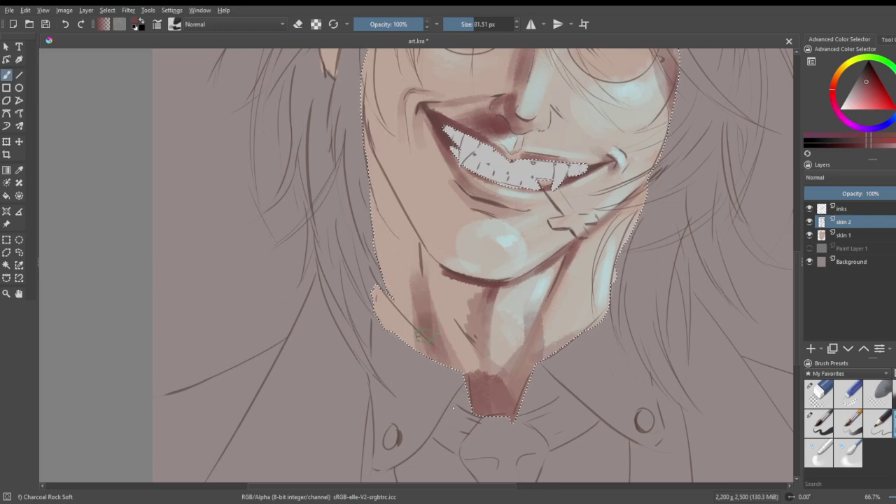
- Shade the left side of the face in dark red, covering the temple, cheek and jaw with the 81.51 px brush
scroll(459, 384, down, 3)
scroll(455, 364, up, 1)
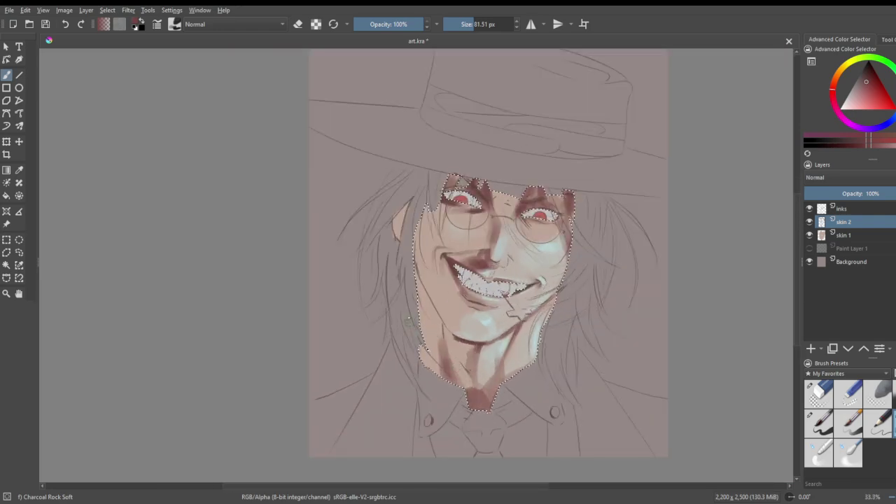
scroll(420, 205, up, 3)
scroll(506, 263, down, 3)
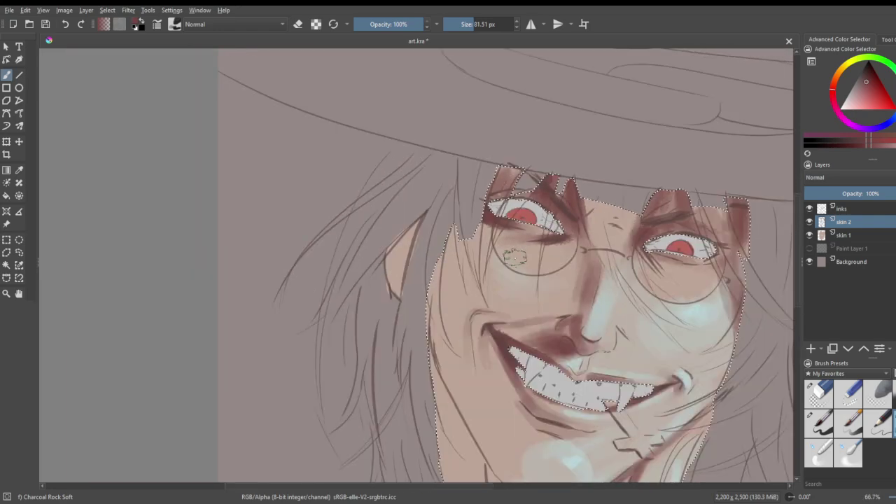
scroll(540, 317, up, 1)
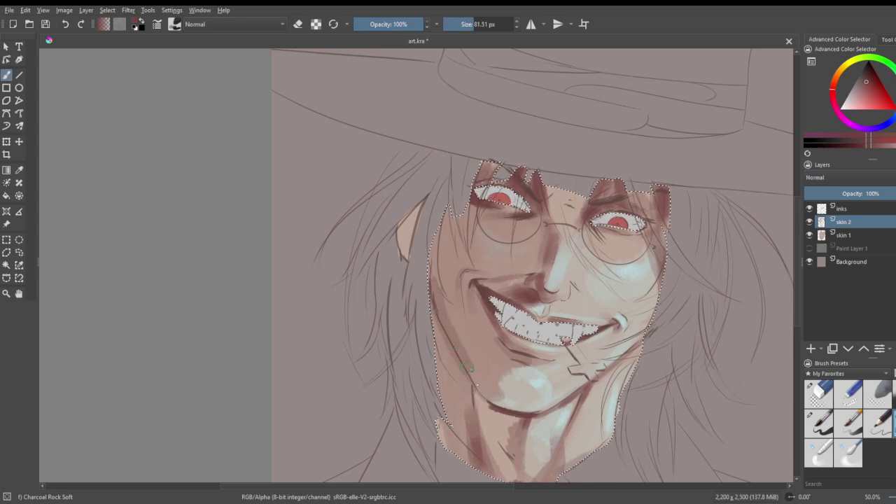
scroll(524, 420, down, 3)
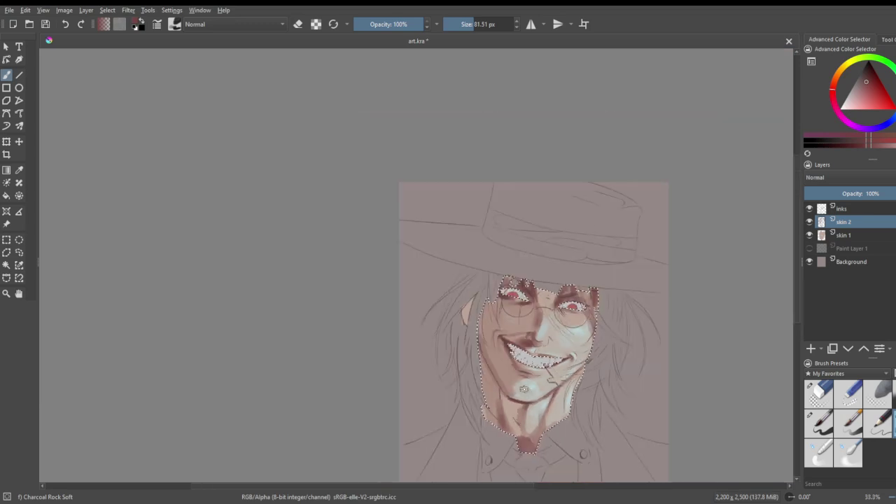
scroll(501, 365, up, 4)
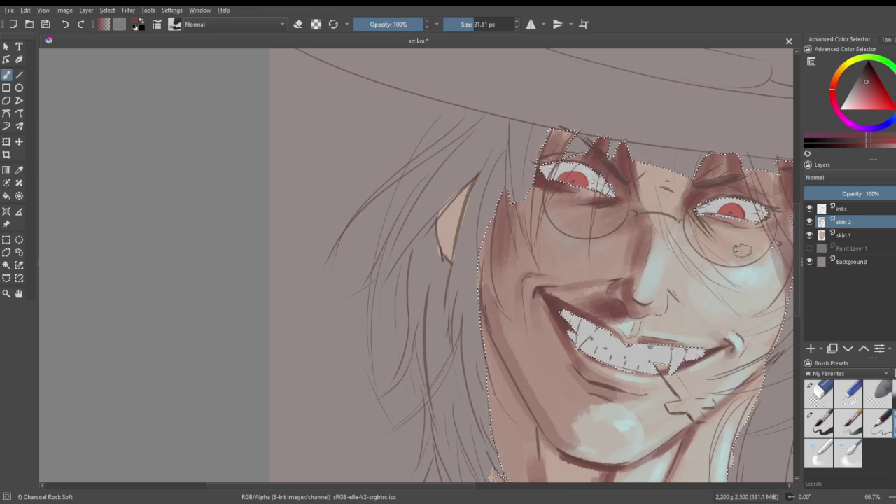
key(minus)
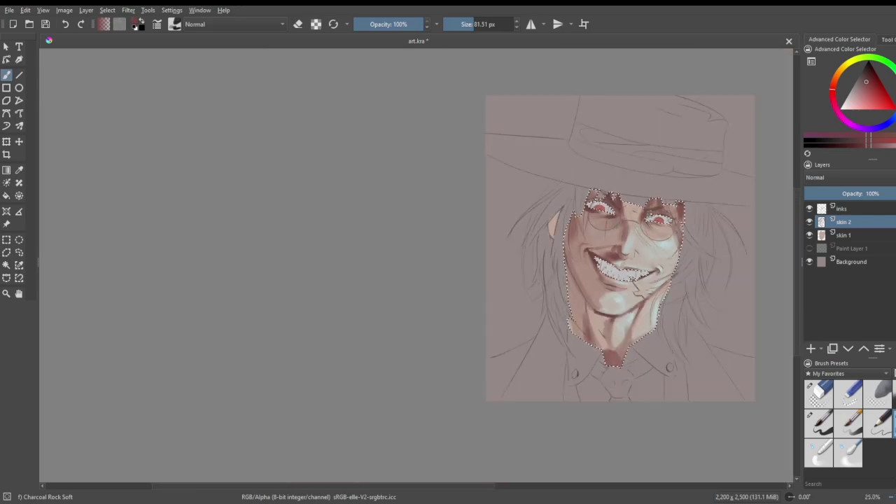
key(plus)
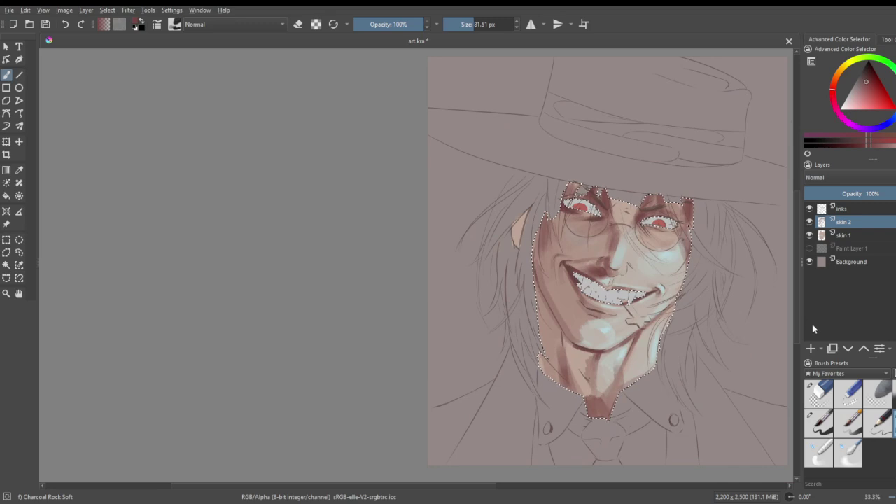
- Soften the dark red shading along the left cheek and jaw using the Eraser Soft brush at 60 px
click(883, 394)
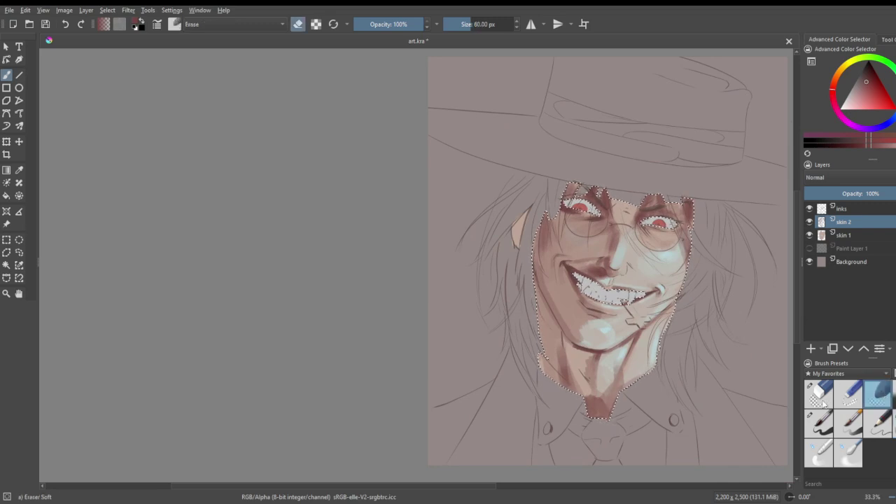
key(plus)
key(plus)
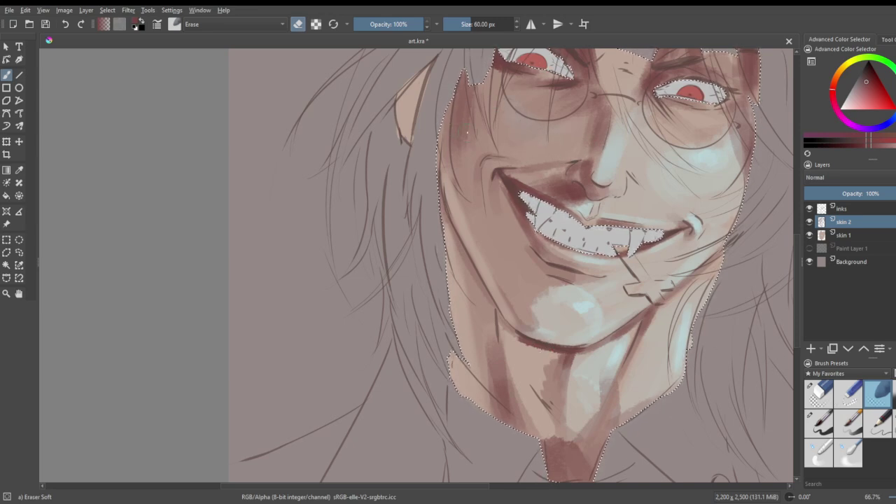
scroll(612, 268, down, 2)
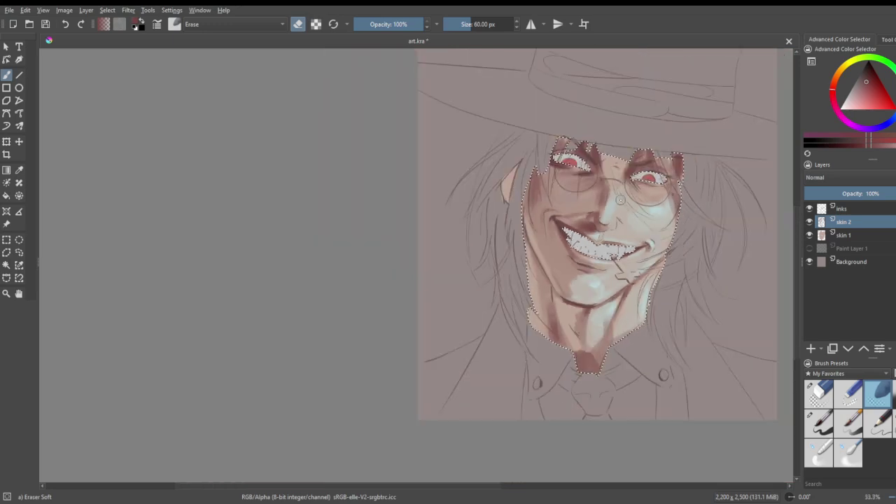
scroll(622, 208, up, 1)
- Paint the left neck tendon and the underside of the left jaw in a more saturated dark red with the Charcoal Rock Soft brush, reduced to 45.37 px
click(874, 83)
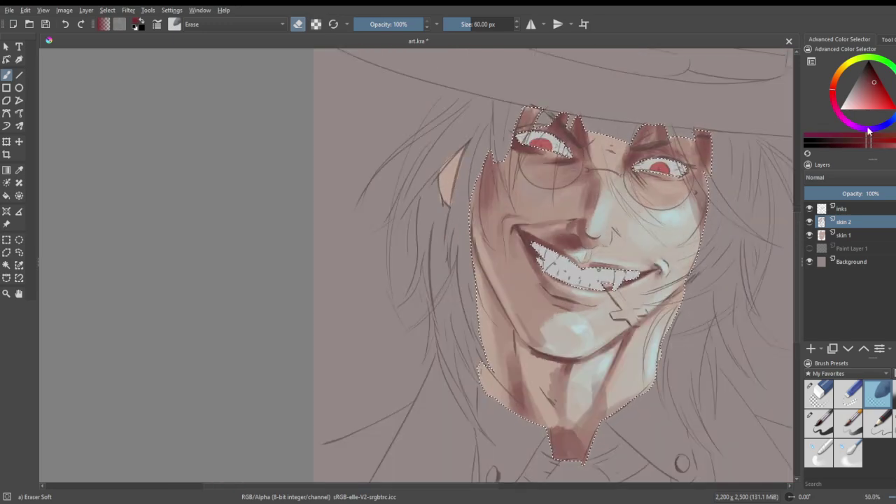
click(889, 420)
scroll(546, 365, up, 1)
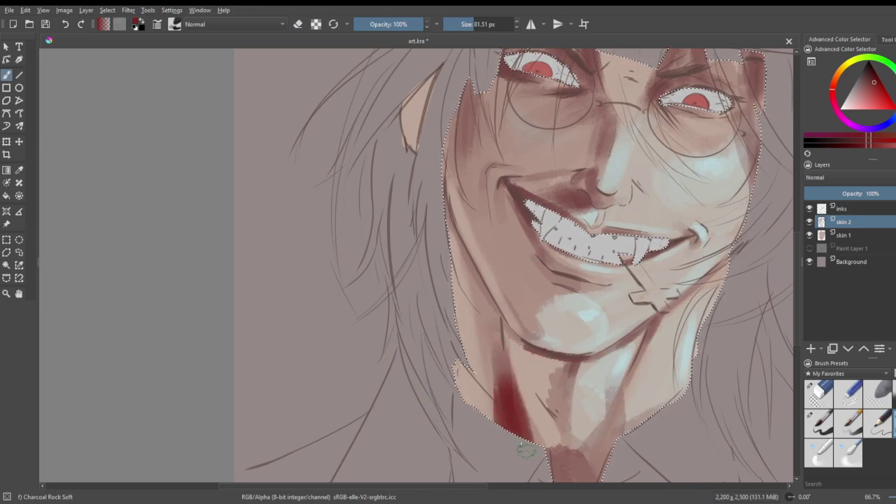
drag(494, 24, 466, 23)
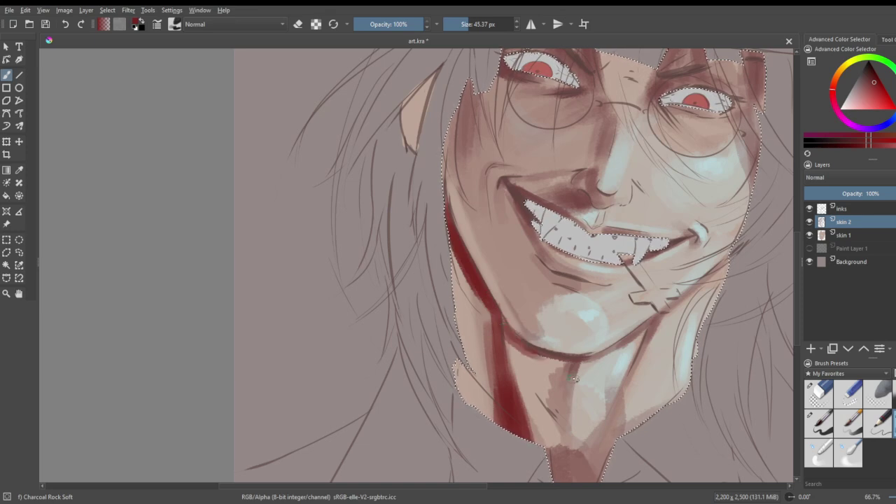
- Shade the neck between the left tendon and the centre in saturated red, and cover its far left side with a 66.73 px brush
mouse_move(523, 400)
mouse_down()
mouse_move(527, 422)
mouse_move(512, 398)
mouse_move(535, 371)
mouse_move(550, 410)
mouse_move(564, 375)
mouse_move(563, 406)
mouse_up()
mouse_move(571, 366)
mouse_down()
mouse_move(567, 442)
mouse_move(557, 404)
mouse_up()
drag(487, 323, 490, 390)
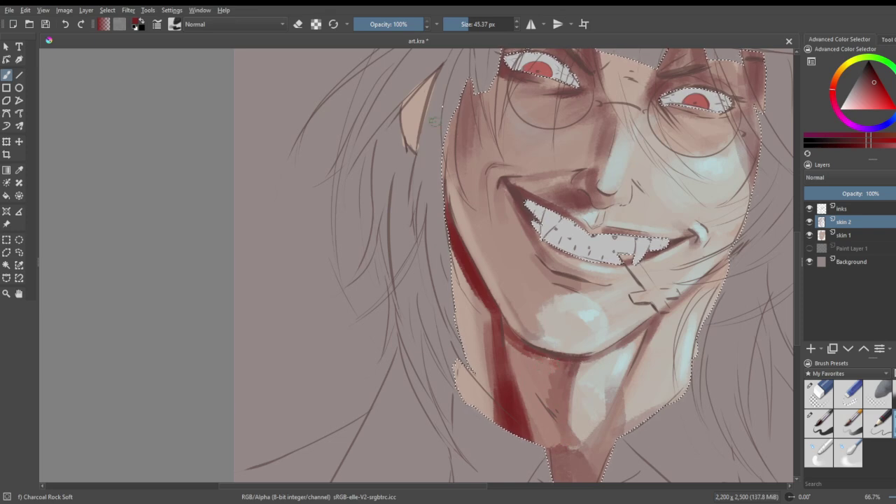
click(472, 24)
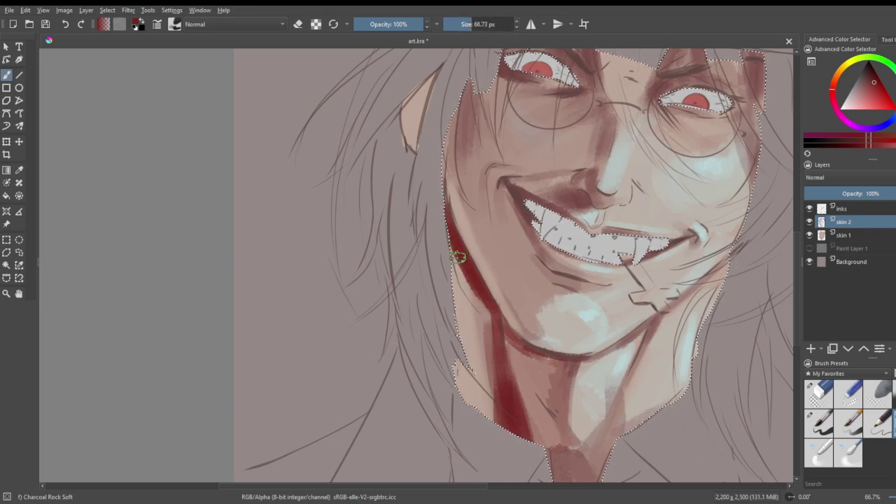
drag(459, 259, 498, 427)
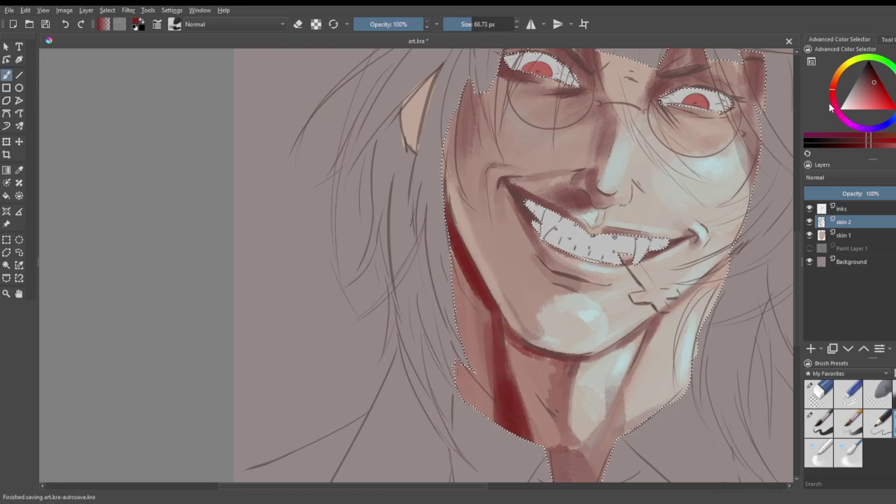
- Deepen the left face edge from temple to jaw and the mid-neck shadow below the chin in saturated dark red
scroll(785, 124, down, 3)
drag(785, 124, 759, 151)
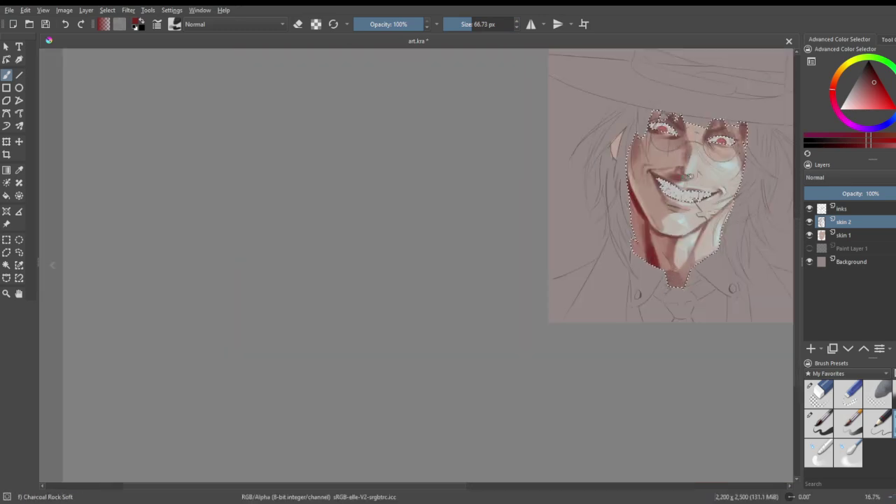
scroll(661, 205, down, 1)
scroll(698, 204, up, 4)
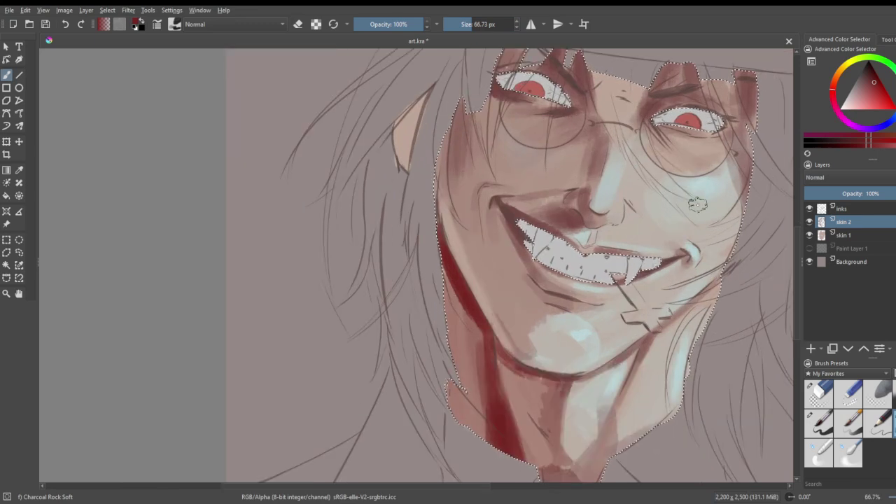
drag(438, 203, 459, 112)
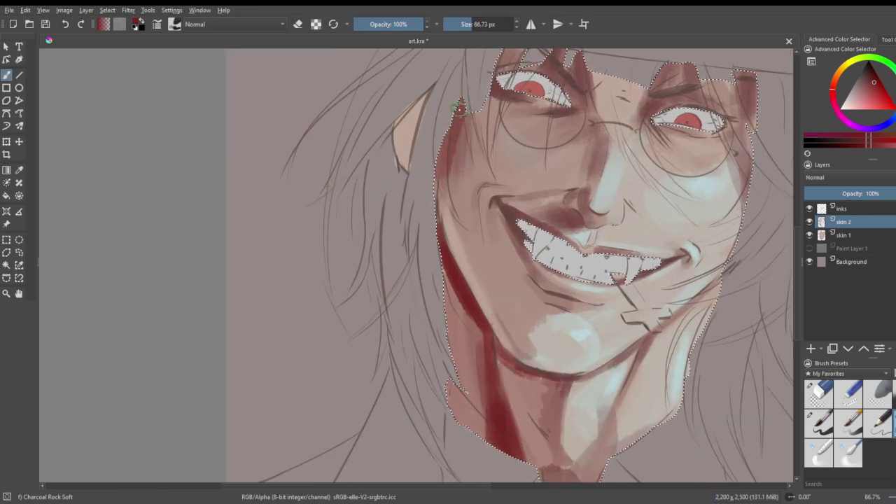
mouse_move(441, 217)
mouse_down()
mouse_move(445, 152)
mouse_move(459, 114)
mouse_up()
mouse_move(460, 229)
mouse_down()
mouse_move(450, 177)
mouse_move(473, 266)
mouse_up()
mouse_move(447, 200)
mouse_down()
mouse_move(448, 239)
mouse_move(524, 360)
mouse_move(497, 320)
mouse_move(503, 330)
mouse_move(553, 359)
mouse_move(547, 369)
mouse_move(592, 344)
mouse_move(614, 198)
mouse_move(592, 407)
mouse_move(543, 374)
mouse_move(494, 372)
mouse_move(537, 387)
mouse_up()
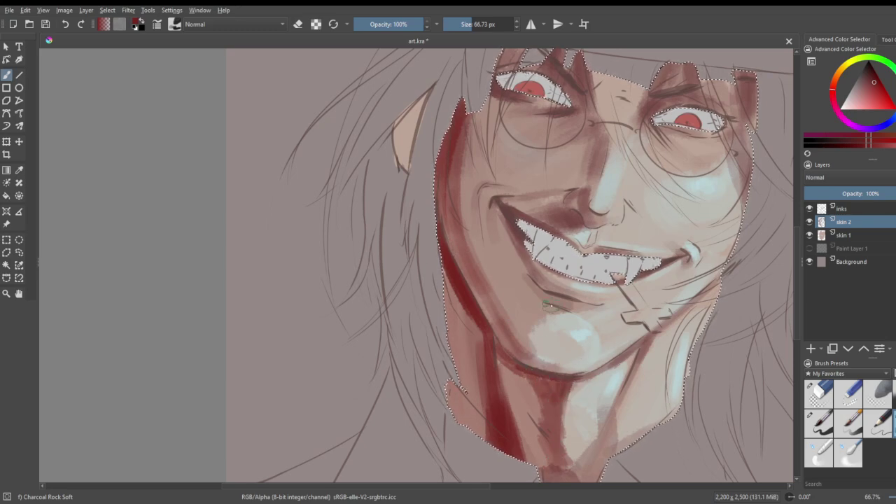
- Glaze a brighter, lighter red over the left jaw edge, the left side of the neck and the area under the left eye
scroll(552, 309, down, 2)
drag(886, 110, 871, 103)
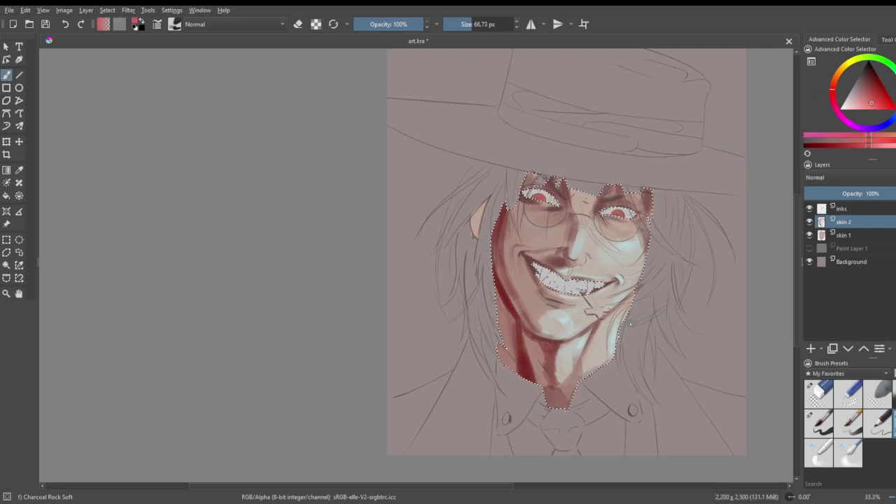
scroll(581, 304, up, 2)
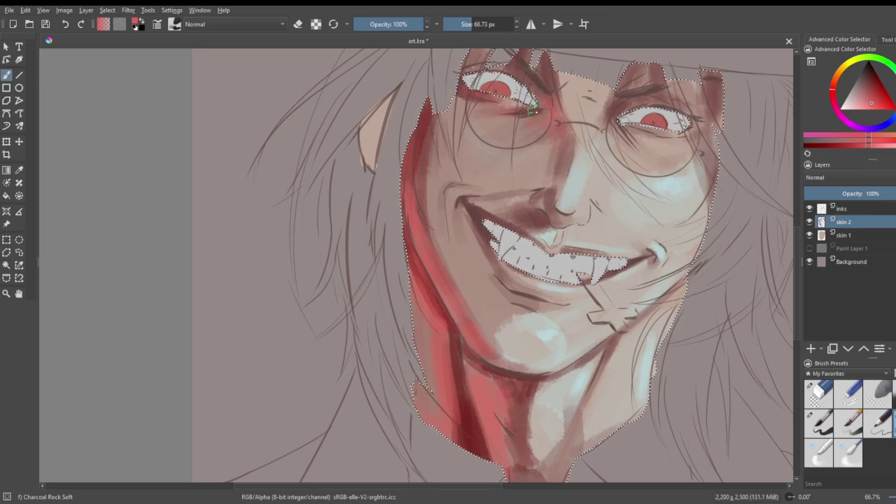
scroll(533, 111, down, 3)
- Glaze the same brighter red over the left brow, the eye's inner corner, the shadowed nose side and the upper lip shadow
scroll(521, 124, up, 4)
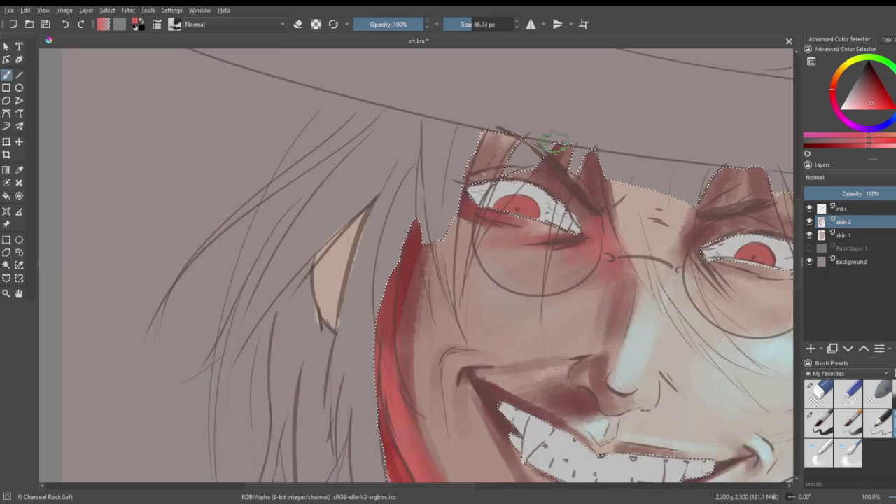
mouse_move(556, 145)
mouse_down()
mouse_move(563, 202)
mouse_move(559, 156)
mouse_move(537, 170)
mouse_move(585, 209)
mouse_up()
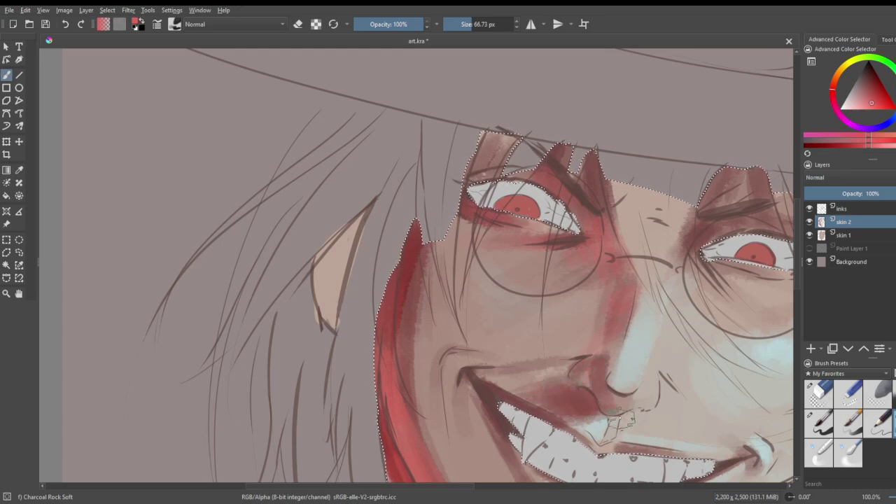
scroll(532, 302, down, 3)
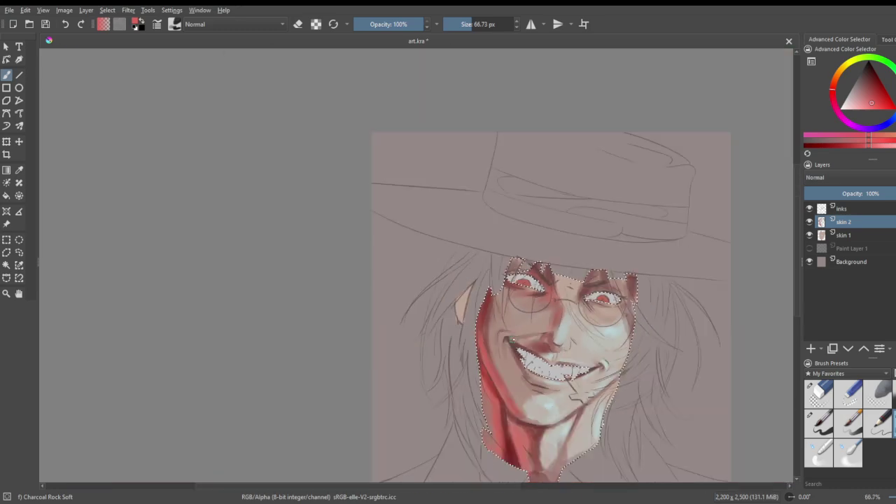
- Blend a darker saturated red inward from the left jaw across the lower cheek toward the chin, using the 66.73 px brush
scroll(524, 396, up, 2)
scroll(523, 396, up, 1)
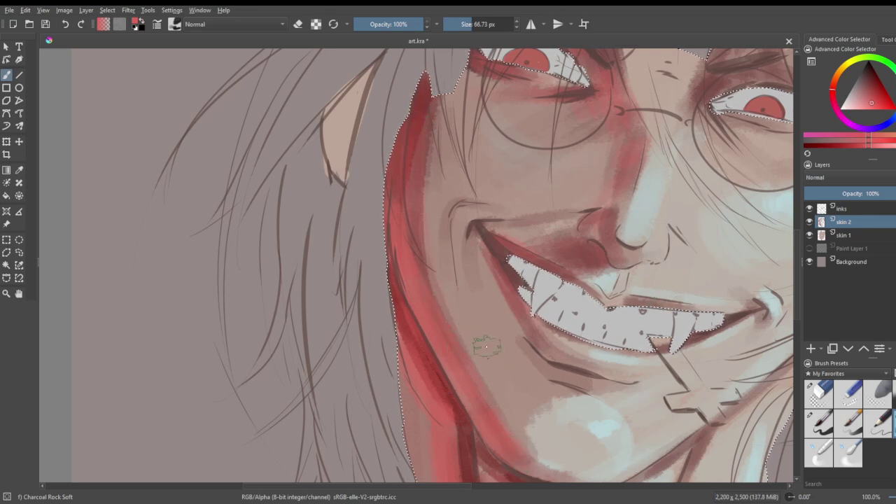
click(876, 92)
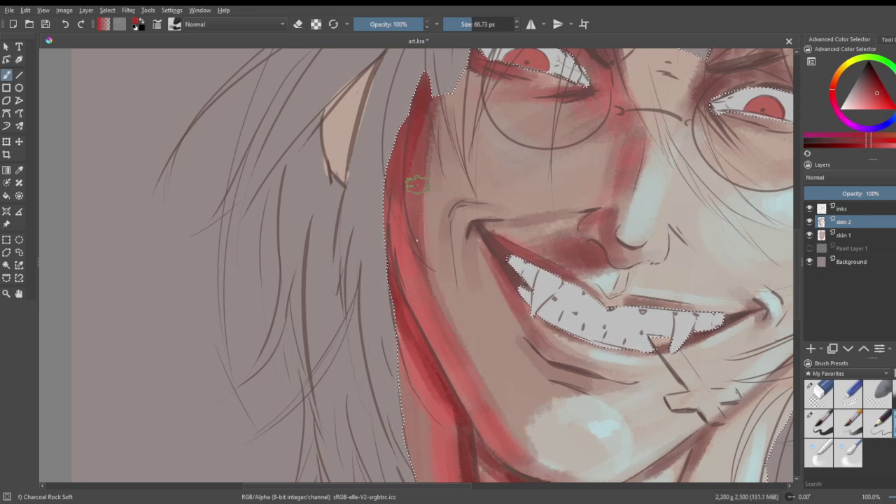
mouse_move(440, 249)
mouse_down()
mouse_move(447, 315)
mouse_move(474, 364)
mouse_up()
drag(454, 326, 503, 416)
mouse_move(472, 342)
mouse_down()
mouse_move(531, 419)
mouse_move(527, 412)
mouse_up()
mouse_move(503, 347)
mouse_down()
mouse_move(531, 379)
mouse_move(523, 343)
mouse_move(551, 389)
mouse_up()
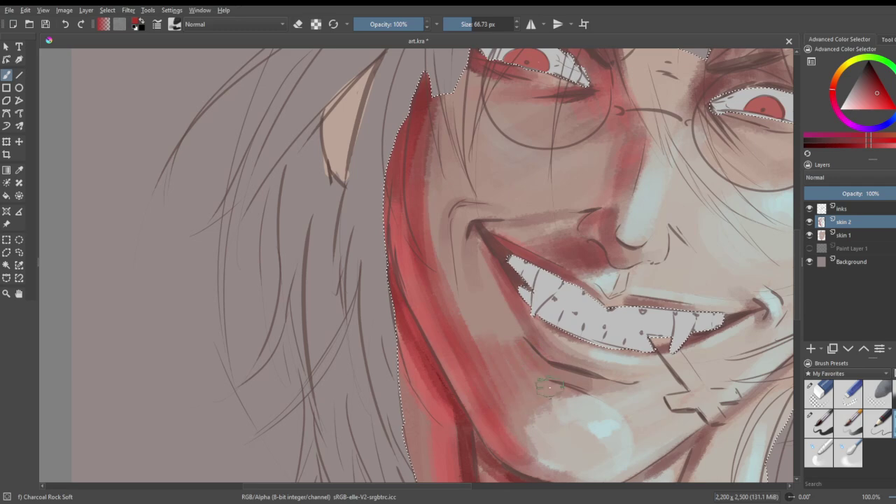
scroll(538, 313, down, 4)
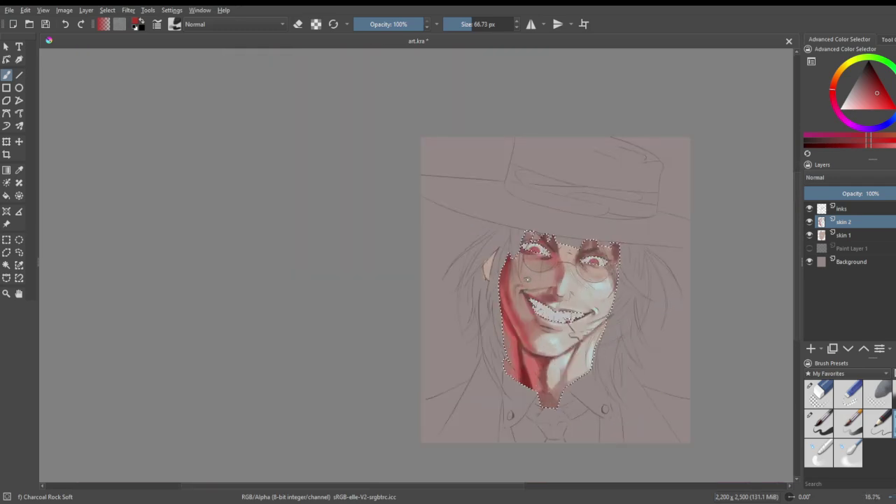
key(plus)
key(plus)
key(plus)
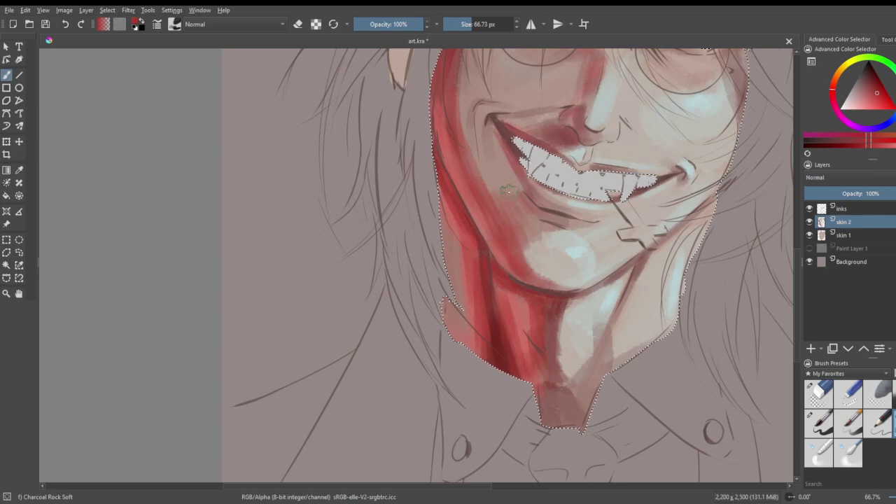
scroll(508, 183, down, 2)
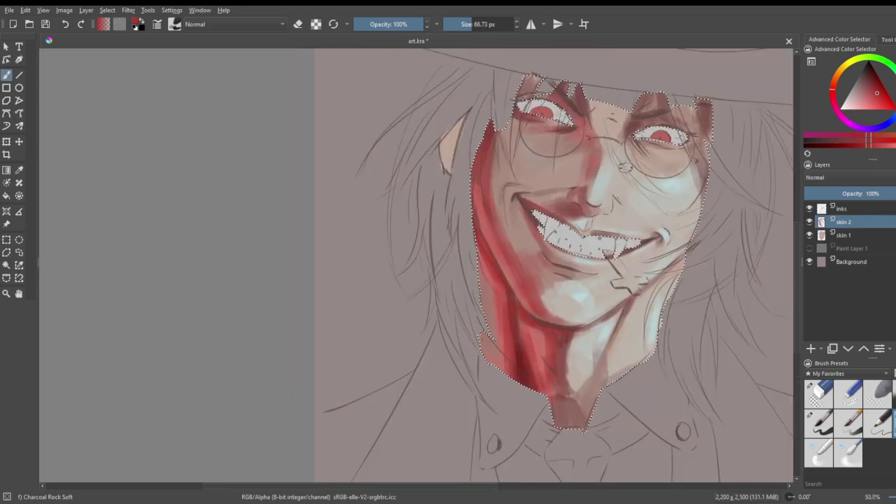
- Paint light pink reflected light along the far left side of the neck and the left jaw edge
click(855, 106)
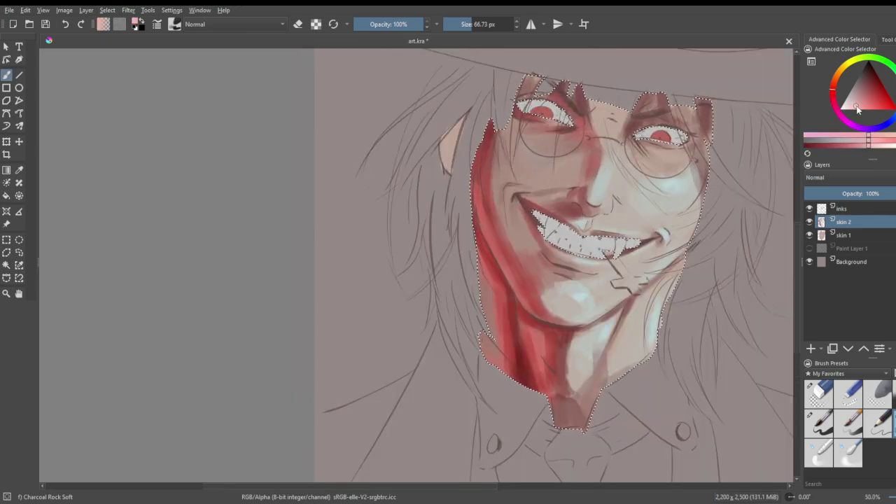
scroll(479, 371, up, 1)
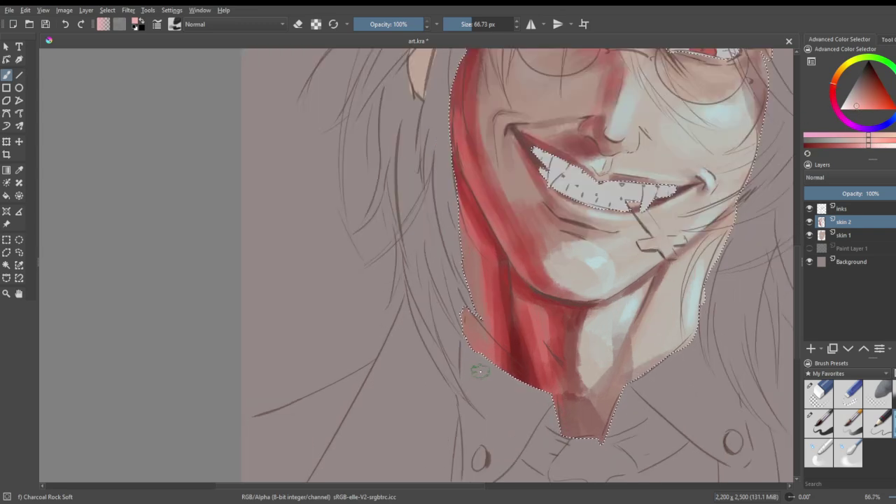
mouse_move(473, 241)
mouse_down()
mouse_move(478, 350)
mouse_move(473, 268)
mouse_move(471, 323)
mouse_move(468, 296)
mouse_move(476, 292)
mouse_move(480, 343)
mouse_up()
key(ctrl+z)
mouse_move(530, 312)
mouse_down()
mouse_move(547, 374)
mouse_move(516, 286)
mouse_up()
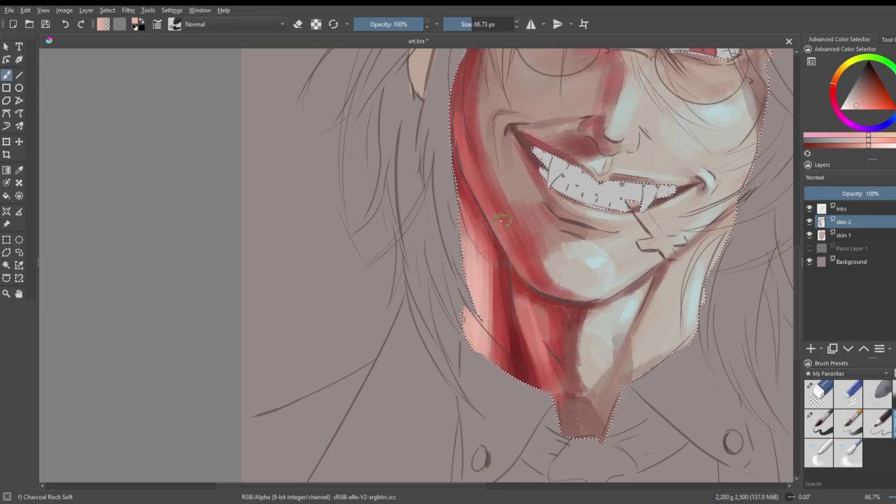
mouse_move(464, 131)
mouse_down()
mouse_move(479, 194)
mouse_move(473, 172)
mouse_up()
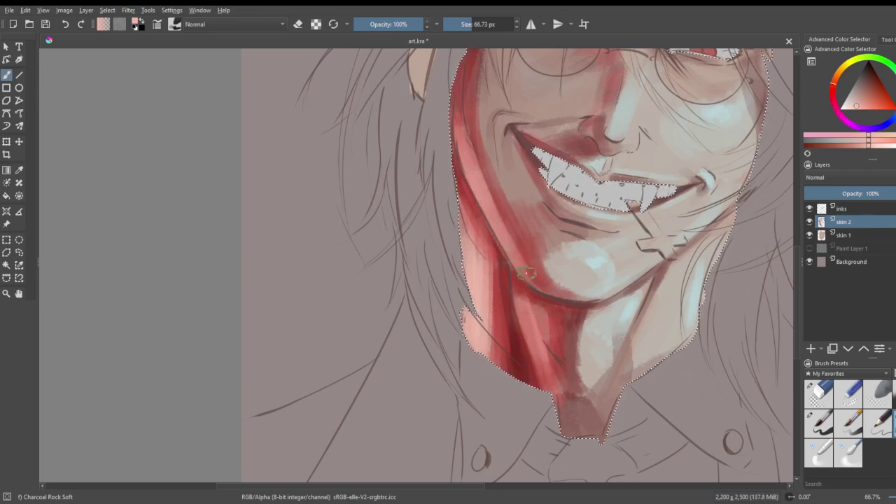
drag(457, 119, 466, 162)
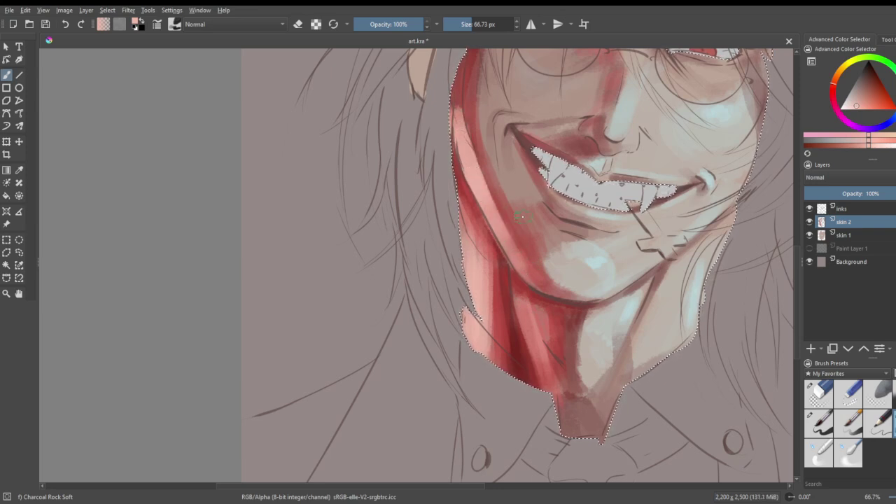
- Extend and blend the pink reflected light along the left jaw down toward the chin
scroll(523, 212, down, 3)
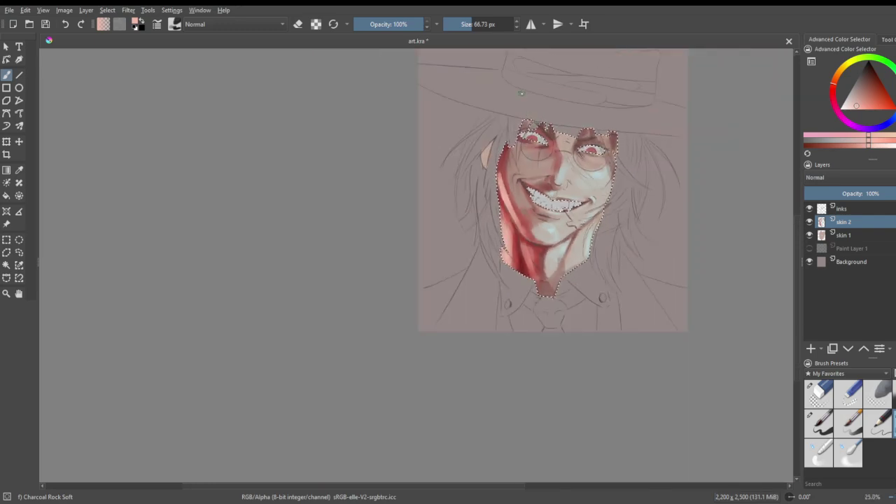
scroll(517, 79, up, 1)
scroll(550, 120, up, 1)
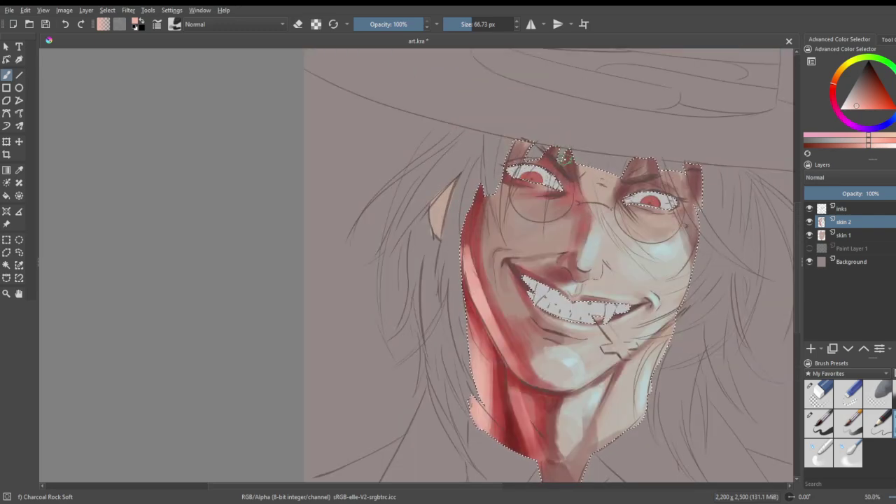
scroll(449, 268, up, 1)
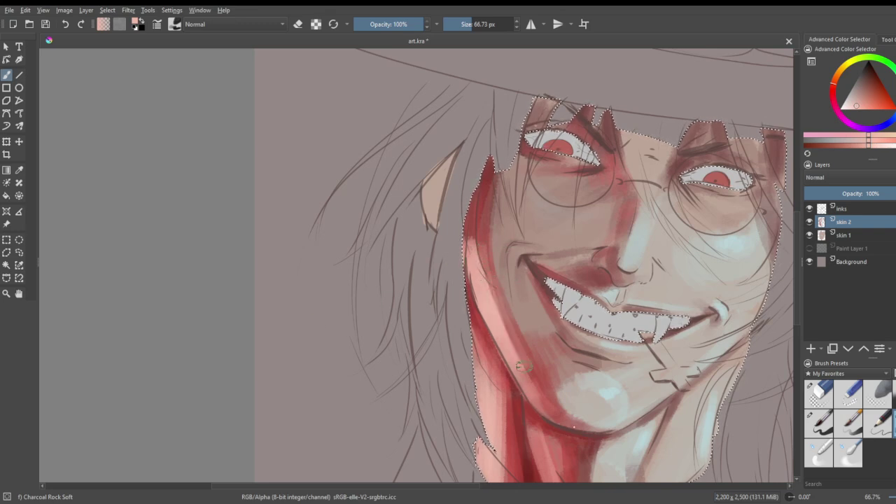
drag(513, 343, 555, 415)
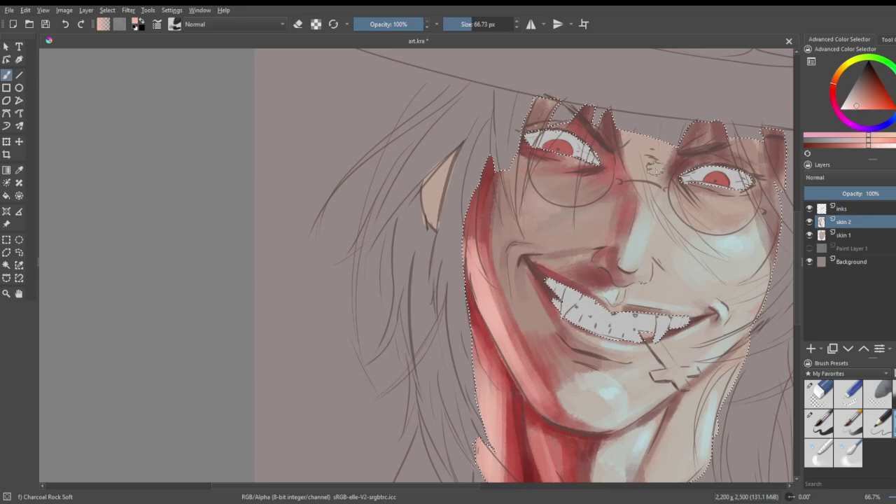
- Sample a shadow colour from the painted skin, shift it to a more saturated dark red and select the Airbrush Soft brush
scroll(610, 139, down, 2)
scroll(650, 154, down, 1)
scroll(768, 153, up, 1)
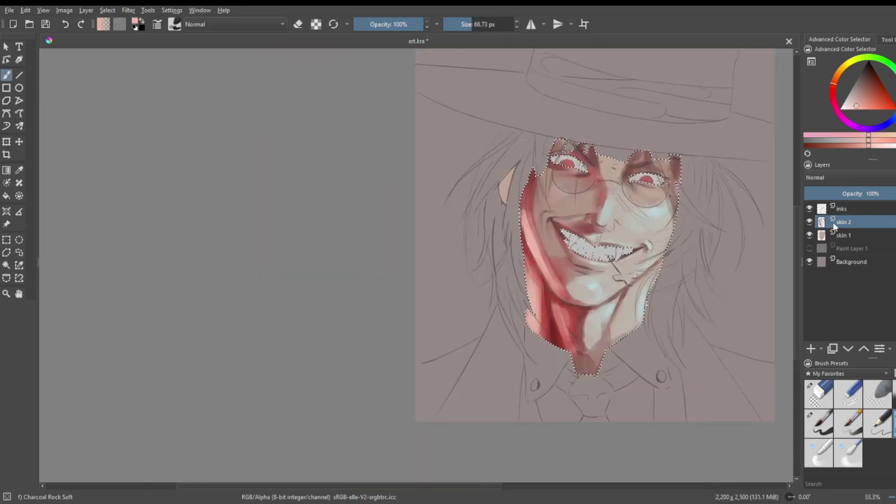
click(19, 170)
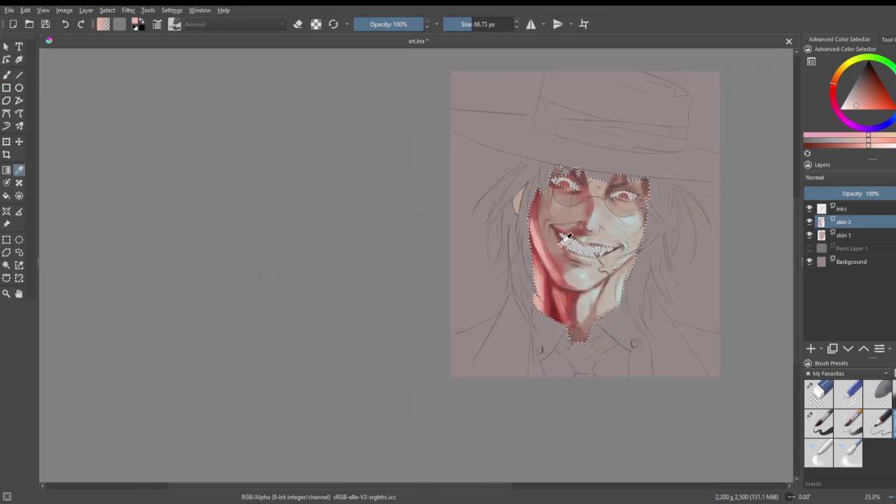
scroll(600, 276, up, 1)
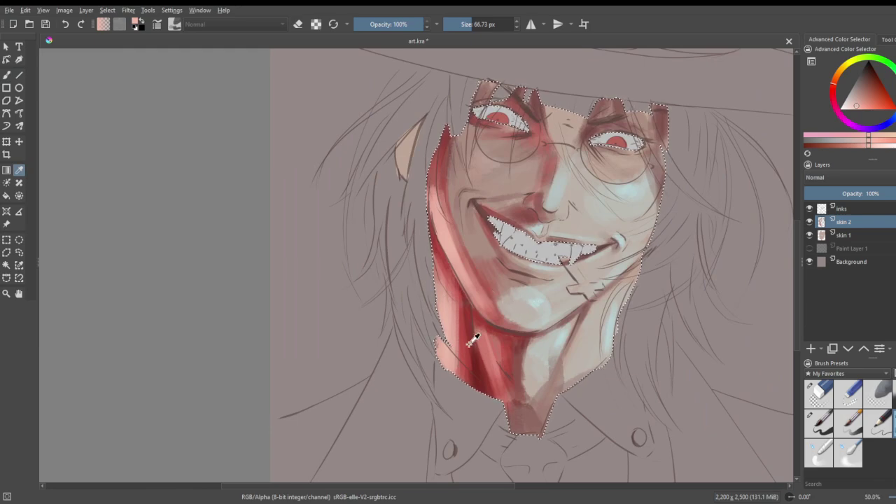
click(475, 358)
click(567, 126)
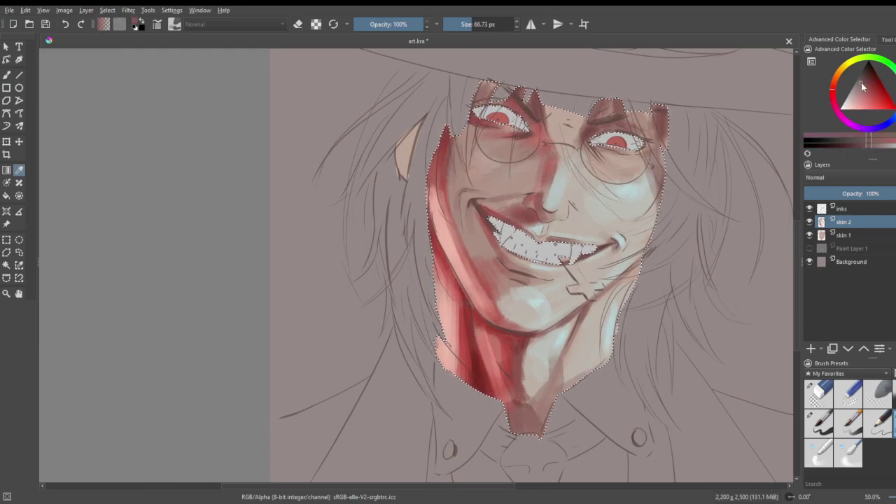
scroll(567, 127, down, 1)
scroll(506, 94, up, 2)
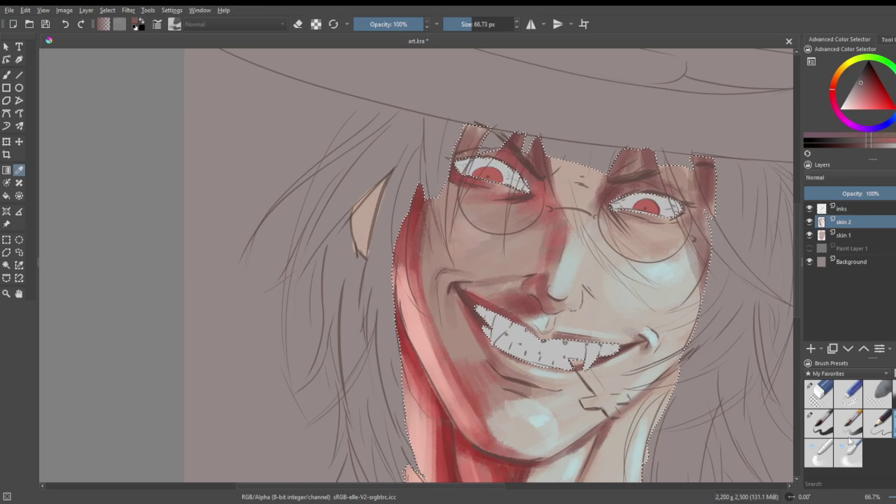
click(894, 394)
click(6, 75)
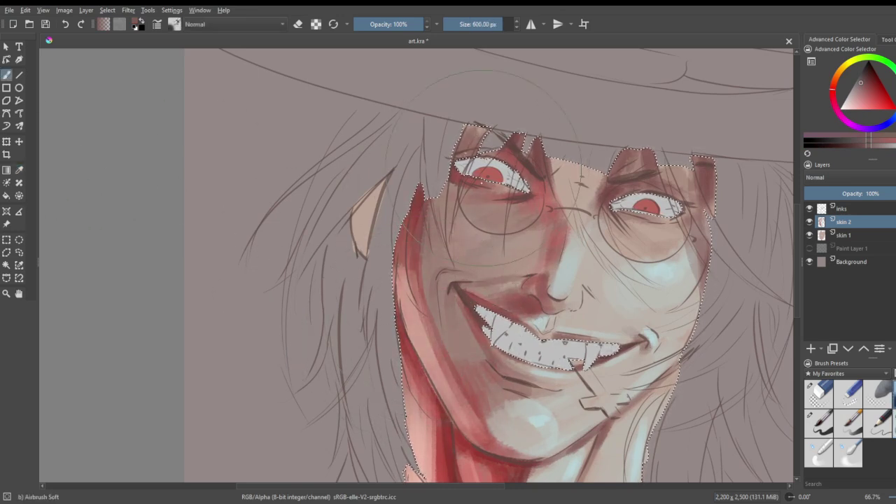
drag(860, 84, 869, 86)
key(ctrl+z)
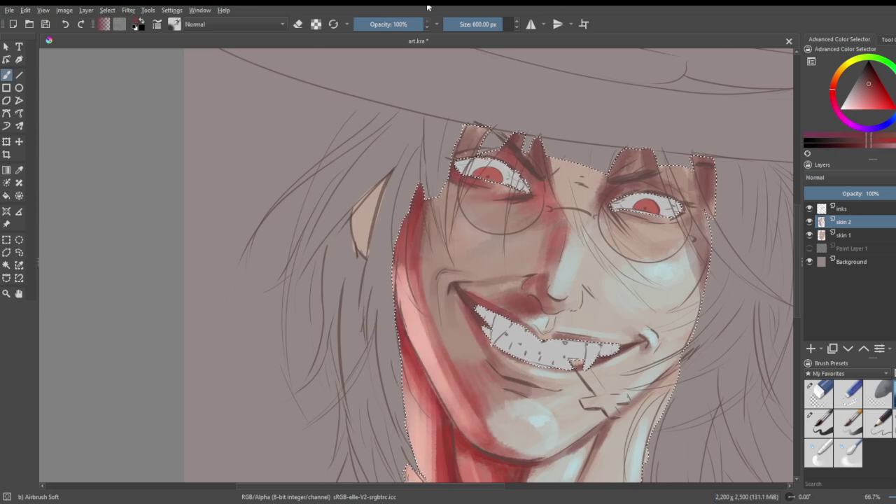
- Airbrush dark red over both brows and eye sockets beneath the hat brim with a 533.79 px brush
click(477, 24)
key(bracketright)
key(bracketright)
key(bracketright)
mouse_move(497, 167)
mouse_down()
mouse_move(454, 185)
mouse_move(497, 190)
mouse_up()
mouse_move(492, 410)
mouse_down()
mouse_move(462, 364)
mouse_move(490, 246)
mouse_move(518, 231)
mouse_up()
mouse_move(671, 210)
mouse_down()
mouse_move(685, 231)
mouse_move(630, 182)
mouse_move(737, 203)
mouse_move(670, 207)
mouse_move(668, 196)
mouse_move(679, 215)
mouse_move(640, 147)
mouse_up()
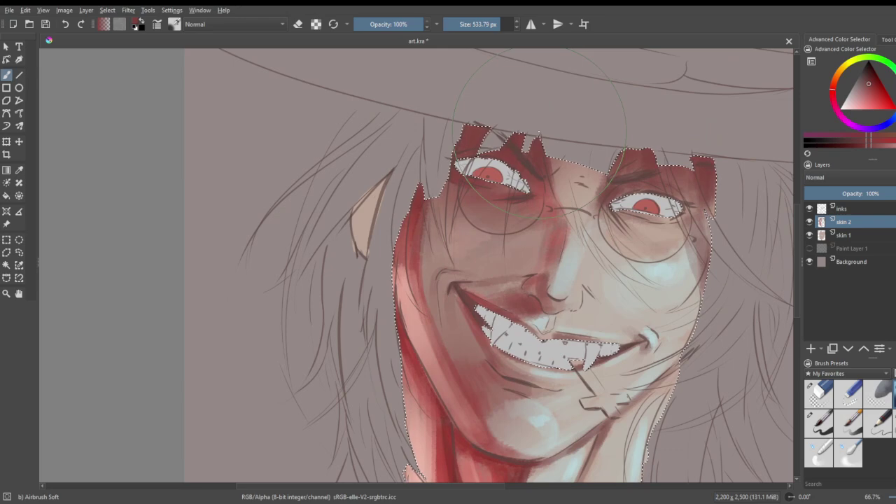
- Airbrush soft dark red over the left jaw, the lower left cheek and the left side of the neck
scroll(482, 165, down, 4)
scroll(469, 203, up, 3)
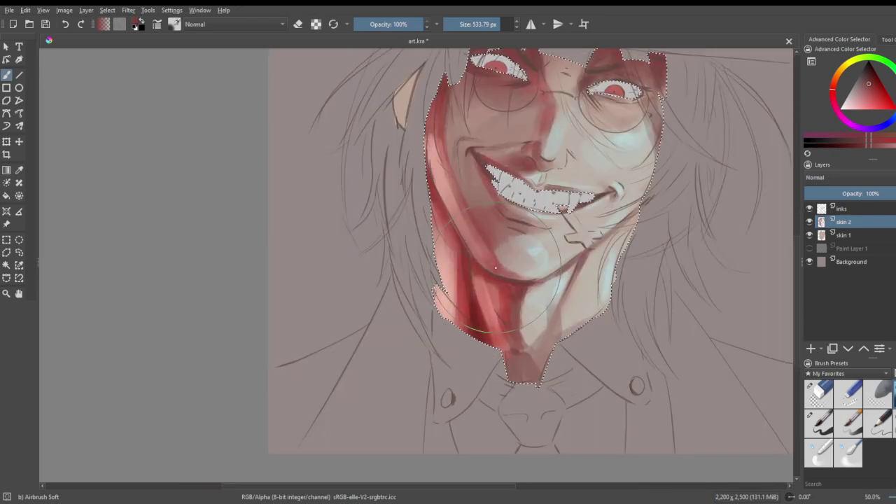
mouse_move(495, 267)
mouse_down()
mouse_move(501, 333)
mouse_move(487, 371)
mouse_move(472, 321)
mouse_move(473, 343)
mouse_move(454, 341)
mouse_move(465, 316)
mouse_move(445, 305)
mouse_up()
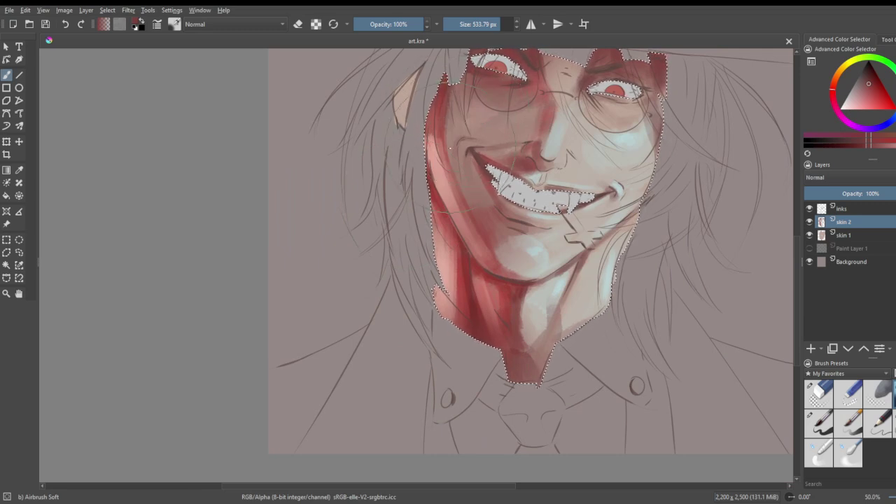
scroll(441, 147, down, 2)
scroll(435, 152, down, 1)
scroll(454, 112, up, 3)
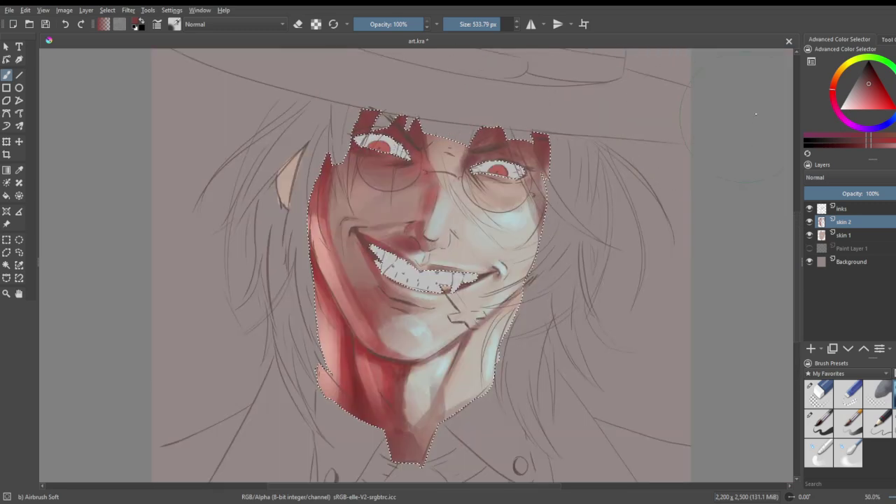
- Airbrush a pale cyan and a near-white tint over the lit right cheek and the right side of the neck
click(895, 82)
drag(864, 89, 851, 91)
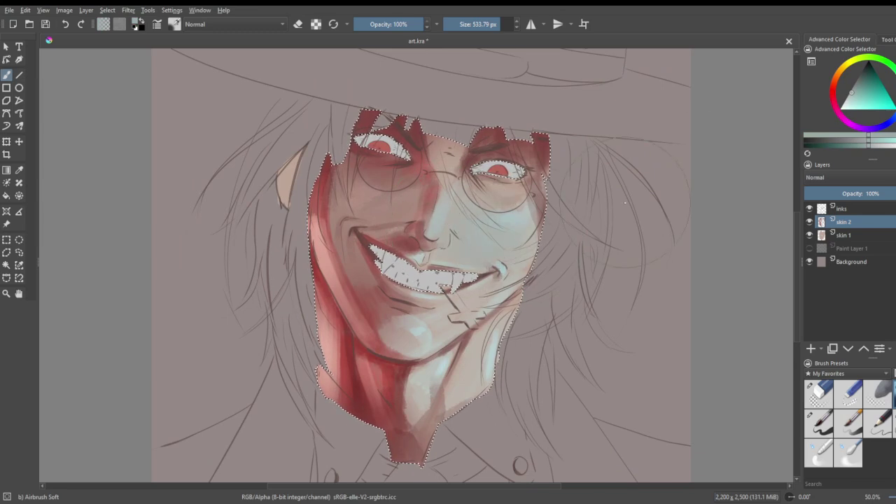
click(844, 105)
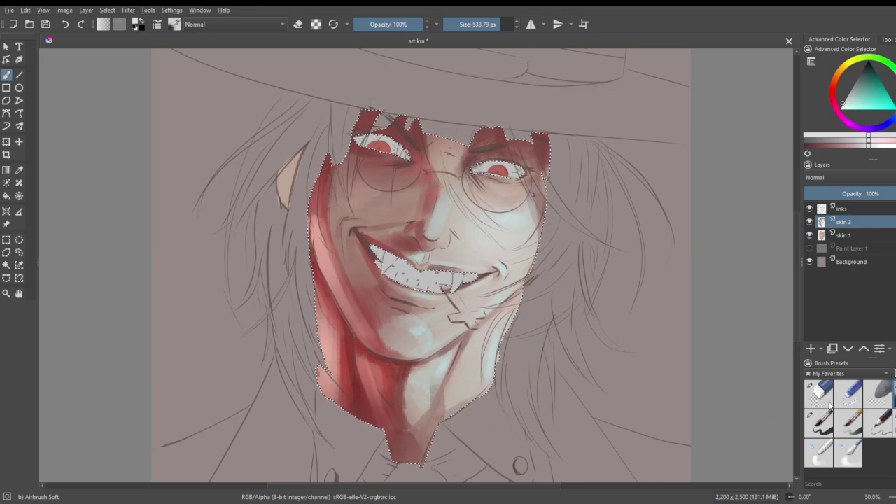
- Paint near-white highlights on the nose and the lit side of the face with the Charcoal Rock Soft brush at 23.58 px
click(893, 421)
drag(478, 24, 465, 24)
drag(445, 208, 454, 226)
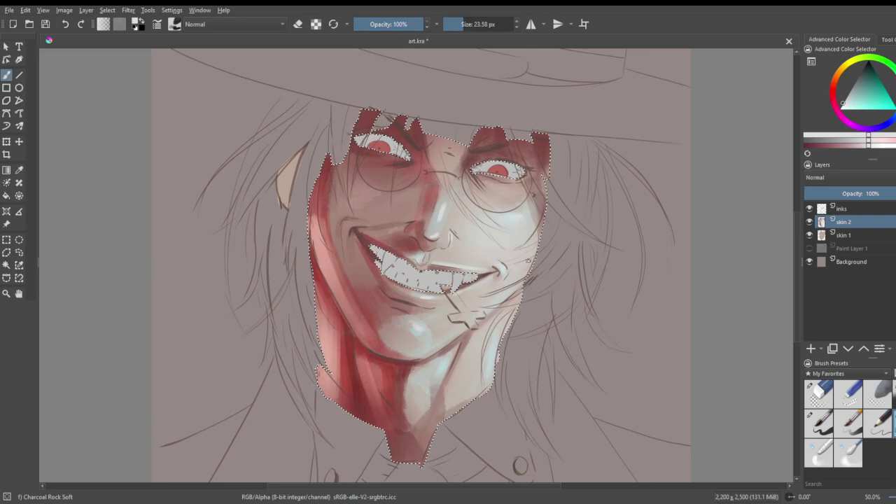
scroll(489, 295, down, 2)
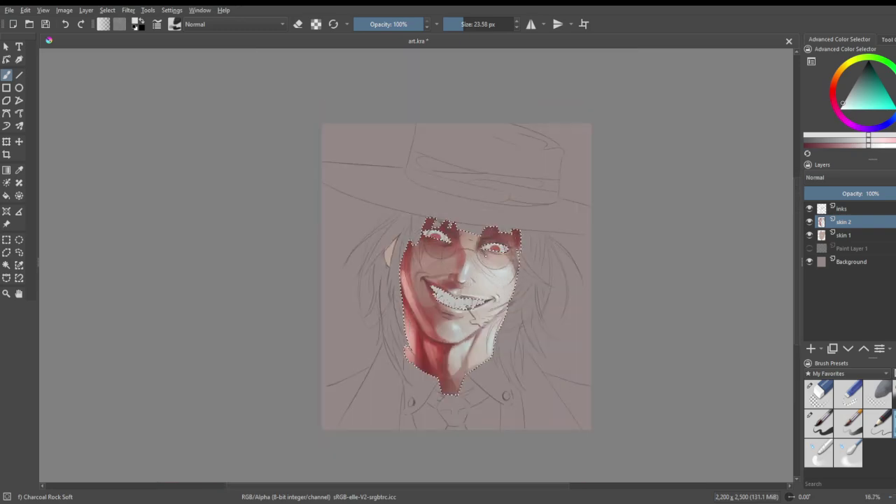
- Add a paint layer named glasses above the inks layer, choose orange as the paint colour and set the layer's opacity to 56%
scroll(485, 274, up, 1)
scroll(480, 263, down, 2)
scroll(367, 347, up, 2)
scroll(518, 254, down, 1)
scroll(552, 203, up, 1)
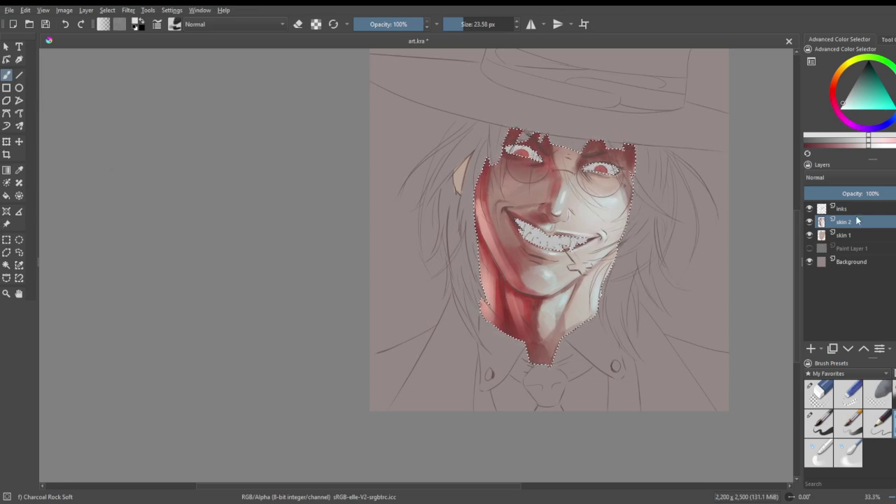
click(811, 348)
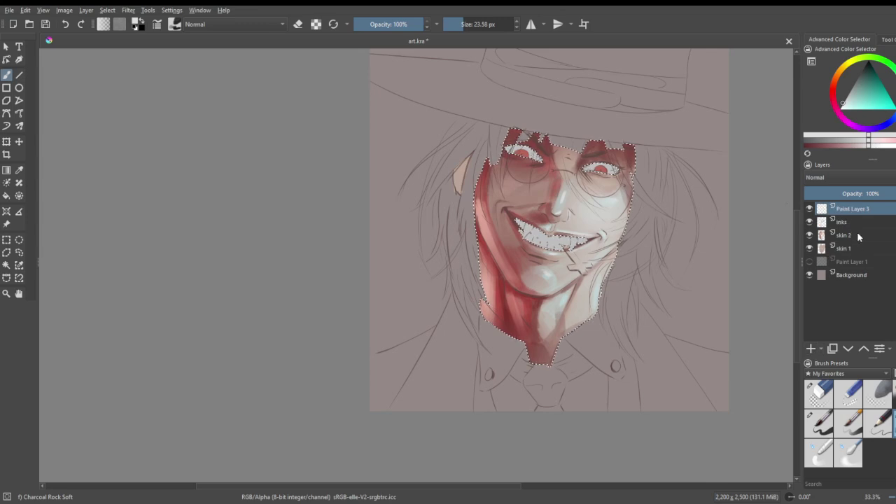
double_click(866, 210)
text(glasses)
key(Return)
click(833, 80)
drag(879, 99, 882, 103)
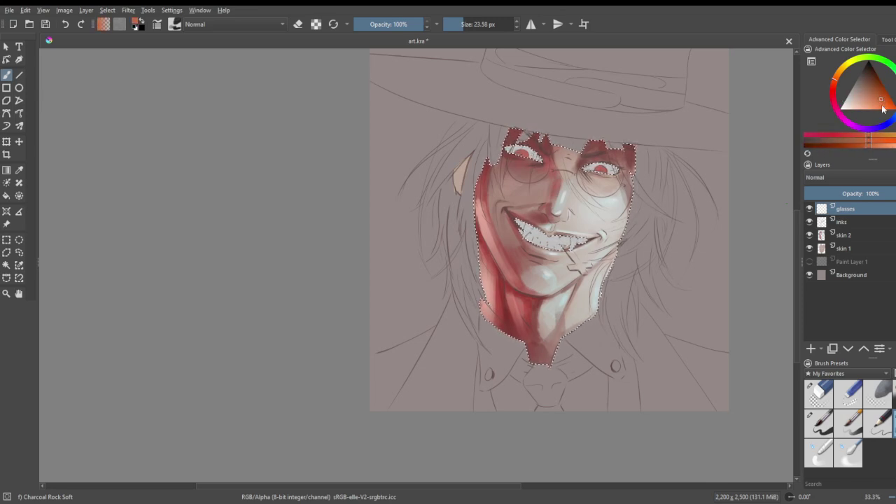
click(865, 194)
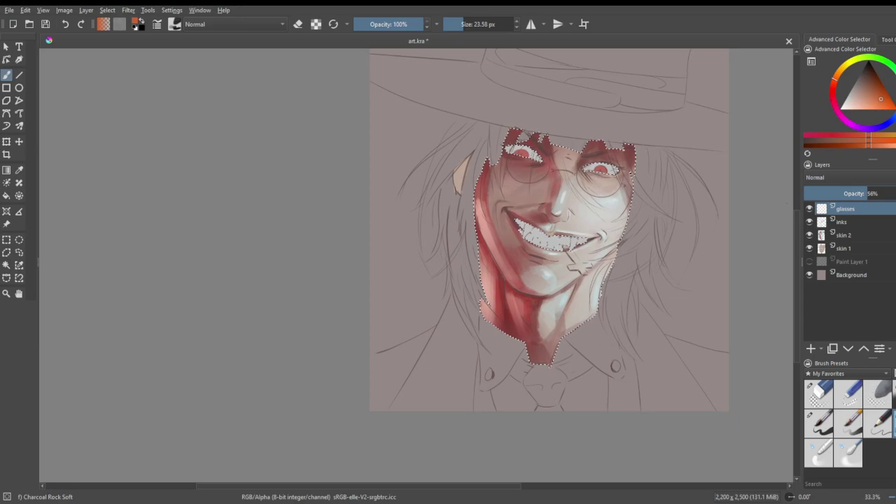
- Clear the face selection and fill both round lenses with flat orange using the Basic-5 Size brush at 418.94 px
click(818, 422)
scroll(507, 126, up, 5)
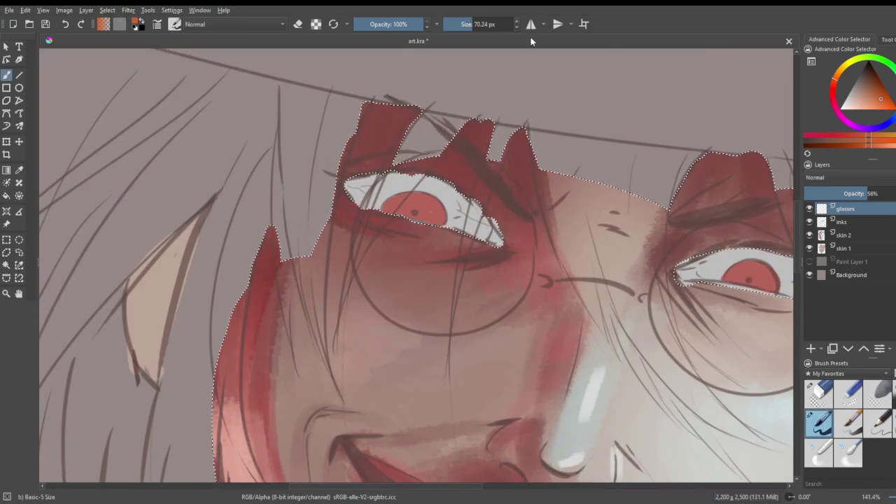
click(495, 25)
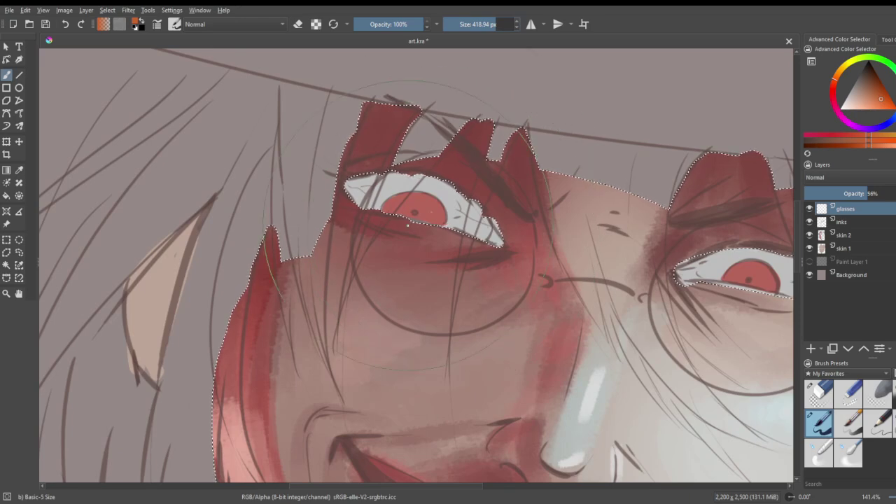
scroll(405, 226, down, 5)
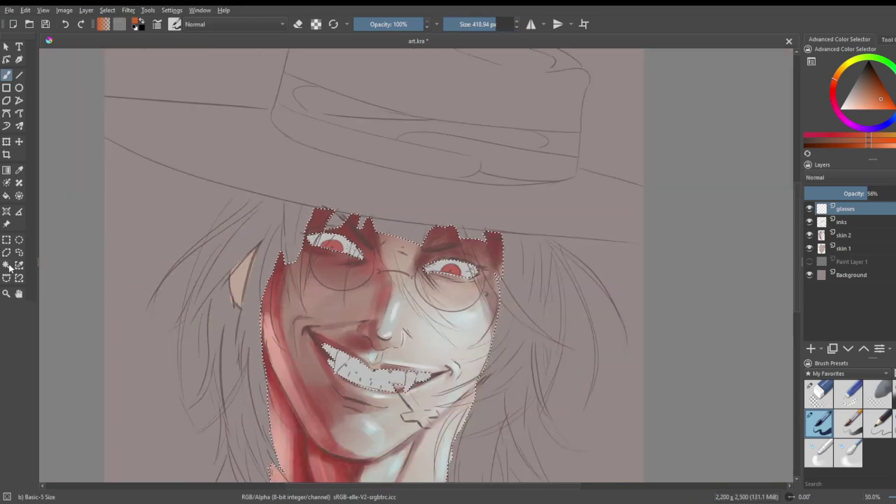
click(7, 239)
scroll(349, 238, up, 3)
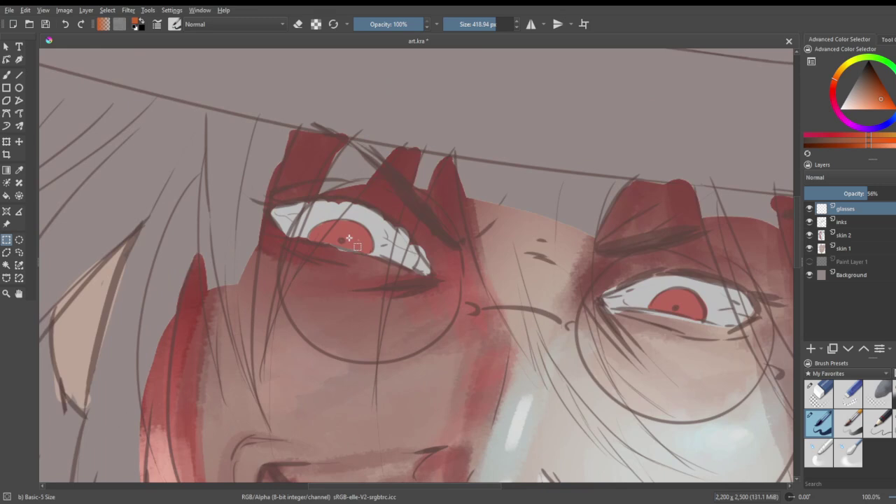
click(7, 74)
mouse_move(360, 261)
mouse_down()
mouse_move(382, 297)
mouse_move(385, 271)
mouse_move(363, 270)
mouse_move(392, 269)
mouse_move(374, 258)
mouse_move(368, 287)
mouse_move(393, 280)
mouse_move(366, 259)
mouse_move(348, 285)
mouse_move(387, 291)
mouse_move(387, 256)
mouse_move(349, 256)
mouse_move(348, 287)
mouse_move(378, 296)
mouse_move(395, 280)
mouse_move(351, 284)
mouse_up()
key(ctrl+z)
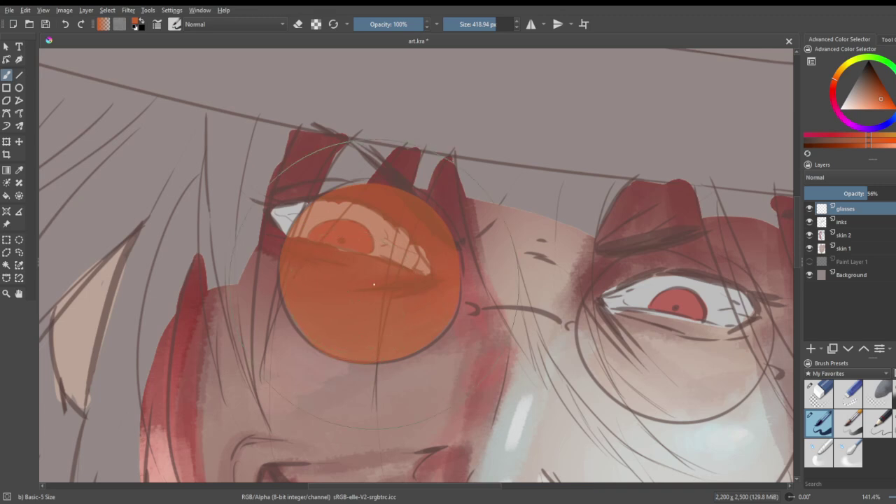
mouse_move(675, 323)
mouse_down()
mouse_move(655, 331)
mouse_move(689, 350)
mouse_move(699, 331)
mouse_move(689, 316)
mouse_move(652, 323)
mouse_move(651, 338)
mouse_move(681, 352)
mouse_move(707, 337)
mouse_up()
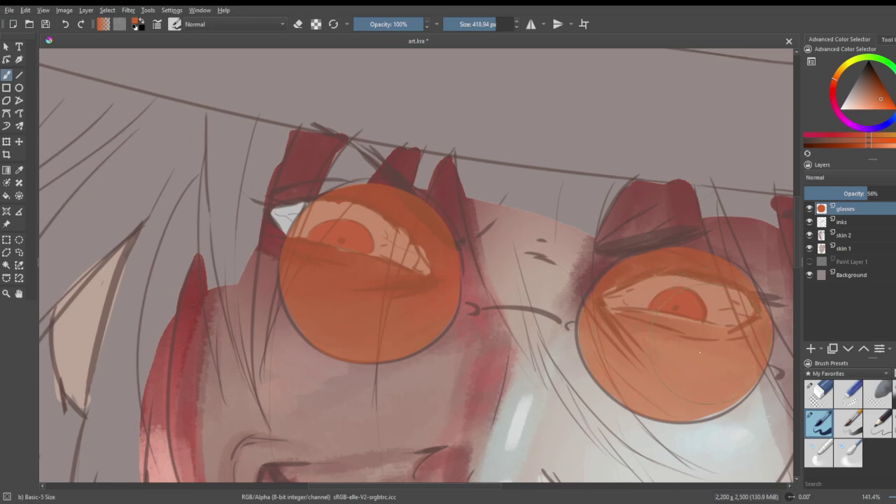
scroll(698, 362, down, 5)
scroll(274, 310, up, 5)
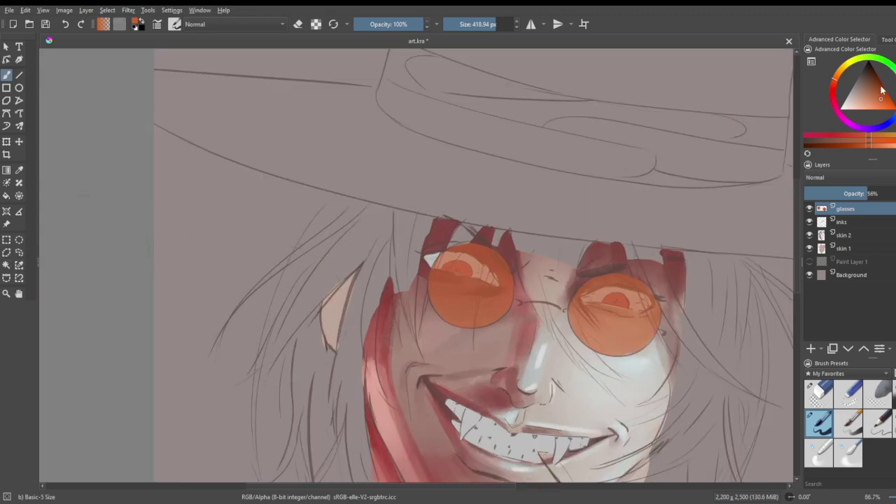
click(846, 68)
click(876, 109)
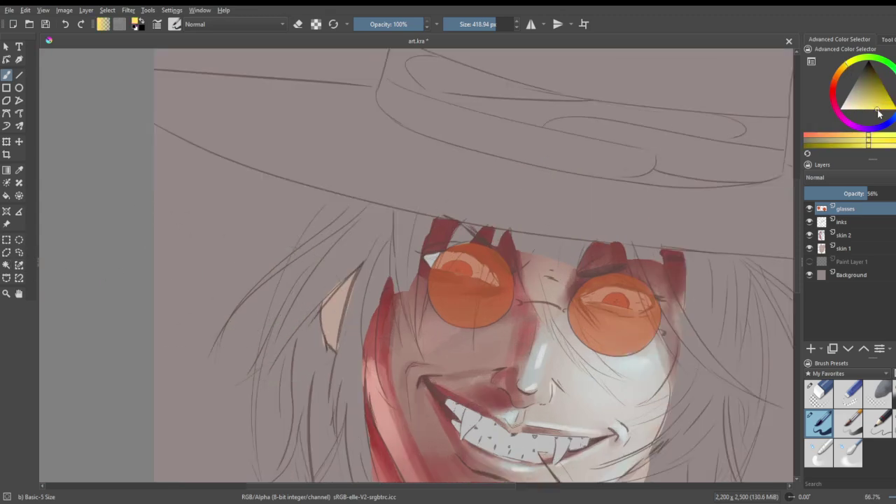
scroll(648, 280, up, 1)
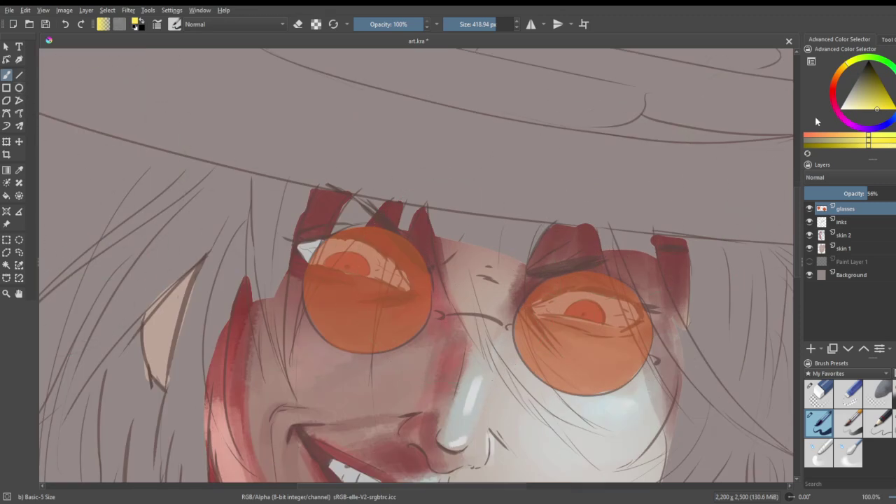
- Select the left lens and shade its upper left part dark red with the Airbrush Soft brush at 533.79 px
click(833, 93)
click(887, 94)
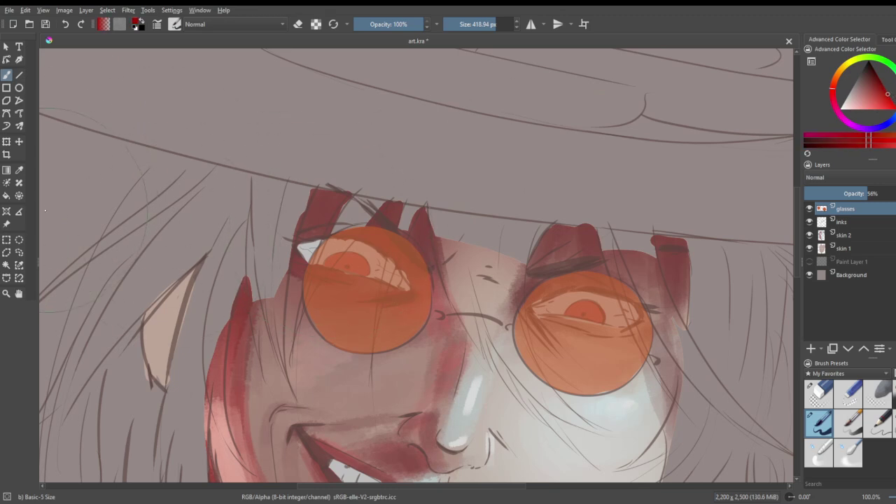
click(7, 265)
click(389, 277)
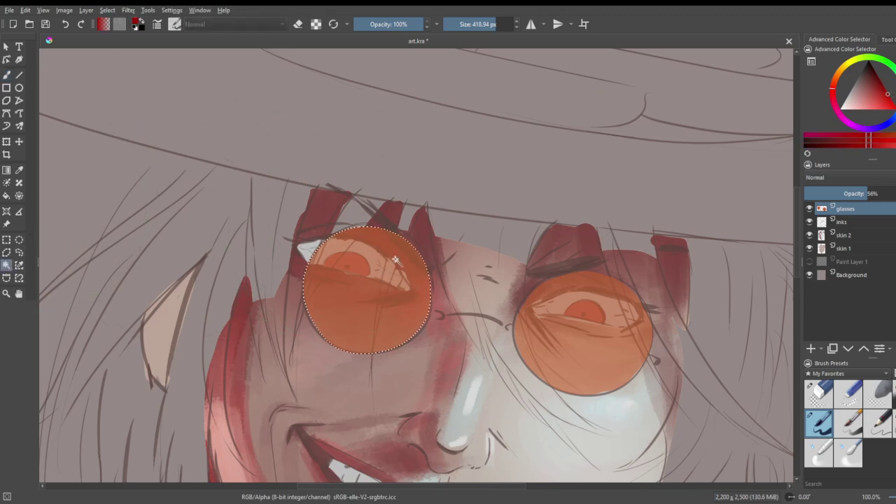
key(b)
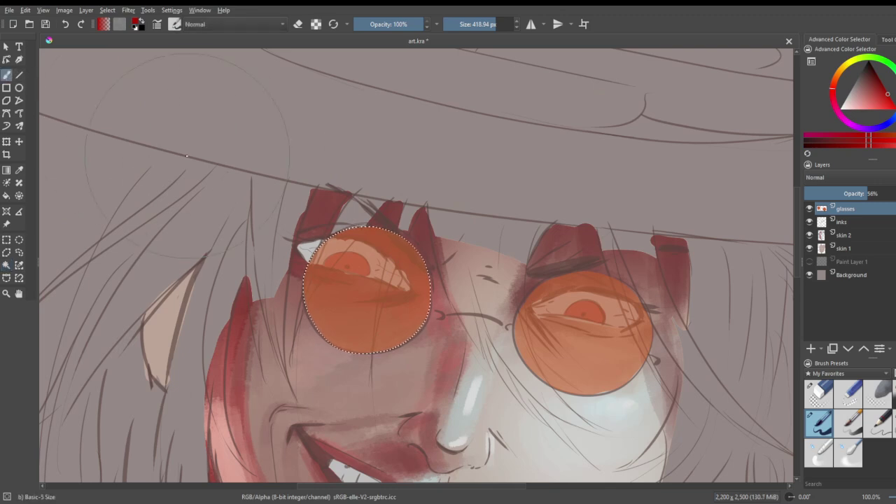
click(339, 189)
drag(264, 243, 270, 254)
click(893, 394)
key(ctrl+z)
mouse_move(441, 294)
mouse_down()
mouse_move(421, 219)
mouse_move(442, 240)
mouse_up()
- Select the right lens and airbrush a pale cyan tint over its right side
click(6, 265)
click(562, 342)
key(b)
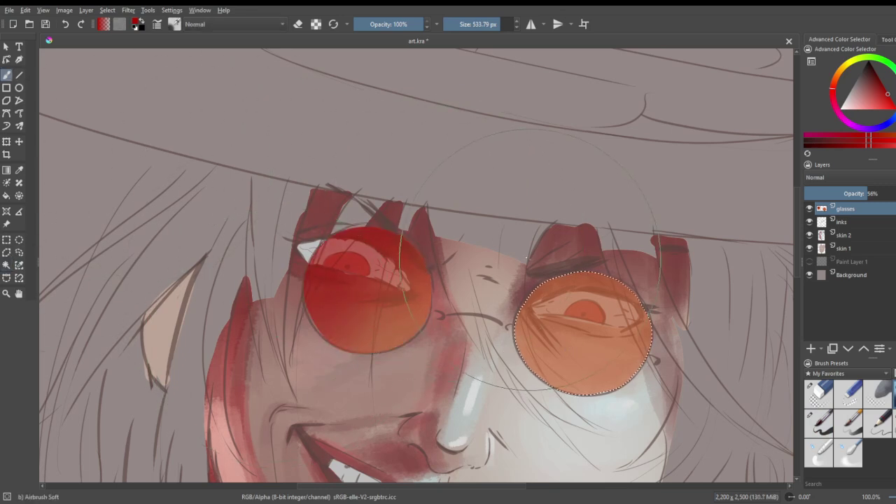
click(895, 83)
click(856, 109)
mouse_move(782, 226)
mouse_down()
mouse_move(670, 346)
mouse_move(619, 343)
mouse_move(659, 359)
mouse_move(688, 340)
mouse_up()
scroll(580, 221, down, 4)
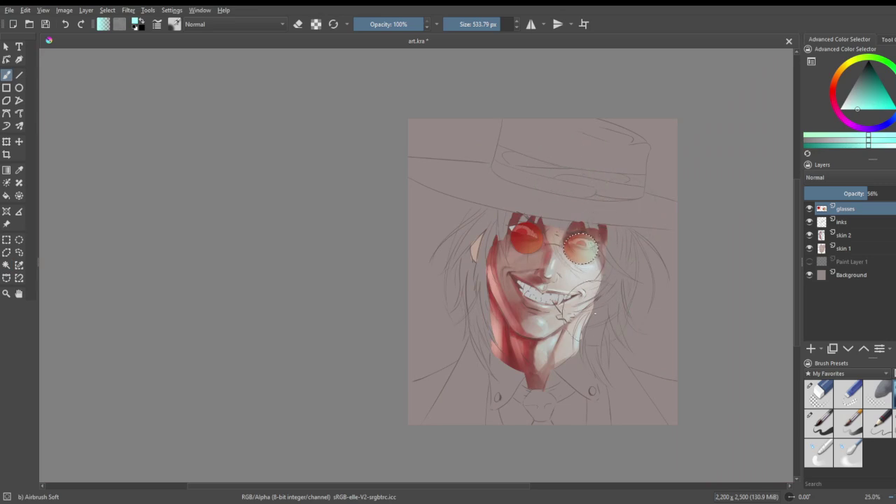
scroll(480, 360, up, 1)
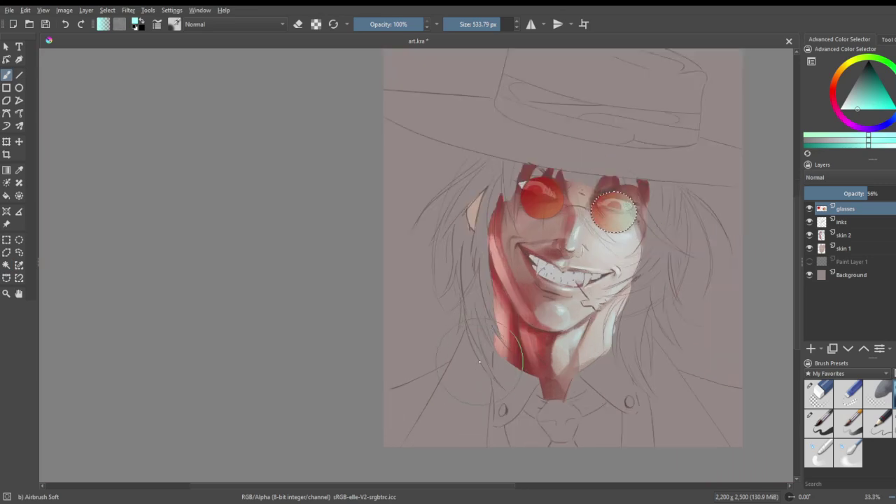
- Select the teeth area by contiguous colour on the skin 1 layer
click(6, 265)
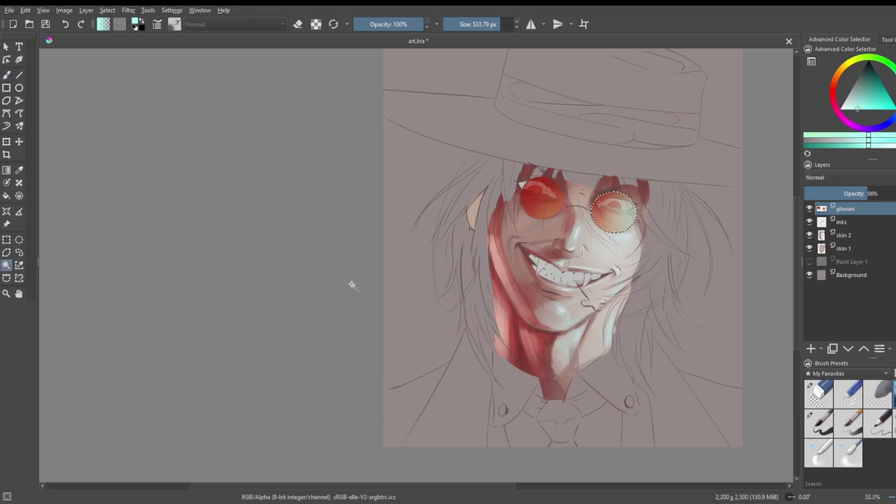
click(843, 248)
scroll(530, 268, up, 1)
click(568, 279)
scroll(571, 278, down, 1)
scroll(703, 193, up, 2)
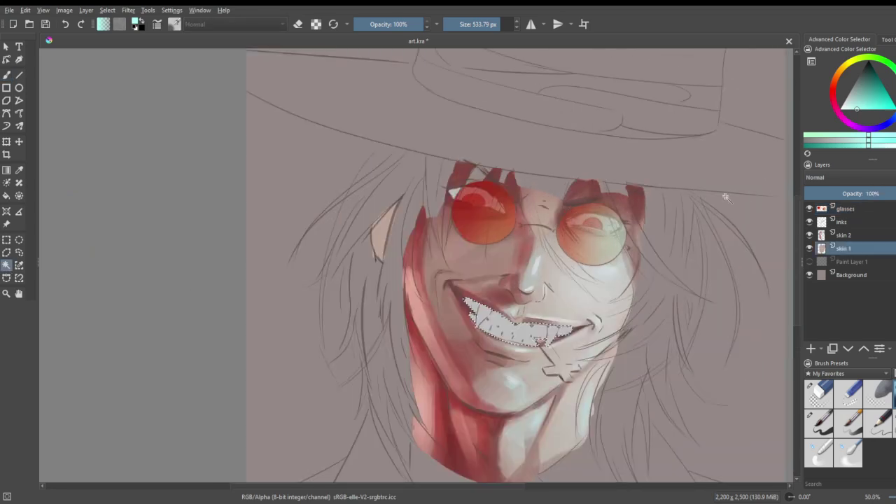
- Airbrush a muted grey-brown shadow over both ends and the lower edge of the teeth on the skin 2 layer at 162.29 px
click(829, 237)
click(853, 96)
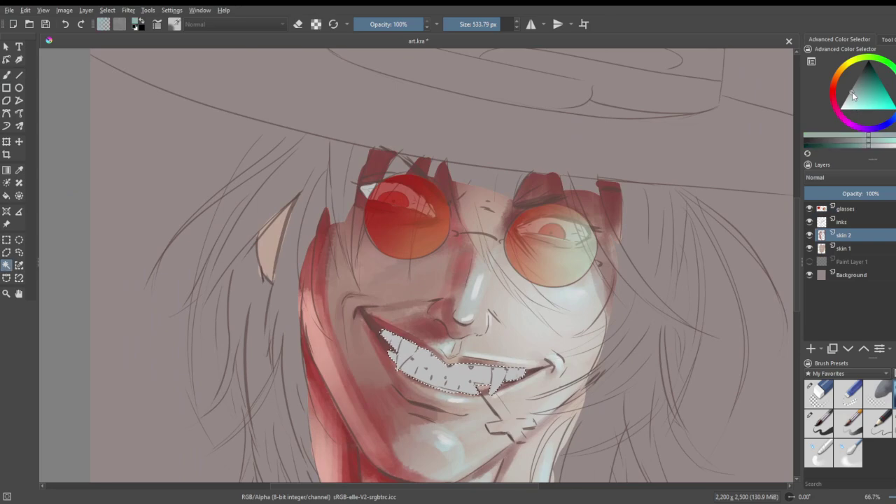
click(836, 82)
click(856, 87)
click(858, 88)
click(894, 424)
scroll(486, 424, up, 2)
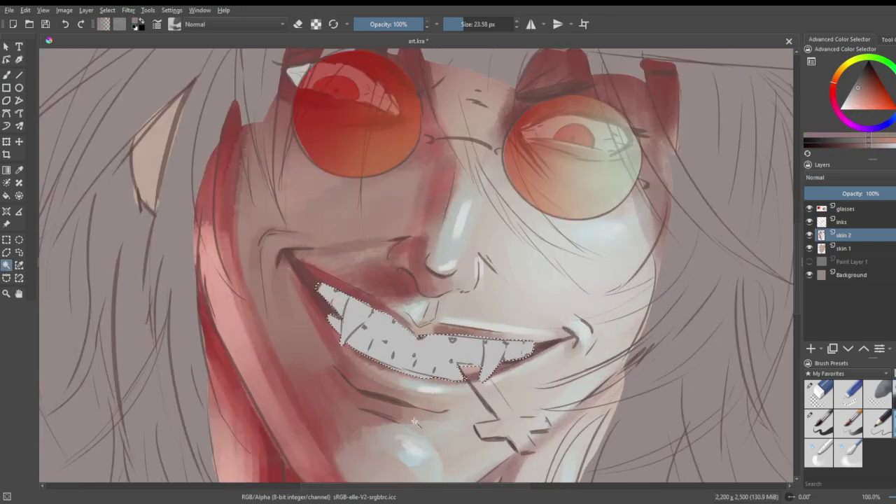
click(893, 394)
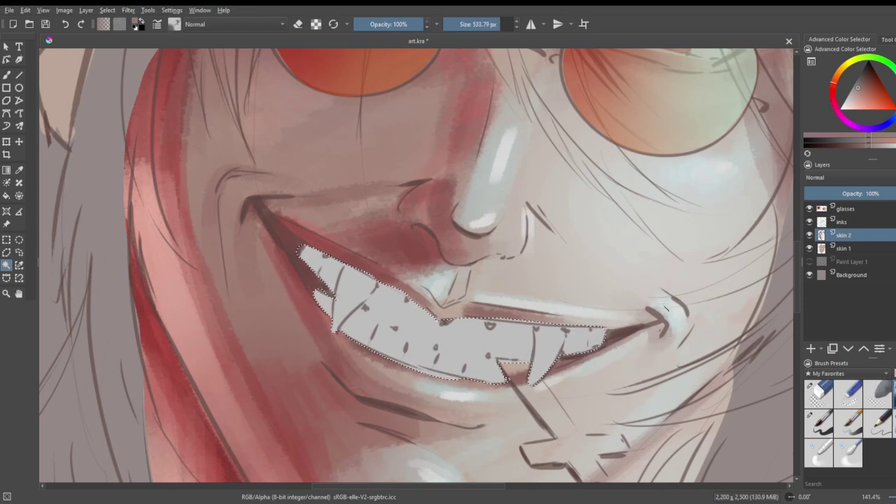
click(7, 74)
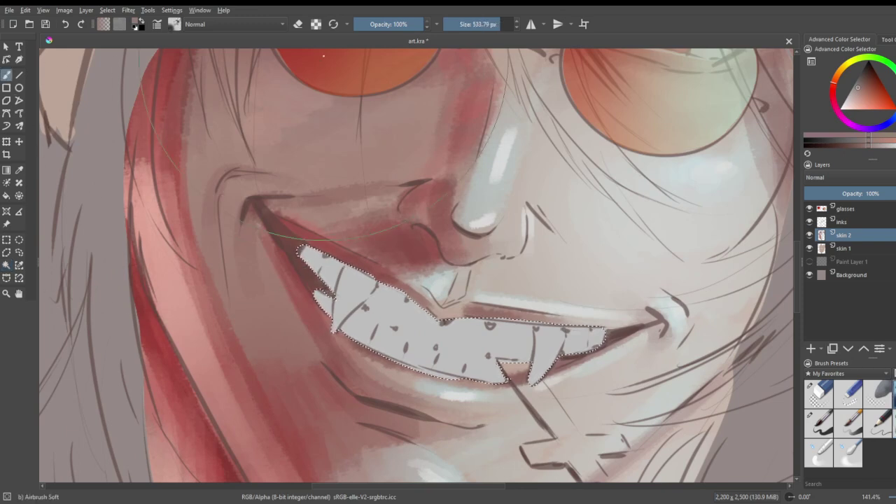
click(481, 25)
drag(305, 269, 306, 303)
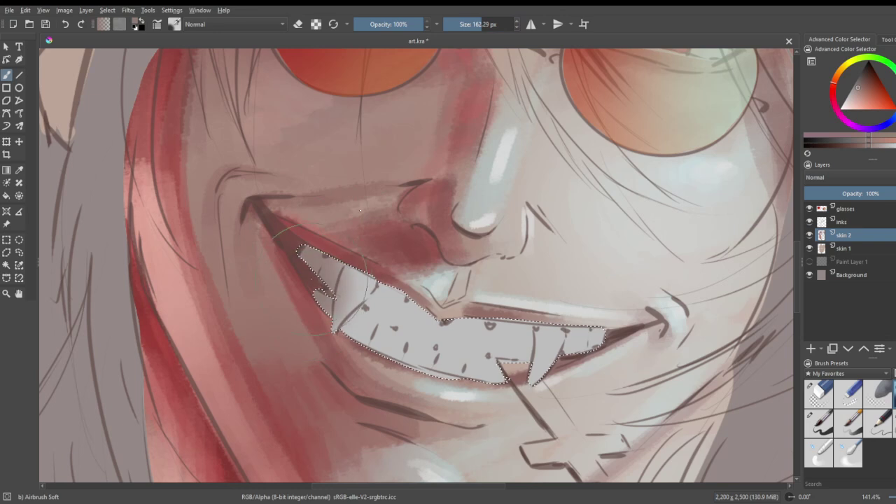
drag(606, 315, 607, 366)
drag(350, 339, 594, 411)
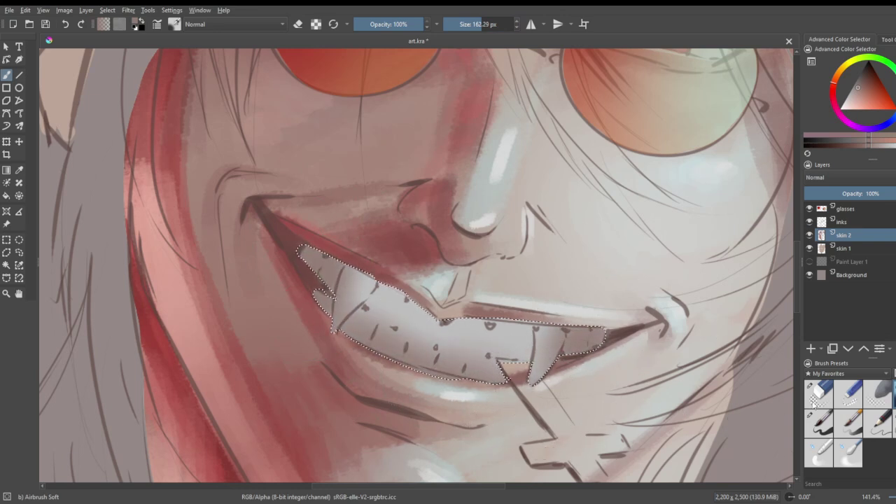
- Paint grey-brown shadows around the lower and back teeth and light grey on the front teeth with Charcoal Rock Soft at 23.58 px
click(879, 422)
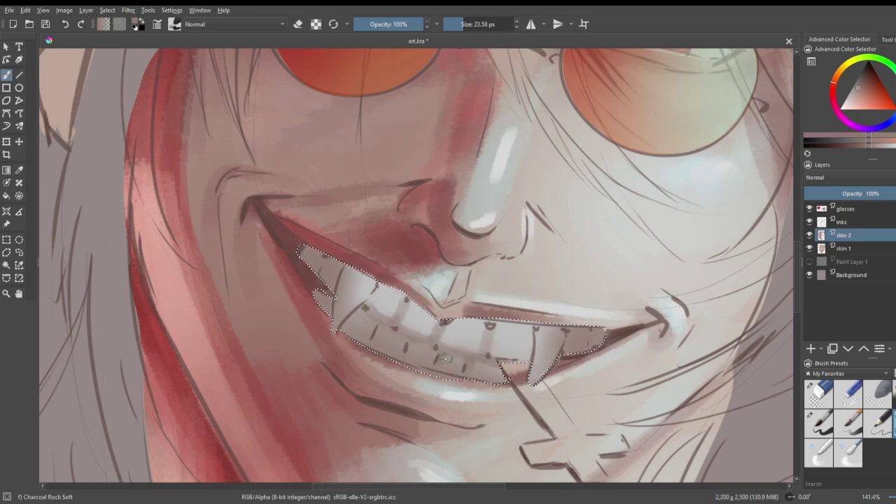
click(861, 79)
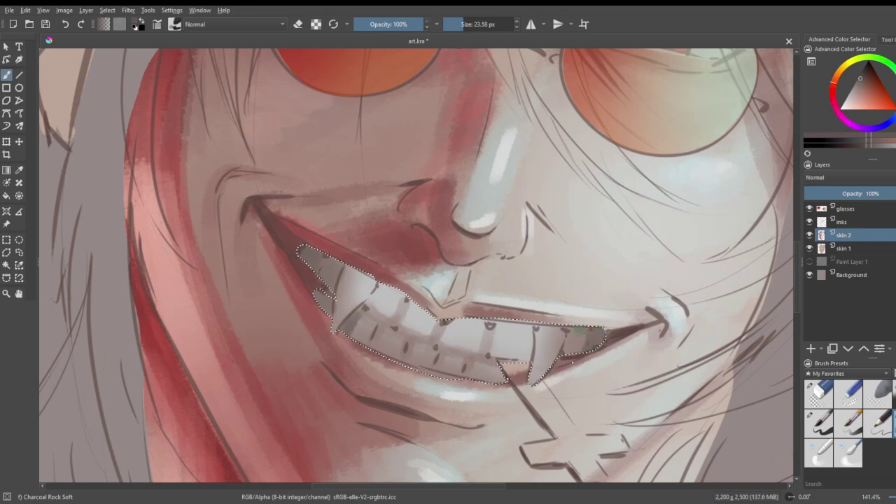
ctrl+click(698, 242)
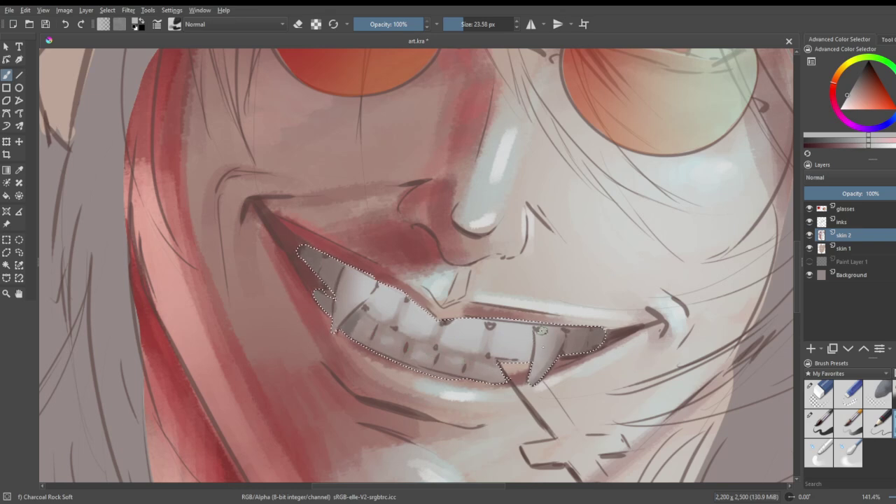
- Paint pink reflected light on the left fang and a pale cyan highlight on the right fang
click(834, 95)
drag(869, 94, 864, 106)
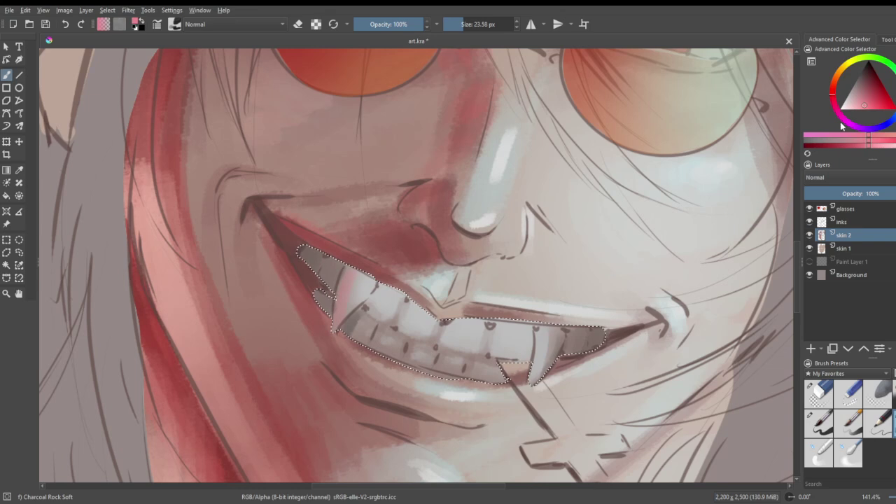
click(881, 110)
click(849, 102)
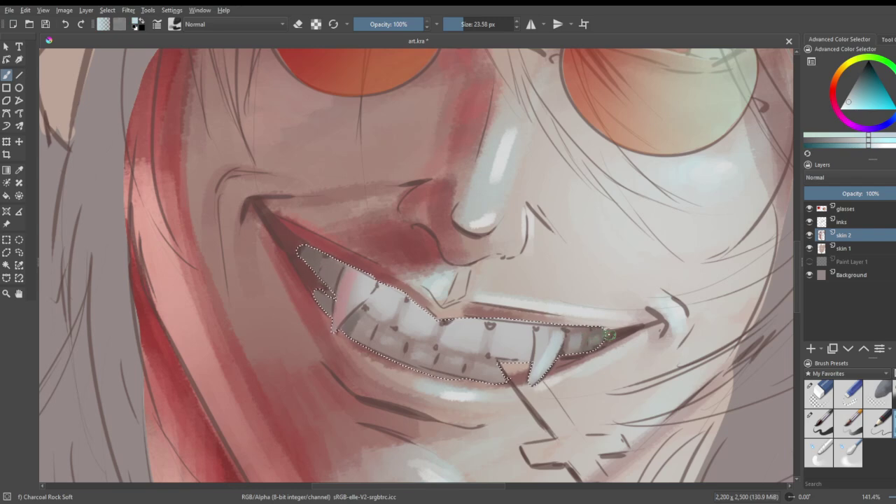
- Airbrush a dark red shadow over the teeth at the red-lit end of the mouth with Airbrush Soft at 162.29 px
scroll(563, 342, down, 3)
scroll(550, 243, down, 1)
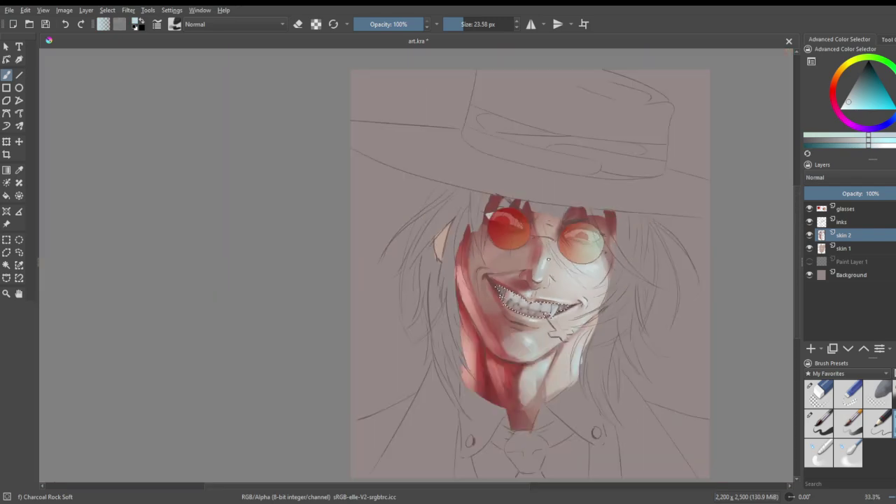
scroll(532, 265, up, 3)
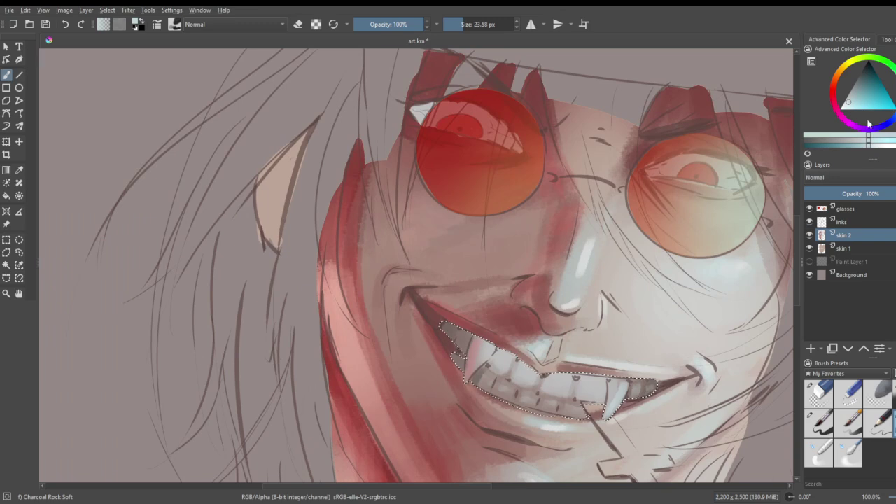
click(831, 98)
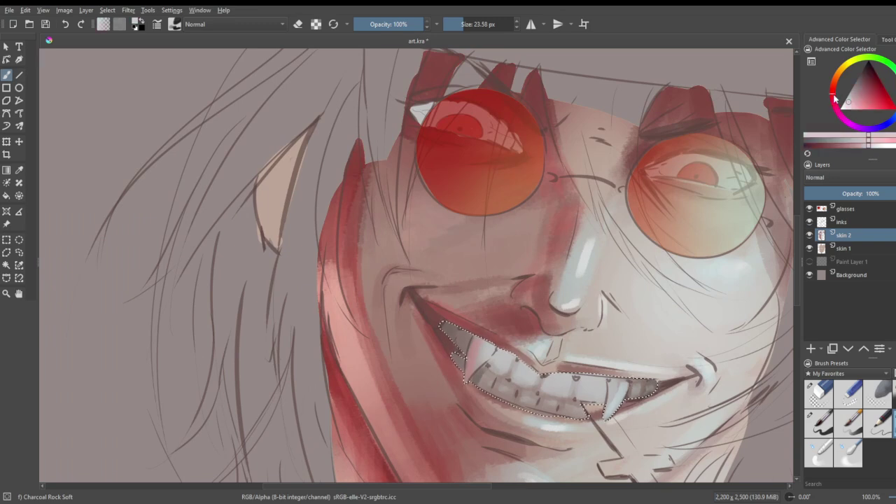
click(869, 85)
key(/)
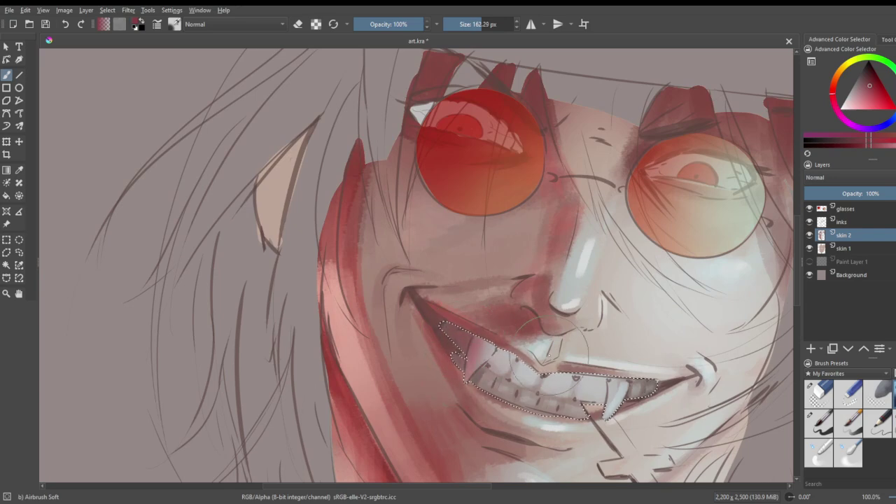
key(minus)
scroll(587, 238, down, 1)
scroll(652, 276, up, 4)
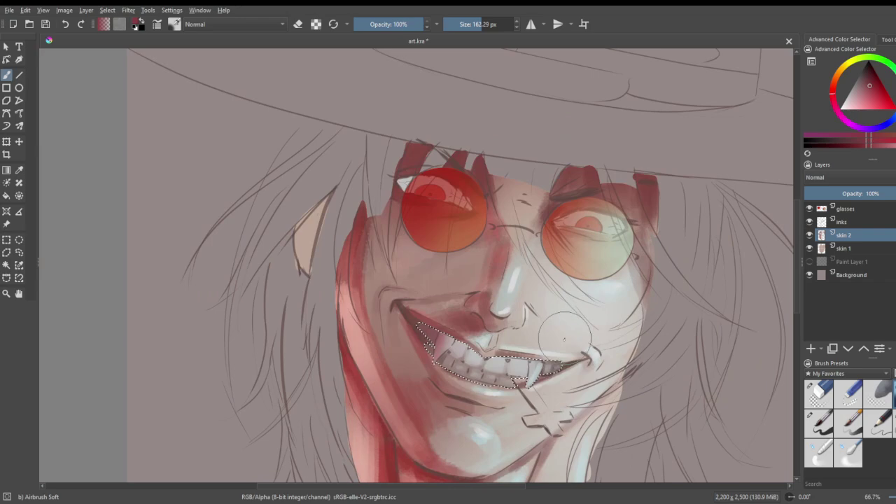
key(plus)
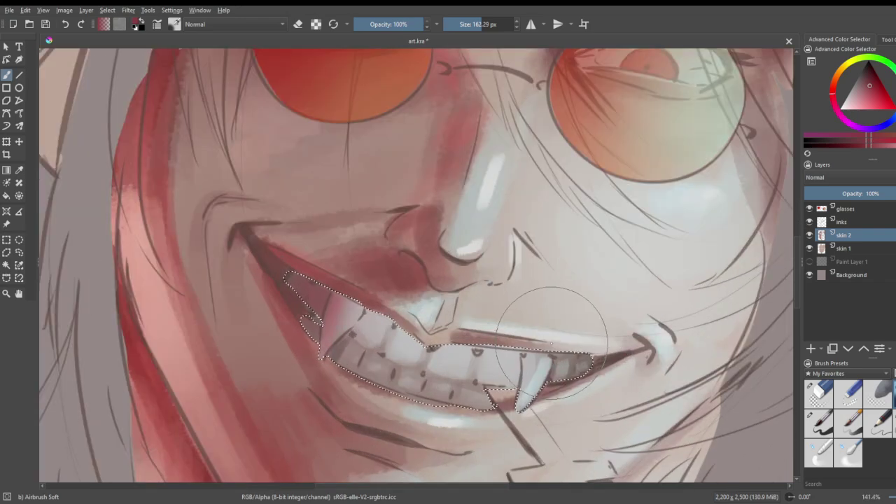
- Paint light pinkish grey over the front teeth with Charcoal Rock Soft at 23.58 px
click(846, 98)
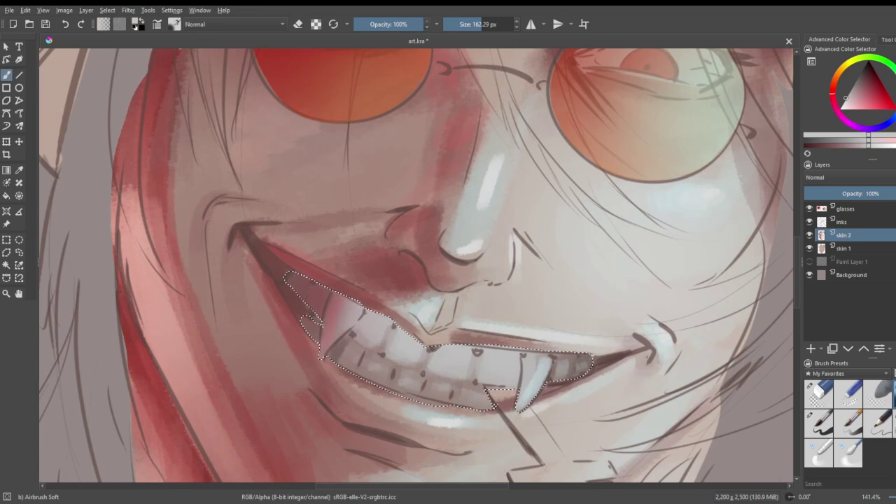
click(893, 428)
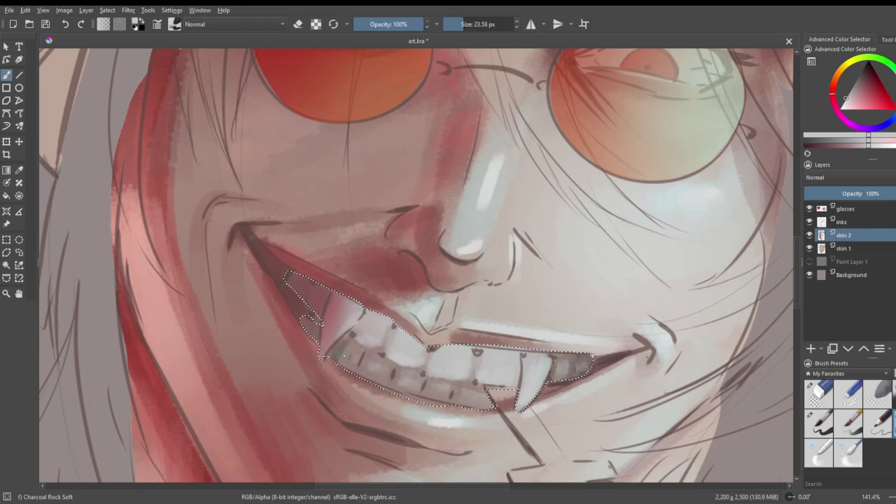
scroll(456, 412, down, 4)
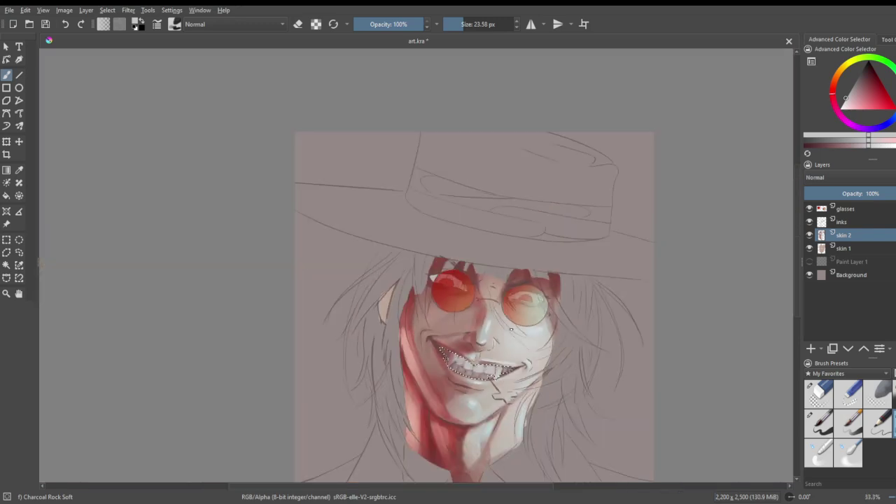
scroll(460, 425, up, 3)
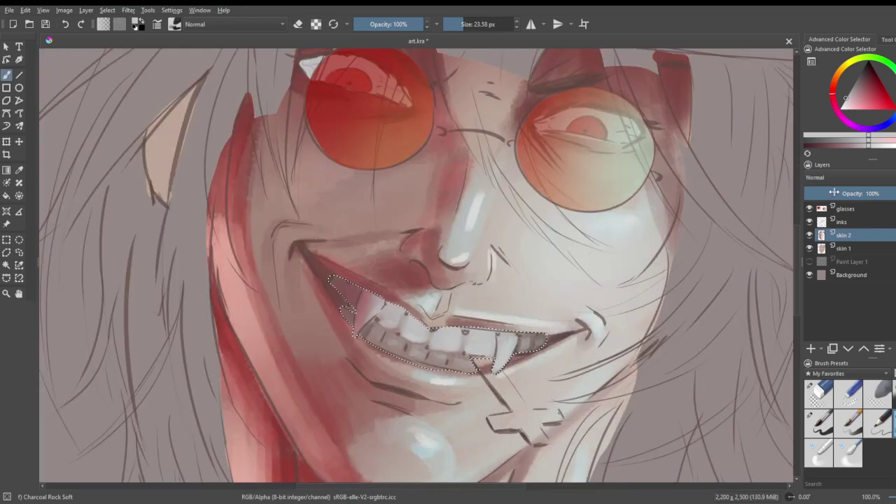
- Clear the teeth selection and airbrush dark purple shading along the lower lip on the skin 1 layer with Airbrush Soft at 53.86 px
click(850, 249)
click(838, 110)
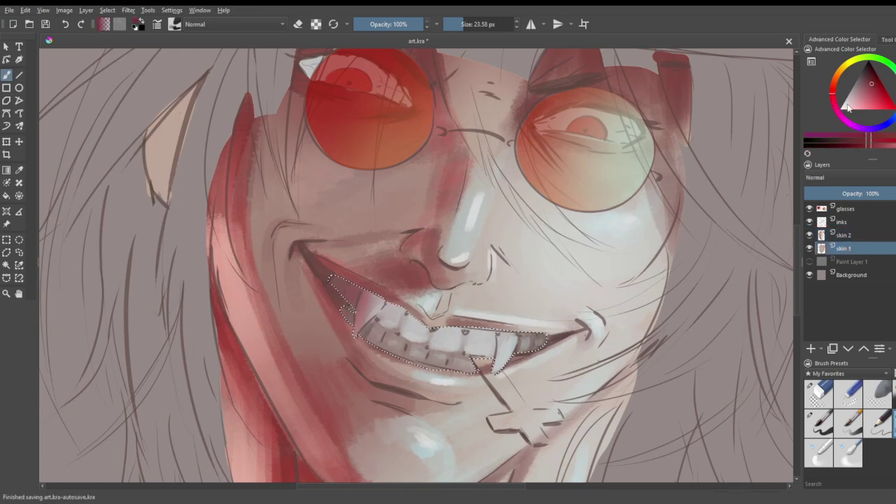
click(861, 81)
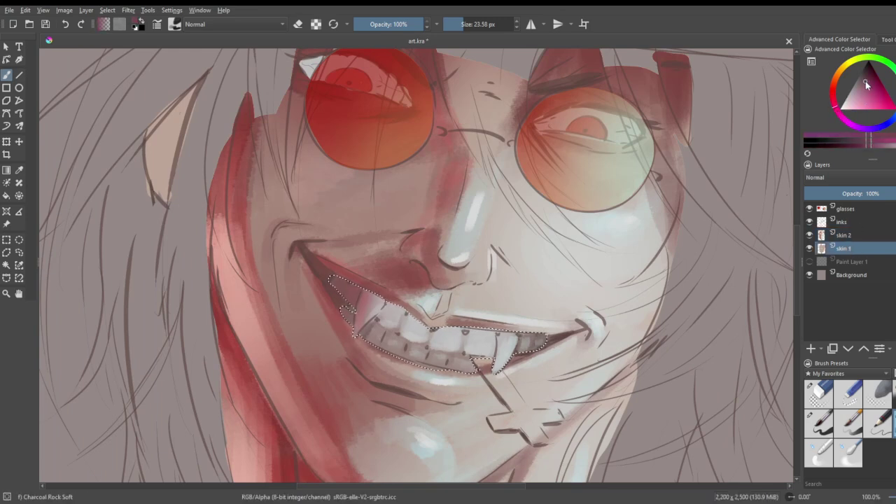
click(894, 394)
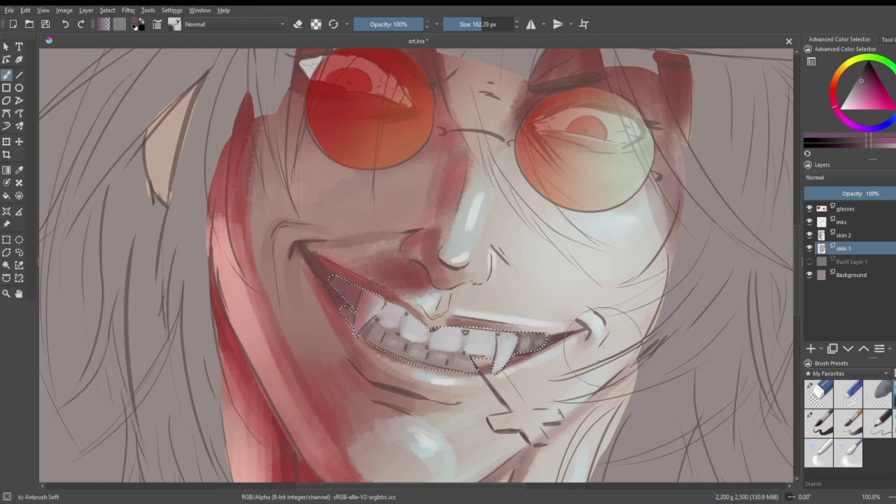
click(469, 25)
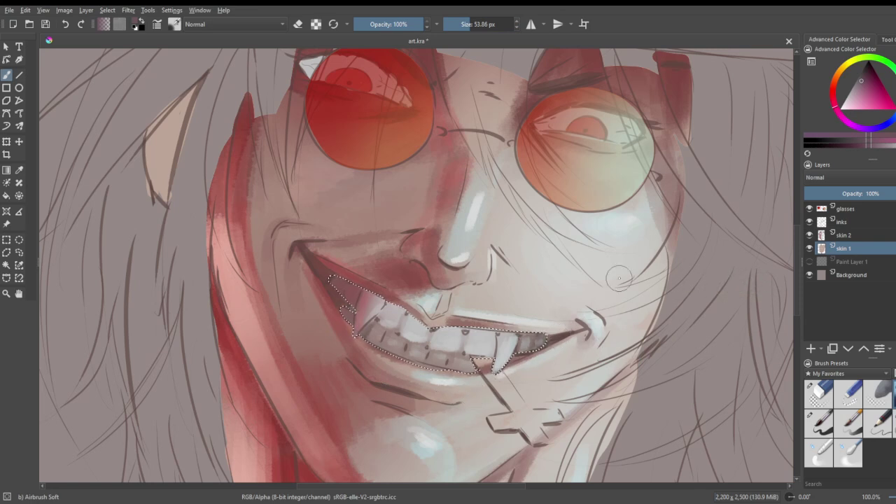
click(19, 242)
click(133, 404)
click(6, 74)
mouse_move(360, 360)
mouse_down()
mouse_move(457, 393)
mouse_move(425, 397)
mouse_move(420, 390)
mouse_move(483, 390)
mouse_up()
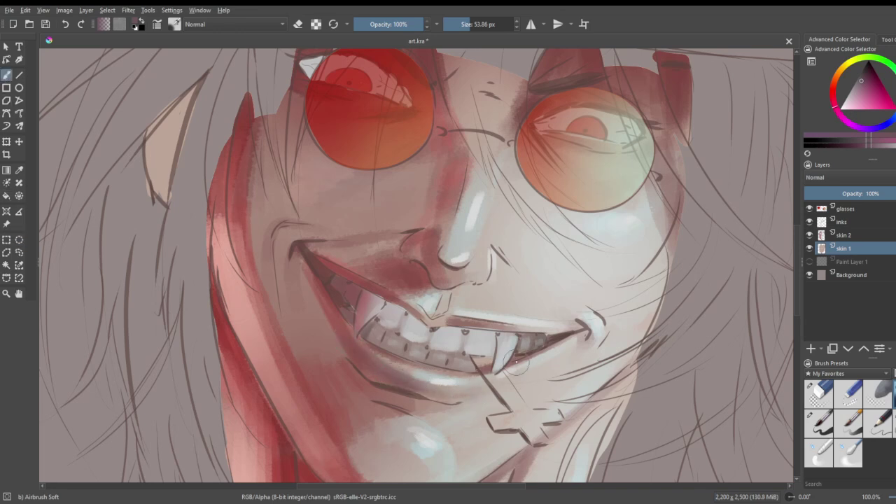
mouse_move(341, 276)
mouse_down()
mouse_move(399, 305)
mouse_move(364, 286)
mouse_move(338, 308)
mouse_move(348, 333)
mouse_up()
key(ctrl+z)
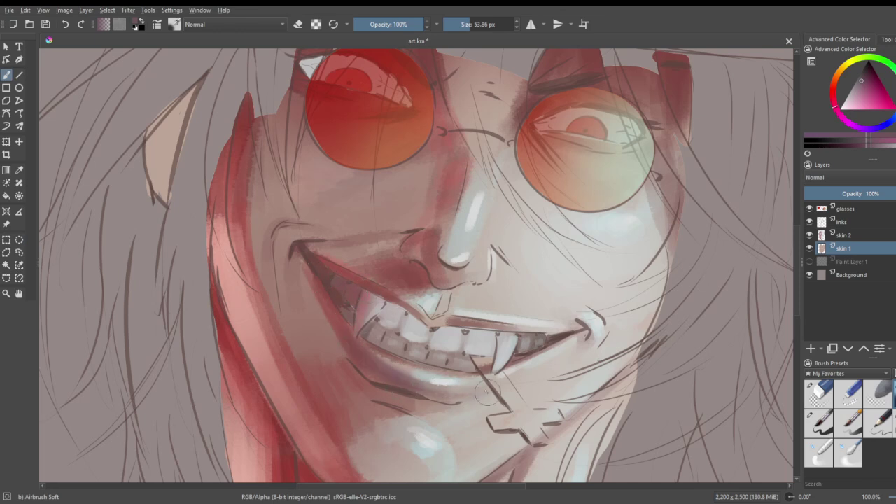
- Airbrush the dark purple shadow along the upper lip toward the red-lit mouth corner on the skin 2 layer at 53.86 px
key(Page_Up)
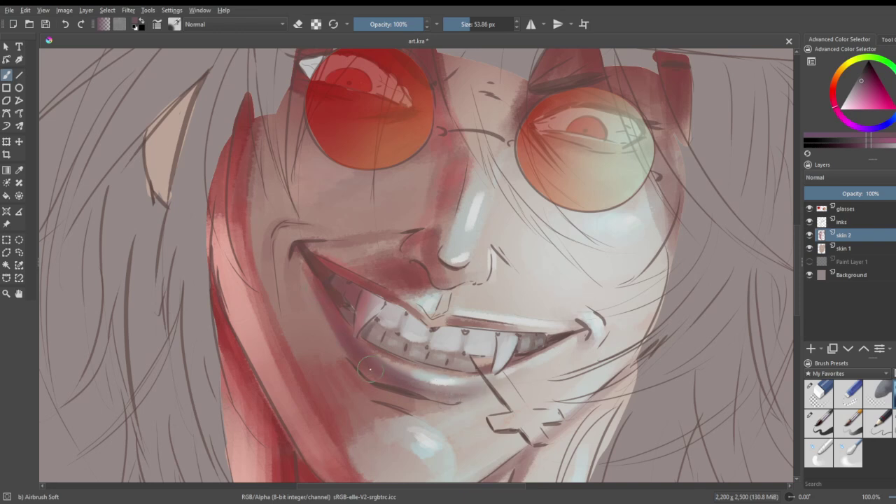
drag(326, 262, 386, 300)
scroll(438, 322, down, 3)
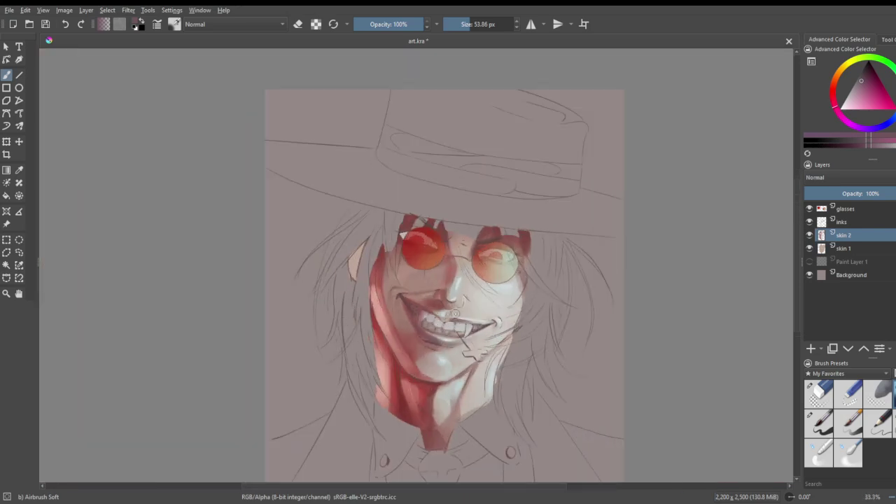
key(plus)
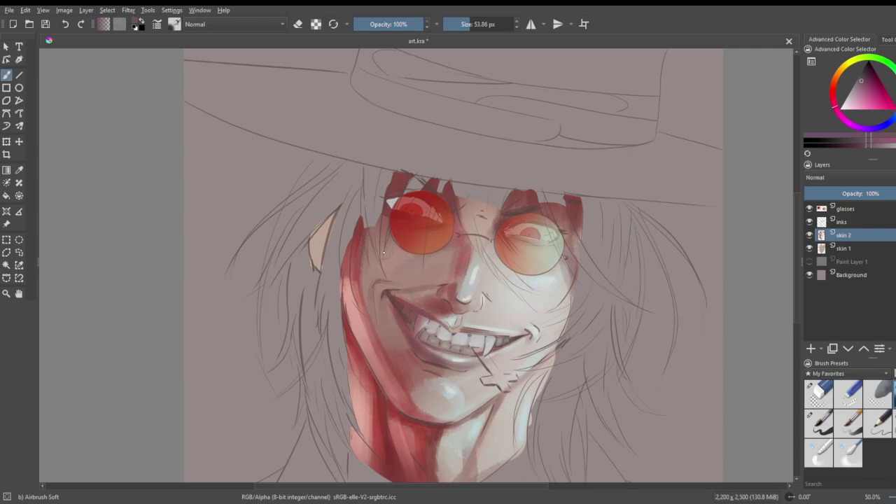
key(minus)
key(plus)
key(plus)
key(plus)
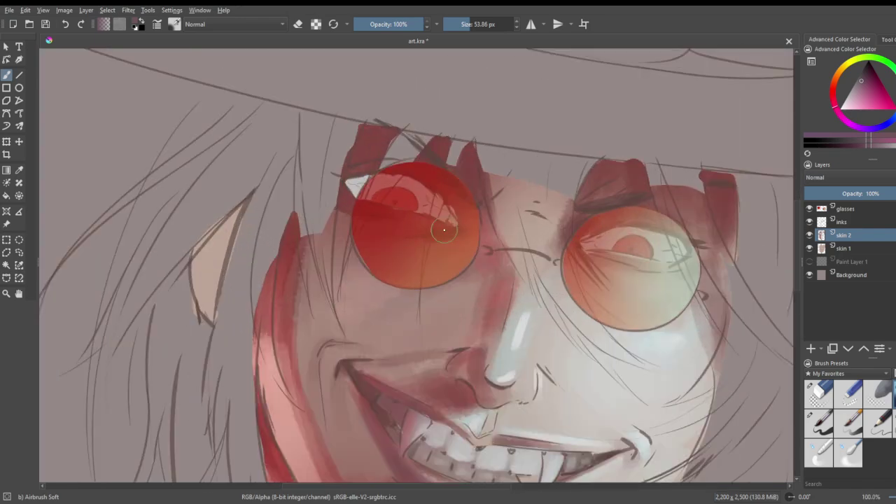
- Sample the muted red beside the nose and paint it over the shadowed cheek with Charcoal Rock Soft at 162.29 px
click(18, 170)
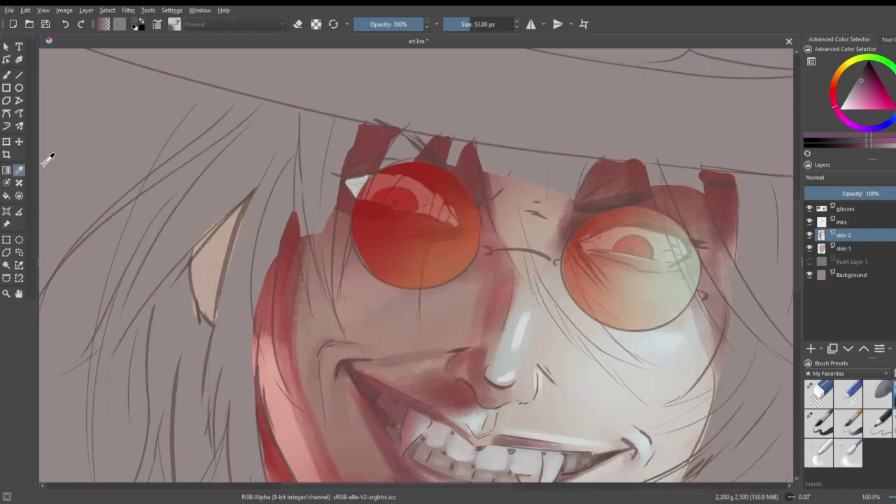
click(516, 292)
click(822, 392)
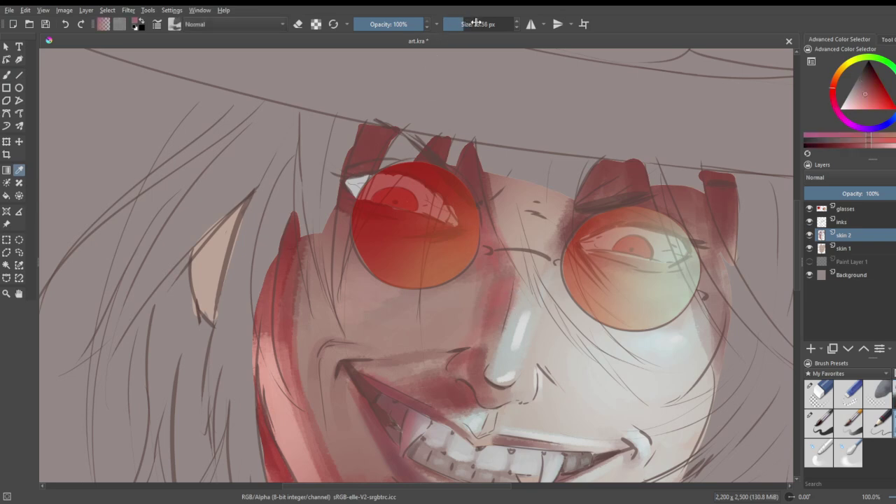
click(6, 75)
click(482, 26)
mouse_move(492, 267)
mouse_down()
mouse_move(490, 288)
mouse_move(457, 309)
mouse_move(489, 300)
mouse_move(401, 345)
mouse_move(460, 328)
mouse_move(484, 307)
mouse_move(443, 300)
mouse_move(495, 265)
mouse_move(431, 292)
mouse_move(284, 307)
mouse_move(292, 284)
mouse_move(335, 329)
mouse_move(305, 252)
mouse_move(314, 247)
mouse_move(323, 316)
mouse_move(294, 310)
mouse_move(326, 434)
mouse_up()
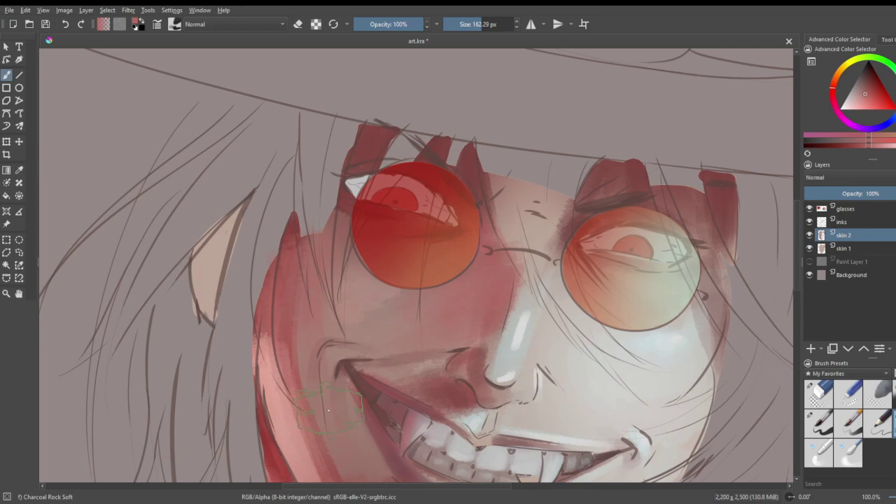
scroll(454, 310, down, 1)
scroll(441, 284, down, 3)
scroll(481, 387, up, 3)
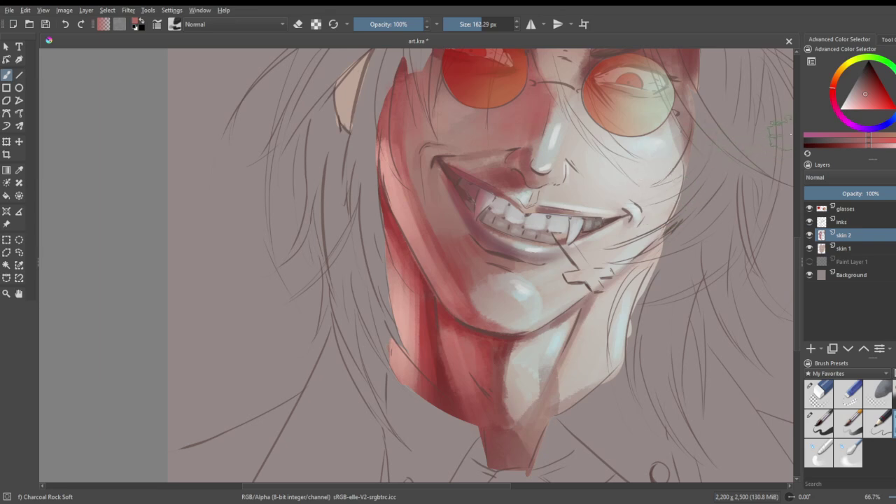
- Paint dark red shadows down the red-lit side of the neck with Charcoal Rock Soft at 56.91 px
click(876, 80)
click(470, 24)
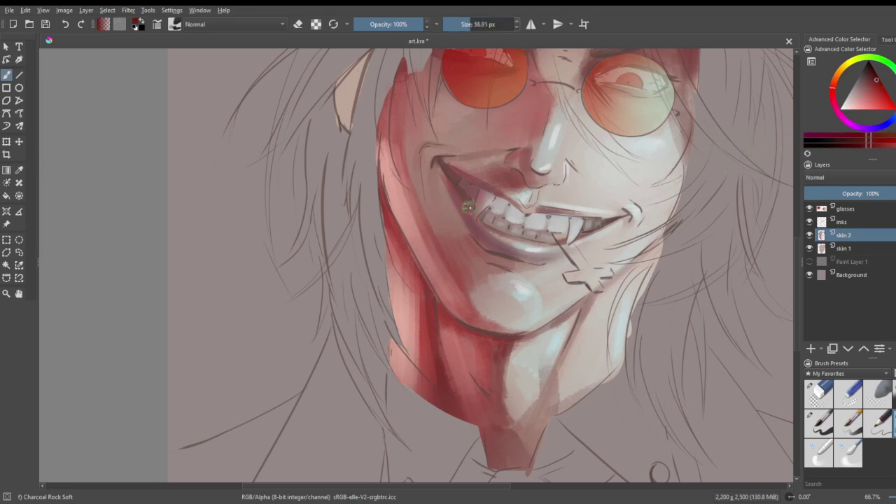
drag(436, 322, 455, 392)
mouse_move(438, 355)
mouse_down()
mouse_move(452, 414)
mouse_move(438, 362)
mouse_move(447, 413)
mouse_move(445, 390)
mouse_move(447, 413)
mouse_move(438, 407)
mouse_move(442, 394)
mouse_move(456, 424)
mouse_up()
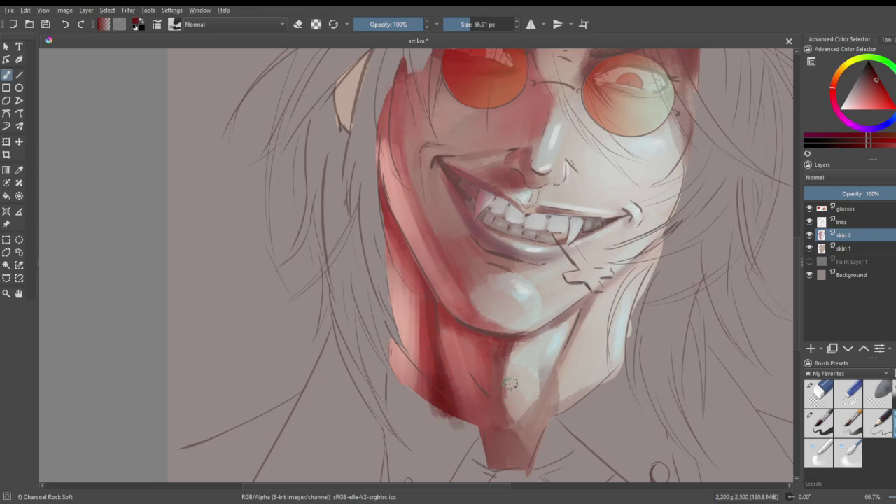
- Select the face and neck skin by contiguous colour on skin 1, and airbrush light pink on the jaw and neck on skin 2 at 98.32 px
click(844, 248)
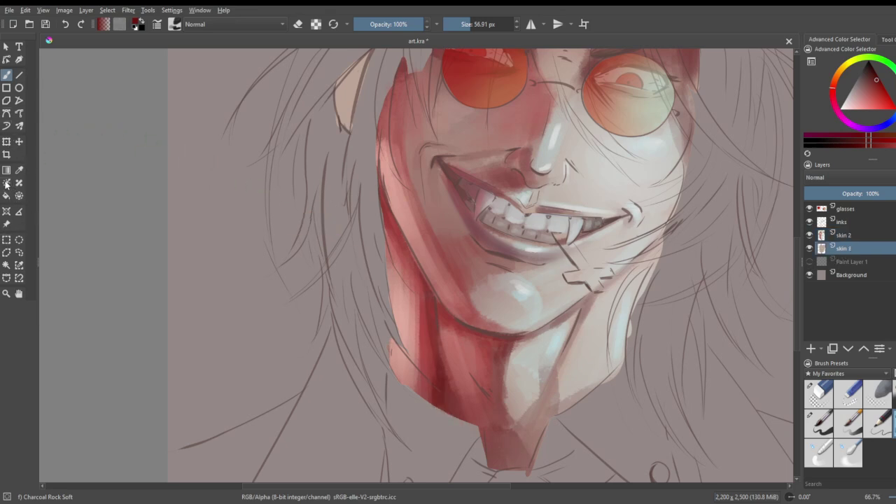
click(7, 265)
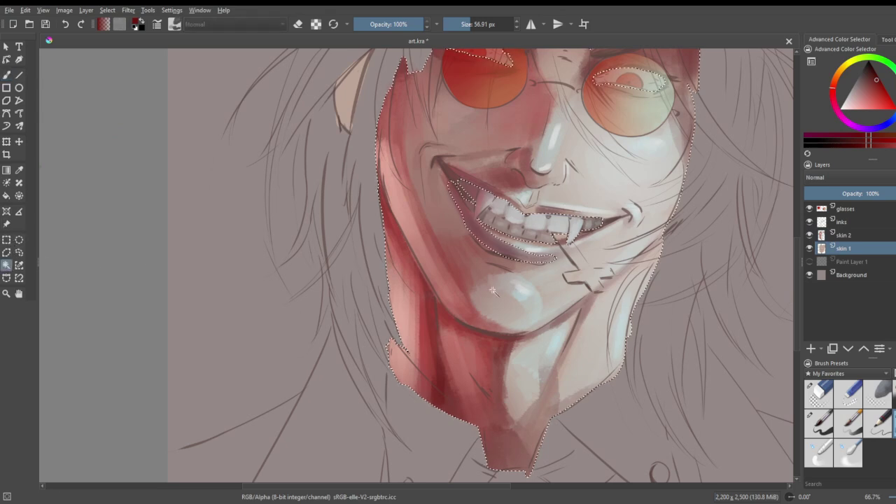
click(888, 394)
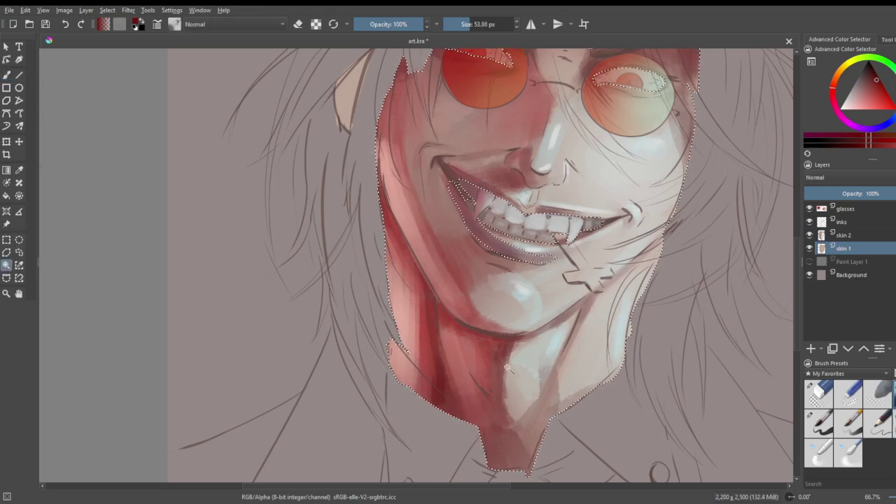
click(7, 75)
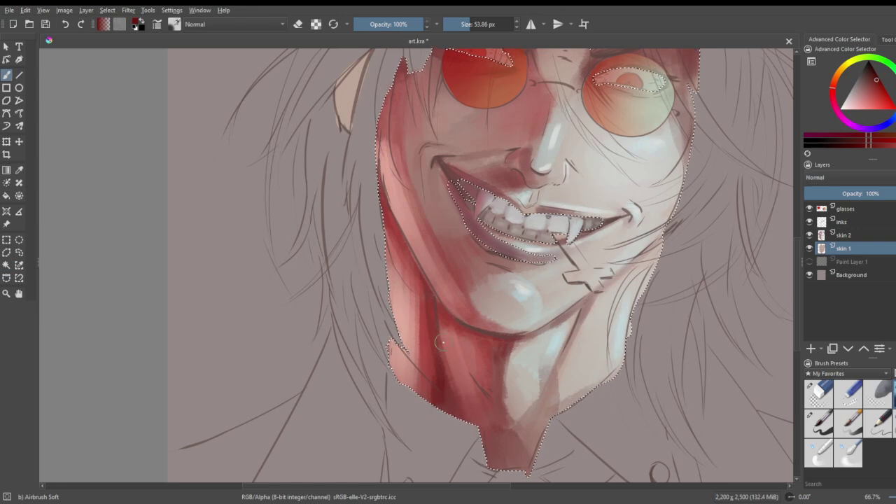
click(846, 235)
click(853, 110)
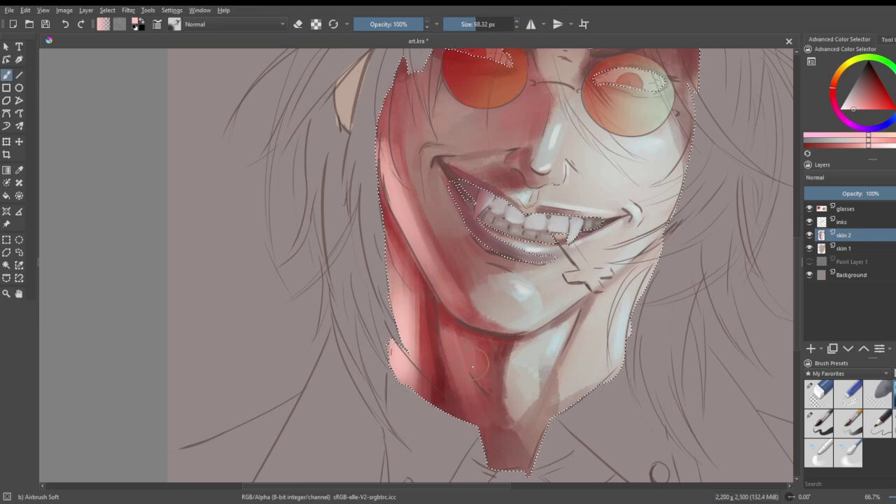
- Paint light pink highlights along the red-lit outer cheek and jawline with Charcoal Rock Soft, reducing the brush to 37.83 px
key(slash)
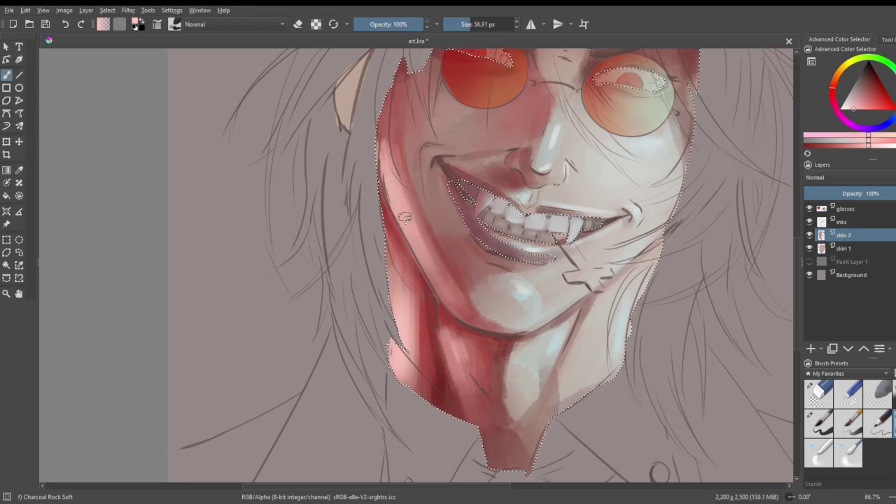
drag(474, 29, 467, 21)
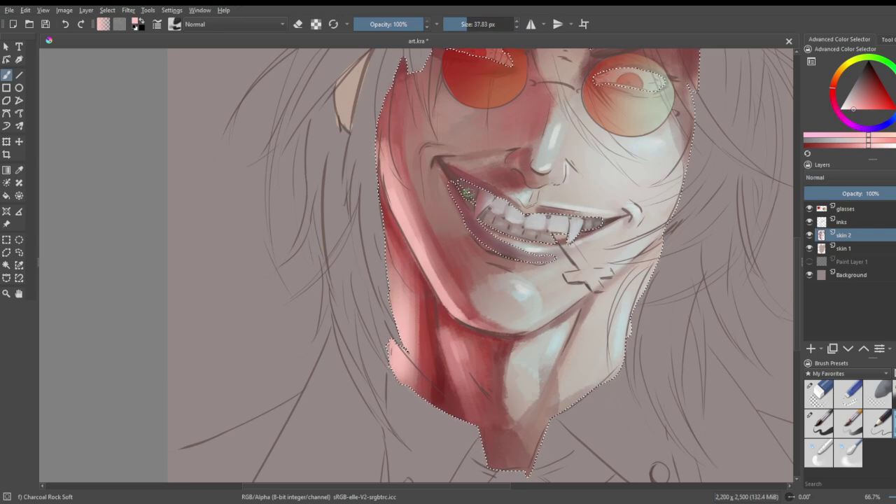
scroll(516, 263, down, 5)
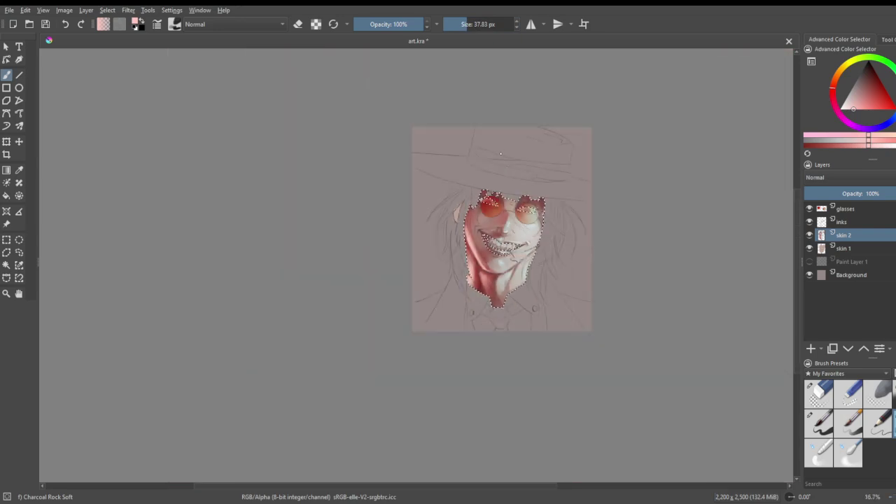
scroll(518, 268, up, 5)
scroll(522, 270, up, 2)
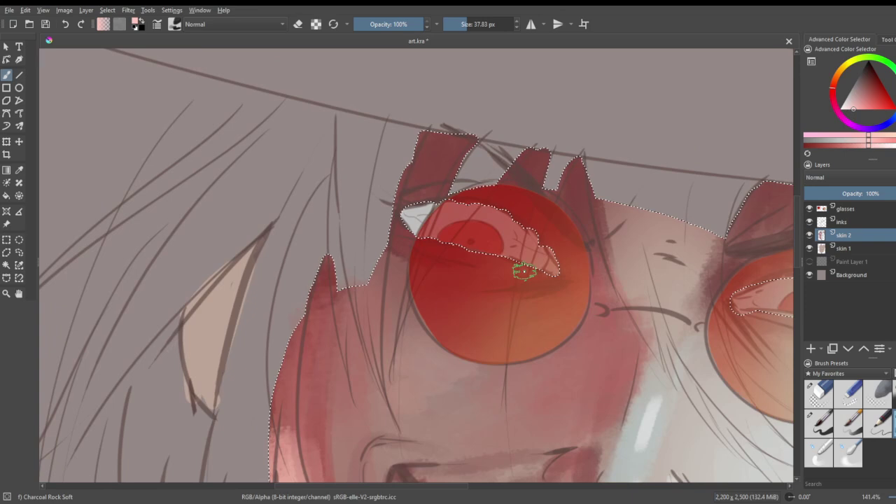
- Select the dark red part of the red-lit lens on the glasses layer and airbrush light pink along its outer edge with Airbrush Soft at 98.32 px
click(838, 211)
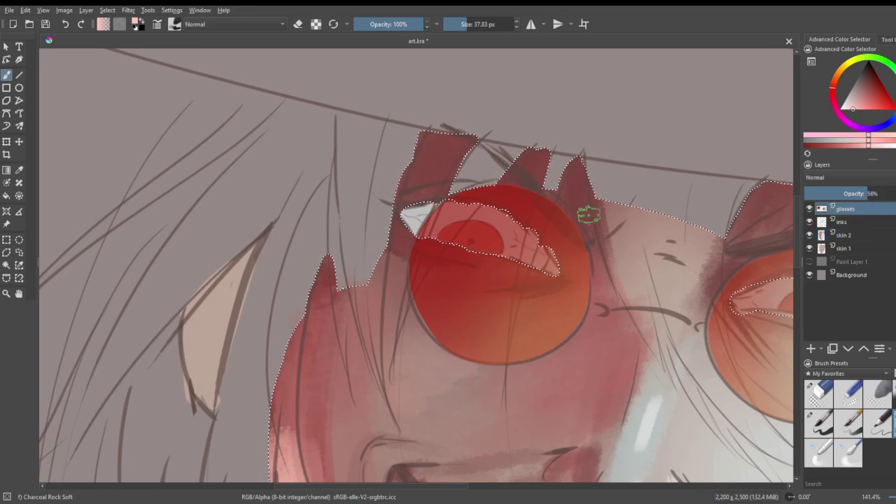
click(6, 265)
click(464, 266)
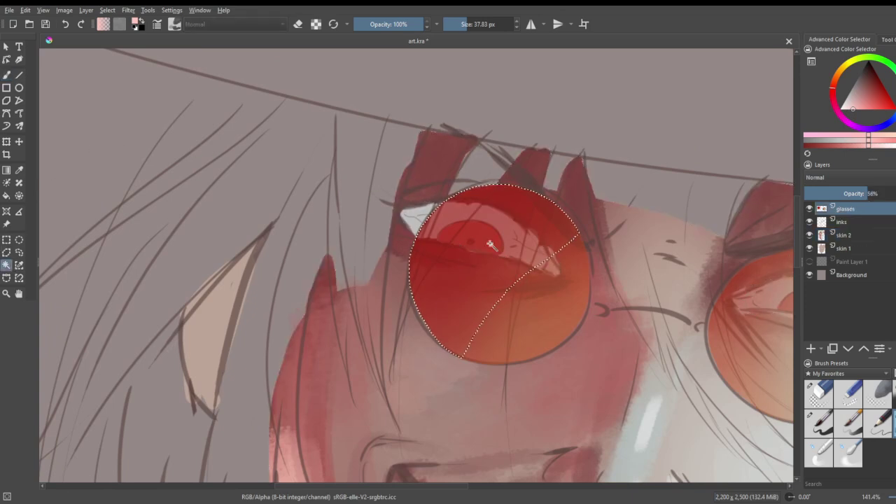
click(888, 391)
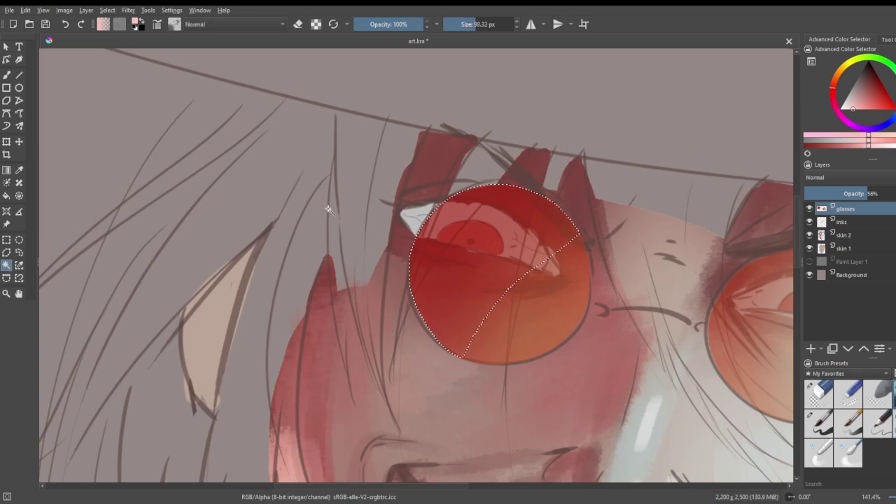
click(7, 74)
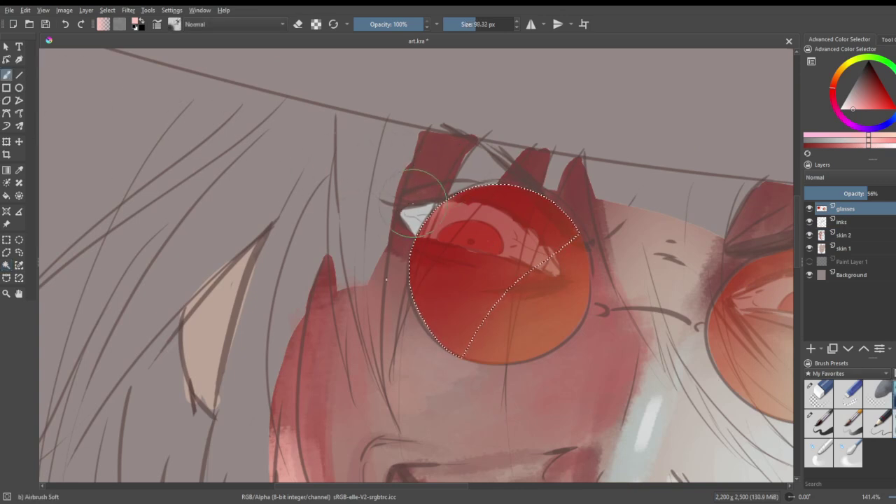
mouse_move(408, 309)
mouse_down()
mouse_move(423, 145)
mouse_move(407, 294)
mouse_move(455, 172)
mouse_move(404, 323)
mouse_up()
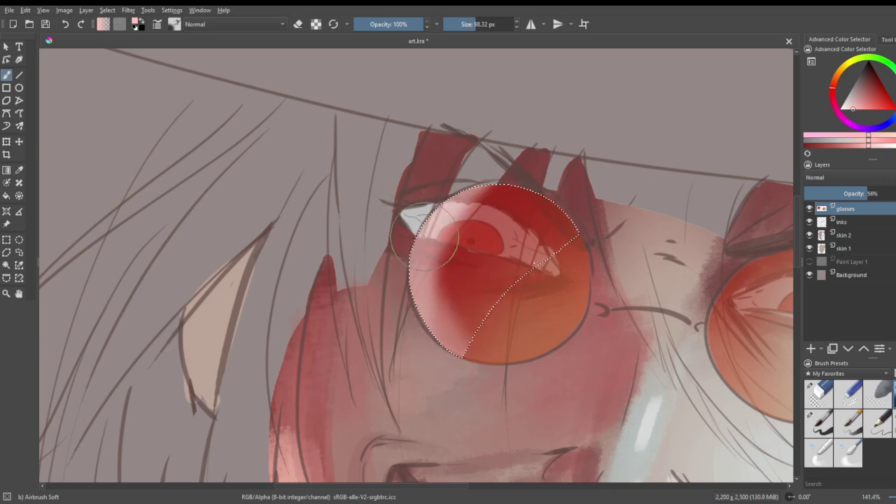
scroll(494, 247, down, 4)
click(6, 141)
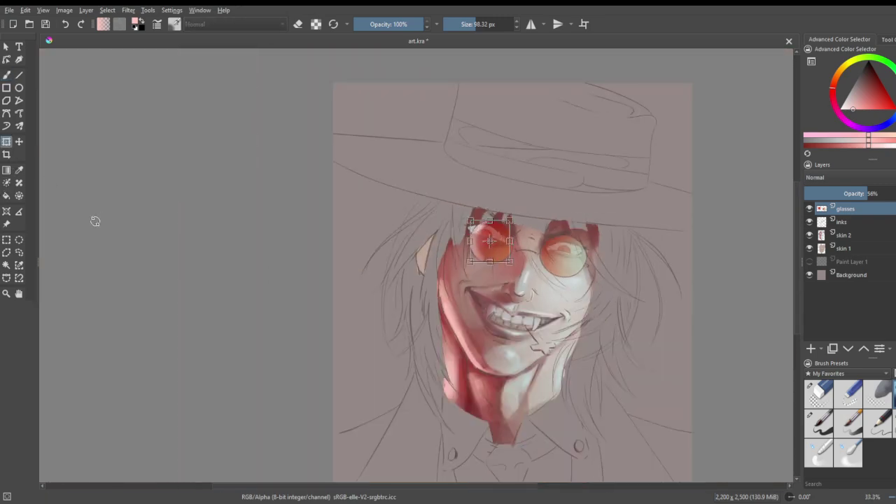
click(6, 239)
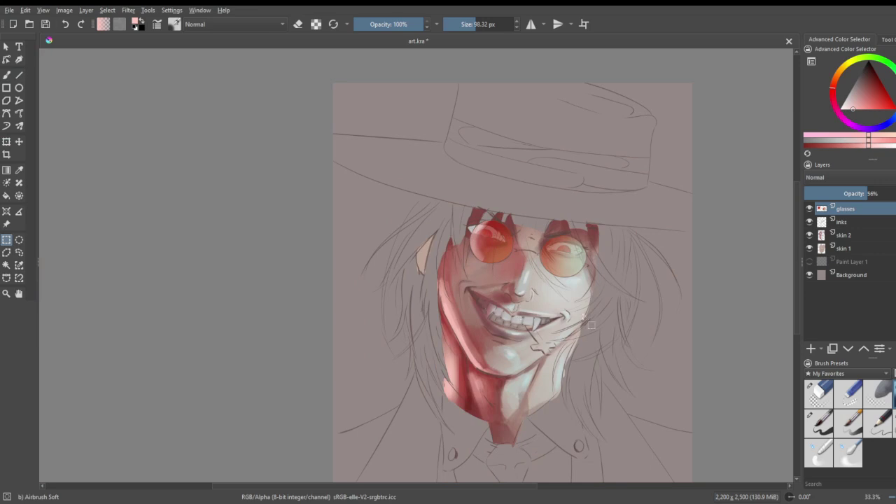
- Set the glasses layer's opacity to 68%
scroll(560, 290, down, 1)
scroll(535, 297, up, 1)
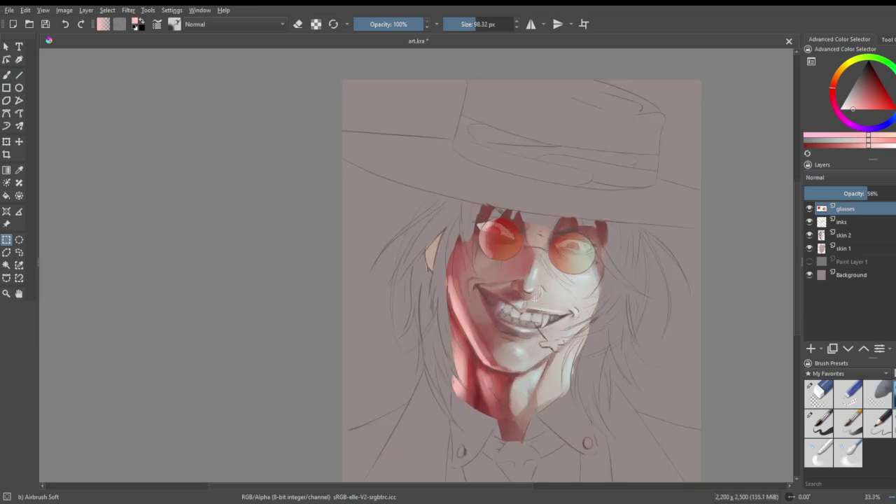
scroll(529, 294, down, 1)
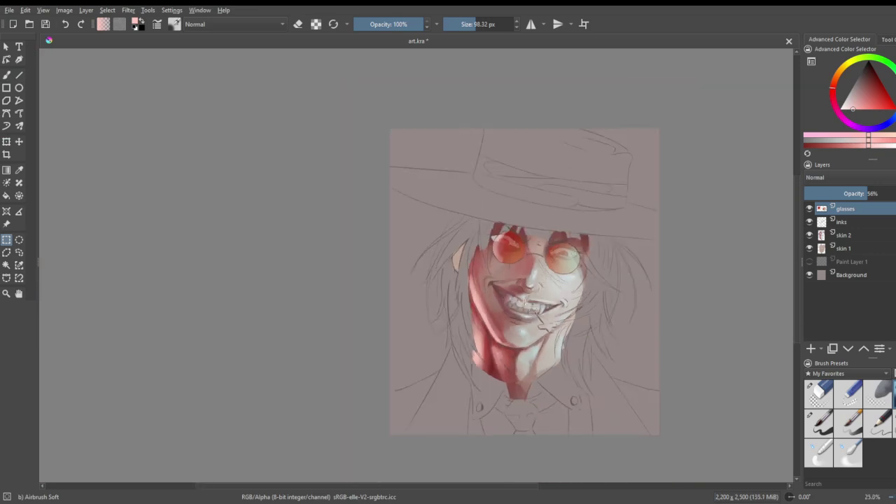
drag(890, 194, 880, 193)
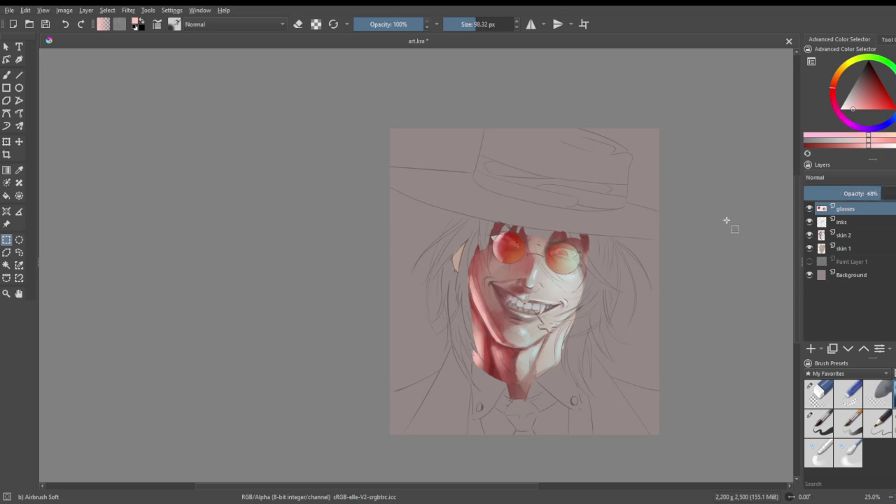
scroll(681, 249, up, 1)
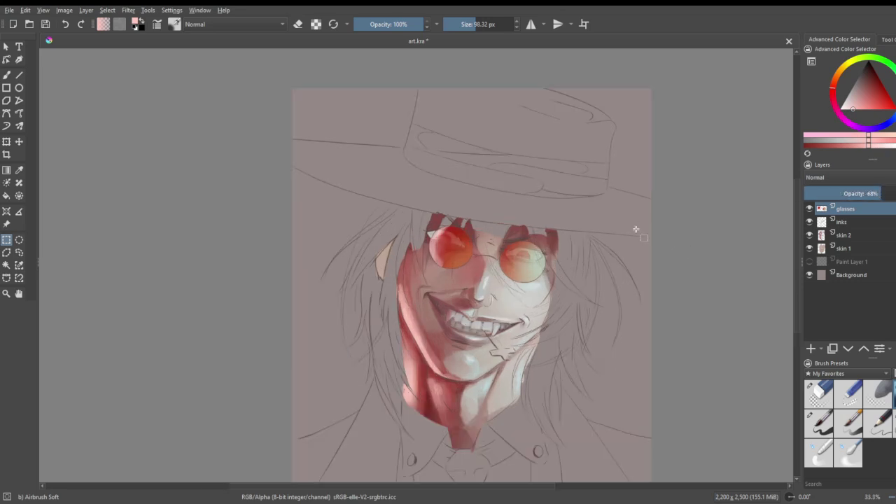
scroll(636, 231, down, 2)
scroll(616, 232, up, 1)
scroll(504, 227, up, 3)
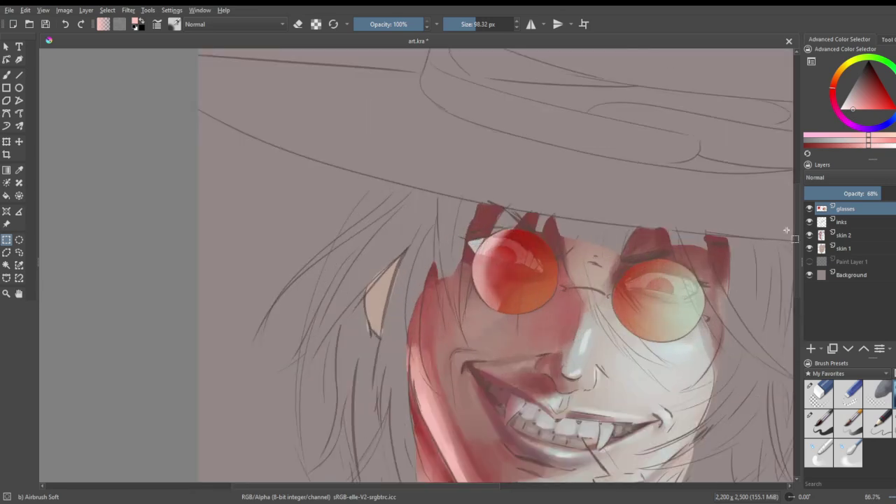
- Hide the glasses layer and shade the red-lit eye's white under the upper lid on skin 2 with dark muted red Charcoal Rock Soft at 37.83 px
click(809, 209)
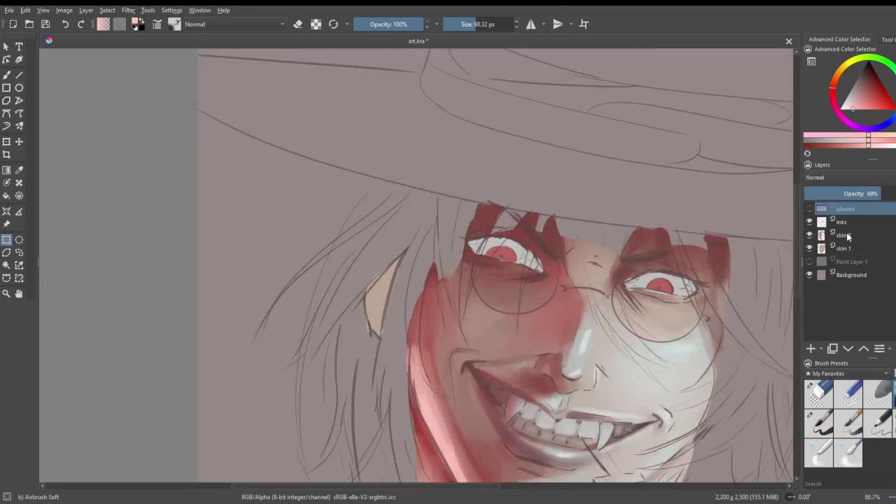
click(845, 235)
scroll(546, 218, up, 3)
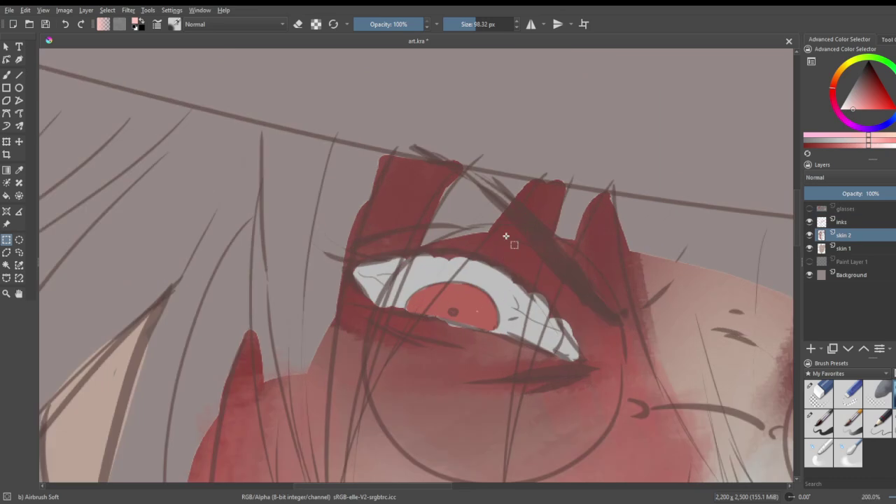
mouse_move(858, 88)
mouse_down()
mouse_move(871, 89)
mouse_move(860, 85)
mouse_move(865, 77)
mouse_up()
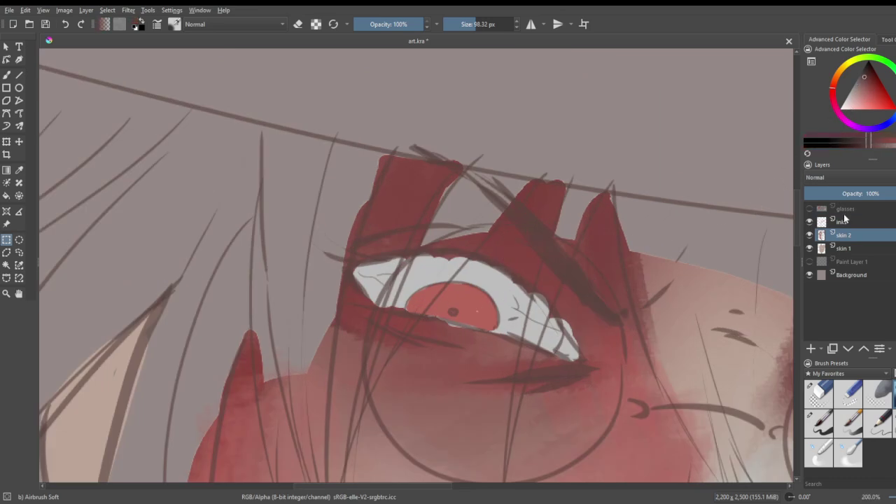
click(894, 424)
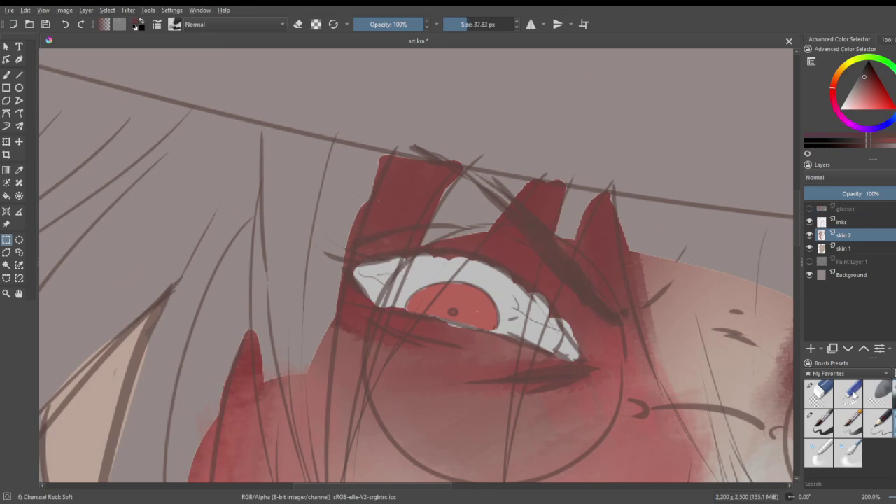
click(6, 75)
mouse_move(356, 280)
mouse_down()
mouse_move(409, 254)
mouse_move(496, 256)
mouse_up()
mouse_move(367, 265)
mouse_down()
mouse_move(457, 254)
mouse_move(505, 272)
mouse_up()
- Extend the shading over the red-lit eye's iris, outer white and inner corner with dark red and greyish-red tones
click(871, 85)
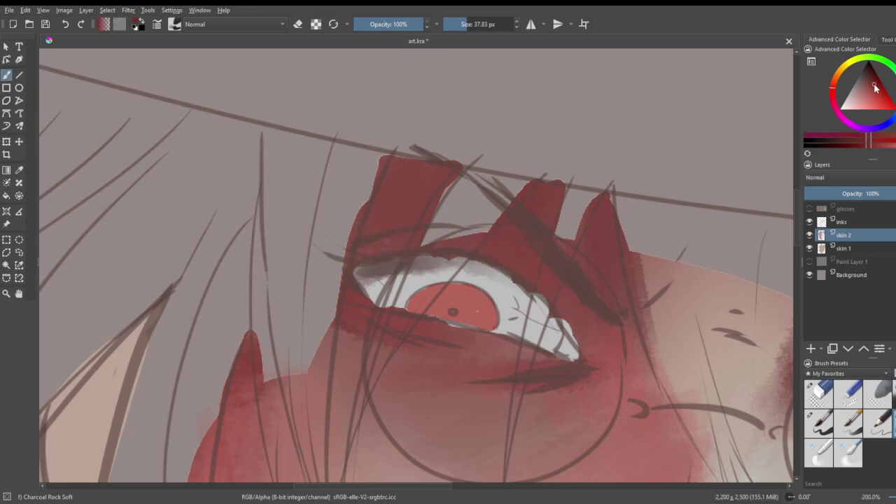
mouse_move(418, 252)
mouse_down()
mouse_move(357, 266)
mouse_move(436, 256)
mouse_move(490, 260)
mouse_move(490, 270)
mouse_up()
mouse_move(446, 253)
mouse_down()
mouse_move(484, 273)
mouse_move(547, 332)
mouse_up()
drag(511, 278, 564, 344)
drag(859, 93, 862, 81)
mouse_move(375, 275)
mouse_down()
mouse_move(406, 271)
mouse_move(376, 269)
mouse_move(390, 264)
mouse_move(364, 269)
mouse_move(387, 266)
mouse_move(385, 284)
mouse_move(404, 296)
mouse_move(425, 292)
mouse_move(439, 266)
mouse_move(441, 310)
mouse_move(457, 264)
mouse_move(478, 320)
mouse_move(477, 278)
mouse_move(510, 324)
mouse_move(502, 288)
mouse_move(519, 319)
mouse_move(522, 306)
mouse_move(543, 345)
mouse_up()
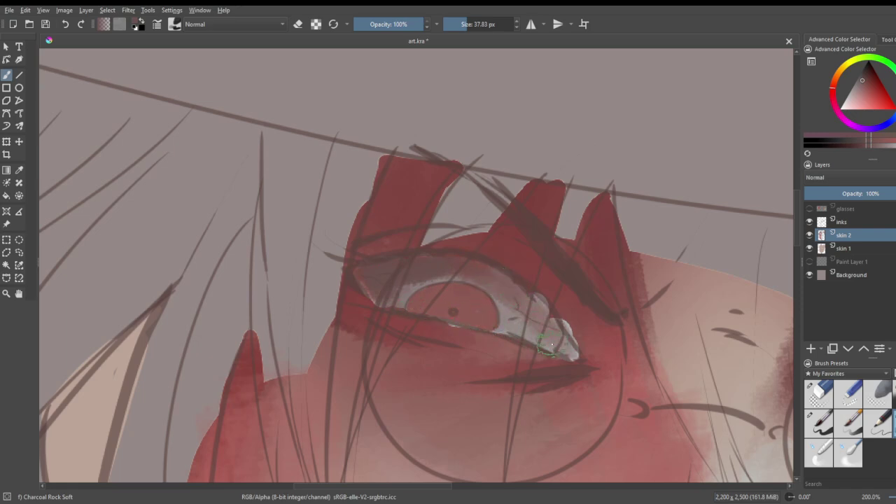
- Shade the white of the cyan-lit eye along its upper lid and outer corner with dark greyish red
scroll(527, 257, down, 4)
scroll(668, 287, up, 4)
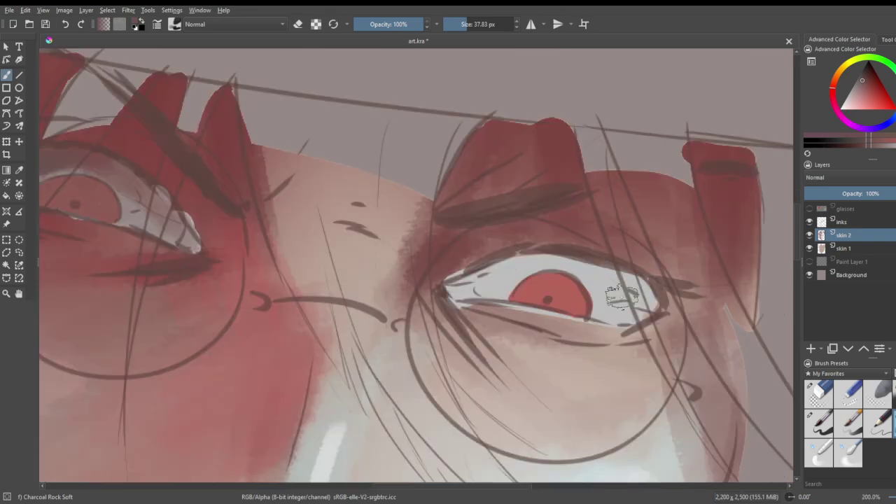
mouse_move(441, 268)
mouse_down()
mouse_move(454, 290)
mouse_move(508, 261)
mouse_move(472, 277)
mouse_move(559, 258)
mouse_move(509, 252)
mouse_move(649, 278)
mouse_move(533, 258)
mouse_move(637, 274)
mouse_move(656, 301)
mouse_move(623, 331)
mouse_move(574, 279)
mouse_move(479, 282)
mouse_move(518, 270)
mouse_move(581, 273)
mouse_move(657, 305)
mouse_move(644, 310)
mouse_move(652, 285)
mouse_up()
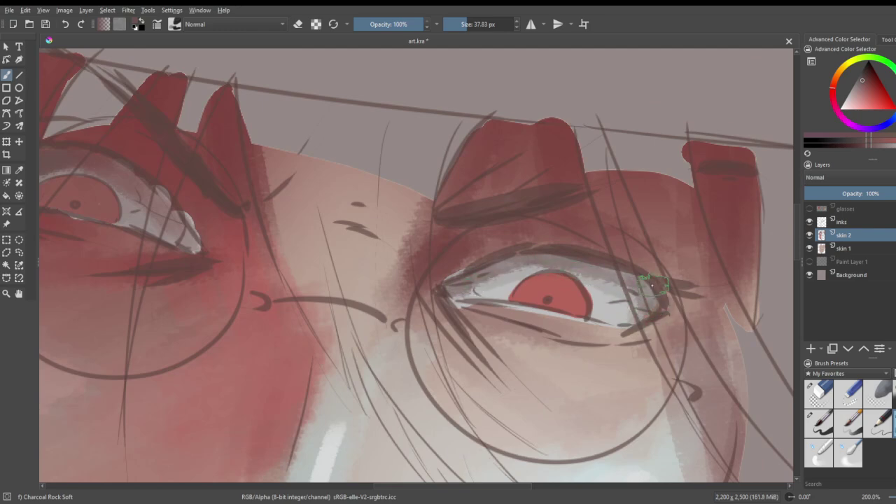
scroll(472, 182, down, 6)
scroll(333, 138, up, 1)
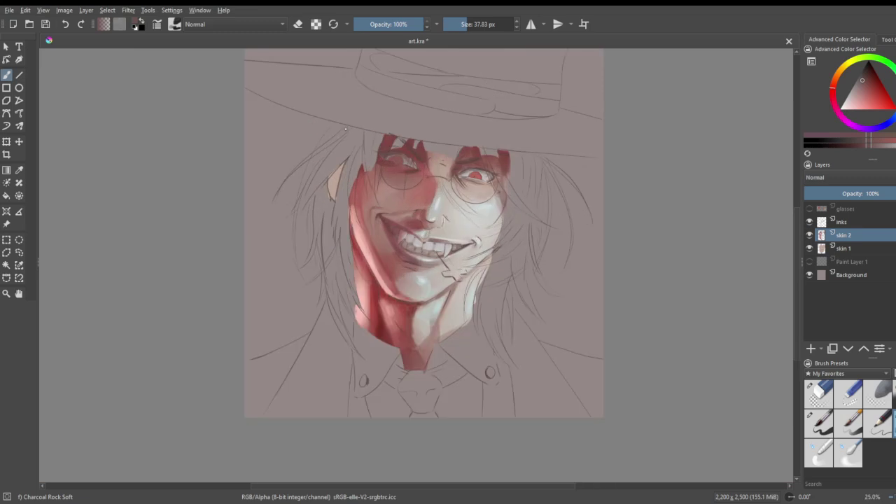
- Pick a medium muted red and tint the outer corner of the red-lit eye's white
scroll(354, 110, up, 3)
click(867, 93)
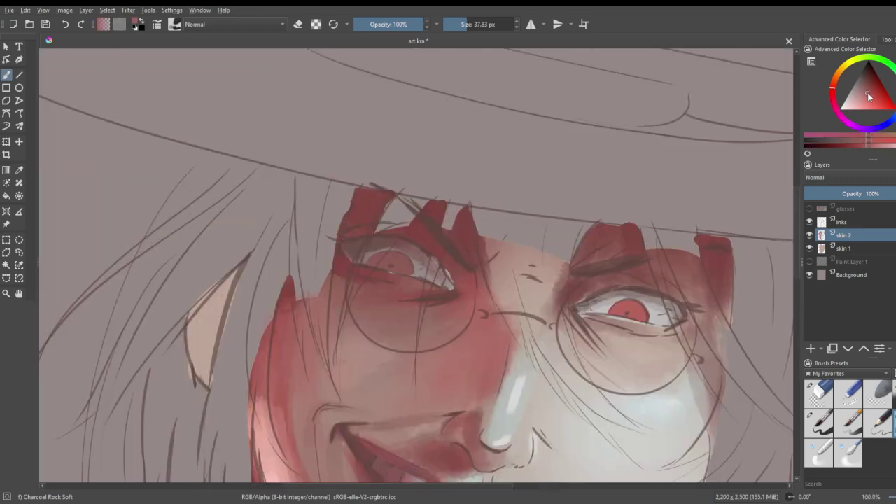
scroll(384, 294, up, 3)
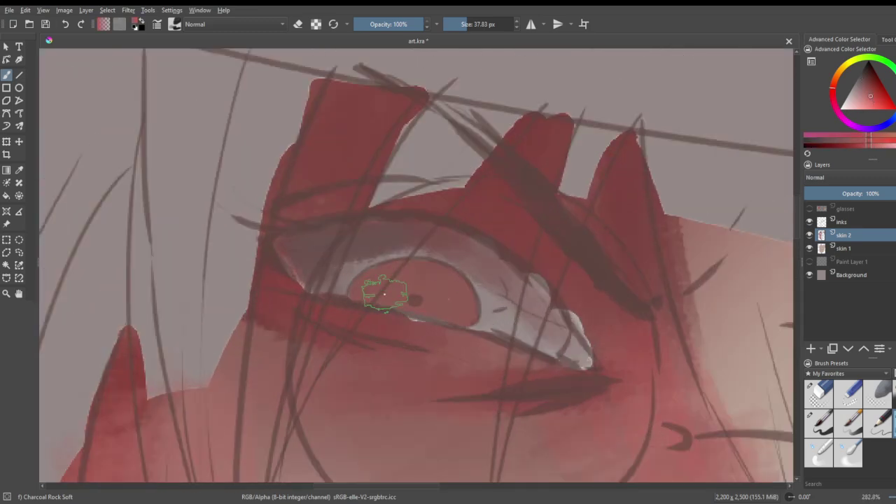
mouse_move(308, 266)
mouse_down()
mouse_move(342, 255)
mouse_move(332, 255)
mouse_move(340, 283)
mouse_move(304, 253)
mouse_up()
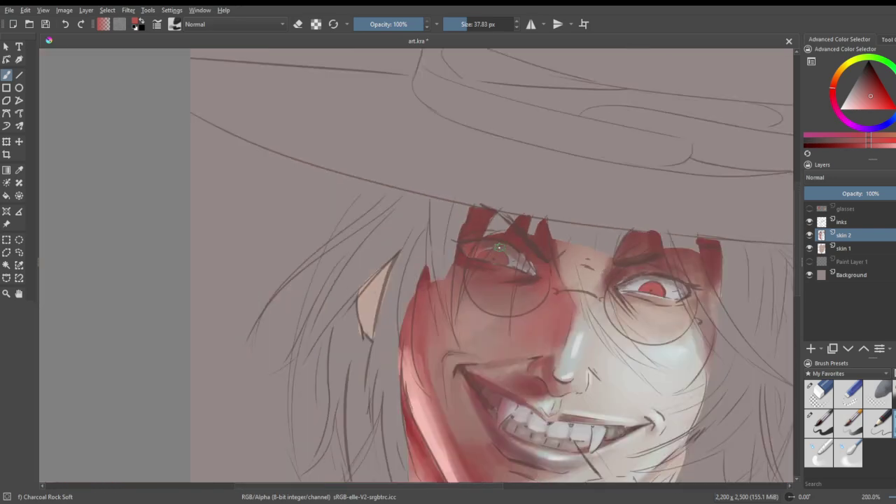
- Switch to a muted teal and tint the white and iris of the cyan-lit eye
scroll(448, 265, up, 6)
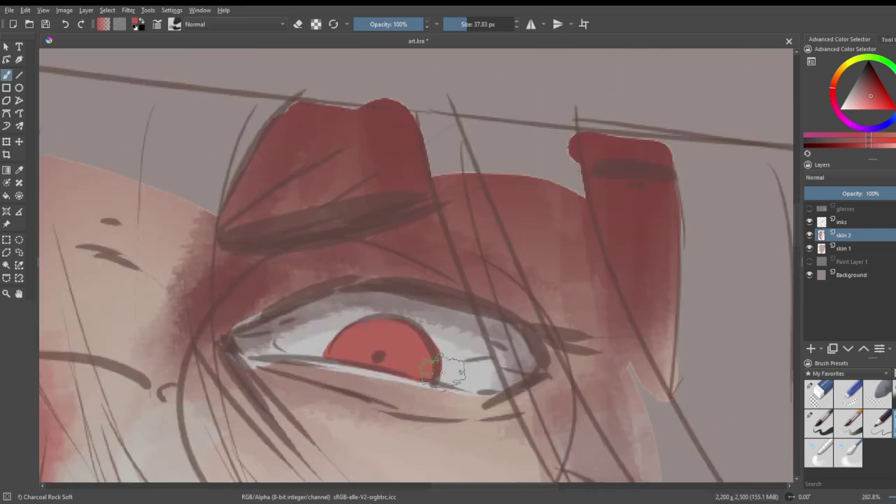
click(895, 88)
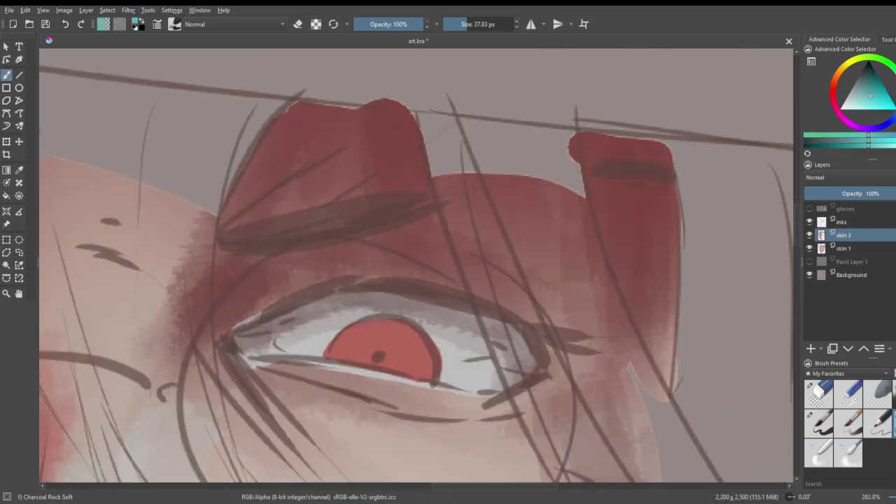
mouse_move(317, 340)
mouse_down()
mouse_move(460, 367)
mouse_move(442, 344)
mouse_move(353, 316)
mouse_move(309, 335)
mouse_move(445, 341)
mouse_up()
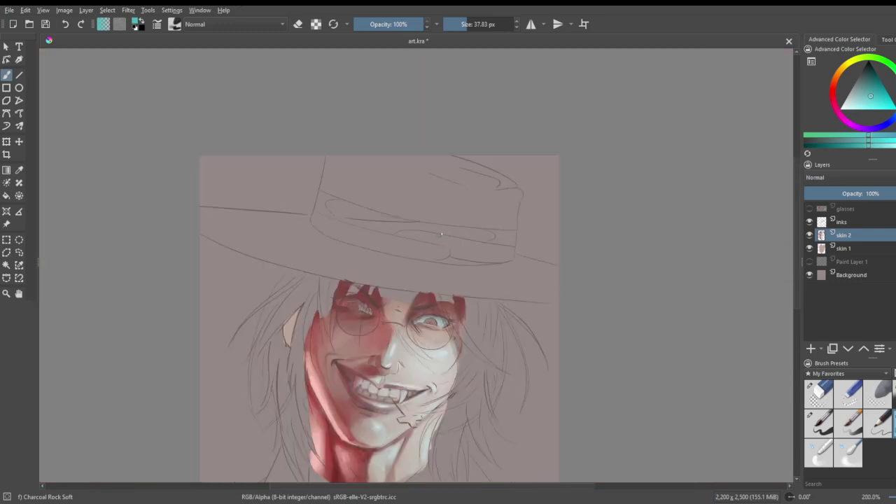
scroll(448, 231, down, 2)
scroll(383, 327, up, 3)
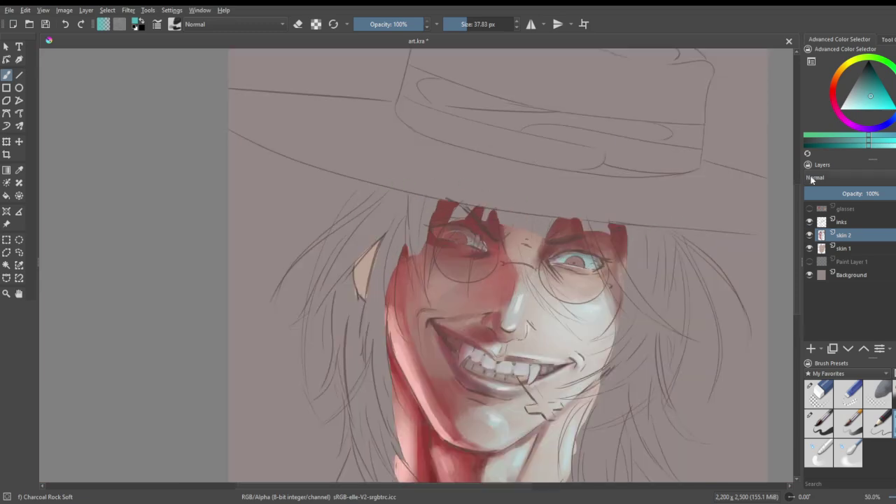
- Pick a deep crimson and paint over the iris of the red-lit eye with Charcoal Rock Soft at 37.83 px
scroll(473, 217, up, 4)
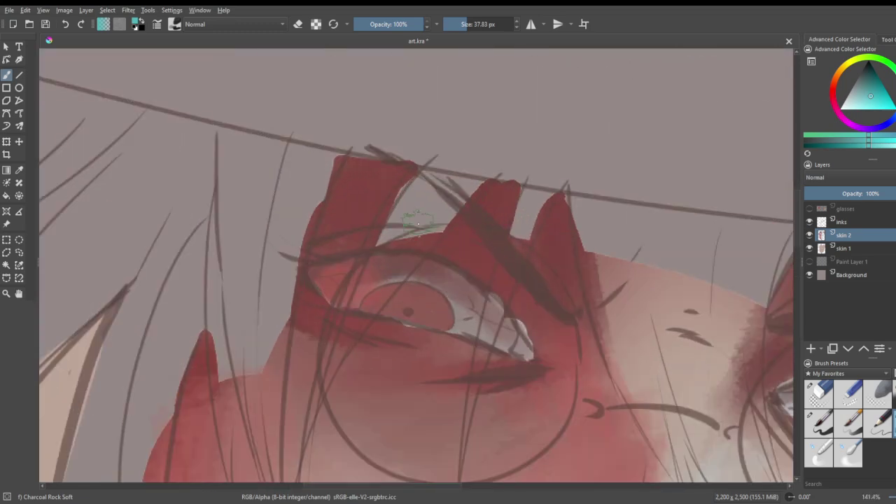
click(834, 103)
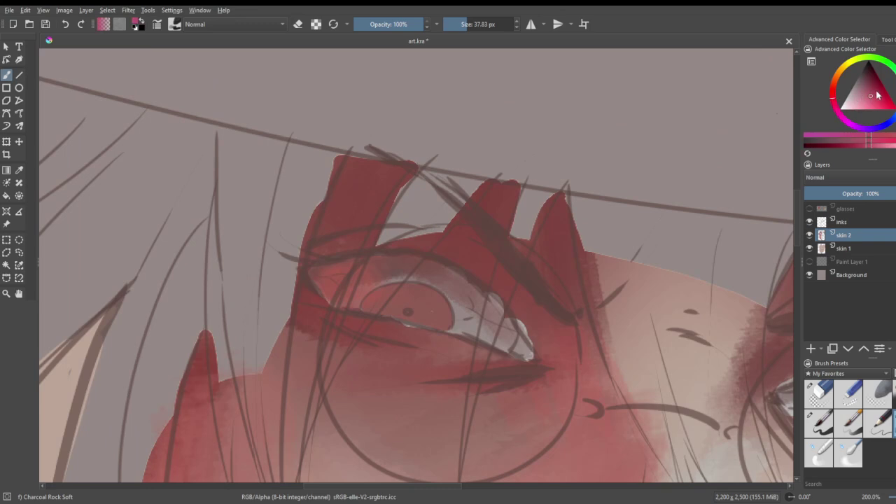
click(877, 92)
scroll(381, 313, up, 1)
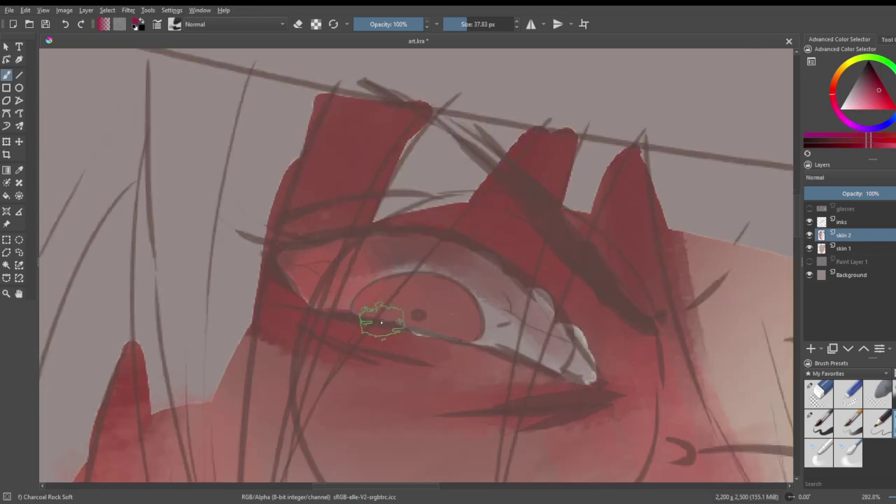
mouse_move(385, 301)
mouse_down()
mouse_move(405, 303)
mouse_move(399, 294)
mouse_move(400, 307)
mouse_move(464, 322)
mouse_move(429, 292)
mouse_move(465, 319)
mouse_move(458, 304)
mouse_move(429, 287)
mouse_move(462, 322)
mouse_move(366, 303)
mouse_move(400, 309)
mouse_up()
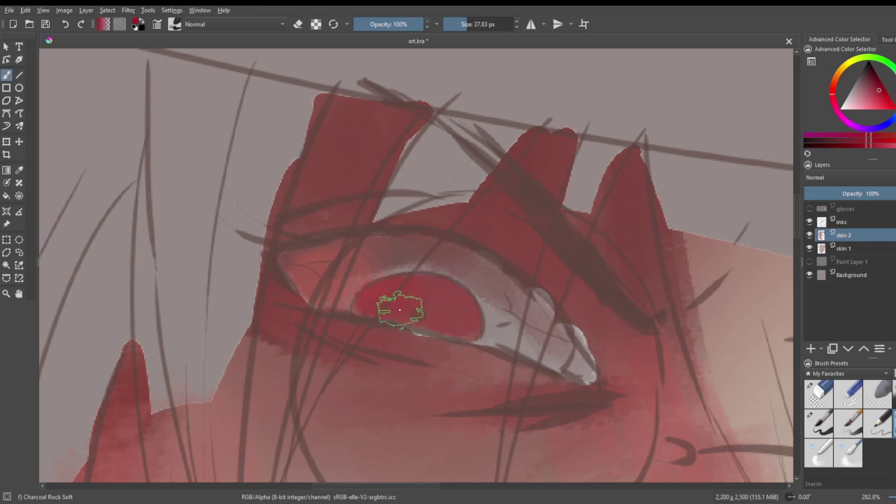
scroll(372, 295, down, 2)
scroll(498, 302, down, 1)
scroll(661, 349, up, 4)
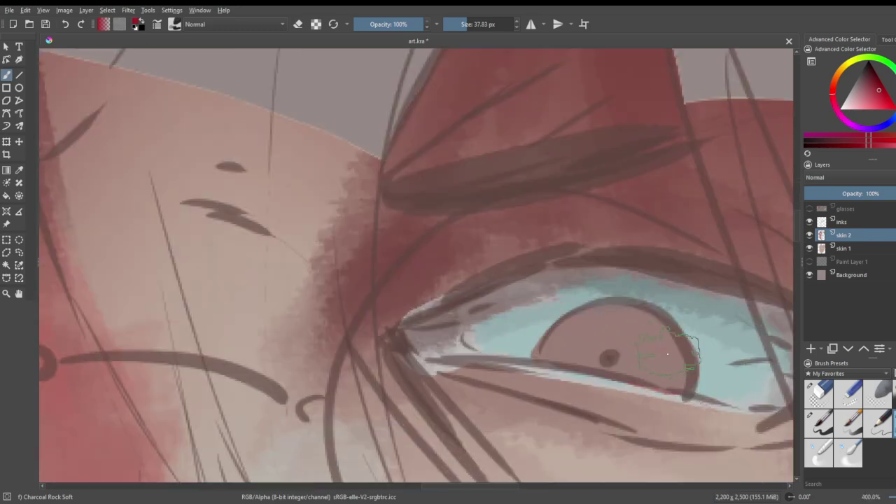
scroll(667, 354, down, 7)
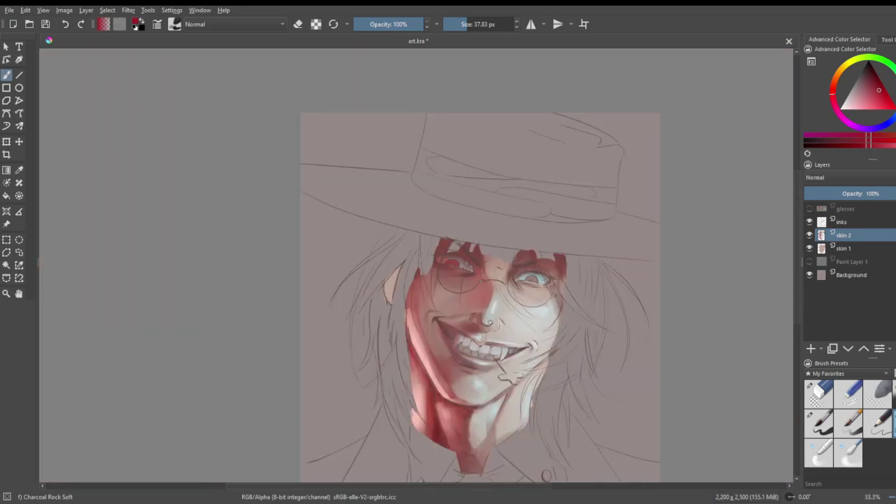
scroll(341, 303, up, 1)
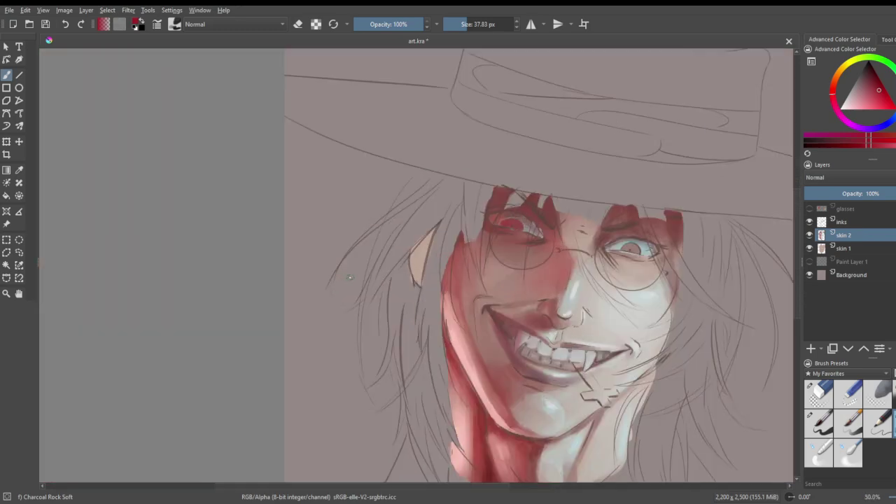
- Sample the light pink from the lit jaw edge and paint the outer part of the ear with it
scroll(367, 232, up, 1)
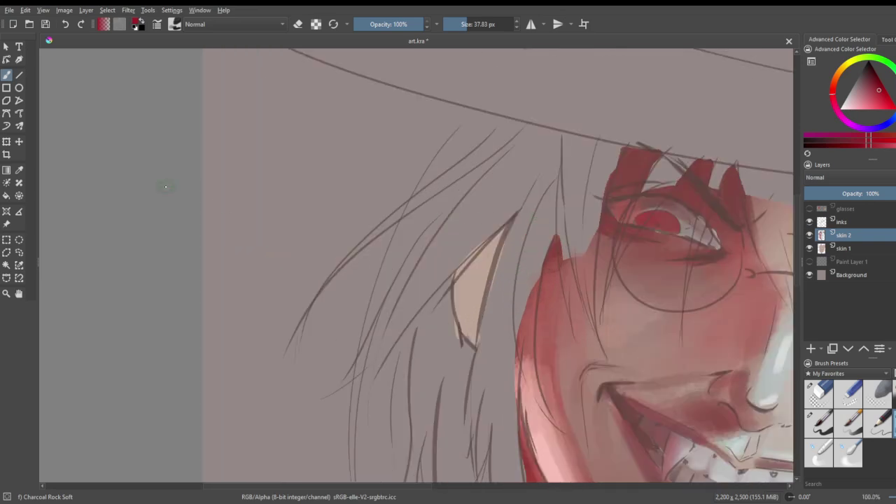
click(19, 170)
click(544, 443)
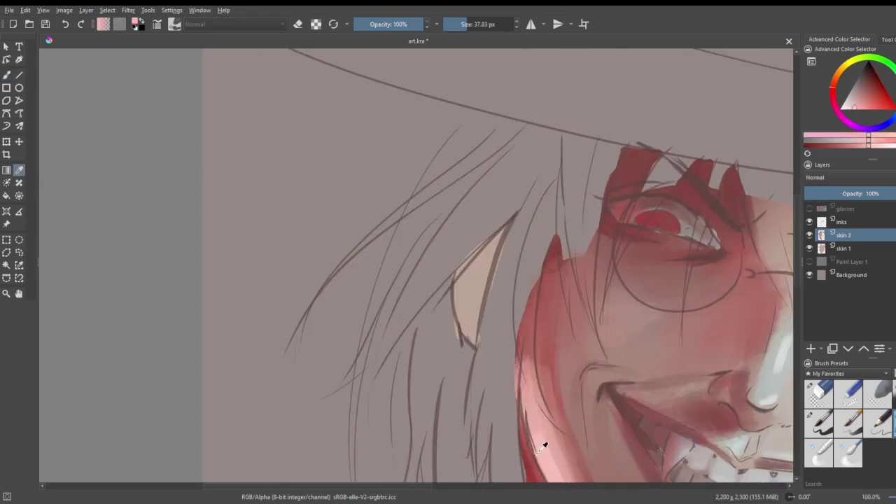
scroll(448, 306, up, 2)
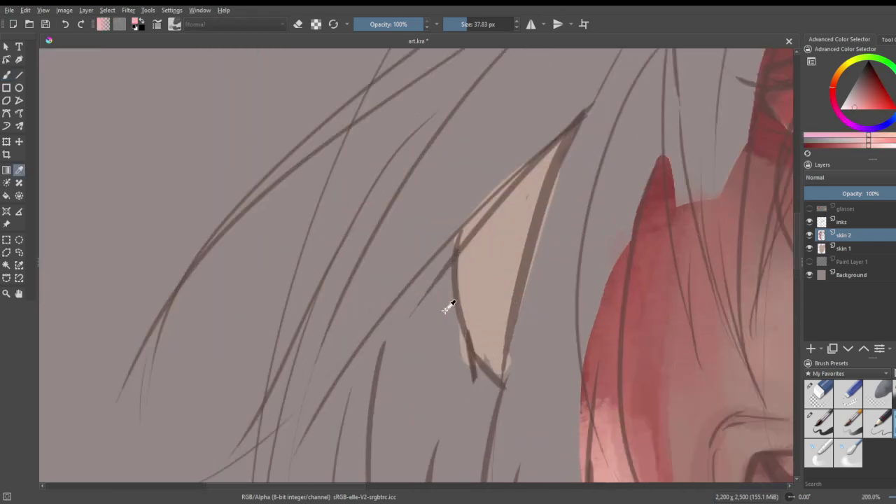
click(8, 79)
mouse_move(469, 236)
mouse_down()
mouse_move(492, 360)
mouse_move(480, 260)
mouse_move(492, 305)
mouse_move(474, 240)
mouse_move(486, 207)
mouse_up()
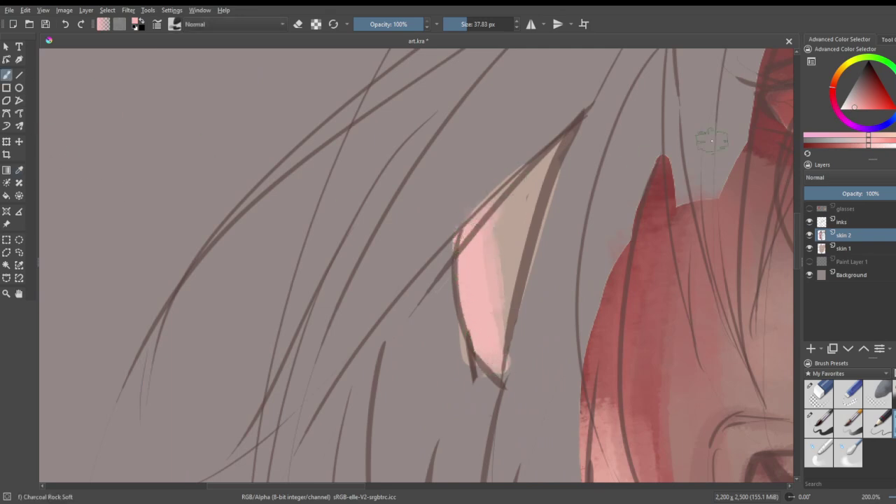
- Pick a dark crimson and shade the upper tip and inner side of the ear
click(871, 81)
drag(872, 82, 874, 89)
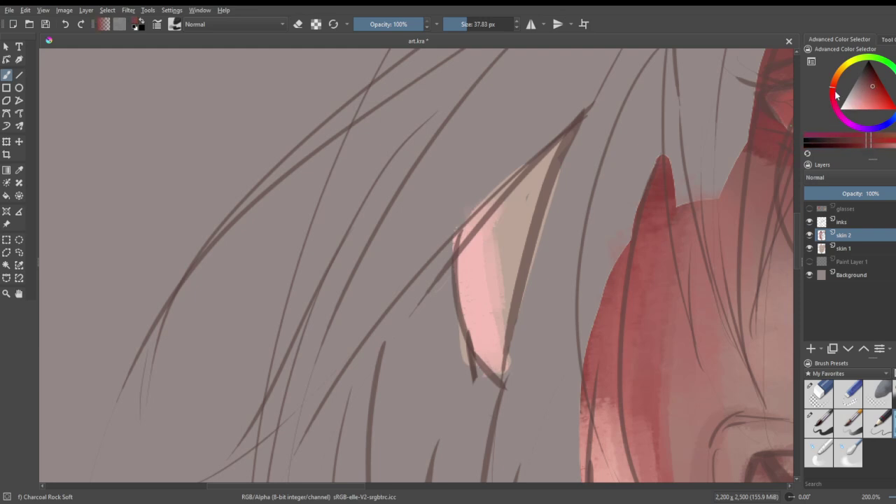
mouse_move(560, 142)
mouse_down()
mouse_move(507, 202)
mouse_move(524, 171)
mouse_move(508, 192)
mouse_move(550, 165)
mouse_move(538, 170)
mouse_move(510, 258)
mouse_move(526, 189)
mouse_move(503, 280)
mouse_move(501, 221)
mouse_move(497, 339)
mouse_up()
- Select the face and neck skin area from the skin 1 layer with the contiguous selection tool
scroll(596, 280, down, 1)
scroll(592, 280, down, 6)
scroll(689, 325, up, 2)
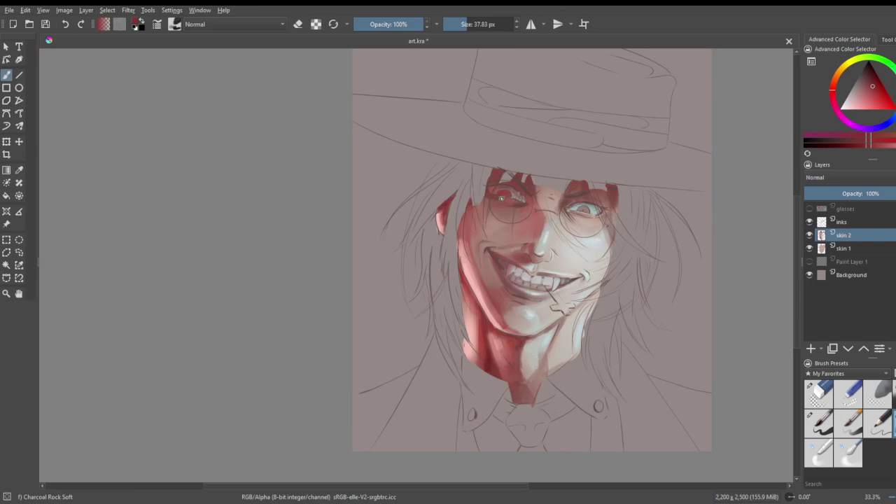
scroll(504, 199, up, 1)
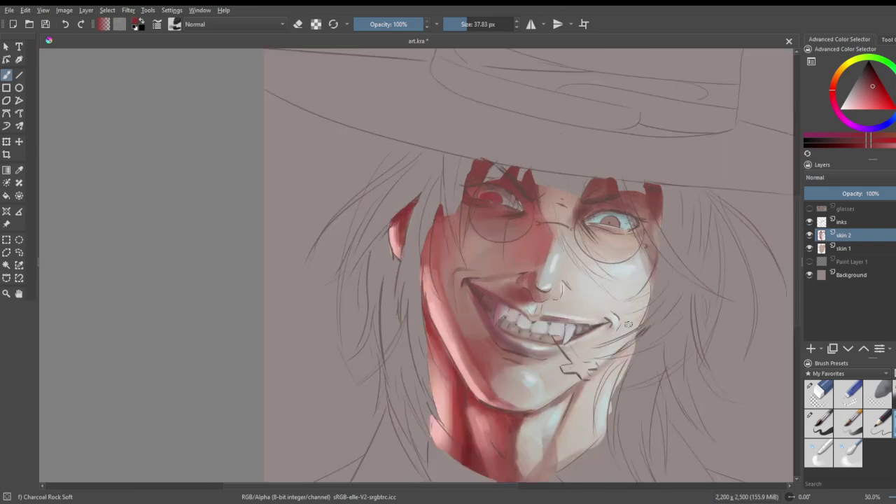
click(844, 252)
click(5, 266)
click(524, 249)
- Pick a near-black red and shade the forehead and brow area under the hat with Airbrush Soft at 506.65 px, working on skin 2
click(872, 71)
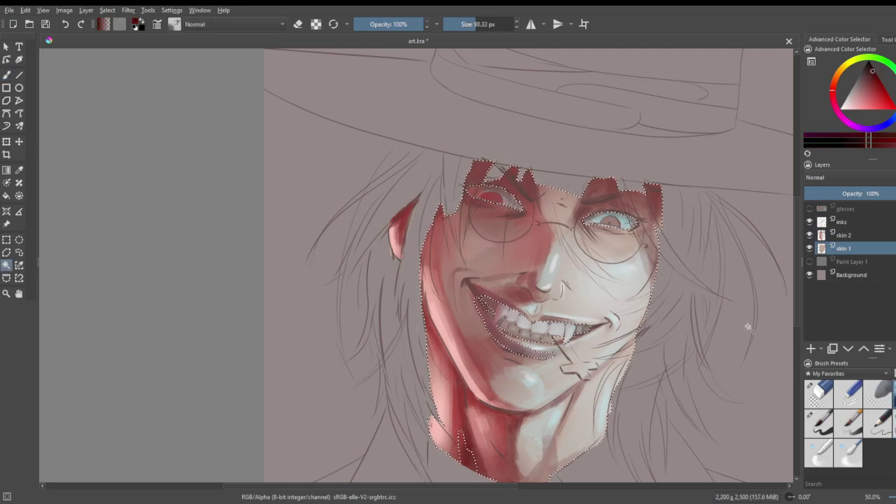
scroll(534, 133, up, 4)
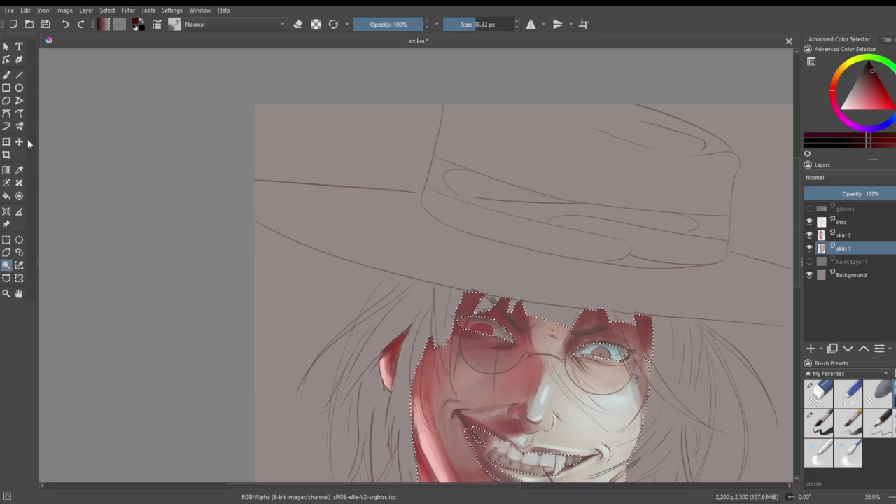
click(8, 74)
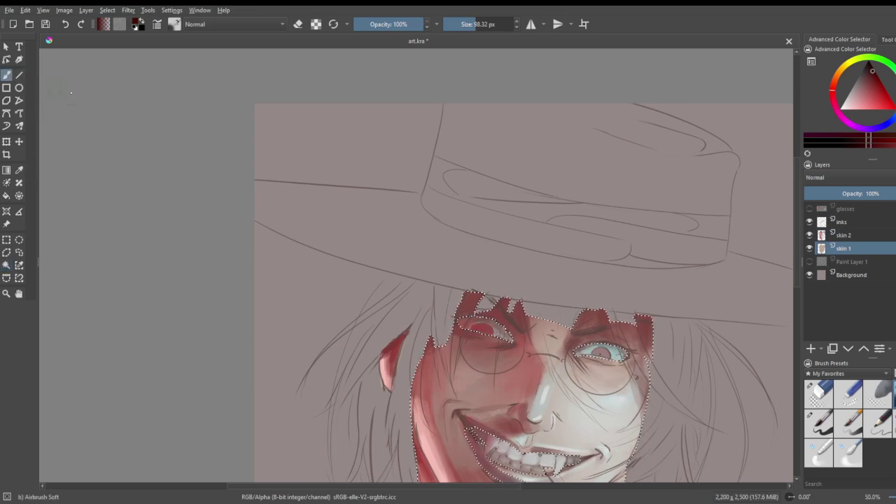
click(499, 24)
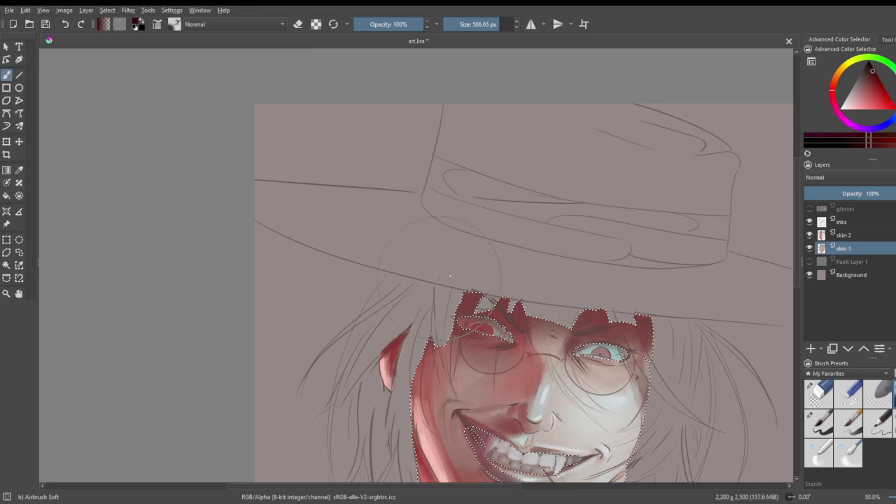
click(845, 236)
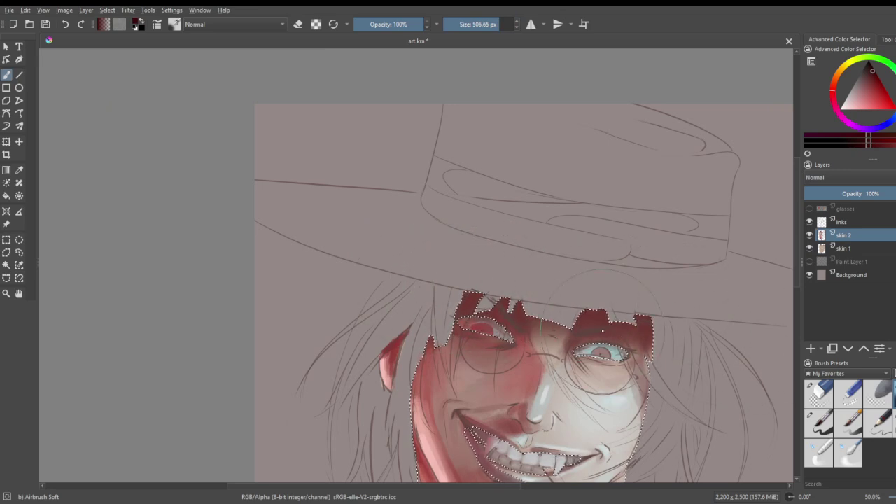
- Switch to Charcoal Rock Soft at 37.83 px and paint a near-black red shadow line directly under the chin
scroll(575, 289, down, 2)
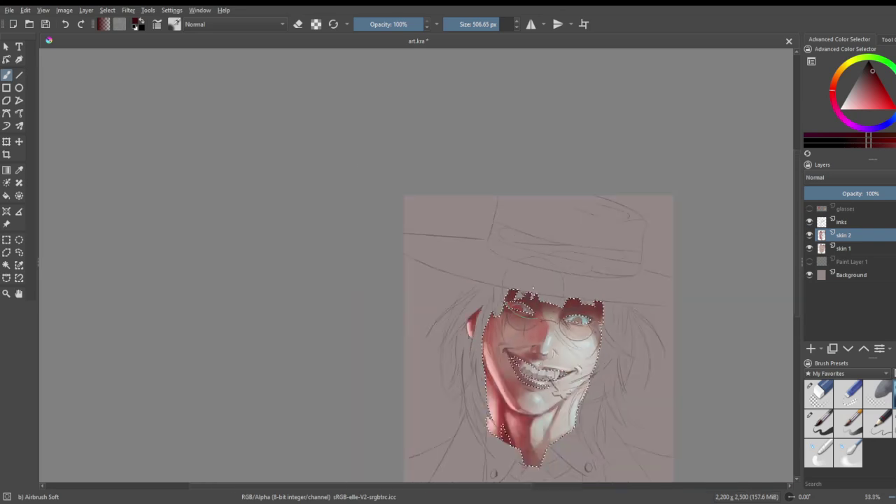
scroll(507, 455, up, 3)
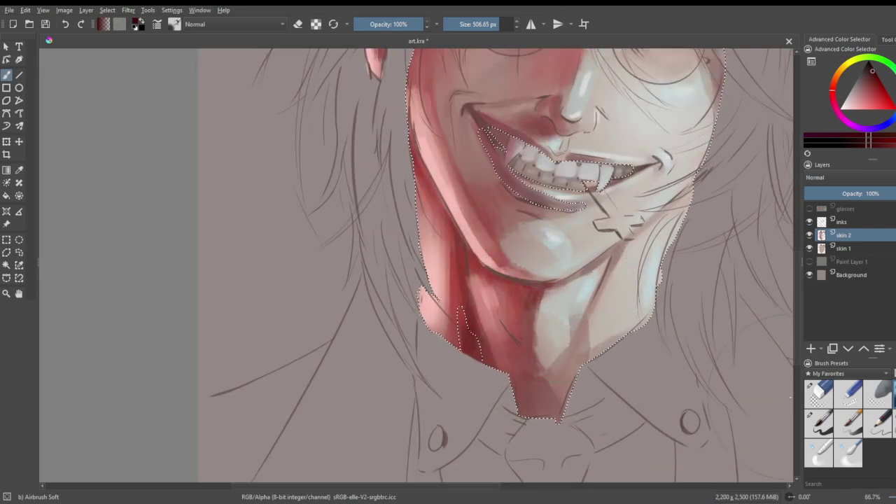
click(893, 424)
drag(492, 274, 534, 285)
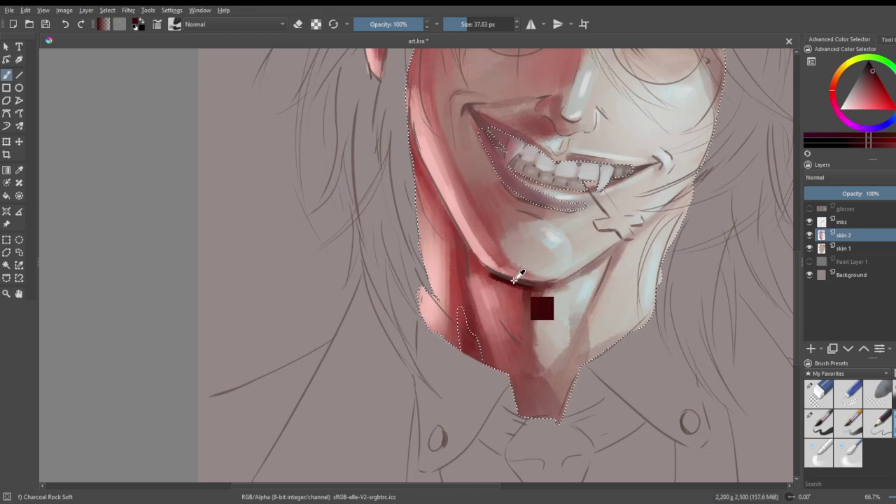
- Lower the inks layer's opacity to 50%
click(853, 222)
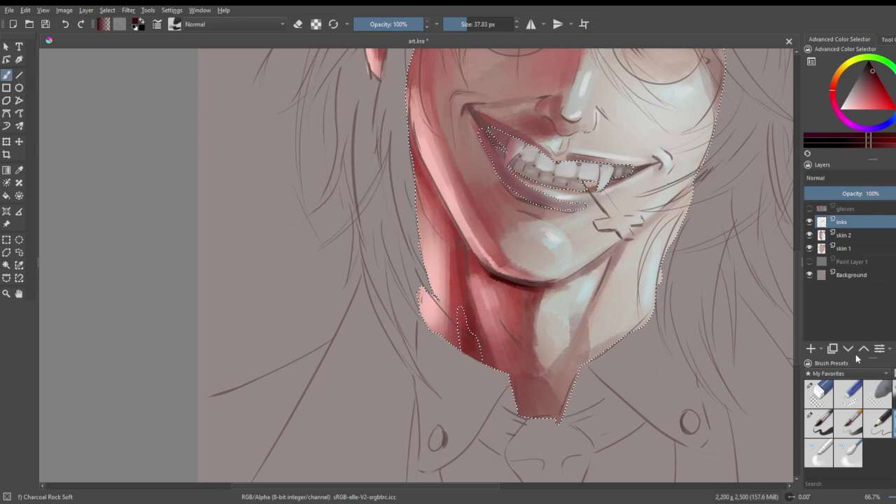
click(855, 191)
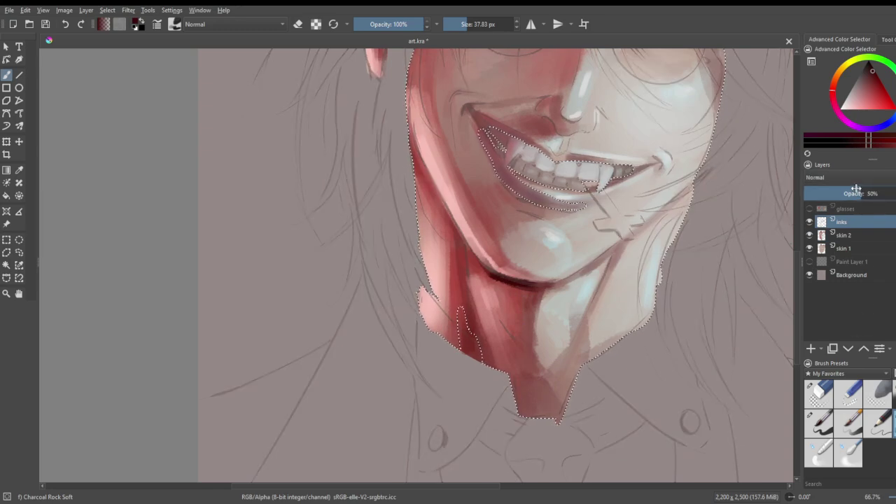
scroll(491, 281, down, 2)
scroll(499, 185, up, 1)
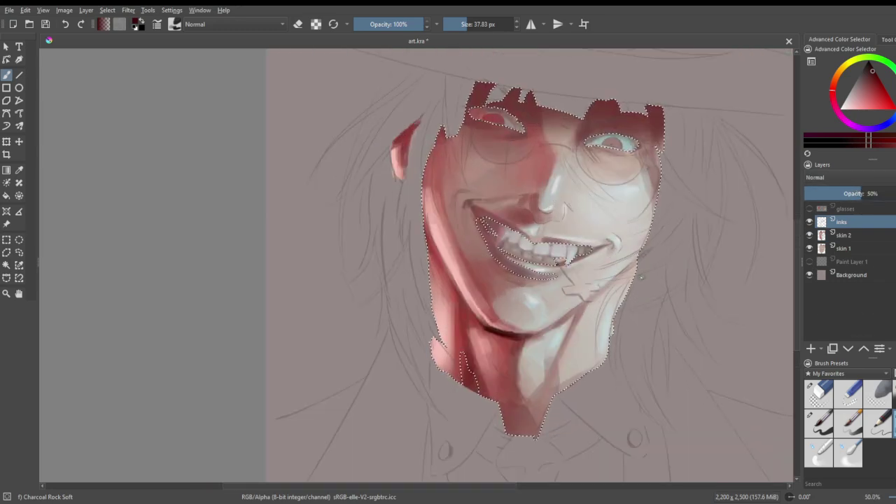
- Deepen the cast shadow under the chin and down the front of the neck with the near-black red
key(plus)
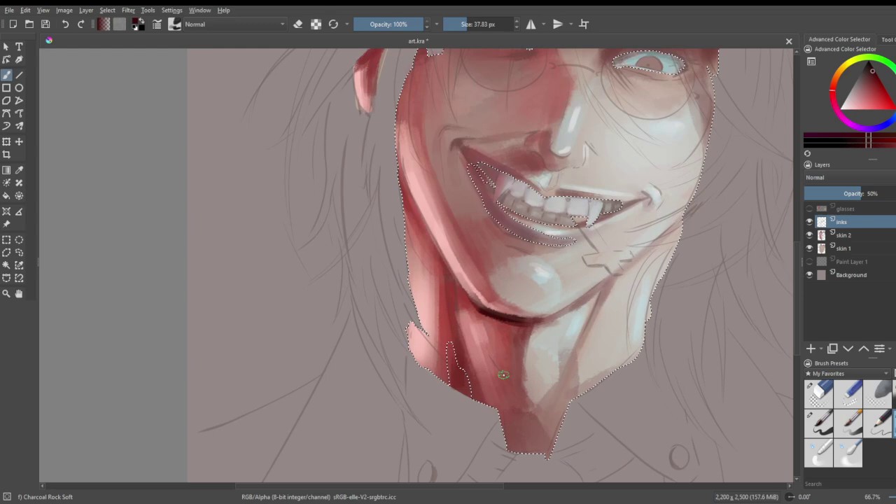
click(868, 249)
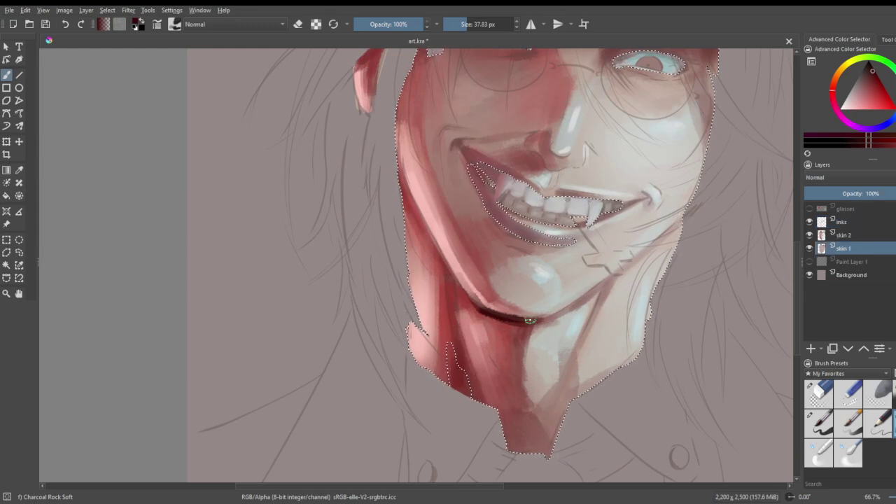
click(838, 234)
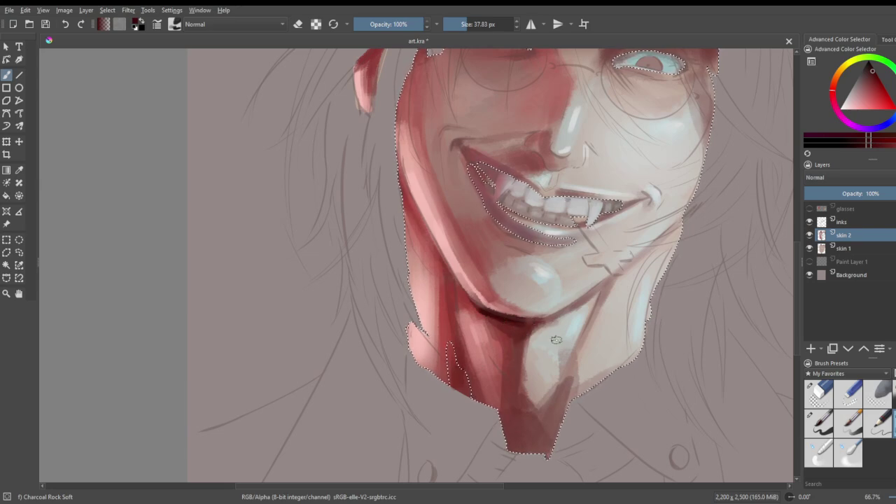
- Fill the narrow gap inside the red-lit mouth corner with near-black red, reducing the brush to about 29 px and undoing the stray stroke
scroll(549, 210, up, 1)
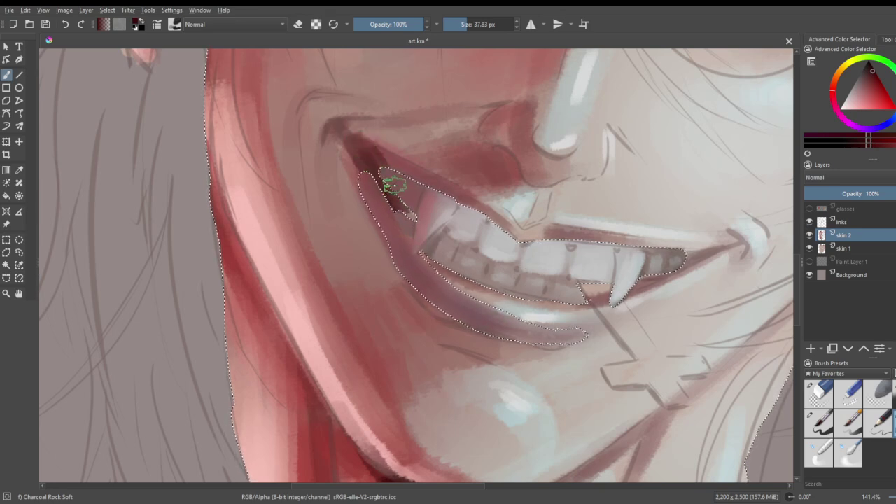
click(466, 25)
key(ctrl+z)
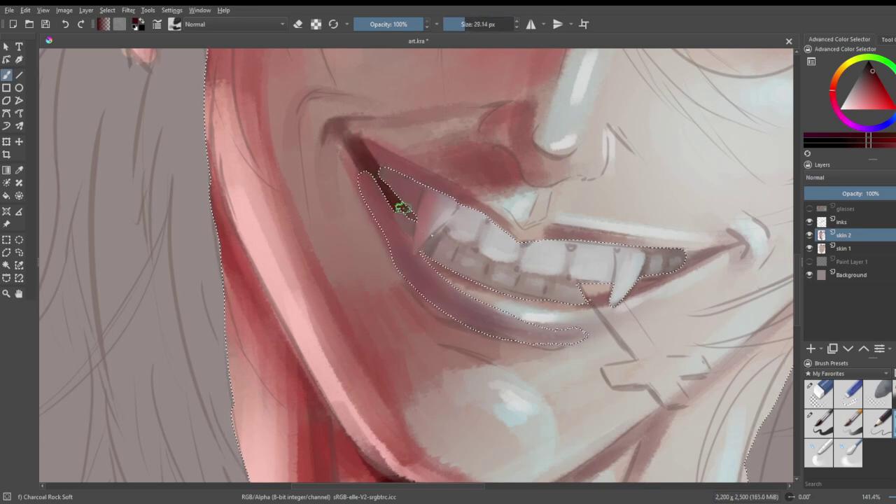
key(bracketleft)
key(bracketleft)
key(bracketleft)
key(bracketleft)
key(bracketleft)
key(bracketleft)
key(bracketleft)
key(bracketleft)
key(bracketleft)
key(bracketleft)
key(bracketleft)
key(bracketleft)
key(bracketleft)
key(bracketleft)
key(bracketleft)
key(bracketleft)
key(bracketleft)
key(bracketleft)
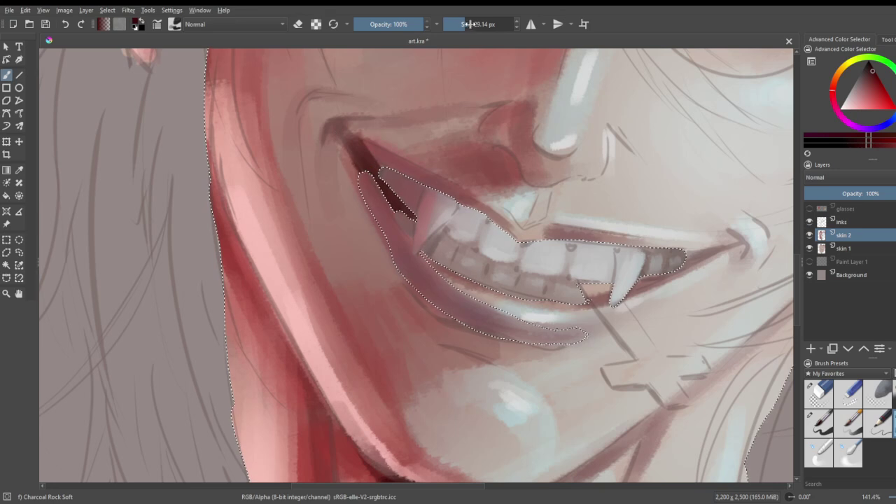
- Set the brush to 21.90 px and darken both outer corners of the mouth
click(467, 26)
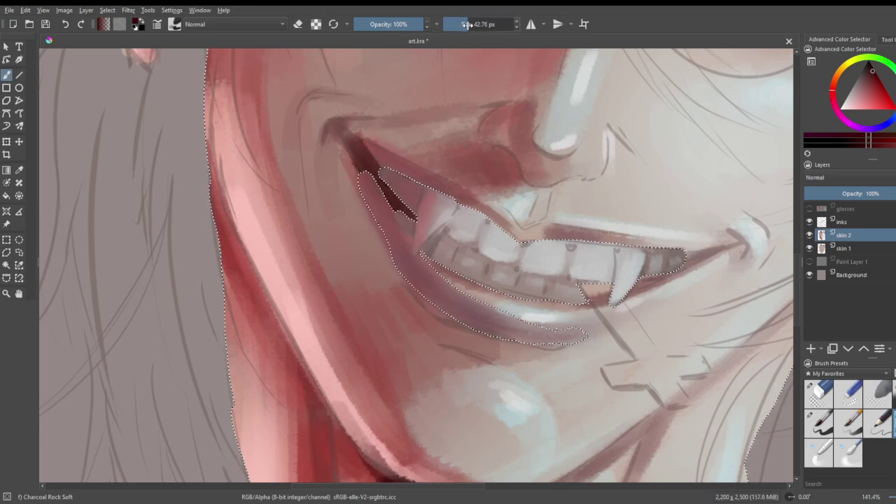
drag(461, 20, 466, 23)
mouse_move(352, 127)
mouse_down()
mouse_move(363, 156)
mouse_move(337, 121)
mouse_up()
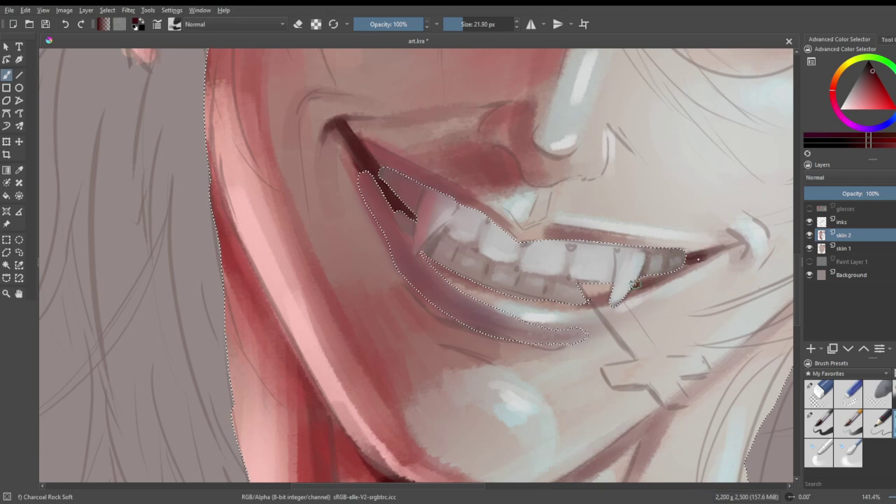
drag(692, 259, 738, 249)
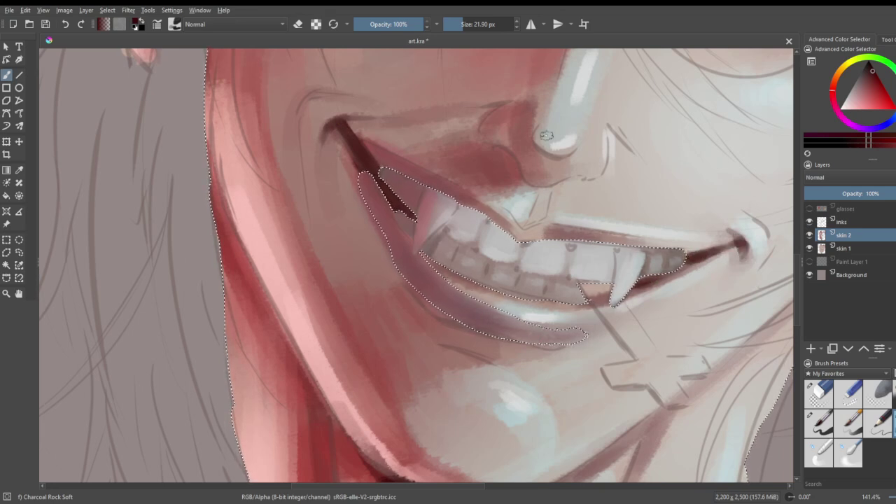
- Enlarge the brush to 37.83 px and paint a dark shadow beneath the lower lip
click(466, 24)
mouse_move(461, 320)
mouse_down()
mouse_move(433, 316)
mouse_move(456, 323)
mouse_up()
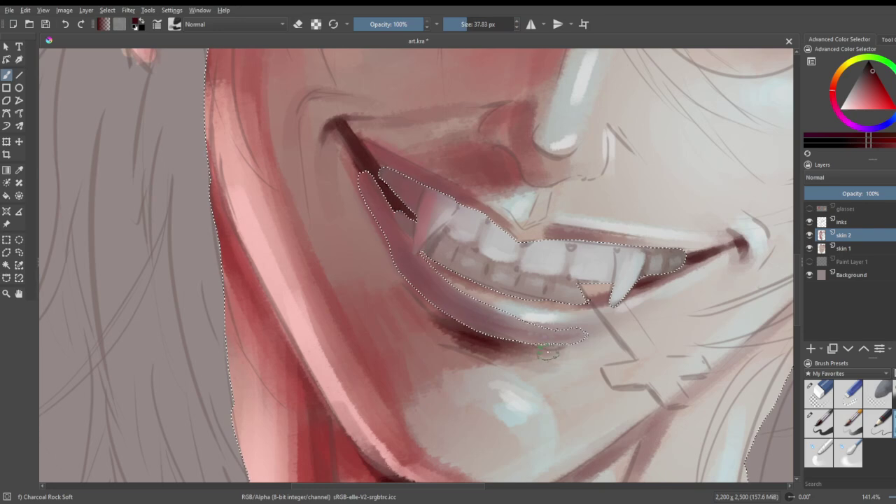
scroll(411, 212, down, 4)
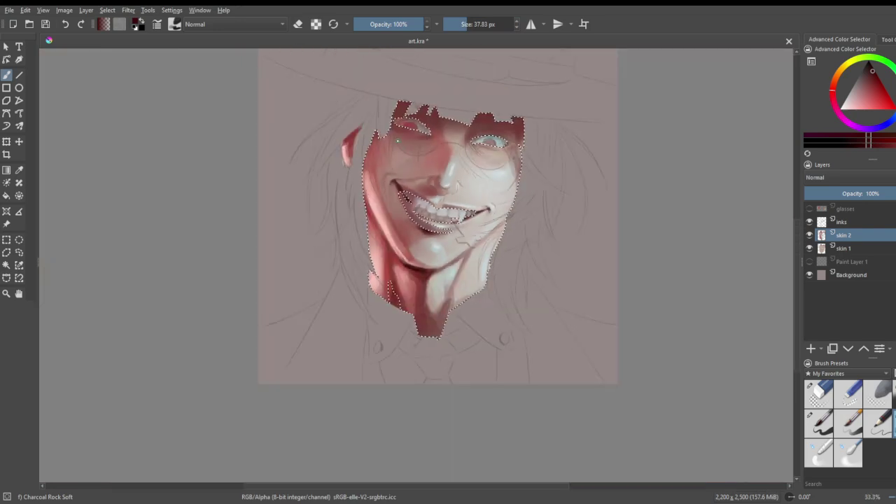
- Paint dark contours around the red-lit nostril and along the underside of the nose, using brush sizes of 18.77 px and 11.22 px
scroll(428, 161, up, 5)
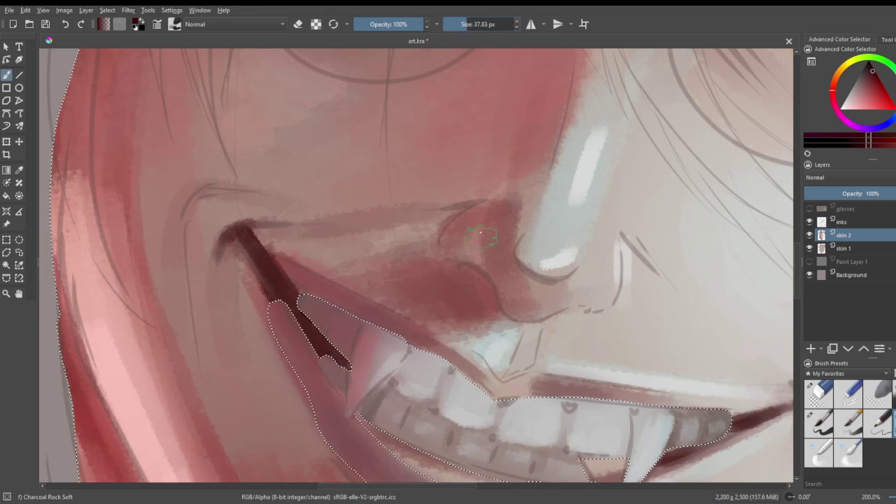
click(466, 23)
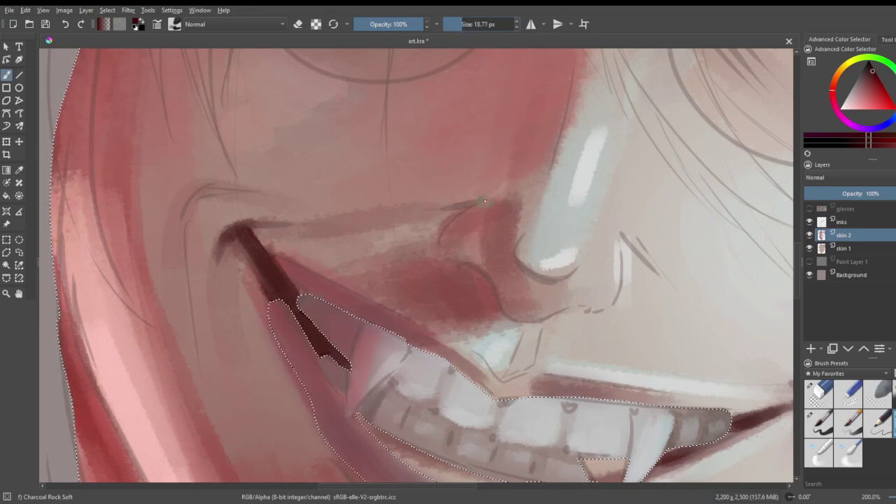
mouse_move(486, 200)
mouse_down()
mouse_move(437, 208)
mouse_move(477, 208)
mouse_move(443, 245)
mouse_up()
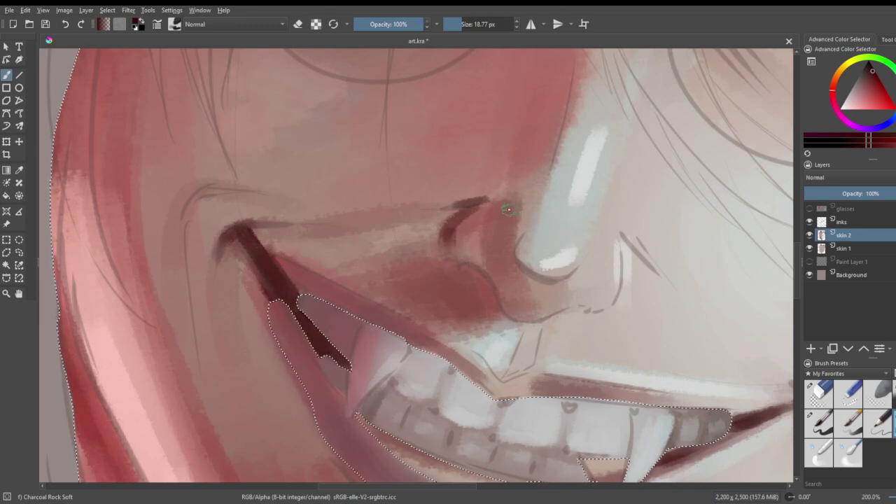
click(460, 24)
drag(468, 261, 501, 300)
mouse_move(459, 260)
mouse_down()
mouse_move(502, 308)
mouse_move(500, 301)
mouse_move(559, 316)
mouse_move(550, 309)
mouse_move(493, 334)
mouse_move(517, 319)
mouse_move(595, 306)
mouse_up()
- Set the brush to 23.58 px and darken the upper lid and outer corner of the red-lit eye
scroll(574, 270, down, 4)
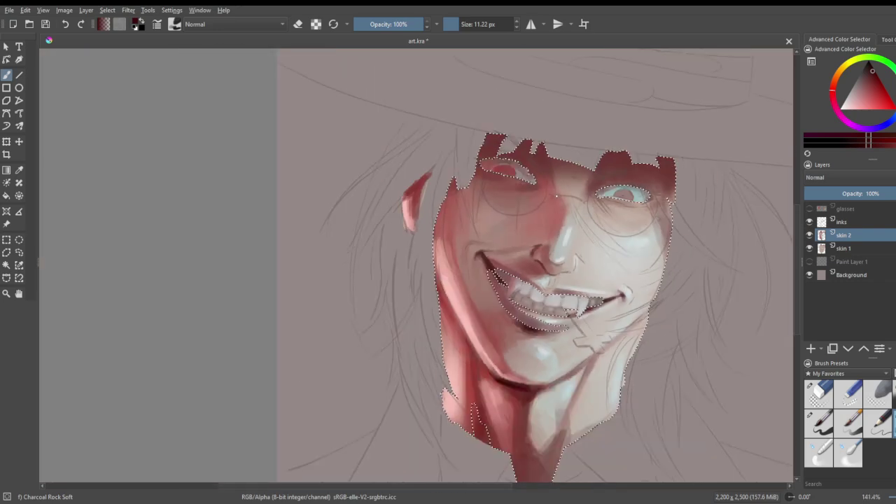
scroll(556, 161, up, 1)
scroll(556, 161, down, 1)
scroll(550, 163, up, 3)
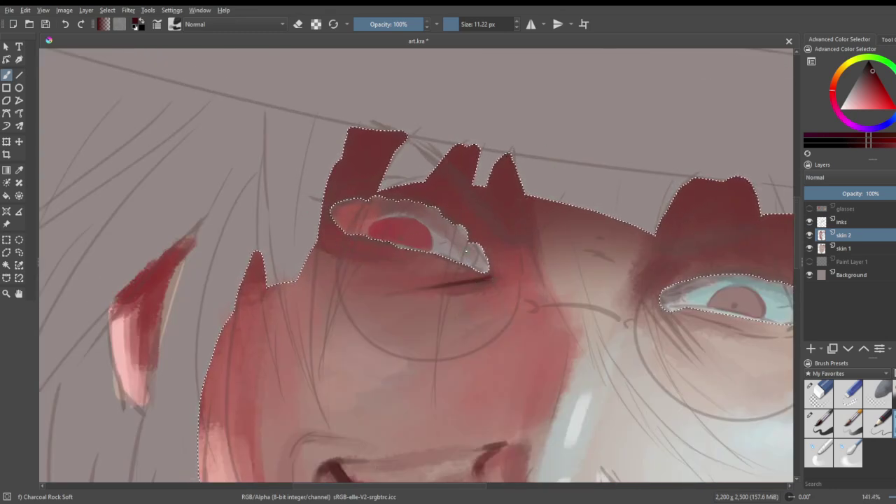
click(463, 25)
drag(329, 214, 354, 233)
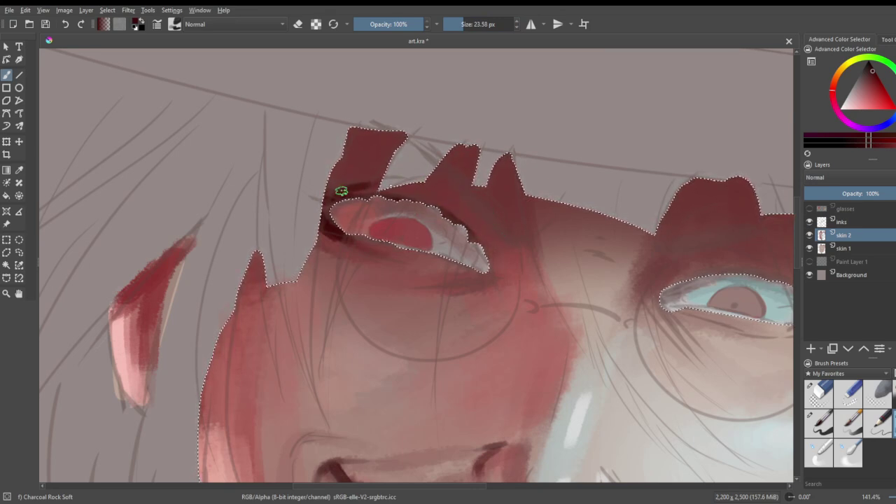
- Paint dark creases beneath the red-lit eye and deepen the shadow at its outer corner with the 23.58 px brush
drag(494, 282, 417, 298)
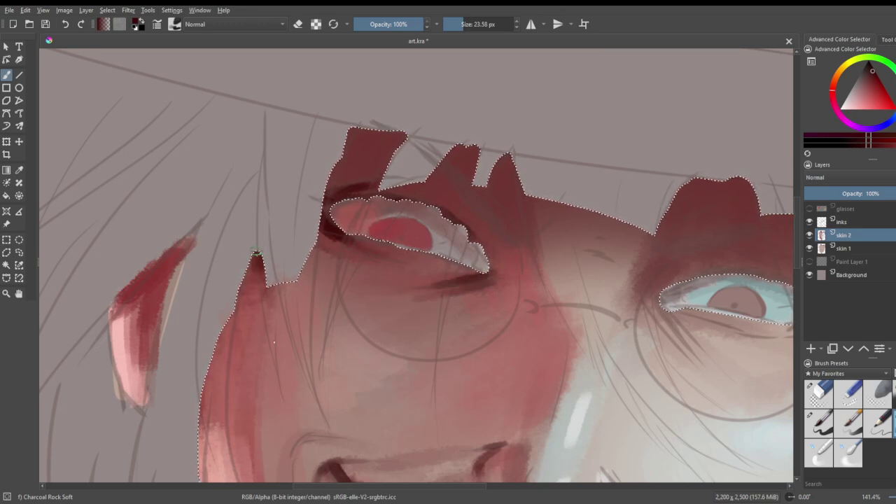
drag(320, 220, 324, 248)
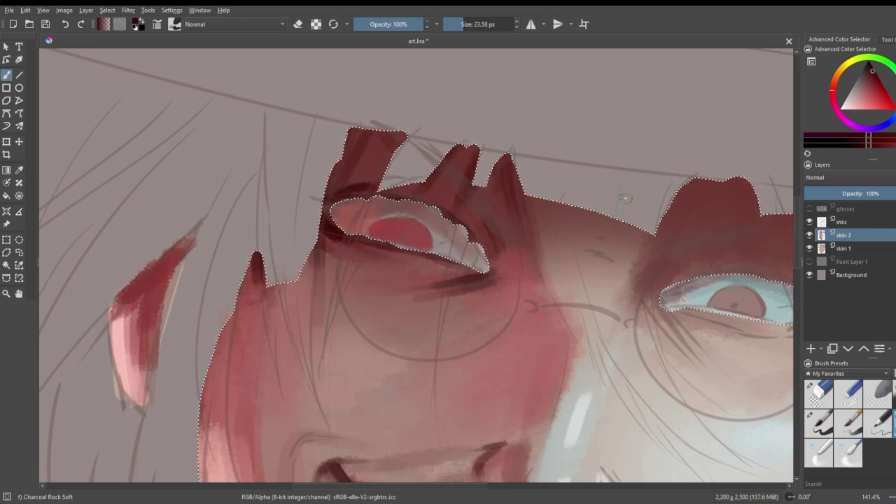
scroll(468, 234, down, 4)
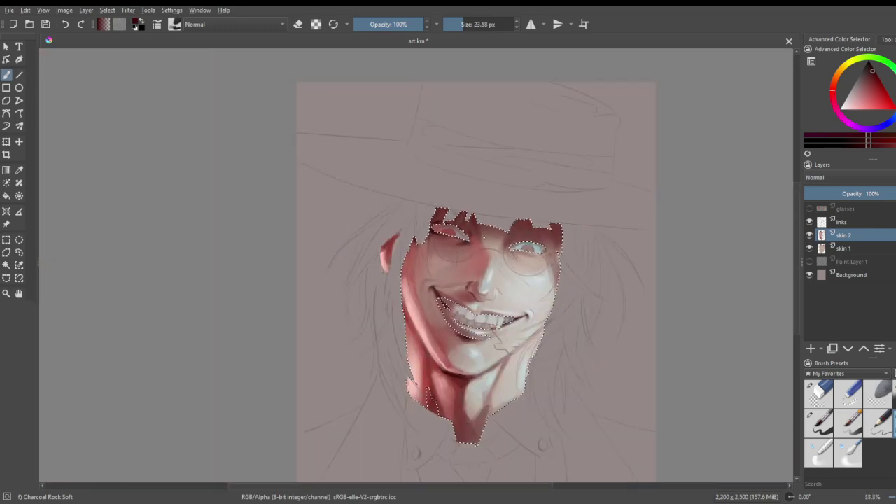
- Set the brush to 12.30 px and deepen the dark opening of the red-lit nostril
scroll(465, 314, up, 3)
scroll(462, 375, up, 2)
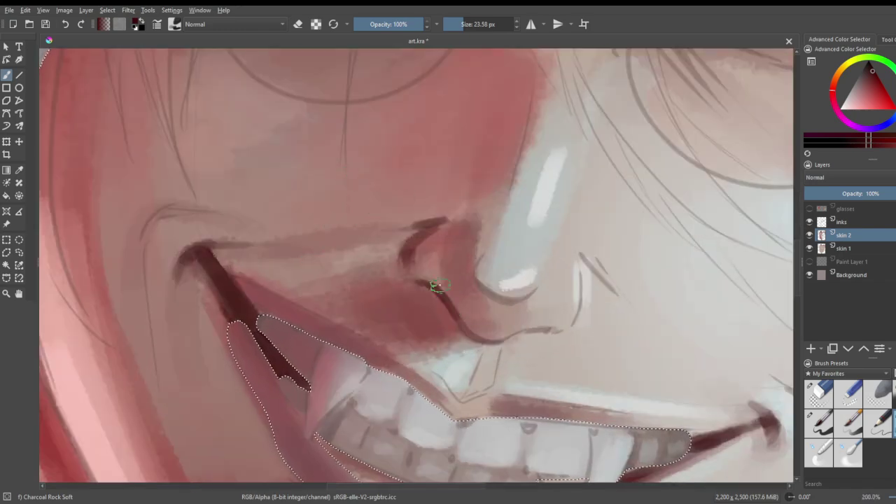
drag(482, 20, 457, 20)
mouse_move(428, 285)
mouse_down()
mouse_move(459, 321)
mouse_move(428, 284)
mouse_up()
scroll(464, 364, down, 6)
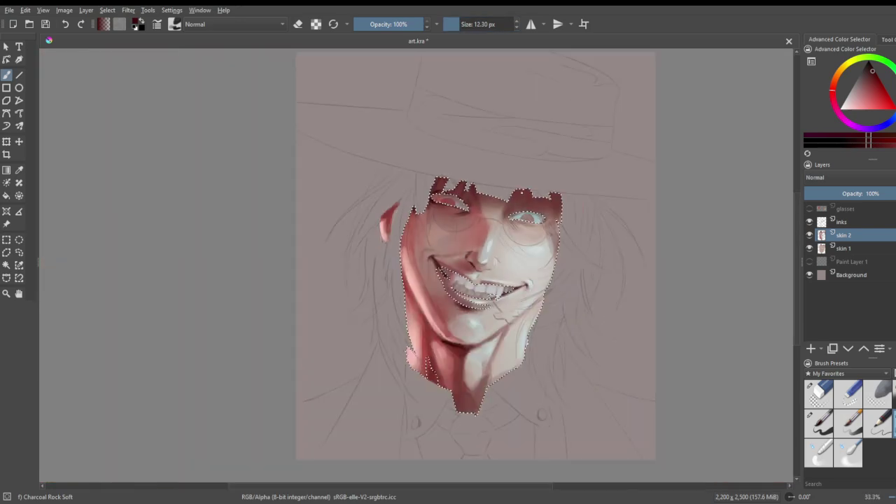
- Softly darken the skin beside the red-lit nostril and the shadow side of the nose bridge with Airbrush Soft at 98.32 px
key(plus)
key(plus)
key(plus)
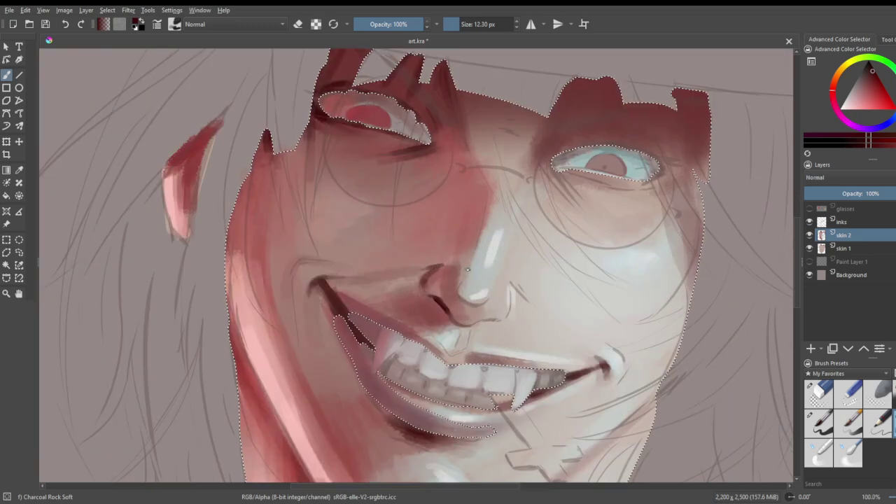
key(slash)
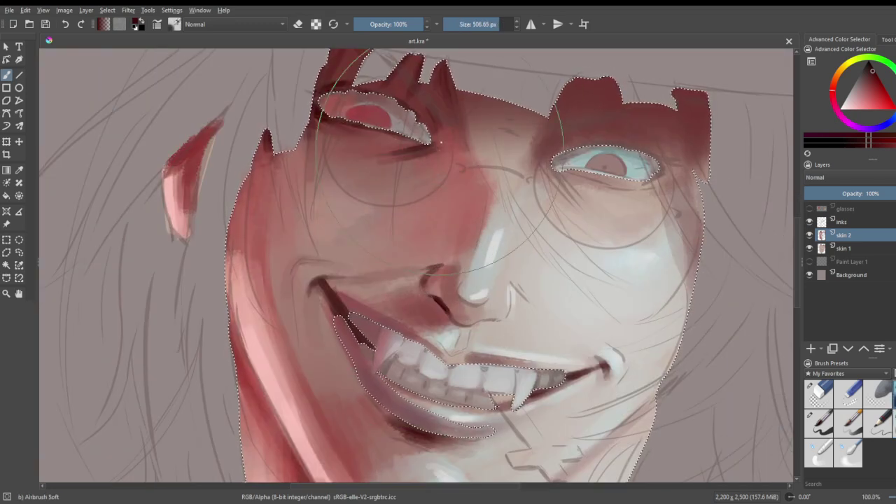
drag(435, 299, 414, 298)
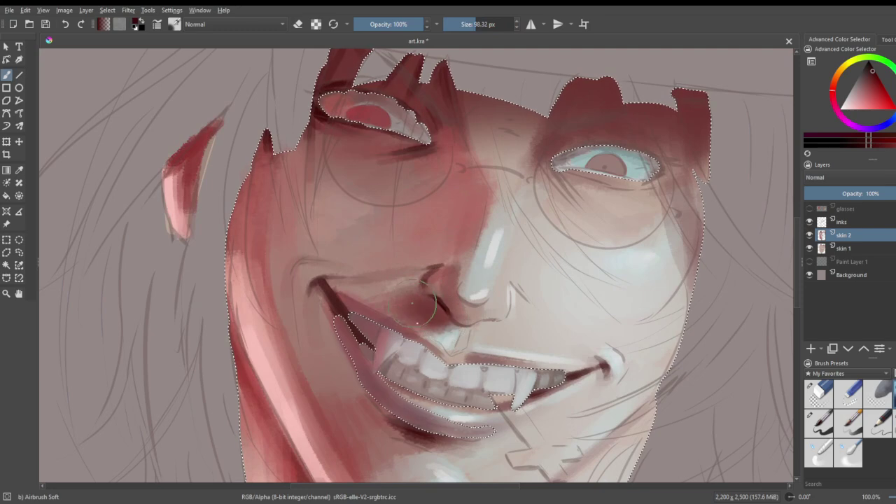
mouse_move(357, 303)
mouse_down()
mouse_move(424, 299)
mouse_move(399, 285)
mouse_move(337, 290)
mouse_move(433, 287)
mouse_up()
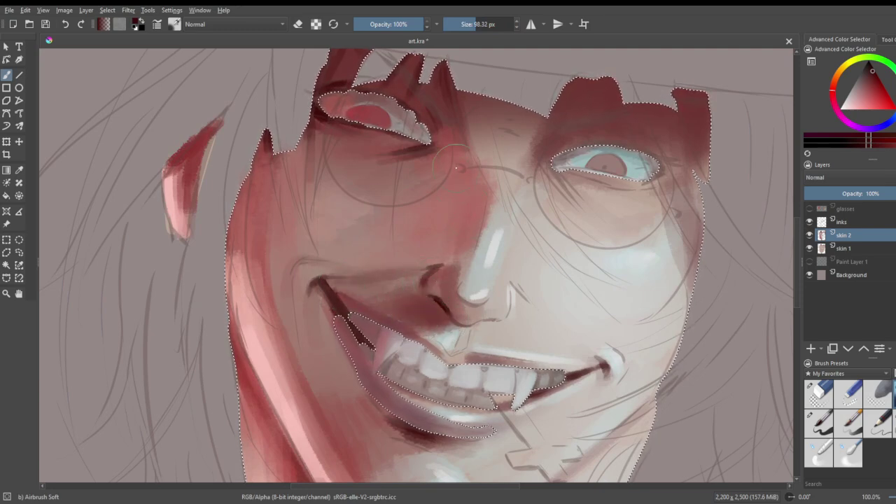
drag(480, 190, 450, 300)
mouse_move(475, 199)
mouse_down()
mouse_move(453, 116)
mouse_move(462, 220)
mouse_move(421, 91)
mouse_move(441, 158)
mouse_move(474, 184)
mouse_move(468, 120)
mouse_move(484, 188)
mouse_move(477, 153)
mouse_move(452, 117)
mouse_up()
scroll(430, 219, down, 5)
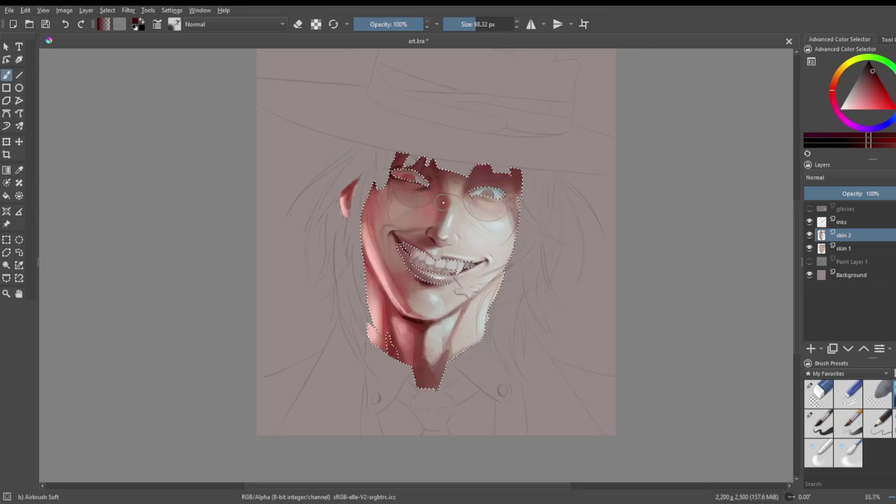
- Darken the upper and lower lids of the cyan-lit eye and the strands above it with Charcoal Rock Soft at 23.58 px
scroll(431, 219, up, 3)
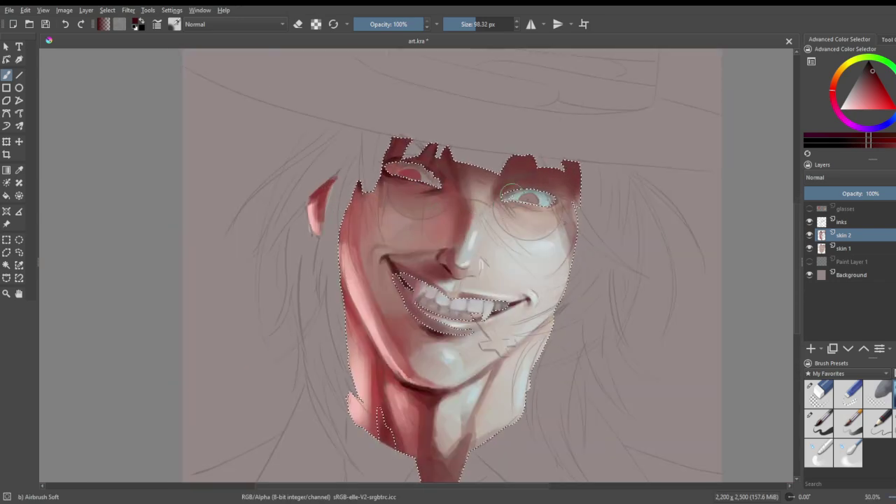
scroll(515, 180, down, 1)
scroll(526, 157, up, 2)
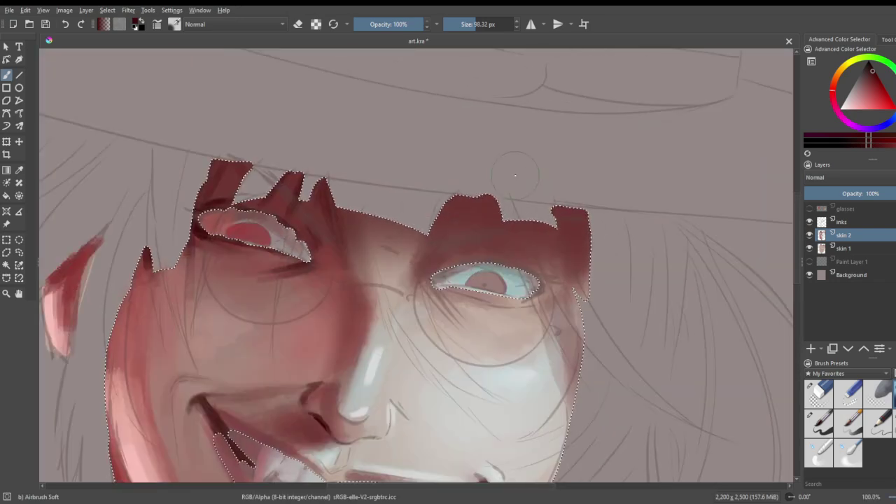
key(slash)
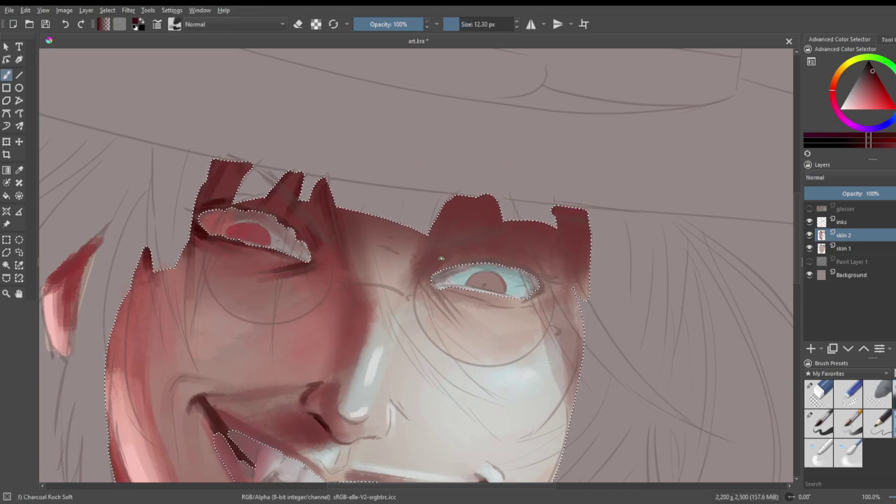
click(463, 23)
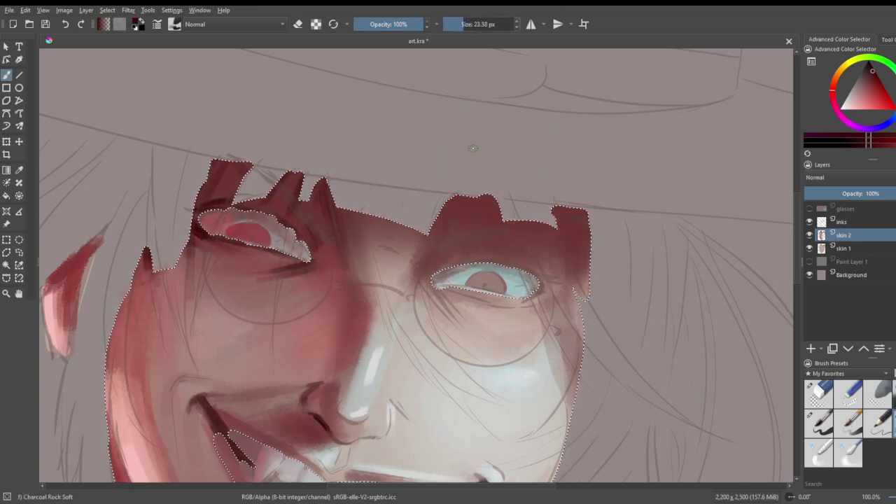
drag(441, 269, 466, 258)
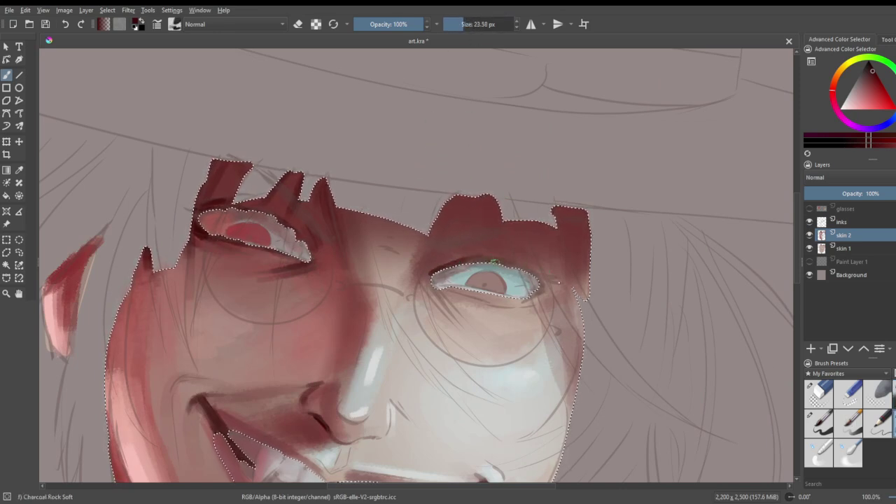
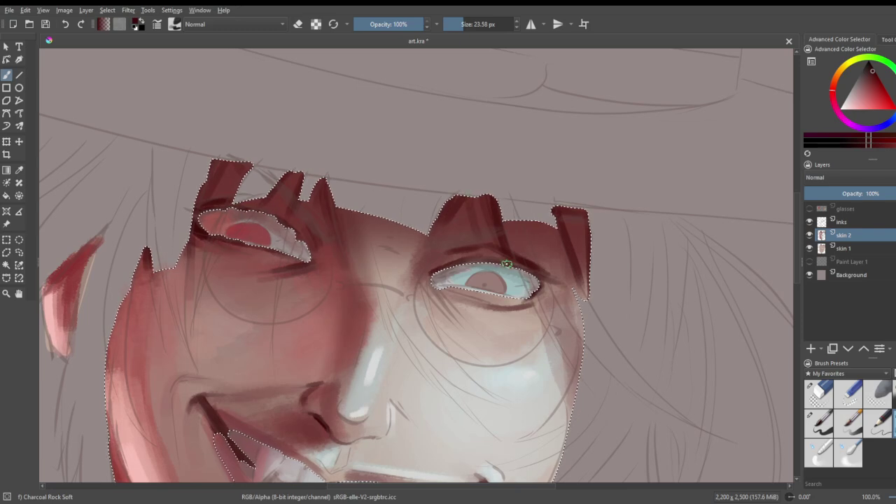
scroll(484, 243, down, 3)
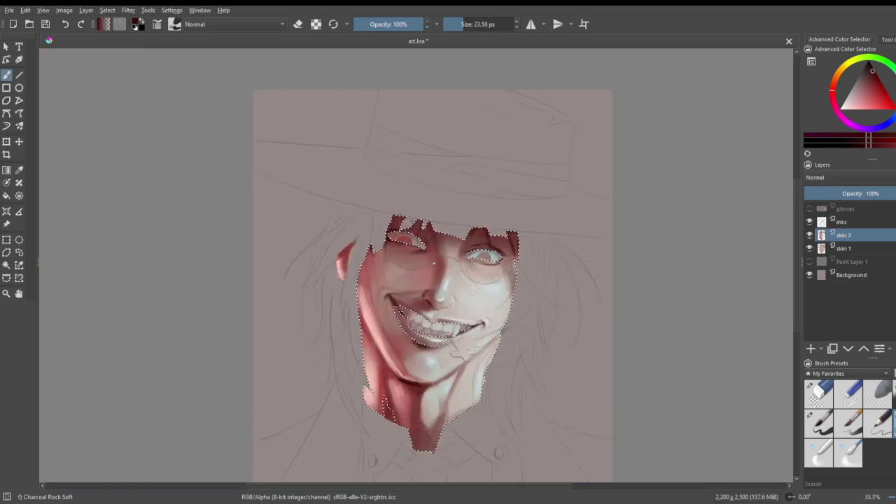
scroll(406, 255, up, 1)
scroll(405, 254, up, 1)
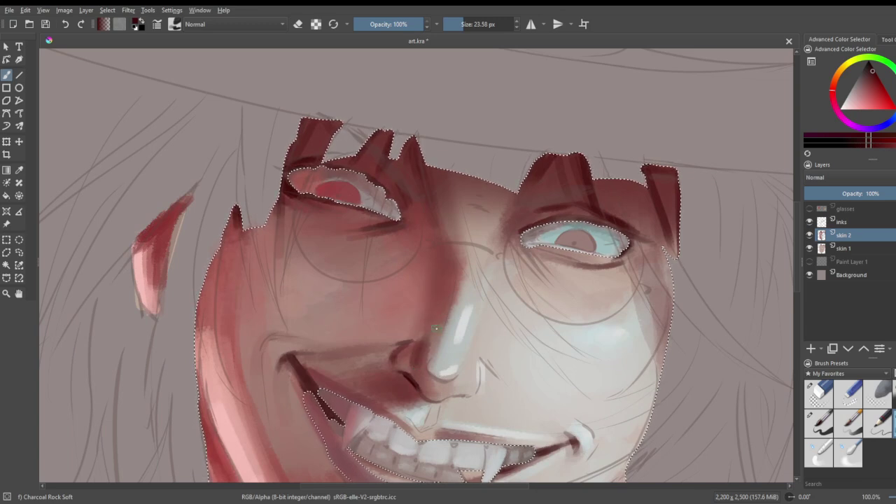
click(476, 24)
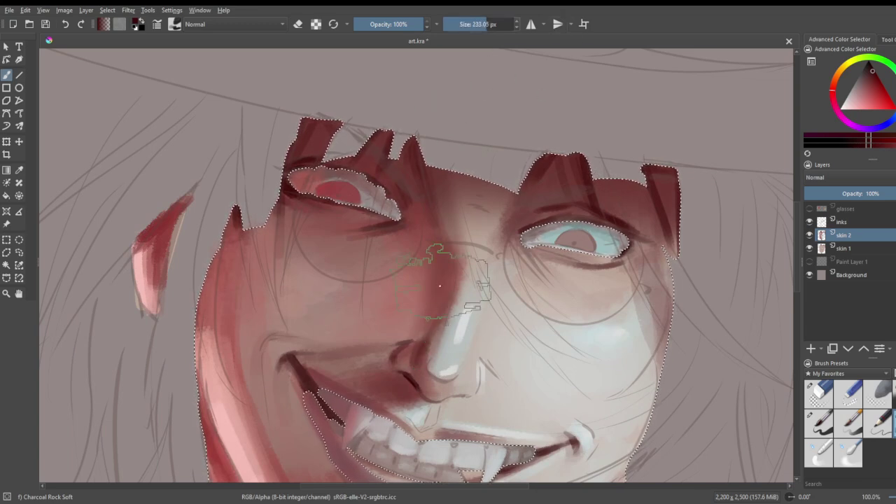
click(454, 290)
key(ctrl+z)
- Darken the red-lit side of the nose bridge with a 93.92 px brush and work its cheek edge with Eraser Soft at 60 px
click(472, 25)
click(478, 24)
drag(478, 25, 475, 24)
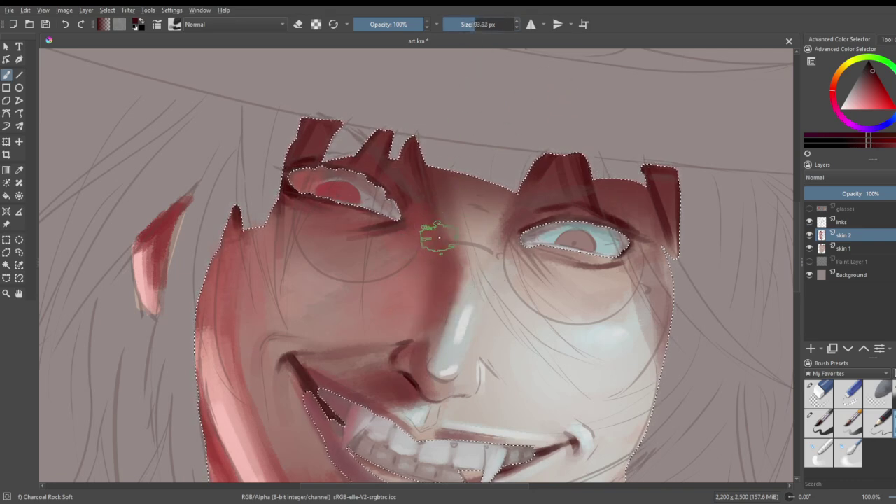
mouse_move(451, 260)
mouse_down()
mouse_move(435, 285)
mouse_move(430, 325)
mouse_move(423, 330)
mouse_move(426, 283)
mouse_move(408, 320)
mouse_move(417, 226)
mouse_move(434, 250)
mouse_move(417, 214)
mouse_up()
click(878, 394)
mouse_move(428, 293)
mouse_down()
mouse_move(368, 333)
mouse_move(392, 315)
mouse_move(393, 263)
mouse_move(417, 282)
mouse_up()
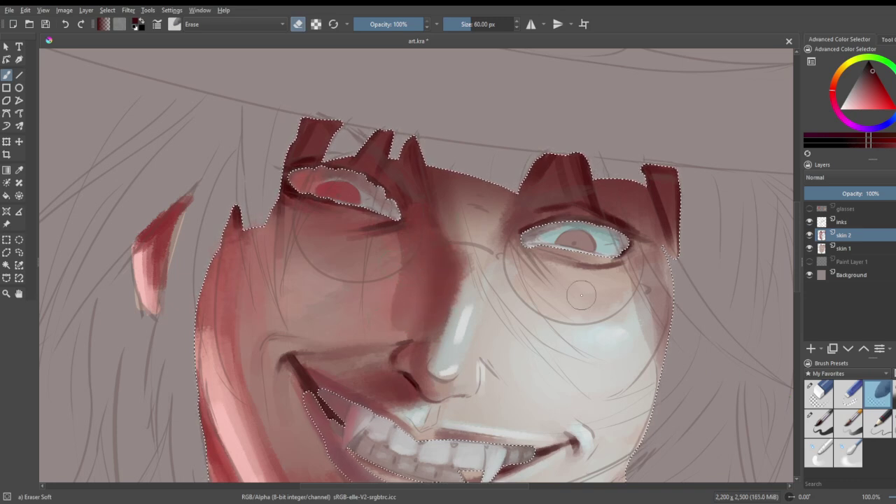
- Sample a muted red from the cheek and blend the shadow edge beside the nose with Charcoal Rock Soft at 93.92 px
click(19, 172)
click(389, 257)
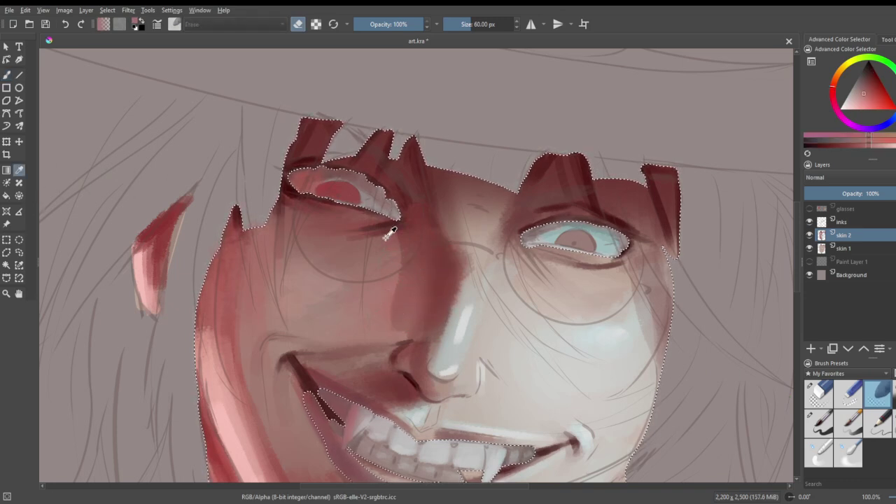
click(6, 75)
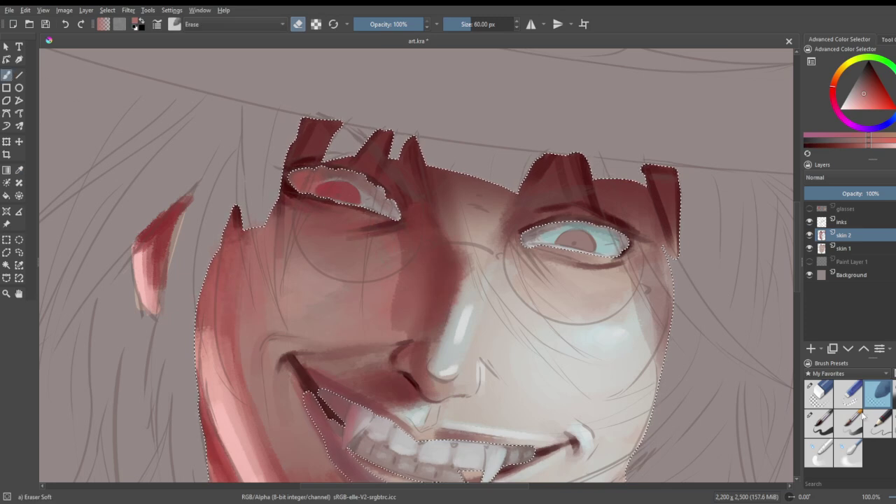
click(883, 422)
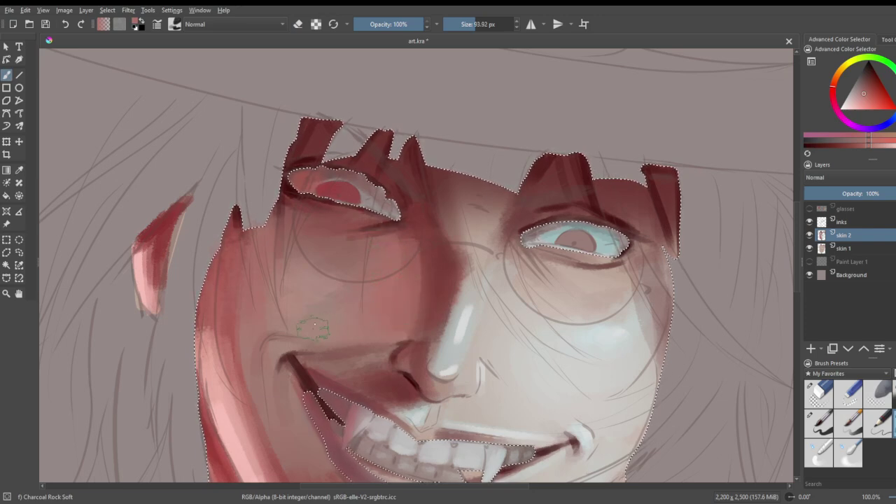
scroll(395, 324, down, 5)
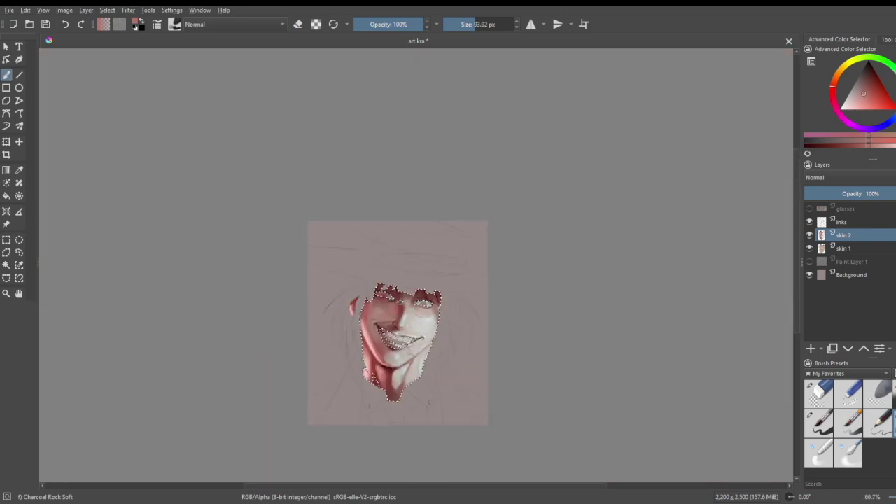
scroll(385, 280, up, 8)
mouse_move(483, 156)
mouse_down()
mouse_move(470, 176)
mouse_move(496, 283)
mouse_up()
scroll(496, 282, down, 6)
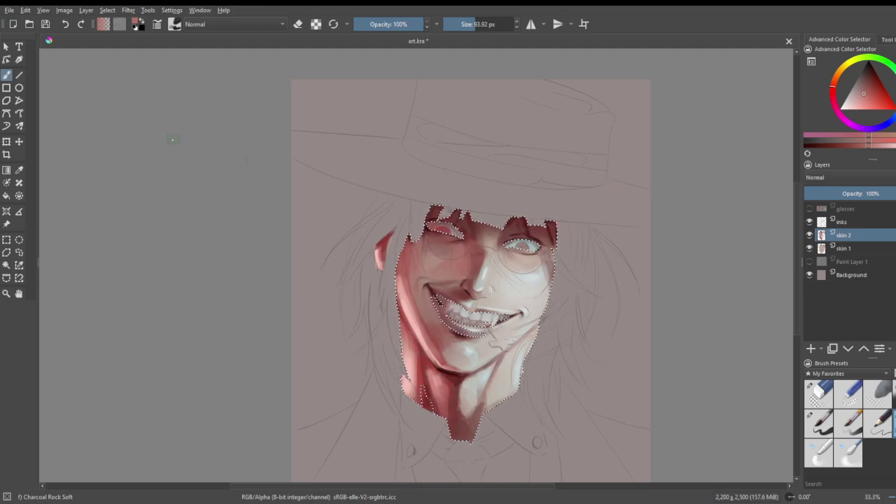
- Clear the skin selection and sample the dark red above the red-lit eye as the brush colour
click(6, 239)
click(132, 254)
scroll(451, 212, up, 6)
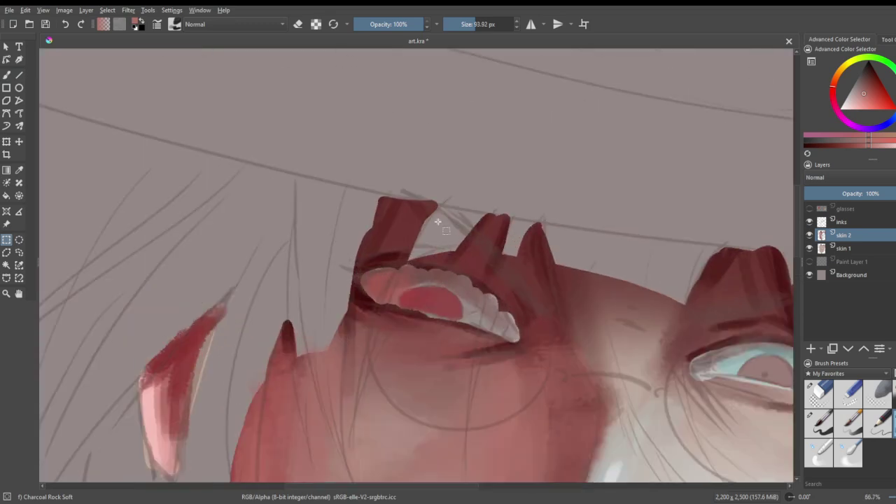
click(7, 169)
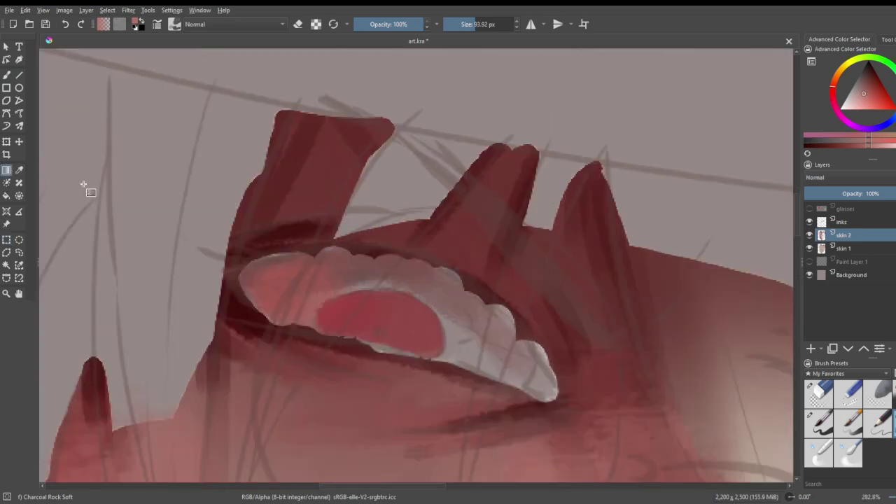
click(19, 170)
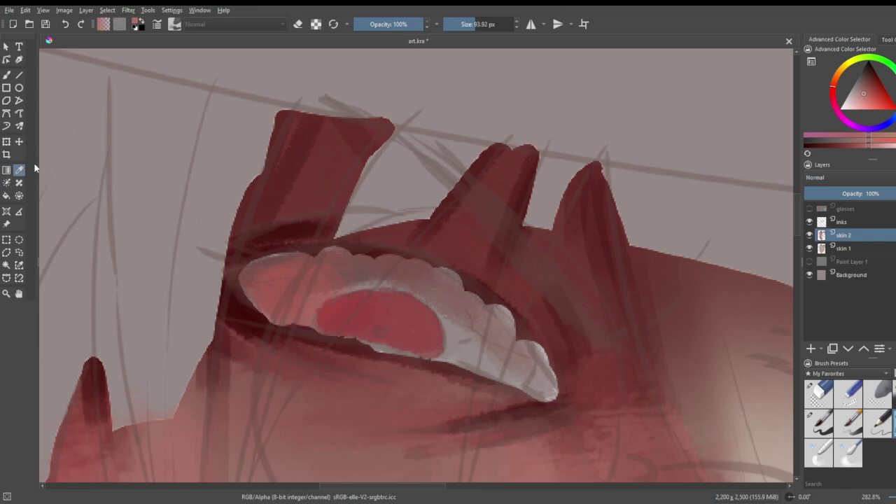
click(392, 244)
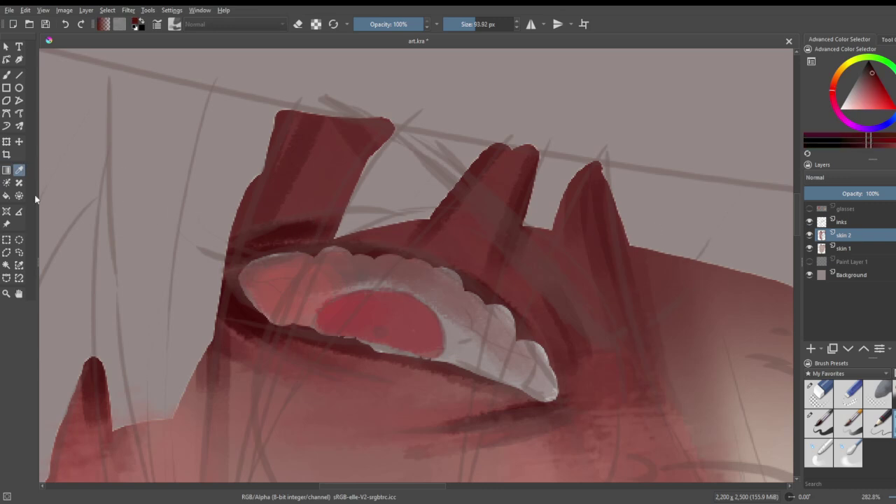
click(6, 154)
click(6, 74)
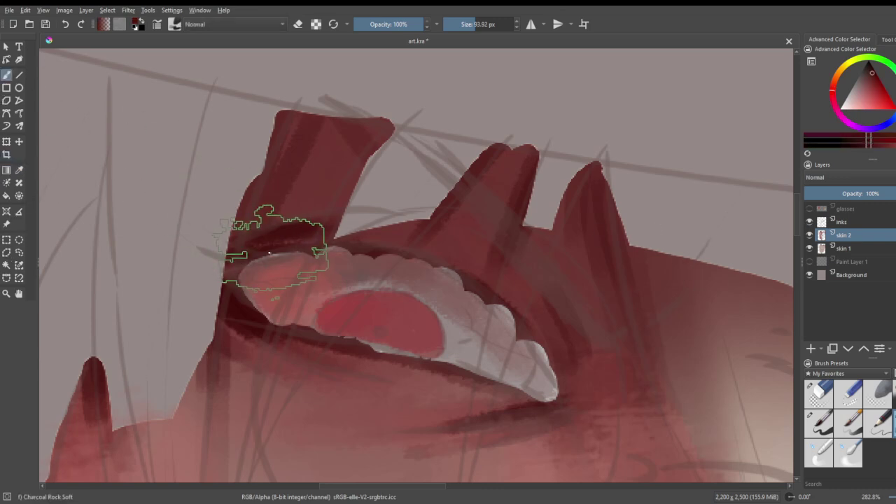
- Cover the jagged edges of the red-lit eye with smooth dark red lid lines at 13.45 px and mark its pupil
drag(473, 24, 459, 24)
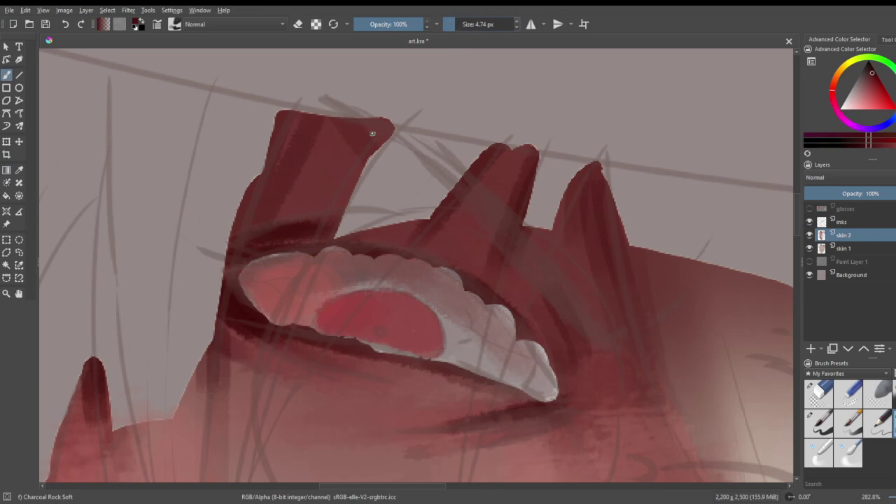
drag(235, 260, 362, 250)
drag(266, 258, 423, 258)
mouse_move(327, 246)
mouse_down()
mouse_move(430, 261)
mouse_move(511, 313)
mouse_move(543, 354)
mouse_up()
drag(240, 314, 396, 350)
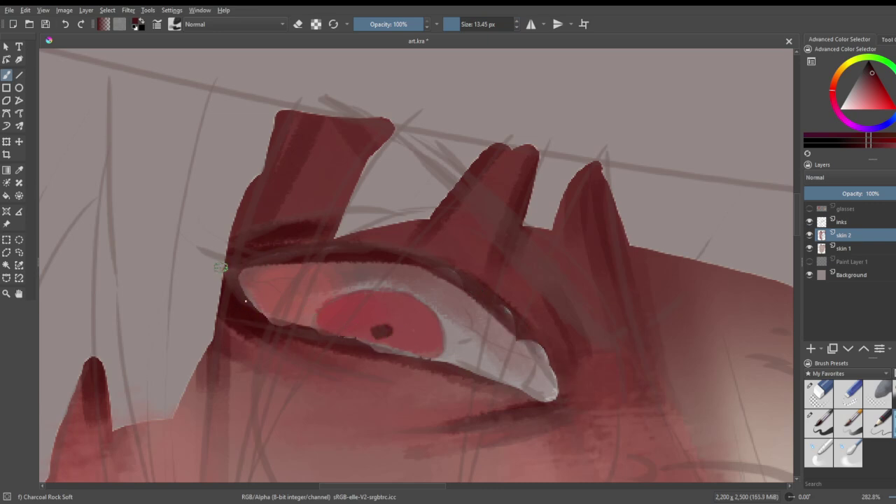
mouse_move(233, 265)
mouse_down()
mouse_move(479, 288)
mouse_move(401, 262)
mouse_move(521, 325)
mouse_move(548, 370)
mouse_move(518, 385)
mouse_move(534, 400)
mouse_move(563, 403)
mouse_up()
- Paint dark red lid lines around the cyan-lit eye with the 13.45 px brush and dab in its pupil
scroll(562, 404, down, 6)
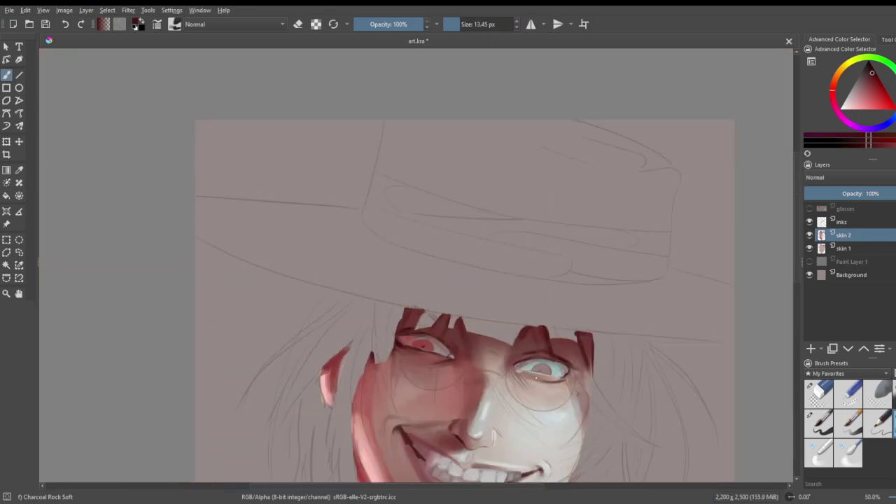
scroll(541, 350, up, 4)
drag(404, 356, 585, 389)
mouse_move(516, 371)
mouse_down()
mouse_move(667, 397)
mouse_move(654, 399)
mouse_move(690, 378)
mouse_up()
mouse_move(402, 327)
mouse_down()
mouse_move(441, 309)
mouse_move(601, 300)
mouse_move(500, 296)
mouse_move(534, 296)
mouse_move(678, 327)
mouse_move(629, 307)
mouse_move(681, 340)
mouse_up()
click(543, 359)
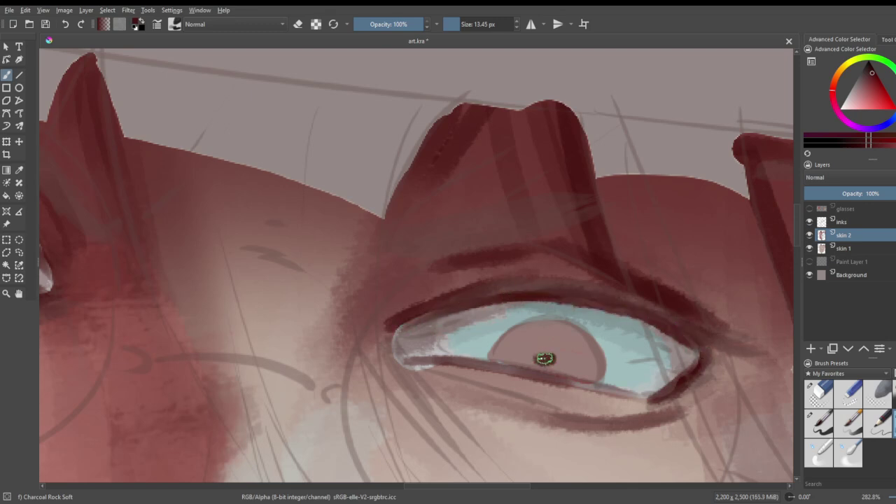
- Redo the cyan-lit eye's pupil as a small dark red dab and darken its upper lid line and inner corner
key(ctrl+z)
click(540, 356)
mouse_move(397, 331)
mouse_down()
mouse_move(490, 300)
mouse_move(400, 330)
mouse_move(528, 300)
mouse_up()
mouse_move(418, 335)
mouse_down()
mouse_move(443, 353)
mouse_move(397, 349)
mouse_move(440, 342)
mouse_move(429, 335)
mouse_move(457, 341)
mouse_move(424, 342)
mouse_move(470, 346)
mouse_up()
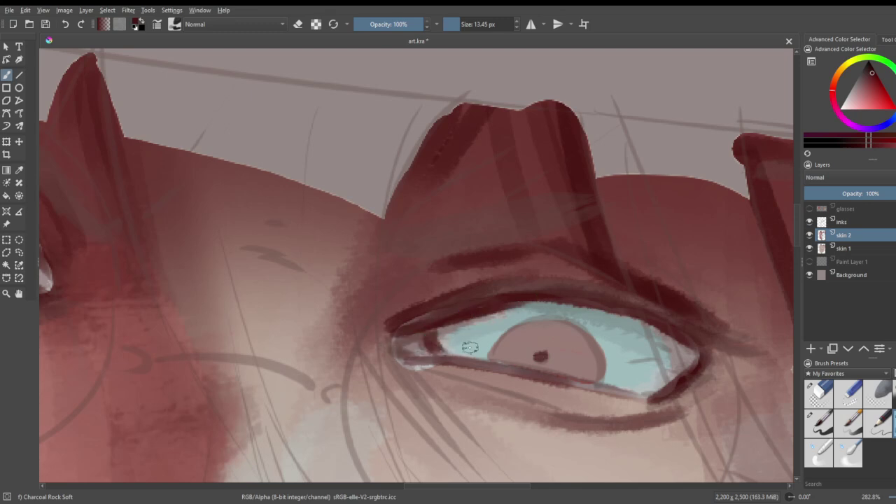
- Change the brush colour to a muted dark teal for the cyan-lit side of the neck
scroll(427, 326, down, 7)
scroll(277, 396, up, 1)
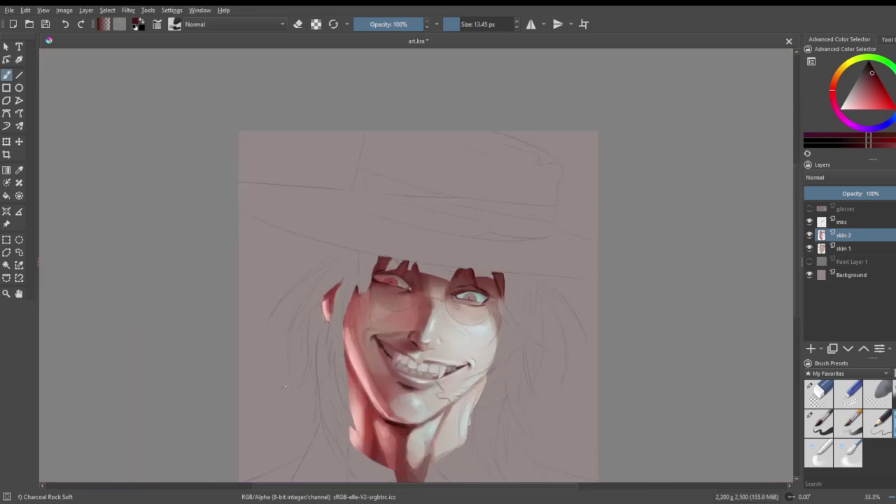
scroll(343, 324, down, 1)
scroll(430, 392, up, 4)
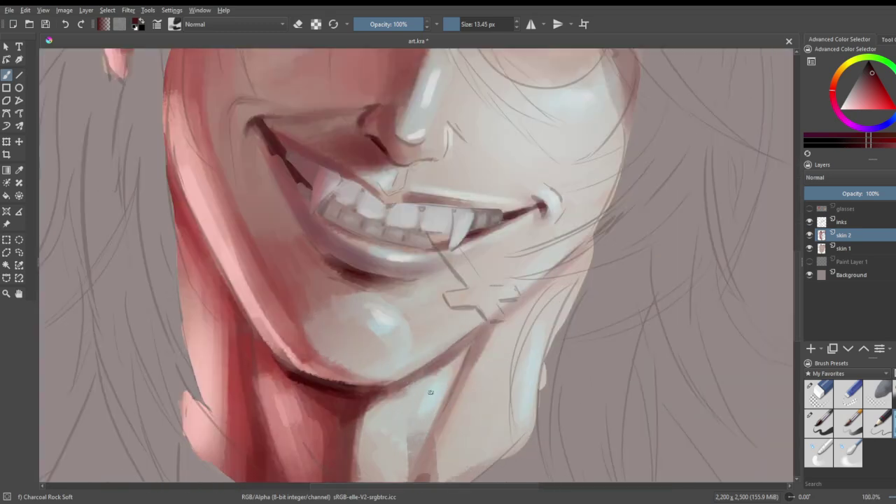
click(895, 95)
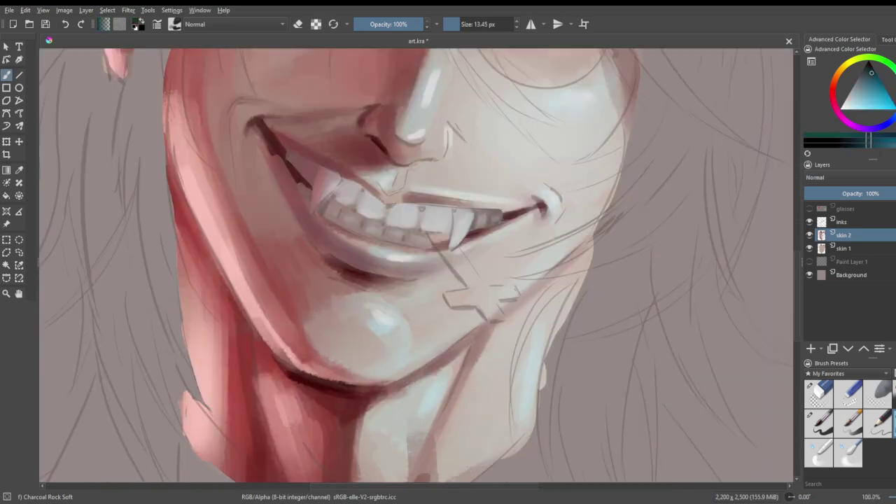
drag(859, 95, 866, 85)
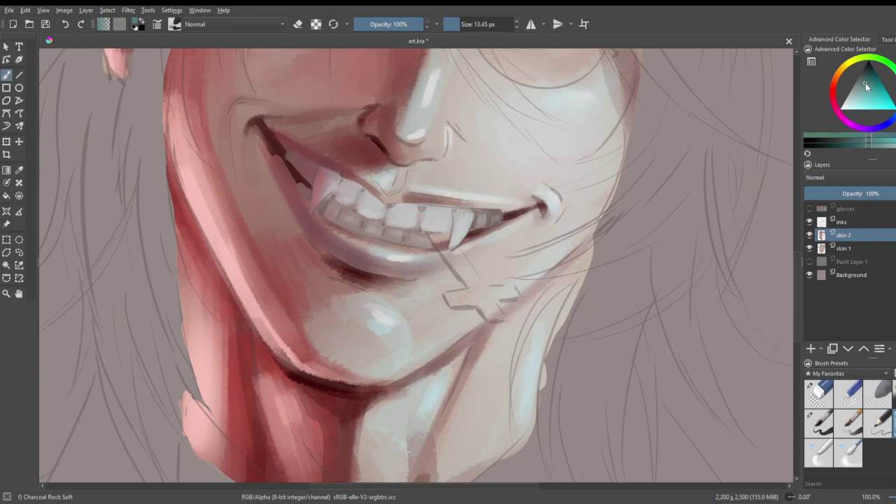
click(462, 24)
click(477, 27)
drag(422, 469, 479, 363)
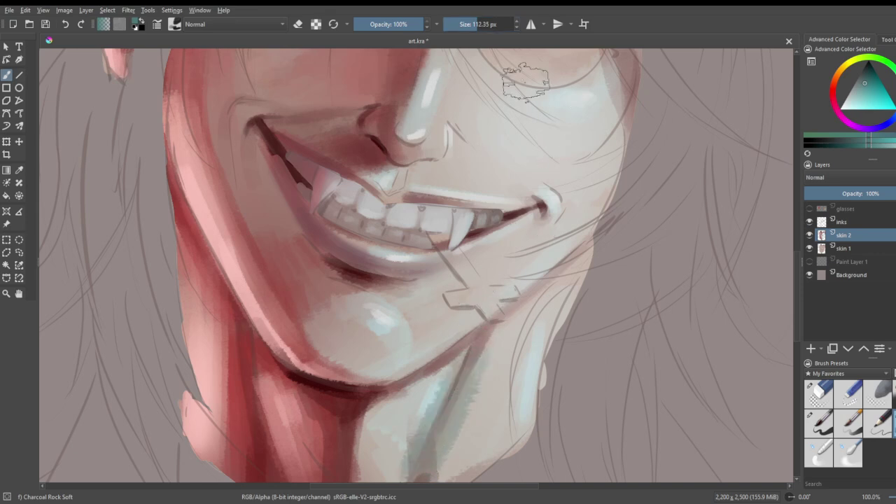
key(ctrl+z)
- Paint teal shadow beneath the cyan-lit jaw and down the neck crease with the brush at 40.24 px
click(471, 24)
drag(410, 380, 499, 312)
key(ctrl+z)
mouse_move(410, 384)
mouse_down()
mouse_move(528, 300)
mouse_move(466, 371)
mouse_move(460, 402)
mouse_up()
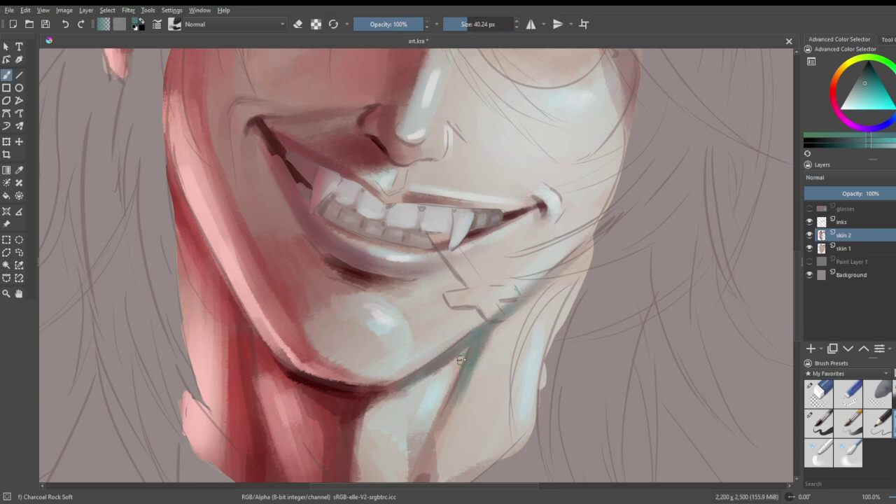
- Sample the pale beige skin below the jaw and blend the teal shadow along the jawline and neck crease
click(20, 170)
click(493, 337)
click(7, 75)
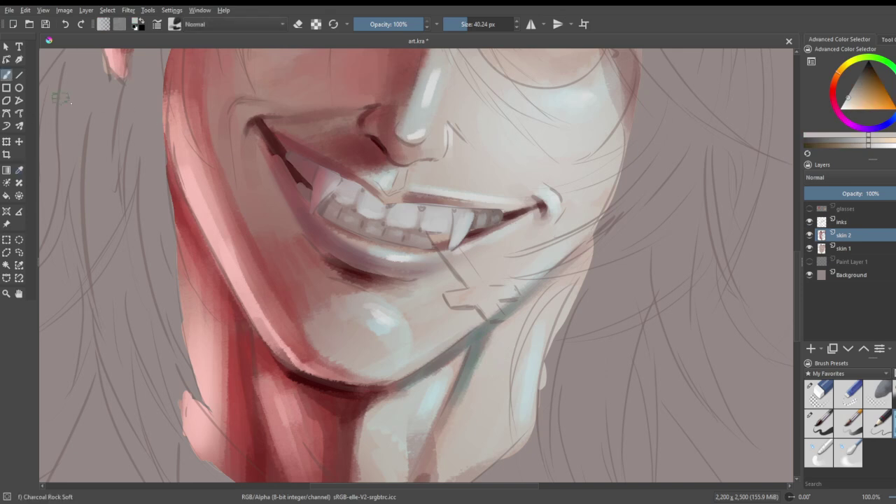
drag(492, 335, 436, 441)
drag(491, 333, 438, 419)
mouse_move(478, 353)
mouse_down()
mouse_move(435, 392)
mouse_move(412, 390)
mouse_up()
drag(448, 357, 403, 393)
drag(455, 342, 413, 380)
drag(484, 322, 453, 362)
drag(522, 305, 488, 334)
drag(571, 258, 481, 335)
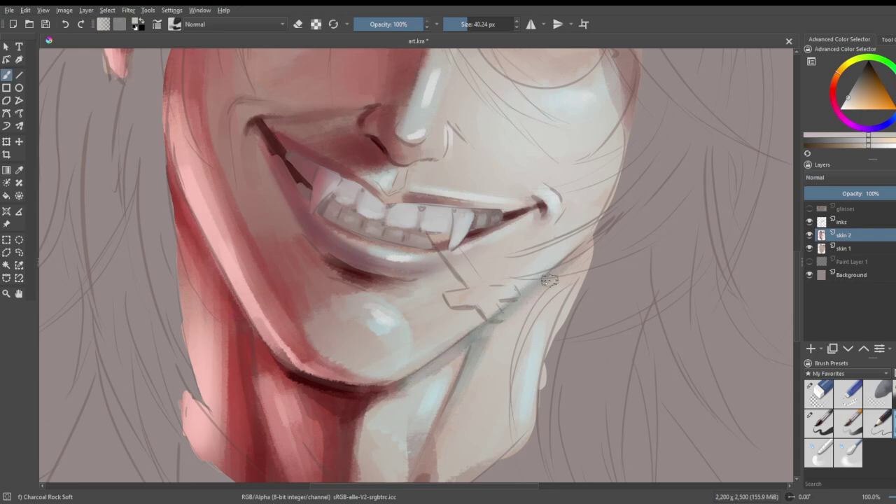
- Brush pale beige over the red shadow's edge on the cyan-lit side of the lower neck
scroll(532, 308, down, 3)
scroll(532, 308, down, 3)
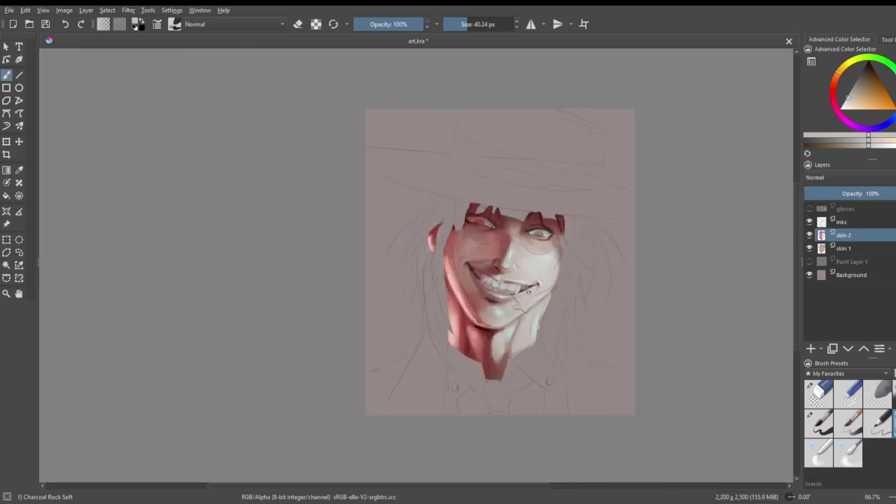
scroll(532, 343, up, 4)
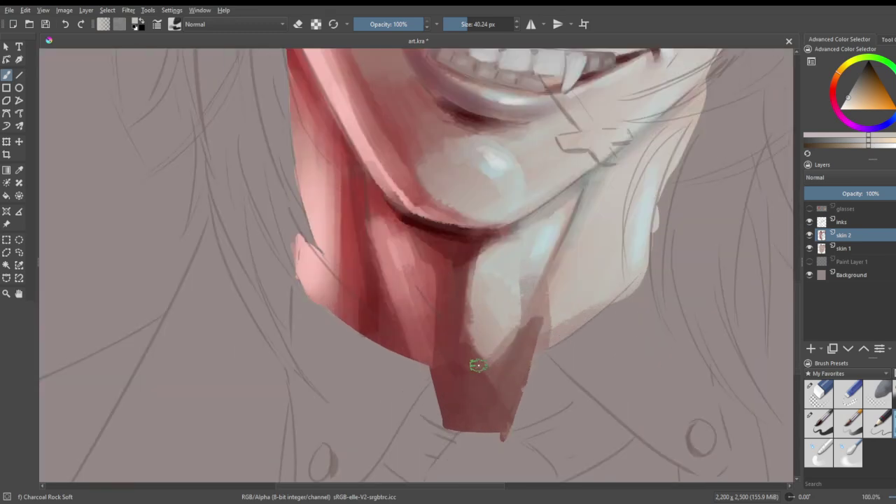
mouse_move(548, 297)
mouse_down()
mouse_move(524, 354)
mouse_move(566, 309)
mouse_move(552, 330)
mouse_move(573, 326)
mouse_move(554, 330)
mouse_move(594, 300)
mouse_up()
drag(542, 321, 536, 347)
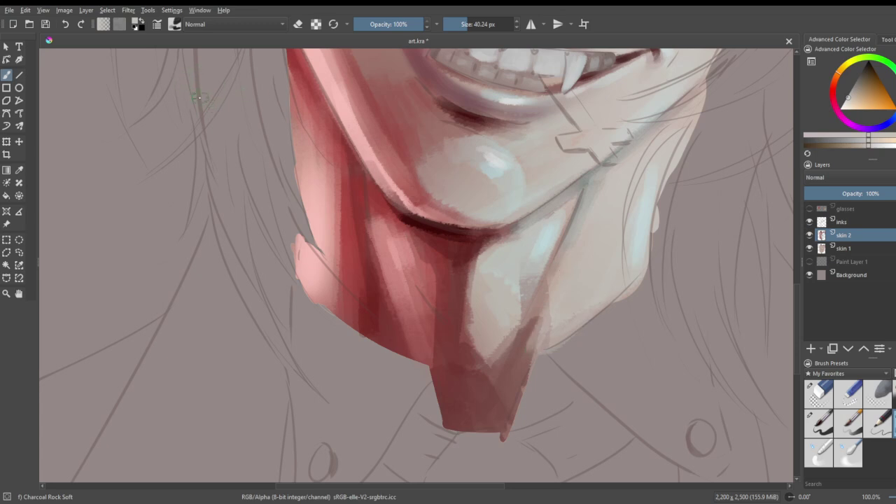
- Sample the dark red beneath the chin and deepen the shadows down the throat, collar opening and red-lit neck at 40.24 px
click(19, 170)
click(473, 233)
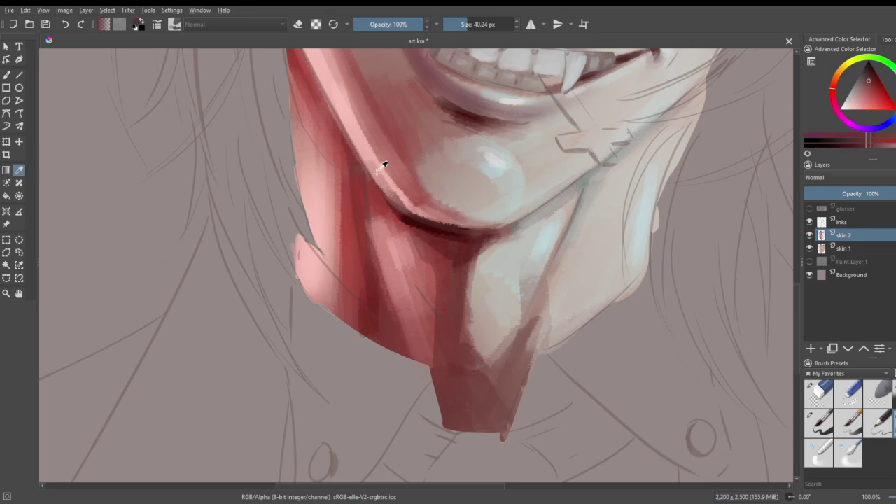
click(10, 74)
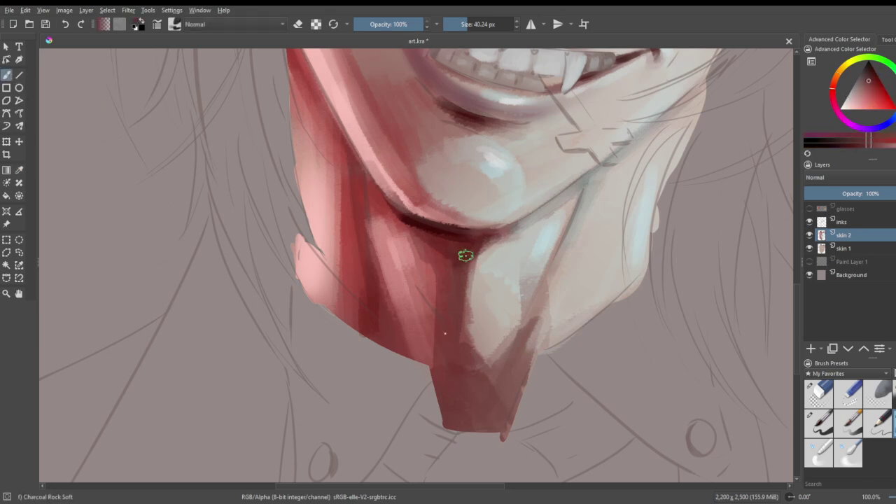
click(23, 168)
click(448, 226)
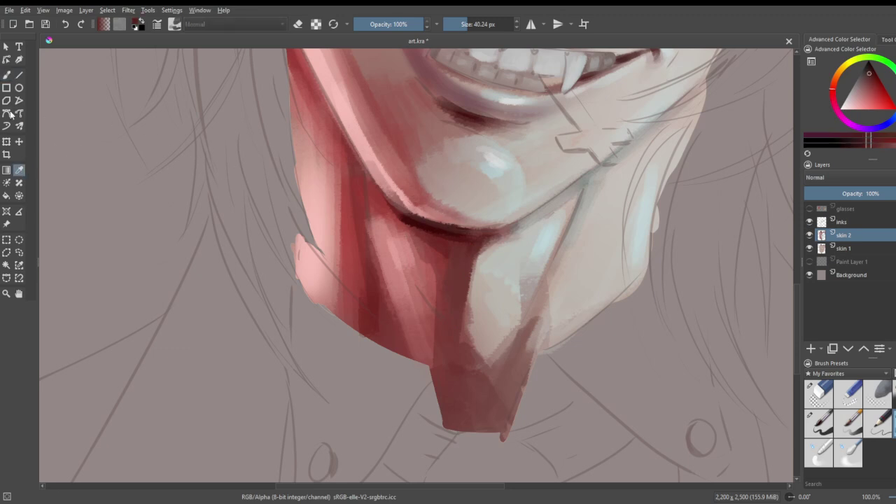
click(6, 75)
mouse_move(460, 264)
mouse_down()
mouse_move(448, 306)
mouse_move(471, 373)
mouse_move(443, 329)
mouse_move(487, 399)
mouse_move(452, 345)
mouse_move(485, 412)
mouse_move(455, 374)
mouse_move(472, 416)
mouse_move(449, 408)
mouse_move(459, 422)
mouse_move(470, 415)
mouse_move(460, 386)
mouse_move(483, 419)
mouse_move(470, 385)
mouse_move(478, 383)
mouse_move(467, 378)
mouse_move(448, 328)
mouse_move(460, 284)
mouse_move(473, 374)
mouse_move(463, 354)
mouse_move(476, 389)
mouse_move(454, 401)
mouse_up()
mouse_move(354, 296)
mouse_down()
mouse_move(374, 314)
mouse_move(376, 308)
mouse_move(392, 349)
mouse_move(384, 334)
mouse_up()
mouse_move(485, 422)
mouse_down()
mouse_move(519, 355)
mouse_move(497, 388)
mouse_move(520, 360)
mouse_move(508, 395)
mouse_move(518, 366)
mouse_move(494, 406)
mouse_move(449, 418)
mouse_move(506, 428)
mouse_move(511, 409)
mouse_move(483, 426)
mouse_move(460, 409)
mouse_up()
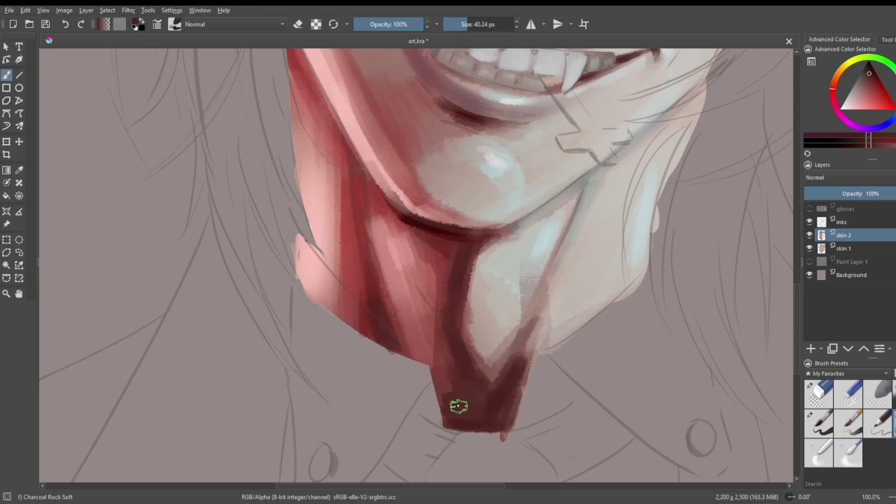
- Paint pale pink highlights along the jaw edge and the neck below it on the red-lit side of the face
scroll(476, 308, down, 5)
scroll(458, 224, up, 2)
scroll(459, 224, up, 4)
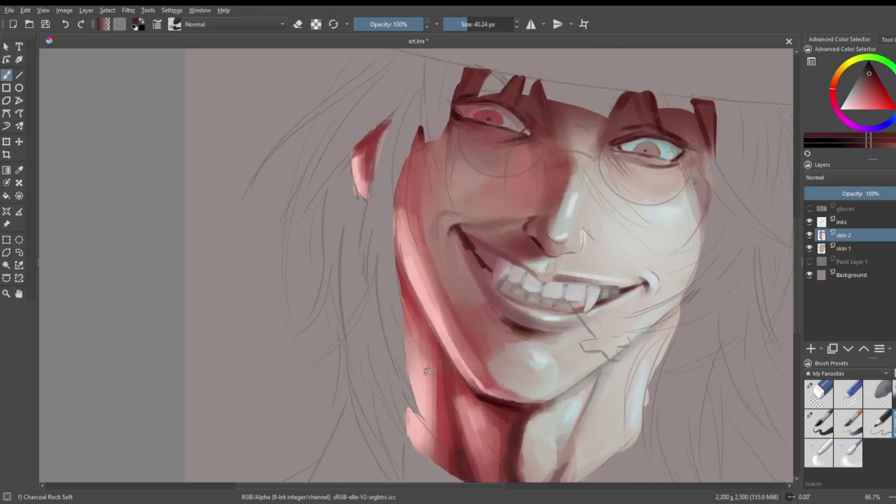
scroll(426, 370, up, 1)
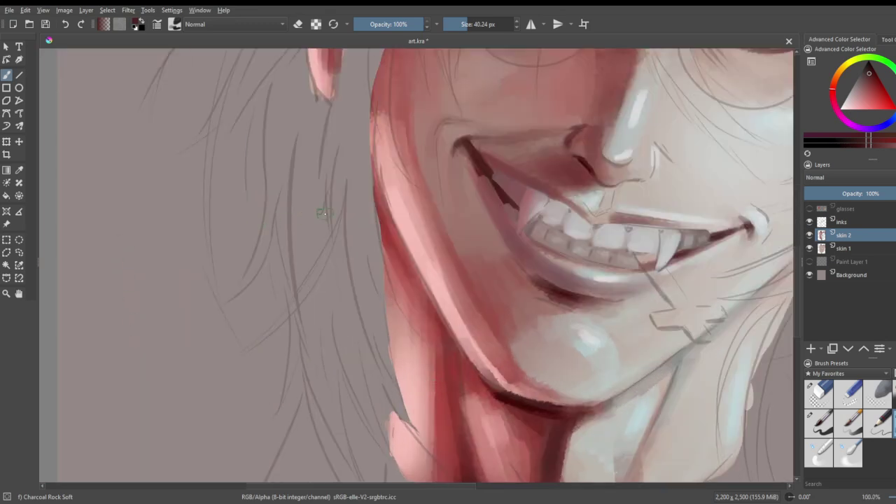
click(847, 109)
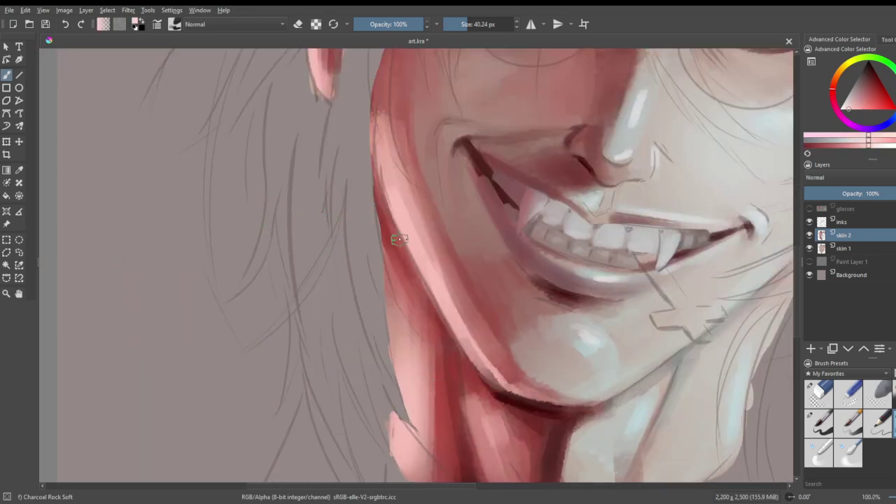
drag(386, 190, 420, 266)
mouse_move(389, 240)
mouse_down()
mouse_move(399, 266)
mouse_move(385, 227)
mouse_move(427, 316)
mouse_move(386, 224)
mouse_move(397, 246)
mouse_move(398, 232)
mouse_move(457, 180)
mouse_move(399, 344)
mouse_move(387, 230)
mouse_move(400, 352)
mouse_move(398, 292)
mouse_move(421, 357)
mouse_up()
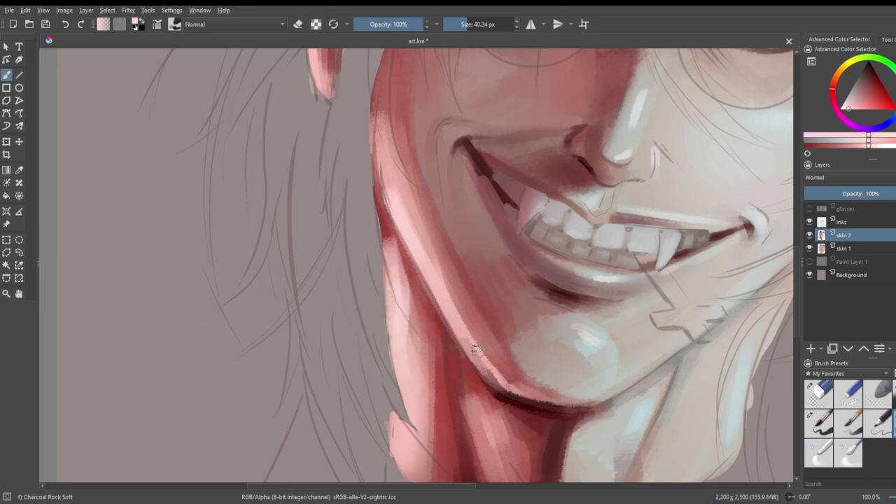
- Add pink rim highlights to the cheek crease, mouth corner and nostril on the red-lit side with an 18.77 px brush
scroll(538, 317, down, 3)
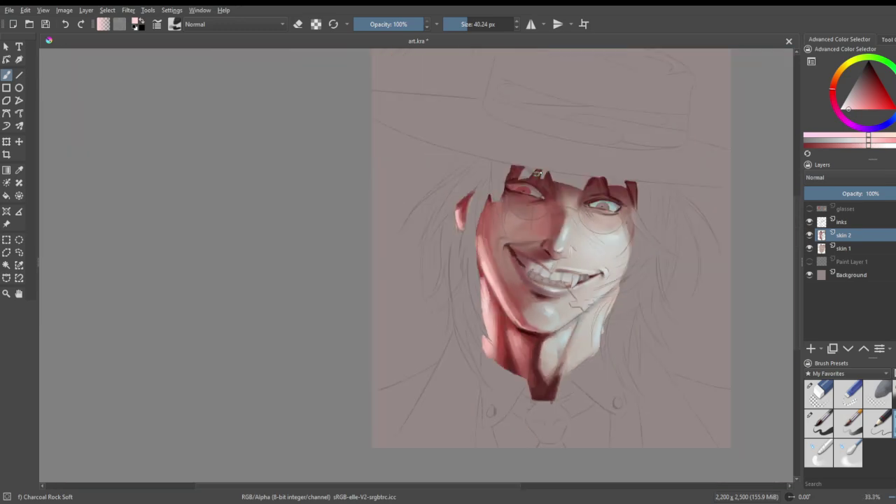
scroll(530, 238, up, 5)
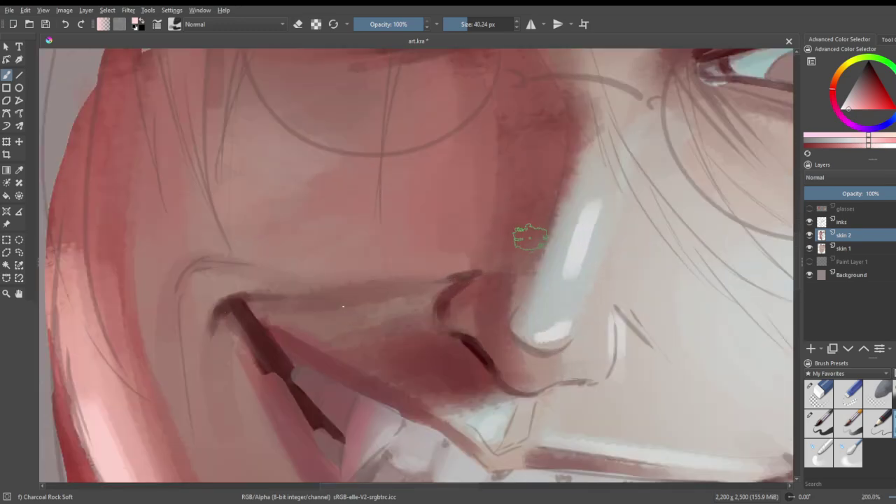
drag(877, 98, 862, 109)
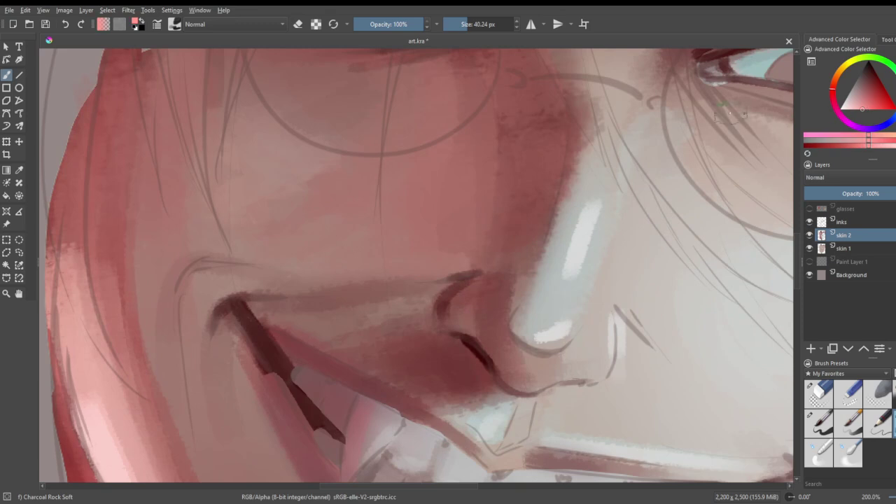
click(456, 26)
key(ctrl+z)
drag(459, 24, 463, 24)
mouse_move(189, 261)
mouse_down()
mouse_move(181, 293)
mouse_move(235, 297)
mouse_up()
mouse_move(464, 282)
mouse_down()
mouse_move(474, 324)
mouse_move(506, 382)
mouse_move(525, 386)
mouse_up()
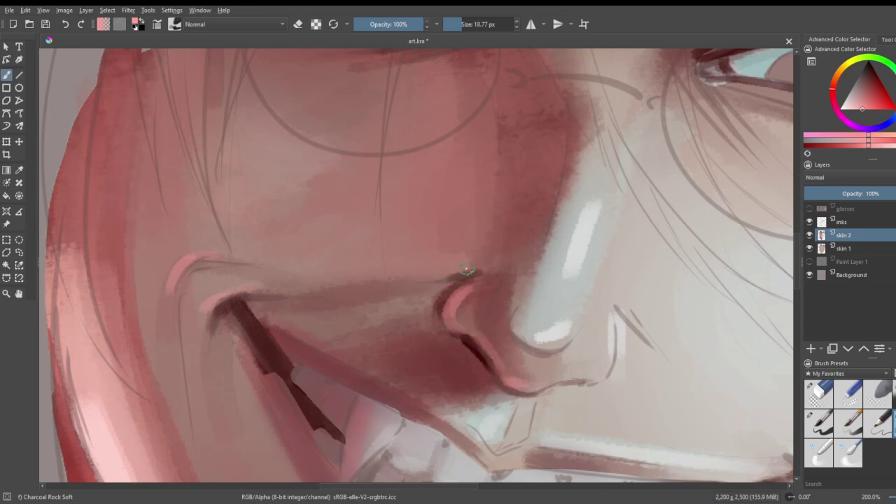
- Paint pink highlights along the lower and upper lips near the mouth corner on the red-lit side
scroll(465, 252, down, 5)
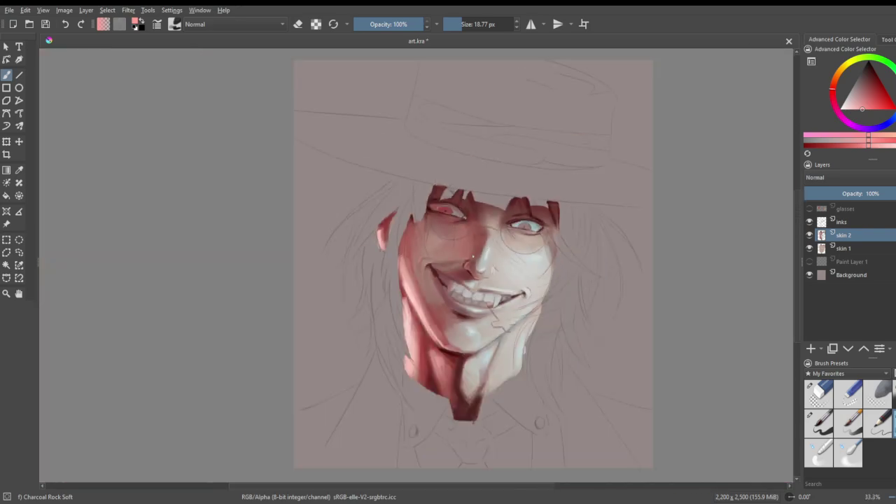
scroll(466, 238, up, 6)
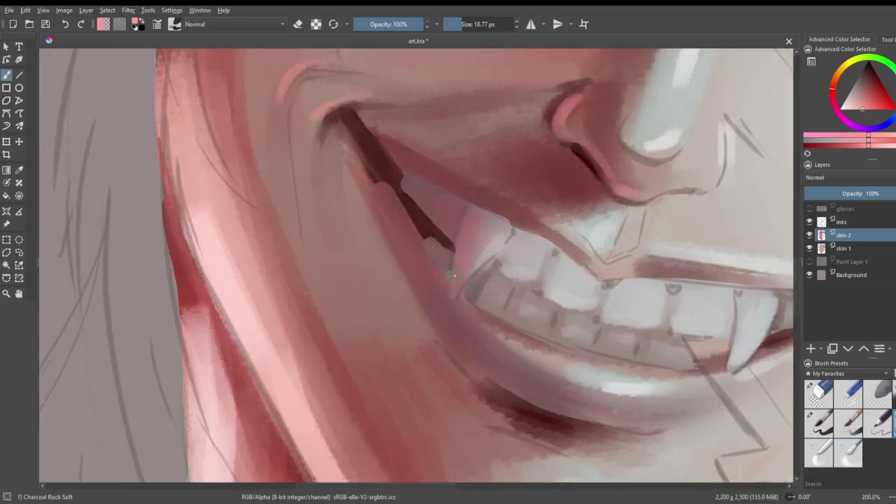
drag(386, 217, 491, 355)
key(ctrl+z)
drag(382, 205, 453, 327)
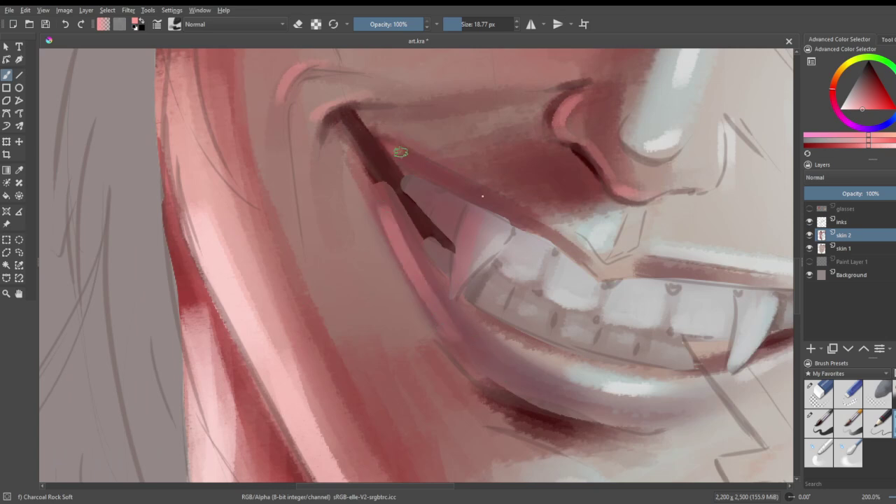
drag(384, 145, 462, 185)
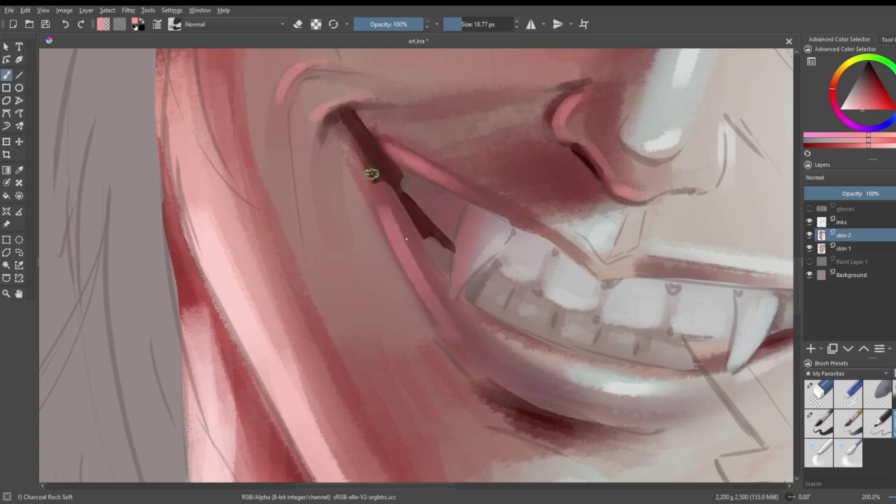
- Darken the mouth interior behind the teeth at the red-lit corner with dark red tones
scroll(523, 225, down, 5)
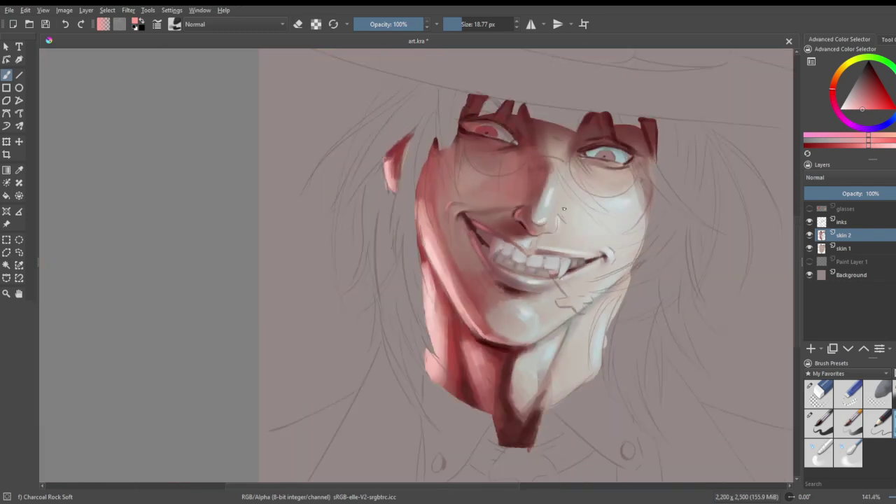
scroll(558, 166, up, 1)
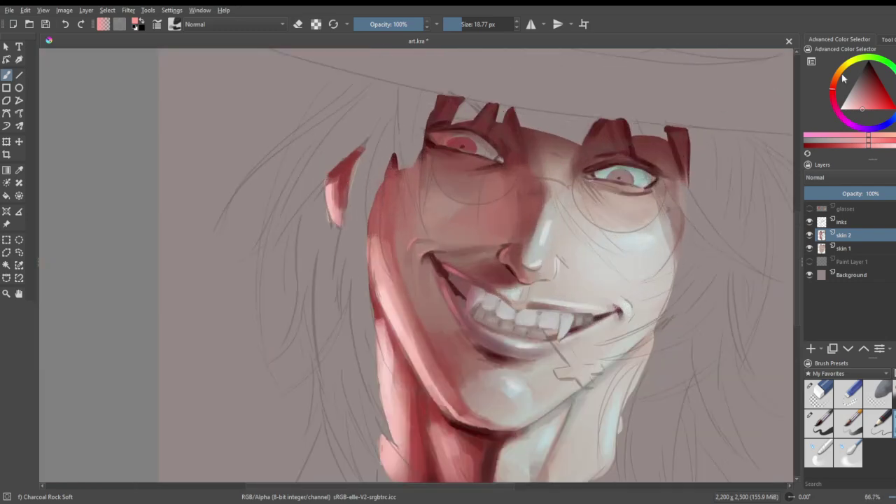
click(871, 89)
scroll(466, 301, up, 2)
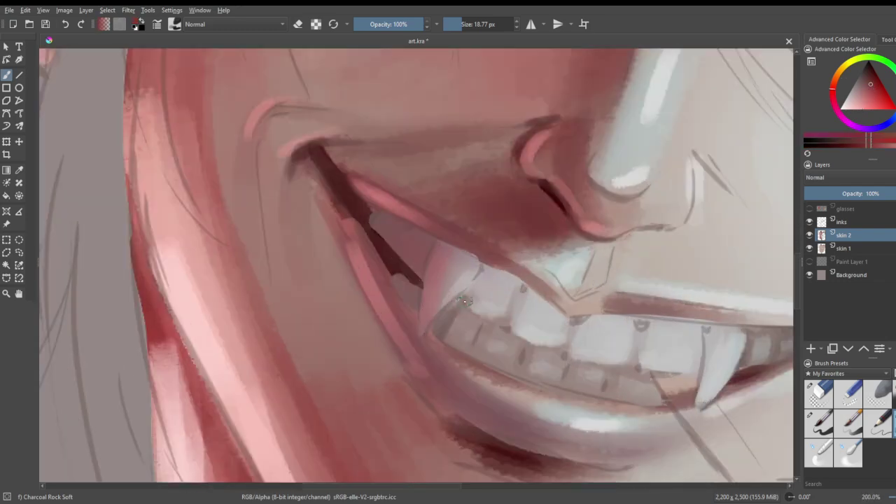
drag(363, 208, 396, 261)
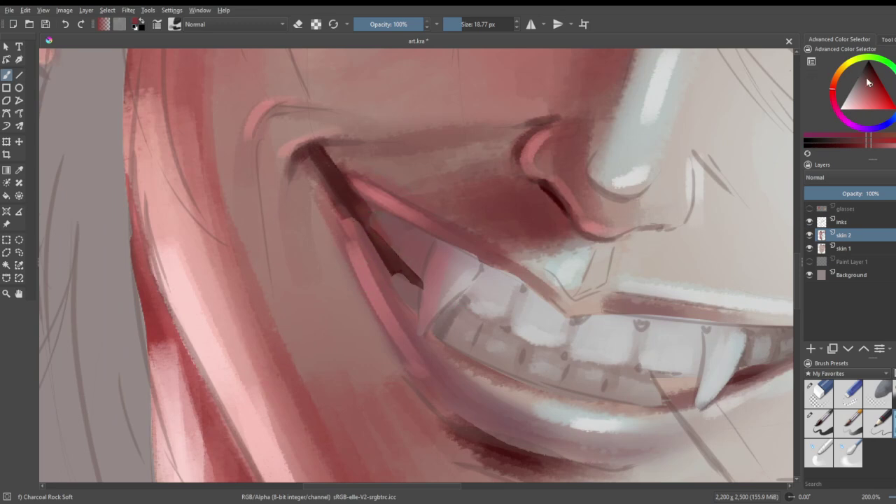
drag(864, 81, 872, 72)
mouse_move(357, 202)
mouse_down()
mouse_move(394, 265)
mouse_move(377, 226)
mouse_move(392, 249)
mouse_move(397, 231)
mouse_move(382, 221)
mouse_move(380, 238)
mouse_move(350, 212)
mouse_move(399, 288)
mouse_up()
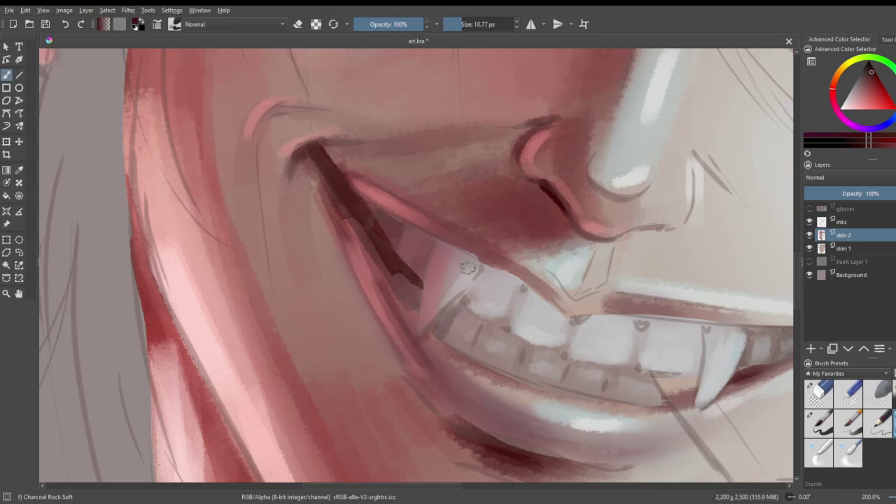
- Deepen the shadow along the upper lip's lower edge above the teeth with very dark red
drag(444, 229, 519, 283)
drag(482, 249, 526, 279)
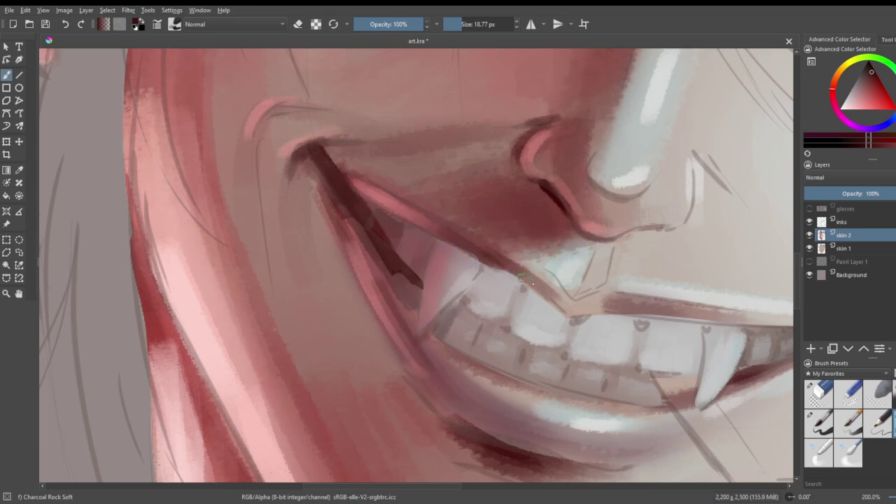
drag(610, 307, 743, 321)
key(ctrl+z)
drag(619, 312, 749, 324)
- Paint small red gum triangles between the upper front teeth with a 13.45 px brush
scroll(564, 298, down, 6)
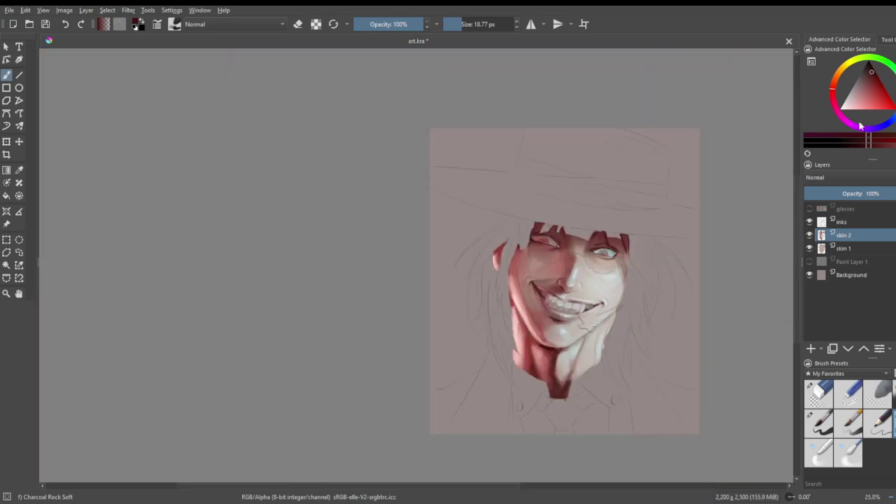
click(870, 71)
click(452, 23)
scroll(528, 303, up, 5)
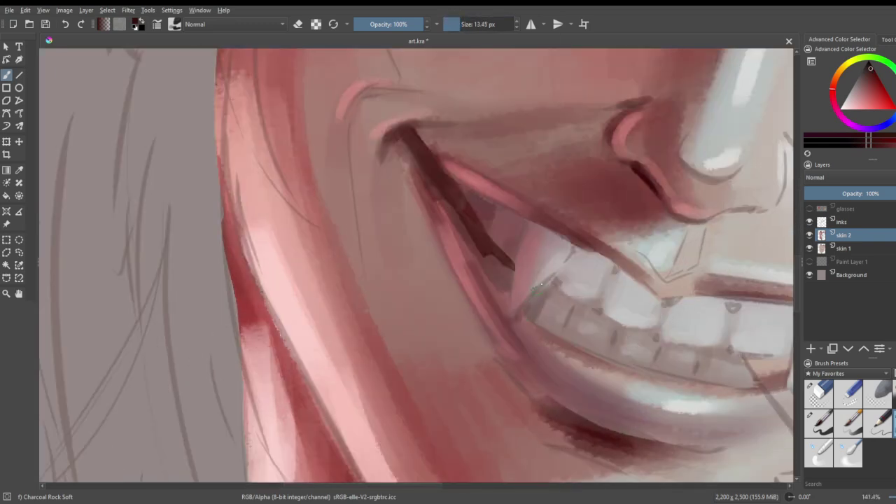
scroll(662, 267, up, 2)
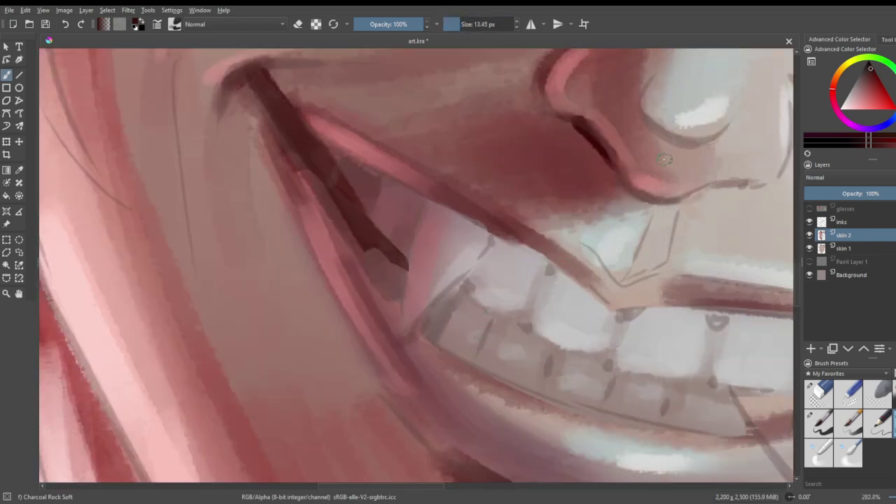
click(547, 265)
click(875, 84)
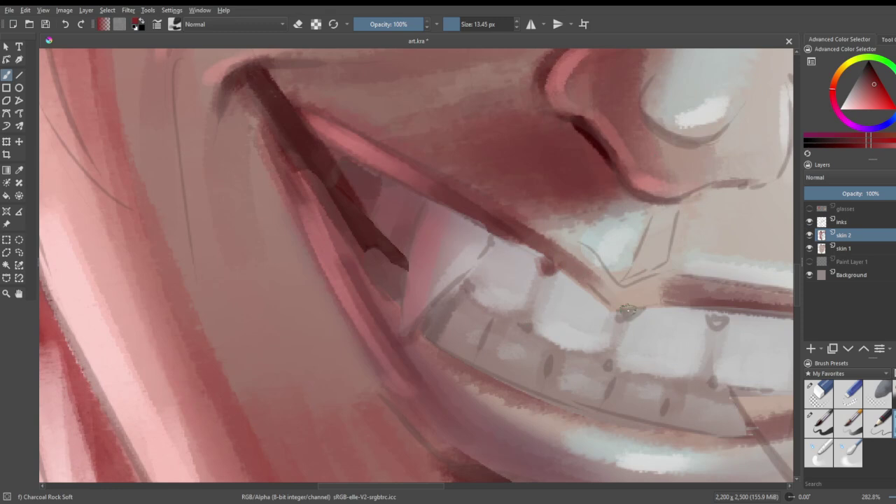
drag(631, 319, 636, 313)
mouse_move(709, 314)
mouse_down()
mouse_move(716, 322)
mouse_move(722, 312)
mouse_up()
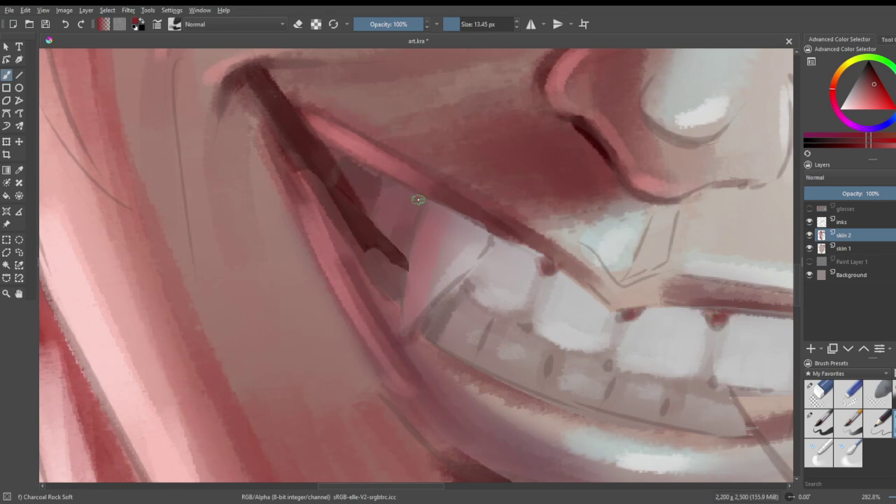
- Continue the dark red gum marks above the fang and back teeth on the pale side, setting the brush to 12.30 px
scroll(574, 277, down, 4)
scroll(700, 277, up, 3)
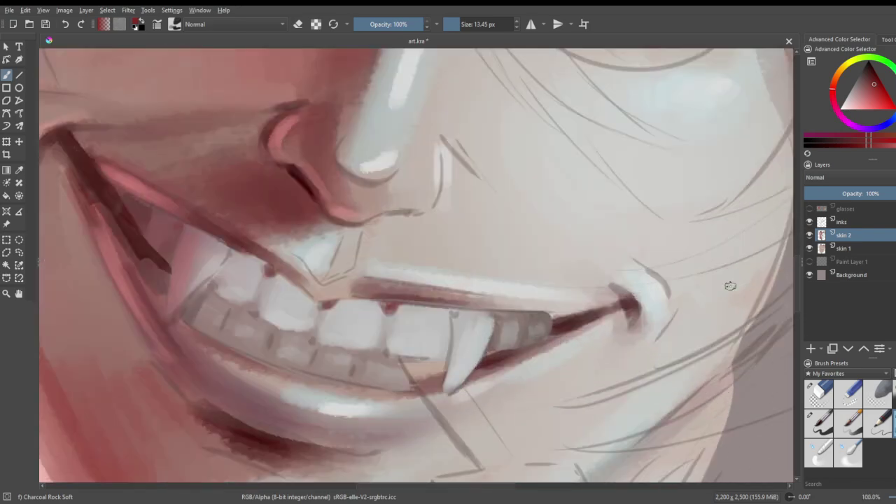
ctrl+click(322, 302)
click(873, 71)
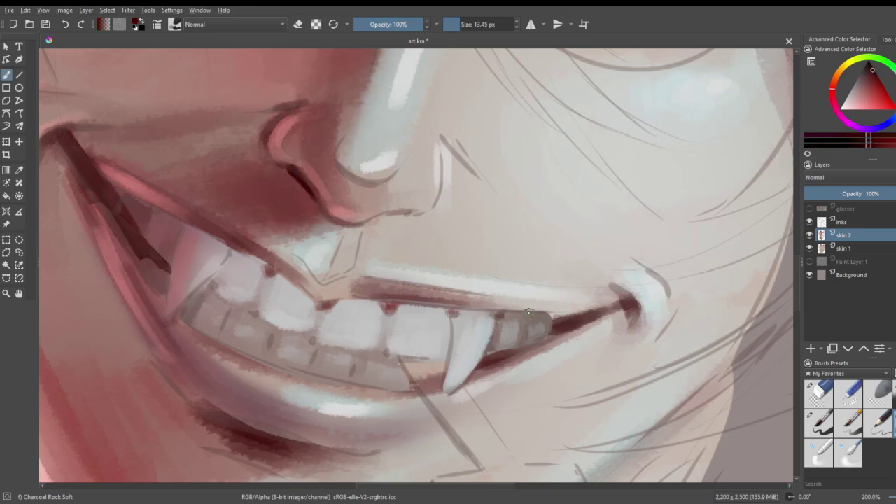
drag(878, 103, 874, 89)
click(456, 24)
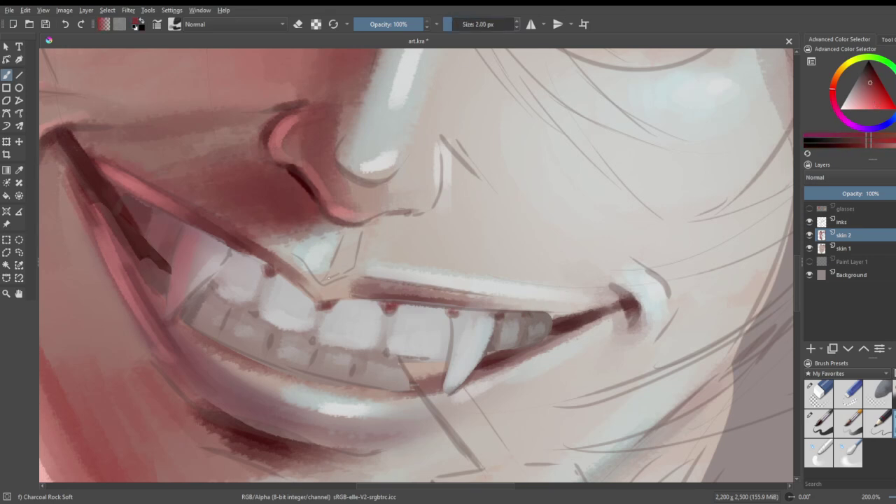
click(462, 24)
- Redo the dark red stroke at the centre of the upper lip and shade the philtrum under the nose
scroll(479, 279, down, 5)
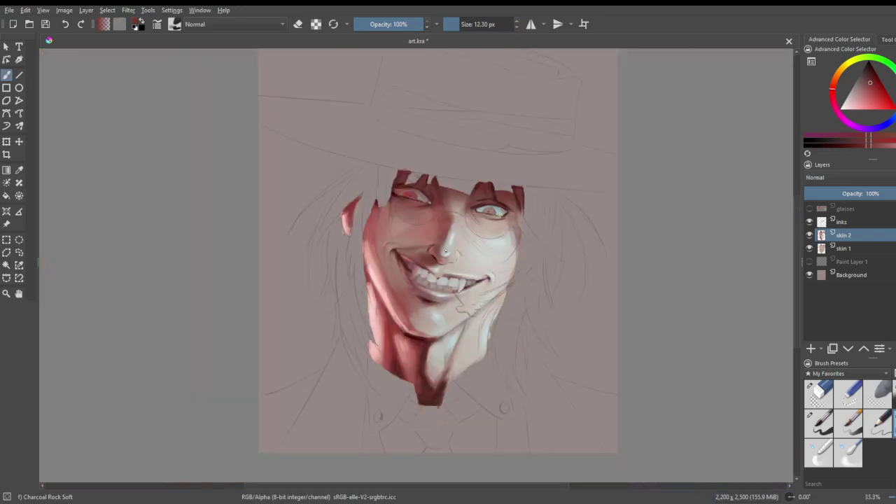
scroll(538, 388, up, 1)
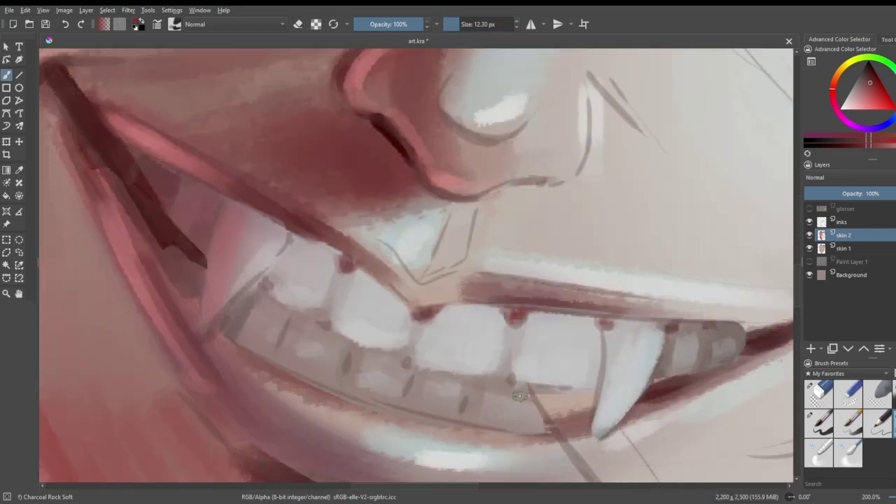
drag(416, 297, 487, 280)
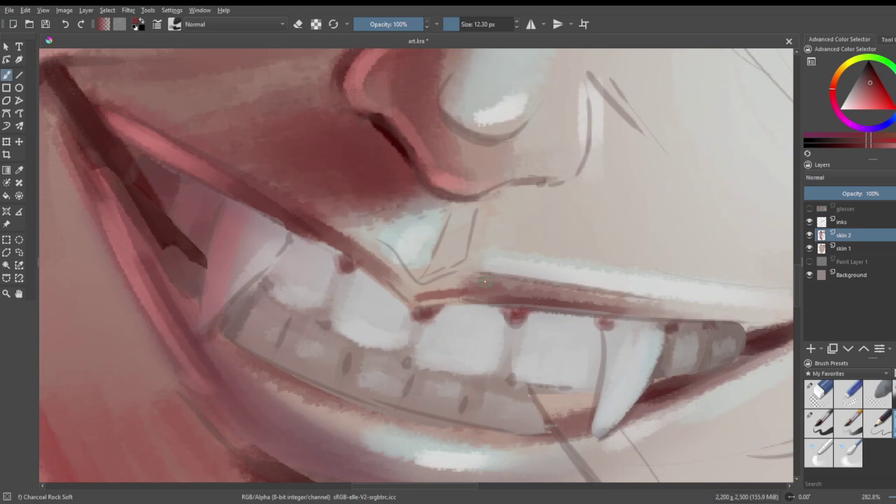
key(ctrl+z)
drag(416, 304, 498, 299)
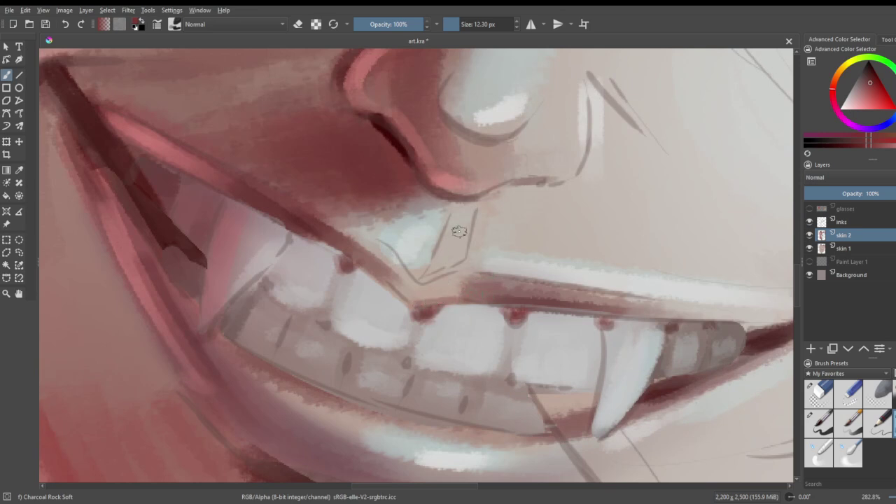
mouse_move(464, 261)
mouse_down()
mouse_move(427, 272)
mouse_move(464, 246)
mouse_move(432, 264)
mouse_move(460, 244)
mouse_move(445, 244)
mouse_move(467, 220)
mouse_move(451, 216)
mouse_move(465, 201)
mouse_move(458, 253)
mouse_move(465, 224)
mouse_move(437, 260)
mouse_up()
- Sample the light grey of a front tooth and trim the red gum marks between the upper front teeth
click(20, 170)
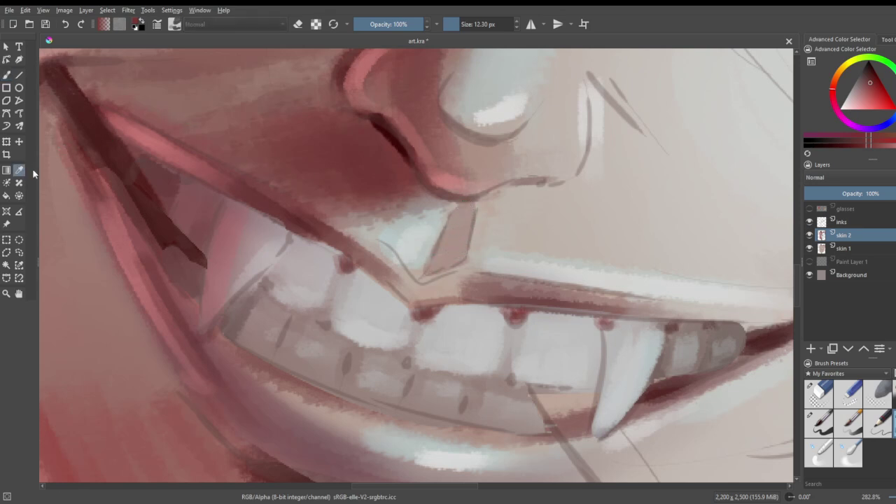
click(468, 319)
click(6, 74)
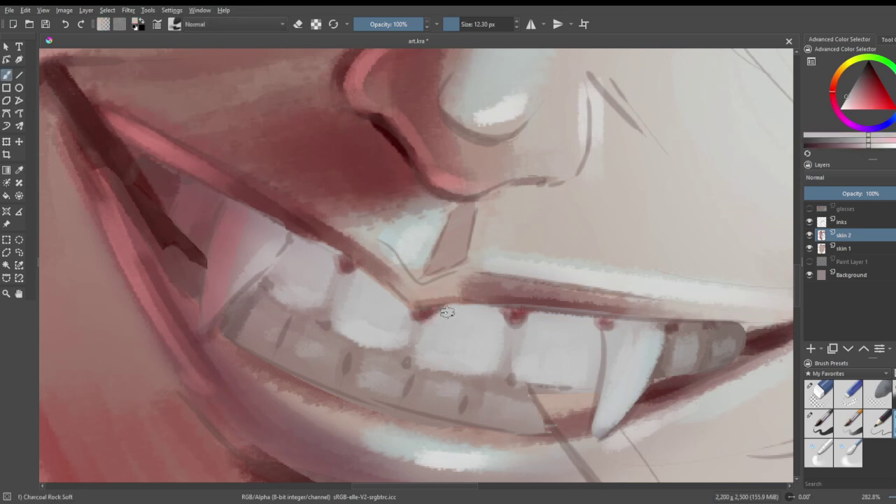
drag(405, 332, 417, 314)
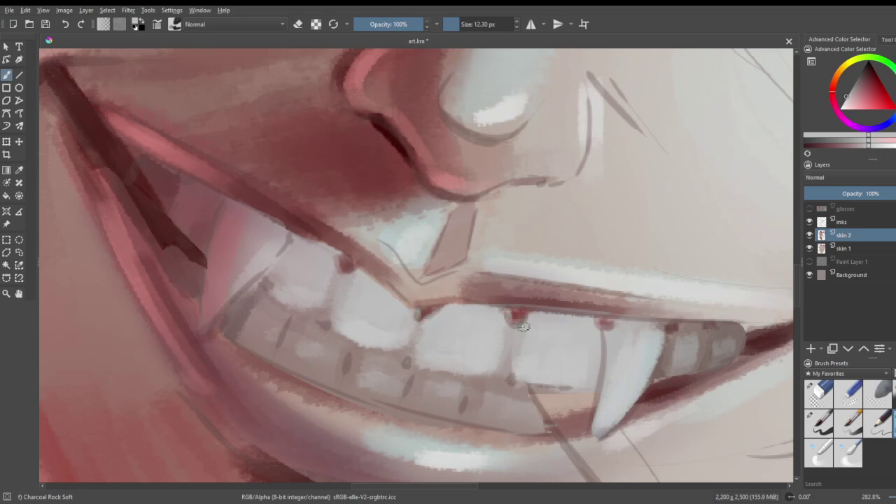
scroll(564, 352, down, 6)
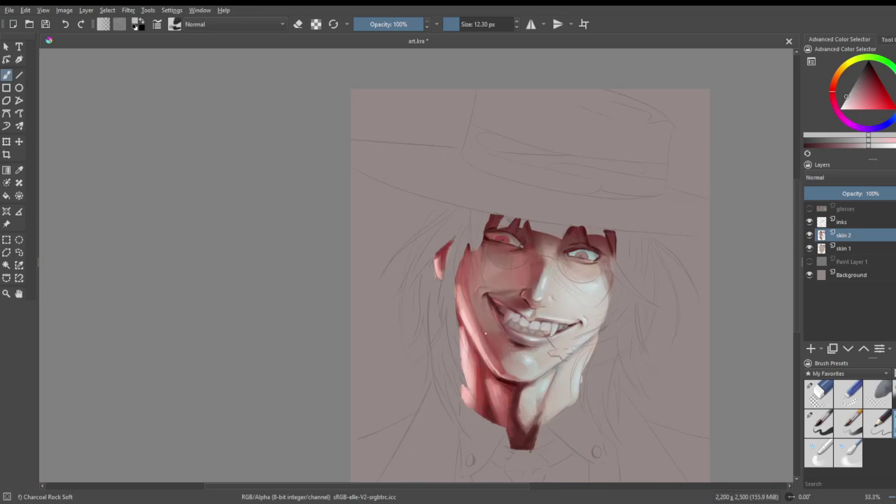
scroll(483, 335, down, 2)
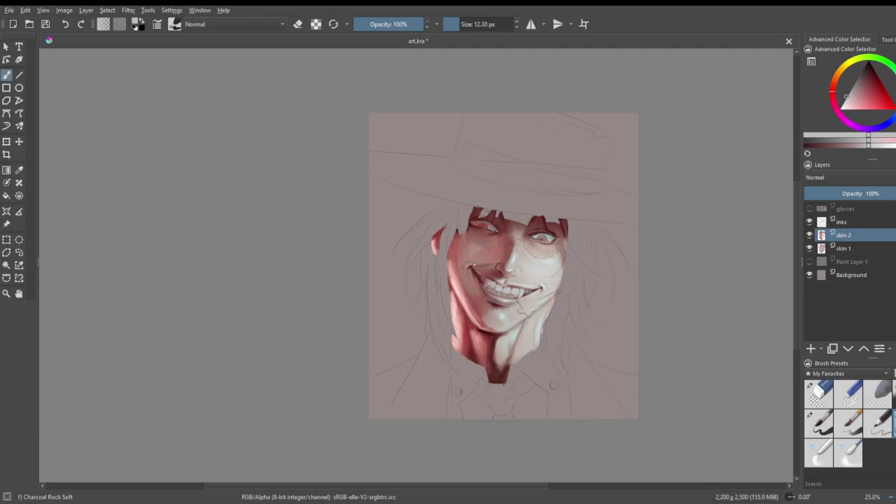
- Paint muted blue edge light along the pale side of the neck and its tendon with a 29.14 px brush
scroll(477, 308, up, 5)
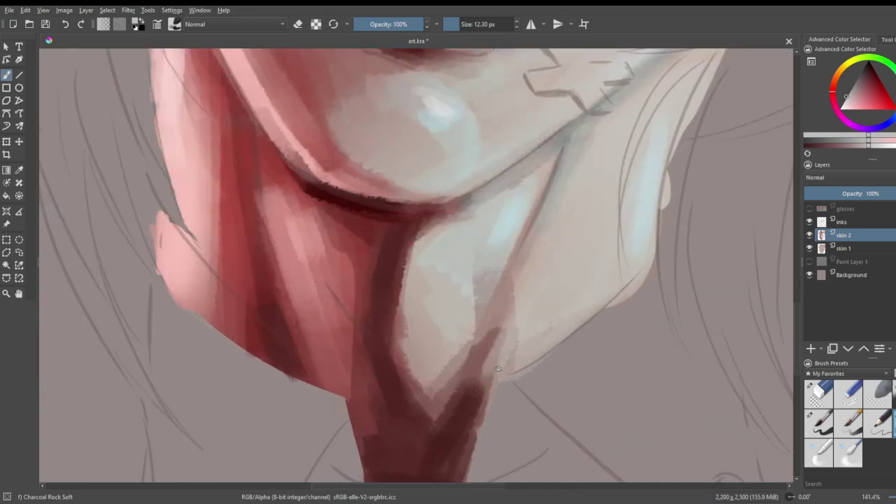
click(895, 115)
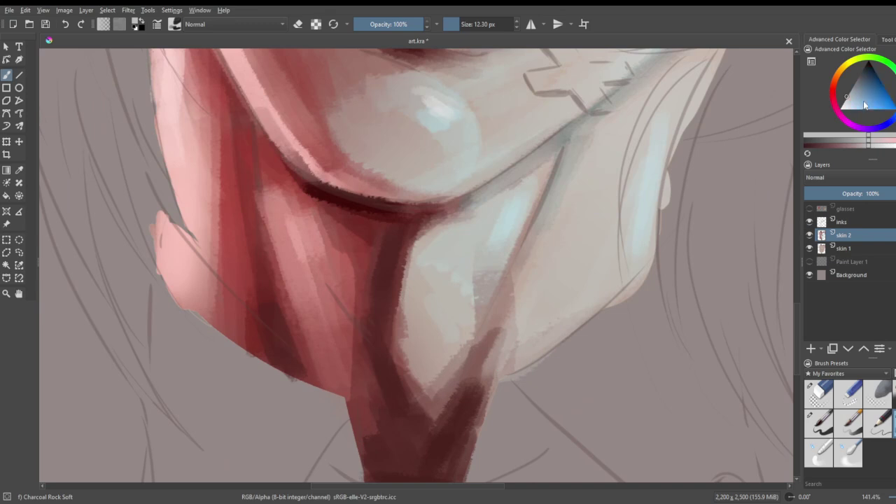
click(861, 95)
key(bracketright)
key(bracketright)
key(bracketright)
key(bracketright)
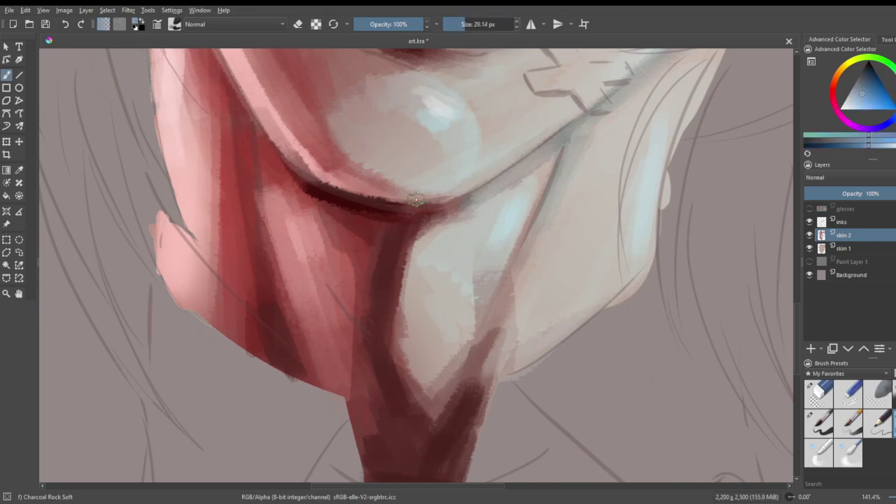
drag(416, 232, 410, 308)
mouse_move(413, 266)
mouse_down()
mouse_move(400, 308)
mouse_move(411, 352)
mouse_move(441, 399)
mouse_move(436, 407)
mouse_up()
mouse_move(564, 149)
mouse_down()
mouse_move(556, 191)
mouse_move(511, 261)
mouse_up()
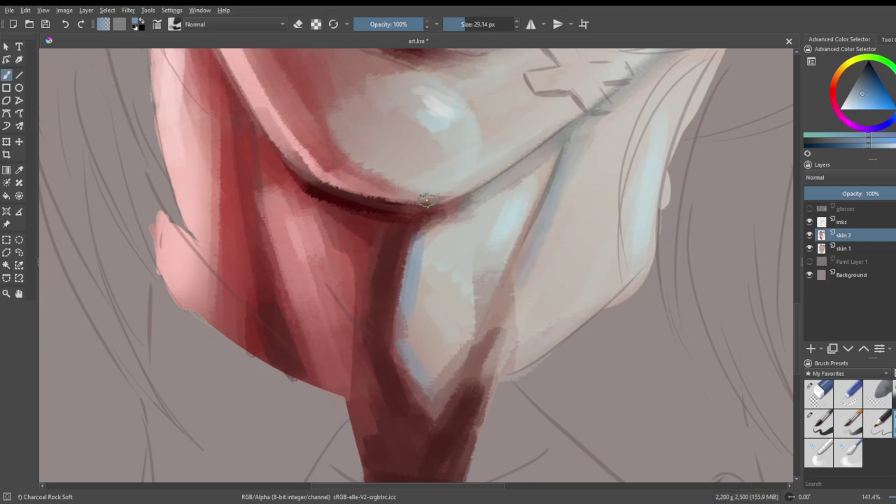
- Add the same blue edge light under the chin and along the outer contour of the pale cheek
mouse_move(382, 184)
mouse_down()
mouse_move(467, 184)
mouse_move(425, 191)
mouse_move(446, 185)
mouse_move(443, 194)
mouse_move(484, 180)
mouse_up()
drag(426, 184, 410, 181)
scroll(429, 195, down, 5)
scroll(451, 116, up, 4)
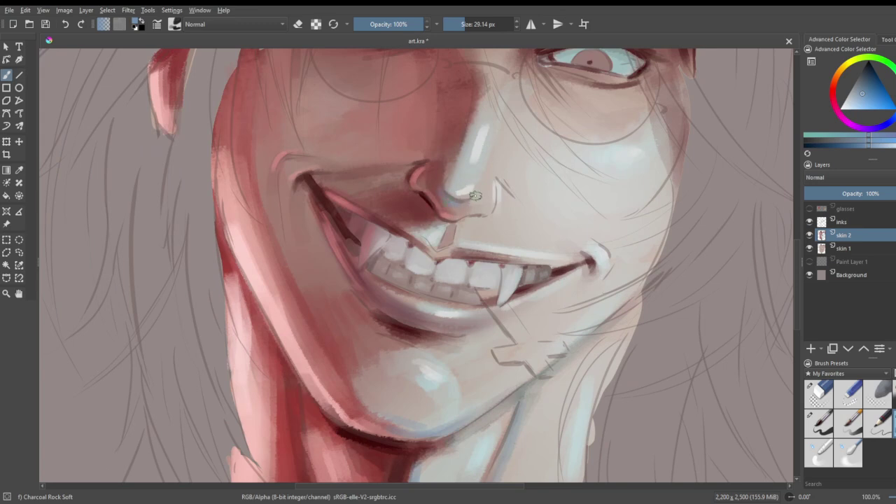
drag(675, 175, 637, 283)
drag(666, 202, 631, 291)
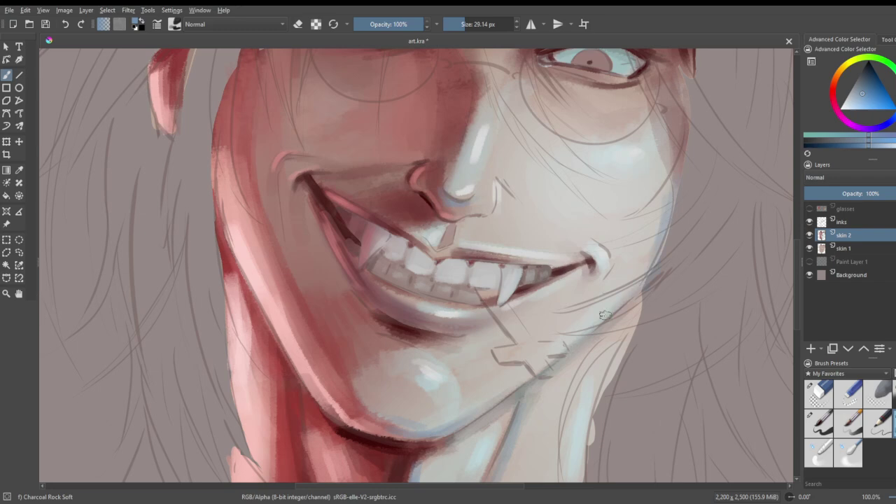
- Tint the dark red fringe shadow above the outer end of the pale-side eye with the muted blue
scroll(606, 302, down, 5)
scroll(620, 269, up, 5)
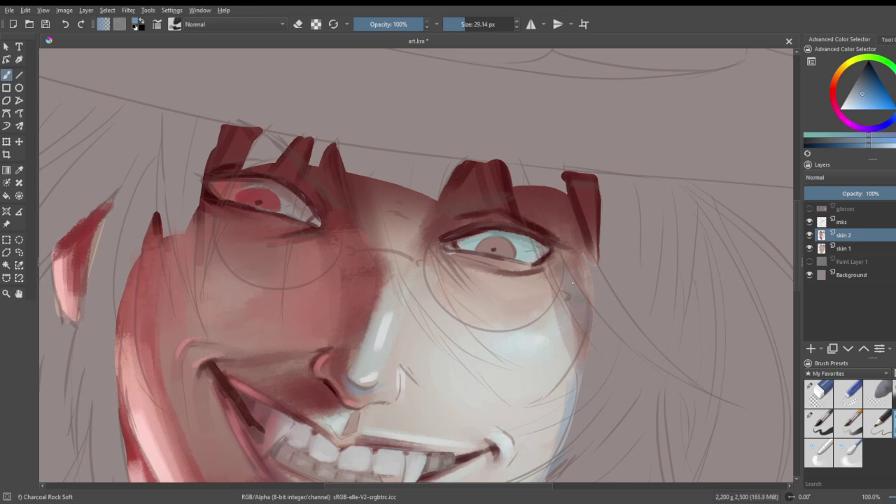
drag(593, 246, 583, 203)
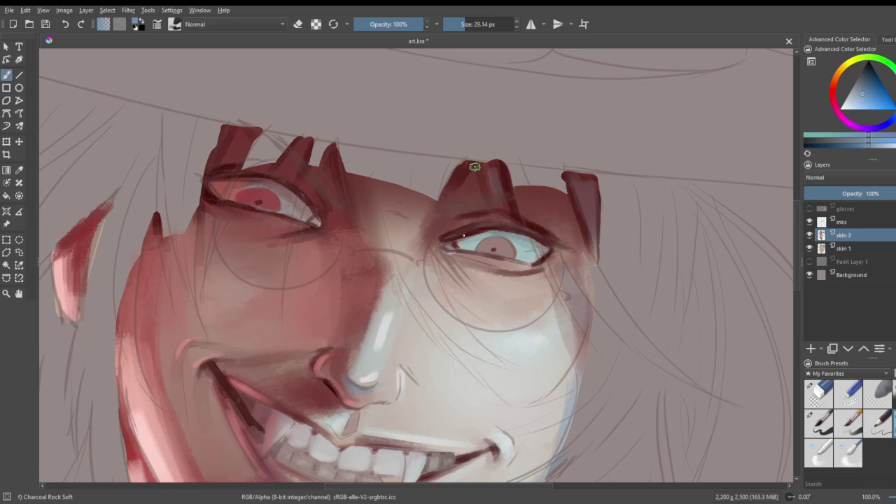
- Check the whole portrait and save the art.kra document
key(minus)
key(minus)
key(minus)
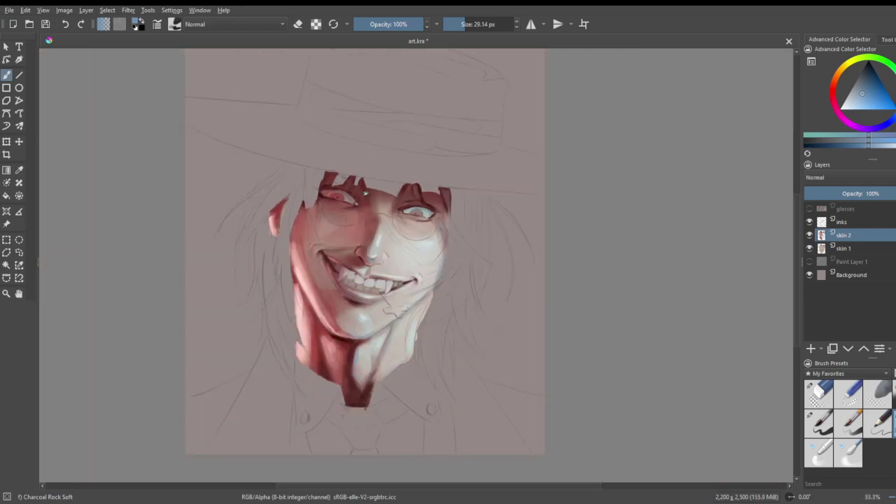
mouse_move(856, 192)
mouse_down()
mouse_move(842, 192)
mouse_move(895, 194)
mouse_up()
scroll(526, 217, down, 1)
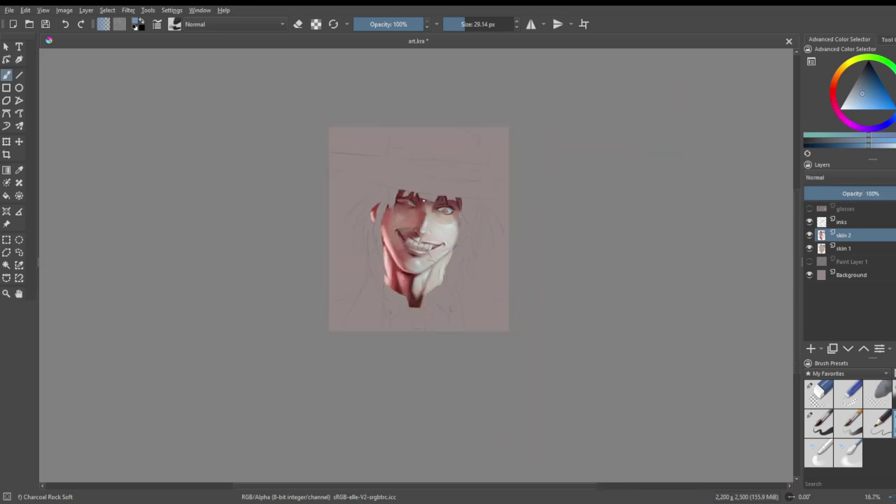
scroll(320, 185, up, 2)
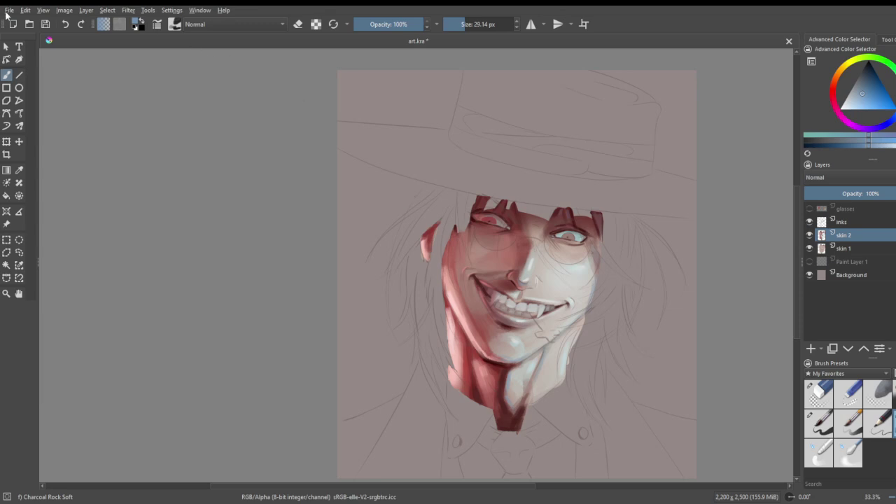
key(ctrl+s)
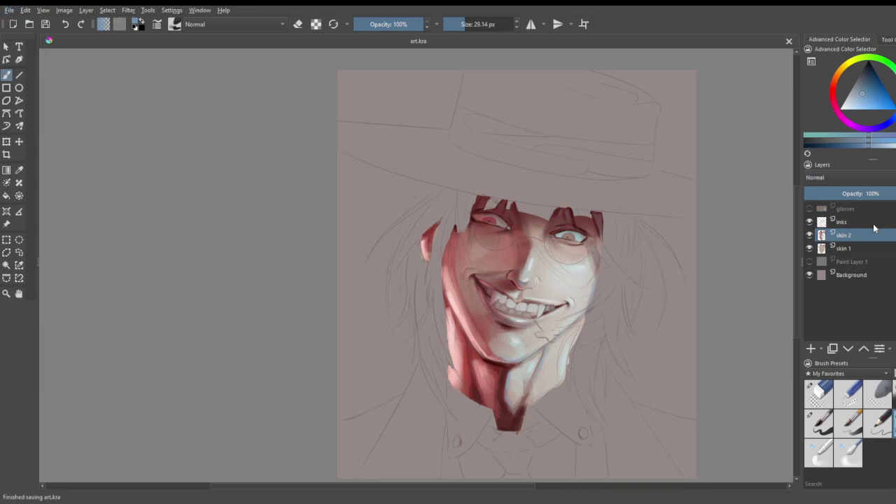
- Add a new paint layer above skin 2 and name it Hair 1
click(810, 349)
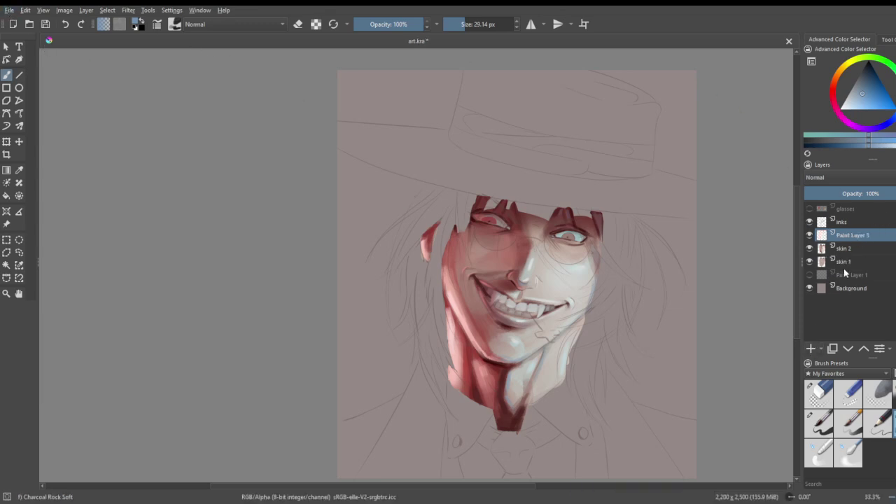
double_click(871, 235)
text(Hair)
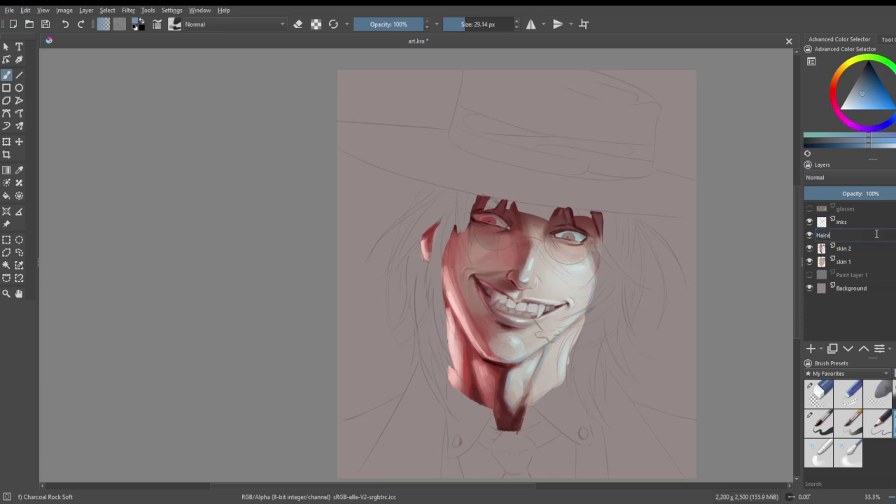
key(Return)
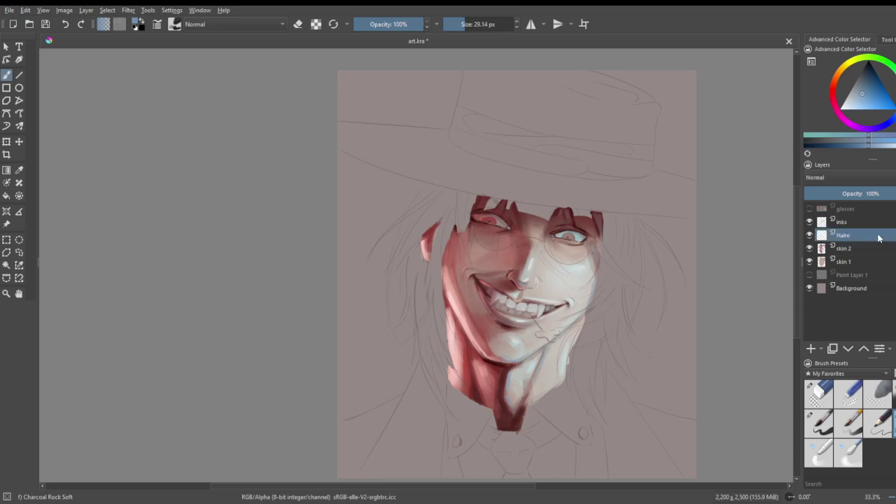
double_click(871, 240)
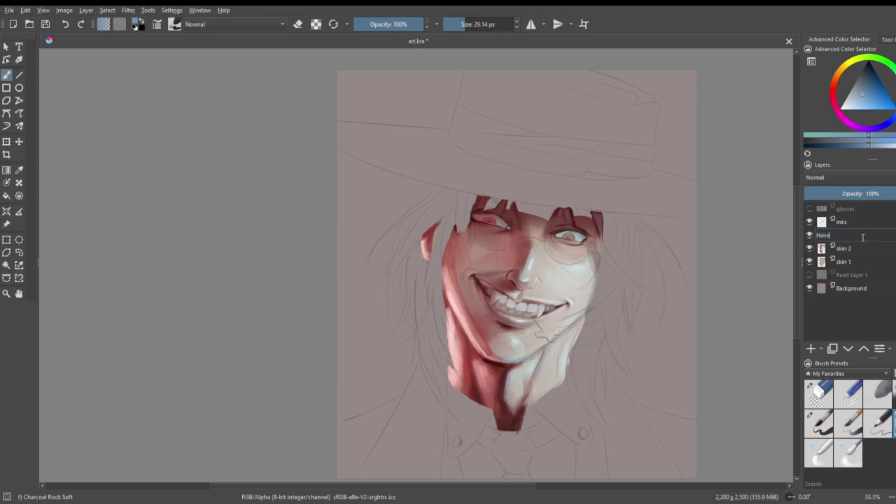
key(BackSpace)
key(Return)
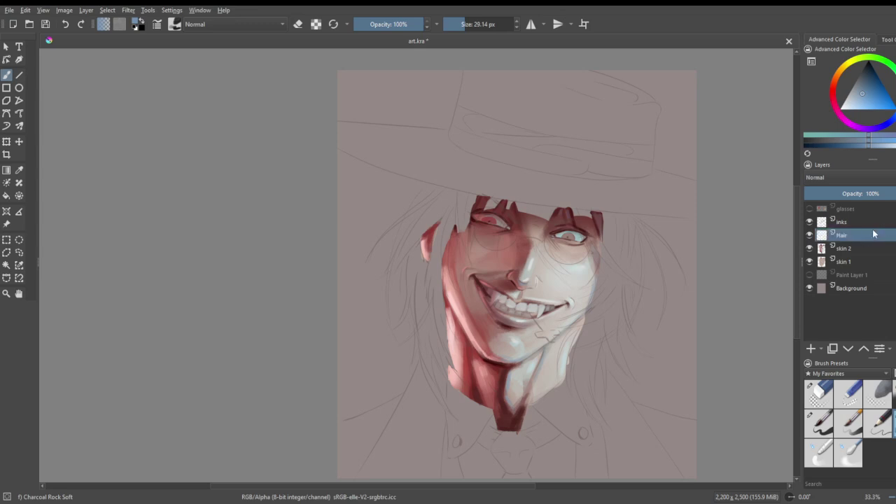
double_click(870, 236)
click(869, 235)
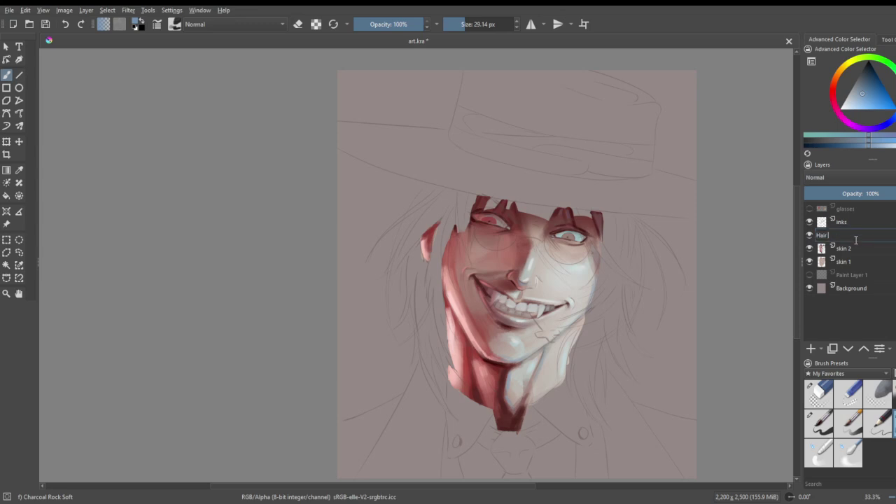
key(Return)
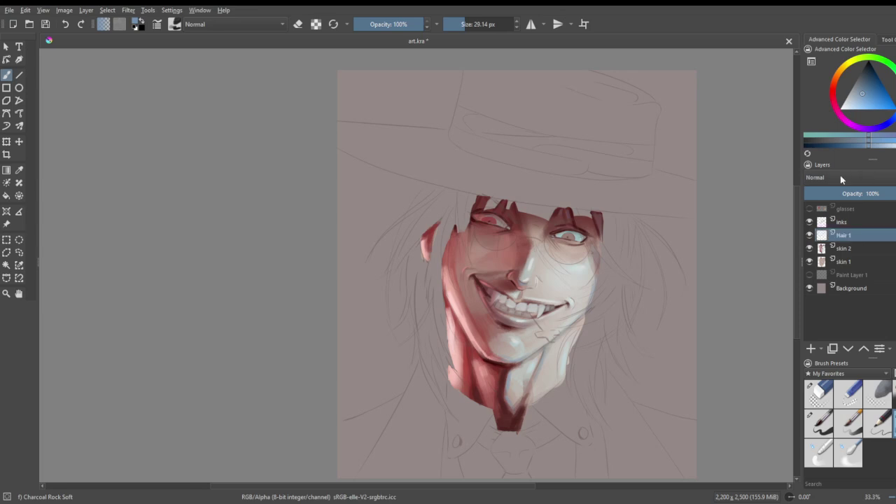
- Paint a short near-black red hair strand above the shaded eye using the Basic-5 Size brush at 23.58 px
drag(835, 93, 869, 73)
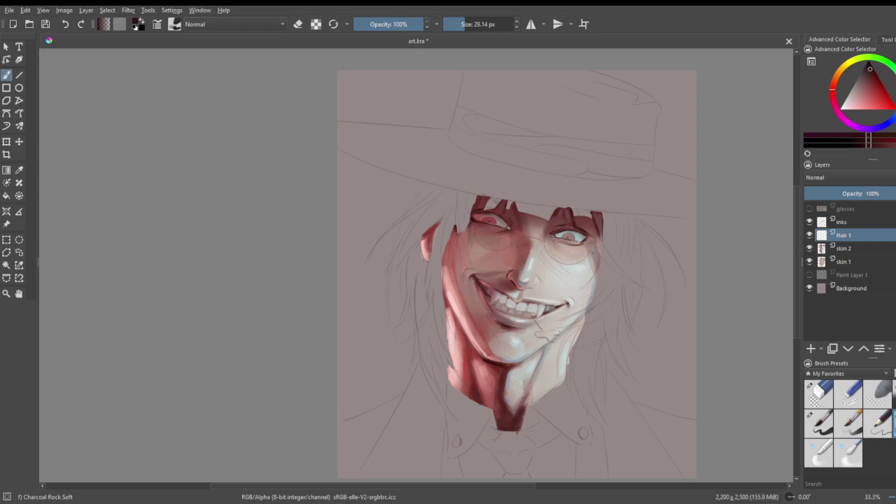
click(819, 423)
scroll(539, 200, up, 3)
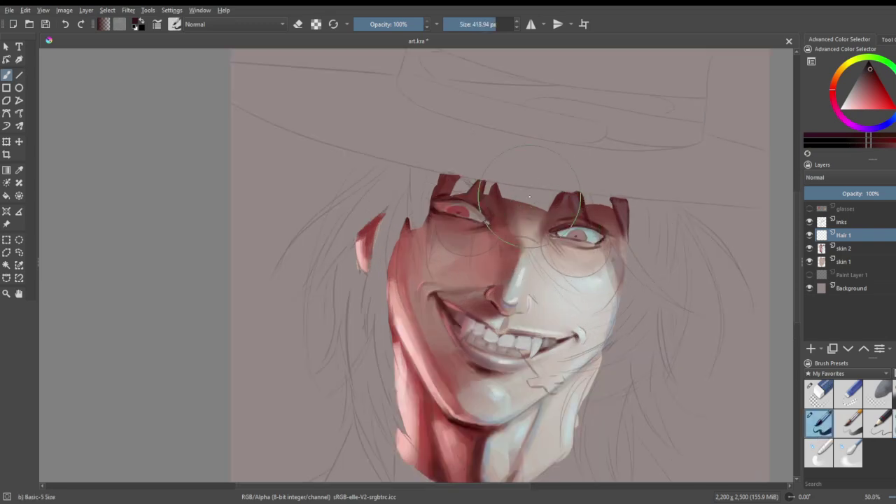
scroll(539, 172, up, 1)
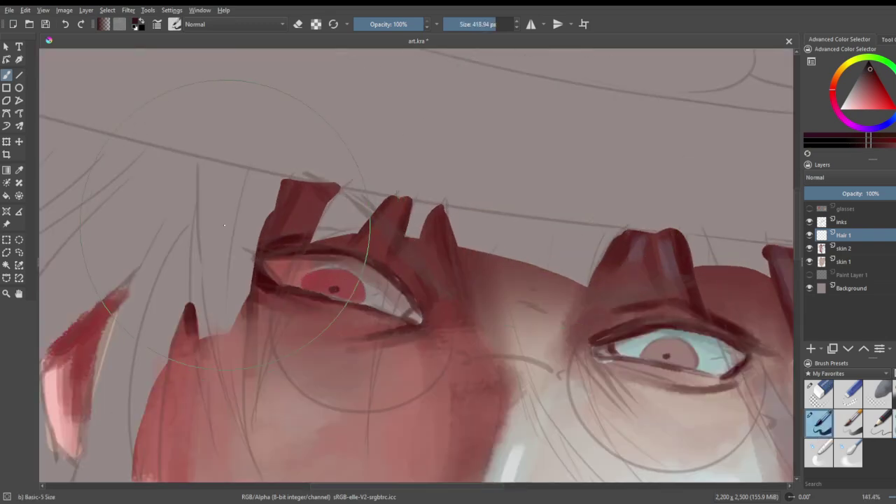
drag(476, 23, 462, 24)
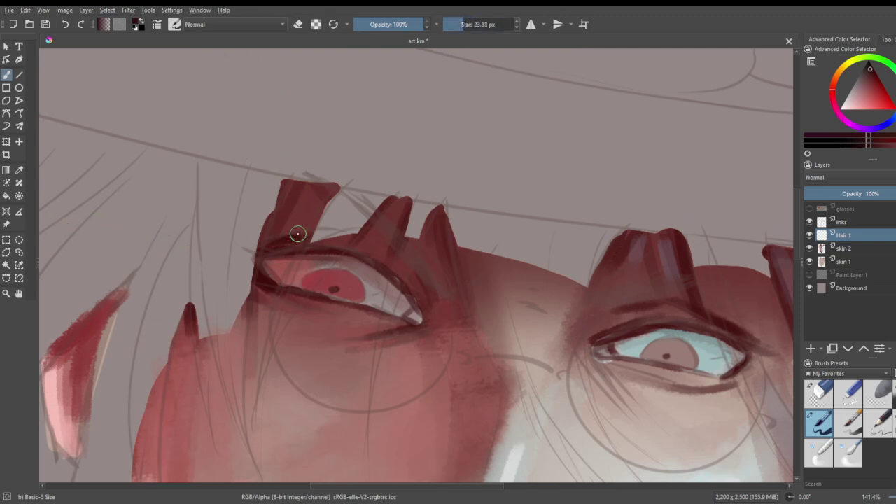
drag(348, 200, 319, 242)
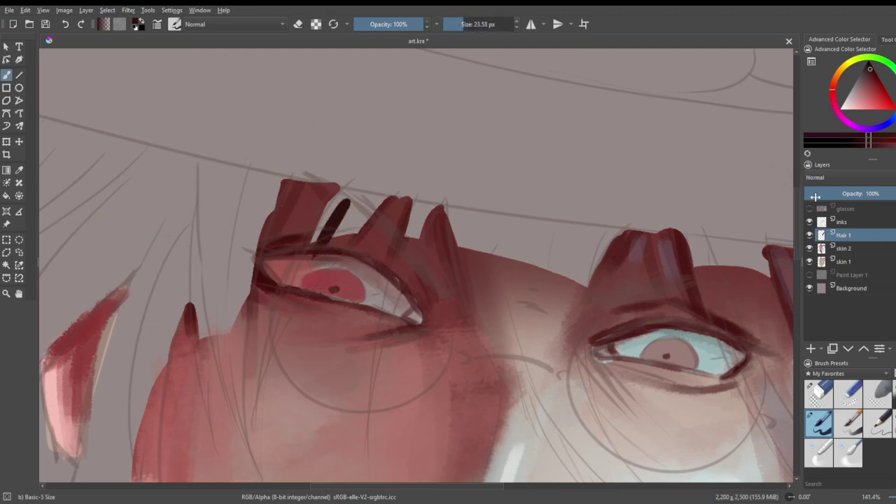
- Move the Hair 1 layer above inks and paint a broad dark strand from the hat brim across the shaded eye
drag(850, 235, 836, 221)
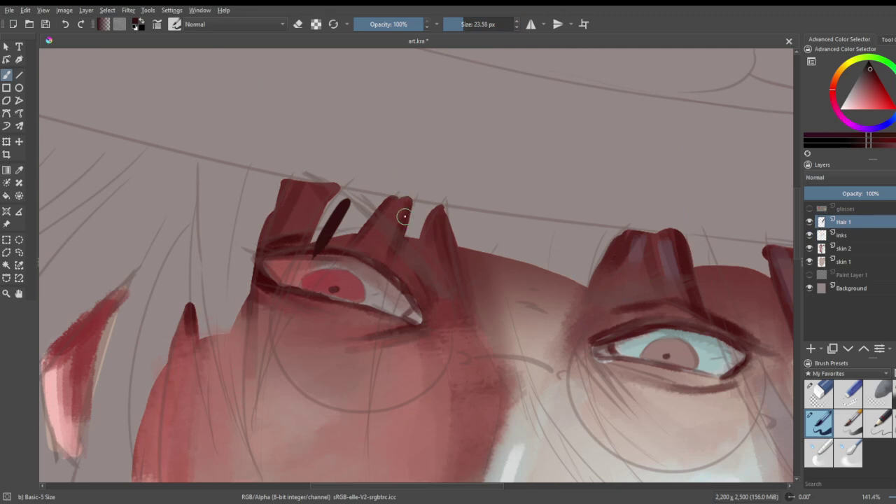
drag(366, 214, 306, 297)
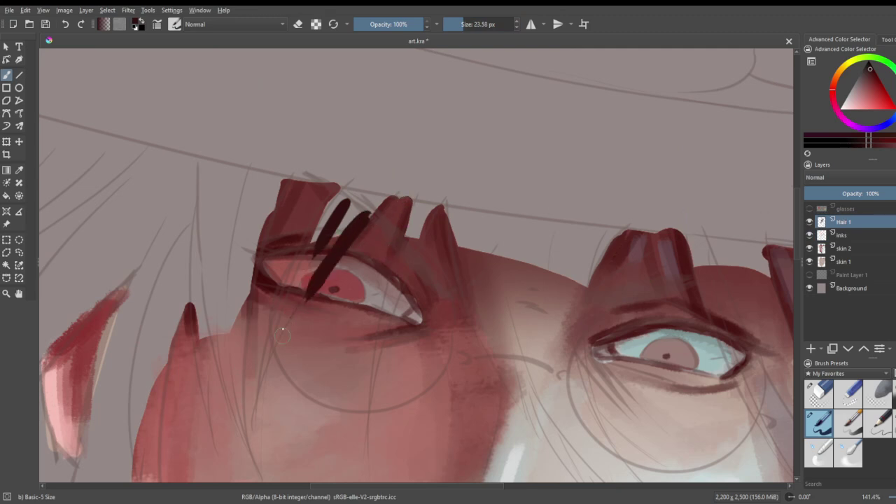
drag(366, 212, 263, 362)
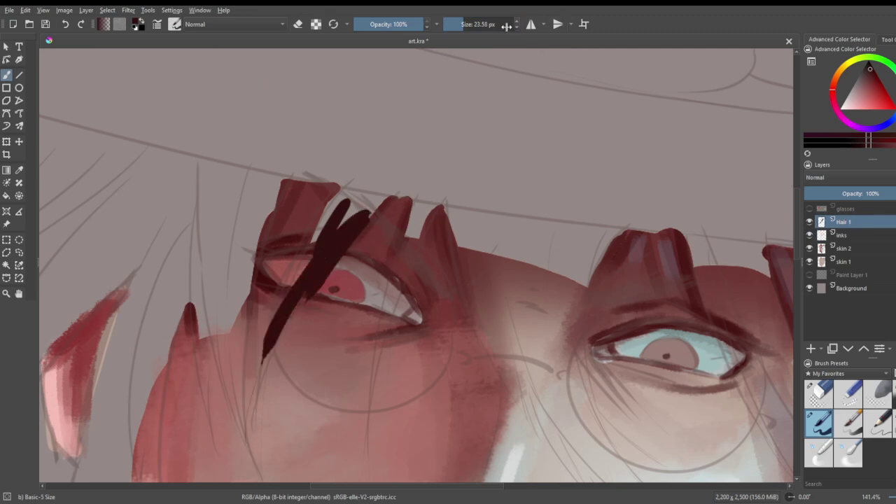
key(ctrl+z)
mouse_move(379, 203)
mouse_down()
mouse_move(368, 216)
mouse_move(342, 194)
mouse_move(384, 195)
mouse_move(324, 215)
mouse_move(288, 281)
mouse_up()
mouse_move(337, 214)
mouse_down()
mouse_move(288, 296)
mouse_move(336, 223)
mouse_move(308, 274)
mouse_move(359, 203)
mouse_up()
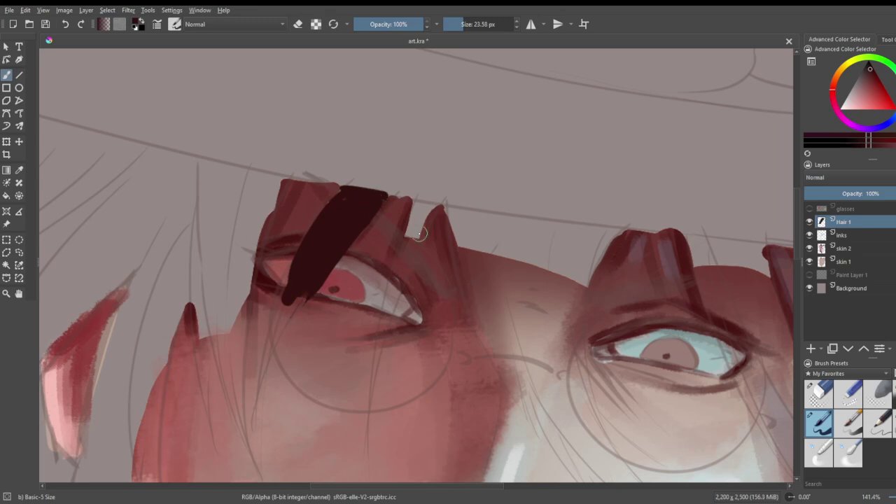
drag(417, 200, 383, 371)
key(ctrl+z)
mouse_move(418, 200)
mouse_down()
mouse_move(396, 272)
mouse_move(377, 440)
mouse_up()
scroll(473, 278, down, 2)
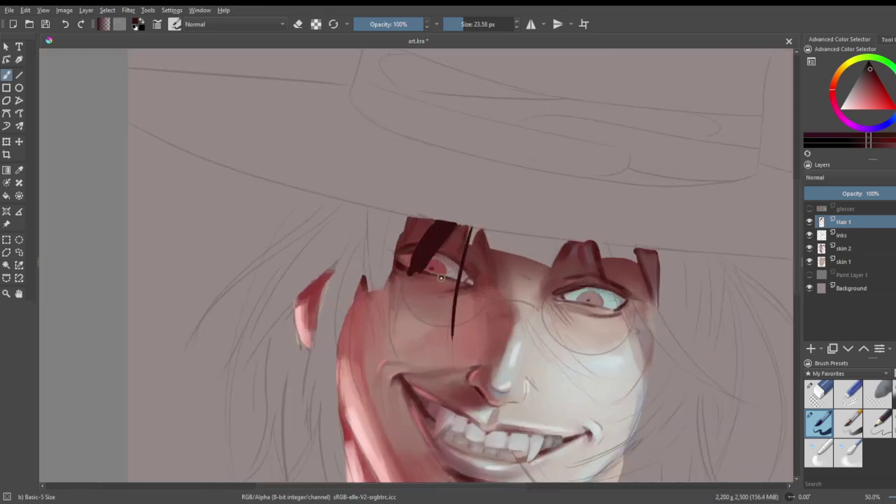
scroll(469, 277, up, 1)
key(ctrl+z)
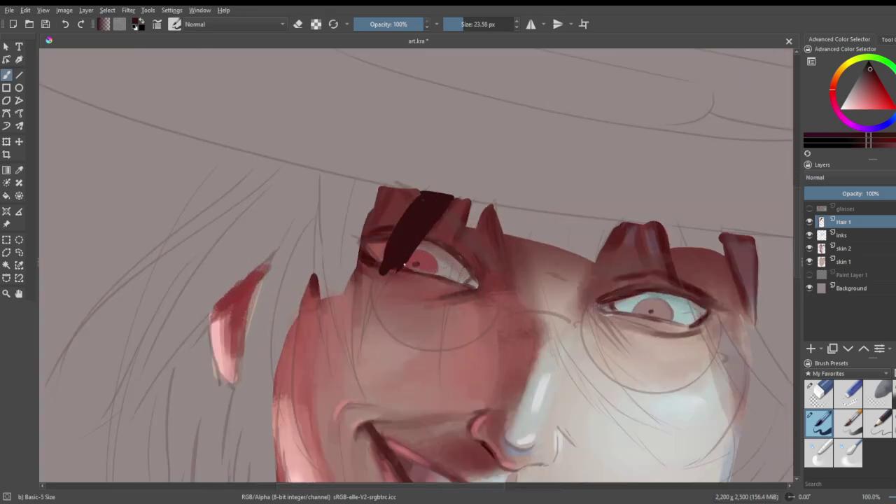
drag(472, 208, 381, 390)
key(ctrl+z)
- Paint two slender tapering dark strands from the hat brim across the shaded eye, beside the broad strand
mouse_move(472, 198)
mouse_down()
mouse_move(463, 241)
mouse_move(413, 334)
mouse_up()
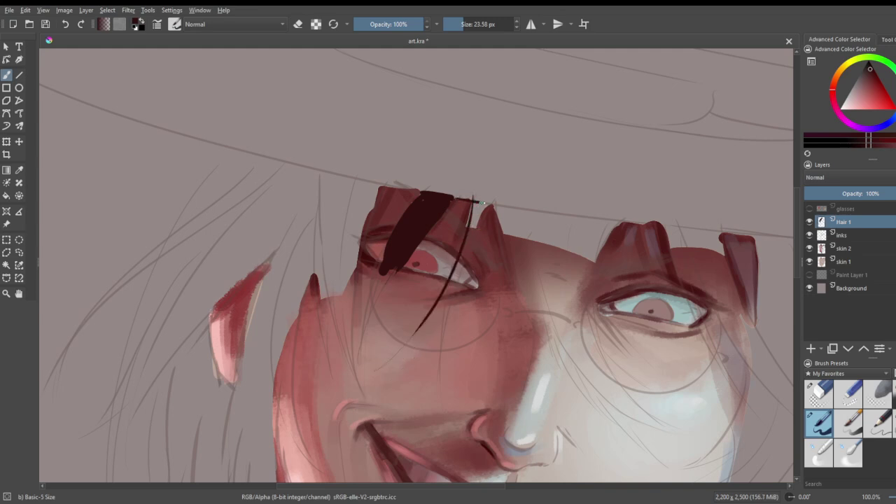
drag(481, 205, 464, 244)
drag(479, 205, 455, 266)
mouse_move(479, 203)
mouse_down()
mouse_move(448, 277)
mouse_move(473, 217)
mouse_move(457, 263)
mouse_move(417, 312)
mouse_up()
mouse_move(461, 241)
mouse_down()
mouse_move(411, 339)
mouse_move(389, 361)
mouse_up()
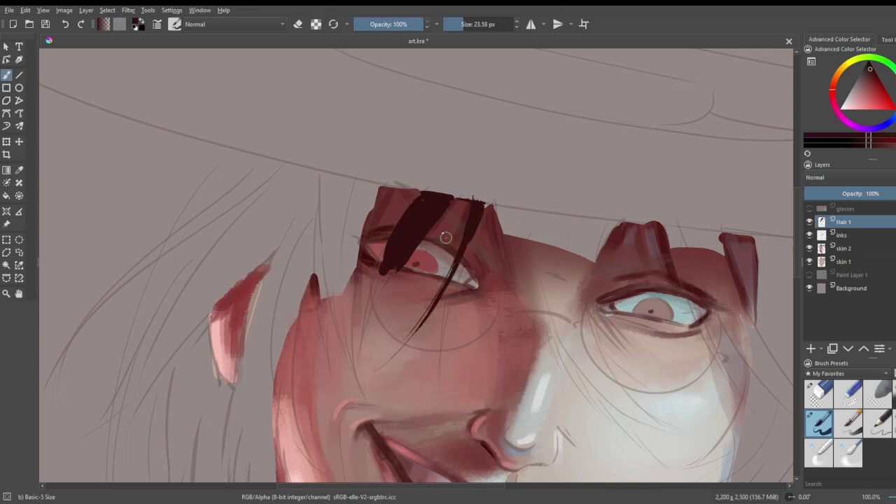
drag(438, 225, 386, 301)
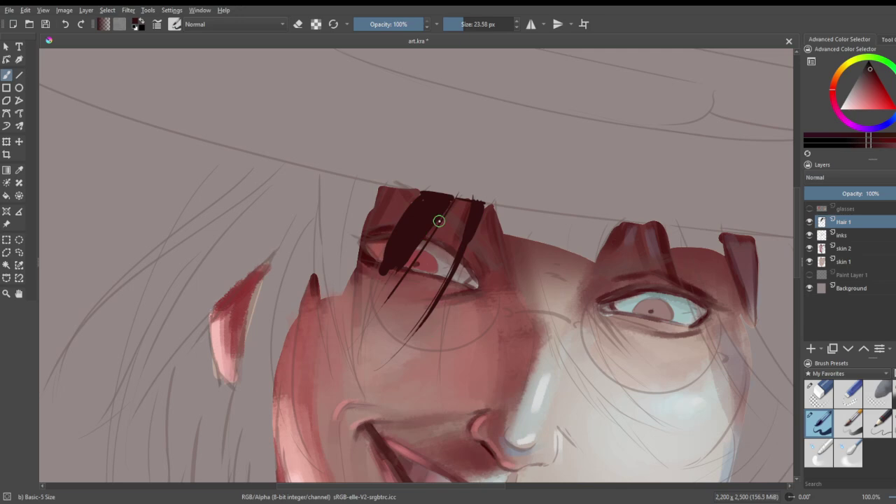
- Paint a hair-thin curved strand from the hat brim across the nose bridge and a dark line along the brim toward the lit eye
scroll(429, 227, down, 3)
scroll(462, 271, up, 4)
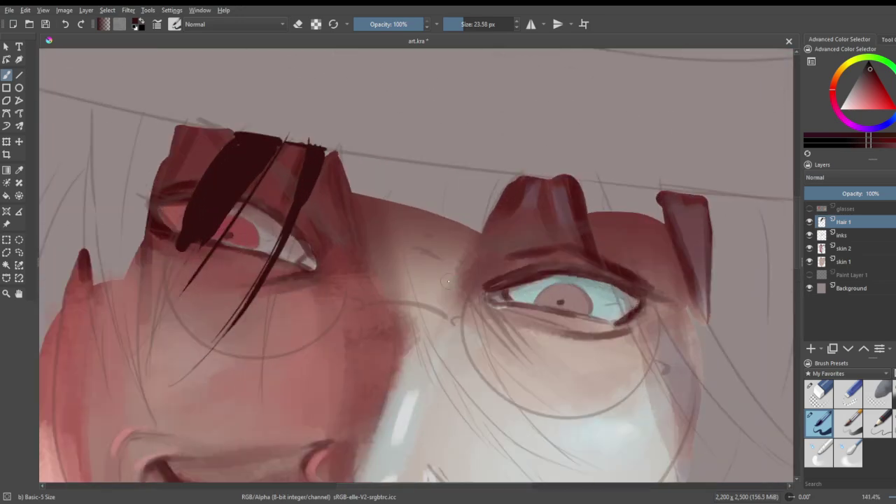
mouse_move(322, 153)
mouse_down()
mouse_move(339, 228)
mouse_move(454, 388)
mouse_up()
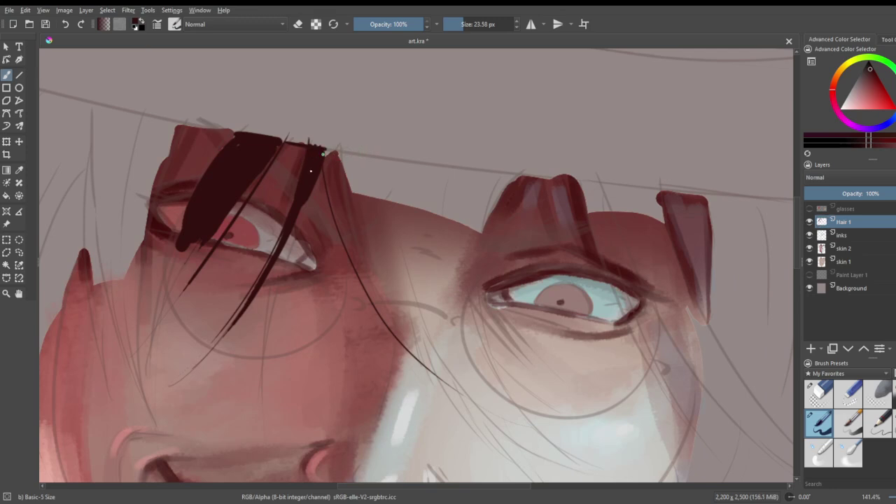
drag(327, 149, 512, 180)
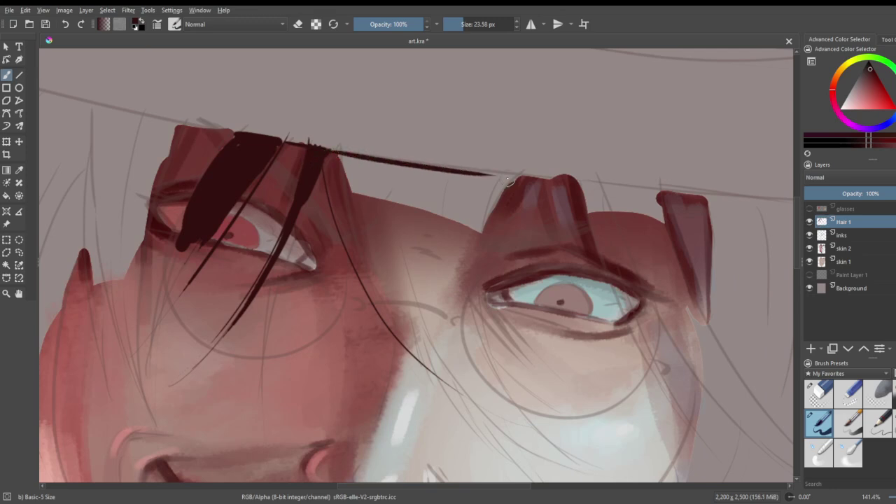
drag(376, 164, 518, 176)
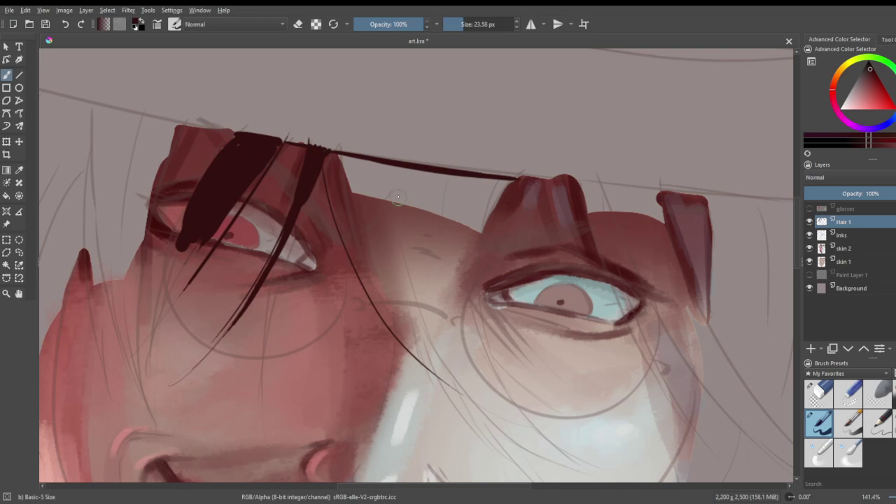
- Outline and fill a broad dark lock tapering from the hat brim between the eyes down over the nose bridge
drag(342, 151, 465, 392)
key(ctrl+z)
drag(338, 153, 470, 420)
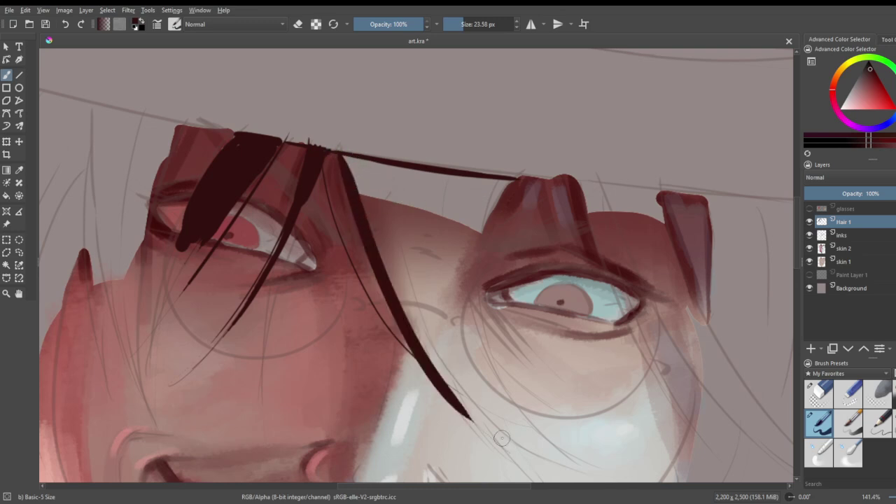
drag(385, 164, 482, 424)
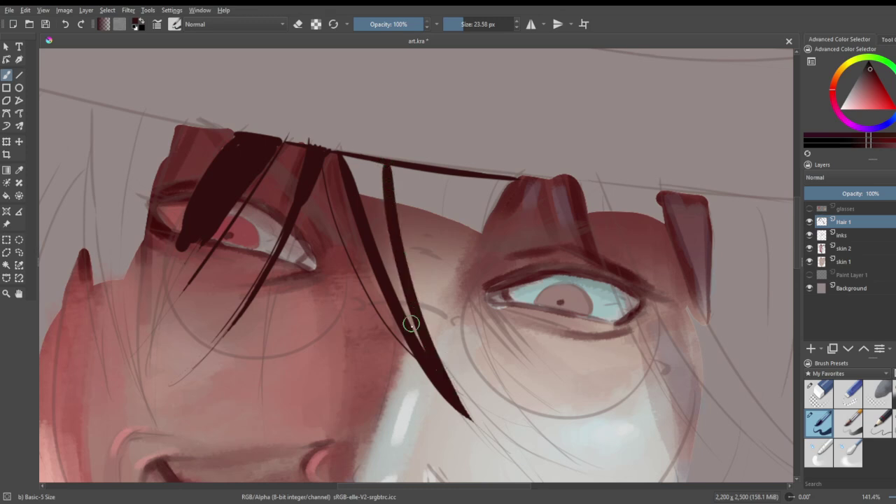
mouse_move(422, 352)
mouse_down()
mouse_move(357, 206)
mouse_move(396, 322)
mouse_move(386, 230)
mouse_up()
key(ctrl+z)
mouse_move(423, 346)
mouse_down()
mouse_move(373, 206)
mouse_move(375, 226)
mouse_move(379, 186)
mouse_move(383, 217)
mouse_move(378, 168)
mouse_move(348, 160)
mouse_move(353, 178)
mouse_move(364, 170)
mouse_move(356, 163)
mouse_move(382, 174)
mouse_up()
- Add slender dark strands across the shaded eye and along the shaded side of the central lock
drag(313, 149, 232, 349)
drag(326, 155, 428, 338)
key(ctrl+z)
mouse_move(326, 153)
mouse_down()
mouse_move(365, 244)
mouse_move(376, 263)
mouse_up()
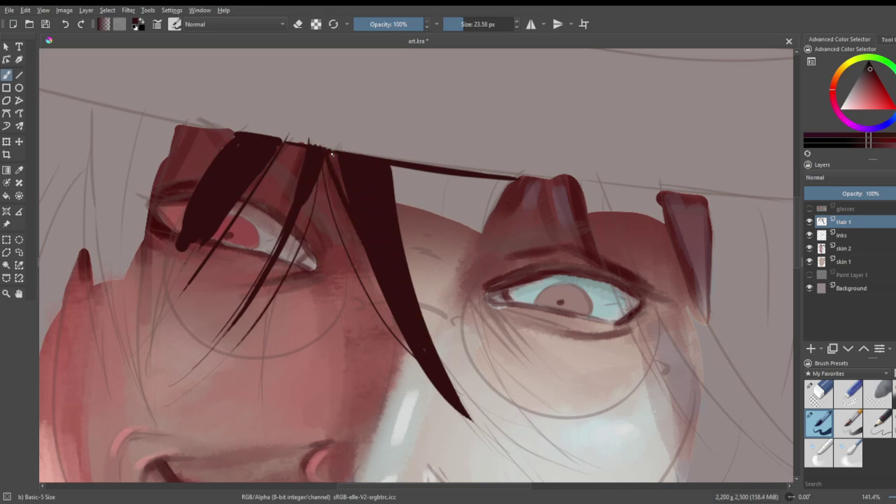
drag(322, 153, 414, 353)
drag(329, 175, 353, 234)
key(1)
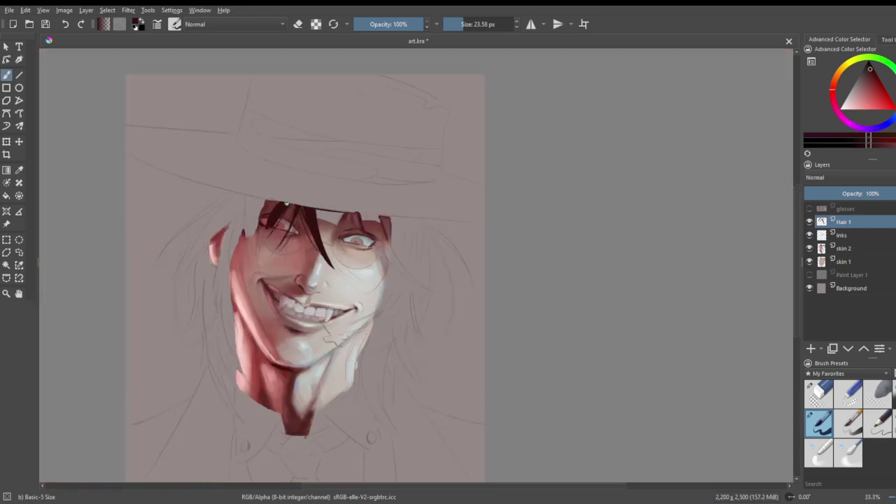
- Extend the tip of the central lock with fine tapering strands onto the lit cheek
scroll(315, 259, up, 3)
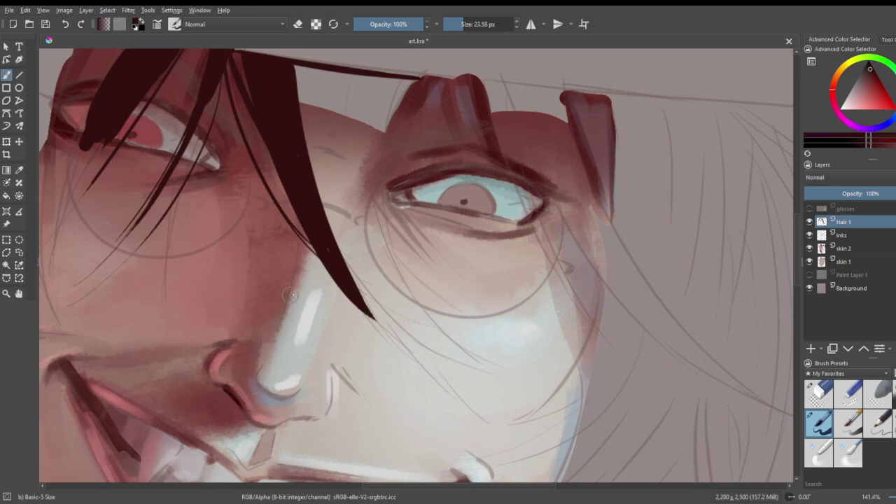
drag(337, 268, 463, 382)
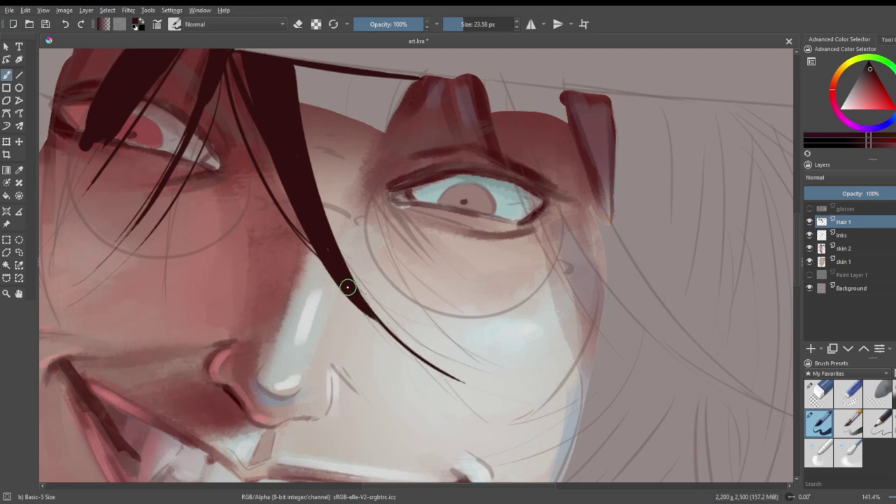
drag(364, 302, 455, 370)
- Widen the central lock toward the lit eye with a second pointed strand and fill the gap up to the hat brim
mouse_move(345, 74)
mouse_down()
mouse_move(338, 133)
mouse_move(459, 374)
mouse_up()
drag(294, 76, 422, 317)
key(ctrl+z)
drag(304, 148, 396, 305)
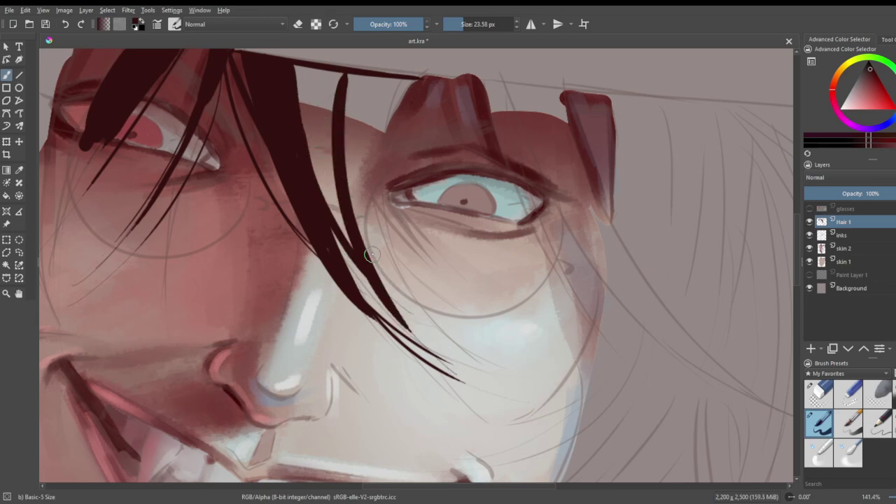
drag(369, 260, 317, 163)
key(ctrl+z)
mouse_move(360, 246)
mouse_down()
mouse_move(310, 175)
mouse_move(342, 205)
mouse_move(329, 114)
mouse_move(336, 80)
mouse_move(300, 66)
mouse_move(301, 145)
mouse_move(302, 81)
mouse_move(310, 147)
mouse_move(330, 74)
mouse_move(319, 90)
mouse_up()
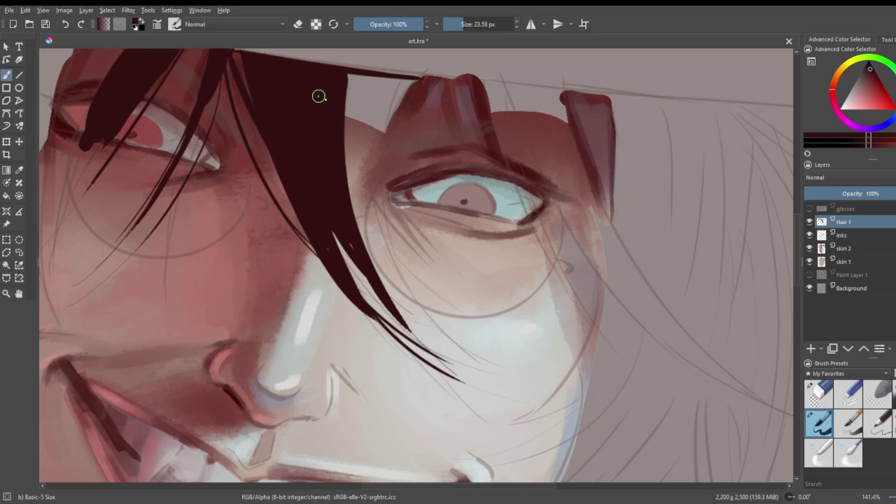
- Check the whole portrait and save art.kra
scroll(281, 180, down, 4)
scroll(253, 164, down, 2)
scroll(207, 144, up, 2)
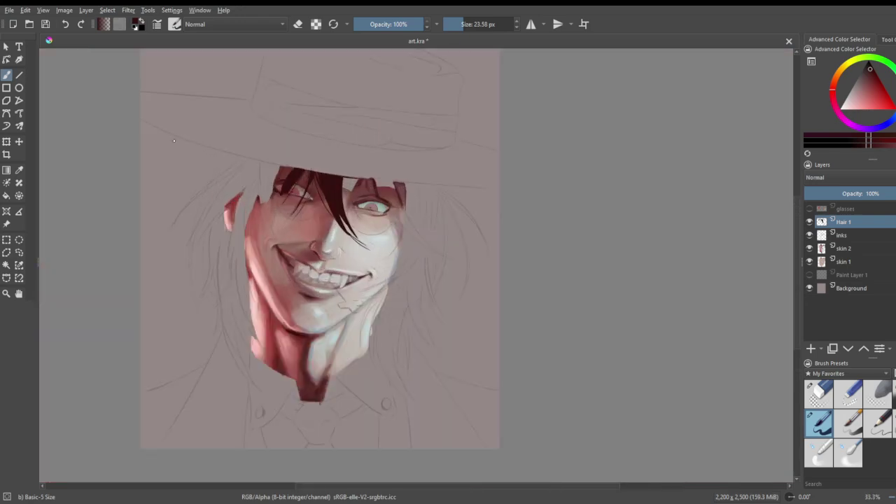
scroll(197, 137, up, 1)
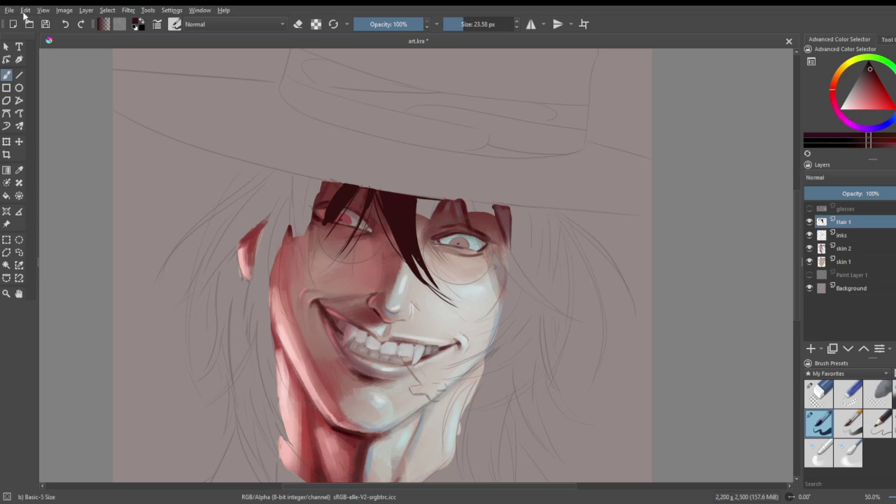
key(ctrl+s)
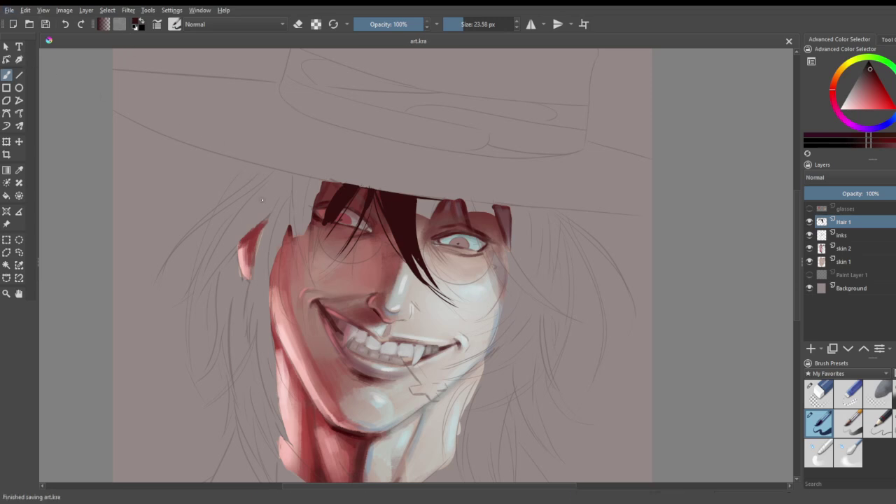
- Paint a slender dark strand from the hat brim over the outer corner of the shaded eye
scroll(264, 207, up, 3)
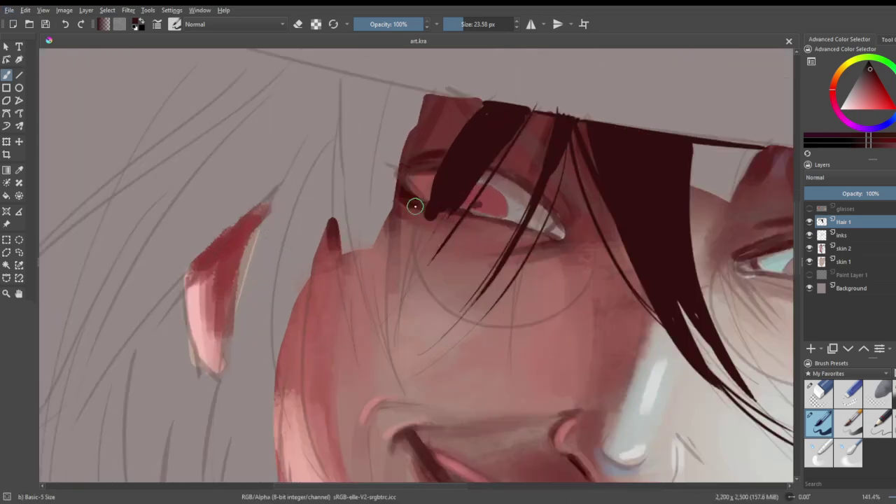
drag(484, 103, 420, 201)
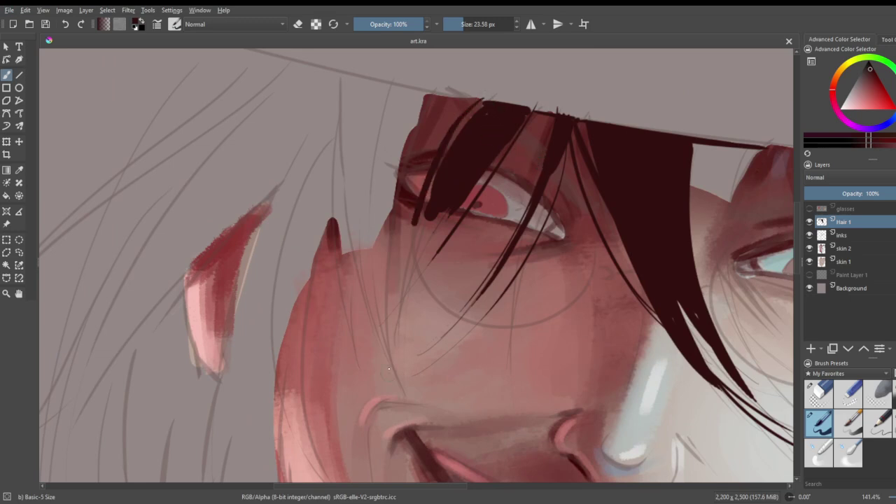
key(ctrl+z)
drag(458, 102, 403, 270)
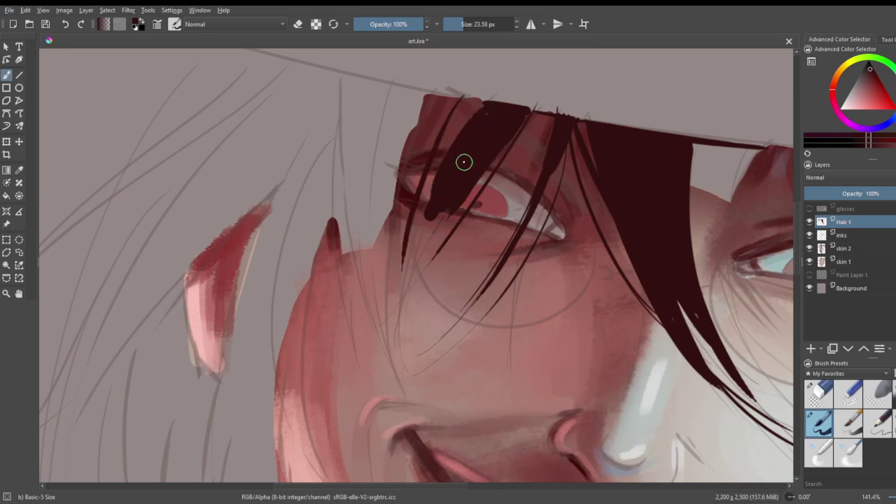
- Extend the broad strand over the shaded eye into a long tapering point on the cheek
drag(435, 189, 394, 332)
drag(426, 229, 398, 402)
key(ctrl+z)
mouse_move(445, 211)
mouse_down()
mouse_move(424, 243)
mouse_move(393, 399)
mouse_move(409, 248)
mouse_move(394, 298)
mouse_up()
key(ctrl+z)
drag(434, 213, 399, 279)
key(ctrl+z)
drag(445, 197, 397, 286)
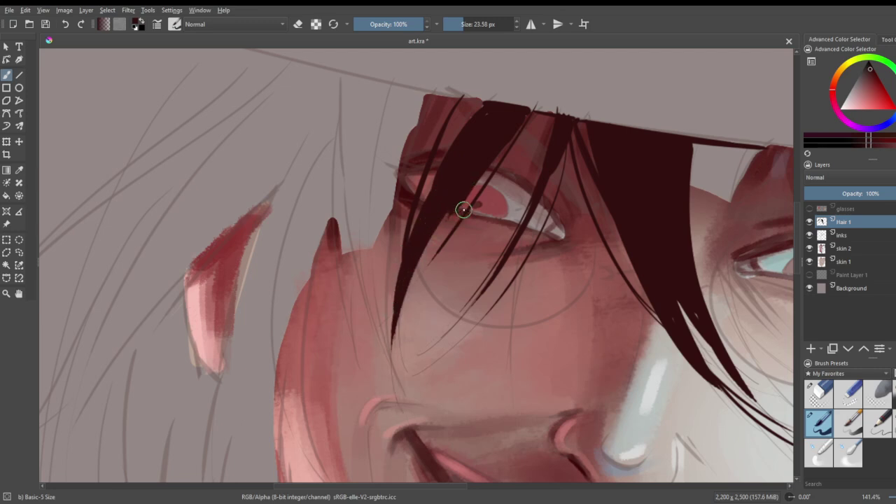
- Add fine strands to that lock's cheek tip and a long curved strand from the brim past the shaded eye's outer corner
drag(461, 198, 415, 369)
key(ctrl+z)
drag(445, 217, 398, 380)
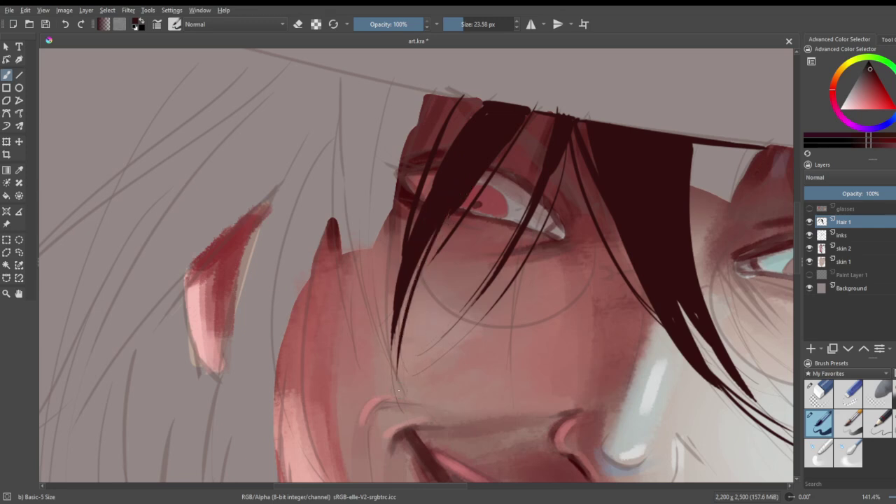
mouse_move(426, 211)
mouse_down()
mouse_move(413, 236)
mouse_move(399, 399)
mouse_up()
mouse_move(425, 94)
mouse_down()
mouse_move(385, 327)
mouse_move(393, 371)
mouse_up()
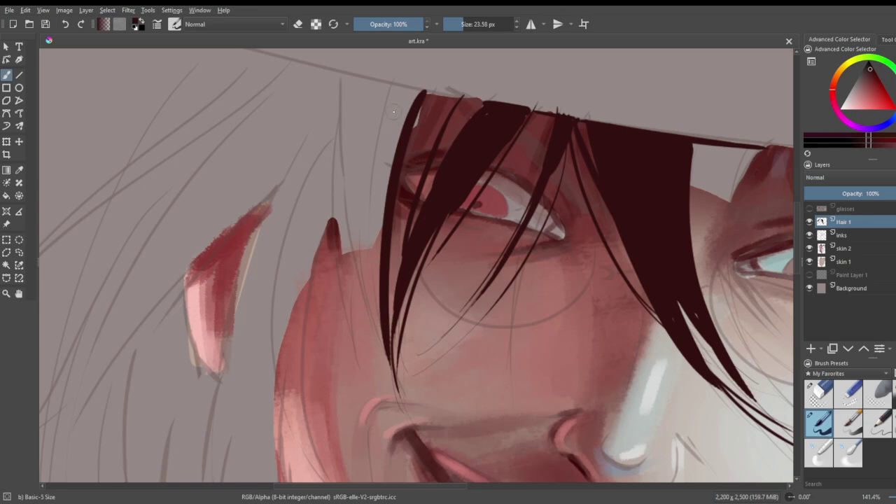
drag(412, 126, 393, 208)
- Paint and fill a wide pointed lock from the hat brim down over the temple beside the shaded eye
drag(341, 78, 388, 330)
key(ctrl+z)
mouse_move(343, 72)
mouse_down()
mouse_move(356, 237)
mouse_move(383, 330)
mouse_move(356, 160)
mouse_up()
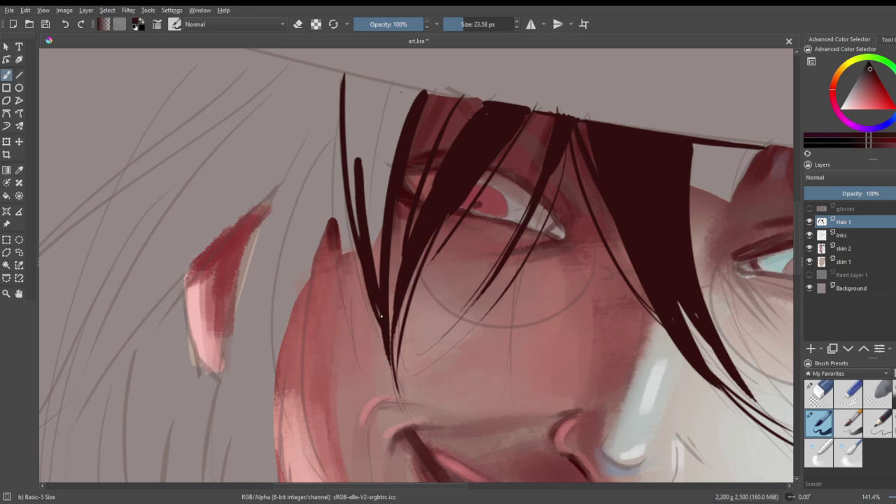
drag(382, 302, 372, 126)
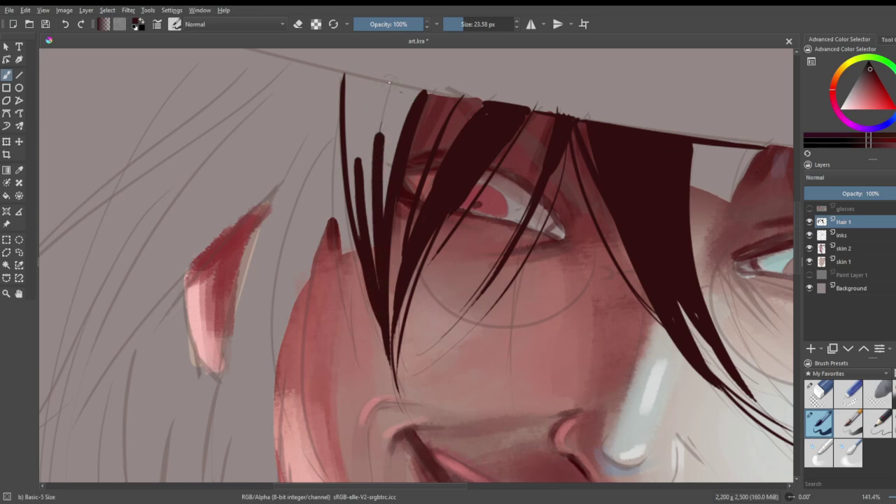
mouse_move(345, 74)
mouse_down()
mouse_move(426, 93)
mouse_move(393, 89)
mouse_move(377, 116)
mouse_move(376, 161)
mouse_move(385, 96)
mouse_move(382, 207)
mouse_move(393, 119)
mouse_move(399, 112)
mouse_move(390, 153)
mouse_move(410, 91)
mouse_move(349, 75)
mouse_move(347, 133)
mouse_move(363, 110)
mouse_move(355, 88)
mouse_move(354, 210)
mouse_move(362, 208)
mouse_move(379, 277)
mouse_move(358, 171)
mouse_move(364, 243)
mouse_move(368, 99)
mouse_move(364, 160)
mouse_move(372, 93)
mouse_up()
- Check the hair against the whole portrait and save the document
scroll(370, 170, down, 5)
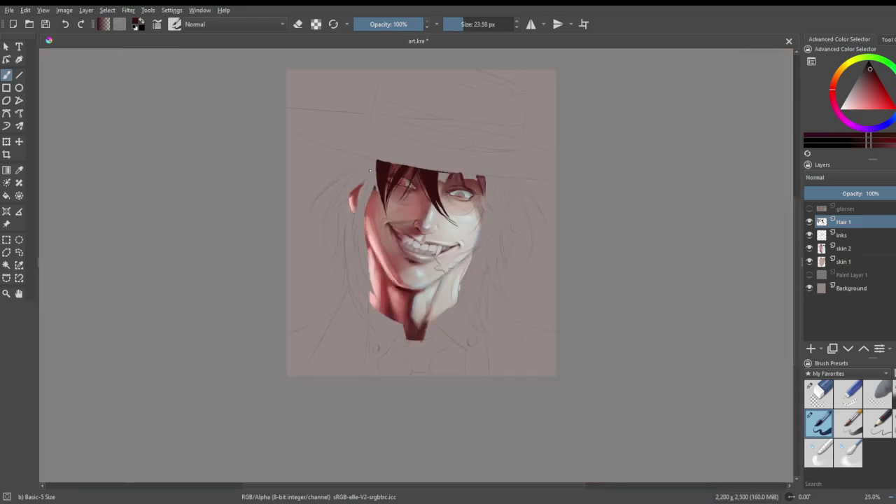
scroll(363, 163, up, 2)
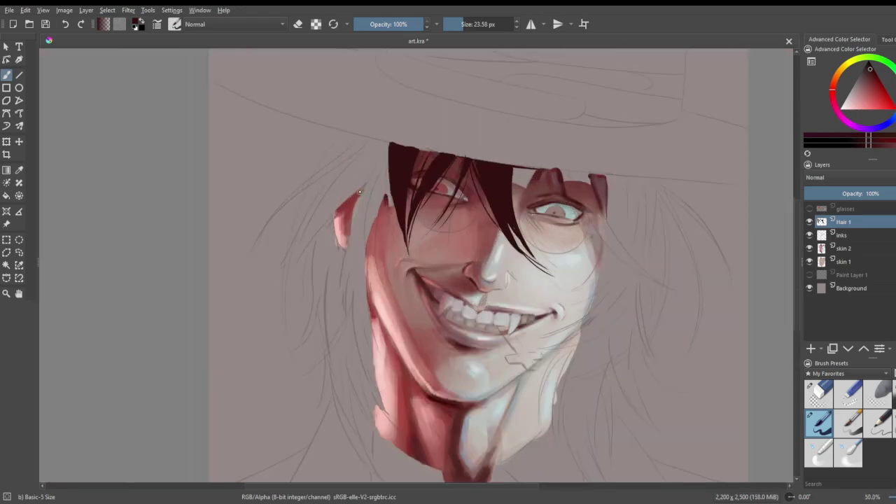
scroll(361, 192, down, 1)
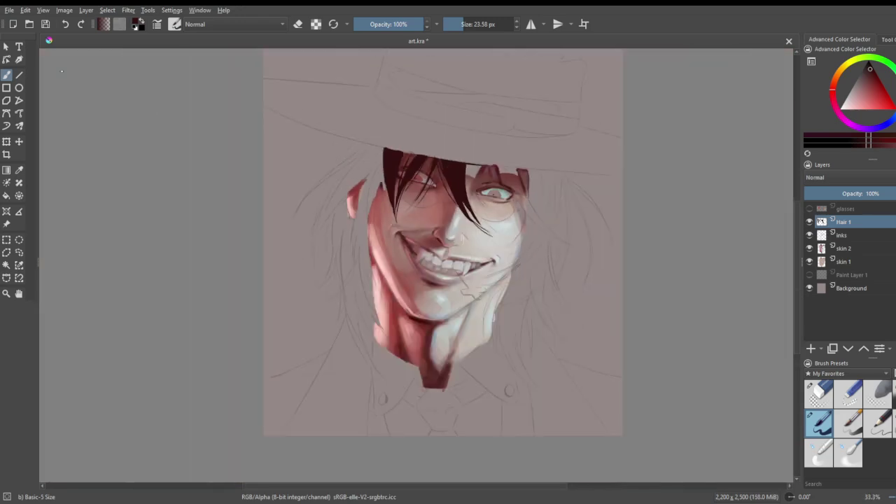
click(7, 11)
key(ctrl+s)
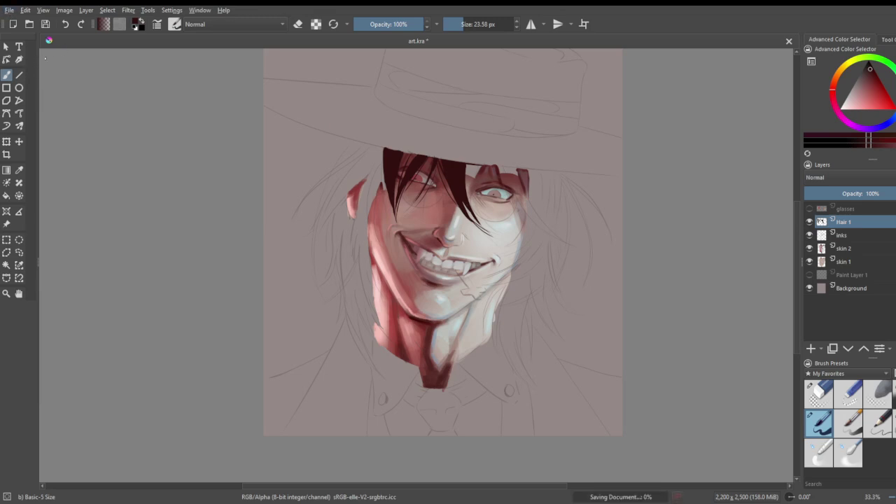
- Show the glasses layer and move the Hair 1 layer above it
click(808, 208)
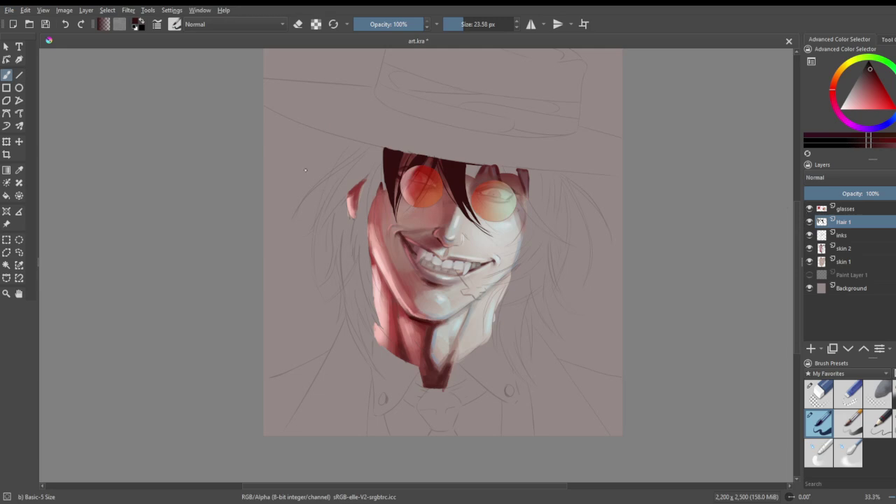
scroll(307, 173, up, 3)
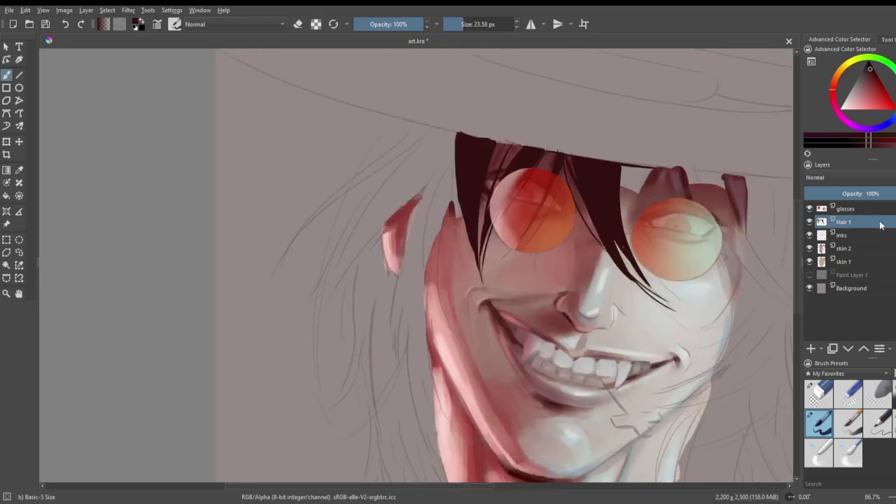
drag(880, 224, 880, 208)
scroll(495, 262, down, 2)
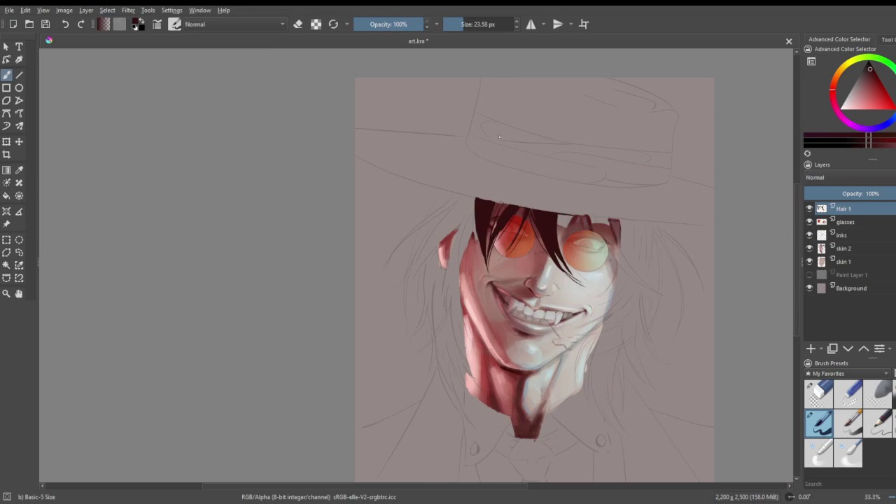
- Adjust the opacity of the glasses layer and check the lenses on the whole portrait
scroll(512, 324, up, 4)
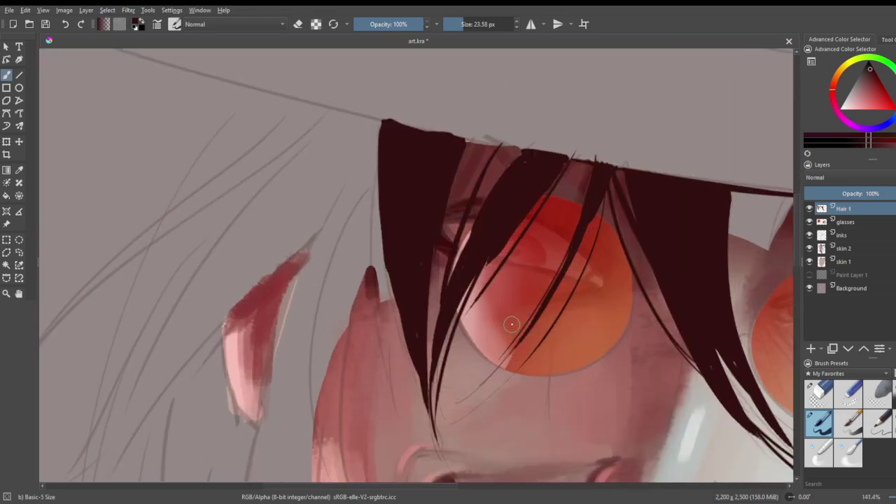
click(844, 222)
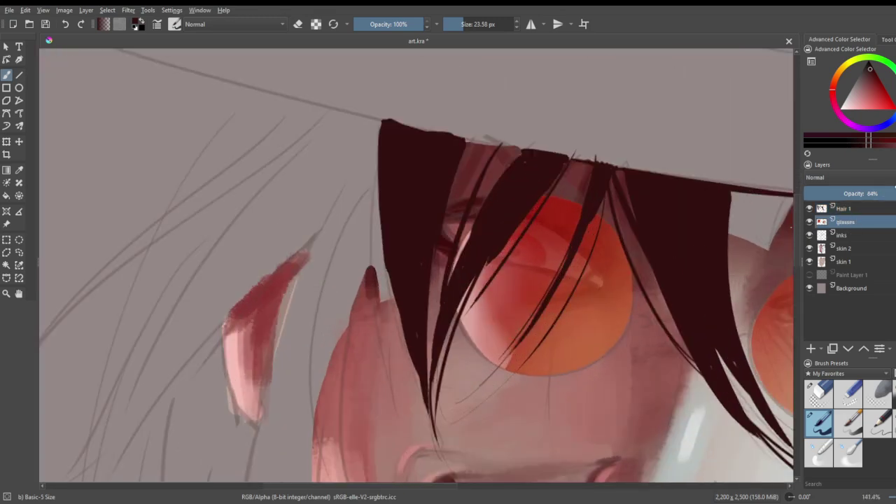
click(893, 191)
drag(883, 193, 869, 193)
scroll(740, 228, down, 5)
- Select the Hair 1 layer and paint a thin dark strand over the edge of the red lens
click(852, 210)
scroll(644, 266, up, 5)
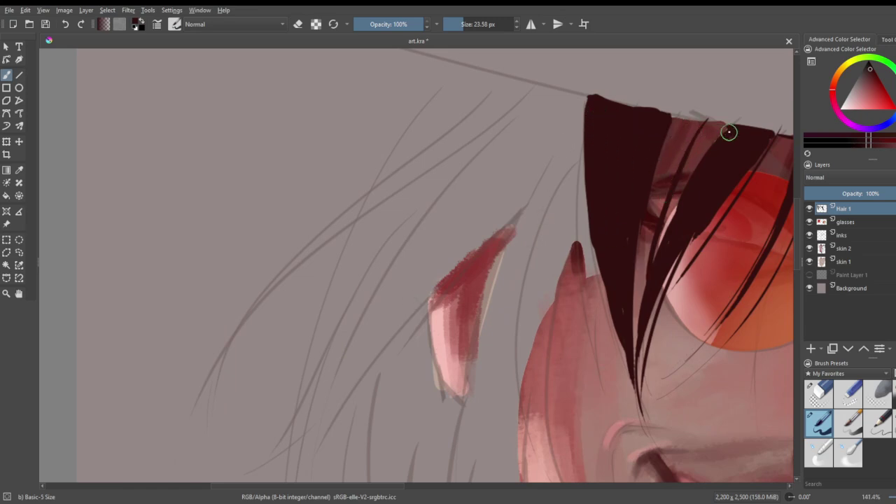
drag(760, 207, 661, 309)
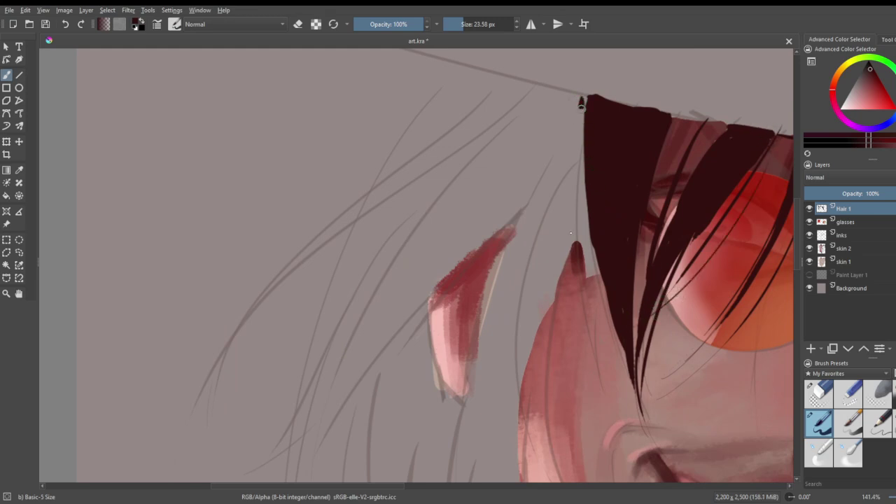
- Widen the temple lock outward from the hat brim with a curved strand tapering down onto the side of the face
drag(582, 100, 594, 372)
key(ctrl+z)
drag(583, 103, 594, 374)
drag(585, 129, 598, 364)
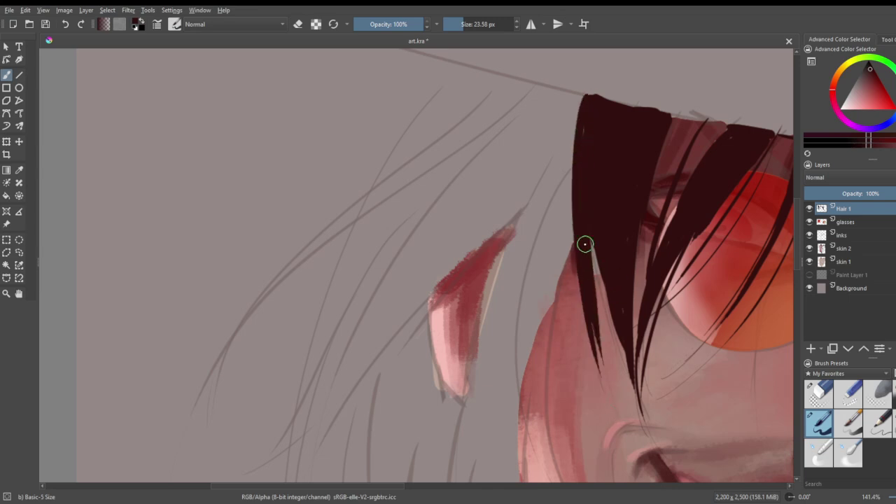
- Paint two tapering dark strands along the outer side of the temple lock, ending above the shaded mouth corner
drag(593, 224, 613, 389)
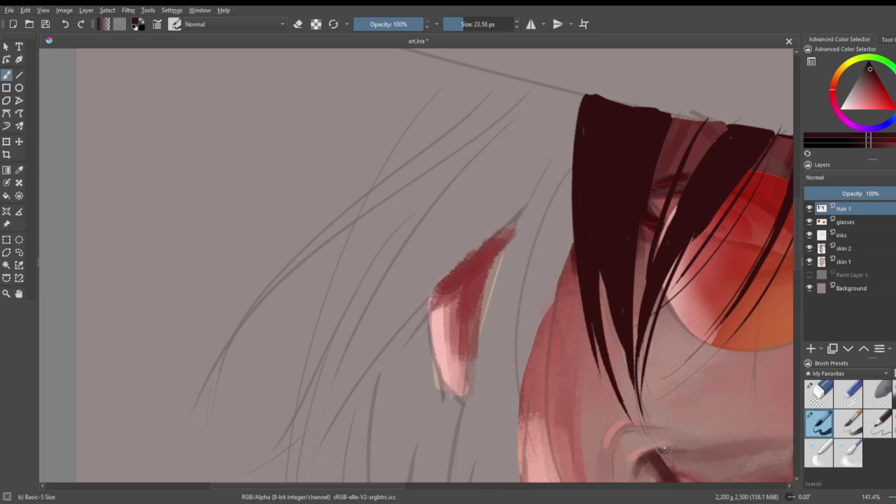
mouse_move(603, 259)
mouse_down()
mouse_move(613, 358)
mouse_move(645, 437)
mouse_up()
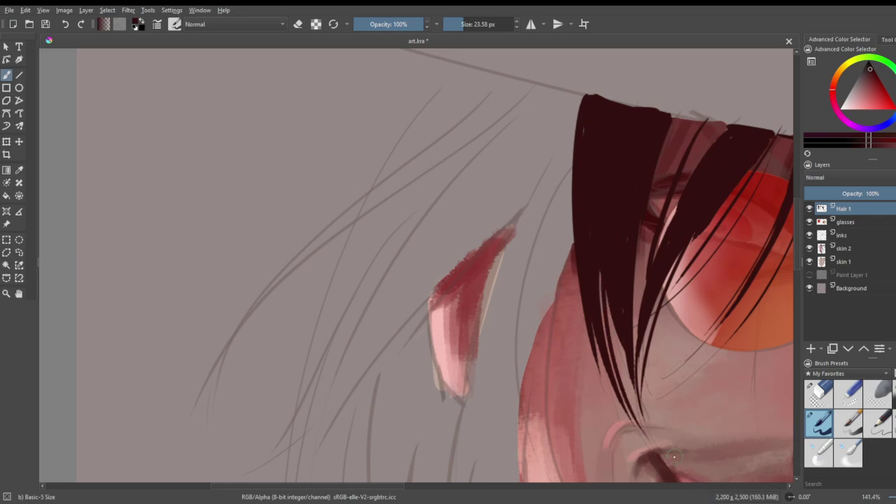
- Widen the central lock along the hat brim up to the inner edge of the pale lens, filling it with solid dark hair
scroll(601, 350, down, 5)
scroll(708, 356, up, 4)
scroll(659, 274, up, 1)
scroll(640, 222, down, 1)
scroll(641, 247, up, 1)
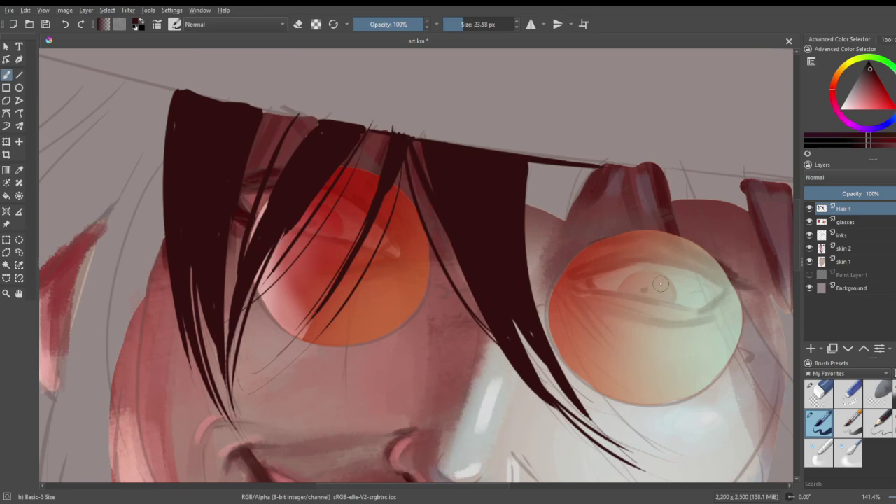
mouse_move(594, 168)
mouse_down()
mouse_move(580, 182)
mouse_move(542, 327)
mouse_up()
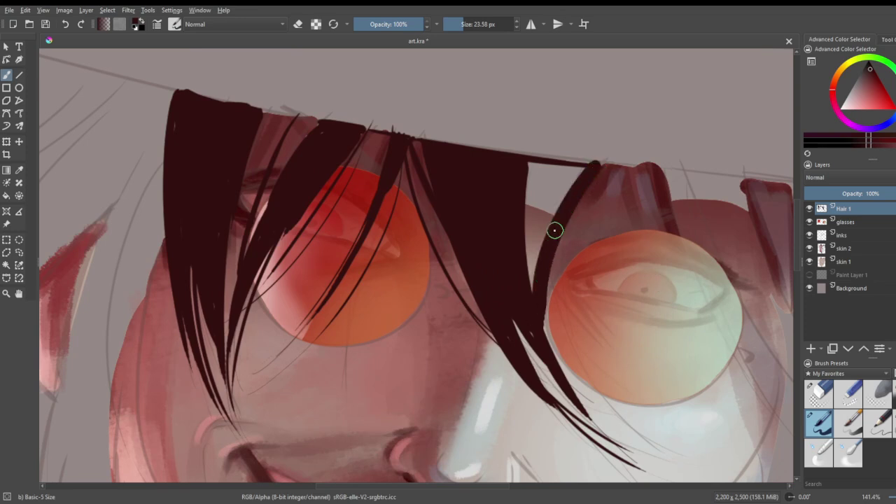
key(ctrl+z)
mouse_move(594, 168)
mouse_down()
mouse_move(573, 203)
mouse_move(540, 348)
mouse_up()
mouse_move(527, 308)
mouse_down()
mouse_move(532, 210)
mouse_move(557, 224)
mouse_move(530, 206)
mouse_move(521, 169)
mouse_move(576, 170)
mouse_move(528, 179)
mouse_move(572, 184)
mouse_move(556, 381)
mouse_move(617, 438)
mouse_up()
- Paint thin pointed strands from the widened central lock over the inner rim of the pale lens onto the lit cheek
mouse_move(564, 263)
mouse_down()
mouse_move(563, 309)
mouse_move(652, 463)
mouse_up()
key(ctrl+z)
drag(564, 249, 650, 456)
drag(555, 324, 629, 444)
key(ctrl+z)
mouse_move(555, 272)
mouse_down()
mouse_move(546, 293)
mouse_move(627, 445)
mouse_up()
key(ctrl+z)
mouse_move(560, 253)
mouse_down()
mouse_move(567, 345)
mouse_move(654, 440)
mouse_up()
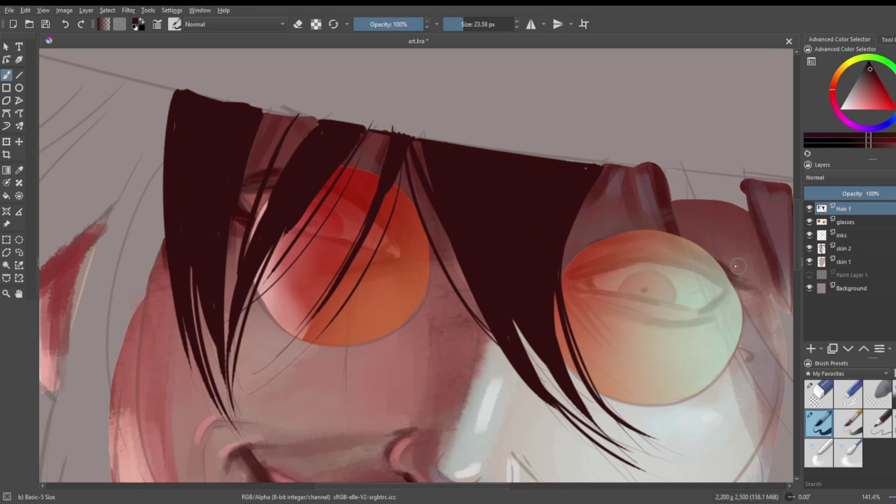
- Paint a separate curved strand from the hat brim down across the pale lens to the tips of the central lock
drag(613, 171, 573, 398)
key(ctrl+z)
mouse_move(614, 168)
mouse_down()
mouse_move(590, 256)
mouse_move(647, 442)
mouse_up()
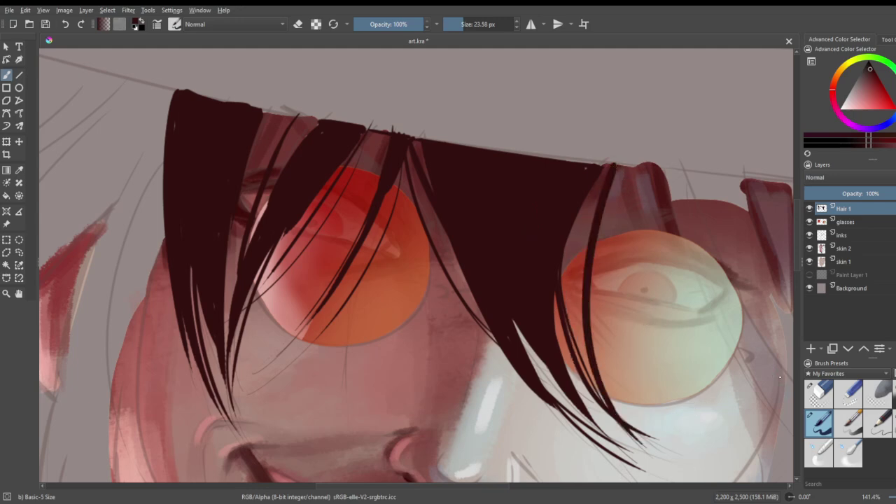
- Paint long diagonal strands from the hat brim across the pale lens toward the outer cheek, with thinner hairs between them
scroll(762, 371, down, 6)
scroll(693, 357, up, 5)
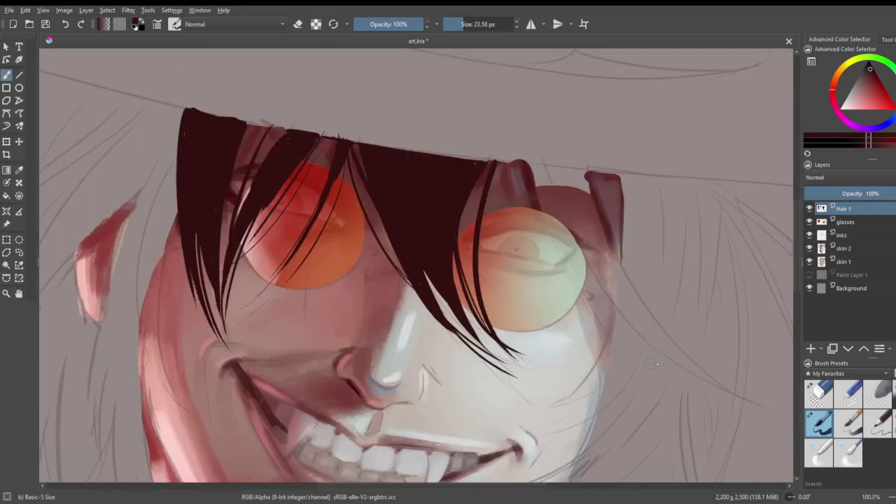
drag(501, 151, 591, 364)
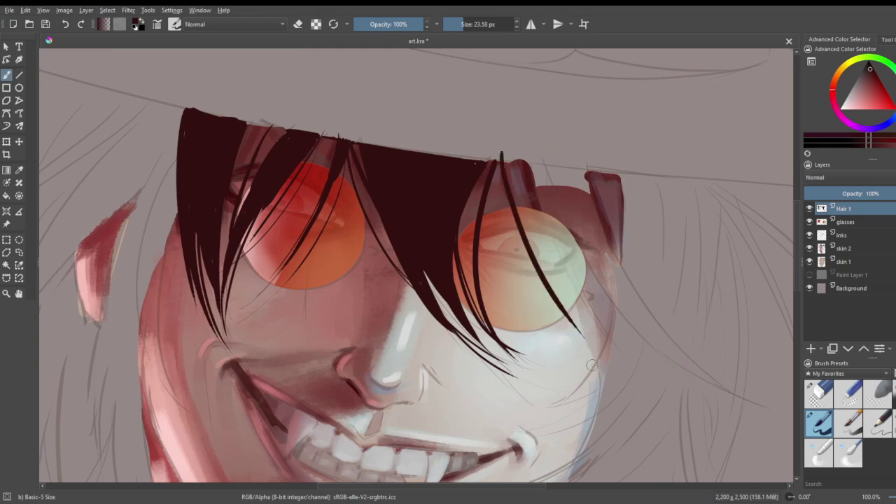
mouse_move(530, 175)
mouse_down()
mouse_move(542, 213)
mouse_move(619, 341)
mouse_up()
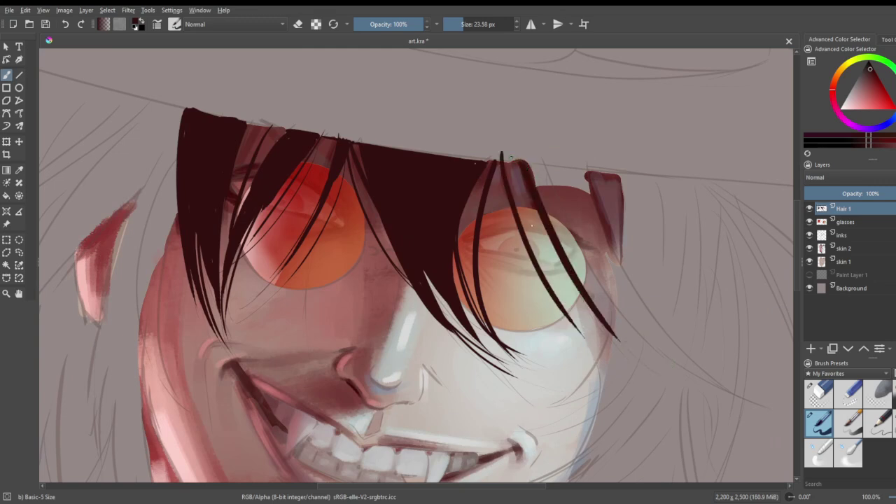
drag(511, 158, 594, 278)
drag(496, 166, 591, 350)
drag(494, 169, 523, 378)
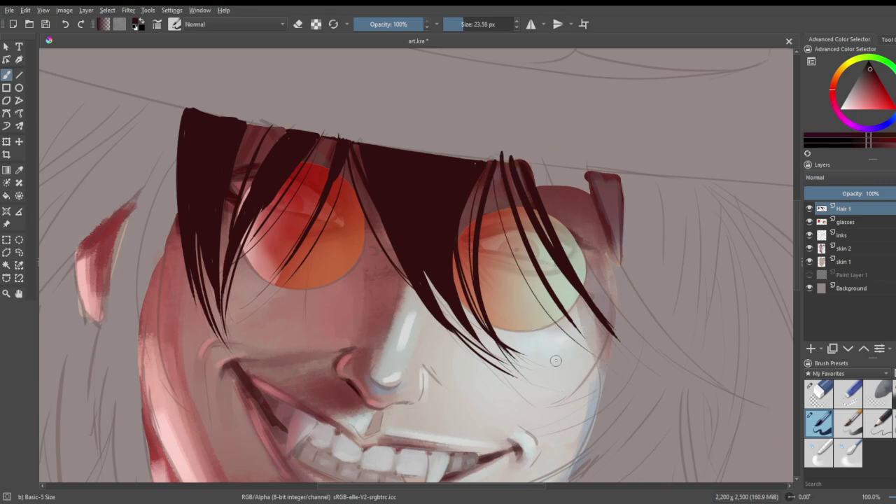
- Paint a fine stray hair from the central lock down the shaded cheek beside the nose
drag(382, 214, 340, 337)
key(ctrl+z)
drag(379, 213, 344, 338)
- Save the document art.kra
scroll(404, 308, down, 3)
scroll(393, 307, down, 1)
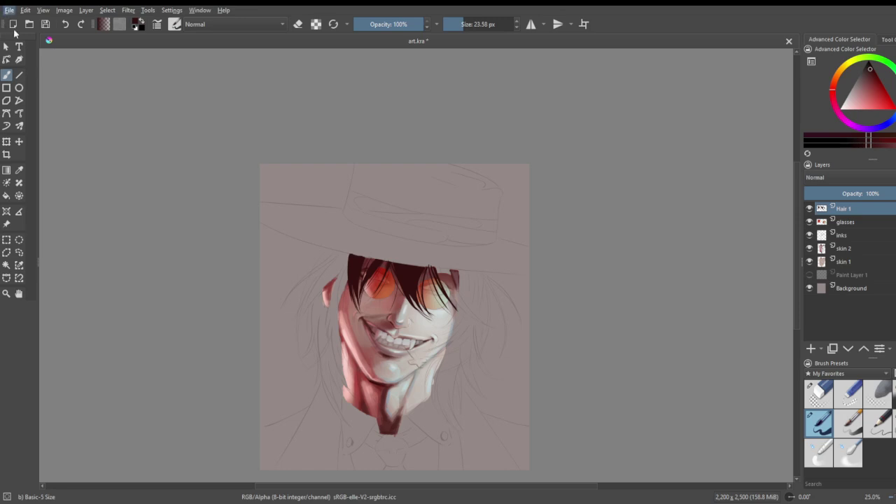
key(ctrl+s)
scroll(497, 176, down, 1)
scroll(448, 198, up, 1)
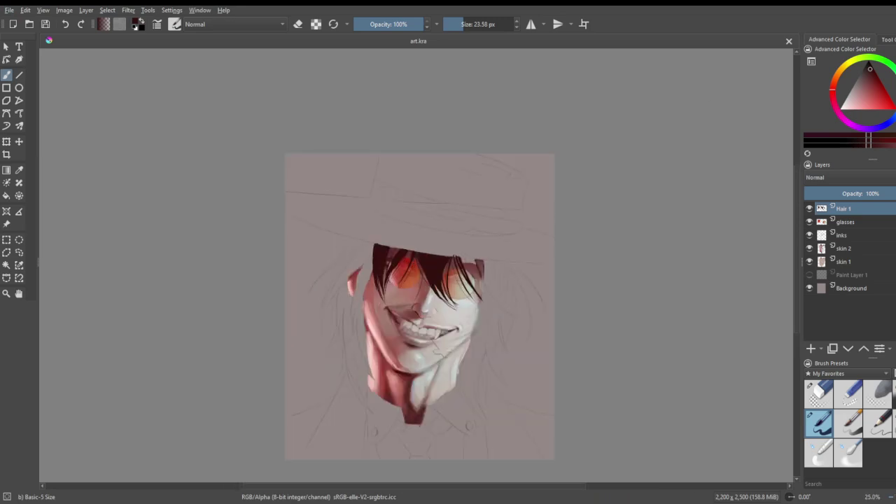
click(14, 13)
click(34, 53)
- Paint short strands from the brim over the outer upper rim of the pale lens and join their roots along the hat line
scroll(415, 343, up, 4)
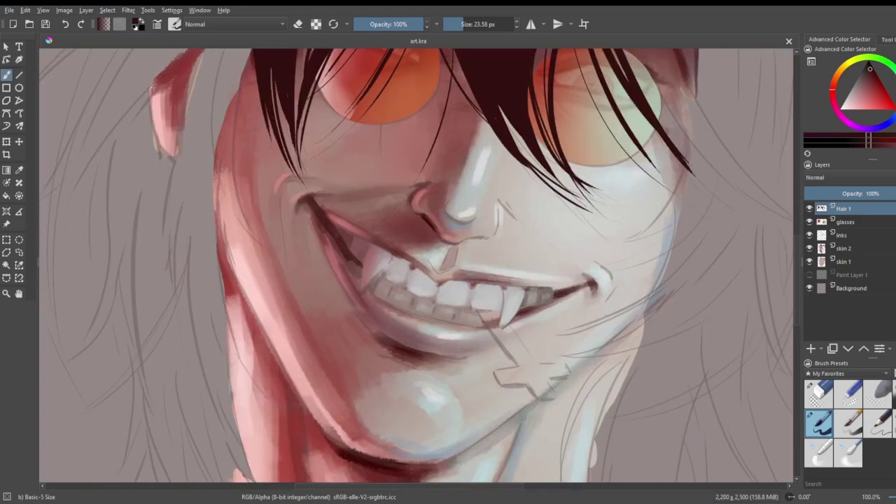
scroll(560, 318, down, 2)
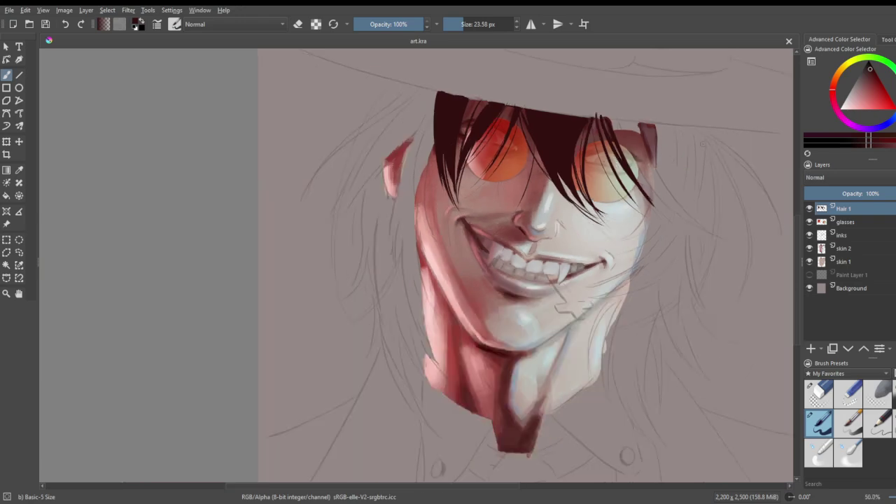
scroll(721, 131, up, 3)
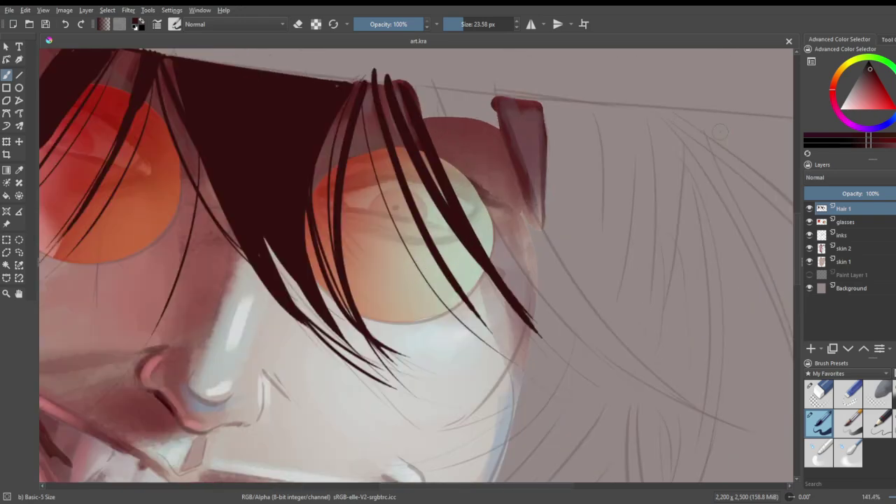
drag(430, 89, 441, 162)
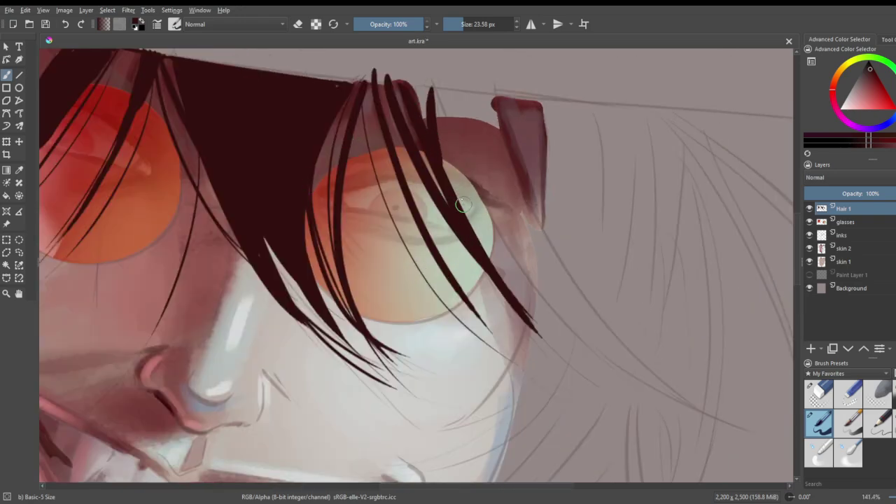
drag(429, 99, 494, 198)
mouse_move(420, 105)
mouse_down()
mouse_move(424, 91)
mouse_move(388, 79)
mouse_up()
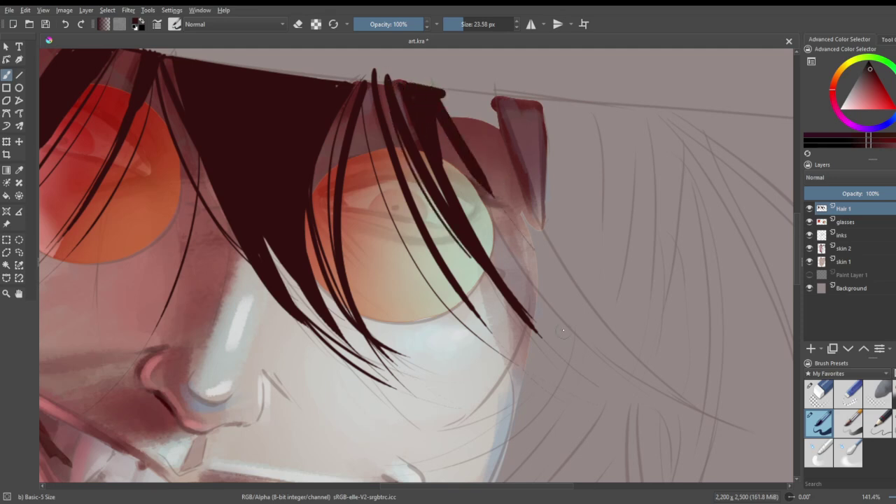
- Paint a thick diagonal strand from the brim past the outer rim of the pale lens, reaching beyond the edge of the face
drag(442, 95, 586, 306)
key(ctrl+z)
mouse_move(434, 91)
mouse_down()
mouse_move(497, 102)
mouse_move(489, 106)
mouse_move(599, 290)
mouse_up()
key(ctrl+z)
mouse_move(441, 98)
mouse_down()
mouse_move(499, 199)
mouse_move(586, 306)
mouse_up()
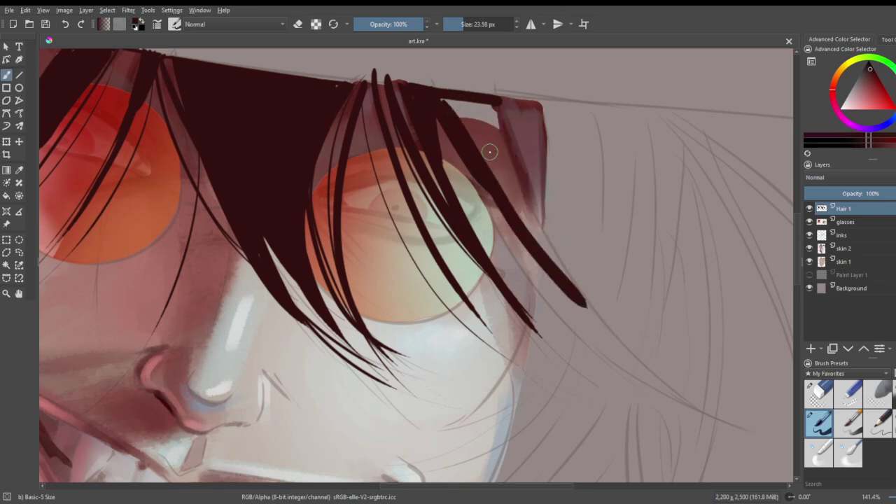
- Fill the lock beside the pale lens with solid dark hair up to the brim and add a pointed strand below it
drag(476, 152, 534, 254)
mouse_move(437, 102)
mouse_down()
mouse_move(516, 256)
mouse_move(591, 353)
mouse_up()
mouse_move(501, 219)
mouse_down()
mouse_move(506, 174)
mouse_move(491, 115)
mouse_move(504, 189)
mouse_up()
mouse_move(518, 240)
mouse_down()
mouse_move(485, 112)
mouse_move(457, 105)
mouse_move(472, 128)
mouse_move(484, 96)
mouse_up()
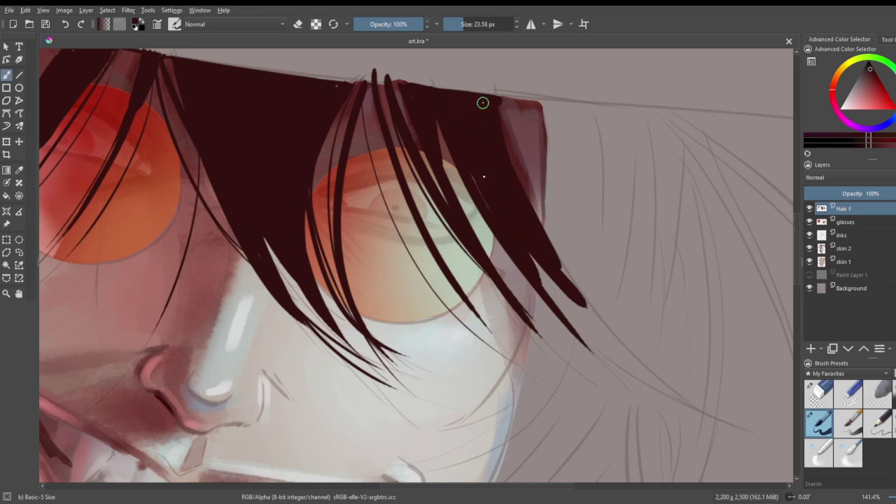
drag(546, 275, 545, 287)
- Paint a thick lock from the outer end of the brim along the lit side of the face, hooking inward to a point on the cheek
drag(543, 98, 561, 308)
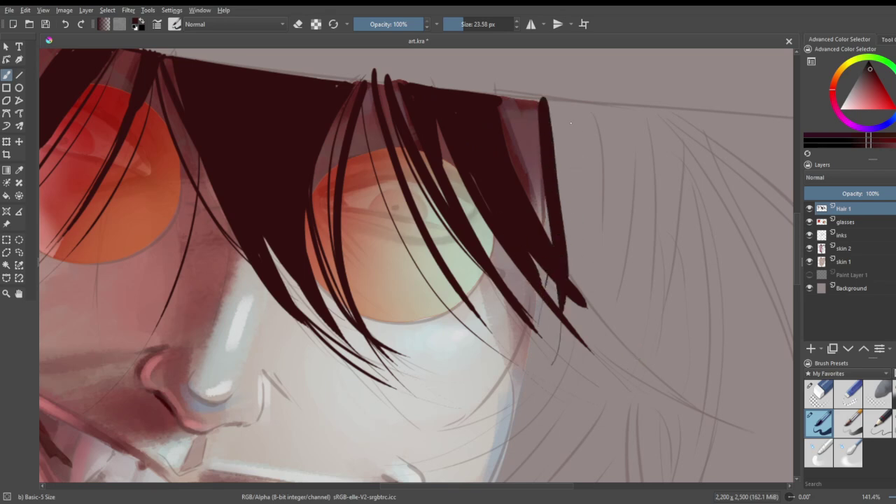
key(ctrl+z)
mouse_move(541, 102)
mouse_down()
mouse_move(550, 236)
mouse_move(520, 362)
mouse_move(443, 446)
mouse_up()
key(ctrl+z)
drag(550, 243, 390, 441)
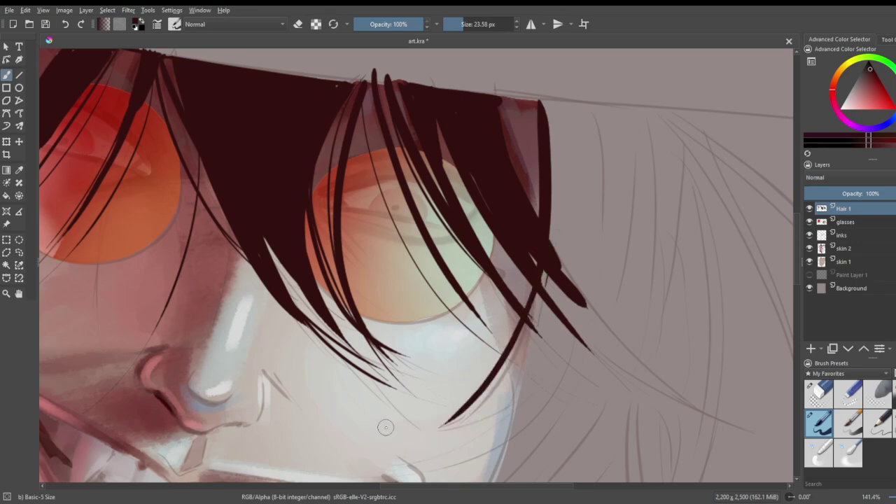
key(ctrl+z)
mouse_move(537, 301)
mouse_down()
mouse_move(416, 424)
mouse_move(552, 335)
mouse_up()
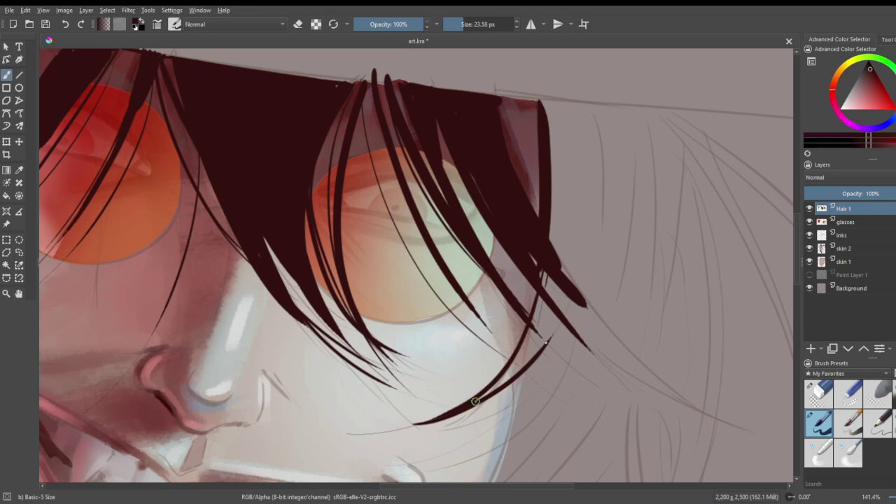
drag(469, 405, 554, 323)
mouse_move(509, 370)
mouse_down()
mouse_move(564, 244)
mouse_move(534, 338)
mouse_move(539, 306)
mouse_move(564, 279)
mouse_move(550, 278)
mouse_move(545, 291)
mouse_move(547, 176)
mouse_up()
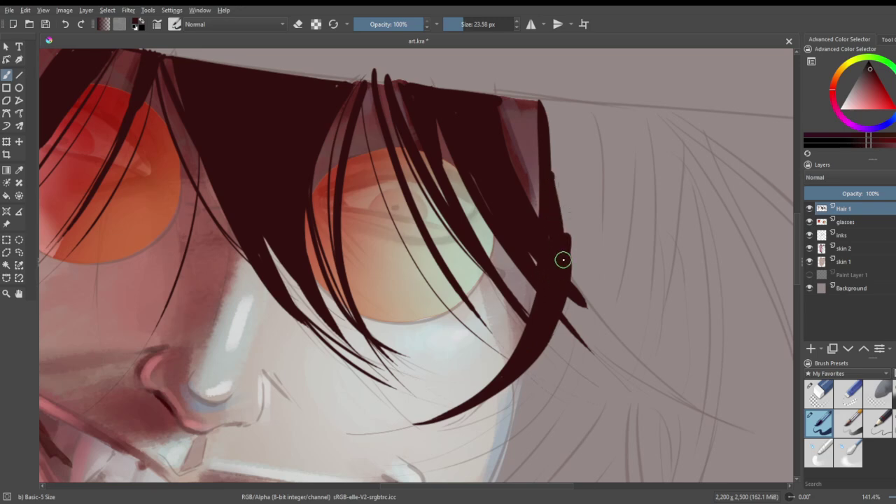
- Paint a curved, pointed side lock from behind the temple lock down over the edge of the shaded cheek
scroll(539, 267, down, 4)
key(plus)
key(plus)
key(plus)
key(plus)
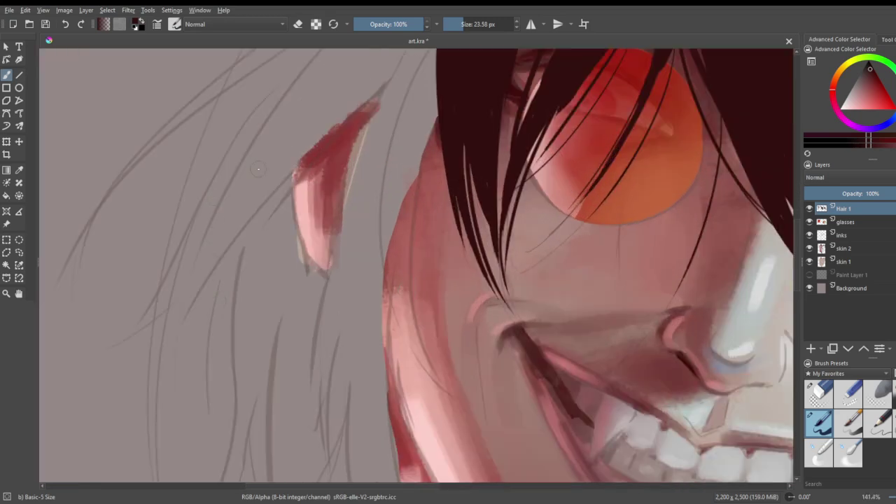
mouse_move(438, 107)
mouse_down()
mouse_move(424, 131)
mouse_move(436, 396)
mouse_up()
key(ctrl+z)
mouse_move(430, 121)
mouse_down()
mouse_move(439, 338)
mouse_move(458, 409)
mouse_up()
key(ctrl+z)
drag(433, 102, 458, 420)
key(ctrl+z)
mouse_move(443, 98)
mouse_down()
mouse_move(406, 209)
mouse_move(442, 383)
mouse_up()
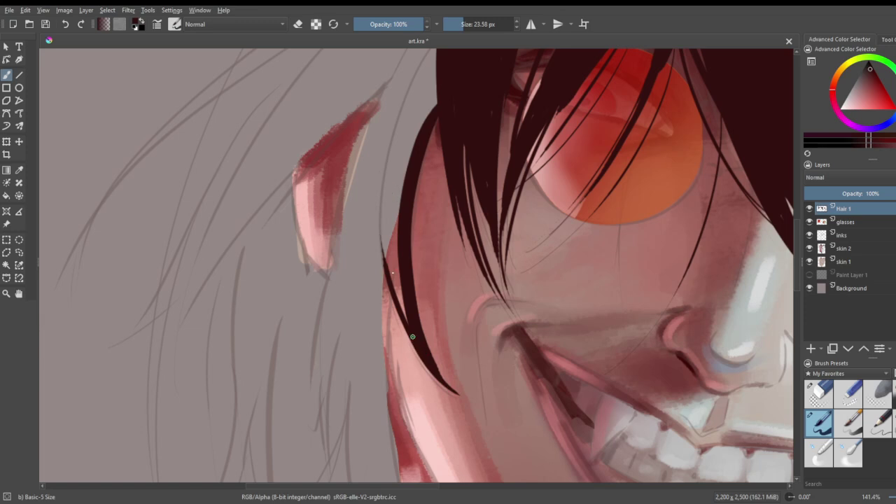
drag(409, 327, 389, 194)
- Frame the ear with dark hair strokes along its inner, upper and outer edges and beneath the lobe
mouse_move(386, 84)
mouse_down()
mouse_move(316, 264)
mouse_move(288, 388)
mouse_move(386, 86)
mouse_move(333, 283)
mouse_up()
key(ctrl+z)
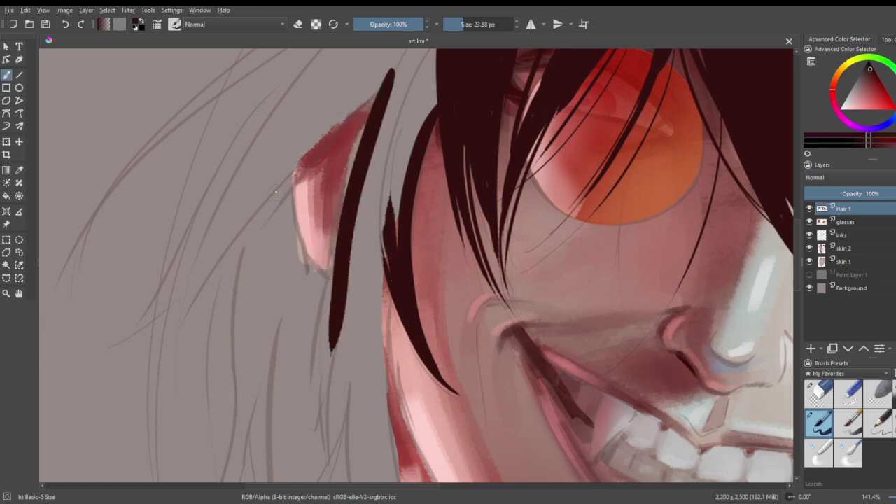
drag(285, 171, 307, 293)
drag(300, 252, 330, 287)
mouse_move(285, 182)
mouse_down()
mouse_move(391, 74)
mouse_move(372, 110)
mouse_move(344, 308)
mouse_up()
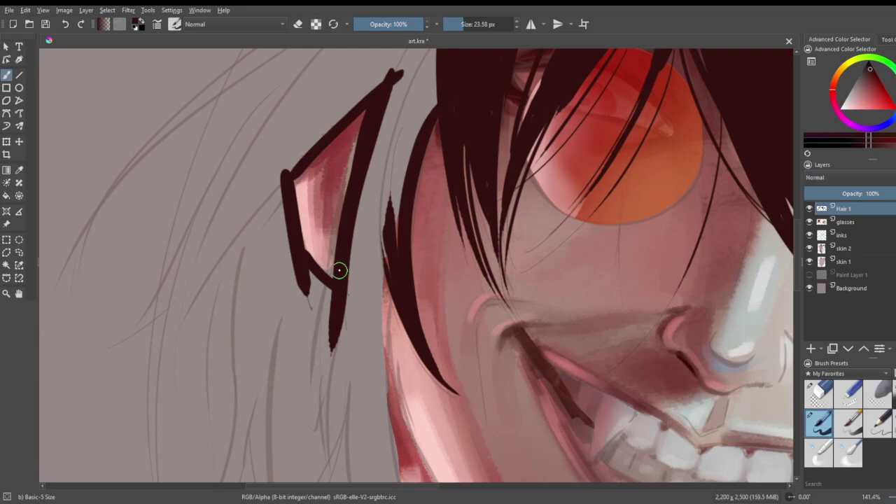
- Block in the dark hair mass above the ear, joining it to the temple lock and extending it up along the hat brim
scroll(301, 286, down, 4)
scroll(306, 260, up, 4)
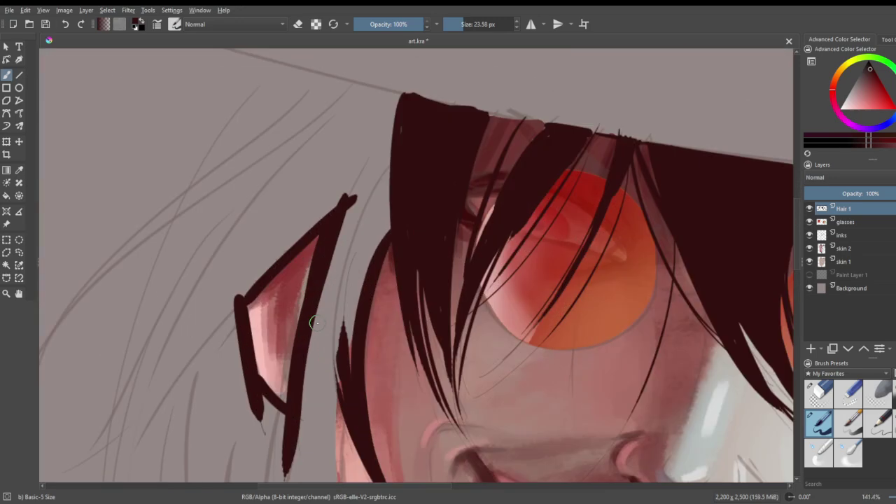
mouse_move(324, 273)
mouse_down()
mouse_move(342, 372)
mouse_move(340, 286)
mouse_move(355, 254)
mouse_move(352, 378)
mouse_move(380, 205)
mouse_move(390, 205)
mouse_move(340, 243)
mouse_move(340, 257)
mouse_move(369, 176)
mouse_up()
mouse_move(283, 68)
mouse_down()
mouse_move(223, 169)
mouse_move(212, 239)
mouse_move(286, 128)
mouse_move(209, 259)
mouse_move(337, 158)
mouse_move(257, 237)
mouse_move(321, 201)
mouse_move(243, 279)
mouse_move(300, 228)
mouse_move(247, 285)
mouse_move(306, 217)
mouse_move(245, 255)
mouse_move(303, 192)
mouse_move(256, 209)
mouse_move(270, 188)
mouse_move(243, 177)
mouse_move(216, 195)
mouse_move(283, 82)
mouse_up()
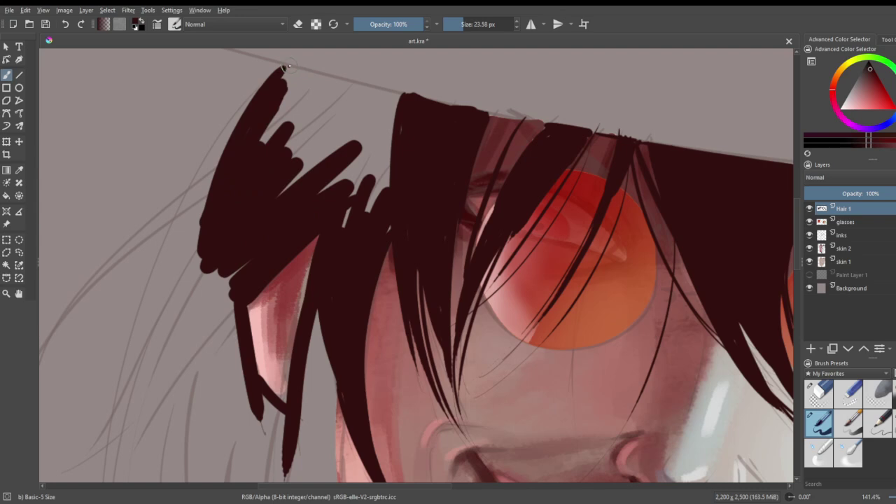
drag(289, 68, 396, 106)
mouse_move(298, 65)
mouse_down()
mouse_move(408, 106)
mouse_move(297, 68)
mouse_move(293, 97)
mouse_move(256, 154)
mouse_move(296, 91)
mouse_move(285, 89)
mouse_move(288, 72)
mouse_move(273, 184)
mouse_move(308, 113)
mouse_move(279, 197)
mouse_move(339, 125)
mouse_move(307, 199)
mouse_move(352, 165)
mouse_move(361, 174)
mouse_move(345, 226)
mouse_move(390, 160)
mouse_up()
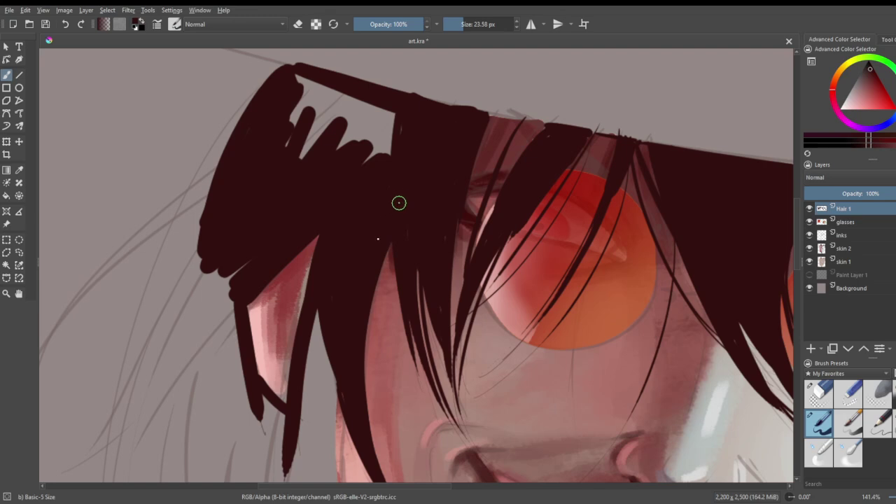
- Paint thin curved strands between the side lock and the temple lock over the shaded cheek
drag(381, 293, 414, 413)
drag(380, 272, 424, 406)
key(ctrl+z)
mouse_move(390, 247)
mouse_down()
mouse_move(380, 358)
mouse_move(450, 420)
mouse_up()
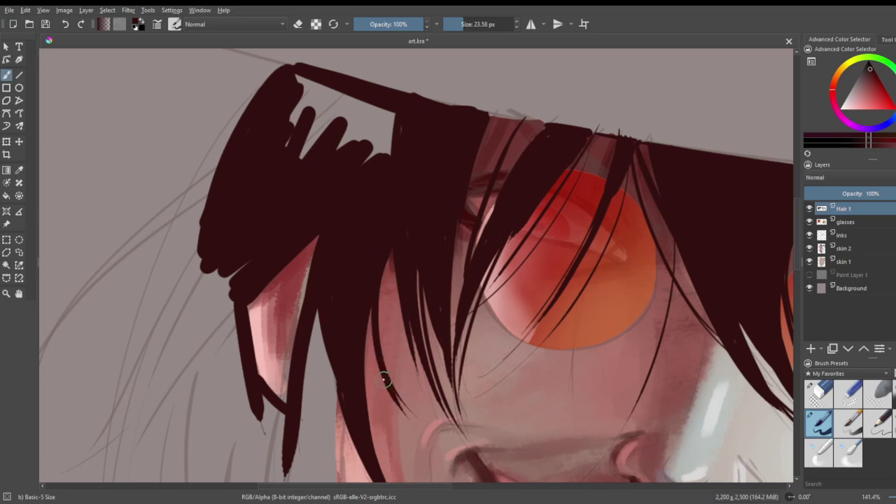
drag(395, 394, 443, 431)
- Fill the remaining gap in the hair mass below the hat brim above the ear with solid dark color
key(1)
scroll(463, 291, up, 3)
scroll(511, 311, up, 3)
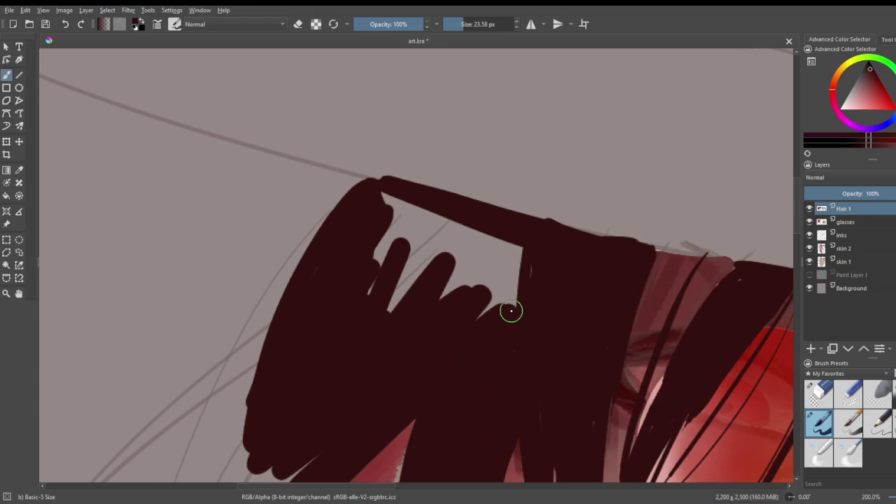
mouse_move(503, 289)
mouse_down()
mouse_move(485, 318)
mouse_move(521, 290)
mouse_move(522, 278)
mouse_move(499, 283)
mouse_move(501, 273)
mouse_move(483, 267)
mouse_move(424, 296)
mouse_move(510, 244)
mouse_move(382, 307)
mouse_move(442, 267)
mouse_move(444, 253)
mouse_move(354, 292)
mouse_move(466, 233)
mouse_move(412, 245)
mouse_move(440, 227)
mouse_move(362, 245)
mouse_move(404, 240)
mouse_move(393, 219)
mouse_move(406, 203)
mouse_move(385, 196)
mouse_move(393, 198)
mouse_move(392, 296)
mouse_up()
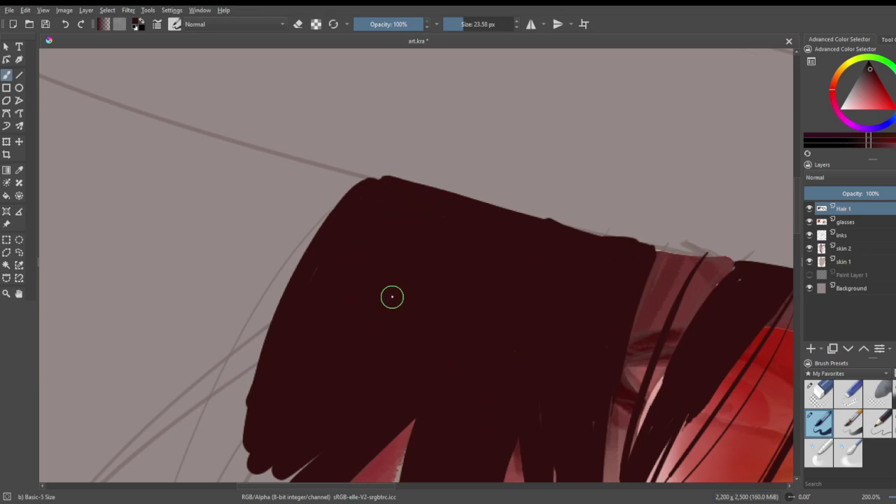
scroll(392, 297, down, 7)
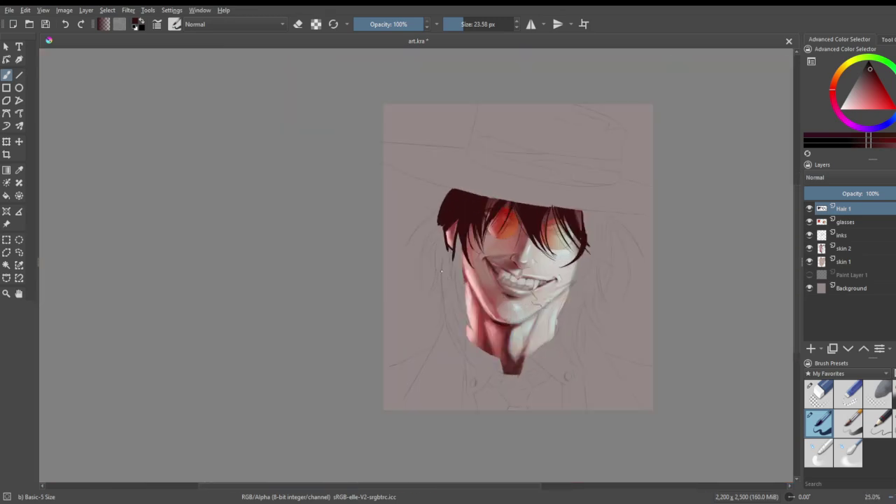
scroll(448, 278, up, 1)
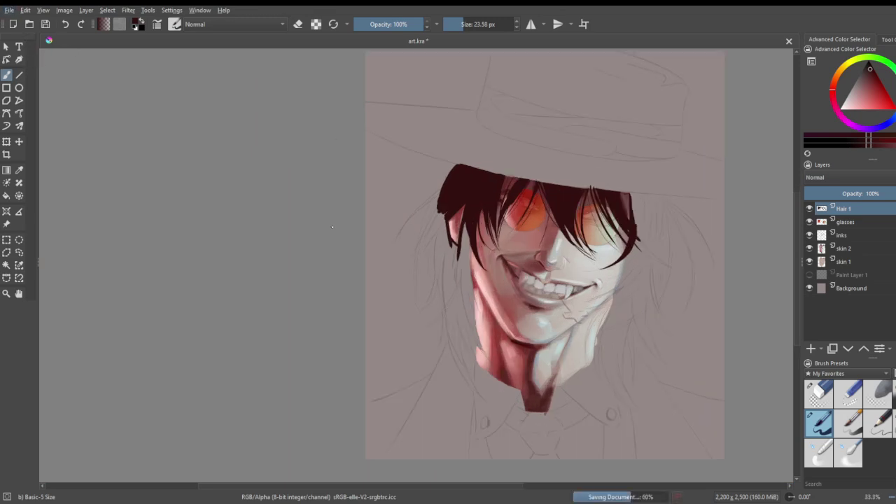
- Paint a long curved lock from the side hair down along the outer edge of the jaw, ending in a point
scroll(462, 242, up, 4)
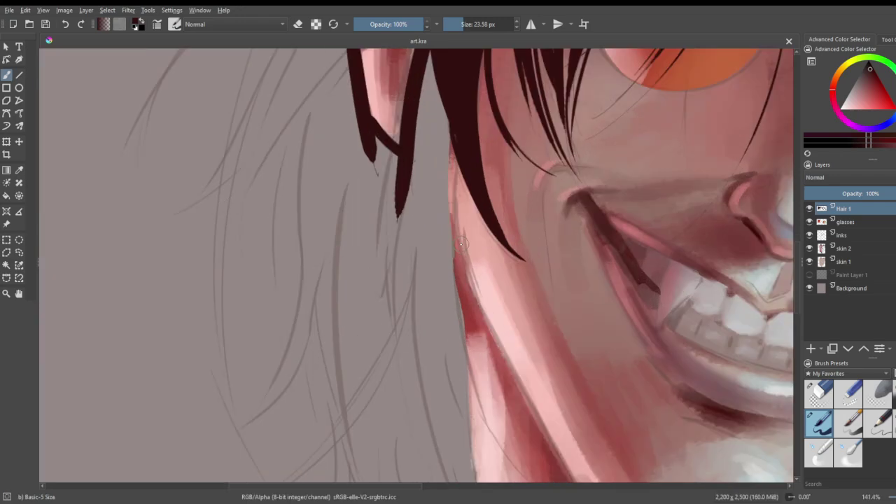
drag(458, 144, 441, 367)
key(ctrl+z)
drag(450, 144, 488, 366)
key(ctrl+z)
drag(451, 147, 475, 367)
key(ctrl+z)
drag(452, 158, 489, 419)
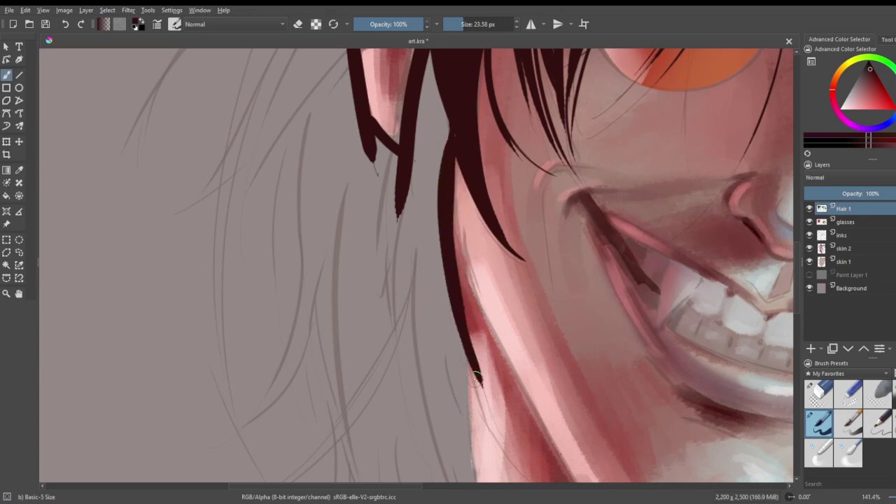
- Add a second pointed strand below the jaw lock and fill the gap between the side locks with solid dark color
mouse_move(440, 319)
mouse_down()
mouse_move(505, 456)
mouse_move(459, 340)
mouse_up()
drag(483, 419, 444, 279)
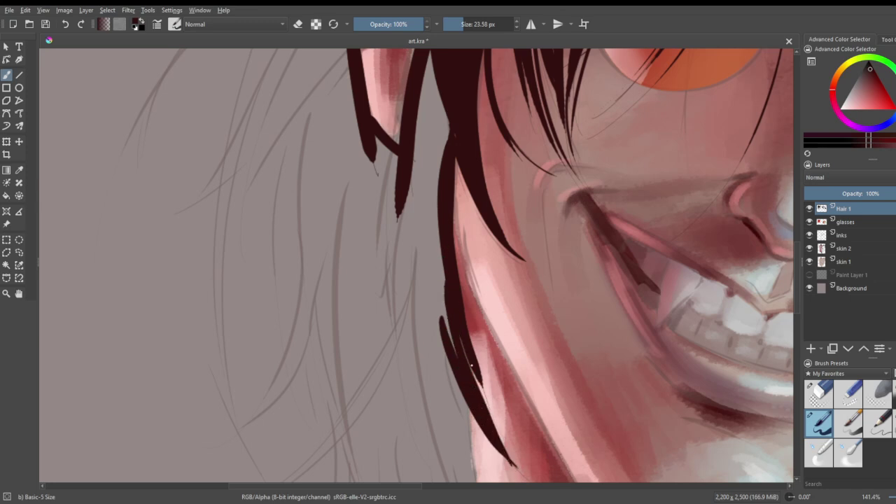
mouse_move(461, 335)
mouse_down()
mouse_move(513, 426)
mouse_move(469, 361)
mouse_move(482, 398)
mouse_up()
mouse_move(426, 60)
mouse_down()
mouse_move(403, 258)
mouse_move(422, 110)
mouse_move(408, 259)
mouse_move(437, 130)
mouse_move(421, 220)
mouse_move(438, 209)
mouse_move(449, 135)
mouse_move(444, 142)
mouse_move(442, 110)
mouse_move(423, 207)
mouse_move(419, 72)
mouse_move(437, 92)
mouse_move(435, 178)
mouse_move(444, 123)
mouse_move(424, 239)
mouse_up()
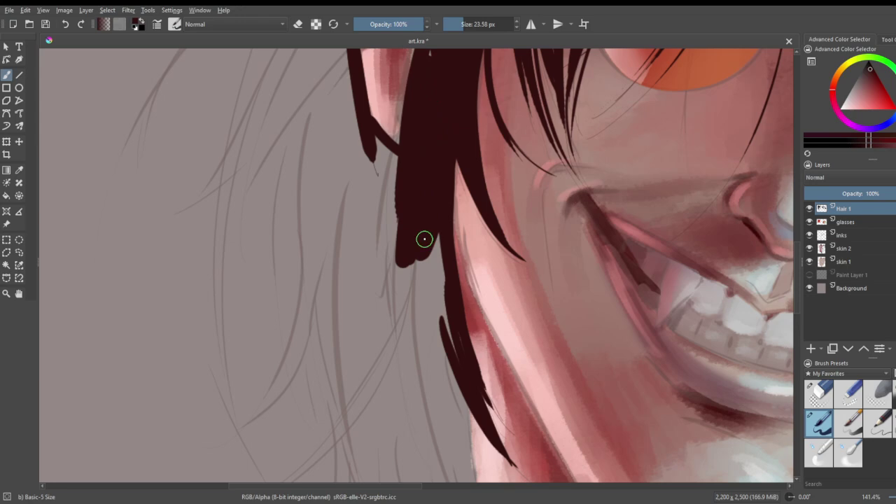
- Paint a thin curved strand beneath the side lock over the shaded cheek
scroll(424, 239, down, 6)
scroll(454, 281, up, 5)
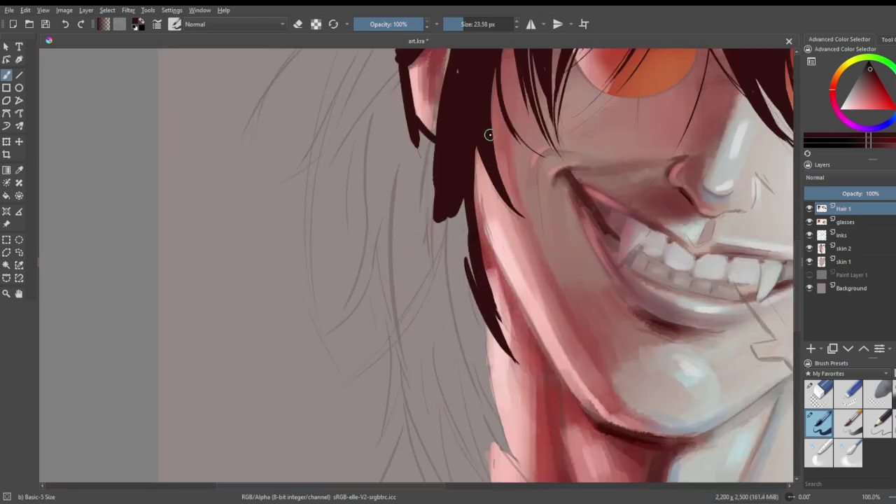
drag(477, 144, 526, 279)
key(ctrl+z)
drag(477, 144, 528, 239)
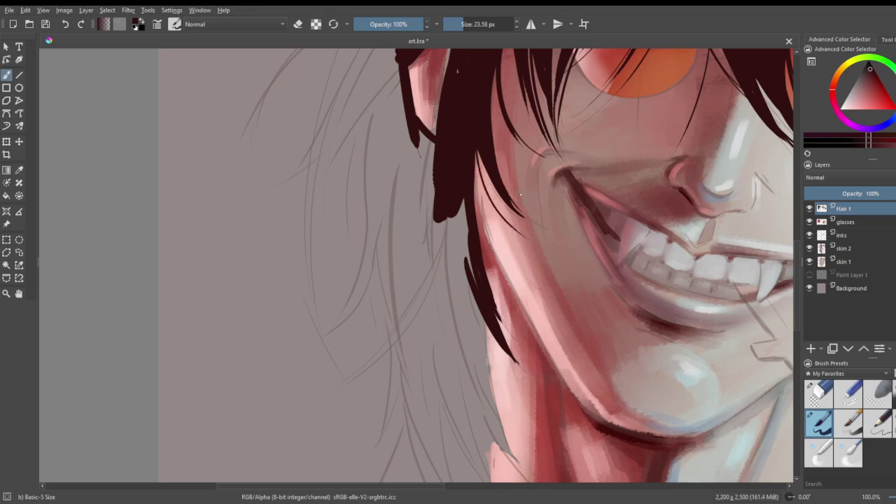
mouse_move(499, 78)
mouse_down()
mouse_move(525, 224)
mouse_move(564, 232)
mouse_up()
key(ctrl+z)
scroll(512, 160, down, 2)
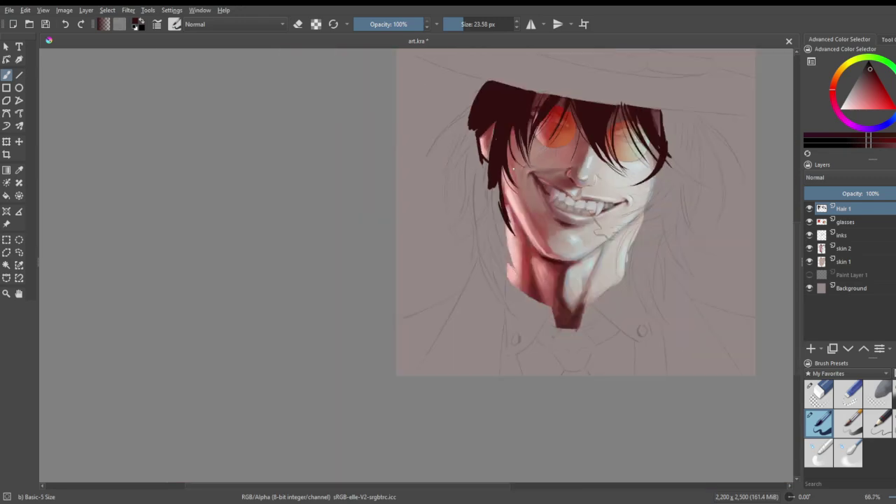
- Paint thin diagonal strands across the ear and extend the dark hair mass behind the ear downward
scroll(518, 140, up, 3)
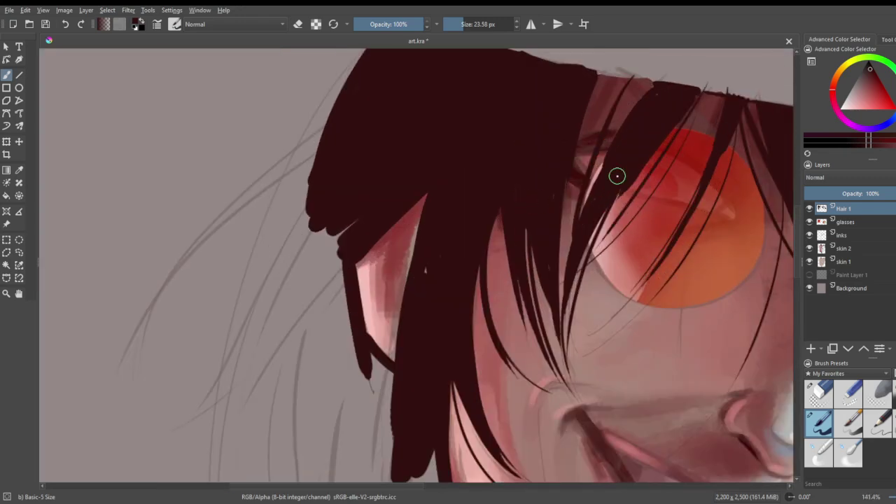
mouse_move(644, 95)
mouse_down()
mouse_move(534, 260)
mouse_move(465, 302)
mouse_up()
drag(410, 269, 361, 306)
mouse_move(416, 237)
mouse_down()
mouse_move(389, 267)
mouse_move(326, 313)
mouse_up()
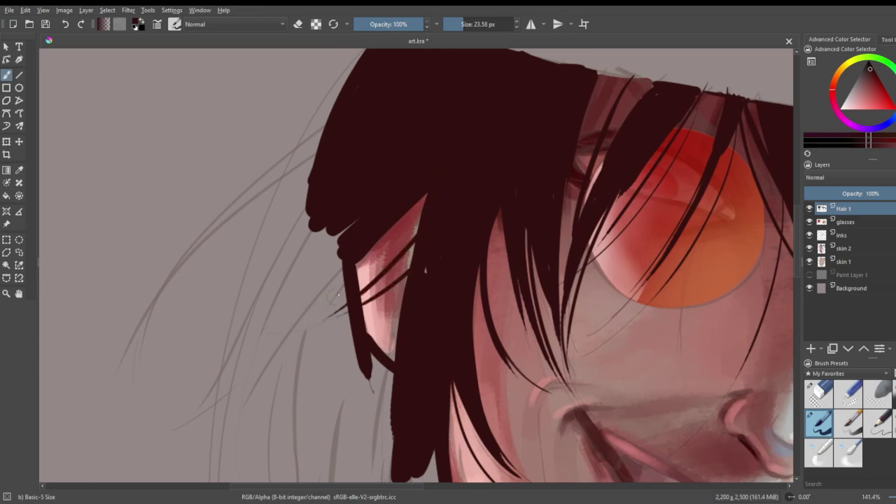
mouse_move(334, 238)
mouse_down()
mouse_move(269, 359)
mouse_move(323, 207)
mouse_move(285, 343)
mouse_move(340, 205)
mouse_move(294, 350)
mouse_move(321, 274)
mouse_move(309, 346)
mouse_move(329, 247)
mouse_move(340, 383)
mouse_move(333, 264)
mouse_move(330, 292)
mouse_up()
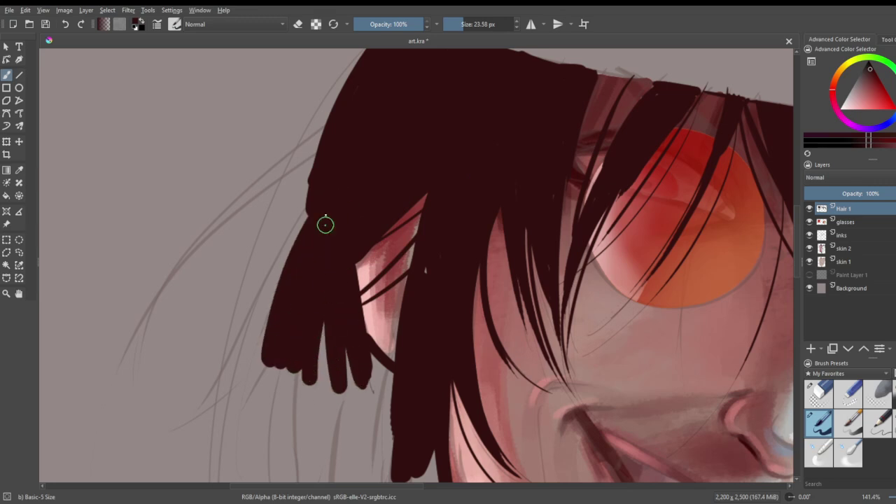
- Paint two long tapering locks sweeping outward and down from the outer edge of the hair above the ear
drag(326, 133, 162, 289)
mouse_move(345, 133)
mouse_down()
mouse_move(199, 223)
mouse_move(132, 285)
mouse_up()
key(ctrl+z)
mouse_move(323, 138)
mouse_down()
mouse_move(209, 201)
mouse_move(138, 263)
mouse_up()
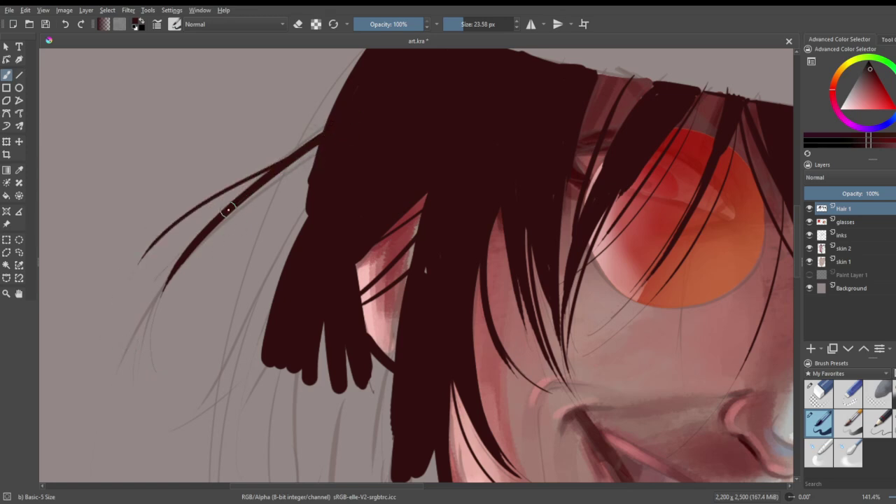
- Widen the hair's outer edge with a dark sweep from the hat brim down into the outward-sweeping locks
scroll(317, 140, down, 3)
scroll(317, 140, down, 2)
scroll(336, 165, up, 5)
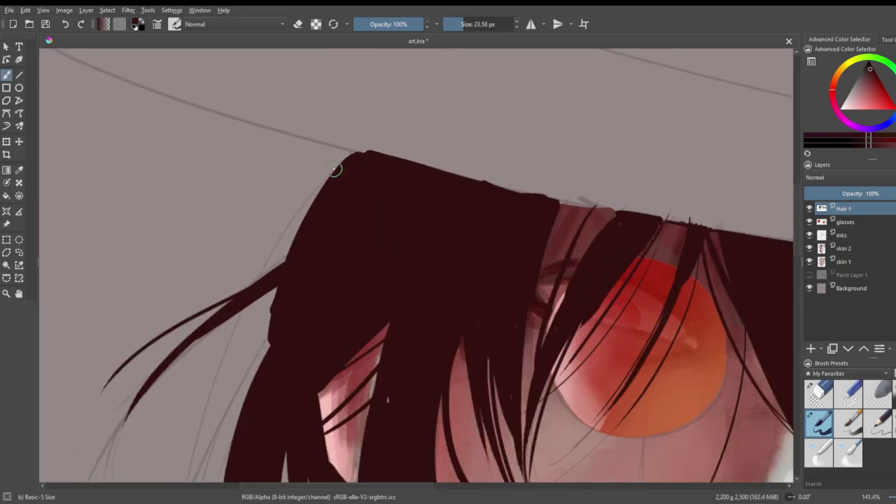
drag(341, 166, 215, 304)
key(ctrl+z)
mouse_move(318, 187)
mouse_down()
mouse_move(303, 213)
mouse_move(175, 324)
mouse_up()
- Paint thin flyaway strands fanning outward from the hair's outer edge just beneath the hat brim
mouse_move(275, 253)
mouse_down()
mouse_move(221, 301)
mouse_move(252, 287)
mouse_move(356, 159)
mouse_move(210, 245)
mouse_up()
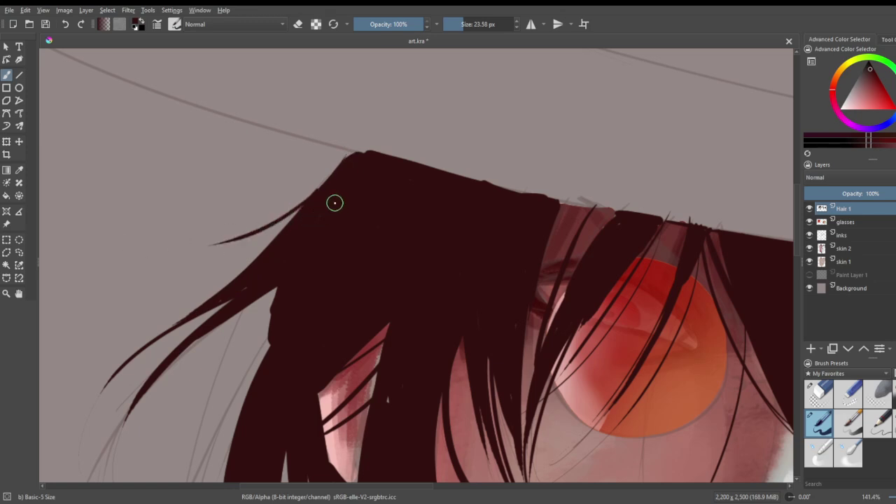
key(ctrl+z)
mouse_move(332, 188)
mouse_down()
mouse_move(230, 223)
mouse_move(305, 203)
mouse_up()
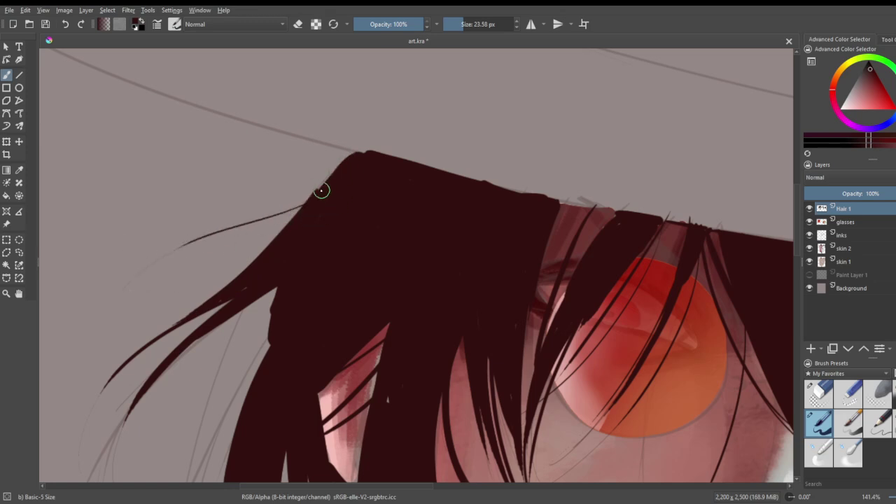
drag(361, 152, 292, 235)
drag(338, 170, 295, 226)
drag(300, 194, 229, 220)
key(ctrl+z)
drag(326, 190, 206, 229)
drag(339, 161, 236, 273)
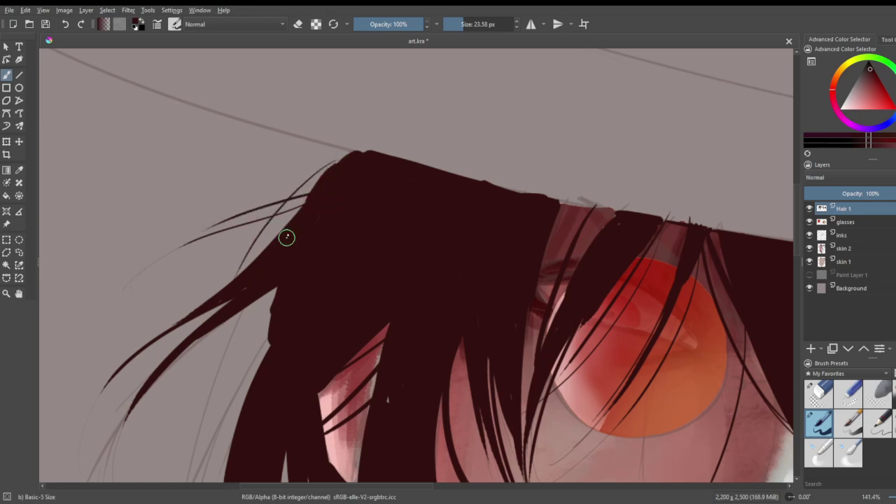
drag(318, 183, 268, 246)
mouse_move(278, 198)
mouse_down()
mouse_move(329, 145)
mouse_move(350, 154)
mouse_up()
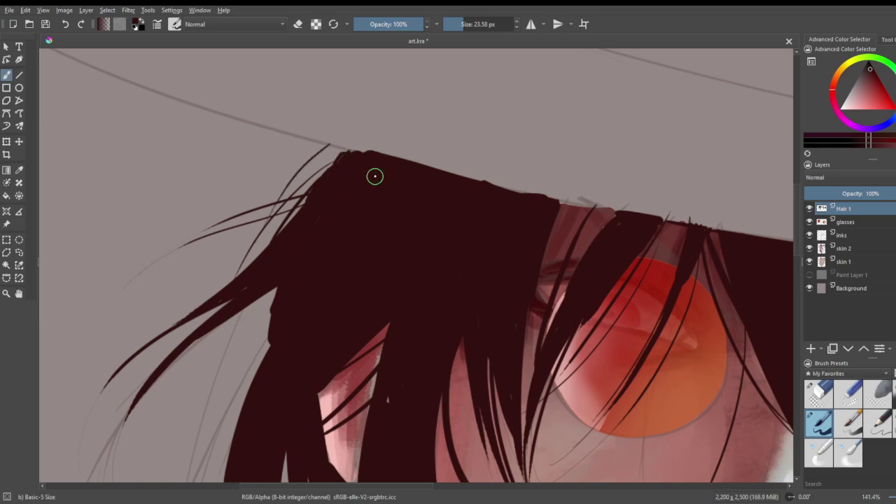
- Paint a long curved lock hanging from the outer edge of the hair mass behind the ear
scroll(375, 177, down, 5)
scroll(328, 200, up, 1)
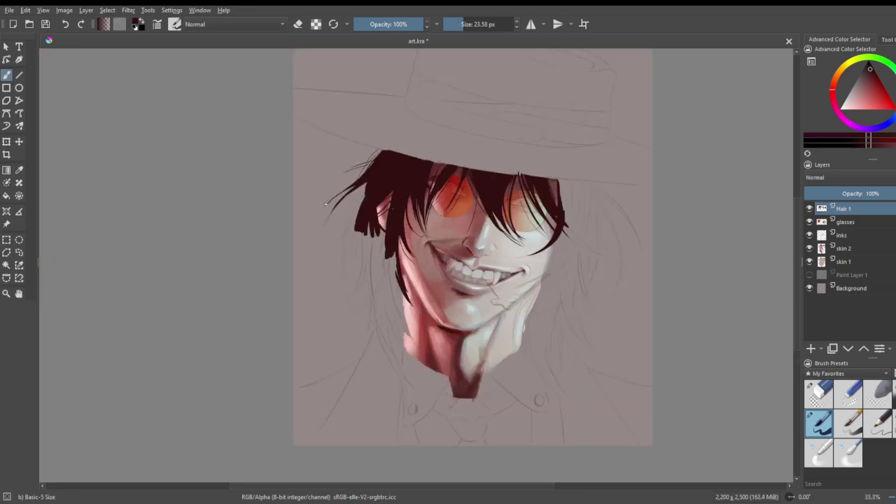
scroll(325, 214, up, 1)
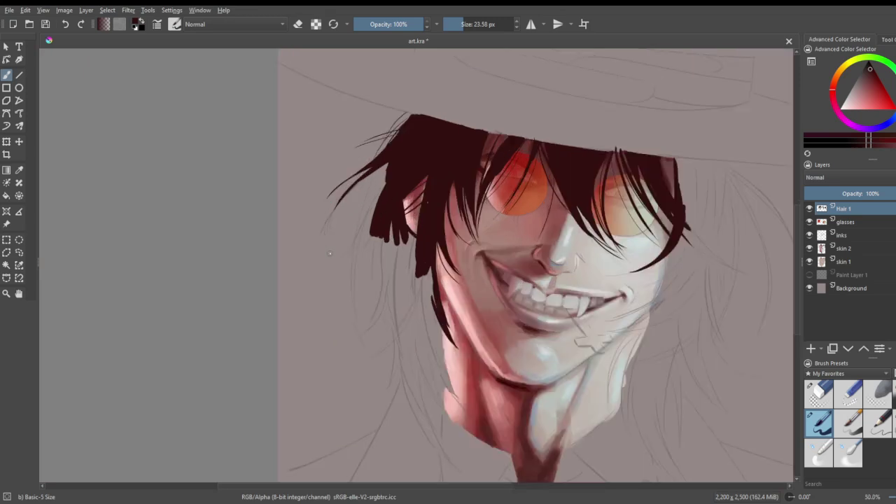
scroll(331, 270, up, 1)
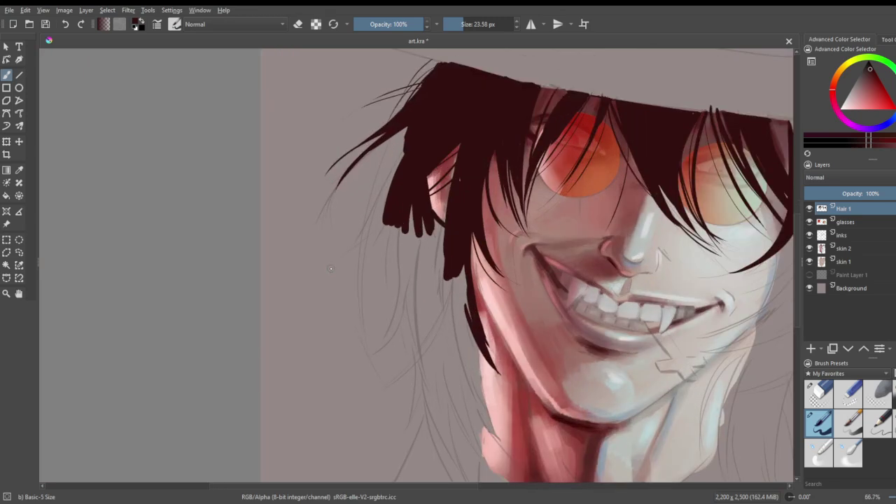
scroll(315, 264, up, 1)
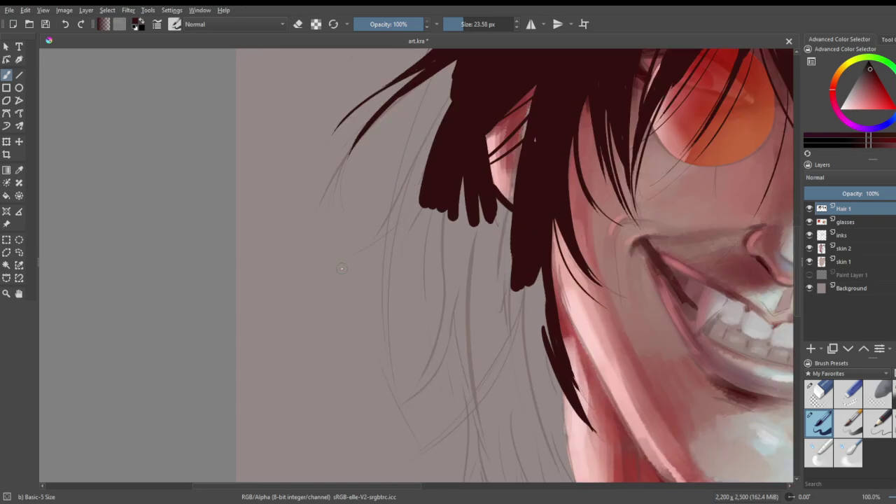
scroll(343, 268, down, 3)
scroll(411, 255, up, 3)
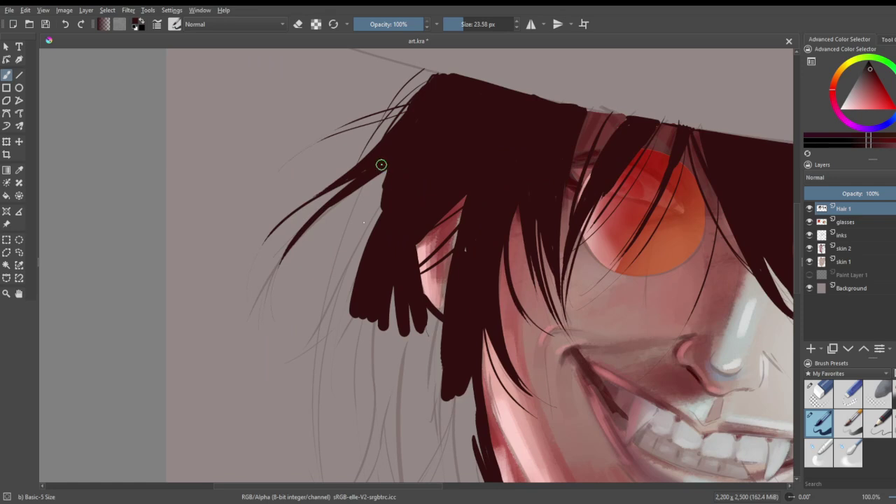
drag(382, 162, 366, 435)
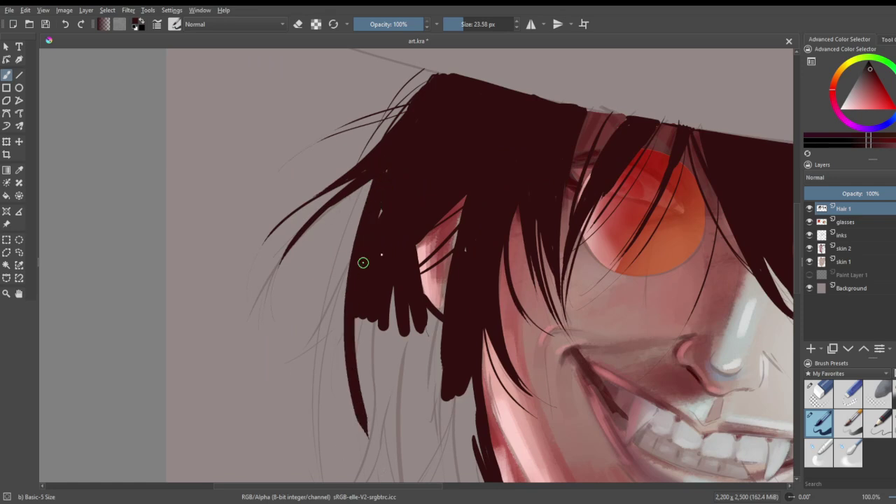
- Add pointed strands of varying thickness between the long hanging lock and the outward-sweeping locks
drag(370, 175, 316, 361)
mouse_move(371, 180)
mouse_down()
mouse_move(349, 233)
mouse_move(342, 302)
mouse_up()
drag(380, 169, 308, 304)
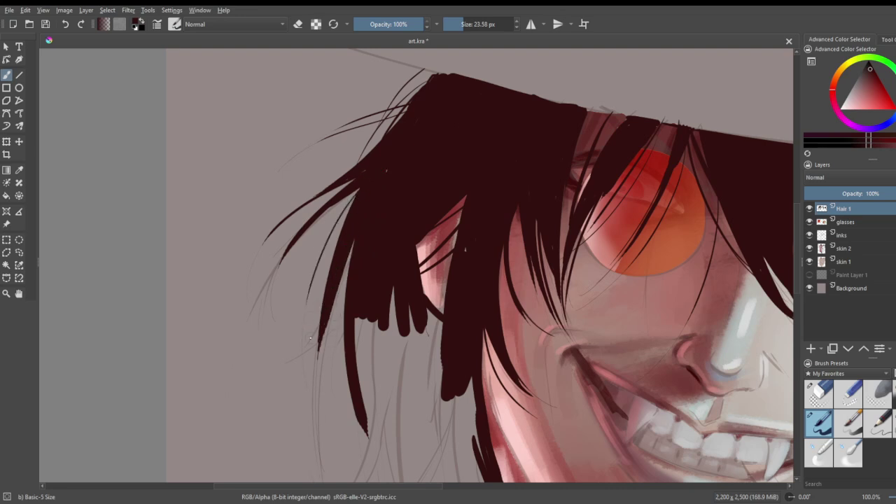
drag(357, 194, 324, 334)
drag(370, 167, 273, 245)
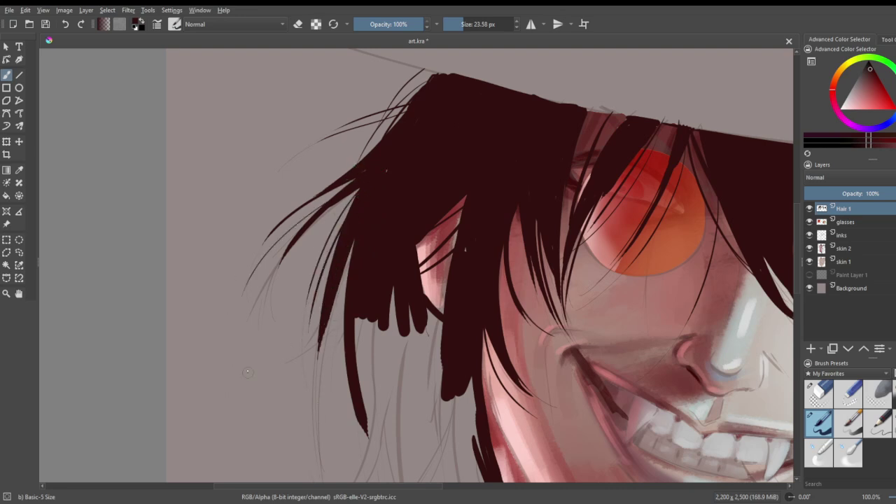
drag(367, 140, 289, 326)
- Extend the outer pointed strand with two long thin strands hanging beside the lock behind the ear
scroll(367, 212, down, 3)
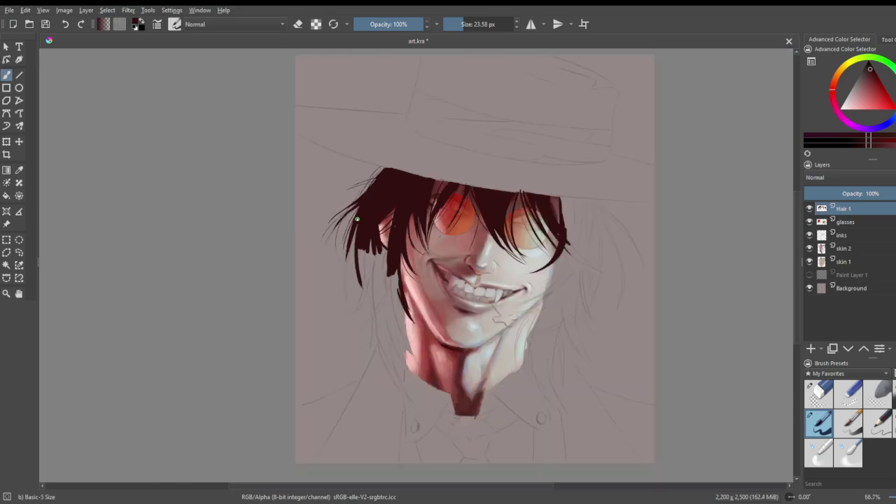
scroll(357, 269, up, 3)
scroll(357, 281, down, 1)
scroll(355, 306, up, 2)
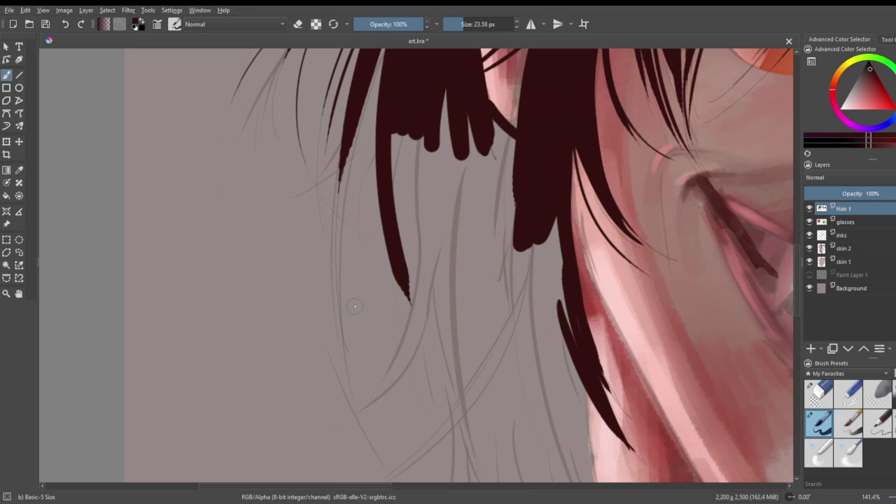
drag(347, 134, 320, 326)
key(ctrl+z)
drag(350, 128, 348, 368)
mouse_move(348, 133)
mouse_down()
mouse_move(327, 189)
mouse_move(319, 308)
mouse_up()
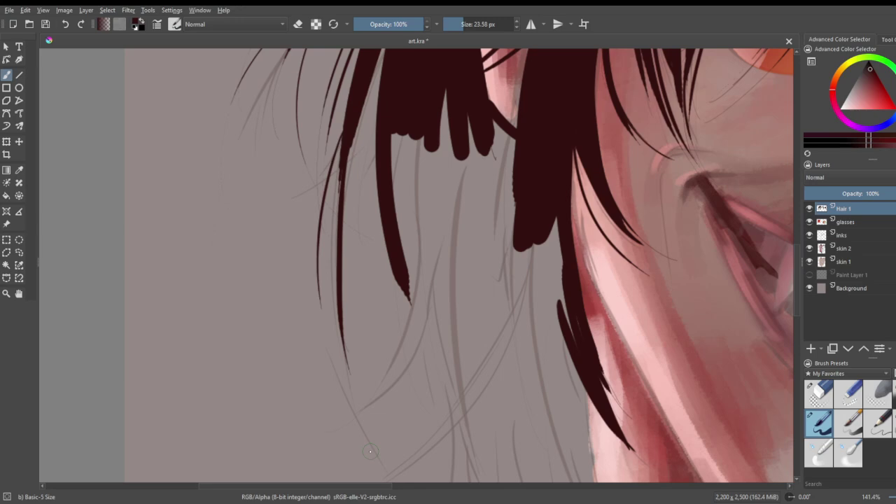
- Paint a long tapering lock from the end of the side hair down over the edge of the neck
scroll(464, 425, down, 4)
scroll(485, 427, up, 2)
scroll(487, 428, down, 2)
scroll(490, 429, up, 1)
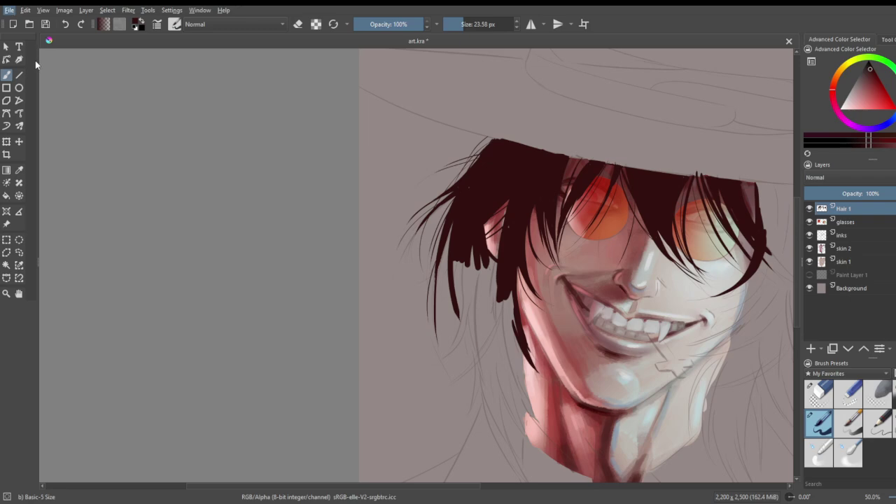
scroll(536, 199, down, 2)
scroll(524, 278, up, 3)
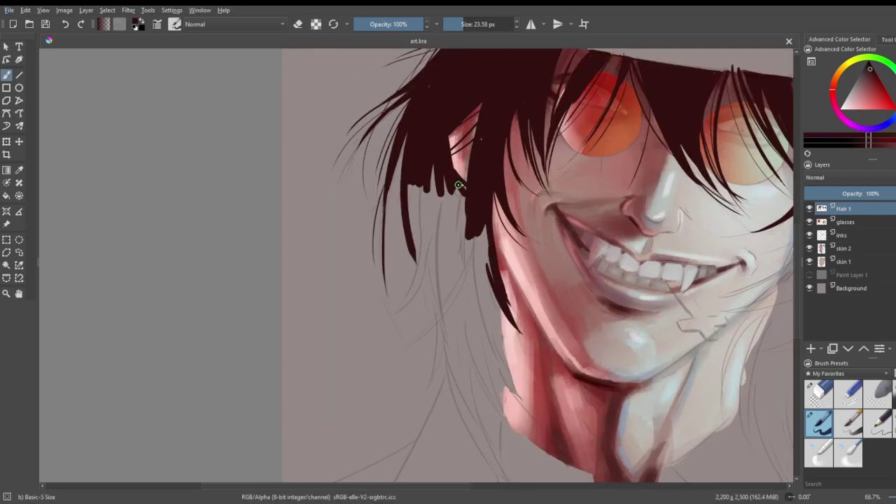
mouse_move(462, 187)
mouse_down()
mouse_move(480, 316)
mouse_move(518, 400)
mouse_up()
key(ctrl+z)
drag(477, 228, 529, 424)
key(ctrl+z)
drag(481, 229, 528, 419)
key(ctrl+z)
drag(482, 221, 532, 405)
mouse_move(478, 225)
mouse_down()
mouse_move(498, 358)
mouse_move(535, 417)
mouse_up()
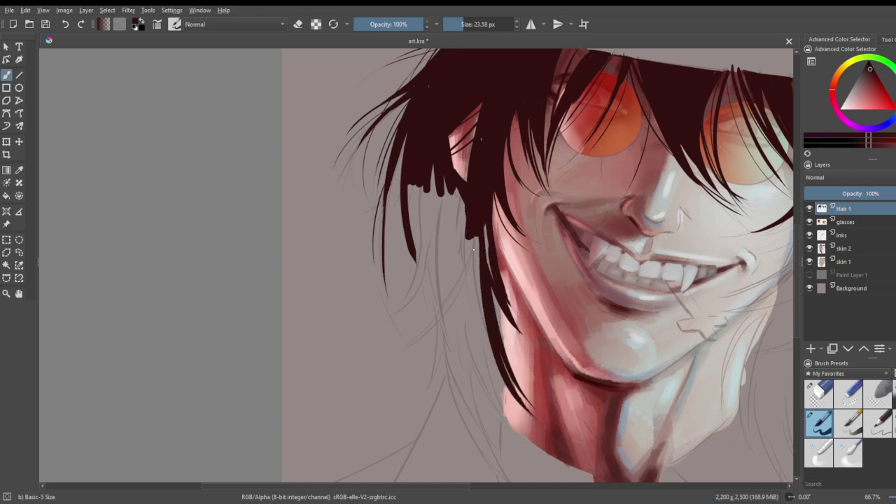
- Fill the gap between the neck lock and jaw lock with dark color and sharpen the jaw lock's pointed tip
drag(476, 218, 554, 418)
drag(487, 237, 501, 351)
drag(495, 291, 497, 316)
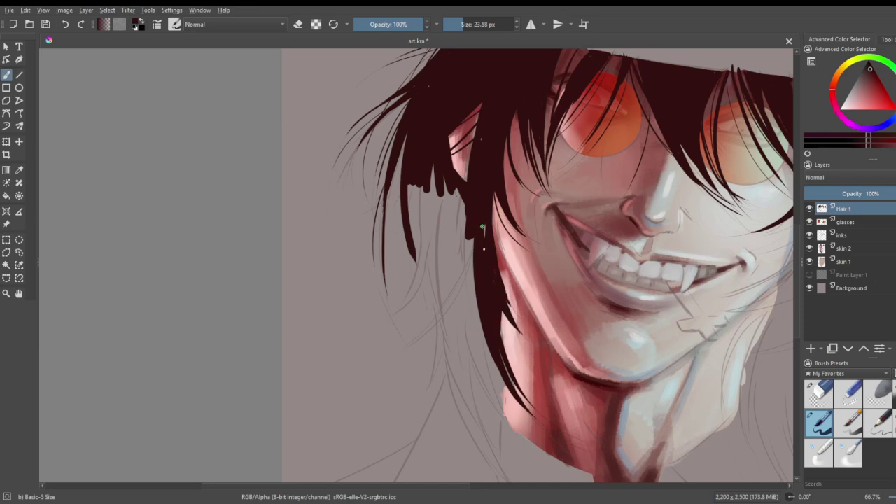
drag(501, 301, 534, 346)
- Paint a thin strand curving from the side lock across the jaw
drag(495, 219, 525, 305)
key(ctrl+z)
drag(499, 189, 503, 339)
key(ctrl+z)
drag(502, 214, 539, 305)
scroll(564, 320, down, 2)
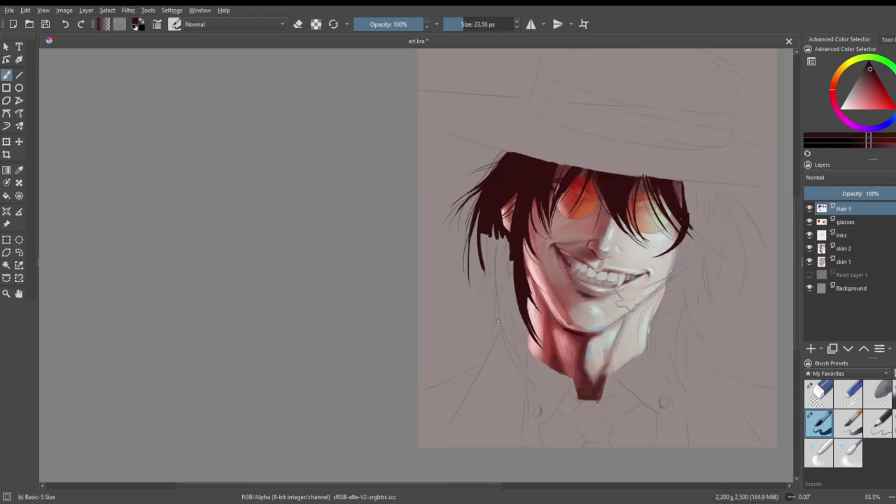
scroll(484, 317, up, 2)
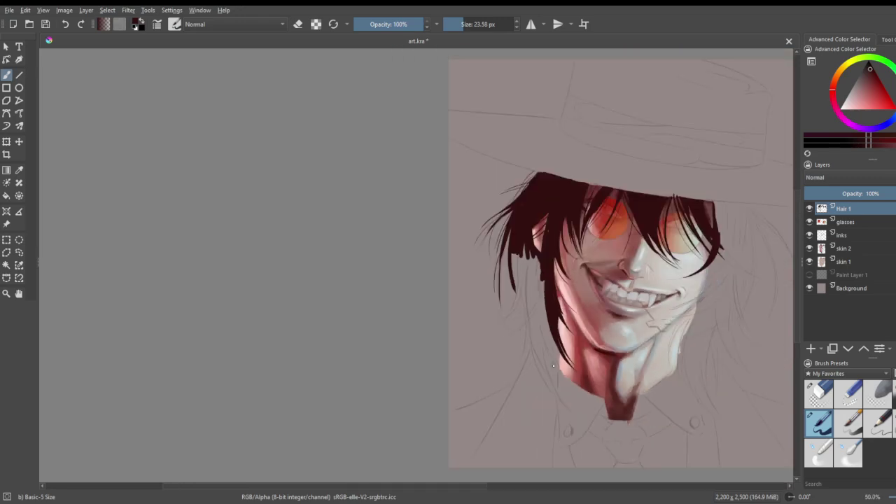
scroll(536, 317, down, 2)
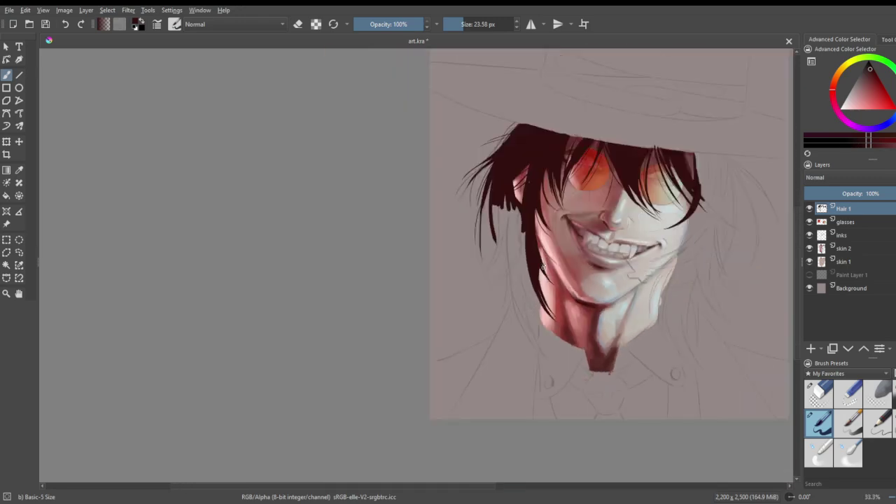
scroll(526, 206, up, 4)
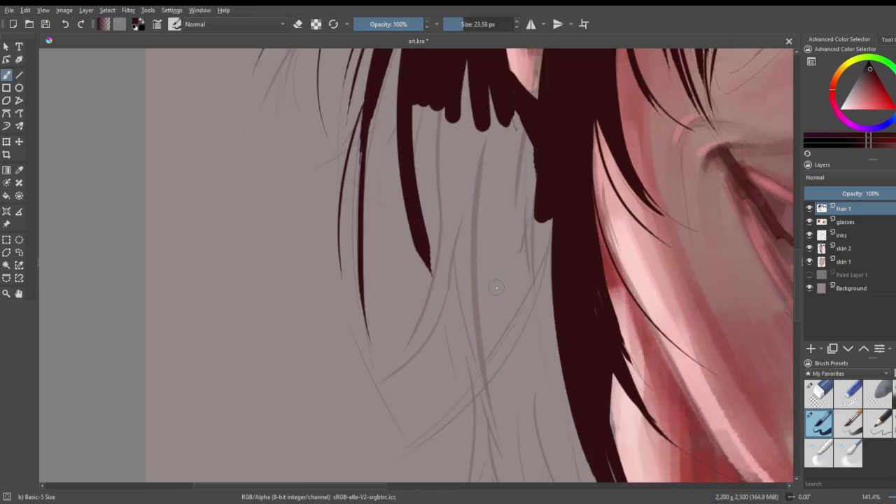
- Thicken the lock behind the ear and extend it into a bent tip that sweeps away from the neck
mouse_move(414, 77)
mouse_down()
mouse_move(416, 144)
mouse_move(428, 186)
mouse_up()
mouse_move(420, 150)
mouse_down()
mouse_move(459, 275)
mouse_move(377, 383)
mouse_up()
key(ctrl+z)
mouse_move(435, 213)
mouse_down()
mouse_move(440, 315)
mouse_move(375, 395)
mouse_up()
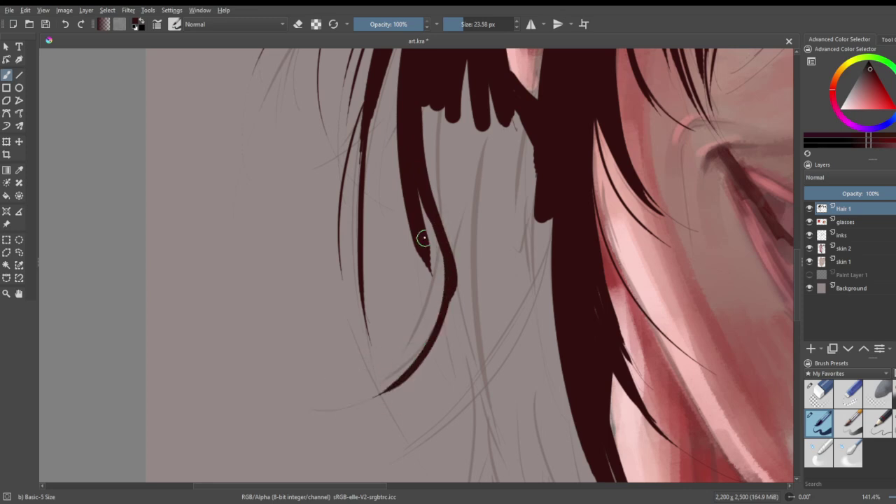
- Add a short forked strand toward the neck and more pointed outward-sweeping strands to the bent lock's tip
drag(428, 246, 473, 329)
drag(416, 237, 448, 296)
key(ctrl+z)
drag(417, 224, 485, 344)
mouse_move(448, 112)
mouse_down()
mouse_move(421, 112)
mouse_move(421, 328)
mouse_up()
key(ctrl+z)
drag(420, 155, 371, 392)
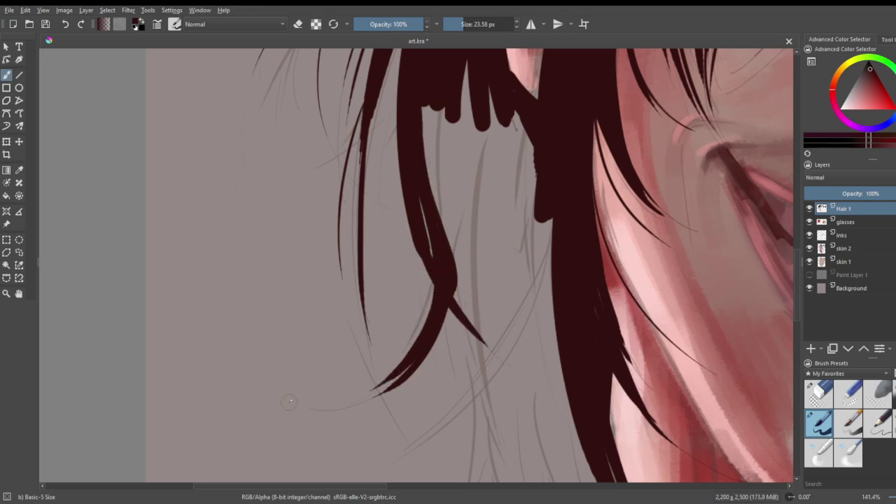
mouse_move(428, 312)
mouse_down()
mouse_move(406, 350)
mouse_move(323, 400)
mouse_up()
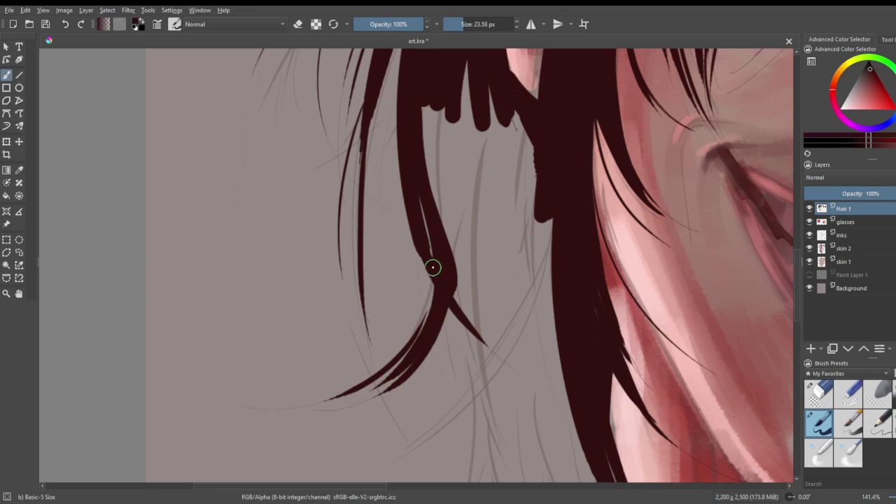
- Paint thin strands curving down along the outer side of the lock to its bend
drag(414, 253, 411, 341)
key(ctrl+z)
mouse_move(388, 66)
mouse_down()
mouse_move(381, 81)
mouse_move(433, 289)
mouse_up()
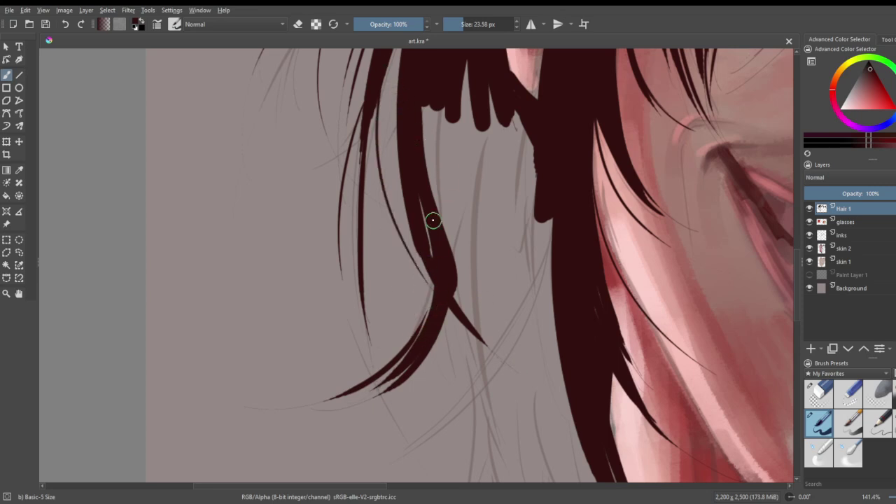
mouse_move(383, 87)
mouse_down()
mouse_move(413, 281)
mouse_move(458, 341)
mouse_up()
key(ctrl+z)
drag(372, 102, 432, 304)
- Thicken the outer strands and fill the gap between the outer lock and side hair with dark color
scroll(477, 287, down, 3)
scroll(448, 248, up, 1)
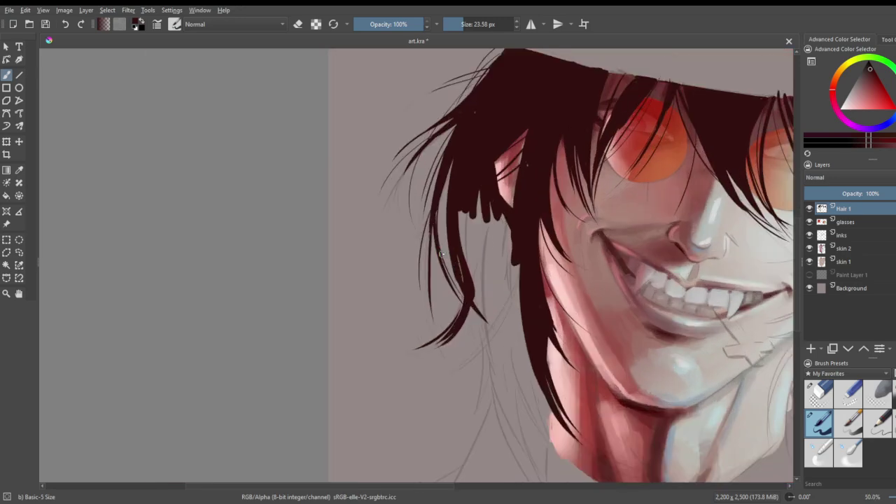
drag(453, 150, 457, 290)
drag(451, 183, 441, 263)
mouse_move(448, 173)
mouse_down()
mouse_move(443, 221)
mouse_move(493, 353)
mouse_up()
key(ctrl+z)
mouse_move(459, 208)
mouse_down()
mouse_move(461, 239)
mouse_move(504, 348)
mouse_up()
mouse_move(481, 287)
mouse_down()
mouse_move(470, 200)
mouse_move(489, 320)
mouse_move(465, 198)
mouse_move(483, 293)
mouse_move(474, 270)
mouse_move(464, 203)
mouse_move(485, 303)
mouse_move(496, 323)
mouse_move(483, 260)
mouse_move(510, 356)
mouse_move(493, 260)
mouse_move(509, 352)
mouse_move(497, 264)
mouse_move(516, 338)
mouse_move(507, 224)
mouse_move(508, 285)
mouse_move(493, 215)
mouse_move(499, 285)
mouse_move(480, 243)
mouse_up()
mouse_move(475, 200)
mouse_down()
mouse_move(492, 291)
mouse_move(484, 189)
mouse_move(502, 256)
mouse_move(486, 203)
mouse_move(496, 240)
mouse_up()
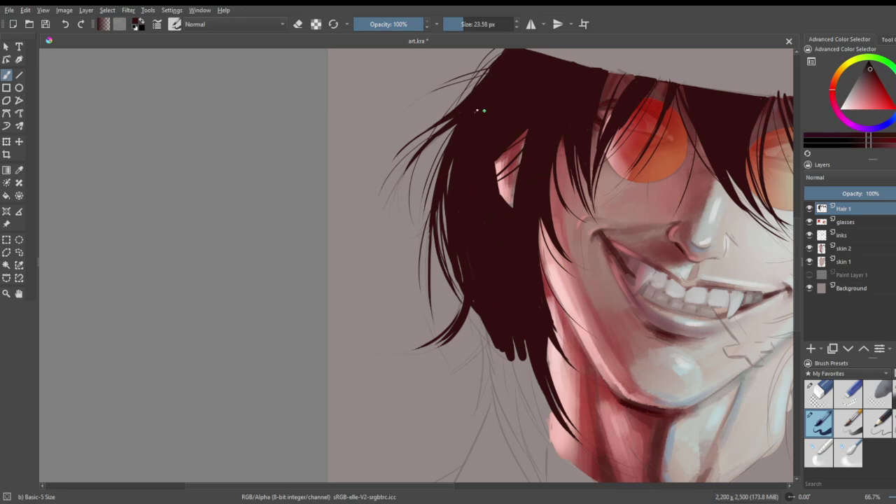
- Paint two thin flyaway strands flicking outward from the outer edge of the hair above the bent lock
scroll(480, 294, down, 2)
scroll(476, 378, up, 3)
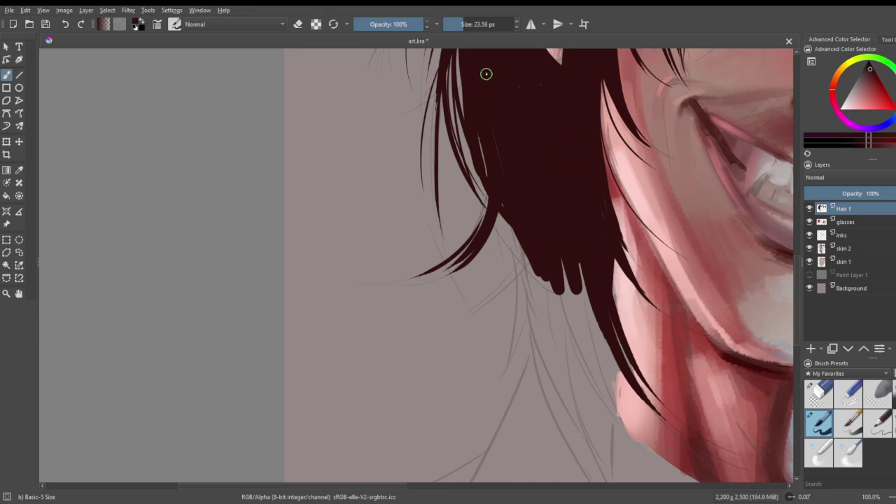
drag(467, 135, 322, 214)
key(ctrl+z)
drag(468, 115, 329, 202)
drag(471, 154, 381, 242)
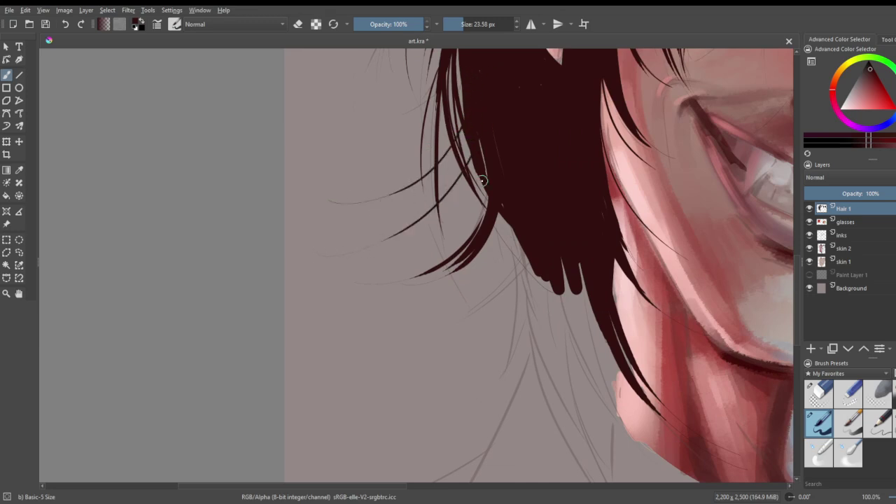
- Paint thin curved strands branching and crossing below the bent lock's bend, some outward and some toward the neck
mouse_move(488, 203)
mouse_down()
mouse_move(515, 319)
mouse_move(504, 386)
mouse_up()
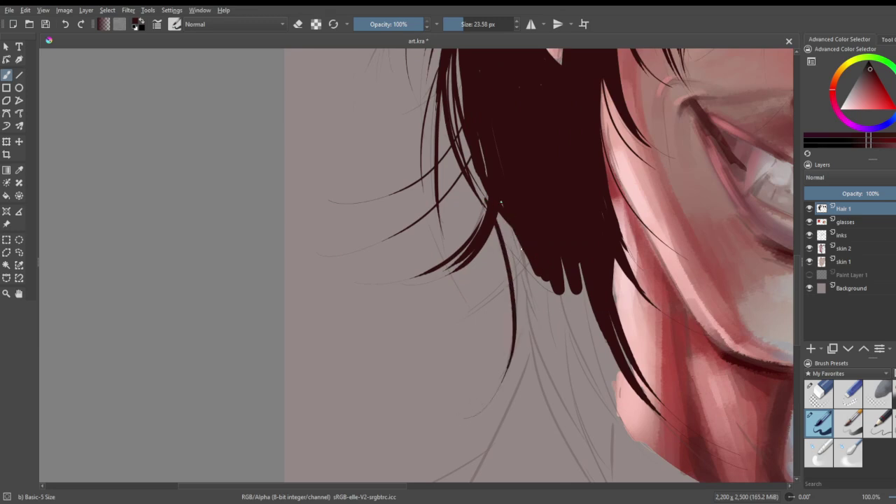
mouse_move(509, 213)
mouse_down()
mouse_move(510, 264)
mouse_move(464, 319)
mouse_up()
drag(497, 219, 545, 308)
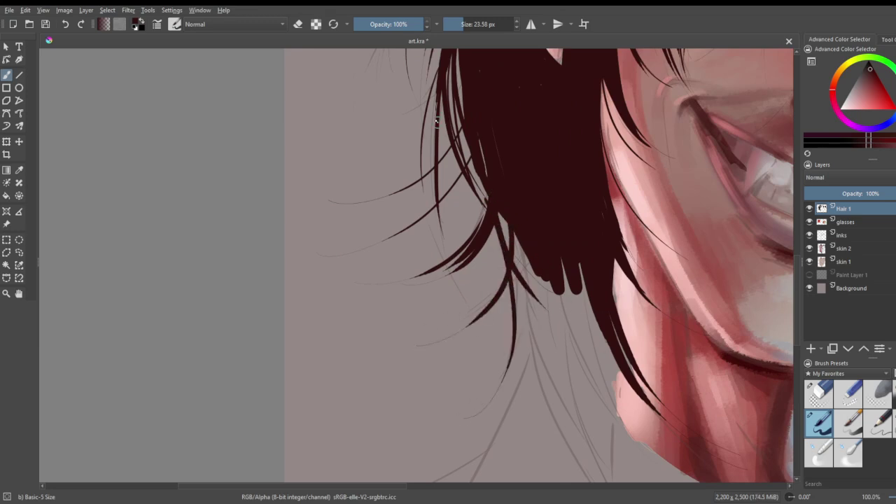
drag(459, 59, 499, 292)
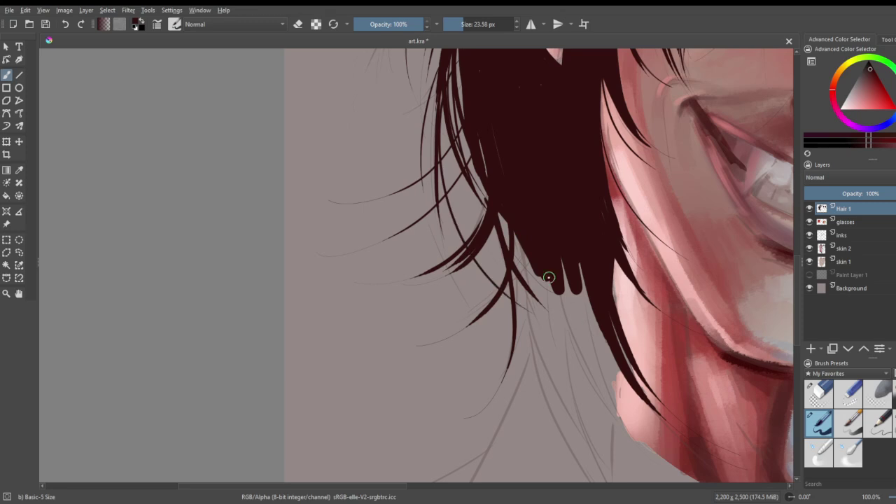
drag(472, 123, 570, 323)
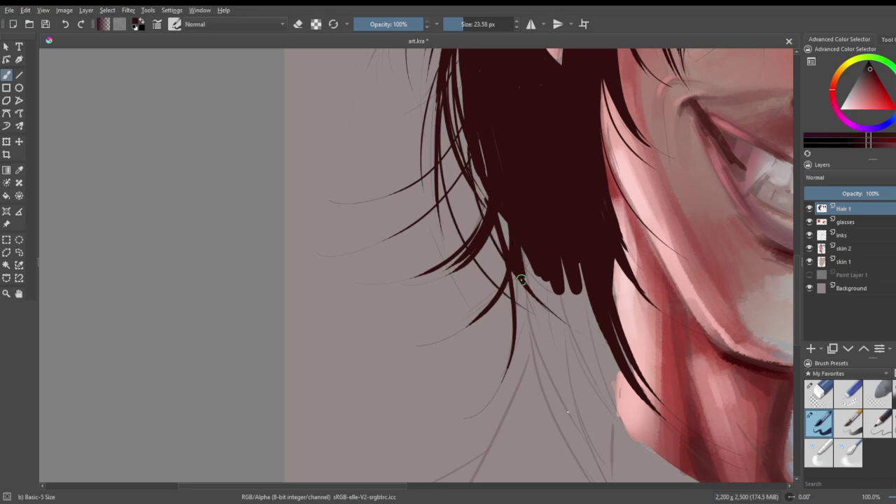
- Paint a long tapering lock from the outer hair down to the shoulder with a thinner strand curving beside it
drag(515, 256, 583, 445)
scroll(558, 265, down, 3)
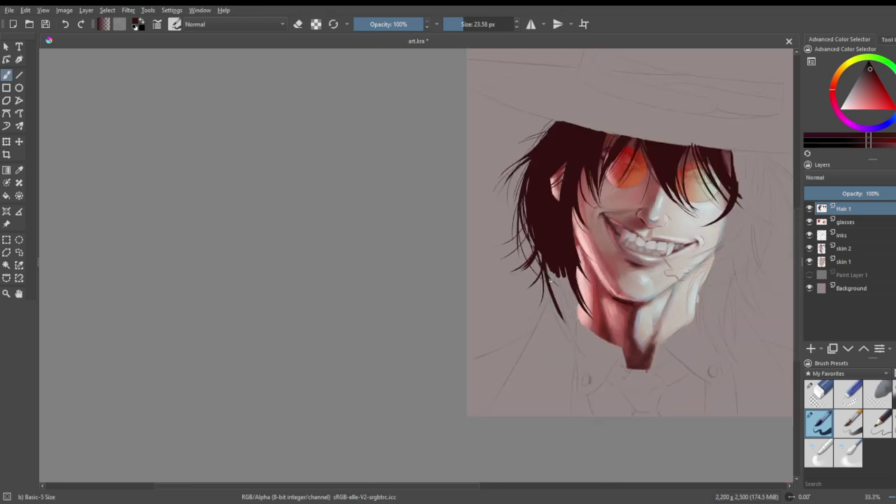
key(plus)
key(plus)
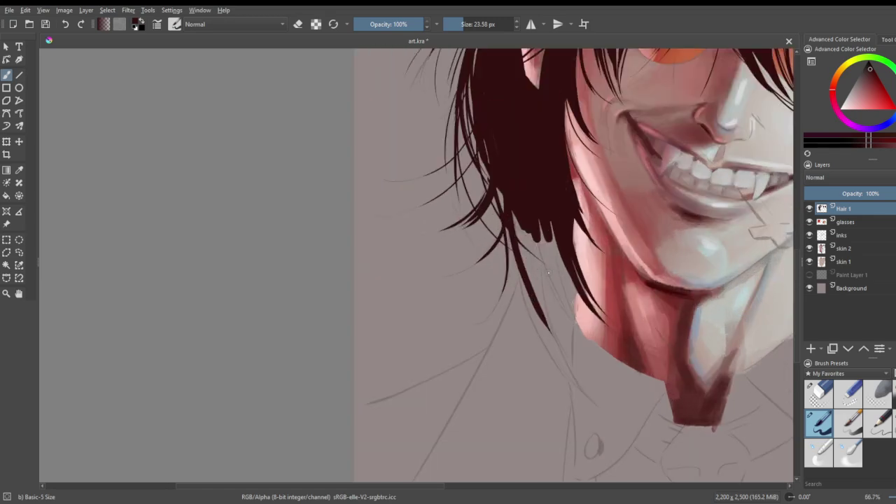
key(plus)
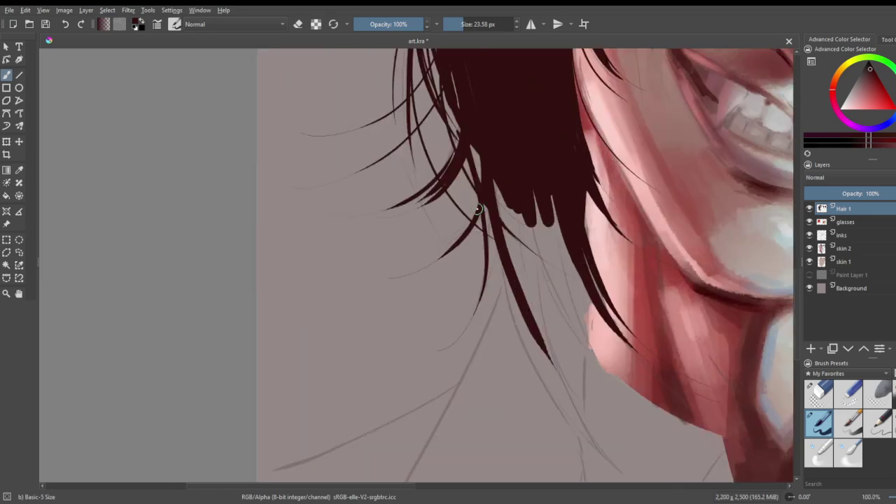
mouse_move(497, 159)
mouse_down()
mouse_move(516, 280)
mouse_move(562, 380)
mouse_up()
drag(498, 221, 614, 460)
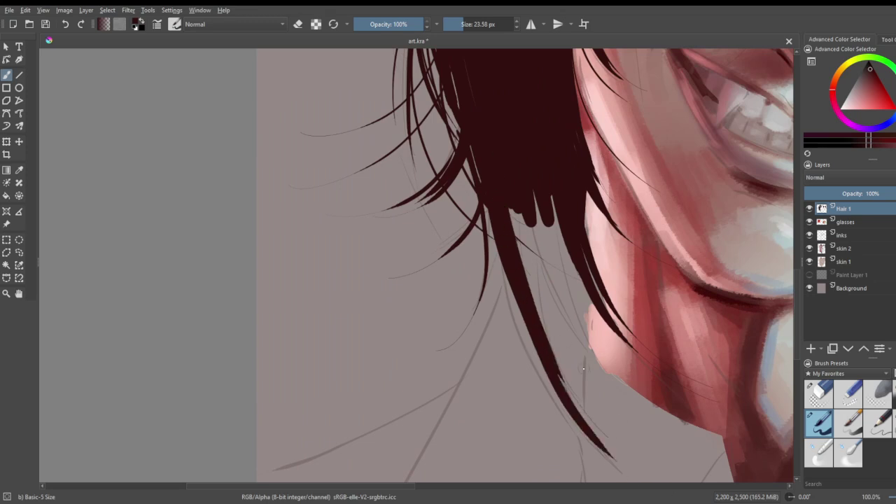
mouse_move(505, 226)
mouse_down()
mouse_move(526, 367)
mouse_move(584, 459)
mouse_up()
mouse_move(518, 291)
mouse_down()
mouse_move(546, 372)
mouse_move(617, 466)
mouse_up()
mouse_move(527, 240)
mouse_down()
mouse_move(535, 284)
mouse_move(609, 432)
mouse_up()
key(ctrl+z)
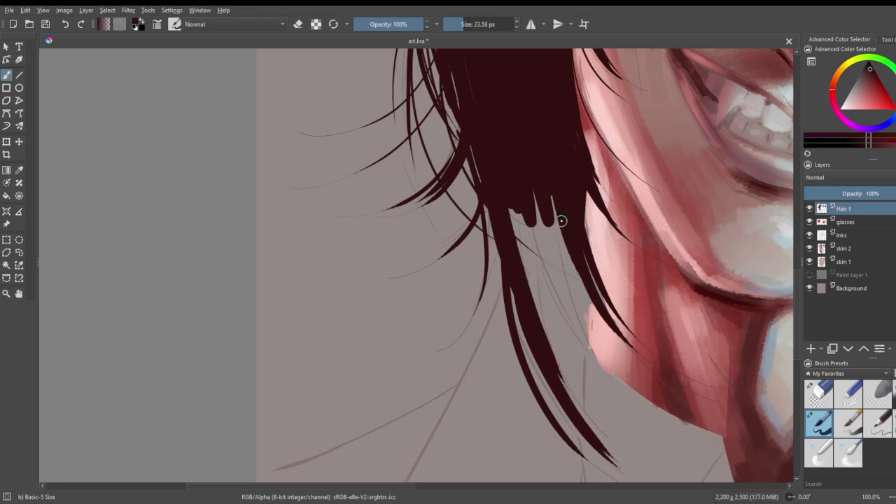
- Fill the space between the shoulder lock and neck lock with dark color, adding pointed strands at the lower end
mouse_move(549, 203)
mouse_down()
mouse_move(561, 233)
mouse_move(576, 410)
mouse_up()
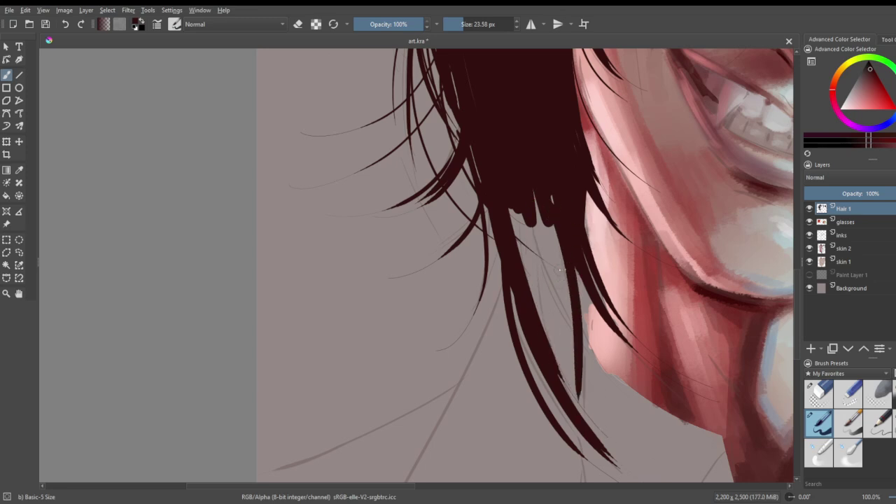
mouse_move(549, 214)
mouse_down()
mouse_move(565, 378)
mouse_move(572, 326)
mouse_move(576, 380)
mouse_move(554, 412)
mouse_move(515, 439)
mouse_up()
drag(565, 412, 529, 456)
mouse_move(558, 312)
mouse_down()
mouse_move(540, 334)
mouse_move(520, 200)
mouse_move(512, 210)
mouse_move(561, 358)
mouse_move(524, 194)
mouse_move(566, 306)
mouse_up()
mouse_move(554, 183)
mouse_down()
mouse_move(539, 326)
mouse_move(542, 270)
mouse_move(539, 293)
mouse_move(588, 319)
mouse_up()
drag(581, 264, 603, 423)
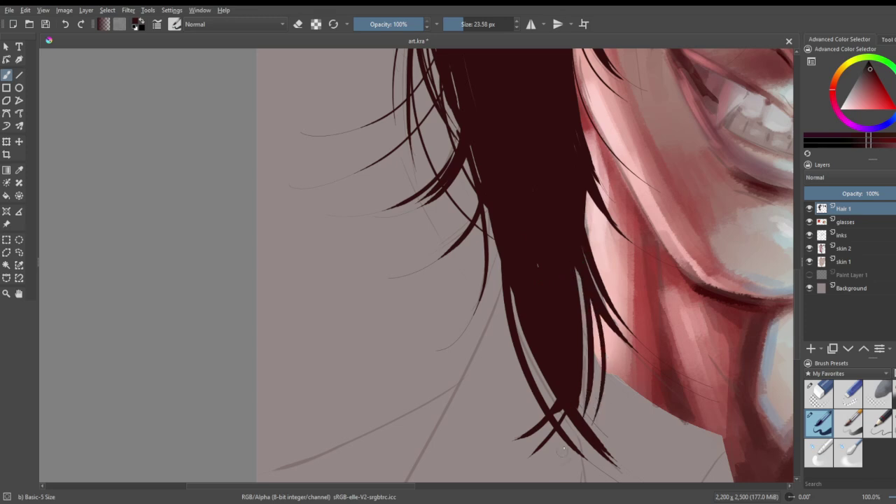
- Close the small gaps in the lower hair and add pointed strands flaring over the shoulder and along its outer edge
drag(575, 266, 582, 351)
drag(582, 288, 586, 413)
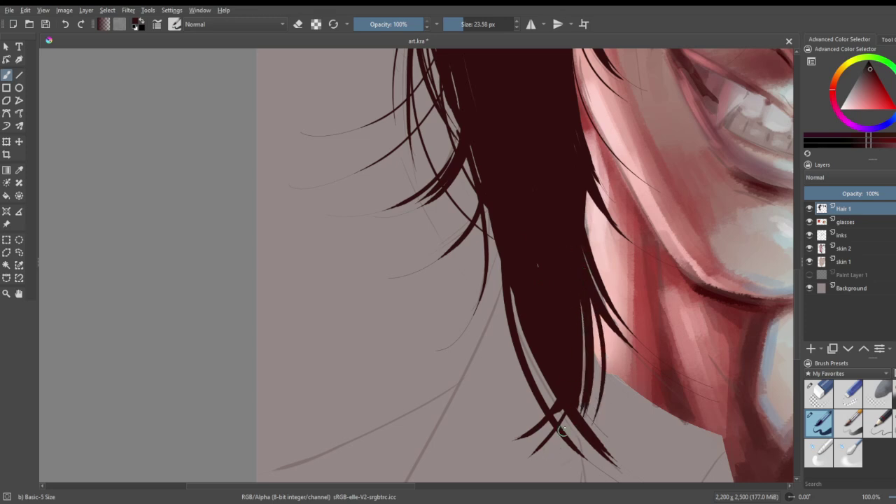
mouse_move(578, 323)
mouse_down()
mouse_move(645, 440)
mouse_move(587, 385)
mouse_move(654, 458)
mouse_up()
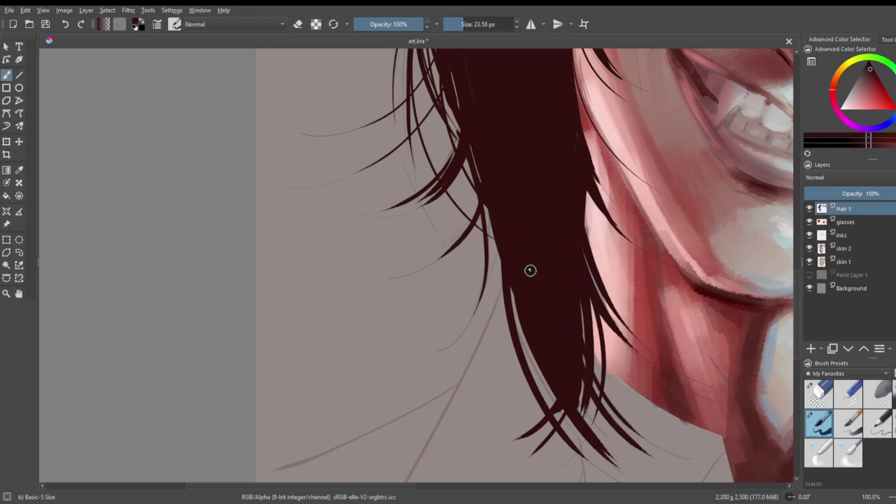
mouse_move(496, 364)
mouse_down()
mouse_move(509, 275)
mouse_move(560, 387)
mouse_move(627, 479)
mouse_up()
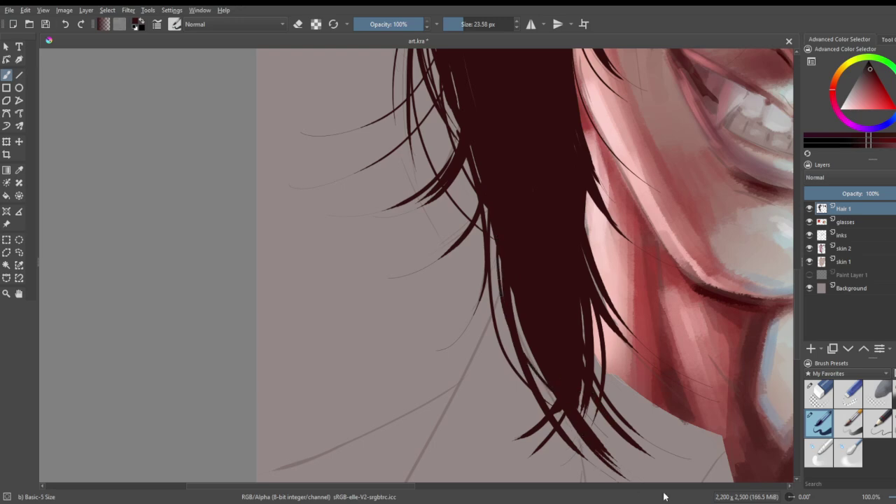
- Save the painting
scroll(585, 196, down, 5)
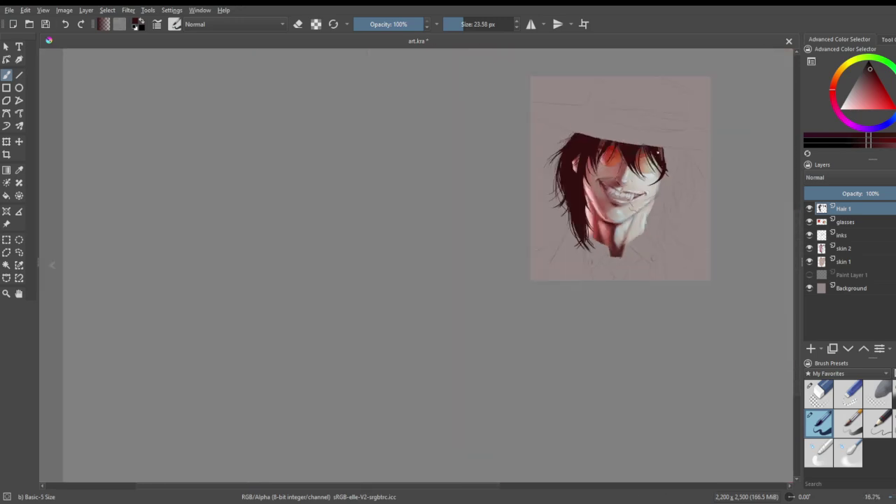
scroll(675, 105, up, 1)
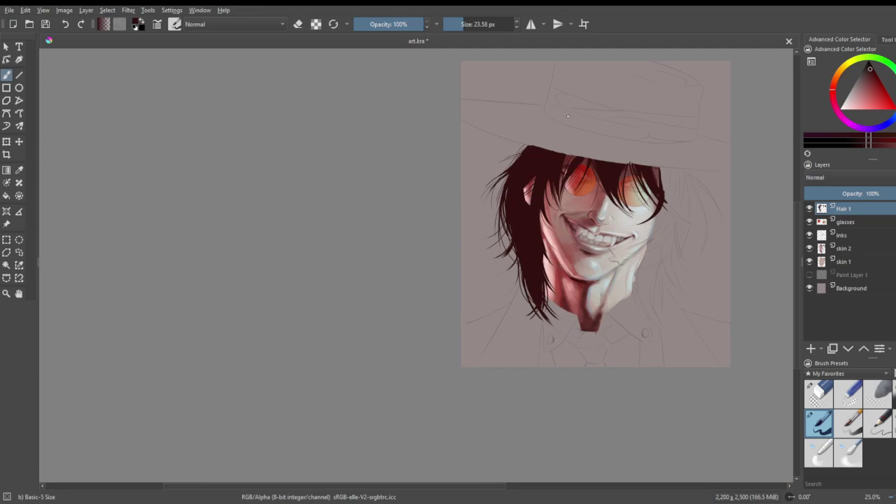
scroll(567, 116, up, 1)
key(ctrl+s)
- Paint a long tapering lock from the hair at the lit cheek down past the jaw toward the neck
scroll(662, 210, up, 3)
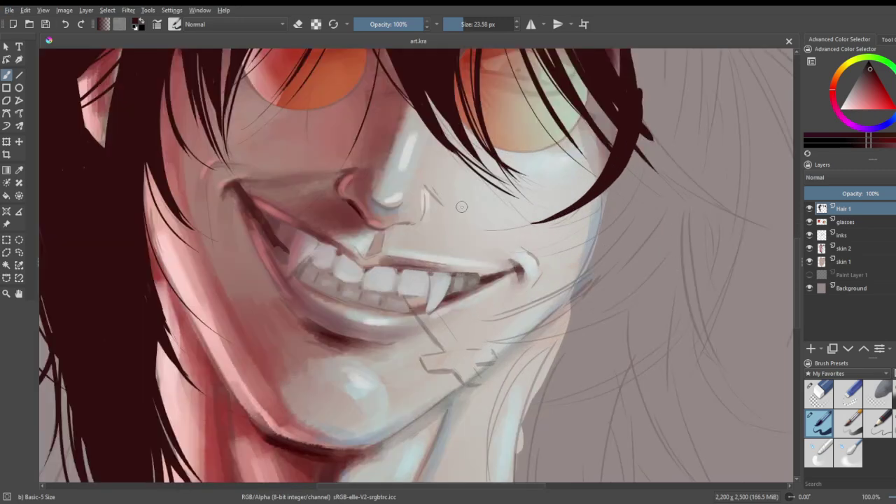
drag(617, 107, 589, 279)
mouse_move(613, 169)
mouse_down()
mouse_move(580, 283)
mouse_move(586, 272)
mouse_move(518, 448)
mouse_up()
key(ctrl+z)
mouse_move(582, 279)
mouse_down()
mouse_move(578, 309)
mouse_move(518, 407)
mouse_up()
key(ctrl+z)
drag(587, 279, 543, 395)
- Paint a pointed strand curving from the lit-side lock onto the jaw below the mouth corner
mouse_move(586, 273)
mouse_down()
mouse_move(546, 301)
mouse_move(470, 323)
mouse_up()
key(ctrl+z)
drag(587, 254, 466, 327)
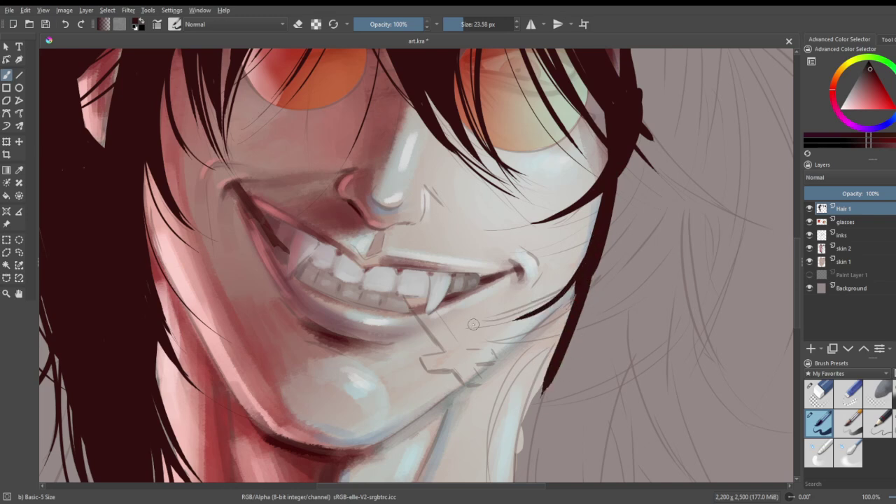
key(ctrl+z)
drag(590, 245, 483, 320)
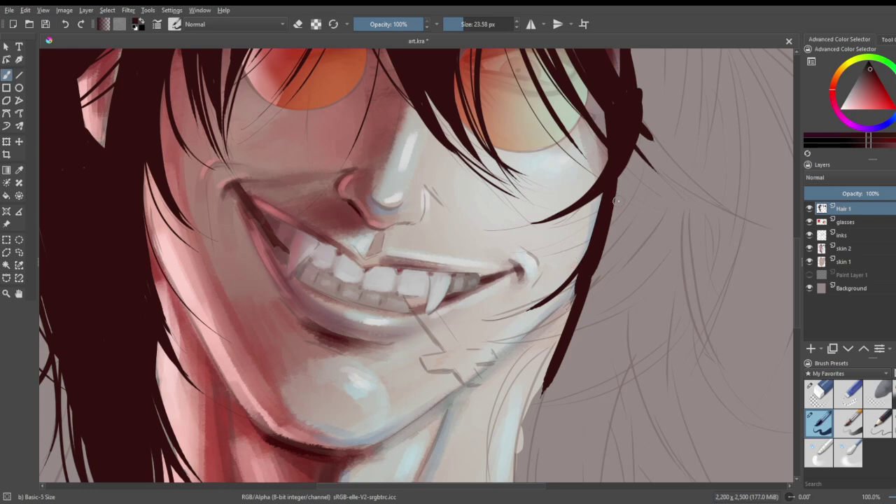
- Add pointed strands sweeping from the lit-side lock onto the cheek beside the mouth corner
drag(603, 196, 546, 226)
drag(603, 203, 509, 262)
key(ctrl+z)
drag(604, 195, 552, 252)
- Paint thin strands hanging from the hair beside the glasses and crossing the lit-side lock
drag(594, 89, 593, 210)
drag(594, 102, 620, 289)
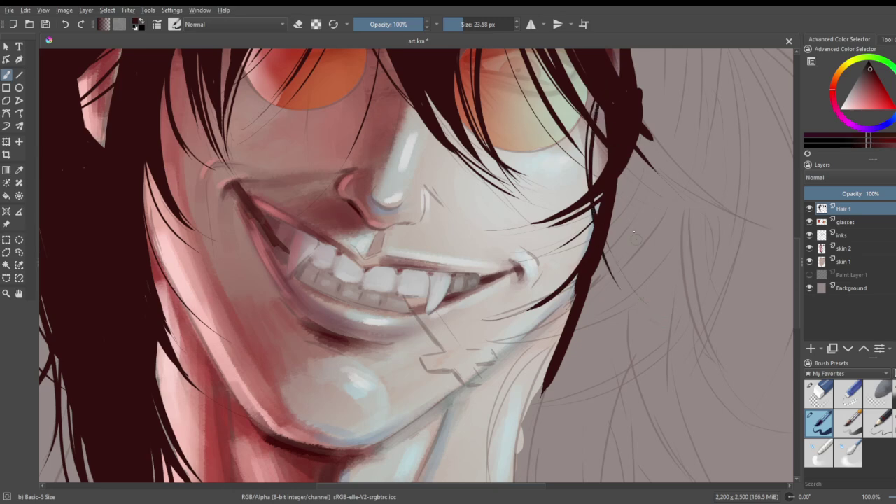
drag(603, 103, 628, 252)
drag(604, 104, 626, 217)
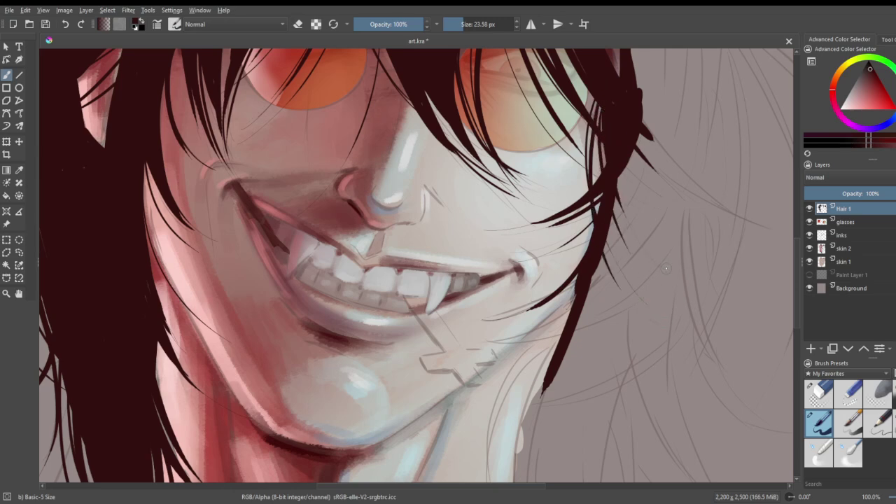
- Enlarge the brush to 144.28 px and block in a broad dark hair mass beside the lit-side lock
scroll(667, 262, down, 5)
scroll(696, 202, up, 3)
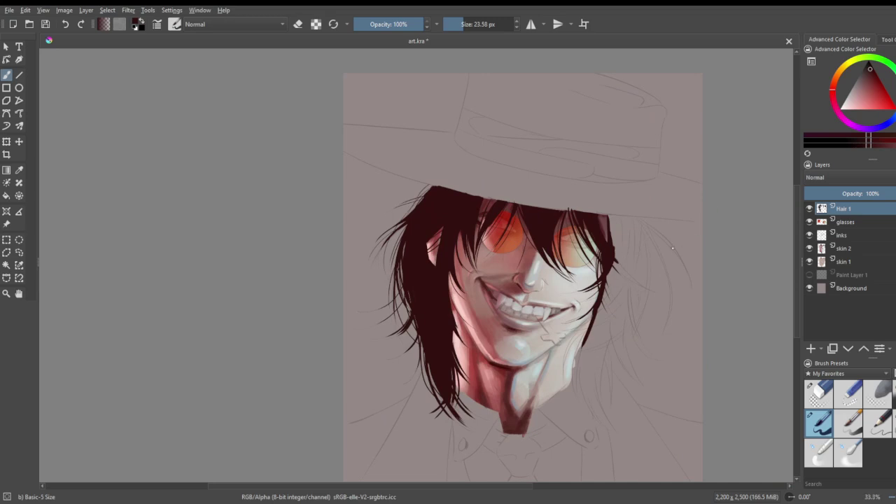
scroll(666, 253, up, 1)
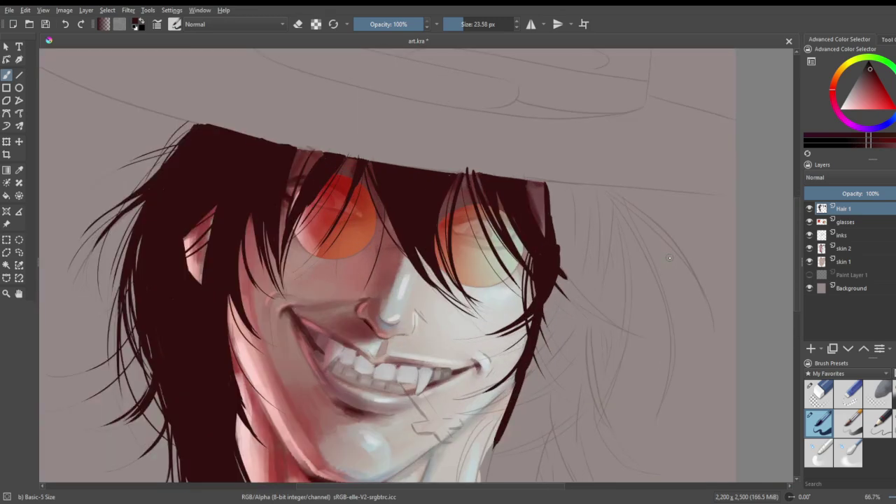
click(478, 23)
mouse_move(572, 260)
mouse_down()
mouse_move(558, 366)
mouse_move(580, 262)
mouse_move(553, 324)
mouse_move(574, 214)
mouse_move(565, 343)
mouse_move(537, 353)
mouse_move(522, 448)
mouse_move(566, 352)
mouse_up()
scroll(555, 289, down, 3)
scroll(545, 373, up, 3)
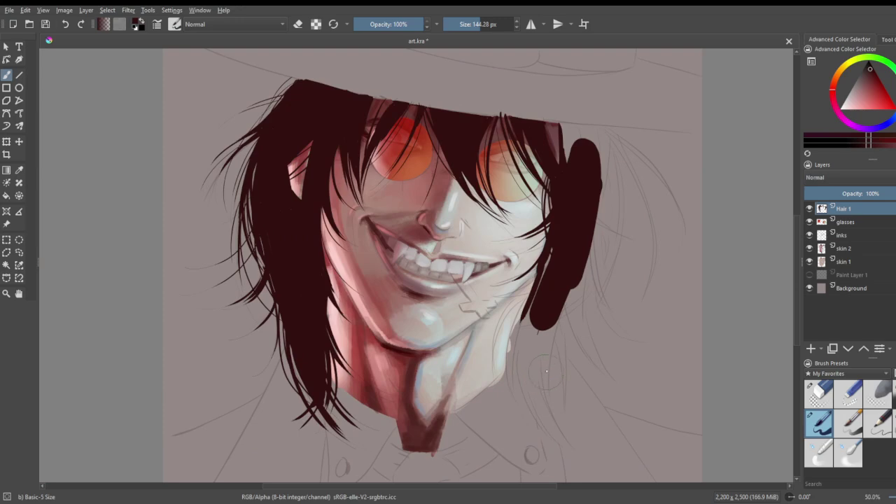
- Reduce the brush size to 37.83 px and paint a tapering strand from the lit-side lock across the jaw
drag(474, 22, 466, 23)
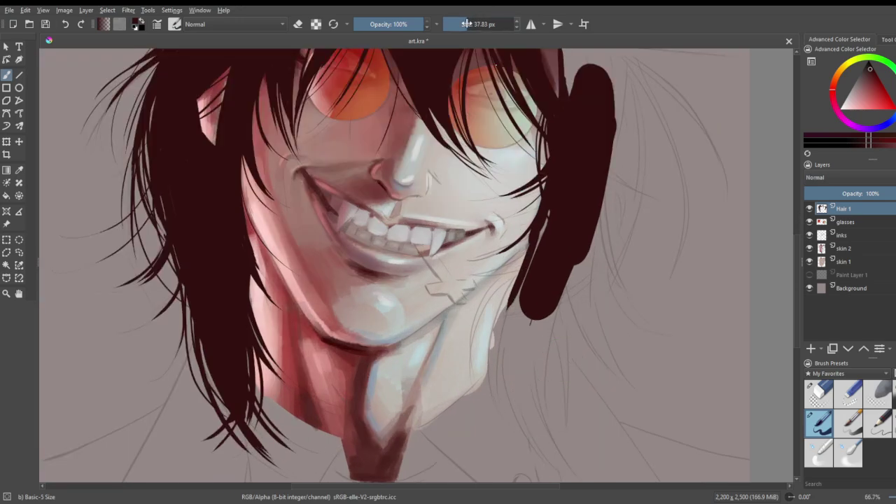
scroll(548, 355, up, 2)
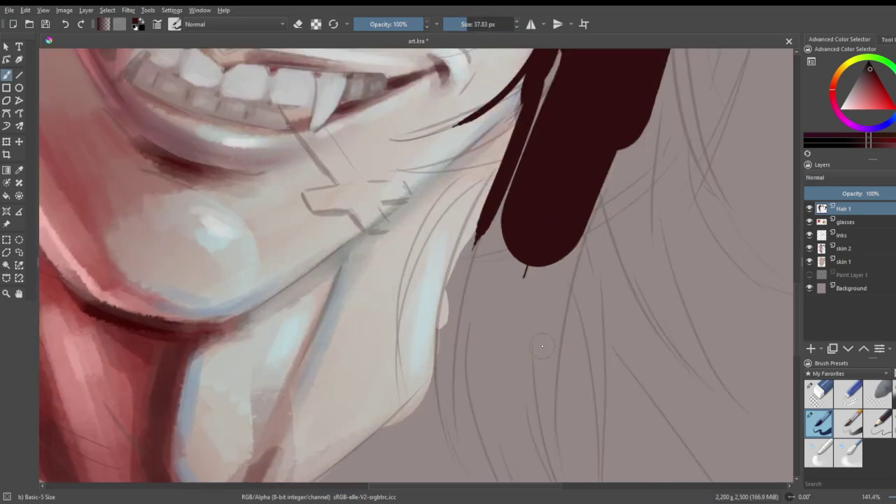
drag(395, 167, 505, 151)
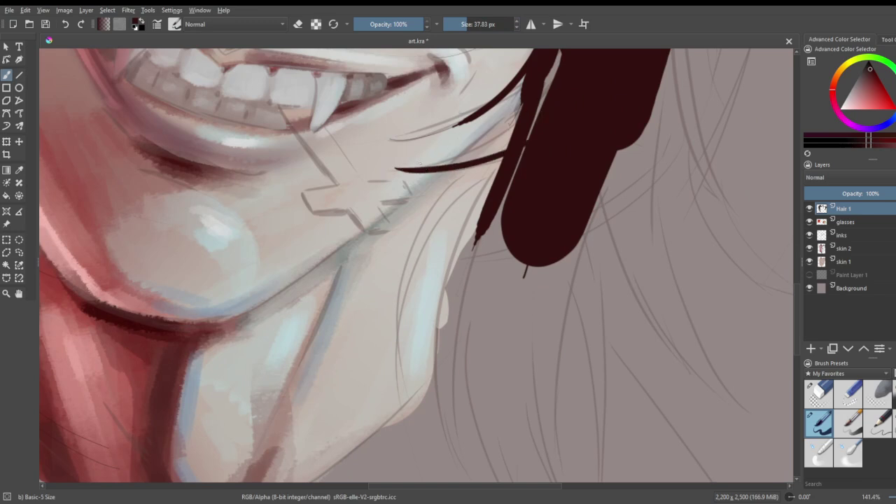
- Thicken the strand pointing across the jaw and add thin tapered strands from the lit-side lock toward the mouth corner
drag(422, 165, 548, 105)
mouse_move(424, 165)
mouse_down()
mouse_move(558, 113)
mouse_move(462, 161)
mouse_up()
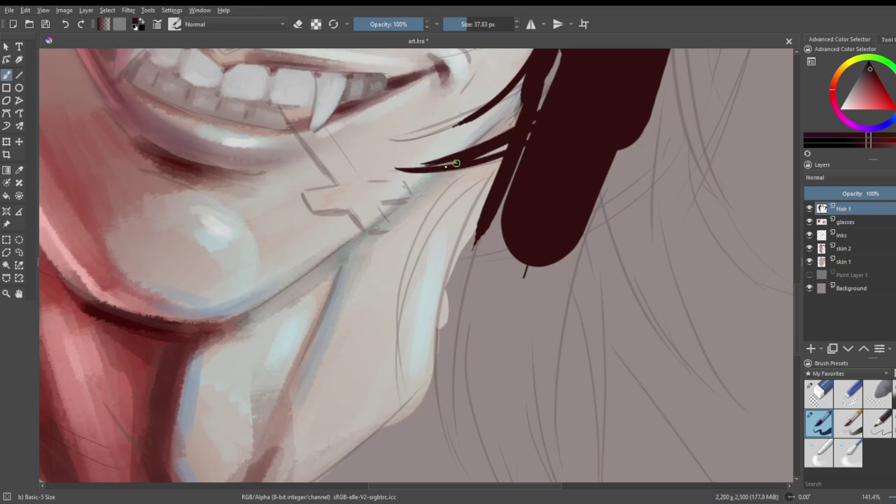
drag(516, 96, 411, 140)
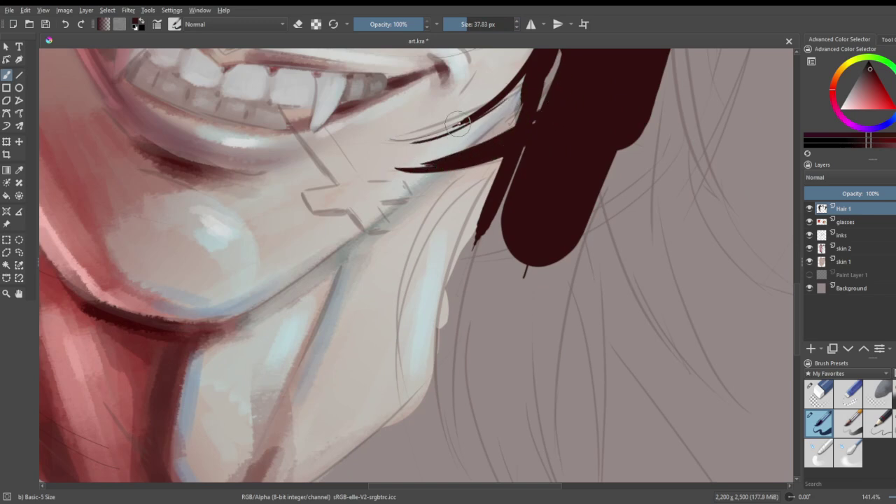
key(ctrl+z)
mouse_move(488, 110)
mouse_down()
mouse_move(406, 136)
mouse_move(402, 124)
mouse_move(505, 97)
mouse_up()
key(ctrl+z)
mouse_move(414, 116)
mouse_down()
mouse_move(495, 95)
mouse_move(553, 62)
mouse_up()
mouse_move(488, 141)
mouse_down()
mouse_move(548, 74)
mouse_move(536, 93)
mouse_up()
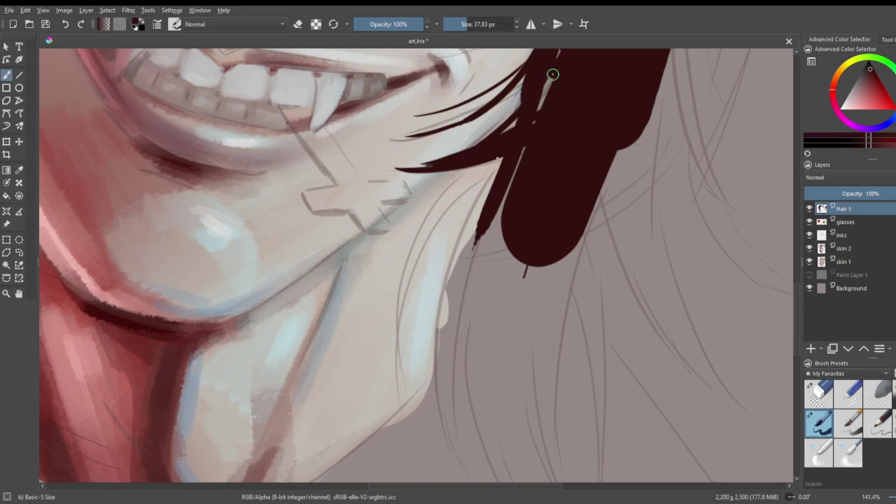
- Paint a pair of curved, tapering strands from the lit-side lock down over the jaw and neck
scroll(510, 140, down, 3)
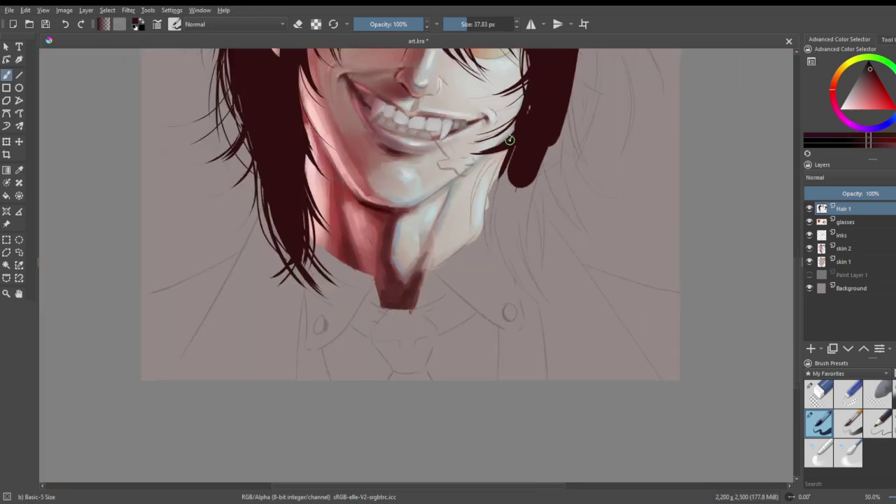
scroll(512, 200, up, 3)
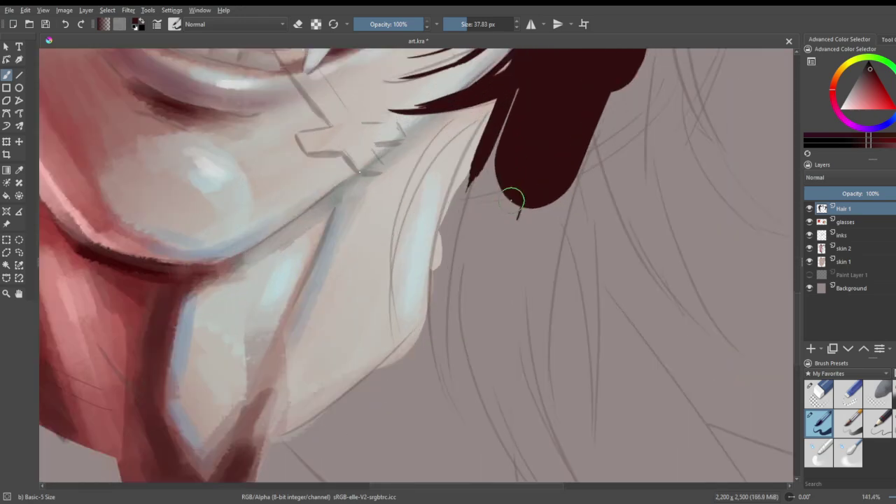
drag(497, 100, 383, 316)
mouse_move(493, 105)
mouse_down()
mouse_move(413, 206)
mouse_move(385, 315)
mouse_up()
key(ctrl+z)
drag(492, 107, 380, 320)
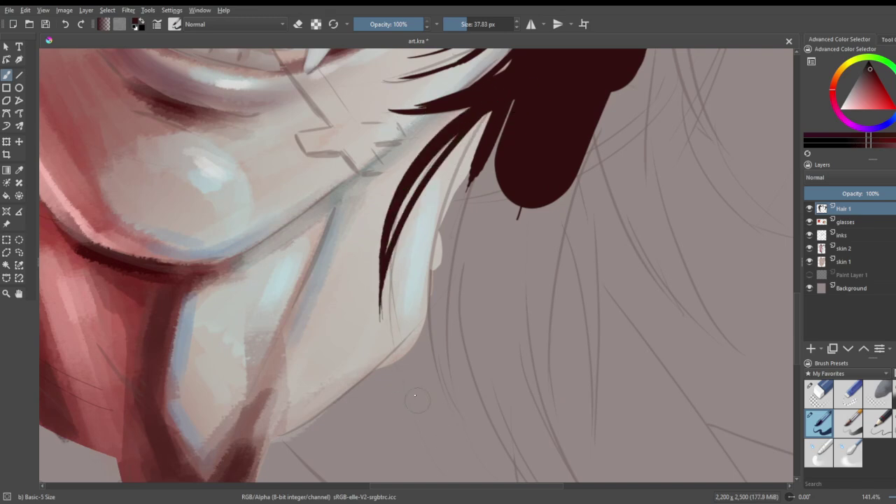
- Paint a long pointed lock curving past the neck edge, plus a shorter pointed lock beside it
drag(505, 103, 441, 404)
key(ctrl+z)
mouse_move(488, 124)
mouse_down()
mouse_move(429, 376)
mouse_move(474, 450)
mouse_up()
mouse_move(432, 315)
mouse_down()
mouse_move(461, 433)
mouse_move(449, 399)
mouse_up()
mouse_move(433, 350)
mouse_down()
mouse_move(452, 416)
mouse_move(435, 392)
mouse_up()
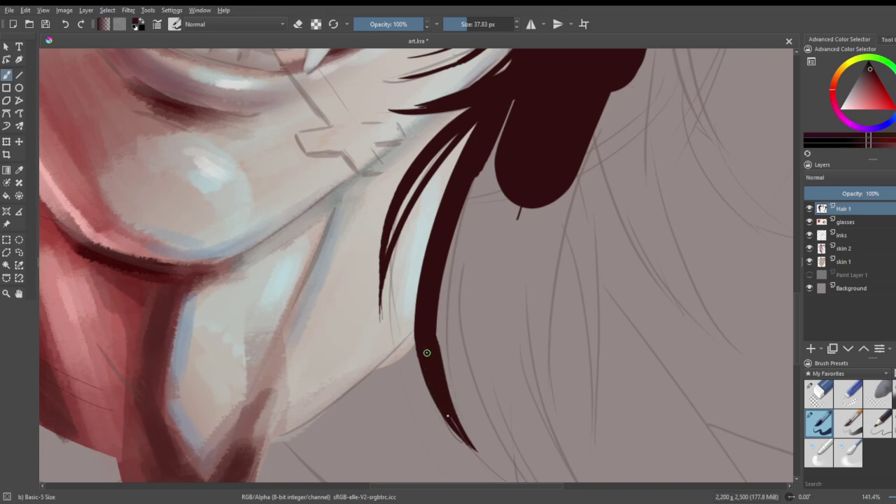
mouse_move(510, 108)
mouse_down()
mouse_move(474, 263)
mouse_move(483, 343)
mouse_up()
- Paint a broad pointed lock sweeping down and outward from the outer edge of the lit-side hair mass
scroll(501, 389, down, 3)
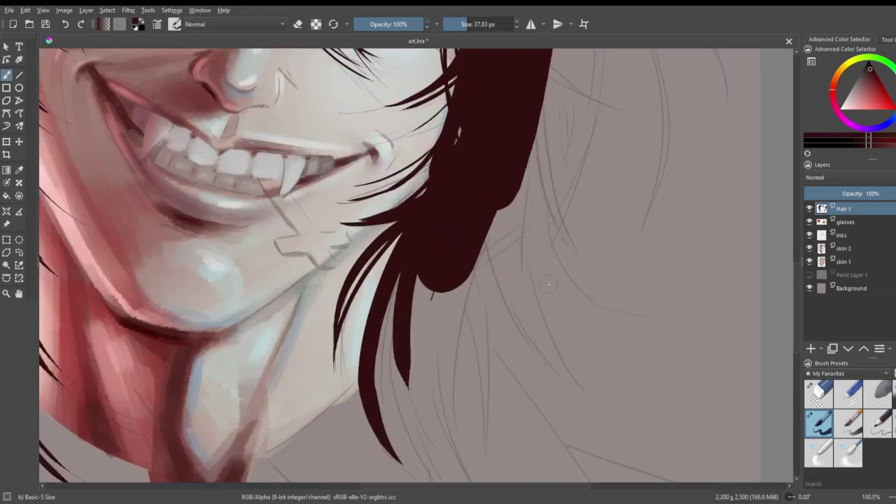
drag(480, 209, 545, 383)
key(ctrl+z)
drag(494, 208, 567, 384)
drag(522, 175, 561, 392)
key(ctrl+z)
mouse_move(513, 172)
mouse_down()
mouse_move(549, 358)
mouse_move(574, 388)
mouse_up()
drag(503, 208, 528, 301)
drag(524, 233, 534, 167)
key(ctrl+z)
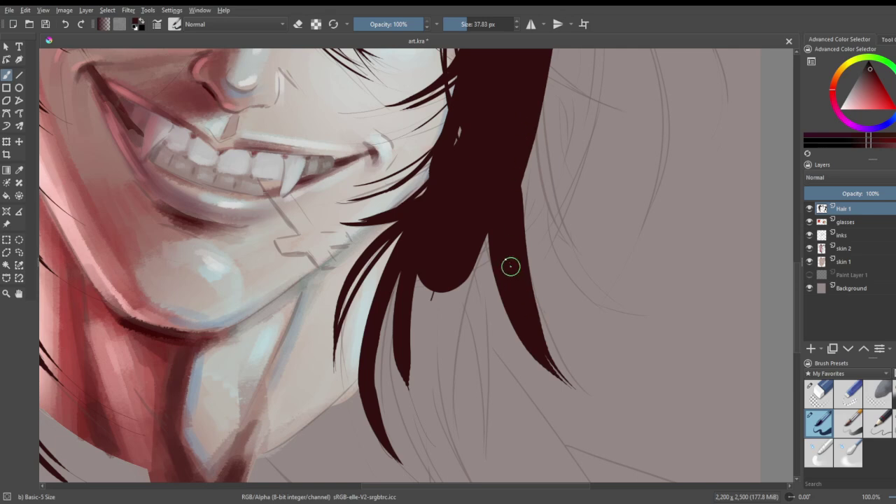
- Broaden the outward-sweeping lock's base and add a slimmer pointed strand curving outward beside it
drag(527, 135, 542, 347)
mouse_move(537, 112)
mouse_down()
mouse_move(539, 180)
mouse_move(613, 316)
mouse_up()
drag(529, 144, 592, 276)
key(ctrl+z)
drag(528, 126, 550, 226)
- Paint a short flyaway strand flicking outward from the middle of the lit-side hair mass
scroll(545, 171, down, 5)
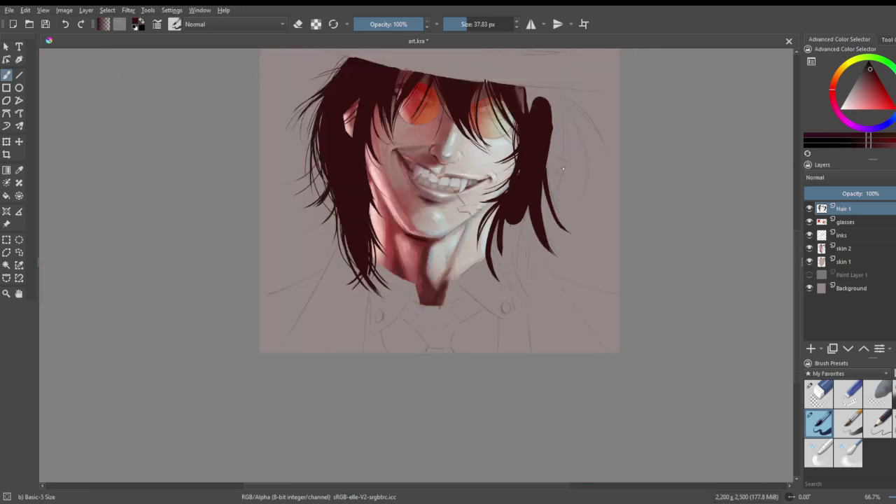
scroll(580, 122, up, 5)
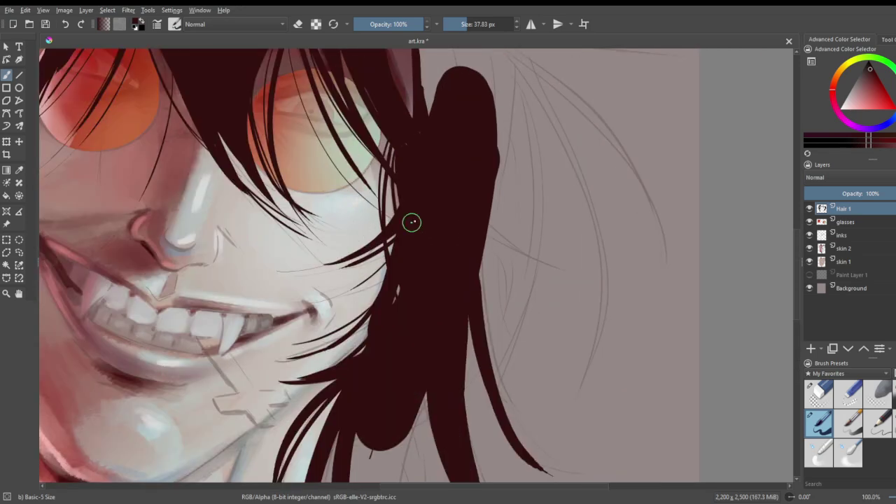
drag(489, 224, 582, 271)
drag(489, 229, 532, 253)
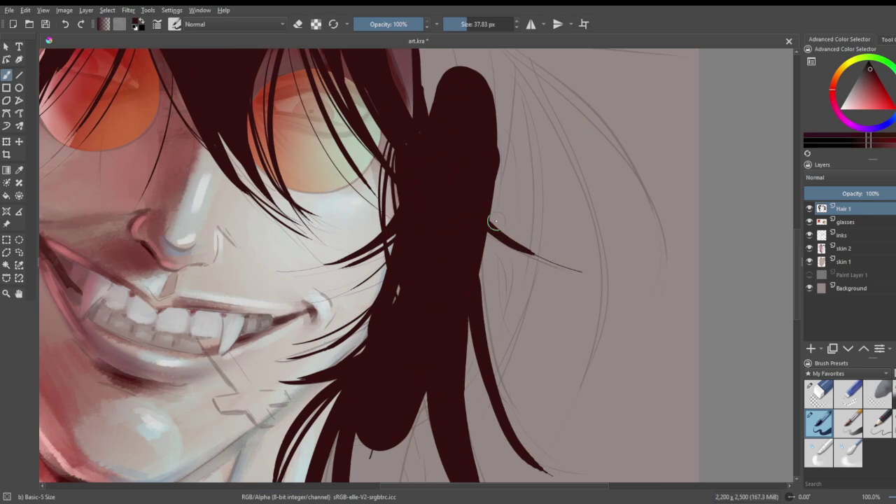
drag(483, 228, 553, 253)
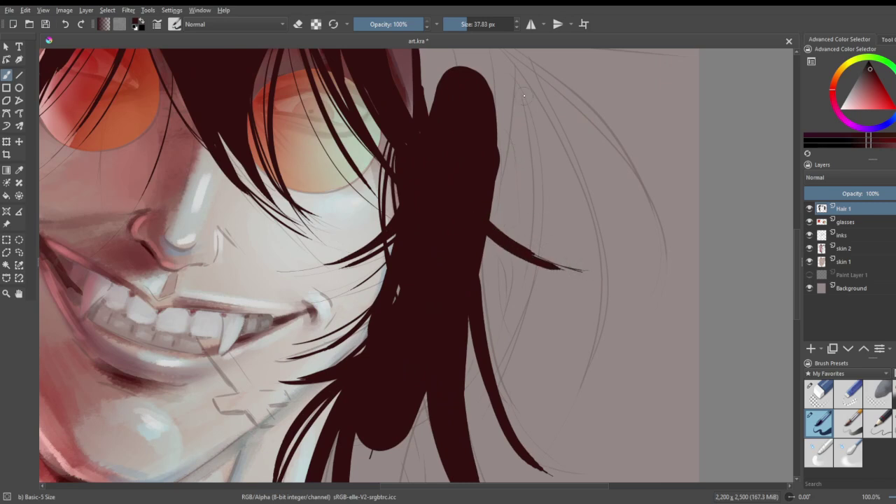
- Widen the outer edge of the lit-side hair mass with long vertical strokes down to the slim outward strand
drag(504, 79, 490, 269)
key(ctrl+z)
drag(501, 95, 483, 290)
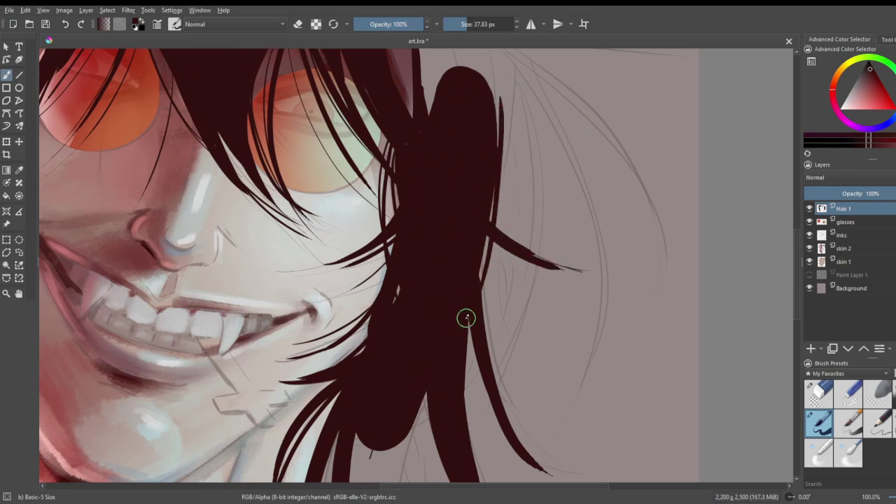
mouse_move(490, 95)
mouse_down()
mouse_move(502, 179)
mouse_move(470, 324)
mouse_up()
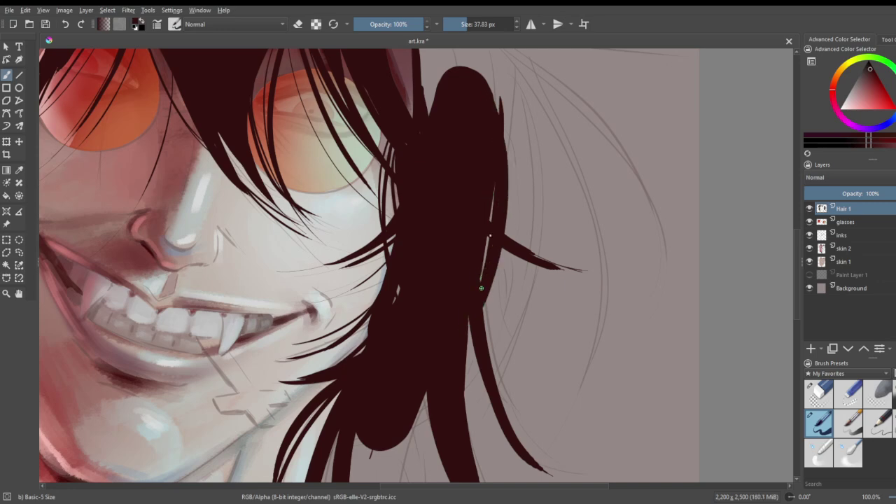
- Extend the lit-side hair mass up to the hat brim and fill the gaps beside the glasses
scroll(534, 212, down, 4)
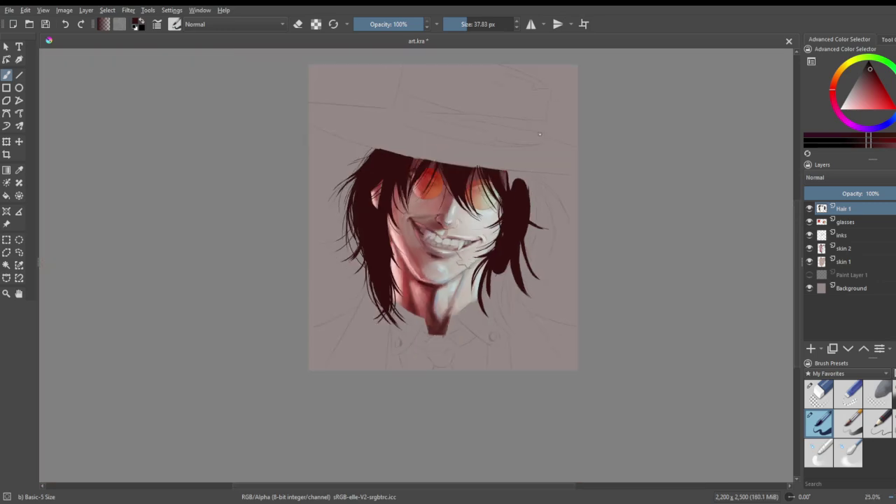
scroll(514, 206, up, 3)
scroll(572, 201, up, 2)
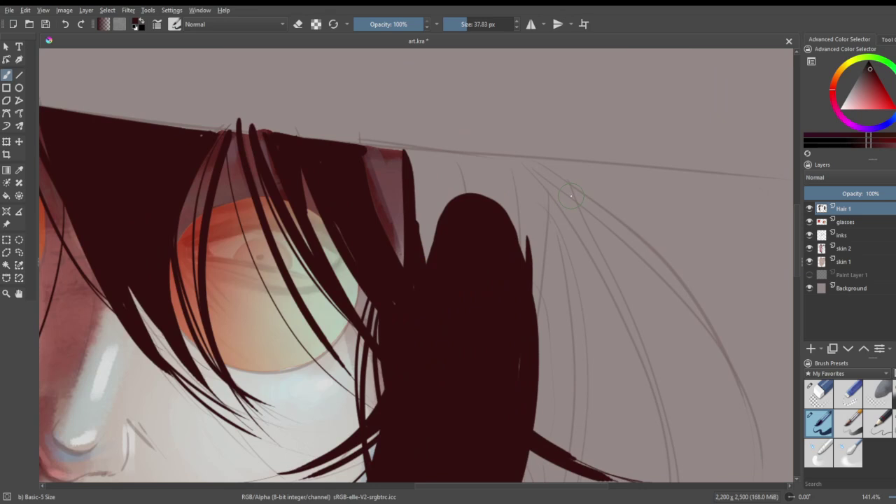
mouse_move(403, 150)
mouse_down()
mouse_move(508, 170)
mouse_move(518, 246)
mouse_move(506, 192)
mouse_move(488, 188)
mouse_up()
mouse_move(494, 254)
mouse_down()
mouse_move(487, 181)
mouse_move(469, 227)
mouse_move(451, 223)
mouse_move(434, 236)
mouse_up()
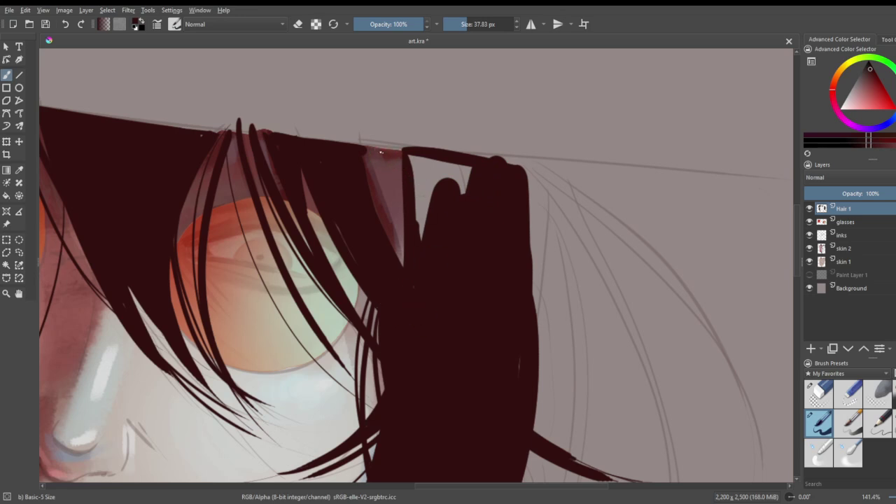
drag(382, 156, 397, 252)
mouse_move(359, 145)
mouse_down()
mouse_move(403, 149)
mouse_move(404, 235)
mouse_up()
drag(515, 375, 516, 320)
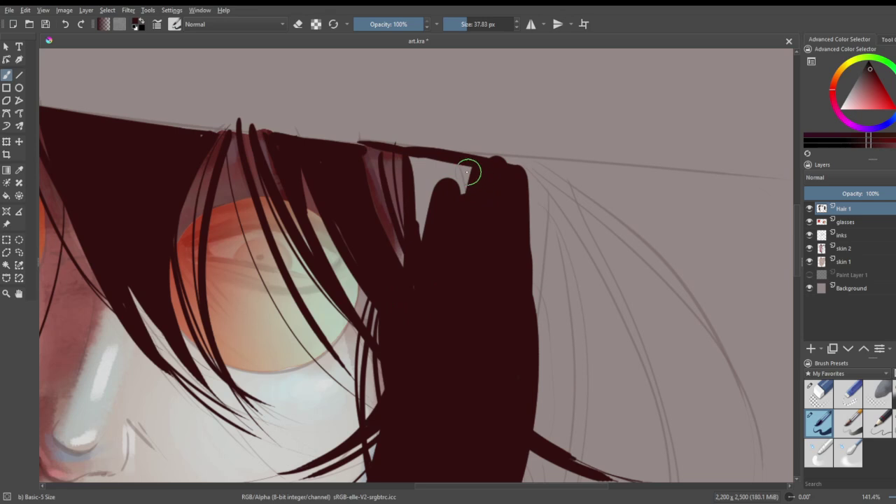
drag(410, 159, 418, 238)
mouse_move(405, 160)
mouse_down()
mouse_move(424, 212)
mouse_move(429, 163)
mouse_move(448, 201)
mouse_move(458, 174)
mouse_move(475, 180)
mouse_move(515, 167)
mouse_move(463, 154)
mouse_move(513, 168)
mouse_up()
- Add thin tapering strands between the two pointed locks beside the neck, extending one toward the collar
scroll(504, 200, down, 4)
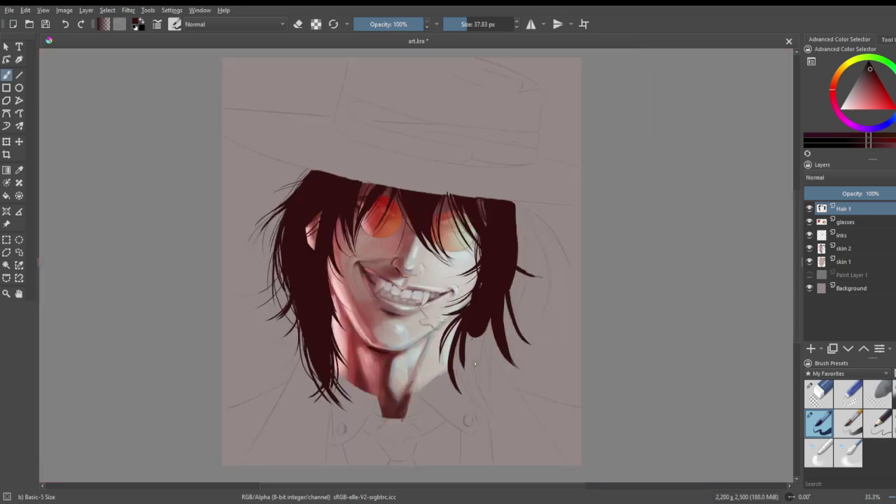
scroll(474, 363, up, 4)
scroll(481, 392, down, 2)
scroll(485, 405, up, 3)
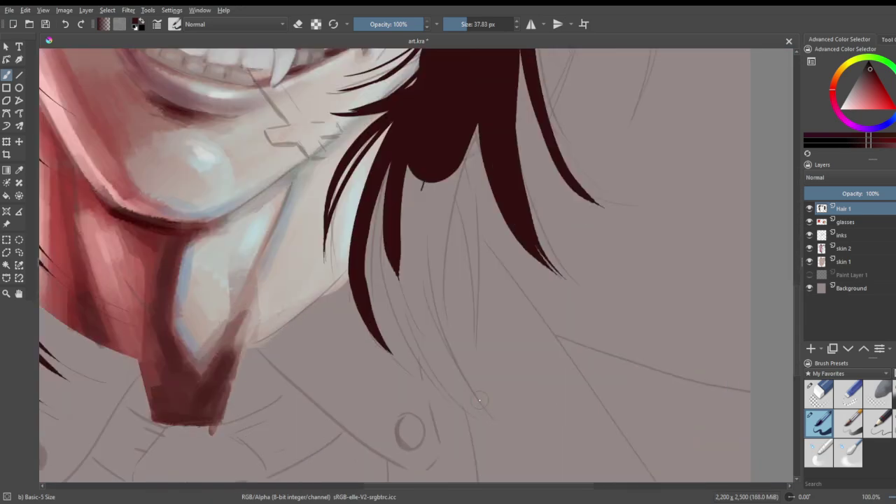
mouse_move(405, 146)
mouse_down()
mouse_move(370, 260)
mouse_move(390, 350)
mouse_up()
drag(384, 175, 420, 388)
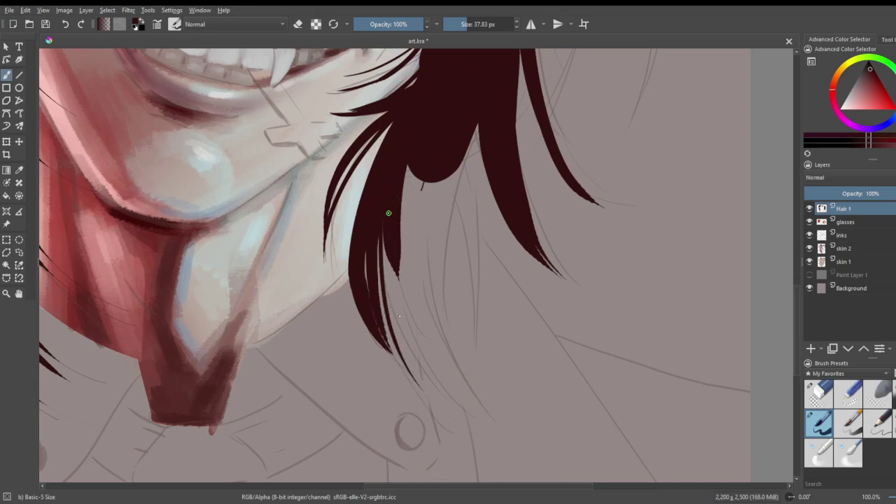
drag(387, 202, 461, 411)
- Paint a lock crossing back over the neck-side strands and fill the gap between it and the hair mass
drag(457, 166, 385, 361)
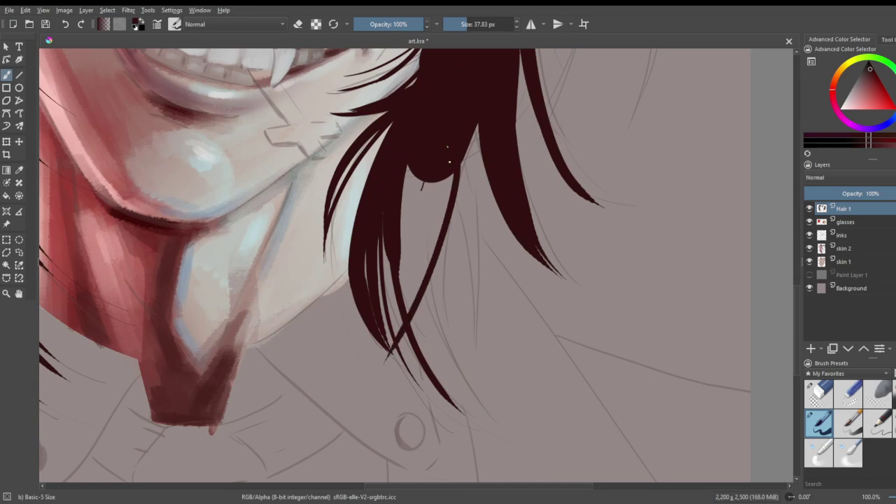
mouse_move(448, 147)
mouse_down()
mouse_move(385, 357)
mouse_move(365, 371)
mouse_up()
drag(453, 166, 407, 311)
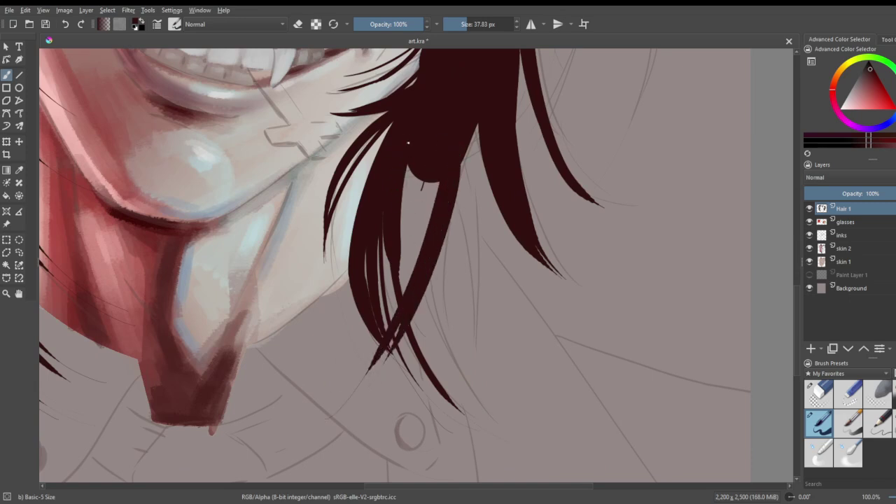
drag(406, 166, 406, 315)
drag(403, 210, 407, 294)
drag(415, 163, 412, 266)
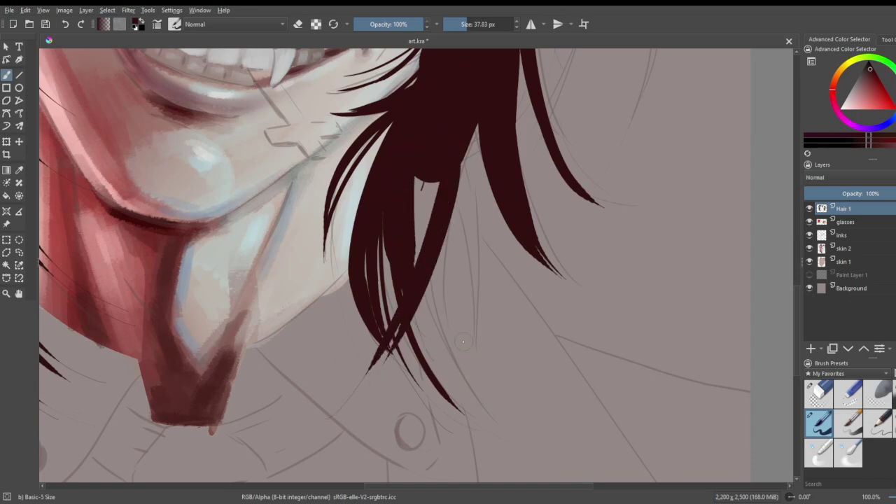
mouse_move(430, 178)
mouse_down()
mouse_move(414, 265)
mouse_move(427, 228)
mouse_up()
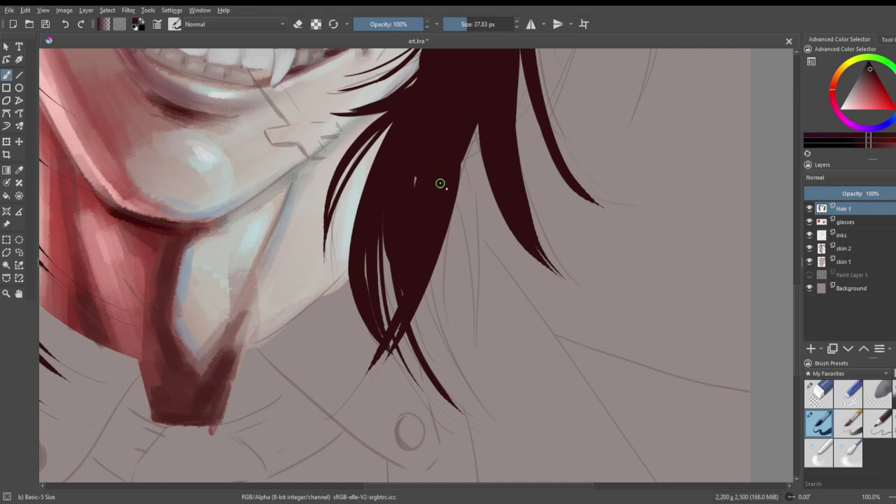
- Paint pointed strands fanning outward from the lower part of the crossing lock toward the collar button
drag(425, 262, 476, 392)
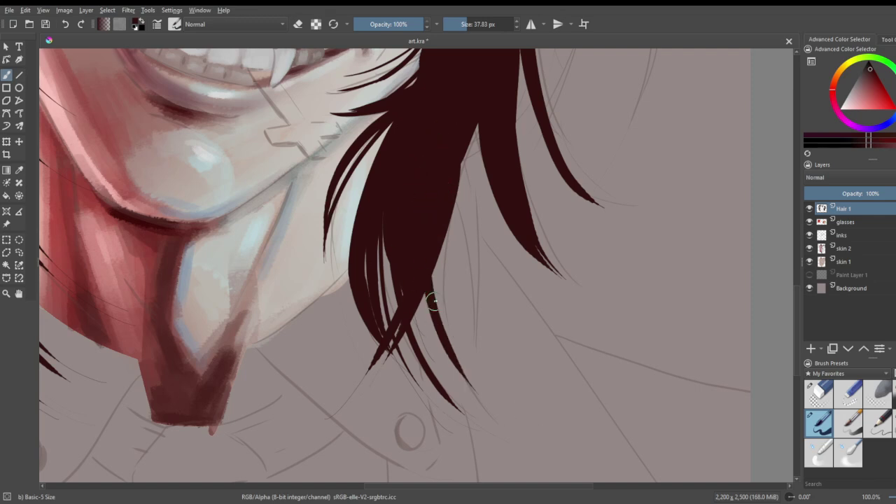
drag(411, 277, 487, 406)
drag(427, 302, 457, 369)
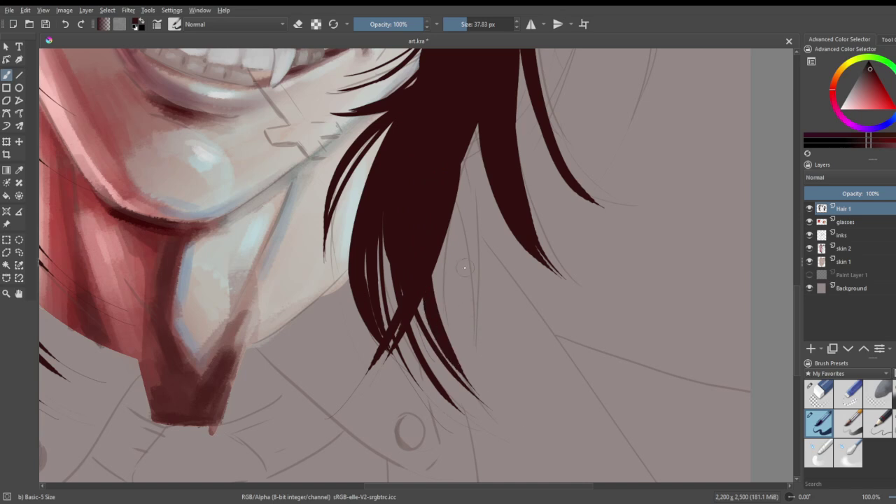
- Paint a curved pointed lock hanging between the crossing lock and the broad outward-sweeping lock
mouse_move(462, 155)
mouse_down()
mouse_move(474, 198)
mouse_move(490, 361)
mouse_up()
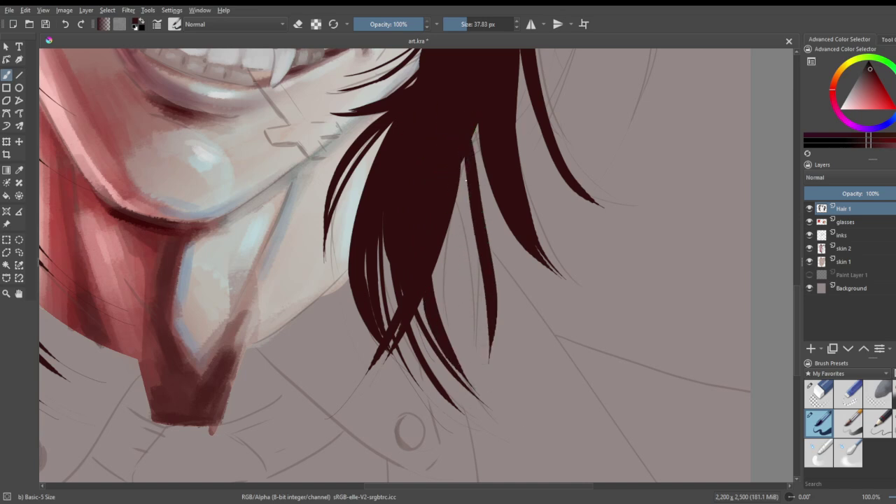
key(ctrl+z)
drag(459, 152, 466, 368)
drag(460, 208, 478, 346)
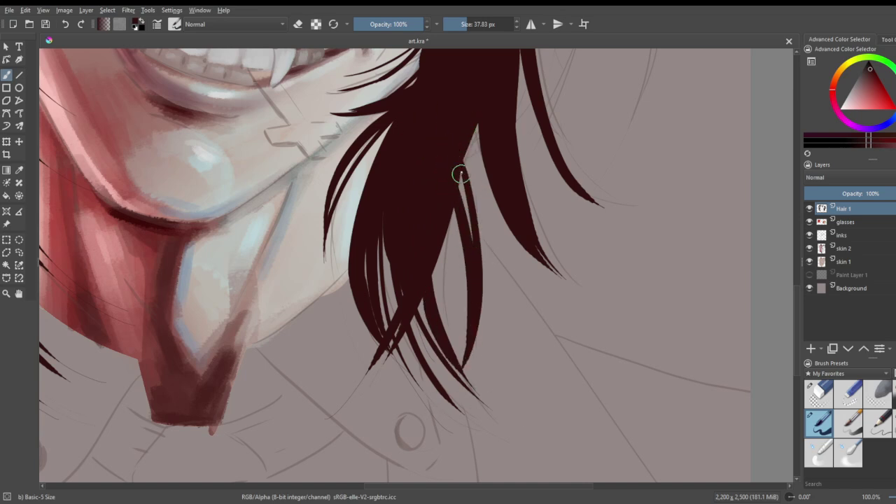
drag(455, 170, 475, 294)
- Add thin diagonal strands from the broad outer lock crossing behind the newly painted curved lock
drag(482, 142, 443, 257)
drag(486, 119, 441, 308)
drag(457, 223, 440, 282)
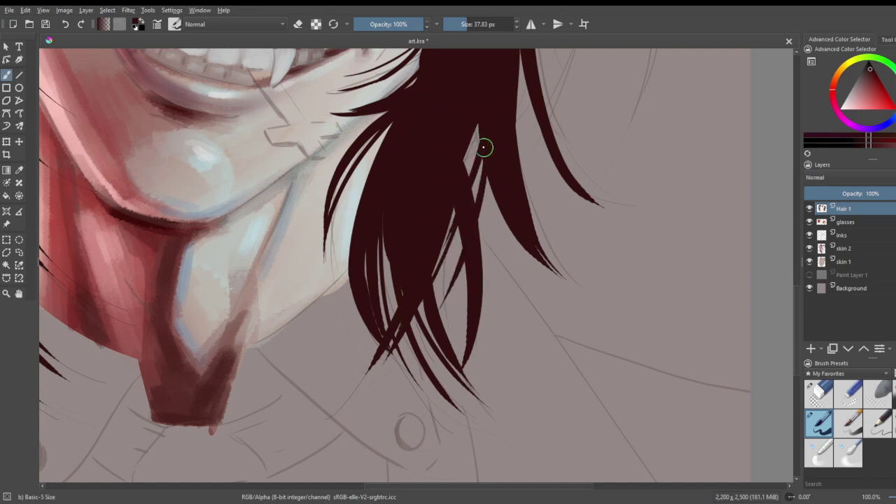
drag(494, 195, 455, 326)
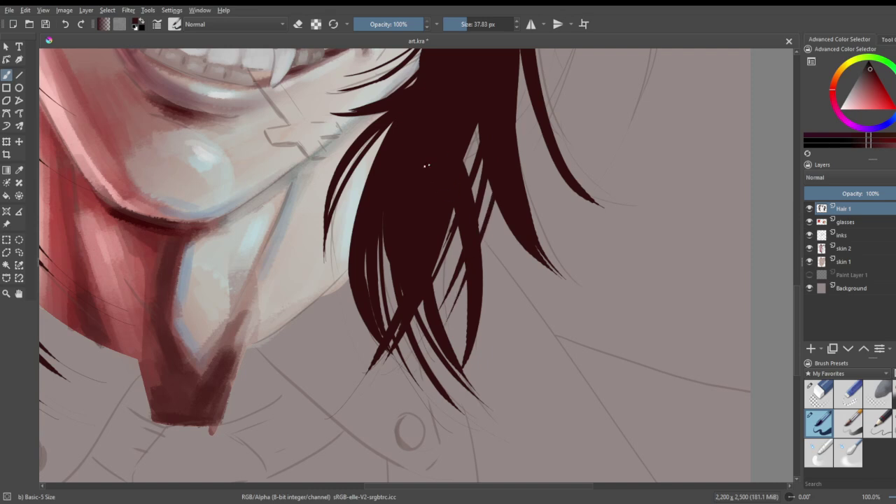
- Add fine hanging strands around the curved lock and across the small gap above it
drag(452, 240, 441, 398)
drag(485, 307, 477, 398)
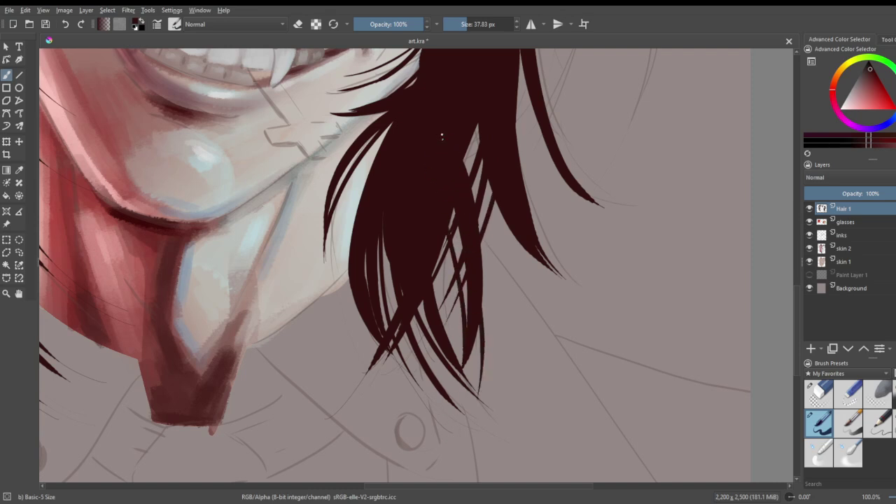
drag(467, 144, 475, 161)
mouse_move(491, 208)
mouse_down()
mouse_move(504, 340)
mouse_move(491, 356)
mouse_up()
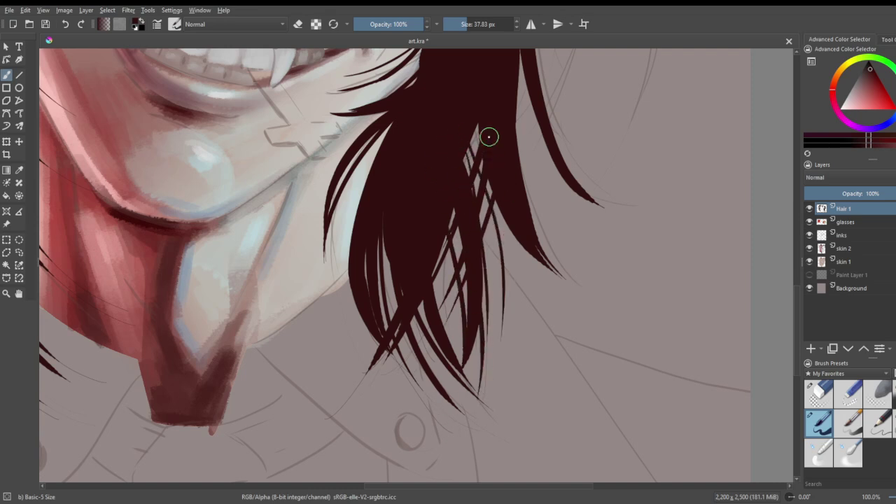
- Paint long tapering strands sweeping from the lit-side hair mass outward over the shoulder
drag(472, 110, 626, 349)
mouse_move(459, 124)
mouse_down()
mouse_move(509, 249)
mouse_move(535, 280)
mouse_move(649, 322)
mouse_up()
mouse_move(469, 145)
mouse_down()
mouse_move(550, 294)
mouse_move(644, 322)
mouse_up()
scroll(582, 243, down, 5)
scroll(551, 187, up, 5)
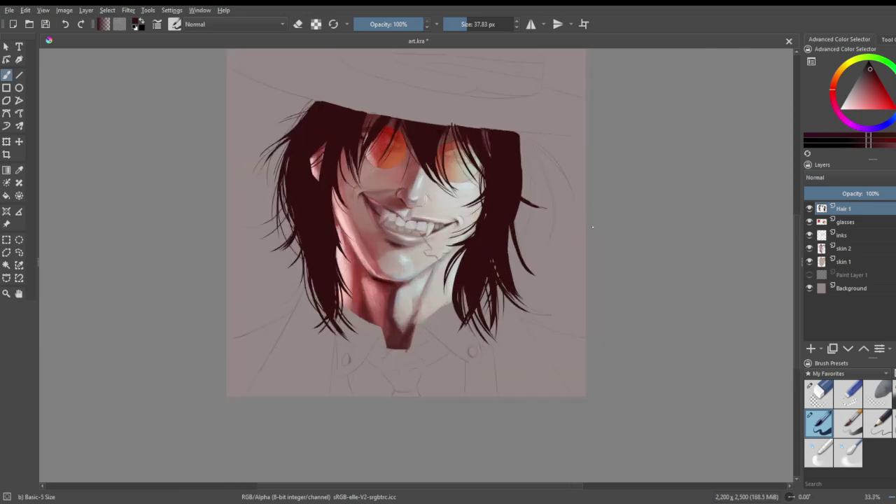
- Paint long dark strands down the outer edge of the lit-side hair mass from beneath the hat brim
scroll(549, 185, down, 5)
scroll(548, 180, up, 4)
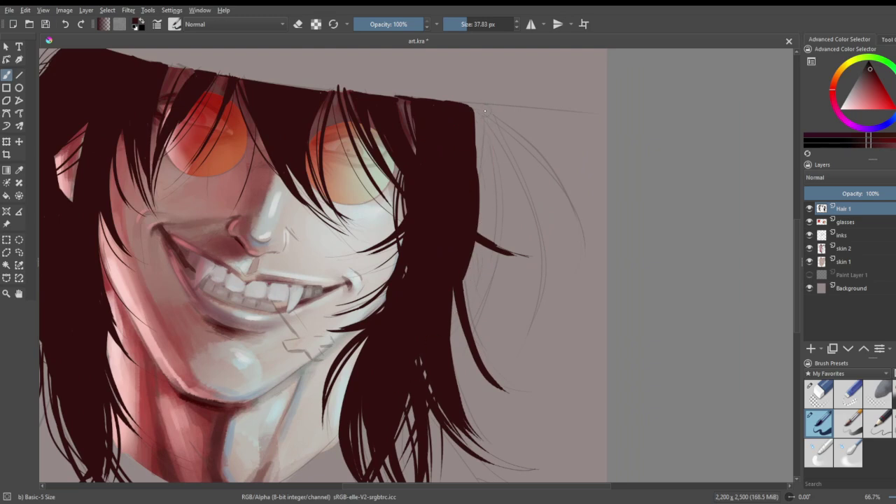
drag(478, 110, 465, 290)
drag(473, 103, 459, 264)
drag(481, 142, 463, 283)
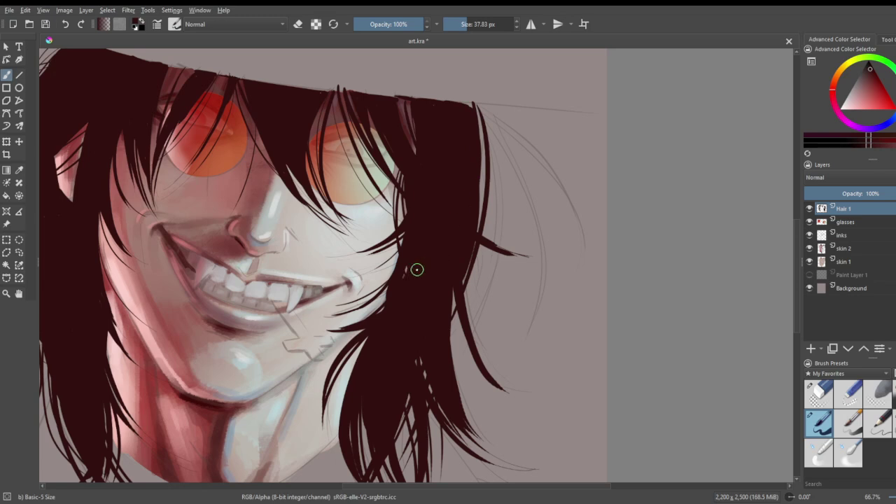
mouse_move(480, 109)
mouse_down()
mouse_move(502, 161)
mouse_move(478, 350)
mouse_up()
key(ctrl+z)
- Paint separate curved strands falling from the brim past the short crossing lock, just outside the lit-side hair mass
drag(488, 105, 524, 253)
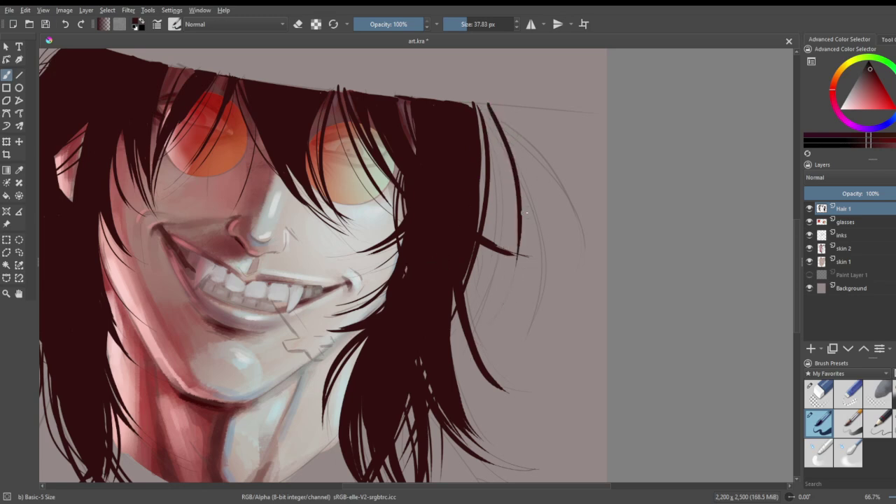
mouse_move(483, 137)
mouse_down()
mouse_move(481, 190)
mouse_move(502, 306)
mouse_up()
drag(482, 243, 502, 301)
drag(480, 198, 483, 149)
drag(480, 104, 517, 314)
drag(483, 240, 523, 337)
key(ctrl+z)
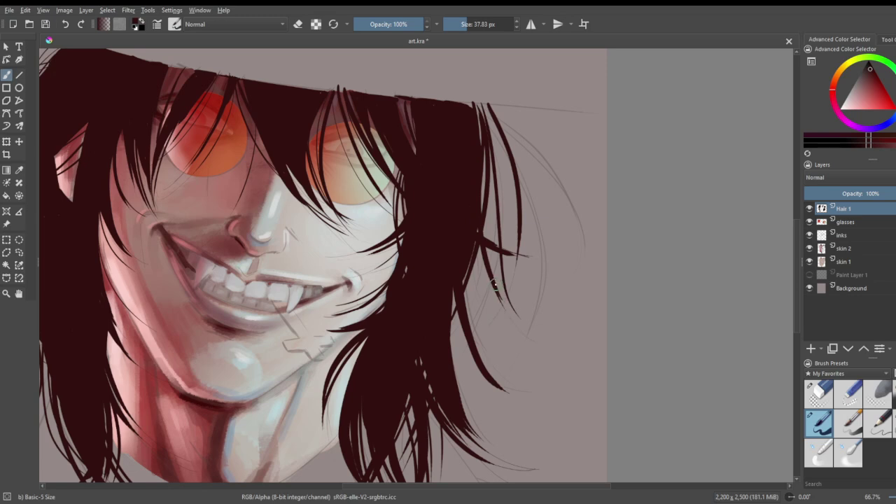
drag(498, 295, 523, 328)
- Add a strand curving back toward the crossing lock and fine pointed strands around the lower outward-sweeping lock
drag(447, 344, 485, 136)
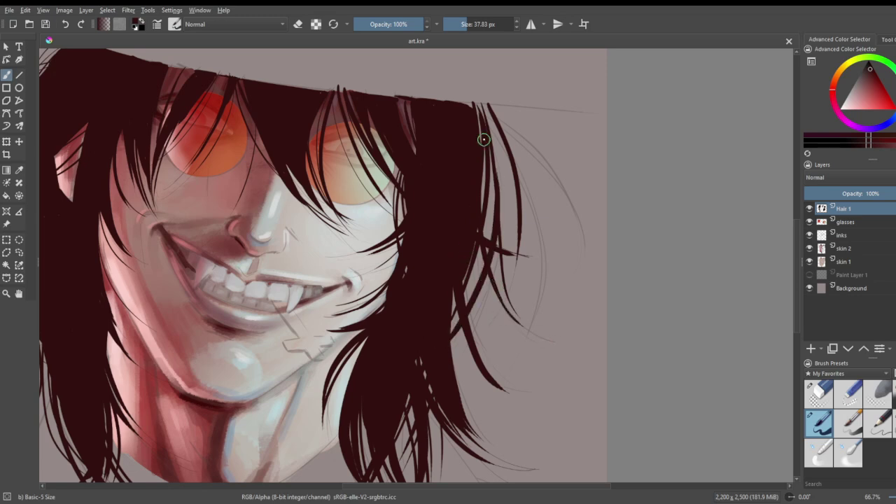
mouse_move(454, 289)
mouse_down()
mouse_move(475, 373)
mouse_move(504, 411)
mouse_up()
drag(449, 320, 502, 413)
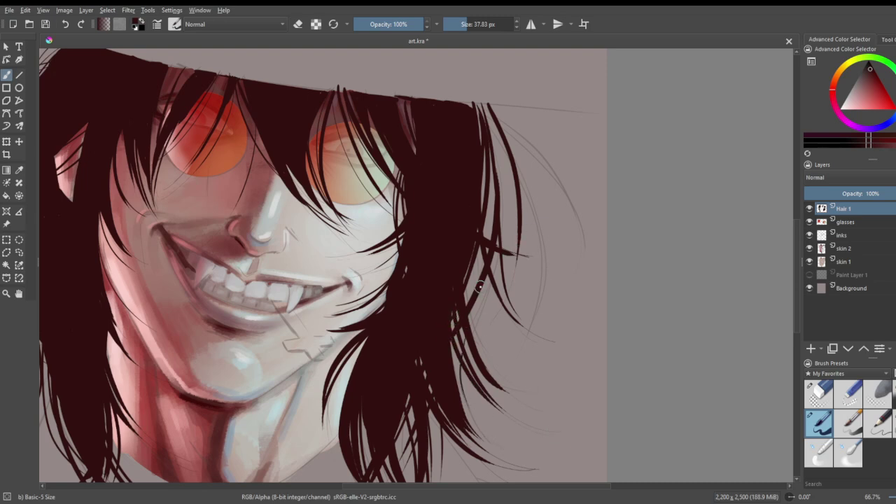
drag(463, 329, 493, 424)
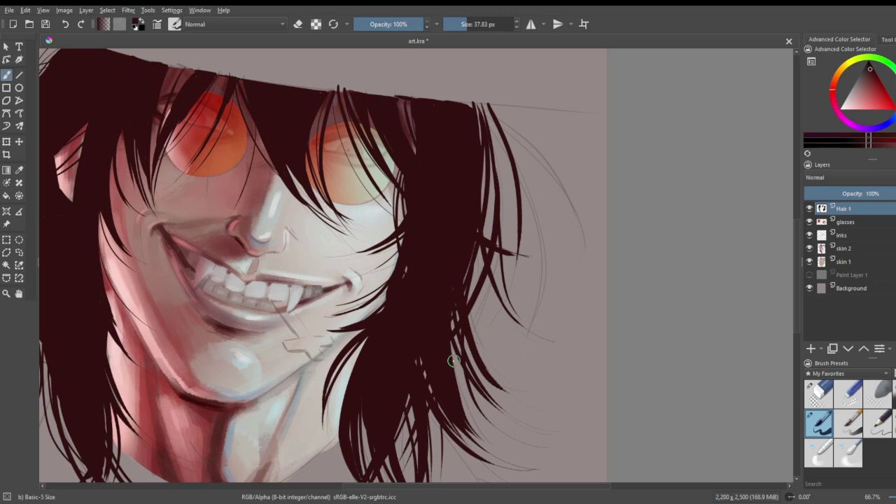
- Paint long flyaway locks arcing from the hat brim outward beyond the lit-side strands, and thicken the outermost one
drag(476, 105, 544, 274)
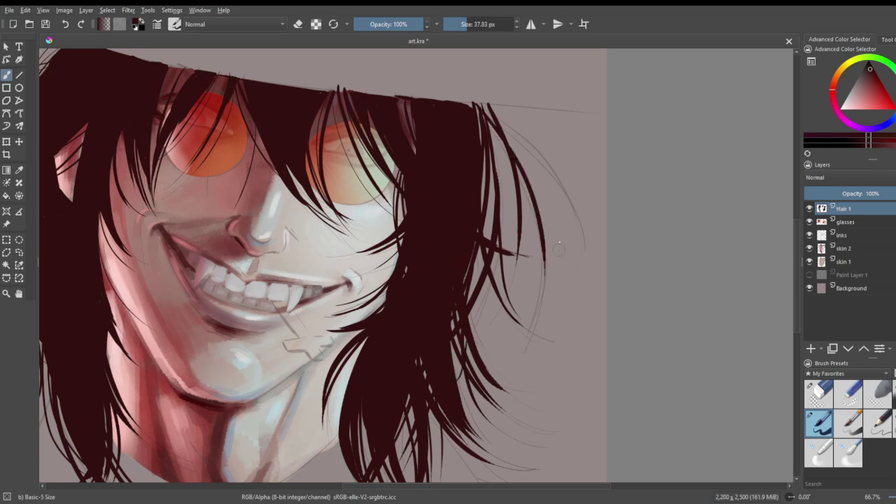
mouse_move(474, 108)
mouse_down()
mouse_move(562, 180)
mouse_move(584, 292)
mouse_up()
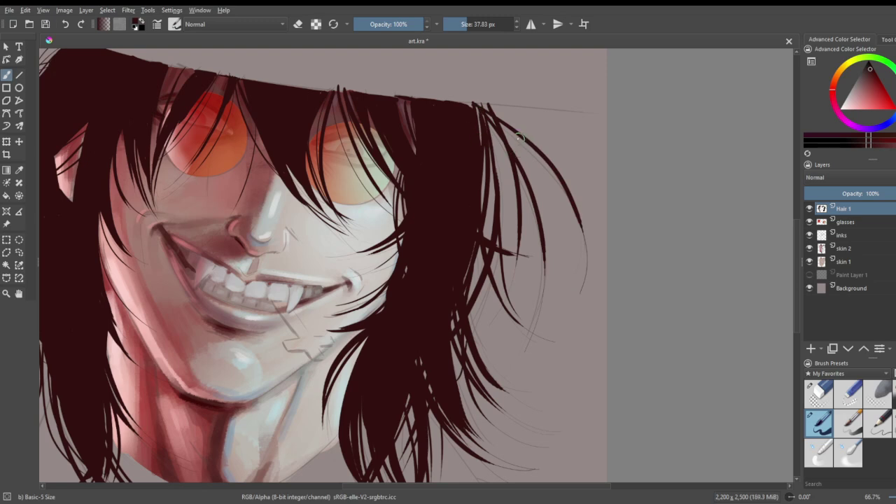
drag(470, 104, 567, 169)
key(ctrl+z)
drag(468, 103, 572, 191)
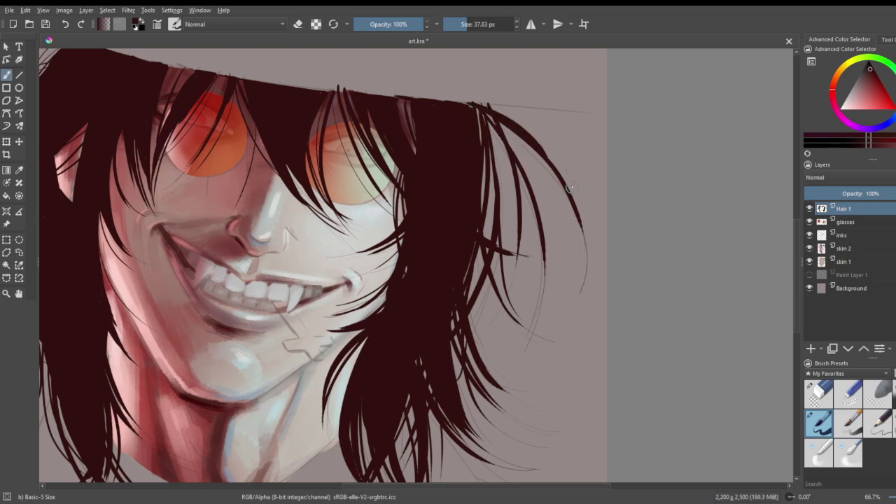
- Fill the gaps between the arcing flyaway locks with thinner strands starting under the hat brim
drag(486, 114, 551, 179)
drag(486, 116, 564, 211)
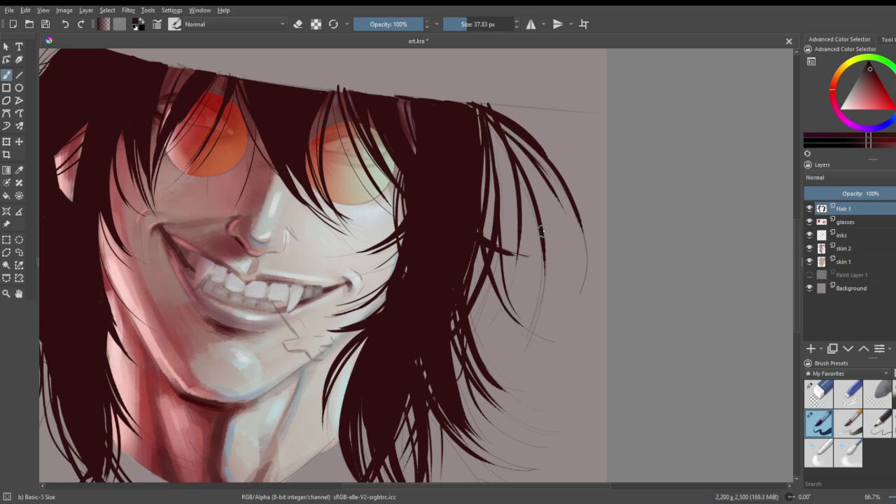
drag(478, 111, 499, 209)
mouse_move(488, 133)
mouse_down()
mouse_move(506, 232)
mouse_move(489, 190)
mouse_move(515, 213)
mouse_up()
drag(494, 168, 596, 249)
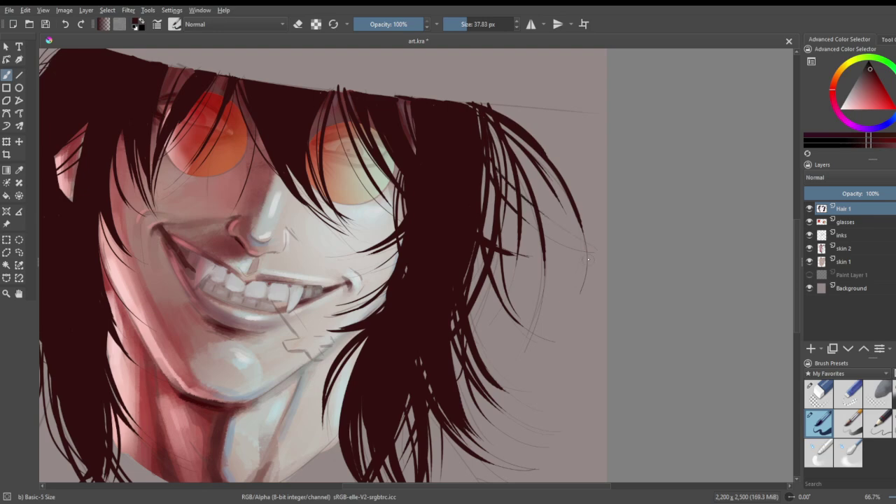
- Save the painting and add an empty paint layer above Hair 1
scroll(522, 234, down, 2)
scroll(500, 231, down, 2)
scroll(443, 249, up, 2)
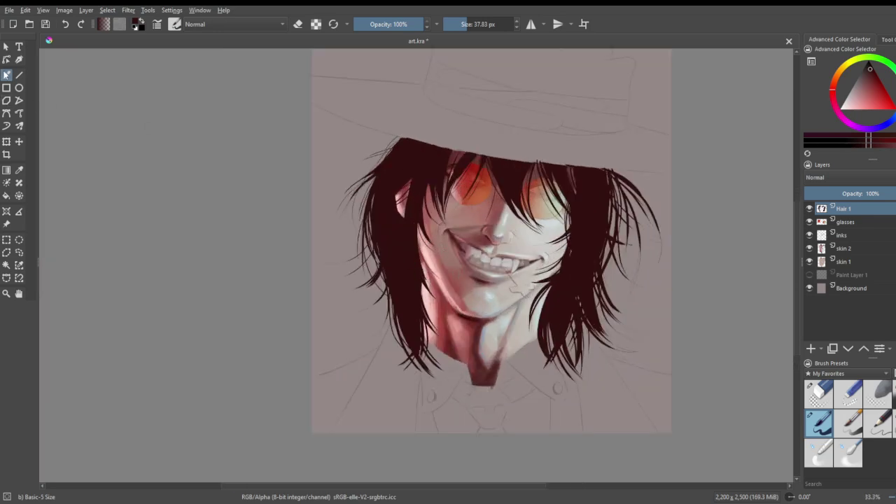
key(ctrl+s)
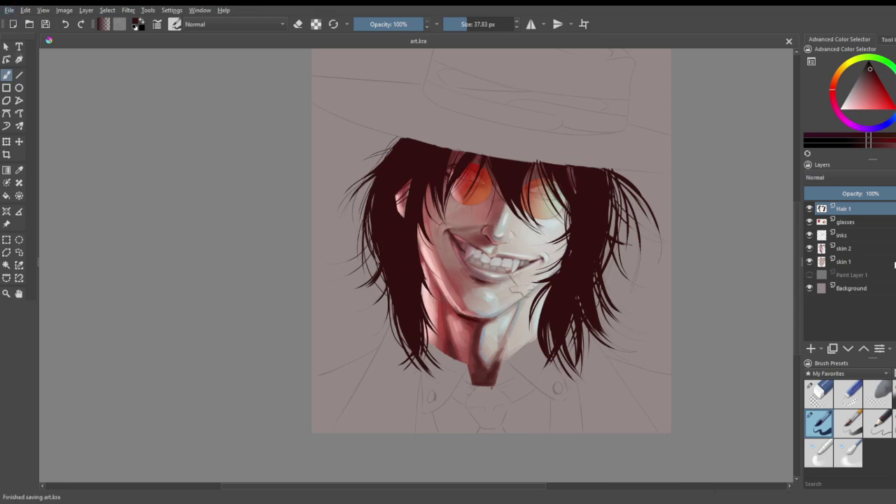
click(810, 348)
- Select the connected dark hair mass around the exposed ear on the Hair 1 layer with Contiguous Selection
click(841, 222)
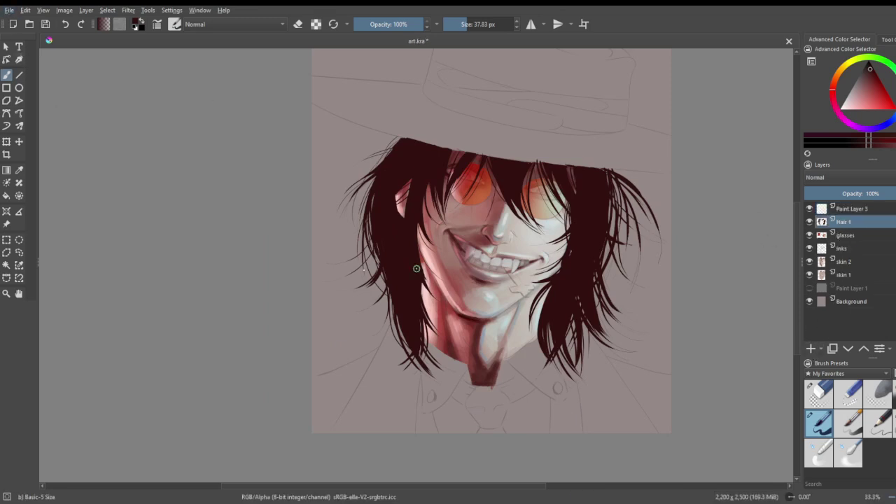
click(6, 264)
click(420, 163)
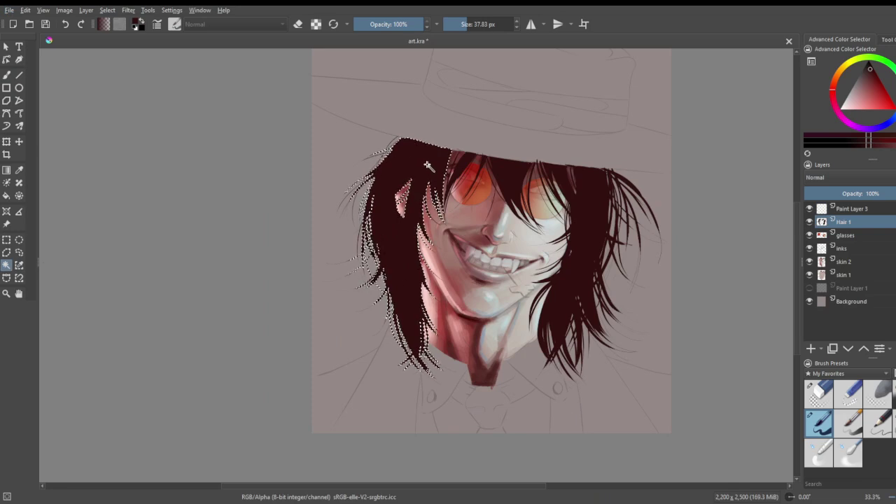
key(ctrl+shift+a)
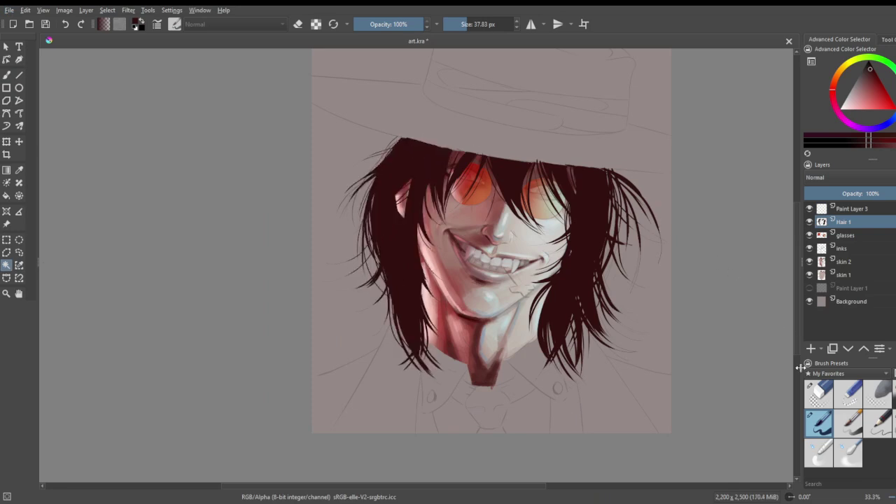
click(399, 160)
scroll(371, 143, down, 1)
scroll(362, 109, up, 3)
scroll(413, 271, up, 2)
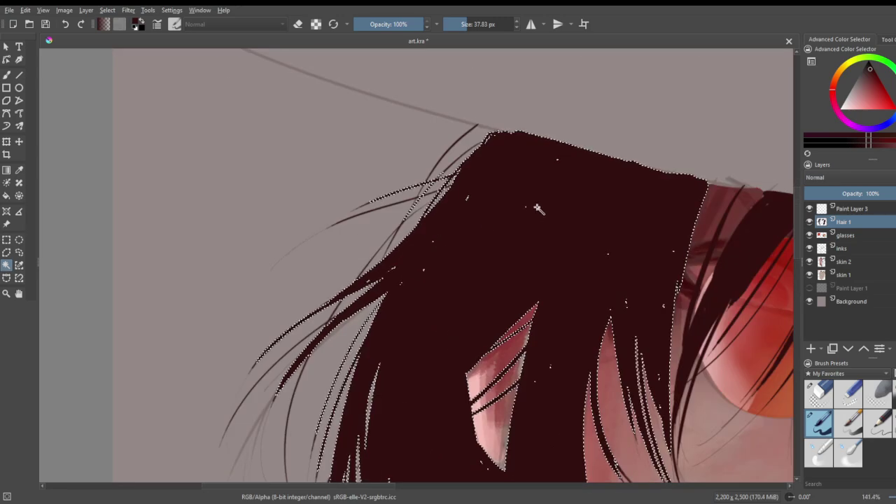
- Choose a light, pinkish red painting colour for the rim light on the selected hair
drag(866, 95, 855, 107)
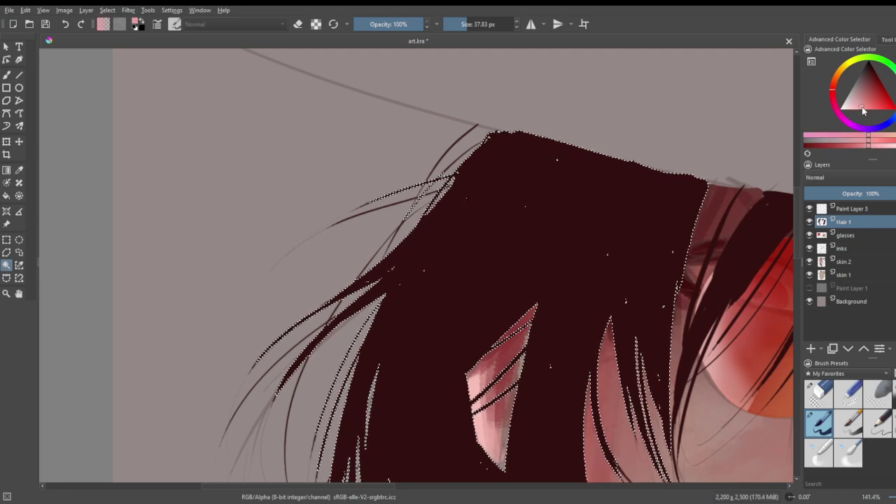
scroll(434, 173, up, 1)
scroll(433, 172, up, 1)
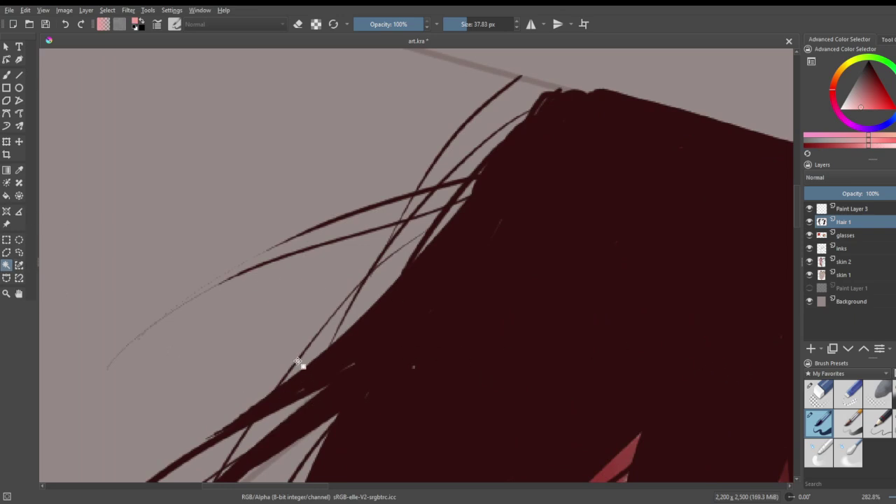
scroll(324, 364, down, 7)
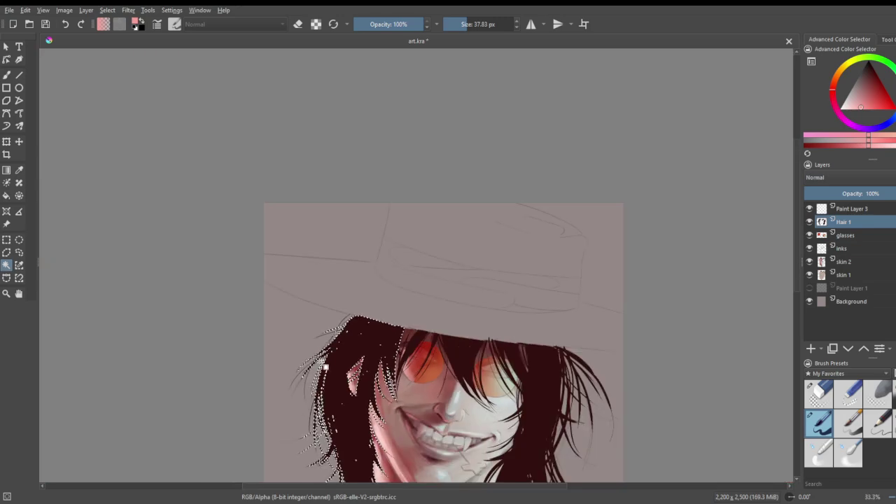
scroll(299, 418, up, 1)
scroll(298, 419, up, 2)
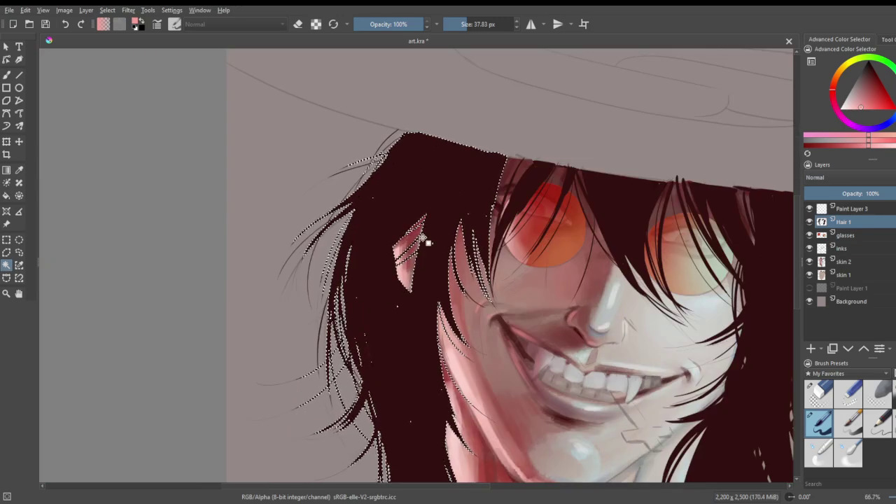
click(869, 110)
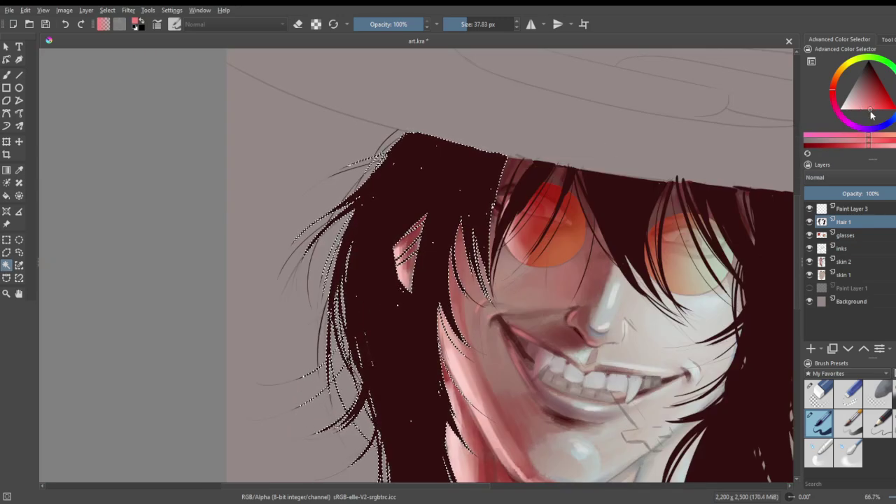
scroll(443, 288, down, 1)
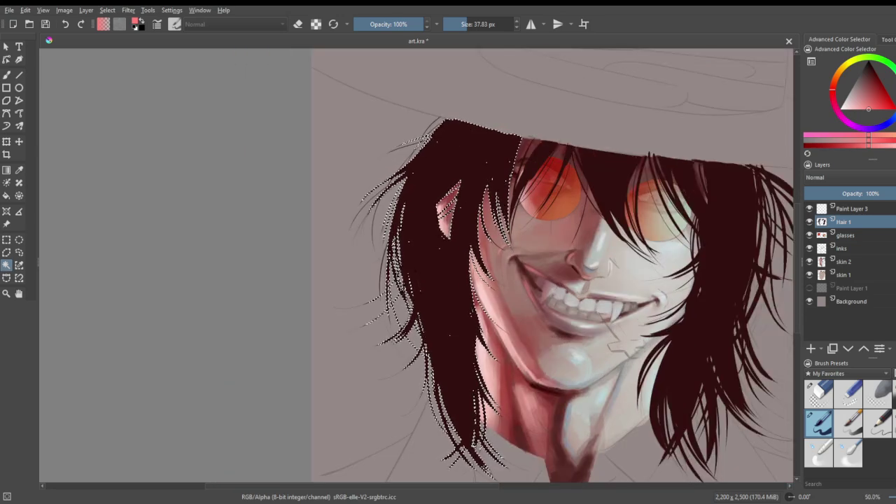
- Paint light red rim light over the selected hair's upper outer strands using Charcoal Rock Soft at 112.35 px
click(894, 424)
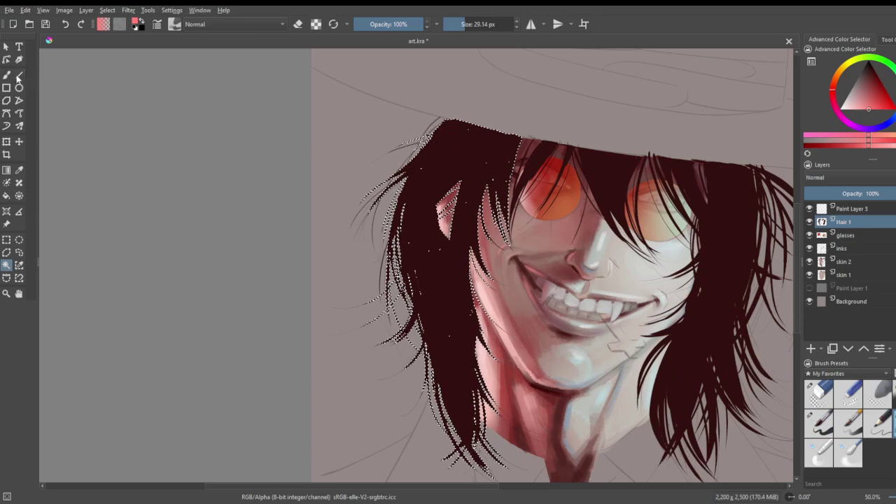
key(b)
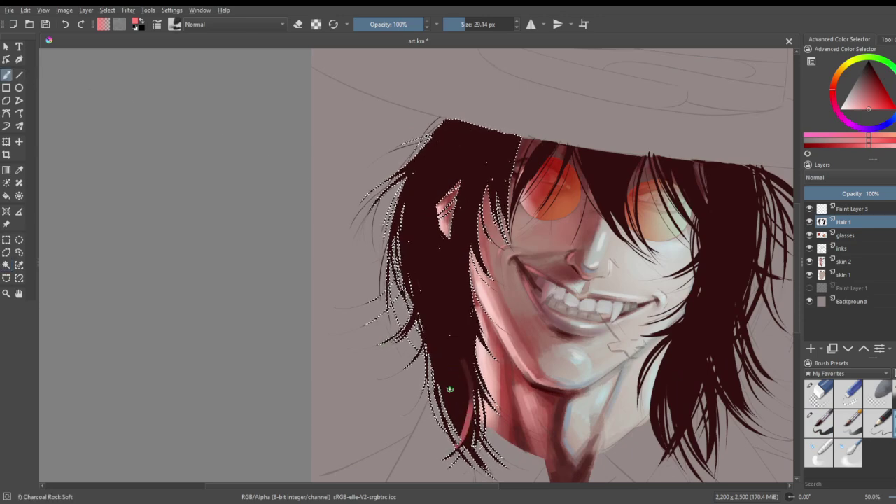
drag(469, 17, 457, 18)
drag(406, 230, 378, 319)
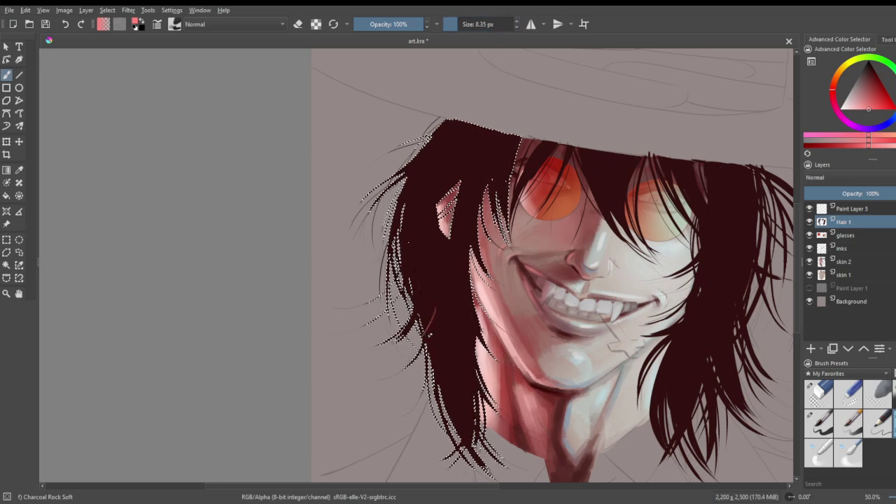
drag(456, 18, 472, 23)
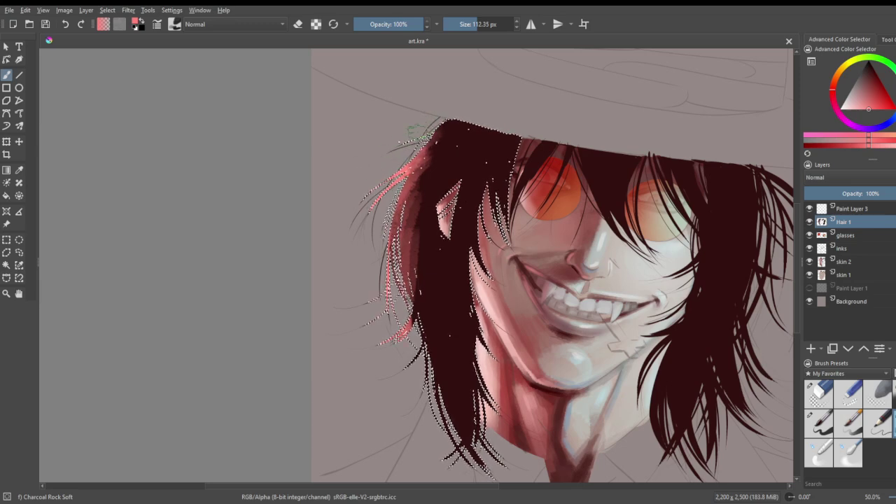
- Extend the light red rim down the selected hair's lower outer edge to the strand tips near the collar
scroll(447, 163, down, 3)
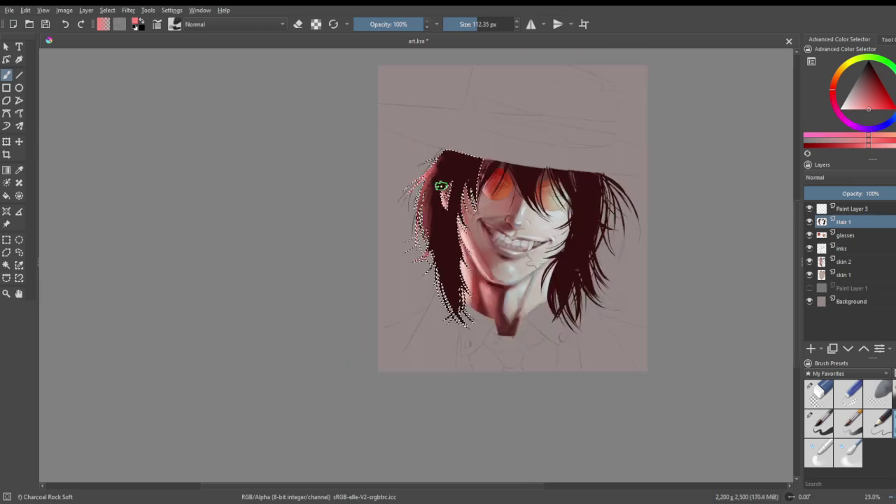
scroll(440, 190, up, 2)
scroll(387, 287, down, 1)
scroll(398, 365, up, 2)
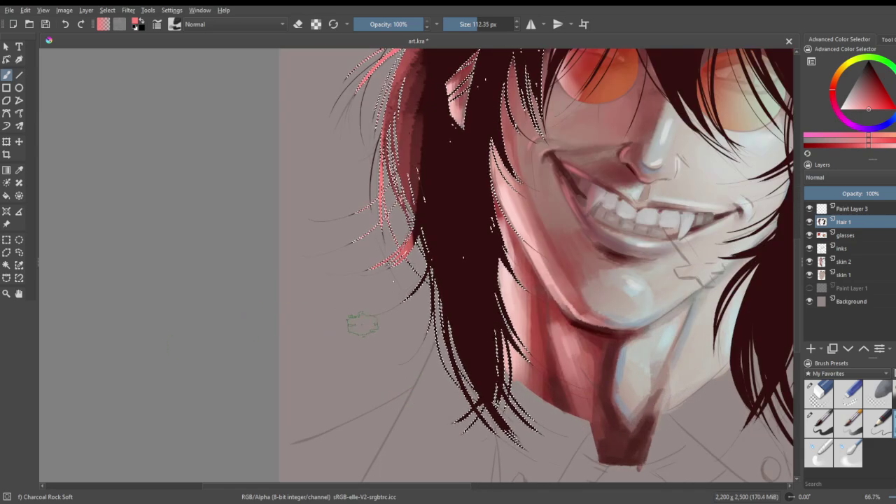
drag(406, 247, 422, 322)
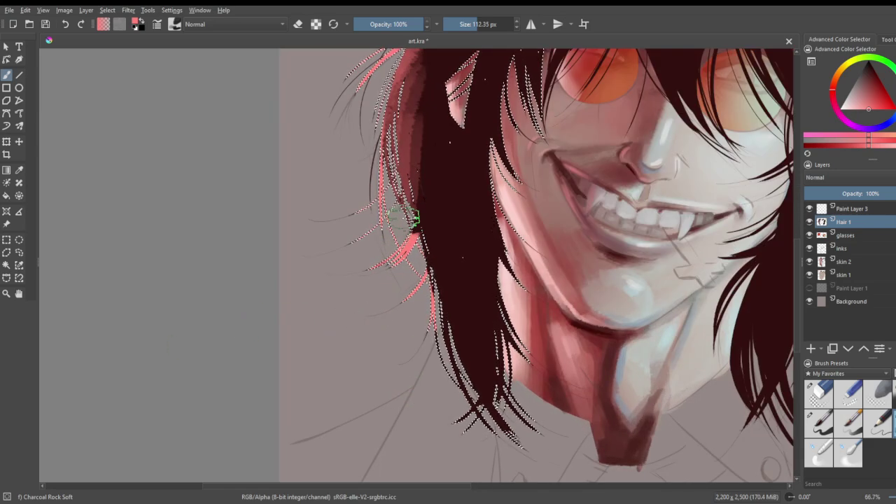
mouse_move(413, 230)
mouse_down()
mouse_move(482, 448)
mouse_move(443, 349)
mouse_move(424, 339)
mouse_move(454, 410)
mouse_move(474, 419)
mouse_up()
mouse_move(452, 339)
mouse_down()
mouse_move(481, 423)
mouse_move(492, 424)
mouse_up()
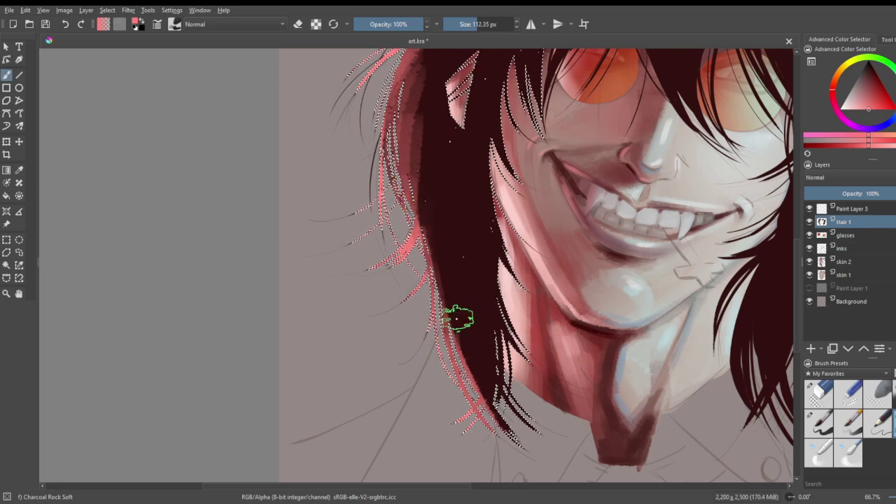
scroll(482, 321, down, 2)
scroll(436, 179, up, 1)
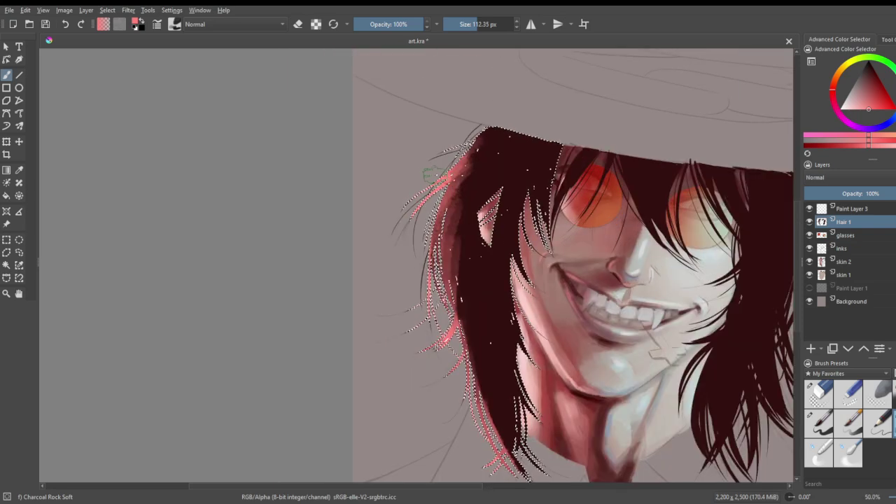
- Paint mid-red strands around the exposed ear on the selected hair with a 35.51 px brush
drag(483, 24, 467, 24)
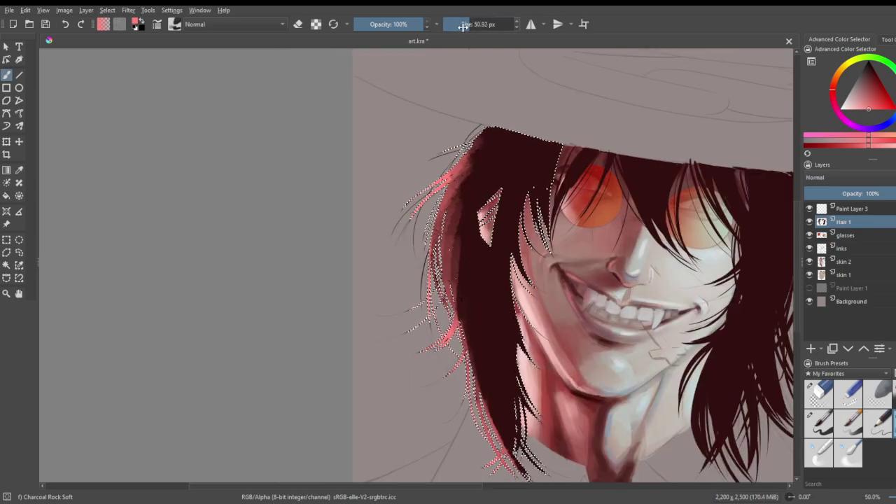
click(863, 95)
drag(864, 94, 874, 100)
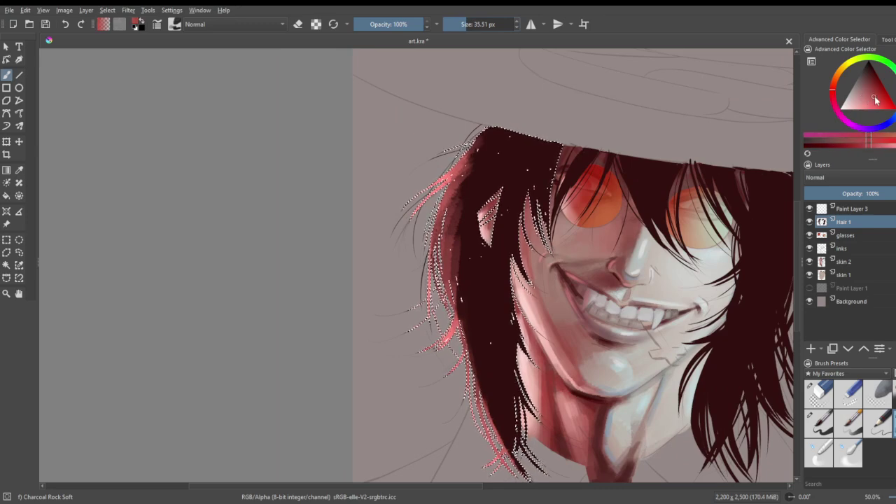
scroll(439, 259, up, 1)
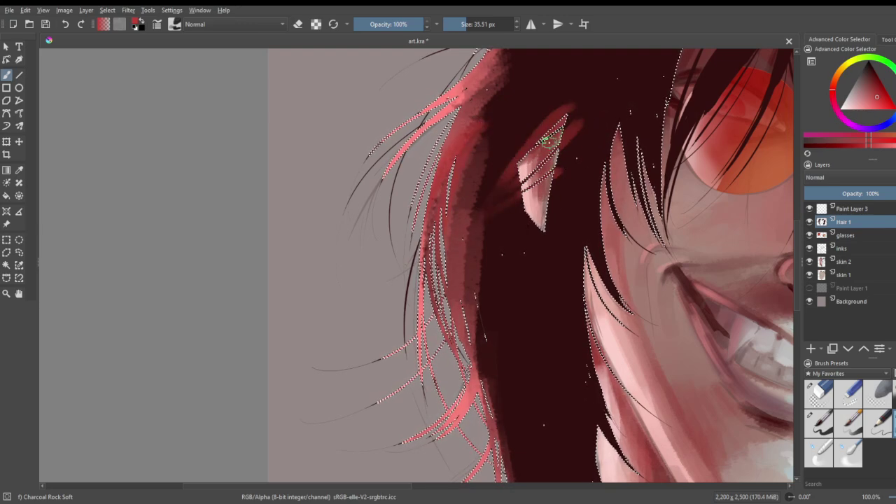
drag(586, 115, 601, 275)
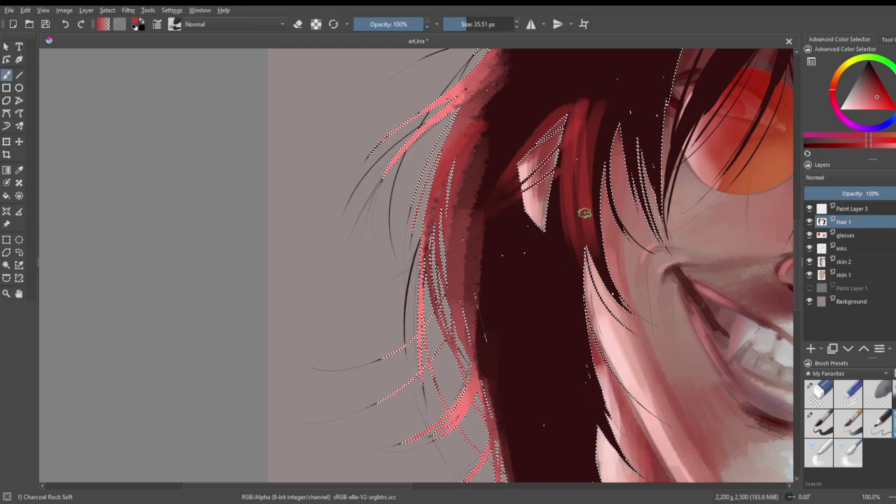
- Paint long red strands flowing down the selected hair below the ear with a 56.91 px brush
click(470, 26)
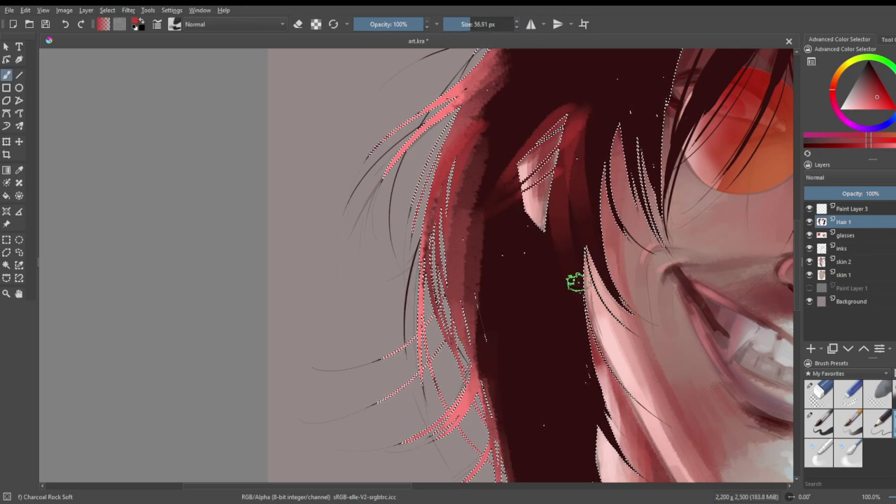
drag(562, 227, 582, 384)
drag(564, 256, 577, 403)
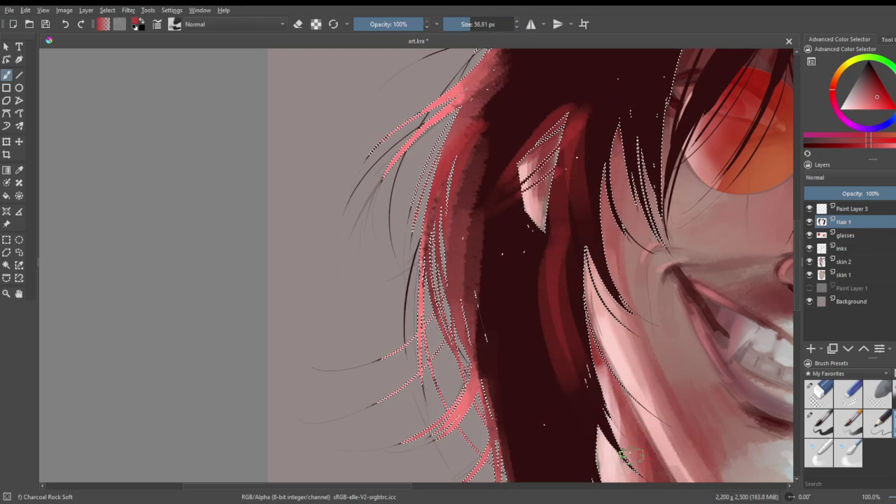
drag(534, 262, 606, 446)
mouse_move(520, 231)
mouse_down()
mouse_move(538, 350)
mouse_move(499, 306)
mouse_move(491, 357)
mouse_up()
drag(501, 211, 483, 305)
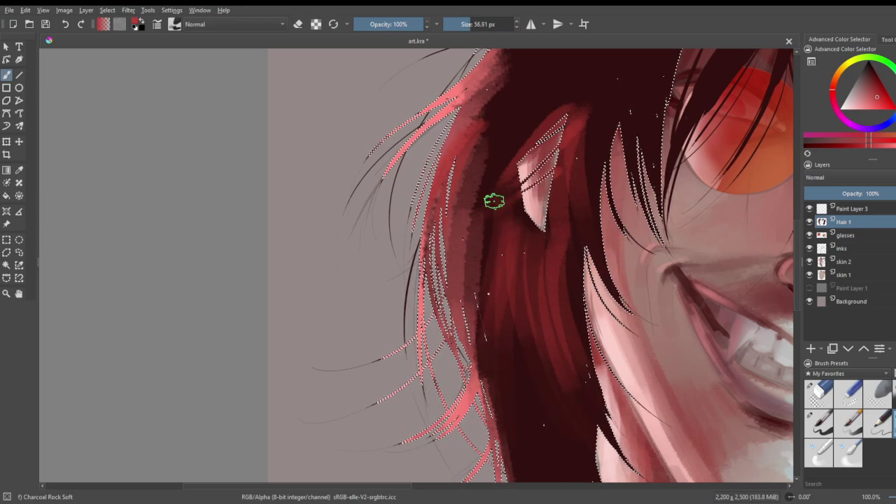
- Paint fine red strands across the selected hair's crown beneath the hat brim with a 27.20 px brush
scroll(539, 326, down, 4)
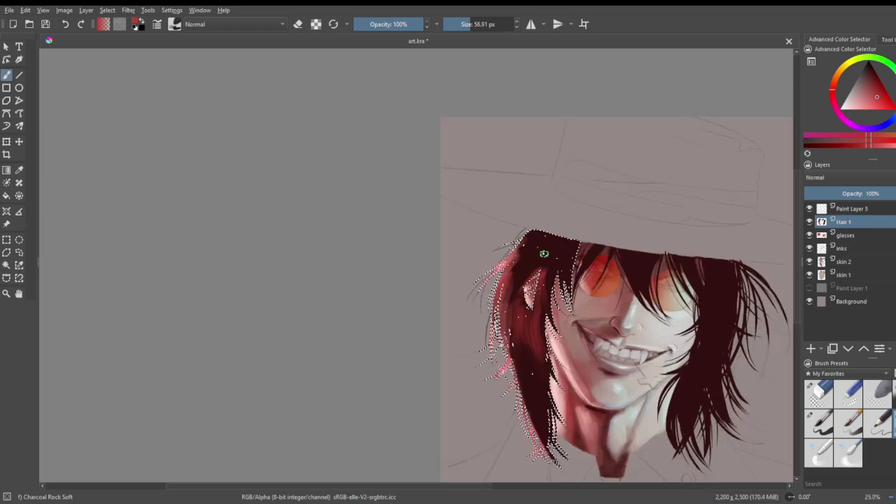
scroll(572, 261, up, 3)
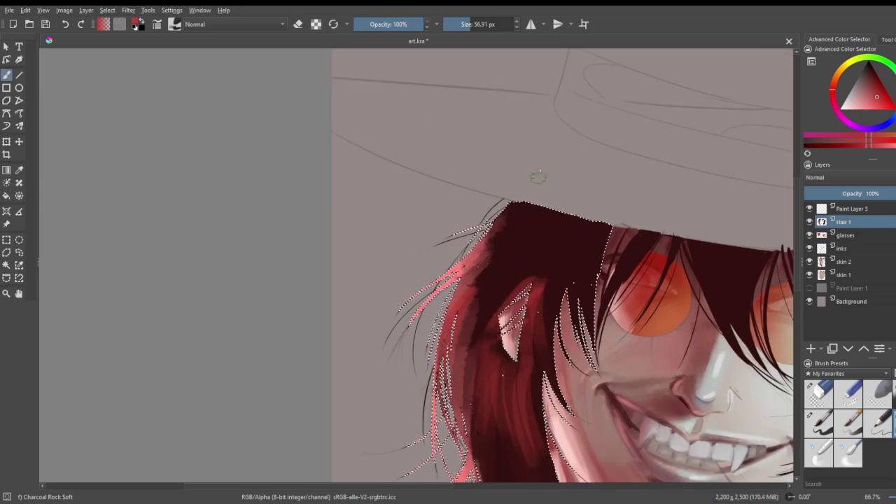
drag(480, 24, 464, 25)
drag(522, 235, 485, 283)
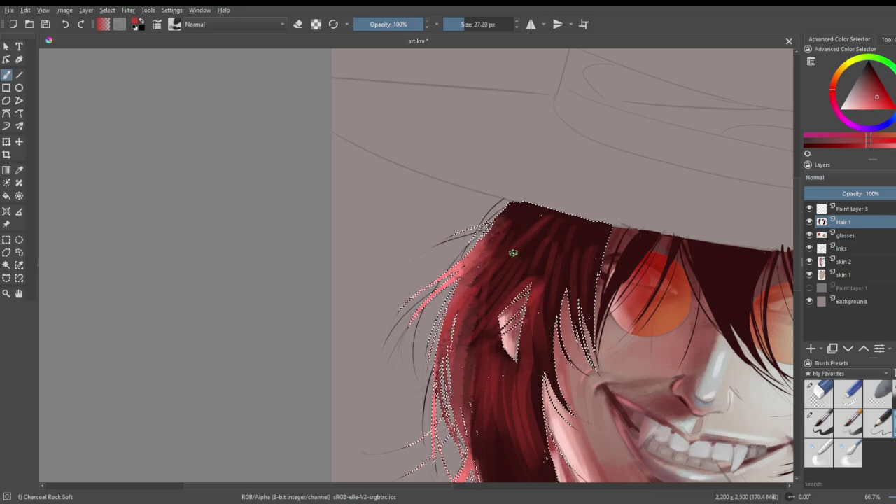
- Fill the selected hair's dark lower section with overlapping red strands down to the tips near the collar
scroll(541, 215, down, 2)
scroll(523, 385, up, 3)
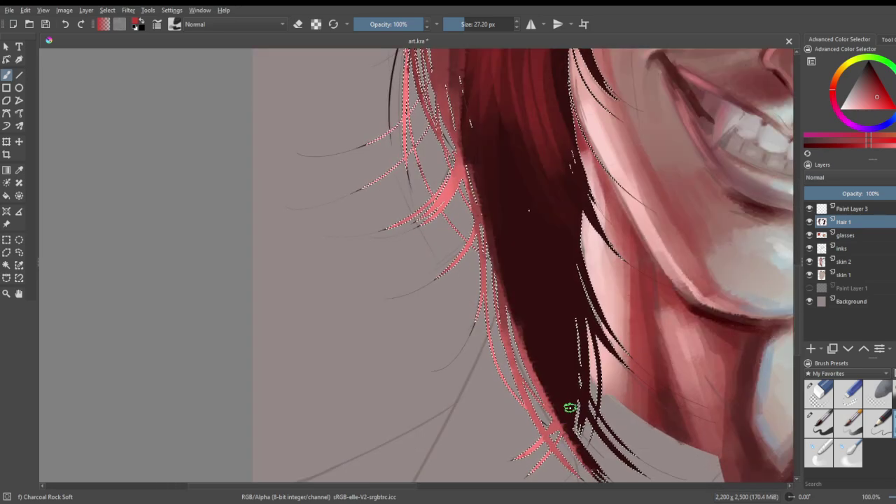
mouse_move(496, 119)
mouse_down()
mouse_move(486, 170)
mouse_move(523, 316)
mouse_up()
mouse_move(505, 136)
mouse_down()
mouse_move(542, 326)
mouse_move(553, 360)
mouse_move(574, 375)
mouse_up()
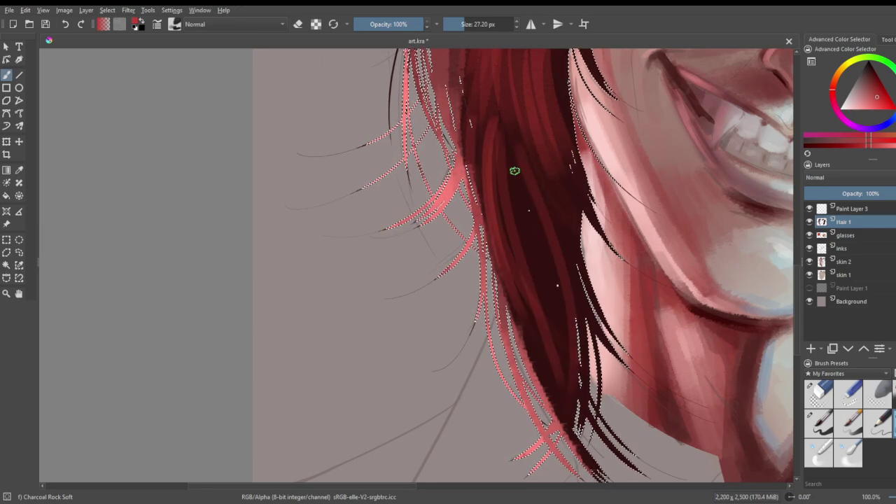
drag(513, 168, 550, 315)
drag(514, 188, 560, 342)
drag(516, 132, 559, 294)
drag(535, 144, 582, 340)
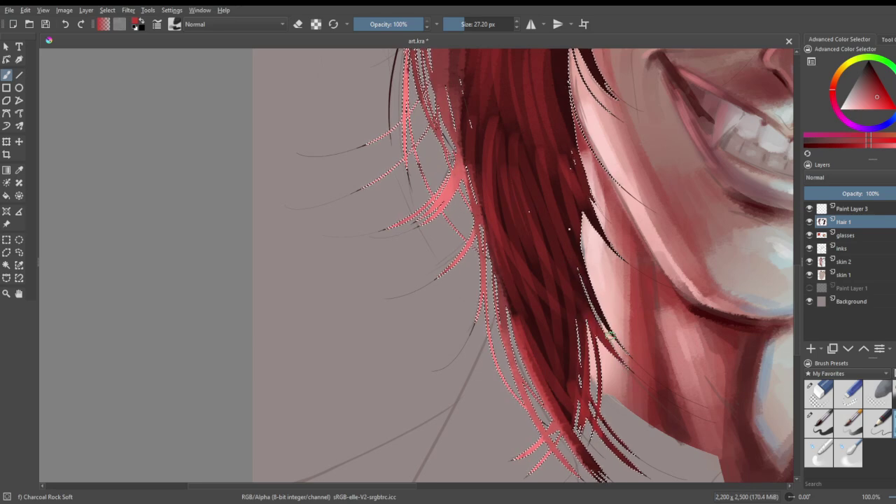
- Paint light pink highlight strands curving from the outer lock into the hair mass with a 14.67 px brush
scroll(576, 287, down, 3)
scroll(578, 284, up, 1)
scroll(580, 280, down, 1)
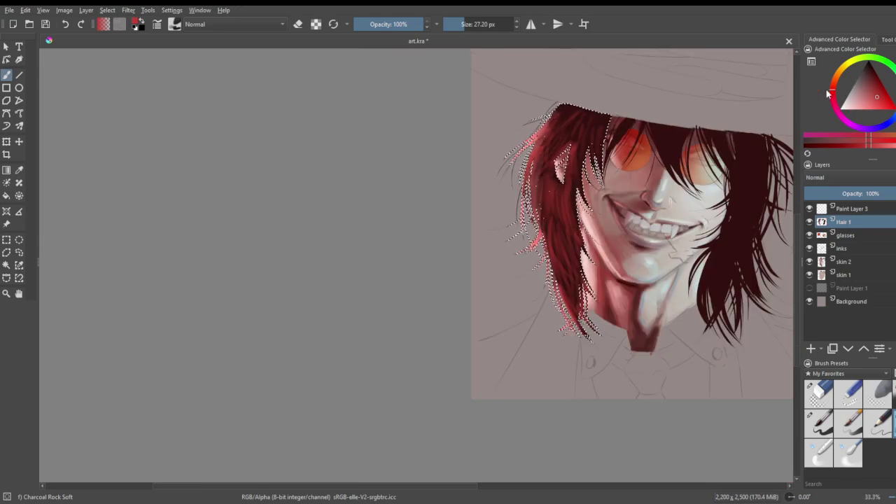
click(862, 101)
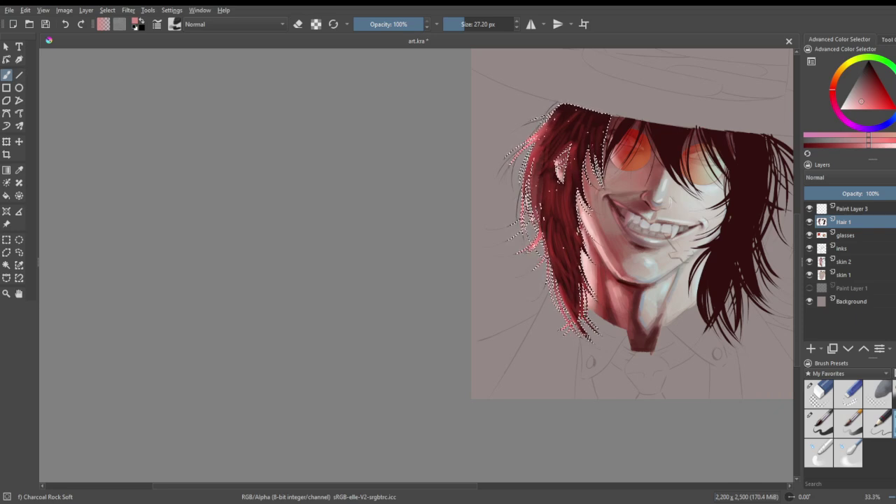
scroll(570, 215, up, 3)
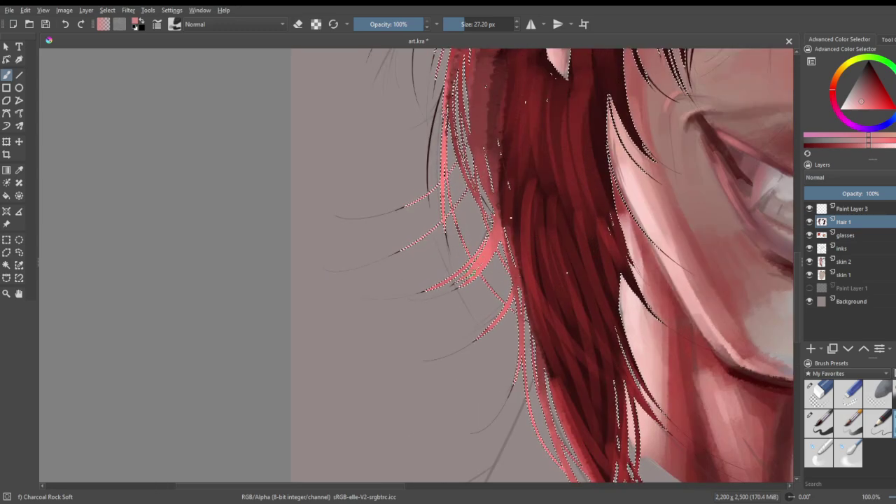
drag(524, 78, 511, 180)
key(ctrl+z)
click(463, 21)
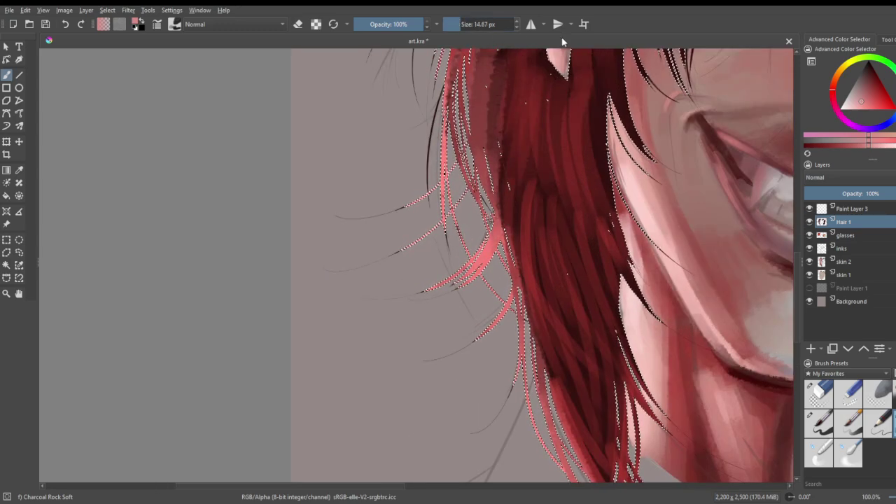
click(867, 105)
drag(868, 106, 856, 102)
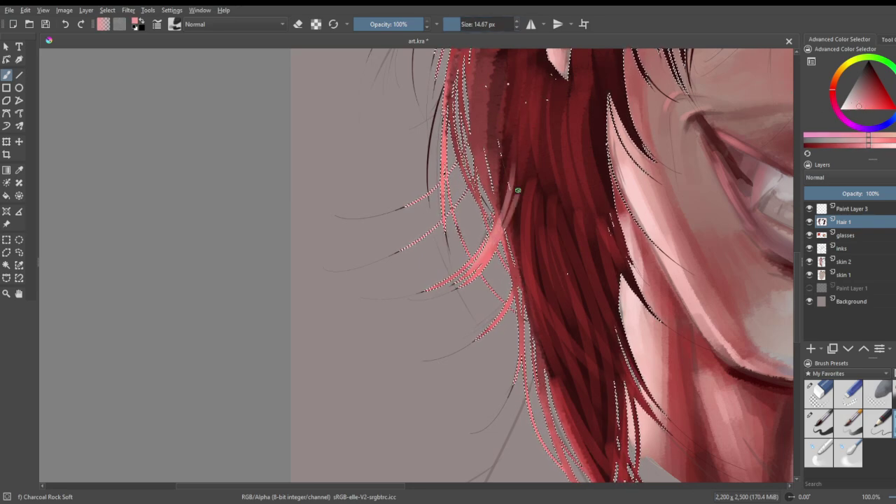
drag(491, 222, 505, 121)
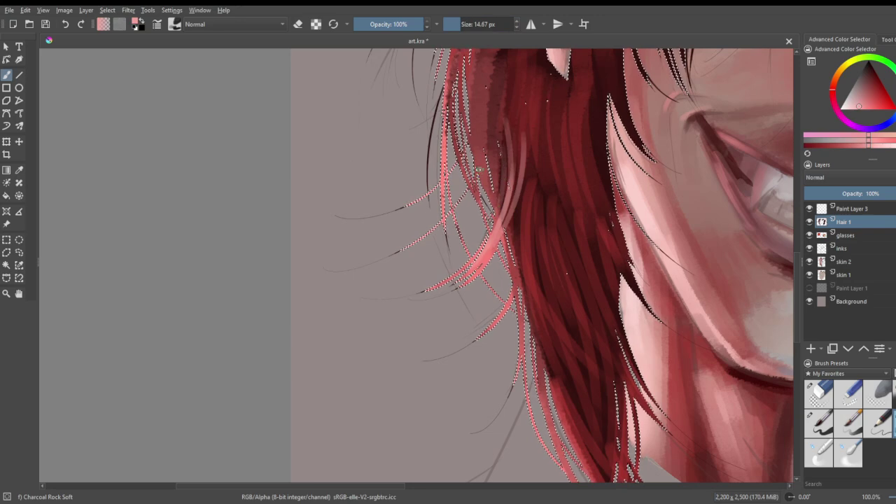
- Add thin pink highlight strands along the selected hair's outer side, beside the cheek and through its lower middle
drag(474, 90, 490, 179)
drag(479, 79, 493, 183)
mouse_move(570, 89)
mouse_down()
mouse_move(580, 172)
mouse_move(577, 155)
mouse_move(618, 255)
mouse_up()
ctrl+click(587, 130)
key(ctrl+z)
drag(566, 141, 598, 325)
key(ctrl+z)
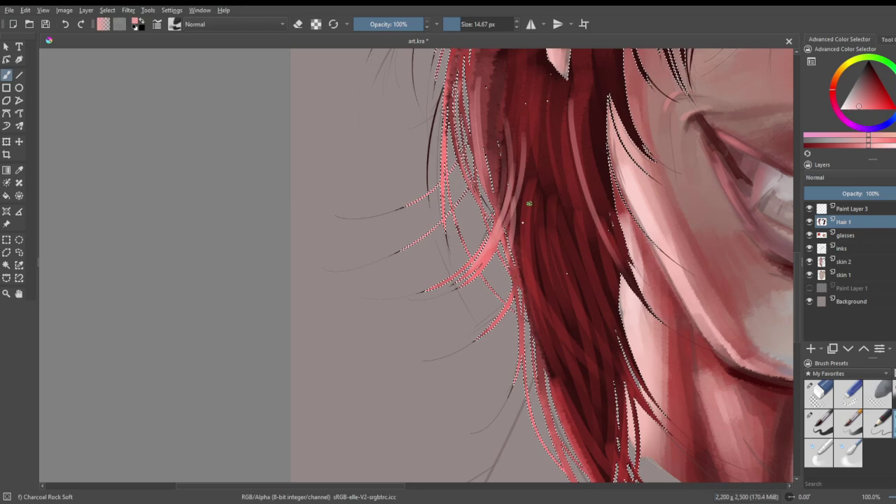
drag(530, 185, 542, 335)
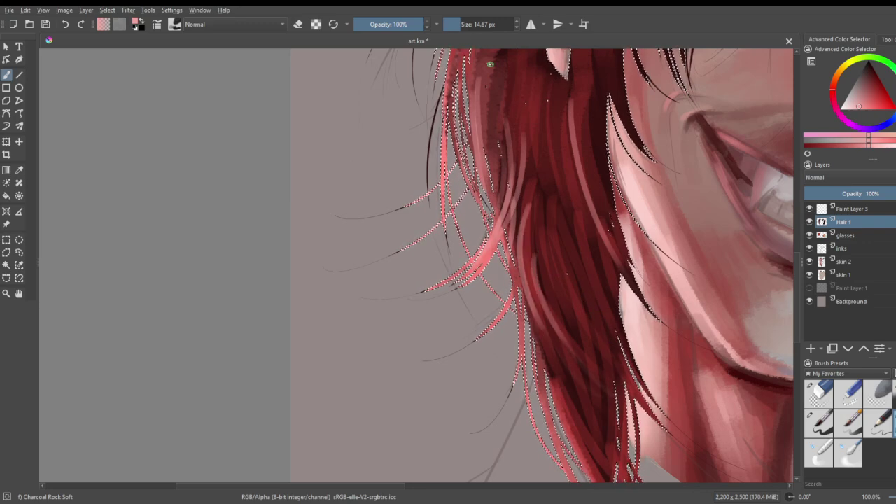
- Paint thin pink highlight strands over the upper outer hair and around and below the exposed ear
scroll(408, 127, down, 2)
scroll(408, 126, down, 3)
scroll(373, 70, up, 5)
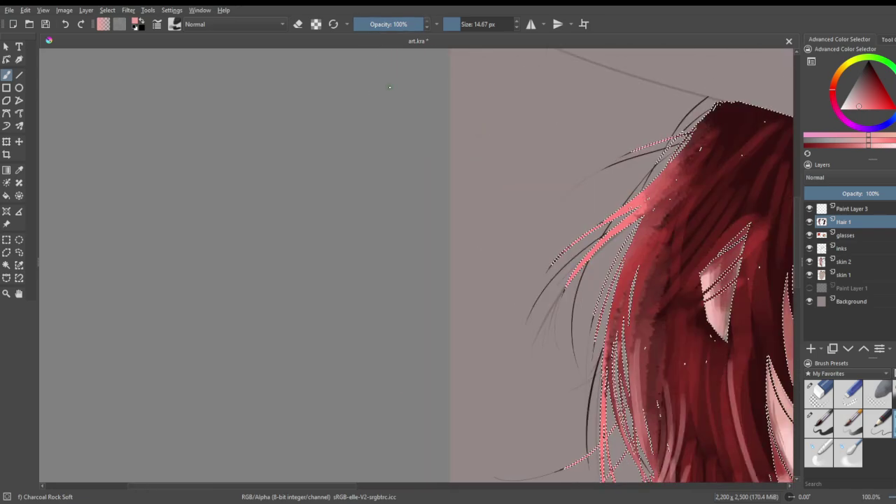
scroll(542, 122, down, 1)
scroll(721, 197, up, 1)
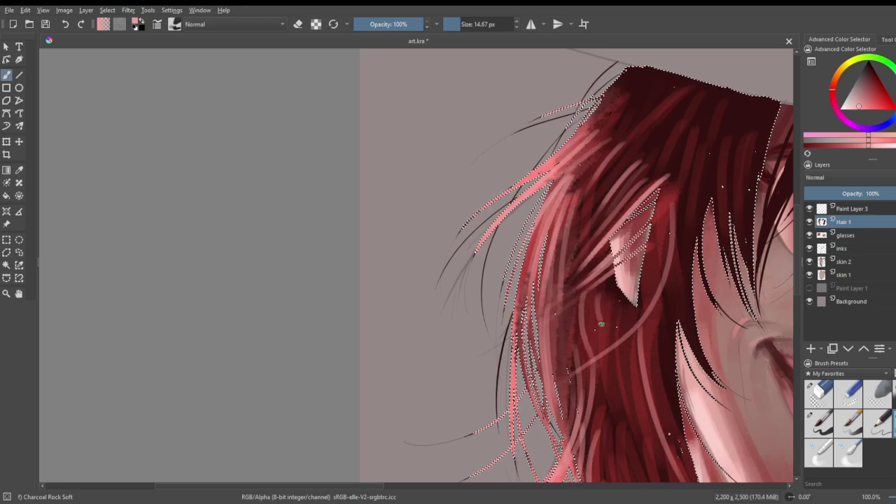
drag(597, 309, 651, 433)
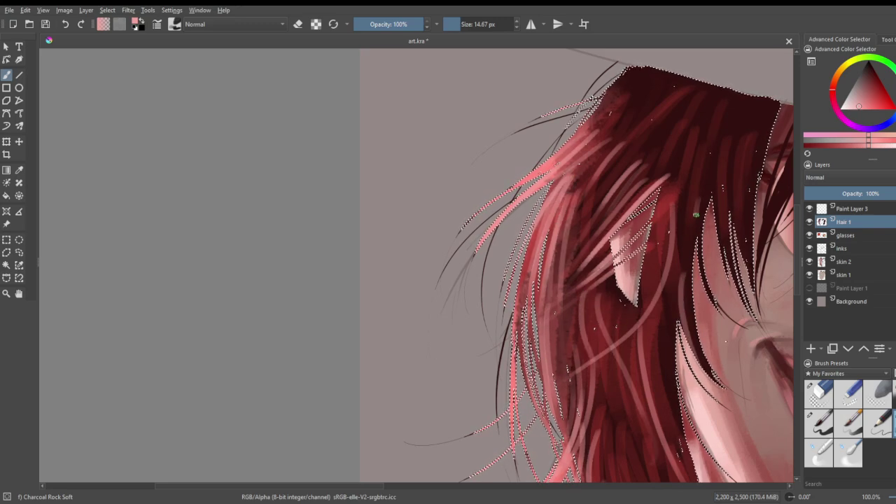
- Shade the selected hair's crown and inner areas with a very dark red using a 107.54 px brush
scroll(650, 280, down, 5)
scroll(662, 309, up, 3)
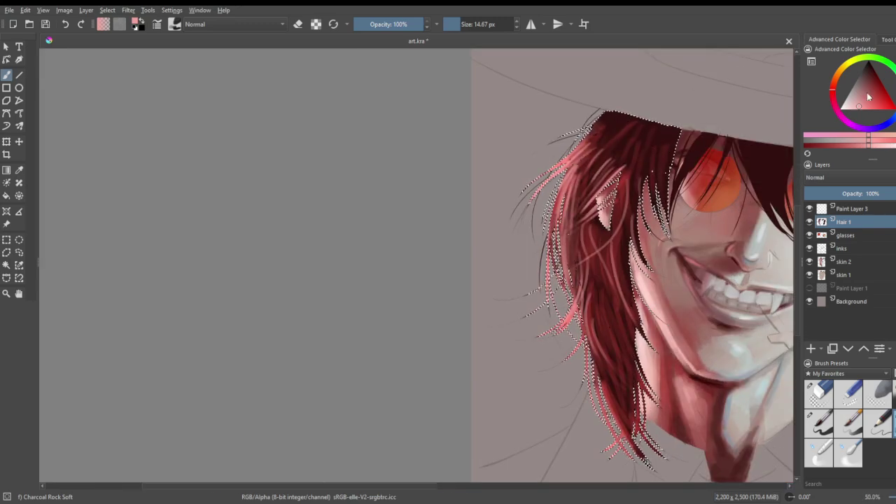
click(872, 69)
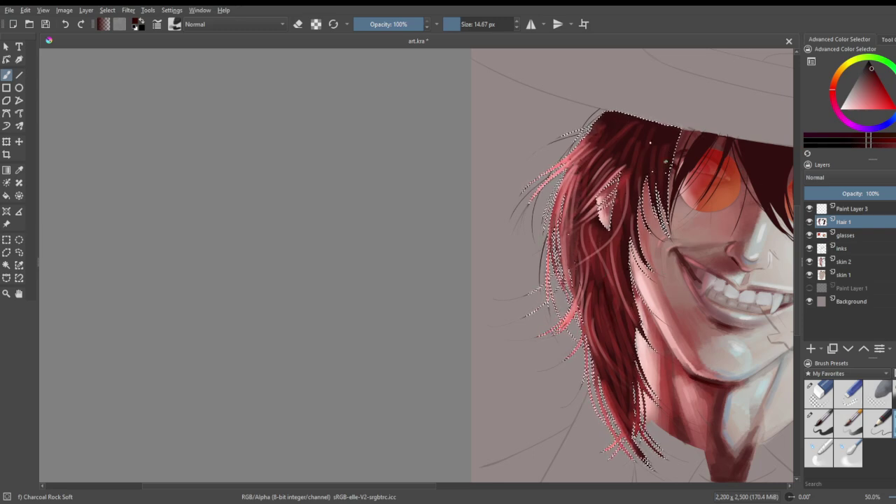
click(490, 24)
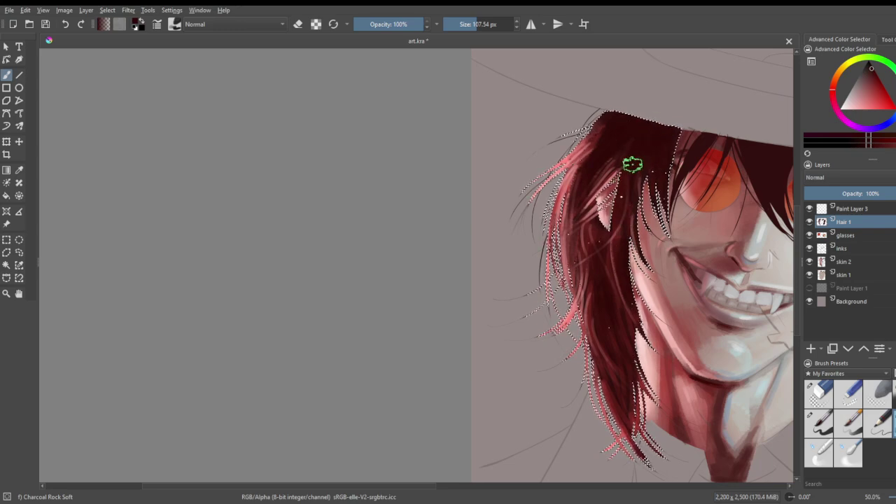
- Choose a saturated red and glaze it over the selected hair's outer half at 107.54 px
scroll(638, 224, down, 3)
scroll(635, 185, up, 4)
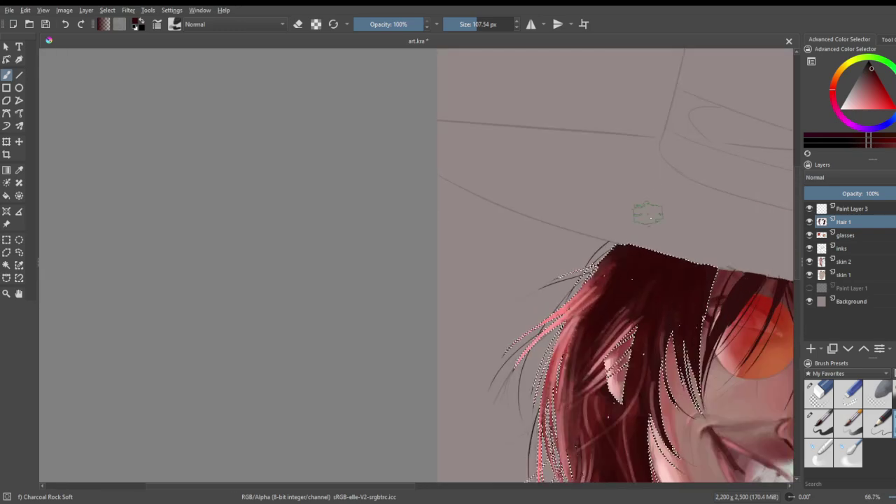
scroll(644, 230, down, 2)
scroll(690, 273, up, 1)
scroll(680, 259, up, 4)
scroll(674, 257, down, 4)
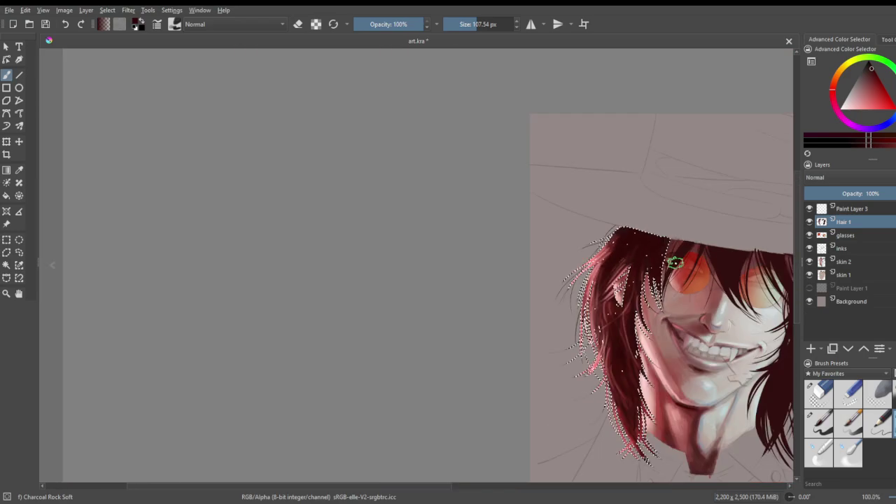
scroll(665, 279, up, 2)
drag(879, 92, 875, 93)
scroll(480, 224, down, 3)
scroll(467, 196, up, 1)
scroll(473, 196, down, 3)
scroll(473, 196, up, 1)
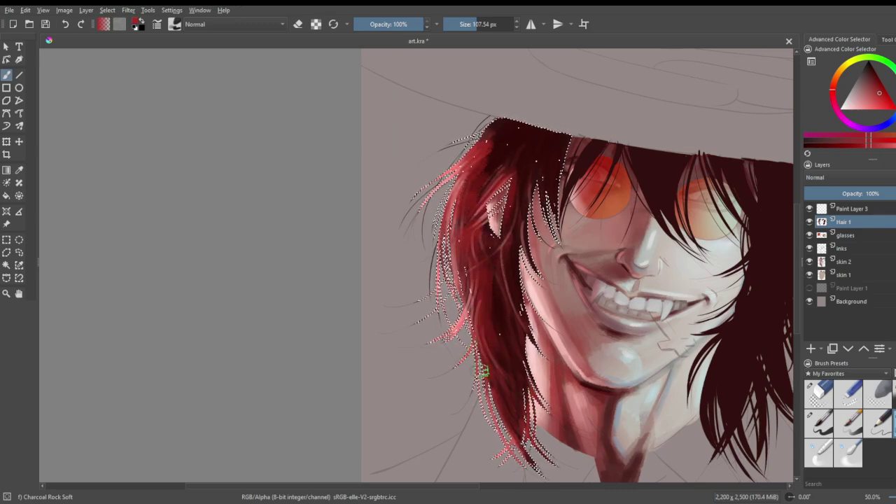
- Paint pale pink rim light along the selected hair's upper outer edge, and set the brush size to 66.73 px
scroll(533, 332, down, 1)
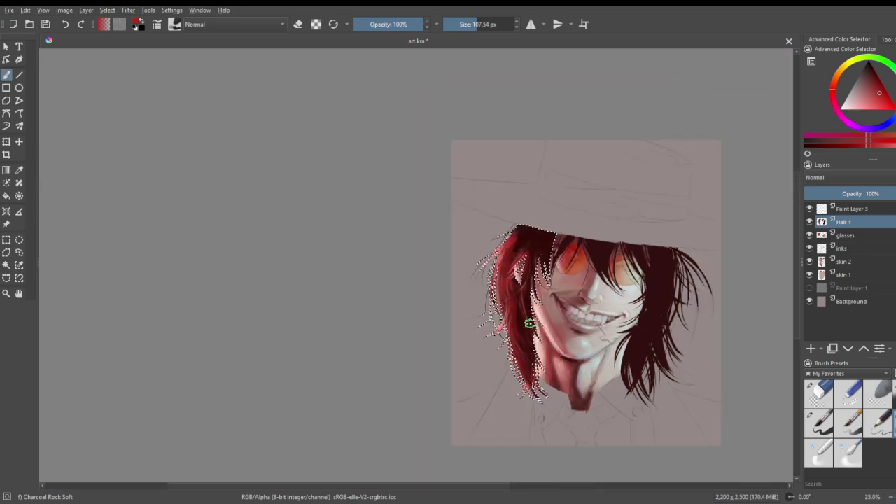
scroll(530, 229, up, 2)
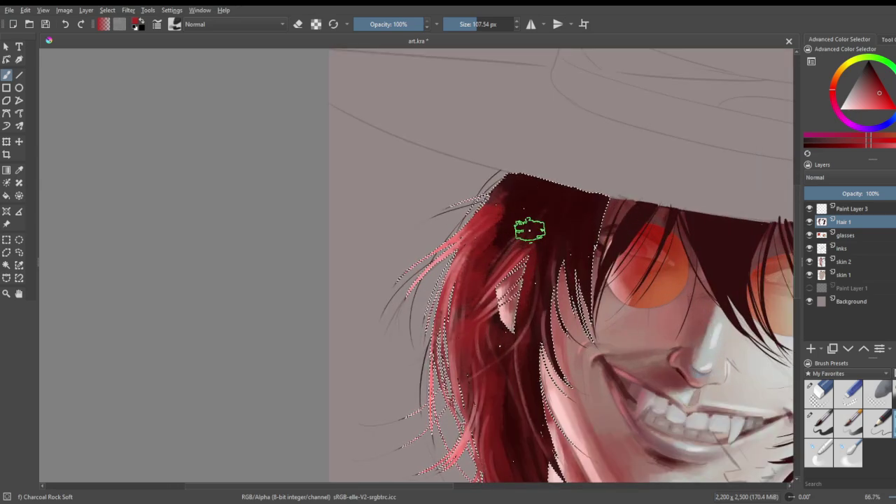
click(855, 110)
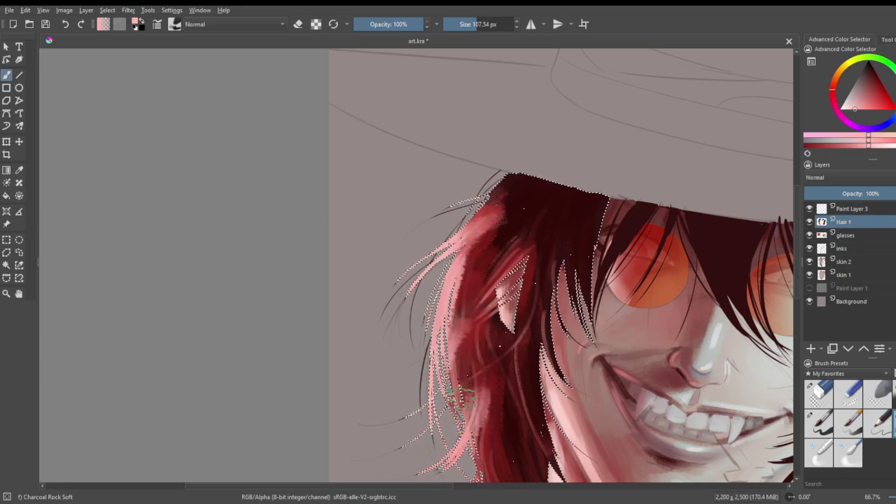
click(456, 25)
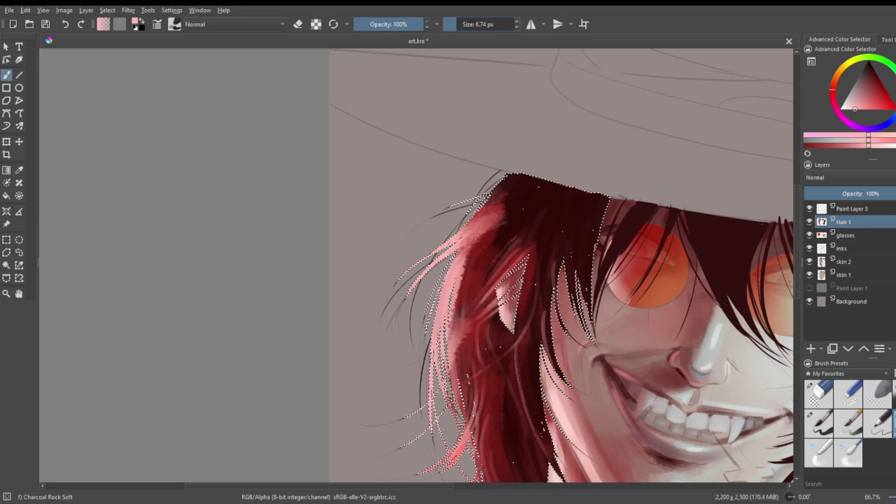
click(473, 23)
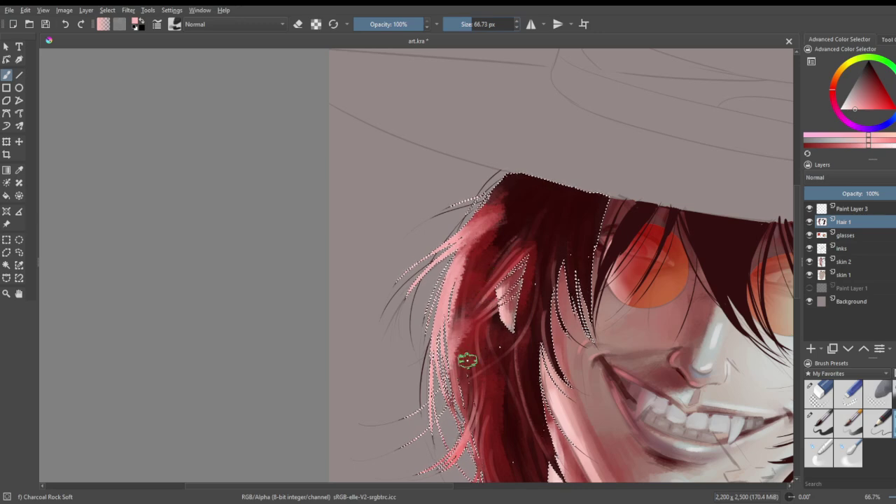
- Paint pale pink rim light down the selected hair's outer edge, and brighten its lower outer wisps with a 23.58 px brush
drag(454, 312, 457, 356)
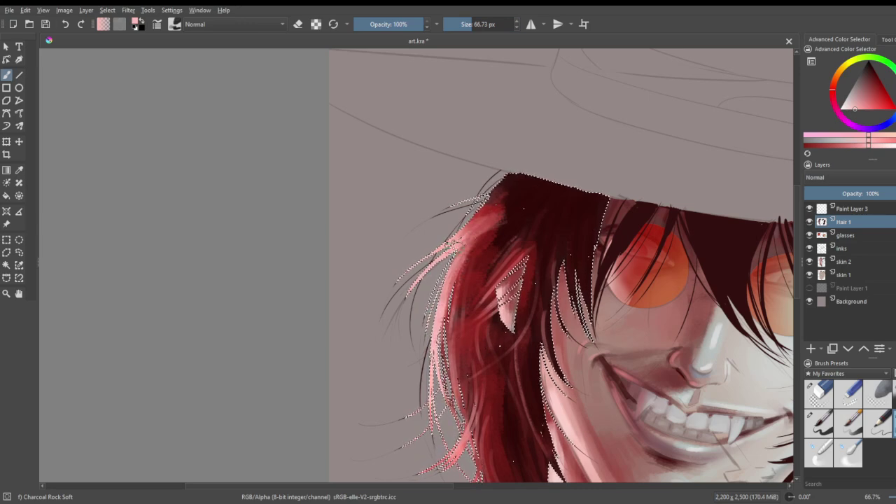
scroll(253, 196, down, 3)
scroll(354, 301, up, 4)
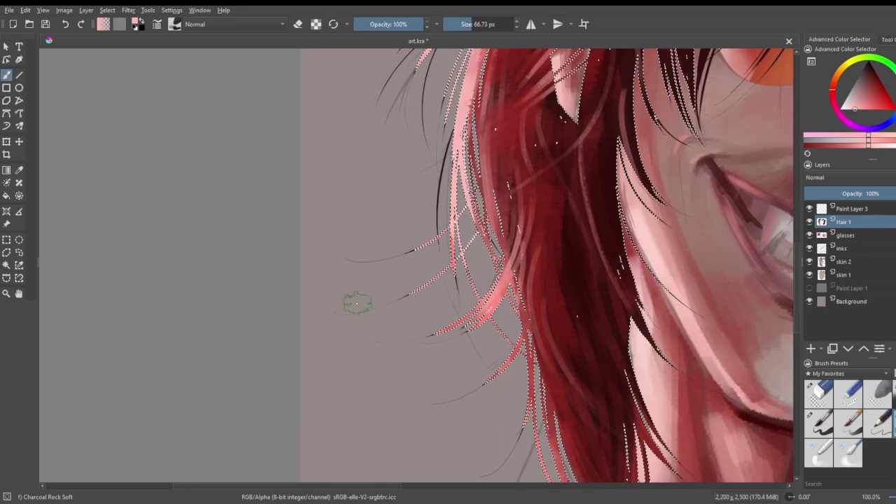
drag(467, 158, 483, 224)
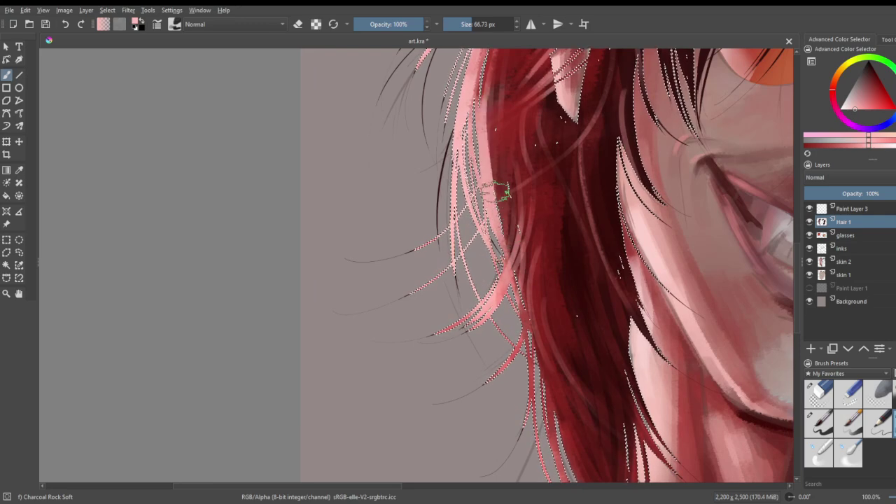
drag(485, 23, 462, 23)
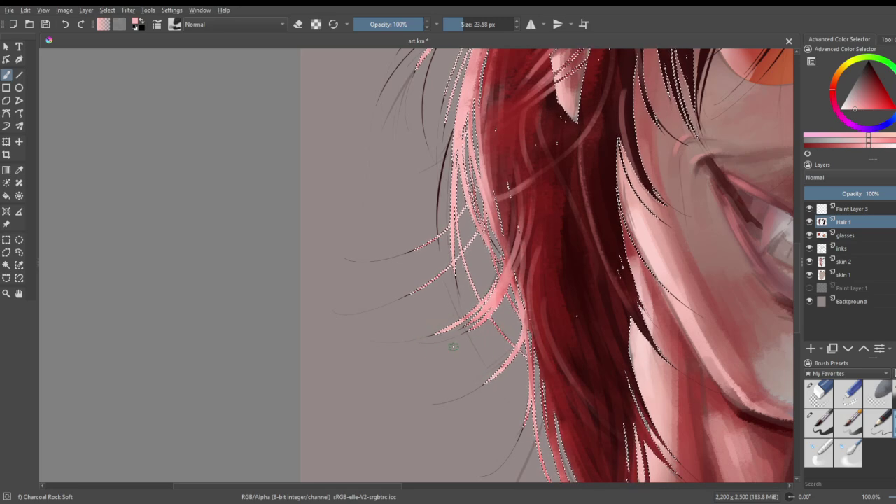
- Paint fine pale pink strands through the lower part of the selected hair with an 8.35 px brush
scroll(453, 346, down, 3)
scroll(450, 290, up, 2)
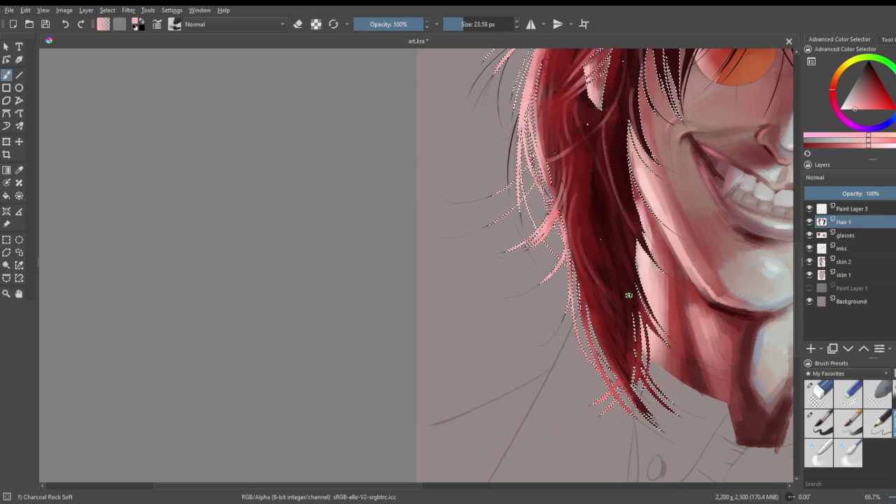
drag(467, 24, 457, 24)
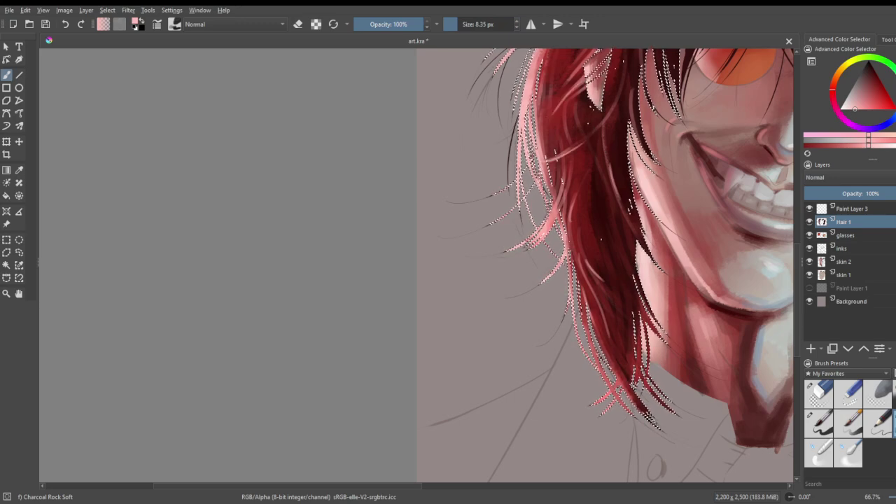
- Paint soft pink strands from the upper outer hair down past the ear to the inner lower hair at 27.20 px
scroll(608, 147, down, 3)
scroll(643, 69, up, 3)
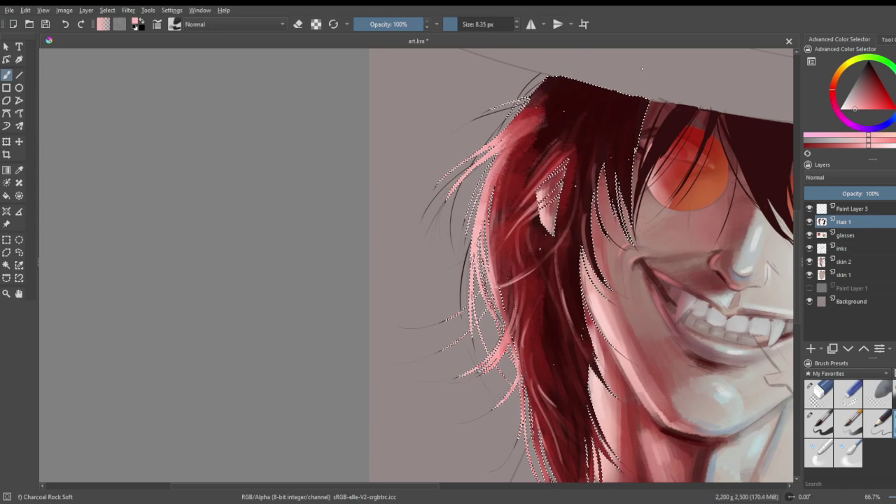
click(475, 25)
drag(474, 26, 464, 26)
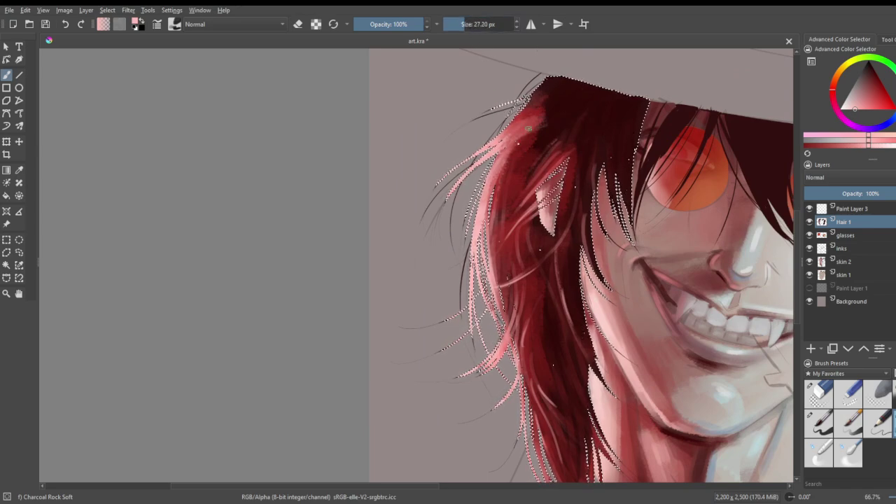
drag(526, 143, 513, 196)
mouse_move(529, 142)
mouse_down()
mouse_move(515, 199)
mouse_move(534, 158)
mouse_move(523, 242)
mouse_up()
mouse_move(510, 175)
mouse_down()
mouse_move(499, 228)
mouse_move(546, 350)
mouse_move(532, 336)
mouse_move(578, 347)
mouse_up()
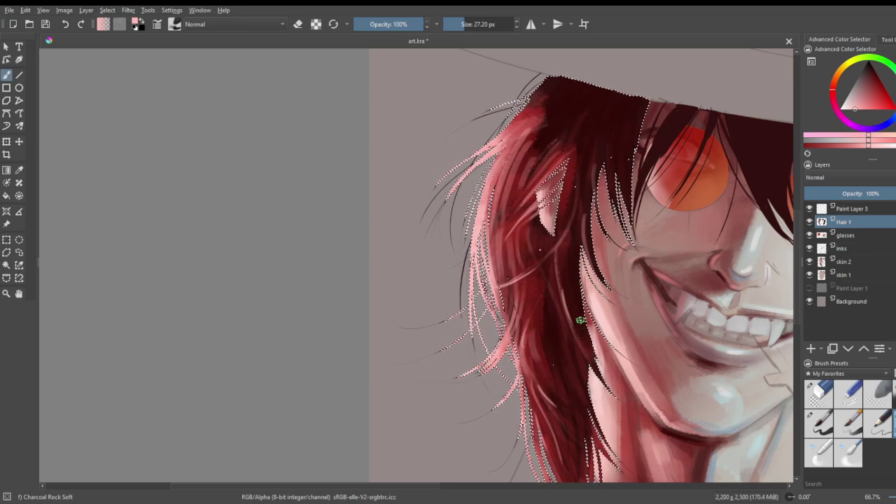
- Clear the selection around the hair mass
scroll(578, 347, down, 3)
scroll(639, 388, up, 1)
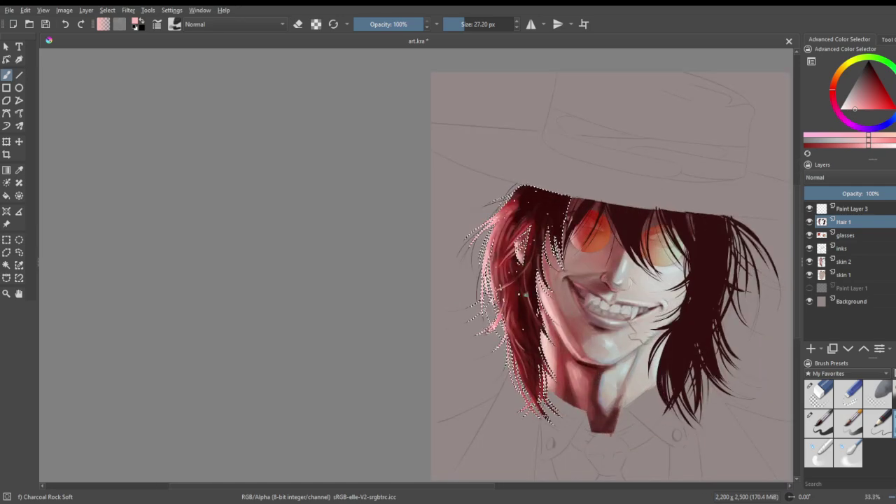
scroll(426, 336, up, 1)
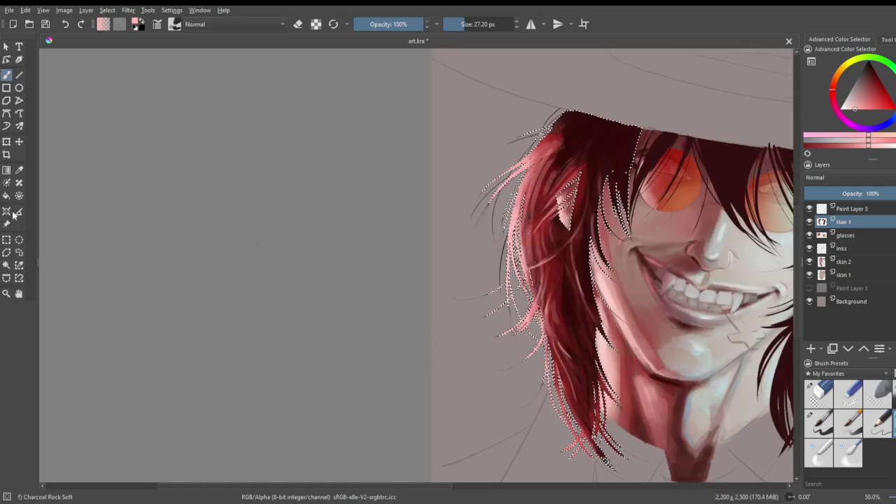
click(6, 239)
click(236, 256)
- Recolour the flyaway strands just below the hat brim pale pink with the Basic-5 Size brush at 37.83 px
scroll(355, 256, down, 1)
scroll(476, 148, up, 4)
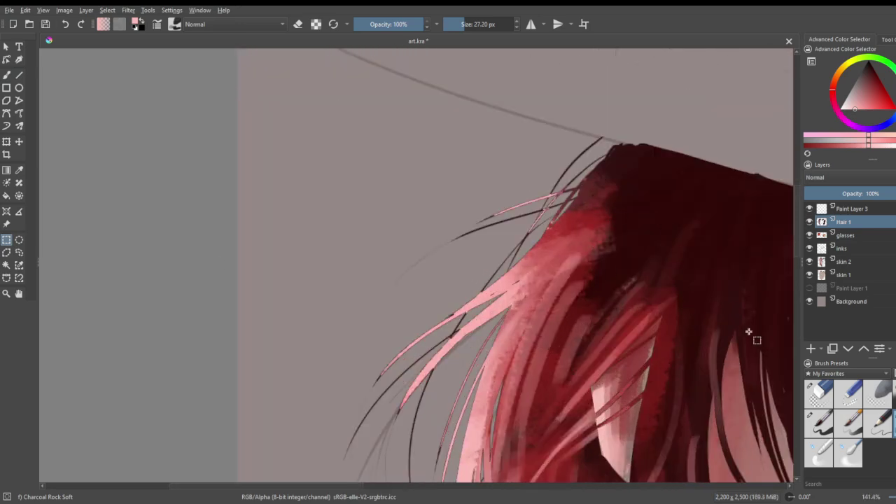
click(820, 424)
click(6, 75)
mouse_move(423, 247)
mouse_down()
mouse_move(551, 205)
mouse_move(476, 234)
mouse_up()
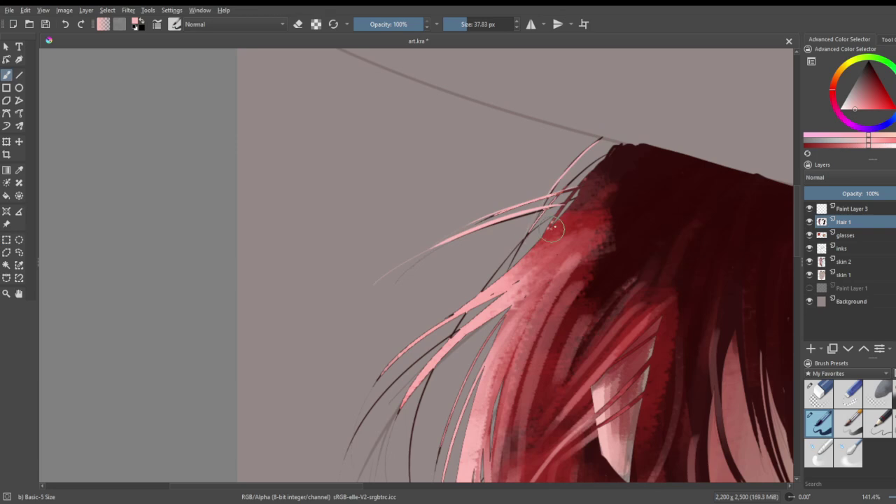
- Paint thin light pink strands over the dark flyaway hairs at the upper outer edge of the red-lit hair
mouse_move(601, 139)
mouse_down()
mouse_move(526, 225)
mouse_move(513, 313)
mouse_up()
drag(514, 243, 499, 298)
drag(363, 393, 451, 316)
drag(361, 418, 446, 336)
drag(506, 265, 437, 352)
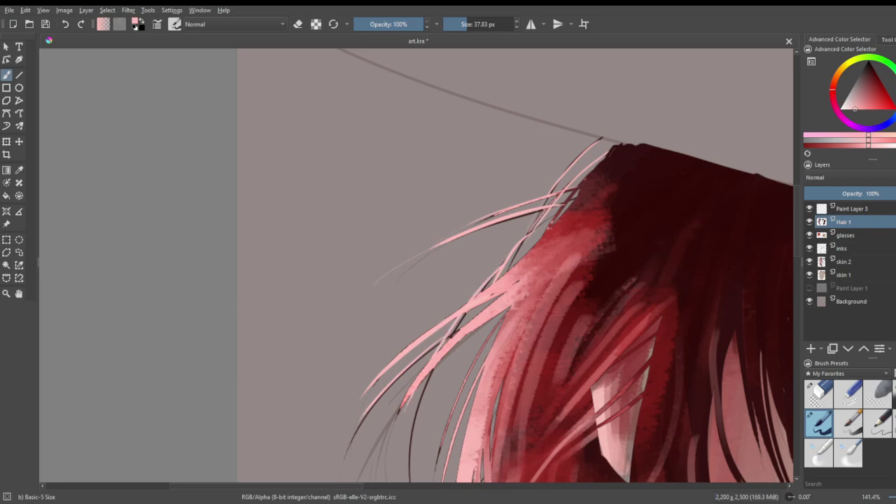
- Recolour the dark loose hairs outside the ear with light pink strokes on the Hair 1 layer
scroll(515, 445, down, 8)
scroll(546, 414, up, 7)
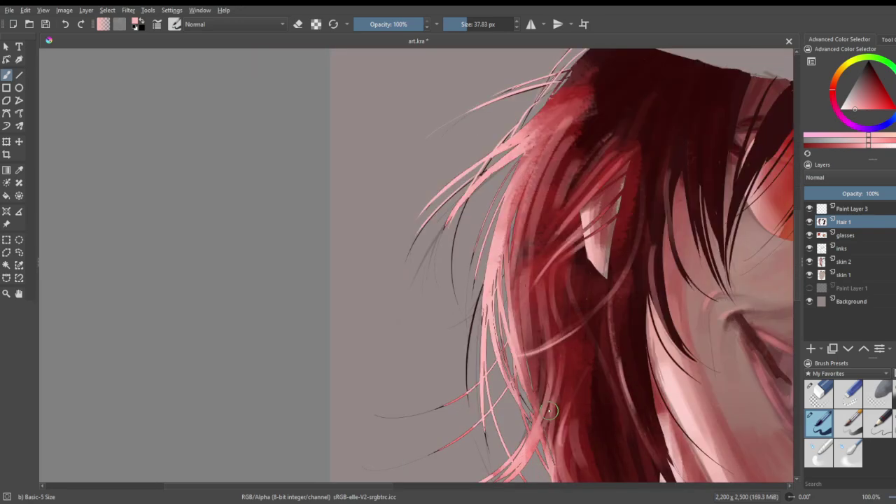
drag(484, 275, 466, 388)
drag(462, 290, 453, 205)
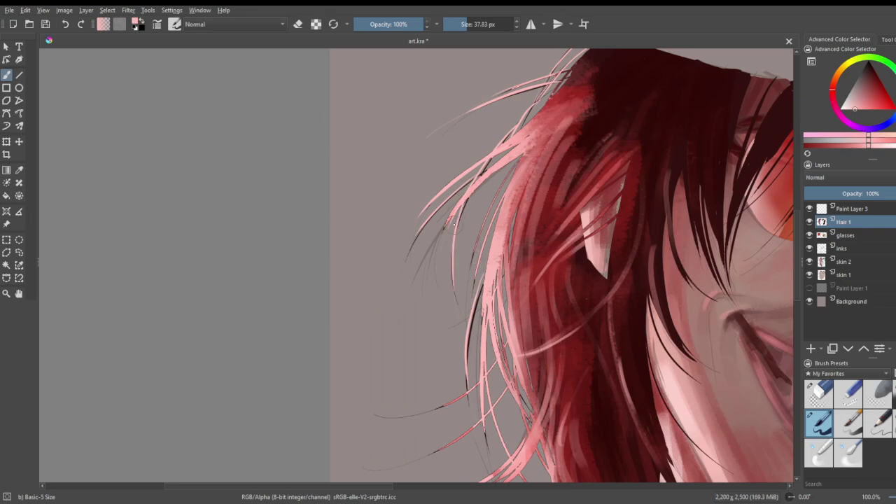
drag(436, 235, 416, 273)
key(ctrl+z)
drag(457, 204, 410, 322)
mouse_move(440, 260)
mouse_down()
mouse_move(457, 213)
mouse_move(458, 316)
mouse_up()
- Set the brush size to about 56.91 px and paint longer pink strands down the outer hair beside the ear
drag(598, 179, 530, 298)
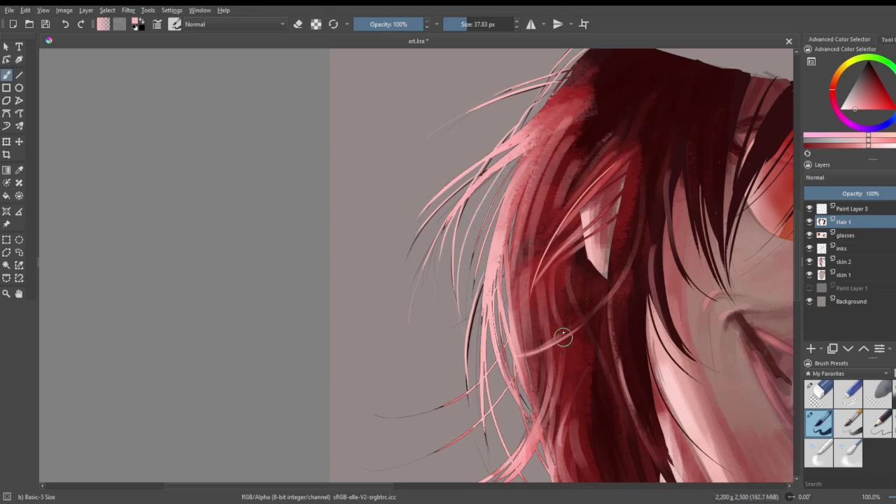
key(ctrl+z)
click(470, 25)
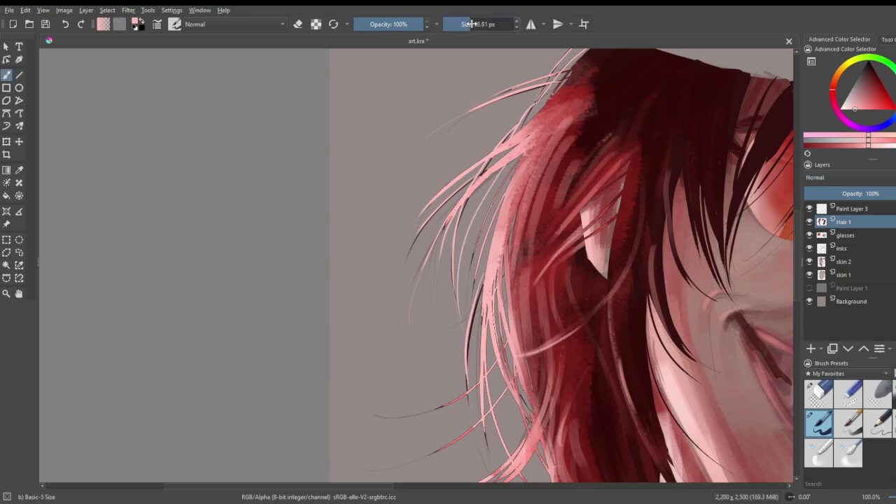
drag(623, 156, 532, 297)
key(ctrl+z)
drag(563, 123, 526, 363)
key(ctrl+z)
mouse_move(559, 126)
mouse_down()
mouse_move(517, 216)
mouse_move(521, 322)
mouse_up()
drag(541, 172, 445, 352)
key(ctrl+z)
mouse_move(521, 172)
mouse_down()
mouse_move(463, 216)
mouse_move(433, 367)
mouse_up()
drag(494, 215, 458, 304)
- Add short pink strands to the outer hair tips at the height of the mouth
scroll(343, 242, down, 3)
scroll(408, 323, up, 2)
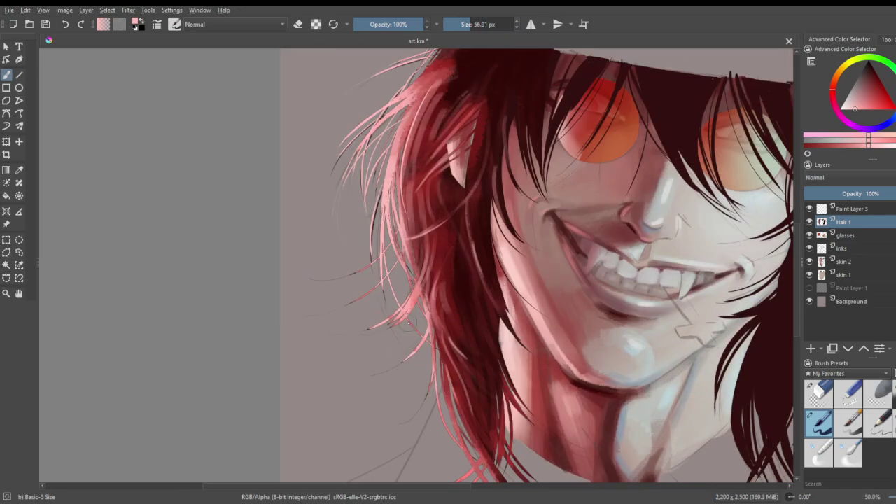
drag(409, 297, 380, 322)
key(ctrl+z)
drag(411, 278, 390, 321)
drag(397, 285, 387, 302)
drag(420, 213, 391, 337)
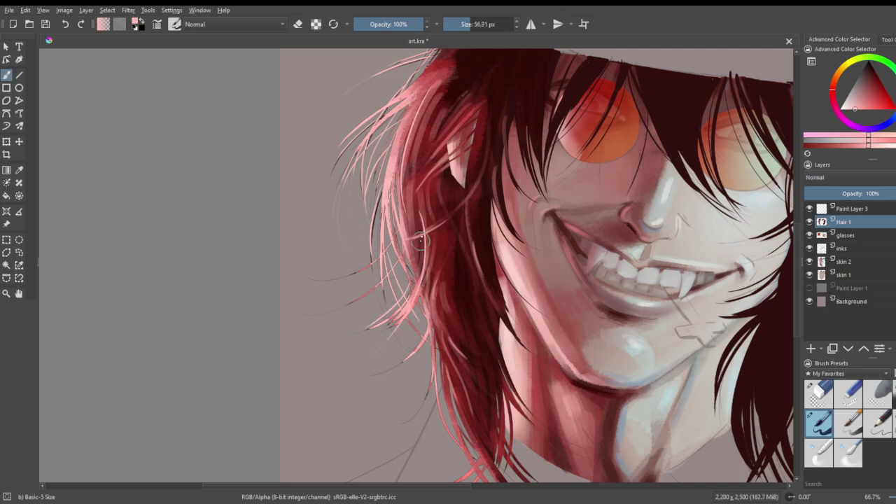
- Extend pink strands down toward the neck and highlight the two wispy hairs sticking outward at mouth height
drag(437, 160, 418, 224)
drag(413, 158, 423, 342)
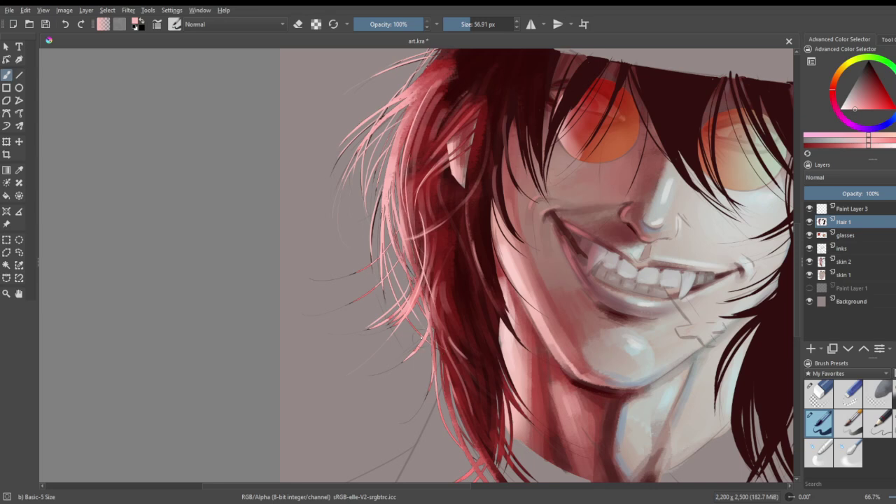
drag(405, 254, 434, 396)
drag(431, 340, 451, 421)
drag(308, 280, 370, 270)
mouse_move(303, 305)
mouse_down()
mouse_move(333, 308)
mouse_move(378, 285)
mouse_up()
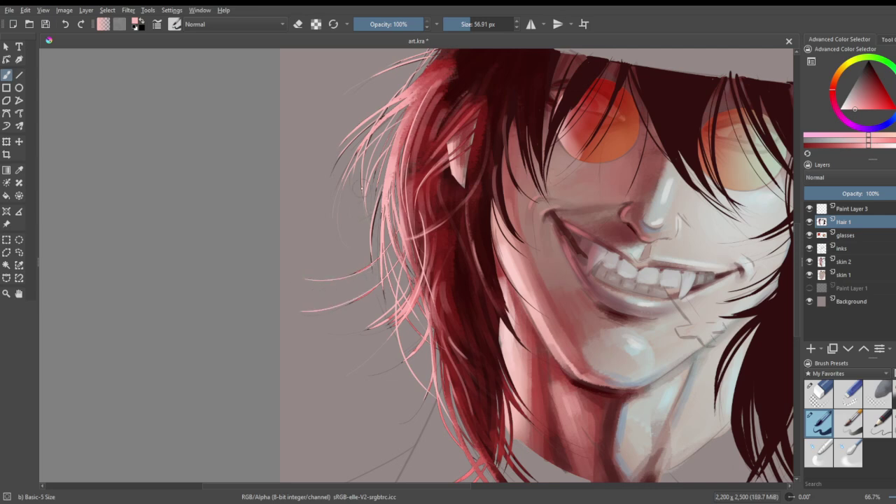
- Paint long, loose curved pink hairs arcing out from the red-lit hair into the background
drag(336, 217, 360, 312)
key(ctrl+z)
drag(386, 122, 436, 422)
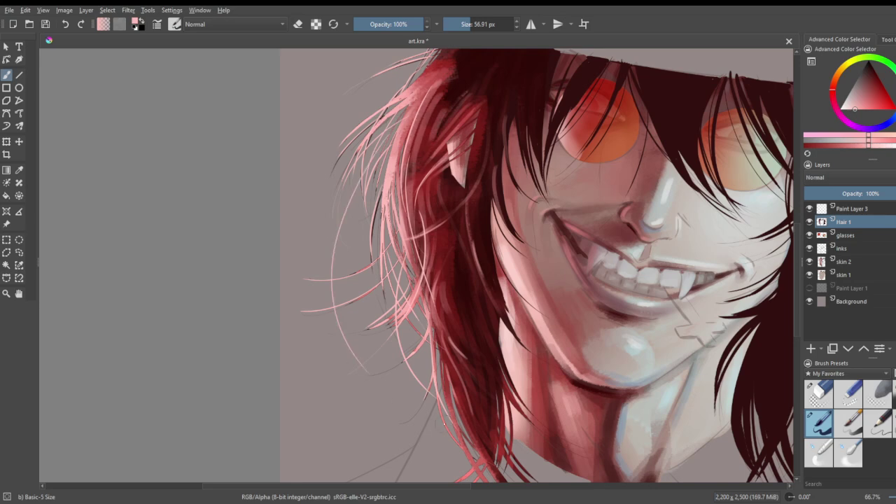
drag(382, 169, 406, 376)
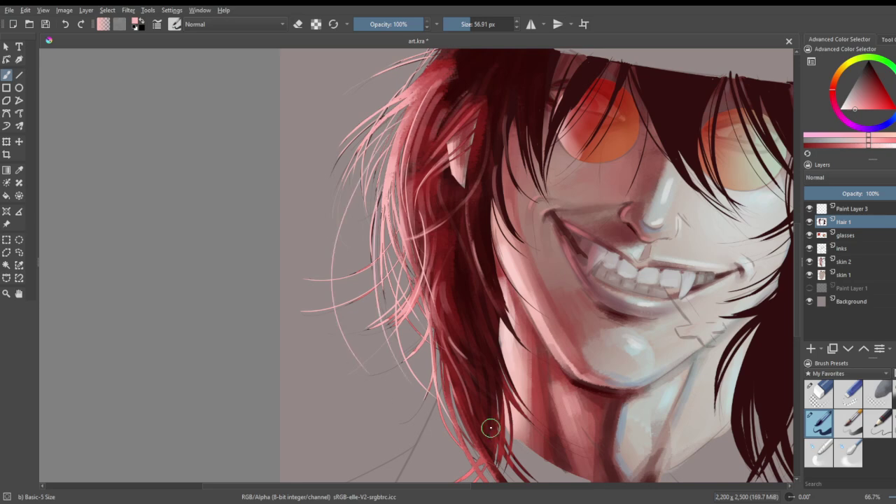
- Switch to a medium red and paint strands through the dark lower hair beside the jaw and below the ear
scroll(331, 404, down, 1)
scroll(331, 404, up, 1)
ctrl+click(741, 125)
drag(437, 306, 466, 398)
key(ctrl+z)
drag(435, 278, 462, 384)
drag(427, 274, 458, 399)
mouse_move(437, 162)
mouse_down()
mouse_move(467, 268)
mouse_move(475, 266)
mouse_up()
key(ctrl+z)
drag(451, 164, 479, 266)
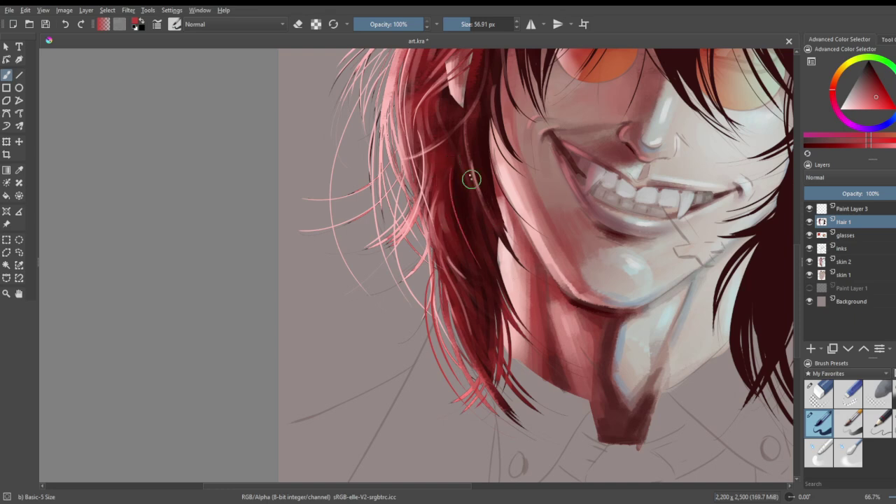
mouse_move(460, 133)
mouse_down()
mouse_move(487, 218)
mouse_move(484, 190)
mouse_up()
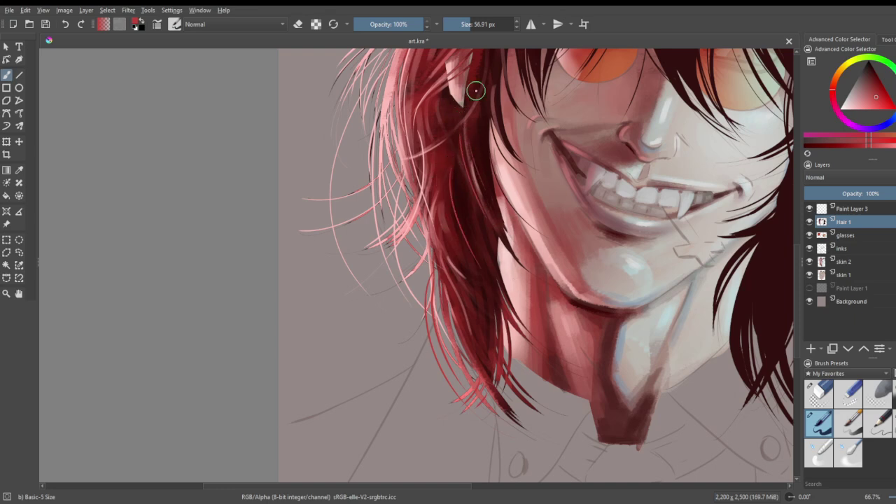
- Paint medium red strands into the dark hair above the ear, just under the hat brim
scroll(488, 203, down, 1)
scroll(489, 203, down, 2)
scroll(456, 94, up, 3)
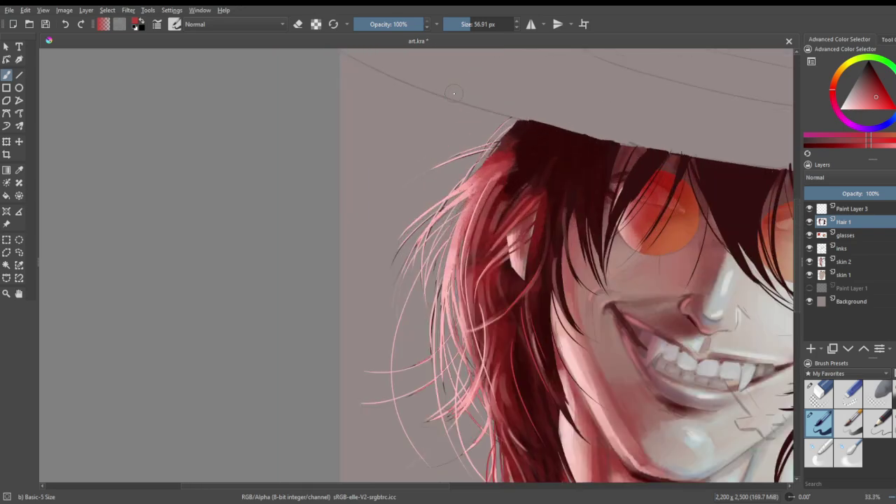
drag(520, 164, 492, 220)
drag(543, 161, 482, 271)
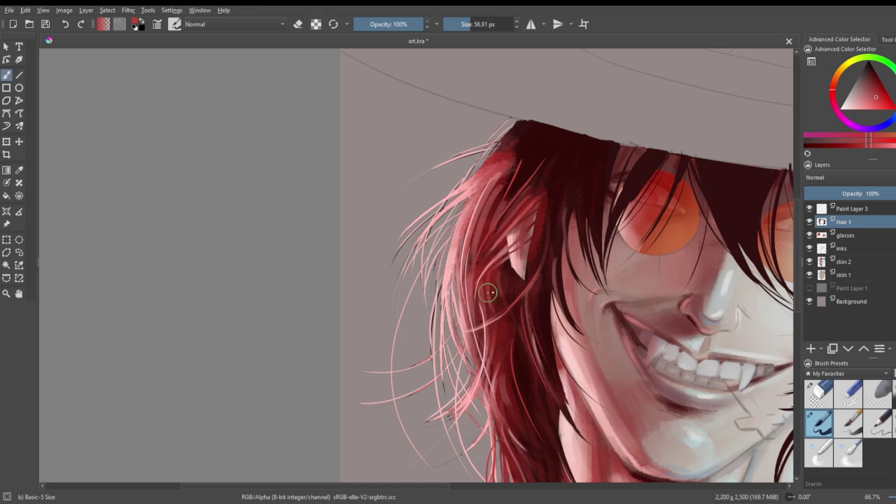
- Set the brush to 48.09 px and 69% opacity, and paint red strands into the fringe around the red-lit lens
drag(585, 155, 585, 227)
click(467, 23)
click(402, 23)
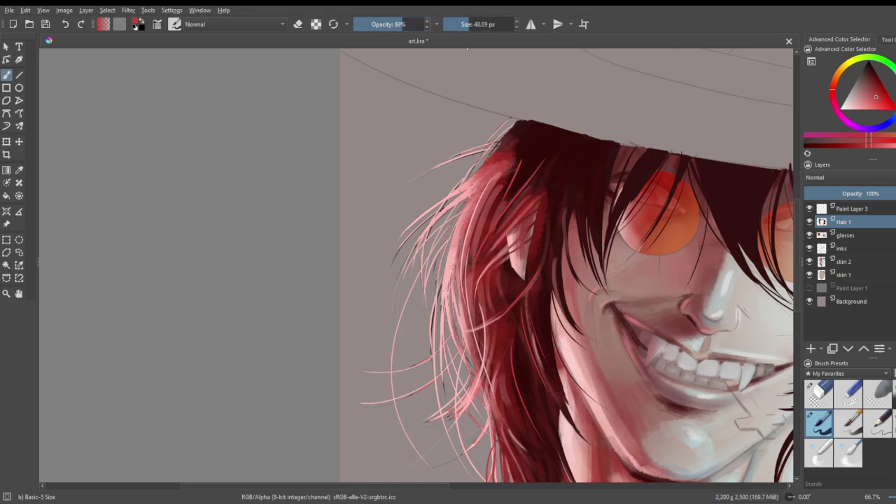
mouse_move(589, 153)
mouse_down()
mouse_move(576, 184)
mouse_move(591, 263)
mouse_move(603, 174)
mouse_move(592, 183)
mouse_move(610, 234)
mouse_up()
drag(649, 167, 633, 240)
drag(645, 169, 611, 216)
drag(553, 245, 581, 301)
drag(579, 169, 565, 217)
- Check the whole portrait and save the painting
scroll(405, 161, down, 3)
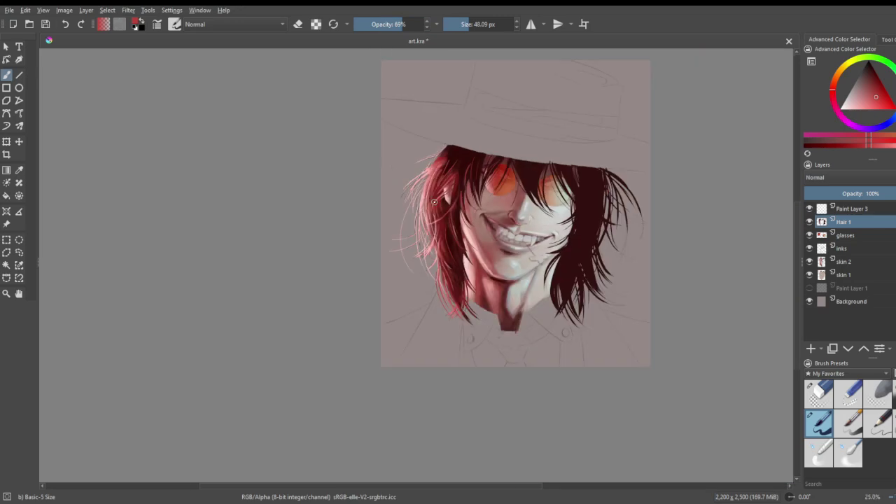
key(plus)
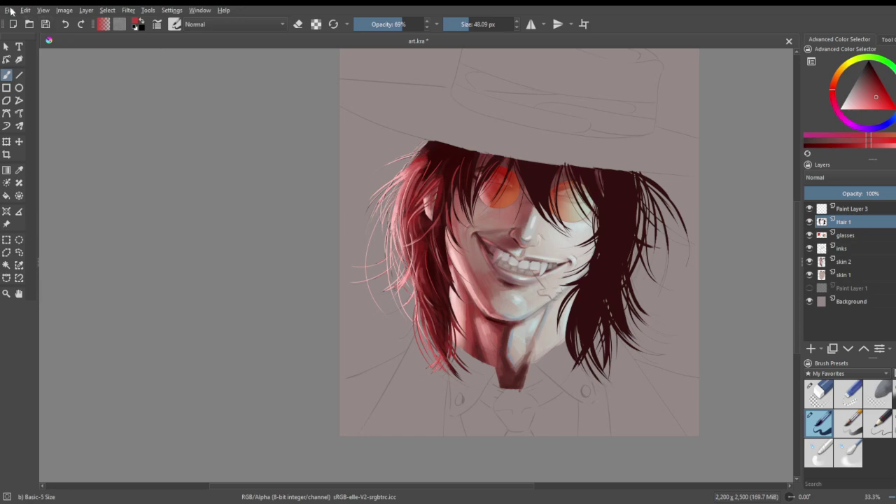
key(ctrl+s)
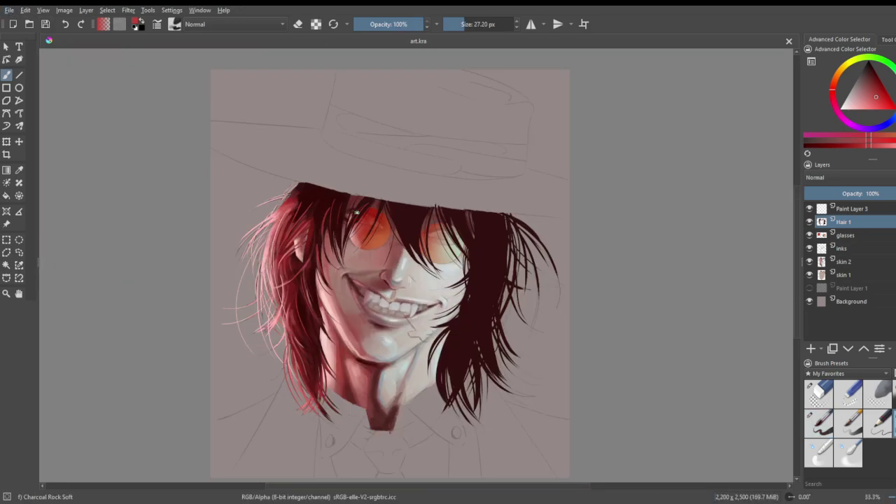
- Streak soft red highlights through the hair under the hat brim and the central fringe, using Charcoal Rock Soft at 27.20 px
scroll(355, 212, up, 4)
drag(300, 154, 273, 255)
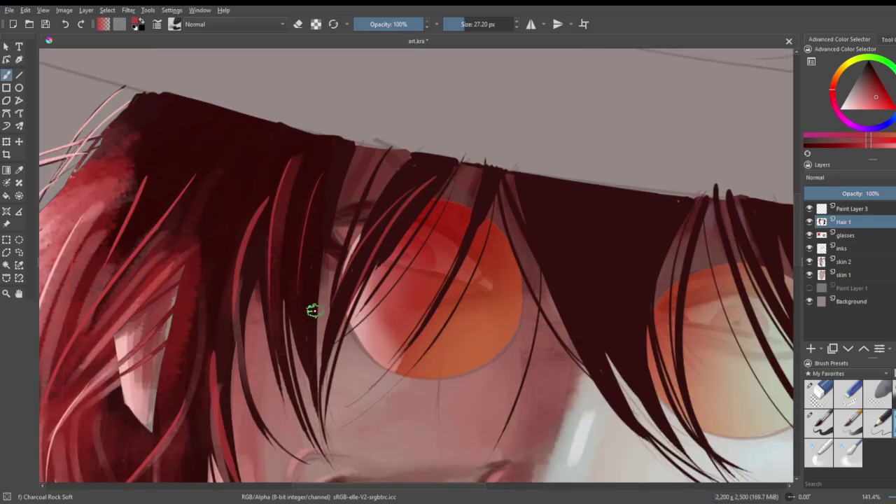
drag(329, 178, 308, 263)
drag(280, 182, 242, 280)
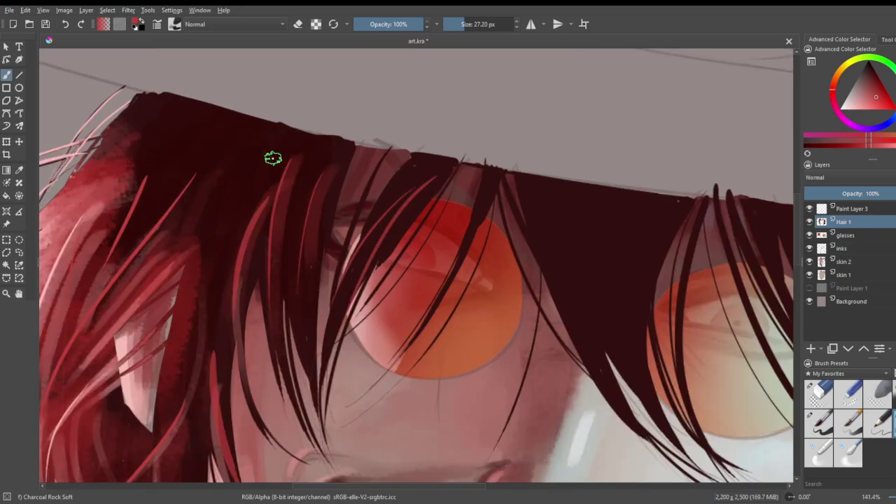
drag(257, 162, 206, 261)
drag(218, 147, 132, 245)
drag(170, 151, 125, 215)
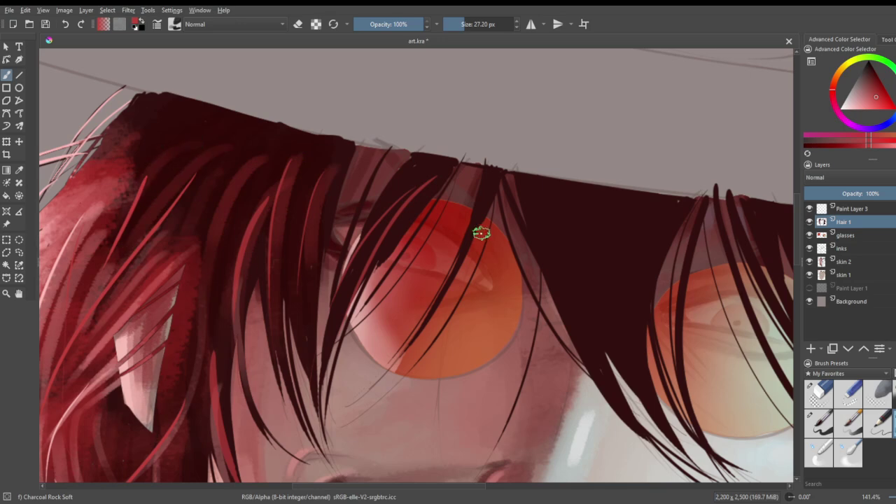
drag(536, 193, 579, 315)
drag(575, 229, 612, 313)
drag(605, 227, 629, 301)
- Review the full canvas and save the updated painting
scroll(581, 226, down, 5)
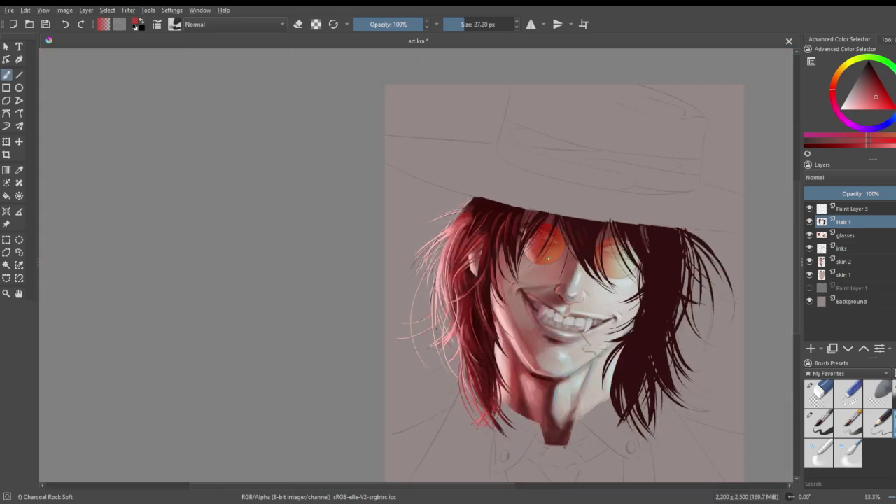
scroll(537, 270, down, 2)
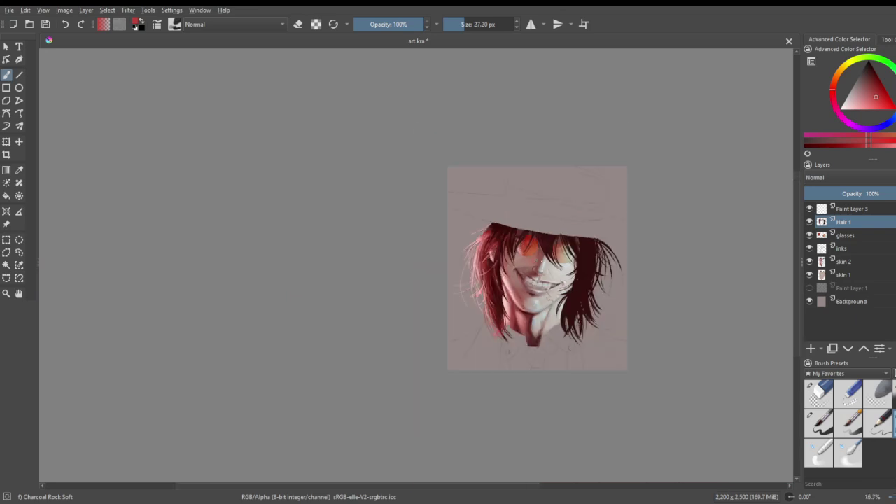
scroll(579, 240, up, 2)
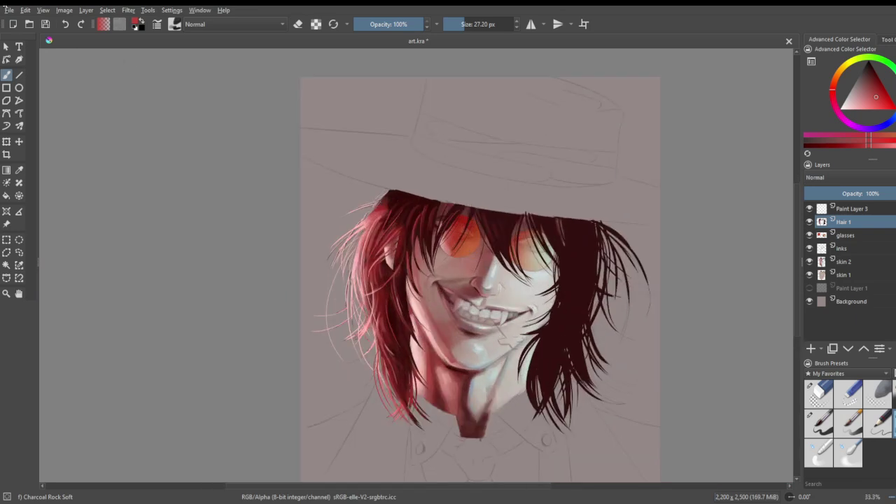
key(ctrl+s)
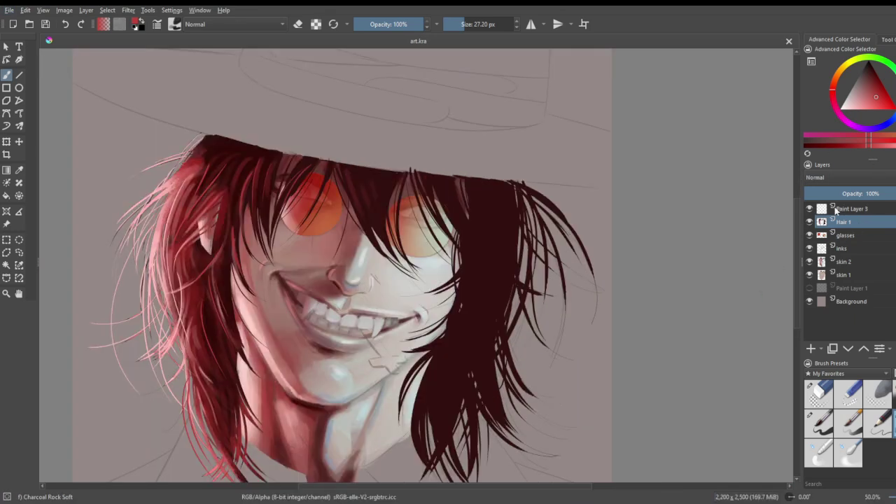
- Toggle the visibility of Paint Layer 3 repeatedly to compare the picture with and without it
click(810, 208)
click(810, 208)
click(810, 208)
click(810, 209)
click(810, 208)
click(810, 208)
click(809, 208)
click(810, 209)
- Select the unshaded dark hair mass on the pale-lit side of the face with the contiguous selection tool
click(6, 264)
click(500, 246)
scroll(498, 251, up, 1)
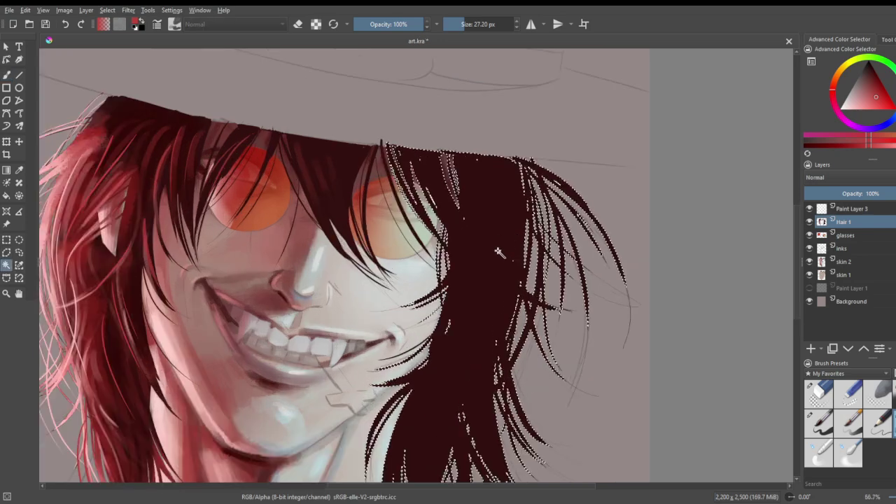
- Spray pale cyan over the selected hair's outer tips with Airbrush Soft at 430.79 px
click(895, 92)
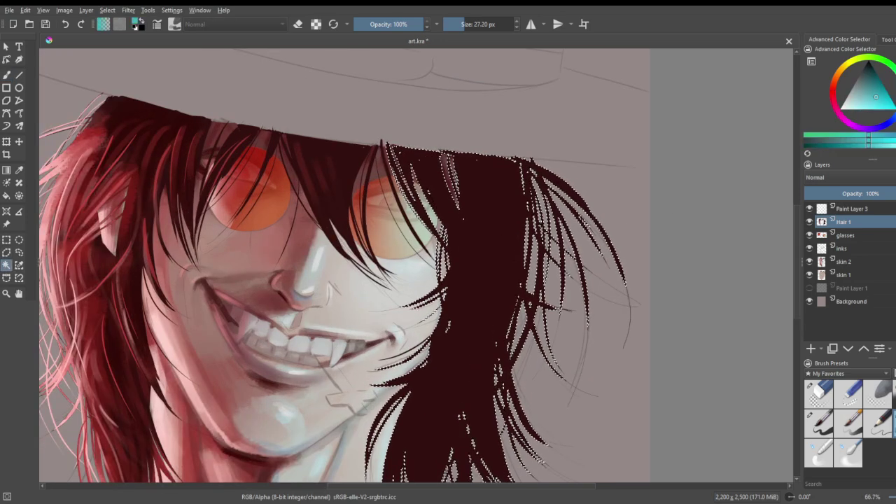
drag(871, 99, 857, 102)
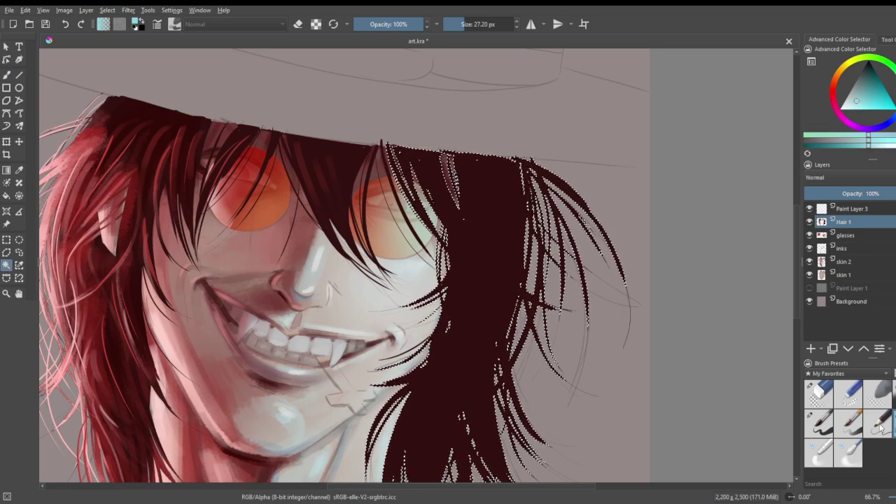
click(895, 394)
click(6, 75)
click(496, 24)
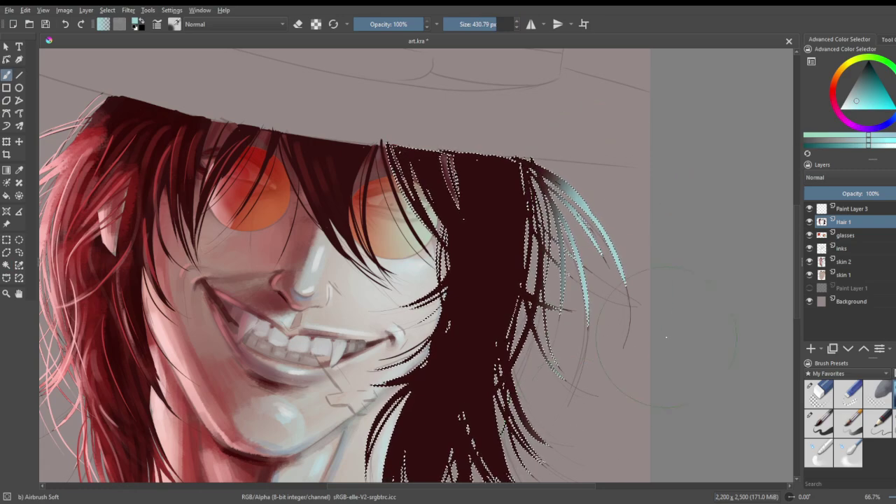
scroll(647, 360, down, 2)
scroll(627, 418, up, 2)
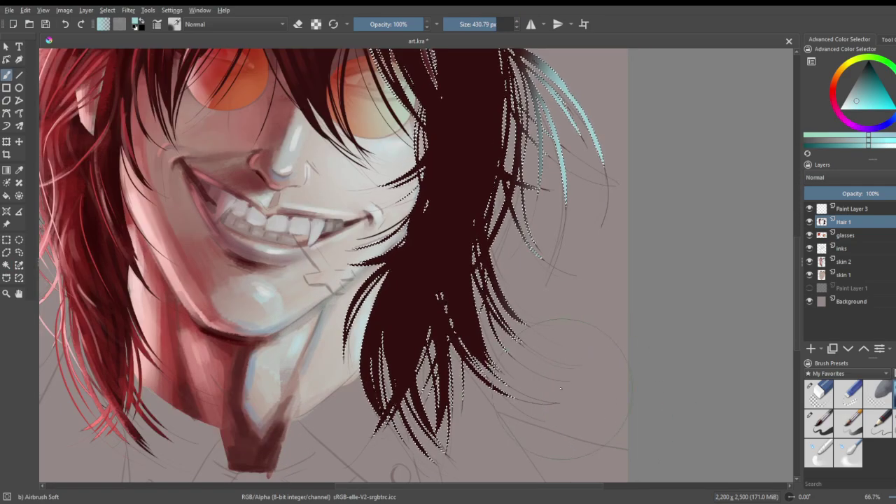
drag(518, 308, 430, 395)
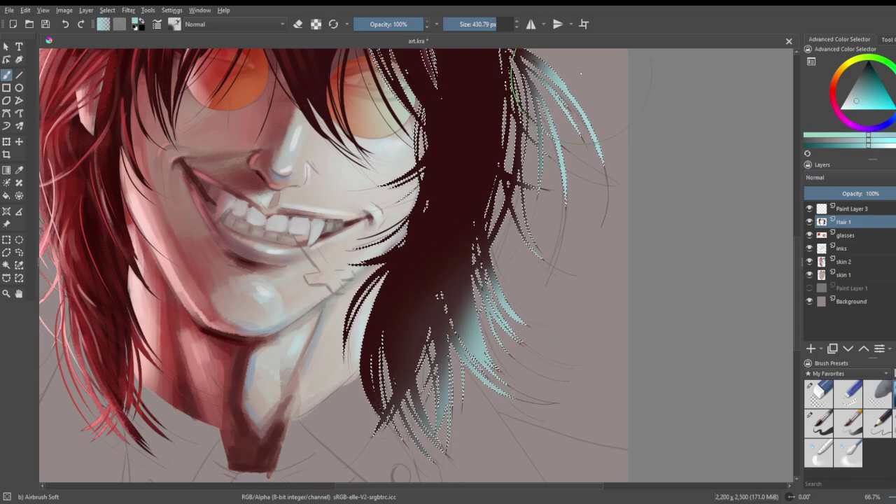
- Paint pale cyan streaks through the selected dark hair with Charcoal Rock Soft at 27.20 px
scroll(580, 73, down, 4)
scroll(575, 106, up, 5)
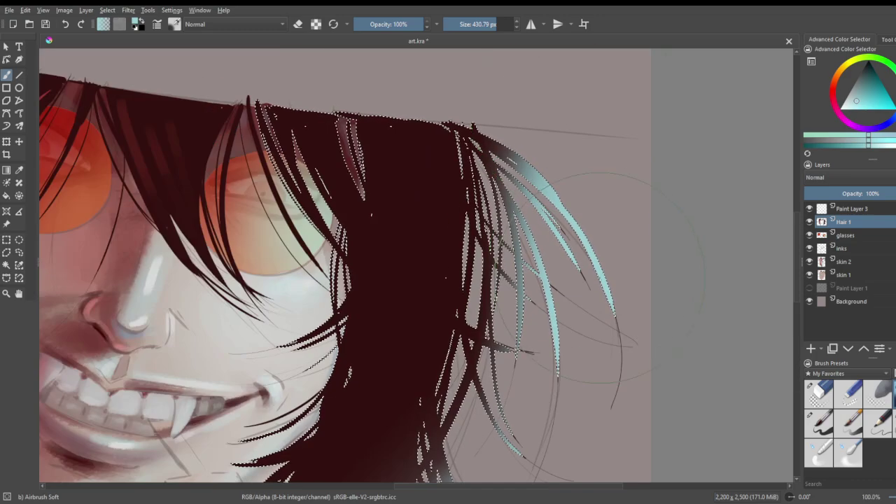
click(874, 415)
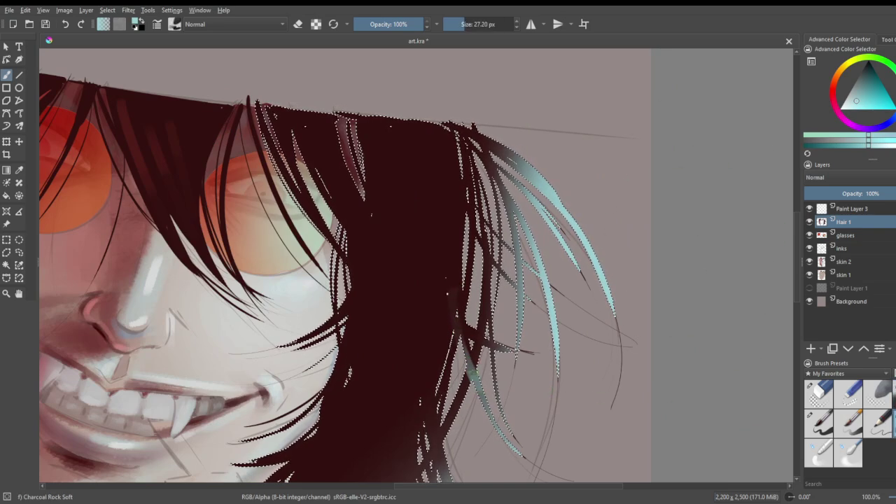
drag(473, 370, 431, 246)
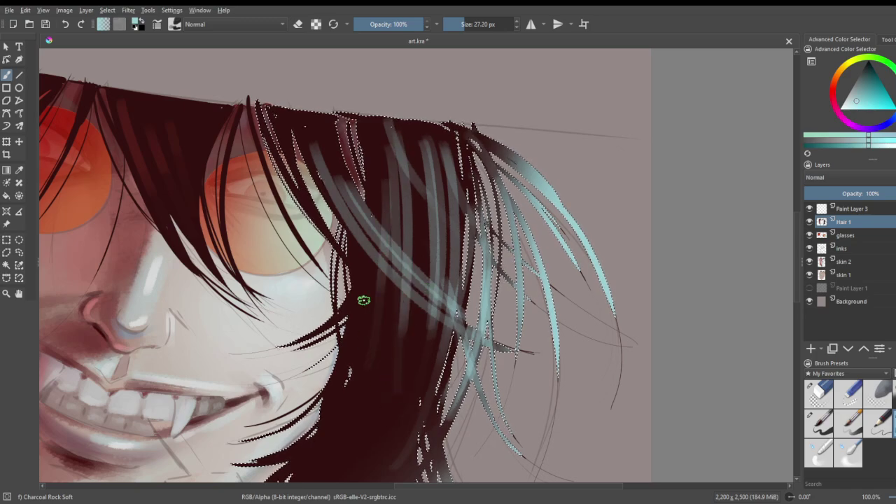
- Sample the dark hair colour and airbrush over the selected hair's pale streaks with Airbrush Soft at 60.07 px to subdue them
scroll(359, 309, down, 3)
scroll(341, 370, up, 2)
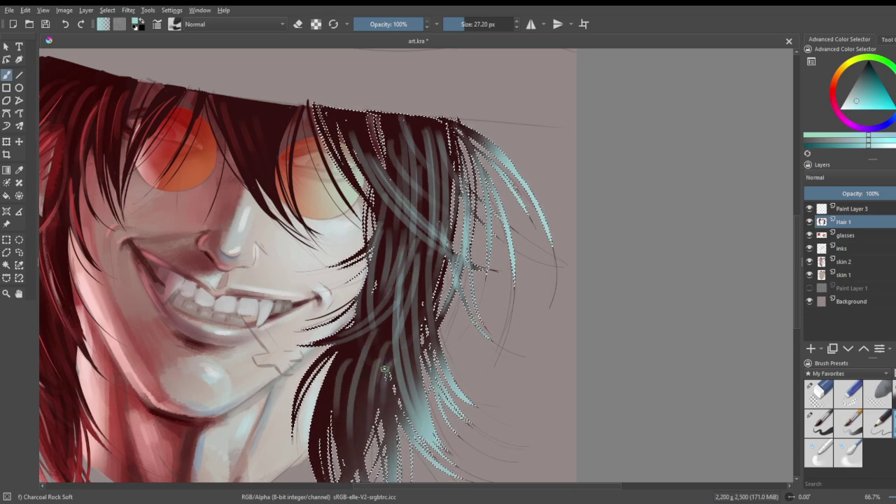
click(19, 170)
click(273, 108)
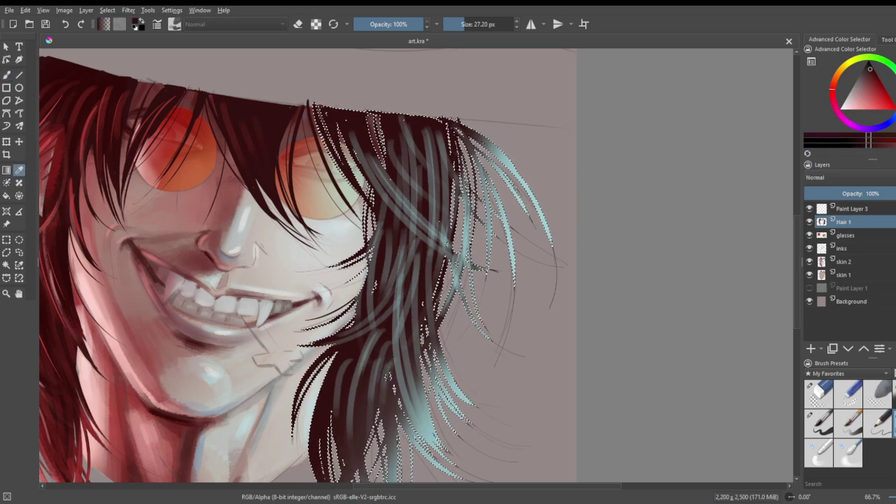
key(slash)
key(b)
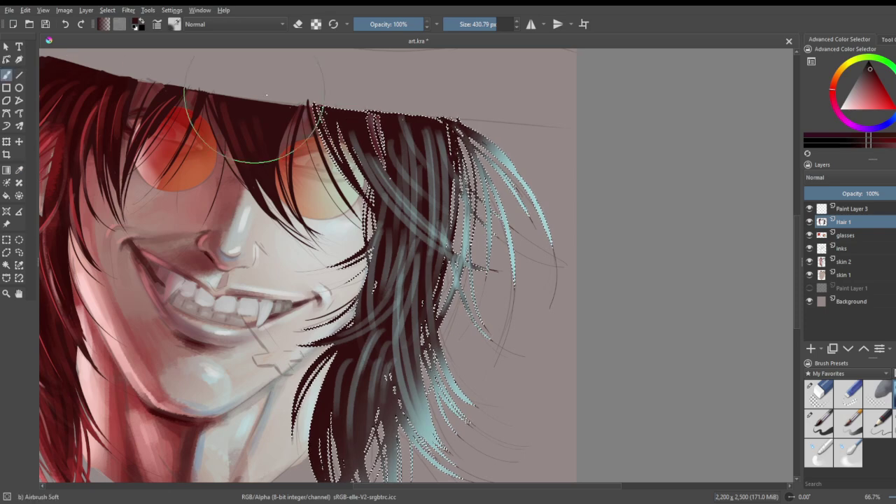
drag(401, 227, 396, 308)
click(471, 25)
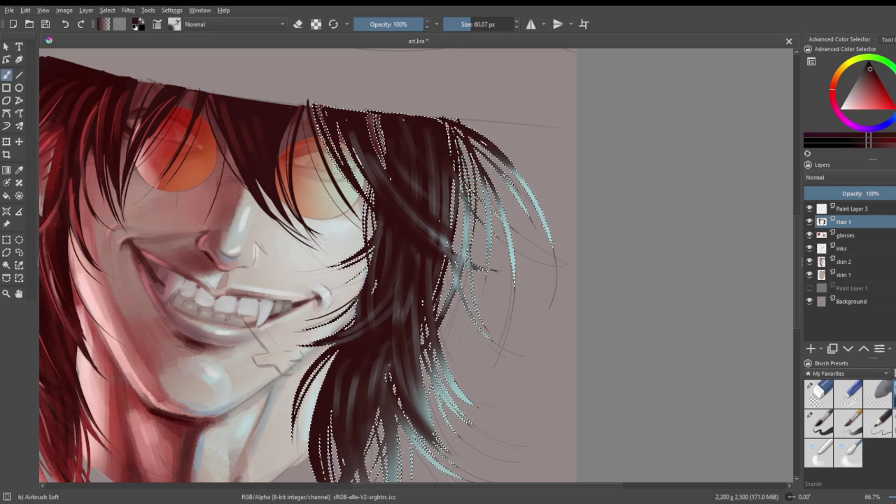
scroll(391, 182, down, 3)
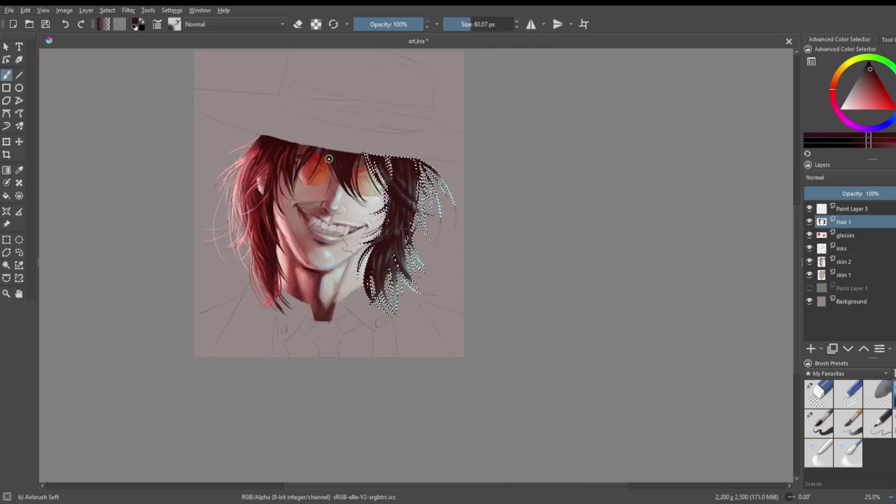
scroll(332, 156, up, 1)
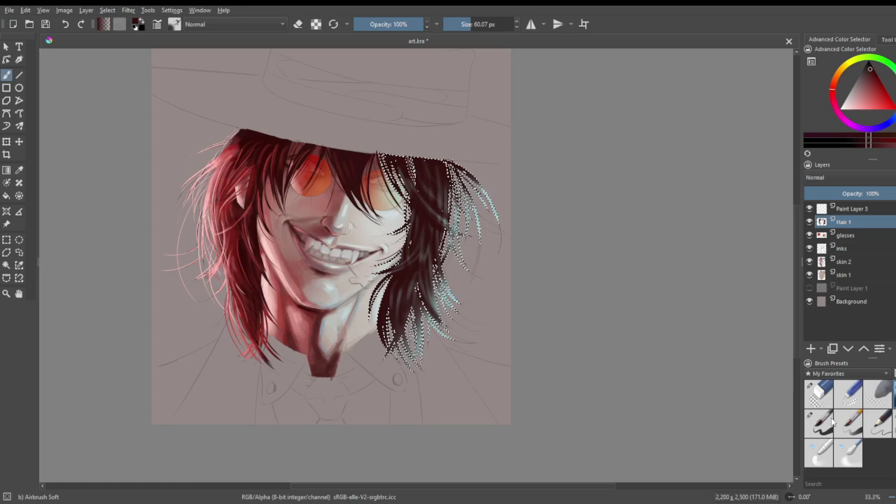
- Paint finer pale cyan streaks over the selected dark hair with Charcoal Rock Soft, reducing the brush size to 15.96 px
click(894, 423)
click(895, 93)
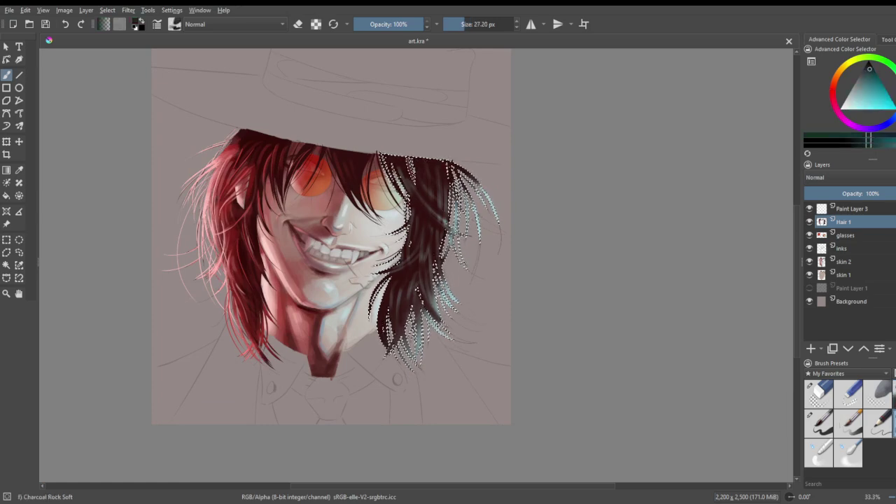
click(866, 105)
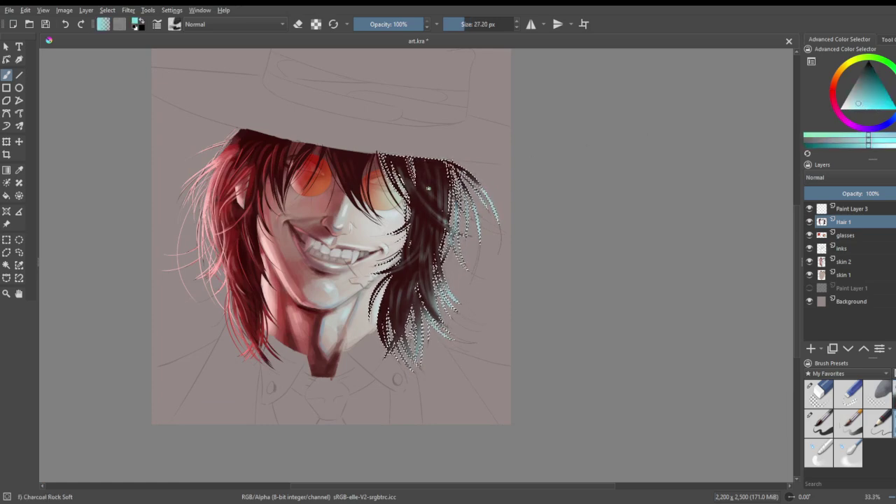
scroll(432, 182, up, 2)
drag(467, 26, 460, 22)
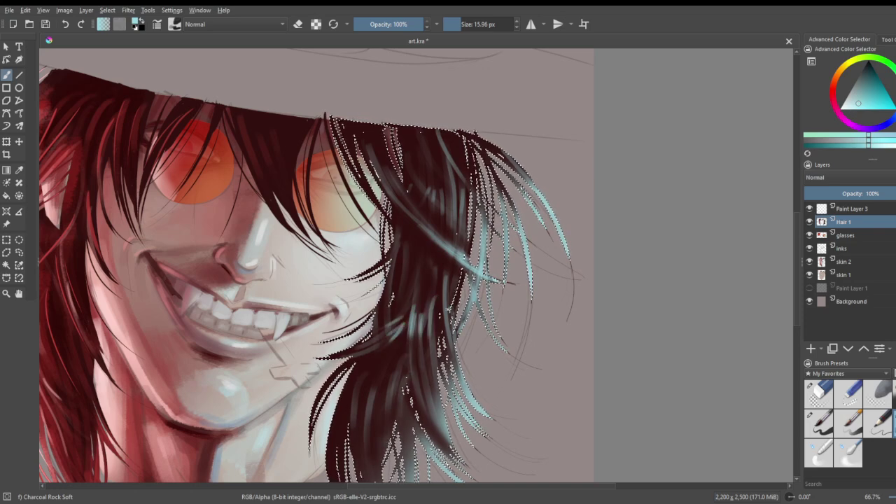
- Spray a pale cyan sheen across the selected hair with Airbrush Soft at 60.07 px and streak its lower locks with Charcoal Rock Soft
click(891, 395)
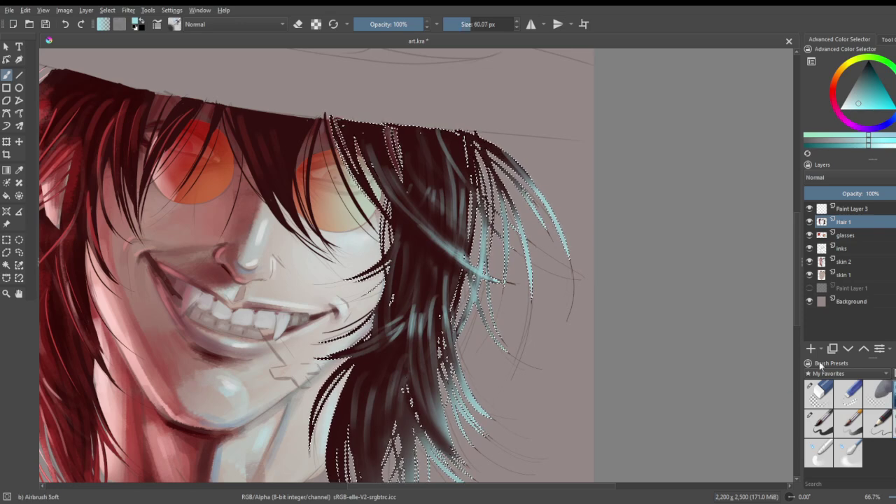
drag(382, 322, 441, 315)
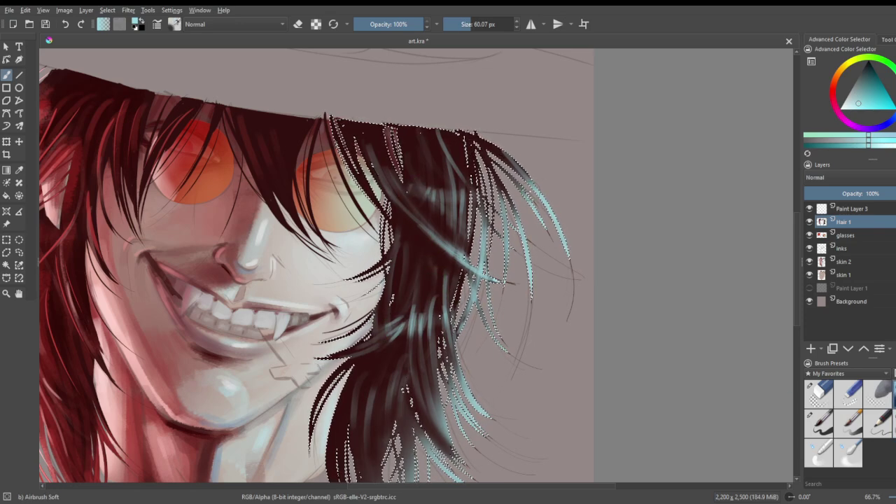
scroll(372, 280, down, 2)
scroll(284, 328, up, 2)
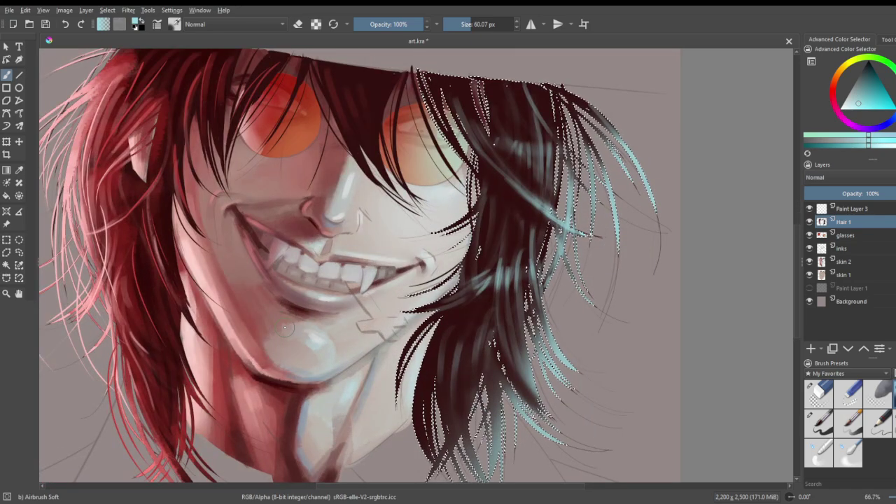
key(slash)
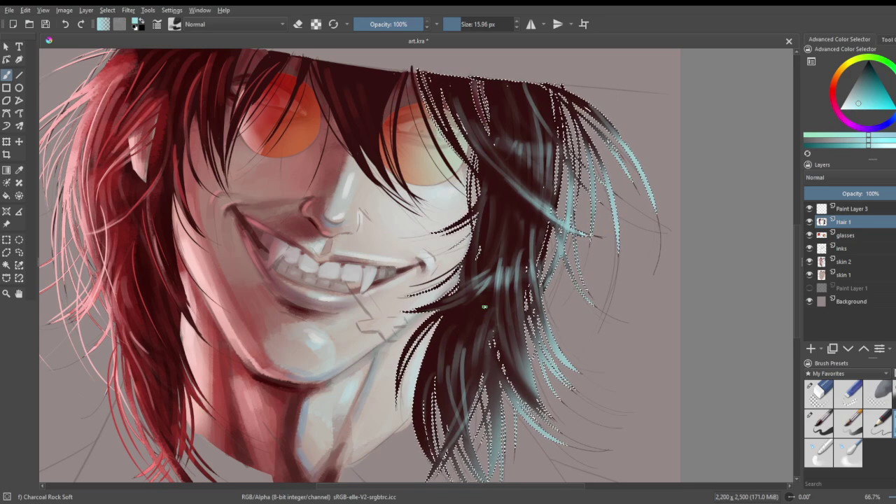
- Clear the hair selection with the rectangular selection tool
click(820, 423)
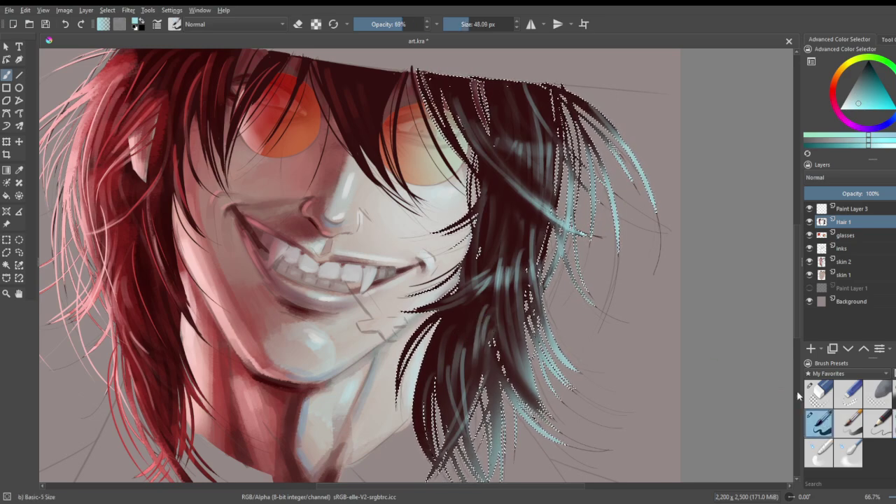
click(7, 239)
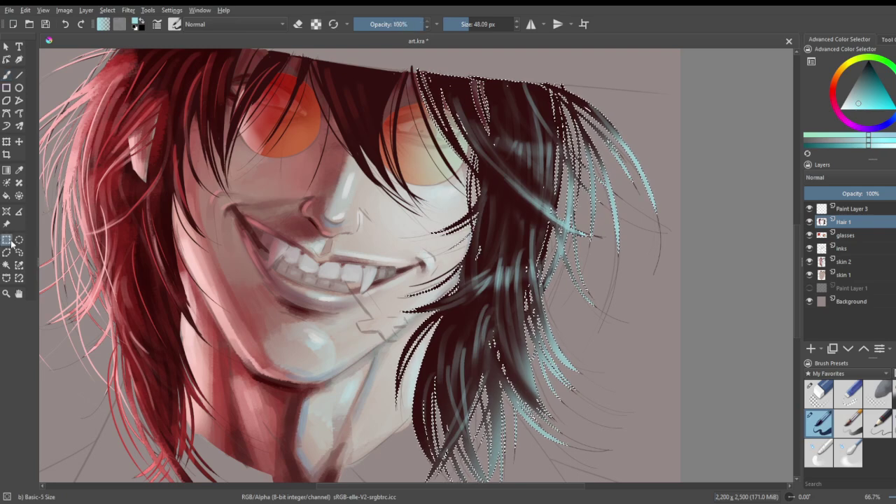
scroll(471, 248, down, 3)
scroll(383, 198, up, 1)
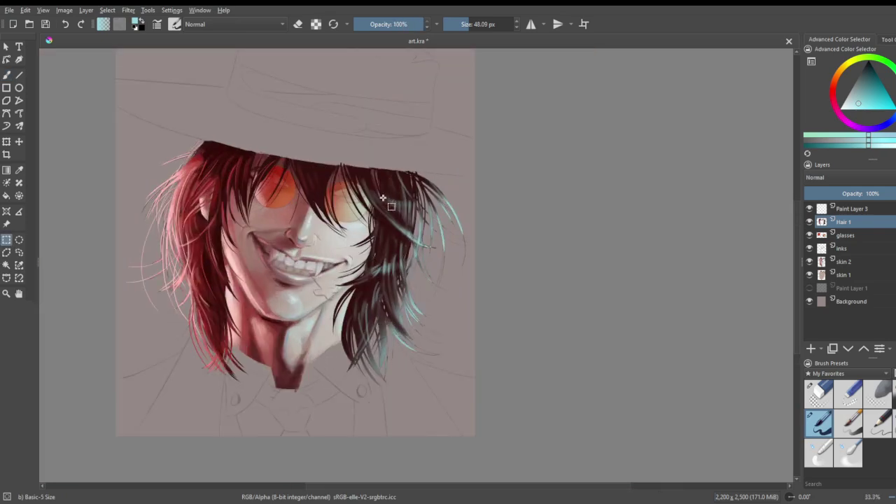
- Paint more pale cyan streaks down the middle and lower hair locks with Charcoal Rock Soft at 15.96 px
scroll(383, 198, up, 2)
key(slash)
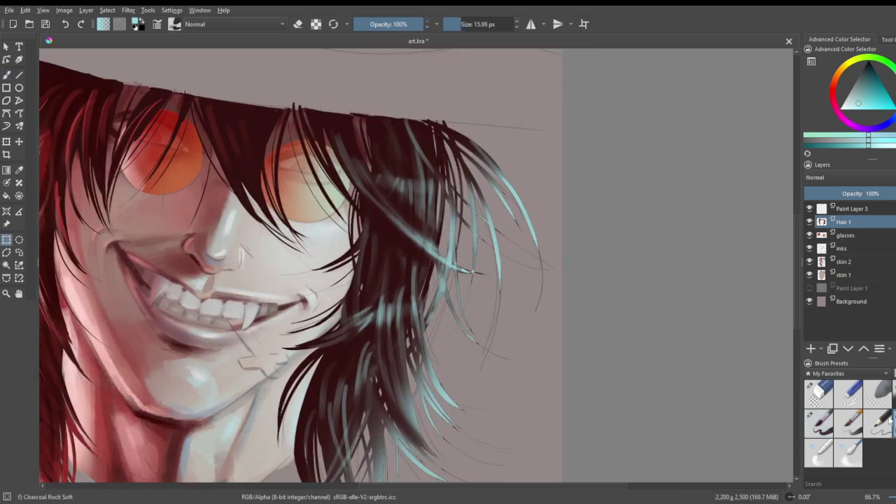
click(7, 75)
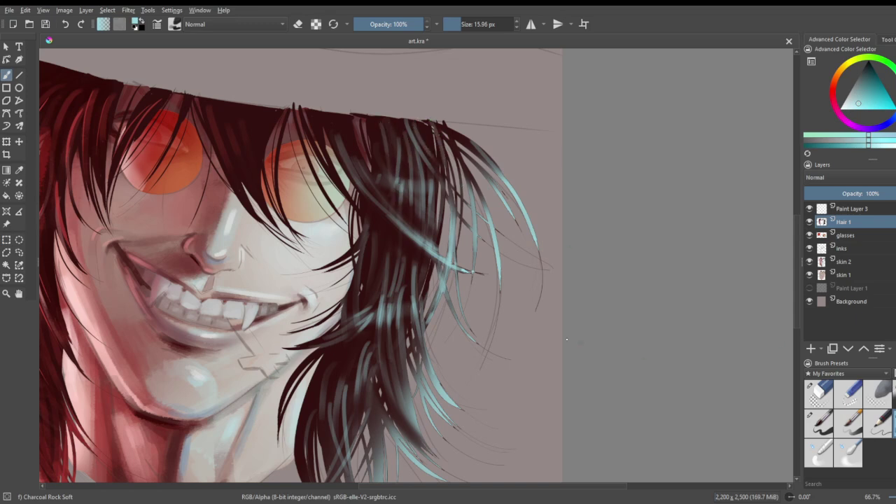
drag(384, 246, 368, 291)
drag(362, 344, 353, 419)
mouse_move(383, 354)
mouse_down()
mouse_move(390, 395)
mouse_move(414, 435)
mouse_up()
drag(392, 394, 425, 449)
drag(399, 354, 421, 436)
drag(386, 361, 398, 398)
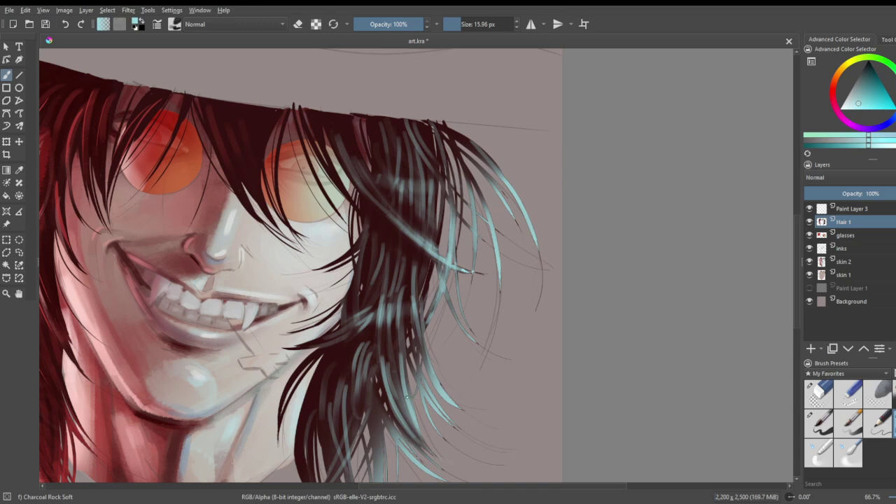
drag(442, 282, 464, 330)
- Paint thin pale cyan strands down the hair's outer edge and along the crossing lock with Basic-5 Size at 48.09 px
click(894, 395)
click(821, 428)
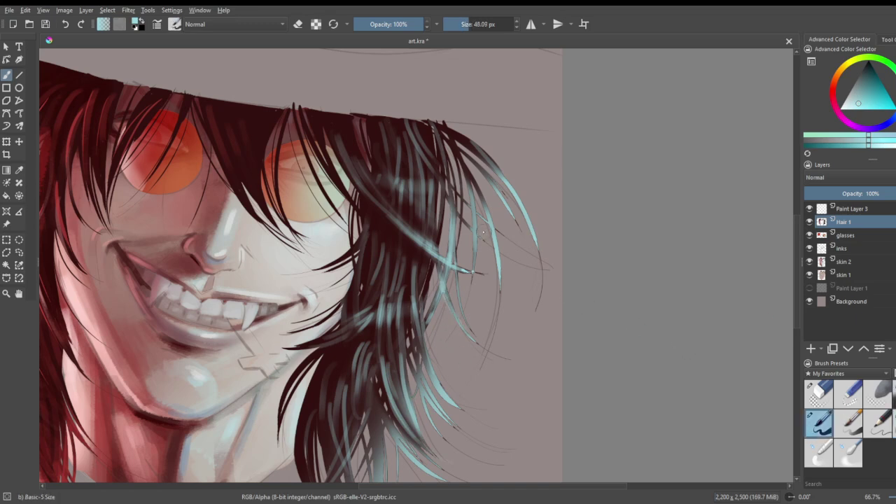
drag(439, 166, 423, 294)
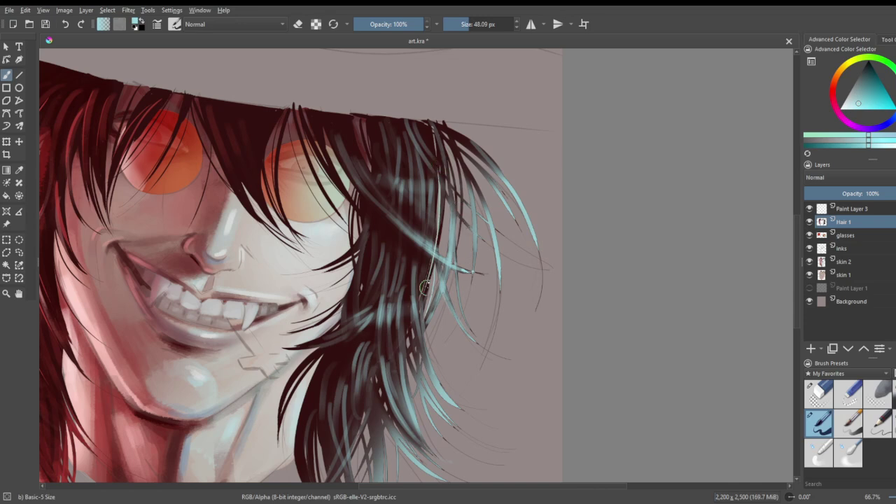
drag(382, 191, 464, 270)
drag(361, 168, 489, 281)
key(ctrl+z)
key(ctrl+z)
drag(389, 219, 477, 253)
drag(422, 250, 519, 265)
- Trace the outermost curved hair tips with thin pale cyan strands, undoing and redrawing the misplaced strokes
drag(497, 179, 525, 224)
drag(539, 258, 536, 310)
key(ctrl+z)
mouse_move(536, 237)
mouse_down()
mouse_move(550, 286)
mouse_move(537, 310)
mouse_up()
key(ctrl+z)
mouse_move(540, 262)
mouse_down()
mouse_move(536, 308)
mouse_move(487, 350)
mouse_up()
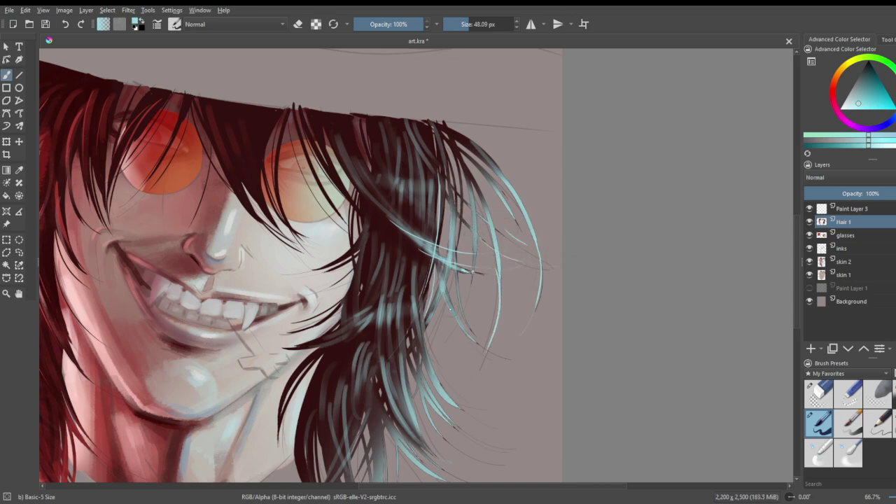
- Add fine pale cyan flyaway strands to the lower outer locks, the inner hair and the lock sweeping from beside the glasses
mouse_move(420, 319)
mouse_down()
mouse_move(519, 409)
mouse_move(453, 395)
mouse_move(506, 420)
mouse_up()
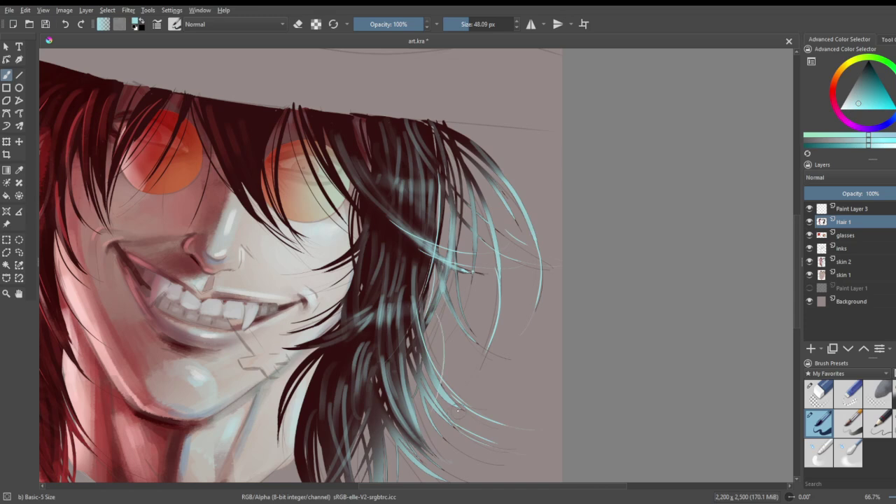
drag(417, 324, 385, 341)
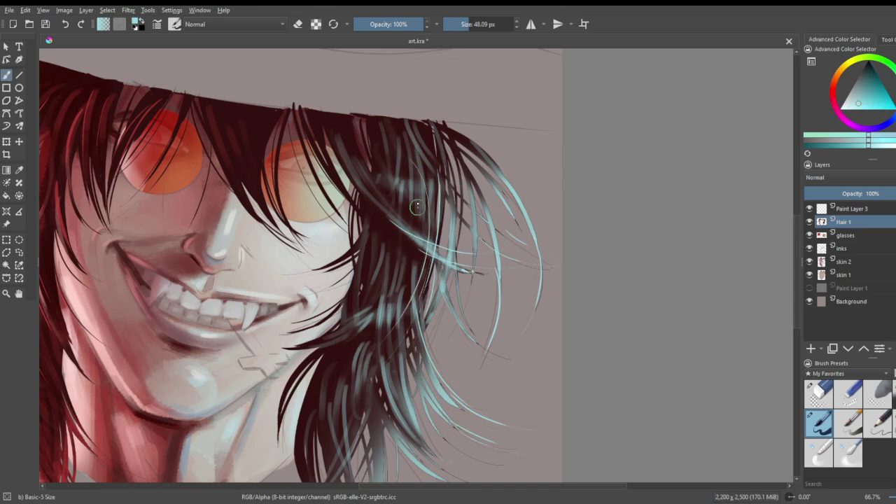
drag(409, 161, 401, 312)
drag(352, 176, 450, 228)
key(ctrl+z)
drag(342, 148, 545, 279)
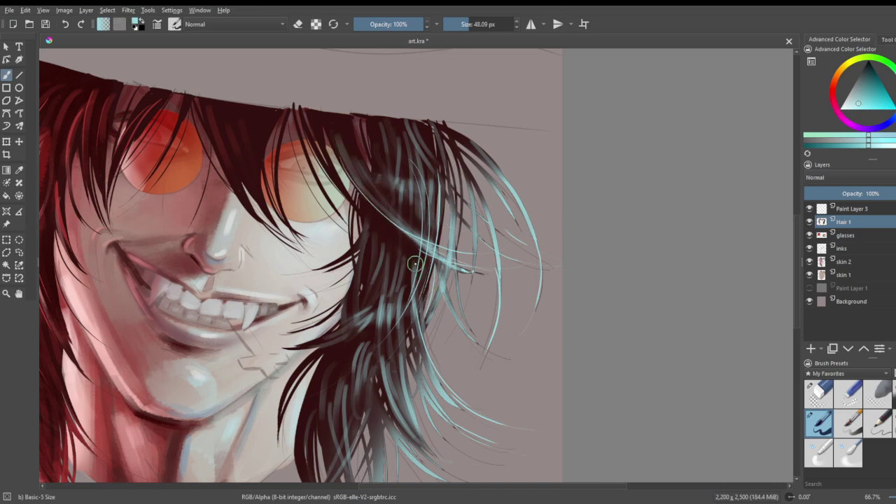
- Paint long pale cyan strands down the lower hair mass to its tips beside the neck with Basic-5 Size
drag(383, 244, 394, 448)
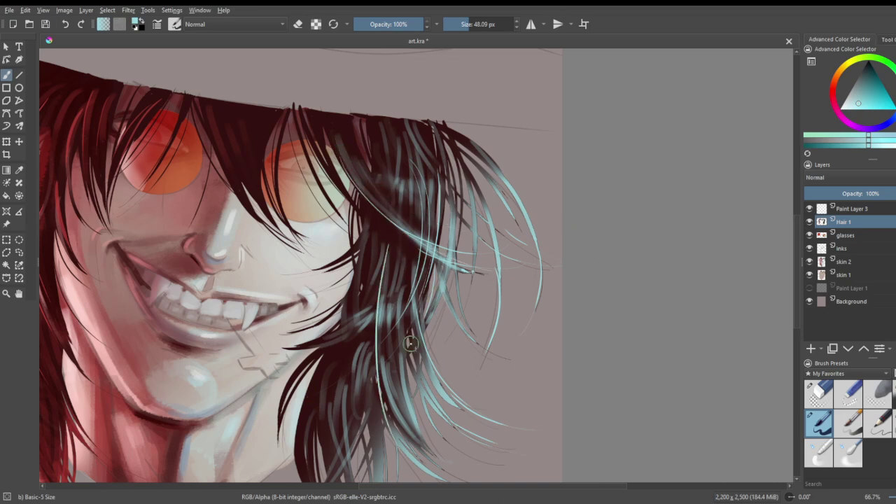
drag(385, 267, 384, 382)
drag(406, 286, 455, 405)
scroll(448, 371, down, 2)
scroll(294, 330, up, 1)
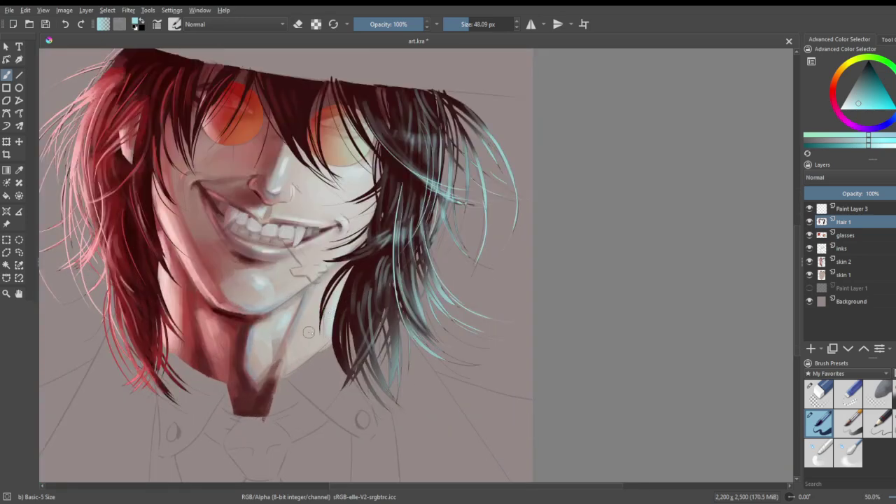
drag(394, 323, 392, 364)
drag(386, 305, 317, 412)
- Sample the dark hair colour and darken the middle of the cyan-lit hair with Airbrush Soft at 60.07 px
click(894, 395)
click(19, 170)
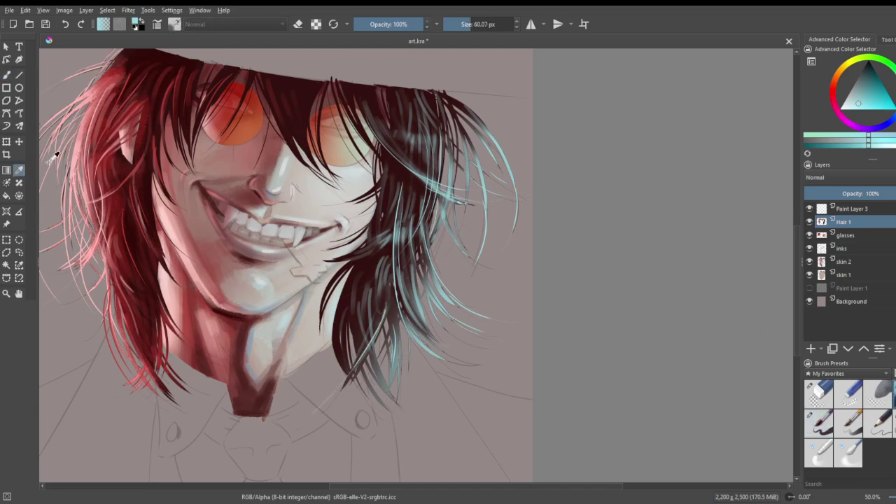
click(400, 168)
click(6, 74)
drag(401, 209, 405, 303)
mouse_move(400, 258)
mouse_down()
mouse_move(401, 303)
mouse_move(378, 317)
mouse_move(386, 318)
mouse_up()
mouse_move(435, 131)
mouse_down()
mouse_move(416, 120)
mouse_move(425, 114)
mouse_move(403, 140)
mouse_up()
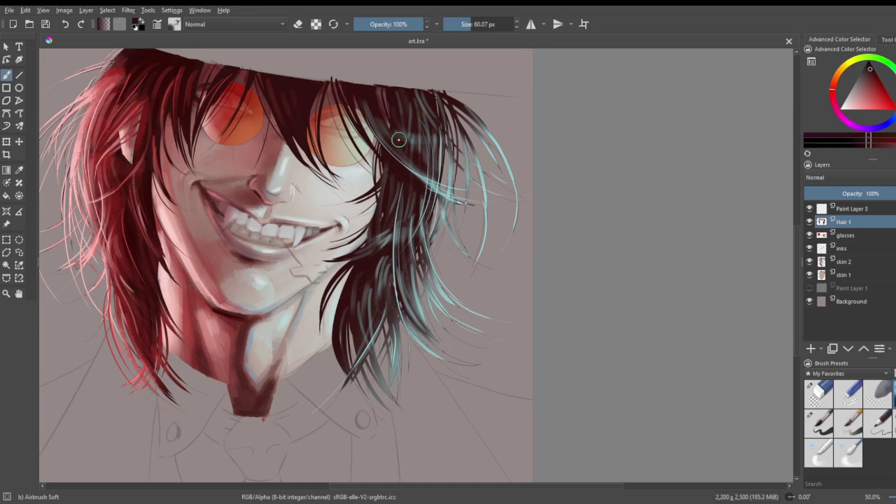
- Airbrush the dark hair colour over the pale streaks in the upper hair beneath the hat brim
scroll(422, 182, down, 3)
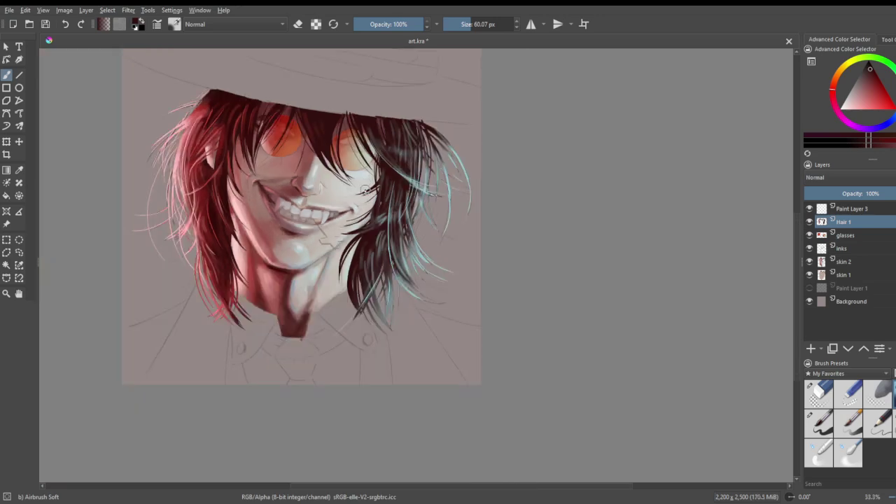
scroll(476, 212, up, 3)
scroll(475, 213, up, 2)
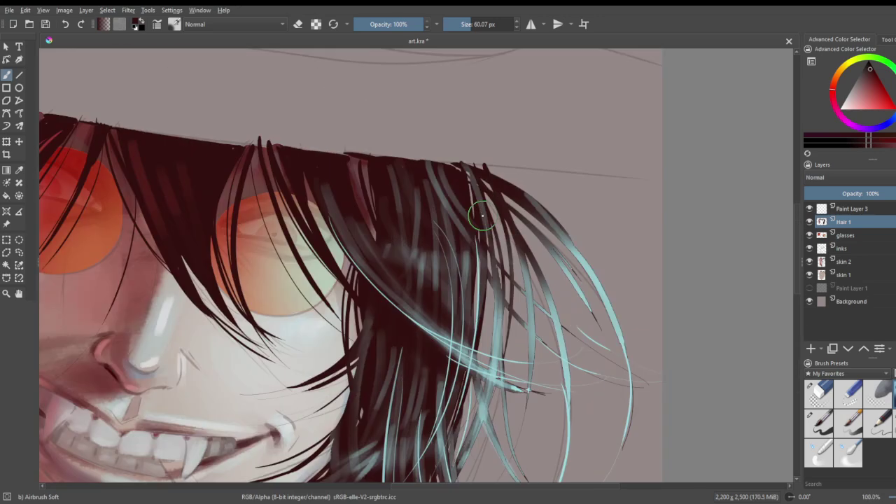
mouse_move(394, 234)
mouse_down()
mouse_move(399, 275)
mouse_move(409, 221)
mouse_move(426, 307)
mouse_up()
drag(466, 216, 461, 276)
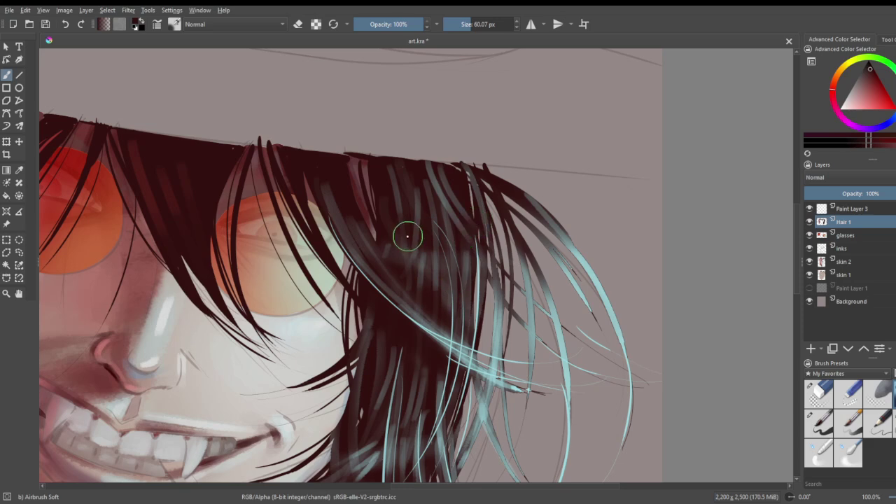
- Examine the whole portrait to judge the balance between the red-lit and cyan-lit hair
scroll(405, 234, down, 4)
scroll(409, 236, down, 1)
scroll(369, 217, up, 1)
scroll(396, 276, up, 1)
scroll(387, 277, down, 1)
scroll(372, 267, up, 1)
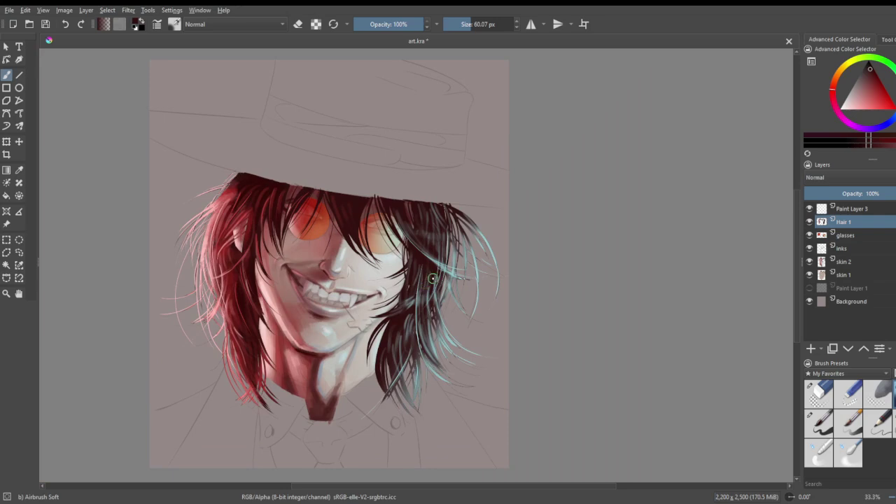
scroll(408, 224, down, 1)
scroll(429, 224, up, 1)
scroll(425, 210, down, 1)
scroll(250, 209, up, 1)
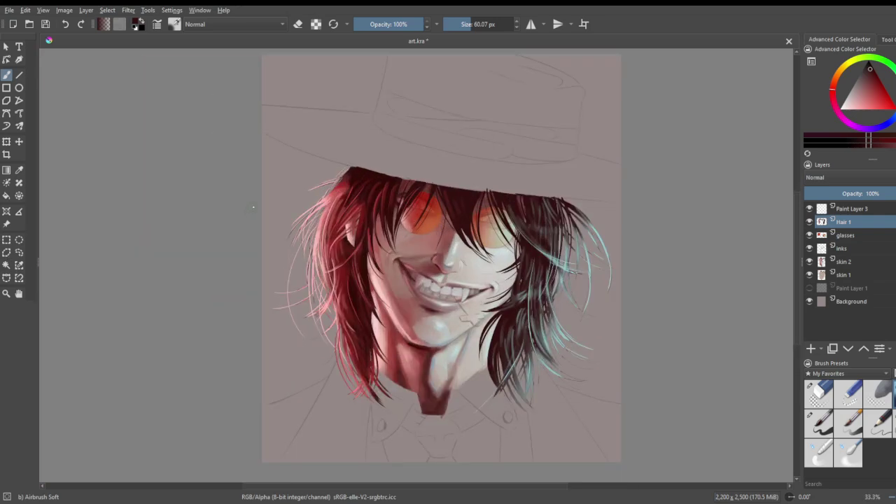
- Save the portrait document art.kra
click(6, 141)
click(8, 240)
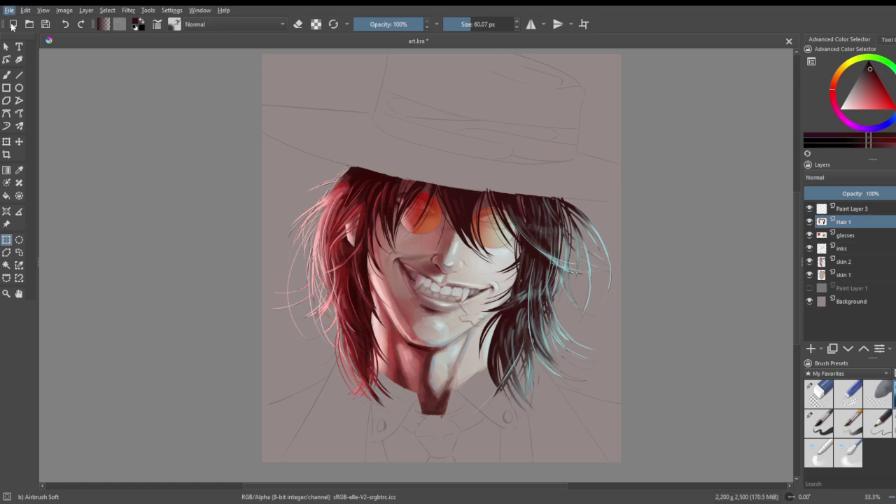
key(ctrl+s)
- On the skin 2 layer, darken the outlines and gaps of the upper teeth with Charcoal Rock Soft at 4.17 px
click(868, 263)
scroll(395, 286, up, 1)
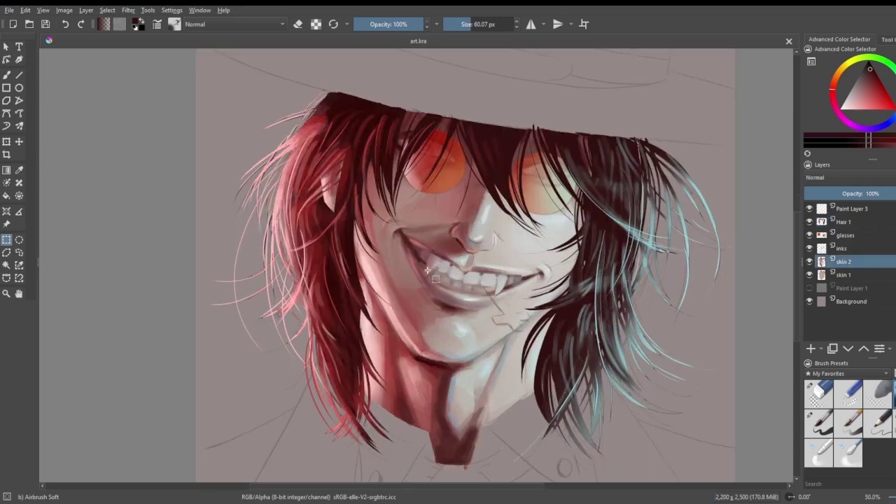
scroll(394, 286, up, 3)
key(slash)
click(6, 75)
drag(467, 25, 457, 27)
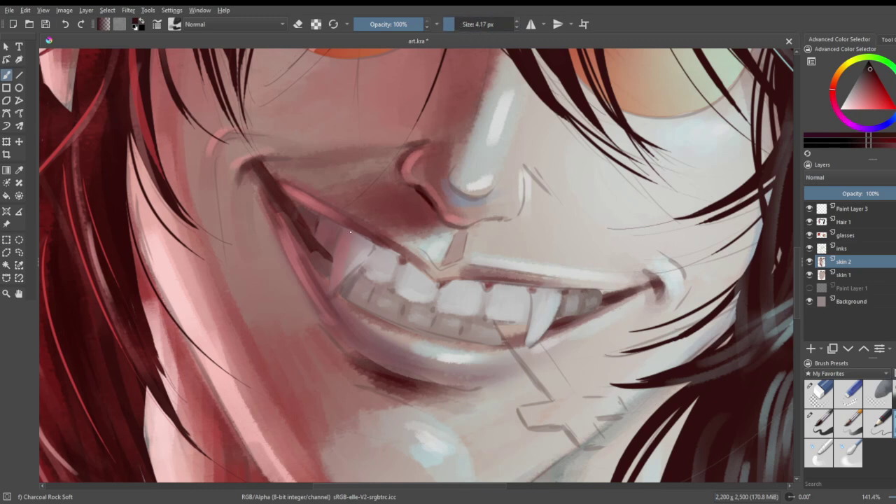
mouse_move(375, 246)
mouse_down()
mouse_move(364, 269)
mouse_move(396, 273)
mouse_move(391, 289)
mouse_move(360, 272)
mouse_move(382, 286)
mouse_up()
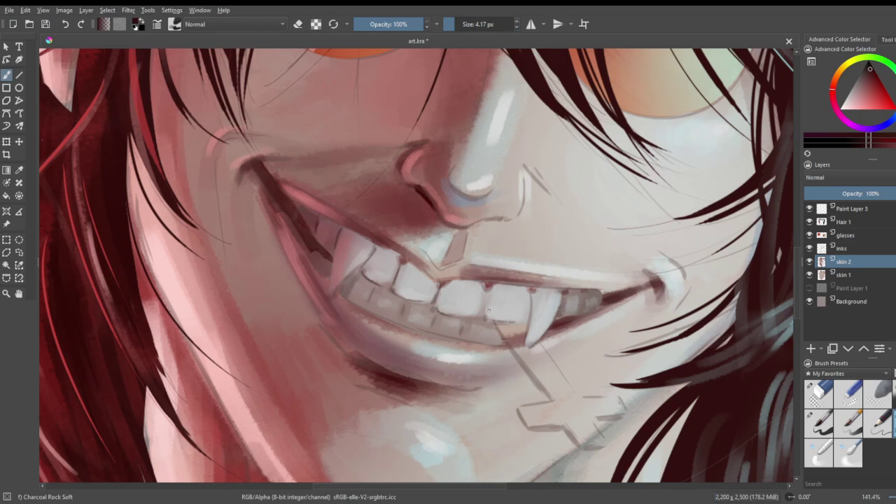
mouse_move(486, 295)
mouse_down()
mouse_move(487, 316)
mouse_move(527, 319)
mouse_up()
- Check the touched-up teeth against the whole portrait and save the document
key(minus)
key(minus)
key(minus)
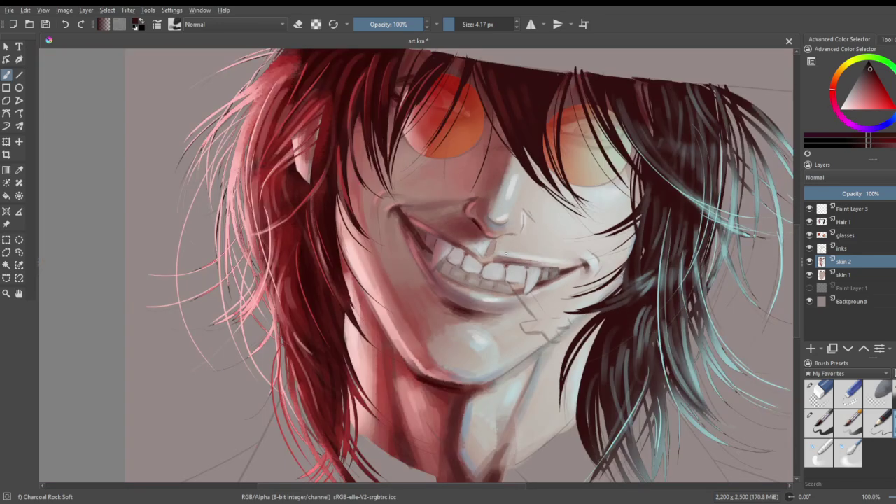
scroll(393, 147, down, 2)
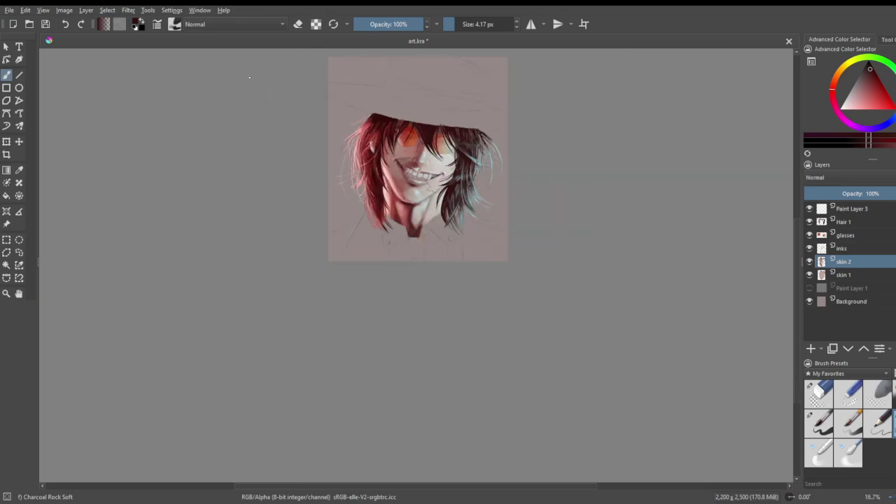
scroll(266, 96, up, 1)
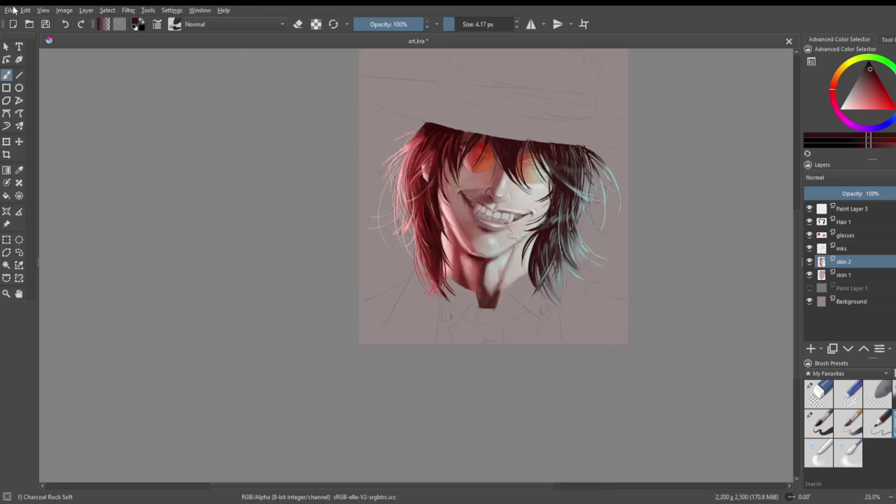
key(ctrl+s)
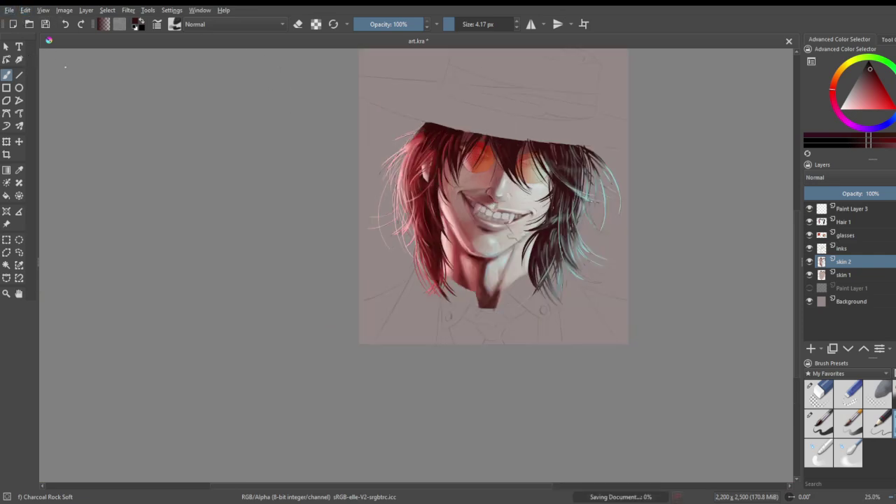
scroll(448, 203, down, 2)
scroll(496, 156, up, 2)
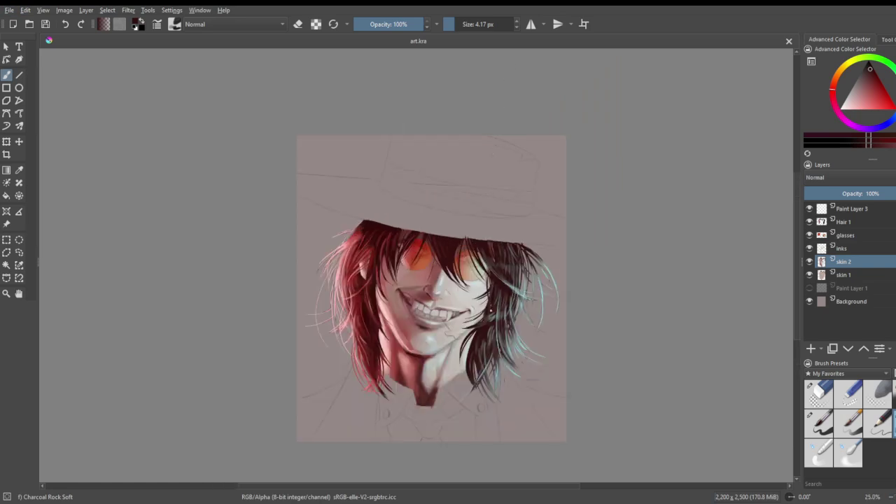
- Identify what Paint Layer 3 contains by toggling its visibility, and rename it Hat 1
click(852, 223)
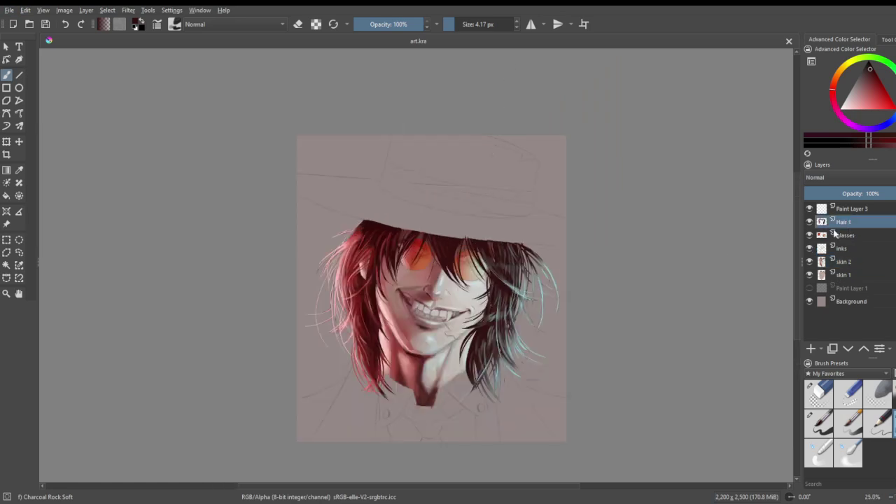
click(855, 209)
click(810, 209)
click(811, 210)
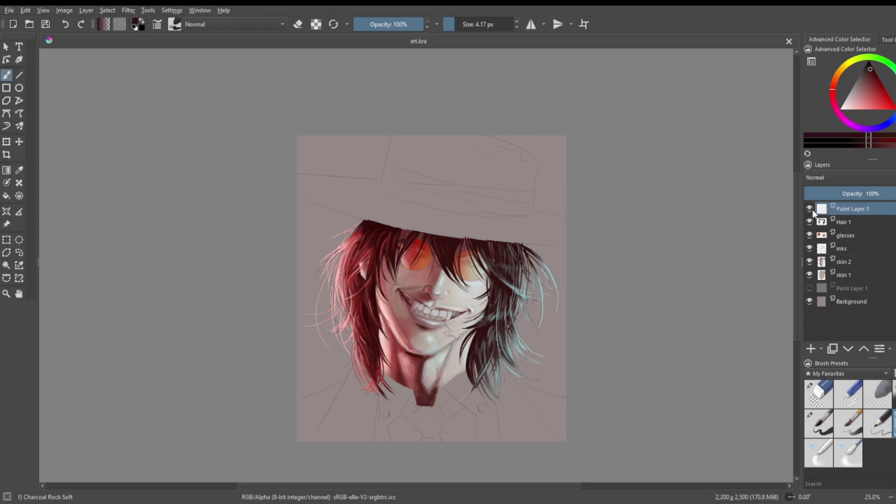
double_click(855, 208)
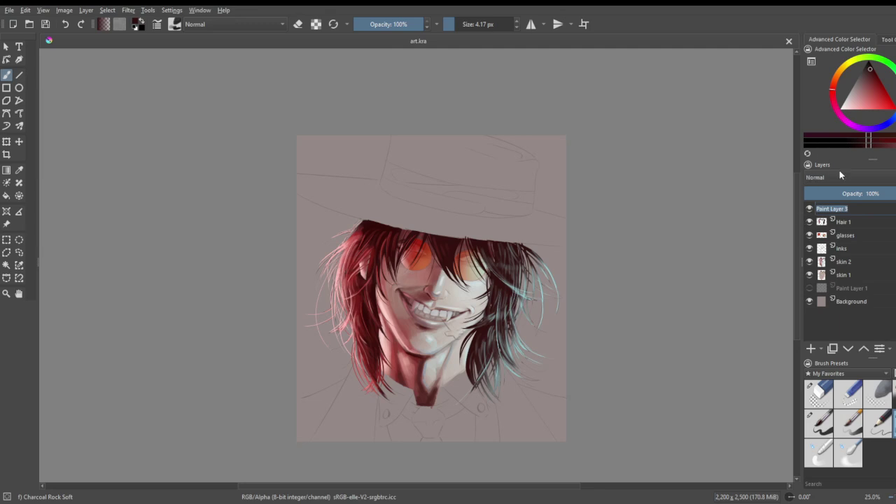
text(Hat 1)
key(Return)
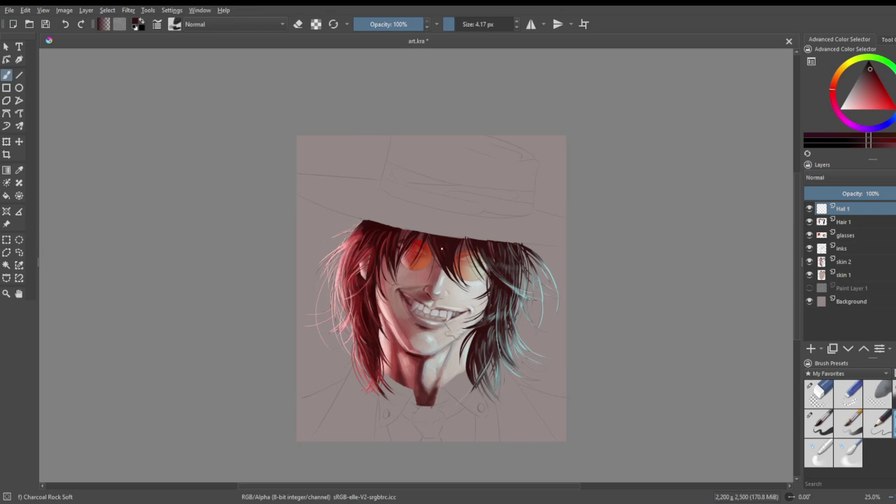
- Add a new layer between inks and skin 2 and name it cross
click(852, 249)
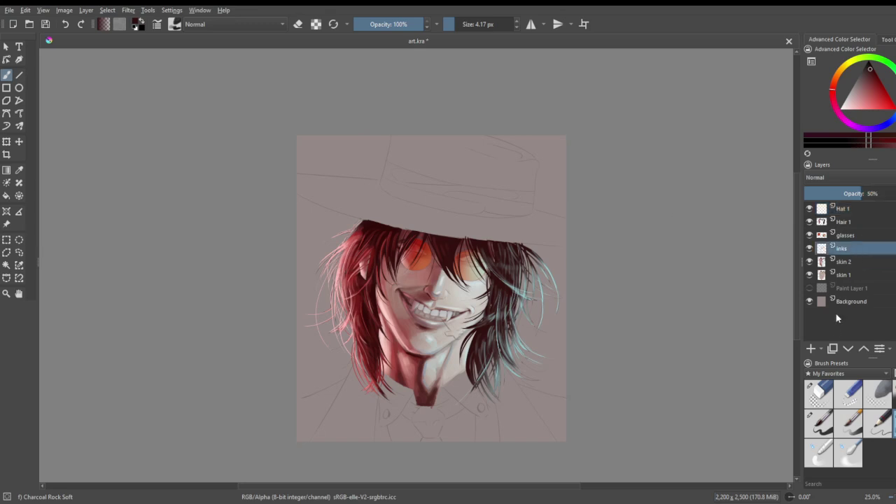
click(810, 350)
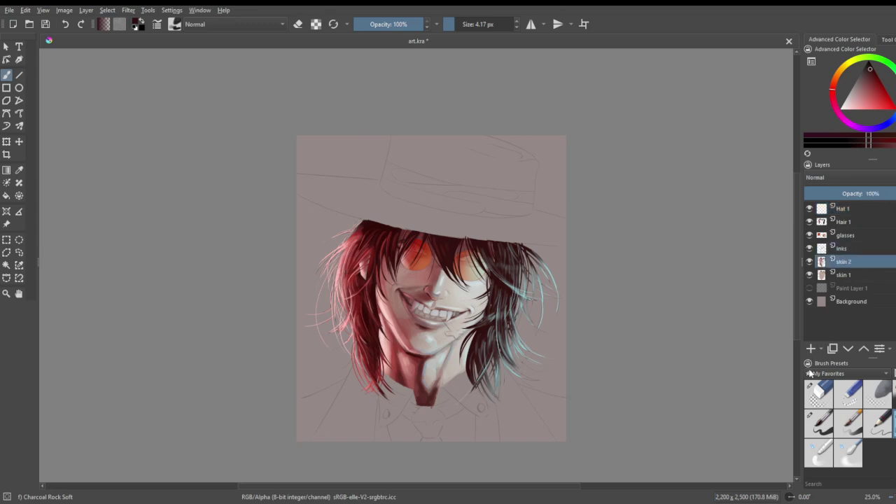
double_click(856, 261)
text(dross)
key(Return)
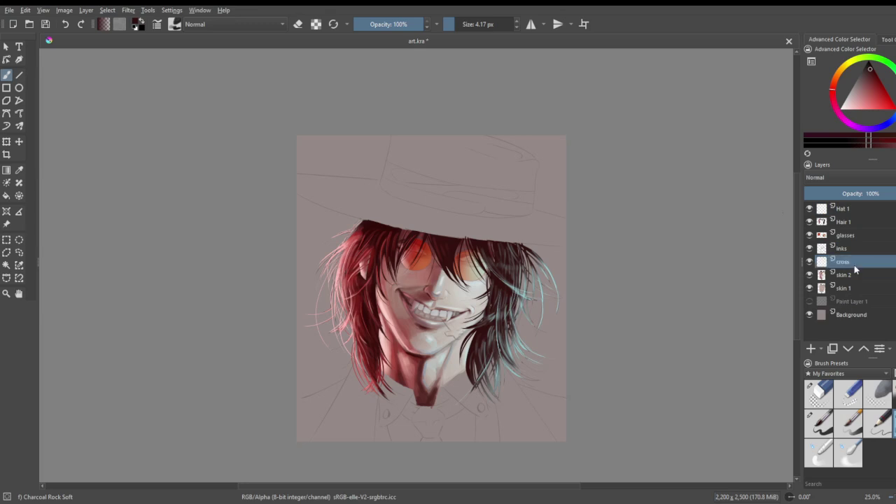
- Paint the long bar of the cross hanging below the teeth in muted blue-grey with Basic-5 Size at 48.09 px
click(856, 84)
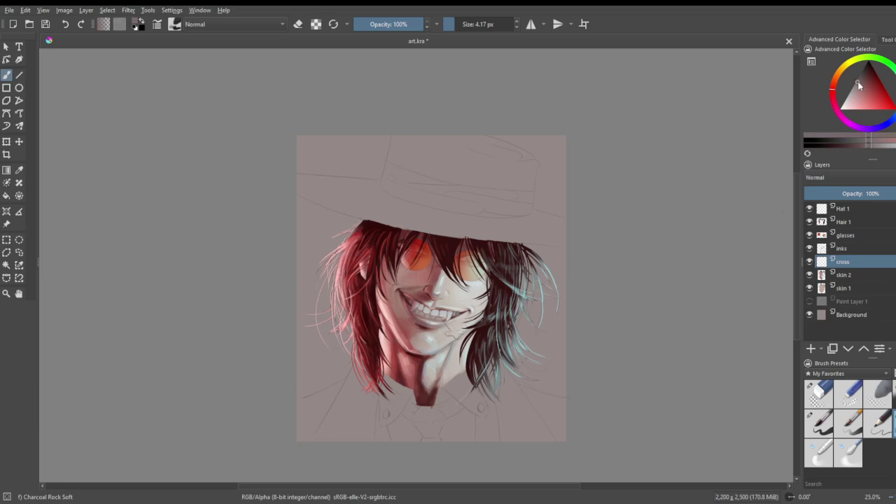
click(893, 117)
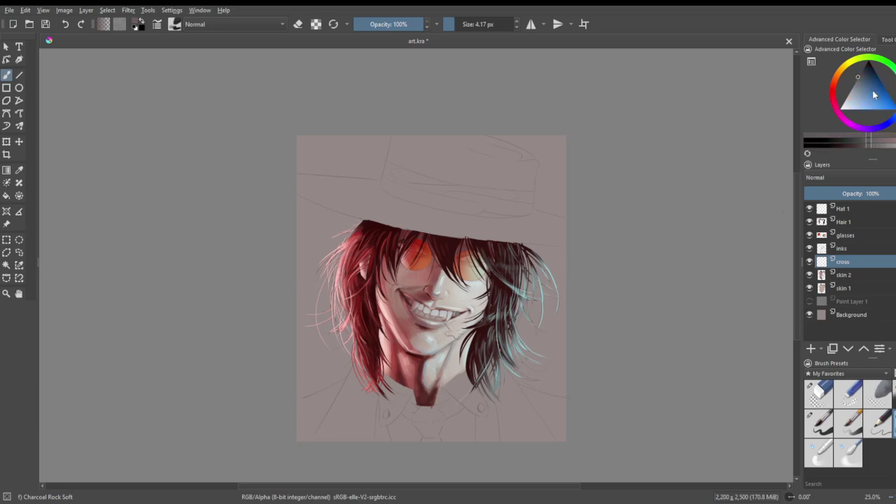
click(861, 81)
click(895, 109)
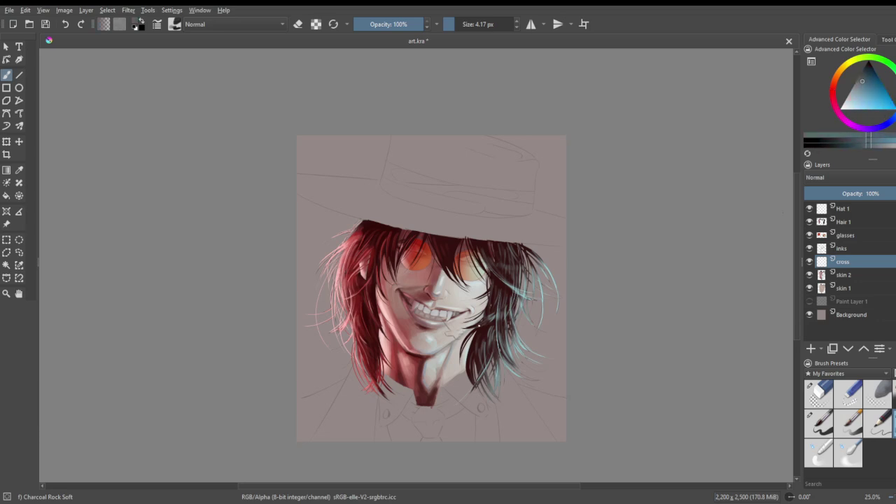
scroll(443, 321, up, 5)
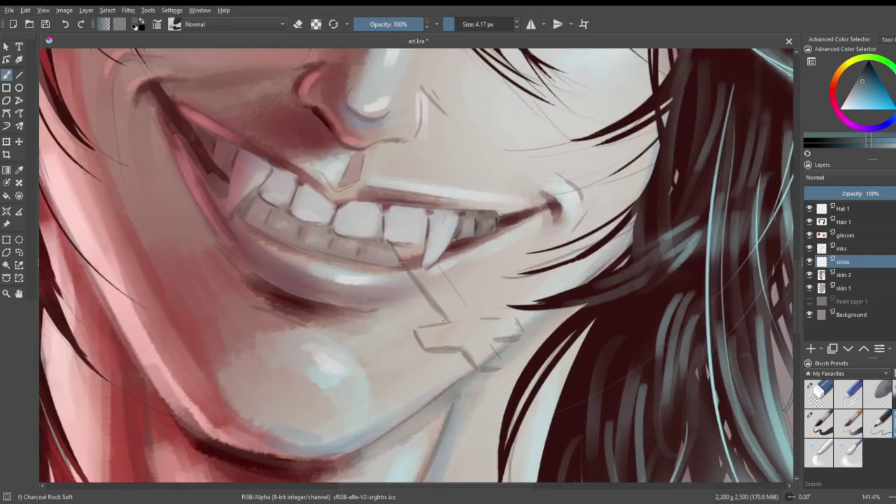
click(818, 424)
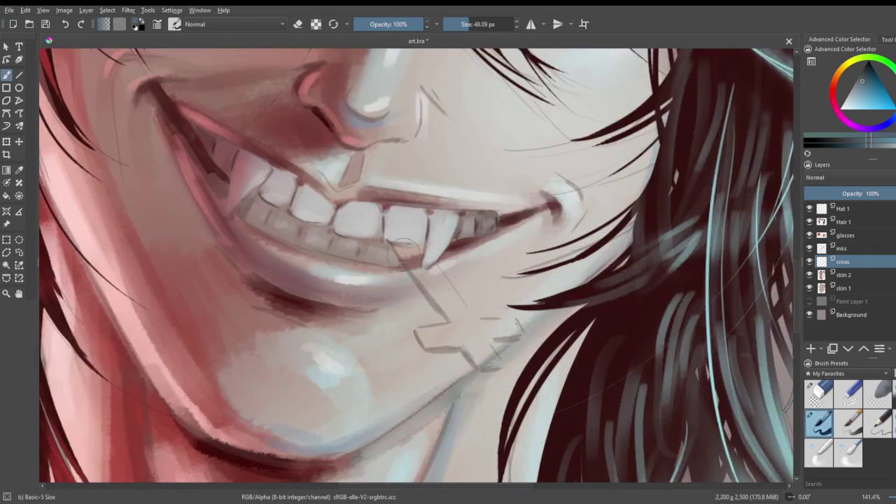
drag(406, 250, 442, 306)
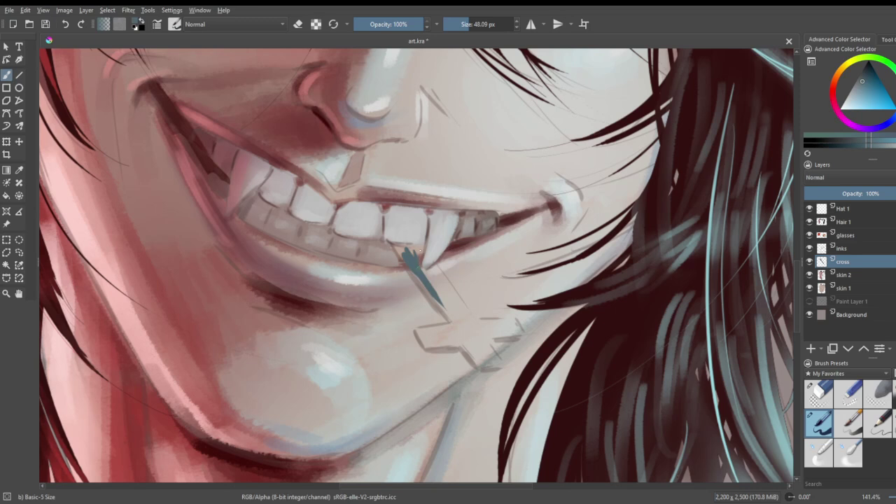
click(413, 252)
drag(407, 252, 459, 318)
drag(411, 254, 466, 329)
drag(393, 245, 459, 333)
drag(428, 294, 475, 359)
drag(439, 314, 481, 365)
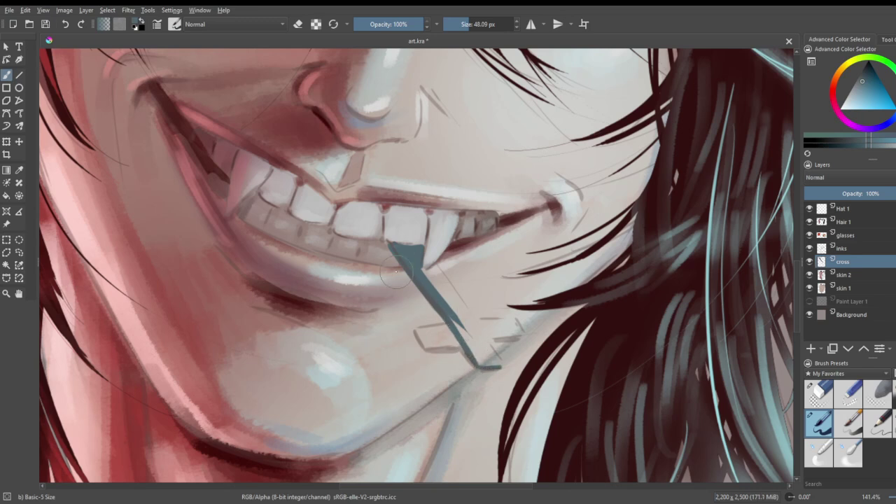
mouse_move(428, 269)
mouse_down()
mouse_move(478, 356)
mouse_move(465, 333)
mouse_move(496, 361)
mouse_move(459, 326)
mouse_move(439, 275)
mouse_up()
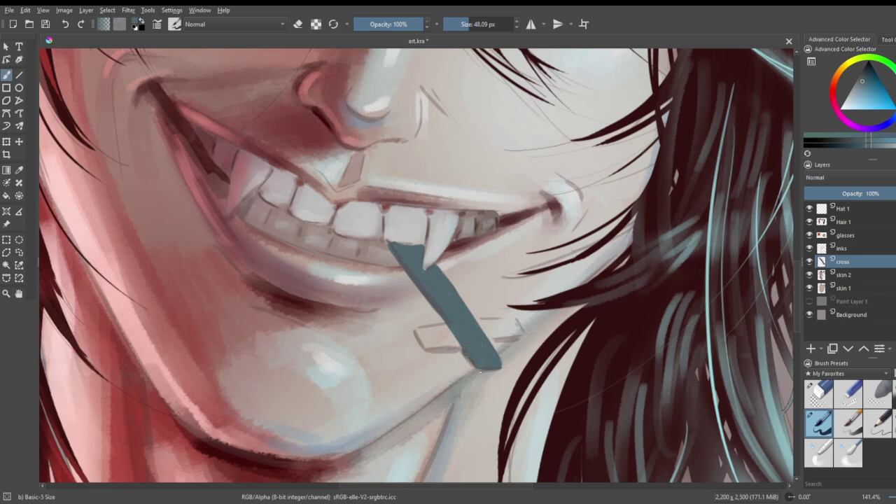
- Paint the cross's short crossbar in the same blue-grey and select the whole cross shape with contiguous selection
drag(416, 328, 452, 326)
mouse_move(508, 326)
mouse_down()
mouse_move(426, 328)
mouse_move(510, 319)
mouse_move(415, 329)
mouse_move(431, 348)
mouse_move(519, 337)
mouse_move(511, 318)
mouse_move(509, 330)
mouse_move(442, 335)
mouse_up()
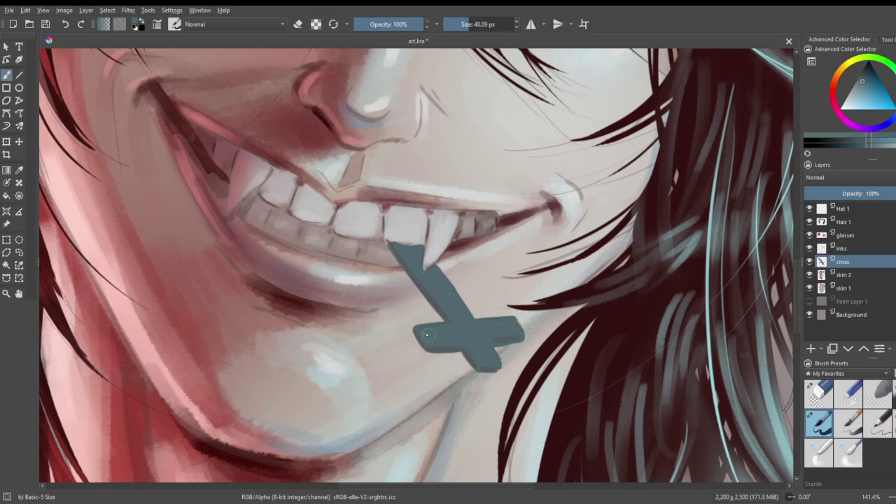
click(6, 264)
click(481, 337)
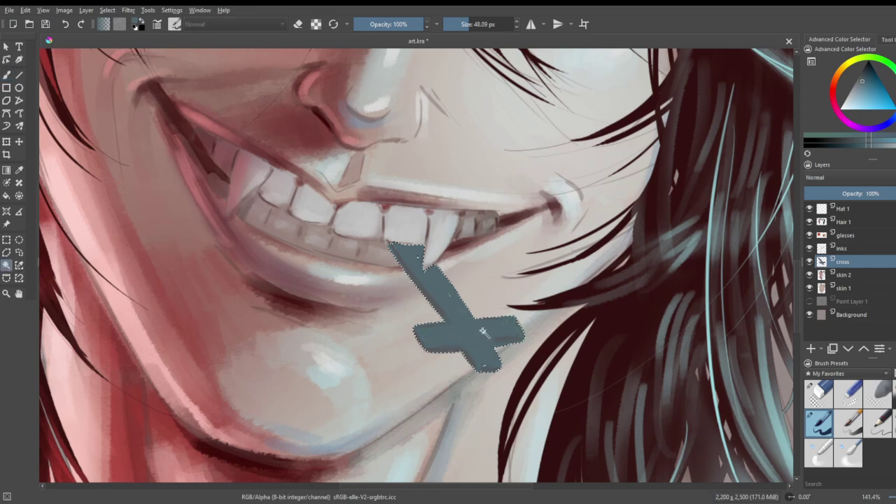
- Brush a light grey over both bars inside the selected cross with Charcoal Rock Soft at 73.88 px
click(850, 94)
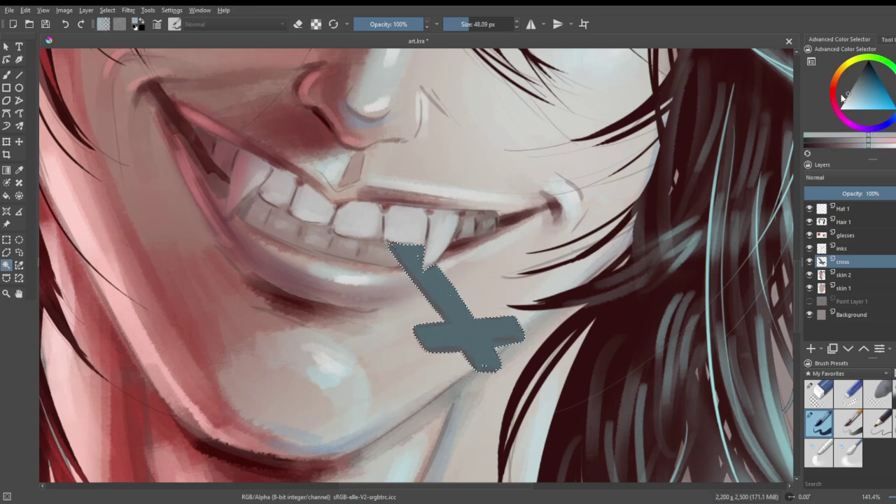
click(887, 418)
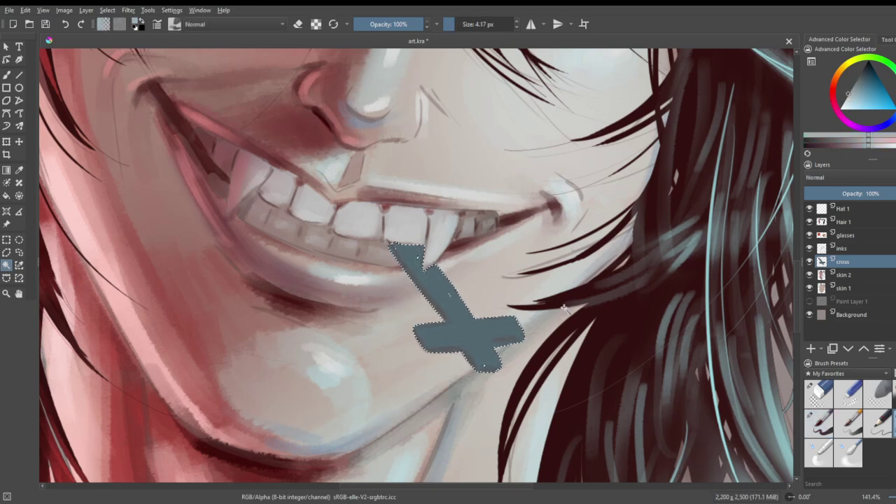
click(8, 76)
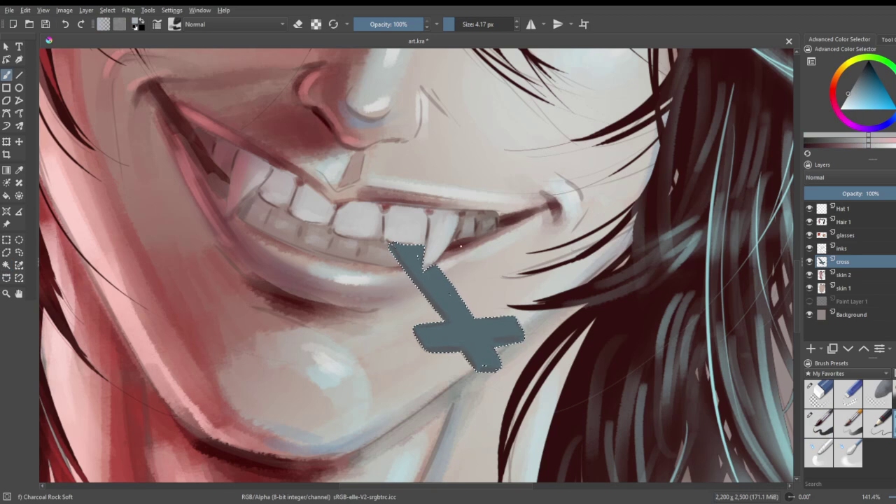
drag(455, 25, 471, 25)
drag(427, 340, 534, 312)
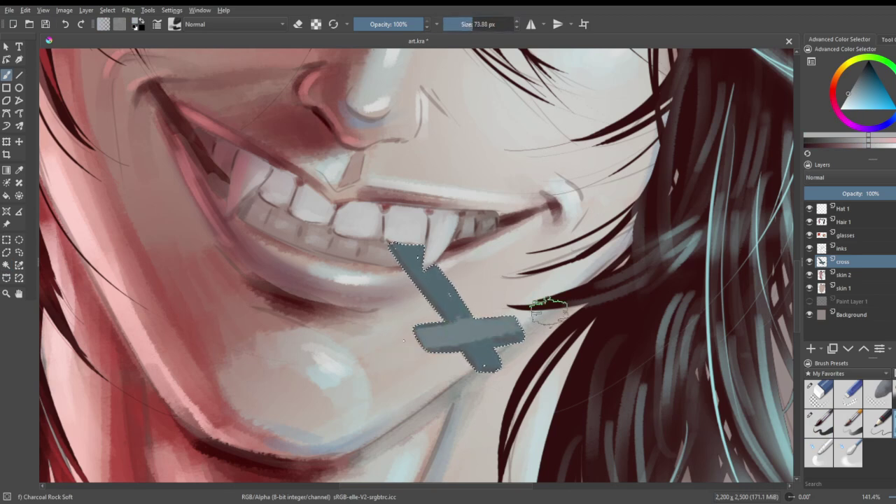
mouse_move(433, 288)
mouse_down()
mouse_move(442, 257)
mouse_move(516, 226)
mouse_up()
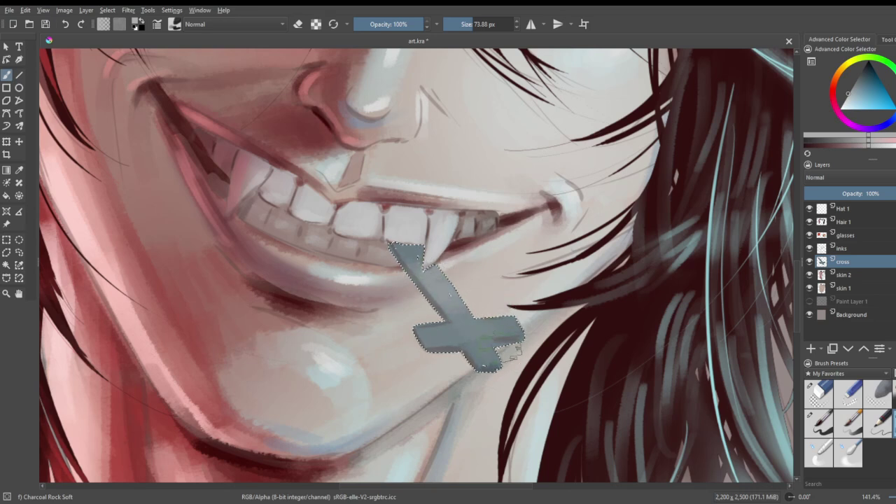
drag(505, 322, 440, 307)
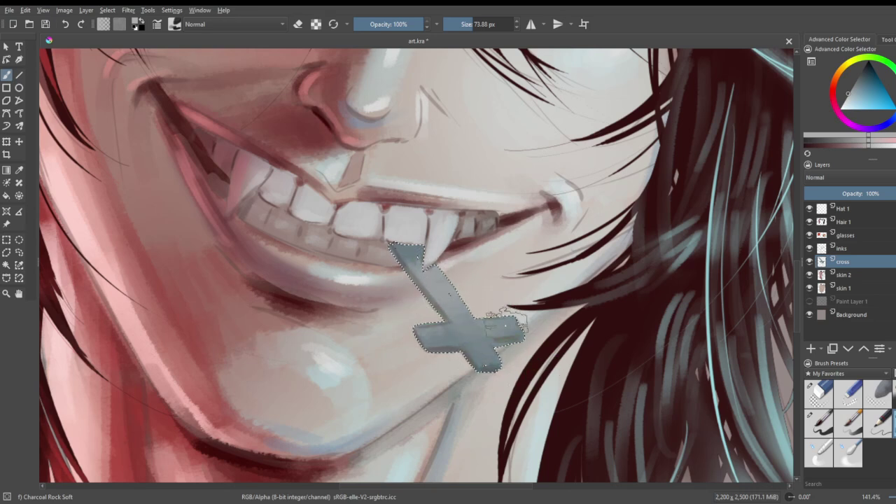
- Shade the cross's edges and the top of its long bar in dark muted tones with Charcoal Rock Soft at 20.30 px
click(865, 80)
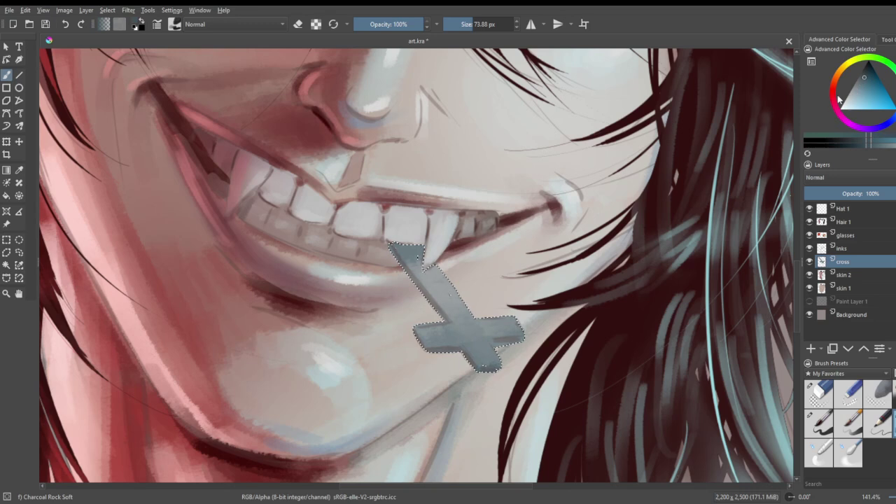
click(838, 100)
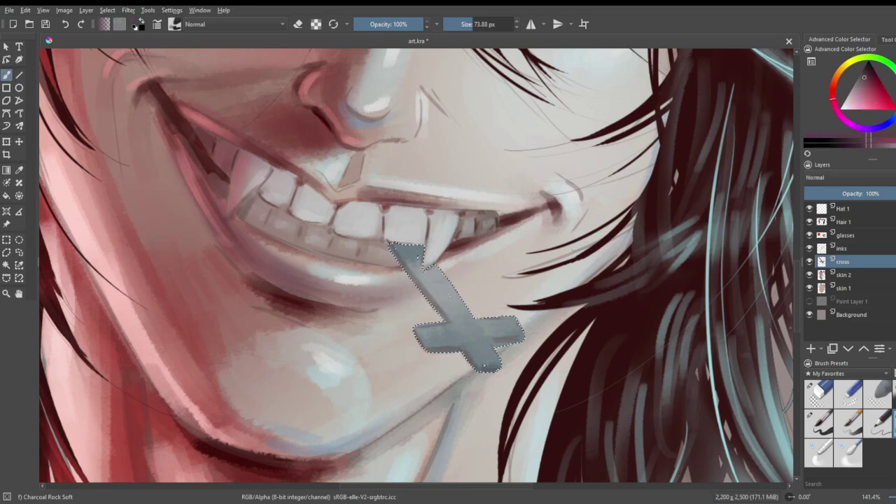
click(462, 24)
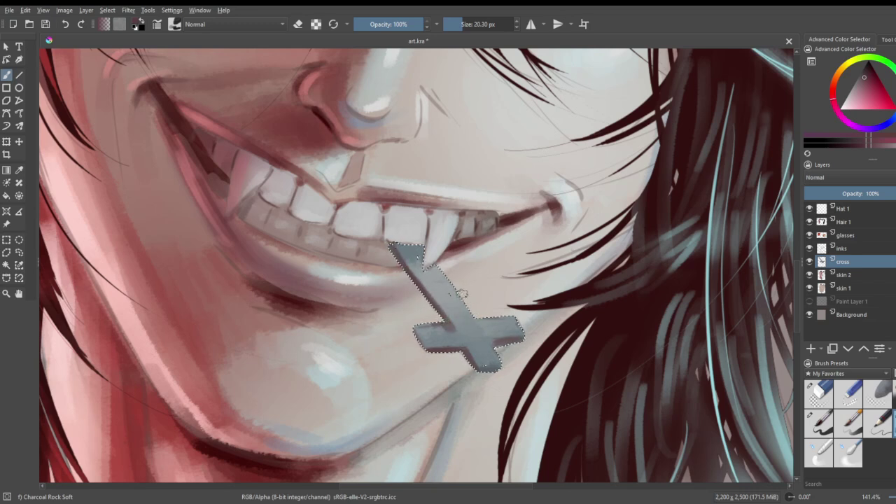
drag(449, 309, 442, 287)
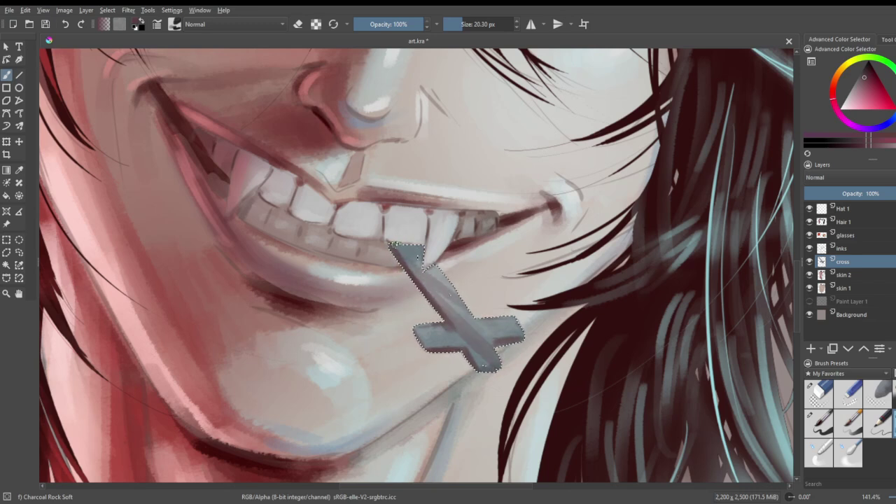
key(ctrl+z)
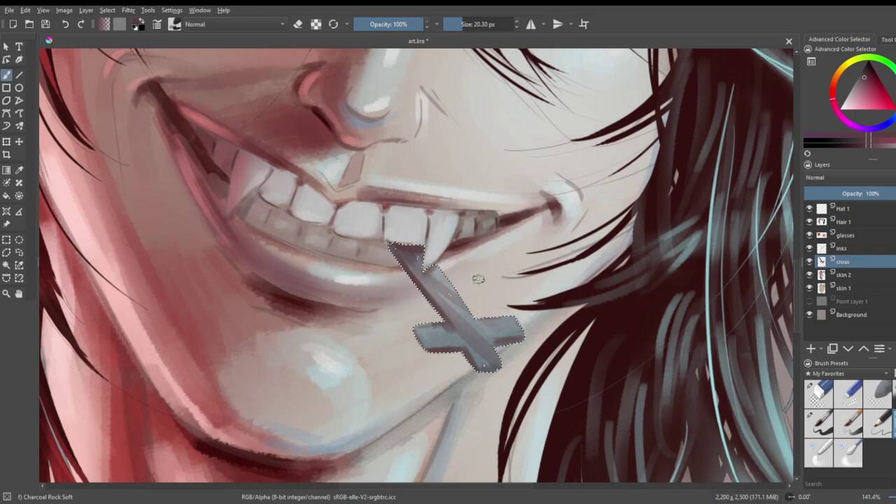
- Brush pale blue highlights along both bars inside the selected cross with Charcoal Rock Soft at 20.30 px
click(894, 117)
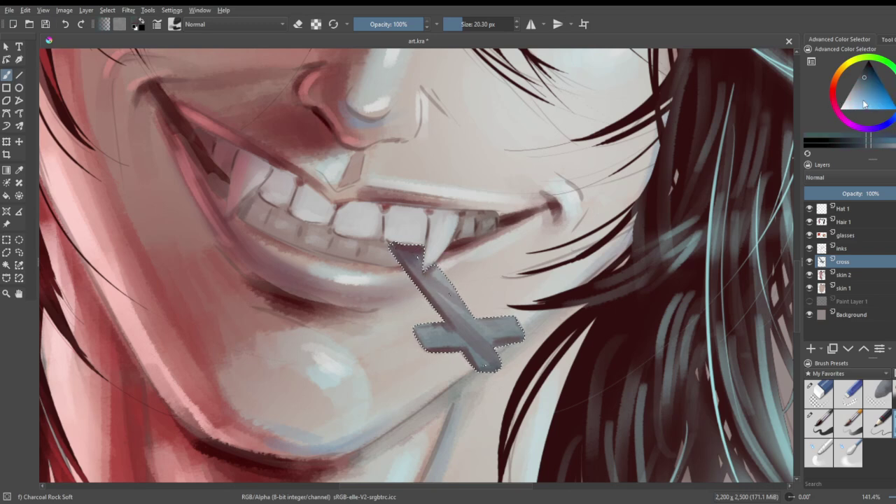
drag(863, 101, 851, 102)
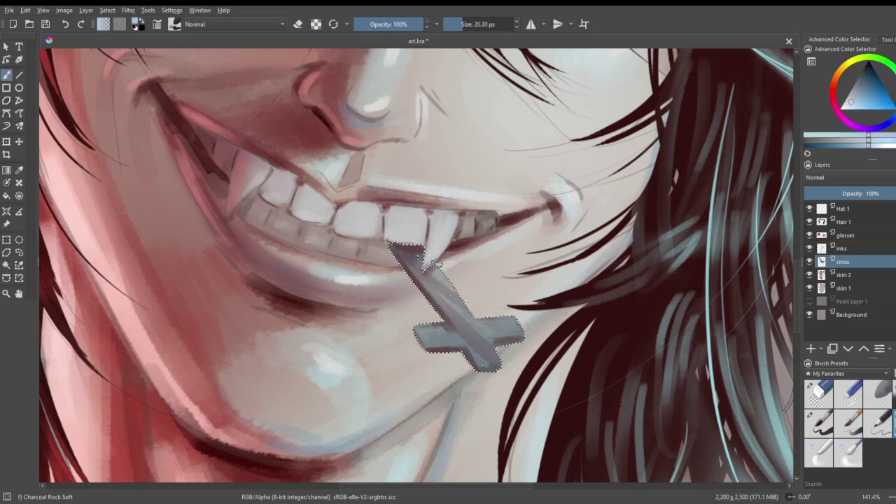
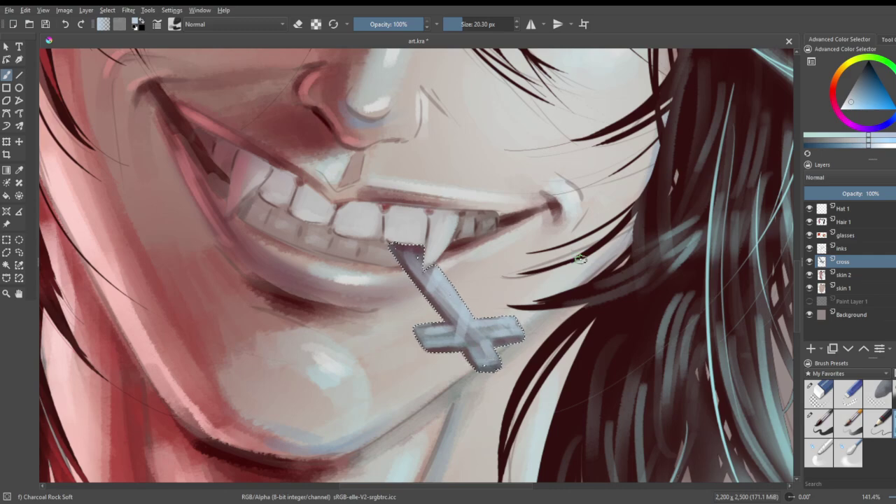
scroll(472, 254, down, 4)
scroll(490, 208, up, 2)
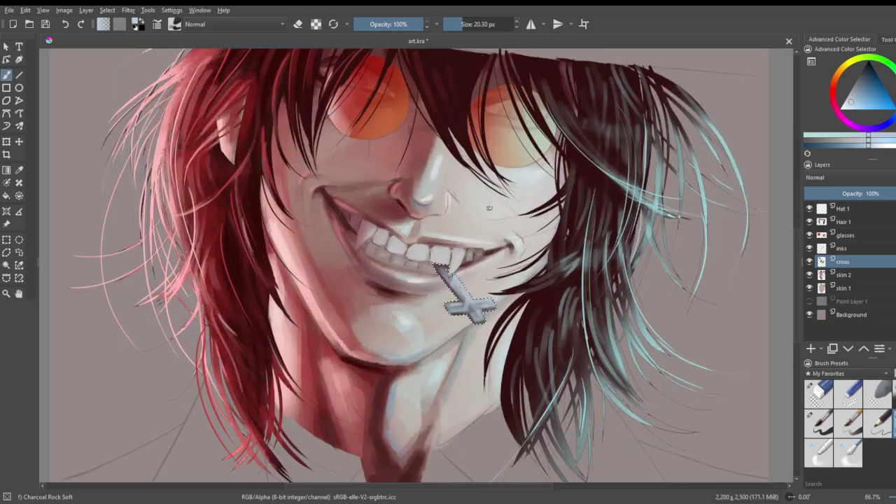
scroll(626, 285, up, 1)
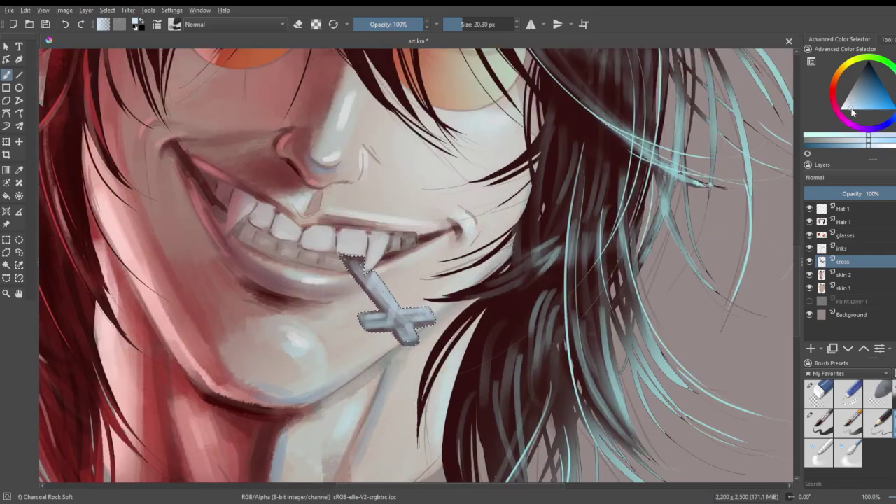
- Add a soft pale-blue glow where the cross's bars meet with Airbrush Soft at 60.07 px and save the file
click(891, 394)
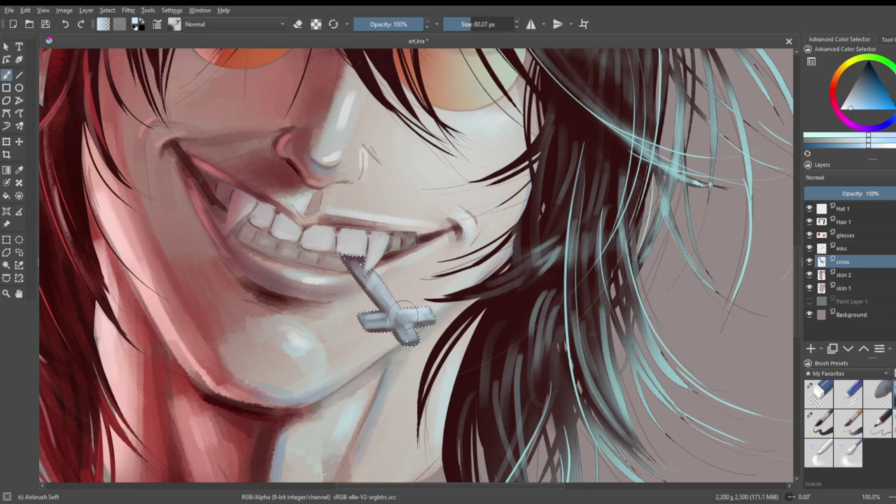
mouse_move(402, 308)
mouse_down()
mouse_move(346, 242)
mouse_move(400, 285)
mouse_move(407, 309)
mouse_move(444, 303)
mouse_move(425, 322)
mouse_up()
scroll(427, 291, down, 3)
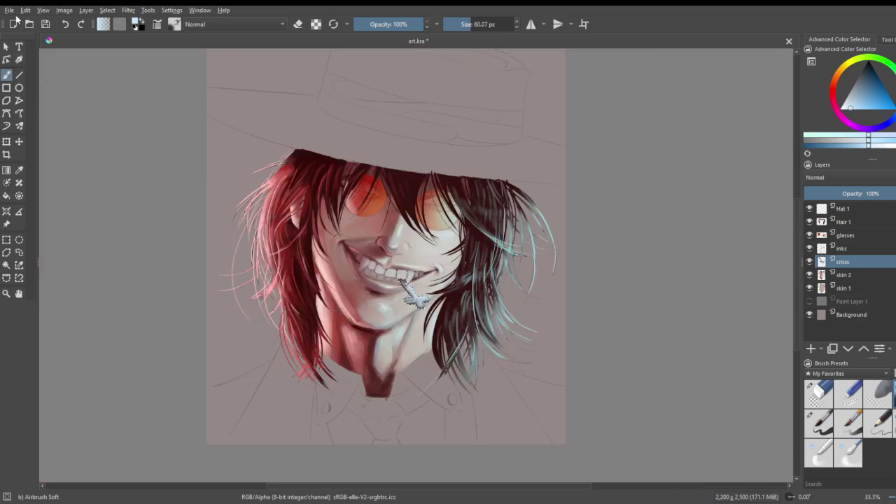
key(ctrl+s)
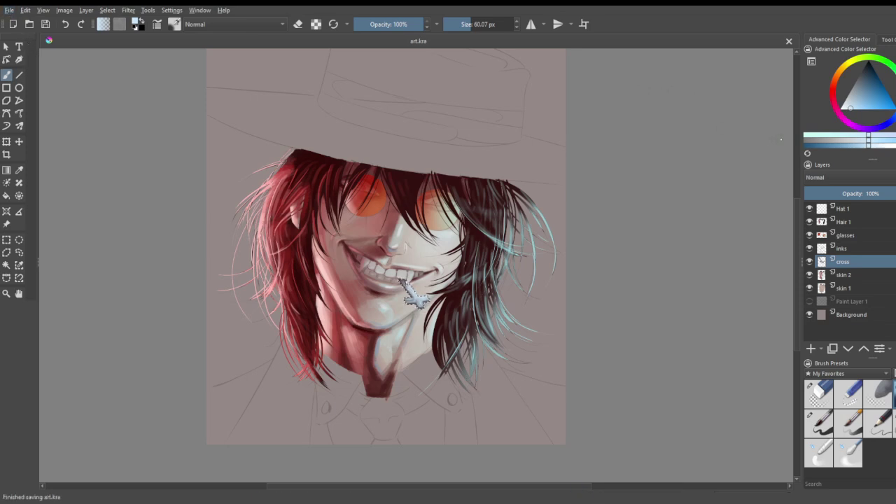
- Make the Hat 1 layer active and move it between inks and cross
double_click(842, 208)
key(Return)
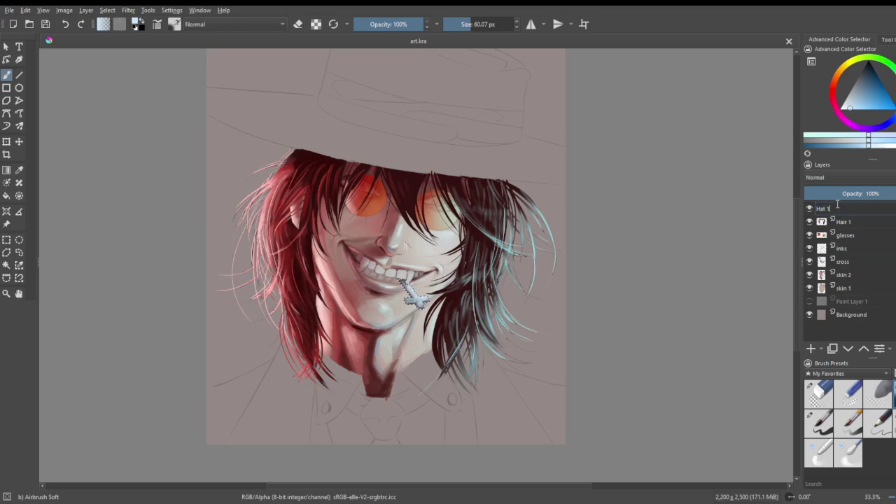
drag(823, 208, 864, 260)
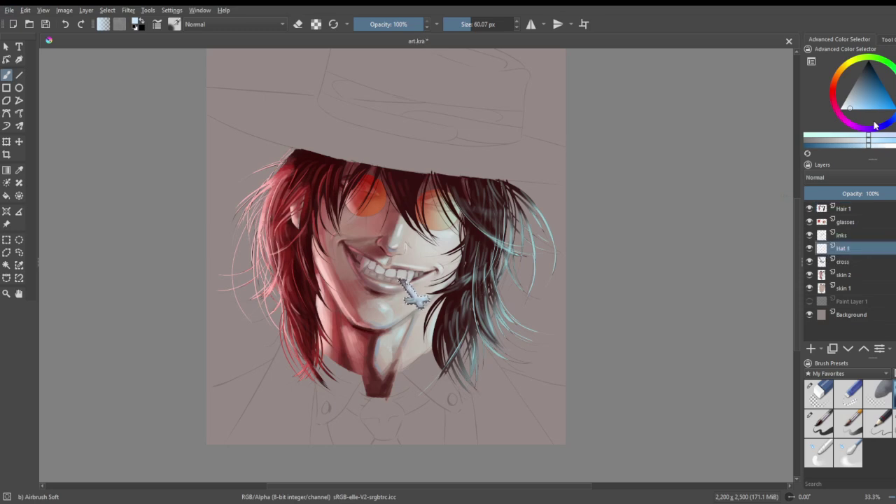
- Pick a dark muted red as the paint colour for the hat on the Hat 1 layer
click(834, 105)
click(871, 78)
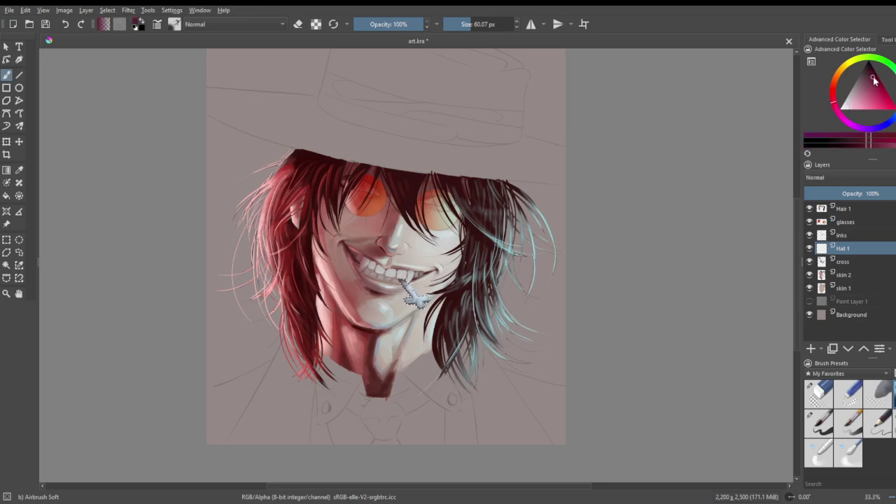
click(866, 76)
drag(867, 79, 864, 76)
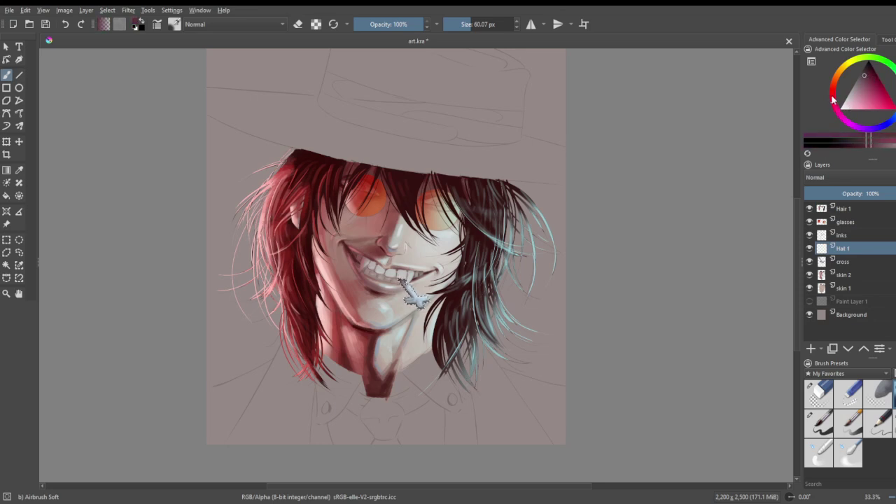
scroll(558, 140, down, 2)
scroll(525, 70, up, 3)
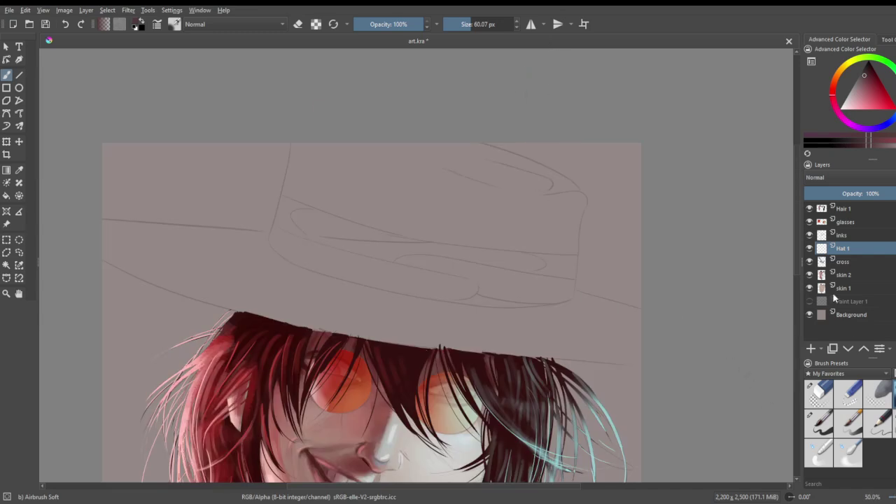
mouse_move(841, 250)
mouse_down()
mouse_move(851, 208)
mouse_move(850, 262)
mouse_move(849, 249)
mouse_up()
scroll(505, 294, down, 1)
scroll(447, 294, up, 2)
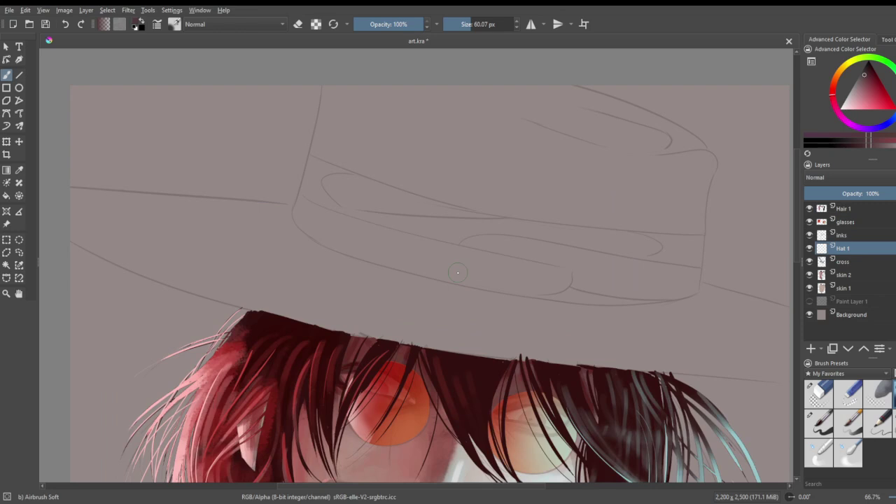
- Clear the cross selection, paint a Basic-5 Size stroke at 48.09 px along the brim's lower edge, and move Hat 1 above Hair 1
click(817, 425)
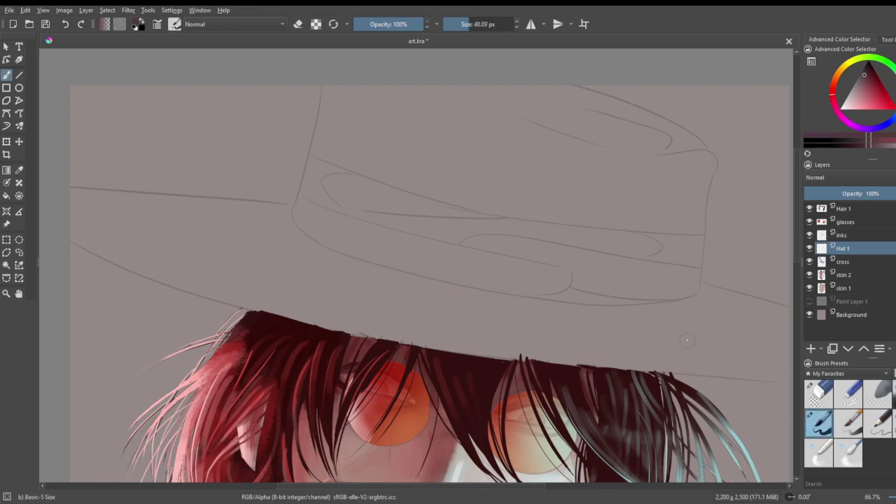
click(7, 240)
click(7, 74)
drag(110, 249, 361, 334)
key(ctrl+z)
drag(241, 293, 447, 343)
drag(855, 251, 829, 210)
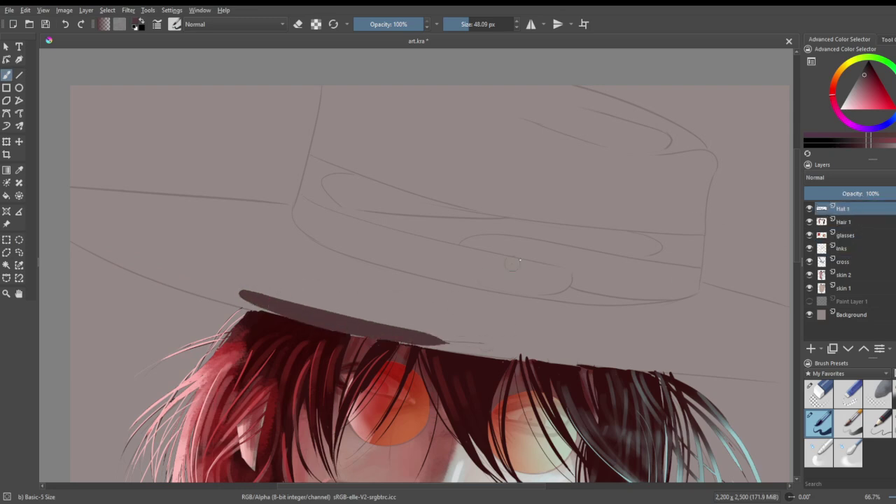
- Repaint the brim's lower edge in very dark maroon and extend it above the hair to the brim's right end
click(871, 79)
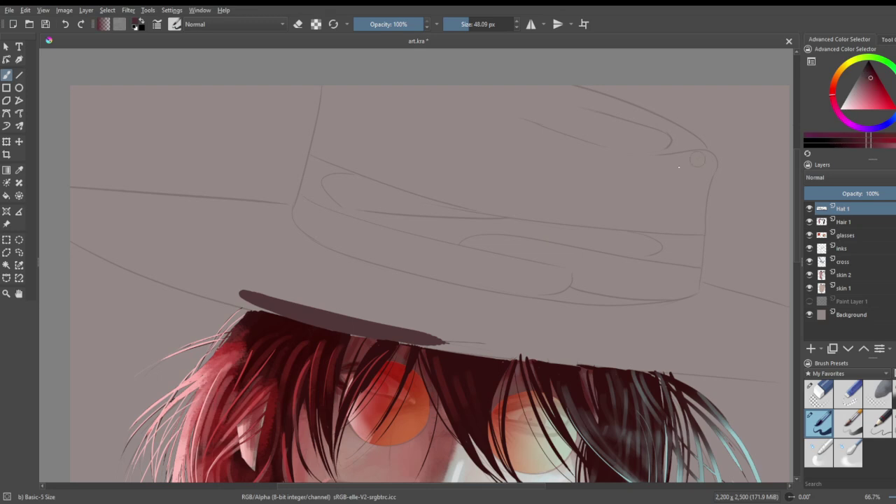
mouse_move(252, 287)
mouse_down()
mouse_move(420, 325)
mouse_move(340, 322)
mouse_move(427, 331)
mouse_up()
click(871, 73)
drag(236, 293, 445, 340)
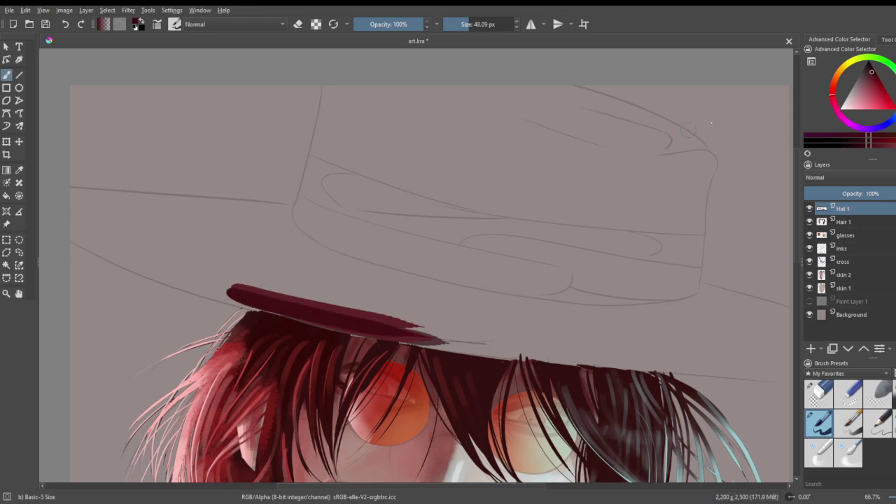
mouse_move(220, 289)
mouse_down()
mouse_move(343, 318)
mouse_move(486, 336)
mouse_up()
mouse_move(253, 294)
mouse_down()
mouse_move(329, 319)
mouse_move(460, 341)
mouse_up()
drag(225, 290, 459, 342)
drag(224, 290, 353, 320)
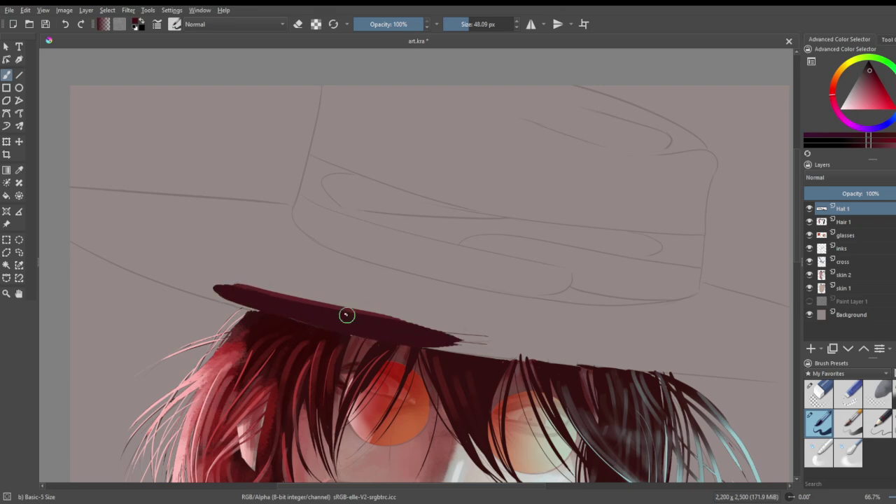
mouse_move(413, 337)
mouse_down()
mouse_move(639, 362)
mouse_move(606, 360)
mouse_up()
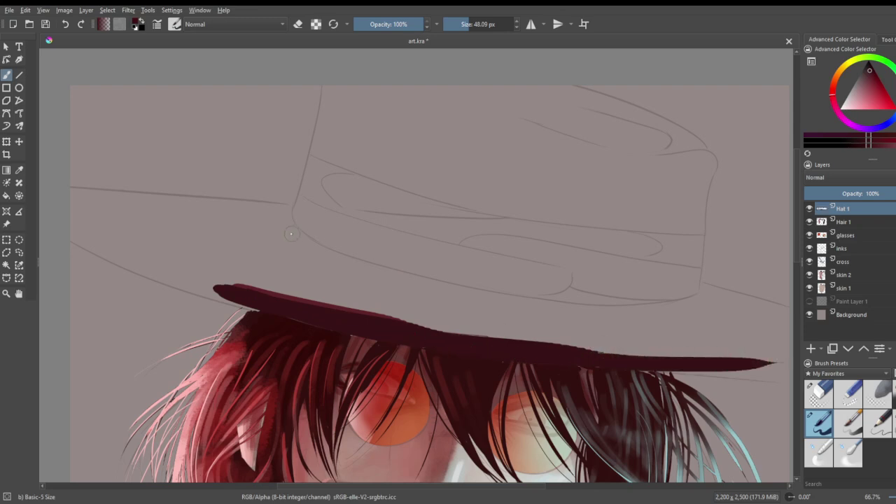
- Paint dark maroon along the crown's left base and the brim's upper-left edge out to the canvas border
mouse_move(287, 208)
mouse_down()
mouse_move(336, 256)
mouse_move(282, 215)
mouse_move(301, 240)
mouse_move(362, 273)
mouse_up()
drag(297, 229, 413, 280)
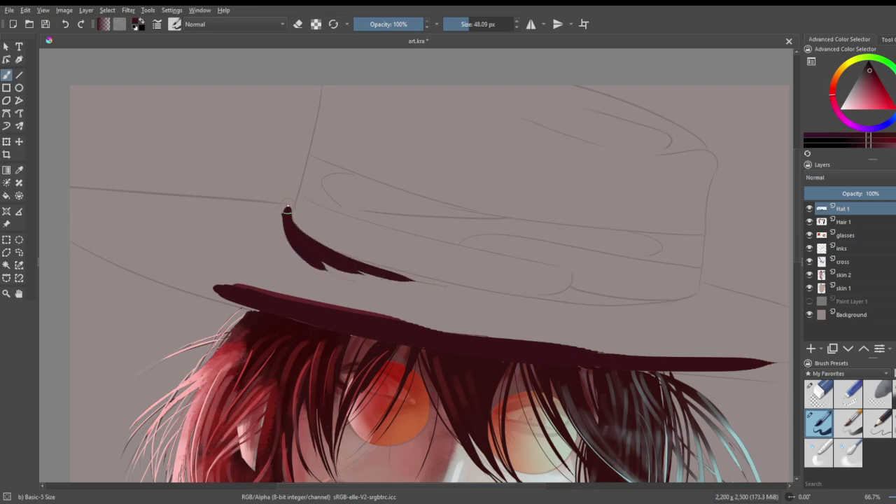
drag(283, 206, 70, 181)
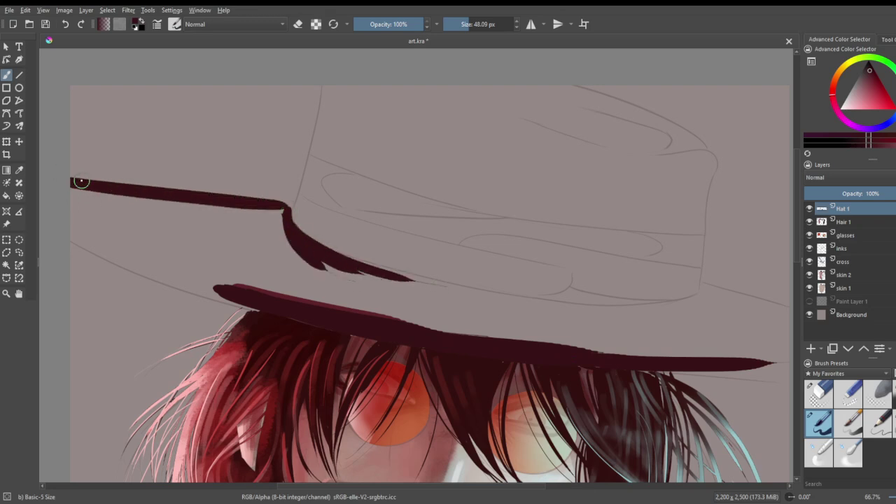
- Close the brim's left outline along the canvas border and lower edge, and join the crown base to the lower edge with a strip
mouse_move(71, 184)
mouse_down()
mouse_move(73, 220)
mouse_move(86, 238)
mouse_move(189, 281)
mouse_up()
mouse_move(78, 228)
mouse_down()
mouse_move(90, 246)
mouse_move(190, 280)
mouse_up()
key(ctrl+z)
mouse_move(72, 228)
mouse_down()
mouse_move(176, 275)
mouse_move(277, 304)
mouse_up()
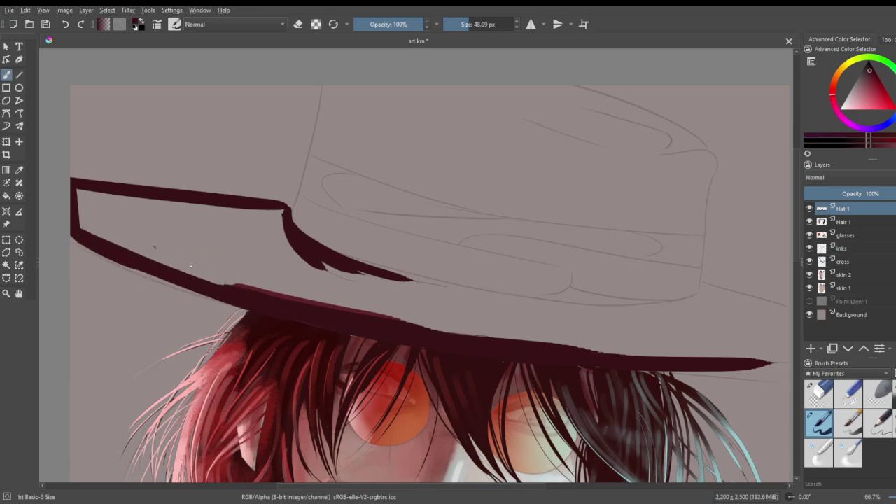
drag(154, 247, 241, 287)
drag(299, 298, 320, 261)
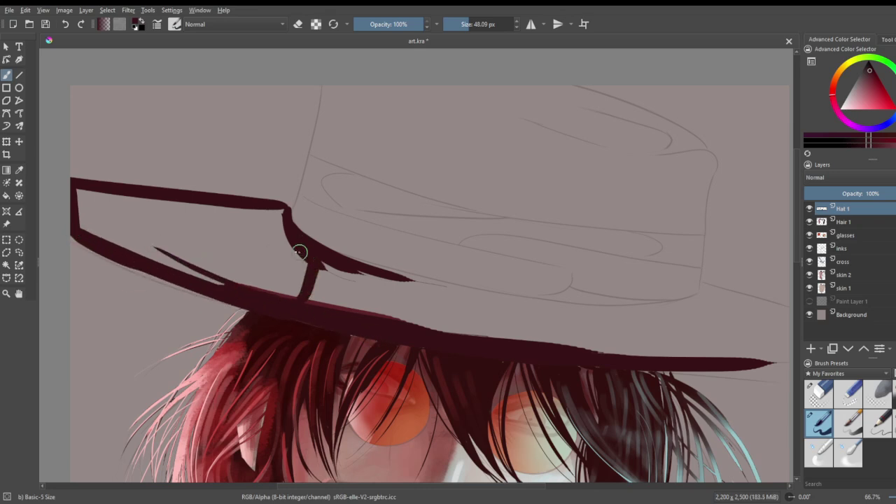
- Flood-fill the outlined left brim with dark maroon, brush over the leftover gaps and extend the colour towards the brim's middle
click(6, 265)
click(6, 195)
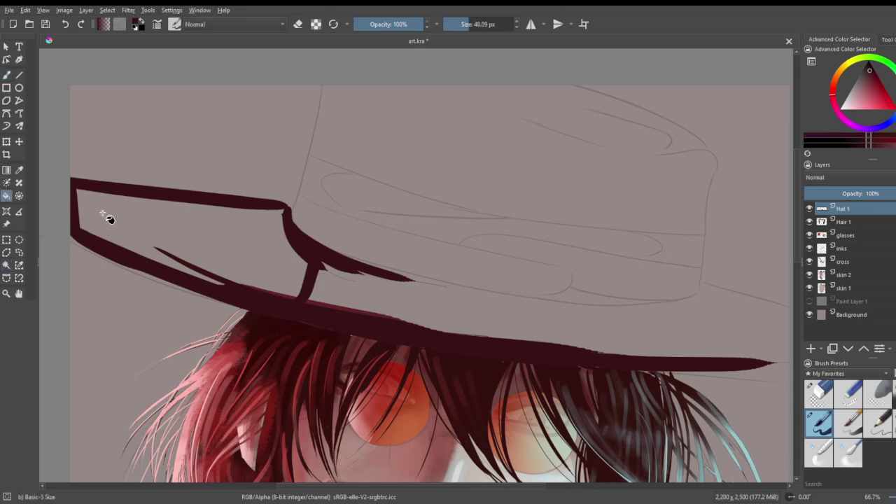
click(74, 206)
click(6, 75)
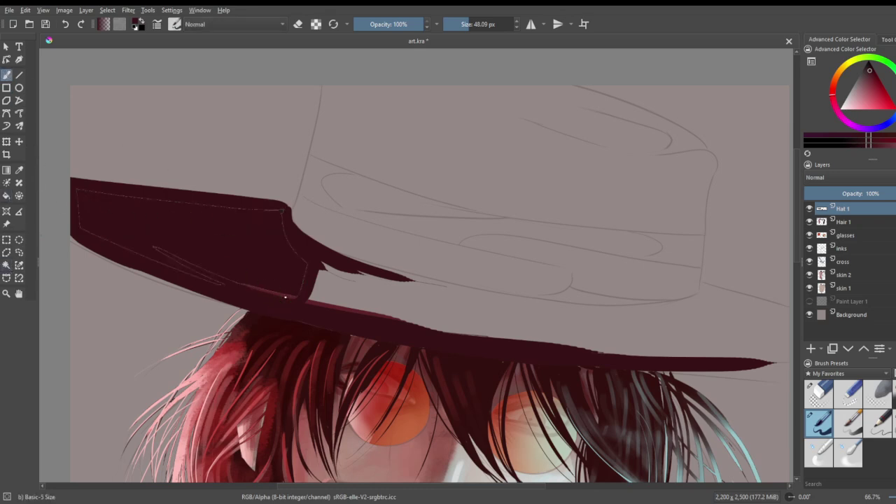
drag(290, 292, 408, 316)
mouse_move(296, 268)
mouse_down()
mouse_move(279, 213)
mouse_move(95, 189)
mouse_move(93, 219)
mouse_move(77, 189)
mouse_move(84, 226)
mouse_move(258, 291)
mouse_move(161, 254)
mouse_move(349, 303)
mouse_move(246, 280)
mouse_move(304, 298)
mouse_move(299, 253)
mouse_move(340, 298)
mouse_move(299, 278)
mouse_move(446, 305)
mouse_move(488, 322)
mouse_move(317, 295)
mouse_move(304, 276)
mouse_move(424, 308)
mouse_up()
mouse_move(370, 273)
mouse_down()
mouse_move(574, 317)
mouse_move(448, 286)
mouse_move(549, 303)
mouse_up()
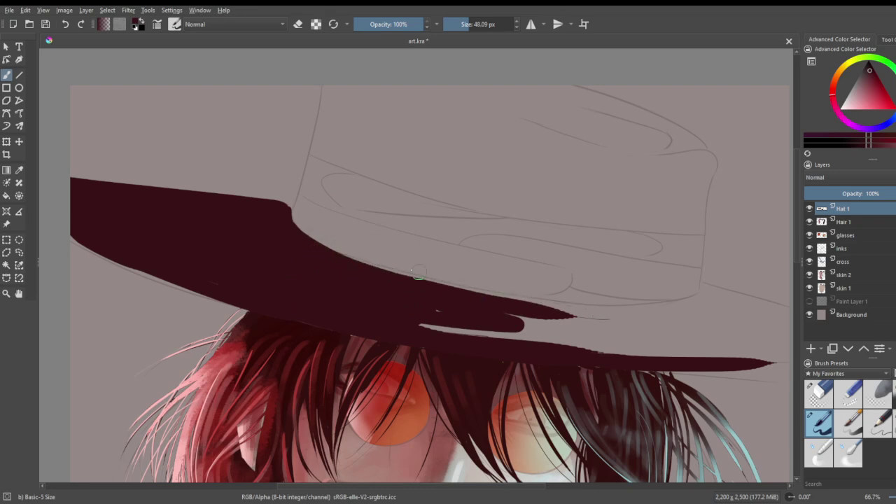
- Extend the dark maroon brim along the crown's base to its lower-right corner and fill the gaps in the brim's middle
mouse_move(389, 270)
mouse_down()
mouse_move(555, 306)
mouse_move(507, 296)
mouse_move(698, 308)
mouse_up()
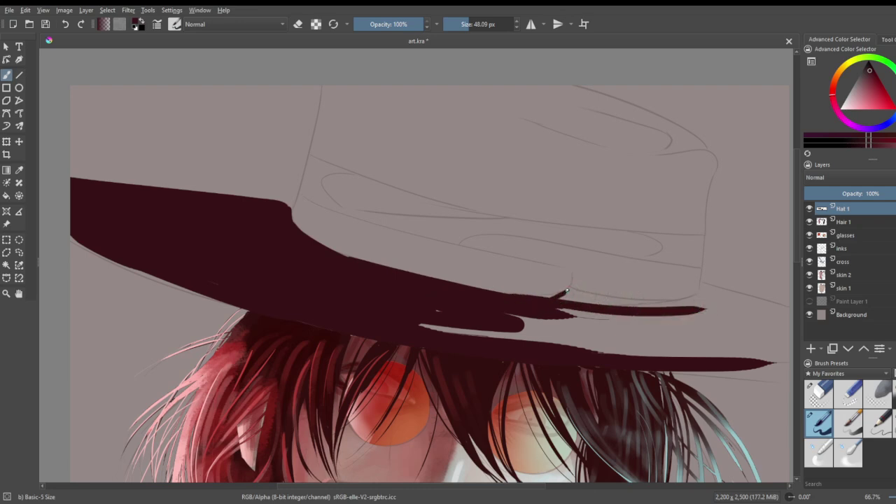
drag(567, 291, 662, 303)
mouse_move(568, 287)
mouse_down()
mouse_move(661, 305)
mouse_move(489, 291)
mouse_up()
drag(424, 324, 504, 314)
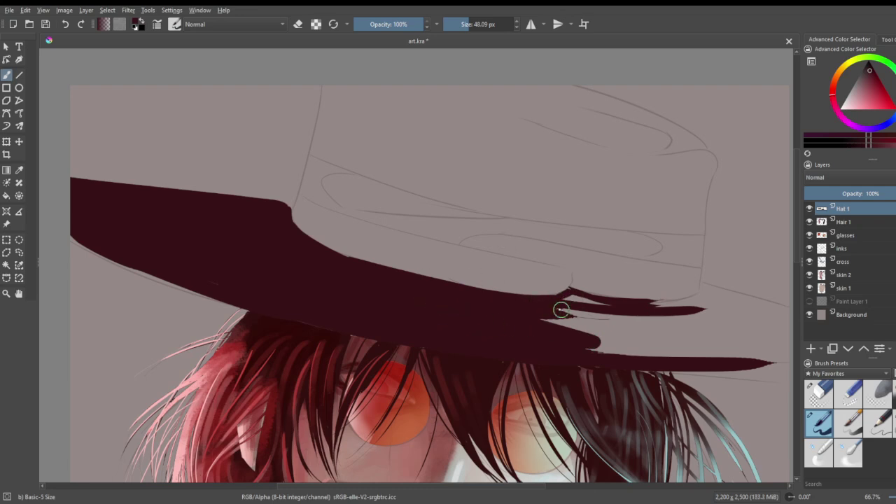
mouse_move(534, 331)
mouse_down()
mouse_move(565, 319)
mouse_move(564, 300)
mouse_move(706, 309)
mouse_move(700, 290)
mouse_move(606, 316)
mouse_up()
mouse_move(690, 297)
mouse_down()
mouse_move(608, 313)
mouse_move(702, 289)
mouse_up()
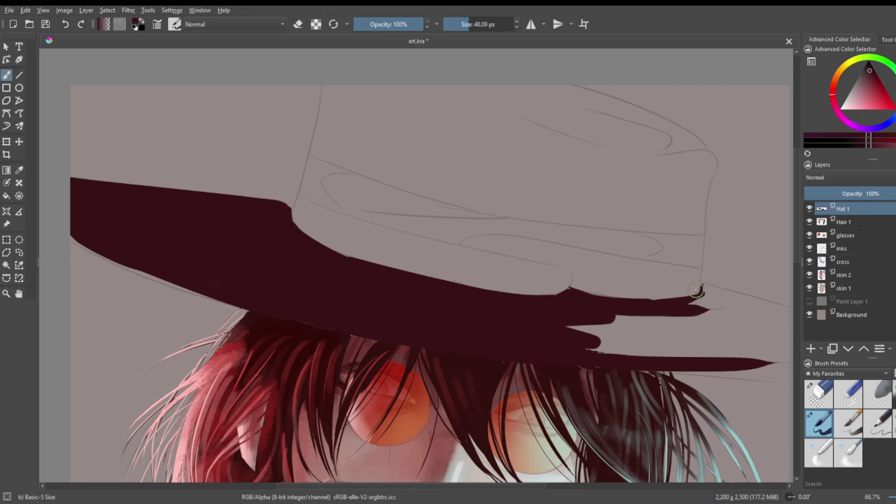
- Paint the brim's right end solid dark maroon, from the crown's lower-right corner out to the canvas border
scroll(270, 322, down, 5)
scroll(283, 315, up, 5)
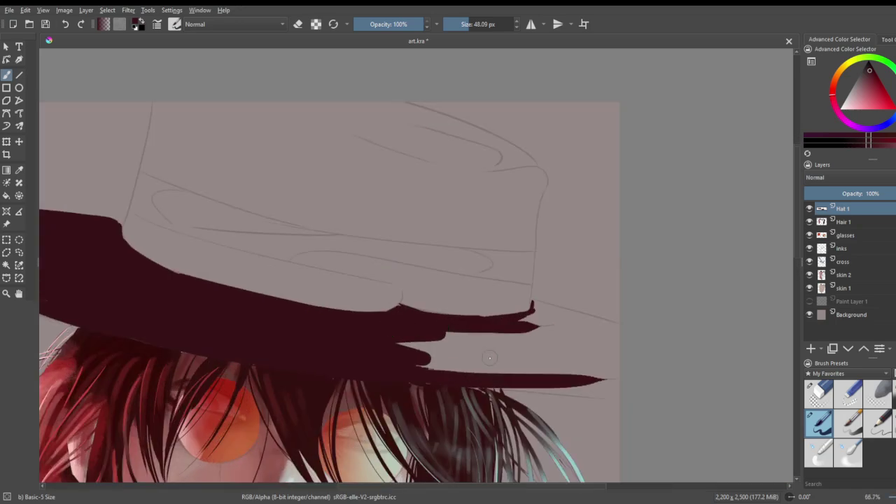
scroll(504, 357, down, 1)
scroll(577, 368, up, 3)
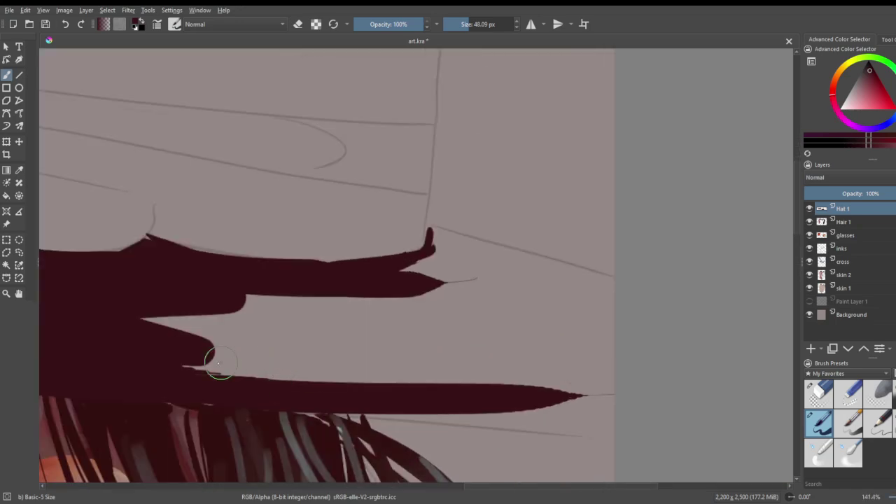
drag(176, 374, 623, 377)
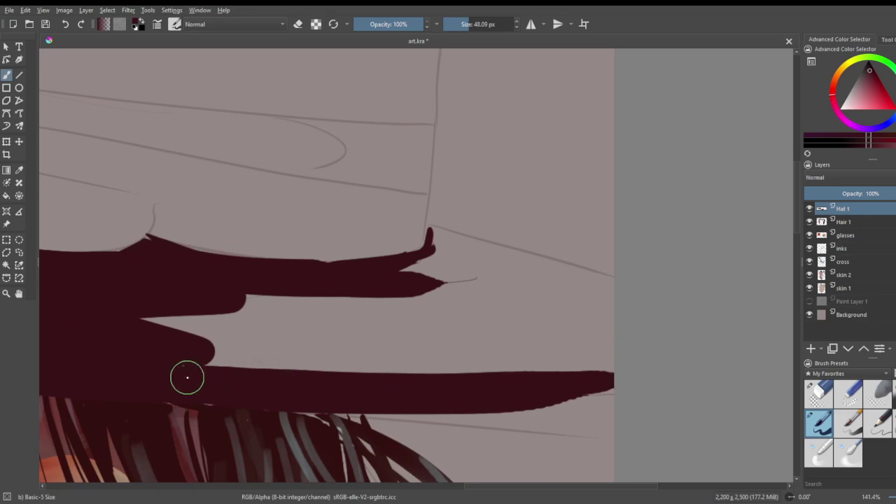
drag(281, 396, 619, 403)
mouse_move(194, 358)
mouse_down()
mouse_move(265, 359)
mouse_move(172, 326)
mouse_move(204, 324)
mouse_move(140, 317)
mouse_move(370, 292)
mouse_move(268, 287)
mouse_move(488, 287)
mouse_up()
mouse_move(448, 236)
mouse_down()
mouse_move(432, 244)
mouse_move(424, 266)
mouse_up()
mouse_move(235, 339)
mouse_down()
mouse_move(522, 360)
mouse_move(229, 363)
mouse_move(599, 364)
mouse_move(570, 379)
mouse_move(630, 378)
mouse_move(420, 331)
mouse_move(192, 311)
mouse_move(471, 315)
mouse_move(618, 334)
mouse_move(553, 337)
mouse_move(621, 302)
mouse_move(438, 249)
mouse_move(451, 270)
mouse_move(498, 298)
mouse_move(602, 317)
mouse_move(488, 296)
mouse_up()
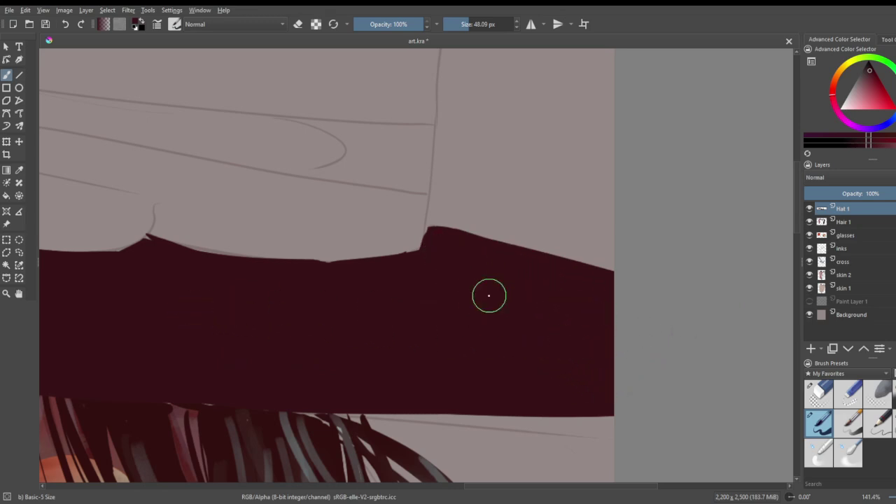
- Outline the crown's left side and the lower-left edge above the hatband in dark maroon, and trim the left side with Eraser Circle
scroll(476, 291, down, 7)
scroll(397, 174, up, 2)
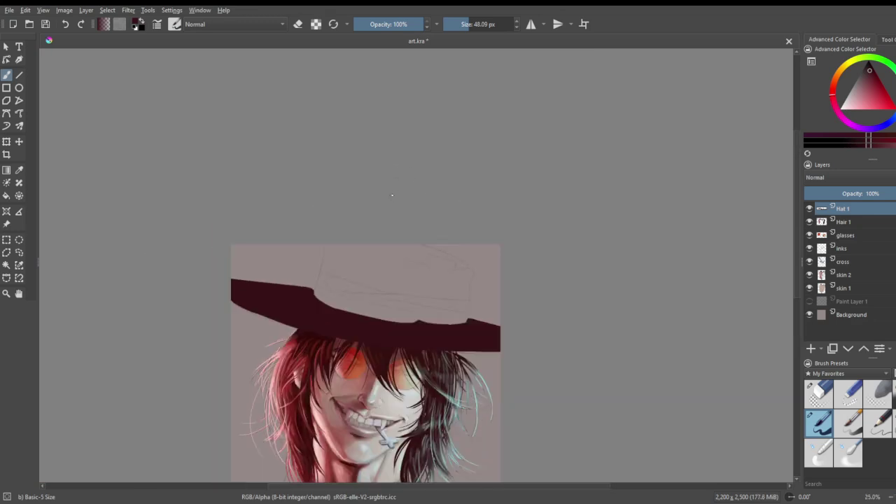
scroll(387, 204, up, 3)
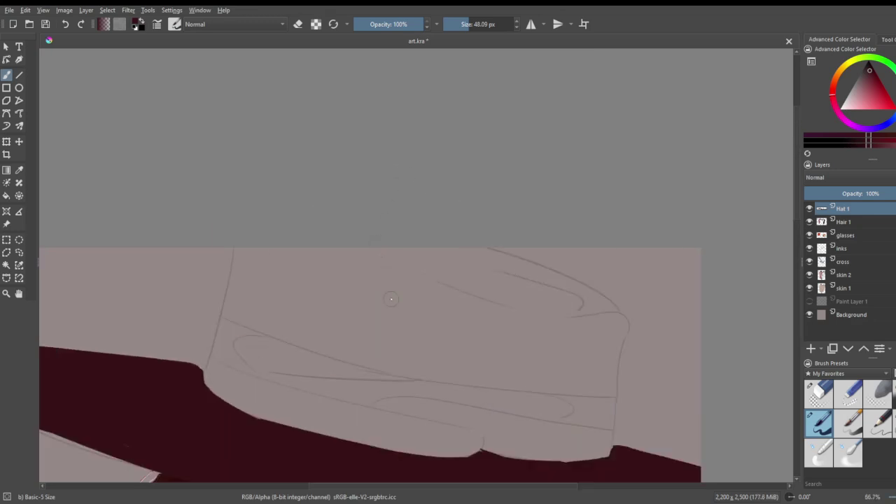
mouse_move(226, 313)
mouse_down()
mouse_move(267, 335)
mouse_move(427, 381)
mouse_up()
key(ctrl+z)
drag(222, 308, 427, 380)
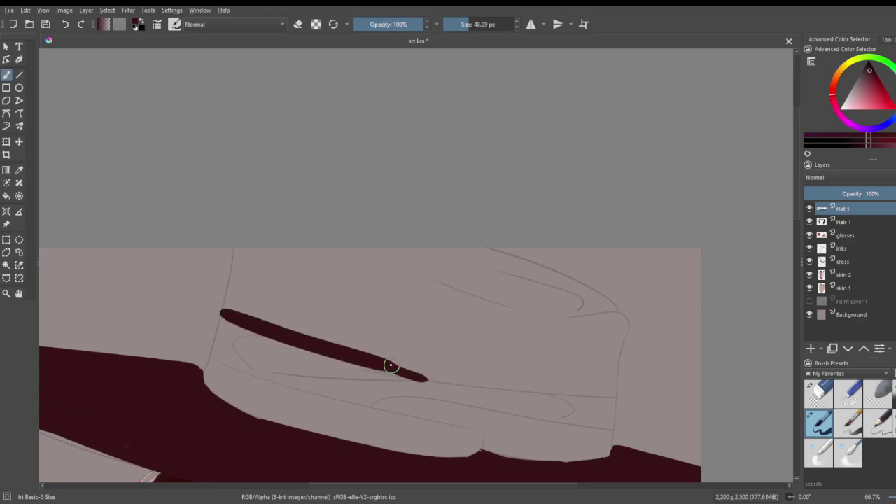
drag(224, 313, 243, 251)
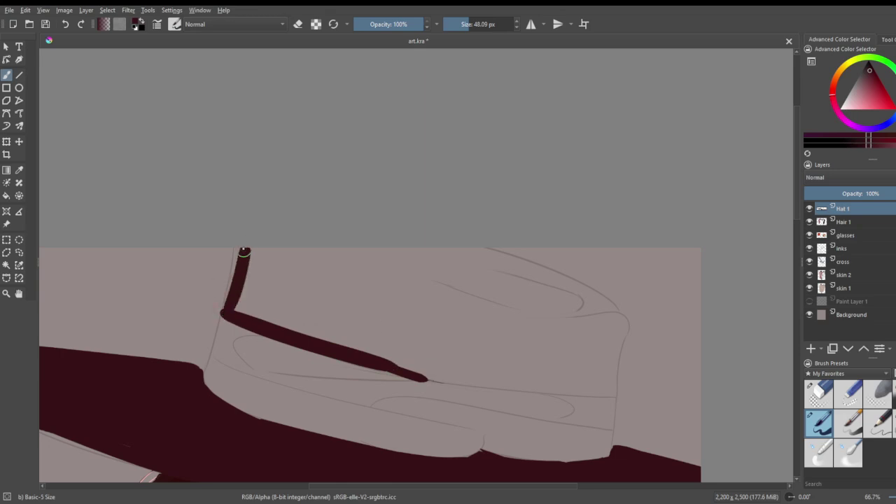
drag(226, 310, 241, 249)
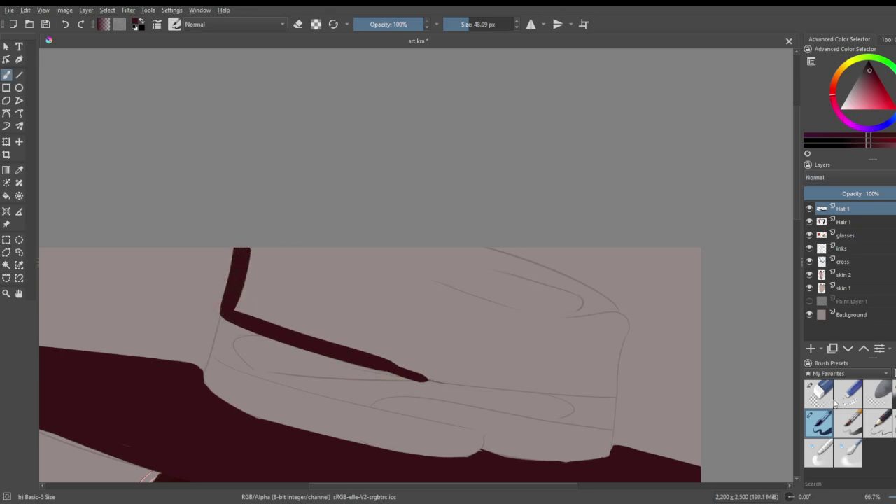
click(819, 394)
drag(221, 306, 254, 255)
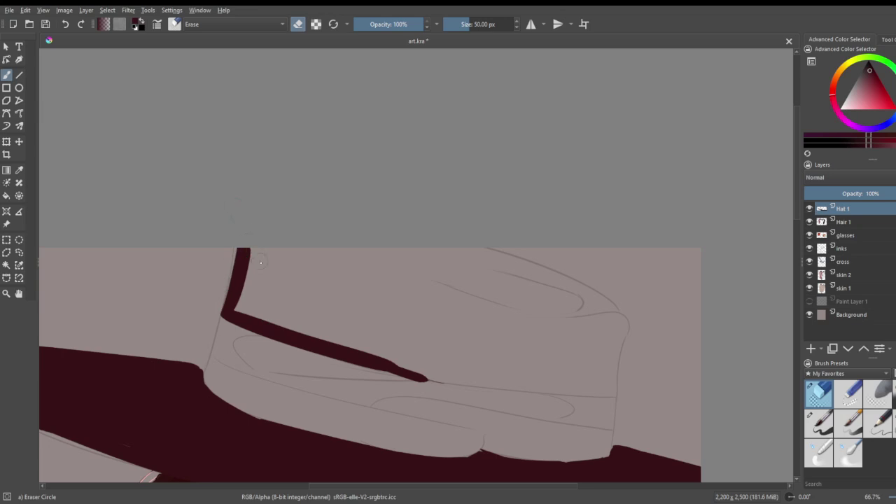
- Continue the dark maroon outline along the rest of the crown's lower edge, up its right side and over the curved top
click(807, 423)
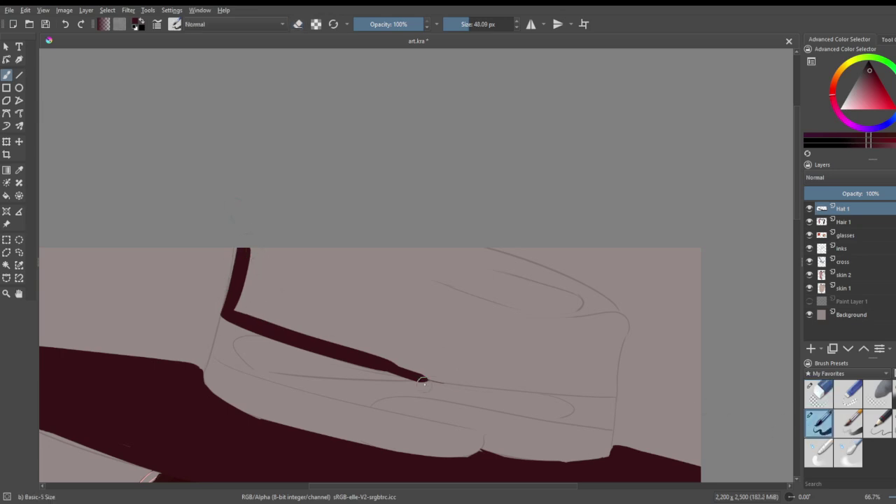
mouse_move(428, 380)
mouse_down()
mouse_move(609, 393)
mouse_move(613, 324)
mouse_up()
mouse_move(613, 389)
mouse_down()
mouse_move(618, 314)
mouse_move(448, 255)
mouse_up()
key(ctrl+z)
drag(614, 315, 479, 246)
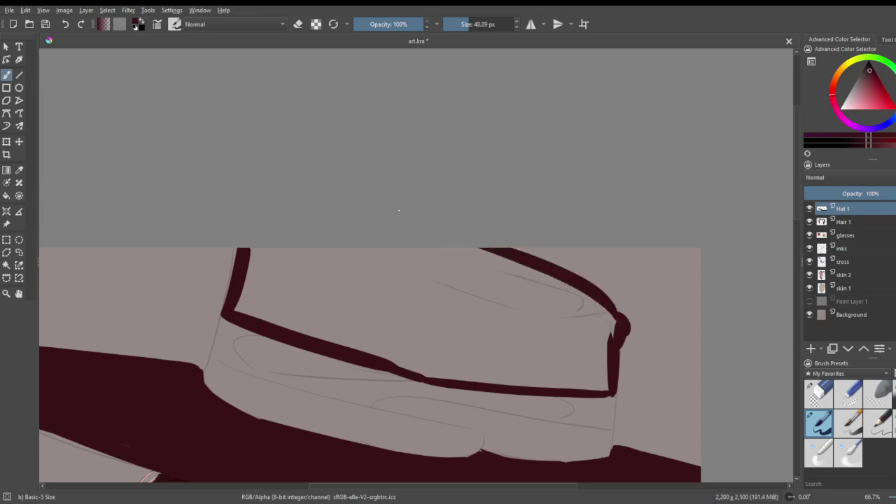
- Flood-fill the outlined crown with dark maroon and brush over the thin gaps left along its outline
click(6, 196)
click(302, 291)
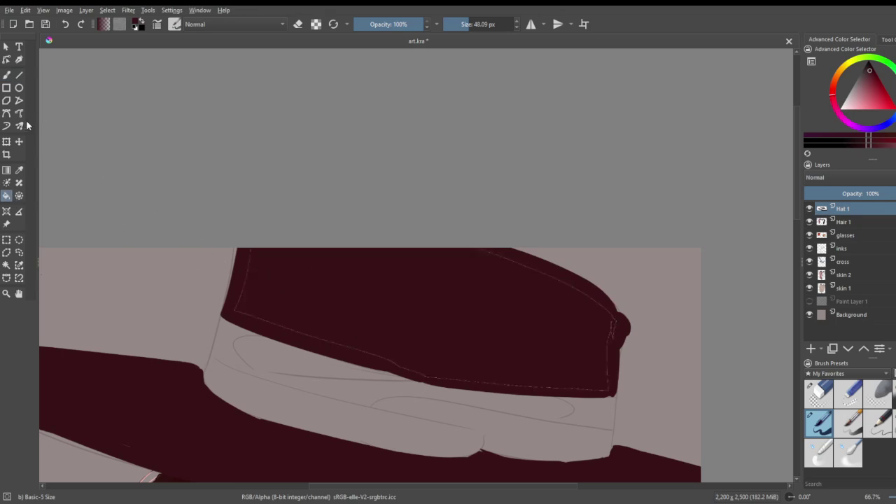
click(7, 74)
mouse_move(247, 258)
mouse_down()
mouse_move(251, 291)
mouse_move(240, 300)
mouse_move(288, 311)
mouse_move(254, 326)
mouse_move(259, 315)
mouse_move(432, 373)
mouse_move(484, 379)
mouse_move(597, 386)
mouse_move(599, 360)
mouse_move(615, 388)
mouse_move(607, 360)
mouse_move(615, 324)
mouse_move(561, 282)
mouse_move(443, 247)
mouse_up()
- Select the whole dark maroon brim by its contiguous colour on the Hat 1 layer
scroll(419, 246, down, 4)
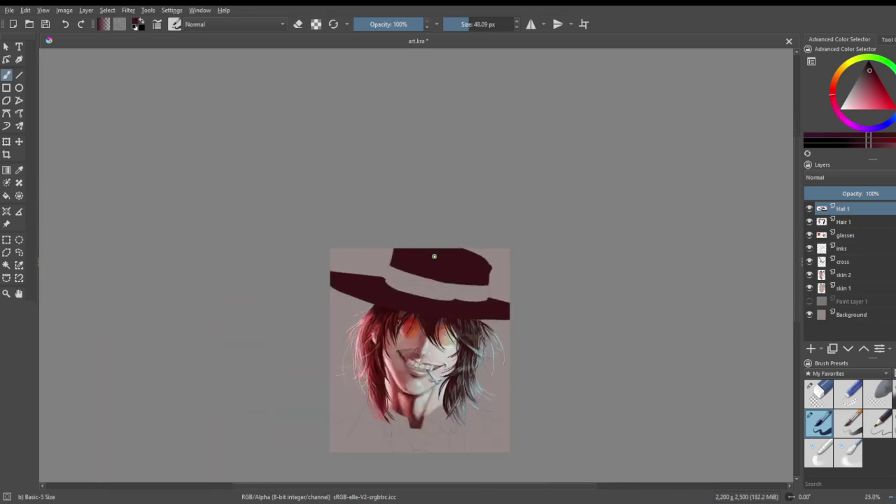
scroll(432, 278, up, 2)
click(6, 265)
scroll(343, 318, up, 2)
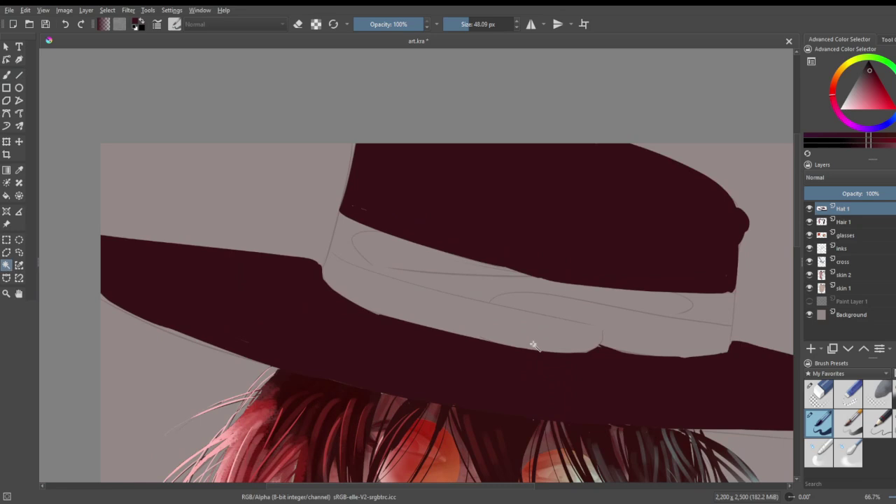
click(496, 366)
scroll(496, 366, down, 2)
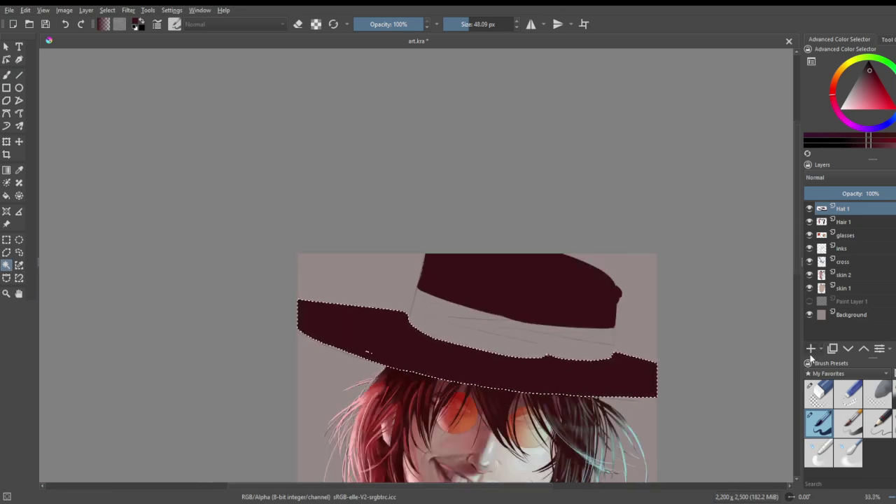
- Add a new paint layer above Hat 1 and name it hat 2
click(811, 348)
double_click(853, 210)
text(hat 2)
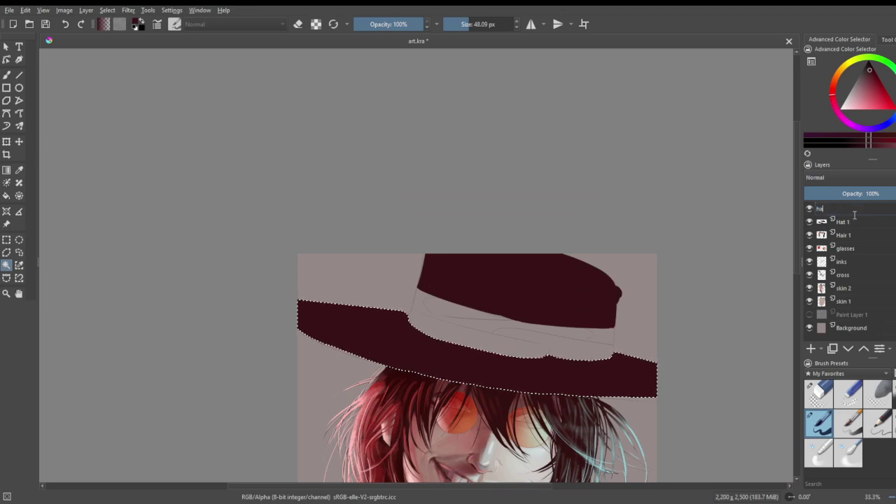
key(Return)
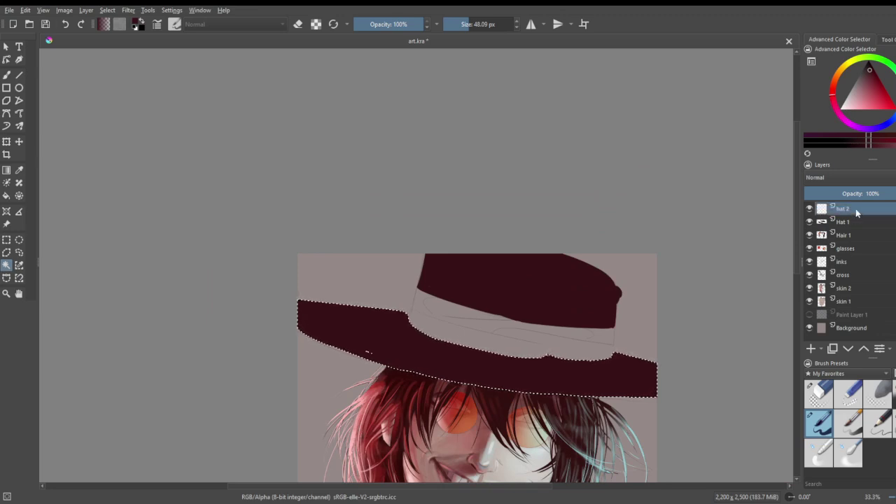
- Shade the left part of the selected brim with pinkish-red strokes fanning from the crown base, using Charcoal Rock Soft at 77.63 px
click(881, 104)
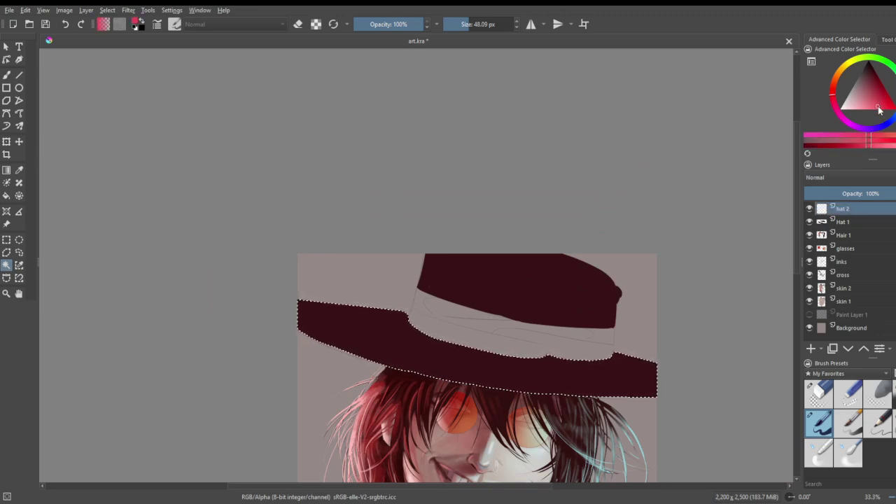
click(875, 109)
click(893, 424)
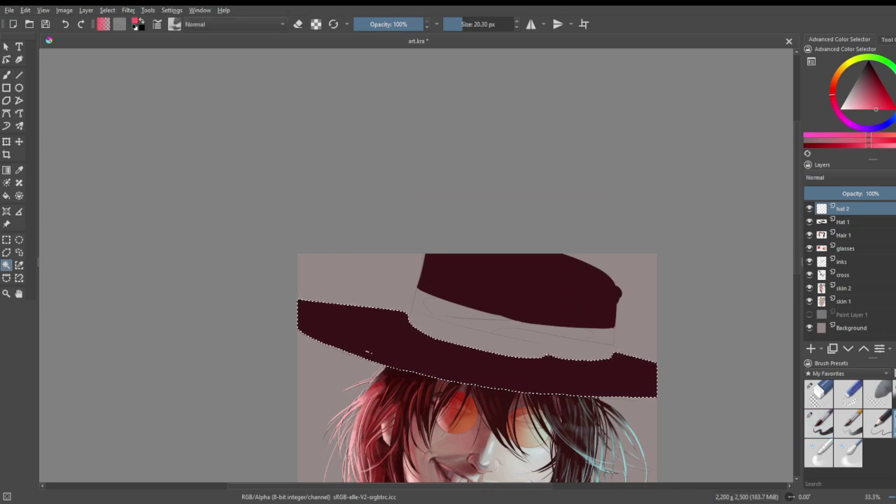
scroll(511, 271, up, 2)
scroll(510, 266, down, 2)
scroll(500, 273, up, 1)
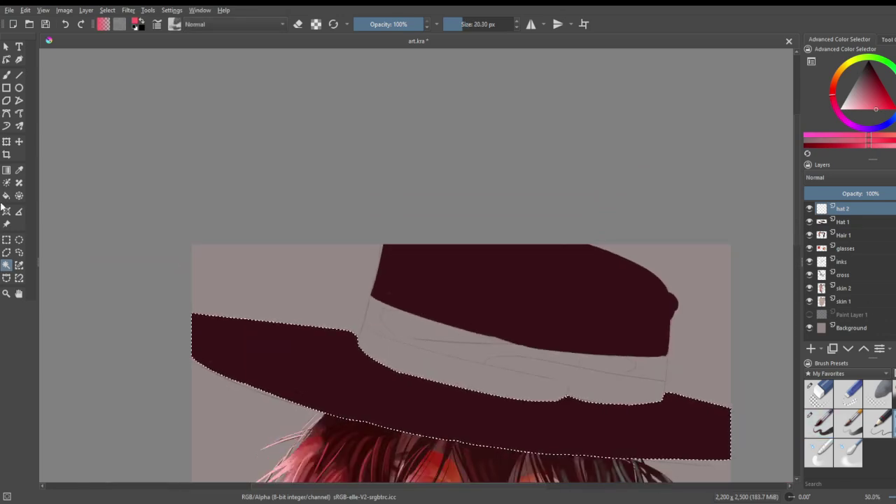
click(6, 75)
drag(444, 26, 483, 25)
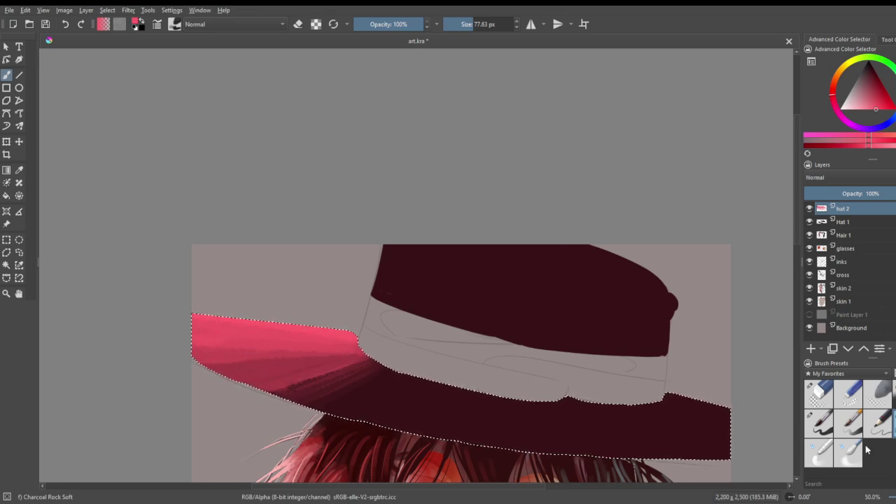
- Enlarge the Charcoal Rock Soft brush to 1000 px and blend the pinkish-red light over the brim's left part towards the middle
scroll(625, 189, down, 2)
scroll(599, 241, up, 1)
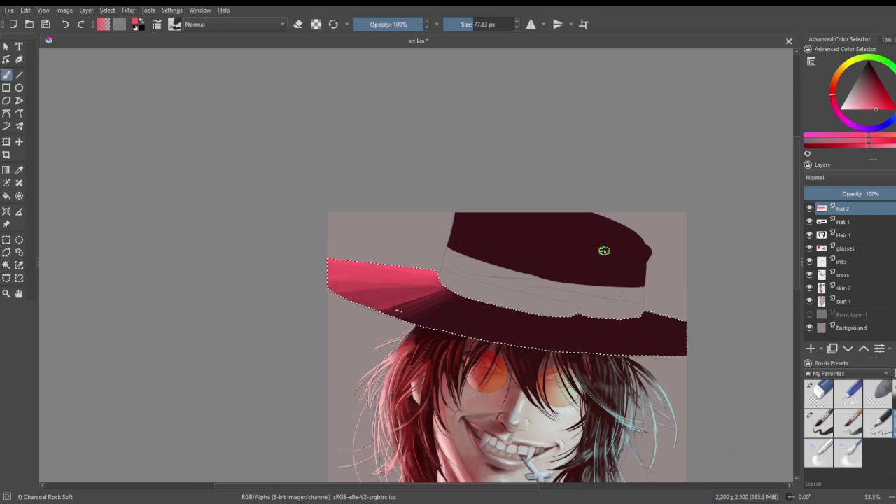
scroll(656, 278, up, 1)
scroll(620, 287, down, 3)
scroll(633, 305, up, 3)
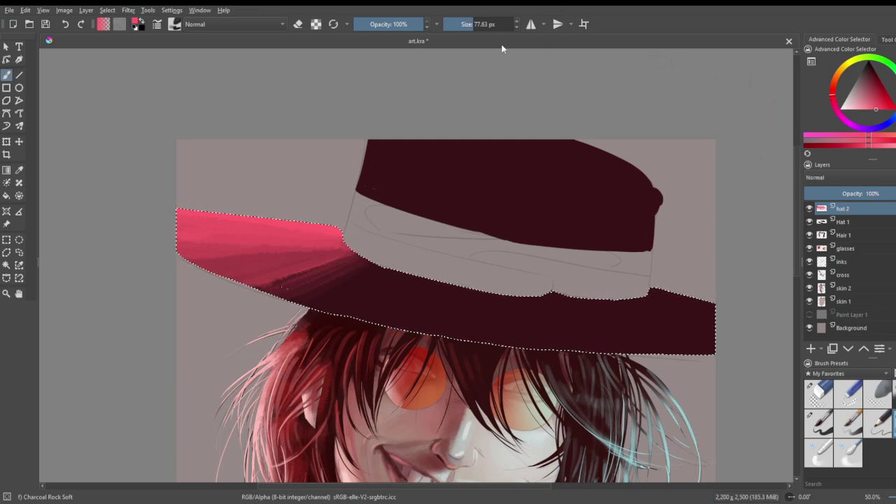
drag(504, 25, 520, 29)
mouse_move(267, 198)
mouse_down()
mouse_move(282, 261)
mouse_move(326, 271)
mouse_up()
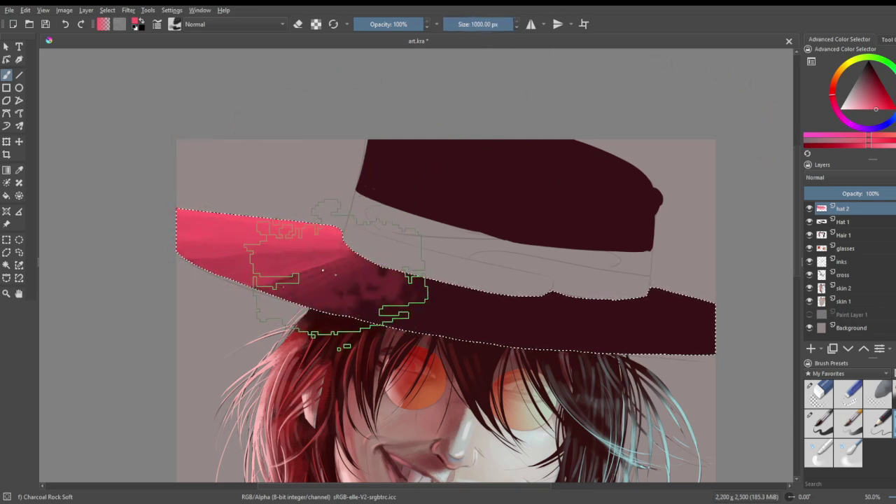
key(ctrl+z)
drag(231, 220, 303, 282)
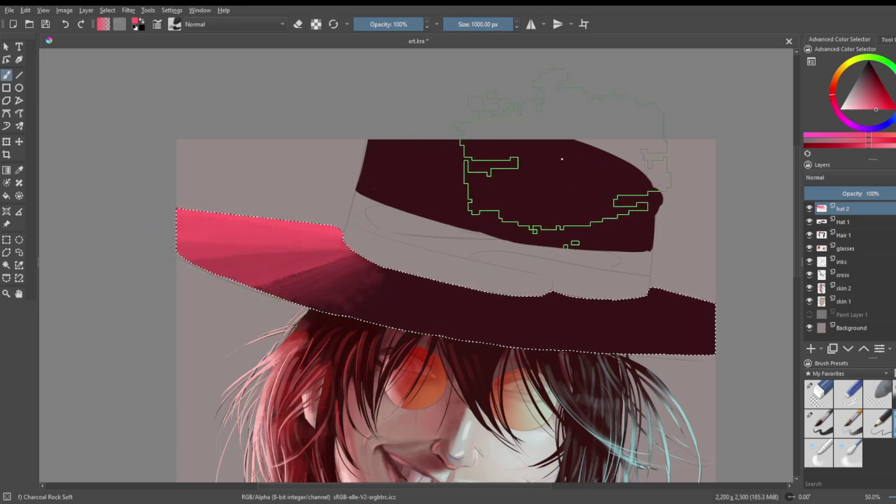
- Fade the pinkish-red light into the dark maroon below the crown's left base with Eraser Soft at 652.02 px
scroll(519, 168, down, 1)
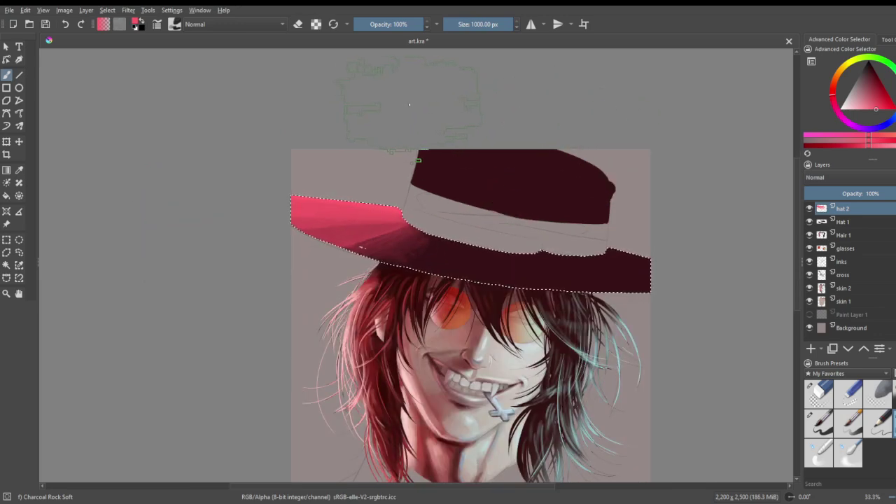
scroll(401, 106, up, 1)
click(878, 393)
click(502, 23)
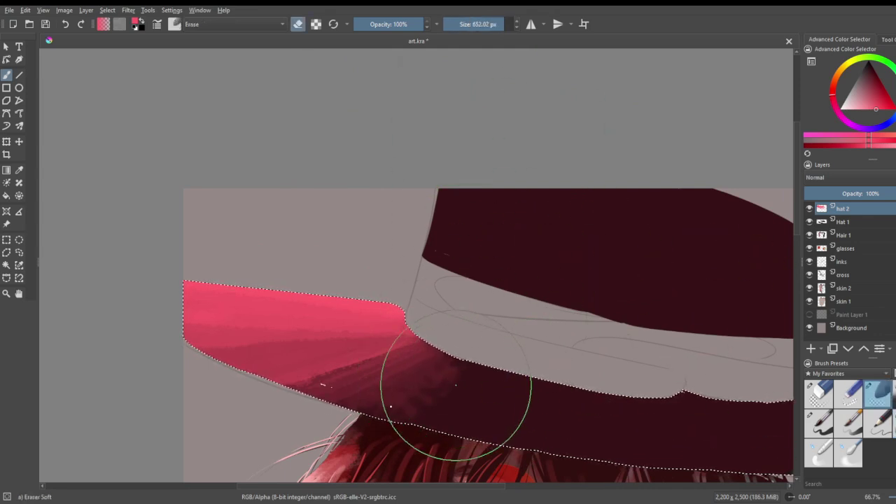
drag(348, 402, 441, 385)
mouse_move(358, 374)
mouse_down()
mouse_move(448, 366)
mouse_move(469, 383)
mouse_up()
scroll(476, 335, down, 5)
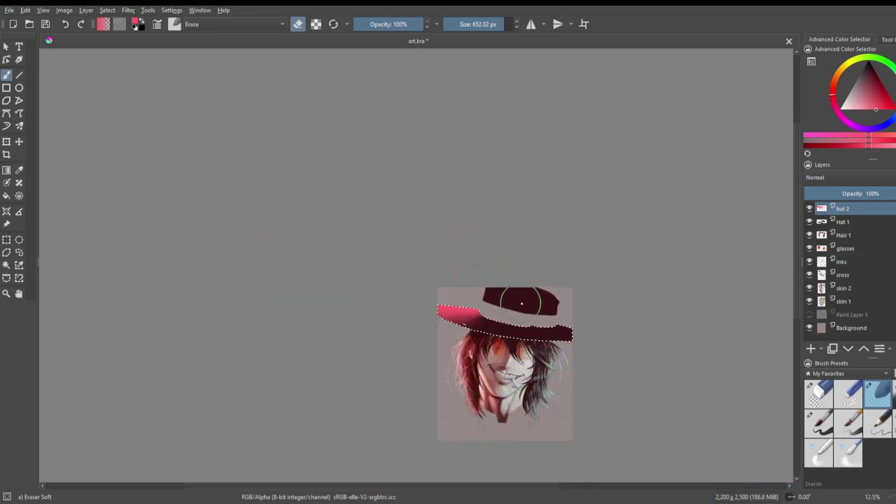
scroll(543, 318, up, 4)
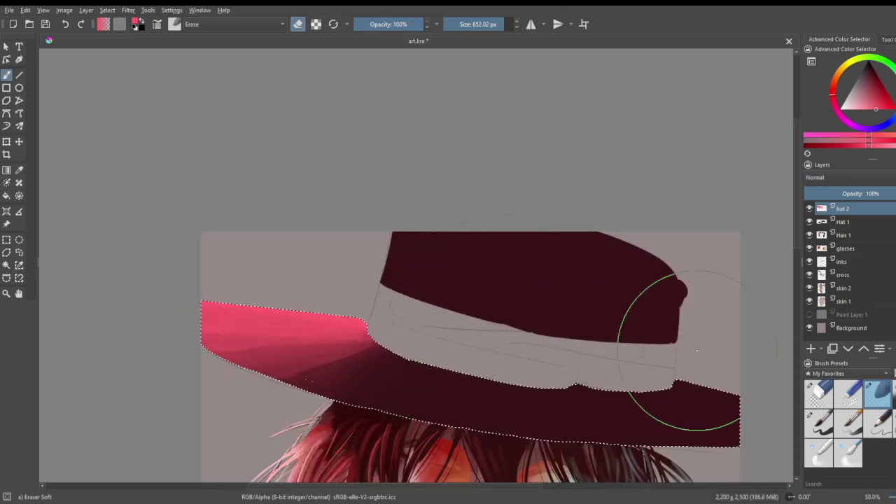
- Select the dark maroon crown by its contiguous colour on the Hat 1 layer
click(843, 222)
click(7, 264)
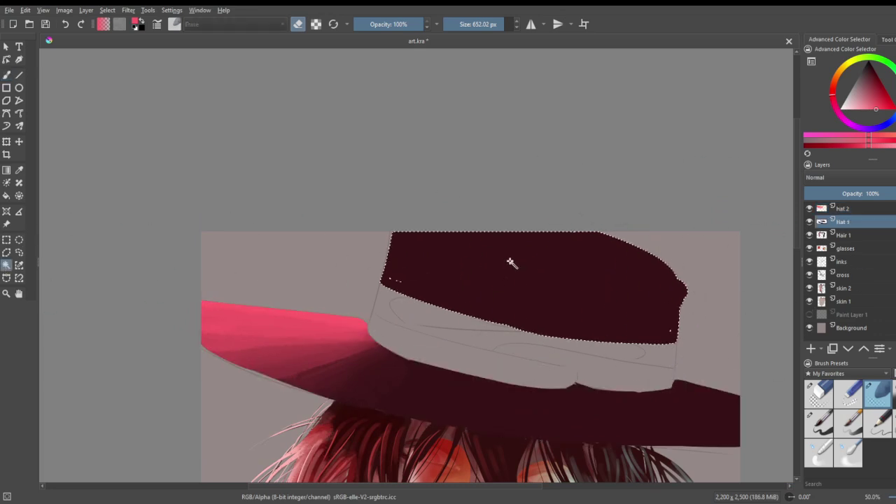
scroll(469, 262, up, 1)
click(469, 262)
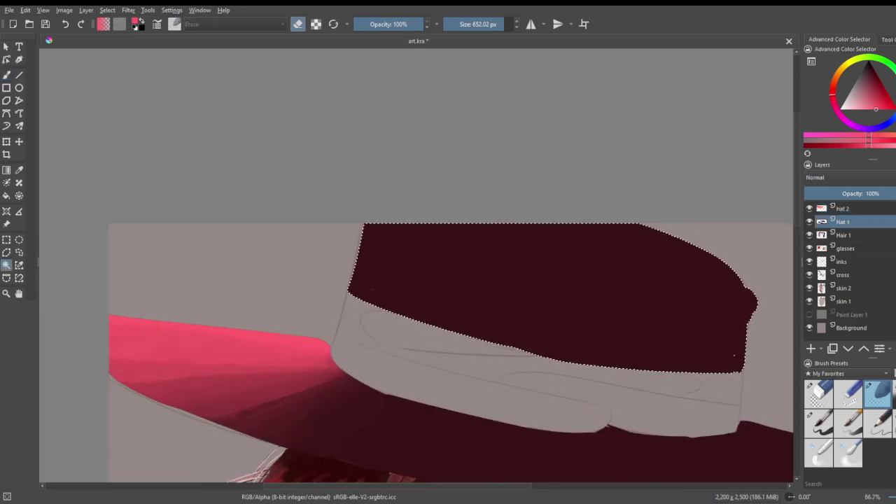
- Try to paint pinkish-red light on the crown's left side on the Hat 1 layer, using Charcoal Rock Soft at 48.09 and 249.31 px
key(e)
click(7, 75)
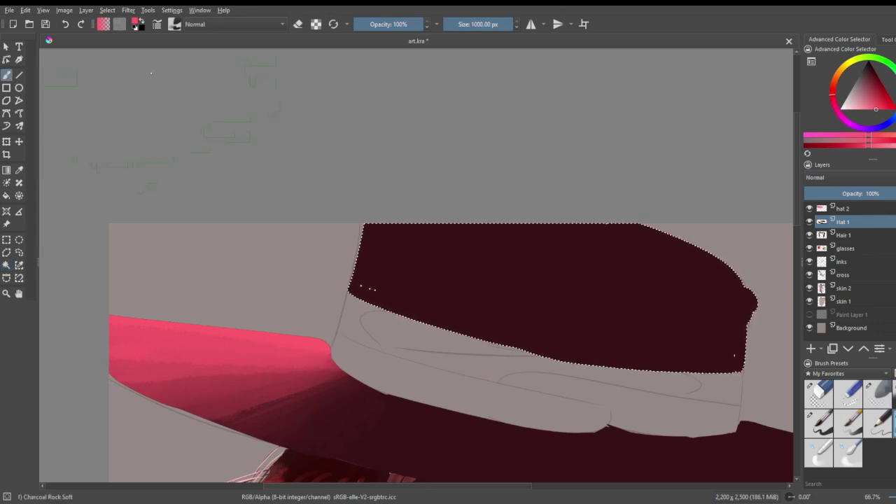
click(468, 26)
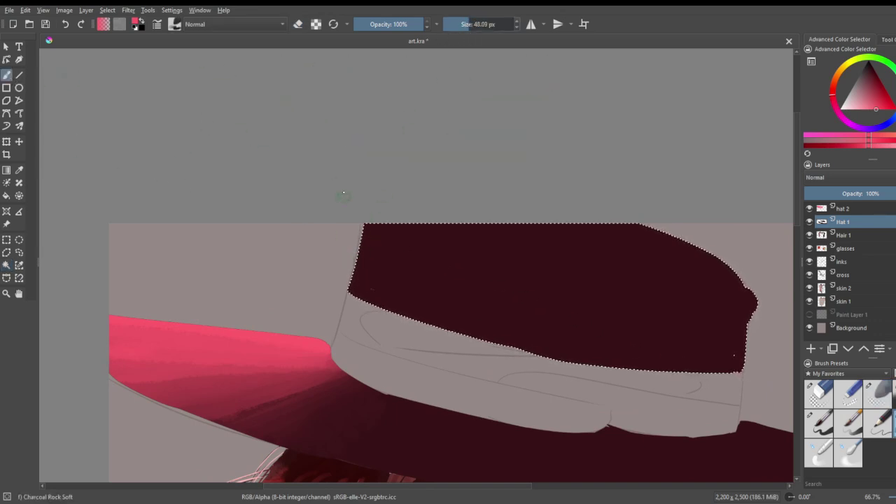
click(487, 26)
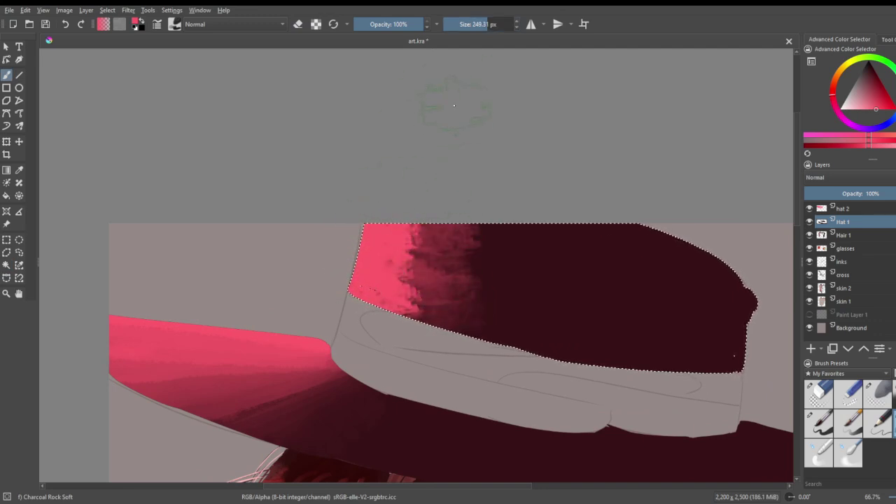
- Try to add paler pink highlights along the crown's left edge with Charcoal Rock Soft at 89.66 px
click(465, 26)
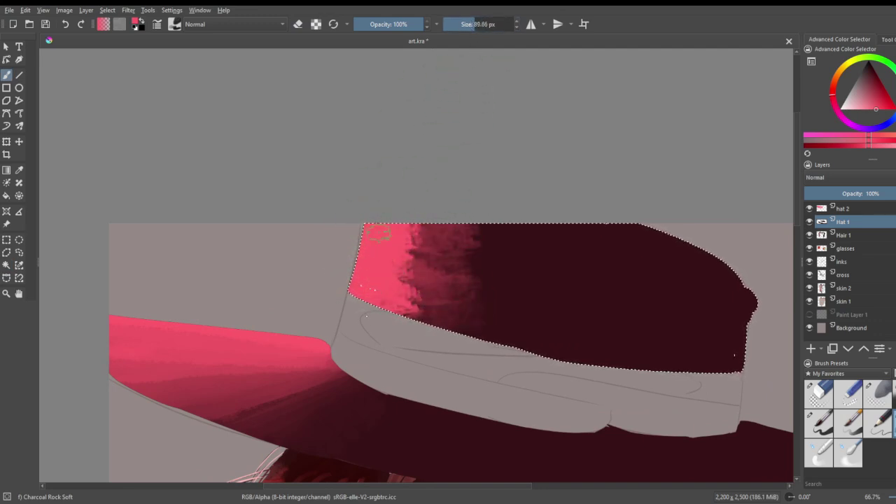
click(861, 110)
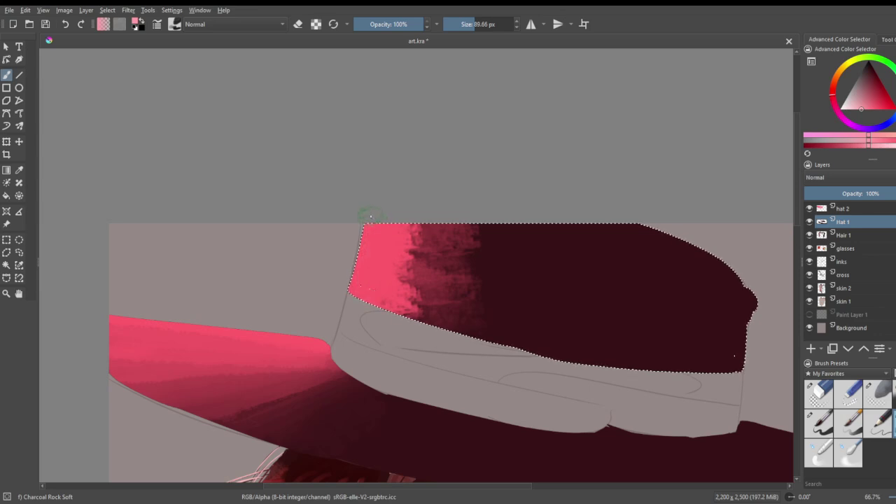
drag(867, 103, 851, 112)
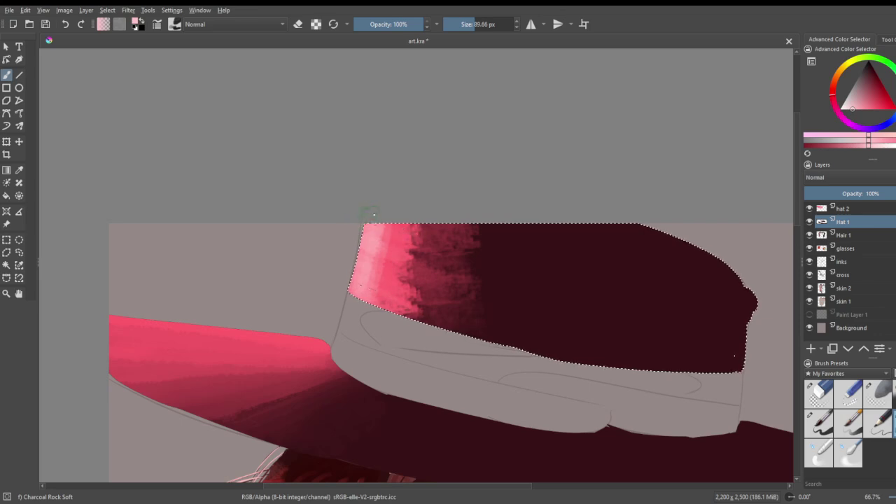
scroll(505, 133, down, 3)
scroll(485, 101, up, 2)
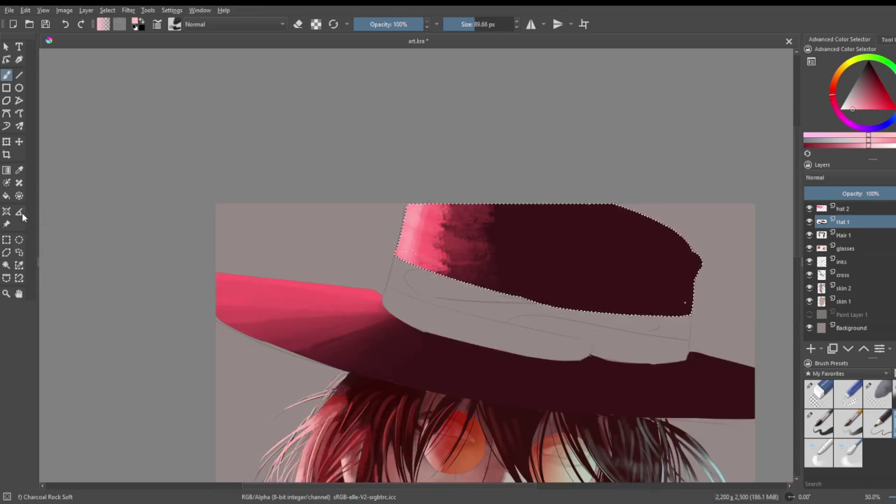
- Try to blend a sampled pinkish red from the crown towards its dark middle, softening the transition with Eraser Soft at 652.02 px
click(19, 170)
scroll(428, 237, up, 1)
click(456, 209)
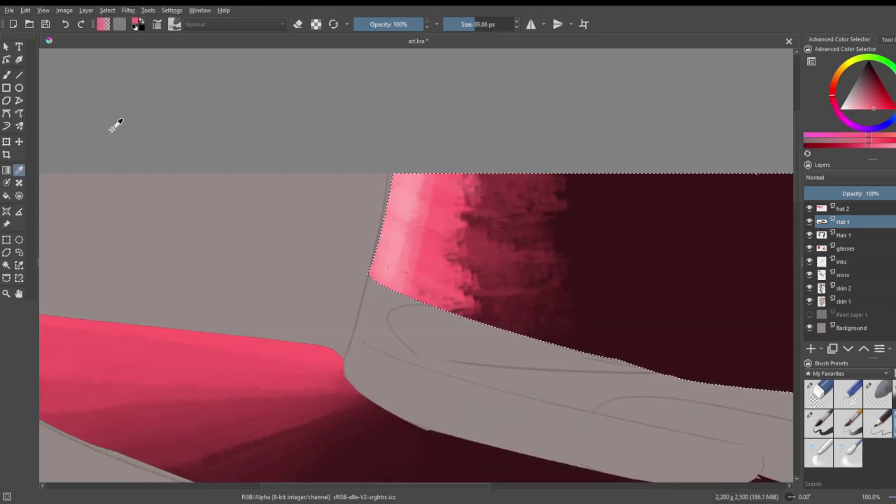
click(7, 75)
mouse_move(468, 301)
mouse_down()
mouse_move(487, 282)
mouse_move(456, 230)
mouse_move(490, 211)
mouse_move(463, 166)
mouse_move(504, 190)
mouse_move(486, 168)
mouse_move(493, 322)
mouse_move(465, 188)
mouse_move(458, 294)
mouse_move(517, 192)
mouse_move(514, 350)
mouse_move(524, 209)
mouse_move(534, 356)
mouse_move(558, 236)
mouse_move(545, 154)
mouse_move(568, 223)
mouse_move(570, 348)
mouse_move(580, 174)
mouse_up()
click(878, 392)
mouse_move(629, 345)
mouse_down()
mouse_move(601, 281)
mouse_move(622, 185)
mouse_move(706, 280)
mouse_up()
- Undo all the pink strokes painted on the crown on the Hat 1 layer
key(ctrl+z)
key(ctrl+z)
key(ctrl+z)
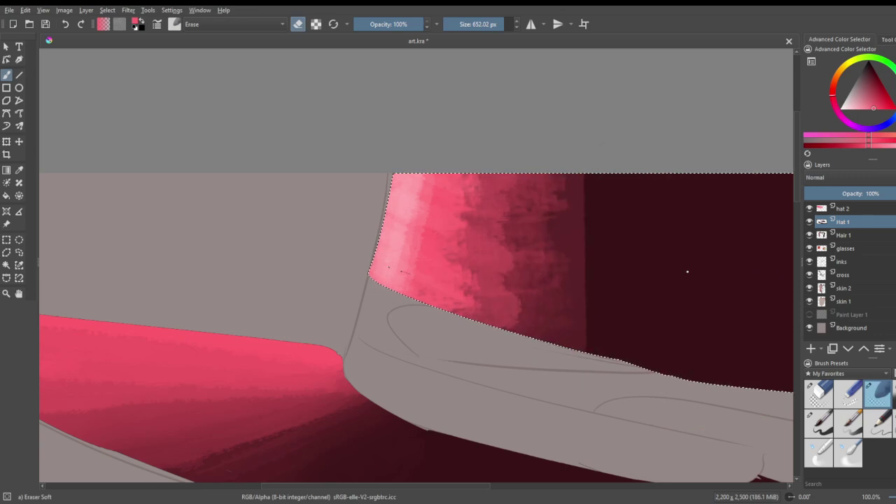
key(ctrl+z)
key(ctrl+z)
key(ctrl+z)
key(ctrl+z)
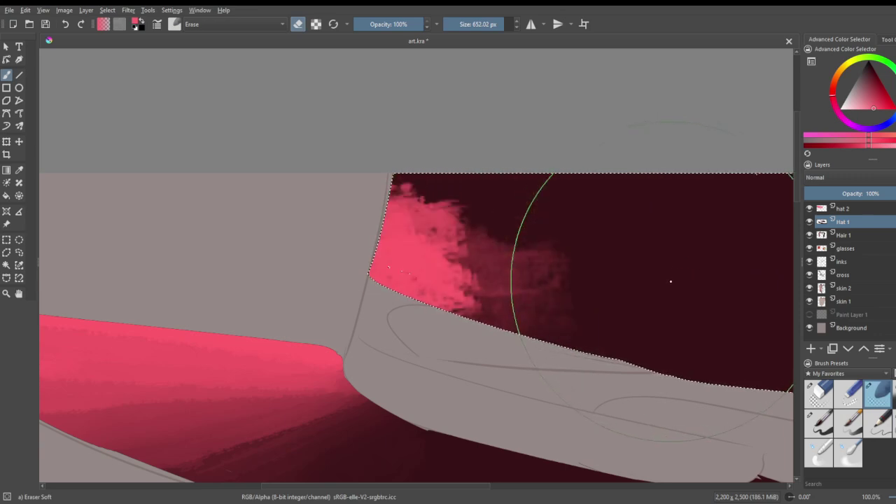
click(82, 25)
click(82, 25)
click(82, 26)
click(81, 25)
click(82, 26)
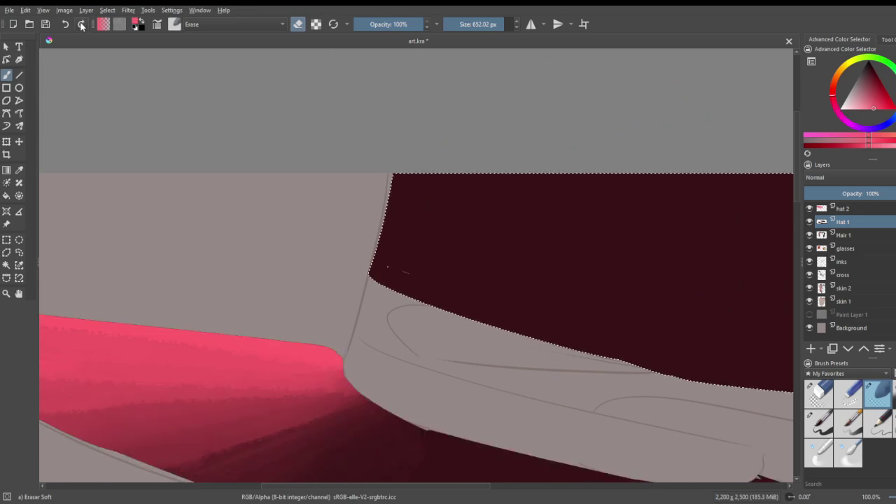
- On the hat 2 layer, paint pinkish red sampled from the brim down the crown's left edge, using Charcoal Rock Soft at 89.66 px
click(888, 424)
click(845, 208)
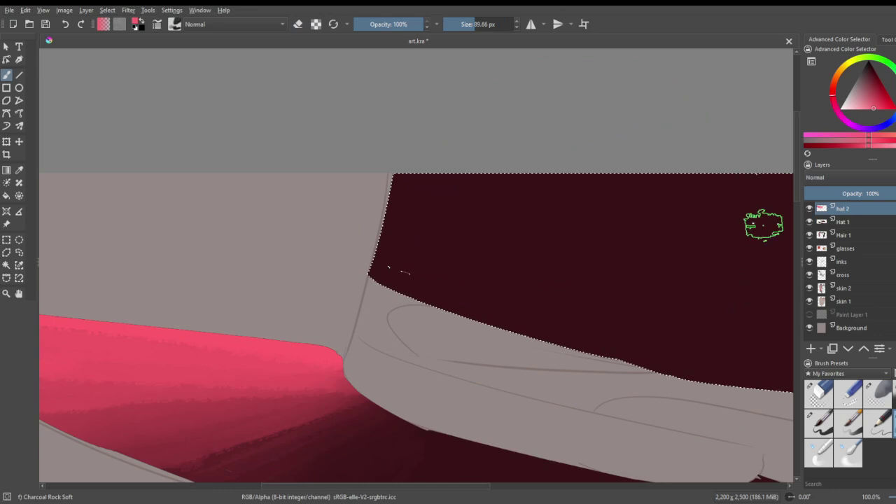
click(19, 170)
click(193, 326)
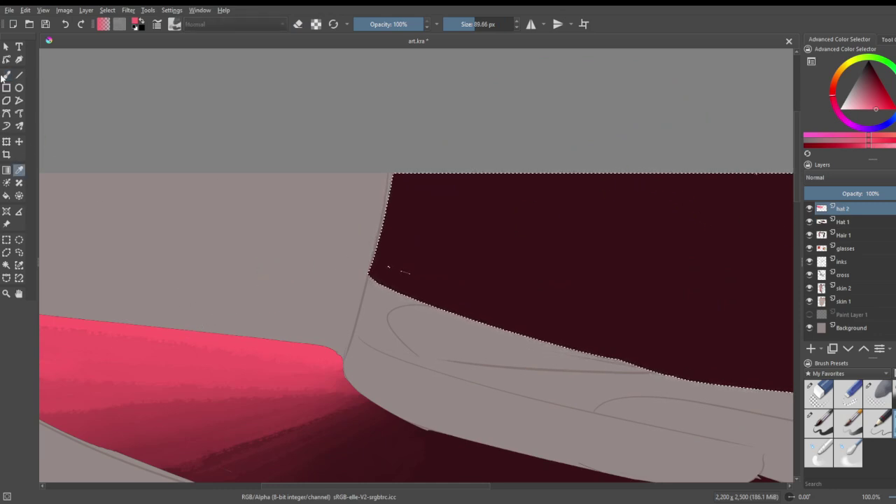
click(6, 75)
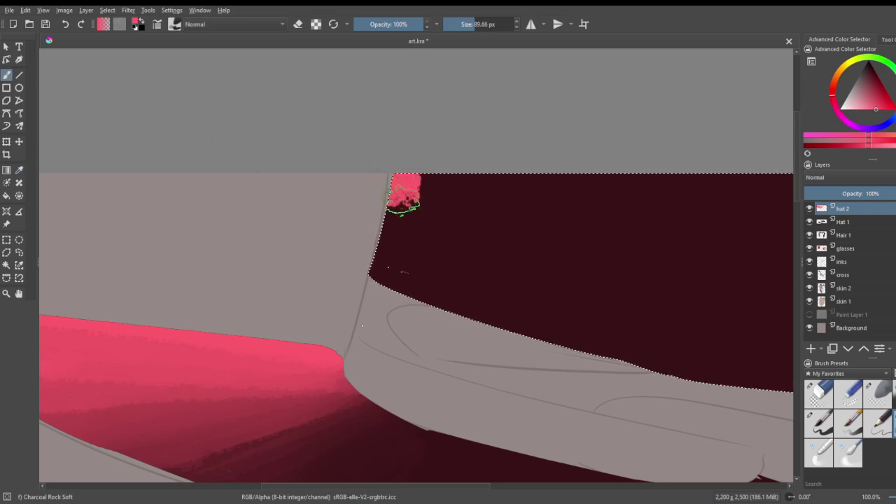
drag(425, 203, 406, 263)
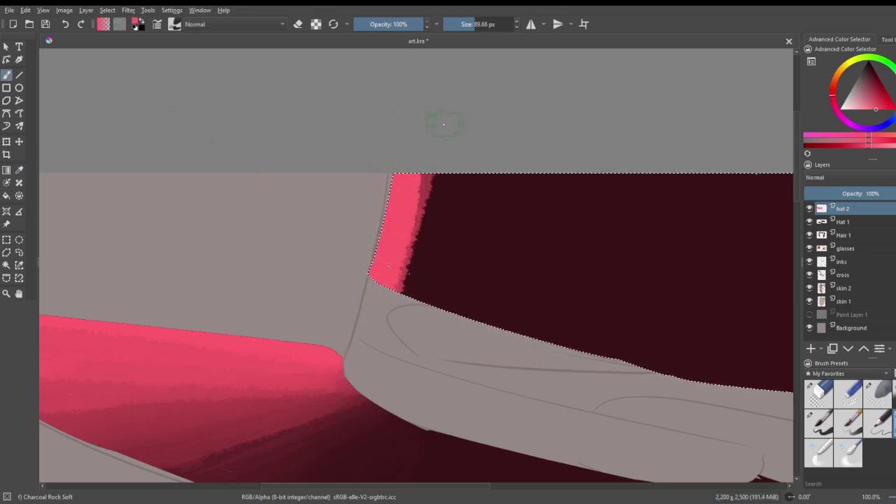
- Extend the pinkish-red light across the crown's left part with overlapping strokes parallel to its left edge, darkening towards the middle
mouse_move(430, 124)
mouse_down()
mouse_move(416, 259)
mouse_move(390, 332)
mouse_up()
drag(441, 189, 427, 308)
drag(468, 140, 464, 261)
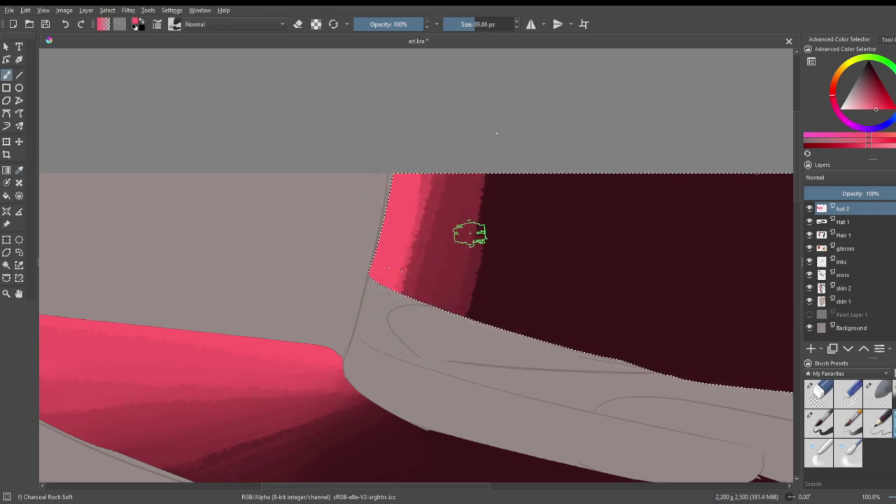
drag(494, 178, 490, 315)
drag(415, 163, 404, 300)
drag(422, 216, 404, 340)
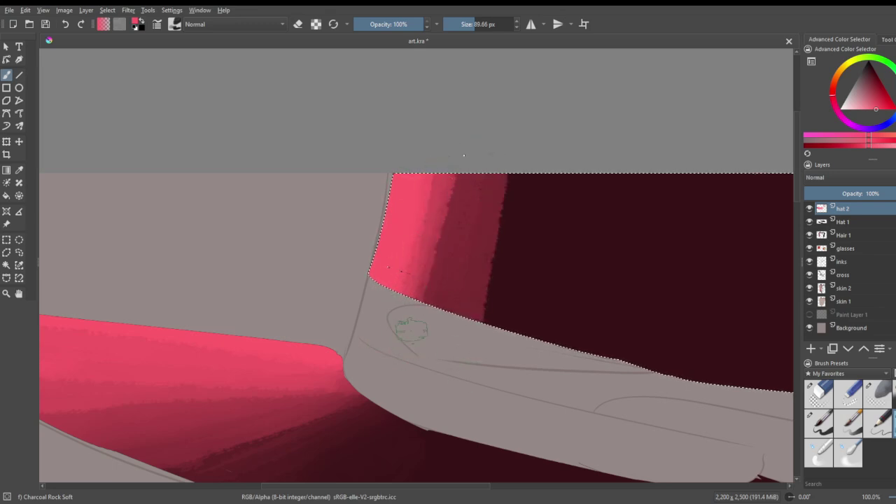
mouse_move(455, 179)
mouse_down()
mouse_move(458, 209)
mouse_move(422, 374)
mouse_up()
drag(421, 166, 407, 263)
drag(439, 166, 430, 268)
drag(460, 176, 452, 314)
mouse_move(482, 184)
mouse_down()
mouse_move(450, 353)
mouse_move(491, 191)
mouse_move(508, 167)
mouse_move(499, 231)
mouse_move(460, 259)
mouse_up()
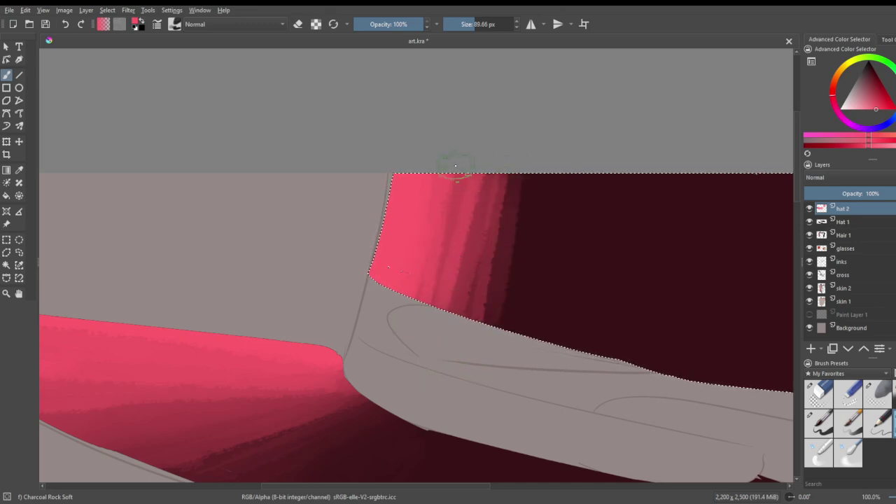
- Fade the crown's pinkish-red light into the dark maroon with Eraser Soft at 652.02 px
click(876, 394)
drag(528, 313, 576, 240)
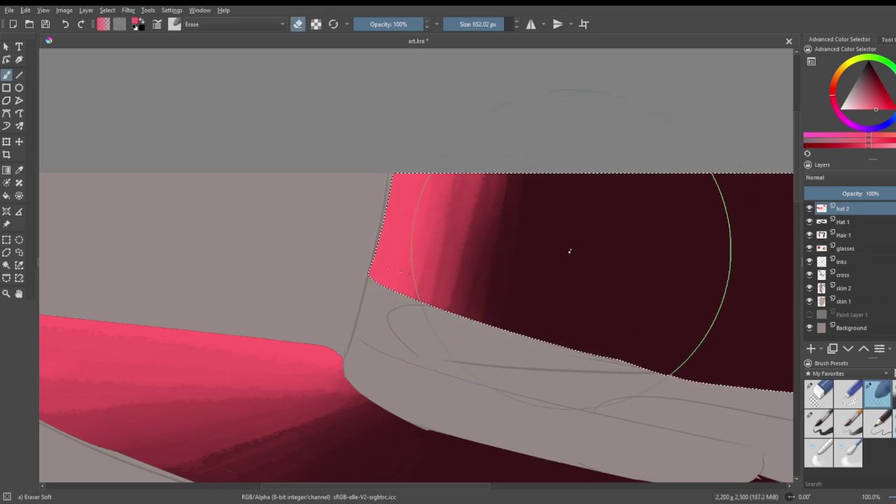
scroll(429, 272, down, 4)
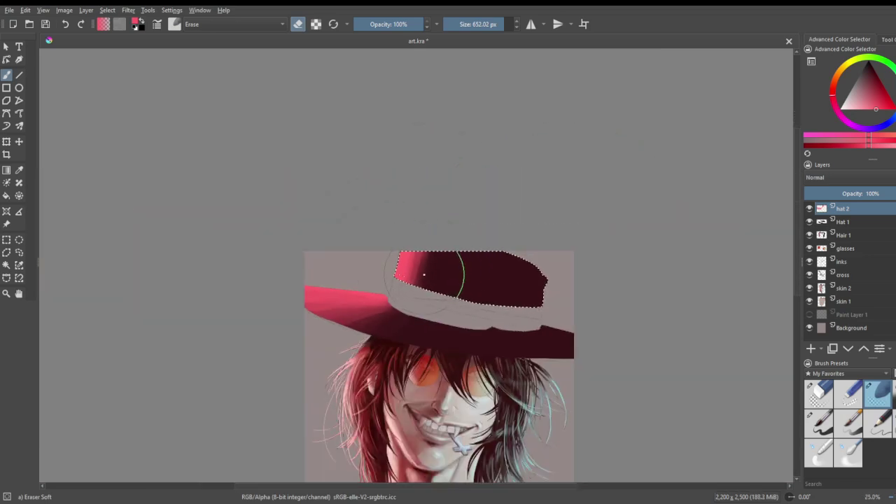
scroll(429, 256, up, 2)
scroll(459, 322, down, 1)
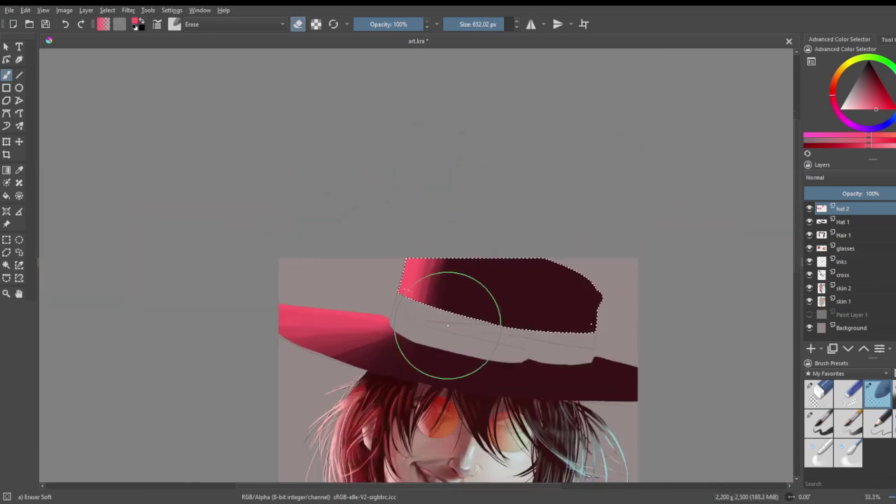
scroll(360, 357, up, 1)
scroll(391, 364, up, 1)
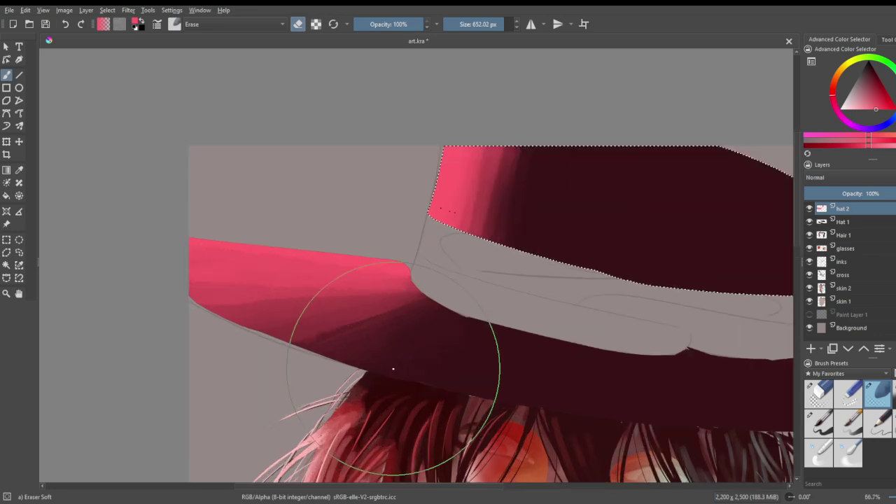
- Select the dark maroon brim by its contiguous colour on the Hat 1 layer
key(/)
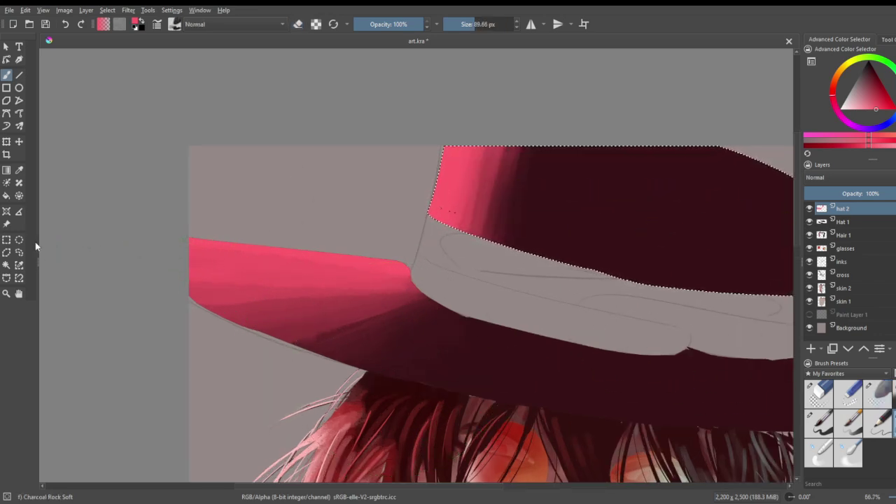
click(7, 265)
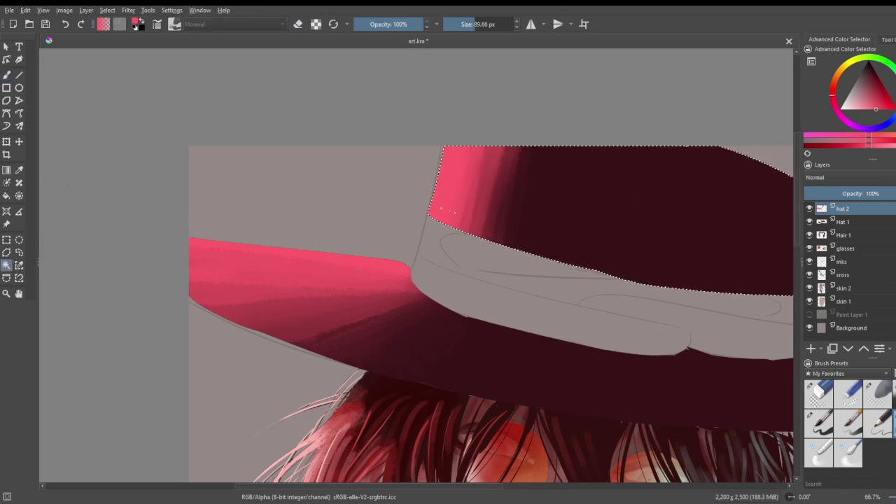
click(867, 222)
click(488, 341)
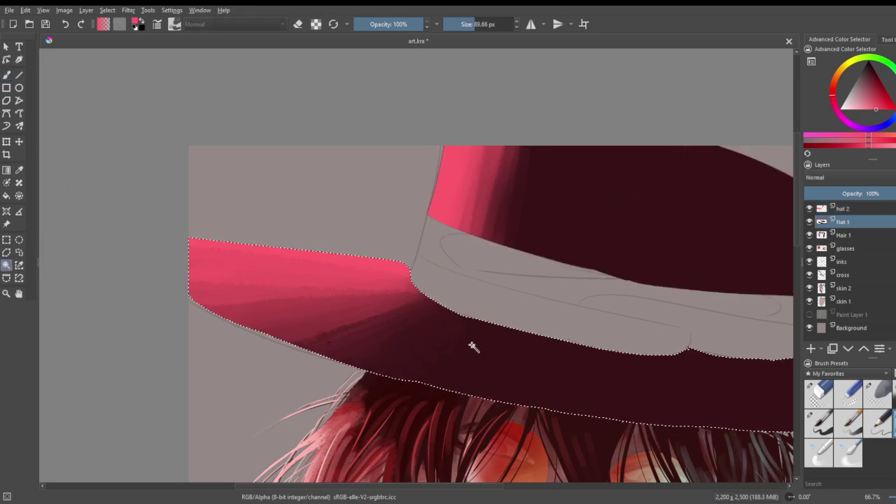
- Blend more pinkish red across the brim's left part on the hat 2 layer with Charcoal Rock Soft at 89.66 px
click(866, 210)
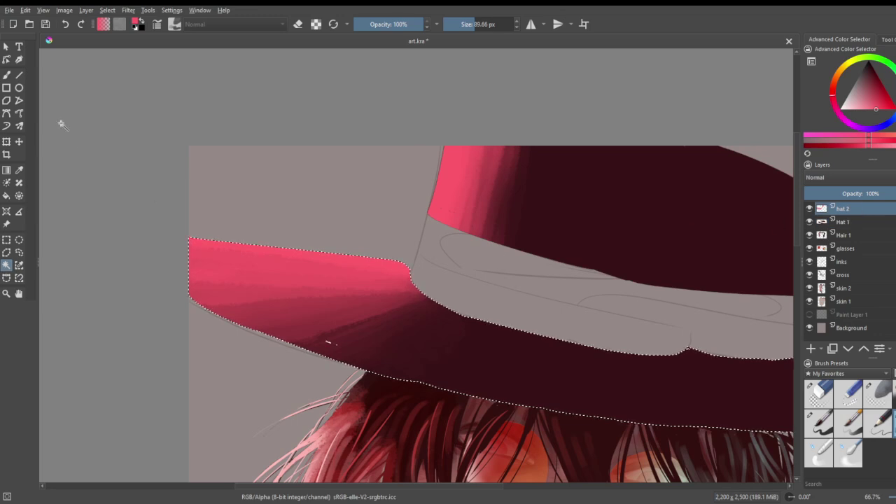
click(7, 75)
mouse_move(193, 273)
mouse_down()
mouse_move(237, 294)
mouse_move(194, 261)
mouse_move(201, 293)
mouse_move(223, 301)
mouse_move(194, 282)
mouse_move(382, 368)
mouse_move(226, 308)
mouse_move(407, 370)
mouse_move(291, 338)
mouse_move(438, 381)
mouse_move(358, 363)
mouse_move(388, 370)
mouse_move(411, 299)
mouse_up()
scroll(437, 256, down, 3)
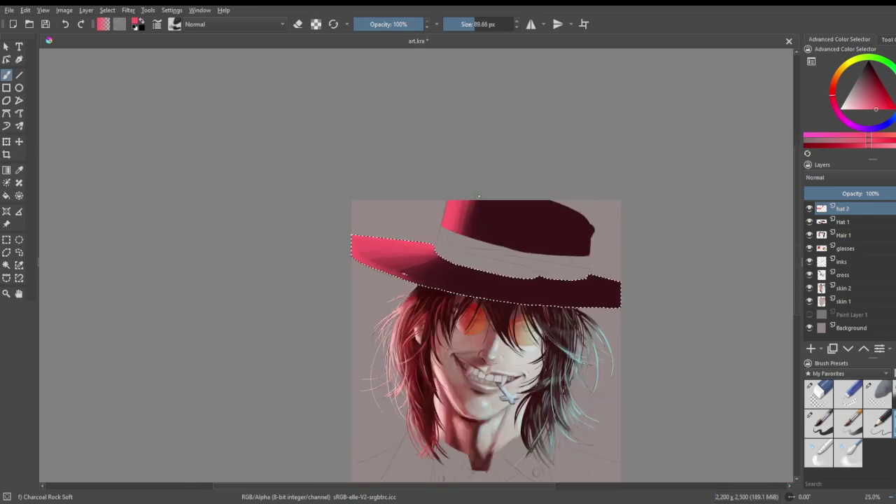
scroll(490, 192, up, 1)
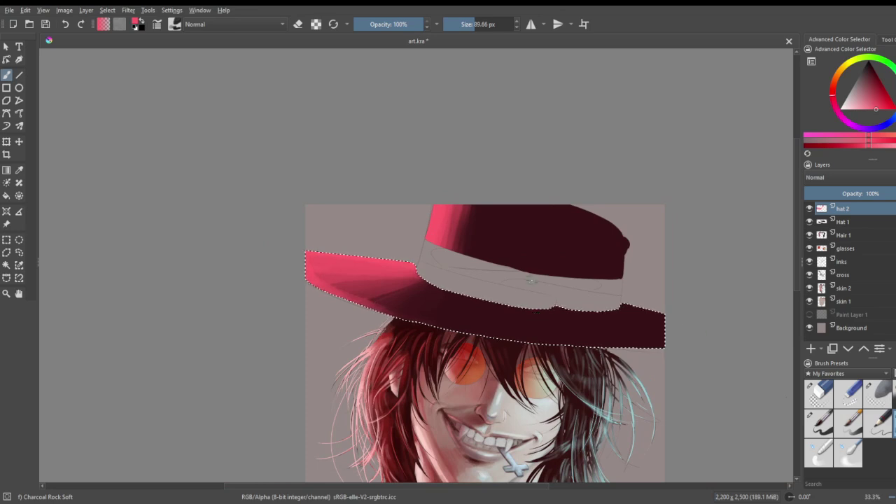
key(minus)
key(minus)
key(plus)
key(plus)
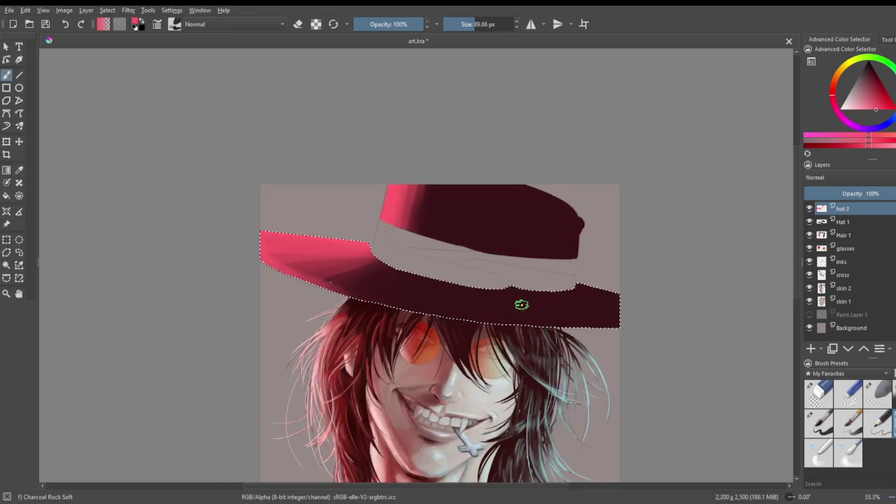
- Add a new paint layer directly above Hair 1 and name it hatbrim
click(833, 247)
click(833, 235)
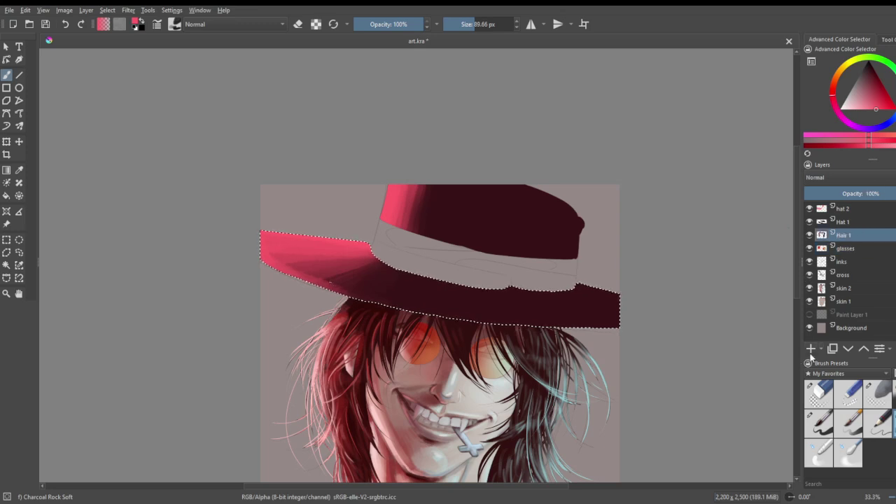
click(811, 349)
double_click(858, 238)
text(hatbrim)
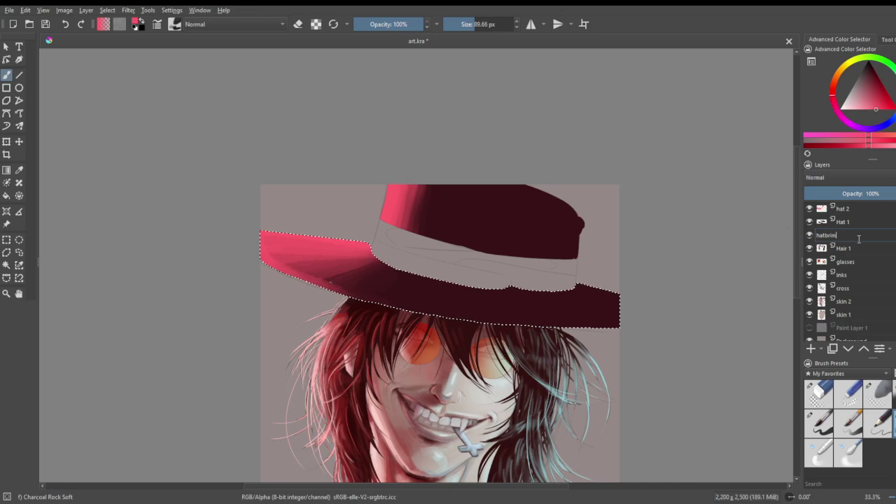
key(Return)
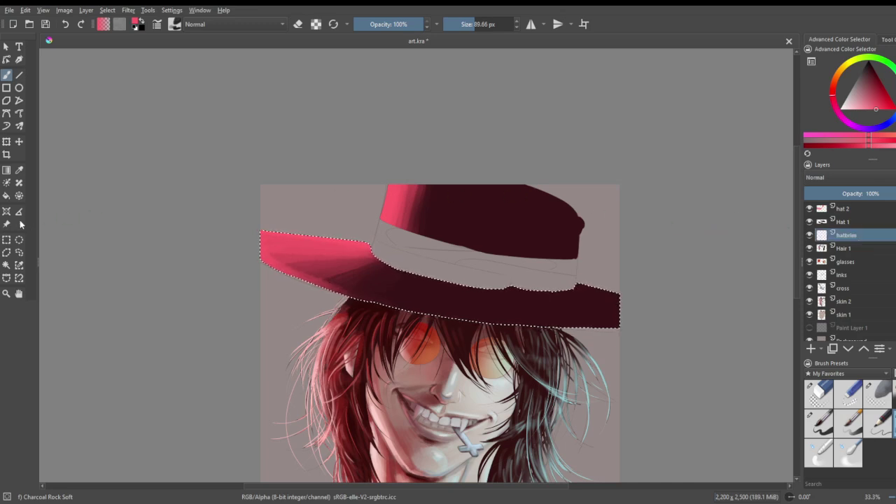
- Clear the selection around the hat brim, keeping the hatbrim layer active
click(6, 141)
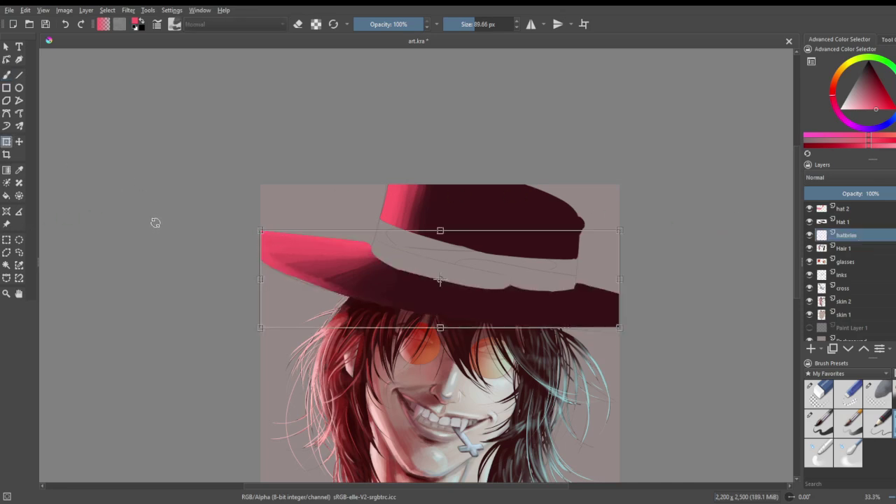
scroll(156, 223, down, 1)
click(9, 75)
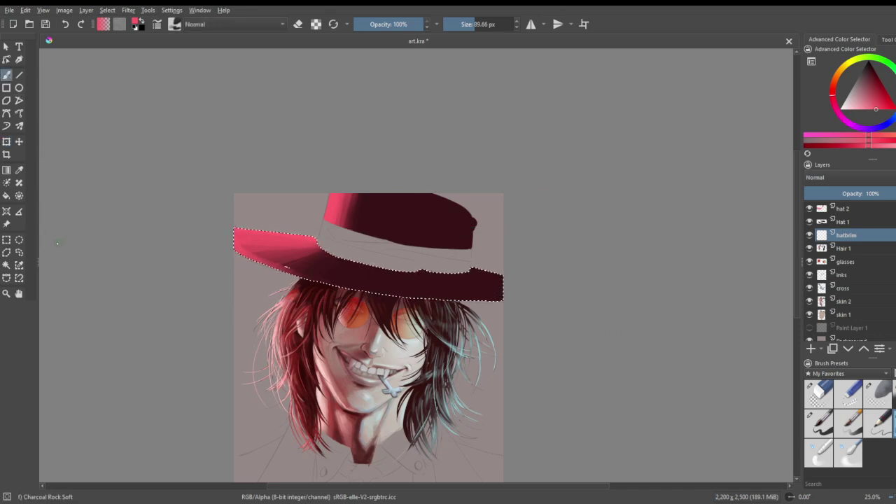
key(ctrl+r)
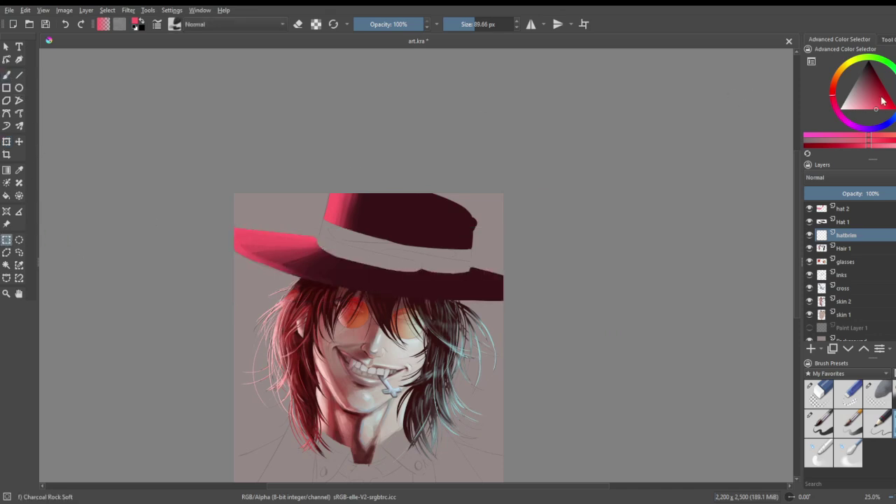
- Fill the hat band with flat dark brown on the hatbrim layer, using Basic-5 Size enlarged to 188.56 px
click(836, 88)
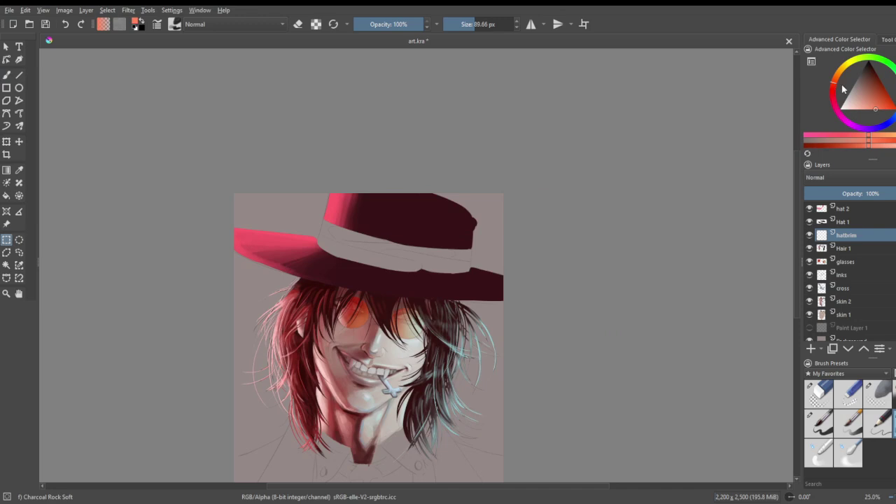
drag(867, 94, 867, 77)
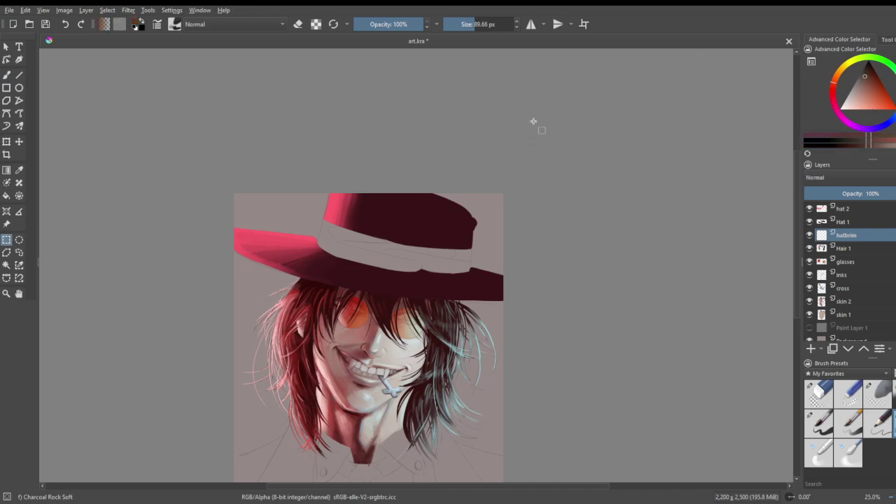
scroll(344, 180, up, 3)
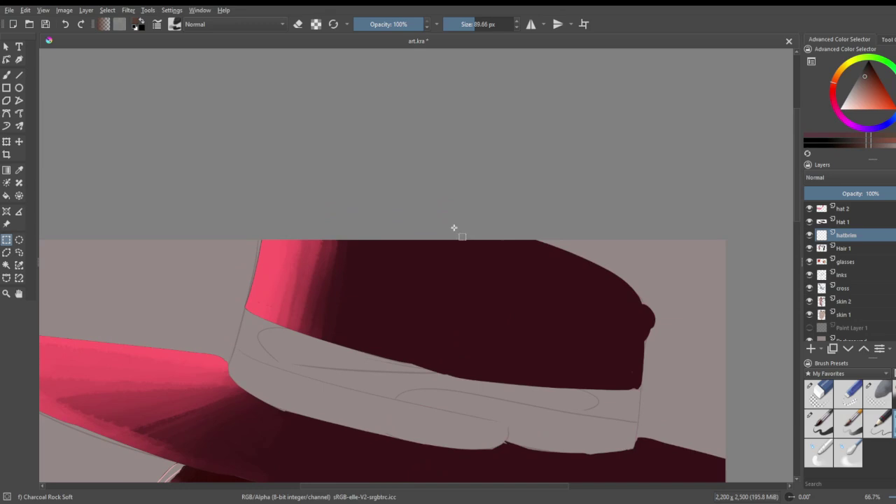
click(820, 424)
key(1)
click(8, 74)
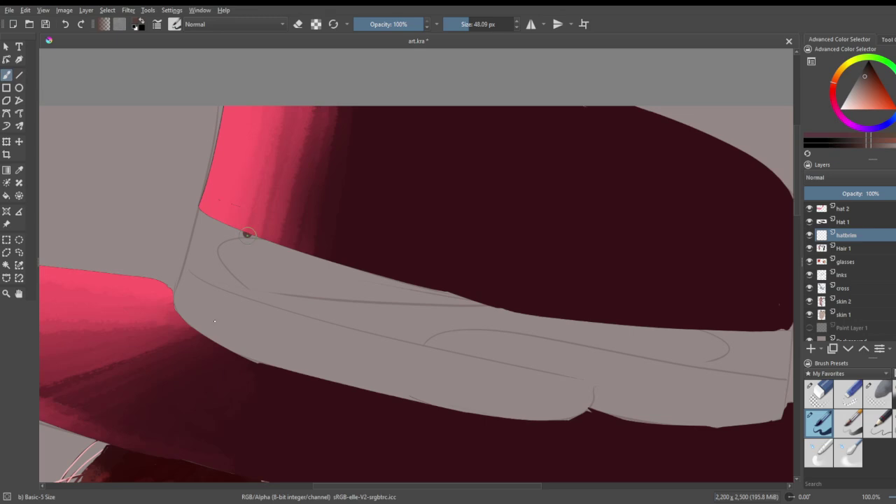
drag(246, 235, 222, 334)
click(481, 24)
mouse_move(237, 280)
mouse_down()
mouse_move(264, 260)
mouse_move(229, 327)
mouse_move(271, 235)
mouse_move(210, 313)
mouse_move(240, 250)
mouse_move(237, 236)
mouse_move(210, 284)
mouse_move(238, 203)
mouse_move(217, 248)
mouse_move(220, 205)
mouse_move(190, 331)
mouse_move(288, 255)
mouse_move(247, 374)
mouse_move(359, 256)
mouse_move(332, 376)
mouse_move(437, 278)
mouse_move(424, 399)
mouse_move(533, 318)
mouse_move(573, 403)
mouse_move(645, 358)
mouse_move(669, 382)
mouse_move(728, 385)
mouse_up()
drag(452, 294, 537, 344)
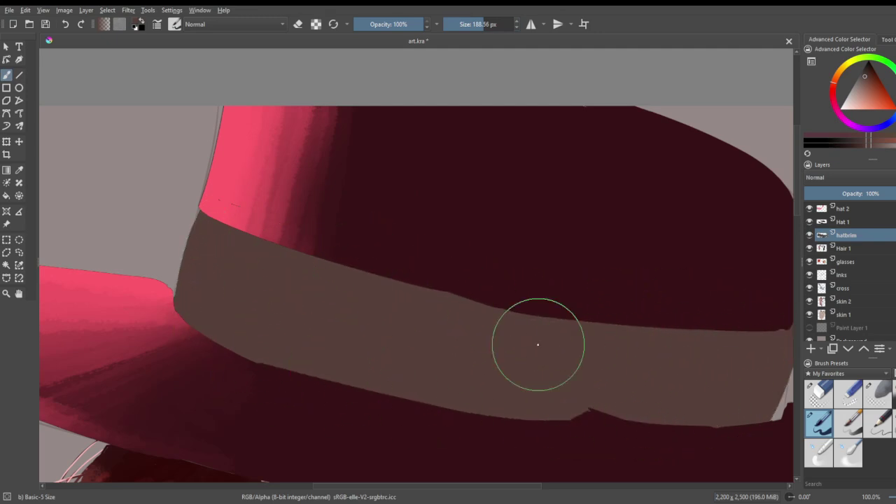
- Move the hatbrim layer below inks and directly above cross in the layer stack
scroll(497, 222, down, 4)
scroll(600, 242, up, 3)
drag(829, 242, 855, 287)
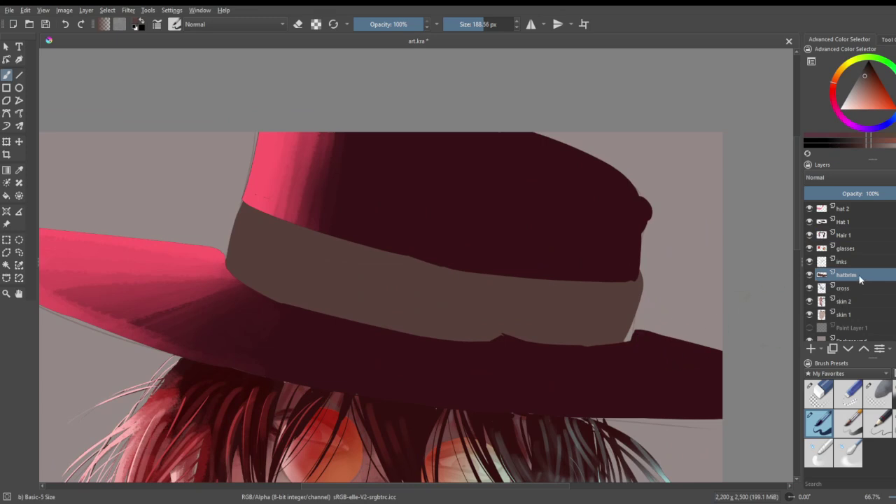
- Fill the gap at the hat band's right end with brown and erase the overhang with Eraser Circle at 50 px
scroll(640, 350, up, 2)
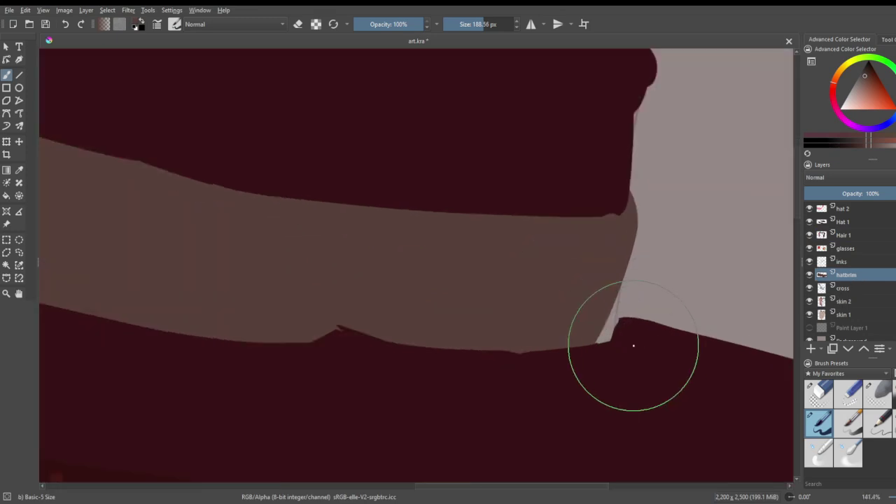
mouse_move(611, 292)
mouse_down()
mouse_move(585, 372)
mouse_move(601, 314)
mouse_move(599, 372)
mouse_move(628, 253)
mouse_up()
click(819, 393)
drag(638, 192, 606, 339)
key(ctrl+z)
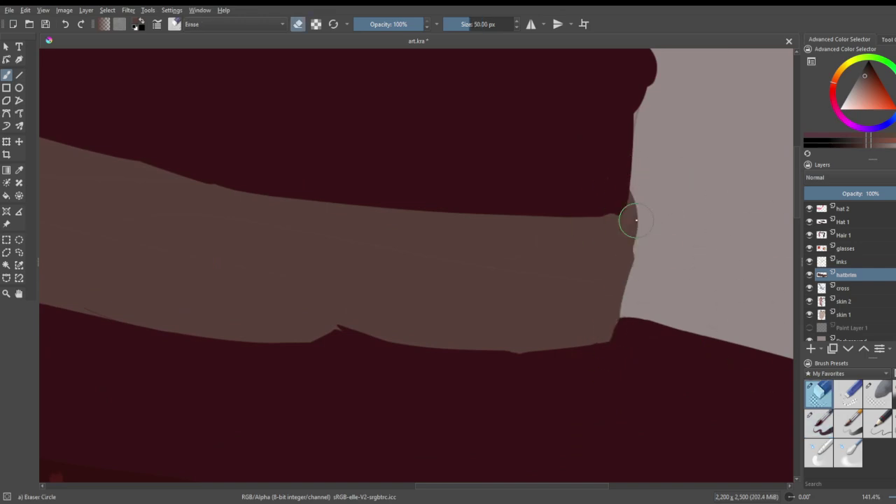
drag(634, 195, 618, 340)
key(ctrl+z)
mouse_move(644, 189)
mouse_down()
mouse_move(628, 356)
mouse_move(641, 223)
mouse_up()
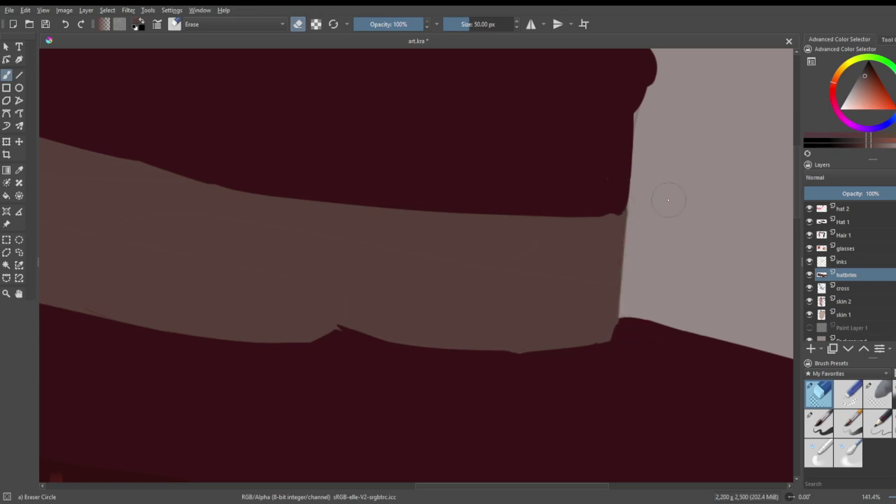
- Choose a darker brown with Charcoal Rock Soft at 14.67 px, and raise the inks layer's opacity
scroll(537, 218, down, 3)
scroll(294, 141, up, 2)
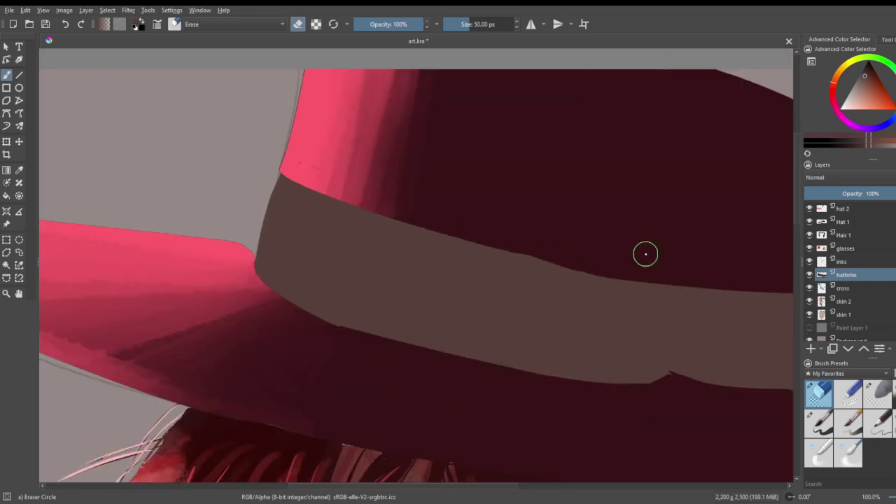
click(868, 71)
key(/)
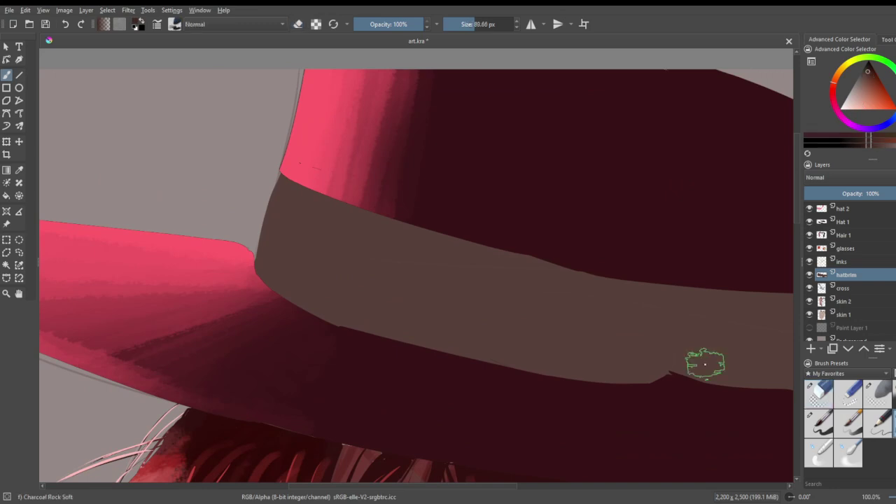
scroll(623, 349, up, 1)
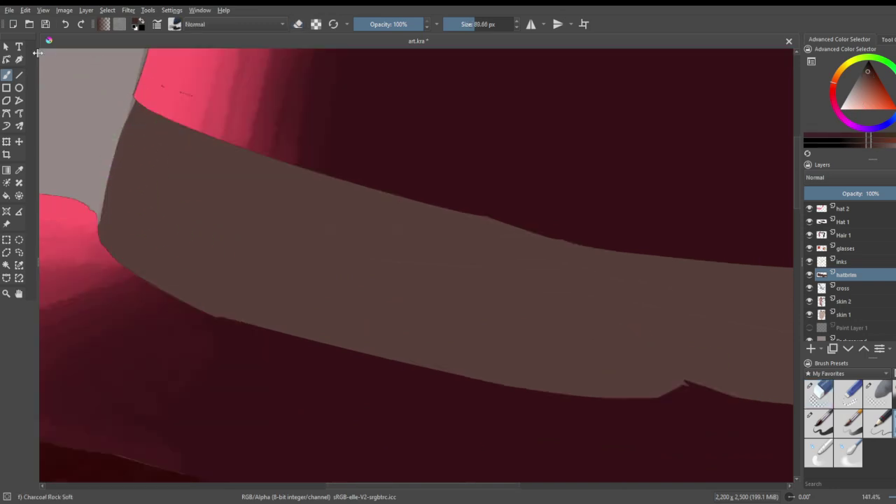
drag(452, 24, 460, 24)
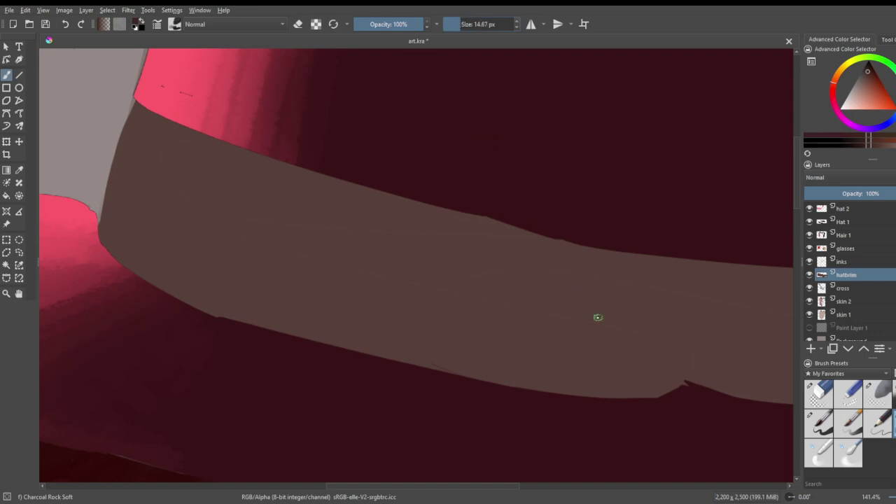
click(858, 260)
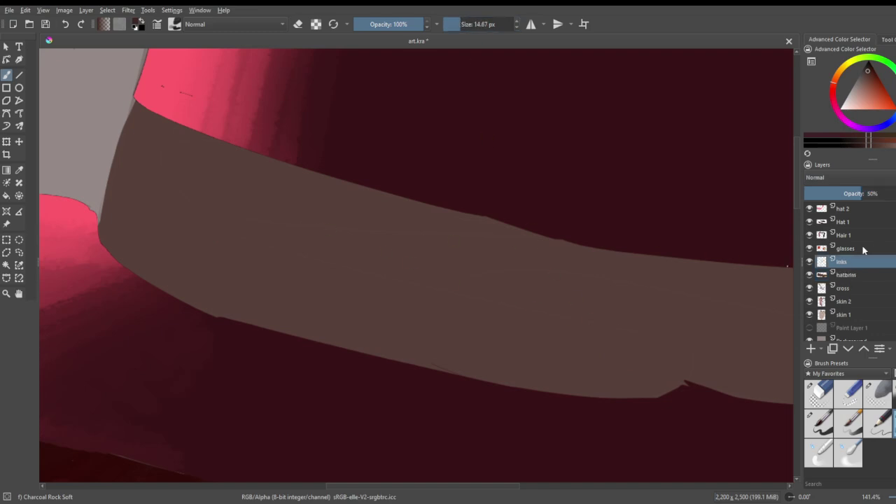
click(893, 193)
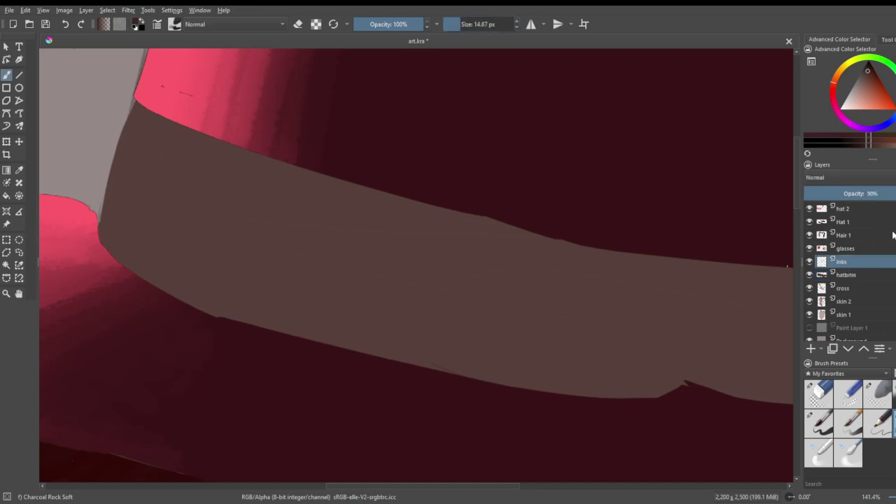
click(895, 193)
- Trace the sketched fold lines across the hat band in darker brown on the hatbrim layer
click(862, 275)
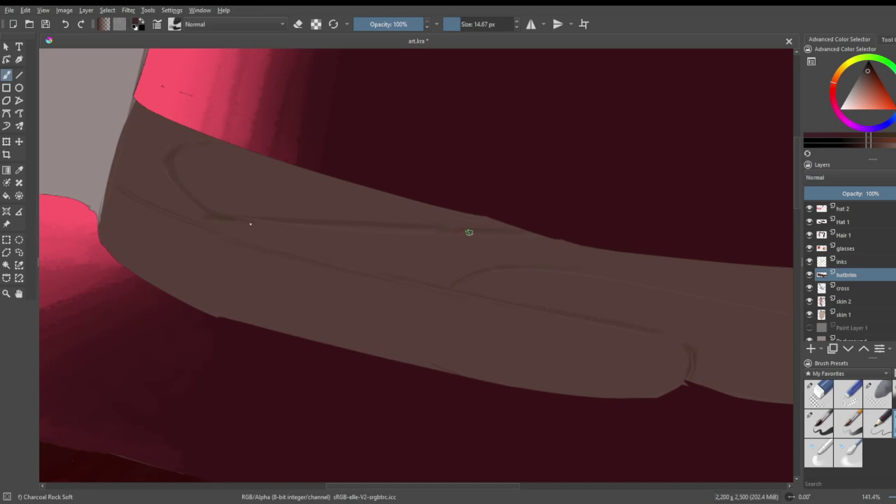
scroll(371, 202, down, 5)
scroll(586, 285, up, 5)
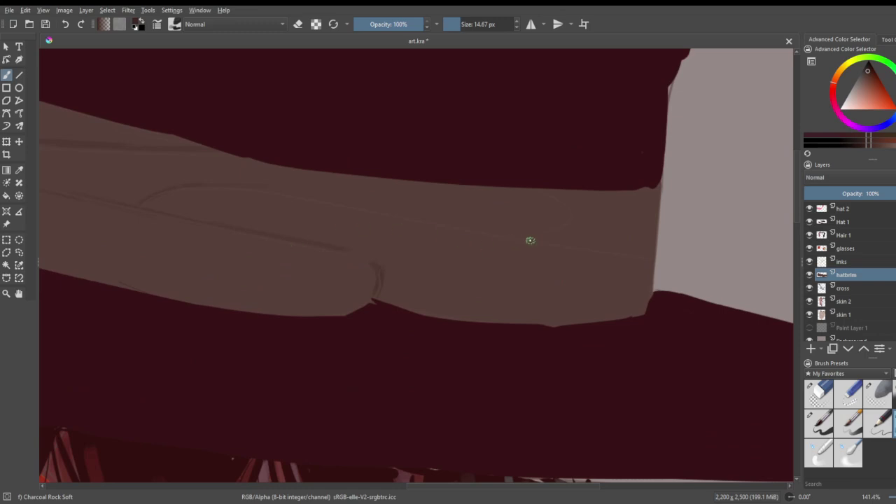
drag(569, 216, 551, 190)
- Paint lighter brown highlights along the folds on the hat band's right half and its right end
click(858, 92)
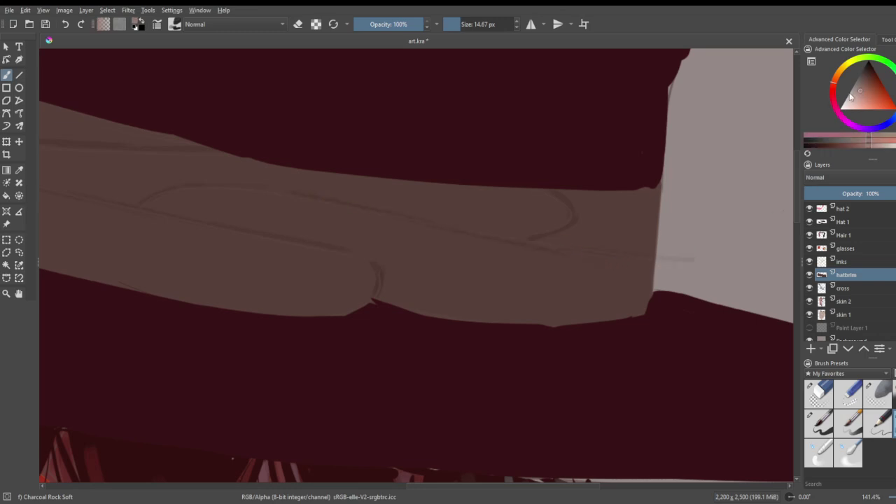
drag(152, 202, 178, 194)
mouse_move(325, 252)
mouse_down()
mouse_move(349, 260)
mouse_move(376, 283)
mouse_up()
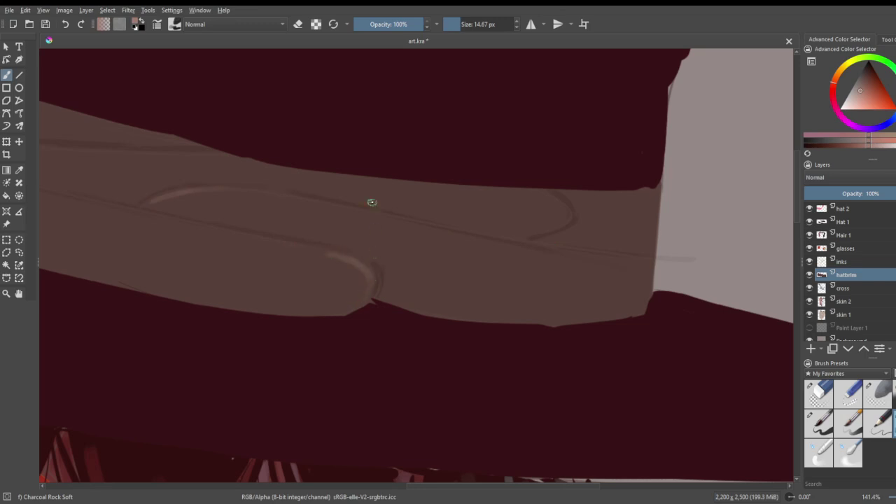
drag(566, 222, 562, 197)
mouse_move(655, 198)
mouse_down()
mouse_move(653, 267)
mouse_move(638, 310)
mouse_up()
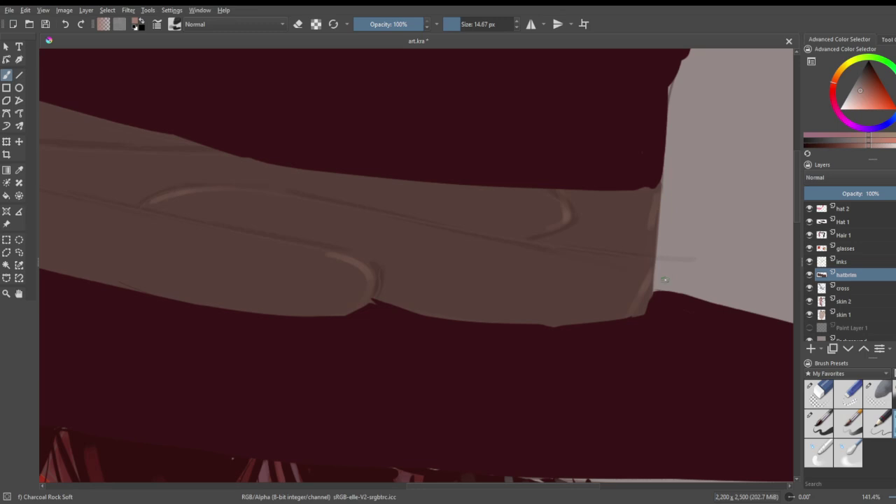
- Paint lighter brown highlights along the folds and upper edge of the hat band's left half
scroll(667, 275, down, 5)
scroll(415, 302, up, 5)
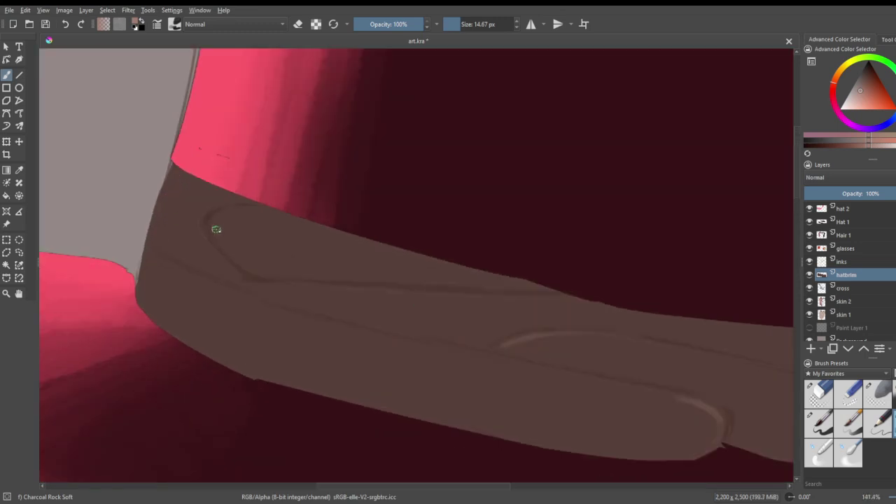
mouse_move(150, 253)
mouse_down()
mouse_move(342, 283)
mouse_move(455, 284)
mouse_up()
key(ctrl+z)
drag(290, 286, 486, 290)
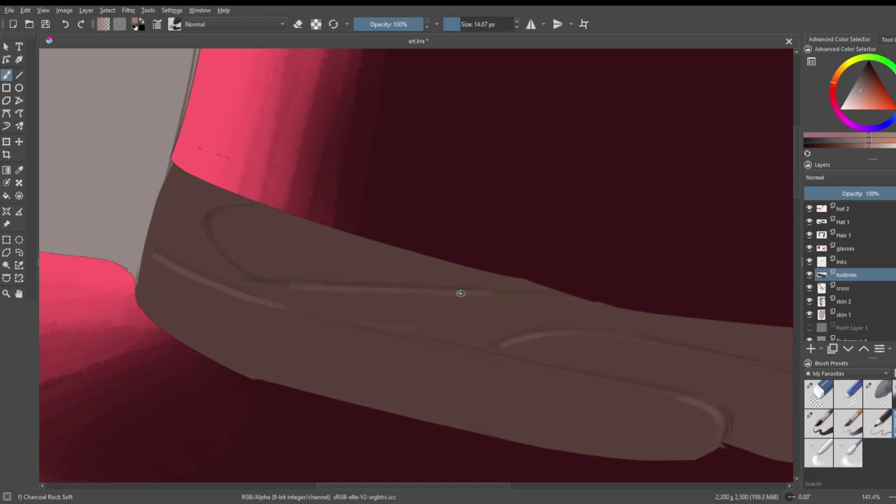
drag(228, 208, 212, 232)
drag(285, 213, 449, 290)
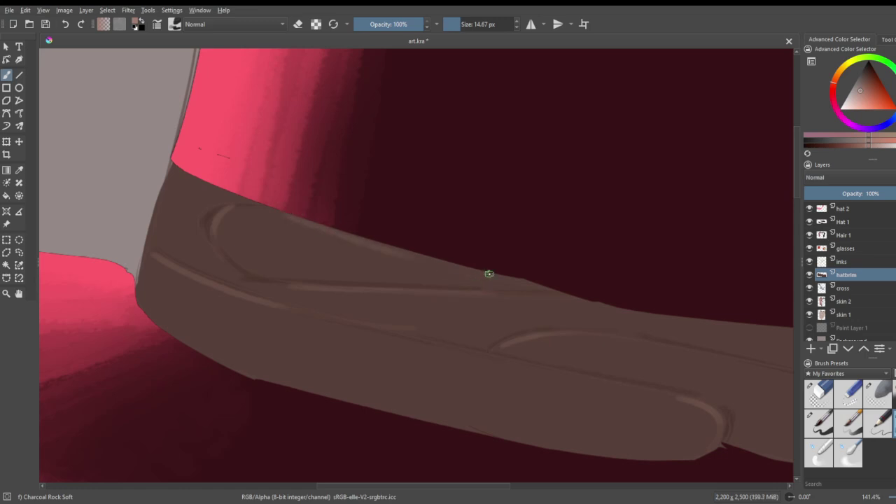
- Set the inks layer's opacity to 63%
scroll(483, 275, down, 6)
scroll(478, 238, up, 2)
scroll(413, 222, up, 1)
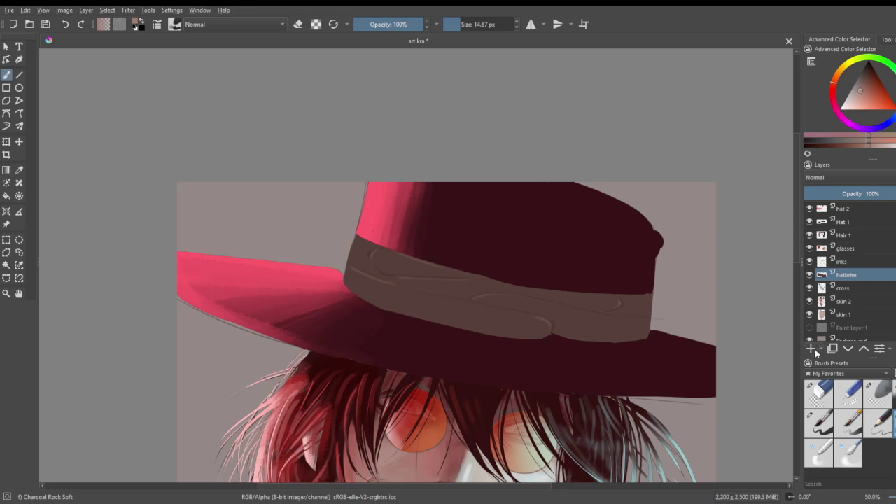
click(855, 263)
drag(851, 195, 874, 195)
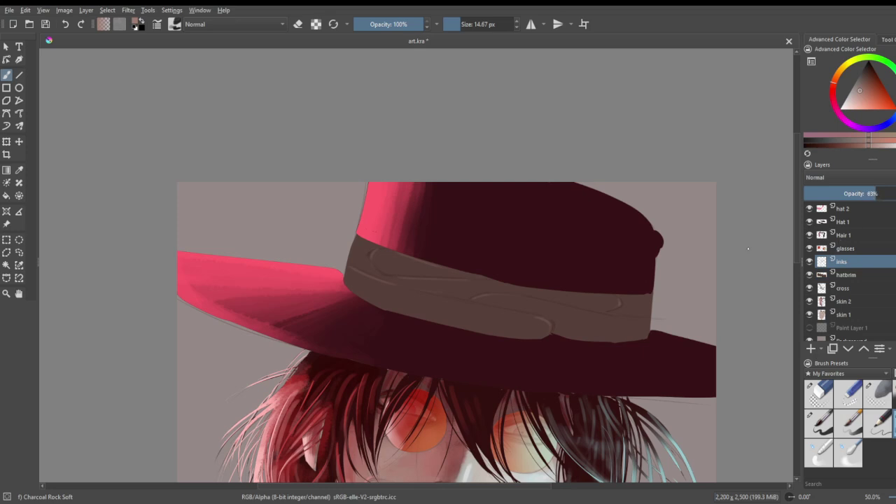
scroll(493, 194, down, 2)
scroll(508, 208, up, 1)
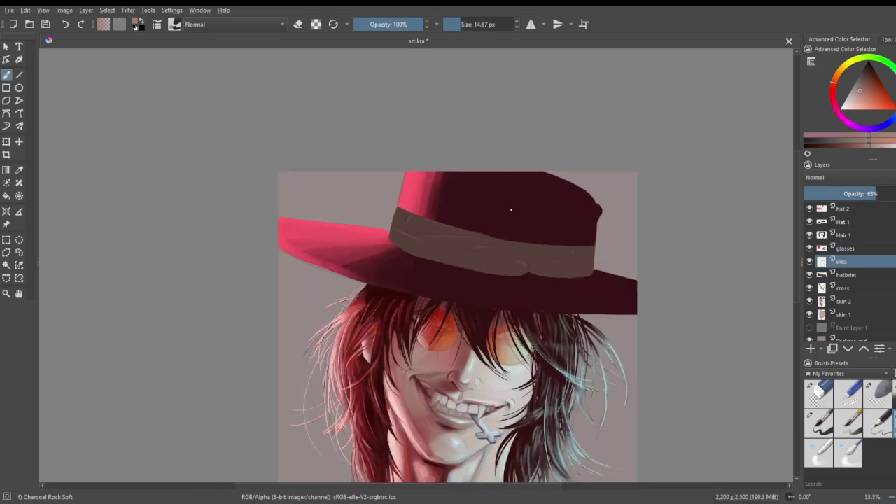
- Select the brown hat band by contiguous colour on the hatbrim layer and add a new paint layer directly above it
click(875, 277)
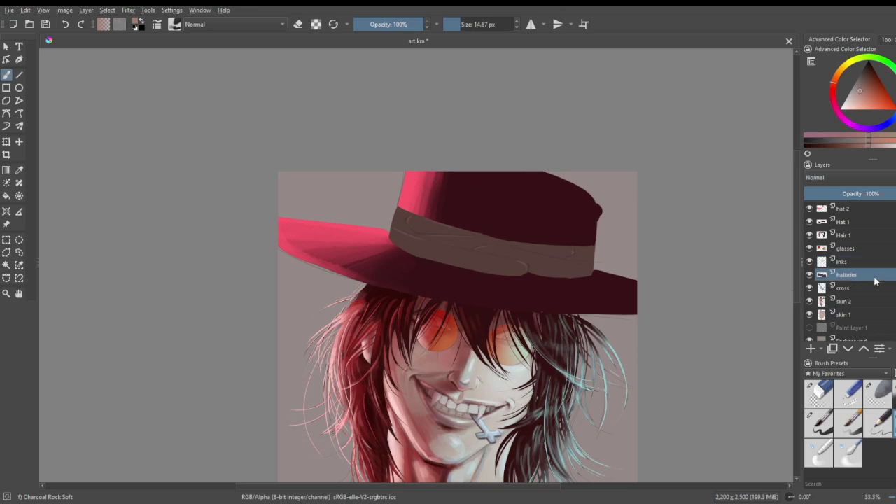
scroll(489, 203, up, 1)
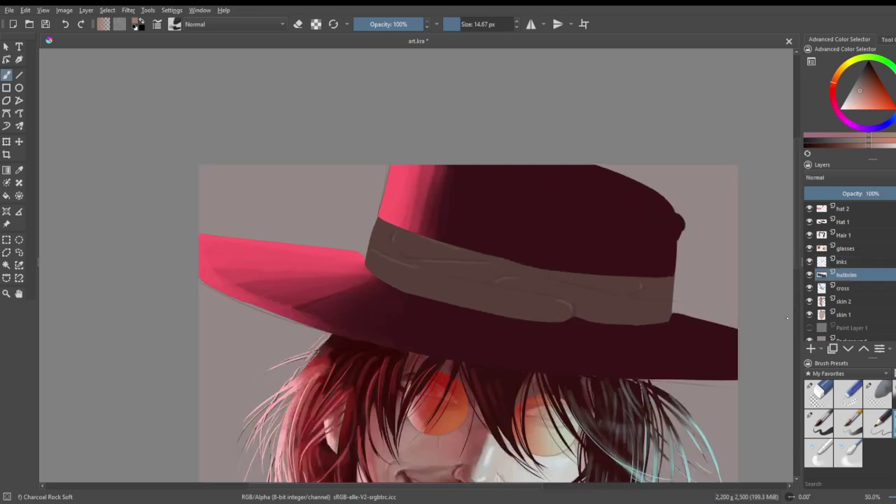
scroll(398, 270, up, 1)
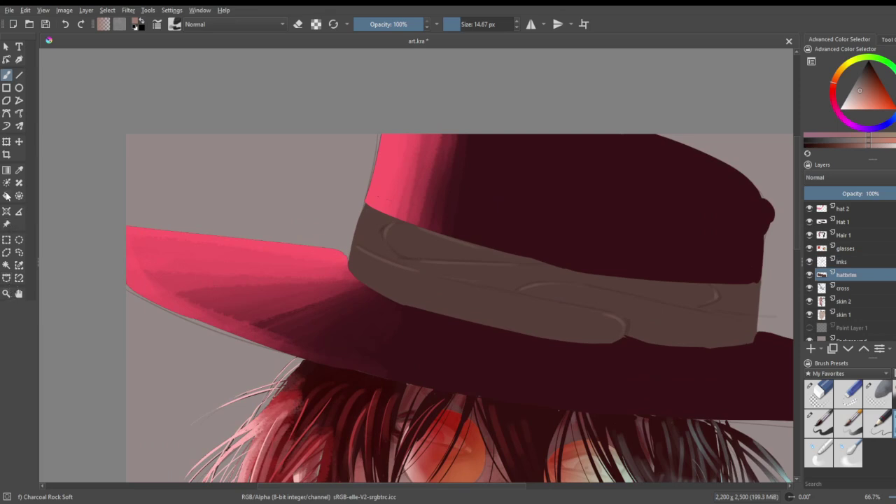
click(6, 265)
click(396, 281)
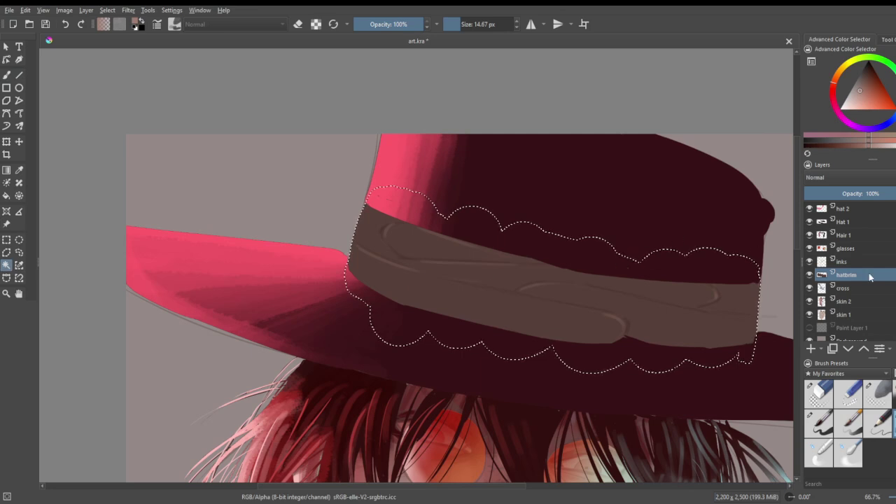
key(Insert)
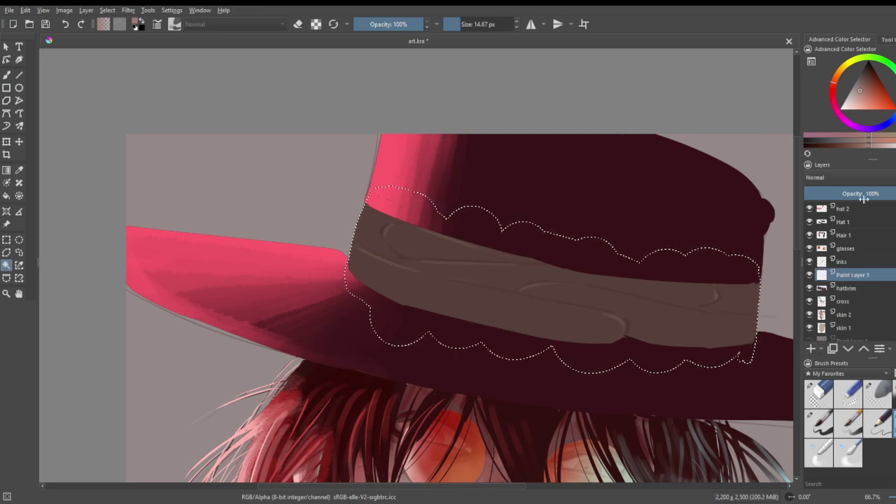
- Paint bright red light over the hat band's left end on Paint Layer 3 with the Charcoal Rock Soft brush at 60.07 px
click(876, 110)
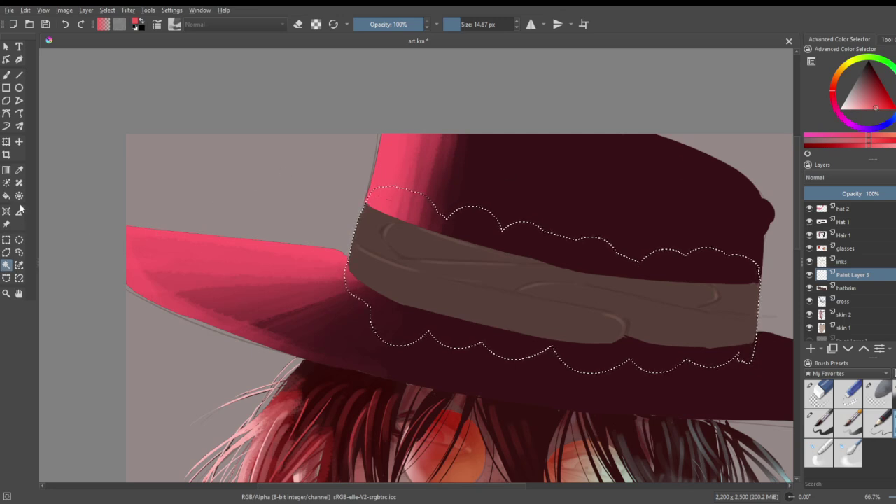
key(p)
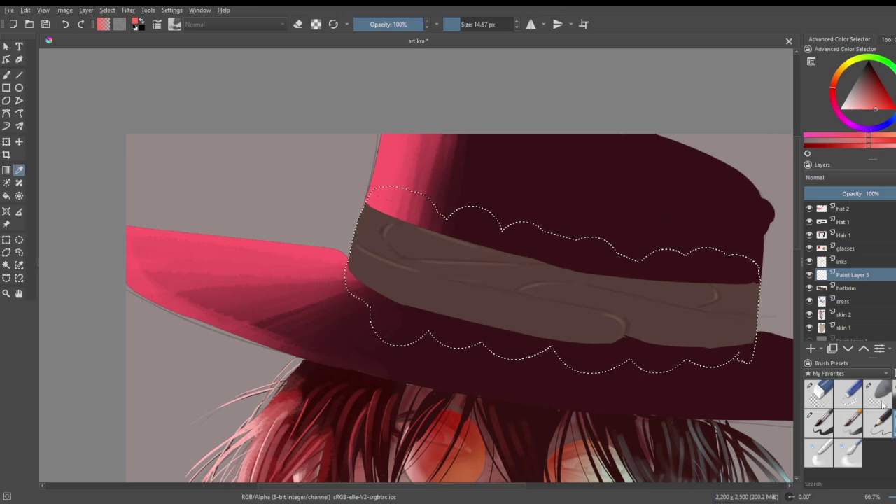
click(7, 75)
key(1)
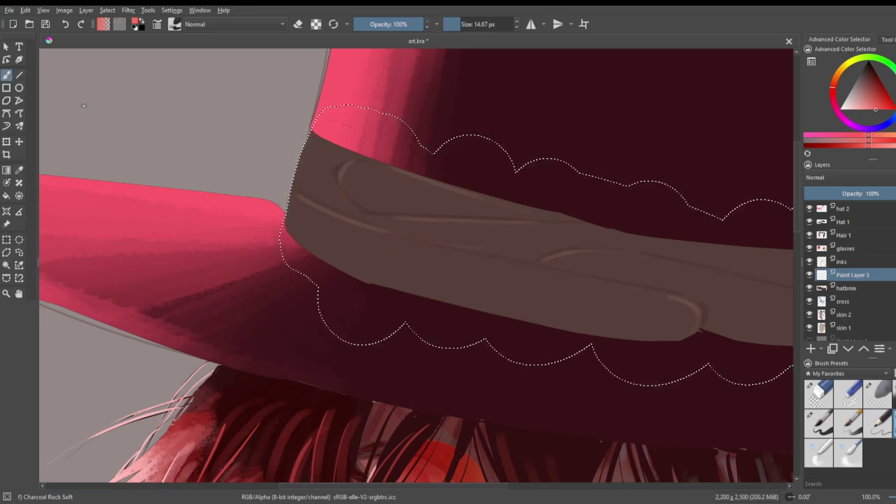
click(472, 24)
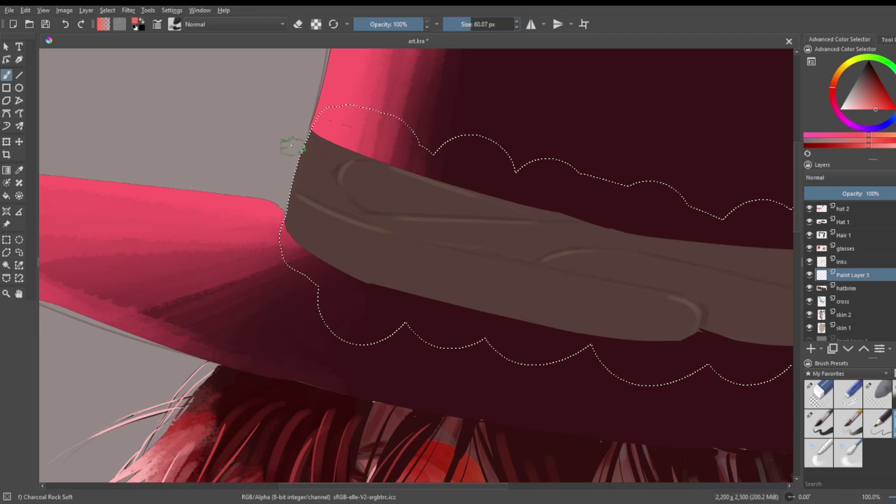
mouse_move(336, 141)
mouse_down()
mouse_move(307, 202)
mouse_move(354, 163)
mouse_move(324, 208)
mouse_move(352, 170)
mouse_move(329, 224)
mouse_move(368, 170)
mouse_move(351, 218)
mouse_move(362, 220)
mouse_move(388, 178)
mouse_move(358, 279)
mouse_move(401, 173)
mouse_move(357, 264)
mouse_up()
drag(301, 198, 378, 226)
drag(306, 218, 450, 253)
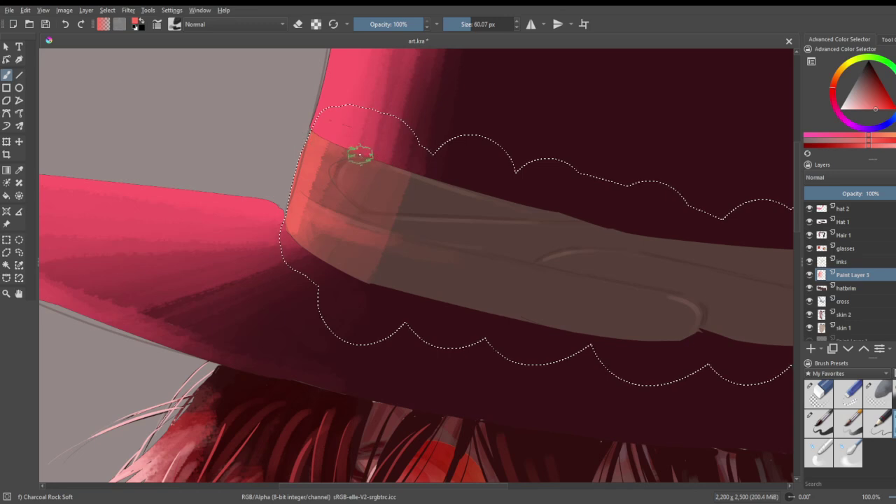
- Extend the red light along the upper and middle folds next to the hat band's left end
drag(349, 171, 434, 184)
drag(371, 219, 521, 226)
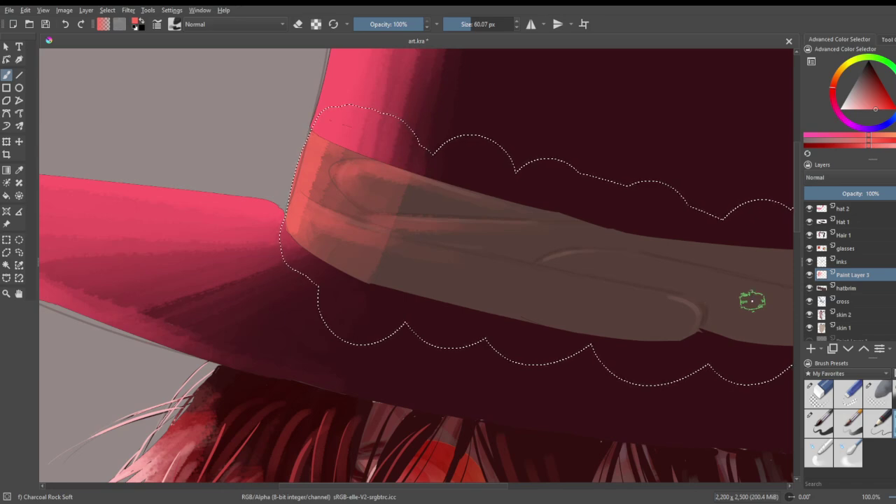
scroll(483, 88, down, 5)
scroll(480, 88, up, 5)
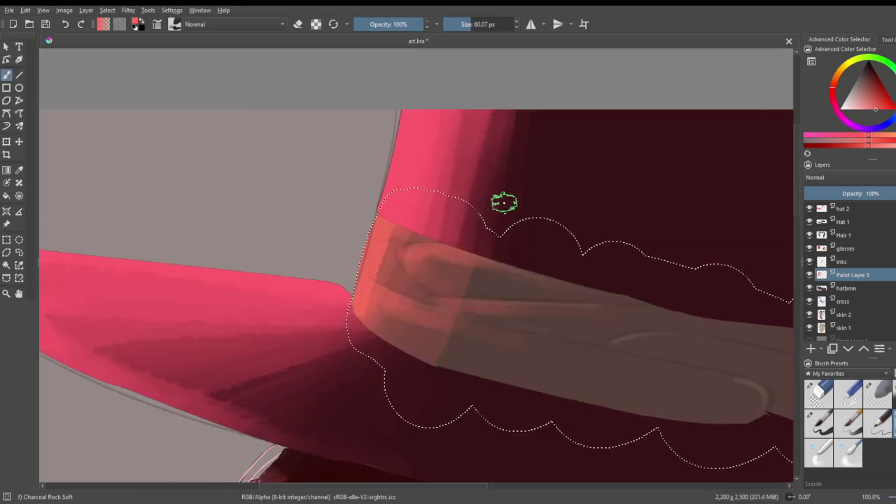
mouse_move(452, 260)
mouse_down()
mouse_move(485, 270)
mouse_move(468, 288)
mouse_move(485, 274)
mouse_move(482, 291)
mouse_move(502, 286)
mouse_move(470, 271)
mouse_move(437, 277)
mouse_move(464, 327)
mouse_move(442, 353)
mouse_move(456, 319)
mouse_move(449, 356)
mouse_up()
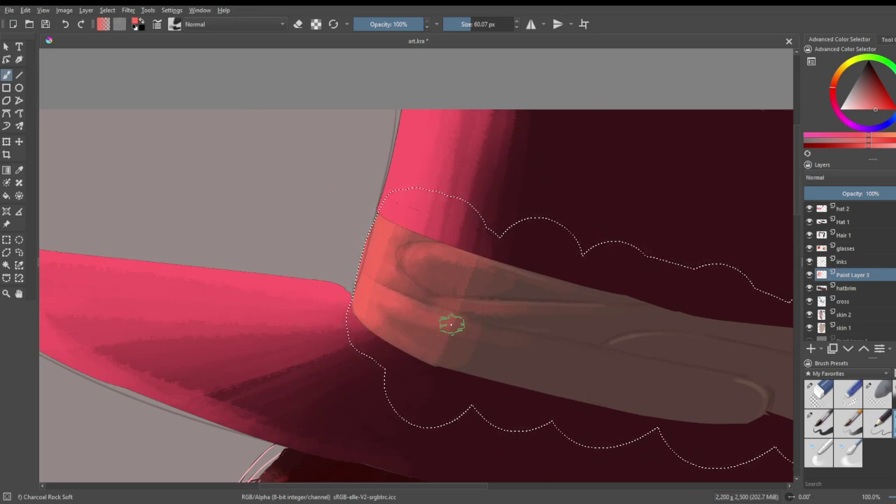
scroll(453, 315, down, 3)
scroll(455, 301, up, 3)
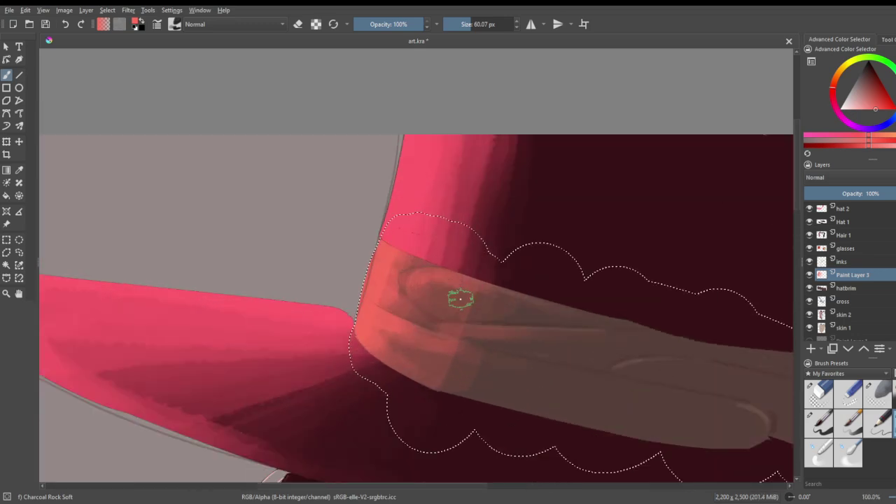
- Broaden the band's red light with a 312.12 px brush and fade its inner edge using Eraser Soft at 202.70 px
click(491, 24)
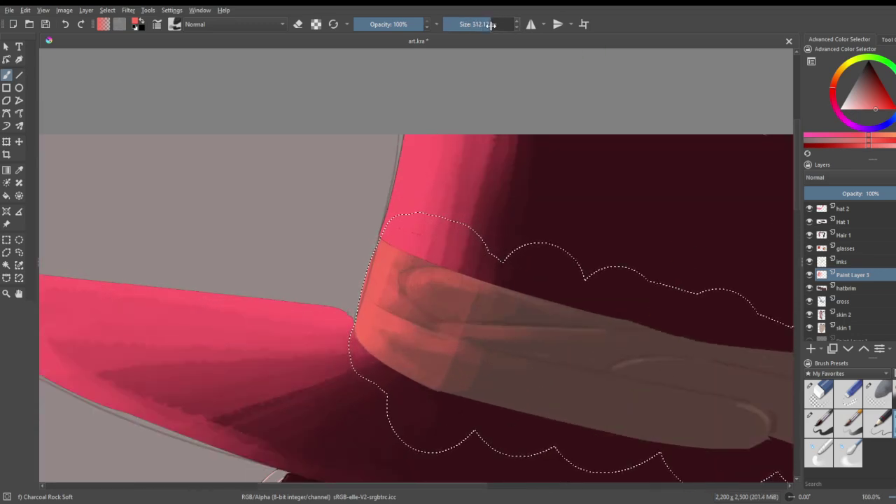
mouse_move(436, 300)
mouse_down()
mouse_move(423, 371)
mouse_move(460, 327)
mouse_up()
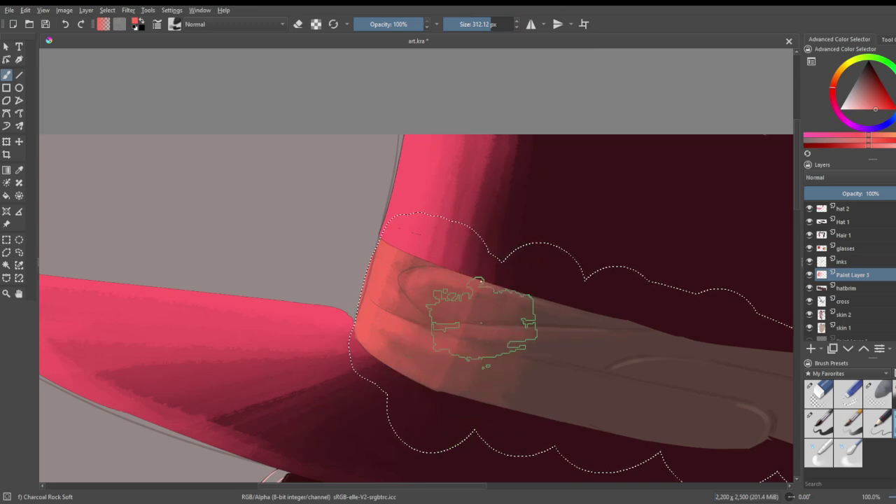
click(887, 394)
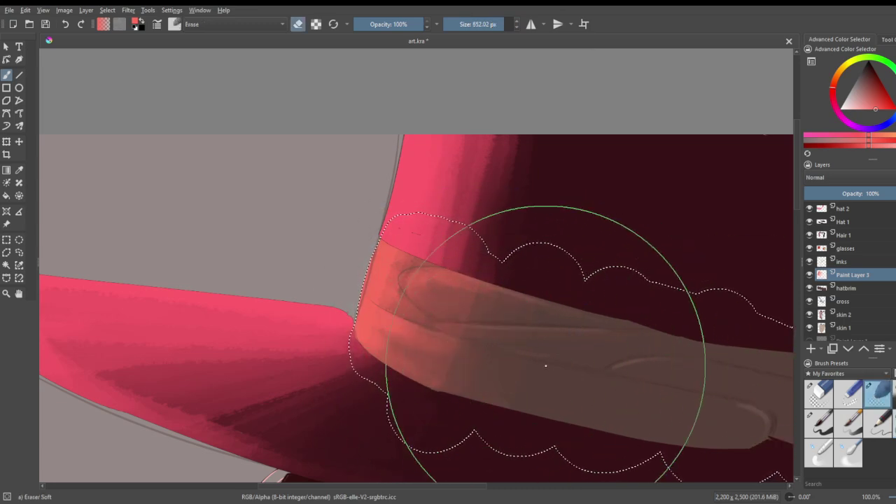
click(499, 25)
mouse_move(484, 21)
mouse_down()
mouse_move(464, 23)
mouse_move(483, 25)
mouse_up()
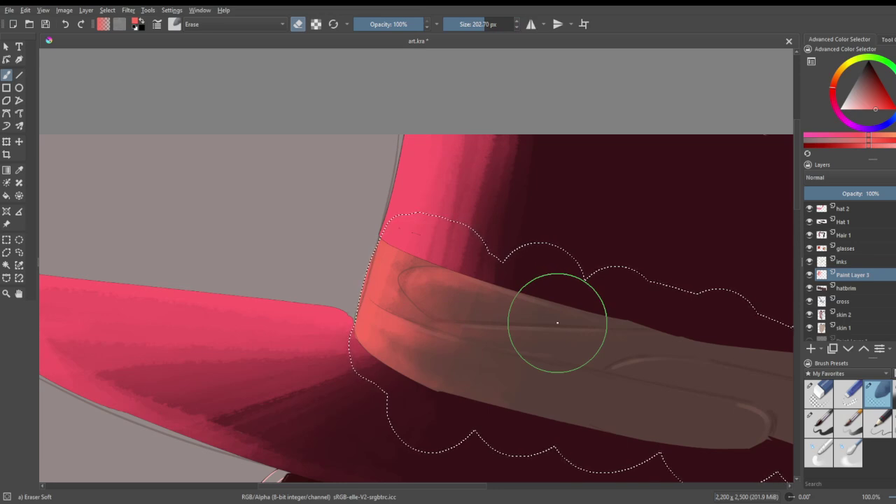
- Shade the hat band's middle with a near-black tone using Airbrush Soft at 430.79 px
scroll(488, 409, down, 4)
scroll(546, 422, up, 4)
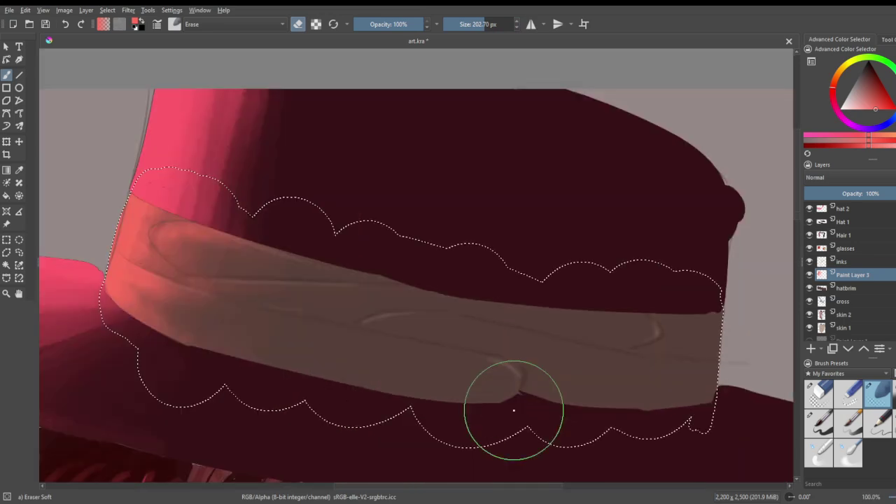
click(868, 69)
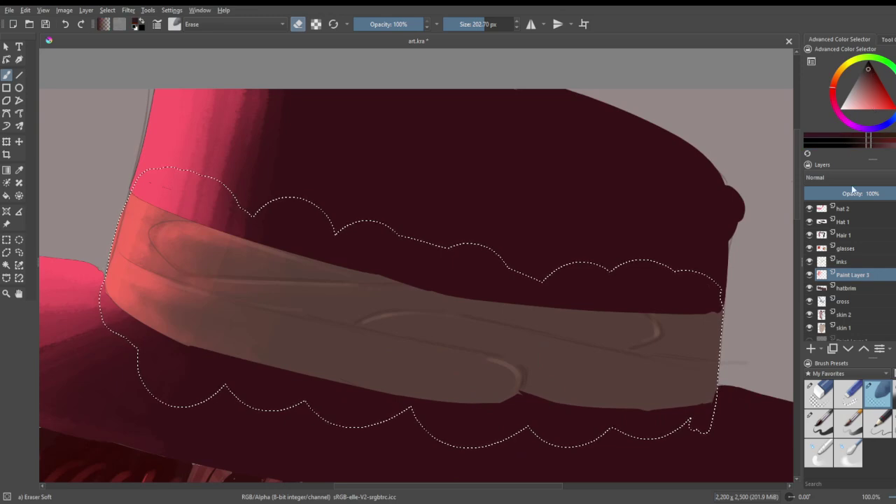
key(slash)
drag(494, 27, 496, 28)
drag(332, 277, 306, 330)
mouse_move(299, 256)
mouse_down()
mouse_move(225, 371)
mouse_move(317, 266)
mouse_move(323, 417)
mouse_move(385, 298)
mouse_move(382, 408)
mouse_move(438, 306)
mouse_move(440, 382)
mouse_move(530, 333)
mouse_move(559, 330)
mouse_up()
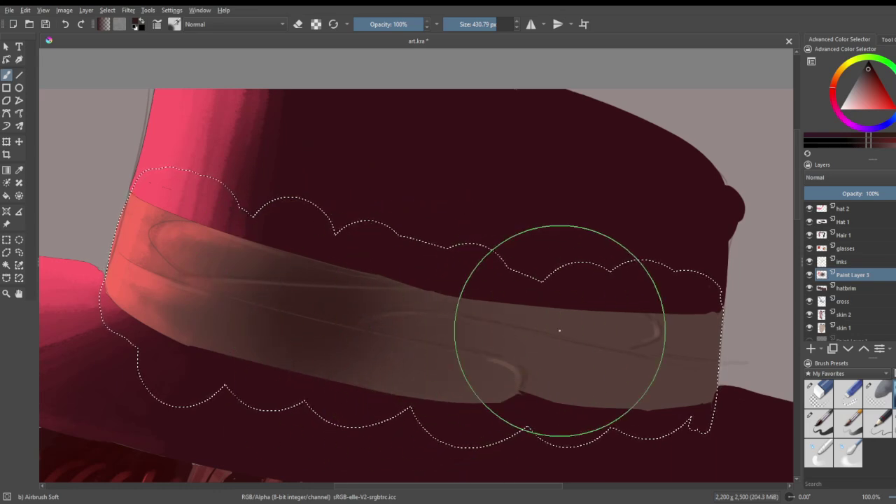
- Texture the near-black shading across the hat band toward its right end with Charcoal Rock Soft at 312.12 px
key(minus)
key(minus)
key(minus)
key(minus)
key(minus)
key(plus)
key(plus)
key(plus)
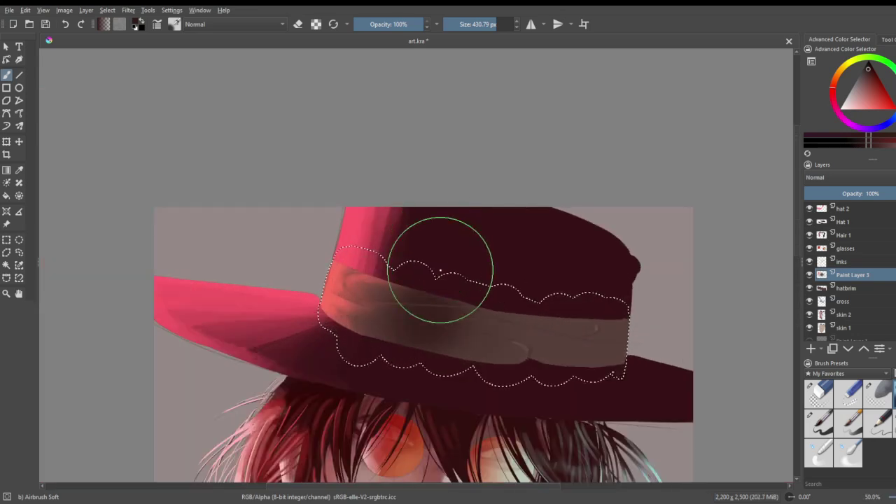
click(894, 424)
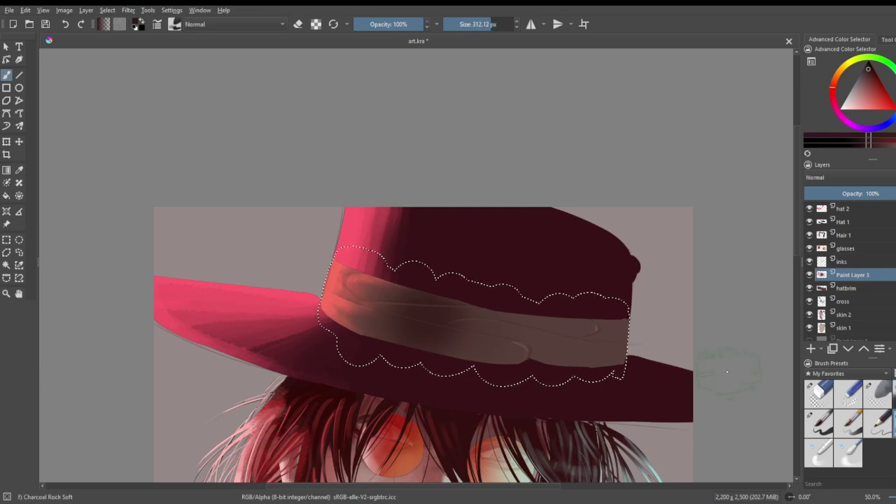
mouse_move(372, 300)
mouse_down()
mouse_move(390, 329)
mouse_move(429, 328)
mouse_move(374, 326)
mouse_move(522, 356)
mouse_move(412, 315)
mouse_move(424, 321)
mouse_move(470, 304)
mouse_move(420, 298)
mouse_move(536, 326)
mouse_move(445, 350)
mouse_move(558, 352)
mouse_move(447, 355)
mouse_move(571, 360)
mouse_move(524, 361)
mouse_move(628, 378)
mouse_up()
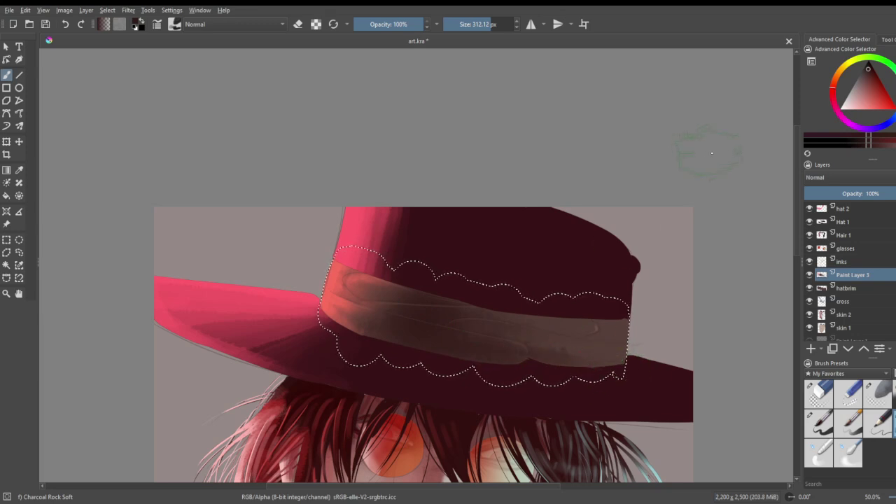
- Paint cyan light over the hat band's right end at 233.05 px, with a paler cyan toward the outer edge
click(895, 96)
click(871, 101)
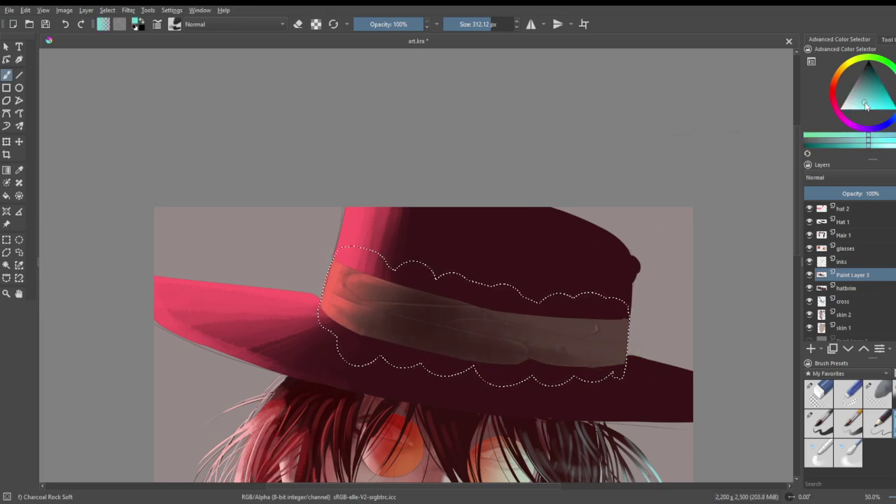
scroll(619, 329, up, 2)
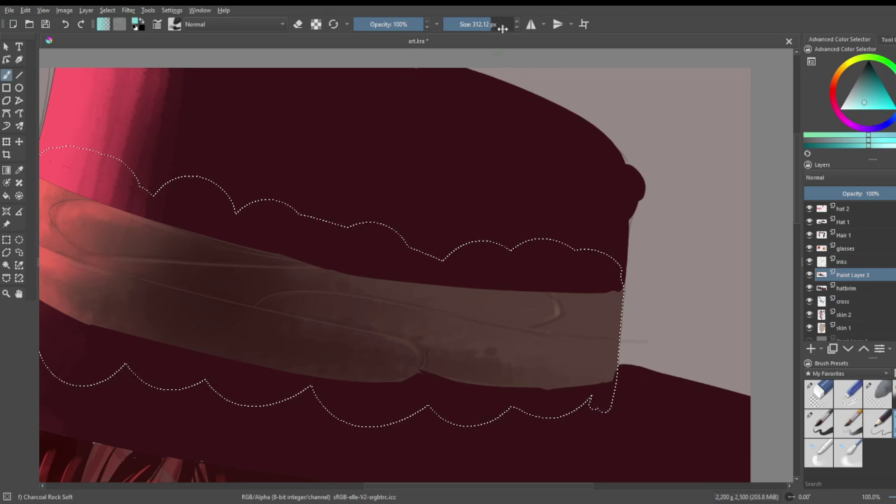
mouse_move(570, 408)
mouse_down()
mouse_move(573, 279)
mouse_move(527, 389)
mouse_move(522, 319)
mouse_move(510, 298)
mouse_move(473, 370)
mouse_move(464, 310)
mouse_up()
mouse_move(628, 290)
mouse_down()
mouse_move(616, 380)
mouse_move(572, 272)
mouse_move(520, 282)
mouse_move(529, 350)
mouse_up()
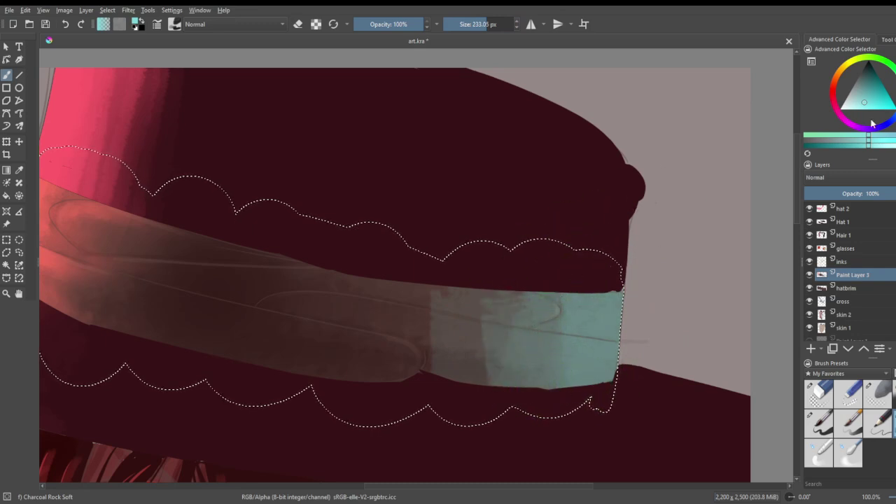
click(854, 141)
mouse_move(617, 289)
mouse_down()
mouse_move(602, 404)
mouse_move(572, 410)
mouse_move(567, 376)
mouse_move(530, 352)
mouse_move(528, 325)
mouse_up()
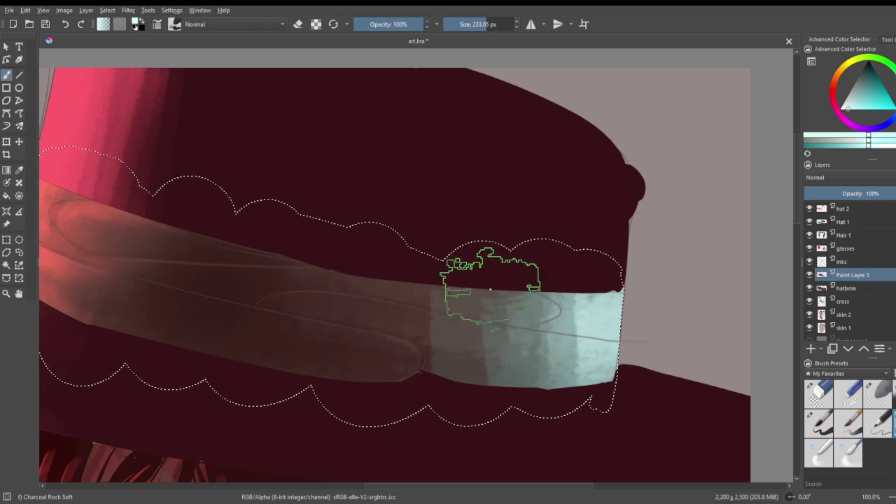
- Brush pale cyan highlights along the folds of the band's right half at 53.86 px, and choose a more saturated cyan
click(470, 25)
drag(370, 300, 473, 319)
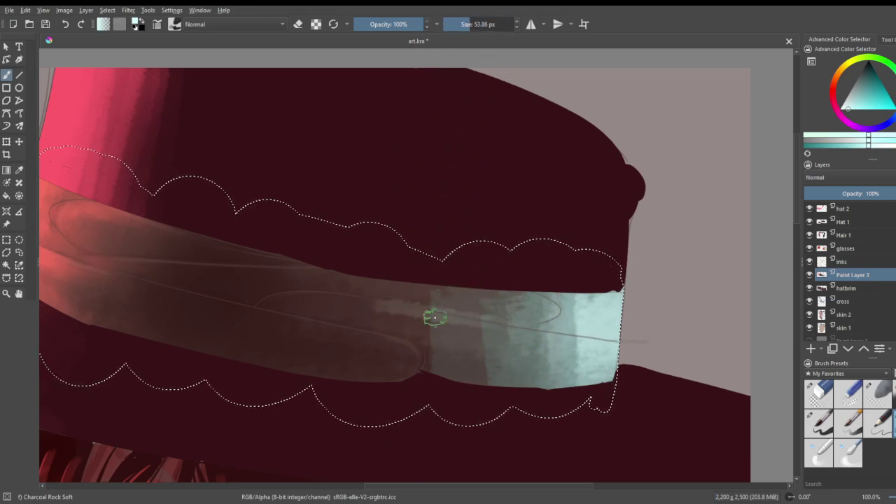
drag(360, 304, 565, 341)
drag(384, 296, 532, 295)
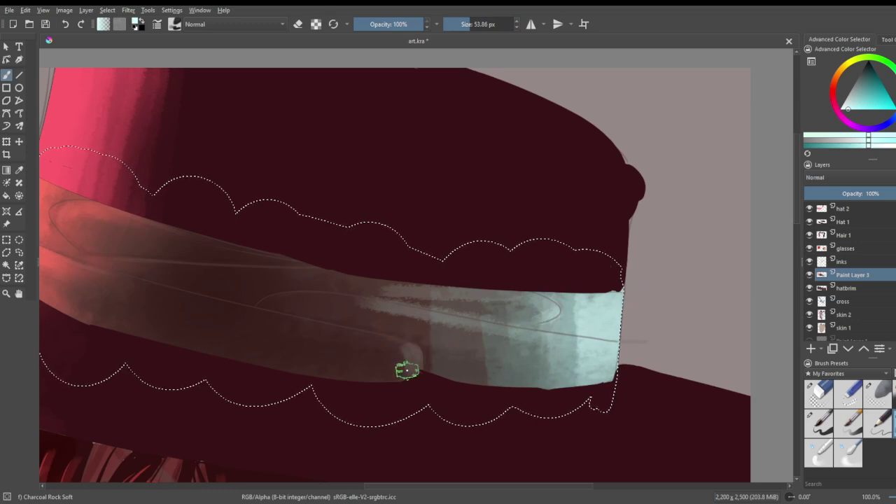
drag(407, 366, 343, 321)
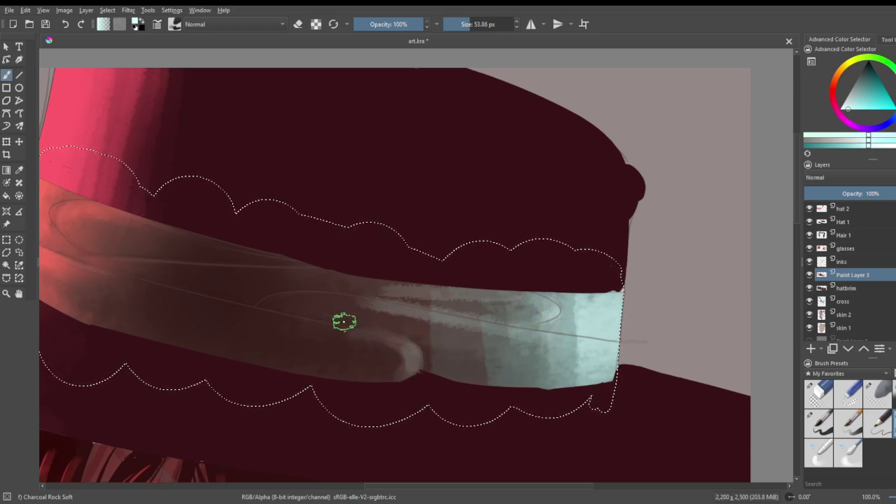
scroll(342, 313, down, 2)
scroll(352, 313, up, 2)
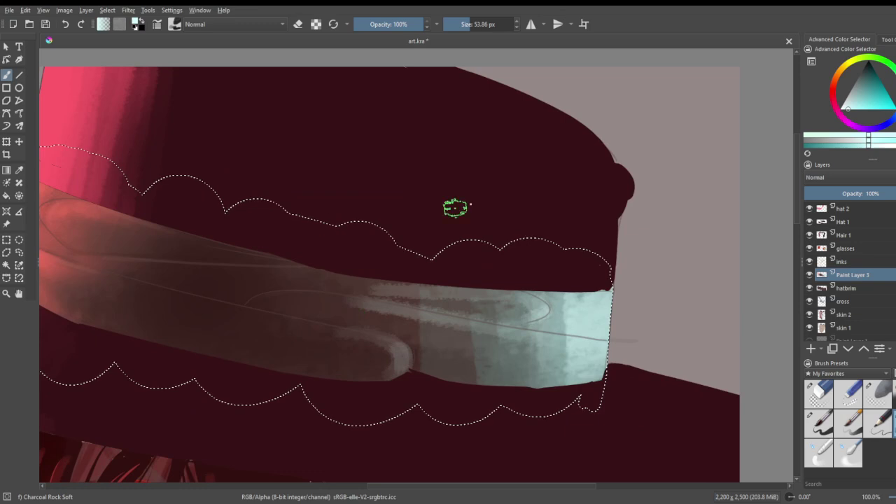
click(868, 105)
click(879, 386)
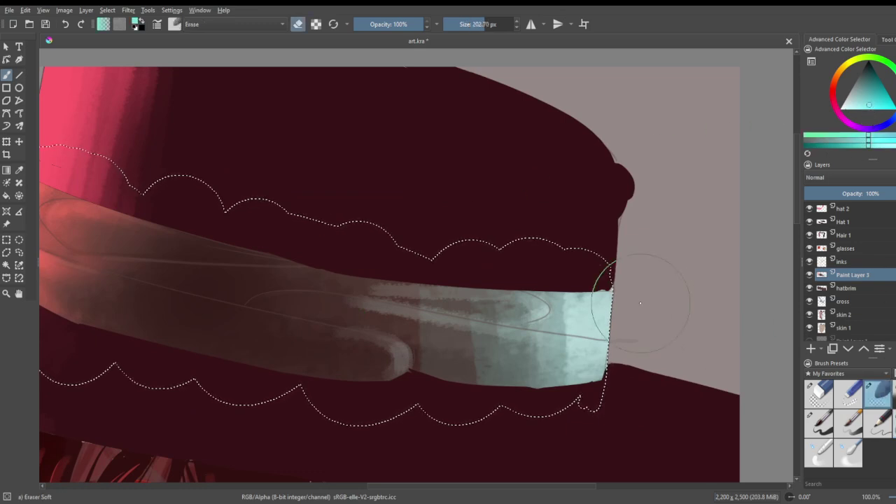
drag(422, 336, 544, 374)
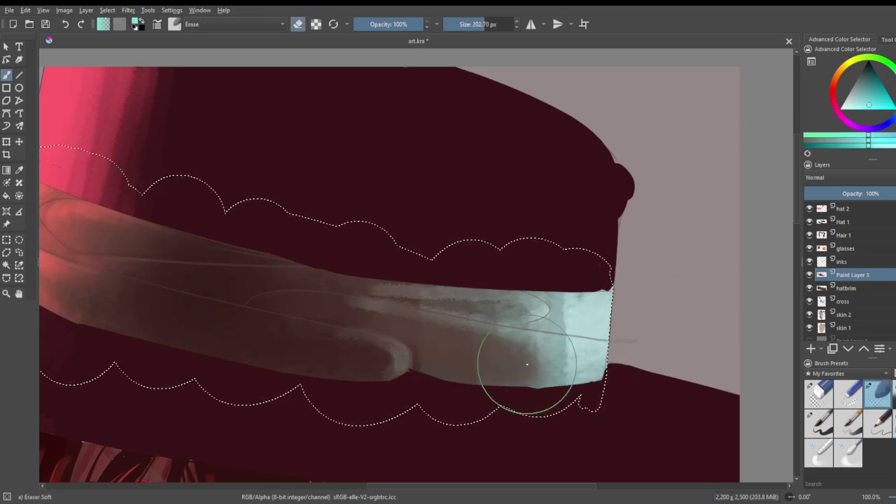
key(ctrl+z)
- Glaze cyan over the hat band's right half using Airbrush Soft at 430.79 px
click(894, 394)
drag(378, 344, 572, 351)
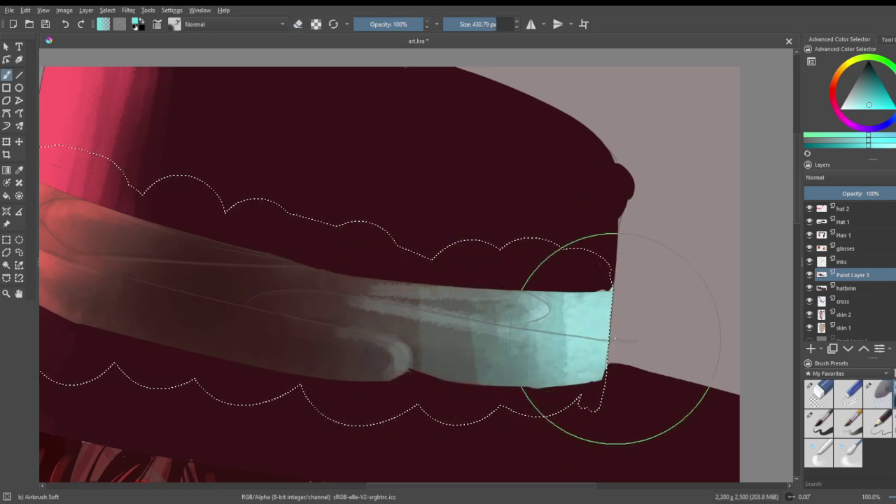
key(minus)
key(minus)
key(minus)
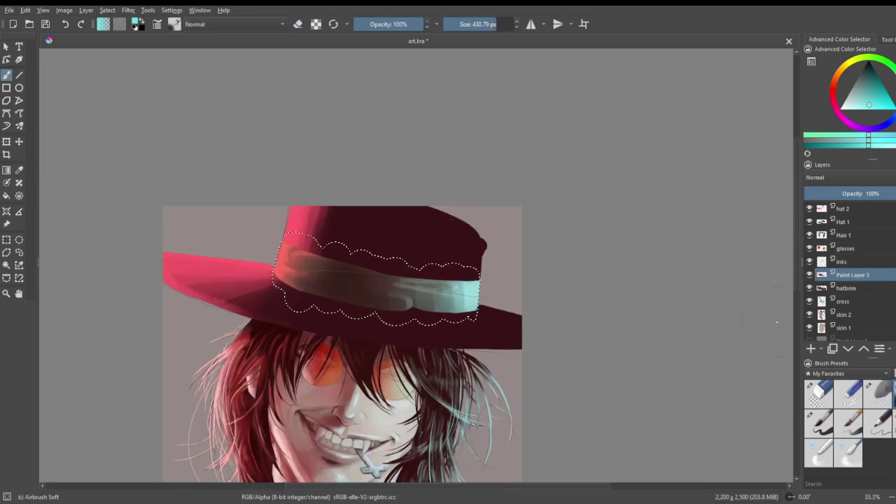
- Select the dark hat brim by contiguous colour on the Hat 1 layer and make hat 2 the active layer
click(851, 288)
key(plus)
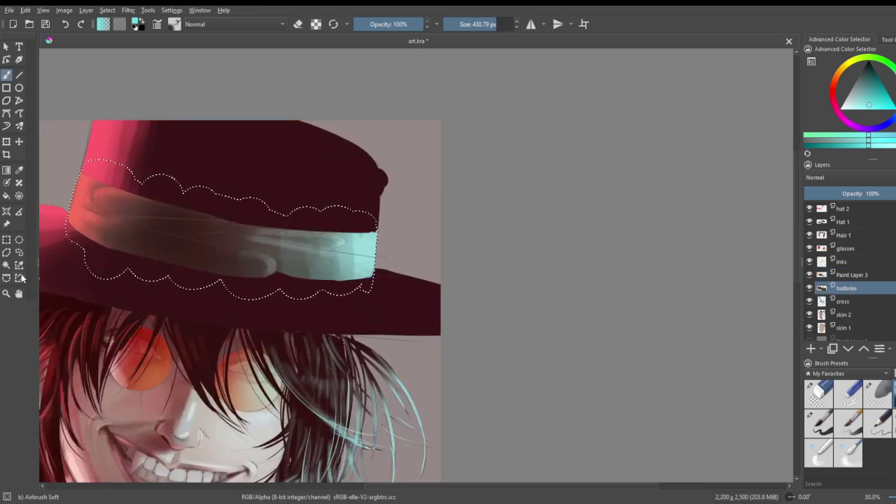
click(12, 266)
click(386, 308)
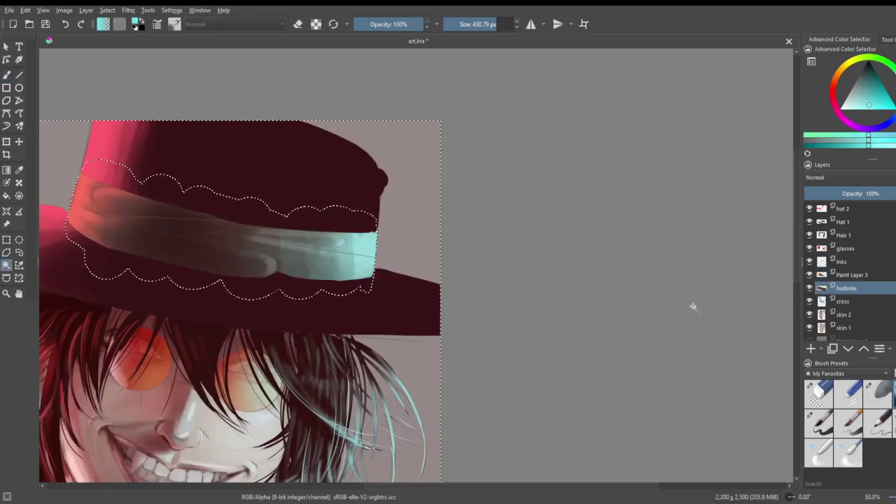
click(848, 222)
scroll(360, 299, up, 1)
click(345, 297)
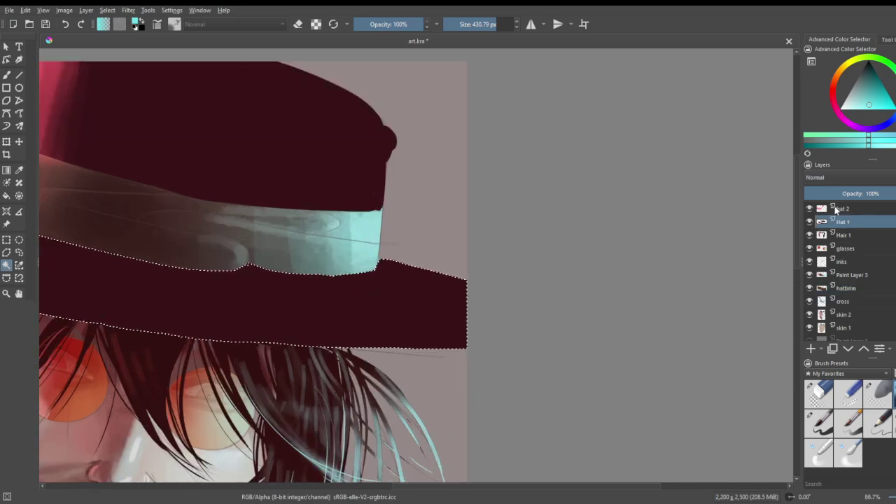
click(842, 209)
scroll(644, 242, down, 2)
scroll(550, 199, up, 2)
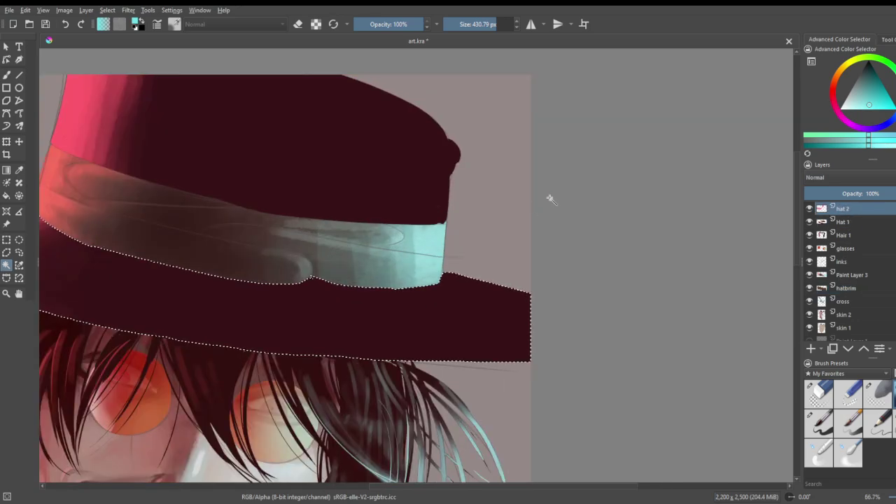
- Paint cyan light over the selected hat brim's right end using Charcoal Rock Soft at 293.21 px
click(893, 424)
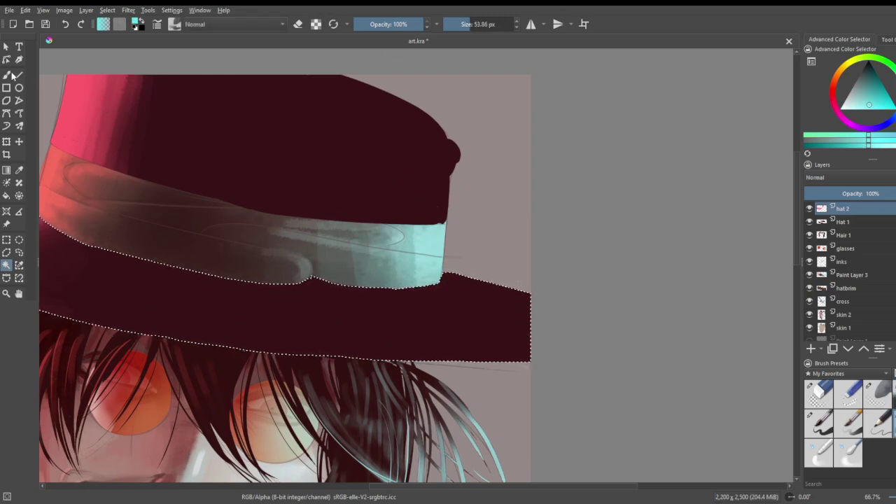
key(b)
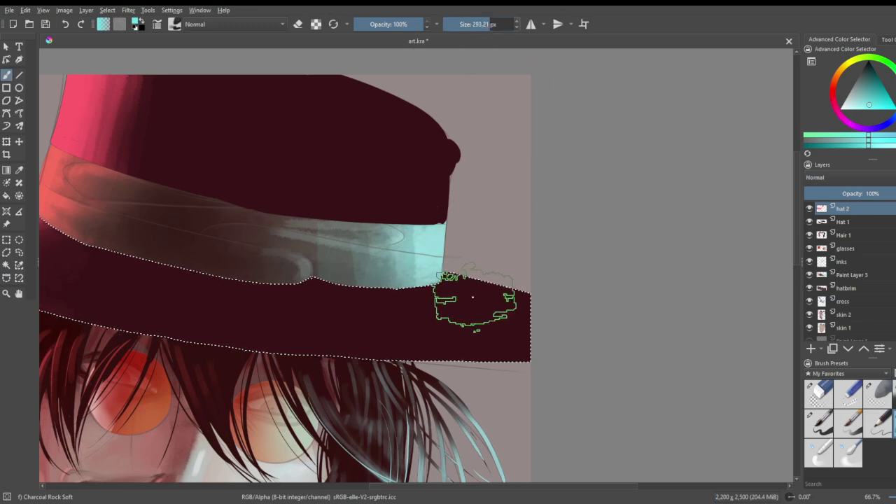
drag(431, 263, 504, 291)
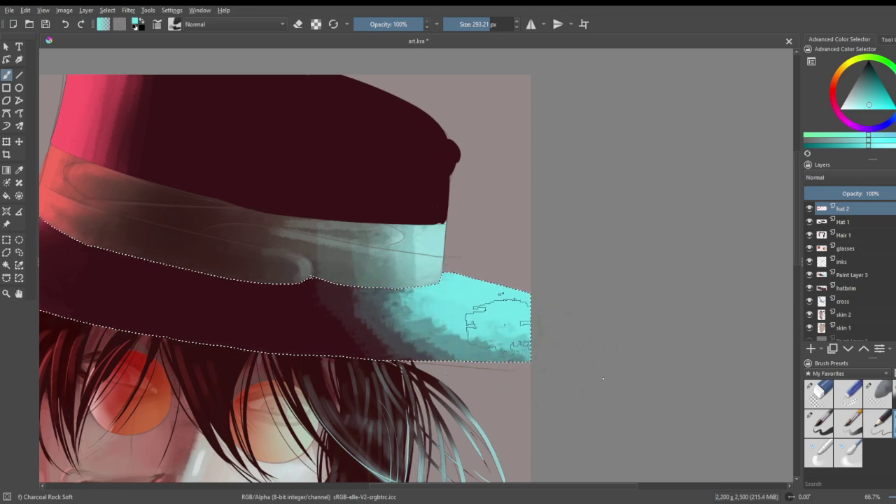
- Fade the brim's cyan light gently into the dark maroon using Eraser Soft at 822.82 px
click(878, 393)
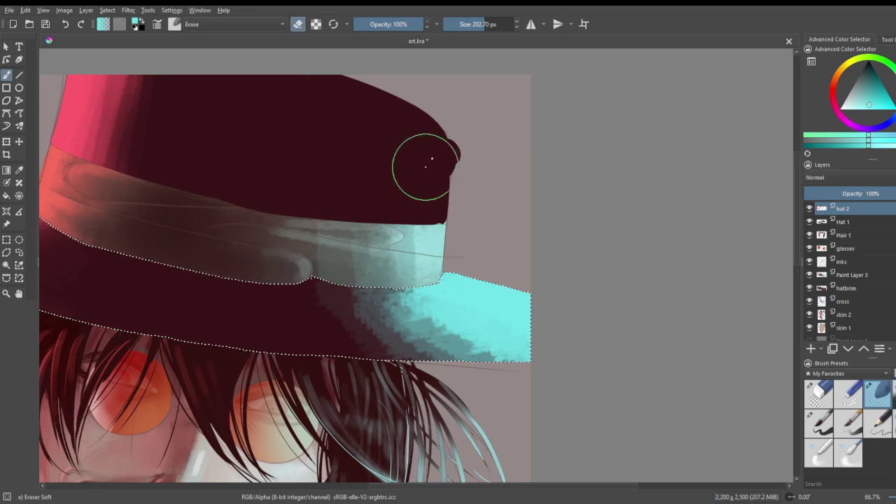
drag(359, 340, 366, 344)
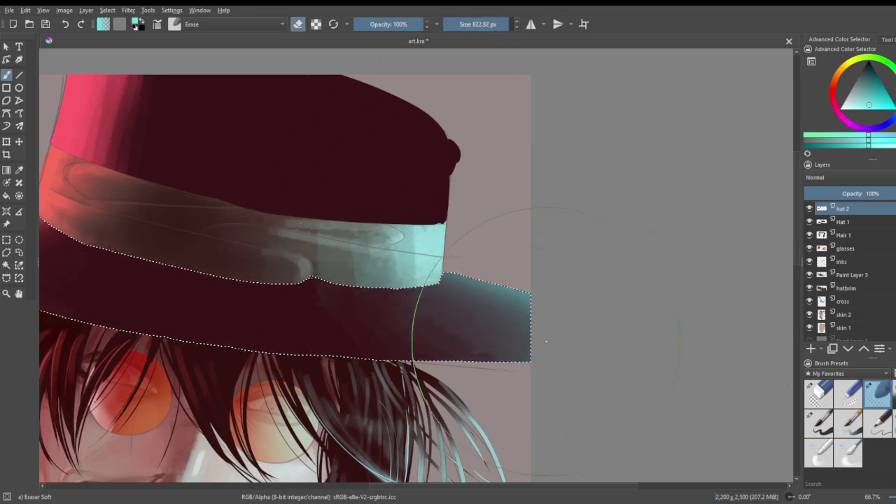
key(ctrl+z)
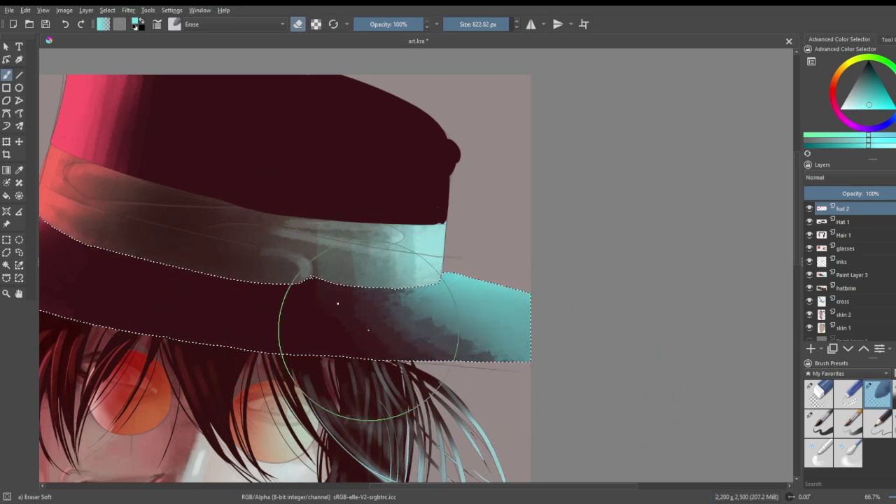
scroll(286, 346, down, 2)
scroll(270, 235, up, 2)
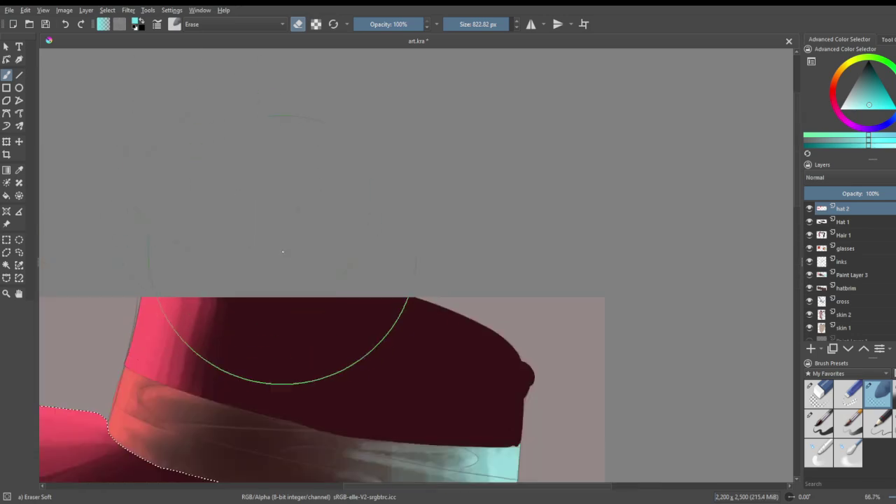
scroll(302, 259, down, 4)
scroll(298, 289, up, 2)
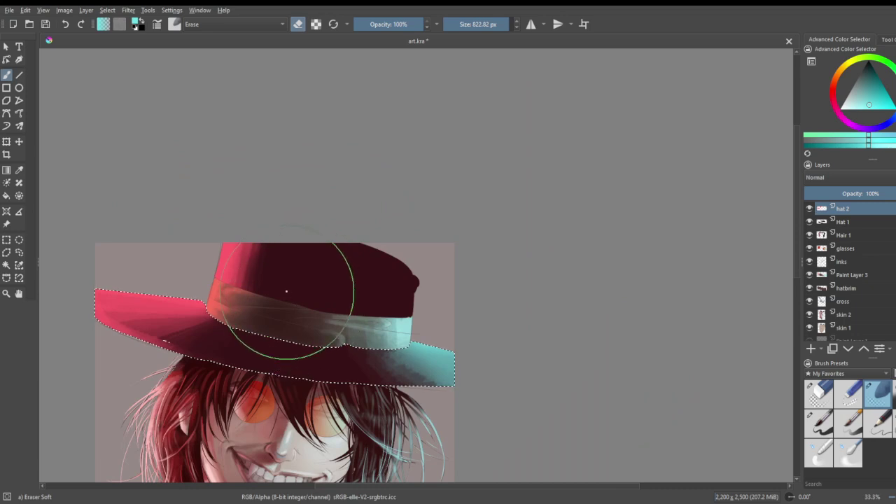
scroll(289, 296, down, 1)
scroll(280, 273, up, 3)
scroll(404, 316, up, 1)
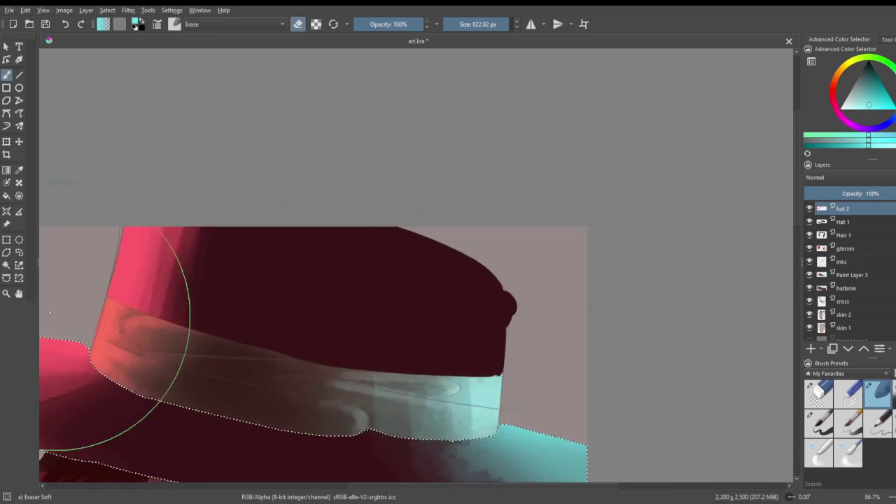
- Select the hat's crown by contiguous colour on the Hat 1 layer
click(6, 266)
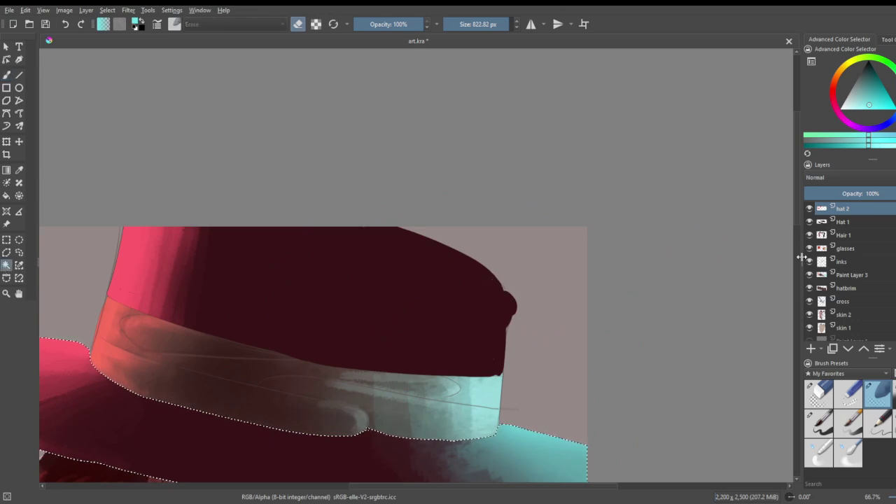
click(842, 221)
click(412, 343)
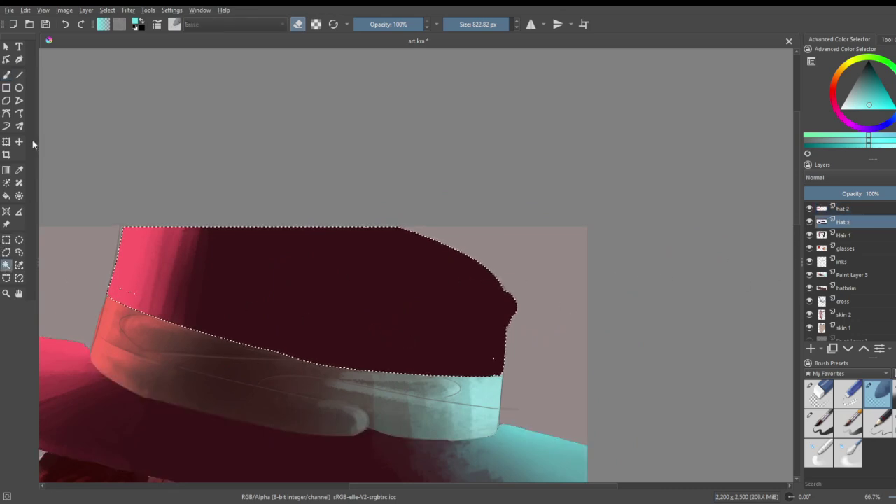
- Paint cyan light and crease highlights on the crown's right side with Charcoal Rock Soft down to 48.09 px, and glaze with Airbrush Soft at 430.79 px
click(5, 76)
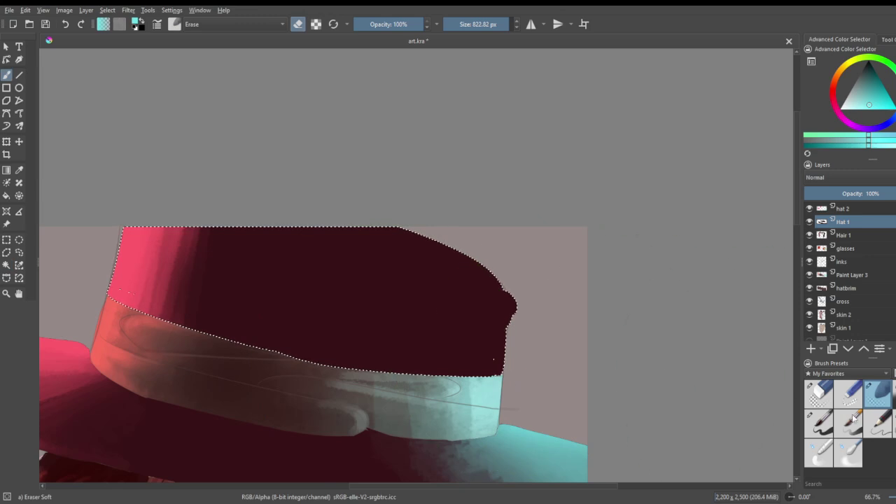
click(879, 422)
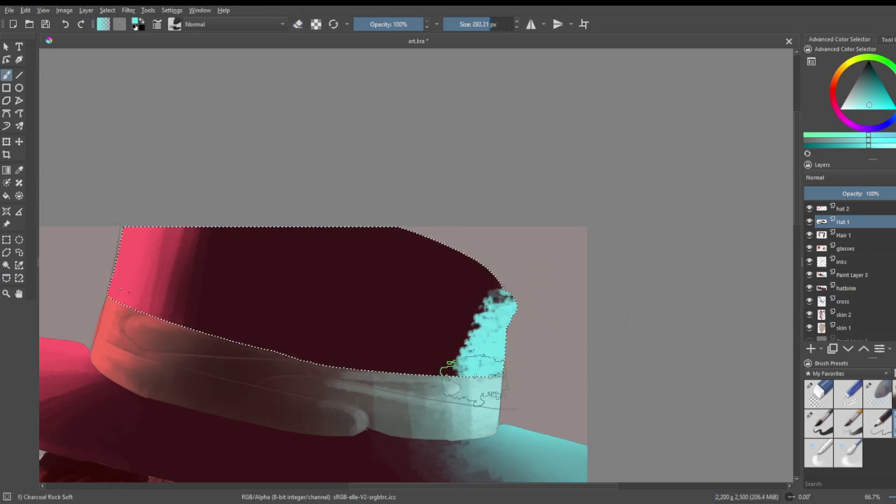
mouse_move(495, 23)
mouse_down()
mouse_move(459, 26)
mouse_move(483, 24)
mouse_up()
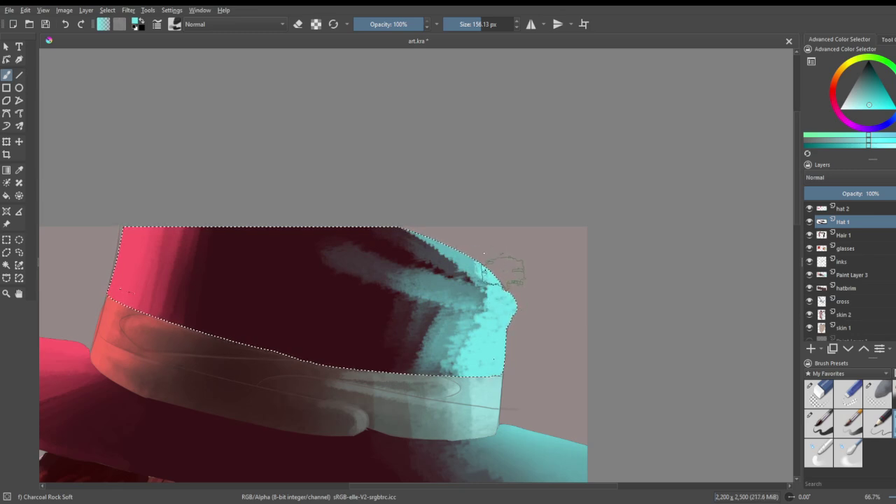
click(473, 28)
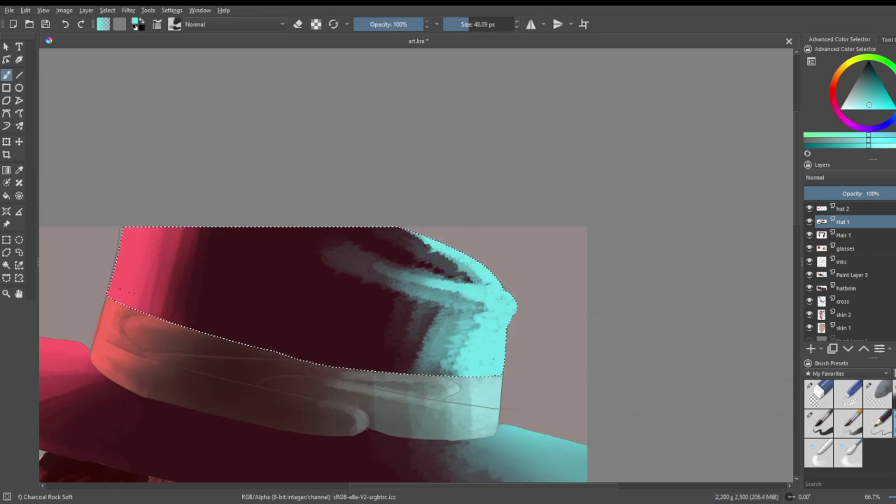
key(slash)
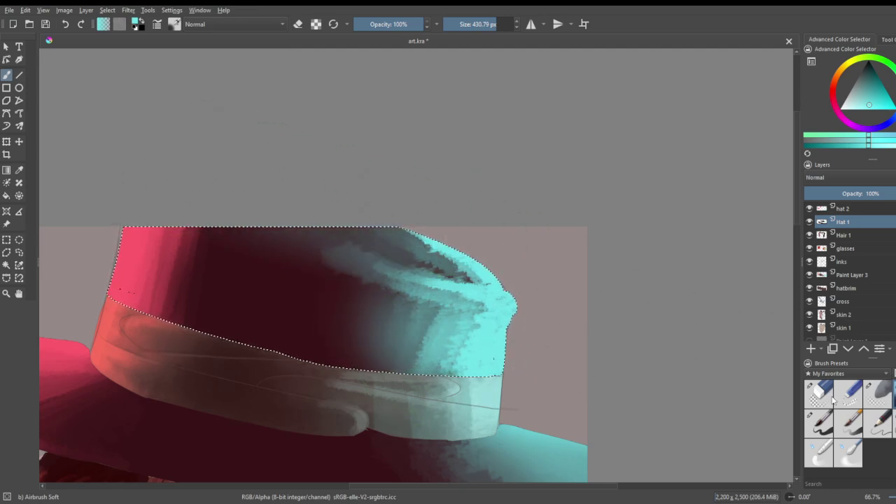
- Try to fade the crown's cyan glaze using Eraser Soft at 822.82 px
click(879, 394)
mouse_move(297, 273)
mouse_down()
mouse_move(327, 295)
mouse_move(427, 325)
mouse_up()
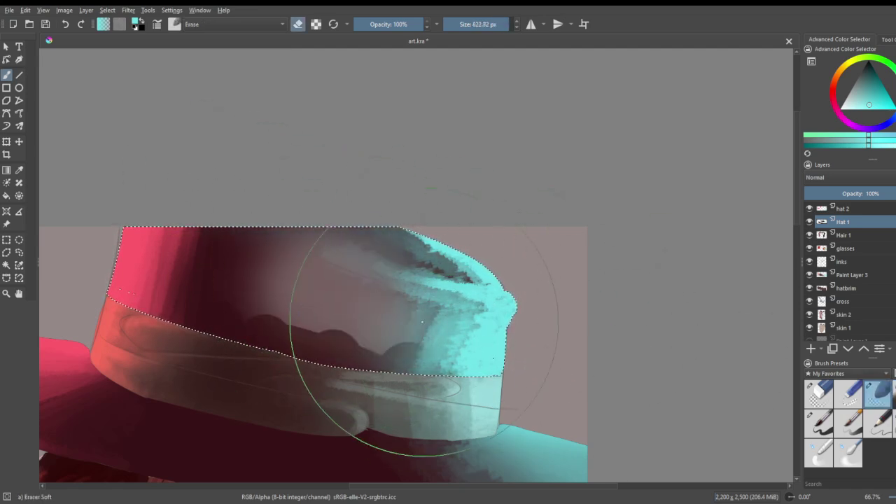
key(ctrl+z)
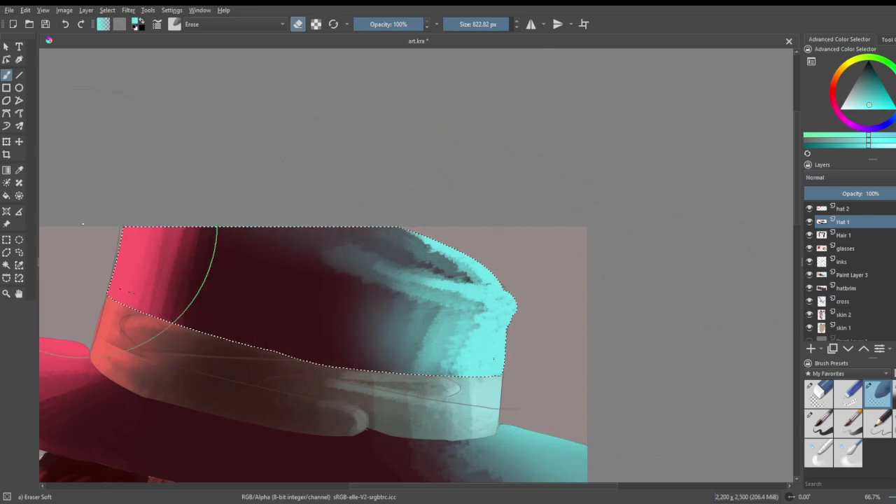
- Sample the crown's dark maroon and shade the cyan's inner edge and crease using Airbrush Soft at 430.79, 45.37 and 373.69 px
key(p)
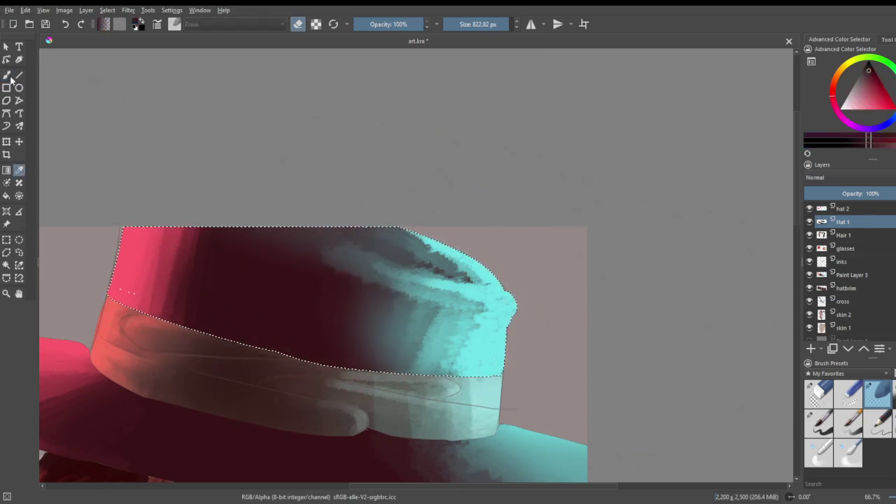
click(9, 76)
drag(277, 277, 420, 347)
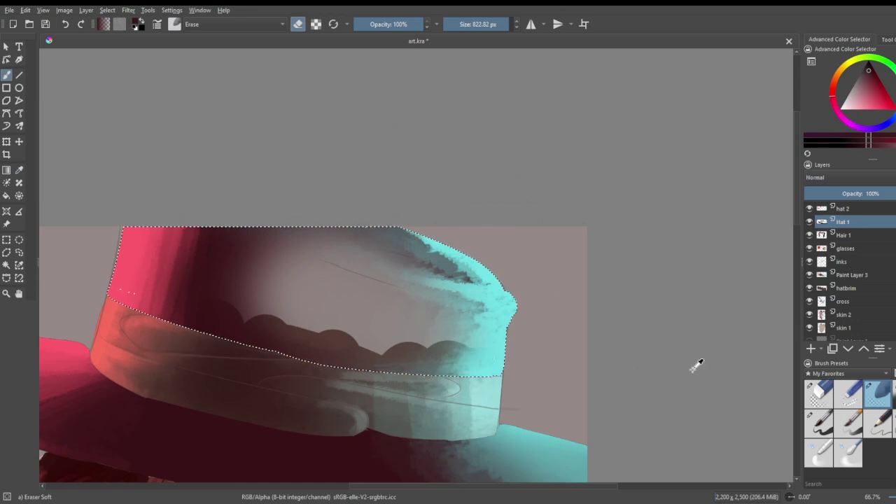
click(883, 400)
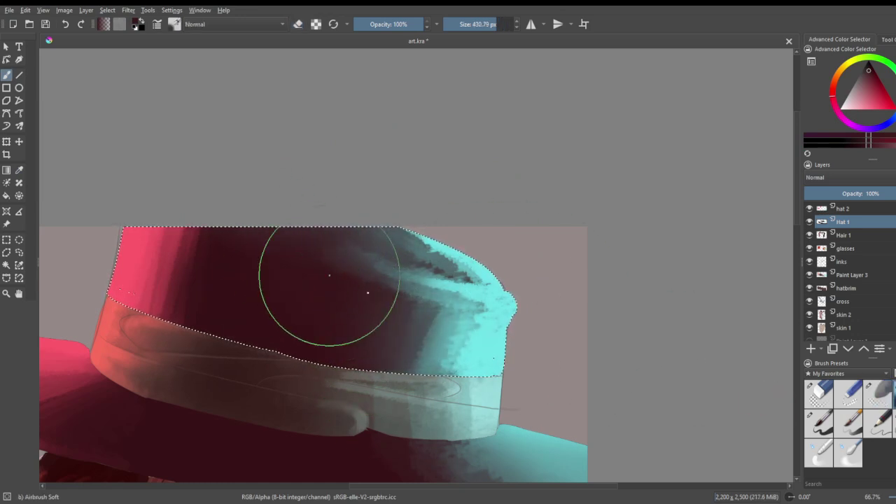
click(469, 25)
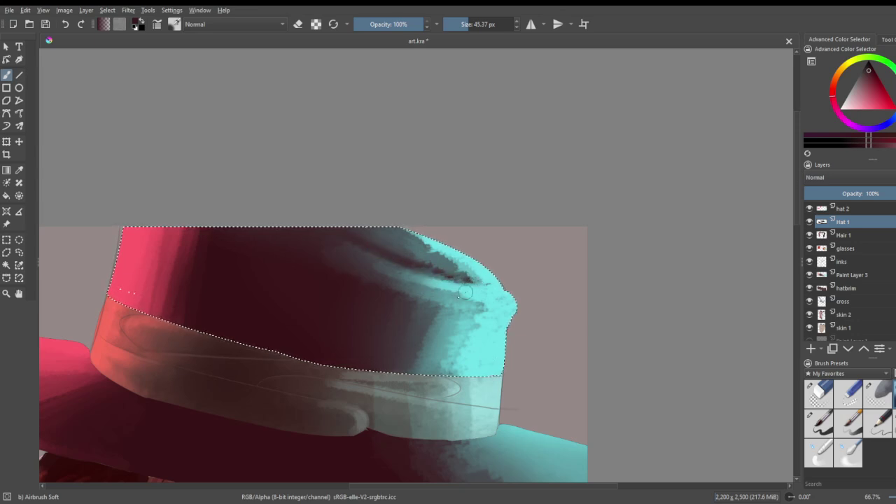
click(493, 26)
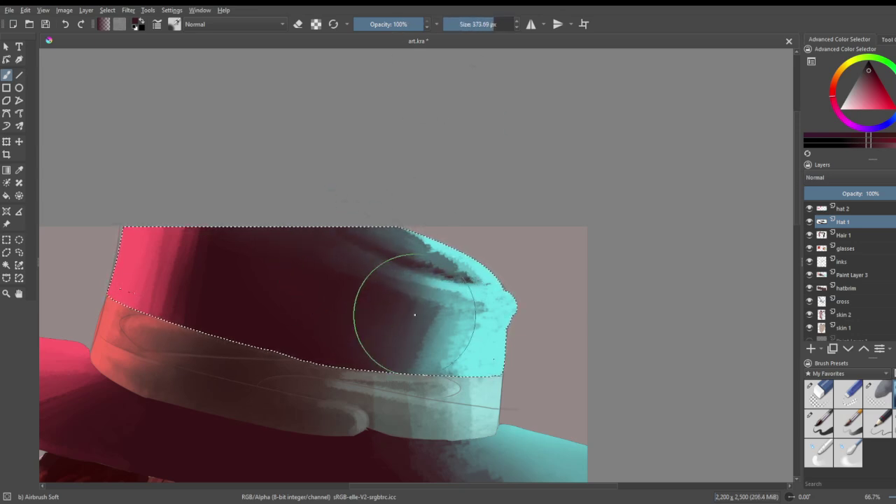
drag(410, 339, 416, 385)
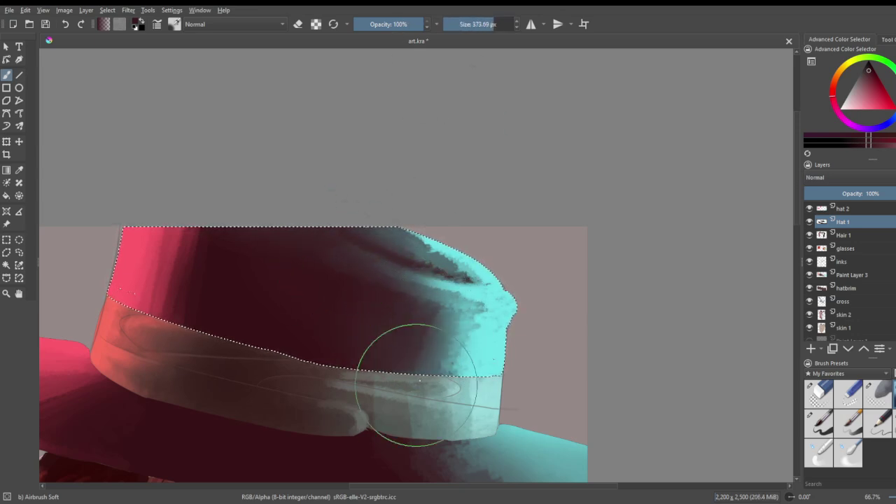
- Deepen the middle of the crown with a near-black red using Airbrush Soft at 373.69 px
click(871, 66)
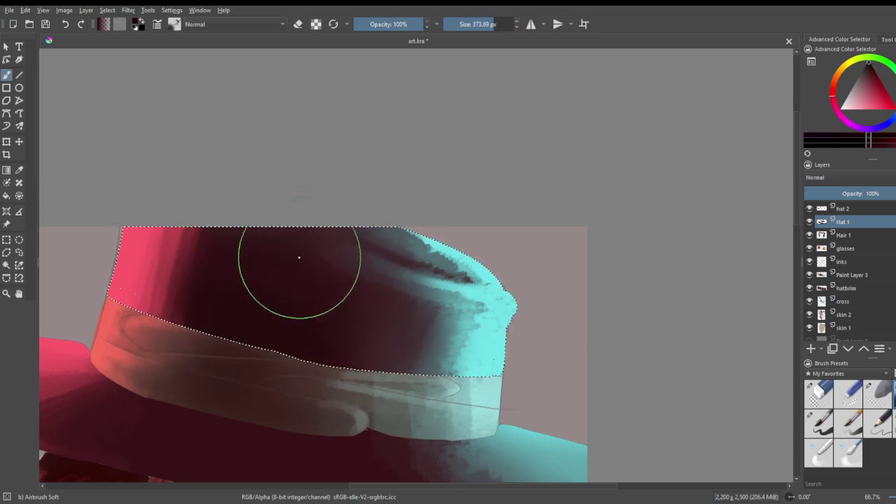
scroll(307, 273, down, 2)
scroll(185, 345, up, 2)
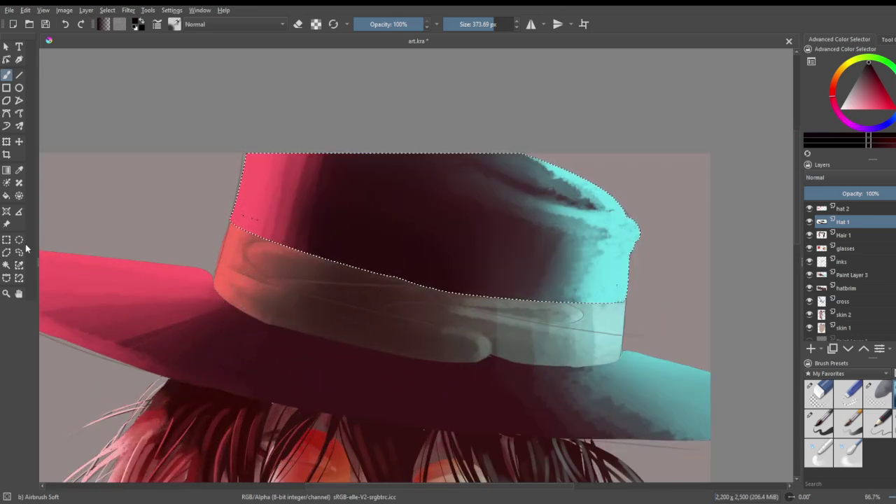
- Select the hat brim by contiguous colour on the Hat 1 layer and airbrush a near-black shadow beneath the hat band at 373.69 px
click(9, 266)
click(296, 346)
key(b)
mouse_move(280, 320)
mouse_down()
mouse_move(402, 366)
mouse_move(287, 370)
mouse_move(380, 396)
mouse_move(287, 390)
mouse_move(411, 397)
mouse_up()
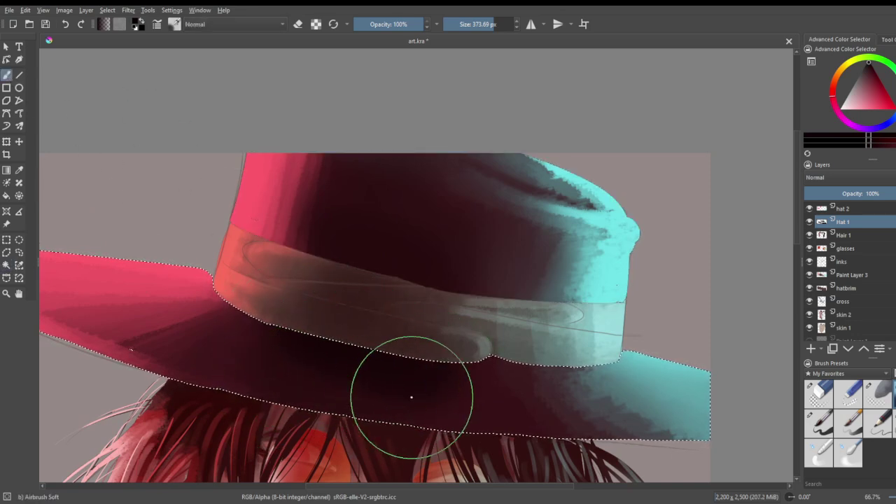
scroll(524, 256, down, 5)
scroll(490, 221, up, 2)
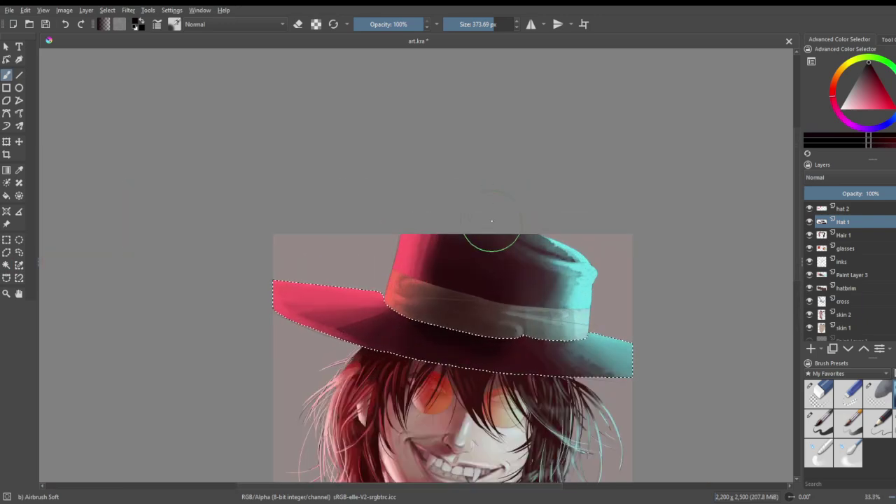
mouse_move(481, 329)
mouse_down()
mouse_move(439, 328)
mouse_move(411, 320)
mouse_move(506, 341)
mouse_up()
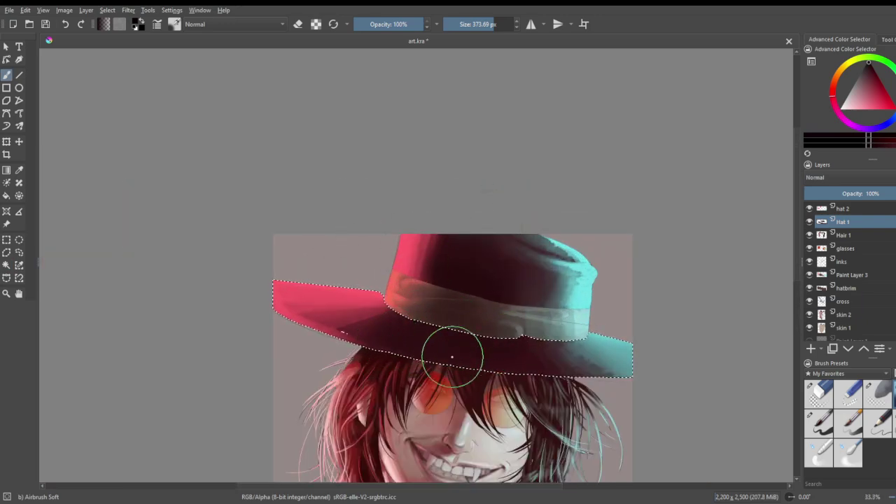
scroll(494, 343, down, 2)
scroll(495, 304, down, 2)
scroll(487, 363, up, 3)
- Clear the brim selection and save the painting
click(6, 240)
click(191, 250)
scroll(215, 169, down, 1)
scroll(194, 179, up, 1)
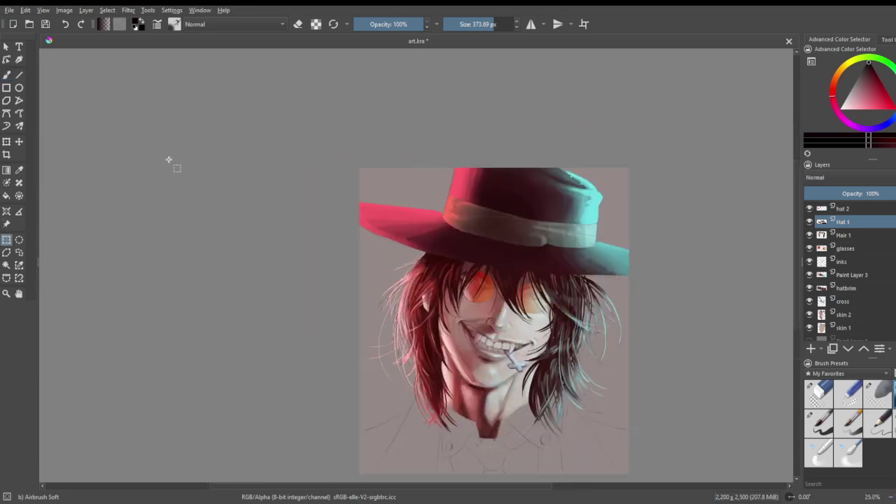
key(ctrl+s)
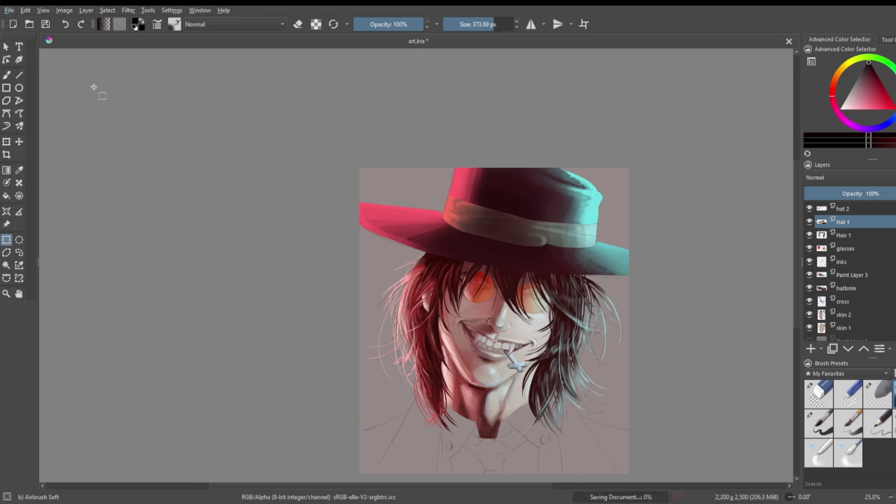
- Make Hair 1 the active layer and try selecting the dark hair under the brim's left side by contiguous colour
click(844, 235)
scroll(619, 317, up, 2)
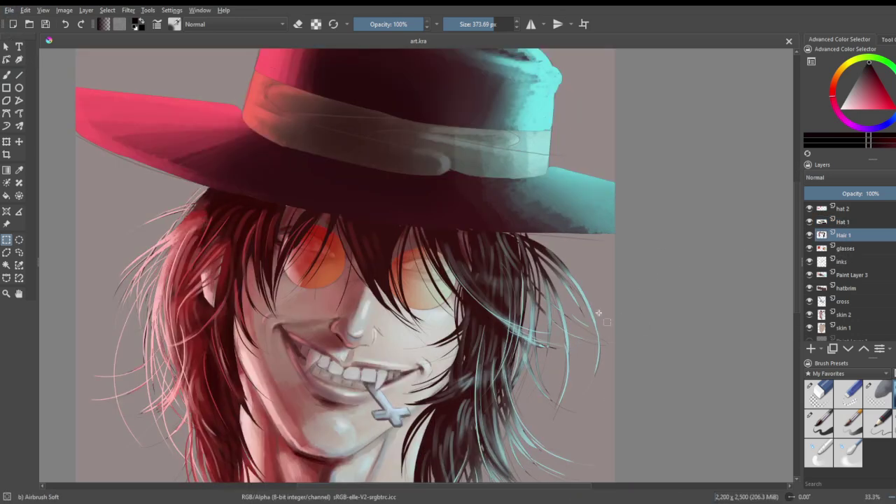
click(11, 266)
click(253, 205)
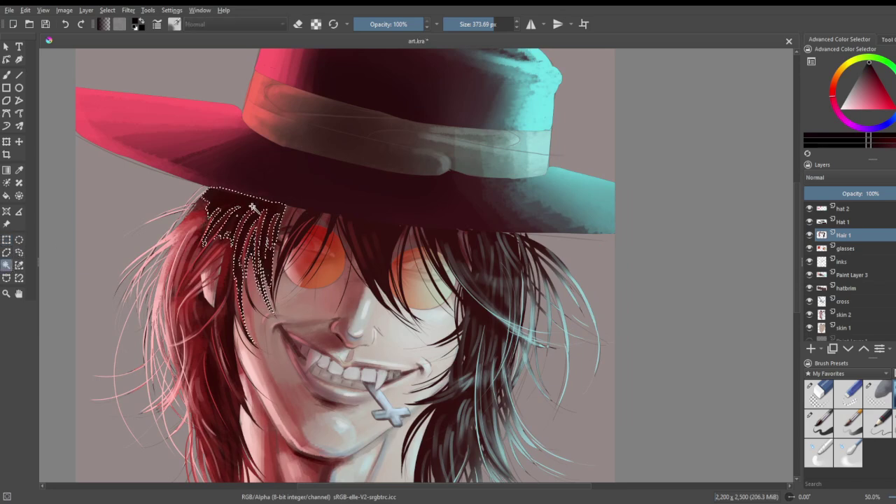
key(ctrl+z)
scroll(314, 234, down, 3)
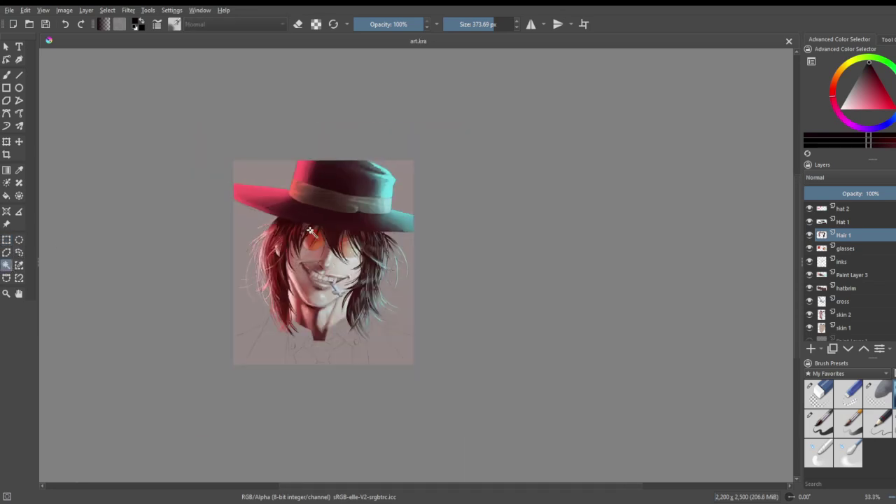
scroll(257, 219, up, 3)
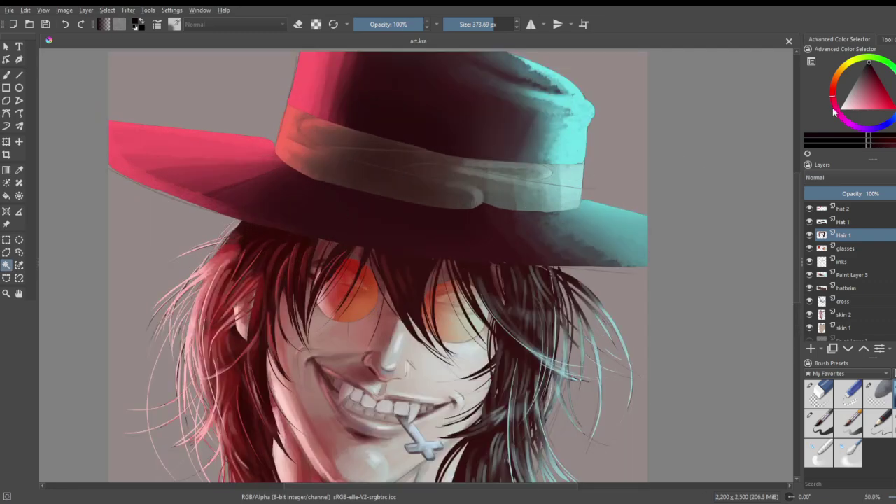
- Darken the hair roots beneath the brim's left side with near-black strokes on Hair 1, using Charcoal Rock Soft at 48.09 px
click(880, 392)
scroll(119, 206, up, 1)
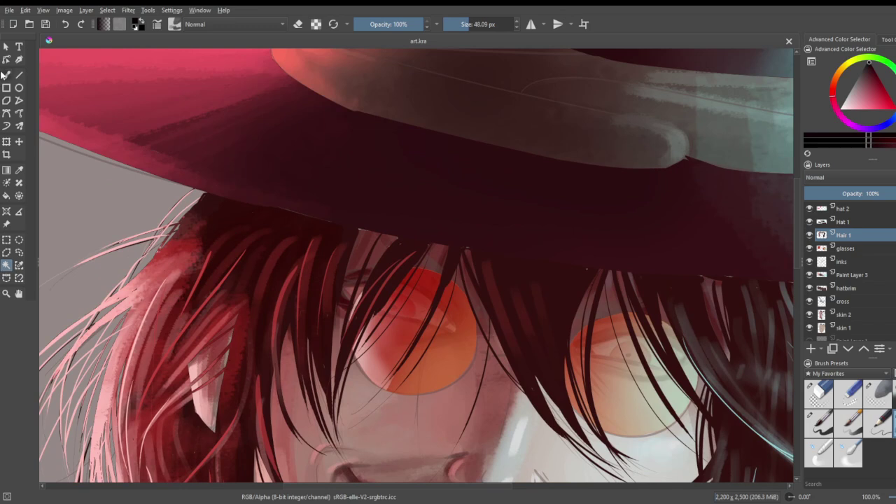
click(6, 75)
mouse_move(285, 224)
mouse_down()
mouse_move(253, 254)
mouse_move(248, 245)
mouse_up()
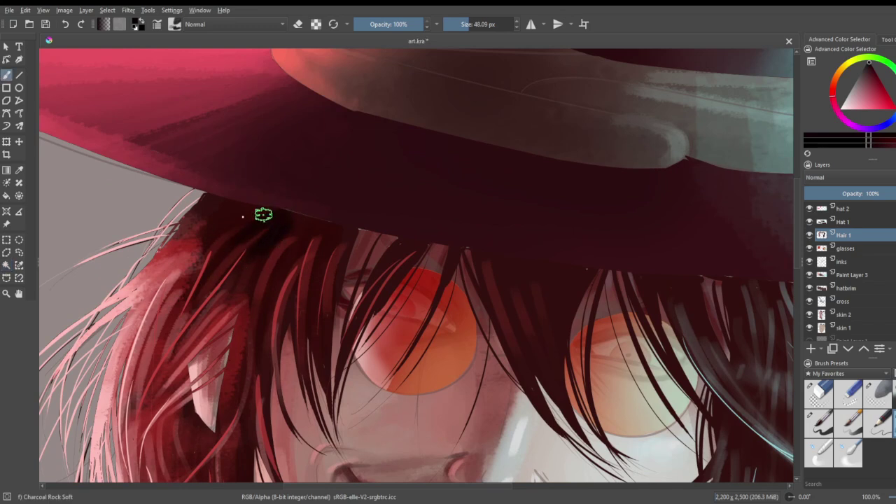
drag(314, 216, 266, 322)
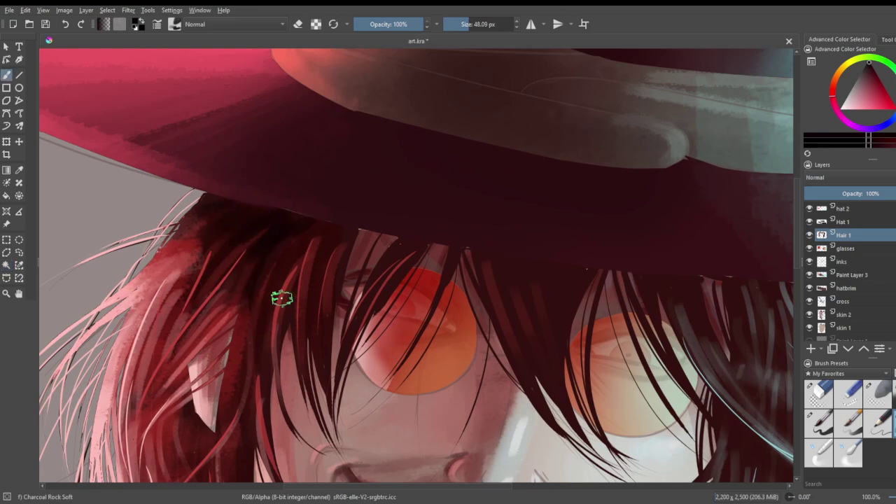
mouse_move(322, 226)
mouse_down()
mouse_move(303, 319)
mouse_move(328, 280)
mouse_up()
drag(342, 240, 332, 278)
- Brush near-black shadows along the tops of the fringe strands above and between both glasses lenses, just beneath the brim
drag(408, 245, 378, 329)
mouse_move(414, 253)
mouse_down()
mouse_move(382, 316)
mouse_move(359, 340)
mouse_up()
mouse_move(486, 258)
mouse_down()
mouse_move(501, 308)
mouse_move(527, 323)
mouse_up()
mouse_move(523, 260)
mouse_down()
mouse_move(537, 310)
mouse_move(547, 305)
mouse_up()
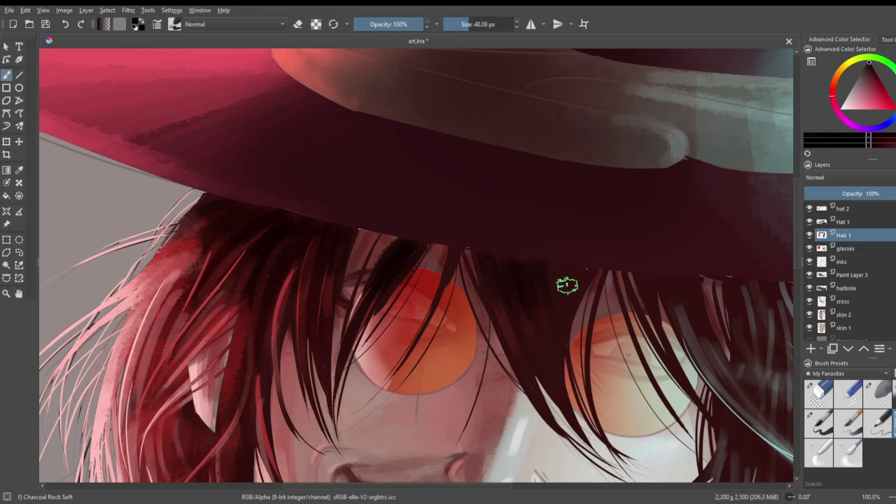
mouse_move(561, 266)
mouse_down()
mouse_move(559, 363)
mouse_move(572, 314)
mouse_up()
drag(590, 271, 584, 284)
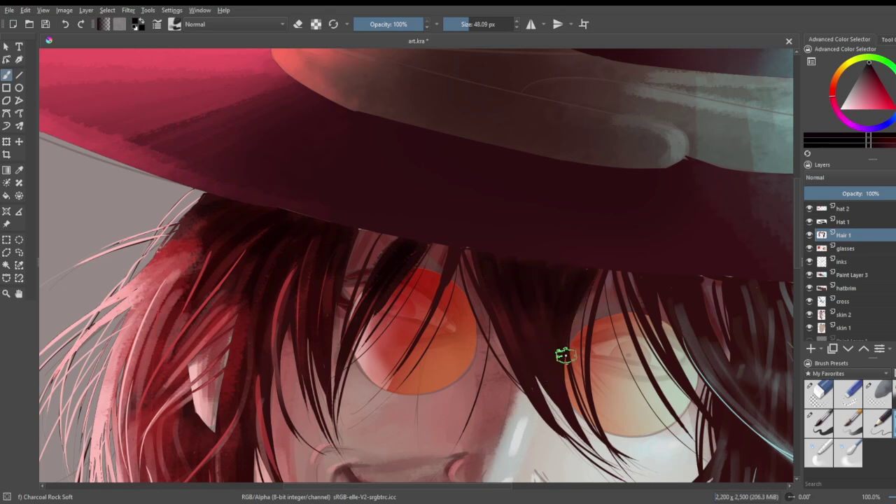
drag(642, 274, 645, 306)
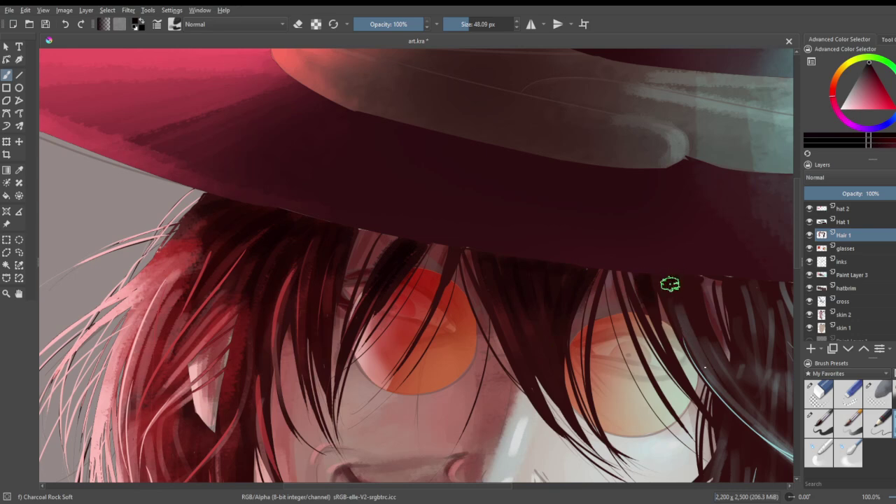
mouse_move(689, 275)
mouse_down()
mouse_move(743, 398)
mouse_move(709, 312)
mouse_up()
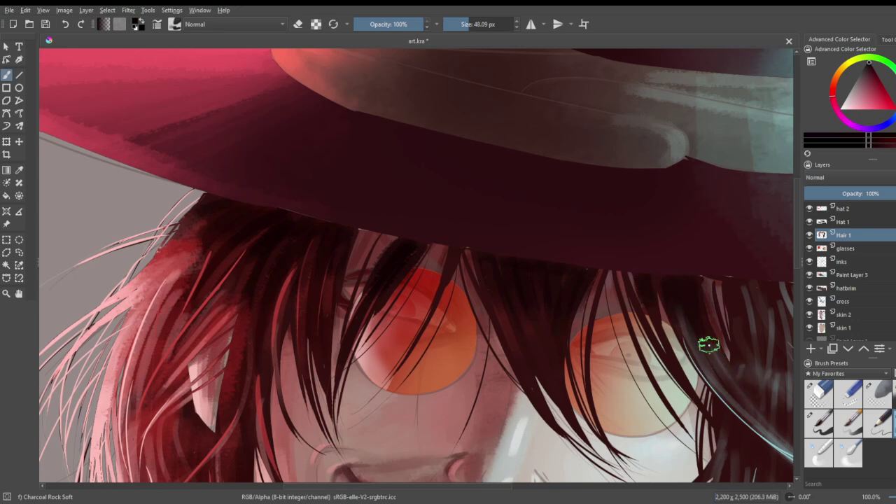
- Deepen the roots of the cyan-lit hair beneath the brim's right side with near-black Charcoal Rock Soft strokes
key(2)
scroll(649, 252, down, 1)
scroll(649, 253, up, 2)
scroll(649, 253, up, 2)
mouse_move(557, 275)
mouse_down()
mouse_move(571, 333)
mouse_move(590, 341)
mouse_up()
mouse_move(606, 282)
mouse_down()
mouse_move(622, 352)
mouse_move(604, 288)
mouse_move(634, 347)
mouse_move(649, 332)
mouse_up()
mouse_move(633, 289)
mouse_down()
mouse_move(651, 314)
mouse_move(658, 310)
mouse_up()
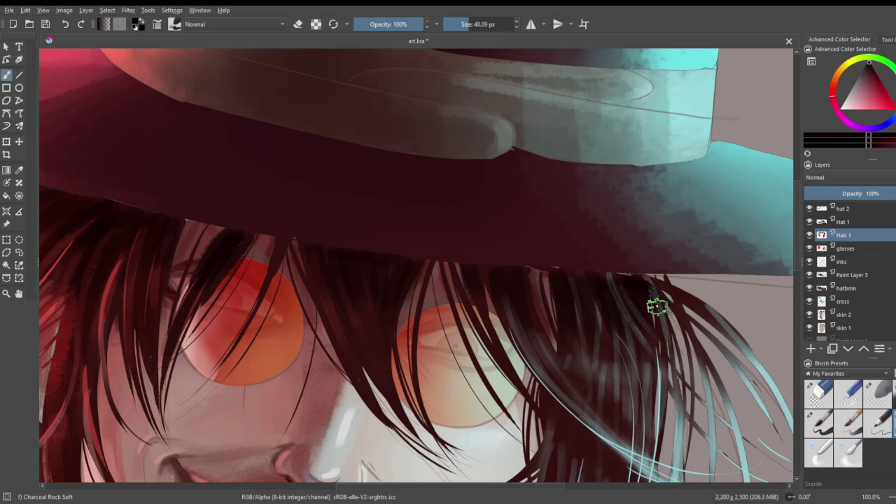
drag(637, 280, 619, 285)
- Review the whole portrait at a small size and save the painting
scroll(605, 244, down, 4)
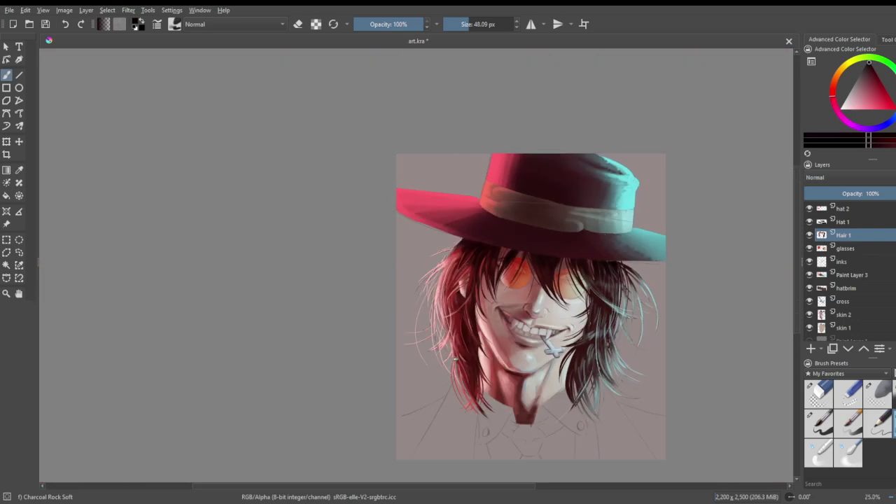
scroll(454, 358, up, 3)
scroll(460, 342, down, 4)
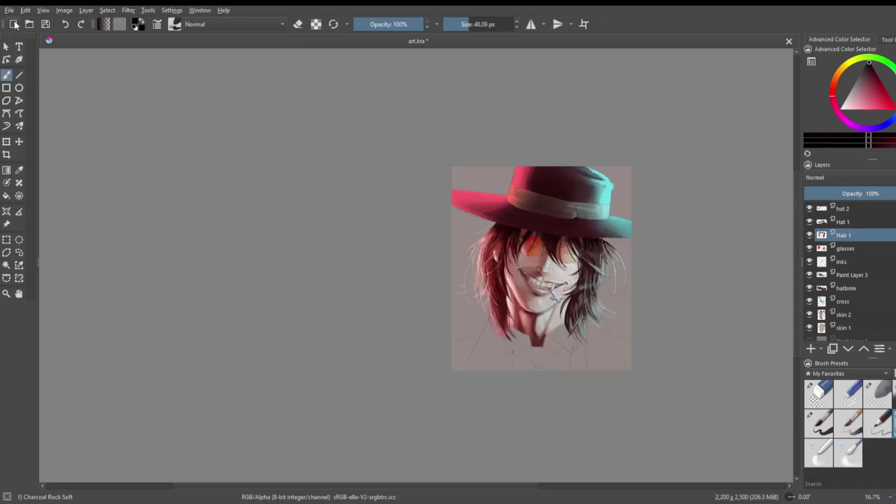
click(14, 11)
click(31, 63)
scroll(591, 193, up, 2)
scroll(589, 227, down, 3)
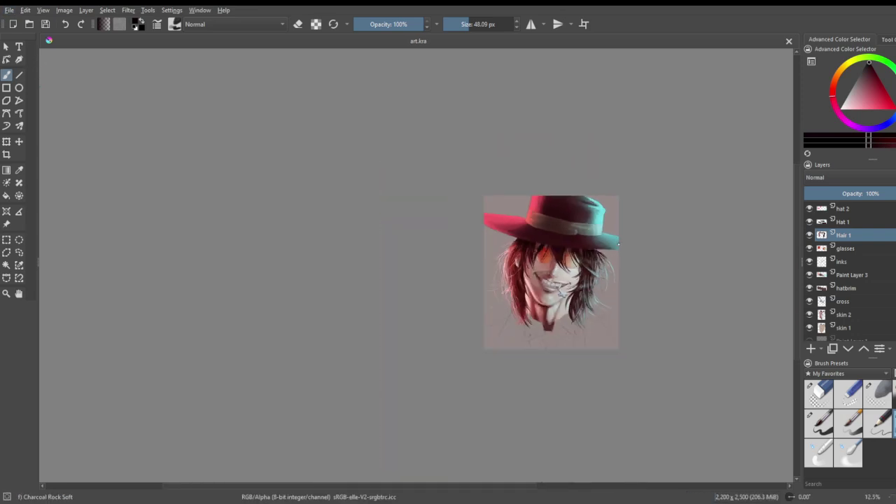
scroll(619, 296, up, 1)
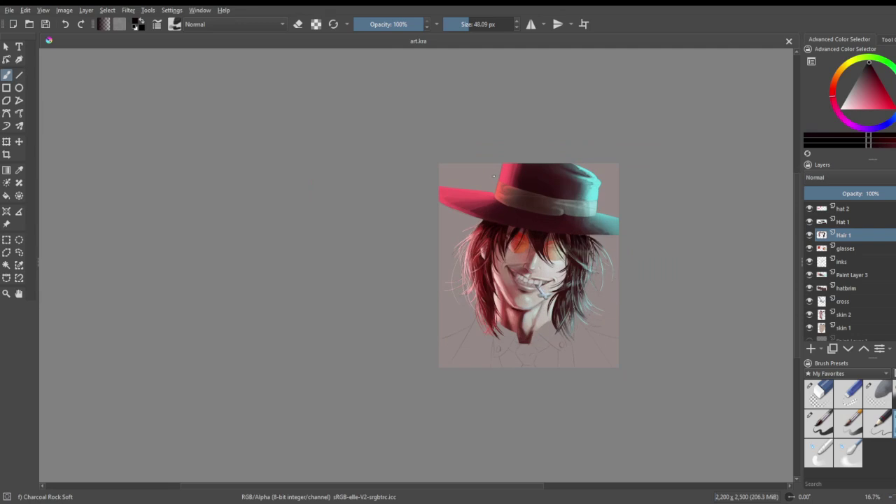
- Paint a near-black dot inside the rounded end of the hat band's lower fold on the hat 2 layer, using Basic-5 Size at 188.56 px
scroll(531, 203, up, 3)
click(850, 208)
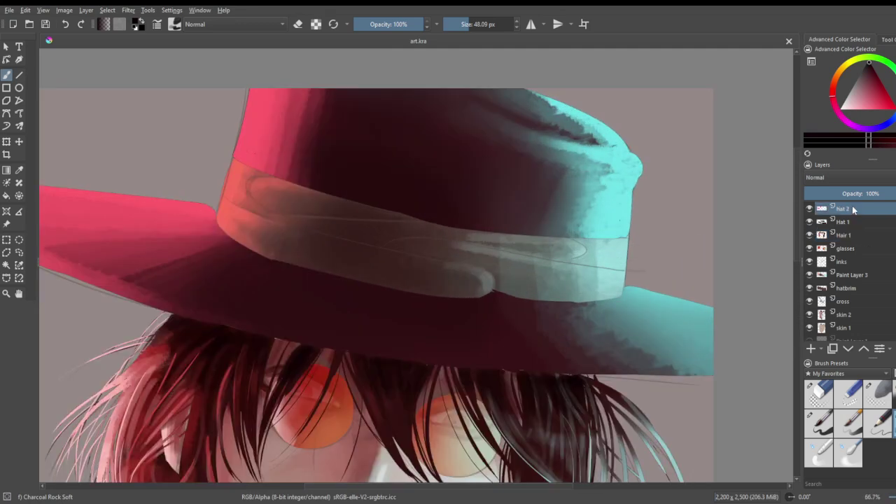
drag(852, 92, 856, 76)
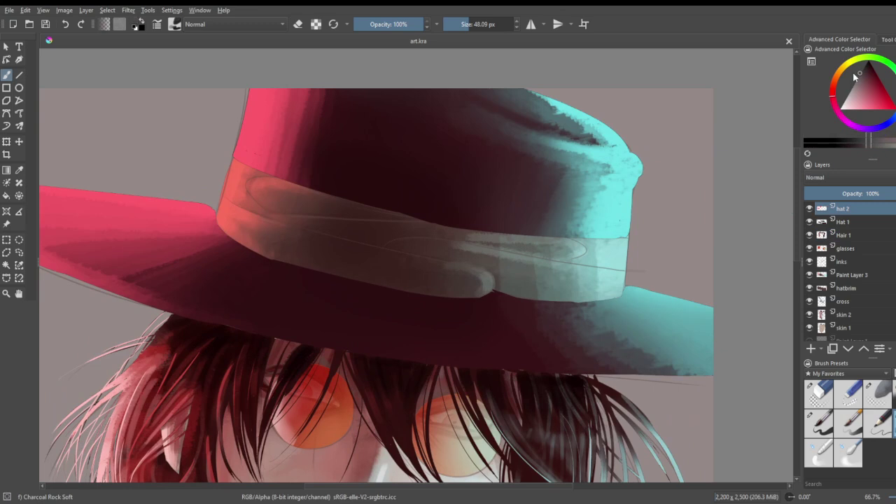
scroll(441, 319, up, 1)
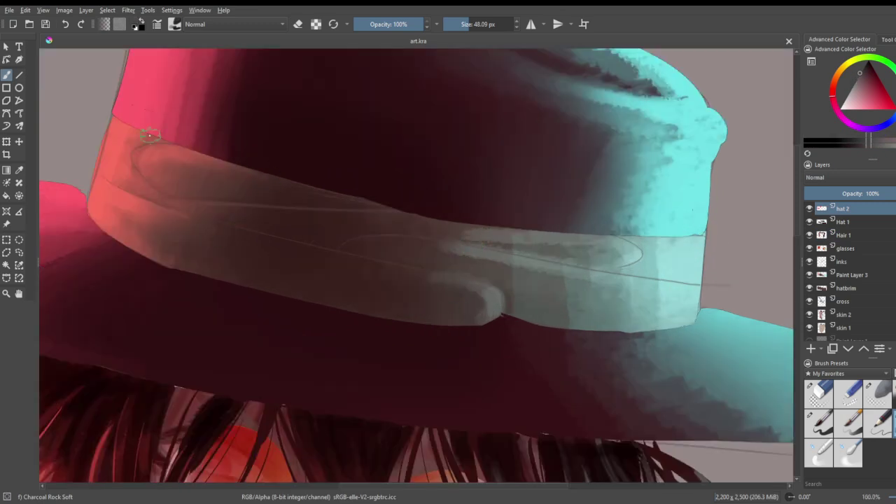
click(819, 424)
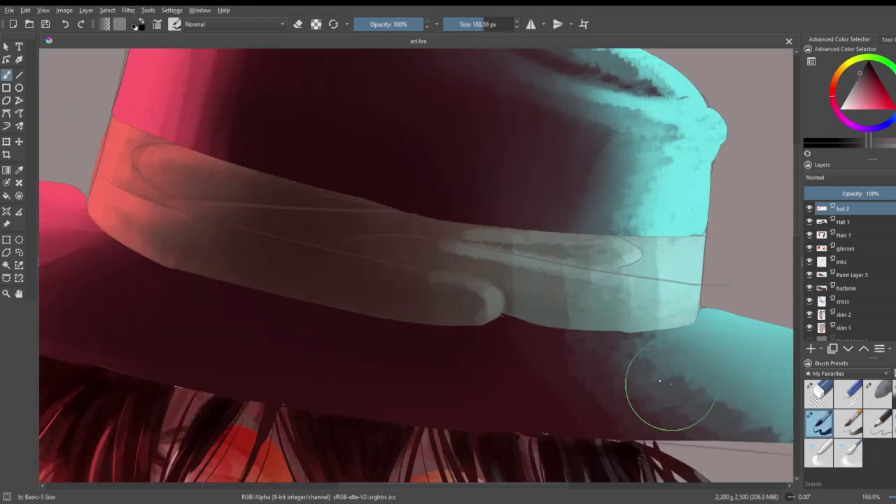
click(467, 300)
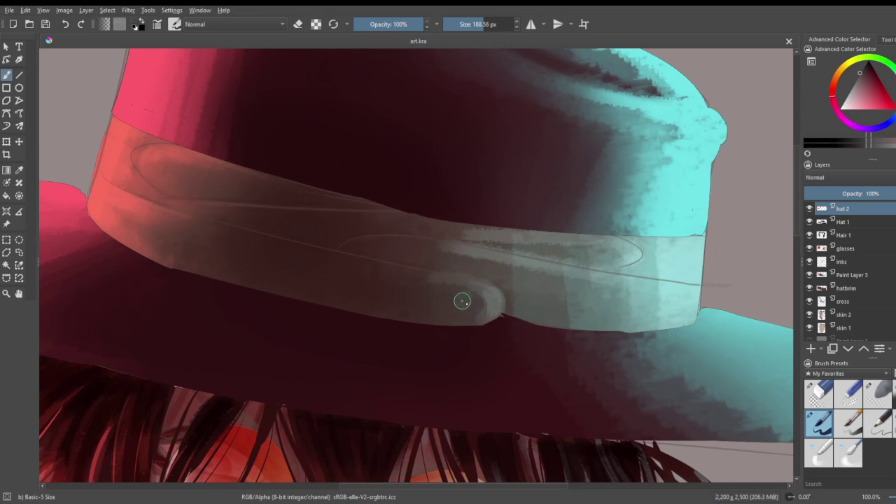
click(864, 65)
drag(465, 303, 456, 302)
key(ctrl+z)
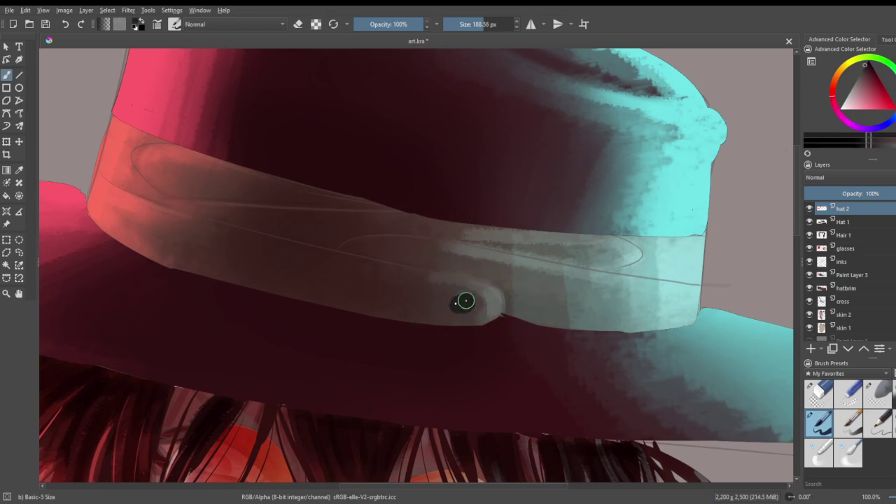
- Add near-black dots to the hat band near its right end, near its left end and at the middle fold
click(608, 255)
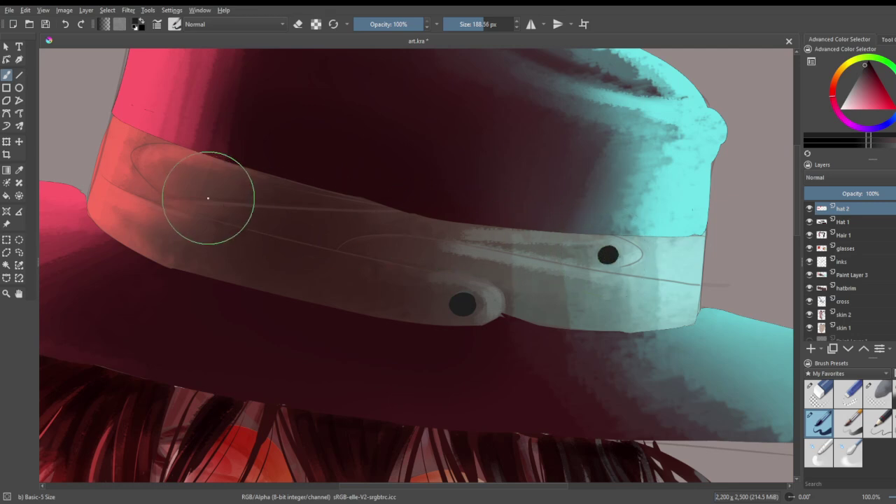
click(161, 161)
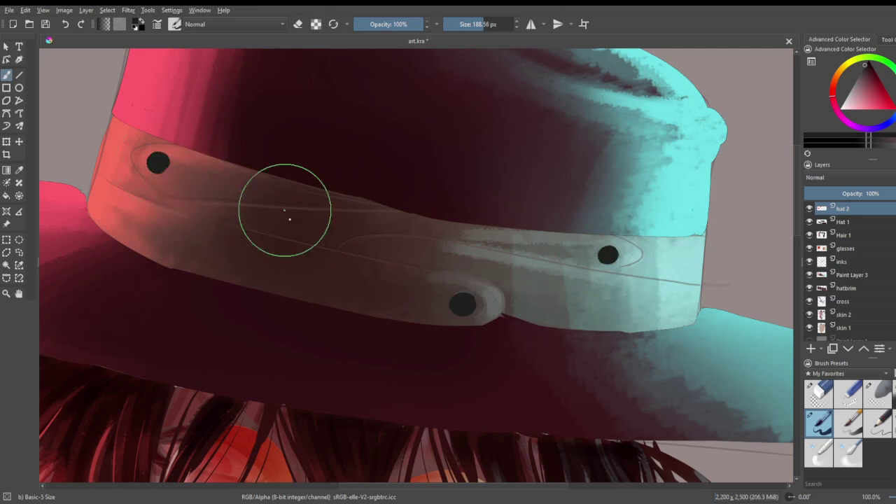
click(369, 253)
- Pick a muted pinkish red as the painting colour
click(871, 92)
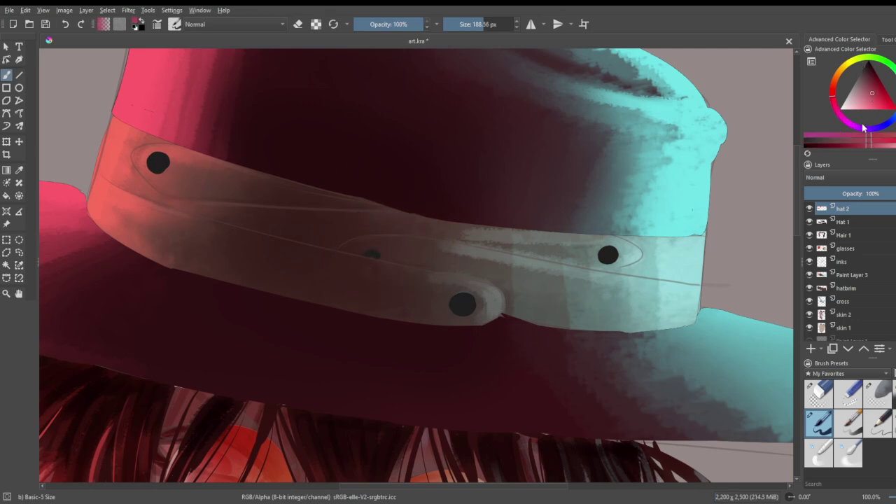
- Paint pink shading and a lighter pink highlight on the hat band's leftmost stud with the Charcoal Rock Soft brush, finishing at 20.30 px
click(890, 422)
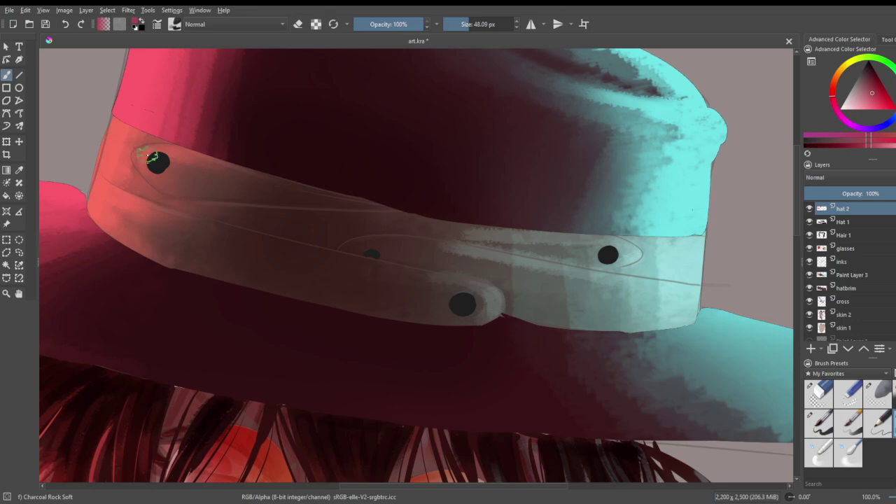
click(157, 161)
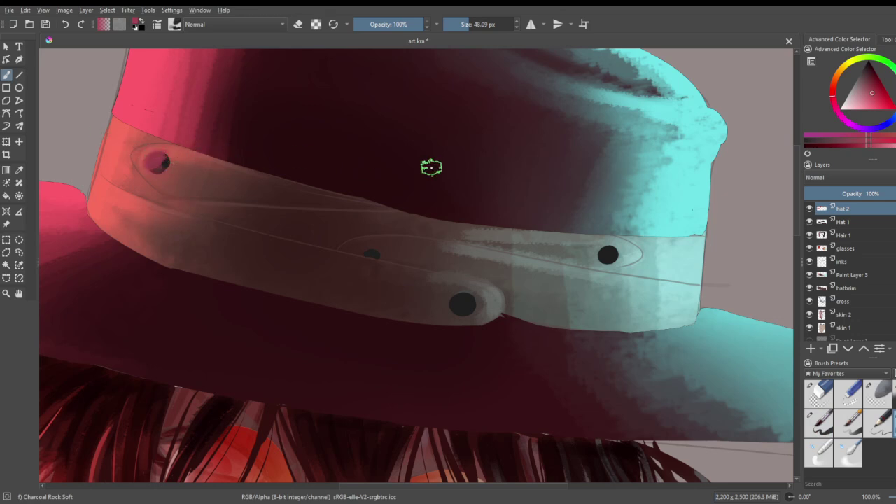
click(863, 105)
drag(462, 24, 452, 27)
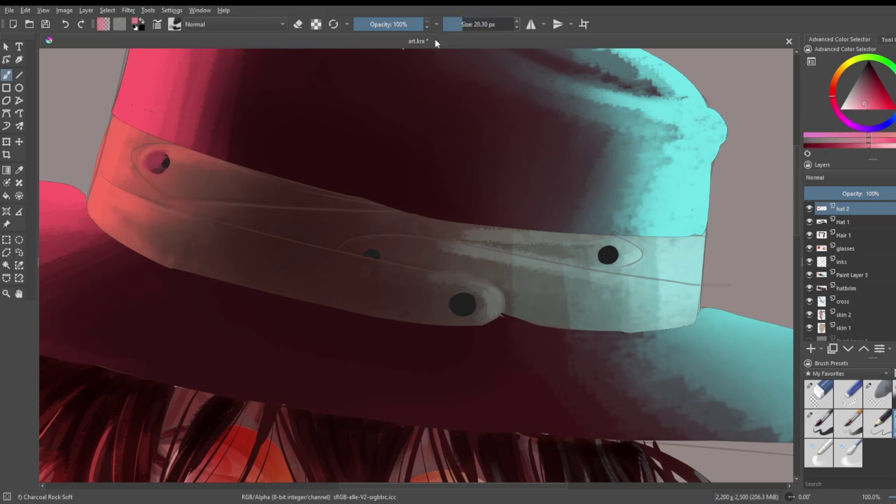
click(156, 162)
- Paint teal reflections on the hat band's other three studs using the 20.30 px charcoal brush
click(895, 92)
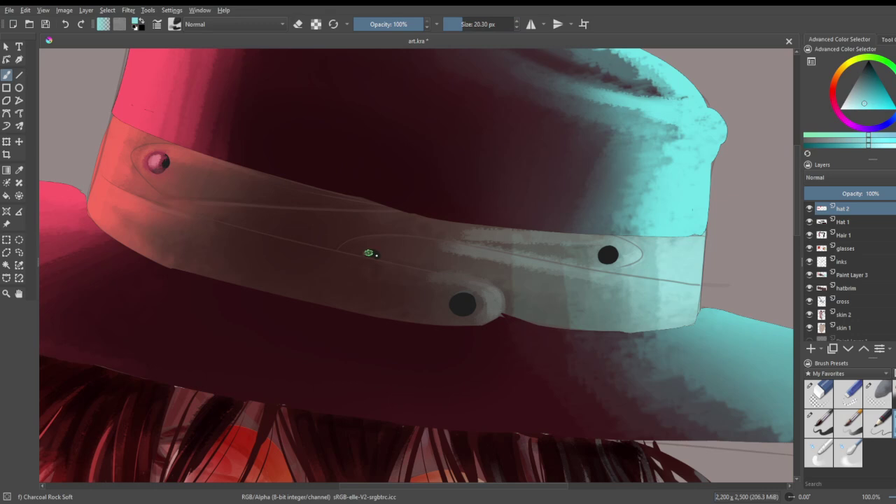
click(372, 254)
click(467, 298)
click(462, 304)
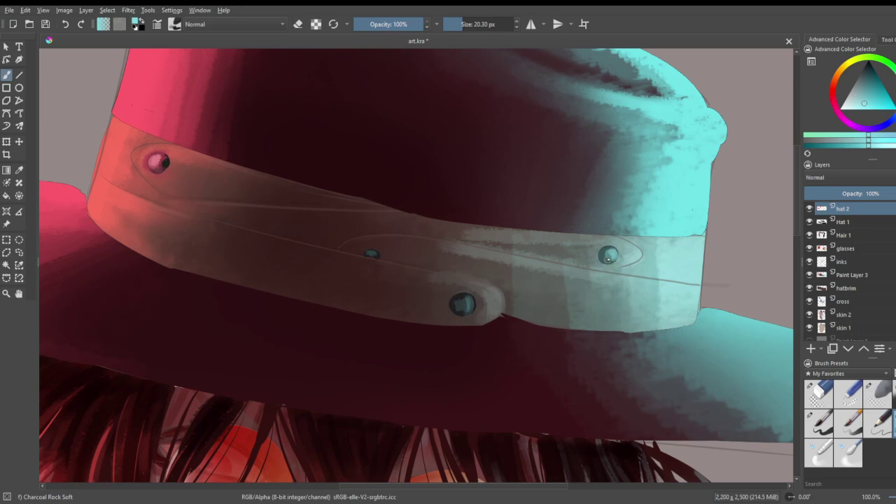
- View the whole portrait and save the painting
scroll(588, 220, down, 5)
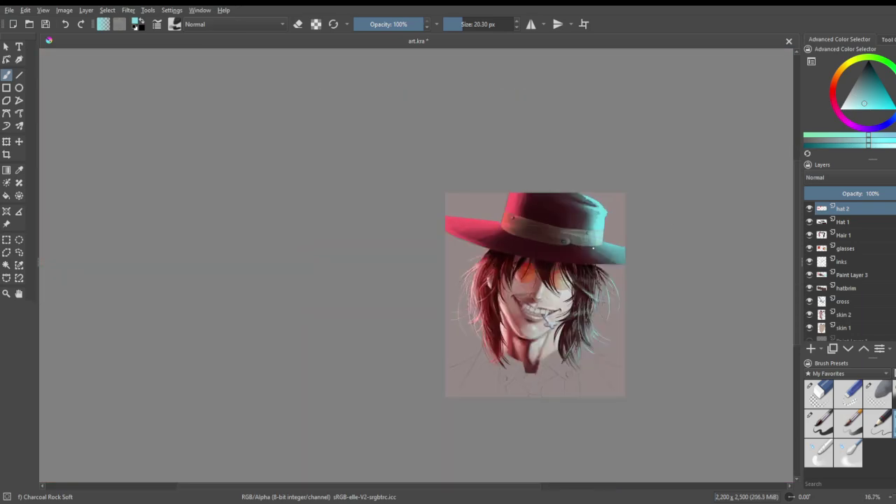
scroll(641, 346, up, 1)
scroll(518, 283, up, 1)
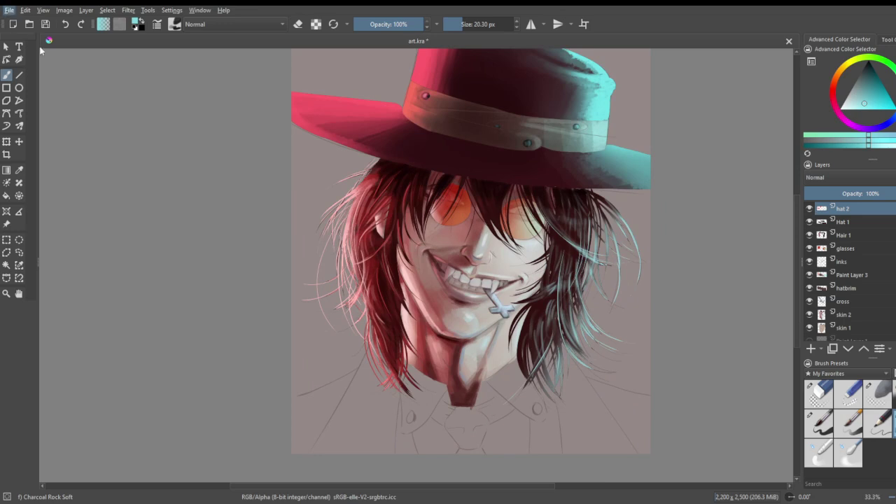
key(ctrl+s)
scroll(495, 269, down, 1)
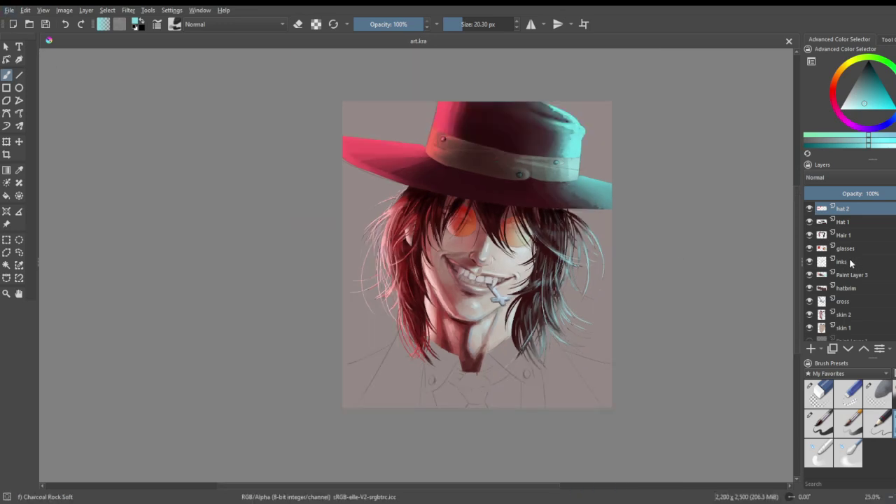
click(858, 328)
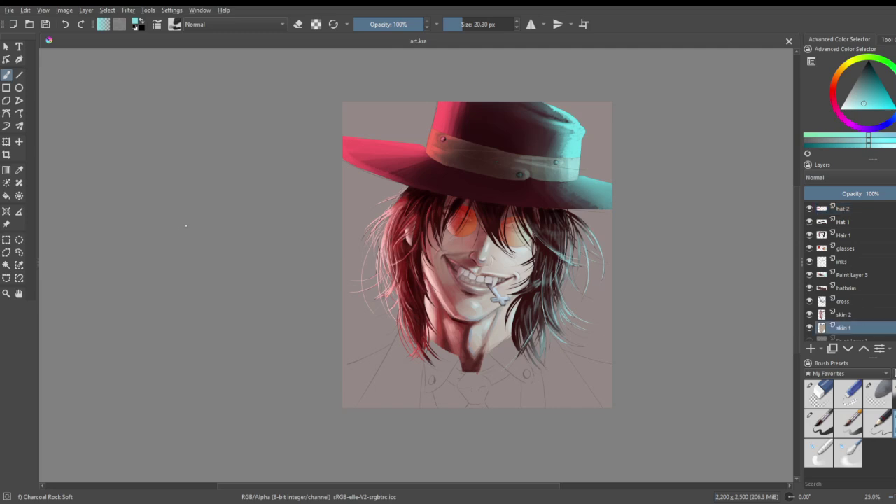
click(6, 264)
scroll(443, 175, up, 2)
click(462, 224)
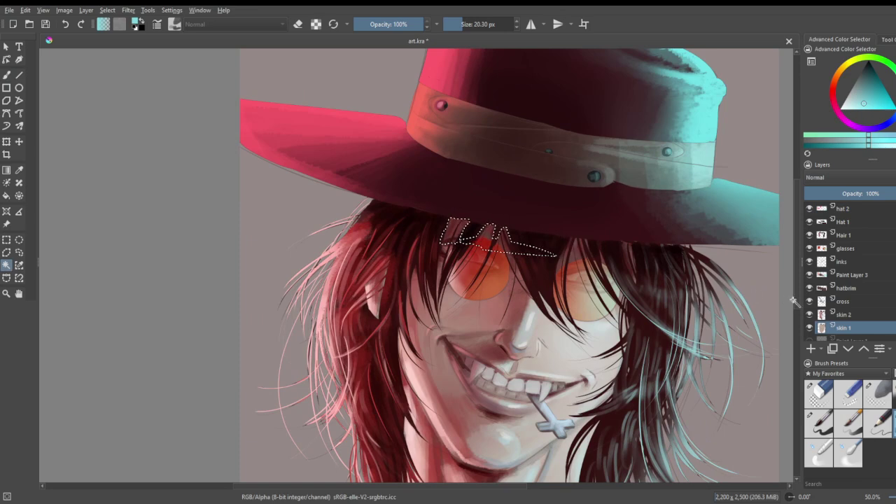
key(ctrl+z)
- On the skin 2 layer, shade the forehead under the hat brim with a very dark red, using a 373.69 px Airbrush Soft
click(819, 313)
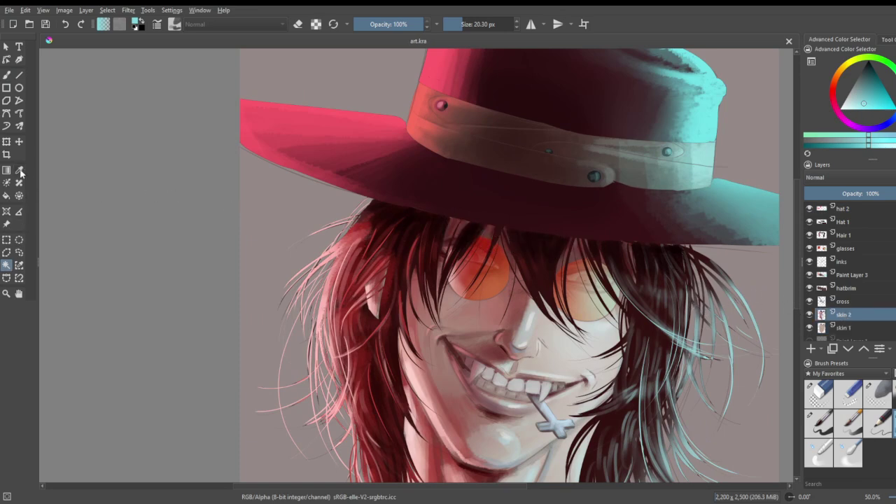
click(19, 170)
scroll(510, 200, up, 2)
click(480, 242)
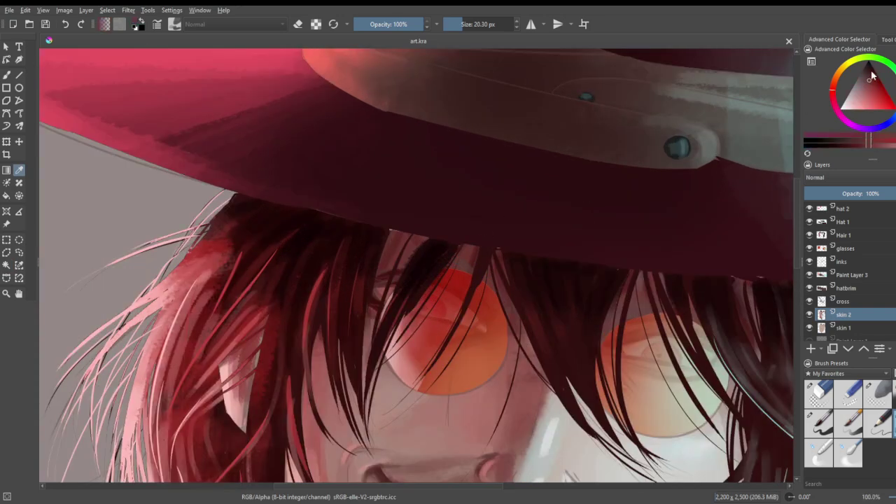
drag(870, 76, 874, 74)
click(887, 384)
scroll(749, 340, down, 1)
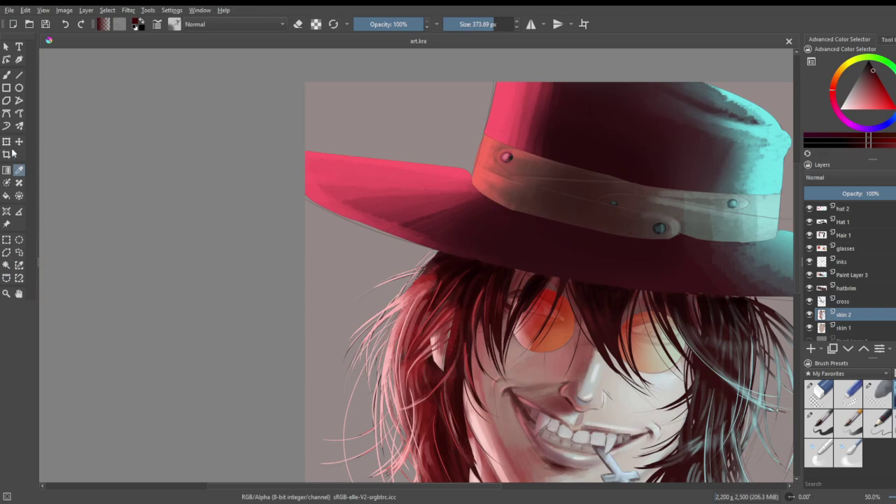
click(7, 76)
mouse_move(481, 273)
mouse_down()
mouse_move(676, 299)
mouse_move(596, 289)
mouse_up()
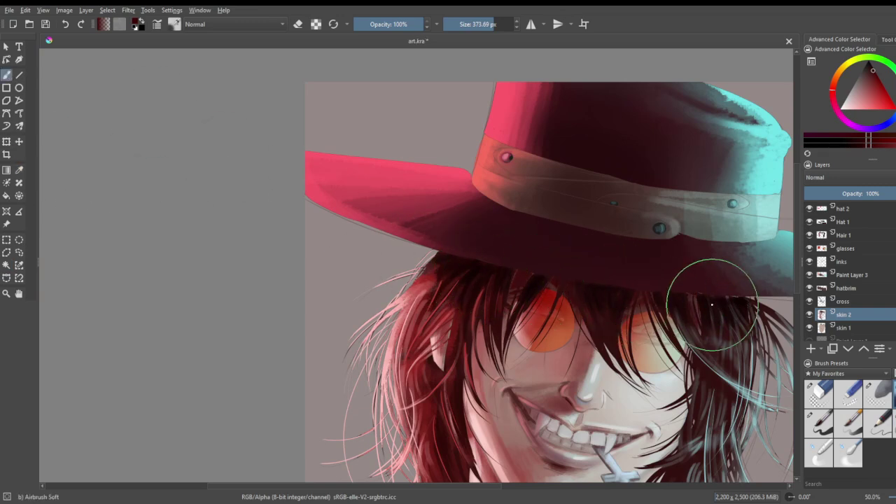
- Activate the Hair 1 layer, sample a dark red and set up the Charcoal Rock Soft brush at 20.30 px over the fringe
click(847, 236)
click(19, 170)
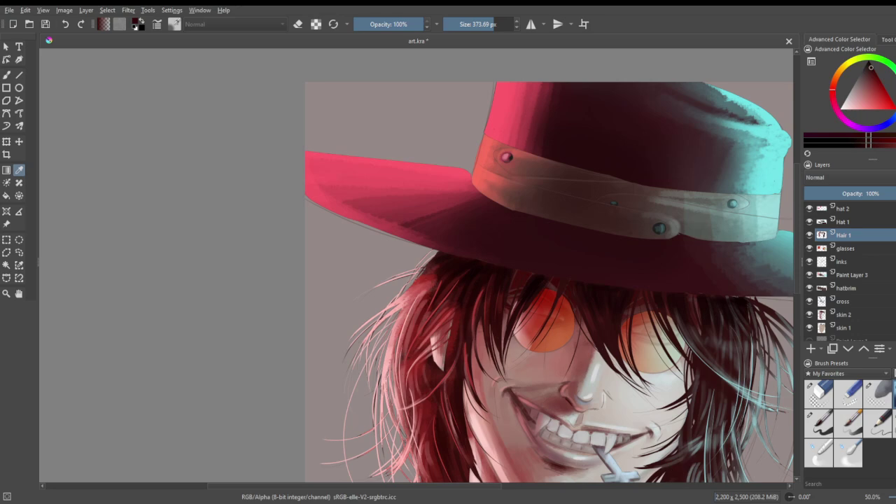
click(893, 422)
scroll(647, 424, up, 2)
scroll(668, 241, down, 2)
scroll(710, 188, up, 2)
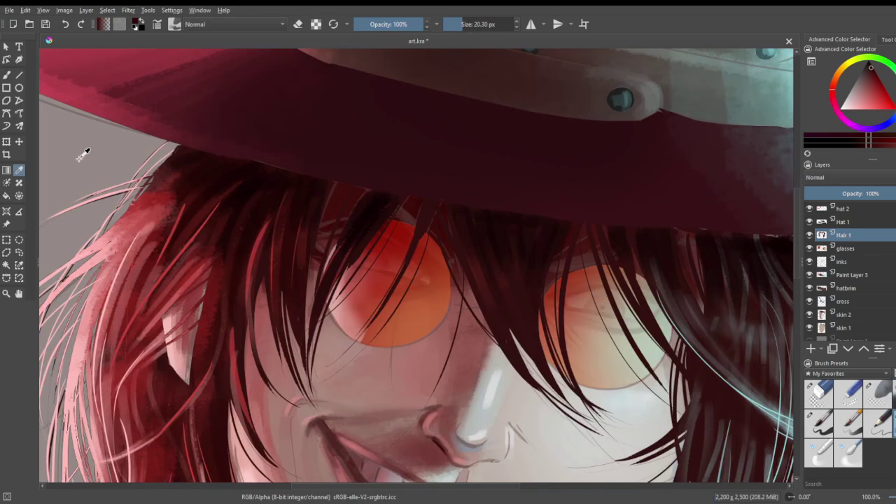
click(8, 75)
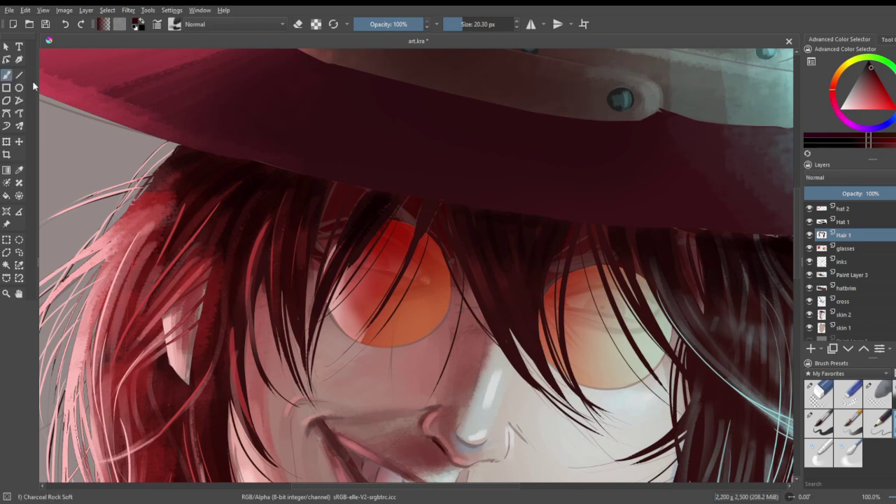
- Set the inks layer's opacity to 21%
click(856, 264)
drag(836, 191, 828, 192)
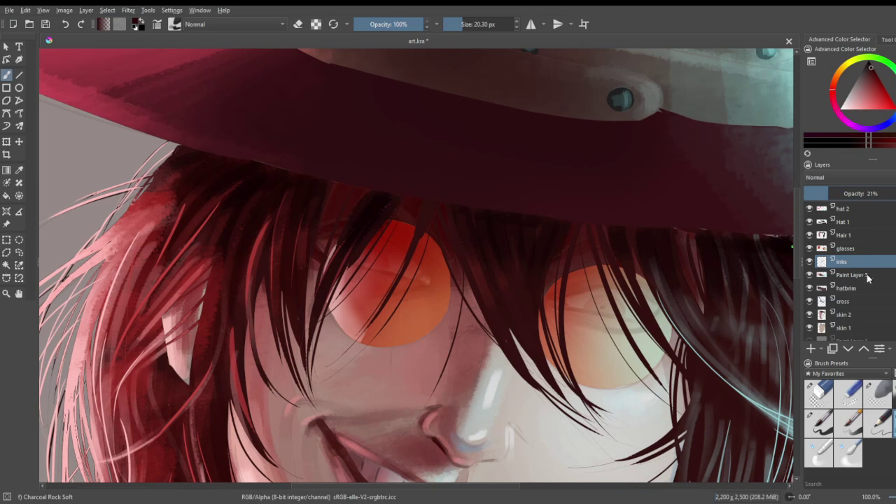
click(865, 249)
click(871, 237)
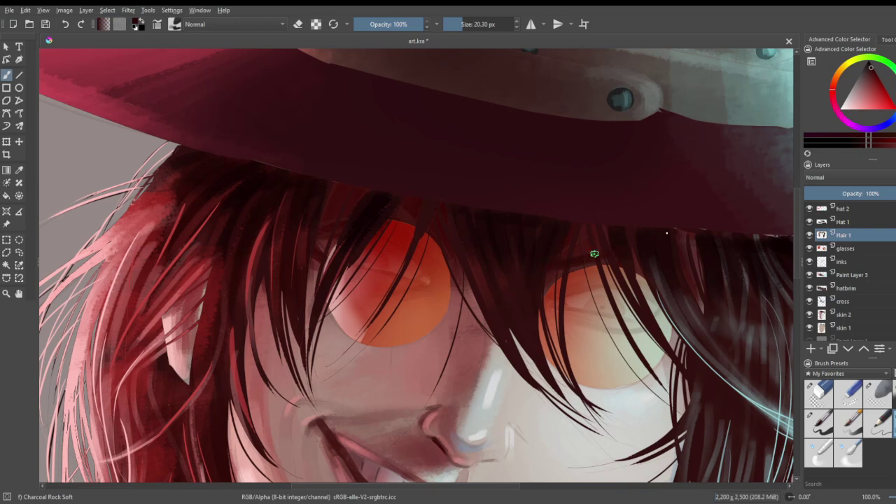
- Add a new paint layer above glasses and paint a near-black eyebrow above the right lens with a sampled dark hair colour
click(844, 249)
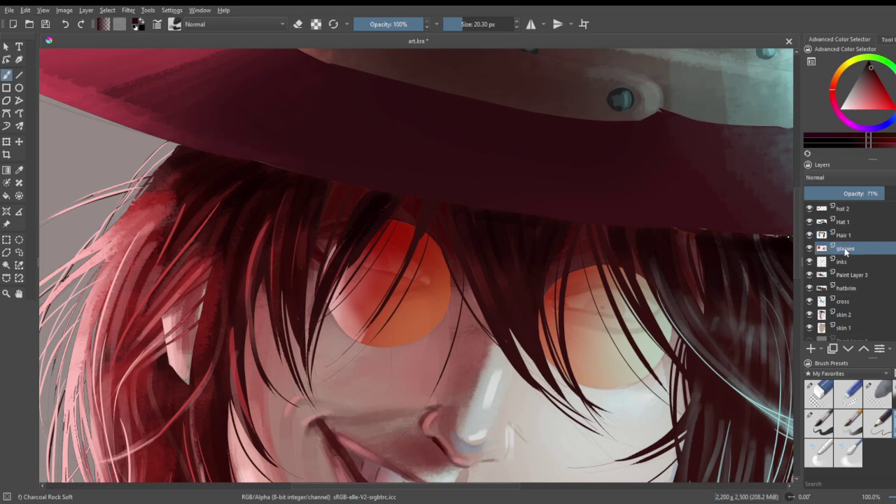
click(813, 350)
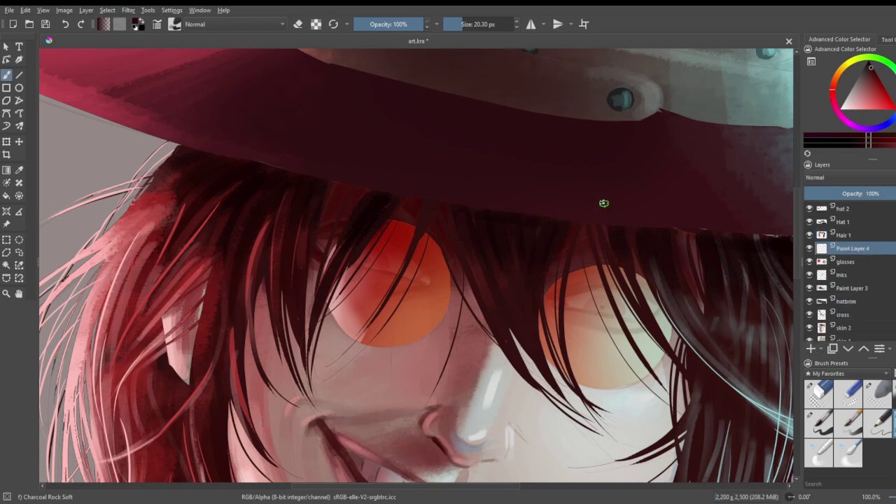
click(19, 170)
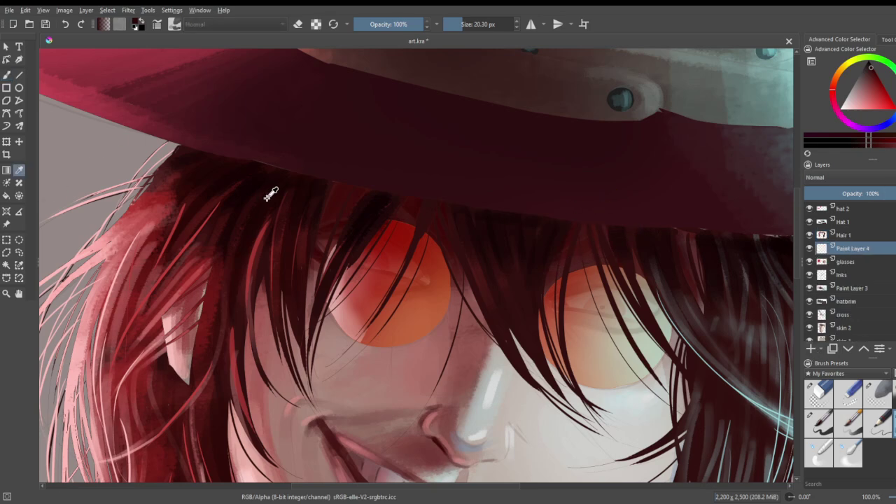
click(6, 77)
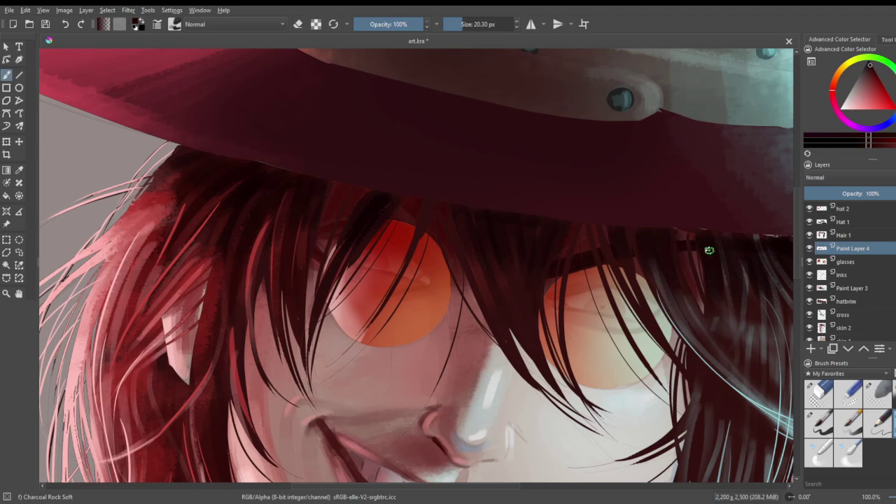
- Move Paint Layer 4 below the glasses layer and paint a dark eyebrow above the left lens
drag(394, 209, 437, 244)
key(ctrl+z)
drag(883, 252, 880, 268)
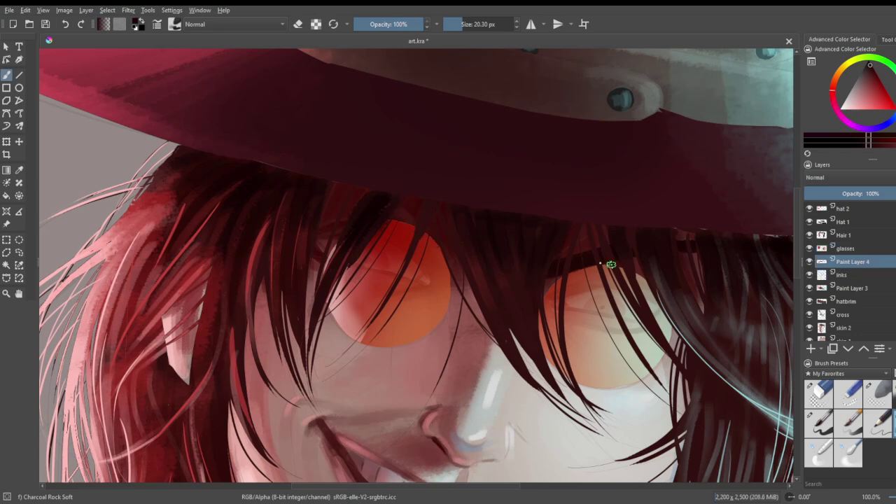
mouse_move(384, 204)
mouse_down()
mouse_move(424, 239)
mouse_move(445, 240)
mouse_up()
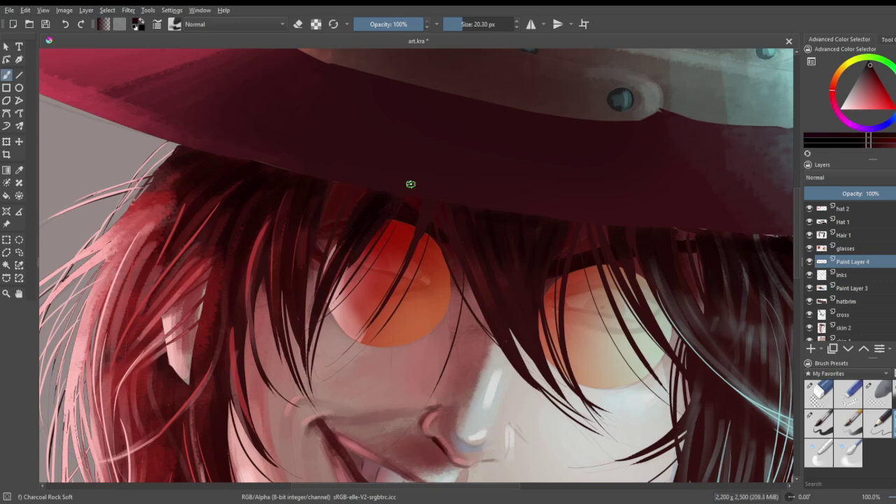
- Set the inks layer's opacity to 62% to strengthen the sketch lines of the collar and coat
key(minus)
key(minus)
key(minus)
key(minus)
scroll(291, 393, up, 2)
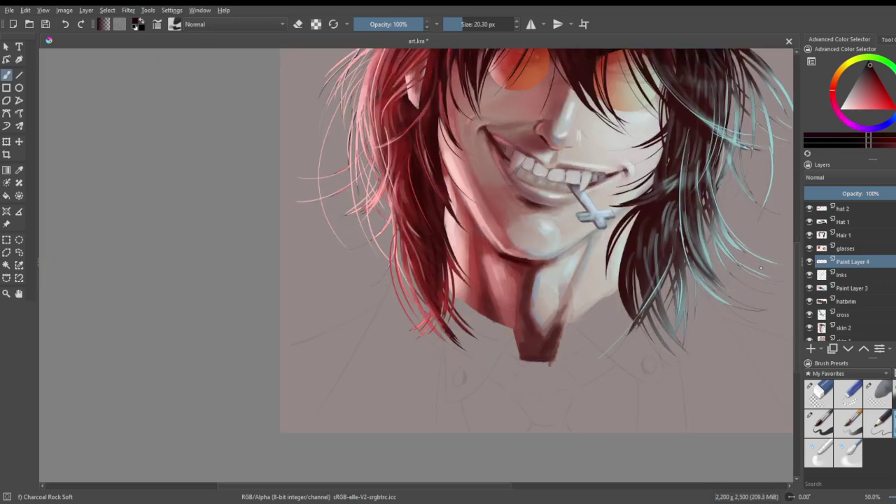
click(863, 289)
click(860, 276)
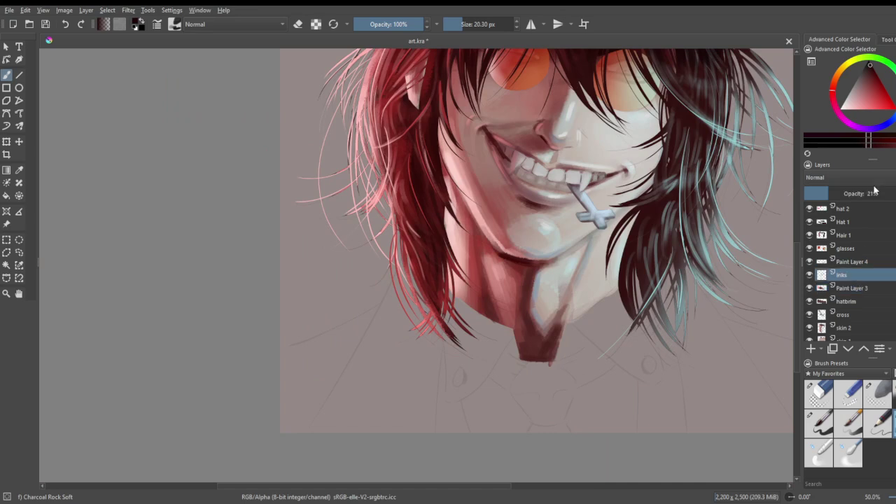
key(minus)
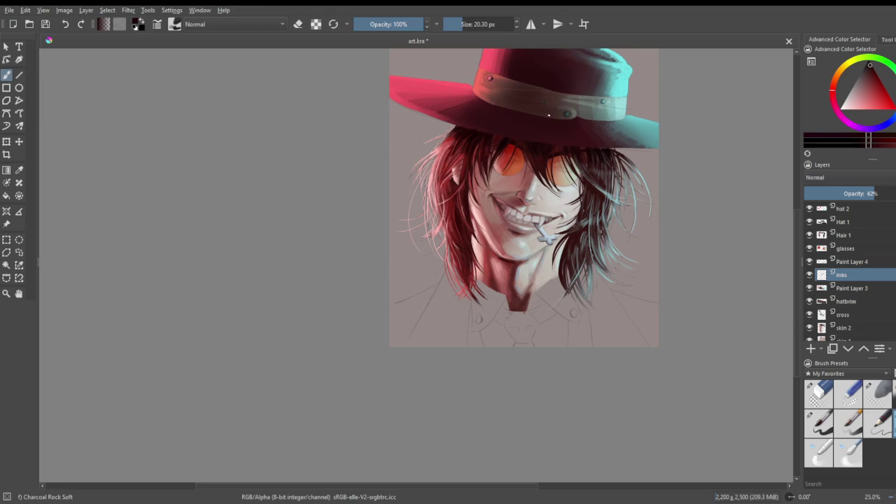
- On Paint Layer 4, add dark strokes between the fringe strands just under the hat brim above the left lens
scroll(549, 114, up, 1)
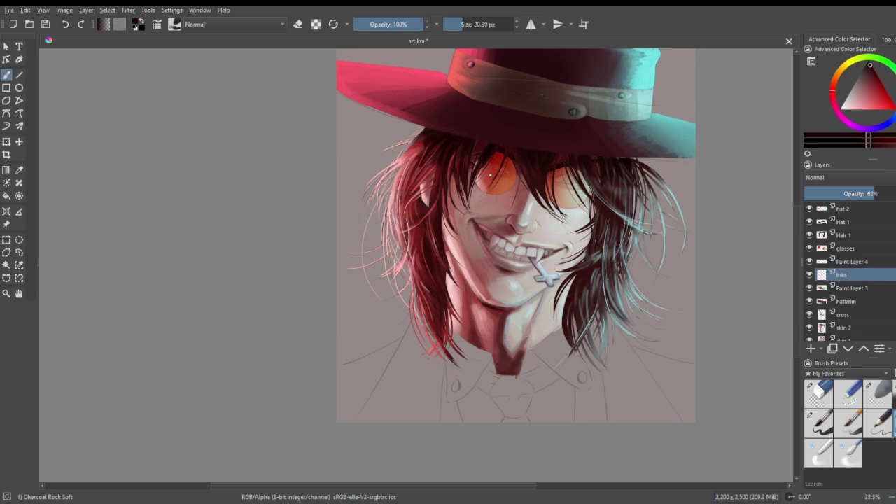
scroll(499, 138, up, 5)
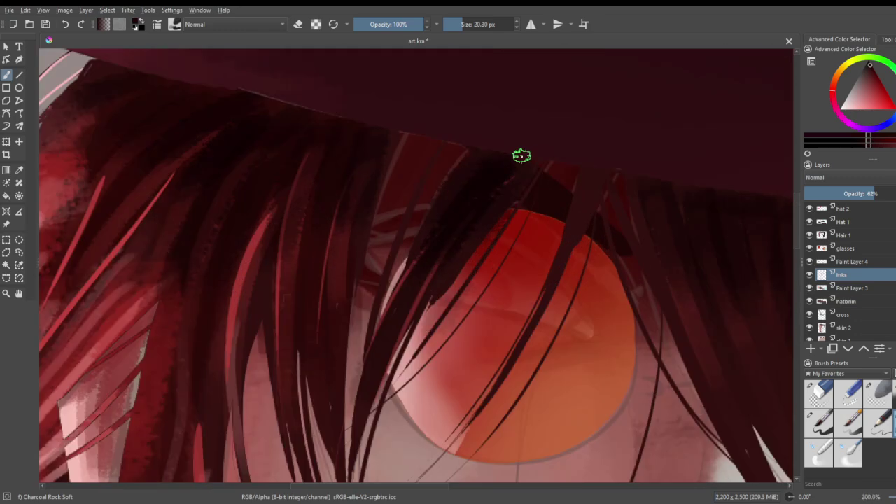
click(874, 262)
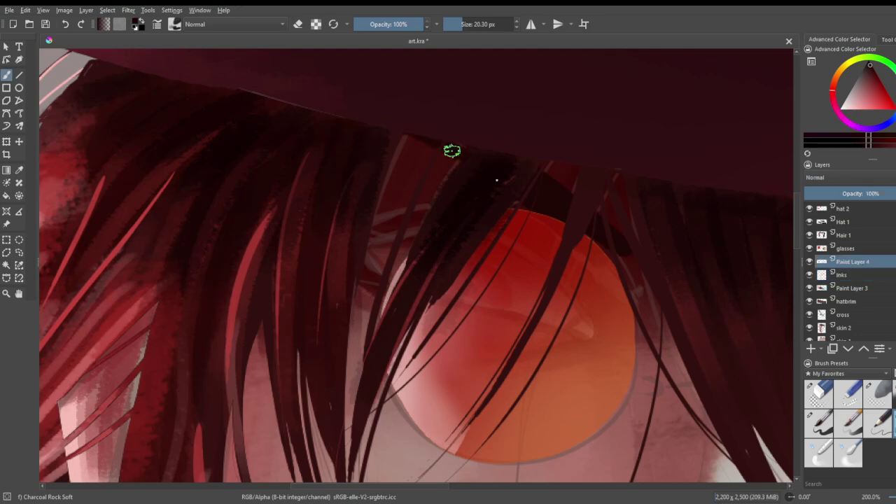
- Save the updated art.kra file and view the full canvas
scroll(547, 170, down, 4)
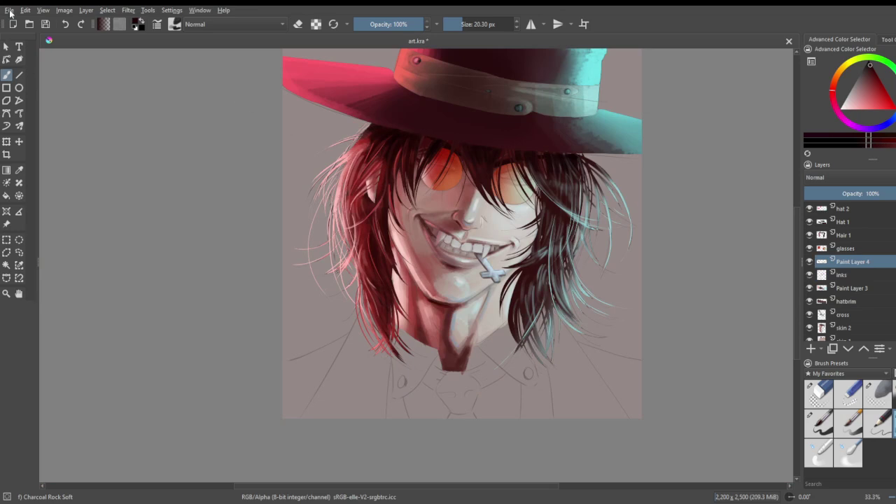
key(ctrl+s)
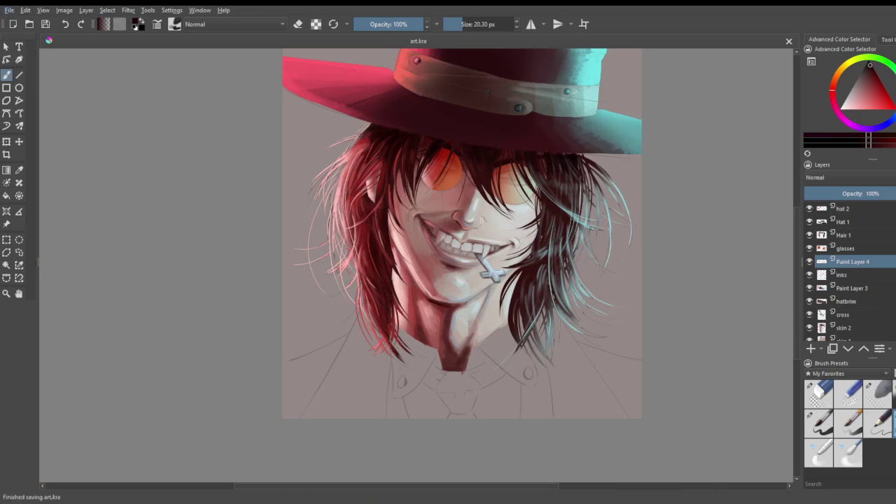
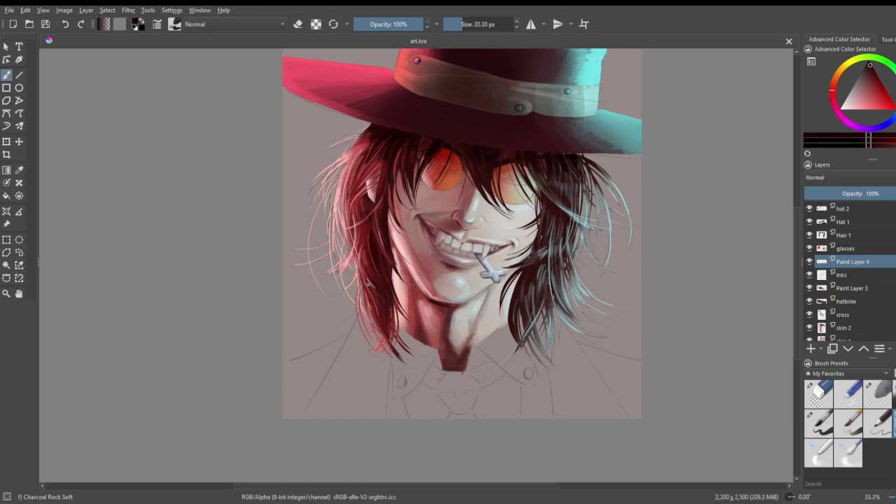
scroll(377, 251, down, 2)
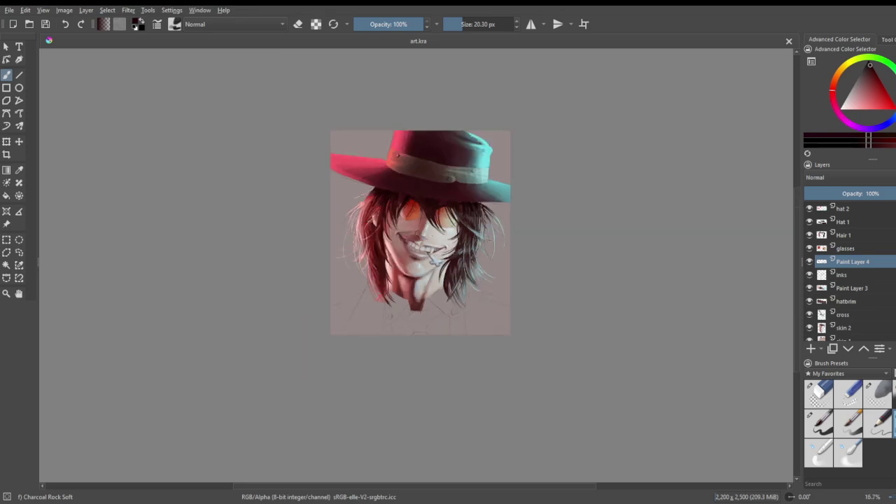
- Set the glasses layer's opacity to 50%
scroll(367, 220, up, 1)
key(Page_Up)
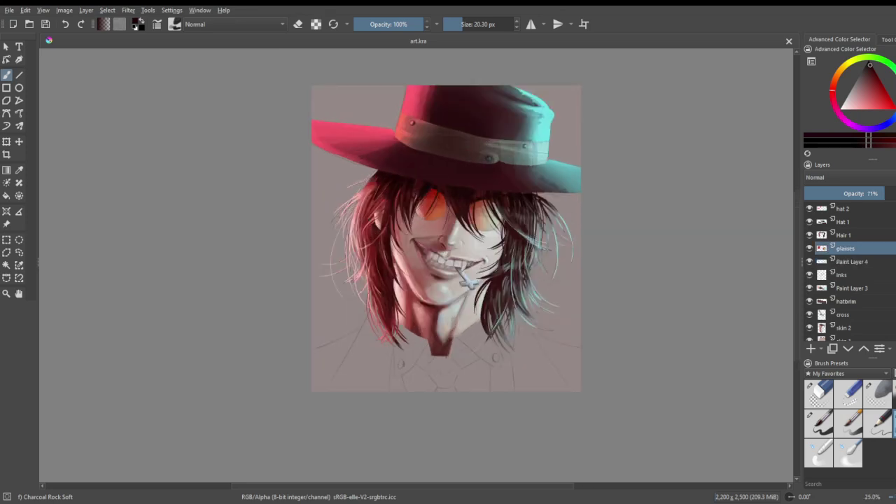
click(843, 191)
drag(860, 191, 878, 196)
scroll(362, 282, down, 1)
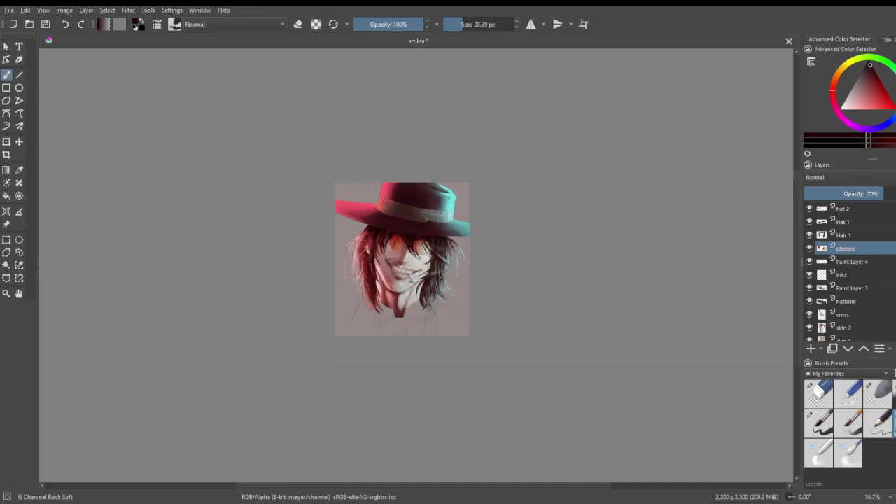
scroll(318, 287, up, 2)
click(862, 194)
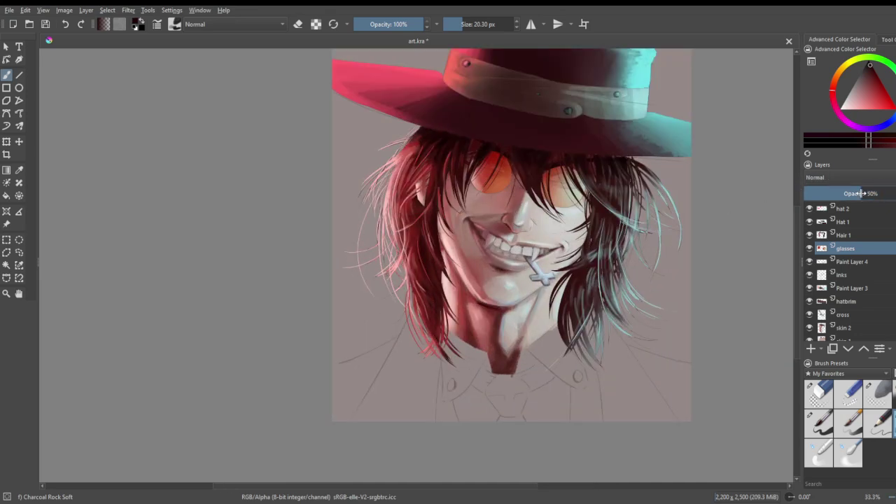
- On the Hat 1 layer, use Airbrush Soft to paint an orange glow over both lenses, with yellow toward their lower parts
click(855, 238)
click(856, 223)
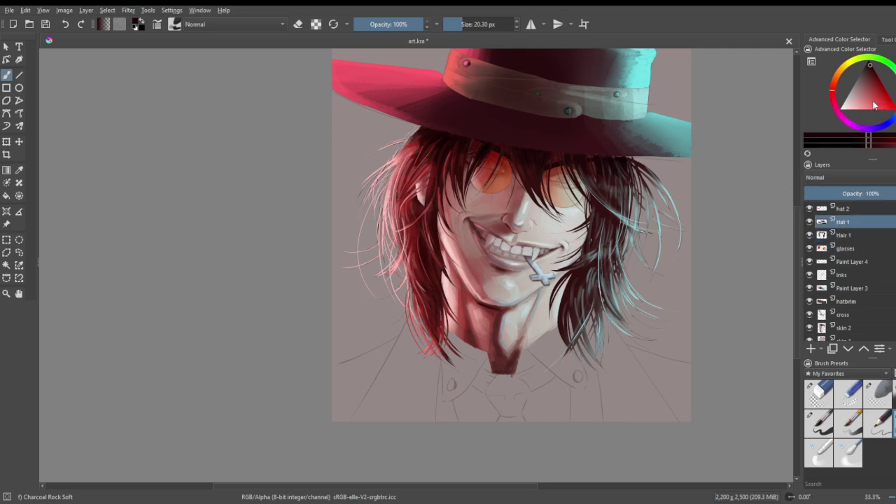
click(834, 82)
click(882, 109)
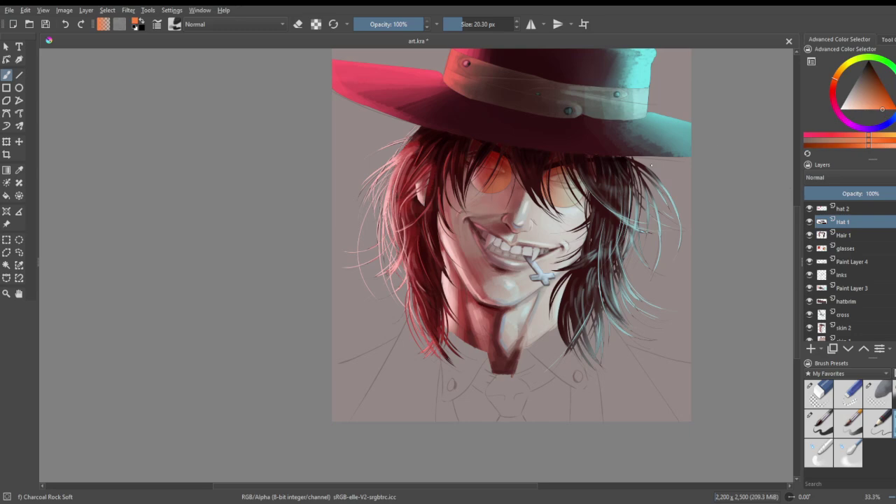
scroll(639, 116, up, 1)
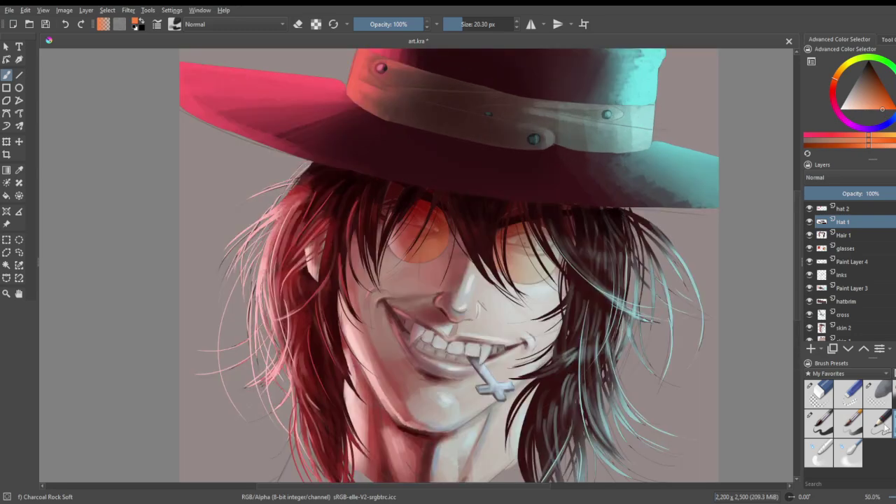
click(872, 393)
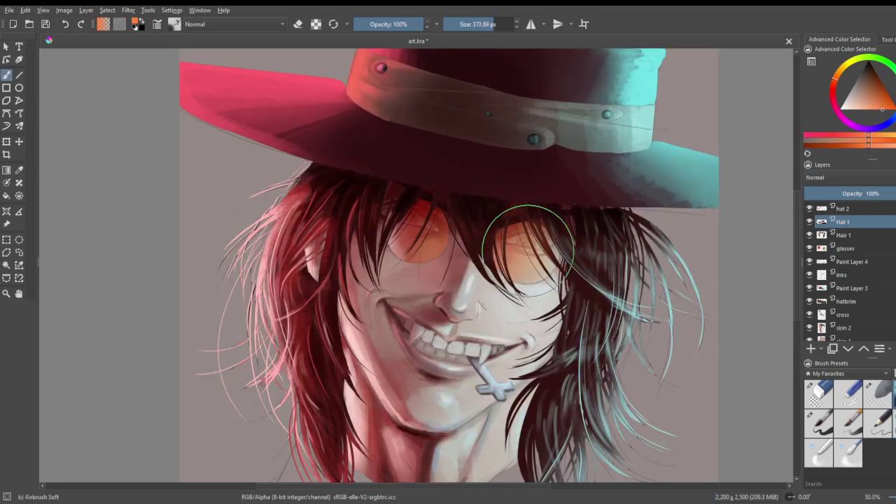
mouse_move(433, 226)
mouse_down()
mouse_move(459, 225)
mouse_move(569, 246)
mouse_up()
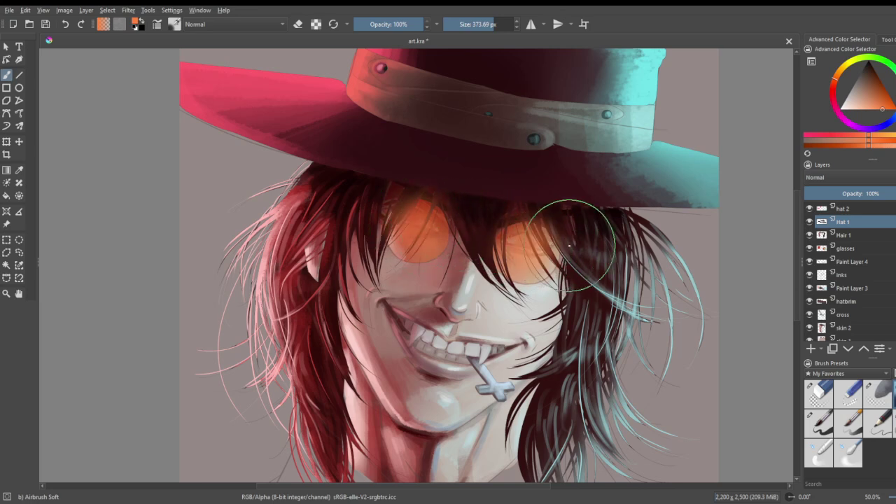
click(844, 73)
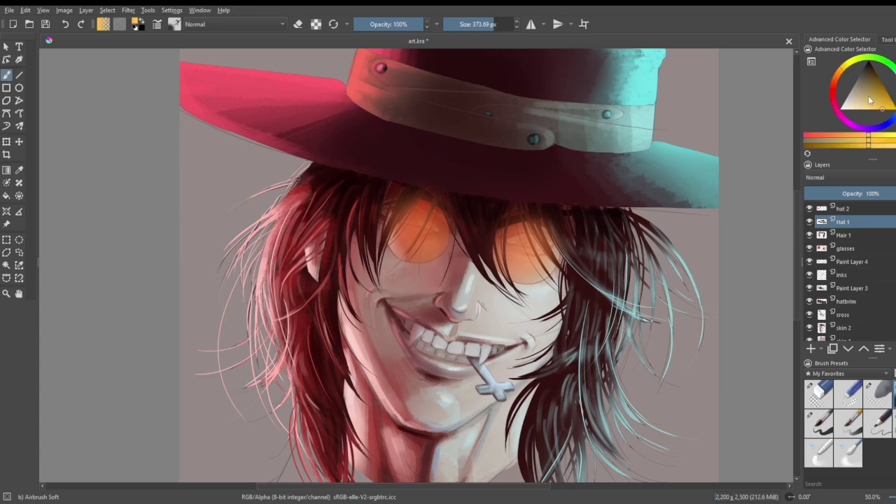
mouse_move(563, 276)
mouse_down()
mouse_move(402, 245)
mouse_move(426, 268)
mouse_move(448, 266)
mouse_move(434, 241)
mouse_move(420, 249)
mouse_move(428, 253)
mouse_move(419, 246)
mouse_up()
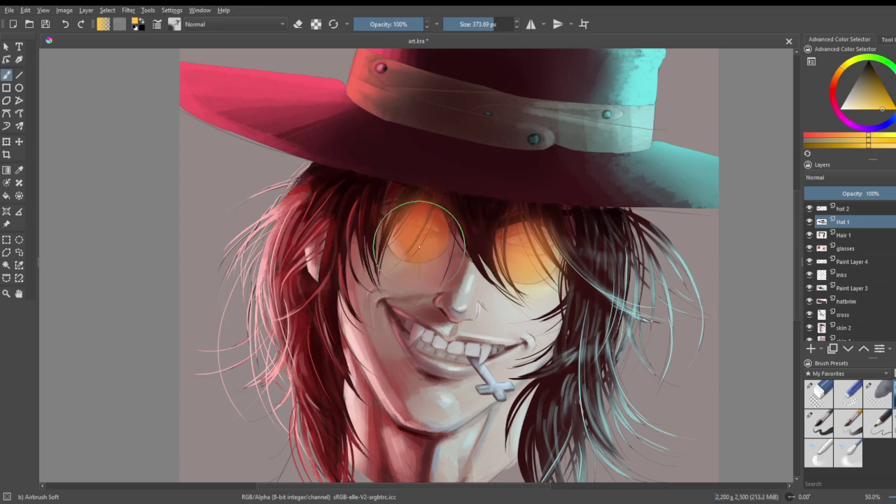
- Set the glasses layer's opacity to 30% and save the art.kra file
click(858, 248)
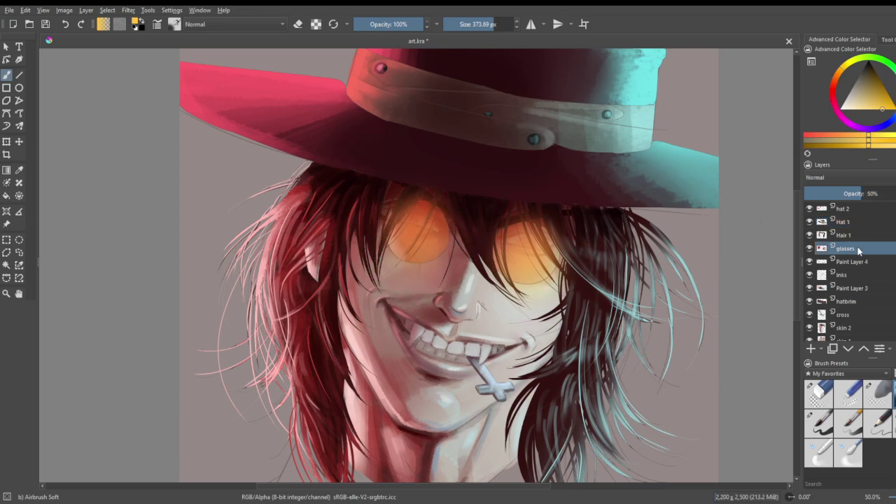
click(838, 194)
scroll(448, 270, down, 3)
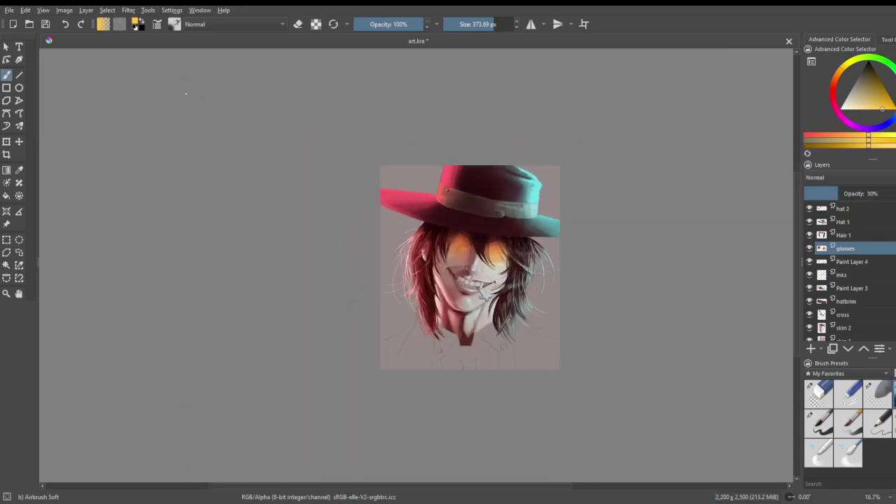
click(9, 12)
key(ctrl+s)
- On the glasses layer, airbrush a faint green tint over the right lens with the brush size set to 181.75 px
key(plus)
key(plus)
key(plus)
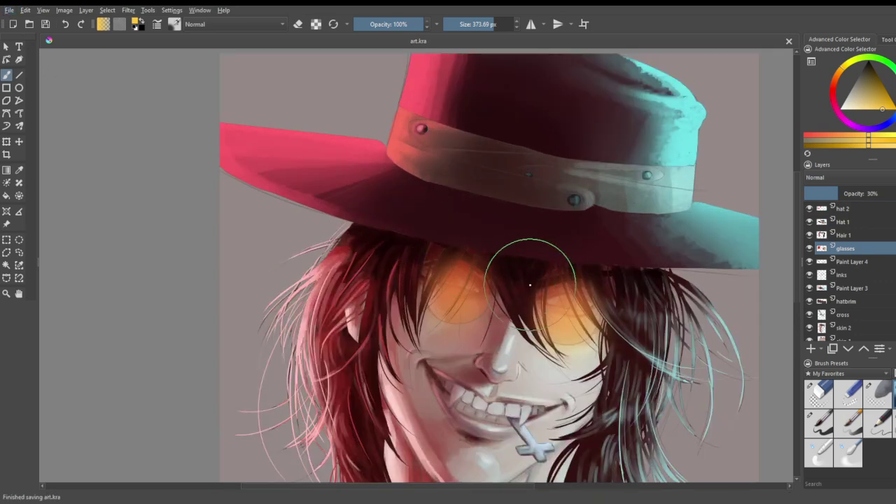
click(882, 114)
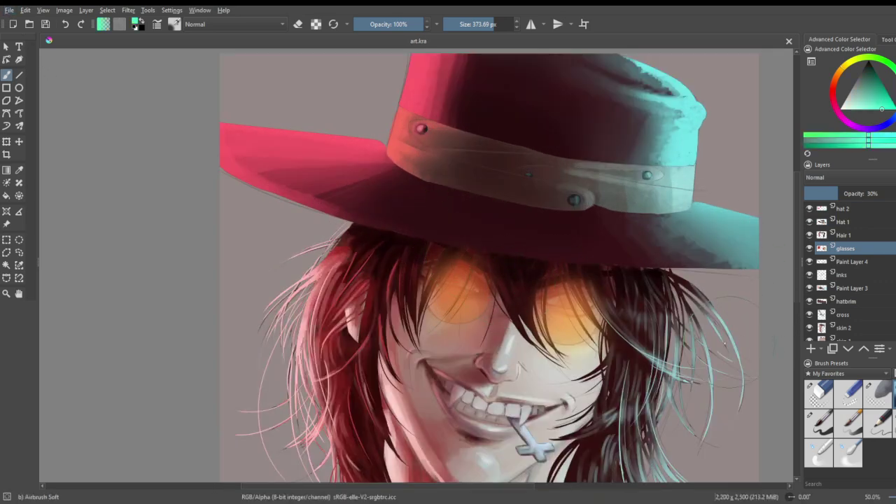
scroll(741, 338, up, 1)
drag(514, 24, 481, 24)
mouse_move(538, 305)
mouse_down()
mouse_move(534, 284)
mouse_move(520, 329)
mouse_move(546, 296)
mouse_up()
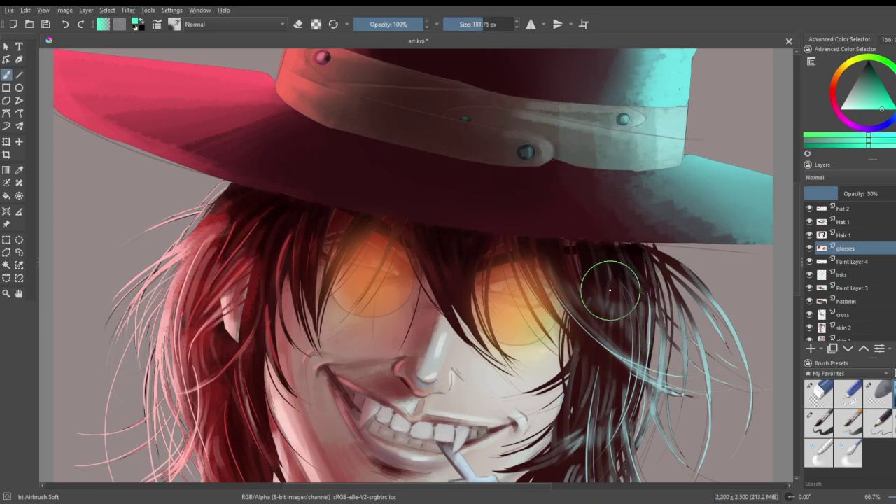
- Airbrush a deep crimson tint over the left lens and save the file
click(834, 96)
click(883, 87)
mouse_move(348, 296)
mouse_down()
mouse_move(377, 272)
mouse_move(354, 256)
mouse_move(354, 286)
mouse_move(350, 250)
mouse_move(339, 277)
mouse_move(357, 300)
mouse_up()
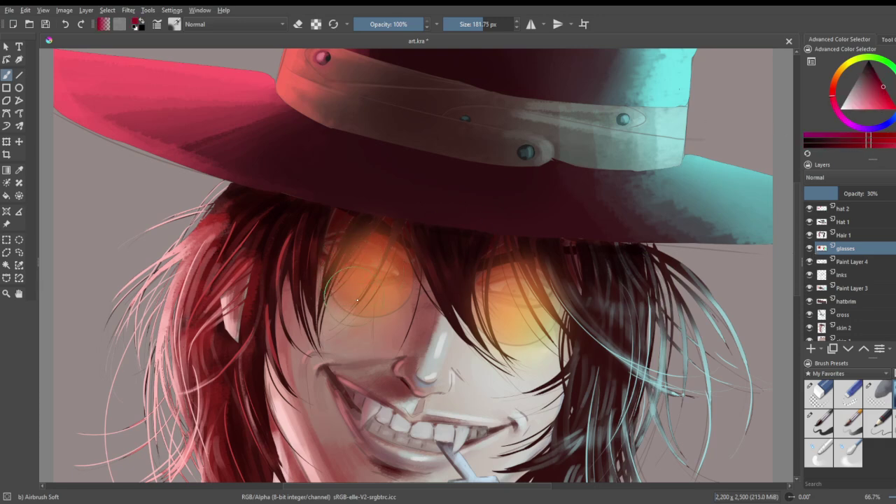
click(889, 97)
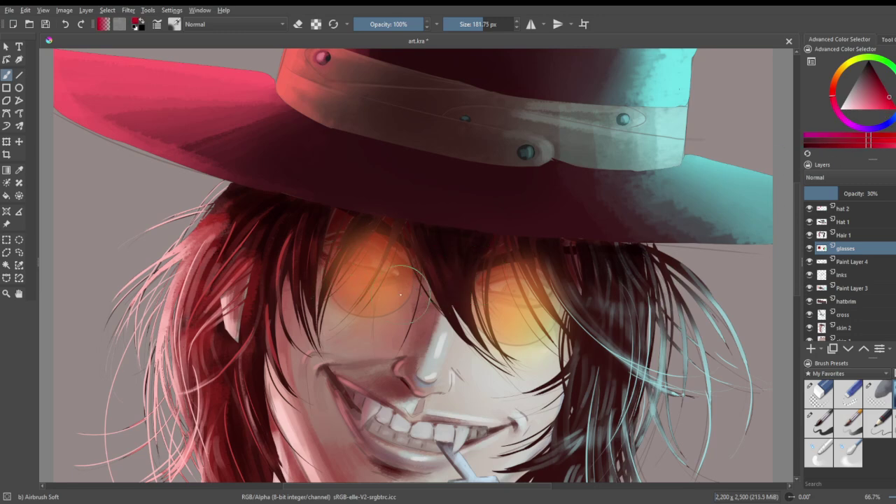
scroll(212, 294, down, 8)
scroll(203, 297, up, 6)
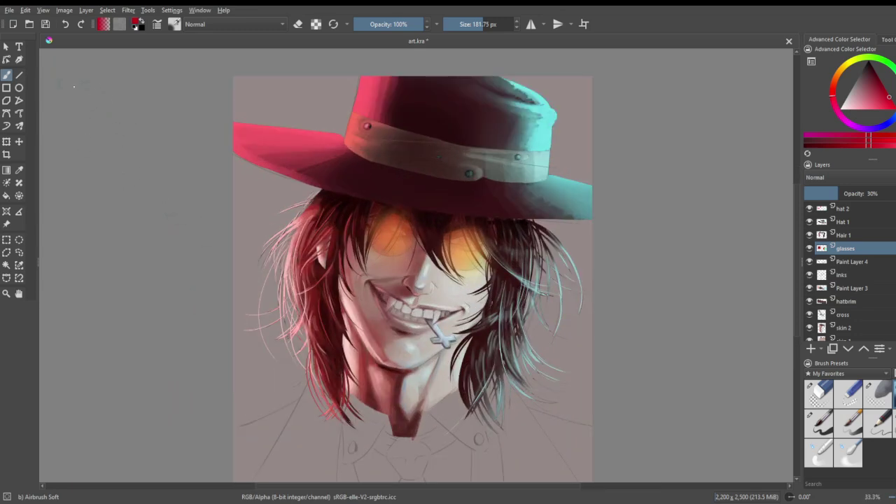
key(ctrl+s)
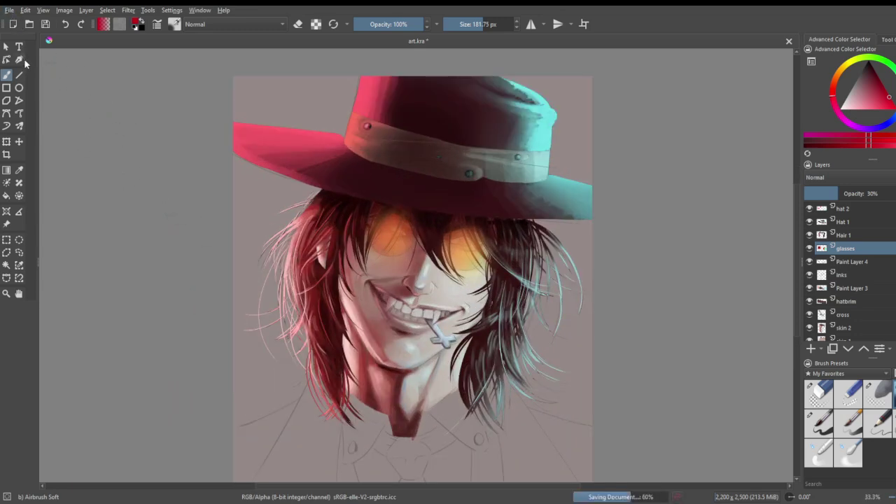
- Add a new paint layer directly above skin 2 and name it shirt
scroll(847, 286, down, 2)
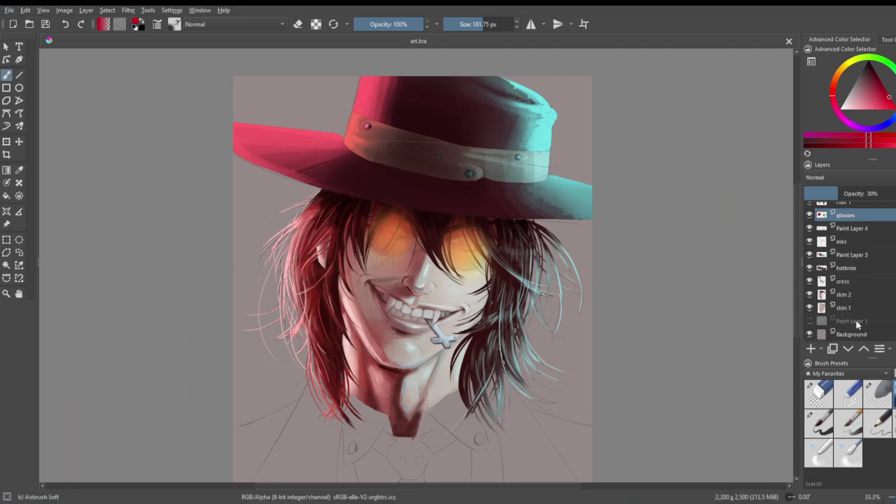
click(855, 321)
click(857, 294)
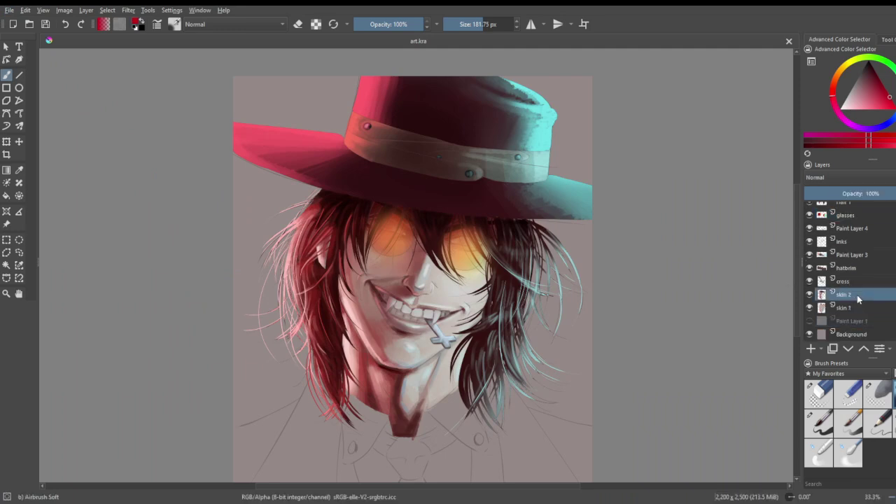
click(810, 349)
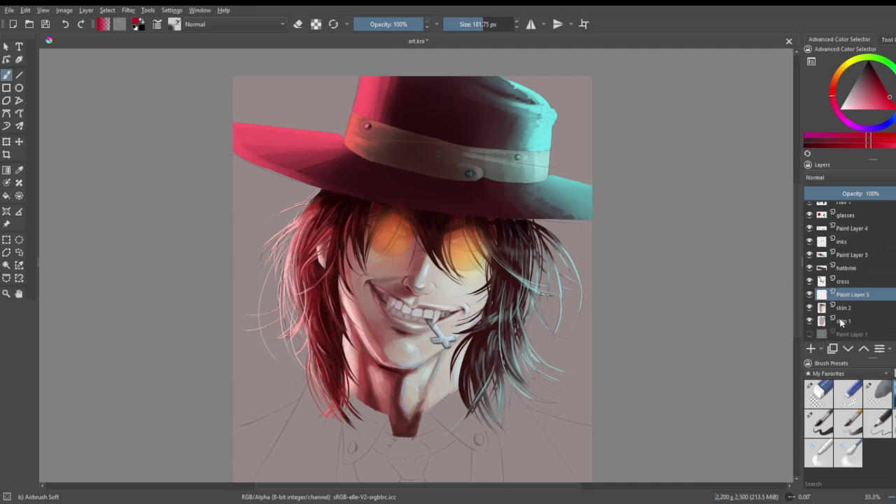
double_click(866, 296)
text(shirt)
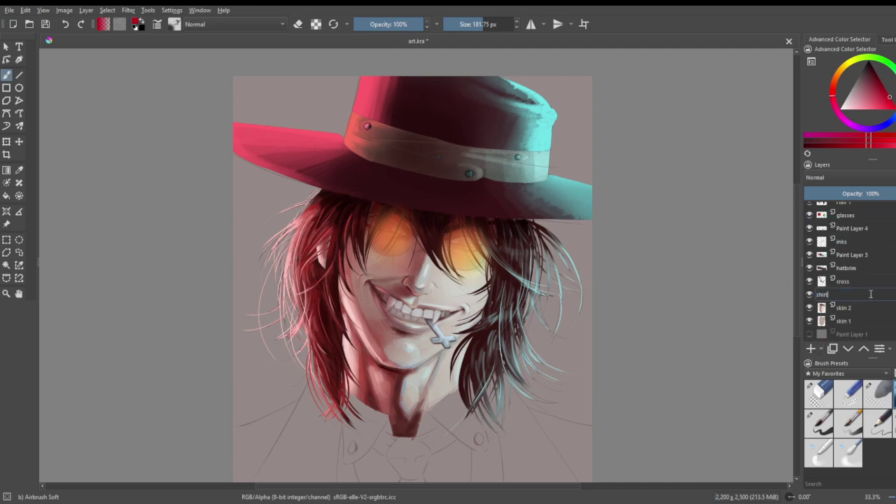
key(Return)
- On the shirt layer, block in the shirt front in grey on both sides of the tie with the Basic-5 Size brush
drag(870, 92, 855, 89)
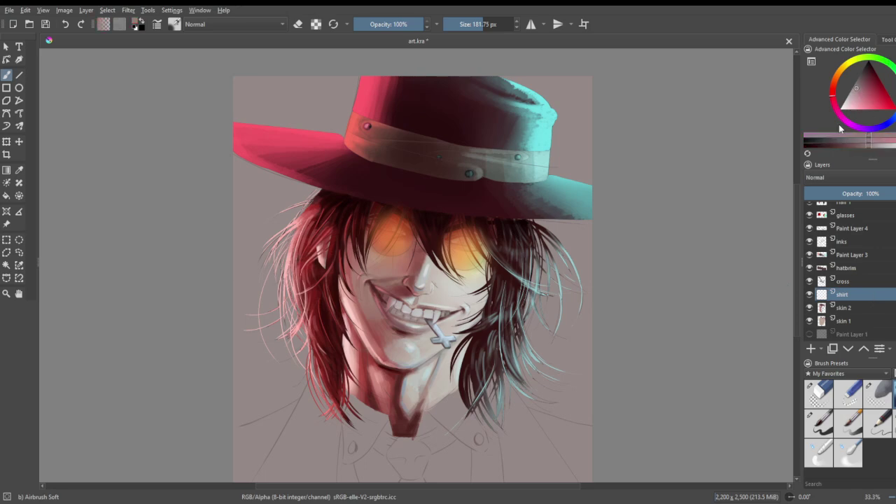
drag(447, 462, 513, 278)
scroll(441, 264, up, 2)
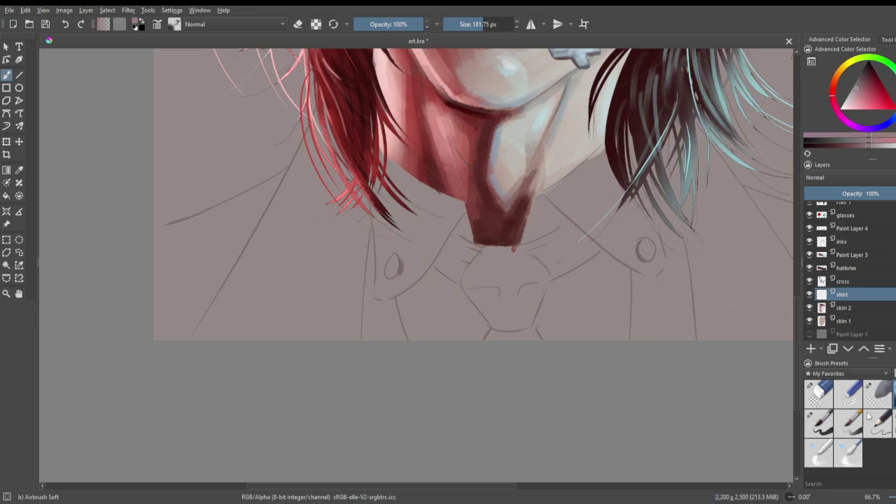
click(820, 422)
drag(422, 210, 402, 266)
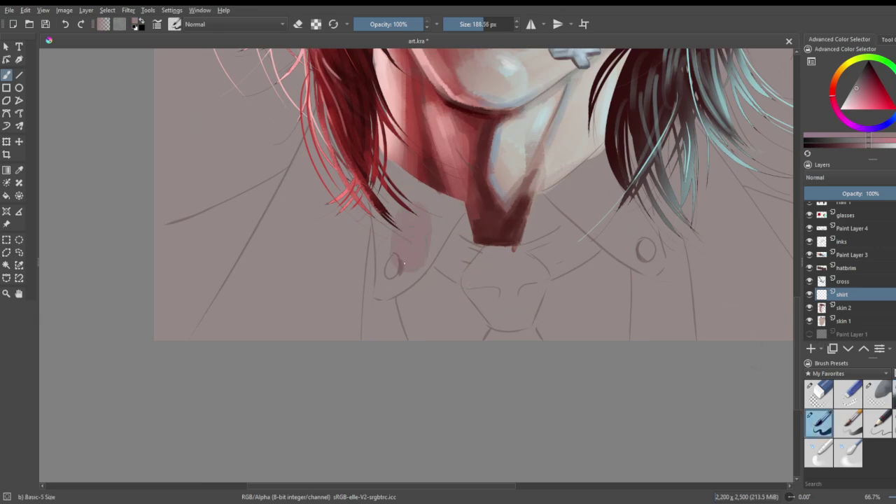
click(855, 89)
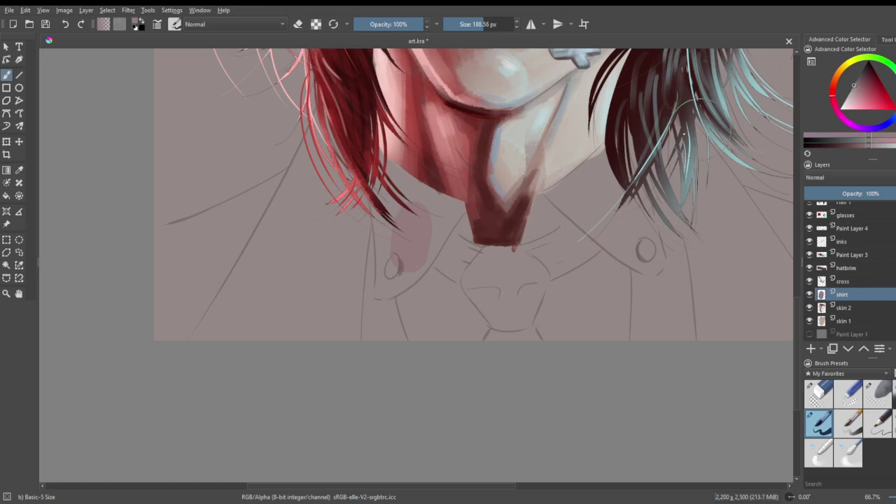
mouse_move(413, 212)
mouse_down()
mouse_move(404, 276)
mouse_move(445, 219)
mouse_move(418, 276)
mouse_move(420, 244)
mouse_move(418, 309)
mouse_move(408, 266)
mouse_move(420, 347)
mouse_move(401, 276)
mouse_move(411, 310)
mouse_move(434, 310)
mouse_move(443, 336)
mouse_move(440, 268)
mouse_move(465, 319)
mouse_up()
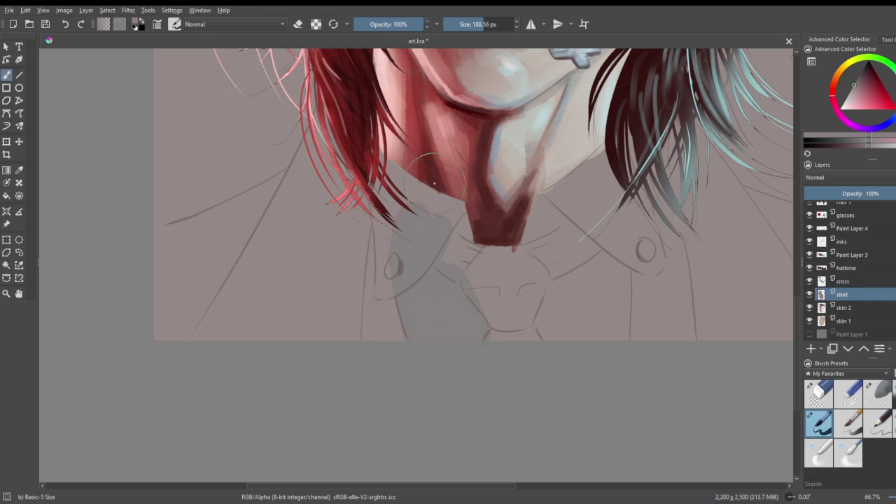
mouse_move(562, 293)
mouse_down()
mouse_move(543, 329)
mouse_move(563, 290)
mouse_move(551, 326)
mouse_move(574, 289)
mouse_move(560, 353)
mouse_move(585, 284)
mouse_move(590, 345)
mouse_move(608, 278)
mouse_move(604, 330)
mouse_move(619, 267)
mouse_move(599, 348)
mouse_up()
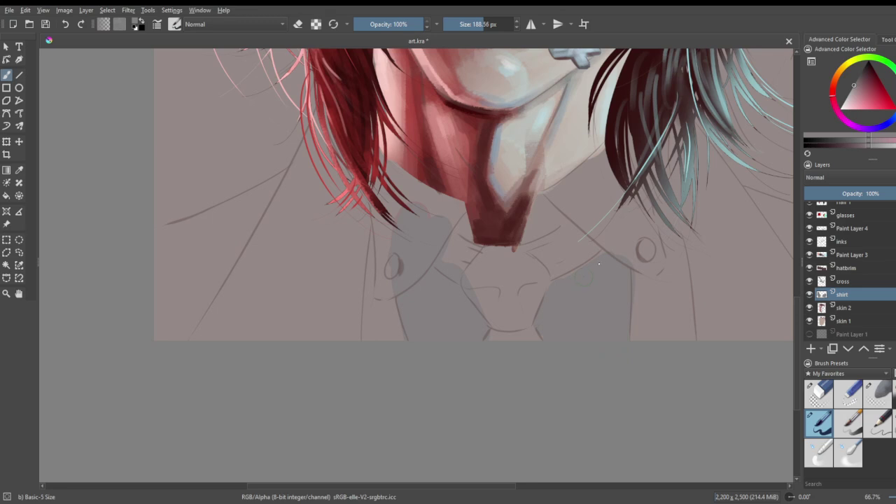
mouse_move(540, 205)
mouse_down()
mouse_move(521, 240)
mouse_move(546, 220)
mouse_up()
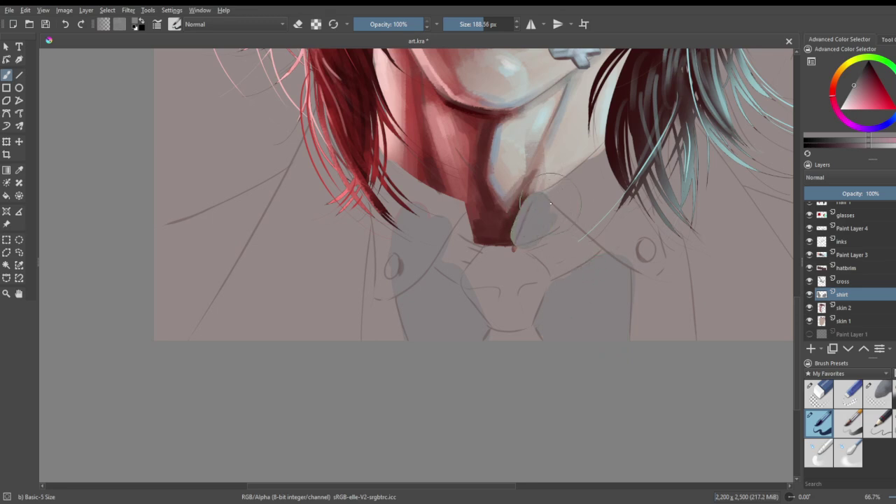
key(ctrl+z)
key(ctrl+z)
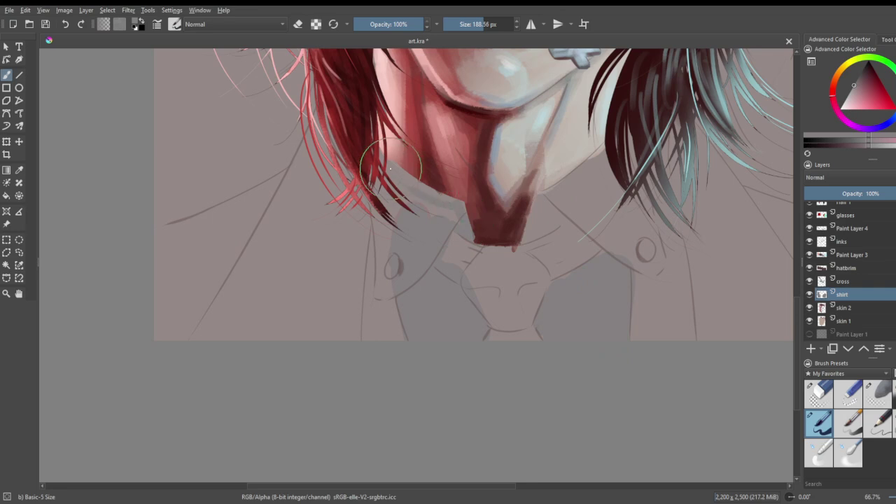
- Fill in the left collar flap in grey along the neckline and down around its button
drag(381, 149, 427, 175)
drag(380, 152, 450, 189)
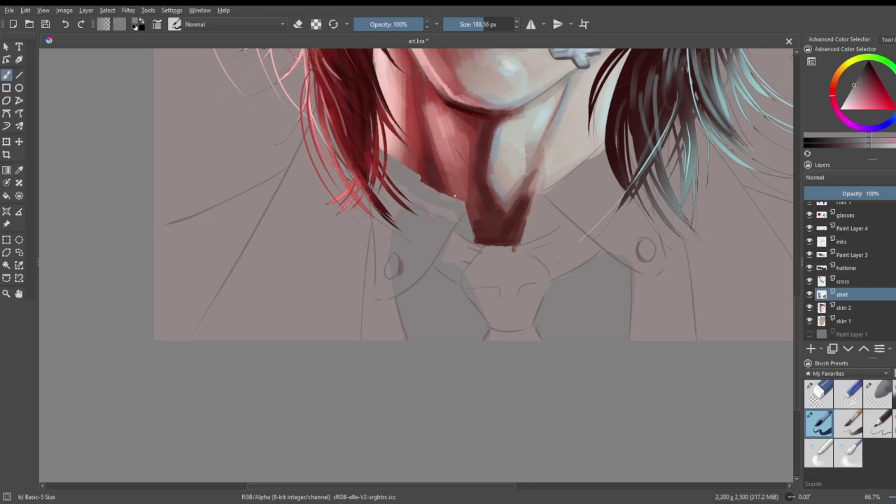
mouse_move(435, 184)
mouse_down()
mouse_move(458, 197)
mouse_move(468, 219)
mouse_move(461, 199)
mouse_move(467, 222)
mouse_up()
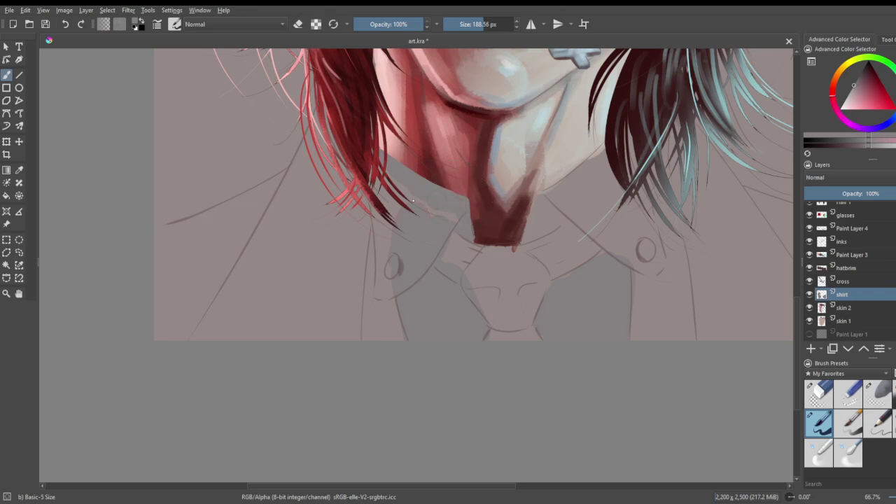
mouse_move(383, 183)
mouse_down()
mouse_move(390, 276)
mouse_move(386, 225)
mouse_move(383, 294)
mouse_up()
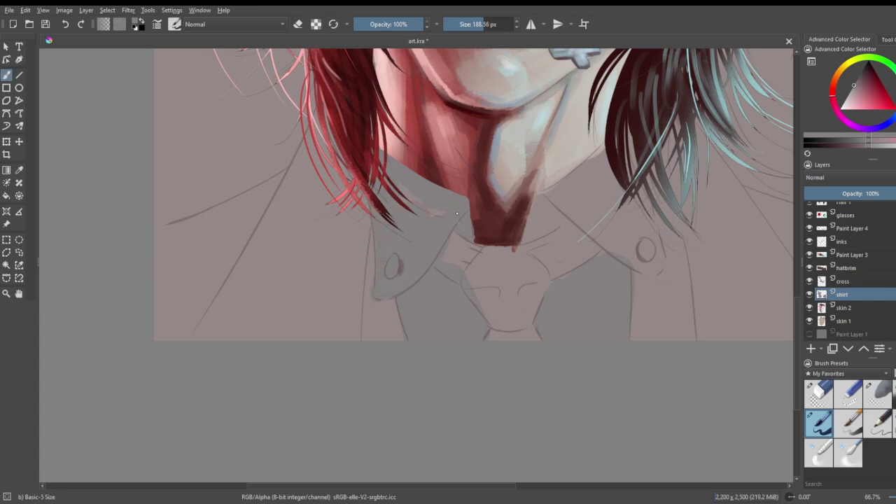
mouse_move(559, 193)
mouse_down()
mouse_move(538, 200)
mouse_move(524, 245)
mouse_up()
drag(536, 201, 522, 239)
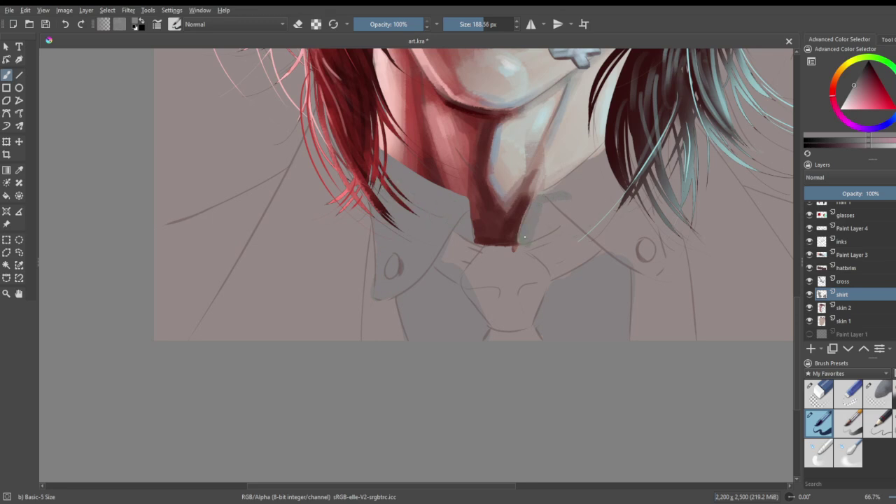
key(ctrl+z)
key(ctrl+z)
drag(541, 198, 523, 236)
key(ctrl+z)
- Block in the right collar flap in grey from the neck opening to beneath the hair
mouse_move(540, 198)
mouse_down()
mouse_move(514, 250)
mouse_move(528, 229)
mouse_move(521, 241)
mouse_move(577, 217)
mouse_move(548, 226)
mouse_move(549, 212)
mouse_move(535, 226)
mouse_move(572, 188)
mouse_move(540, 197)
mouse_move(625, 142)
mouse_move(597, 163)
mouse_move(616, 145)
mouse_move(556, 224)
mouse_move(595, 208)
mouse_up()
mouse_move(596, 218)
mouse_down()
mouse_move(655, 263)
mouse_move(620, 181)
mouse_move(627, 235)
mouse_move(608, 179)
mouse_move(621, 215)
mouse_move(653, 143)
mouse_move(645, 136)
mouse_move(622, 176)
mouse_move(623, 147)
mouse_up()
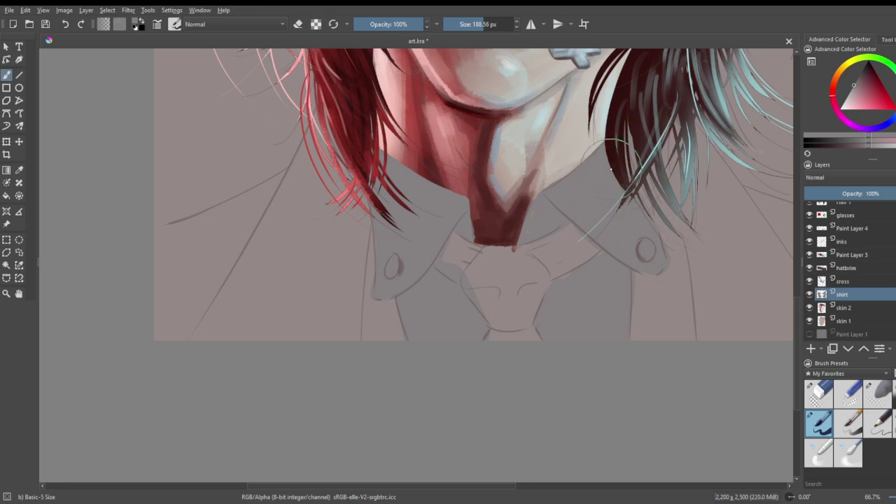
- Select the grey left collar and shirt front as one contiguous area on the shirt layer
scroll(514, 265, down, 4)
scroll(541, 193, up, 2)
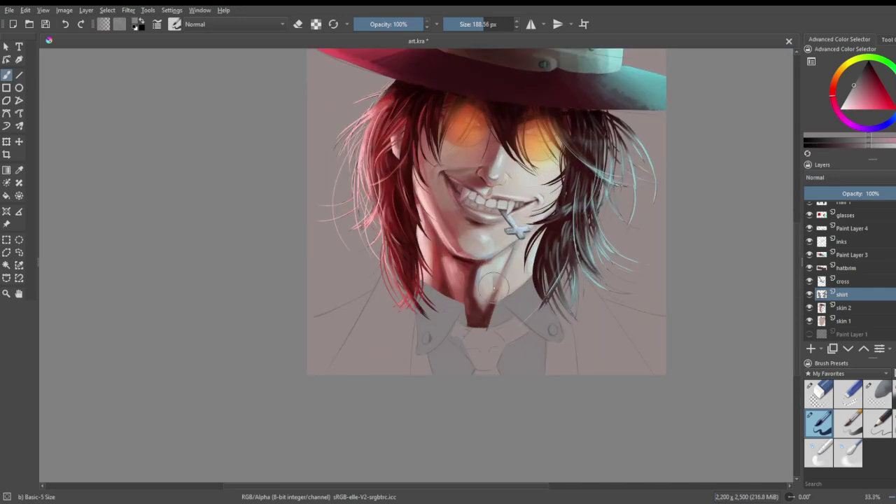
scroll(516, 332, up, 1)
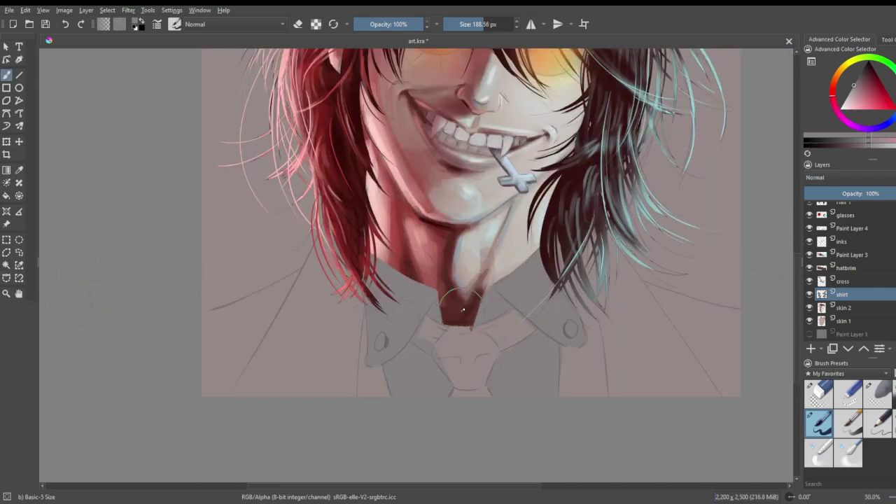
scroll(459, 316, up, 1)
click(6, 265)
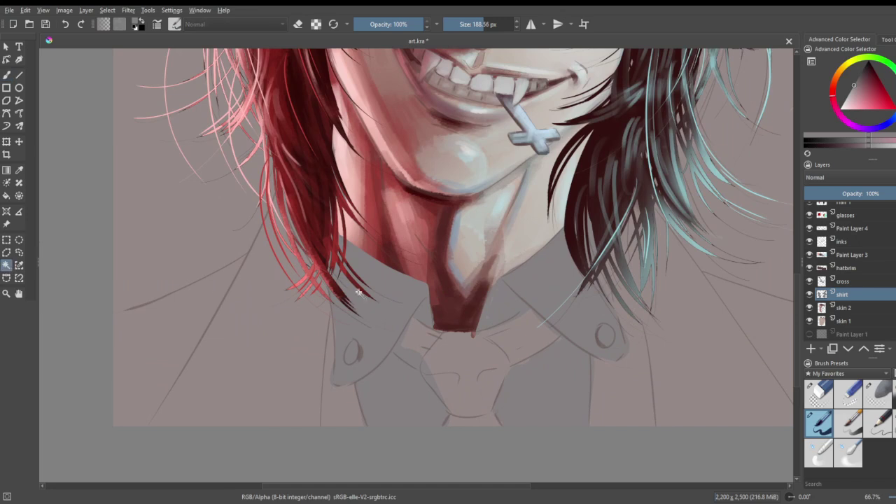
click(383, 311)
- Paint the left collar flap pink with the Charcoal Rock Soft brush at 284.04 px
drag(865, 100, 861, 103)
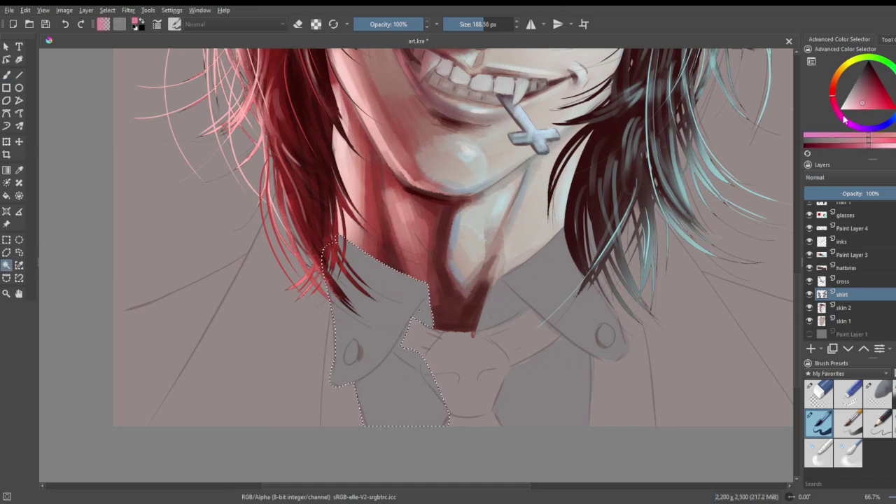
click(895, 424)
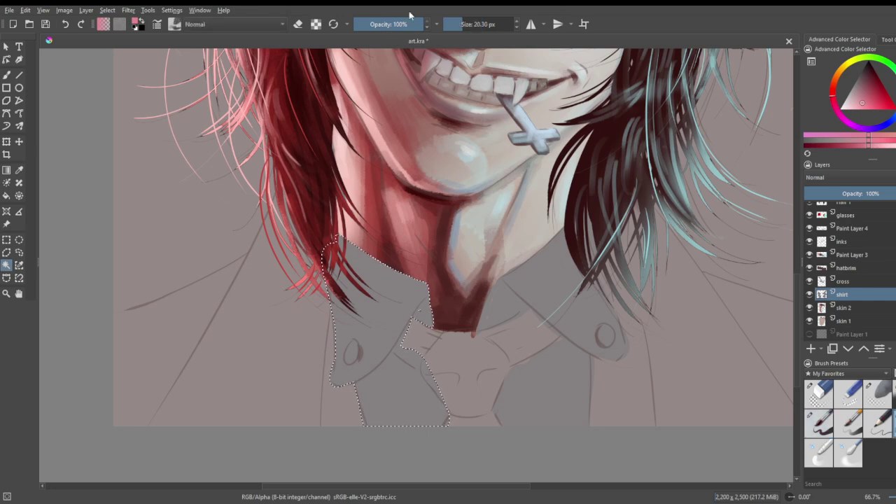
click(480, 23)
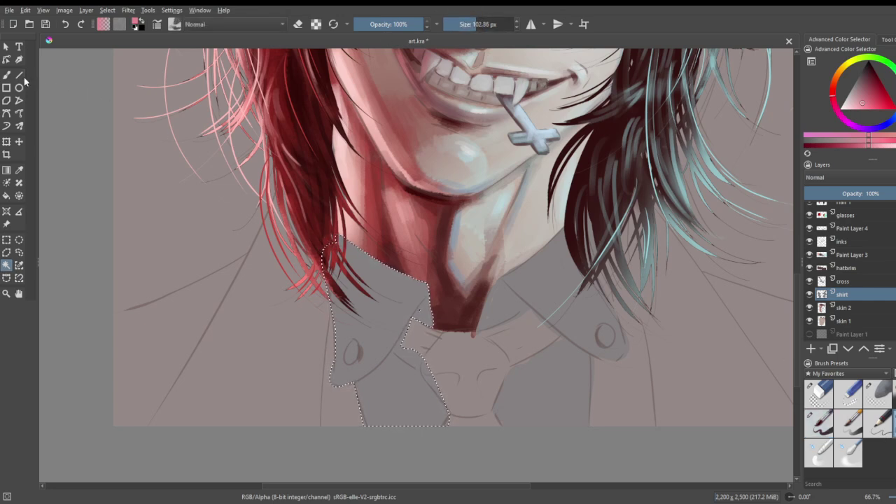
click(7, 74)
click(472, 24)
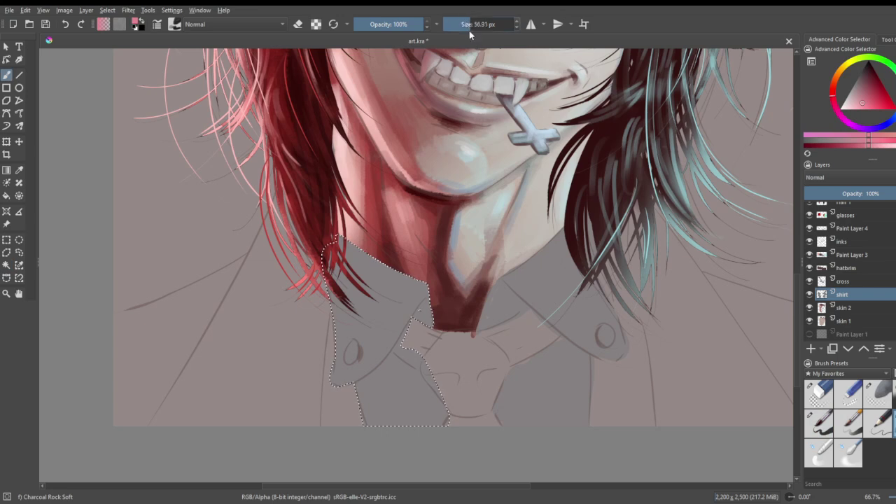
click(489, 23)
mouse_move(359, 233)
mouse_down()
mouse_move(284, 375)
mouse_move(348, 275)
mouse_up()
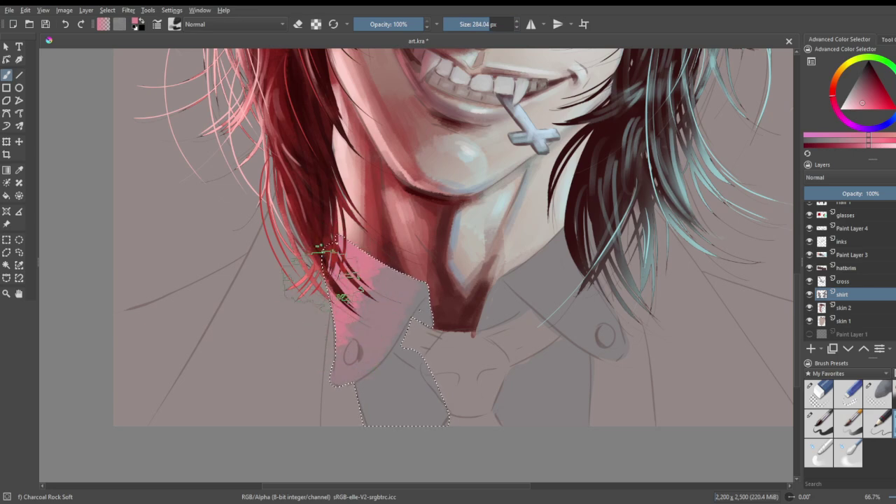
drag(364, 262, 343, 283)
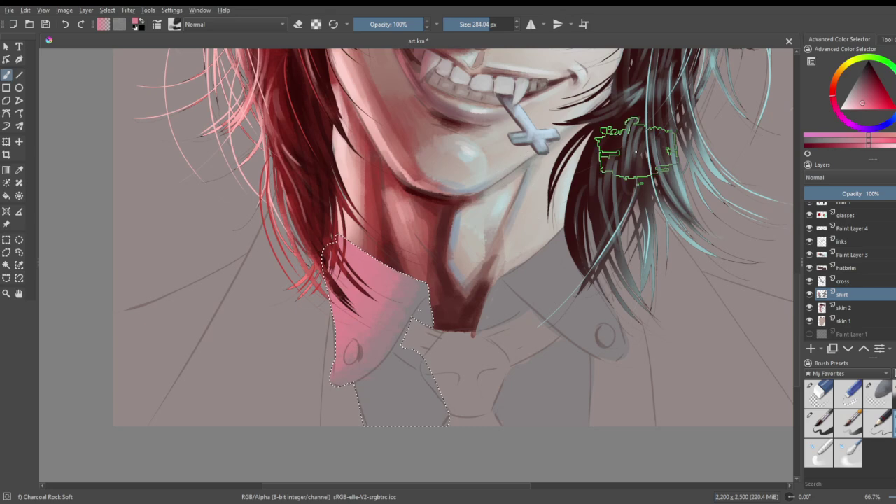
- Add lighter pink highlights along the left collar's upper edge at 188.56 px and around its button at 98.32 px
click(856, 109)
drag(855, 109, 853, 109)
click(483, 23)
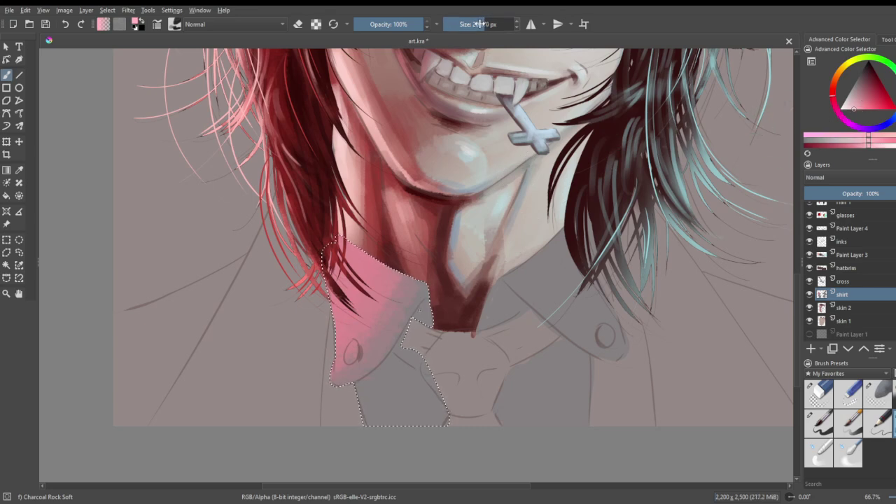
drag(354, 236, 421, 285)
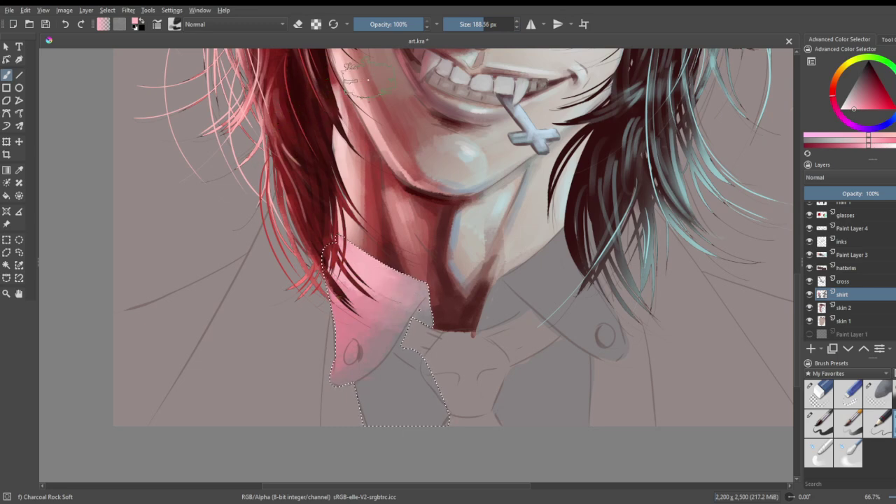
click(476, 24)
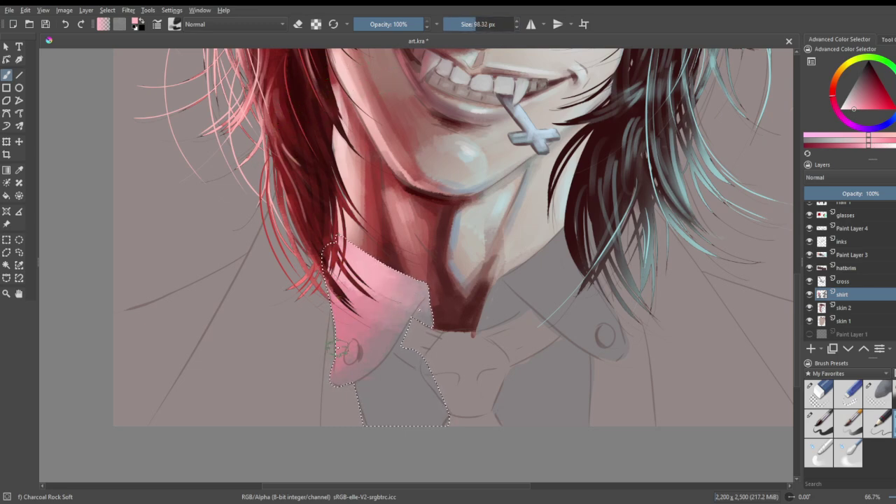
drag(337, 348, 364, 361)
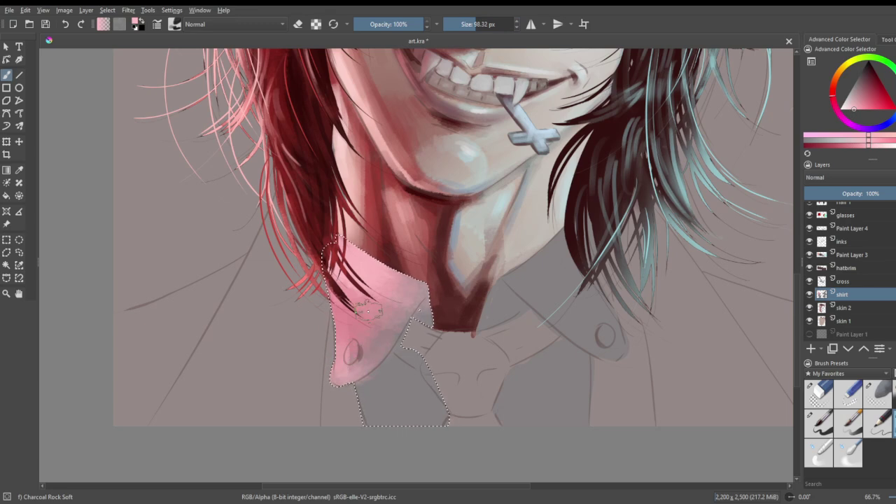
- Tint the left shirt front a deeper pink at 321.87 px and the collar's inner edge at 42.76 px
click(874, 99)
click(490, 23)
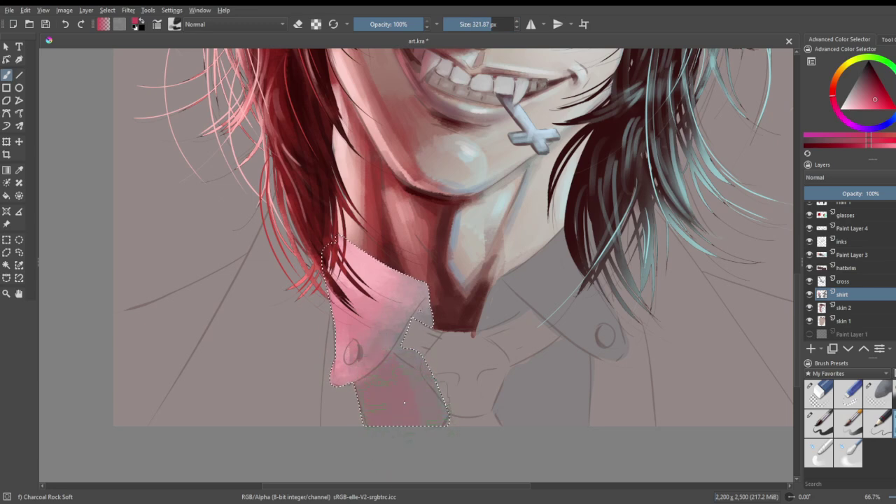
click(462, 23)
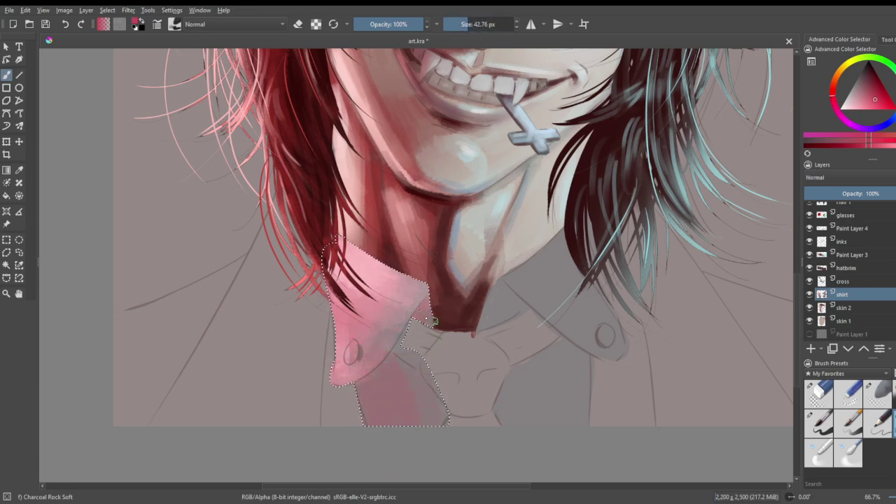
- Shade the shirt front beneath the left collar in dark mauve, undoing the last stroke on the collar
click(861, 84)
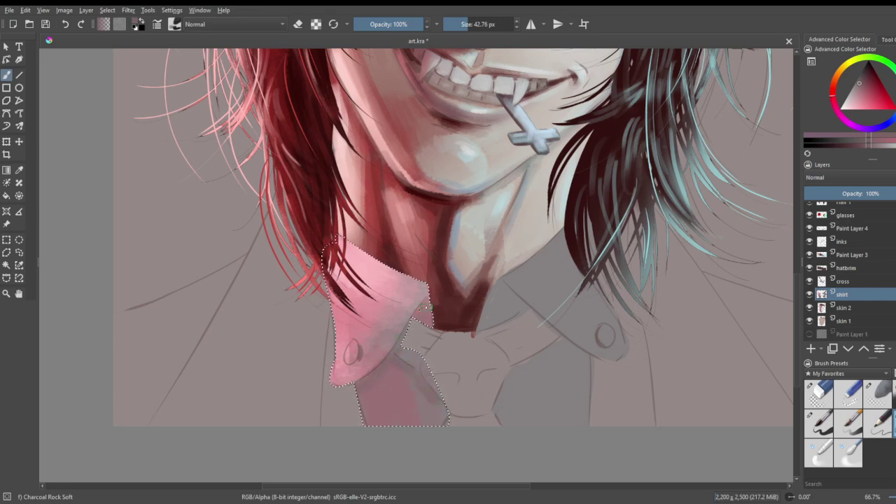
drag(424, 303, 419, 310)
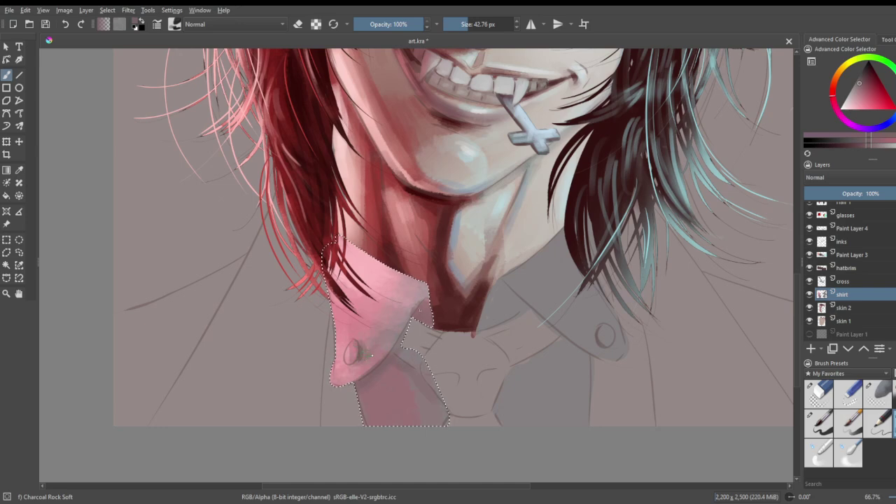
key(ctrl+z)
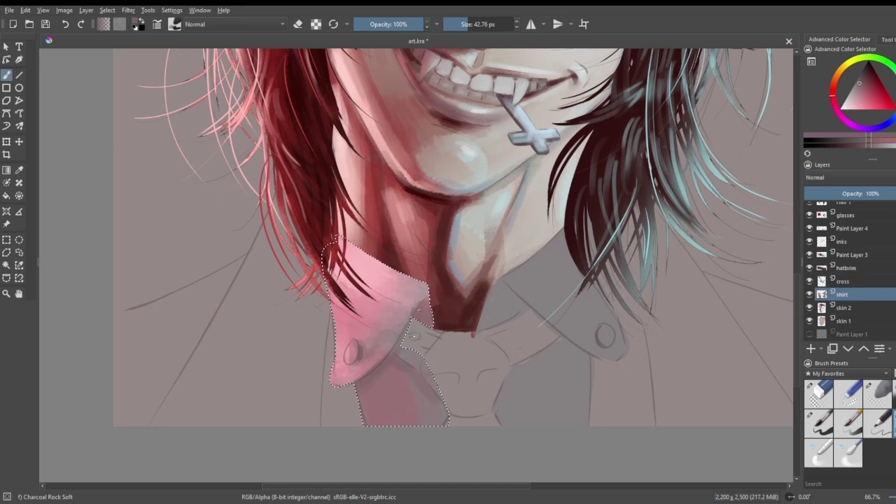
- Select the grey right collar and shirt front as one contiguous area
scroll(420, 198, down, 3)
scroll(476, 197, up, 2)
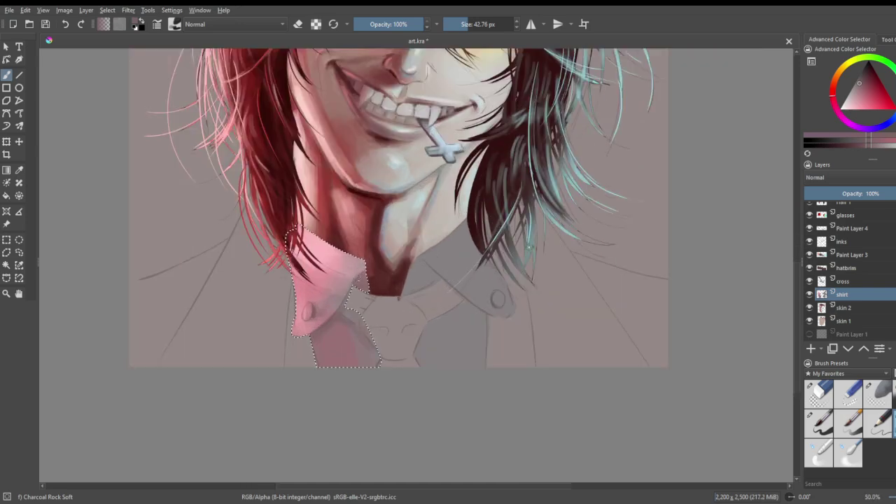
click(6, 265)
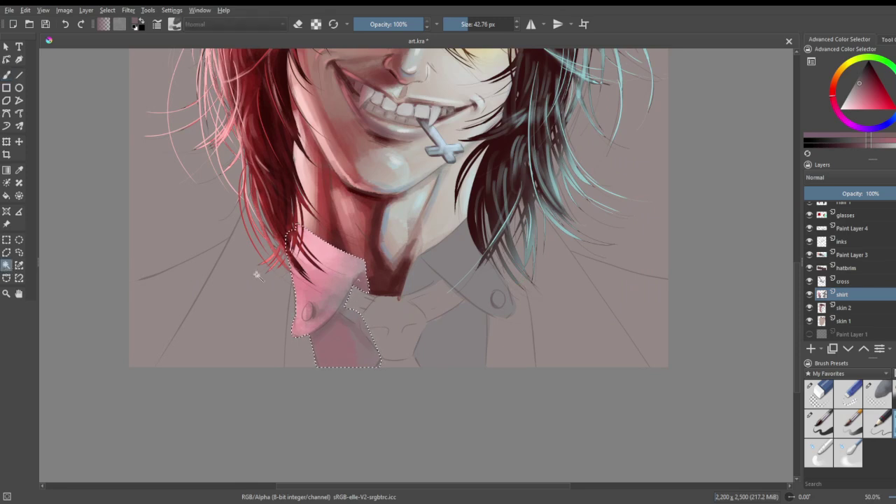
click(456, 280)
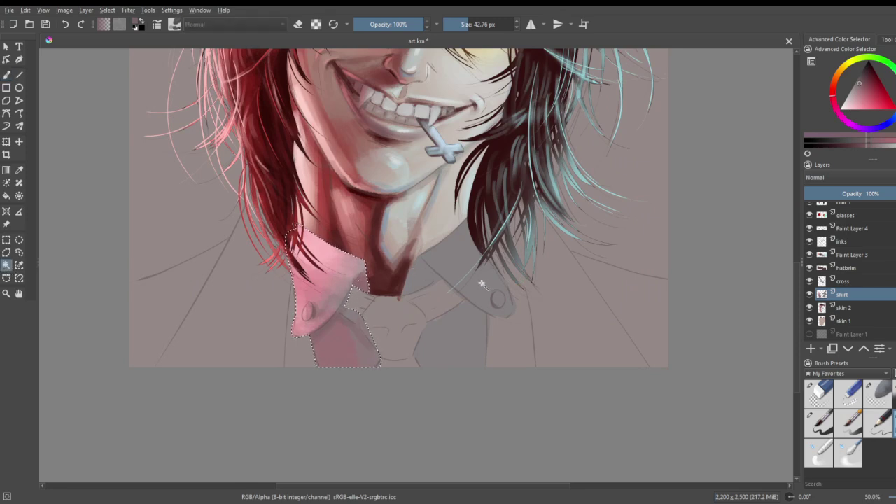
- Paint the right collar and shirt front light blue with the Charcoal Rock Soft brush at 241.09 px
click(888, 111)
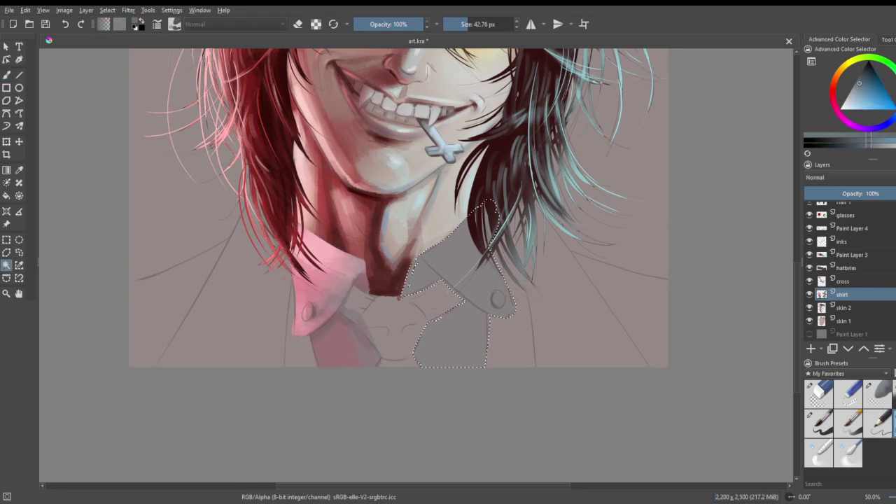
click(860, 107)
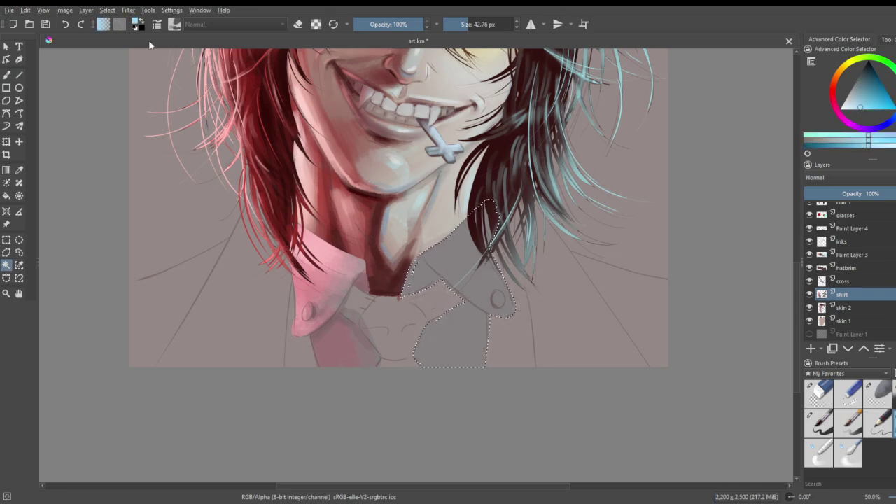
click(479, 25)
click(489, 26)
click(7, 75)
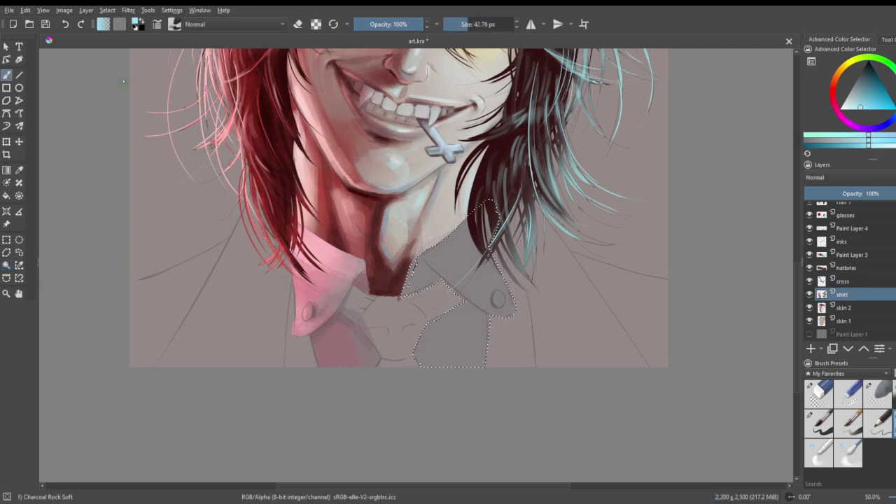
click(475, 24)
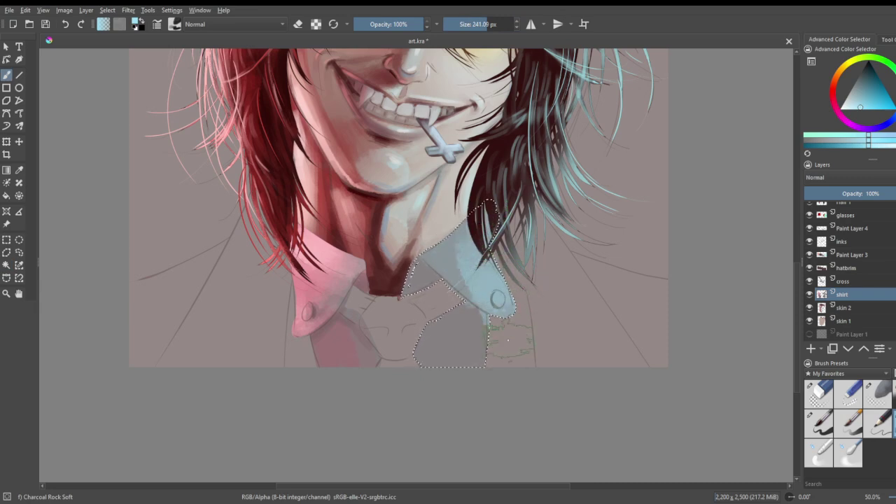
drag(474, 316, 470, 343)
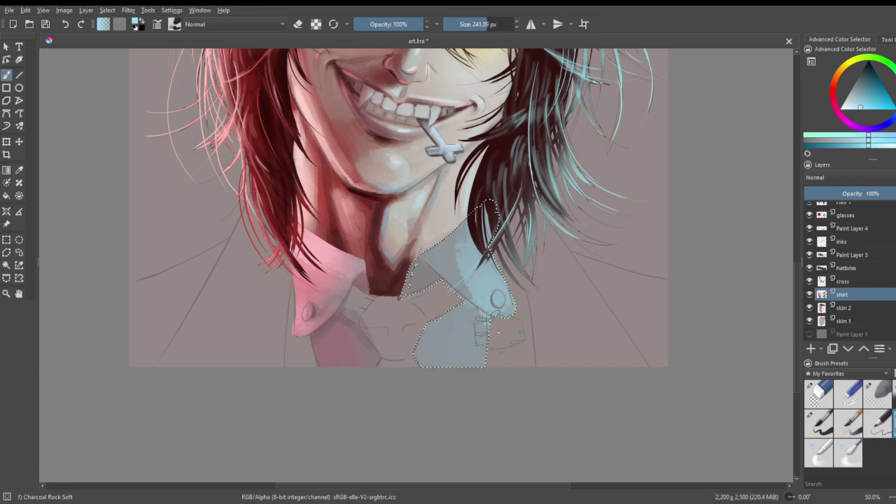
- Sample the shirt's base grey and paint it back over the right shirt front beside the tie at 241.09 px
click(877, 392)
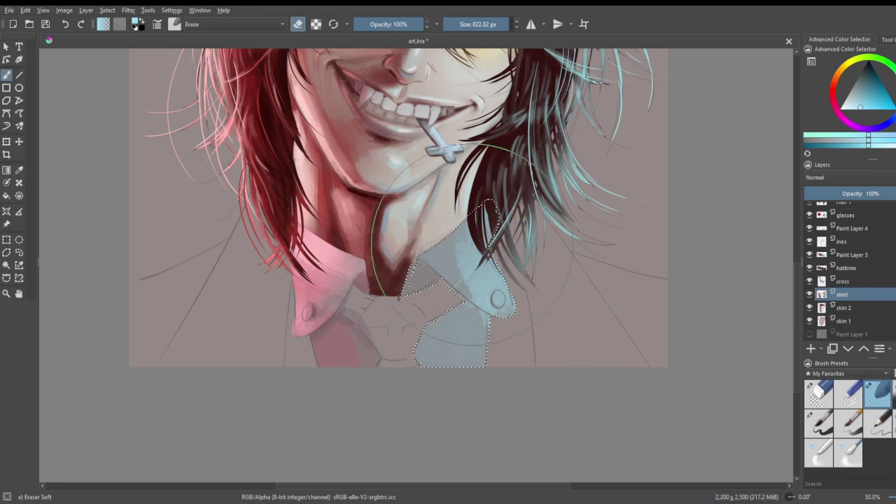
click(19, 170)
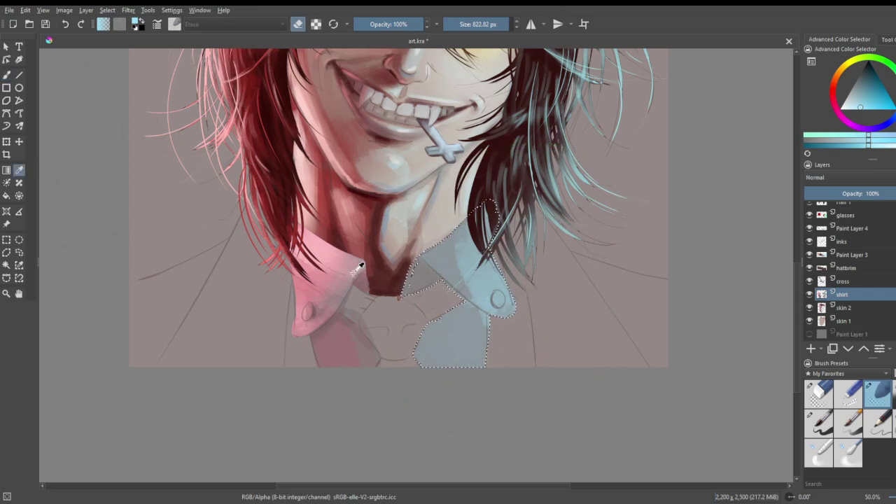
click(426, 273)
click(881, 414)
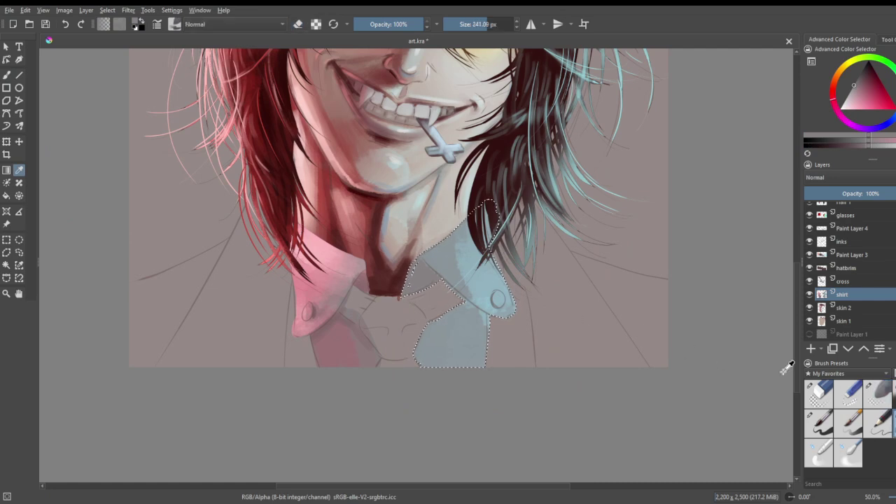
click(7, 74)
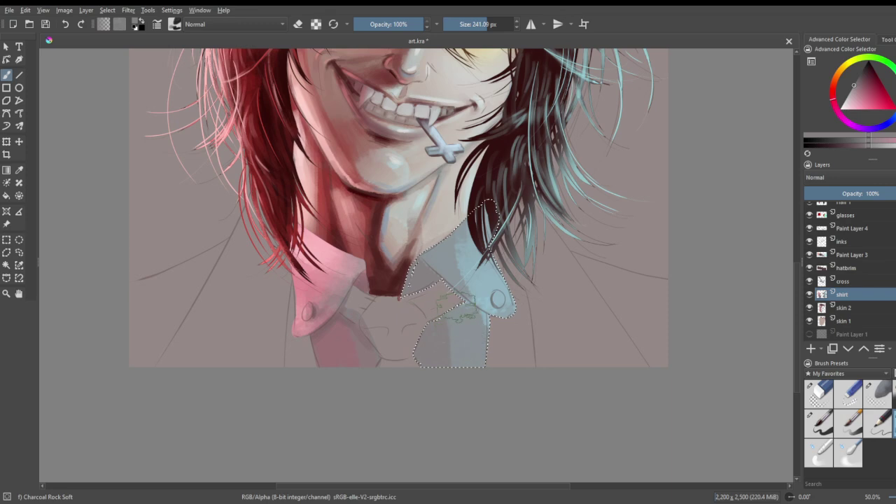
- Brighten the selected right collar and shirt front with light cyan using the Charcoal Rock Soft brush at 112.35 px
key(bracketleft)
key(bracketleft)
key(bracketleft)
key(bracketleft)
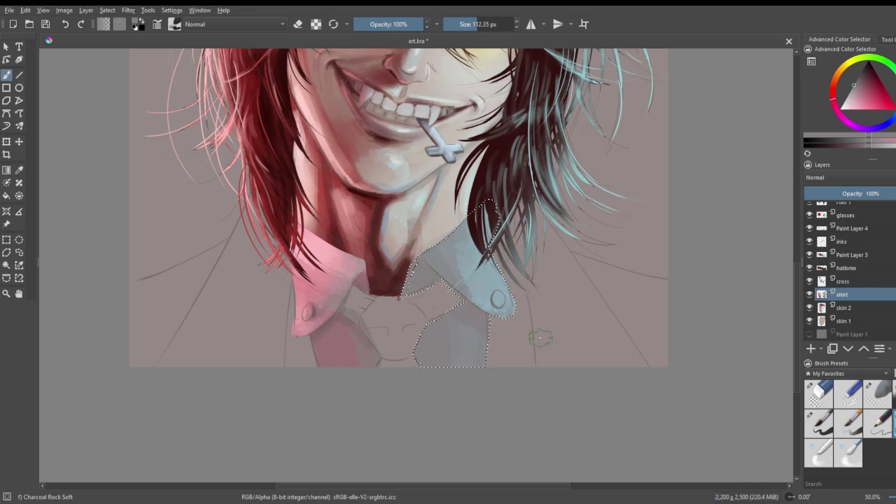
click(895, 93)
click(863, 105)
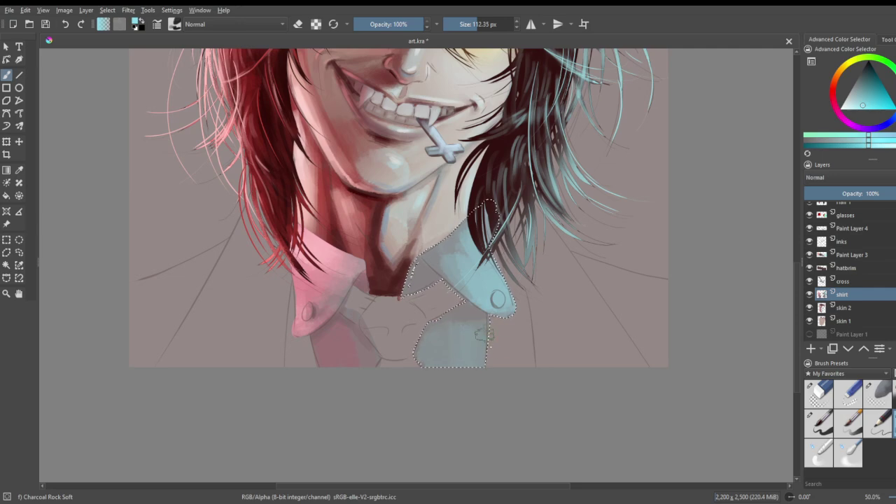
scroll(508, 339, down, 2)
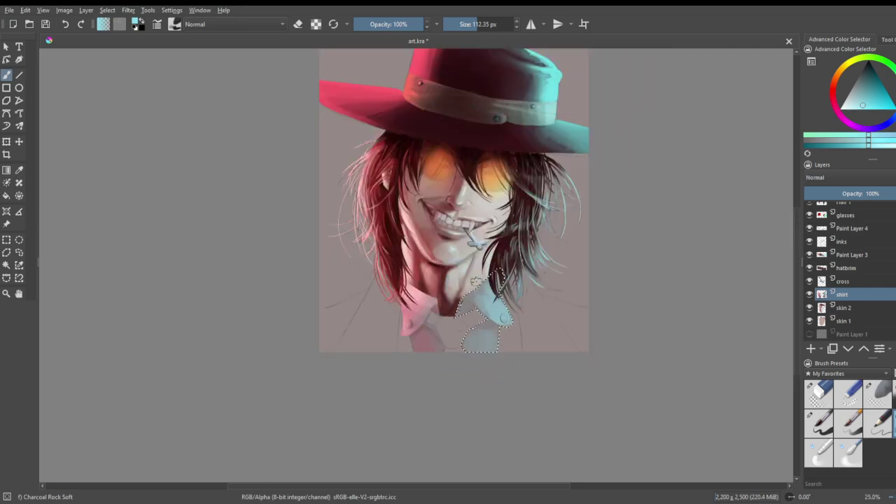
scroll(464, 287, up, 2)
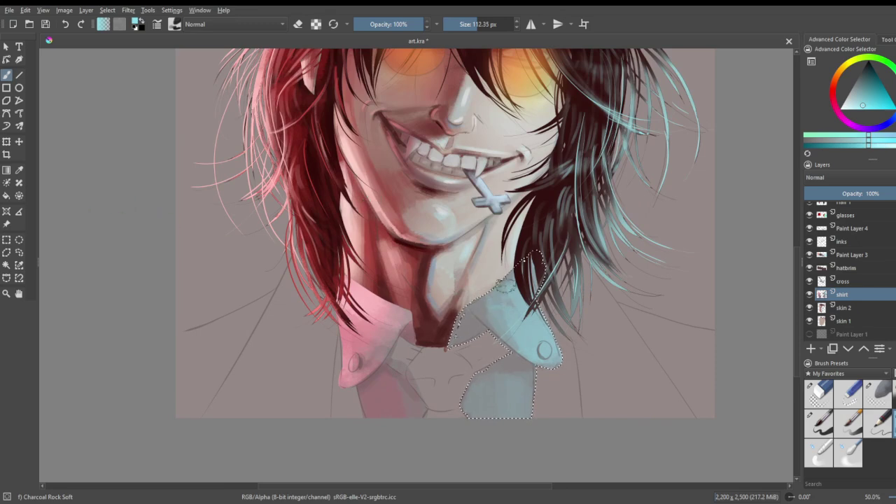
drag(531, 335, 560, 364)
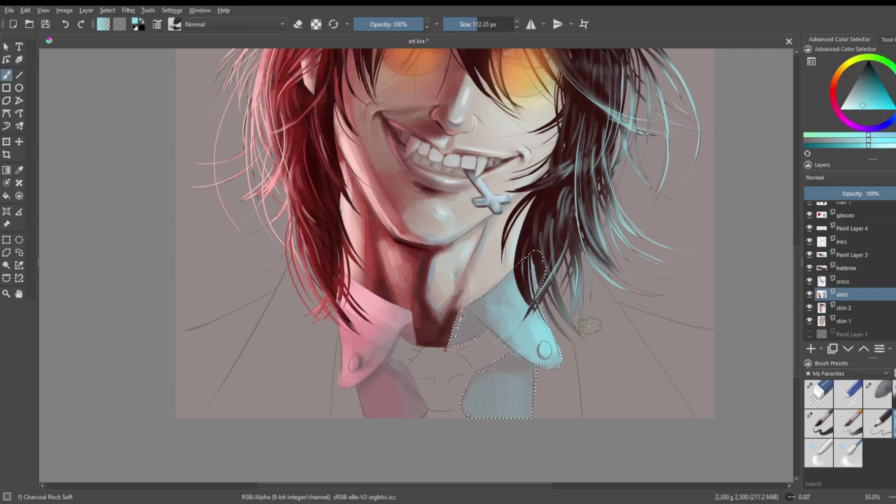
scroll(583, 301, down, 2)
scroll(539, 350, up, 1)
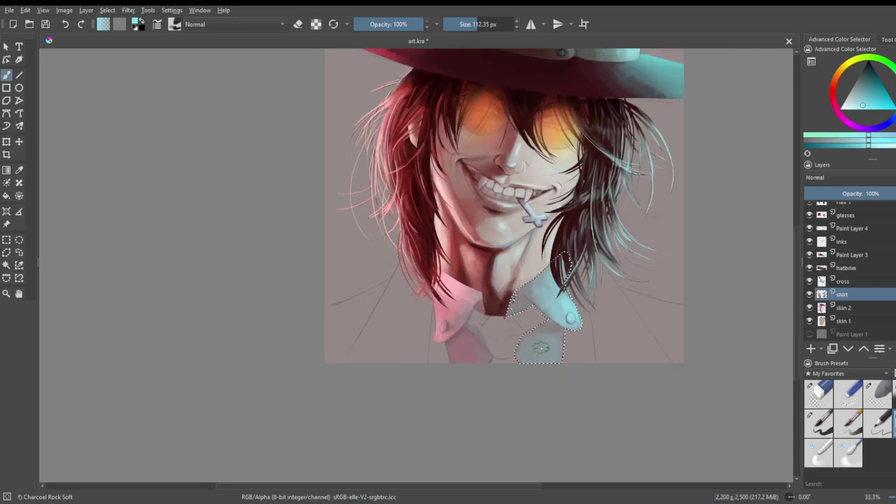
- Clear the selection around the right collar and shirt front, and save the drawing
click(7, 252)
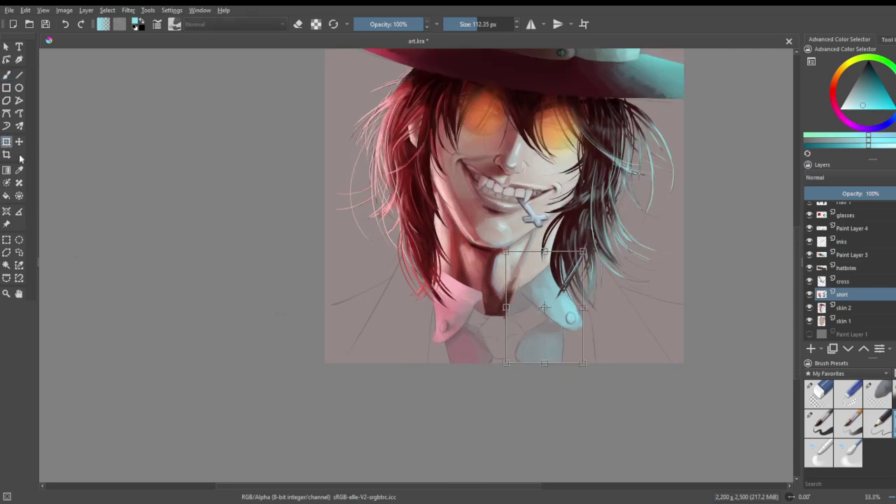
scroll(259, 299, down, 1)
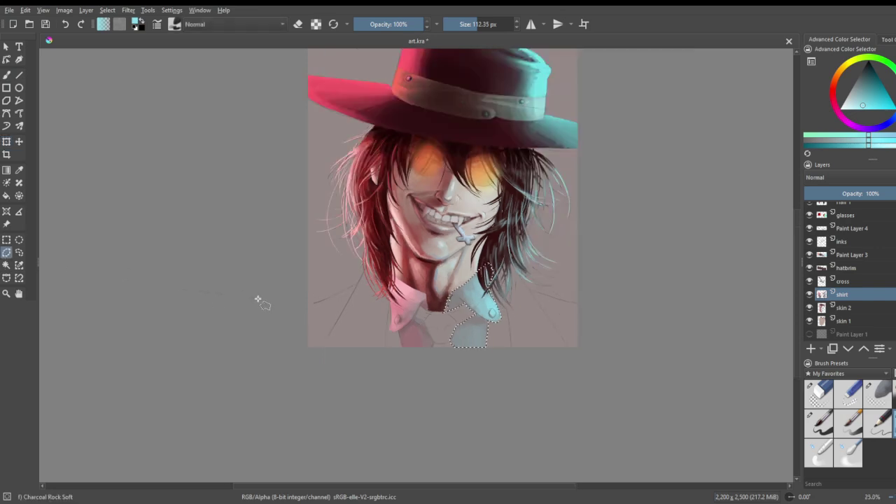
click(21, 243)
click(199, 278)
click(13, 10)
key(ctrl+s)
scroll(452, 279, up, 1)
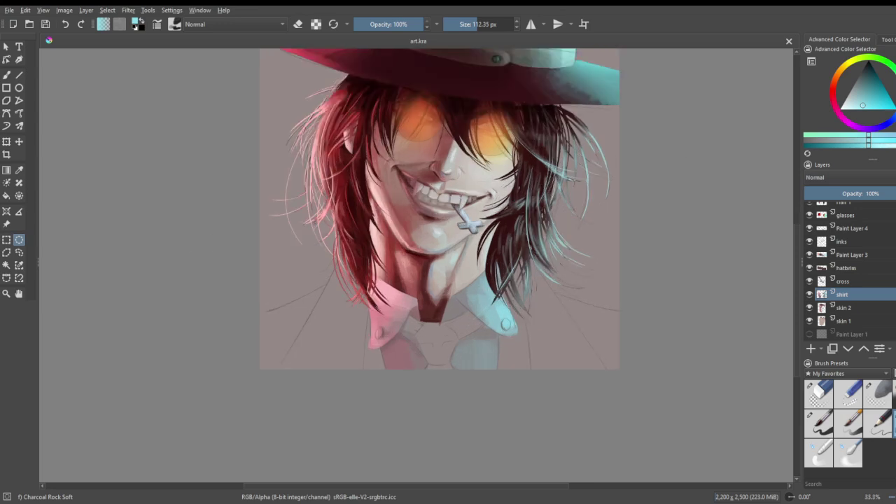
- Shade the button on the light blue right collar in dark teal with the brush at 29.14 px
click(873, 86)
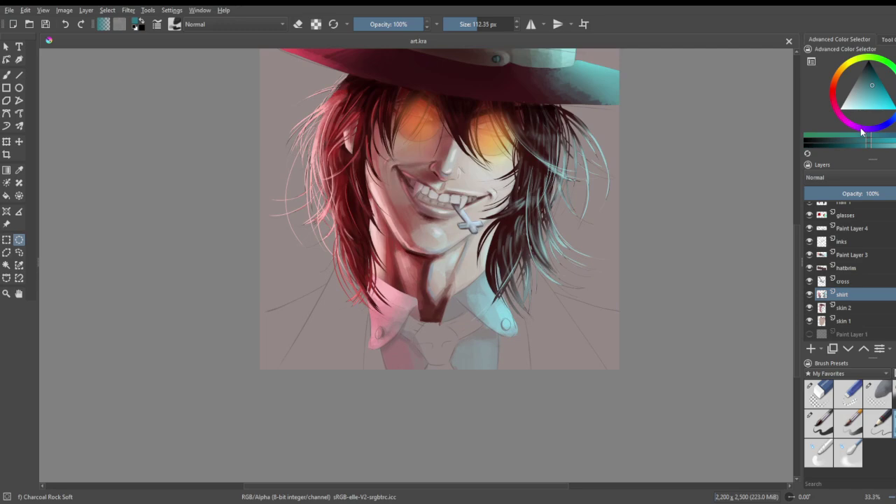
scroll(676, 326, up, 1)
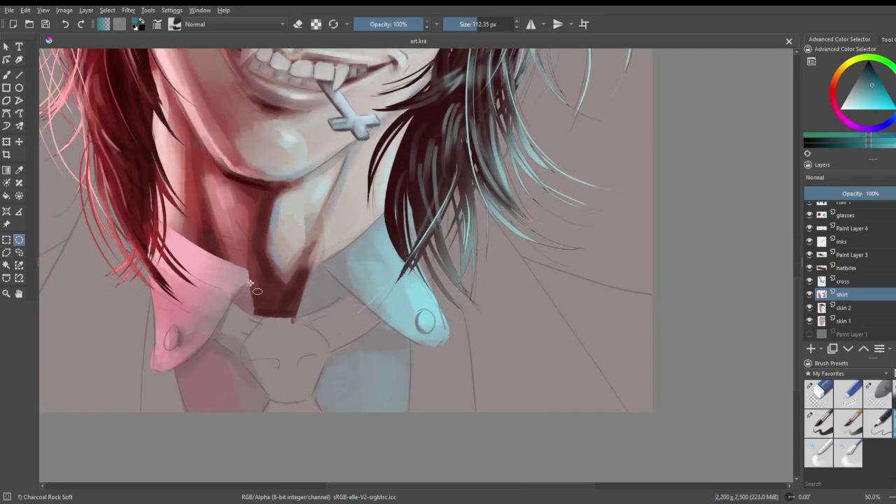
scroll(248, 280, up, 2)
click(7, 75)
click(465, 25)
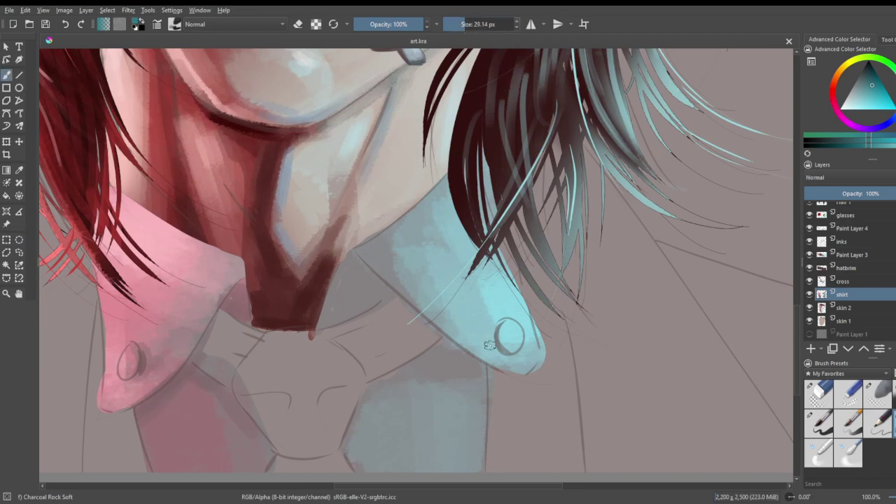
mouse_move(507, 328)
mouse_down()
mouse_move(510, 351)
mouse_move(505, 323)
mouse_move(513, 347)
mouse_move(523, 345)
mouse_up()
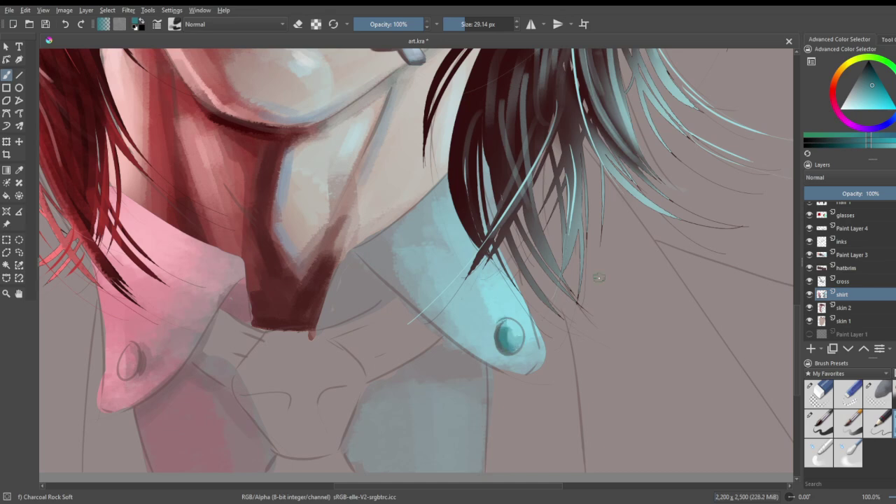
- Shade the button on the pink left collar in dark crimson at 29.14 px and save the drawing
click(839, 100)
mouse_move(115, 375)
mouse_down()
mouse_move(131, 377)
mouse_move(140, 362)
mouse_move(133, 350)
mouse_up()
mouse_move(134, 357)
mouse_down()
mouse_move(123, 372)
mouse_move(139, 363)
mouse_up()
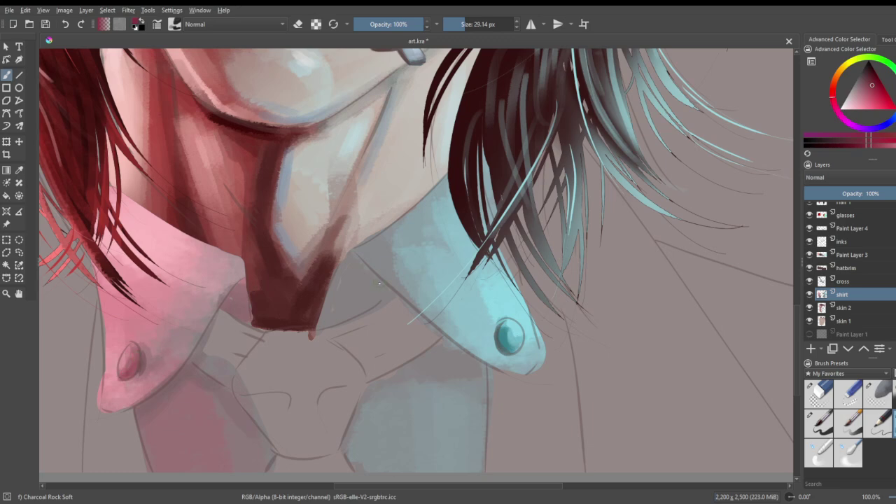
scroll(139, 363, down, 4)
scroll(243, 252, up, 1)
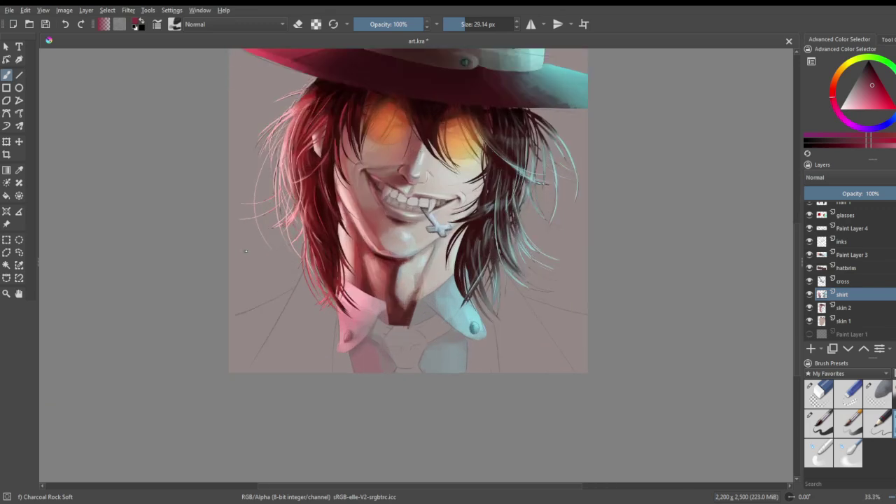
key(ctrl+s)
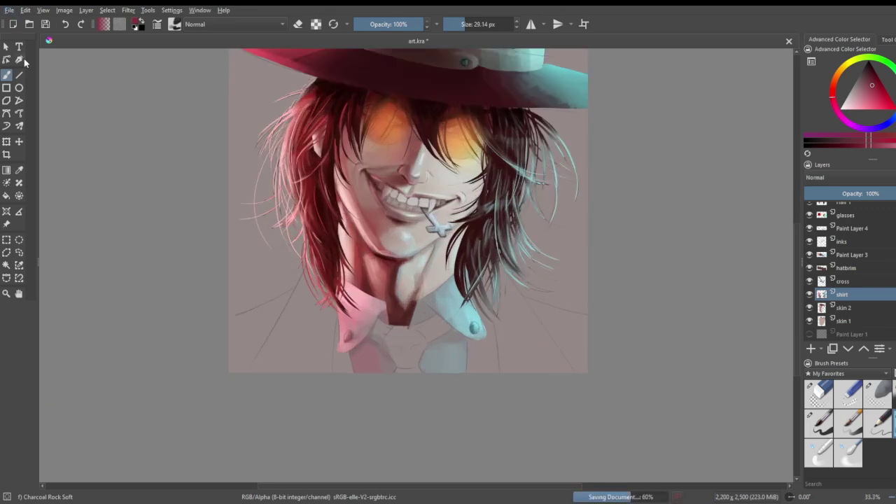
- Add a paint layer directly above the shirt layer and sample the hat's dark maroon for the brush
scroll(359, 319, up, 1)
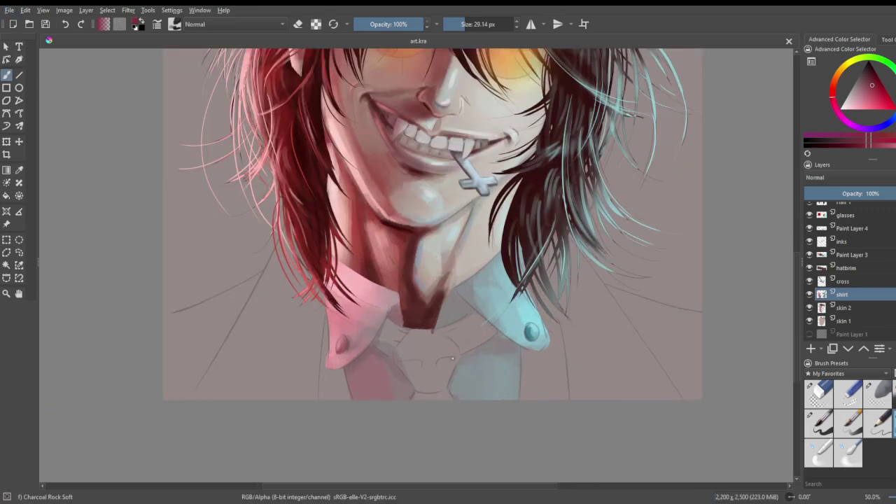
click(810, 348)
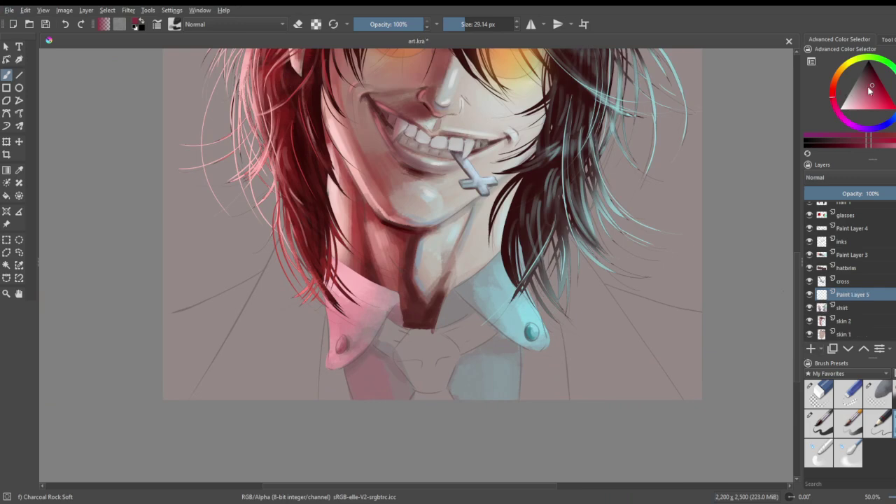
scroll(385, 114, down, 3)
click(19, 170)
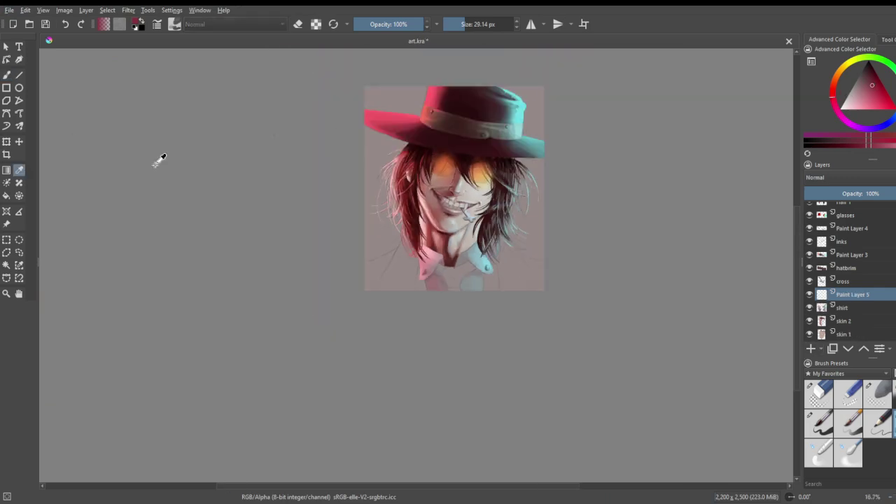
click(491, 103)
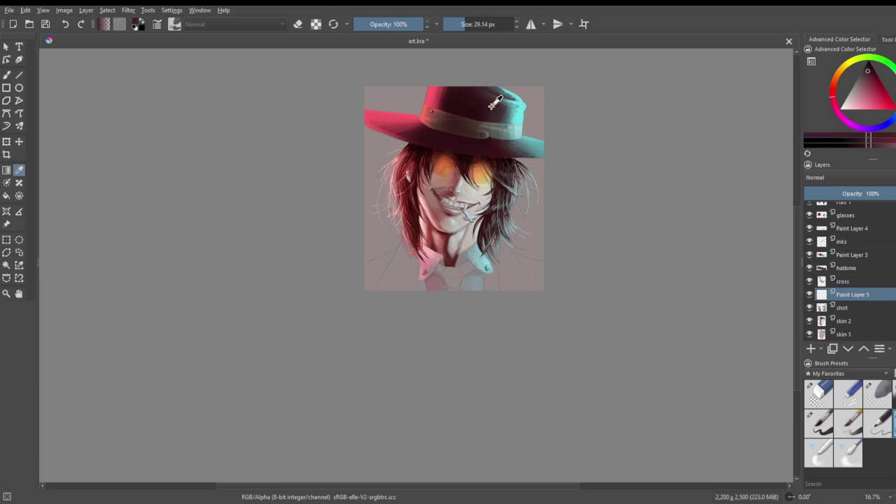
click(422, 128)
scroll(462, 301, up, 7)
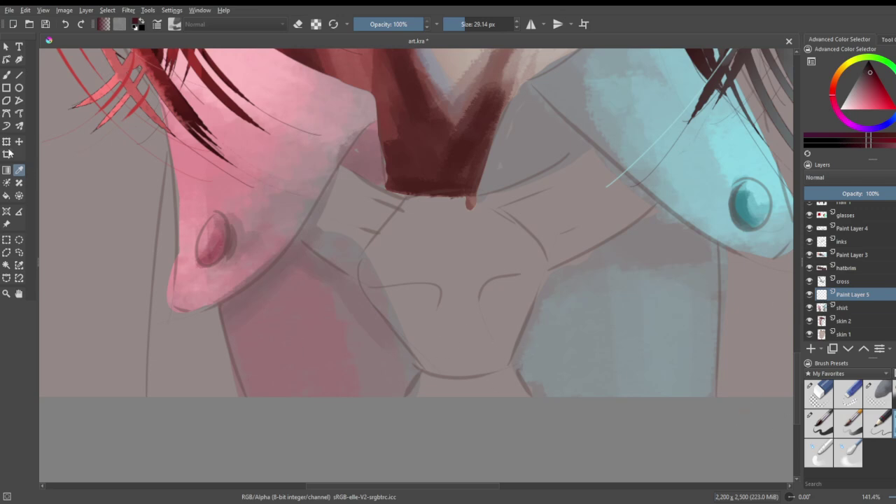
click(7, 75)
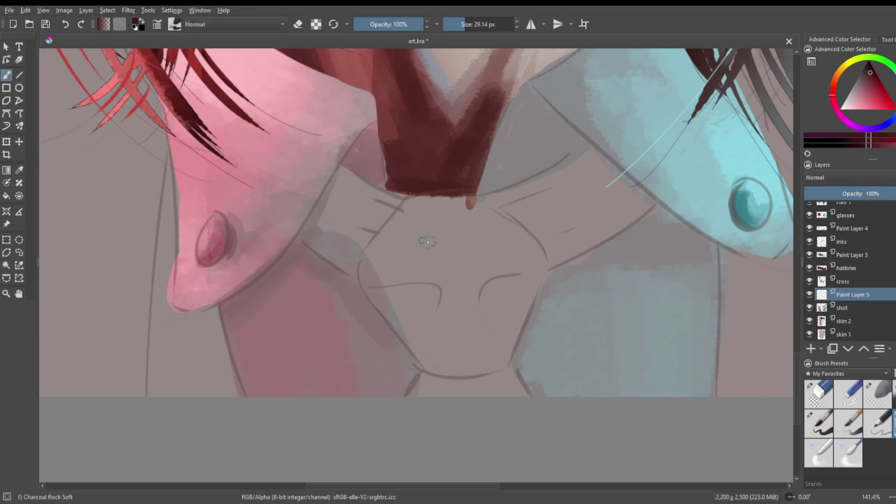
mouse_move(340, 189)
mouse_down()
mouse_move(315, 226)
mouse_move(347, 181)
mouse_move(331, 194)
mouse_move(342, 172)
mouse_move(327, 214)
mouse_move(402, 279)
mouse_up()
key(ctrl+z)
key(ctrl+z)
key(ctrl+z)
key(ctrl+z)
- Block in the tie's left wing, the knot's left edge and the tail in dark maroon, enlarging the brush to 45.37 px
drag(308, 232, 385, 277)
mouse_move(306, 233)
mouse_down()
mouse_move(342, 176)
mouse_move(410, 200)
mouse_up()
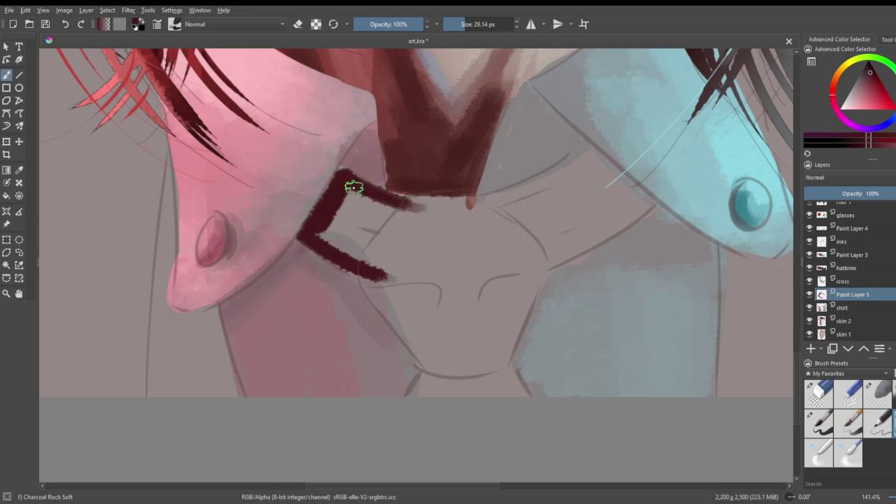
click(472, 23)
mouse_move(359, 207)
mouse_down()
mouse_move(337, 240)
mouse_move(363, 206)
mouse_move(365, 248)
mouse_move(378, 219)
mouse_move(380, 265)
mouse_move(373, 242)
mouse_move(370, 269)
mouse_move(323, 232)
mouse_move(385, 254)
mouse_move(375, 205)
mouse_move(413, 203)
mouse_up()
mouse_move(380, 266)
mouse_down()
mouse_move(414, 320)
mouse_move(394, 308)
mouse_move(373, 275)
mouse_move(450, 368)
mouse_move(420, 362)
mouse_up()
key(ctrl+z)
mouse_move(377, 272)
mouse_down()
mouse_move(409, 331)
mouse_move(368, 274)
mouse_move(406, 330)
mouse_move(445, 367)
mouse_move(444, 382)
mouse_move(438, 371)
mouse_move(419, 392)
mouse_move(443, 374)
mouse_move(501, 394)
mouse_move(489, 364)
mouse_move(508, 399)
mouse_move(510, 394)
mouse_up()
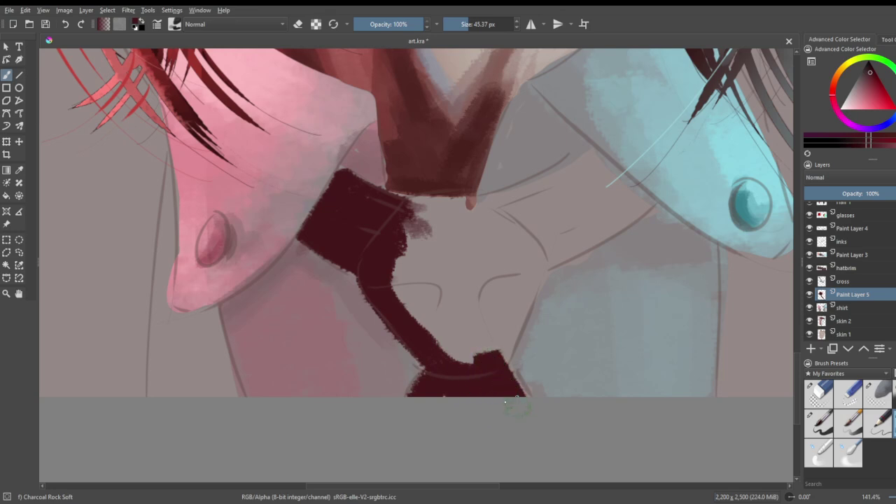
- Fill the tie's right wing and the rest of the knot with dark maroon at 45.37 px
mouse_move(403, 216)
mouse_down()
mouse_move(456, 200)
mouse_move(427, 201)
mouse_move(475, 201)
mouse_move(507, 217)
mouse_up()
mouse_move(590, 157)
mouse_down()
mouse_move(551, 186)
mouse_move(590, 168)
mouse_move(501, 218)
mouse_move(590, 181)
mouse_move(520, 226)
mouse_move(597, 197)
mouse_move(551, 228)
mouse_move(594, 211)
mouse_move(546, 248)
mouse_move(588, 227)
mouse_move(561, 252)
mouse_move(638, 203)
mouse_move(597, 168)
mouse_move(626, 171)
mouse_up()
mouse_move(519, 232)
mouse_down()
mouse_move(481, 354)
mouse_move(528, 248)
mouse_move(489, 357)
mouse_move(513, 306)
mouse_move(505, 353)
mouse_up()
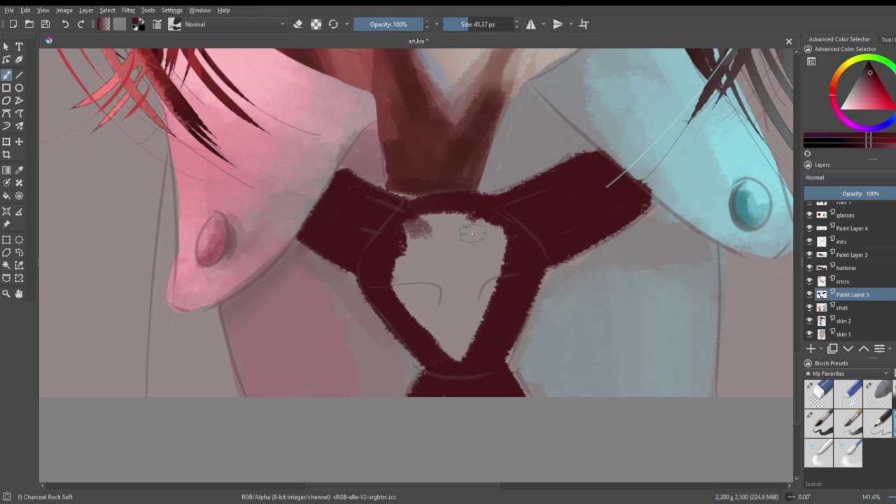
mouse_move(413, 250)
mouse_down()
mouse_move(399, 286)
mouse_move(406, 237)
mouse_move(430, 344)
mouse_move(401, 229)
mouse_move(408, 308)
mouse_move(418, 229)
mouse_move(463, 364)
mouse_move(437, 258)
mouse_move(443, 245)
mouse_move(476, 346)
mouse_move(447, 214)
mouse_move(486, 285)
mouse_move(486, 226)
mouse_up()
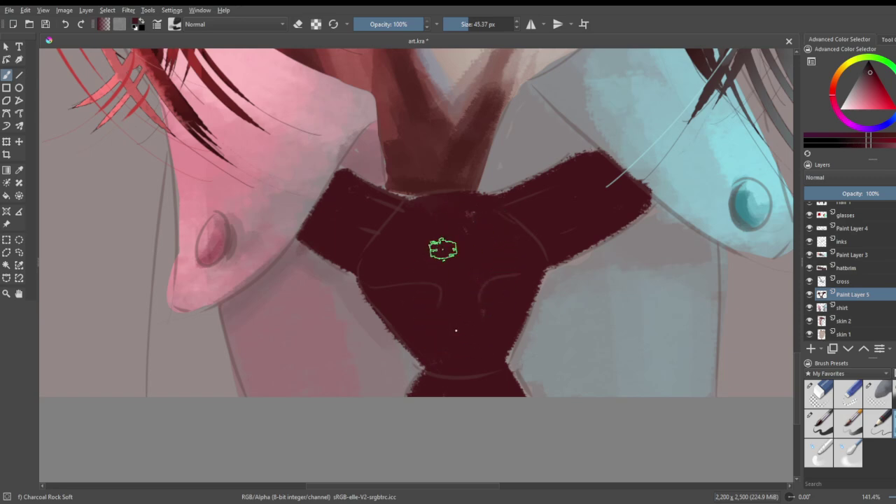
- Select the dark maroon tie shape as one contiguous area
scroll(463, 314, down, 6)
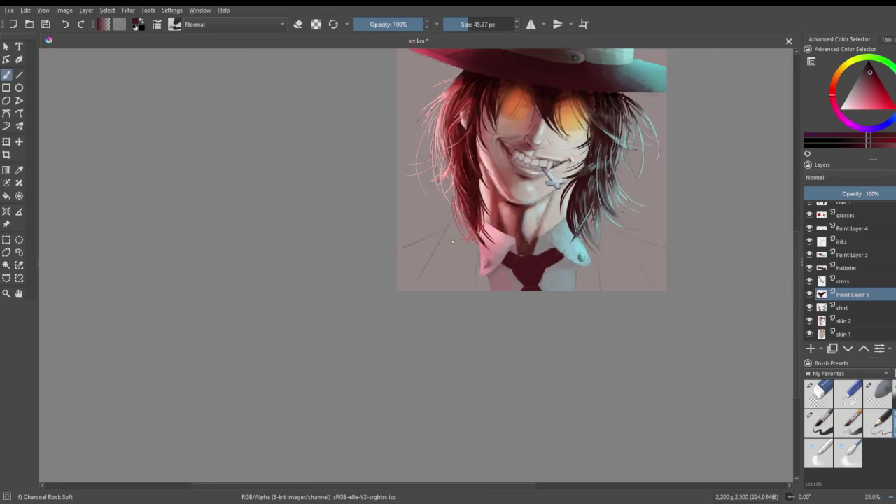
scroll(537, 186, up, 1)
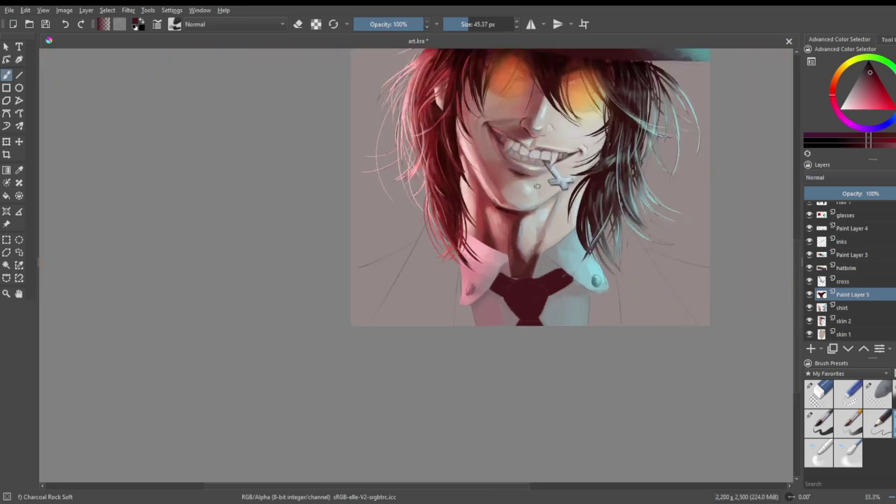
click(6, 264)
scroll(445, 282, up, 1)
scroll(573, 300, up, 2)
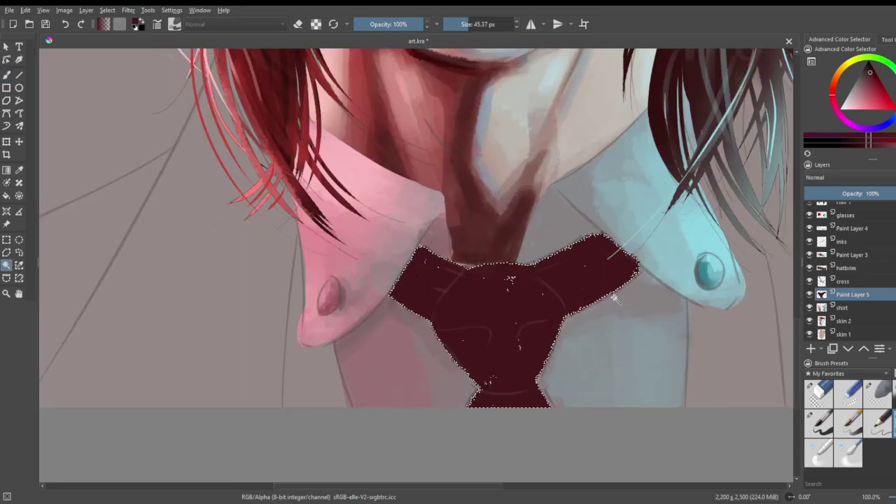
scroll(594, 298, up, 1)
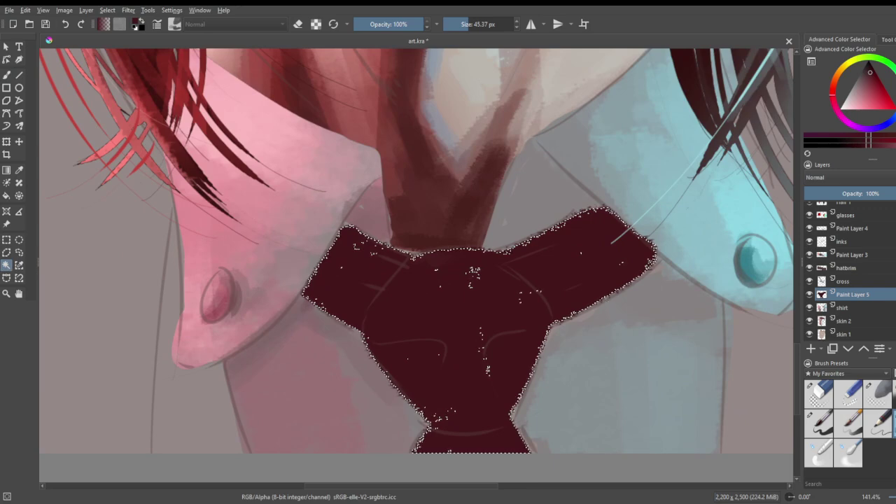
- Paint soft dusty pink highlights on the selected tie's left side and muted blue ones on its right side at 45.37 px
drag(864, 88, 858, 97)
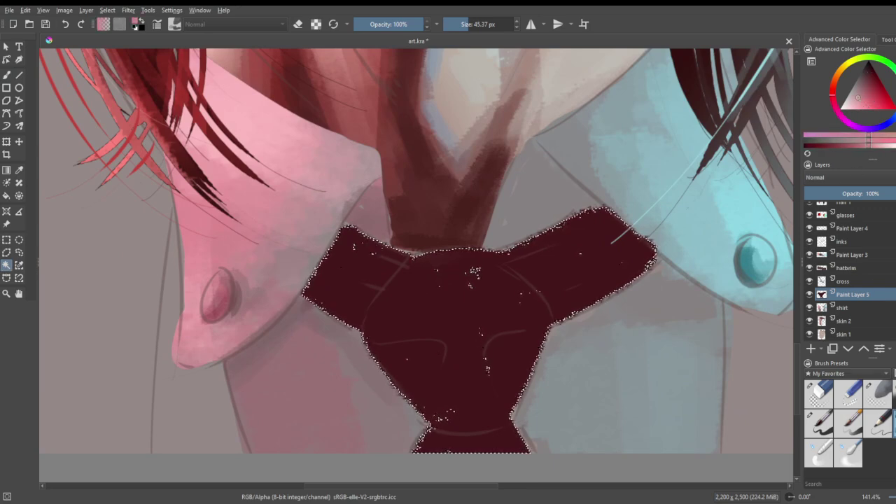
click(7, 74)
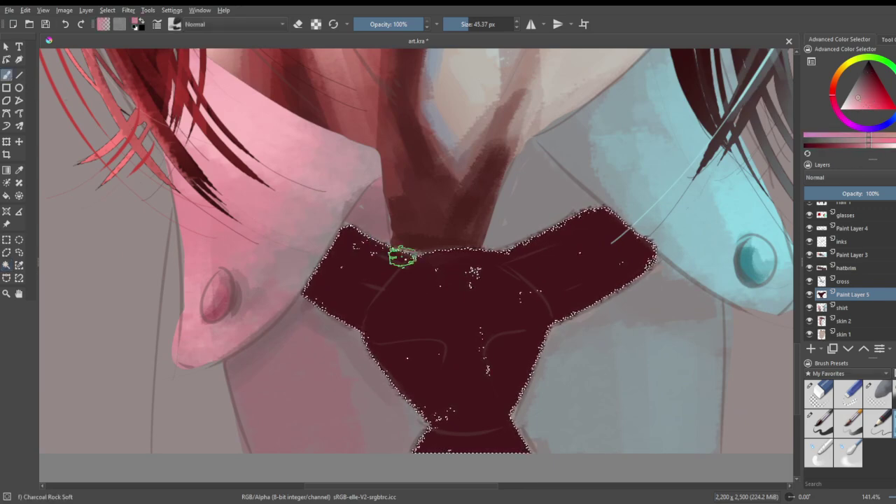
mouse_move(436, 264)
mouse_down()
mouse_move(394, 303)
mouse_move(420, 264)
mouse_move(389, 314)
mouse_move(431, 279)
mouse_move(424, 318)
mouse_move(414, 286)
mouse_move(378, 295)
mouse_move(464, 308)
mouse_move(509, 283)
mouse_move(420, 345)
mouse_move(446, 342)
mouse_move(459, 430)
mouse_move(476, 398)
mouse_move(501, 410)
mouse_up()
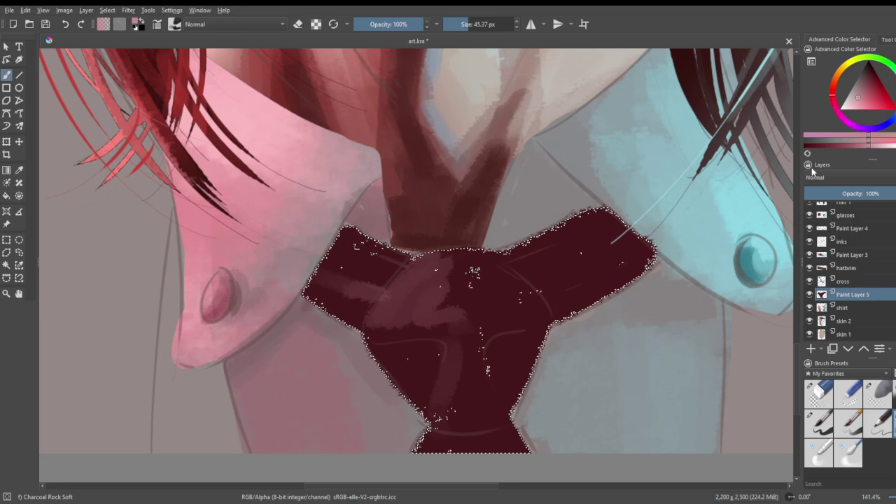
key(minus)
scroll(632, 340, up, 5)
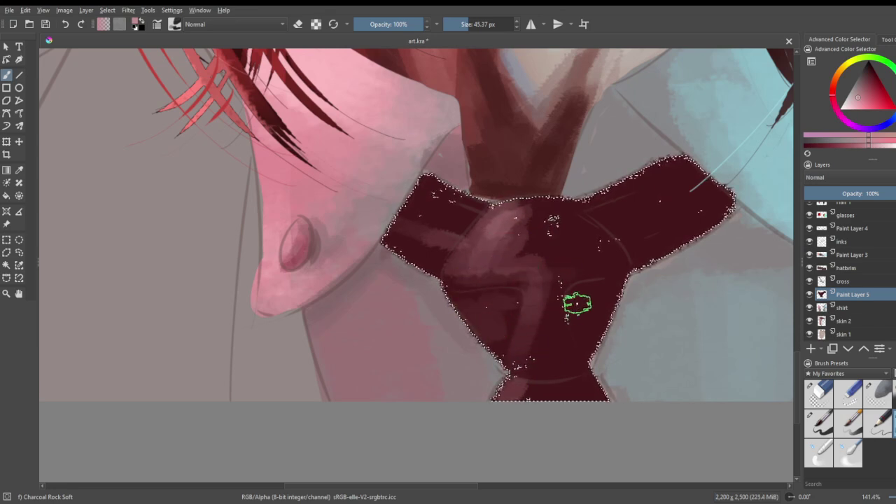
click(894, 117)
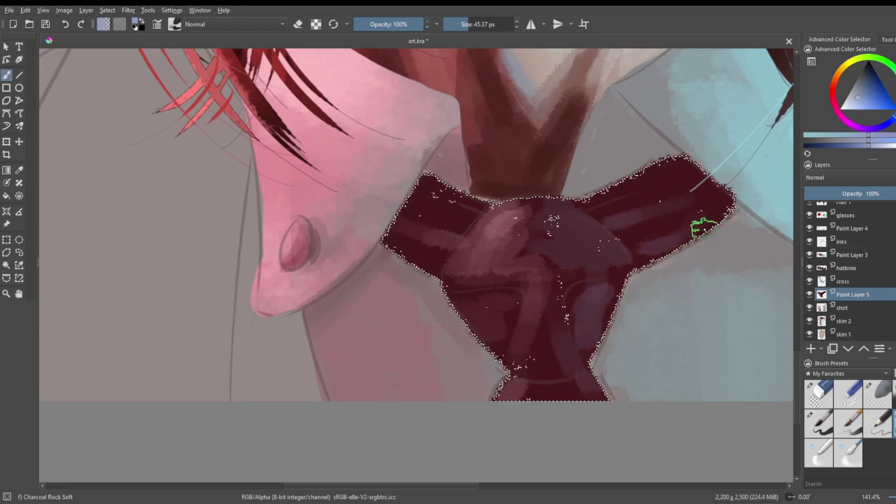
- Examine the shaded tie against the whole portrait and up close
scroll(657, 234, down, 7)
scroll(651, 280, up, 2)
scroll(638, 362, down, 2)
scroll(648, 400, up, 2)
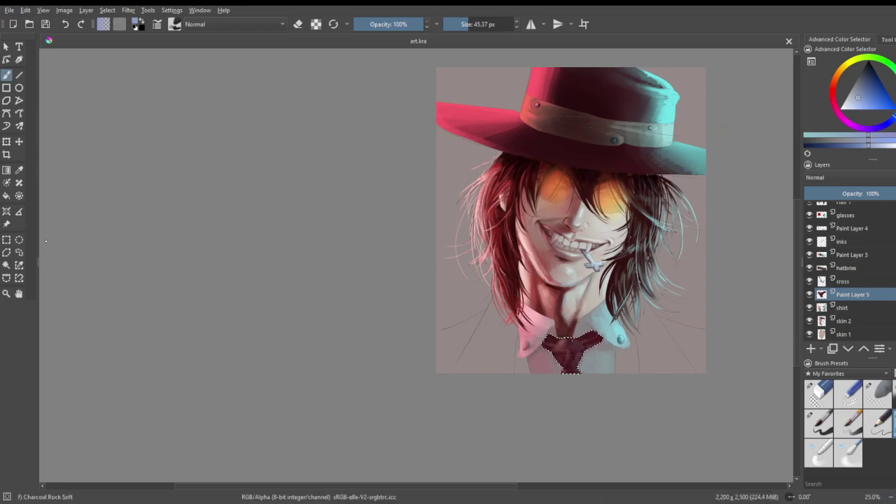
scroll(436, 351, up, 1)
scroll(593, 271, down, 2)
scroll(595, 301, up, 4)
scroll(658, 302, up, 3)
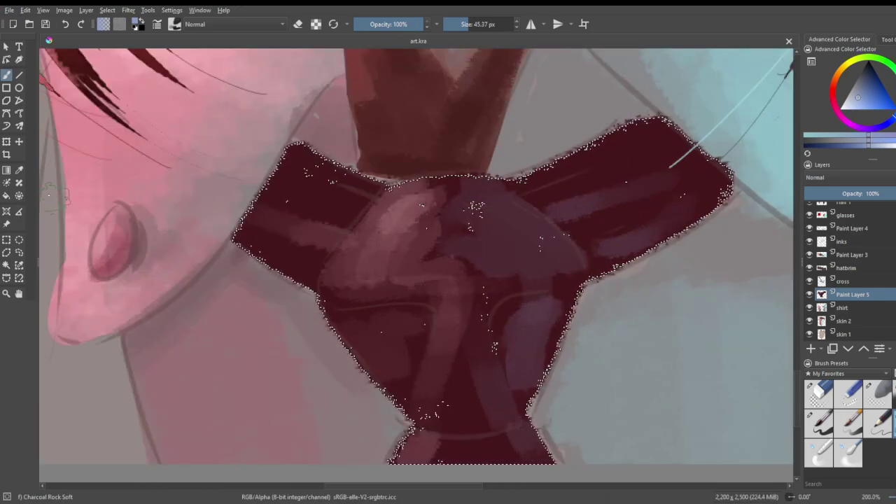
- Blend the tie's highlights with its sampled maroon and deepen the wing and knot folds with a darker maroon at 45.37 px
click(19, 170)
click(462, 392)
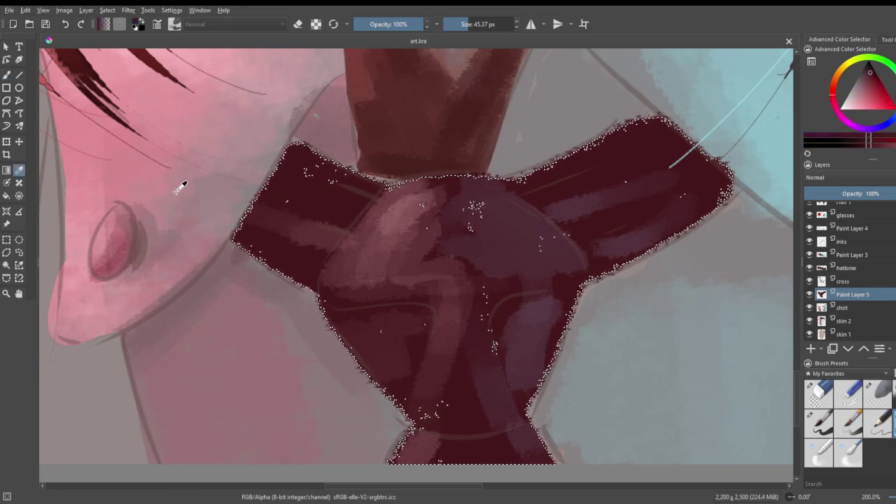
key(b)
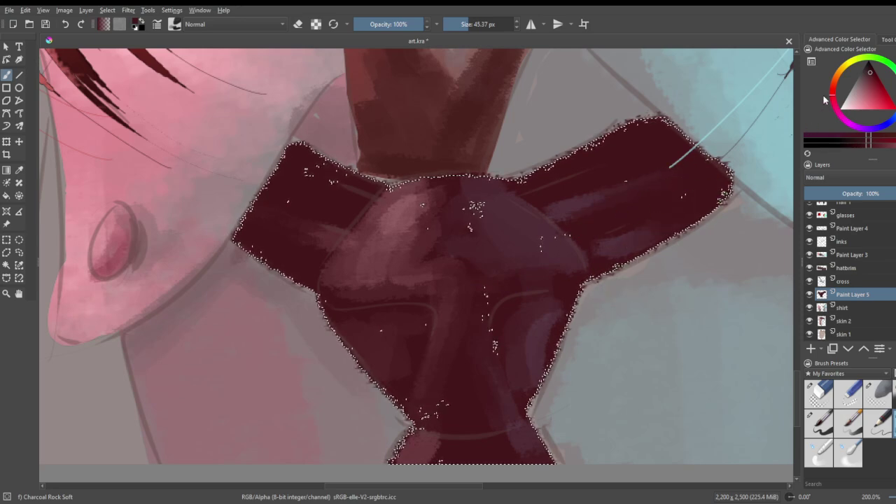
drag(875, 70, 873, 69)
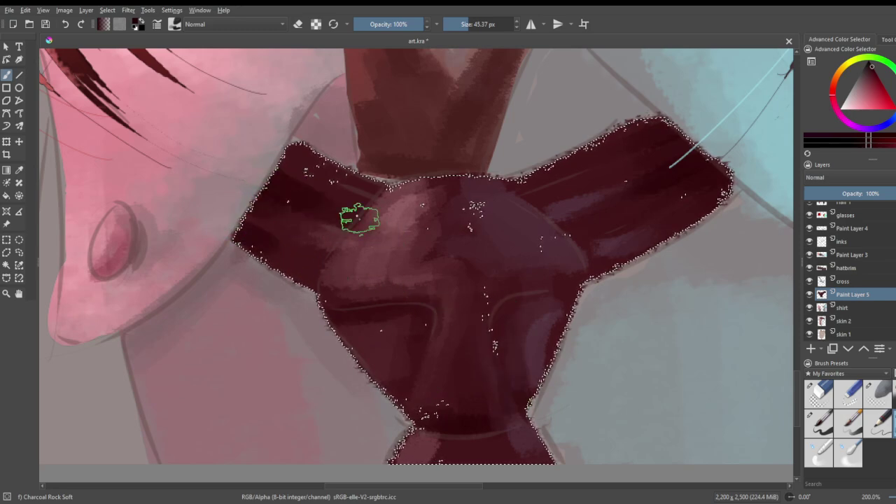
scroll(336, 194, down, 4)
scroll(363, 203, up, 3)
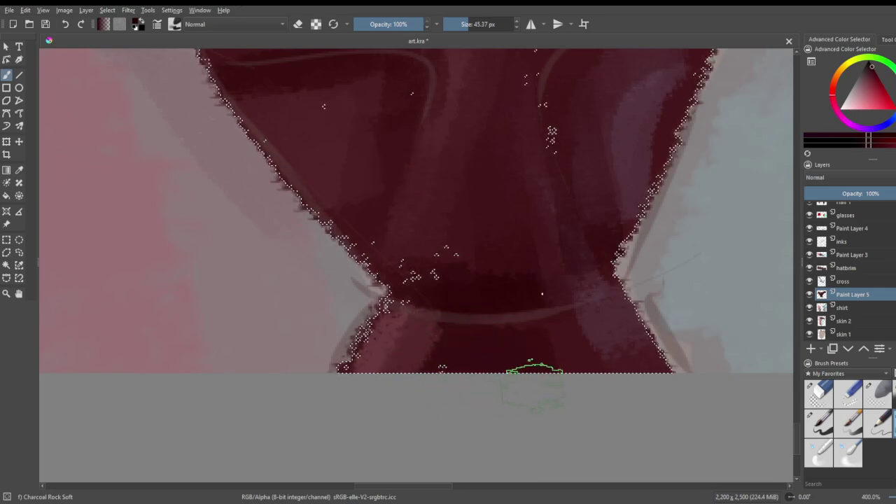
scroll(417, 290, down, 7)
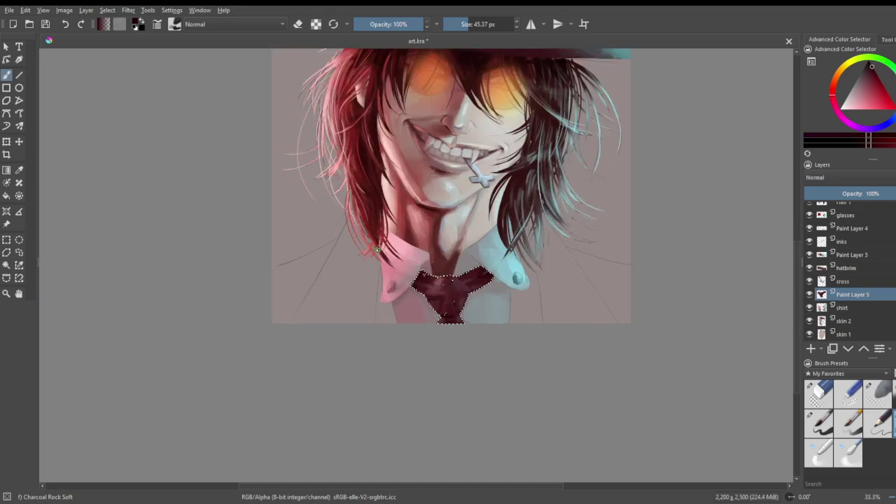
- Glaze the selected tie with soft crimson using the Airbrush Soft brush at 442.87 px
scroll(533, 253, up, 1)
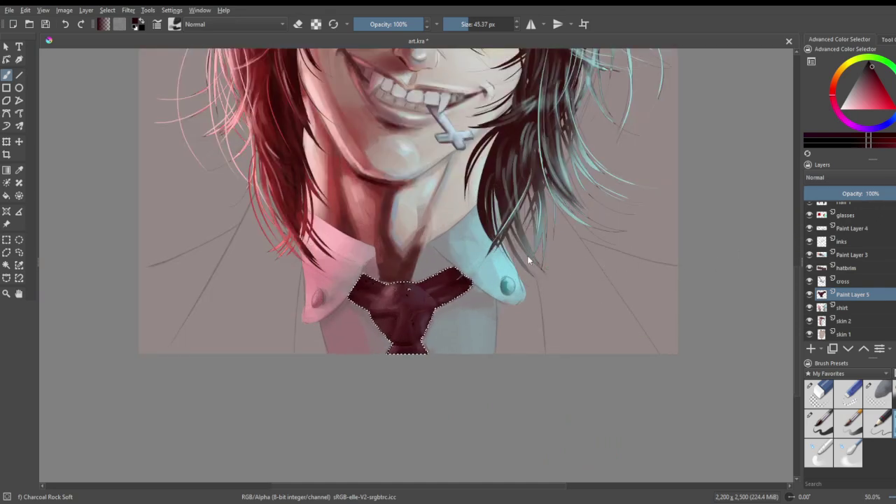
click(874, 98)
click(878, 92)
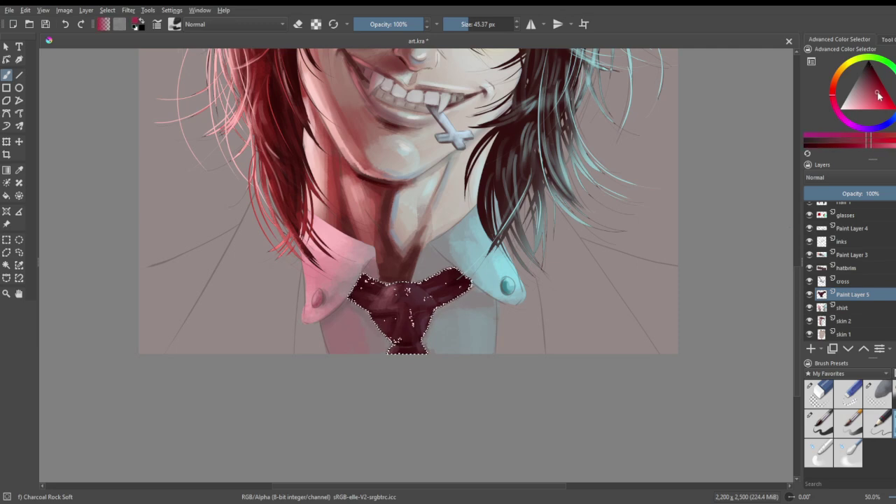
click(893, 394)
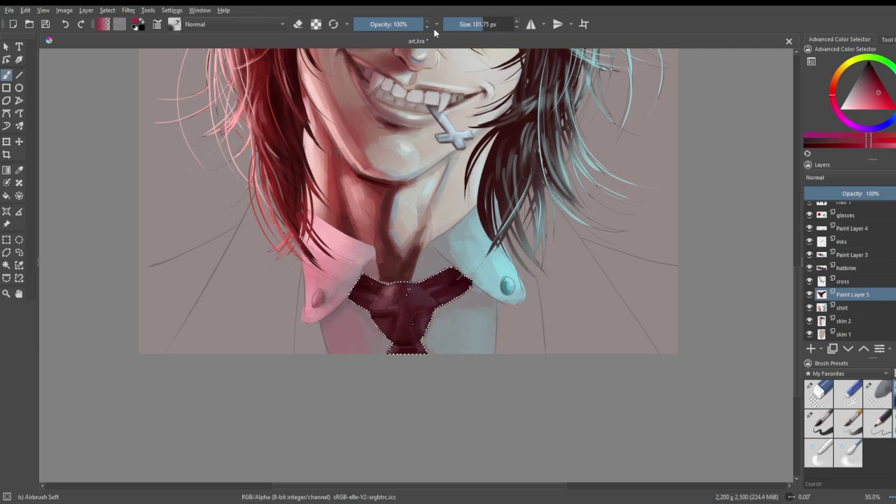
click(496, 25)
mouse_move(404, 327)
mouse_down()
mouse_move(411, 295)
mouse_move(448, 308)
mouse_up()
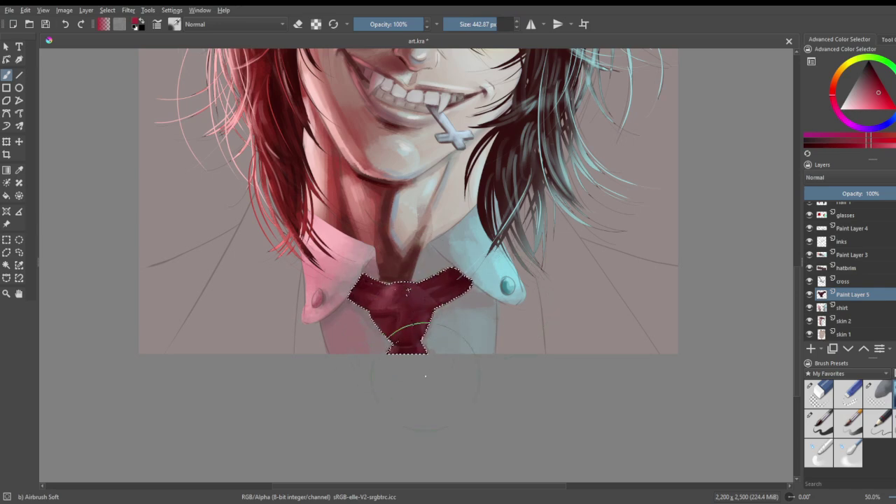
scroll(431, 325, down, 3)
scroll(385, 238, up, 1)
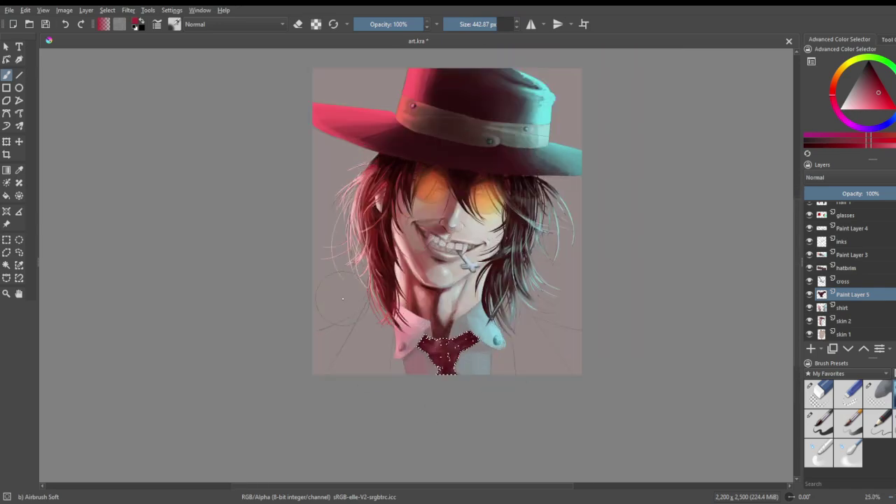
click(6, 142)
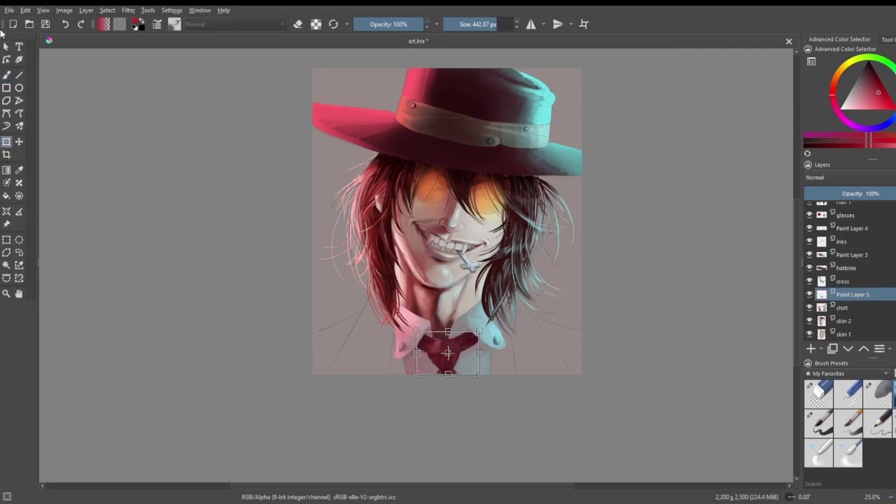
click(66, 25)
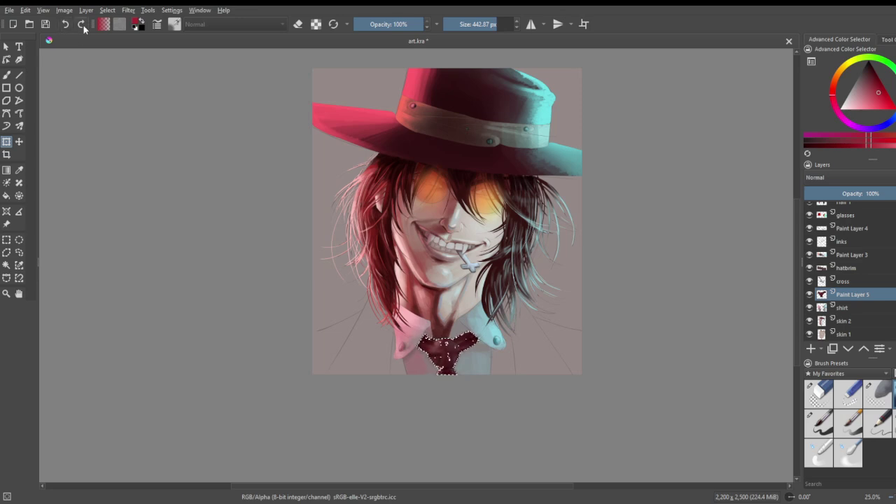
scroll(77, 236, up, 1)
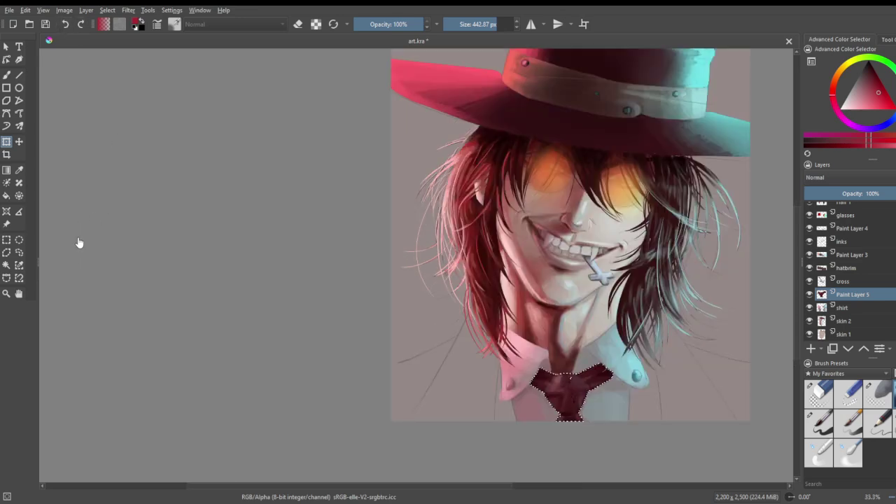
- Clear the selection around the tie and save the document
click(6, 239)
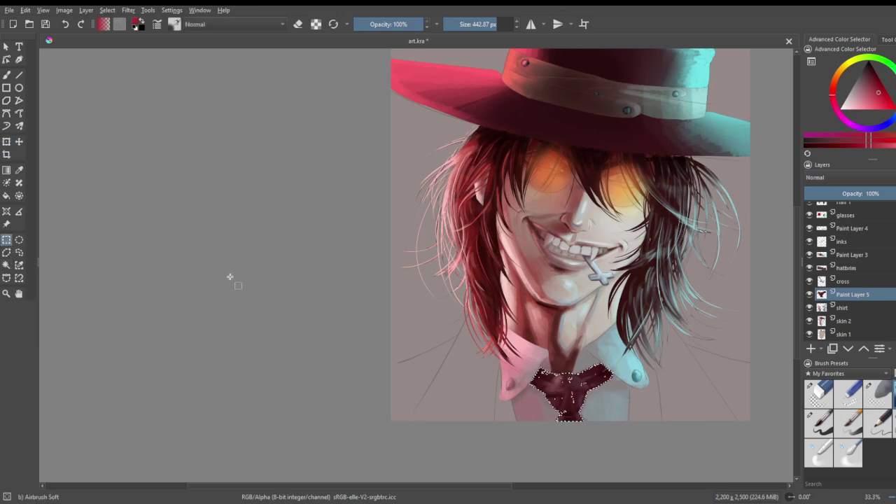
scroll(280, 300, down, 2)
scroll(362, 319, up, 1)
click(10, 12)
key(ctrl+s)
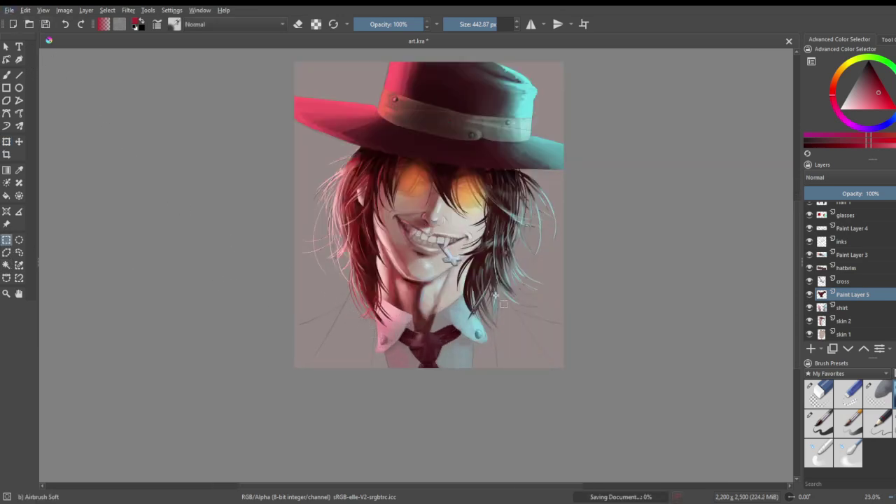
scroll(610, 341, up, 1)
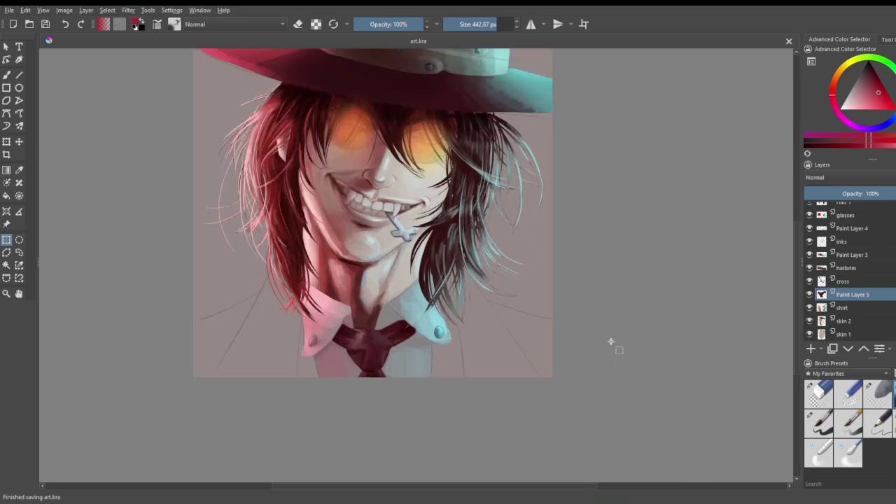
- Add a paint layer above the tie layer and name it suit
click(811, 349)
double_click(878, 295)
text(l)
key(Return)
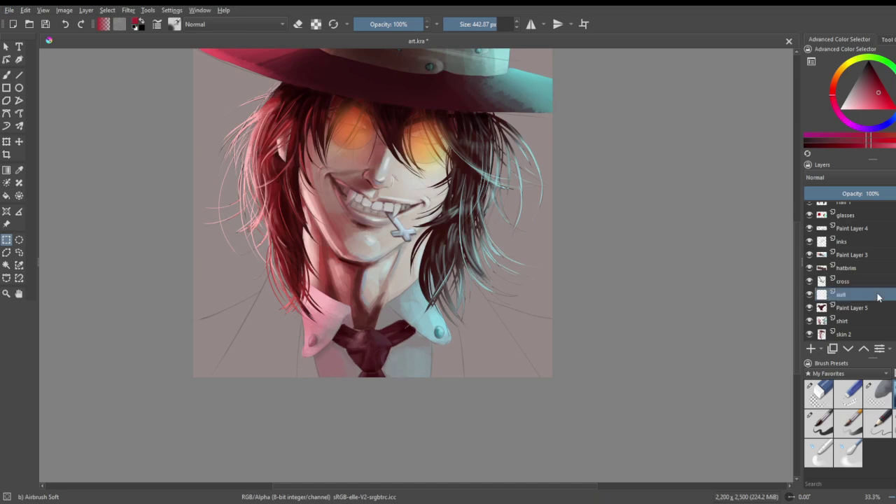
- Paint a near-black maroon stroke along the pink collar's outer edge with the Basic-5 Size brush at 188.56 px
click(869, 69)
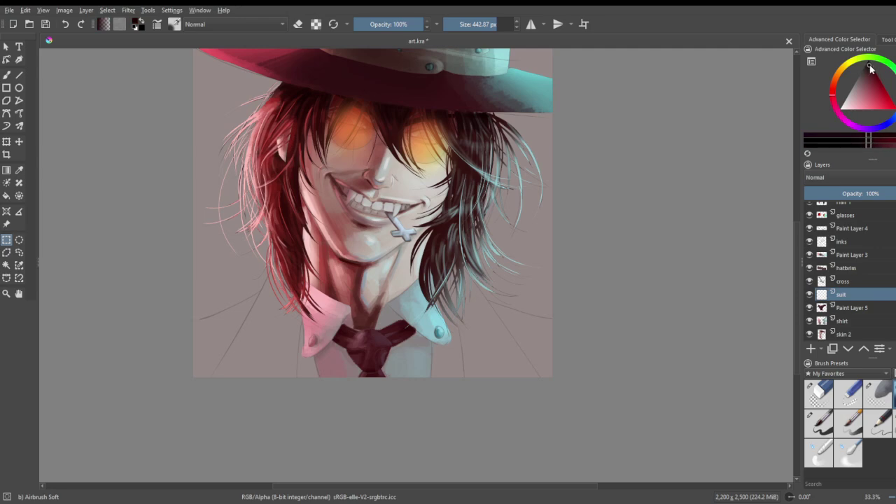
scroll(184, 360, down, 2)
scroll(188, 355, up, 5)
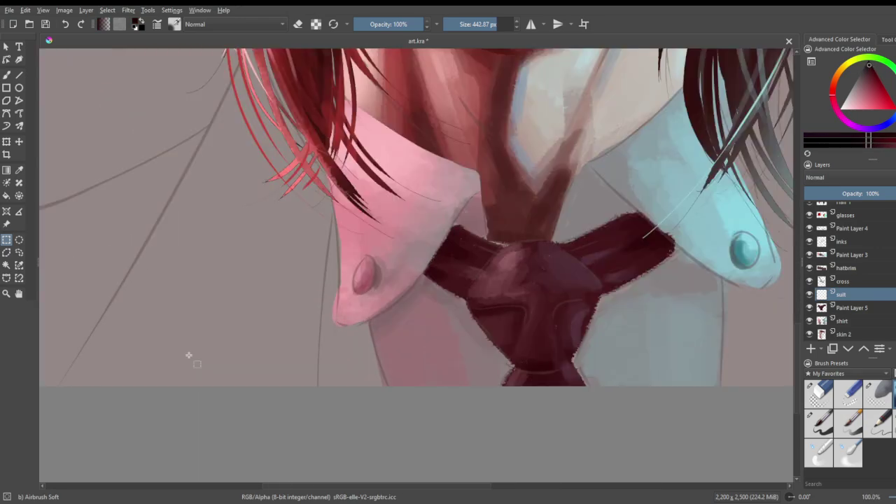
click(816, 424)
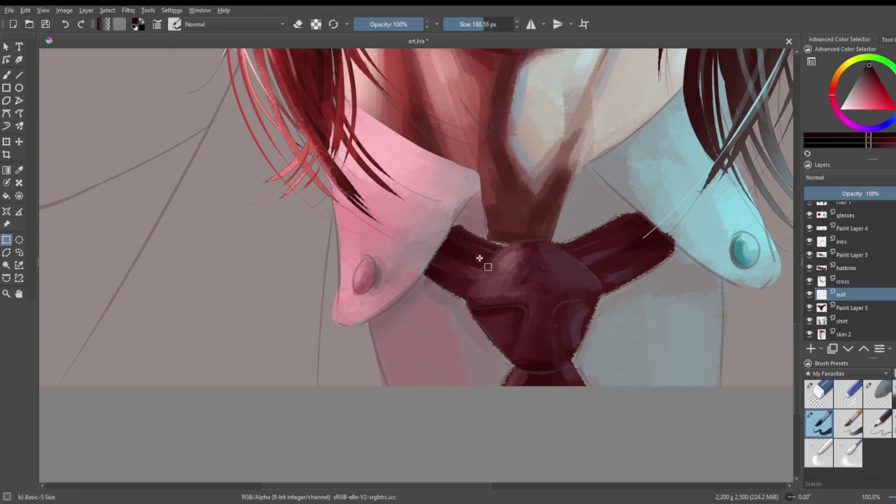
click(7, 75)
drag(334, 218, 330, 305)
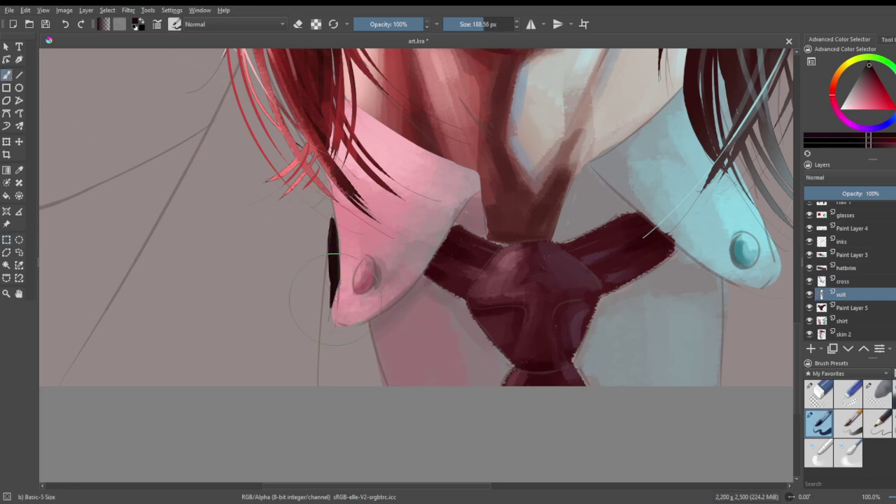
drag(333, 272, 321, 354)
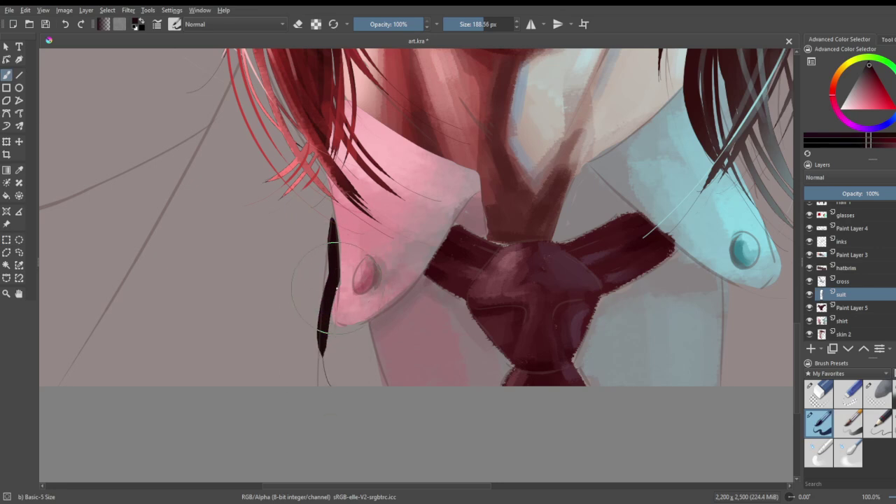
key(ctrl+z)
- Extend the dark stroke down the sketched suit line to the canvas edge with the brush at 112.35 px
click(476, 25)
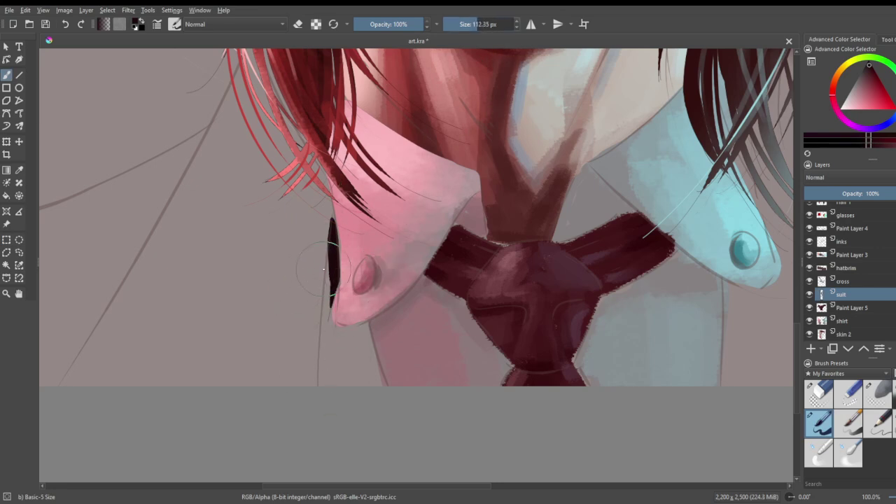
drag(324, 256, 310, 383)
key(ctrl+z)
drag(324, 256, 309, 383)
key(ctrl+z)
mouse_move(325, 252)
mouse_down()
mouse_move(316, 432)
mouse_move(317, 383)
mouse_up()
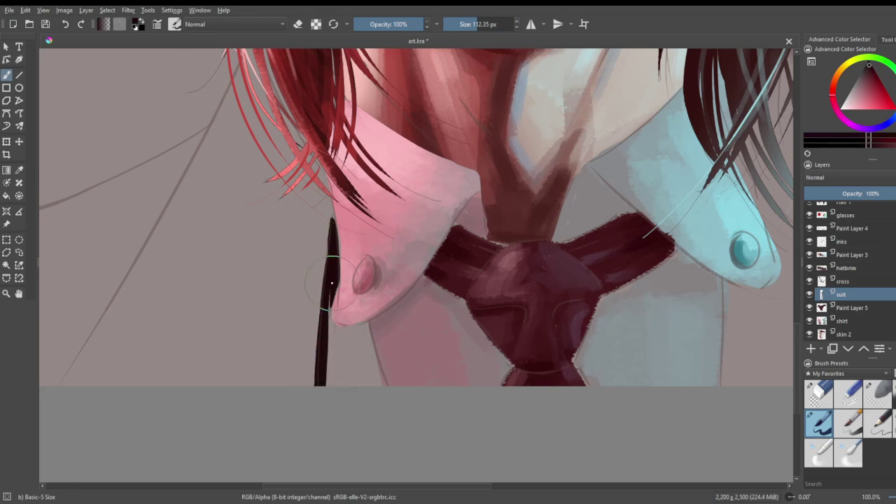
- Outline the shirt-side edge and fill the suit area below the pink collar with near-black maroon
drag(324, 293, 350, 353)
mouse_move(331, 303)
mouse_down()
mouse_move(335, 323)
mouse_move(356, 326)
mouse_move(378, 391)
mouse_up()
drag(365, 327, 392, 423)
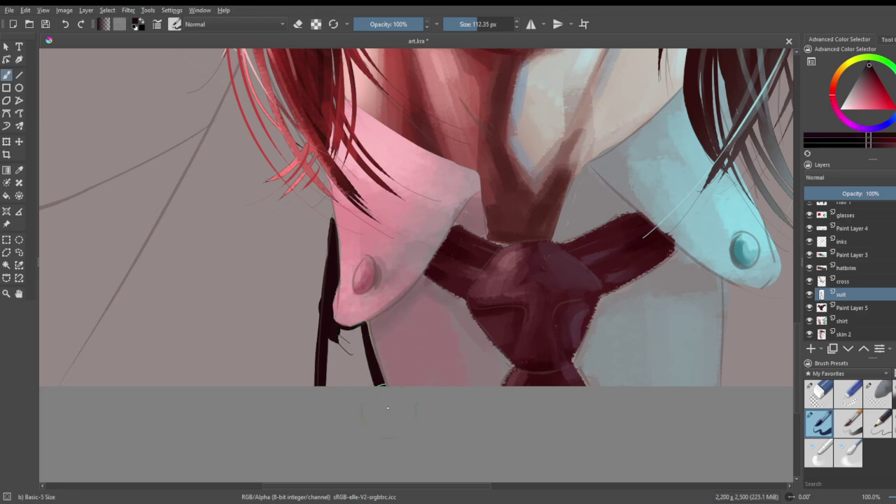
drag(367, 321, 388, 393)
mouse_move(361, 331)
mouse_down()
mouse_move(322, 388)
mouse_move(335, 389)
mouse_move(343, 347)
mouse_move(340, 388)
mouse_move(357, 348)
mouse_move(363, 370)
mouse_up()
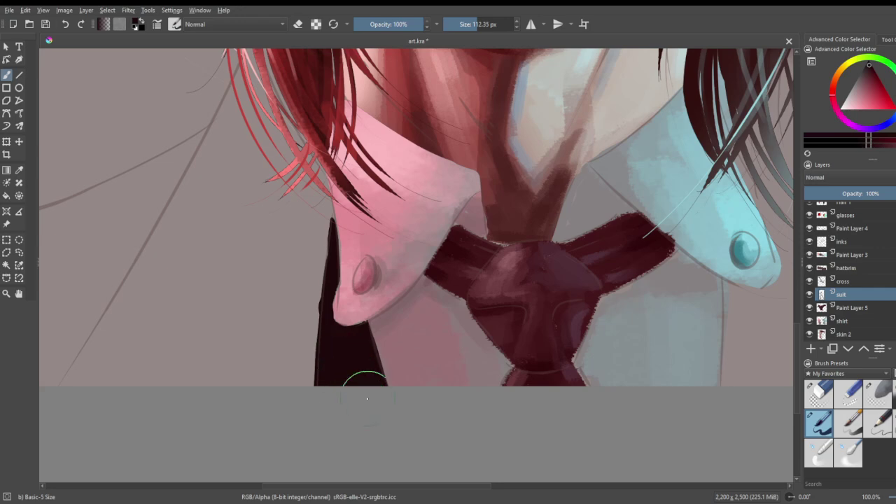
- Paint the near-black suit strip from under the hair down to the canvas edge and around the teal collar's tip
scroll(390, 253, down, 4)
scroll(515, 238, up, 4)
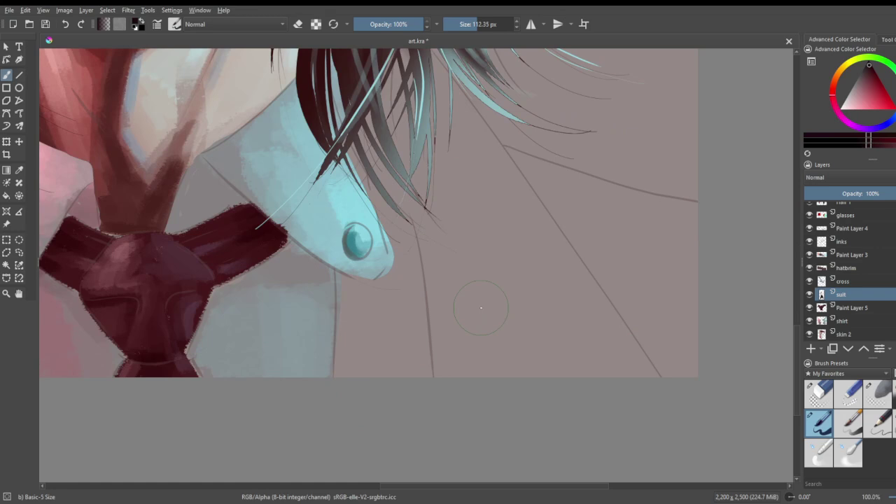
mouse_move(350, 133)
mouse_down()
mouse_move(371, 175)
mouse_move(356, 161)
mouse_move(360, 168)
mouse_move(396, 58)
mouse_move(382, 112)
mouse_move(392, 70)
mouse_move(363, 59)
mouse_move(398, 55)
mouse_move(391, 210)
mouse_move(381, 84)
mouse_move(373, 103)
mouse_move(405, 272)
mouse_up()
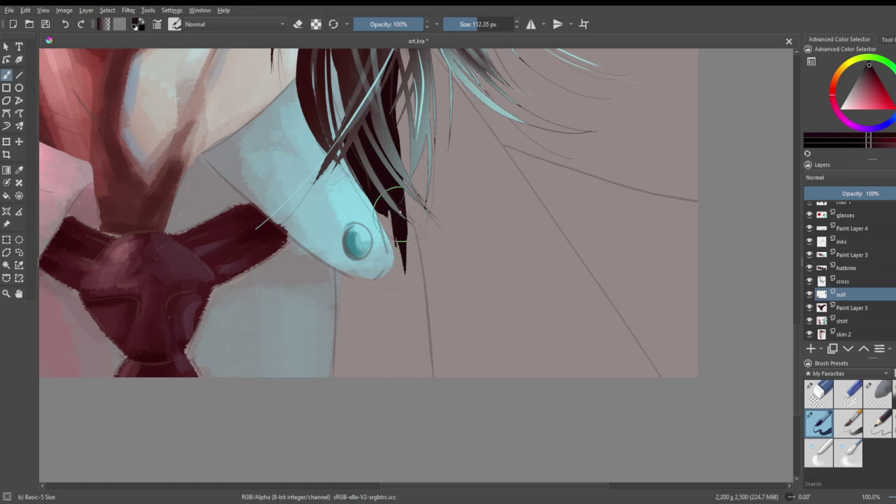
drag(401, 194, 417, 382)
mouse_move(425, 285)
mouse_down()
mouse_move(431, 392)
mouse_move(426, 328)
mouse_move(431, 376)
mouse_up()
key(ctrl+z)
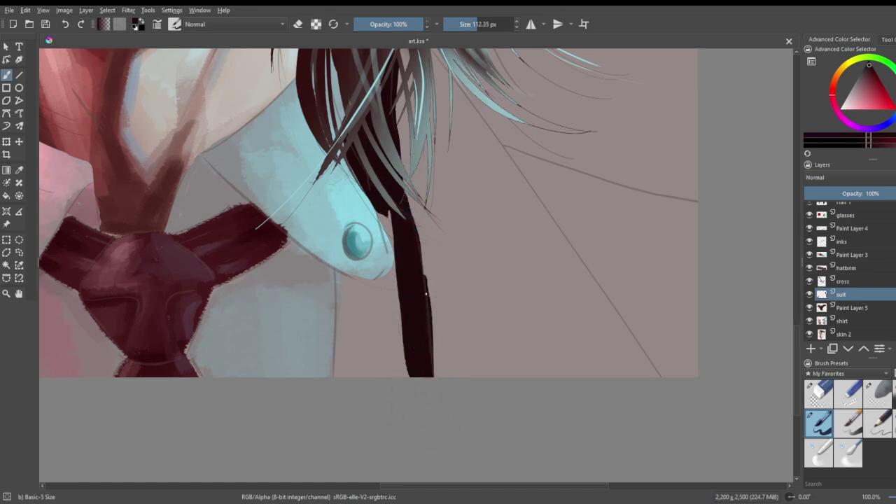
mouse_move(377, 197)
mouse_down()
mouse_move(399, 276)
mouse_move(378, 287)
mouse_move(360, 280)
mouse_move(382, 279)
mouse_move(375, 271)
mouse_move(406, 287)
mouse_up()
key(ctrl+z)
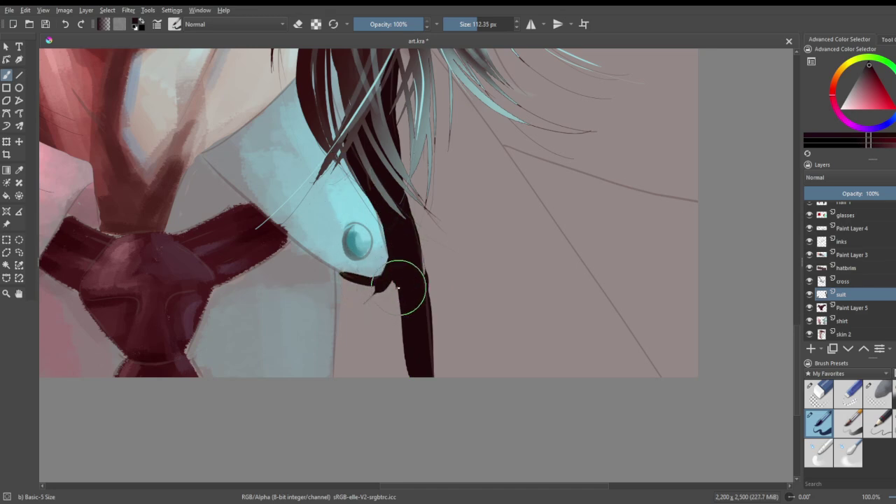
- Fill the suit area below the teal collar with near-black maroon and trim its overlap on the collar using Eraser Circle at 50 px
mouse_move(340, 275)
mouse_down()
mouse_move(339, 416)
mouse_move(339, 377)
mouse_up()
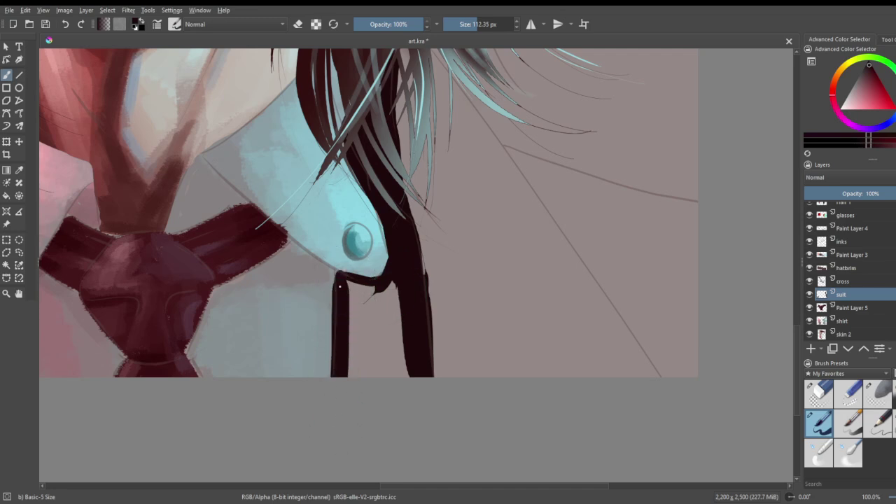
drag(337, 277, 350, 376)
mouse_move(358, 318)
mouse_down()
mouse_move(356, 282)
mouse_move(373, 368)
mouse_move(378, 290)
mouse_move(390, 358)
mouse_move(398, 340)
mouse_move(393, 284)
mouse_up()
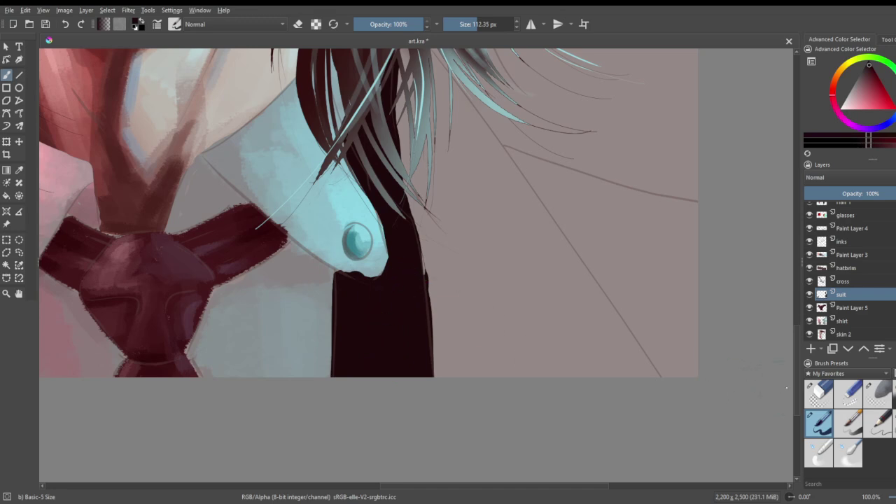
click(818, 393)
mouse_move(346, 272)
mouse_down()
mouse_move(361, 274)
mouse_move(343, 266)
mouse_up()
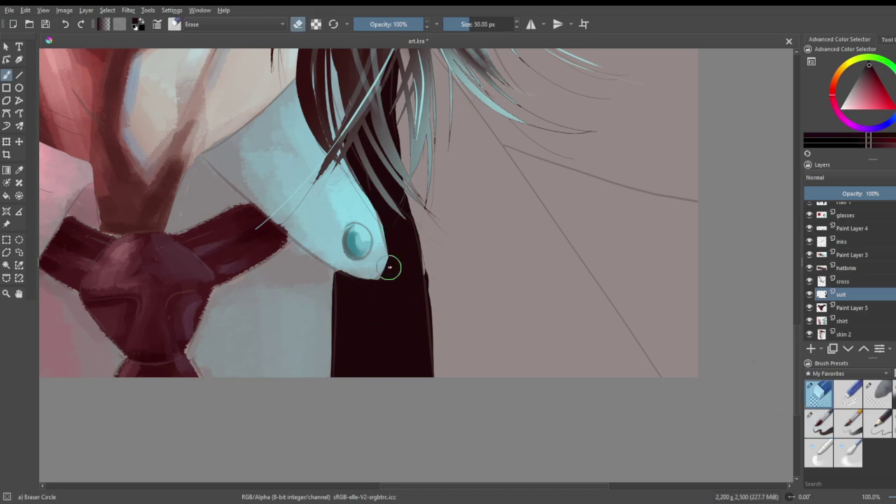
- Select the suit strip beside the pink collar and glaze it crimson with Charcoal Rock Soft at 175.10 px
scroll(430, 234, down, 5)
scroll(395, 186, up, 1)
scroll(301, 245, up, 2)
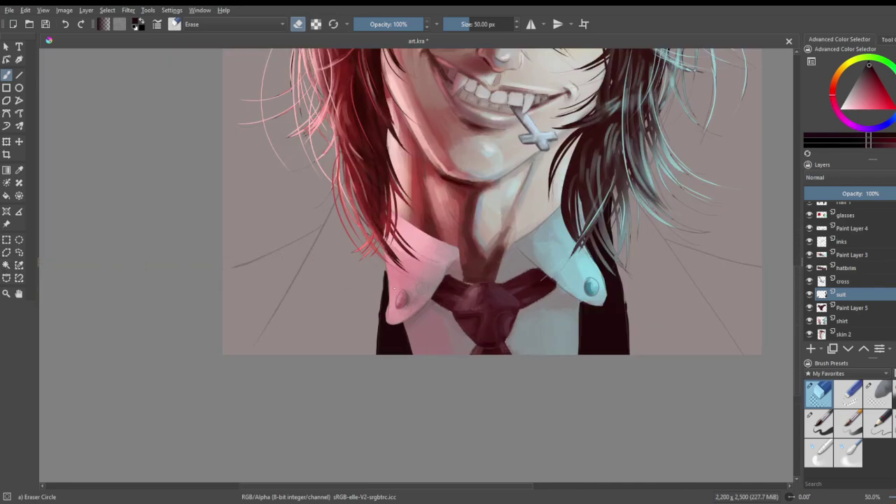
click(8, 264)
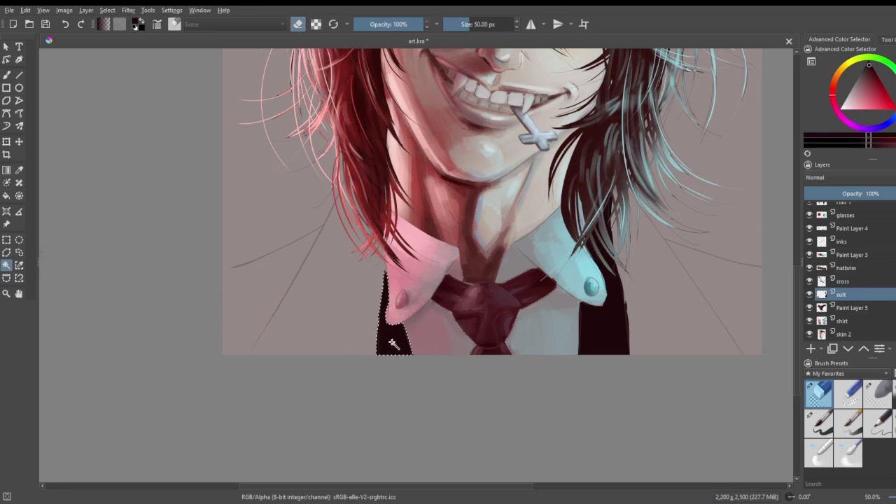
drag(890, 98, 881, 100)
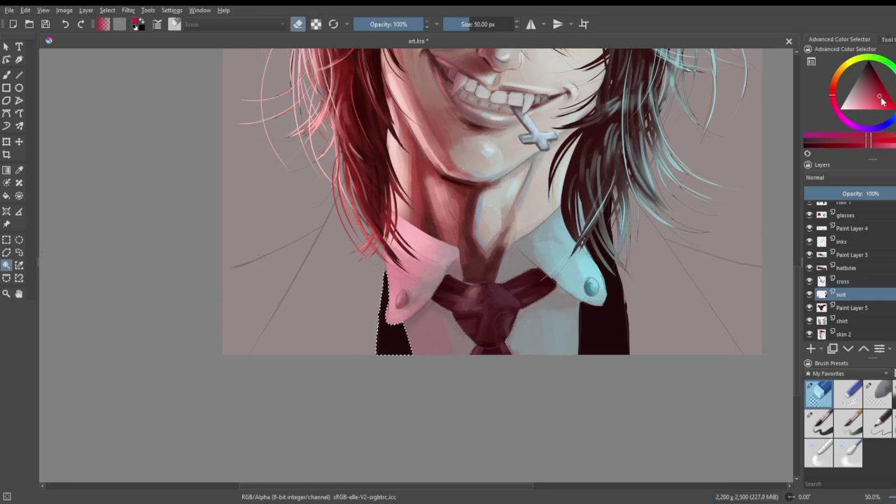
key(e)
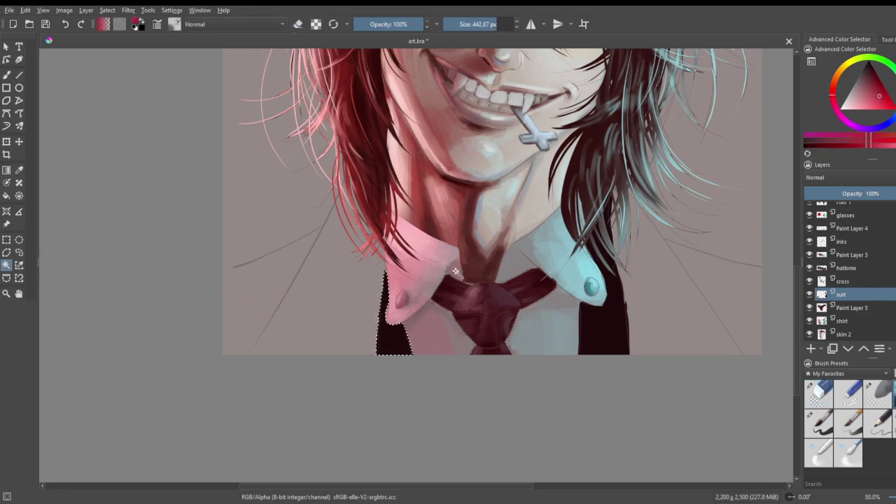
click(893, 423)
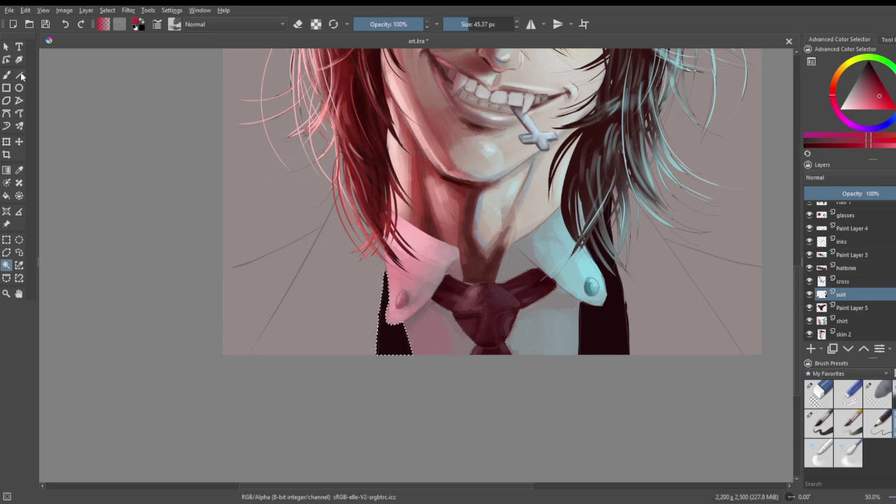
click(6, 75)
drag(475, 26, 484, 25)
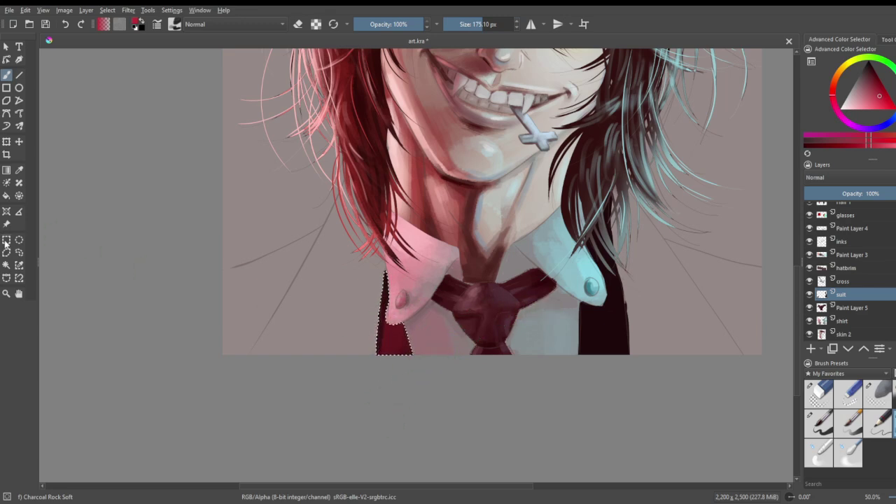
- Select the suit strip beside the teal collar and paint it a muted dark blue with the same charcoal brush
click(7, 264)
click(608, 328)
click(891, 121)
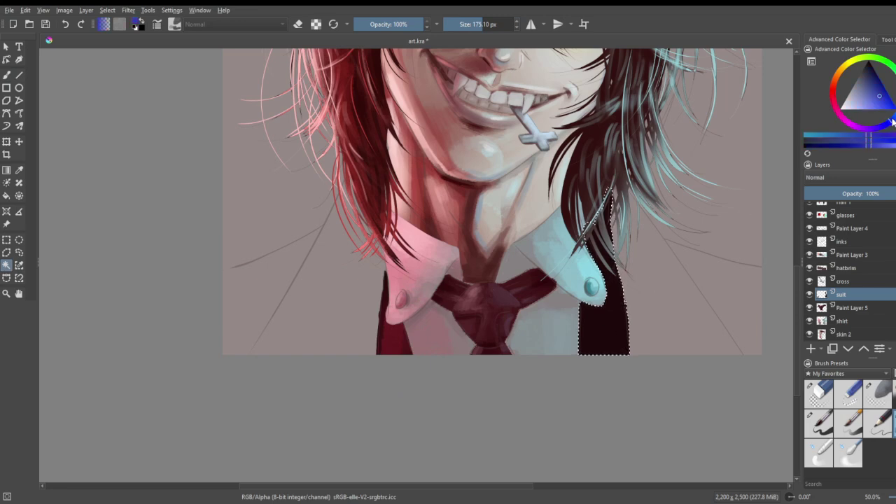
click(894, 112)
click(874, 89)
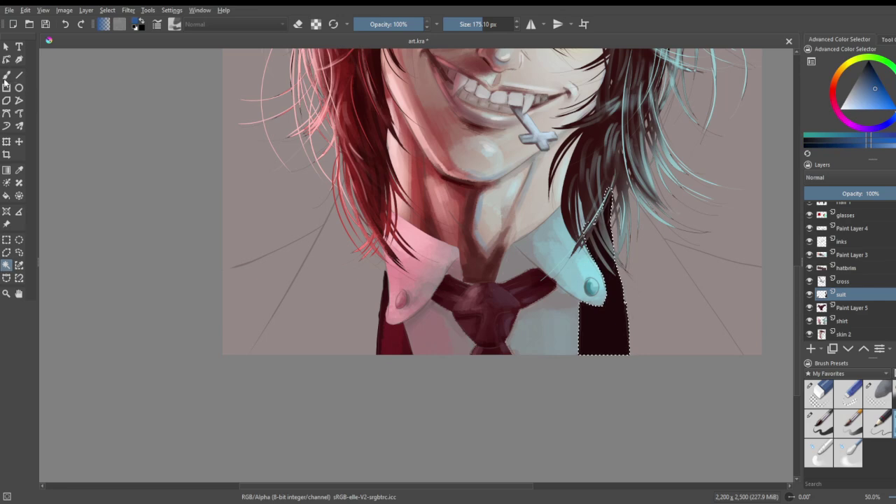
click(7, 75)
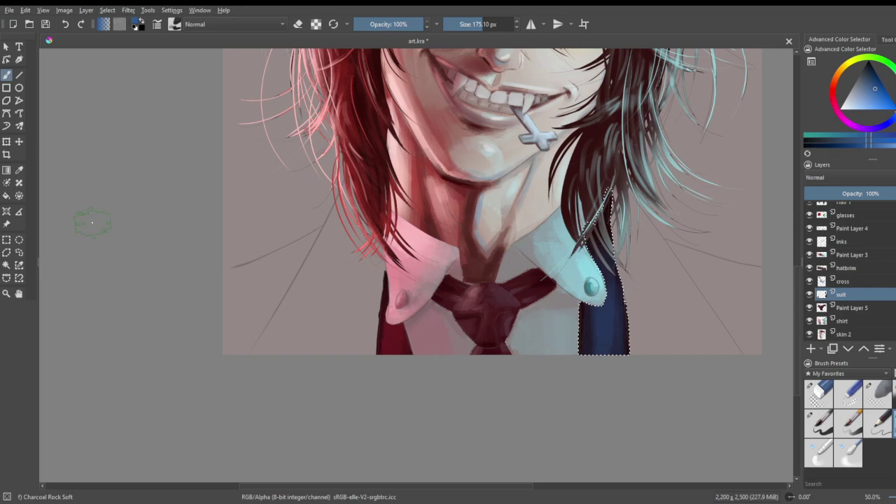
- Sample a near-black tone from the dark hair strands and deepen the blue suit strip into dark navy
scroll(144, 222, down, 5)
scroll(147, 178, up, 3)
scroll(420, 325, up, 3)
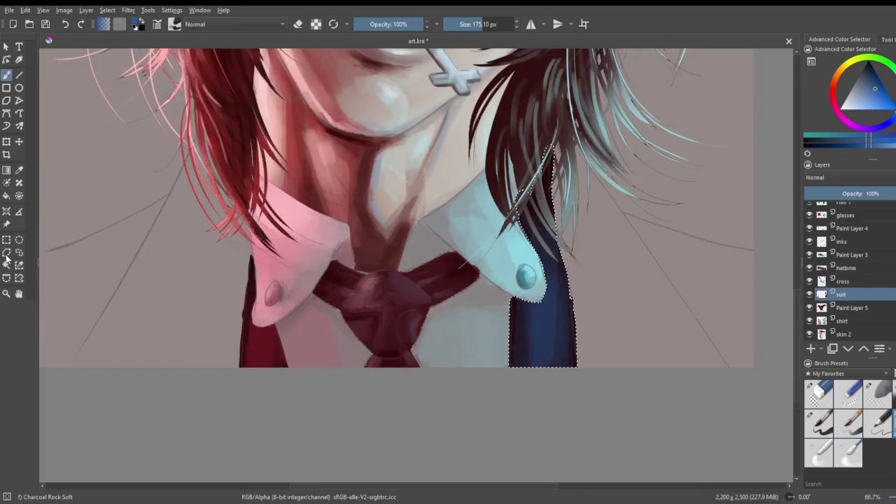
click(19, 170)
click(539, 213)
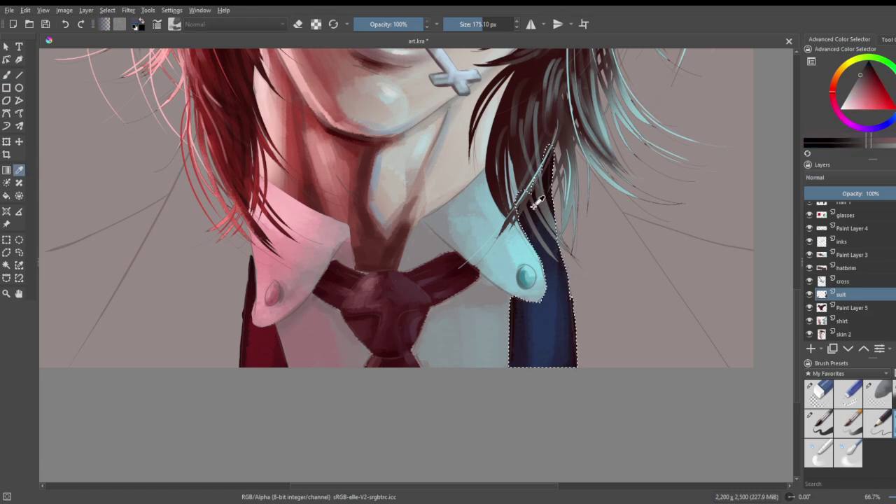
click(545, 171)
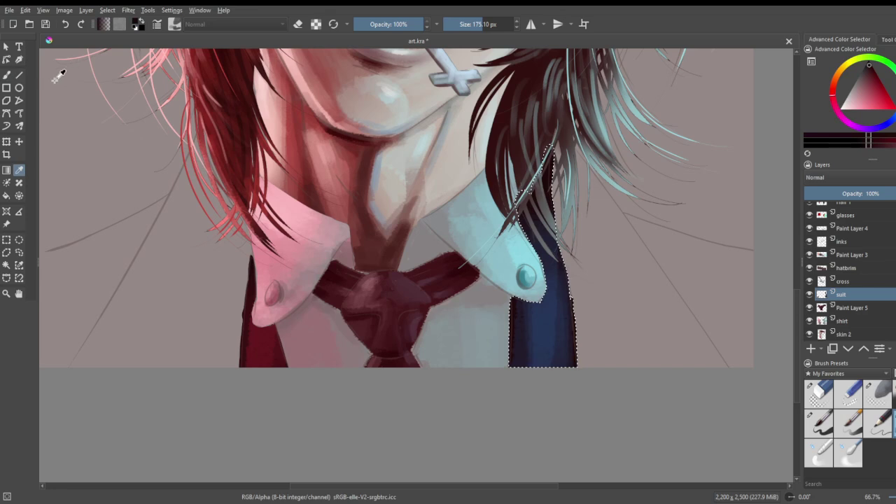
click(6, 74)
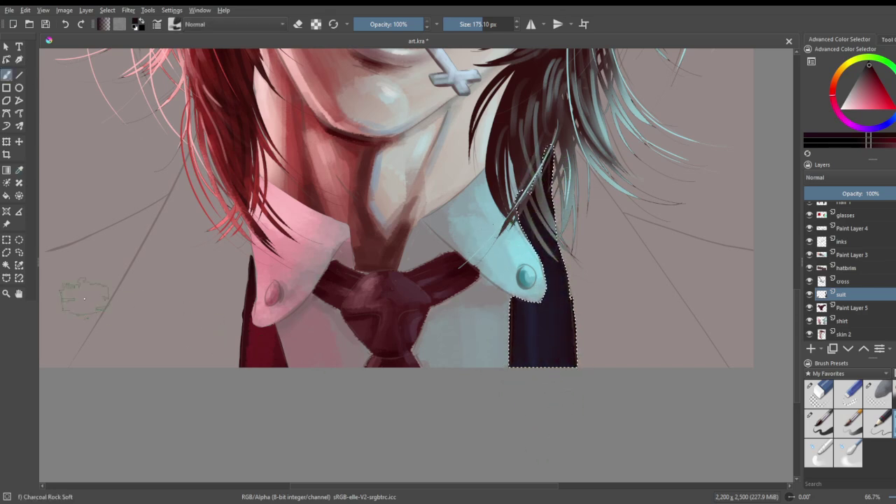
- Select the crimson suit area below the pink collar and darken it with the near-black tone
click(8, 265)
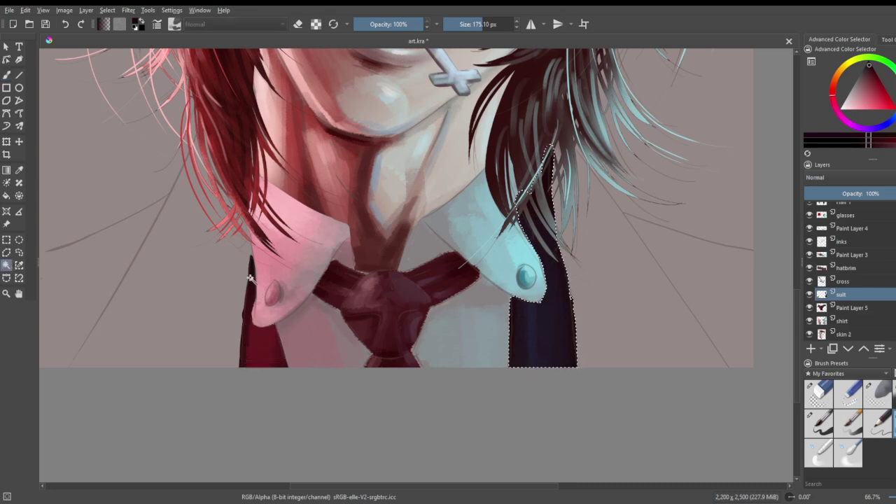
click(254, 334)
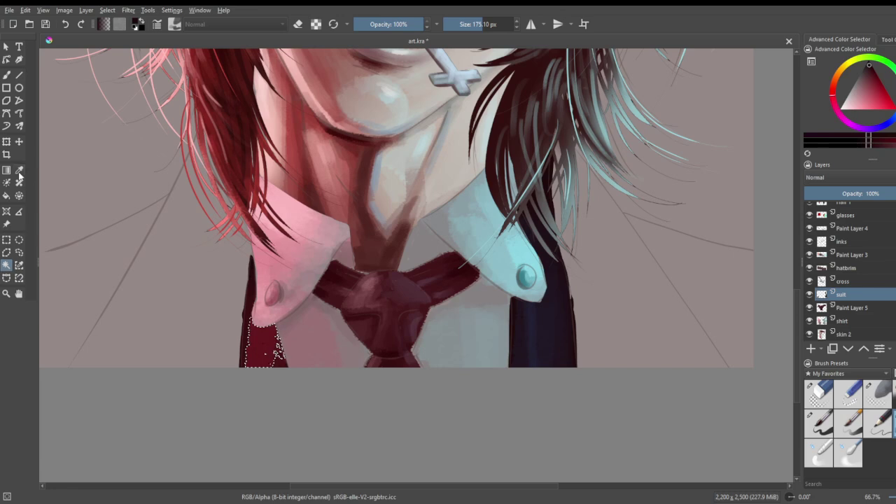
key(b)
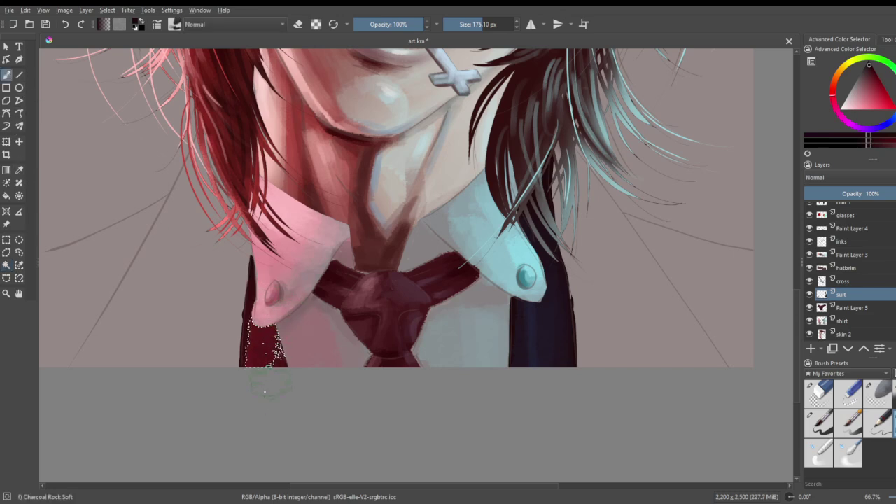
click(7, 141)
key(ctrl+r)
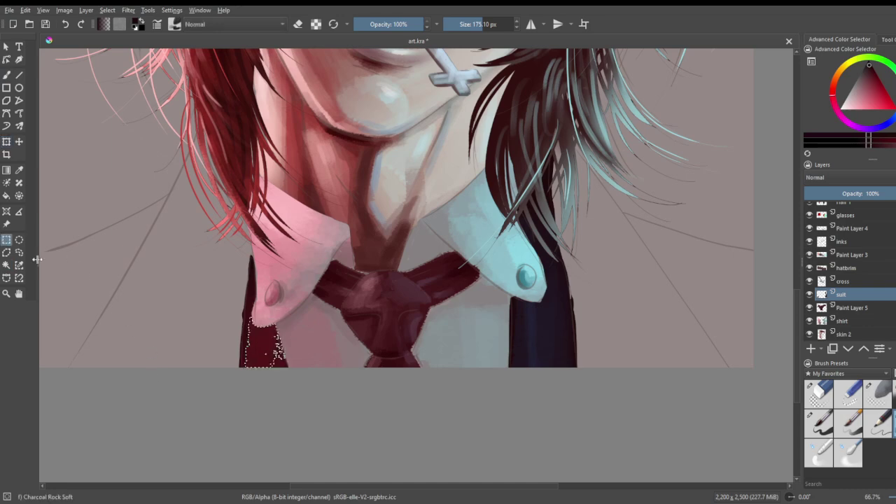
- Clear the selection on the suit and save the painting
scroll(274, 328, down, 5)
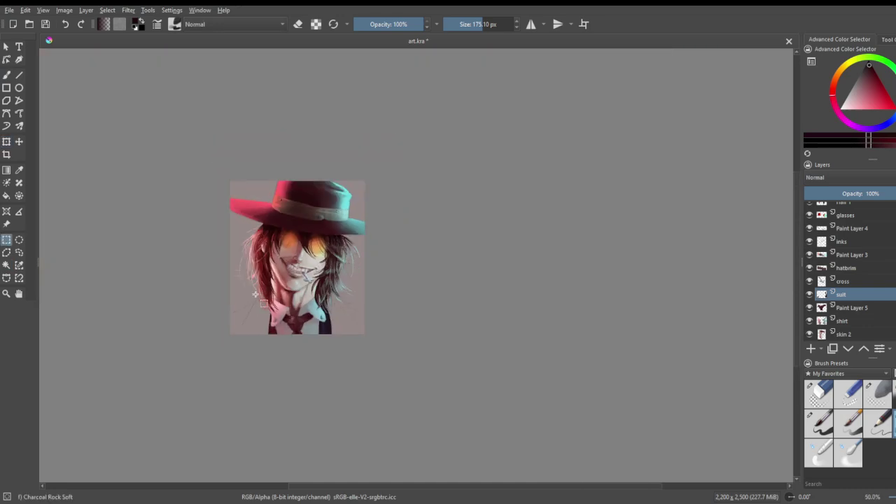
scroll(240, 273, up, 2)
scroll(241, 282, up, 2)
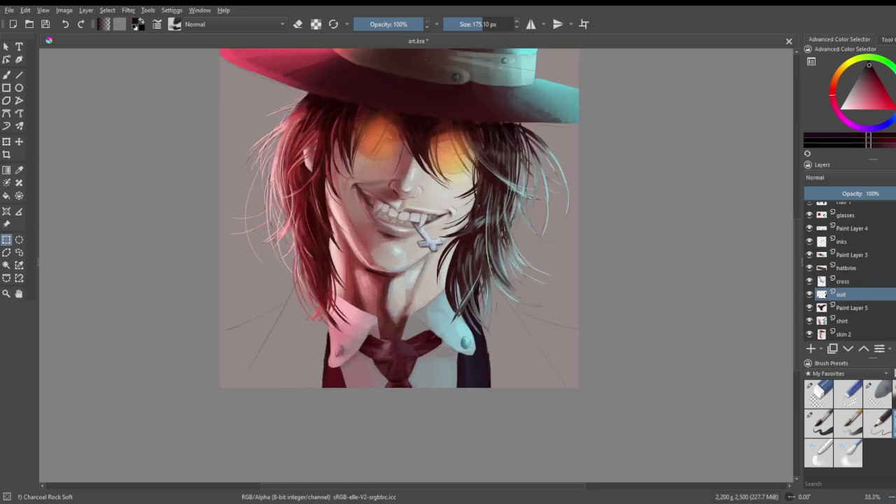
scroll(751, 298, down, 1)
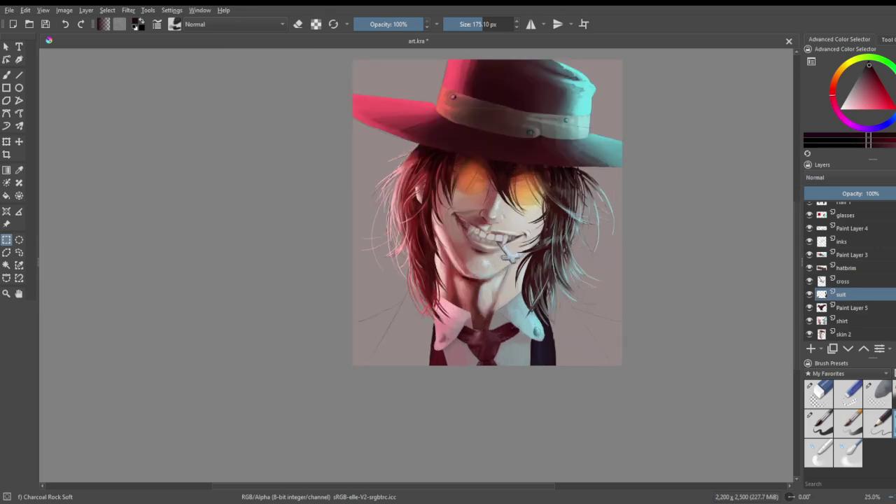
scroll(303, 224, up, 1)
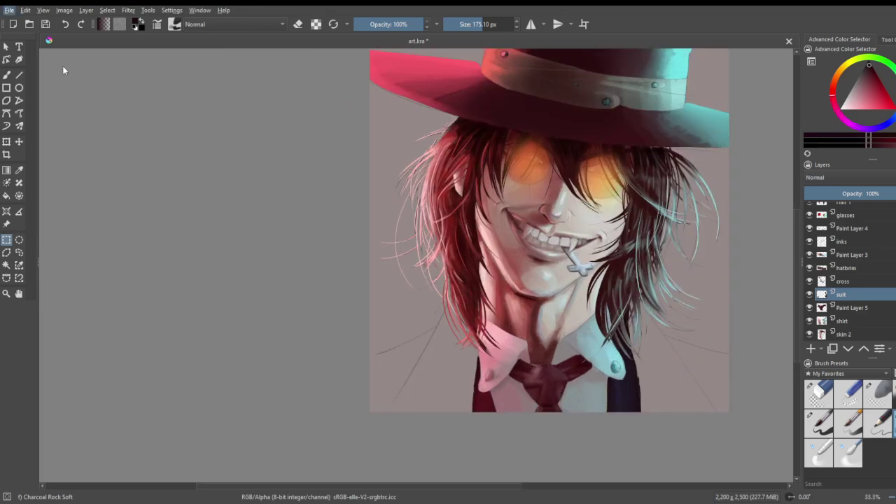
key(ctrl+s)
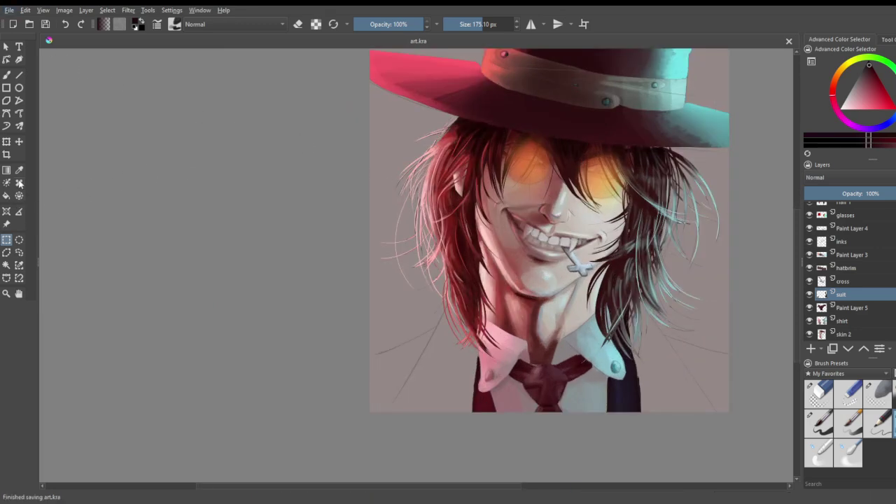
- Sample dark maroon from the hat brim, choose the Basic-5 Size brush, and add a layer named "coat" above the suit layer
click(19, 169)
click(452, 88)
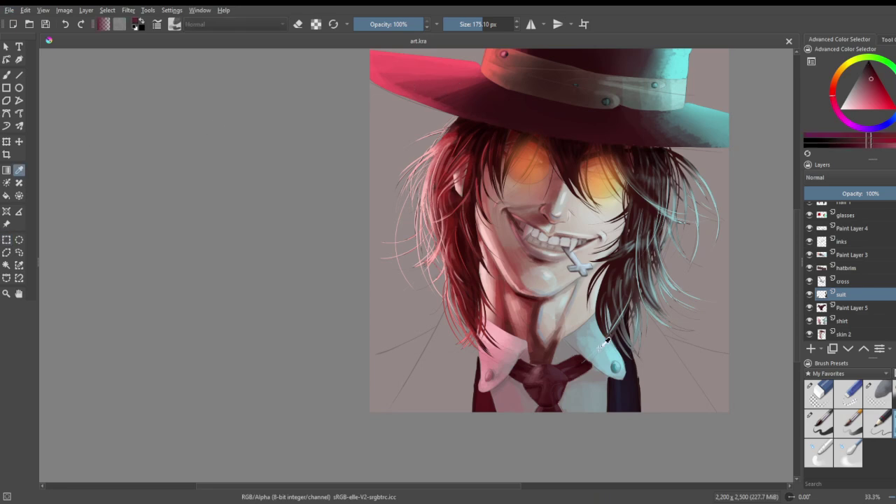
click(820, 424)
click(811, 348)
double_click(866, 297)
text(coat)
key(Return)
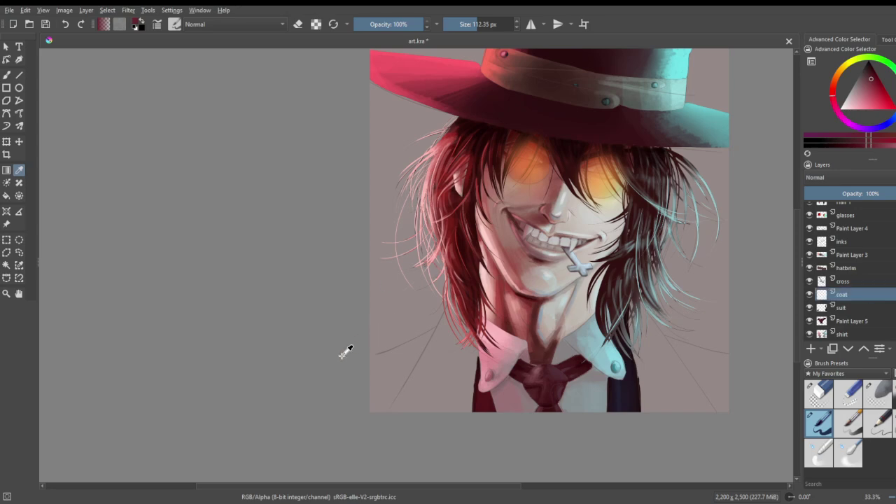
- Block in the coat lapel beside the pink collar, from under the hair to the canvas edge, in dark maroon at 112.35 px
scroll(343, 344, up, 2)
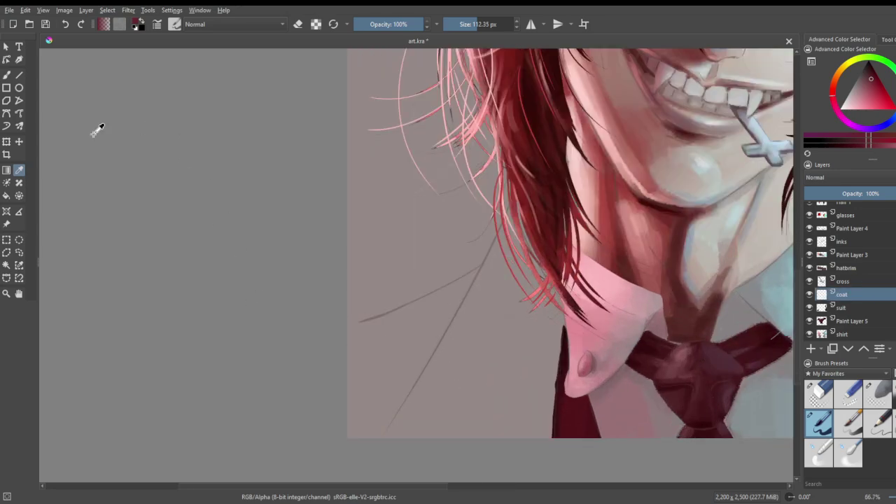
click(6, 75)
mouse_move(506, 201)
mouse_down()
mouse_move(499, 260)
mouse_move(420, 435)
mouse_up()
mouse_move(506, 278)
mouse_down()
mouse_move(494, 348)
mouse_move(525, 281)
mouse_move(523, 323)
mouse_move(531, 298)
mouse_move(524, 407)
mouse_move(555, 378)
mouse_move(574, 308)
mouse_move(562, 301)
mouse_move(544, 426)
mouse_move(561, 346)
mouse_move(550, 410)
mouse_up()
drag(554, 336, 555, 401)
drag(562, 327, 550, 423)
drag(543, 392, 534, 420)
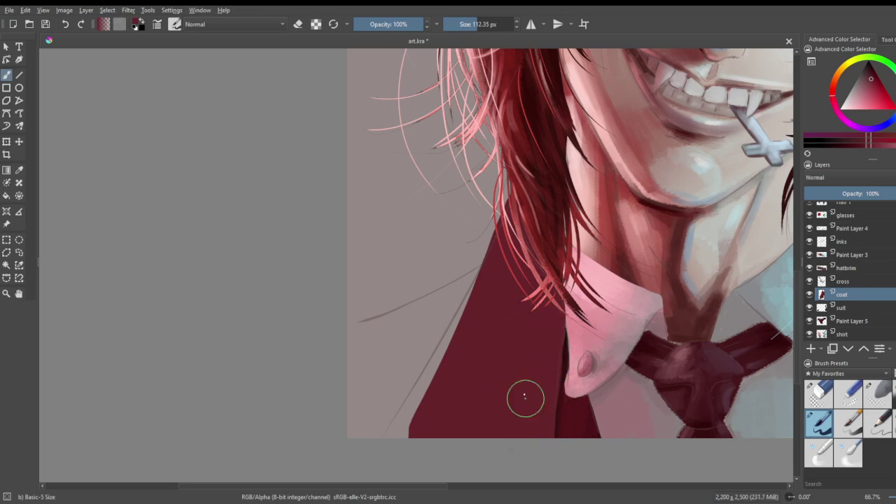
- Paint the coat's shoulder on the pink-collar side along the sketched line and fill it out to the canvas edges
drag(475, 285, 350, 349)
drag(424, 297, 347, 332)
key(ctrl+z)
mouse_move(458, 286)
mouse_down()
mouse_move(346, 332)
mouse_move(358, 426)
mouse_up()
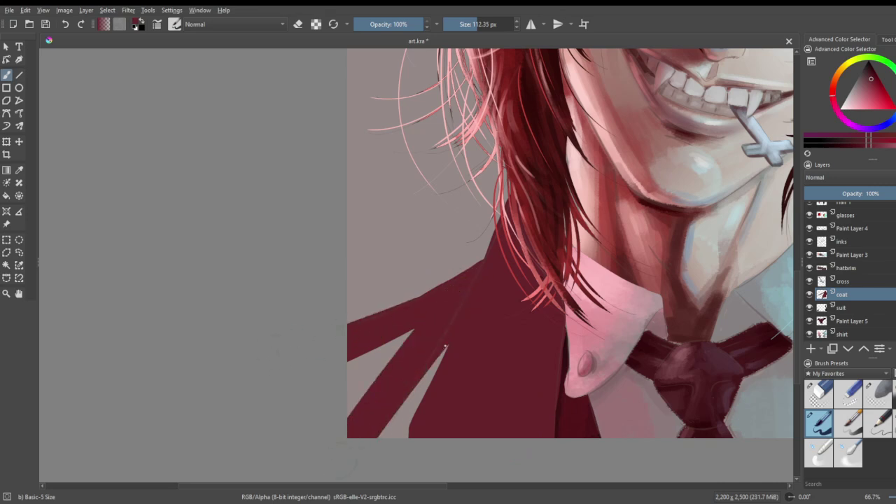
drag(445, 347, 380, 444)
drag(408, 354, 357, 396)
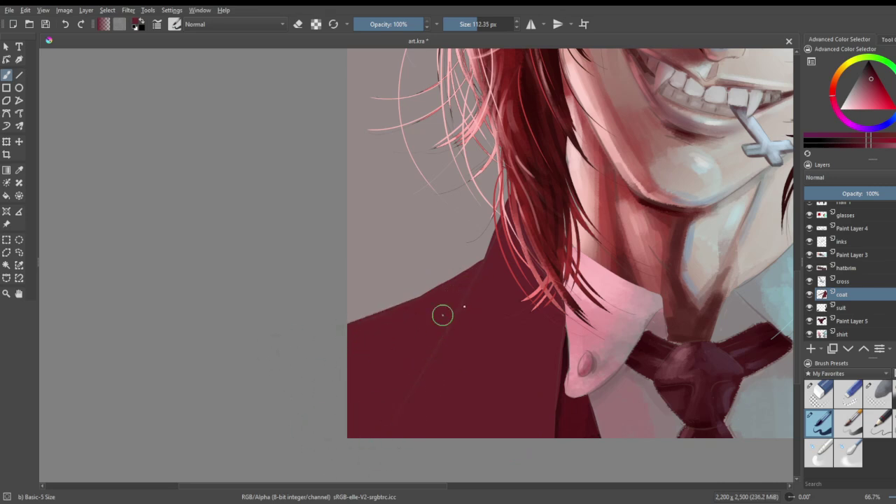
- Block in the coat lapel beside the navy suit strip, from under the teal-lit hair down to the canvas edge
scroll(461, 307, down, 4)
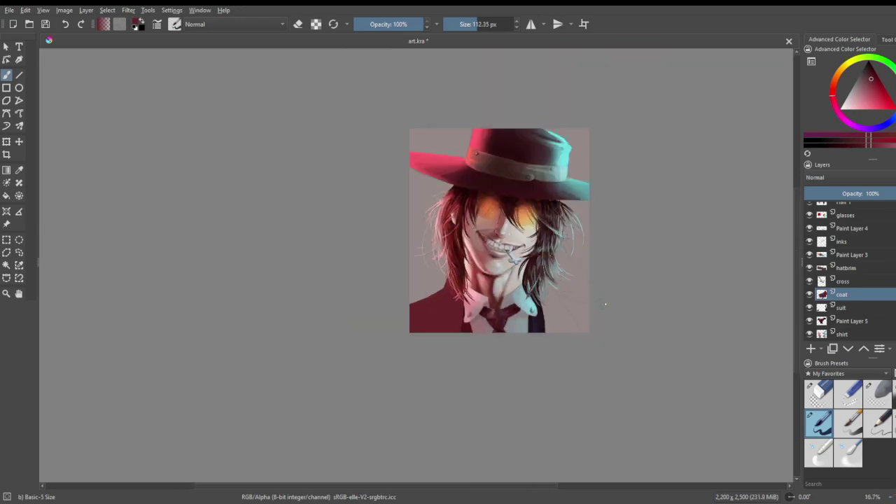
scroll(606, 304, up, 2)
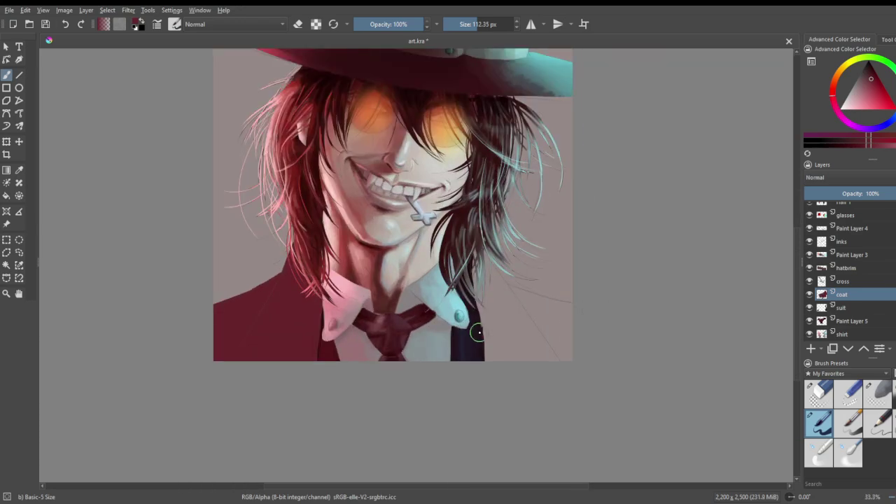
scroll(638, 333, up, 1)
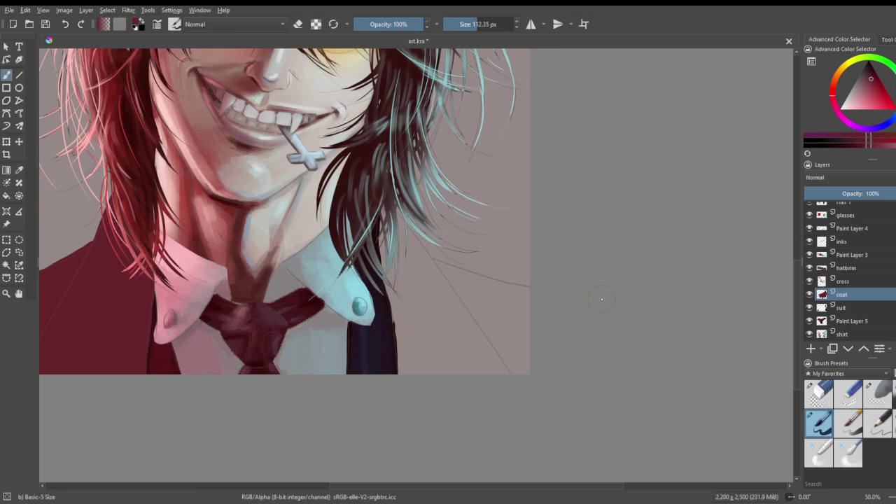
mouse_move(381, 204)
mouse_down()
mouse_move(425, 375)
mouse_move(384, 234)
mouse_up()
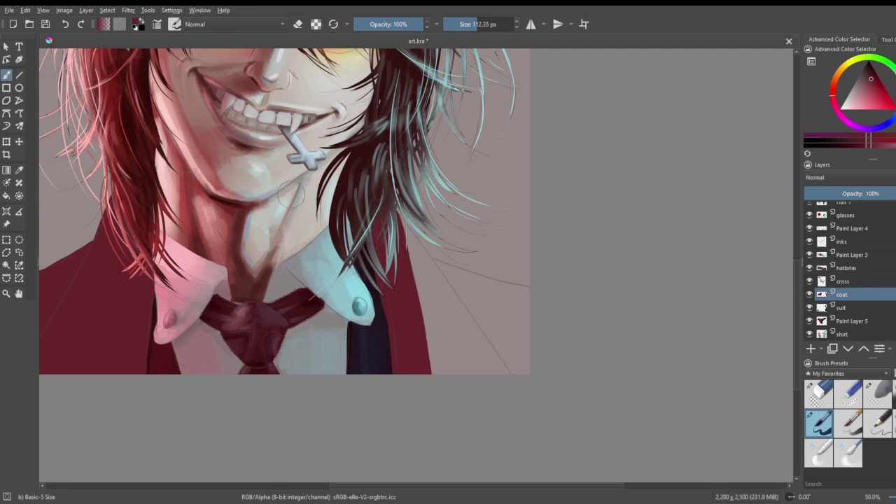
drag(402, 221, 520, 384)
key(ctrl+z)
drag(401, 217, 499, 386)
mouse_move(406, 255)
mouse_down()
mouse_move(429, 316)
mouse_move(431, 305)
mouse_move(424, 335)
mouse_move(424, 323)
mouse_move(475, 371)
mouse_move(461, 345)
mouse_move(486, 361)
mouse_up()
- Paint the coat's shoulder on the teal-collar side along the sketched line and fill it out to the canvas edges
mouse_move(431, 259)
mouse_down()
mouse_move(527, 304)
mouse_move(582, 310)
mouse_up()
key(ctrl+z)
drag(428, 257, 546, 289)
mouse_move(445, 273)
mouse_down()
mouse_move(510, 298)
mouse_move(425, 261)
mouse_move(452, 277)
mouse_move(440, 314)
mouse_move(451, 321)
mouse_move(471, 290)
mouse_move(537, 298)
mouse_move(466, 302)
mouse_move(503, 360)
mouse_move(487, 312)
mouse_move(517, 301)
mouse_move(496, 360)
mouse_move(497, 313)
mouse_move(508, 386)
mouse_up()
- Select the flat maroon coat area on the pink-collar side by its contiguous color
scroll(443, 329, down, 3)
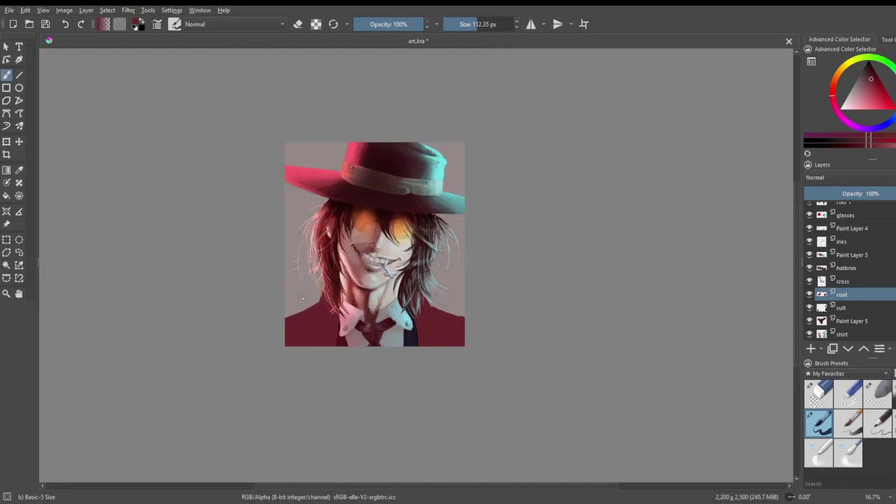
scroll(262, 290, up, 2)
click(6, 265)
click(371, 350)
- Shade the selected coat area darker maroon toward the pink collar with the Charcoal Rock Soft brush, enlarging it to 352.34 px
click(872, 77)
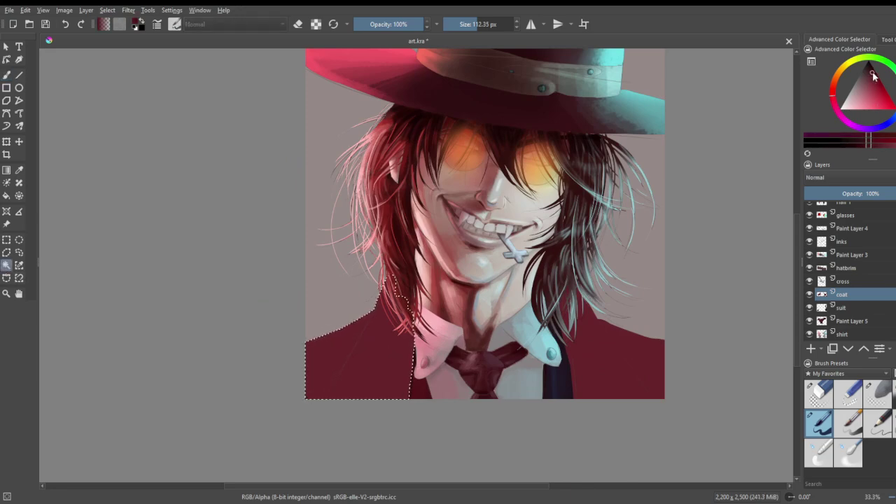
scroll(289, 336, up, 1)
scroll(223, 331, up, 2)
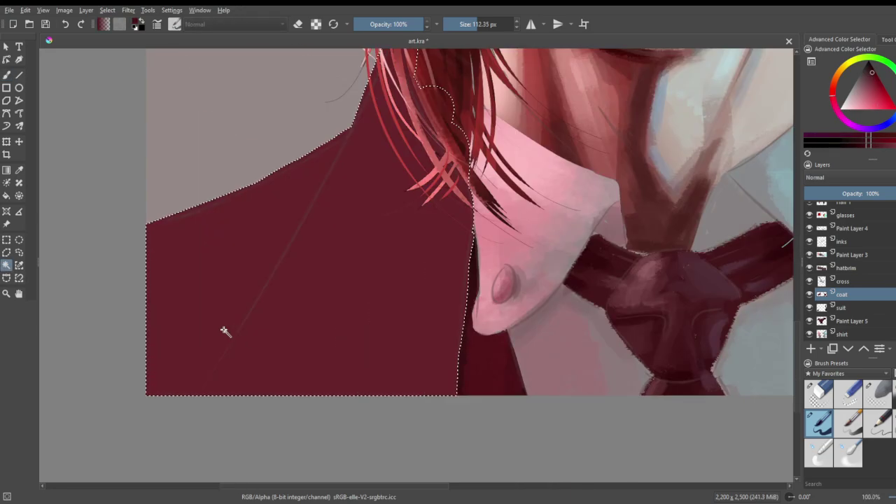
key(slash)
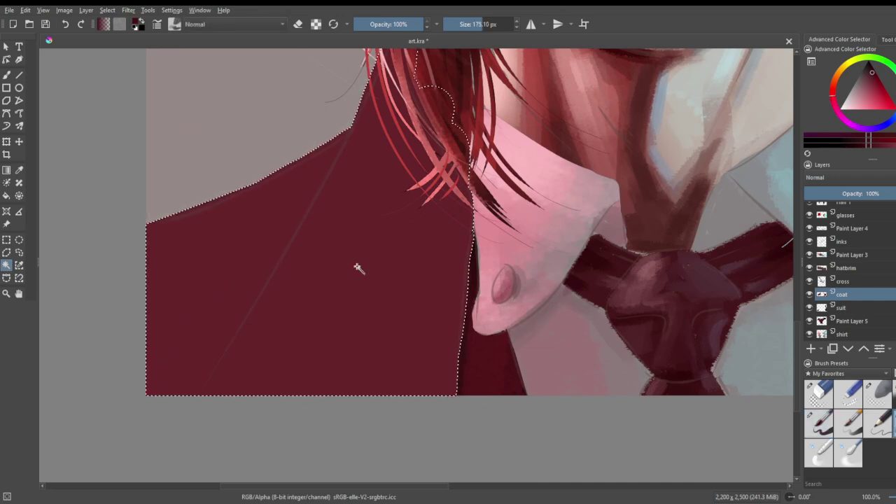
click(9, 76)
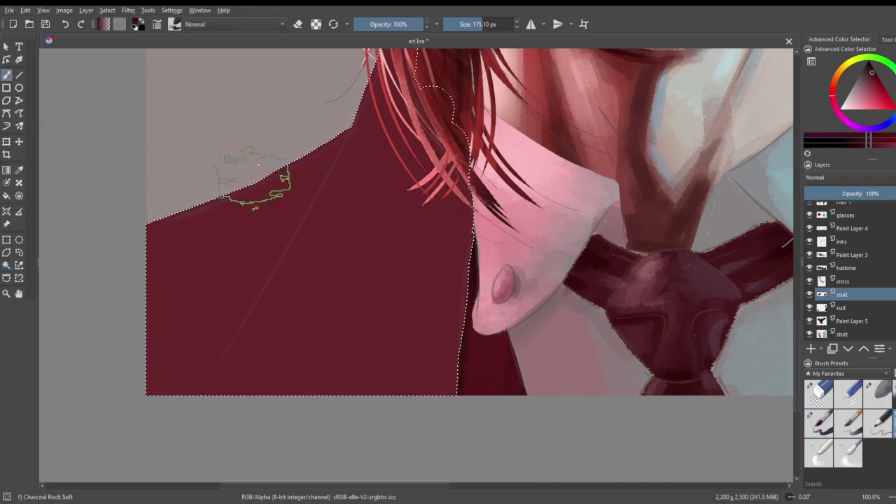
drag(478, 25, 473, 26)
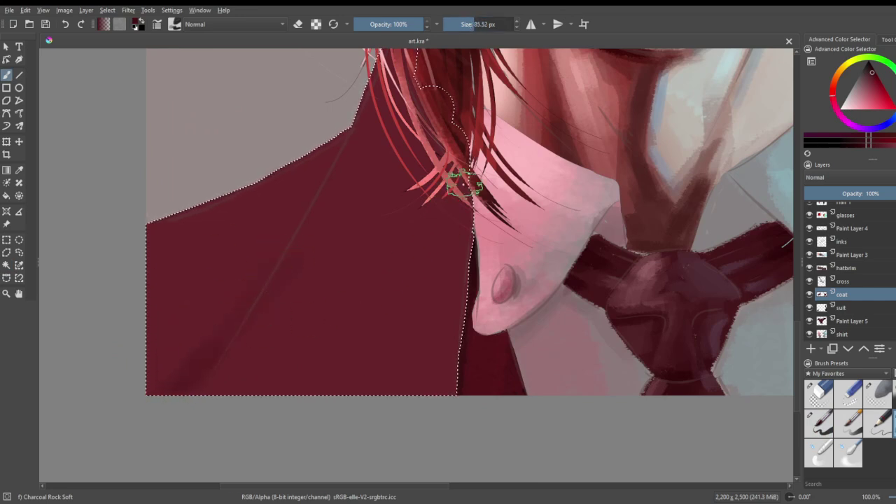
click(493, 25)
mouse_move(444, 172)
mouse_down()
mouse_move(445, 286)
mouse_move(412, 385)
mouse_move(459, 182)
mouse_move(412, 230)
mouse_up()
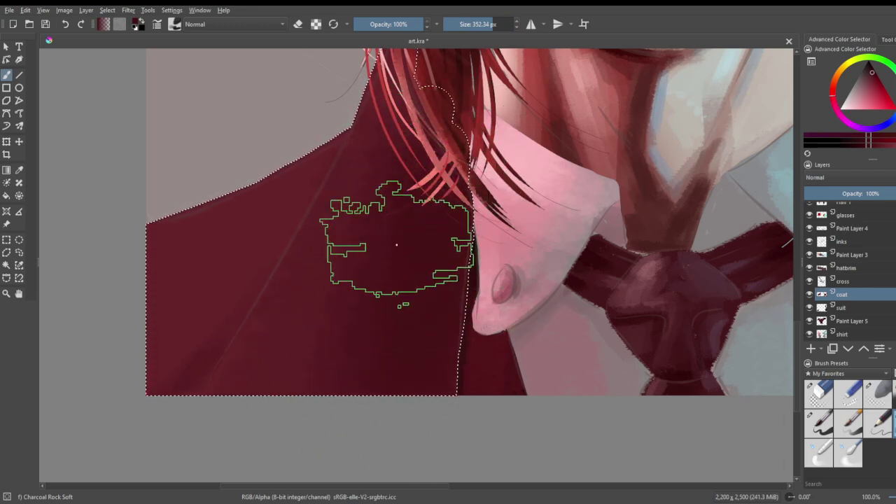
- Paint bright crimson light over the pink-collar shoulder and along the lapel fold, using brush sizes 53.86, 195.54 and 112.35 px
scroll(395, 423, down, 3)
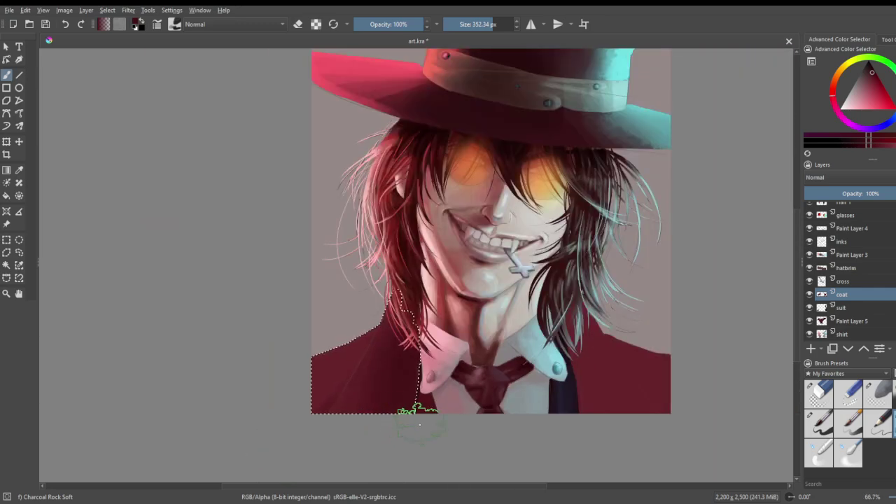
scroll(428, 287, down, 1)
scroll(308, 361, up, 2)
drag(869, 108, 876, 103)
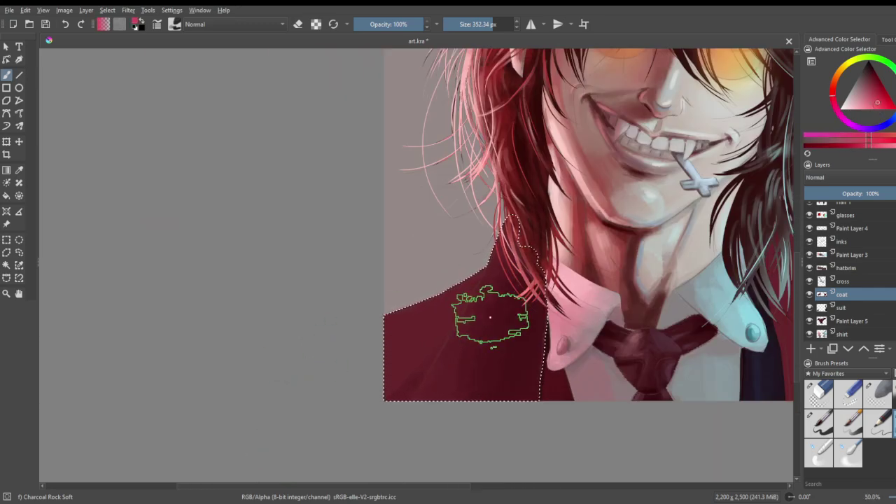
drag(498, 24, 463, 24)
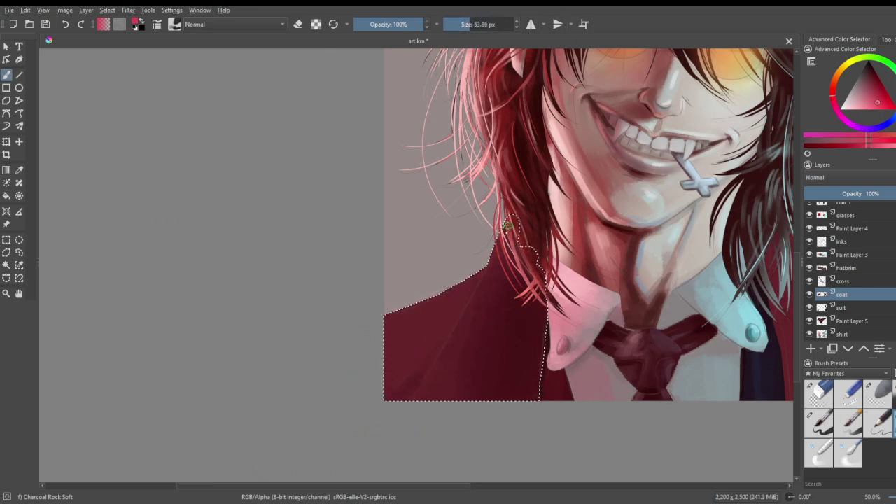
click(483, 24)
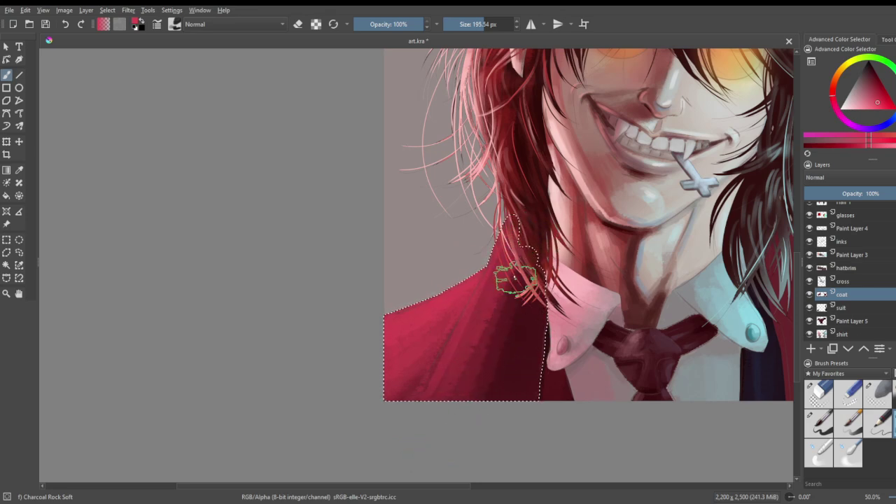
drag(513, 262, 459, 427)
click(477, 24)
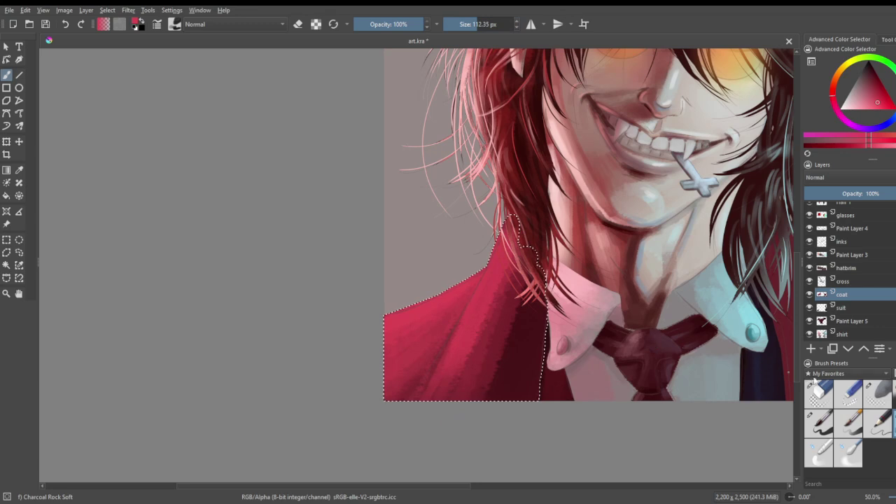
- Blend dark maroon shadows into the crimson coat's folds and beside the pink collar, at 266.30 px and 181.75 px
click(487, 24)
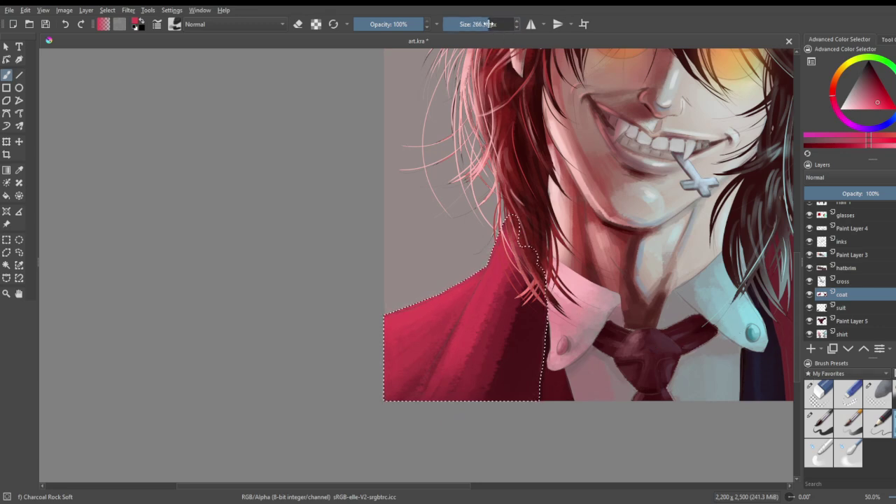
click(874, 75)
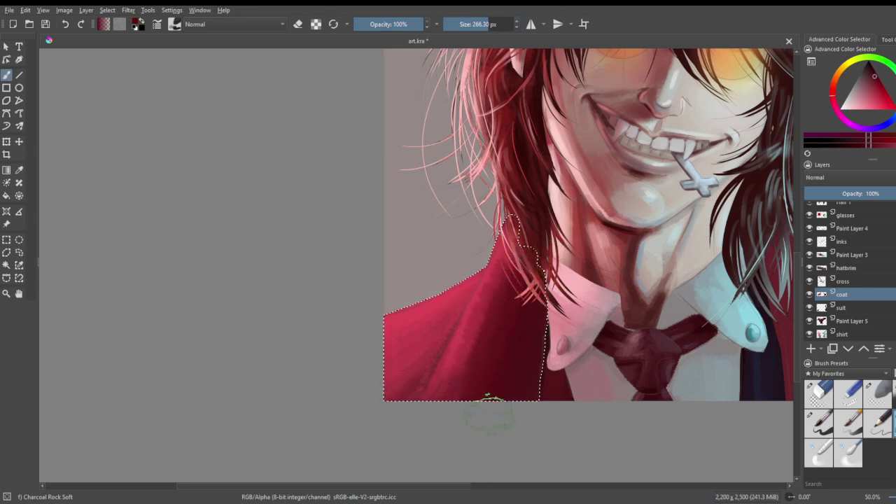
scroll(574, 286, down, 2)
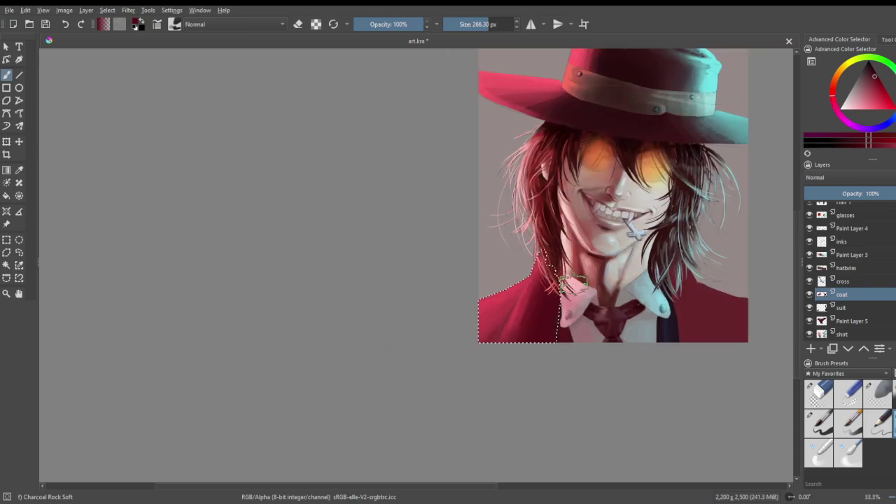
scroll(624, 306, up, 2)
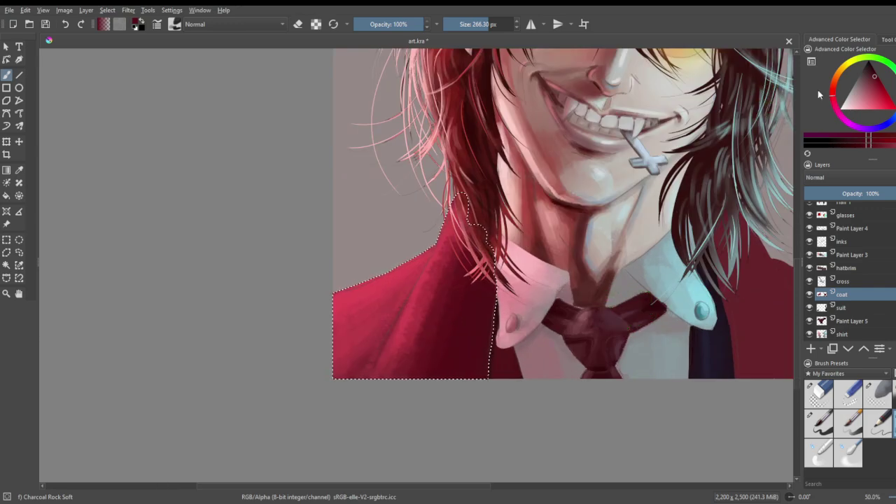
click(875, 72)
click(484, 25)
mouse_move(494, 323)
mouse_down()
mouse_move(451, 368)
mouse_move(484, 324)
mouse_up()
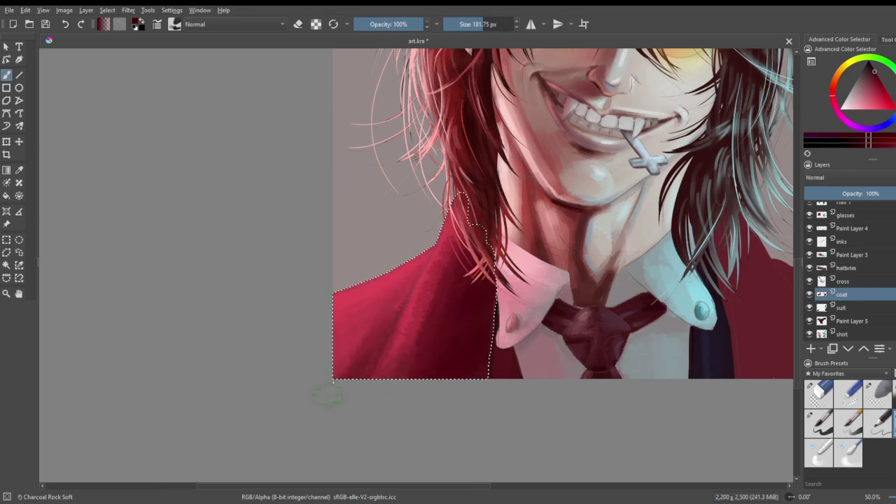
- Select the flat maroon coat area on the teal-collar side by its contiguous color
key(minus)
scroll(427, 303, down, 3)
scroll(505, 292, up, 6)
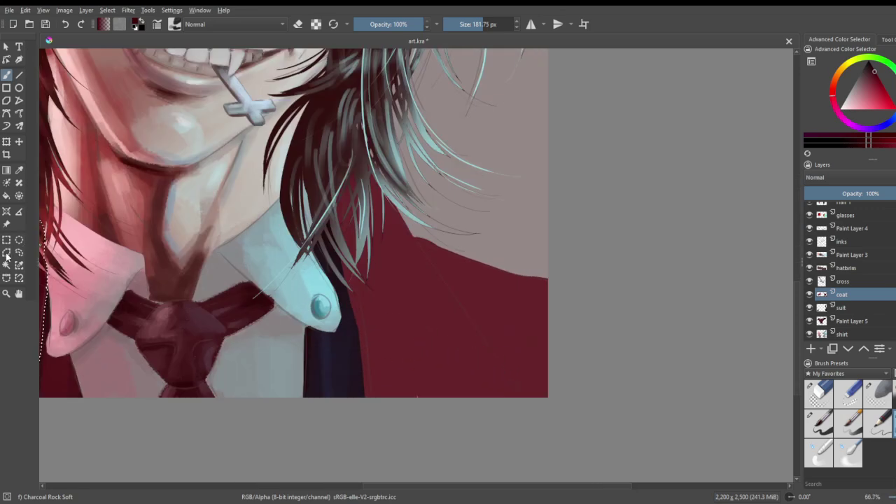
click(7, 264)
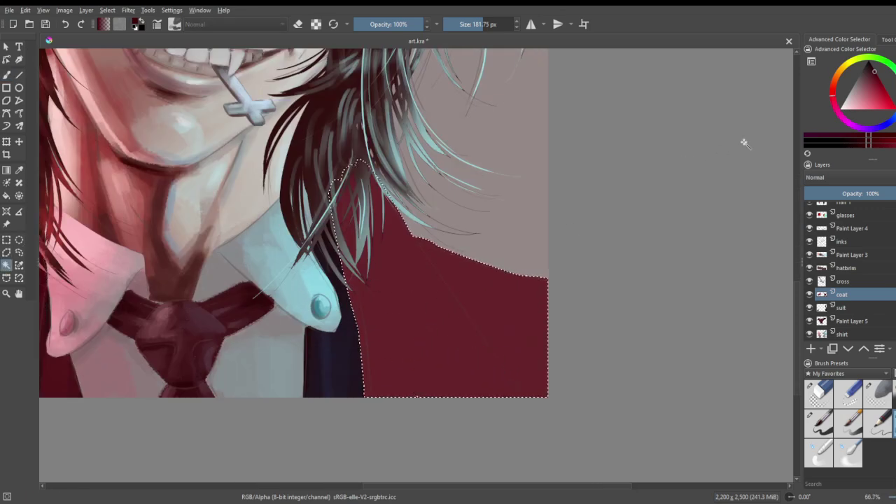
- Paint dark teal light over the selected shoulder at 181.75 px, leaving maroon along the lapel edge beside the navy suit
click(886, 109)
click(895, 100)
drag(878, 96, 875, 85)
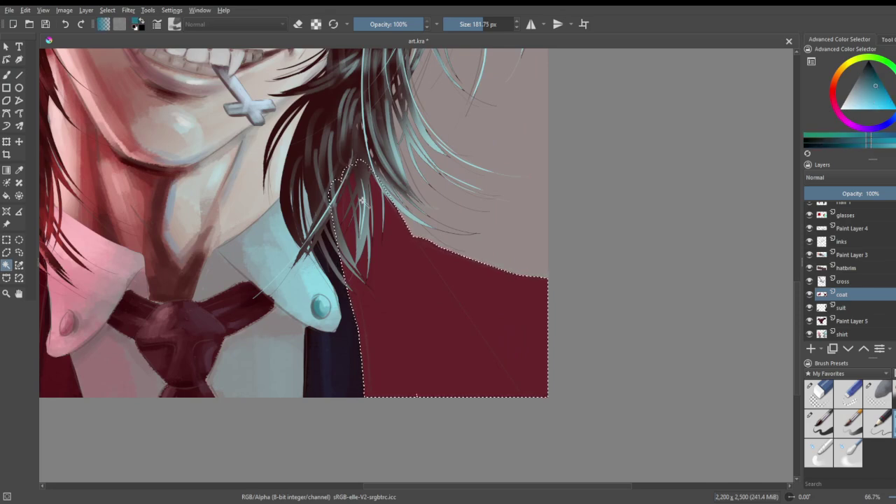
key(b)
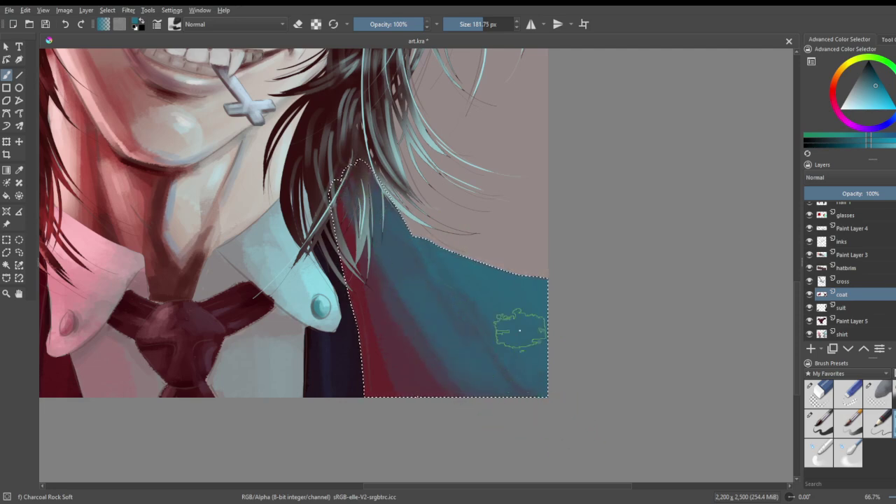
scroll(448, 277, down, 2)
scroll(371, 255, up, 3)
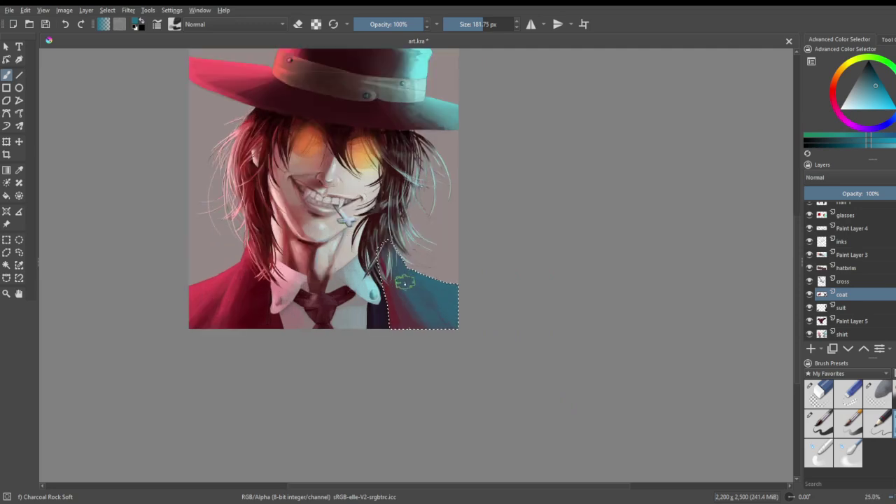
- Strengthen the teal light along the shoulder's upper edge and down the lapel fold at 138.58 px, redoing one unwanted stroke
drag(470, 24, 479, 24)
drag(442, 262, 488, 290)
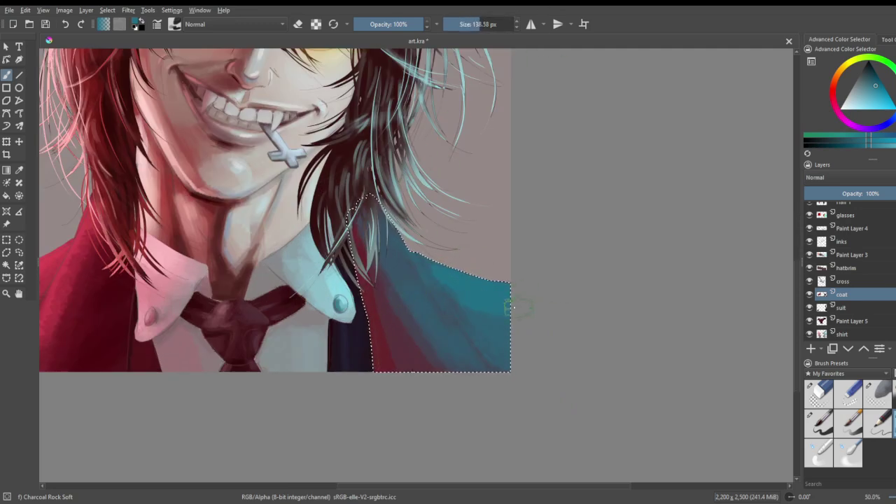
drag(416, 282, 469, 348)
key(ctrl+z)
drag(395, 251, 474, 355)
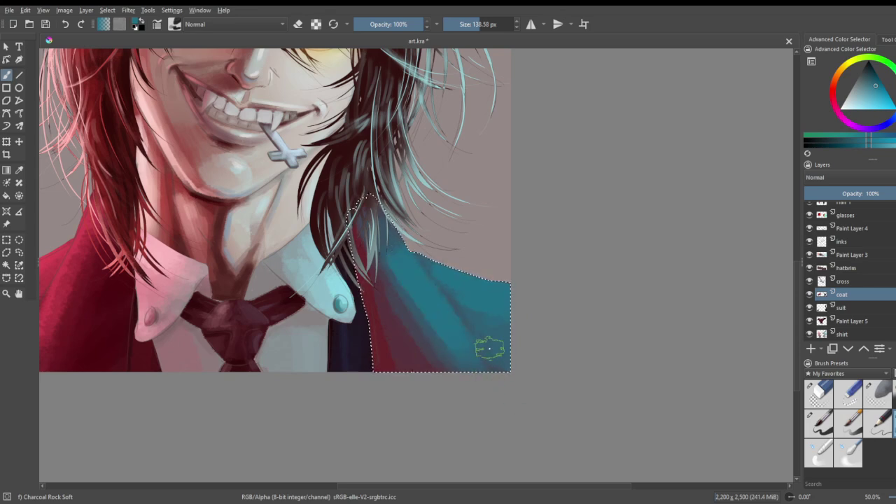
- Clear the selection around the teal-lit side of the coat
scroll(480, 351, down, 2)
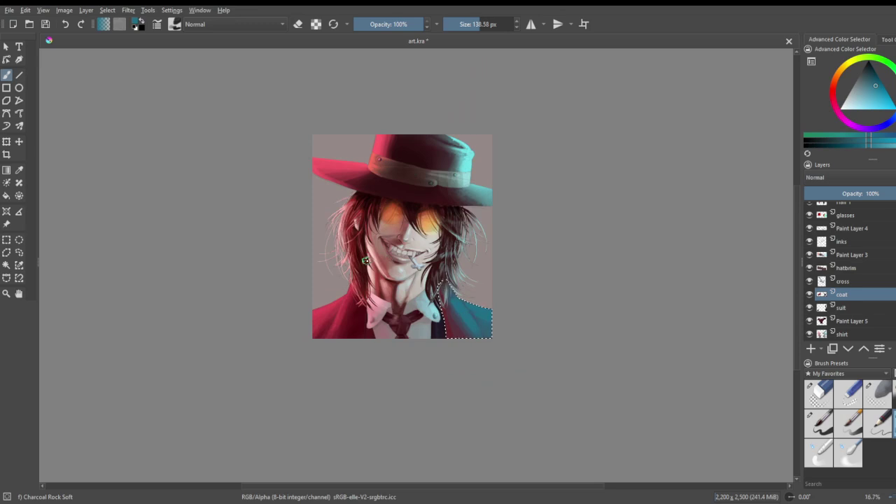
scroll(362, 260, up, 2)
scroll(318, 277, down, 2)
click(6, 240)
click(95, 261)
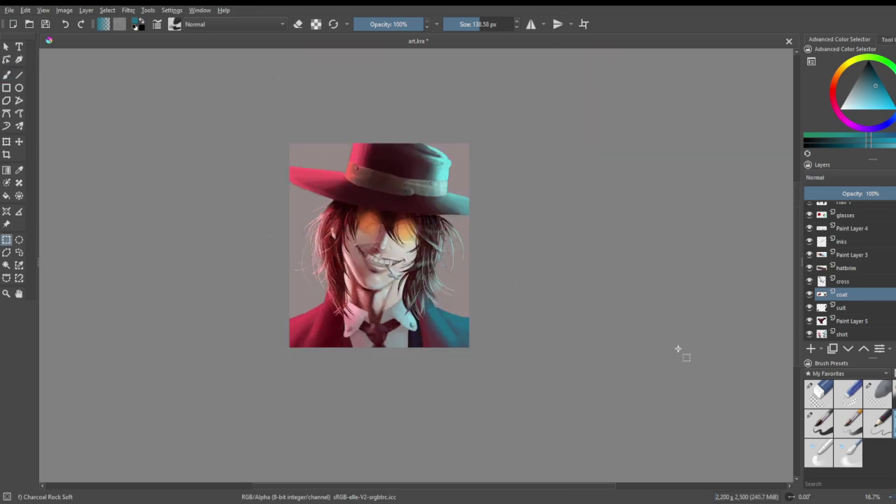
- Make the Background layer active and choose a very dark navy blue as the painting color
scroll(840, 292, down, 2)
click(844, 333)
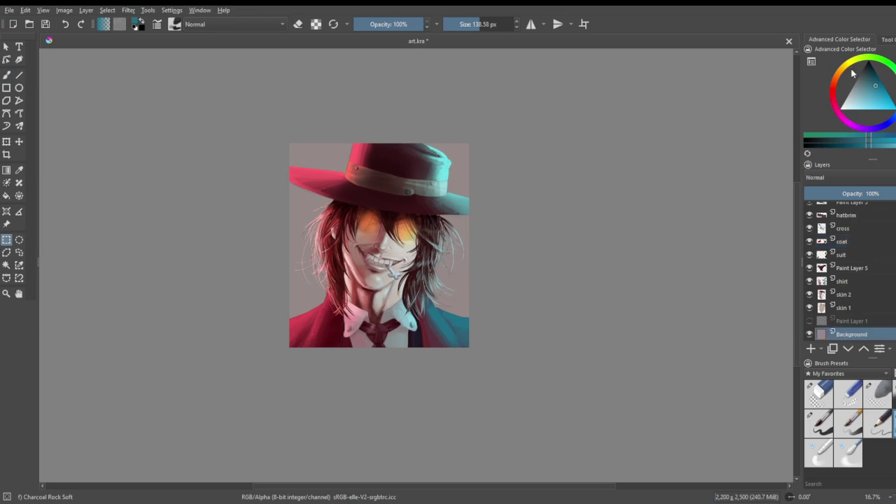
click(837, 104)
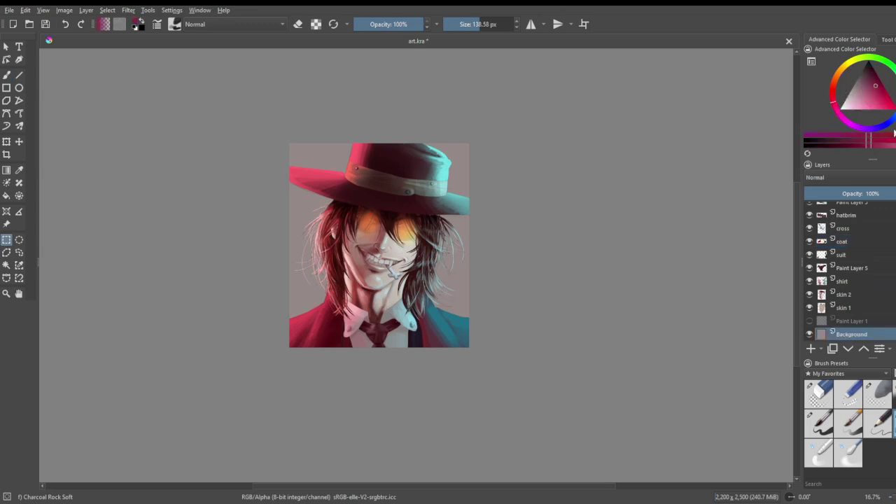
click(888, 124)
click(864, 83)
drag(863, 80, 866, 71)
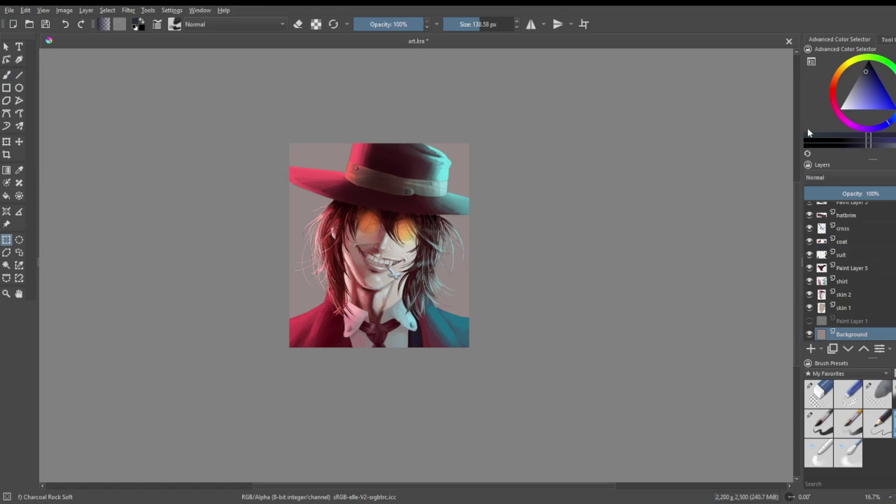
- Hide the inks layer and check the whole portrait without its sketch lines
scroll(273, 272, up, 1)
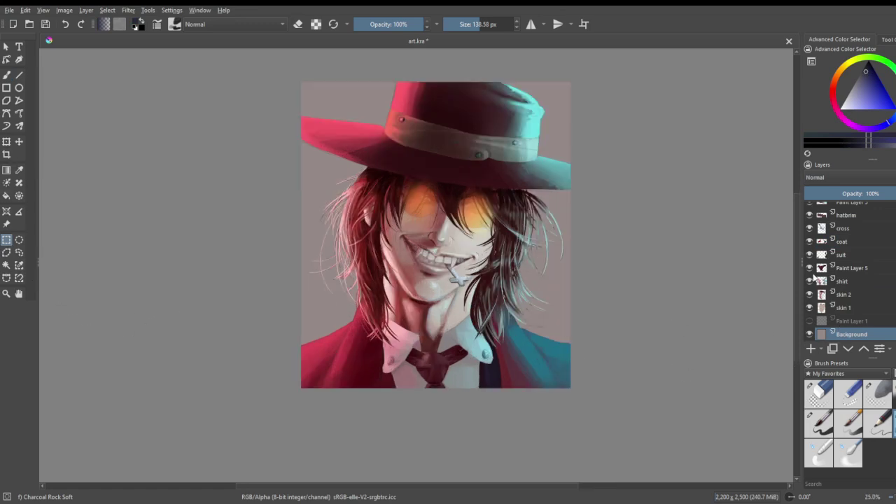
scroll(820, 253, up, 2)
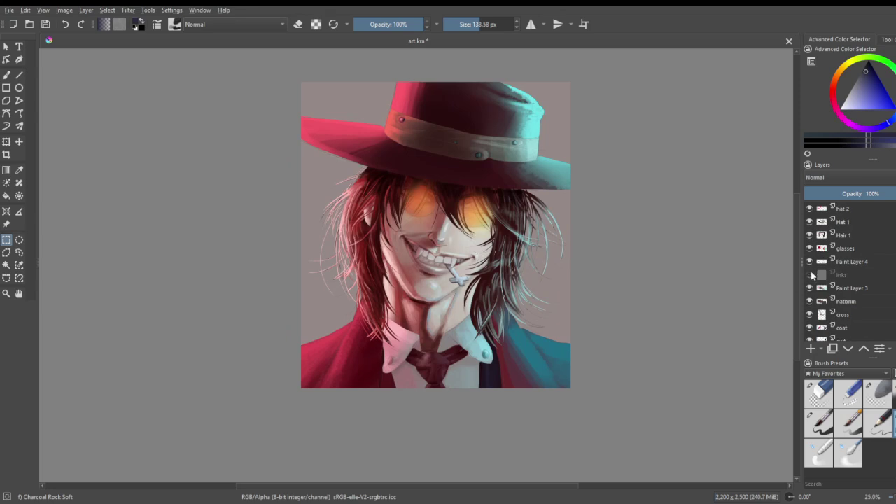
scroll(490, 302, up, 1)
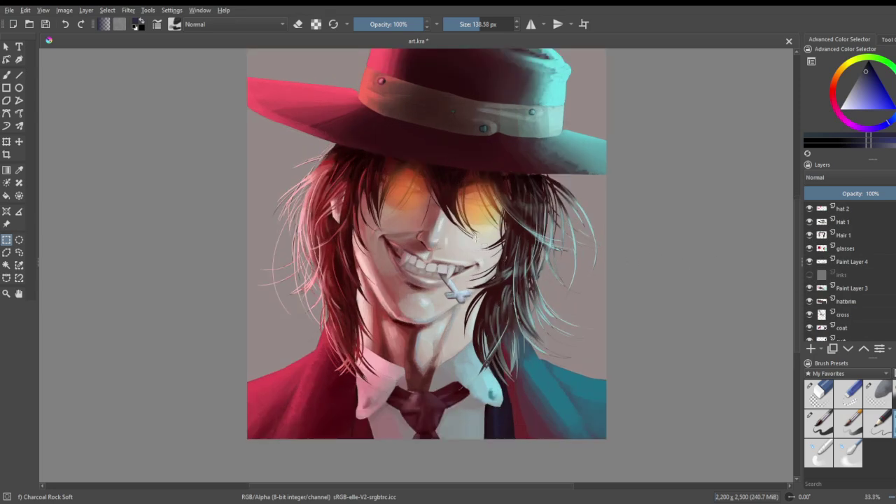
scroll(416, 269, down, 1)
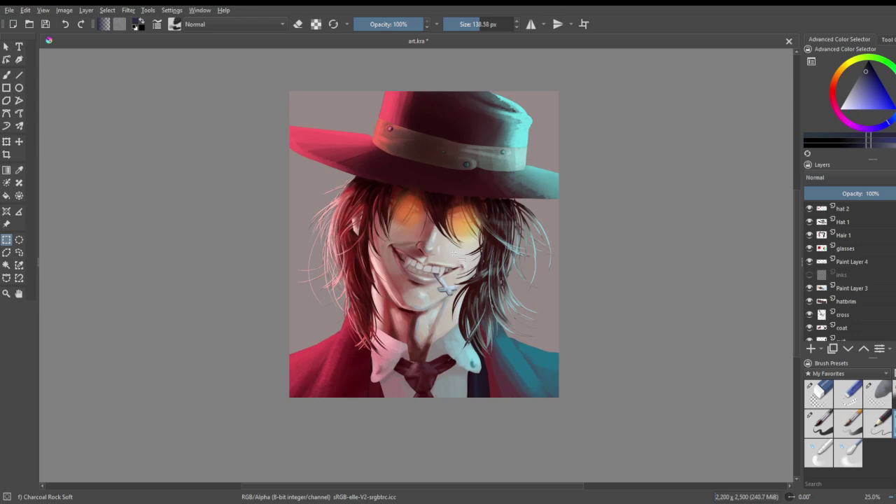
scroll(454, 253, up, 1)
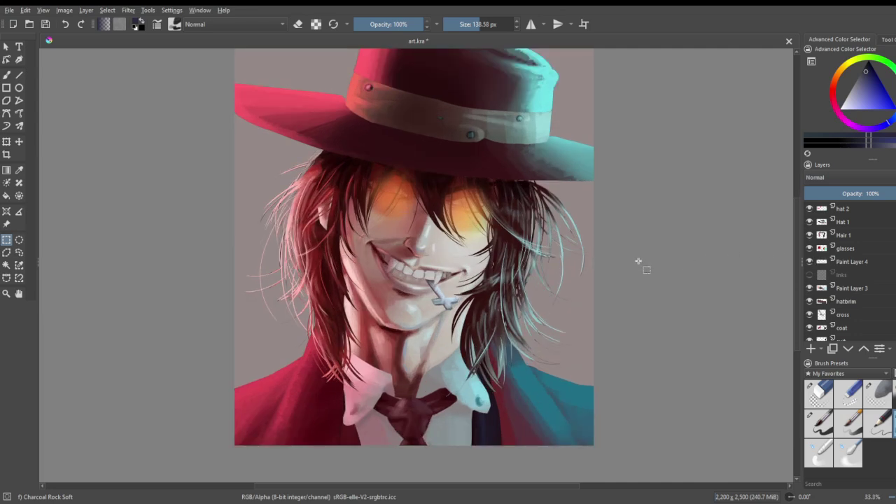
scroll(641, 264, down, 1)
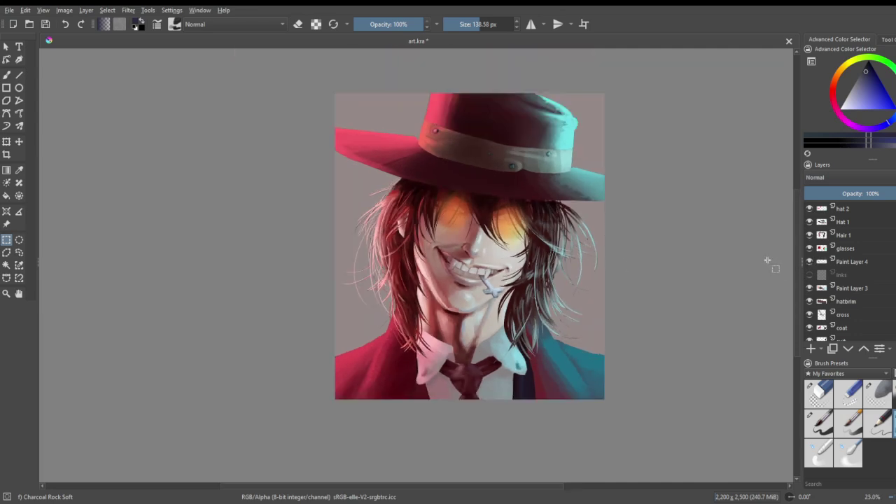
- Fill the Background layer behind the figure with the dark navy blue
scroll(491, 203, up, 1)
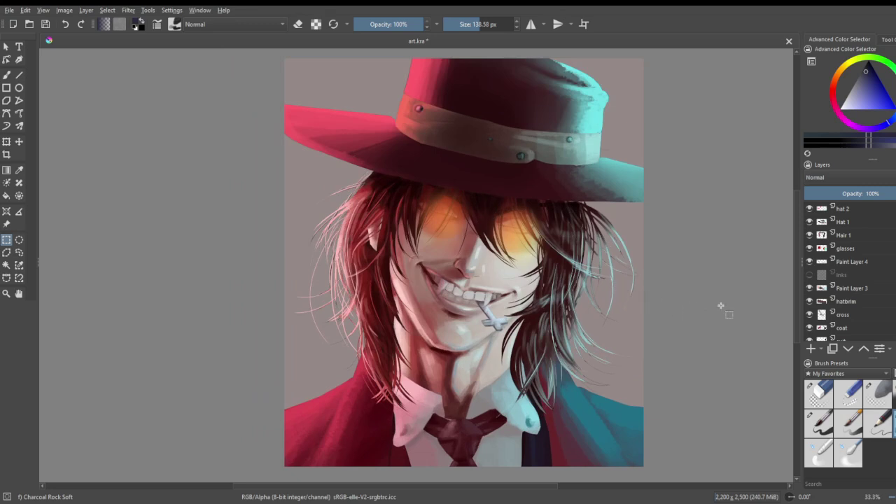
scroll(818, 312, down, 3)
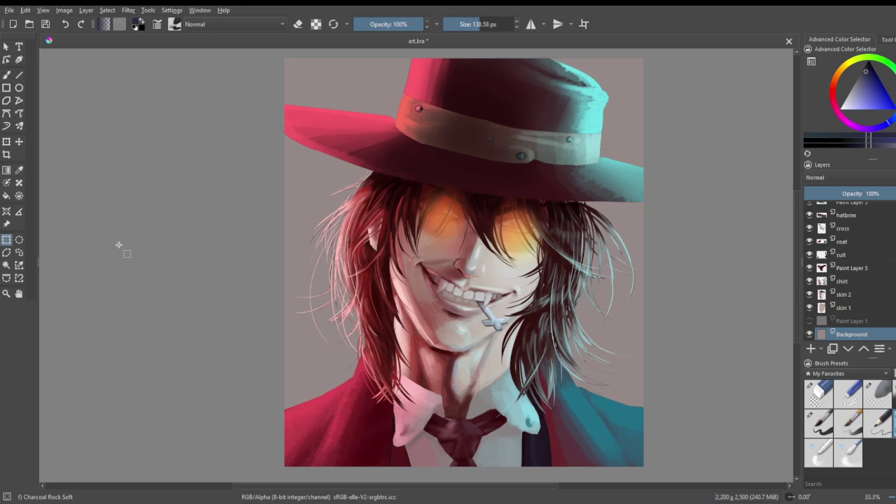
click(6, 195)
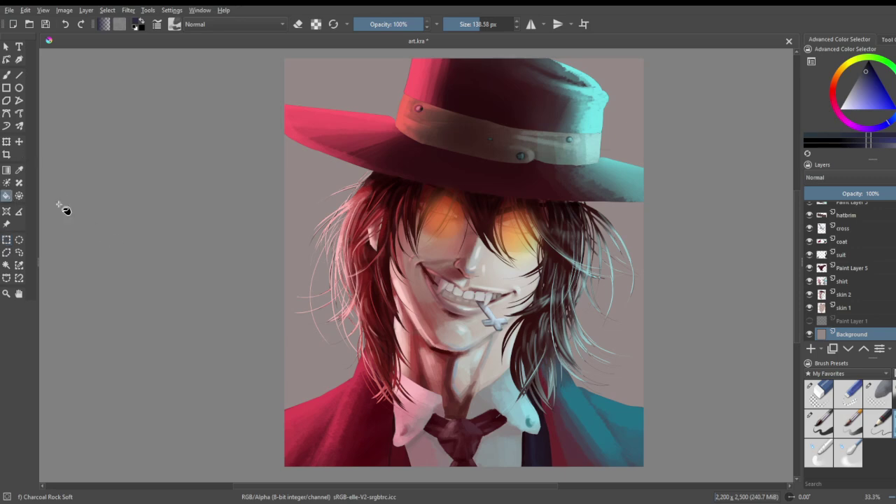
click(316, 191)
scroll(313, 188, down, 1)
scroll(336, 168, up, 1)
scroll(353, 166, down, 1)
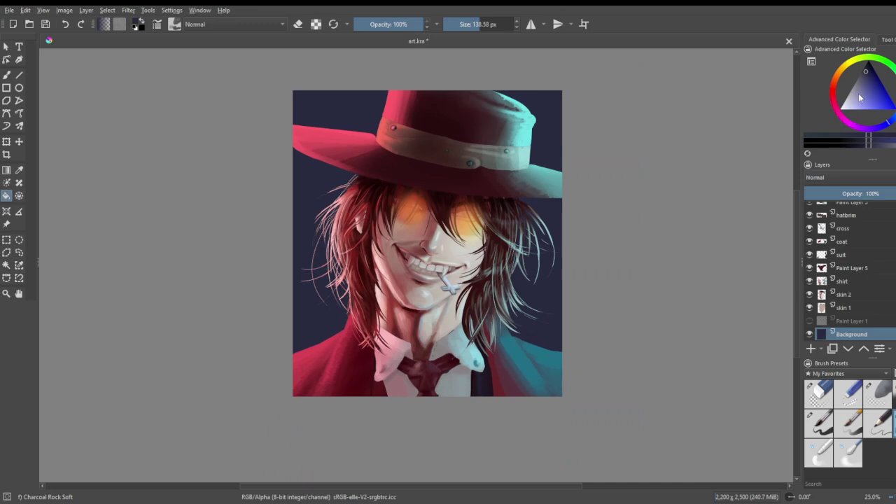
- Airbrush a muted gray-lavender haze over the lower background with the Airbrush Soft preset at 1000 px
drag(861, 98, 853, 91)
scroll(483, 168, down, 1)
scroll(462, 132, up, 2)
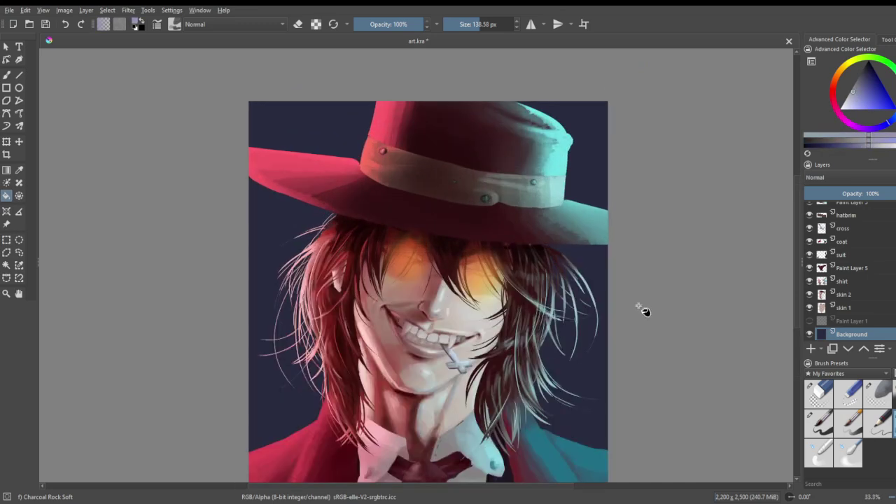
scroll(779, 384, down, 1)
key(/)
scroll(658, 354, down, 1)
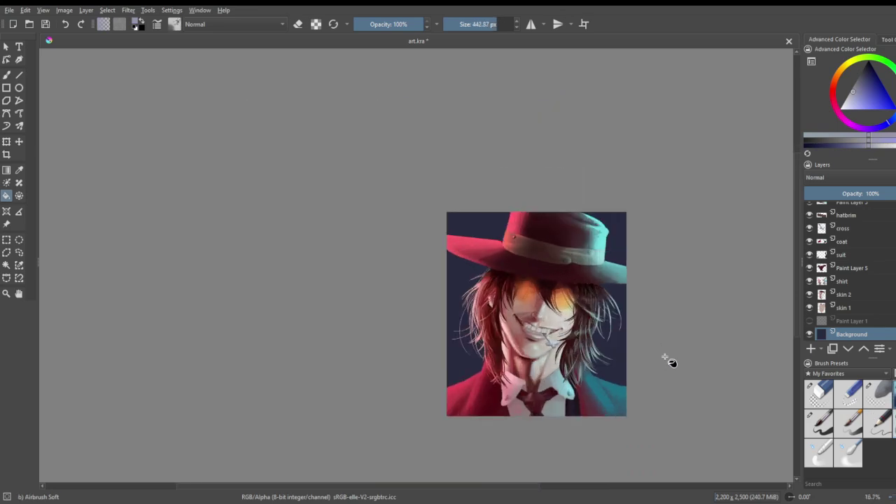
click(7, 74)
drag(481, 26, 526, 26)
drag(428, 356, 646, 366)
mouse_move(631, 332)
mouse_down()
mouse_move(349, 305)
mouse_move(642, 294)
mouse_move(499, 272)
mouse_move(430, 273)
mouse_move(429, 333)
mouse_move(328, 356)
mouse_move(666, 375)
mouse_move(335, 401)
mouse_move(617, 409)
mouse_move(561, 395)
mouse_move(520, 419)
mouse_move(516, 412)
mouse_move(543, 400)
mouse_move(391, 383)
mouse_move(418, 338)
mouse_move(390, 338)
mouse_move(607, 323)
mouse_move(474, 299)
mouse_move(586, 252)
mouse_move(491, 214)
mouse_move(658, 233)
mouse_move(677, 247)
mouse_up()
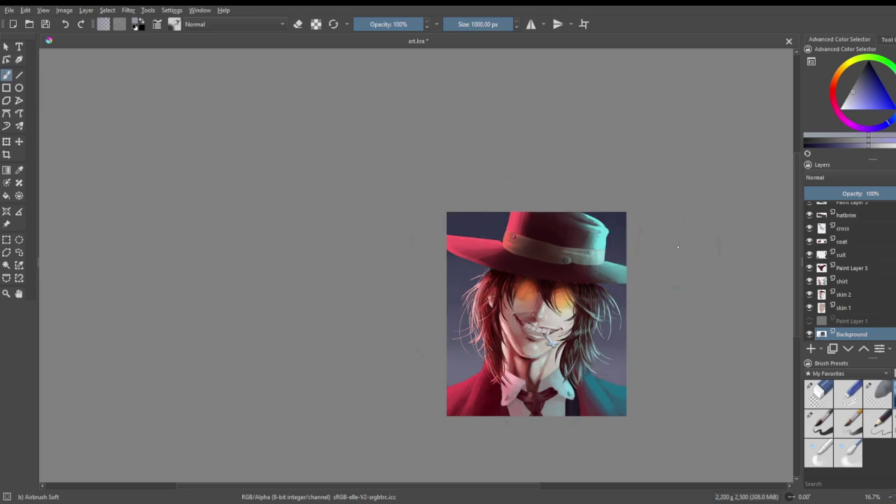
- Dab a soft round moon above the red side of the hat brim with the airbrush at 266.30 px
click(490, 25)
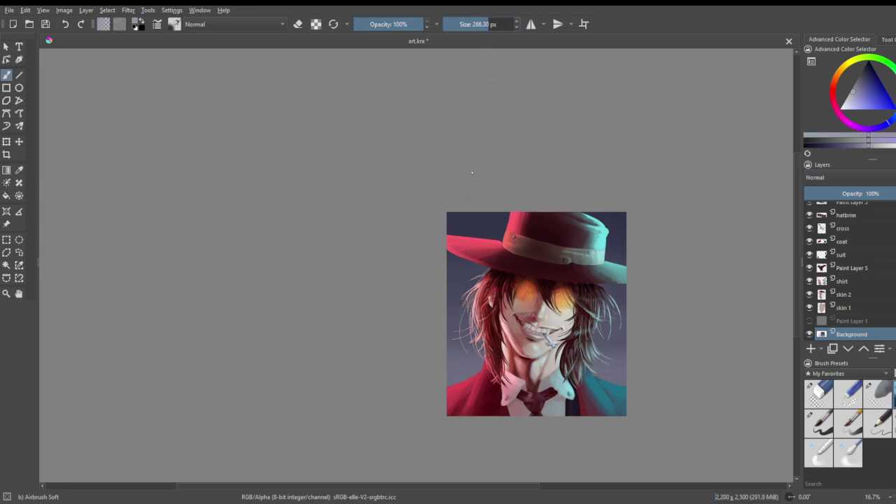
click(467, 228)
scroll(526, 374, up, 1)
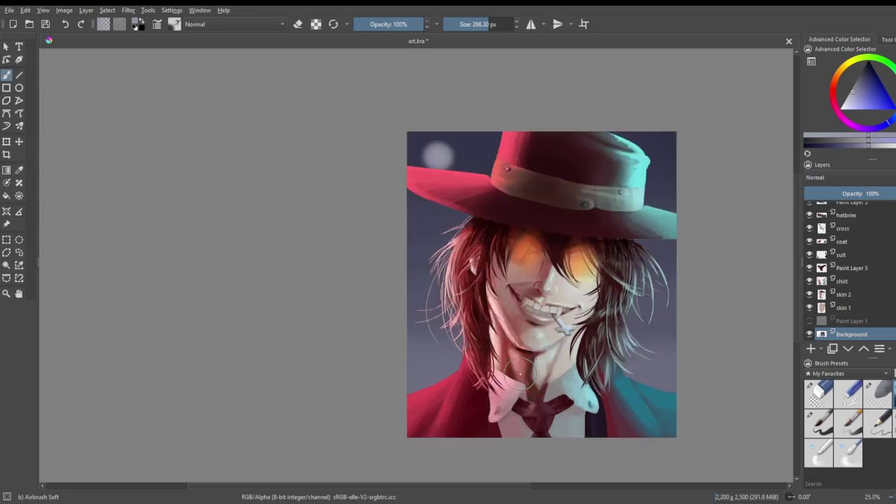
scroll(432, 375, up, 1)
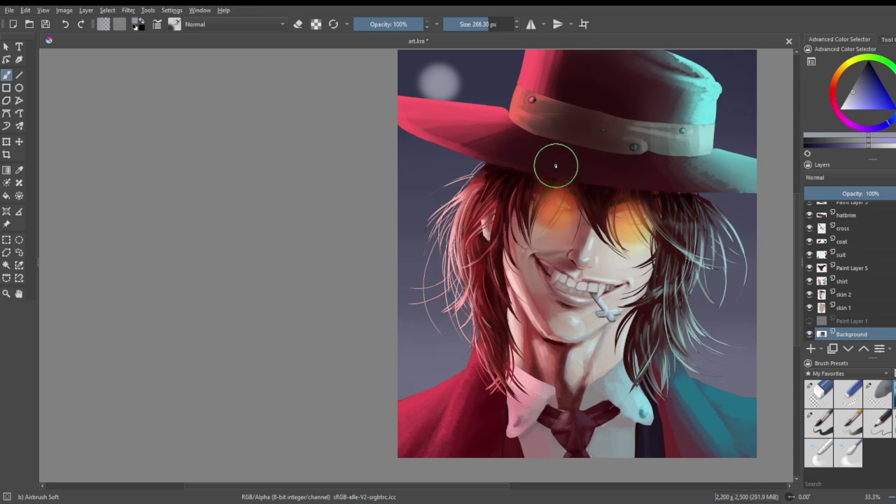
- Dot faint, blurry stars across the night sky at 77.63 px, using a lighter lavender for some of them
click(465, 22)
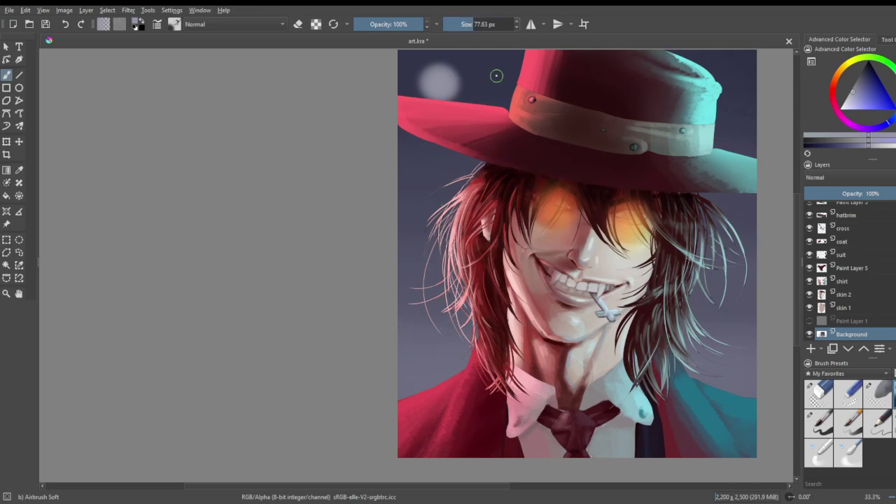
click(845, 104)
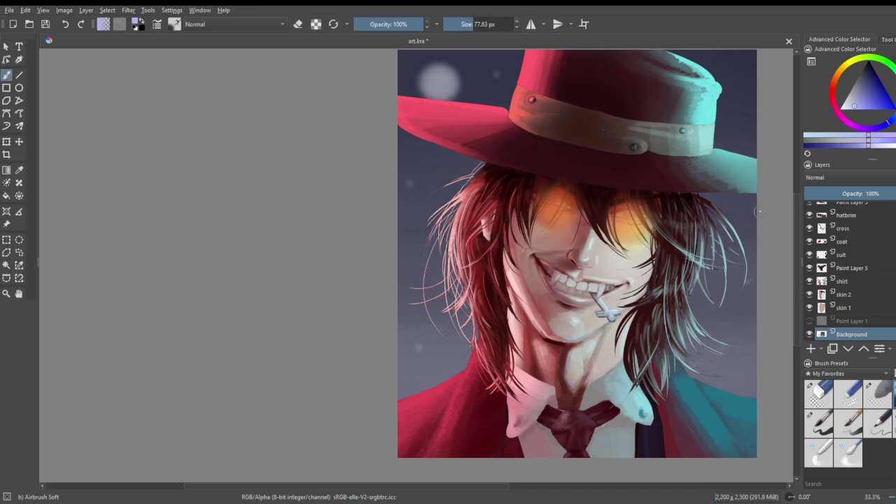
click(743, 103)
click(732, 75)
scroll(678, 290, down, 3)
scroll(678, 290, up, 2)
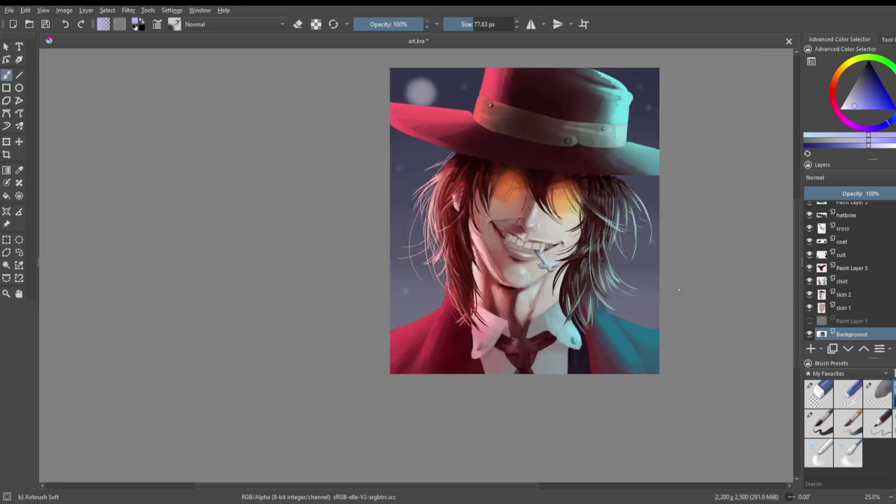
scroll(700, 259, down, 2)
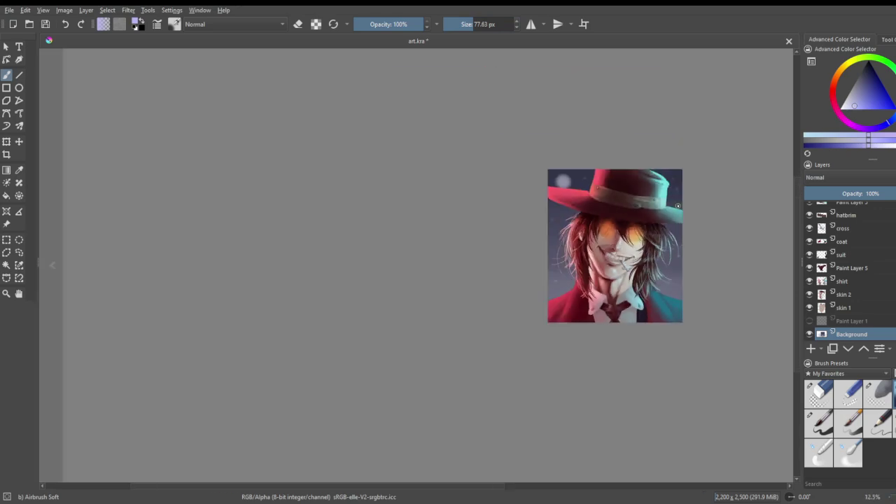
scroll(678, 205, up, 1)
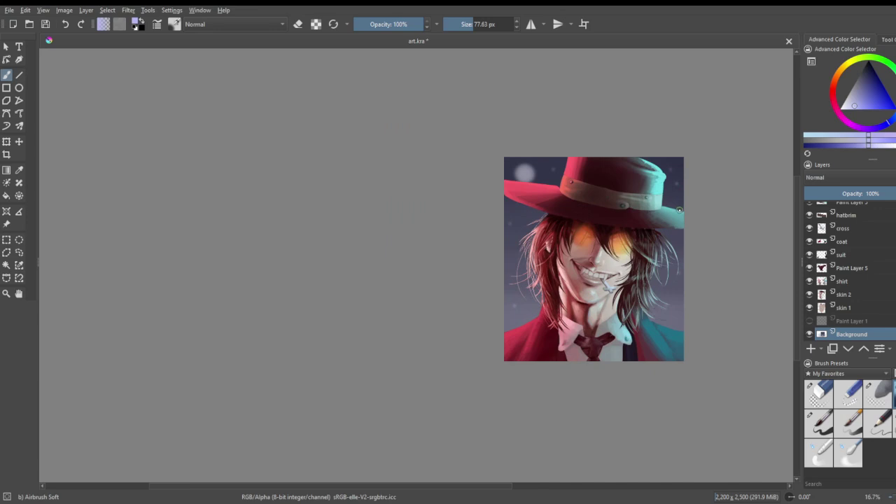
scroll(676, 225, up, 1)
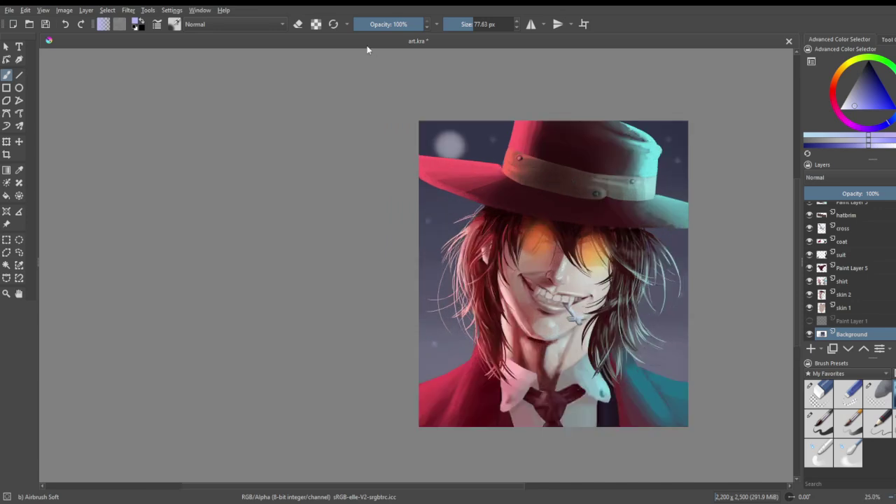
- Brighten the moon with light lavender, and add small bright cores to the stars at 33.30 px
scroll(367, 49, up, 2)
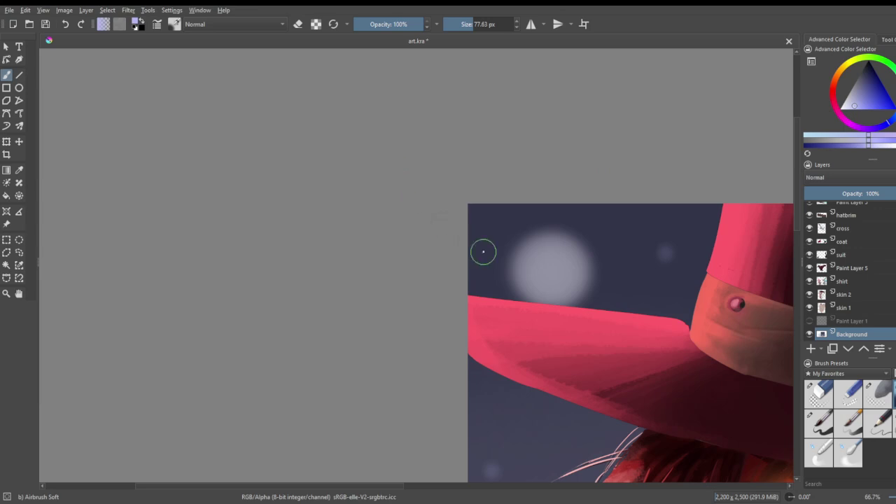
mouse_move(539, 266)
mouse_down()
mouse_move(565, 274)
mouse_move(529, 257)
mouse_move(567, 293)
mouse_move(557, 249)
mouse_move(514, 280)
mouse_move(569, 285)
mouse_move(540, 244)
mouse_move(529, 285)
mouse_move(568, 258)
mouse_move(530, 268)
mouse_move(566, 267)
mouse_move(522, 269)
mouse_move(573, 278)
mouse_move(542, 248)
mouse_move(551, 271)
mouse_up()
click(466, 26)
click(464, 25)
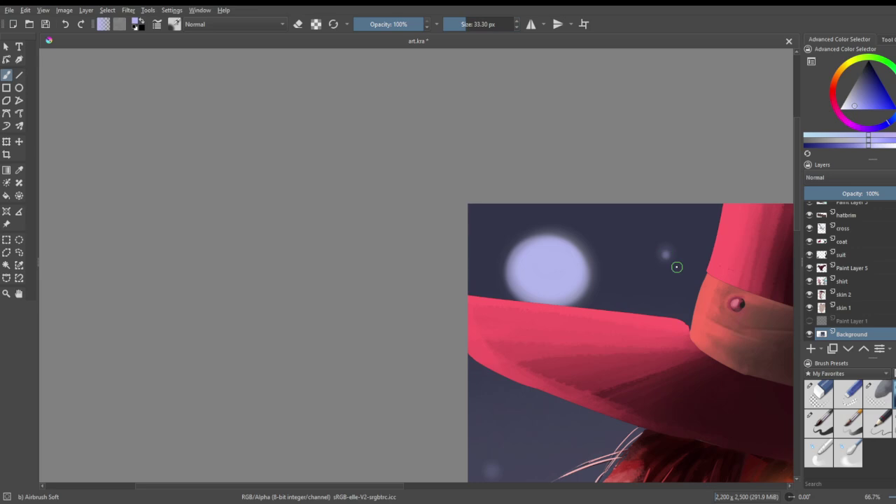
scroll(676, 268, down, 6)
scroll(577, 376, up, 4)
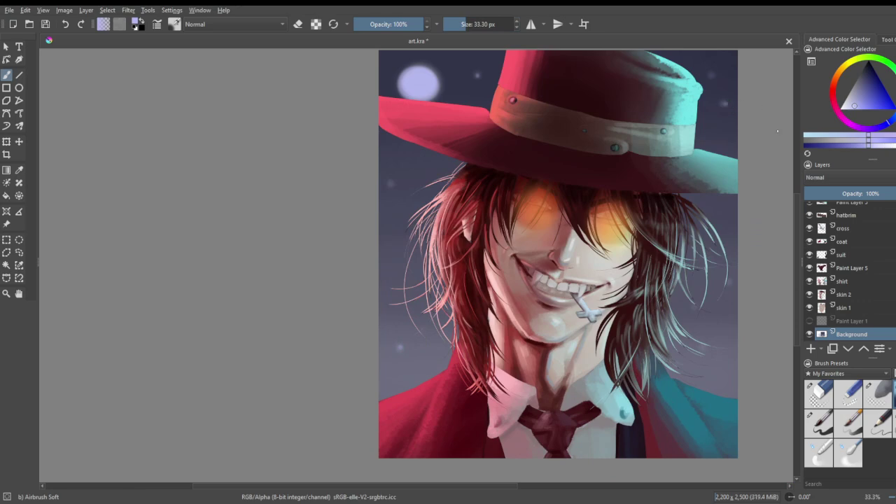
scroll(651, 188, up, 4)
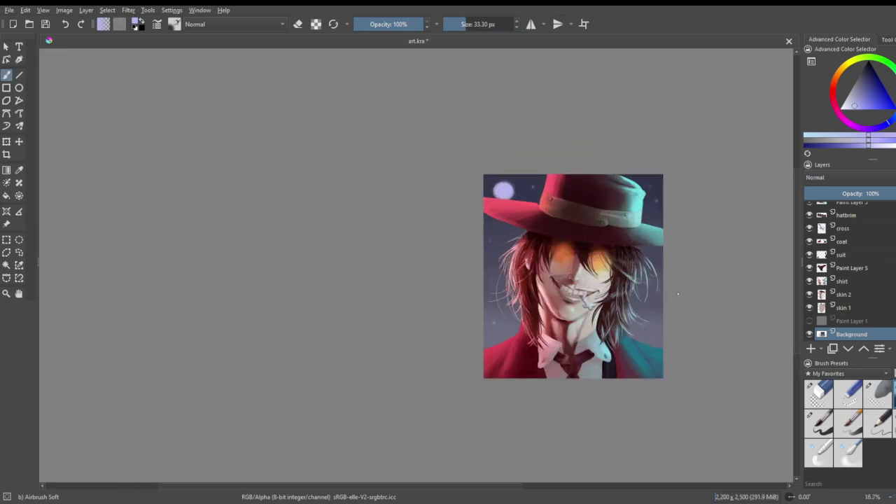
scroll(887, 264, up, 2)
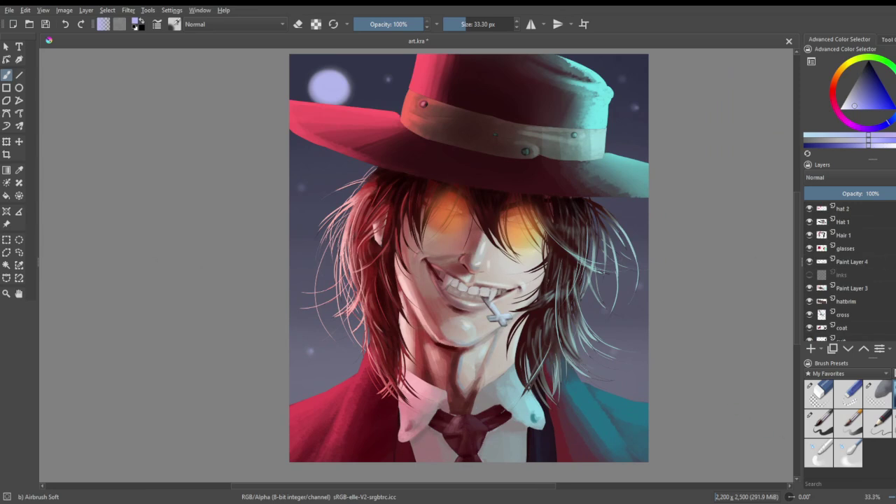
- Soften the outer hair strands on the Hair 1 layer with the Blender Blur brush at 636.37 px, undoing unwanted strokes
click(849, 453)
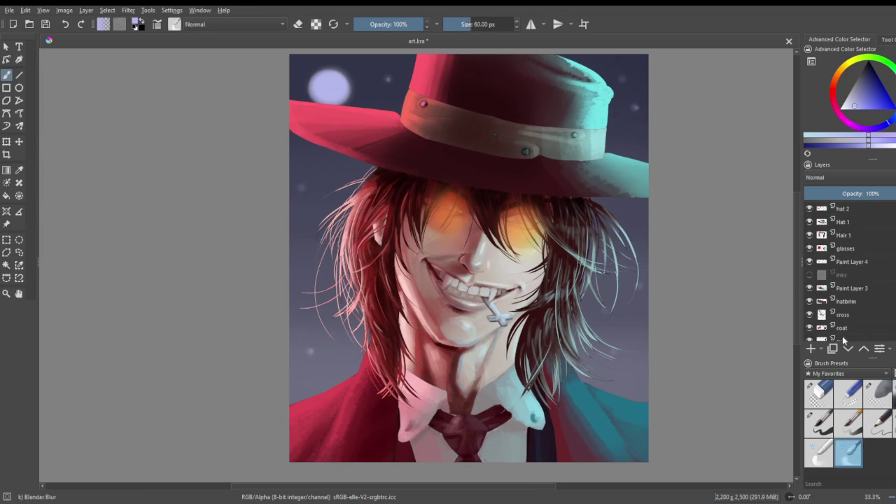
click(857, 236)
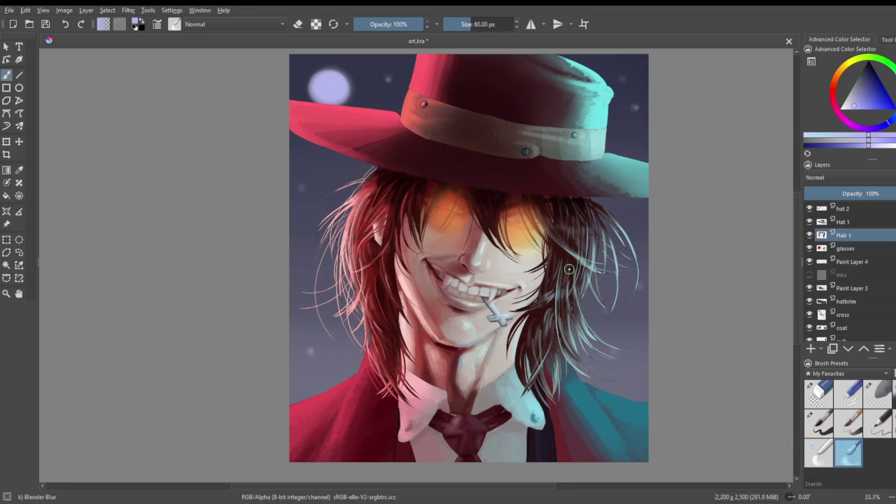
click(473, 21)
drag(620, 226, 633, 293)
key(ctrl+z)
click(503, 24)
mouse_move(608, 244)
mouse_down()
mouse_move(624, 278)
mouse_move(622, 308)
mouse_up()
key(ctrl+z)
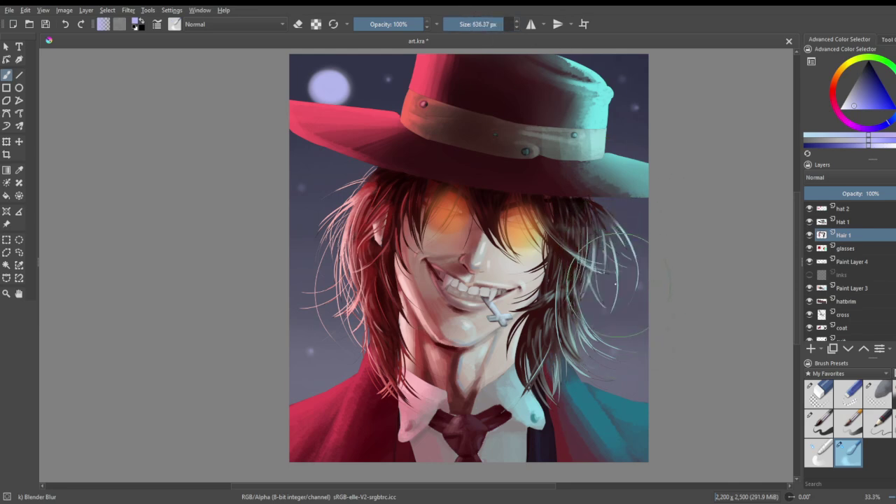
mouse_move(329, 322)
mouse_down()
mouse_move(333, 294)
mouse_move(318, 241)
mouse_move(342, 227)
mouse_move(350, 194)
mouse_move(346, 231)
mouse_up()
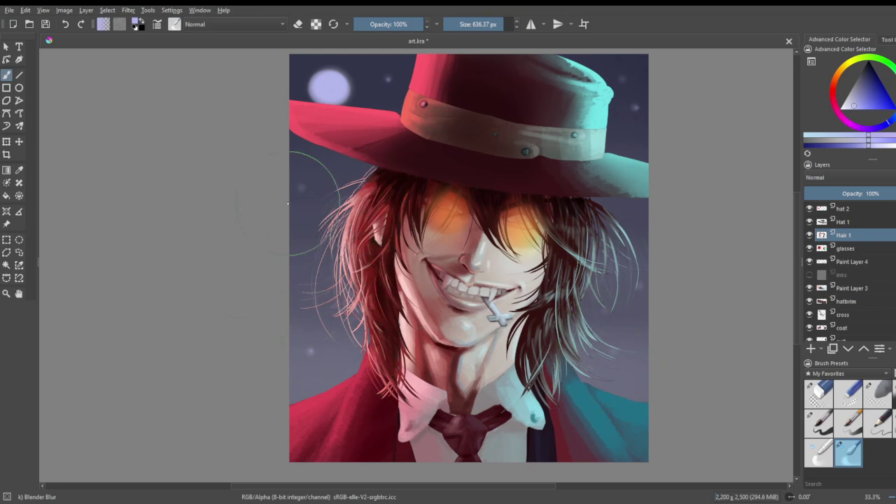
scroll(396, 238, down, 2)
scroll(398, 234, up, 1)
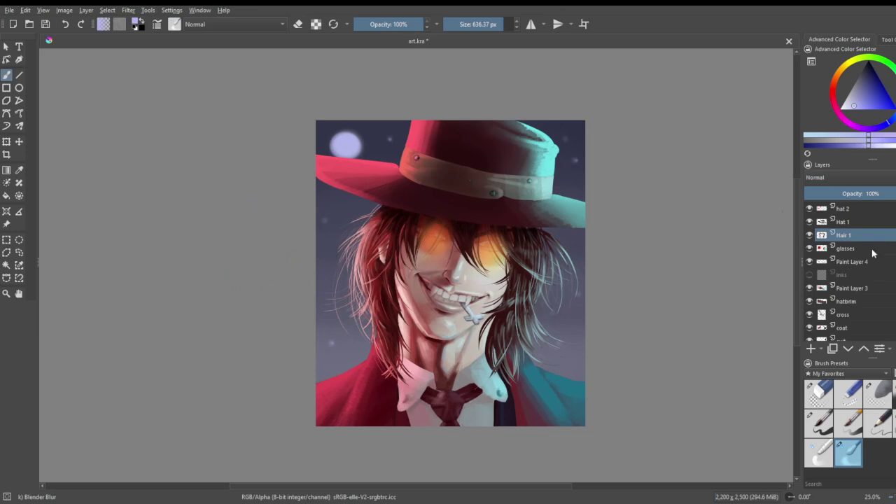
- Show the inks layer and lower its opacity to 46%
click(862, 275)
click(810, 275)
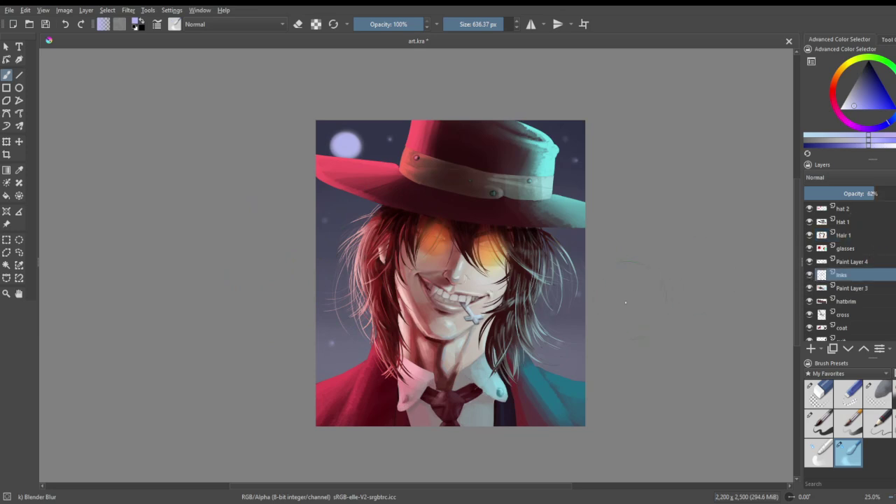
scroll(560, 304, up, 1)
click(855, 194)
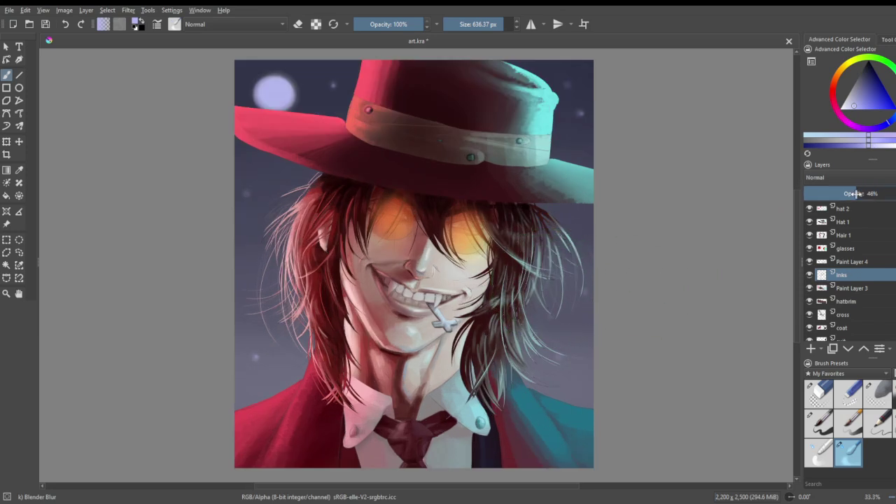
- Add a new paint layer directly above the glasses layer and hide the inks layer
click(858, 248)
click(810, 347)
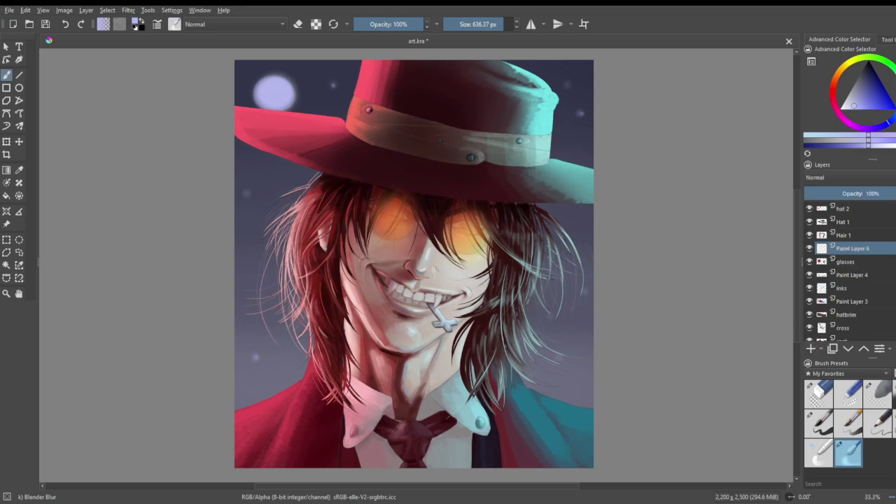
mouse_move(873, 89)
mouse_down()
mouse_move(866, 71)
mouse_move(859, 78)
mouse_up()
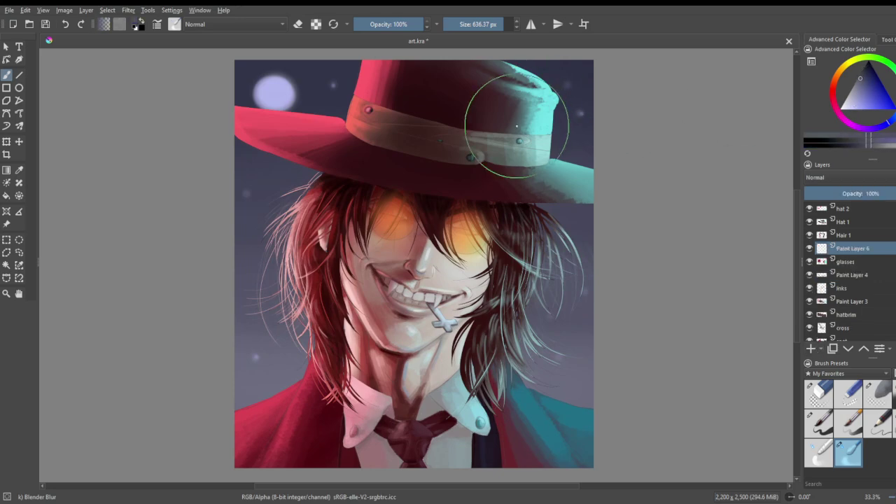
scroll(510, 100, up, 1)
scroll(262, 277, up, 2)
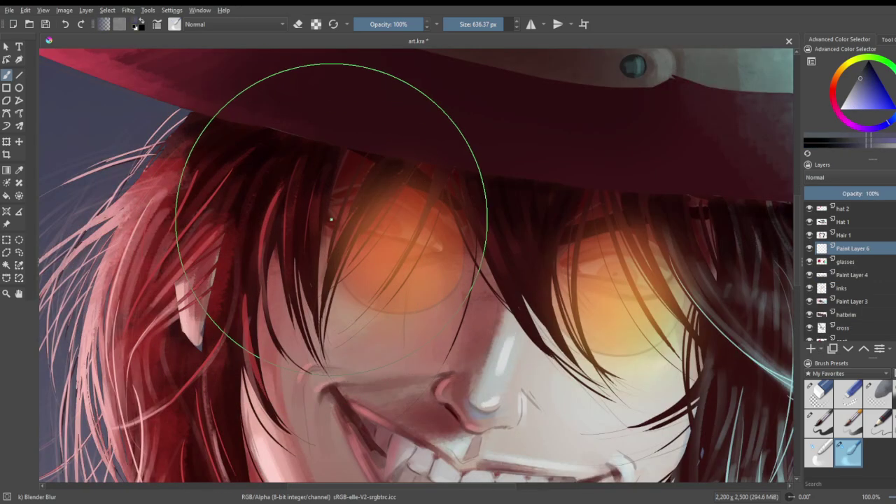
click(810, 288)
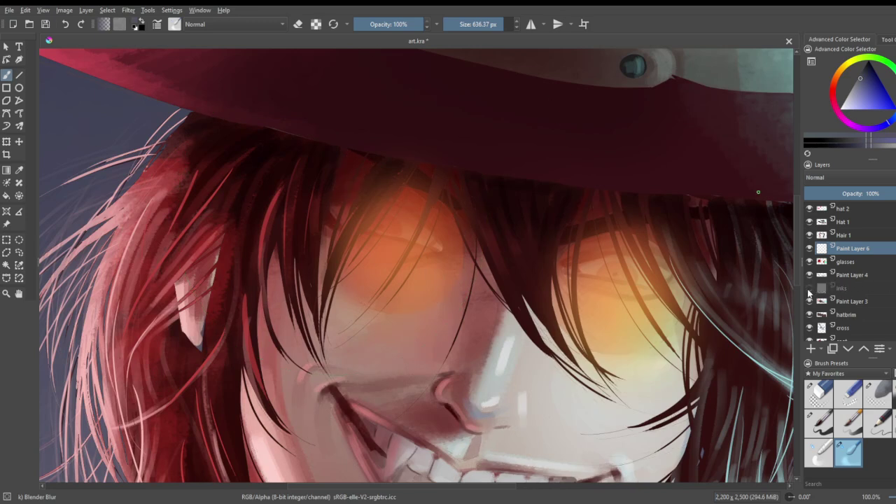
- Draw thin black rims along the lower edges of the glasses with the Basic-5 Size brush at 23.58 px, redoing unwanted strokes
click(820, 422)
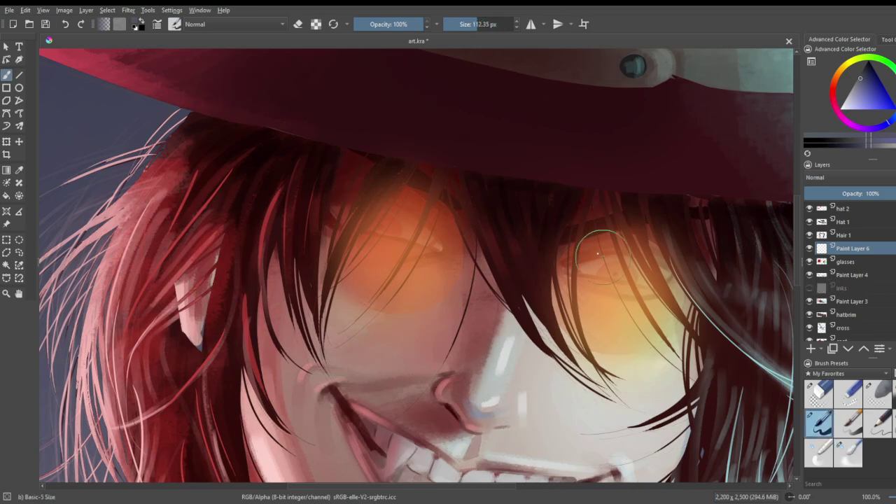
drag(505, 29, 462, 32)
click(844, 83)
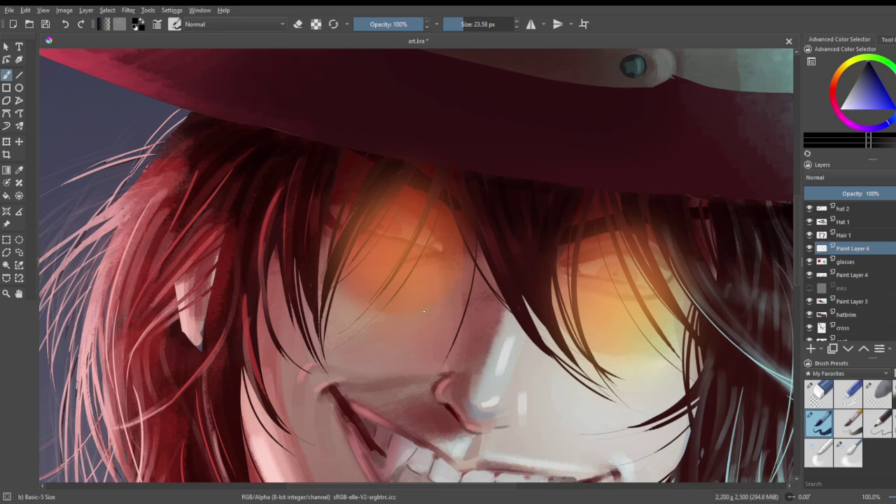
drag(400, 313, 462, 286)
key(ctrl+z)
key(ctrl+z)
drag(401, 315, 446, 298)
key(ctrl)
- Paint a thin near-white highlight along the upper rim of the lens on the teal-lit side, redoing unwanted strokes
drag(855, 106, 844, 100)
mouse_move(606, 229)
mouse_down()
mouse_move(569, 255)
mouse_move(564, 277)
mouse_up()
key(ctrl+z)
key(ctrl+z)
drag(605, 228, 565, 247)
key(ctrl+z)
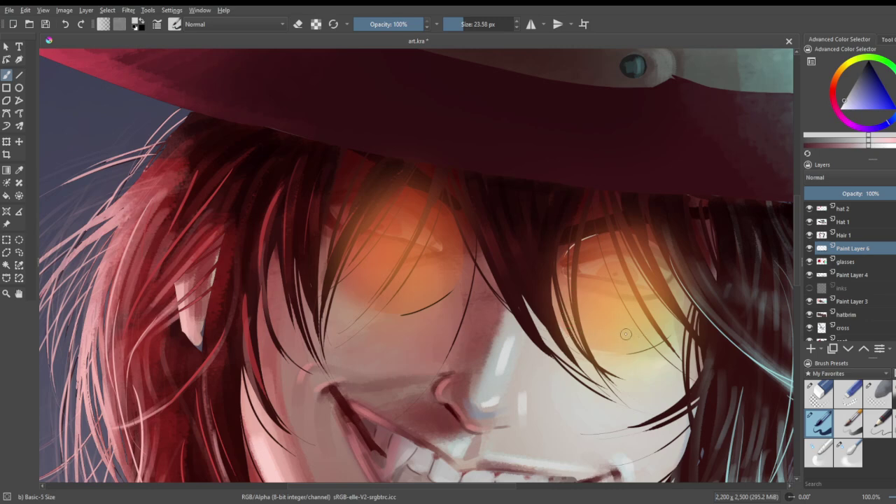
- Paint short white highlights along the lower rims of both lenses, redoing unwanted strokes on the red-lit lens
click(844, 109)
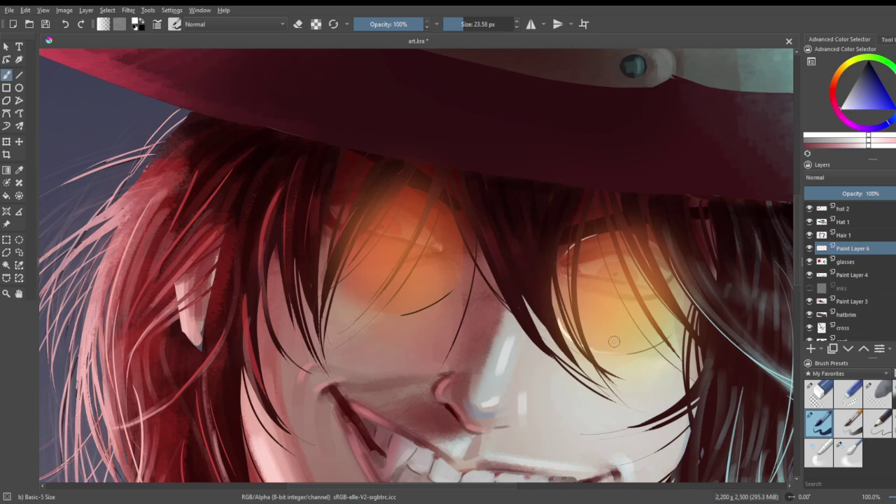
drag(592, 348, 621, 344)
drag(346, 289, 398, 317)
key(ctrl+z)
drag(346, 287, 401, 310)
key(ctrl+z)
drag(351, 298, 389, 311)
- Extend the white highlight along the red-lit lens's lower rim and its nose-side edge with Basic-5 Size Opacity at 8.35 px
click(849, 423)
click(458, 25)
drag(458, 25, 451, 25)
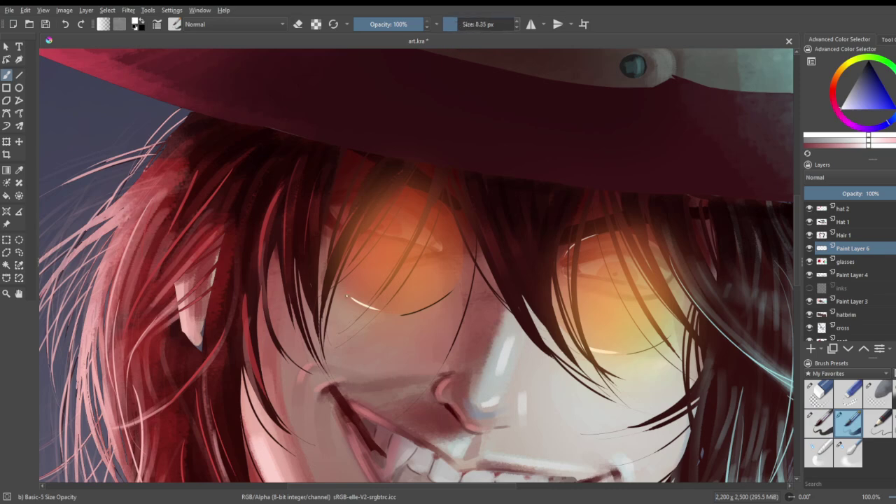
mouse_move(340, 282)
mouse_down()
mouse_move(375, 307)
mouse_move(402, 313)
mouse_up()
drag(444, 203, 462, 231)
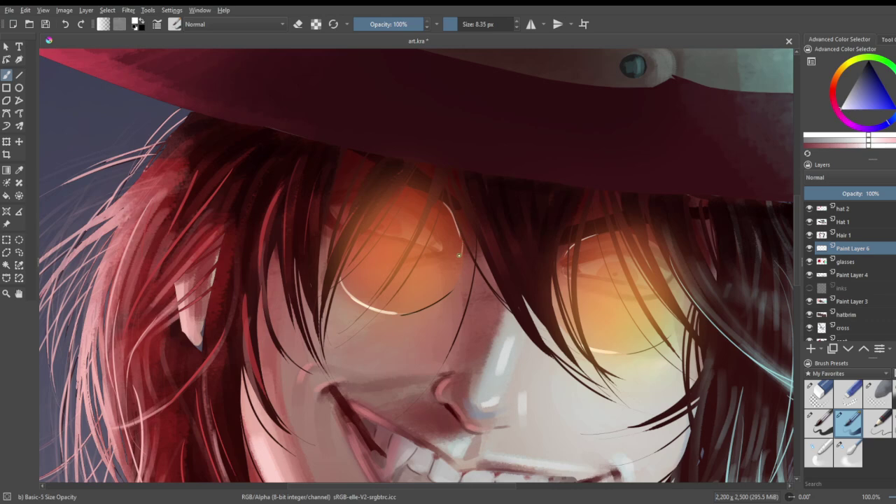
- On the skin 2 layer, draw thin creases around the nostril and mouth corner in a sampled muted red with Charcoal Rock Soft at 9.24 px
scroll(606, 225, down, 5)
scroll(631, 273, down, 1)
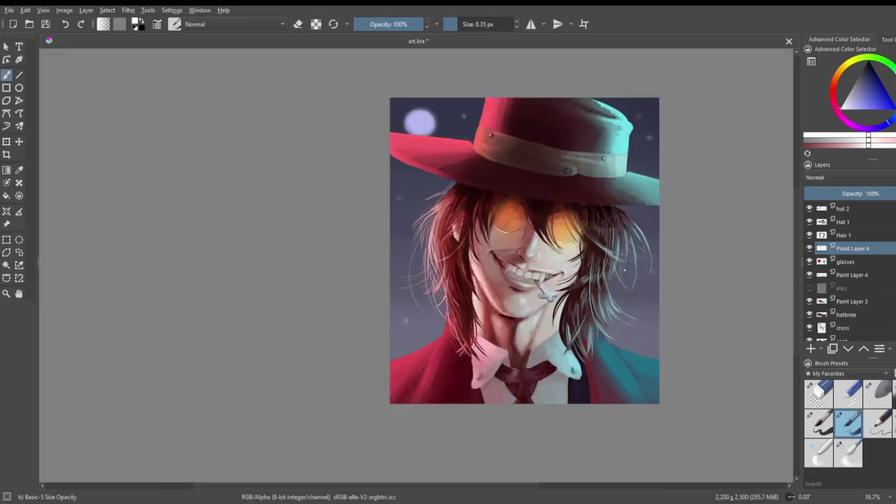
scroll(590, 265, up, 2)
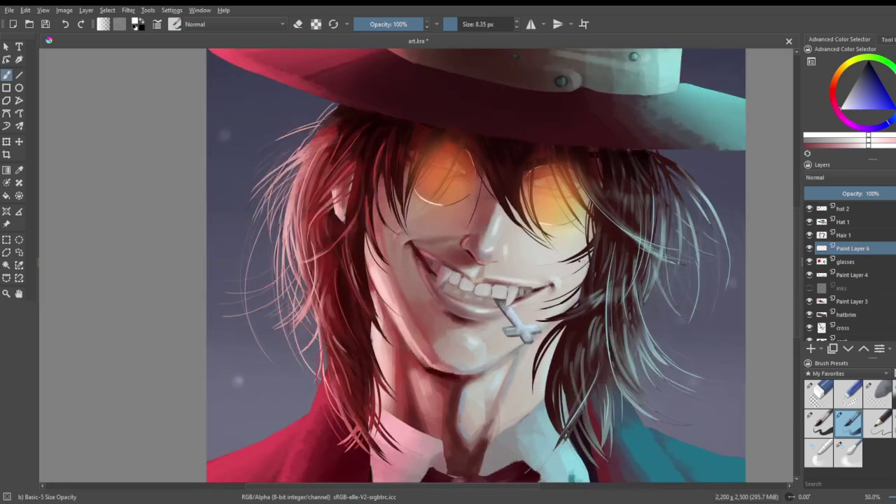
scroll(851, 276, down, 3)
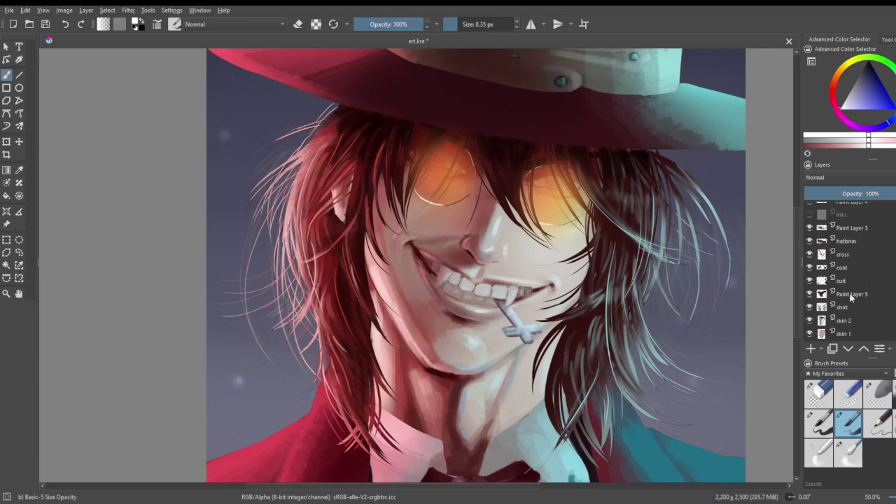
click(847, 321)
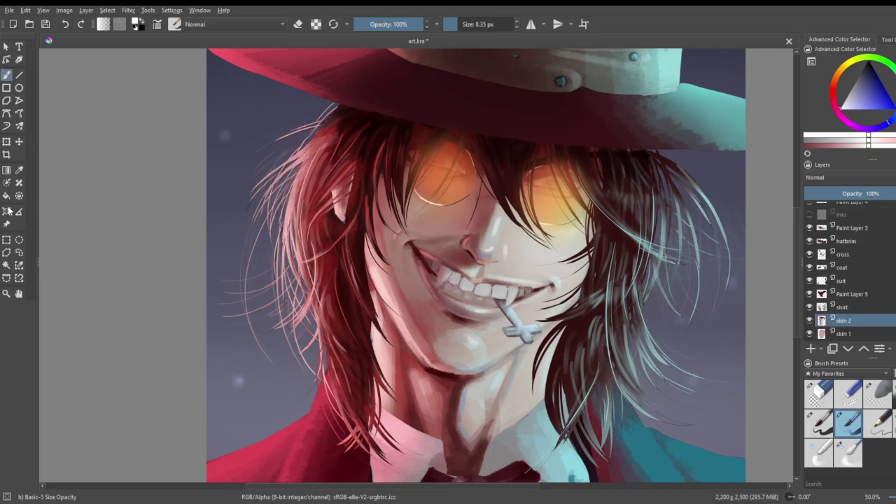
click(18, 170)
scroll(420, 233, up, 2)
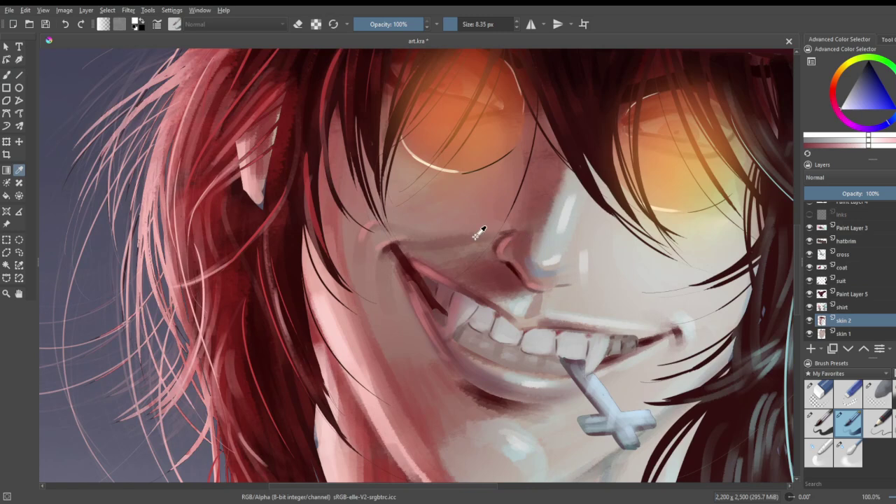
click(477, 237)
scroll(687, 261, down, 1)
scroll(688, 259, up, 2)
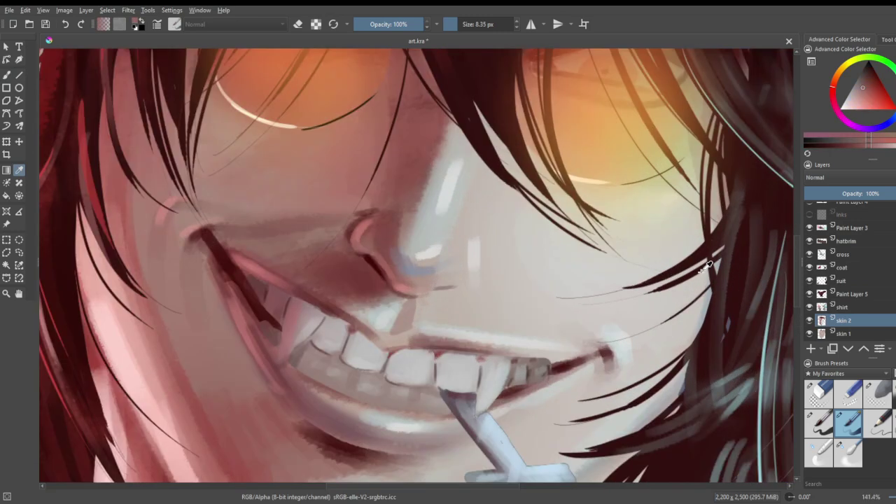
key(slash)
key(b)
key(bracketleft)
key(bracketleft)
key(bracketleft)
key(bracketleft)
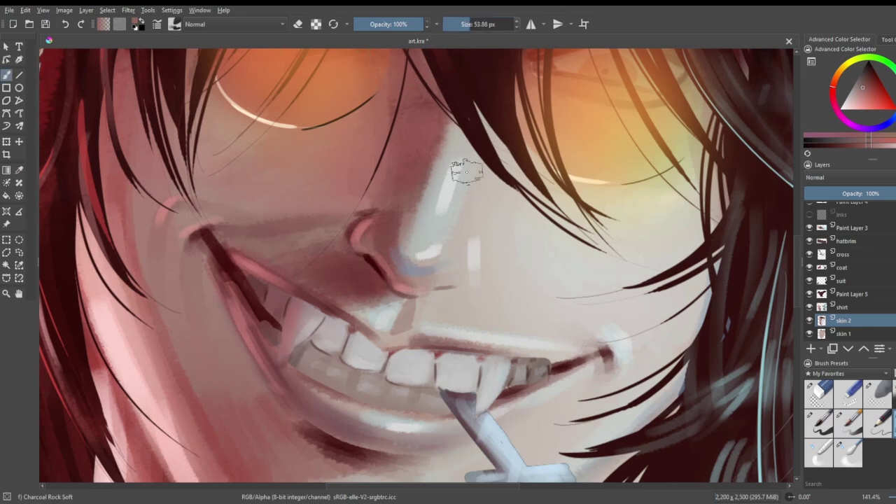
mouse_move(466, 285)
mouse_down()
mouse_move(487, 259)
mouse_move(485, 271)
mouse_move(481, 241)
mouse_up()
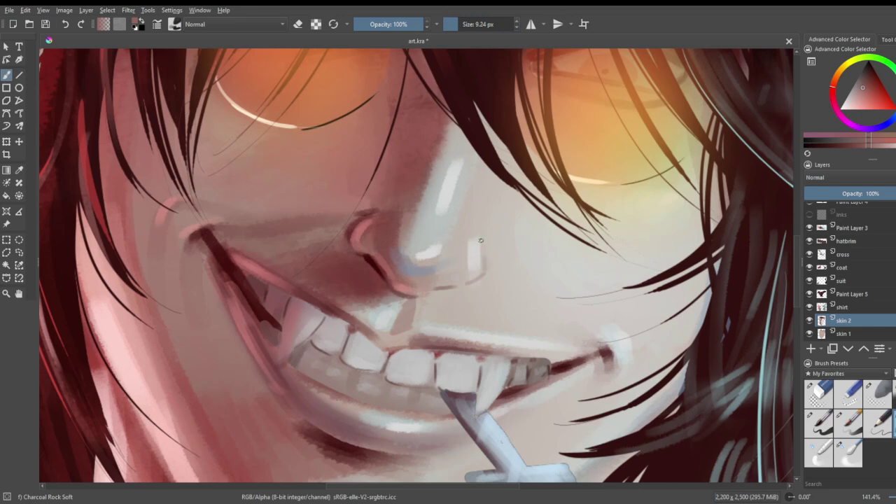
drag(619, 365, 603, 395)
mouse_move(611, 343)
mouse_down()
mouse_move(589, 332)
mouse_move(630, 334)
mouse_up()
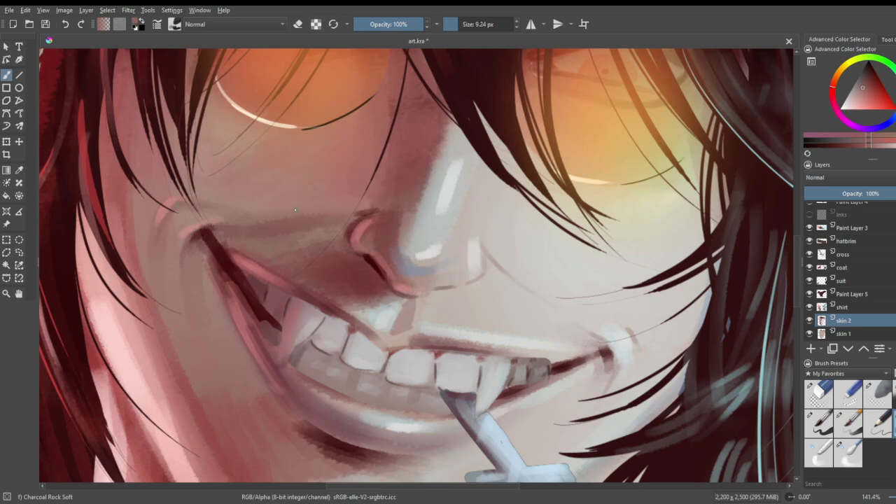
- Examine the whole portrait at reduced size to judge the glasses and face details
scroll(224, 290, down, 7)
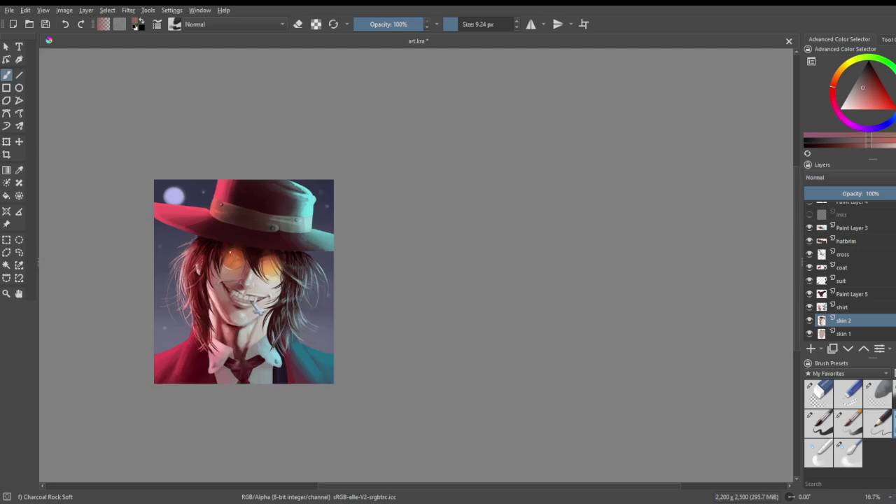
scroll(163, 280, up, 4)
scroll(292, 227, down, 1)
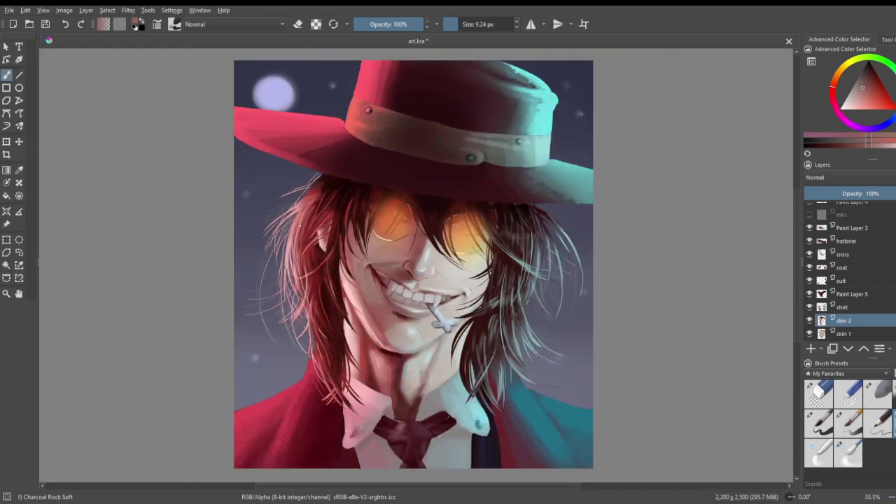
scroll(378, 184, down, 1)
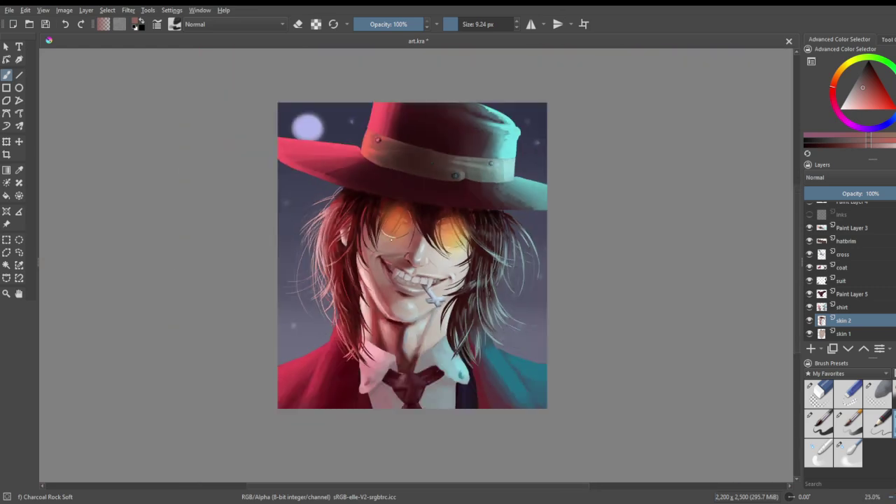
scroll(358, 214, up, 1)
scroll(394, 278, down, 1)
scroll(385, 281, up, 1)
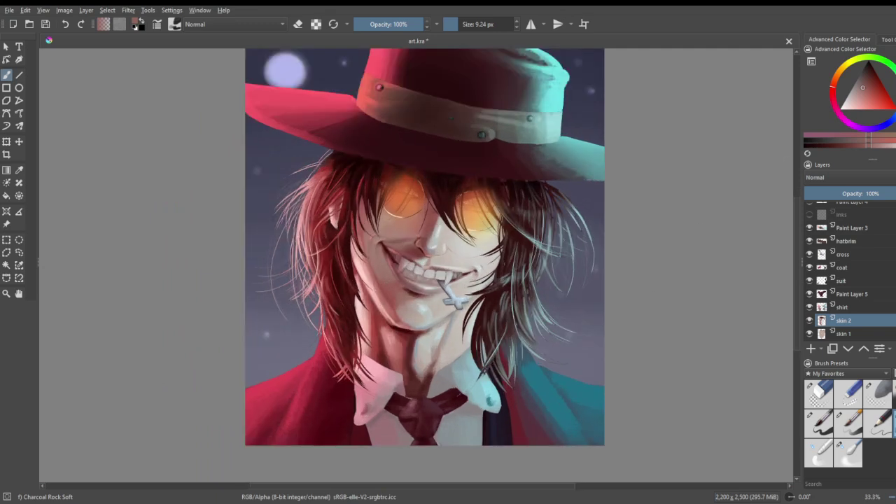
- On the coat layer, paint broad teal light and soften the folds on the teal-lit shoulder with Charcoal Rock Soft at 98.32 px
scroll(717, 312, up, 1)
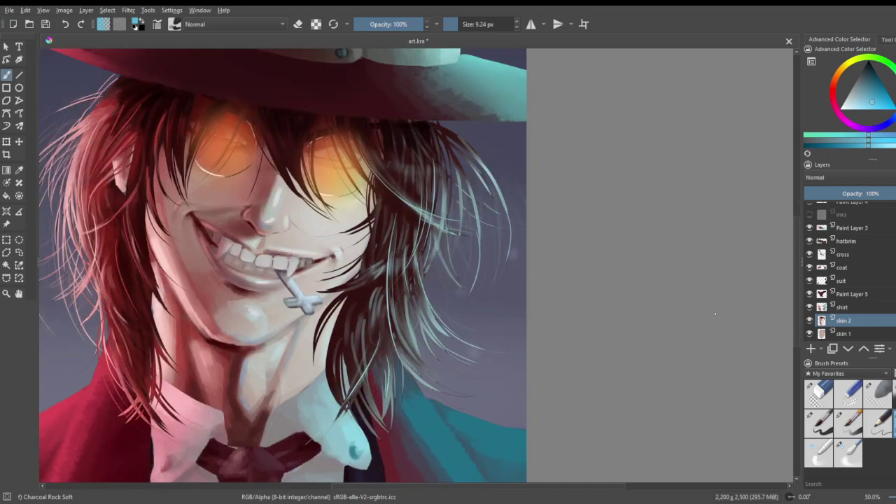
scroll(700, 315, down, 2)
scroll(700, 315, up, 2)
scroll(860, 279, up, 1)
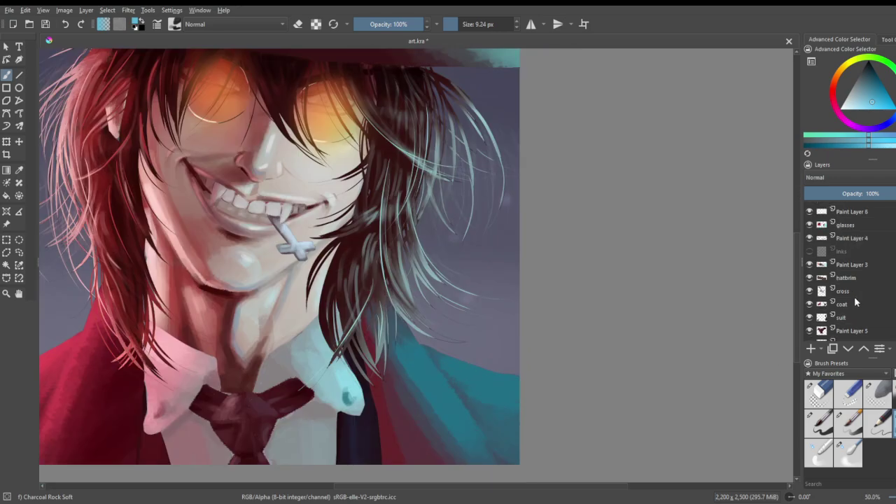
click(855, 302)
scroll(461, 192, down, 2)
scroll(461, 193, up, 3)
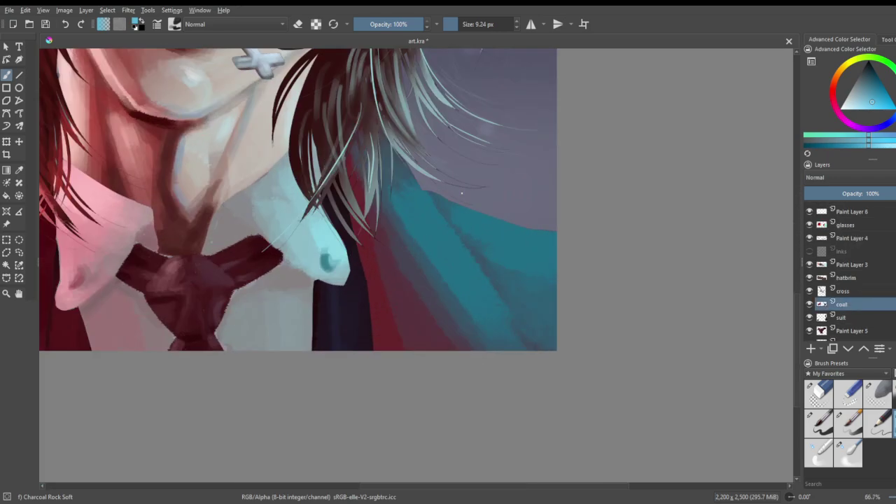
click(482, 24)
click(475, 24)
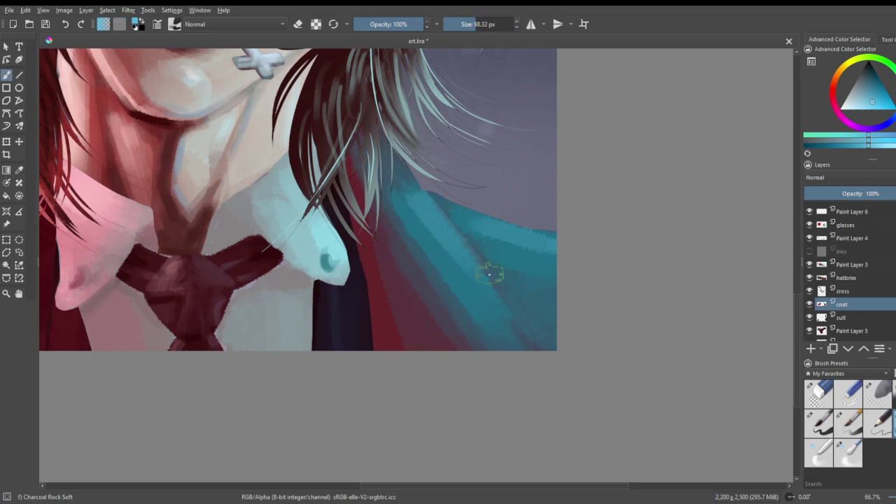
- On the suit layer, darken the area below the red-lit collar in near-black red and erase spill at the collar tip with Eraser Circle
scroll(504, 264, down, 4)
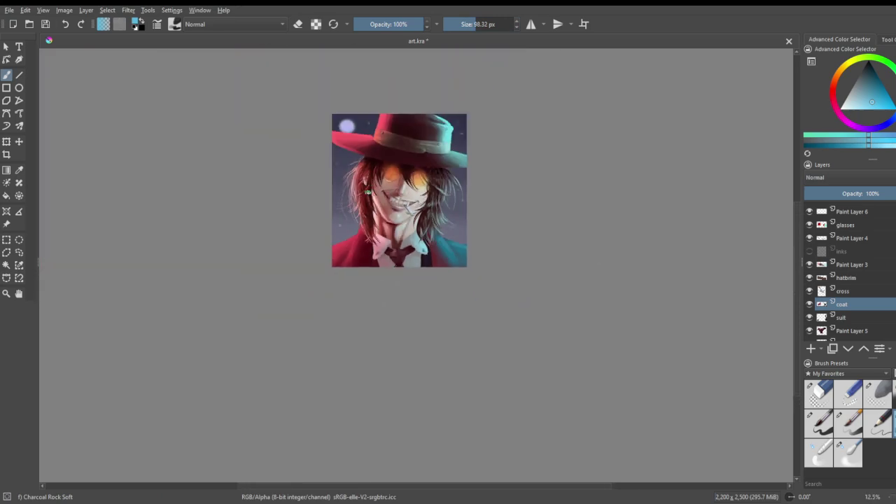
scroll(358, 150, up, 2)
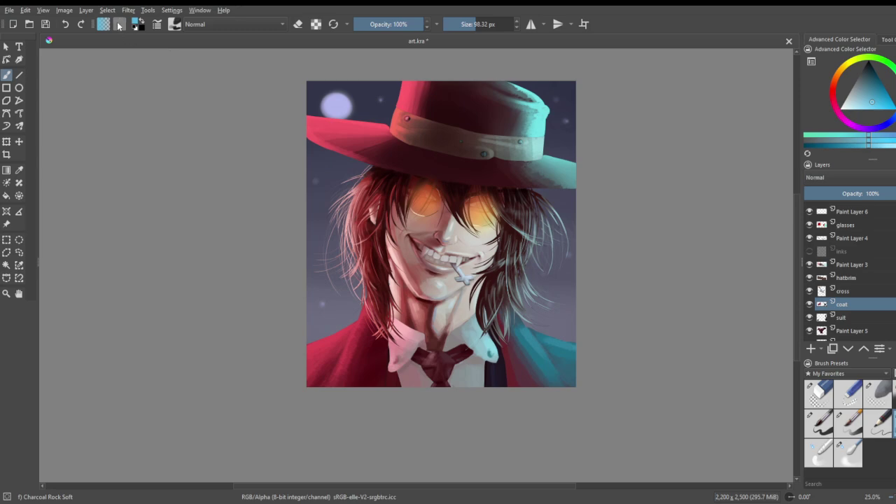
scroll(364, 407, up, 2)
click(840, 317)
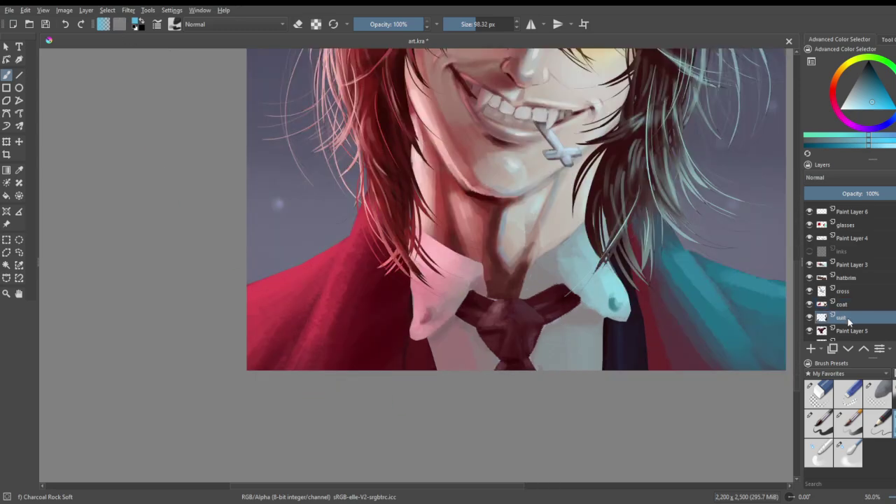
scroll(448, 329, up, 2)
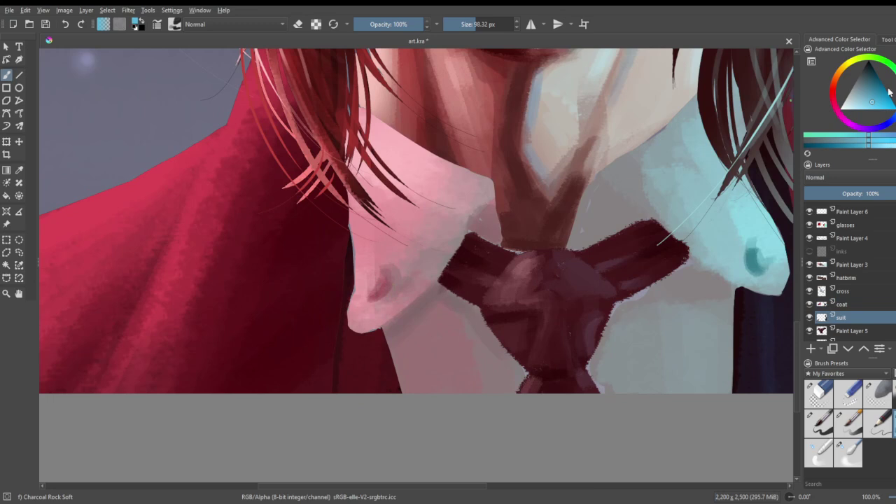
click(835, 102)
click(895, 78)
click(869, 64)
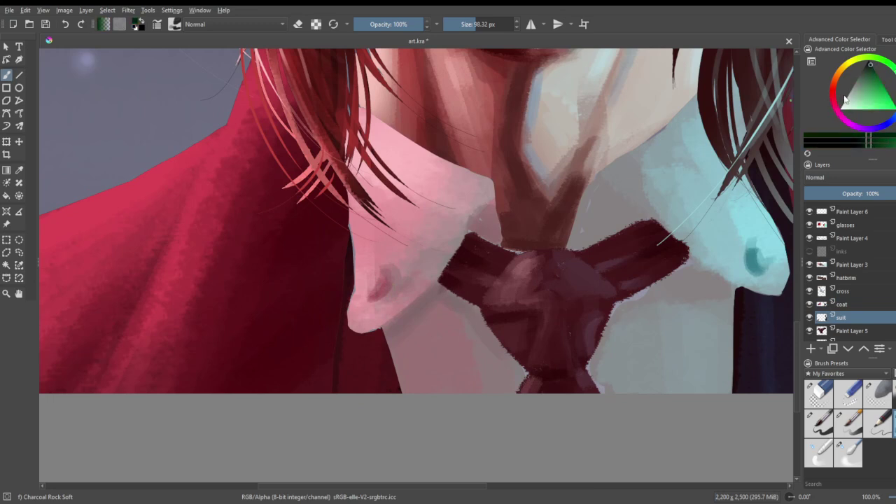
click(837, 102)
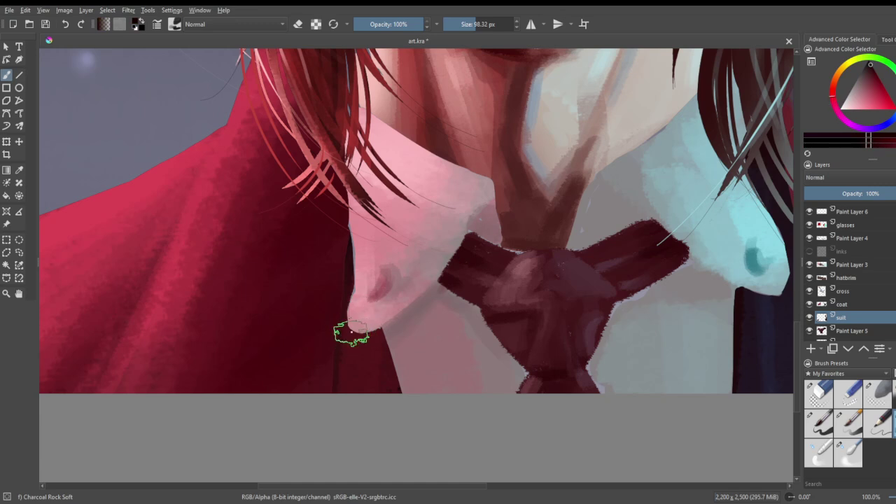
mouse_move(359, 365)
mouse_down()
mouse_move(374, 342)
mouse_move(383, 367)
mouse_up()
click(811, 390)
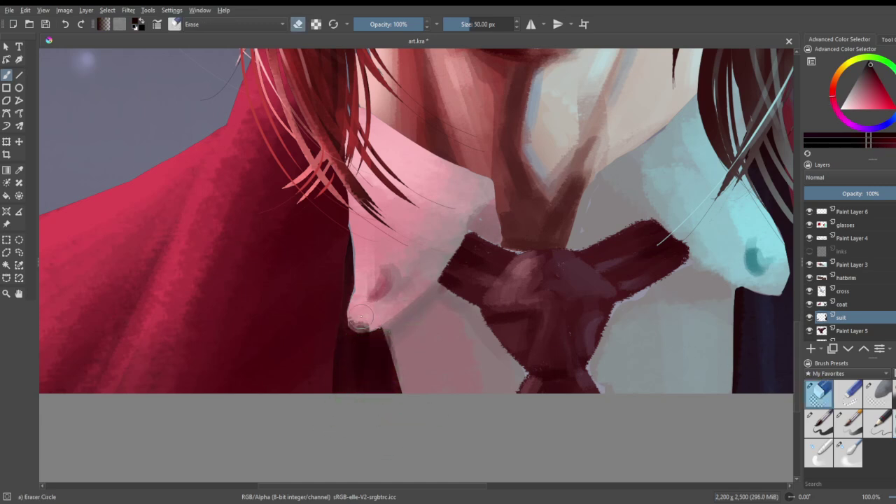
drag(352, 322, 393, 324)
- On the shirt layer, paint diagonal shadow folds on both sides of the tie in a darkened sampled mauve with Charcoal Rock Soft at 98.32 px
scroll(602, 111, down, 1)
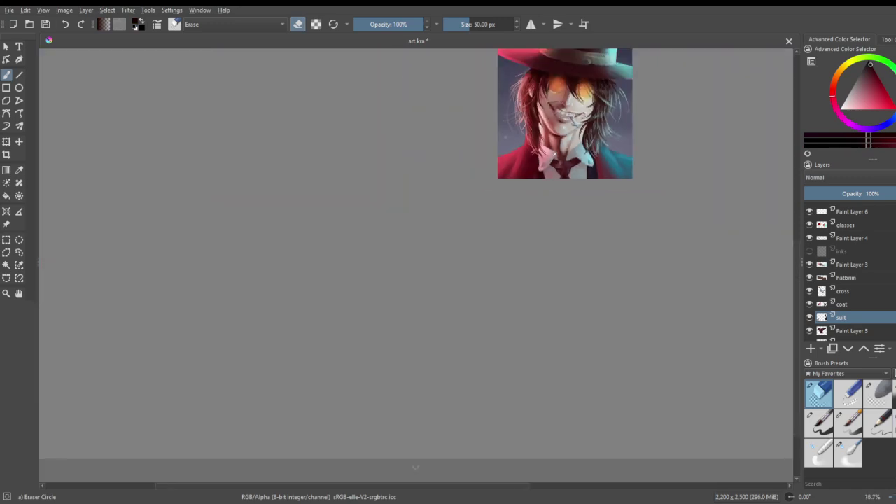
scroll(551, 175, up, 3)
scroll(575, 206, up, 2)
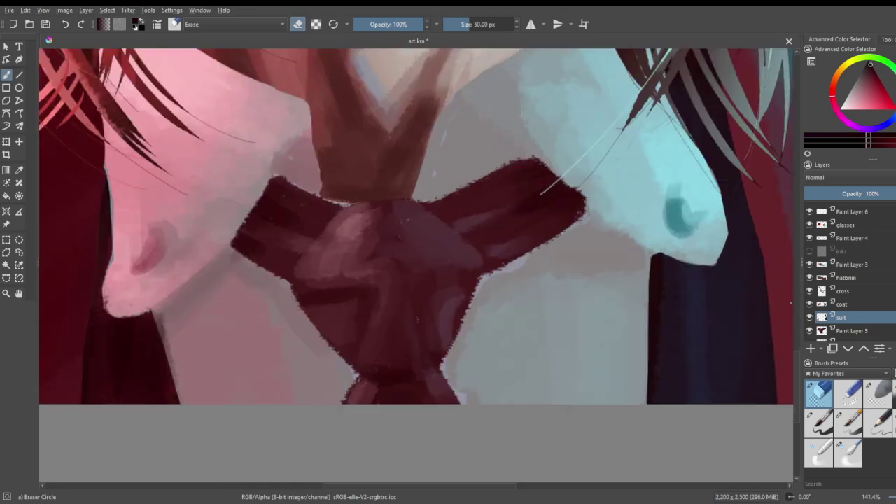
scroll(873, 302, down, 1)
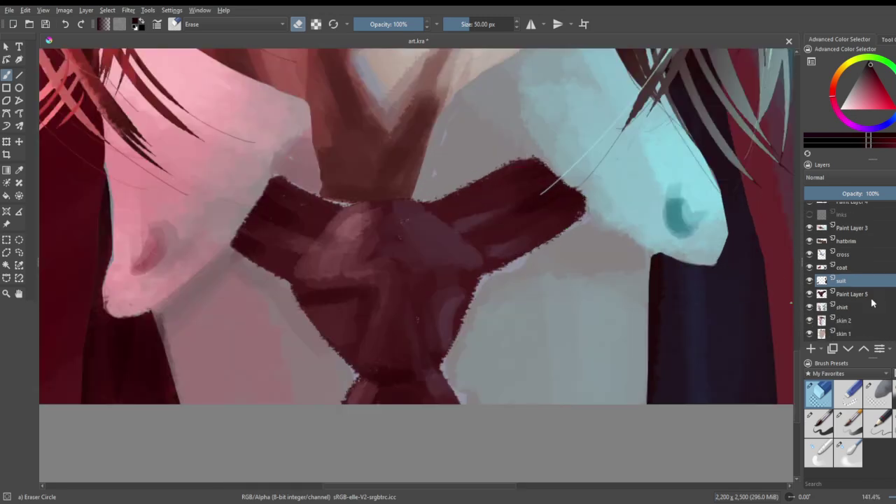
click(860, 308)
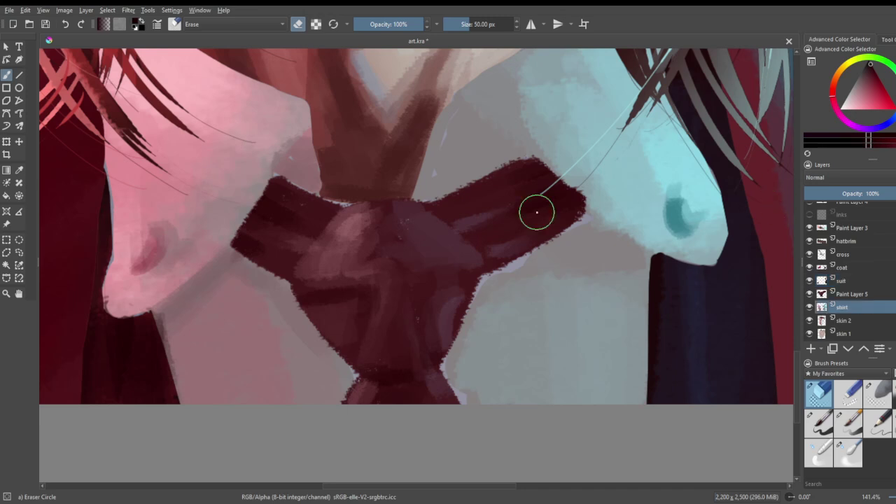
click(19, 170)
click(306, 159)
click(765, 75)
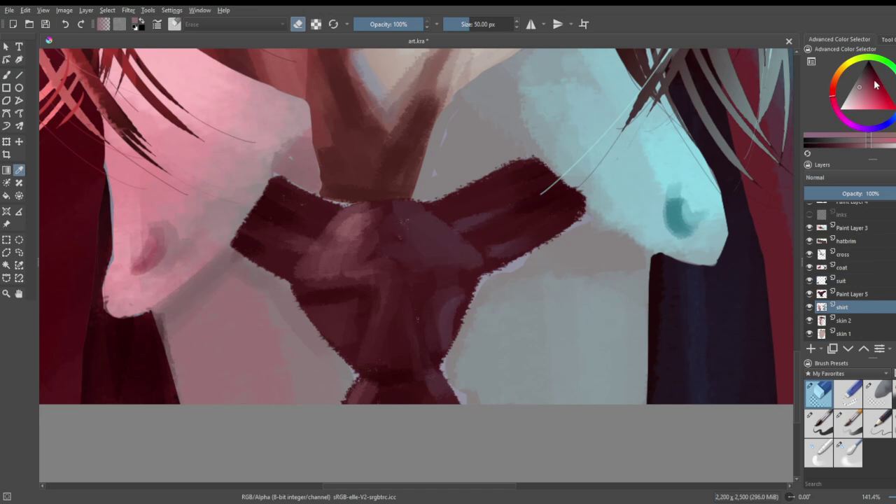
click(6, 74)
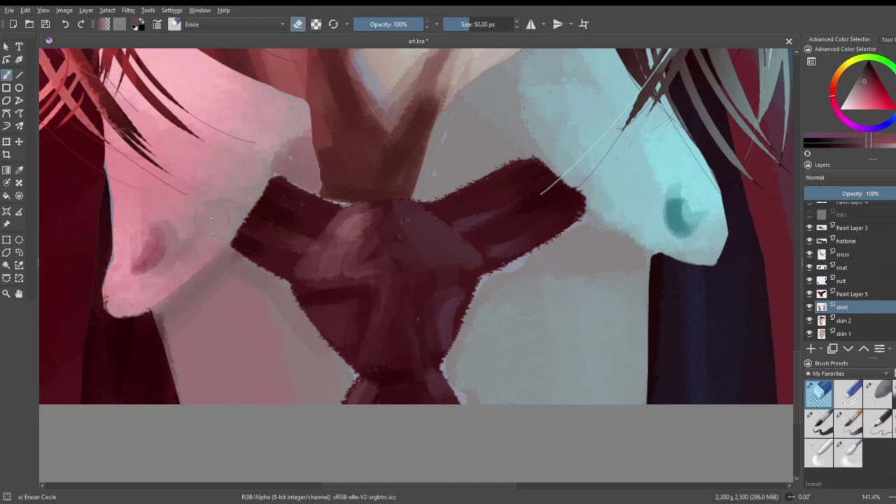
click(894, 422)
mouse_move(183, 305)
mouse_down()
mouse_move(213, 364)
mouse_move(270, 350)
mouse_up()
drag(597, 261, 519, 320)
drag(614, 288, 575, 389)
- Paint pale diagonal highlights between the shirt folds on the teal-lit side of the tie
drag(851, 104, 846, 99)
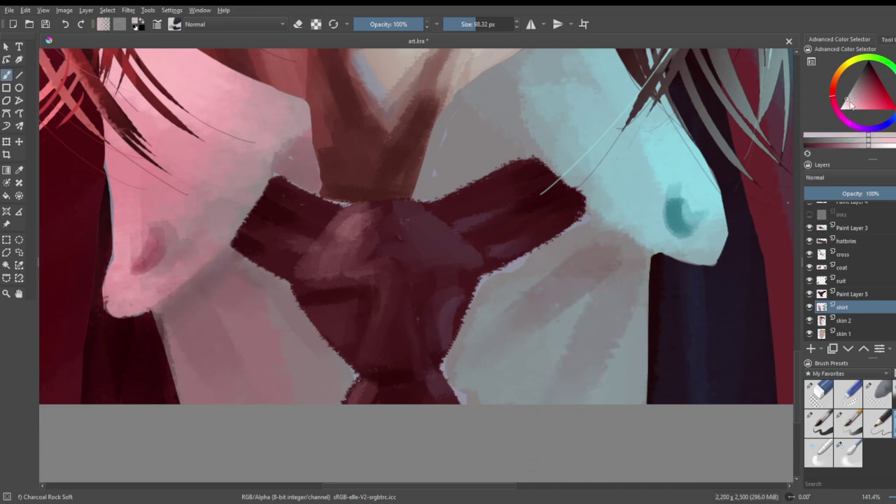
drag(619, 224, 501, 316)
drag(614, 297, 529, 386)
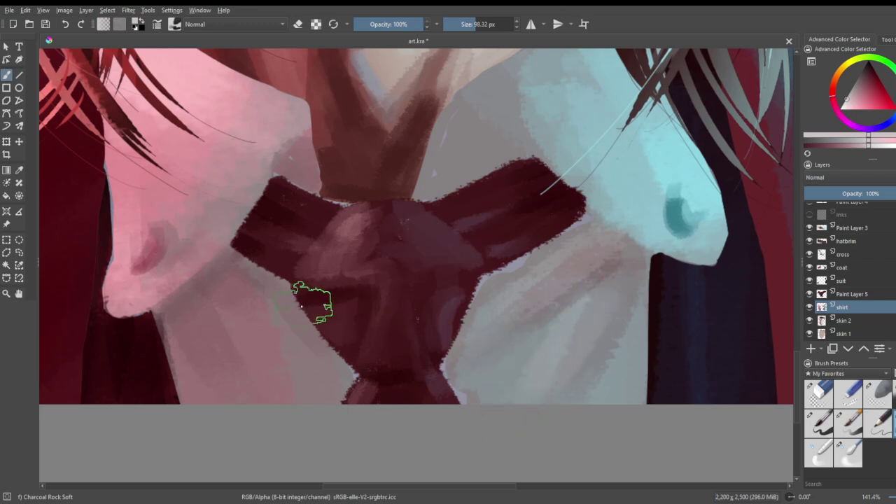
- On the shirt layer, lighten the red-lit side below the collar and edge the collars with pale strokes using Charcoal Rock Soft at 40.24 px
drag(222, 314, 290, 388)
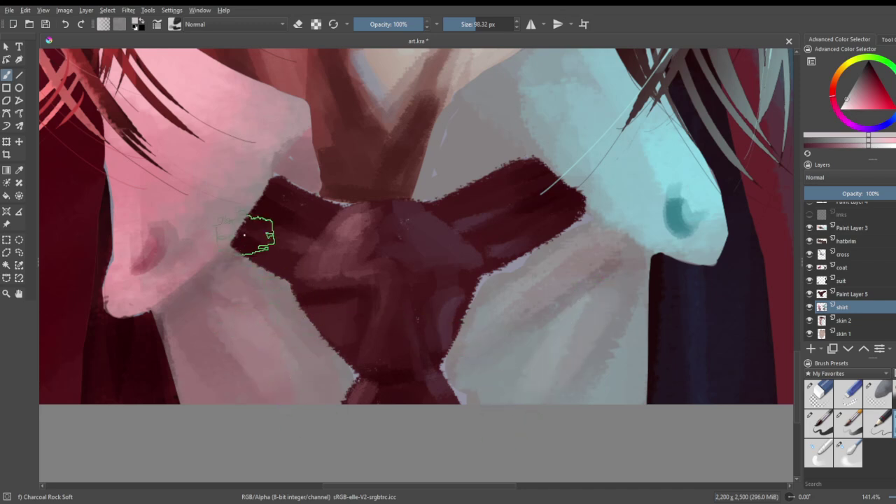
click(467, 24)
mouse_move(302, 125)
mouse_down()
mouse_move(259, 166)
mouse_move(245, 218)
mouse_move(209, 256)
mouse_up()
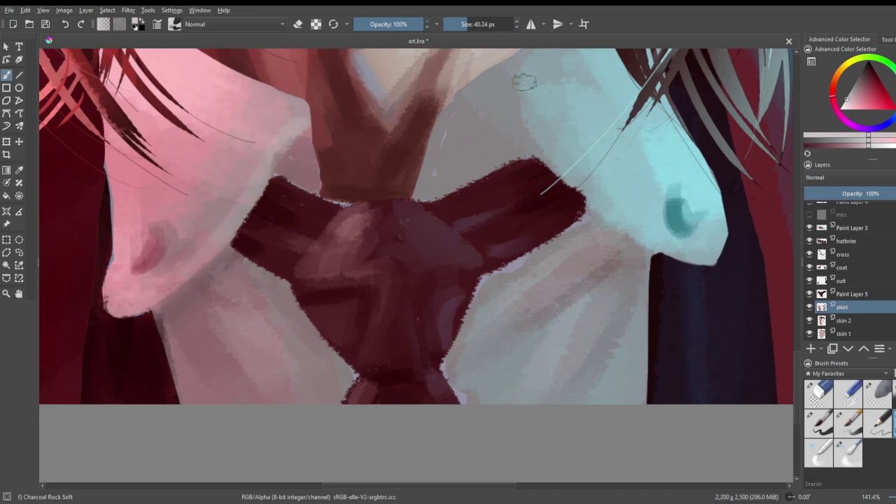
drag(479, 81, 511, 140)
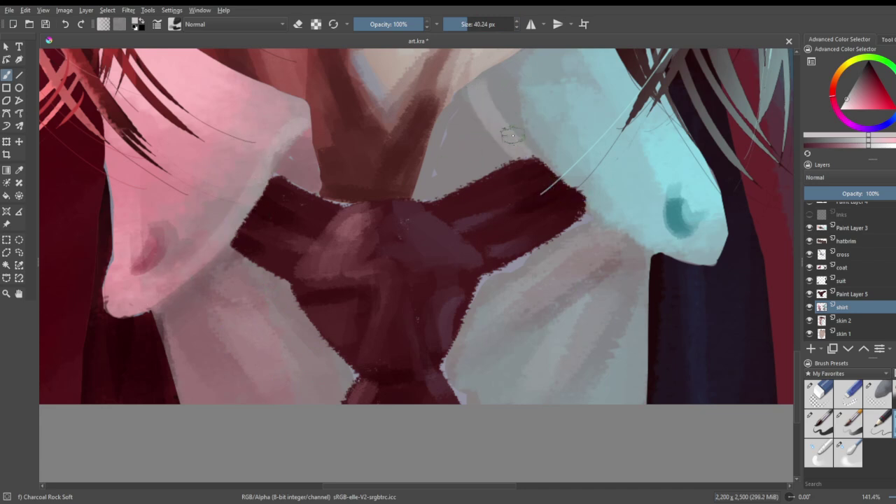
key(ctrl+z)
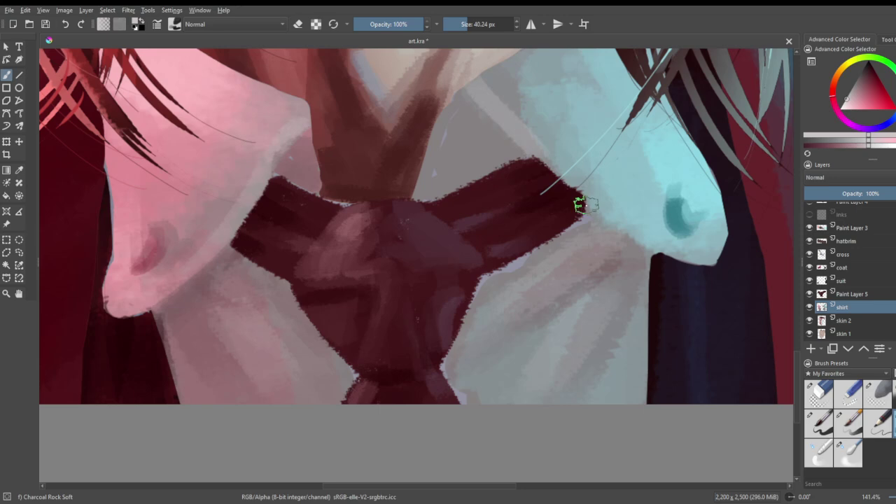
- Choose a darker greyish mauve and touch up the shirt along the upper edge of the tie, checking the whole portrait
scroll(585, 204, down, 5)
scroll(581, 119, up, 4)
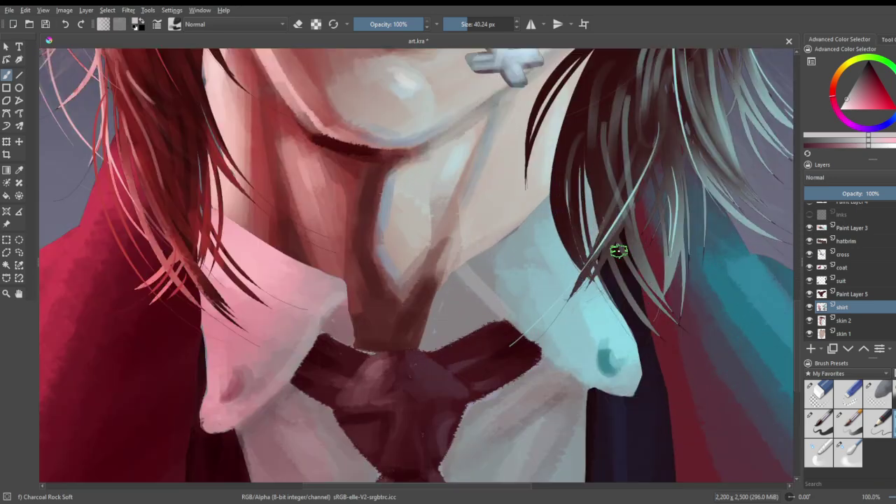
scroll(617, 251, down, 3)
scroll(517, 264, up, 4)
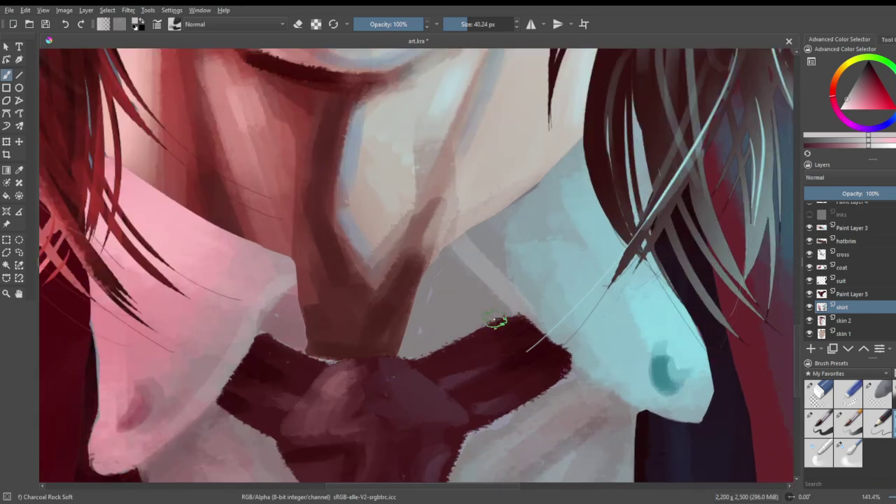
click(855, 82)
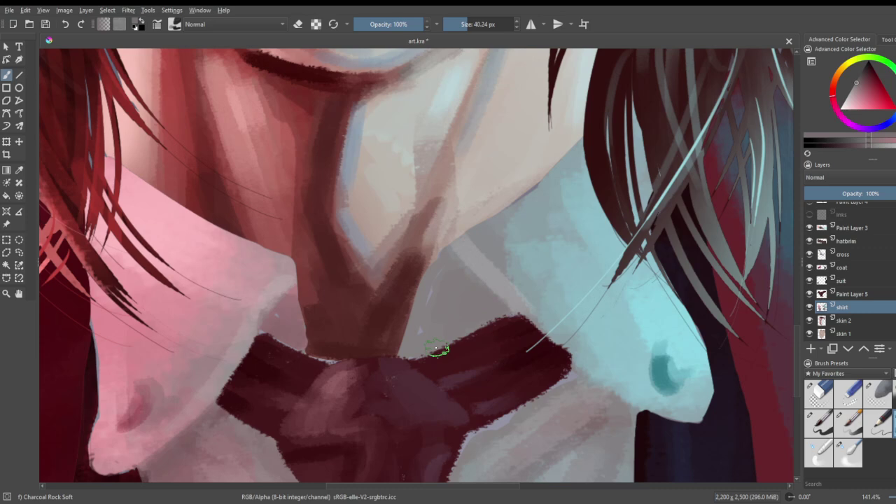
key(1)
scroll(451, 315, down, 1)
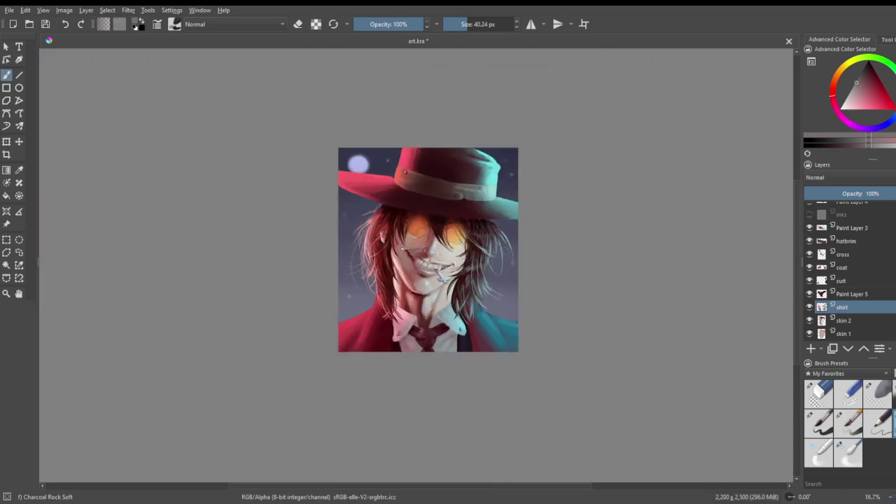
- Choose a golden orange, add a new paint layer above hat 2 and select the Basic-5 Size brush at 23.58 px
scroll(401, 248, up, 1)
click(892, 105)
click(840, 77)
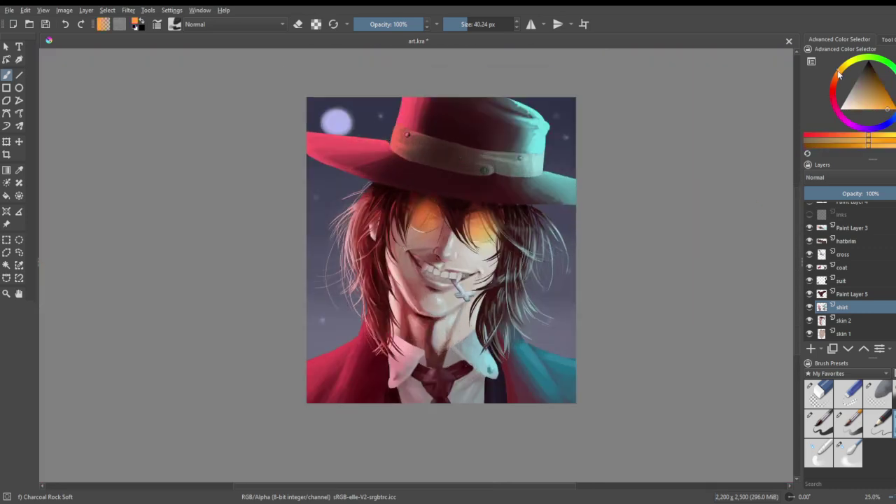
scroll(840, 265, up, 3)
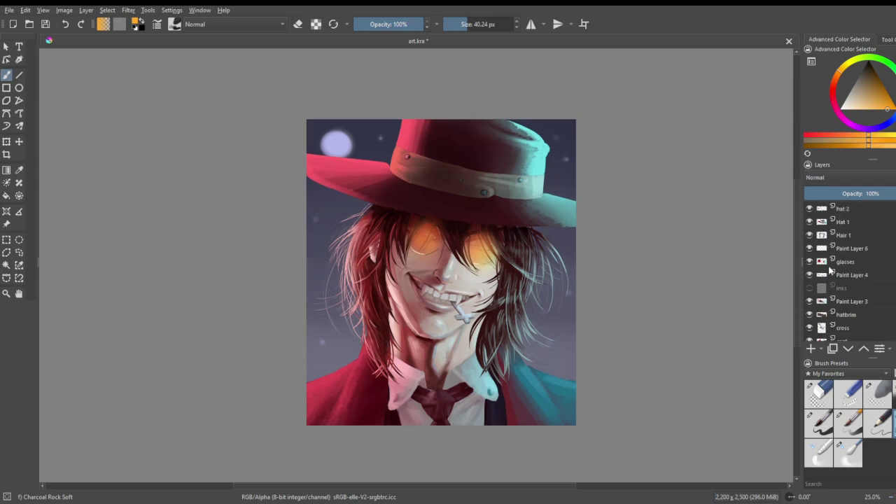
click(843, 210)
click(813, 347)
click(820, 423)
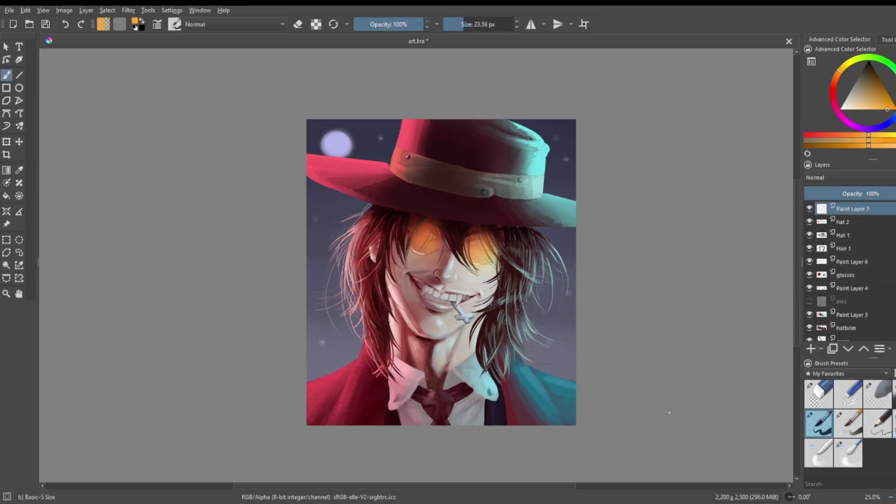
scroll(548, 381, up, 2)
scroll(548, 381, up, 4)
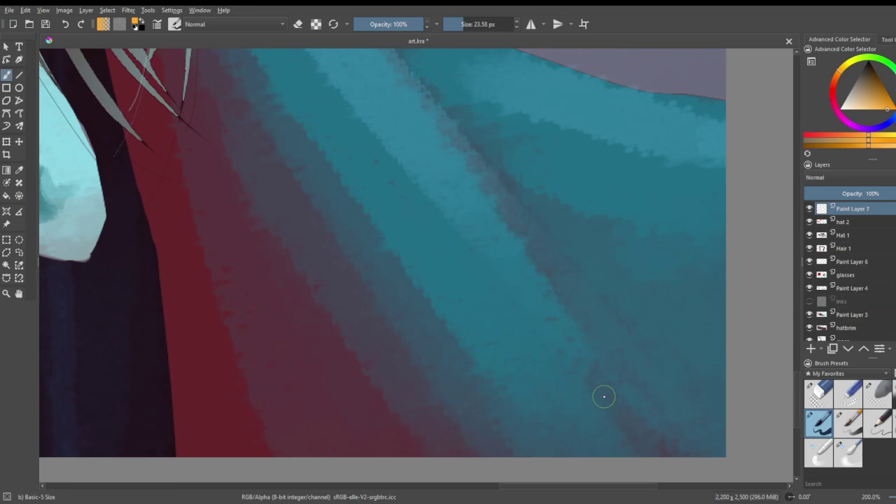
mouse_move(372, 354)
mouse_down()
mouse_move(409, 346)
mouse_move(490, 285)
mouse_move(310, 433)
mouse_up()
mouse_move(362, 381)
mouse_down()
mouse_move(515, 347)
mouse_move(539, 364)
mouse_move(570, 430)
mouse_up()
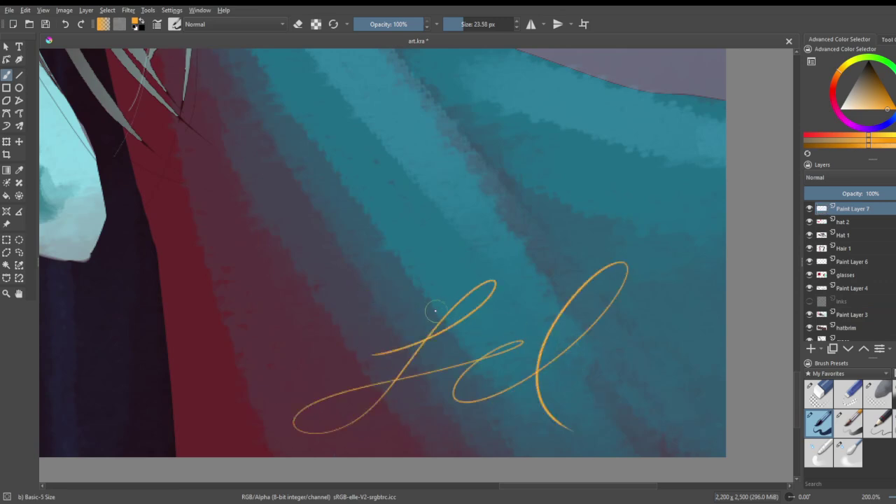
key(Delete)
- Write a thin golden-orange cursive signature across the lower corner of the teal-lit coat on the new layer, and save art.kra
mouse_move(361, 344)
mouse_down()
mouse_move(474, 304)
mouse_move(503, 337)
mouse_move(503, 374)
mouse_up()
drag(689, 277, 684, 422)
scroll(588, 393, down, 5)
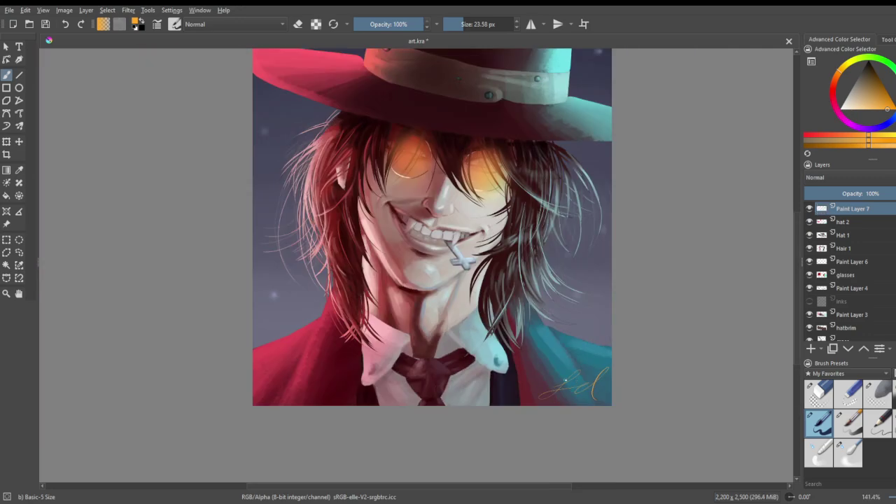
scroll(574, 381, down, 6)
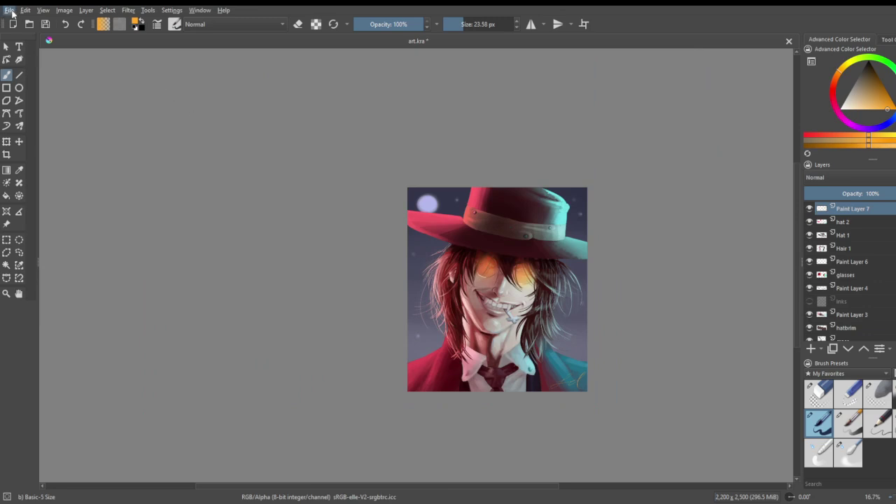
key(ctrl+s)
scroll(553, 320, up, 1)
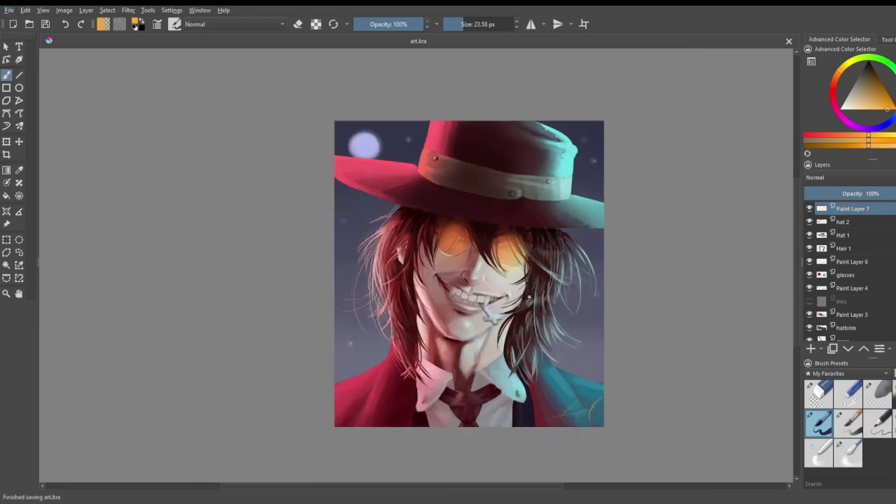